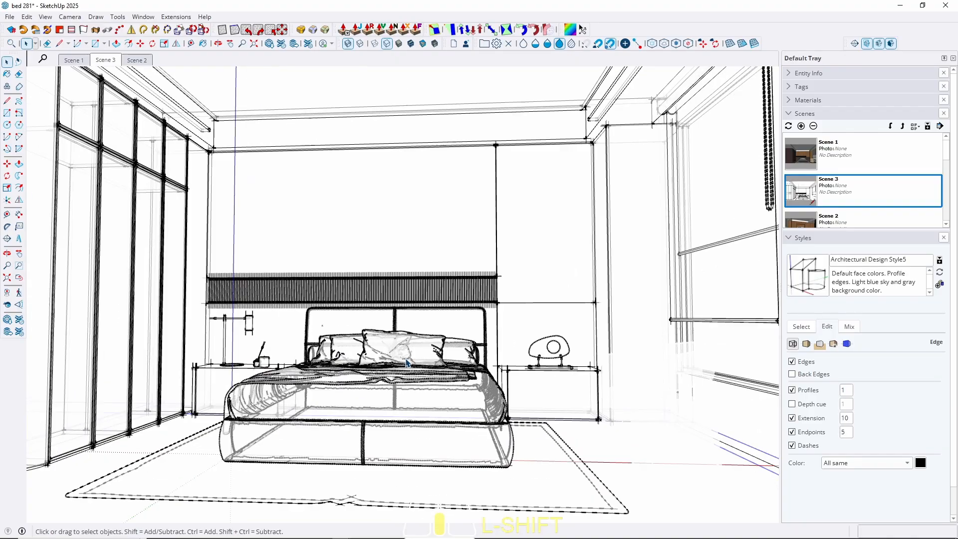
Inspect the finished bedroom model in Scene 3 and switch to Scene 1.
middle_click_drag(407, 363, 411, 408)
scroll(434, 351, "up", 2)
middle_click_drag(435, 351, 470, 272)
left_click(105, 59)
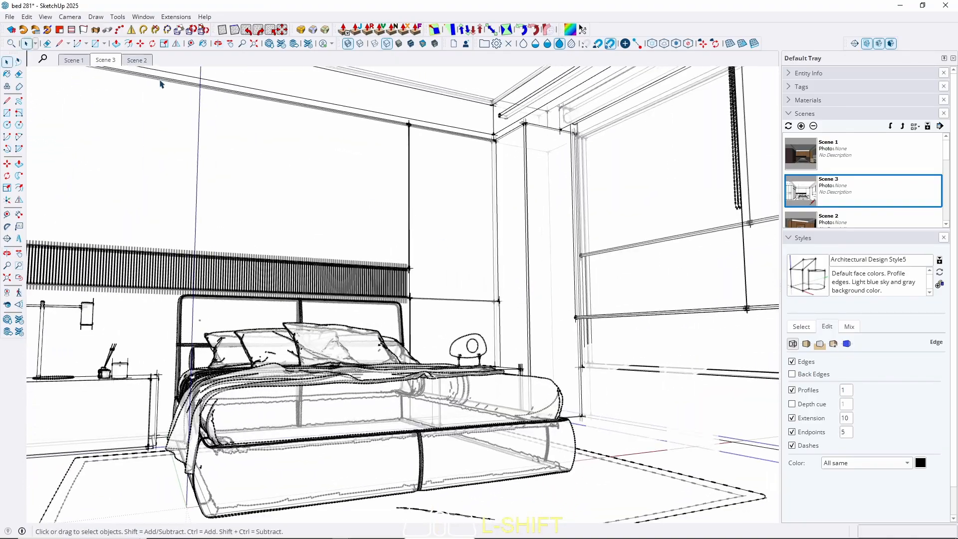
left_click(75, 61)
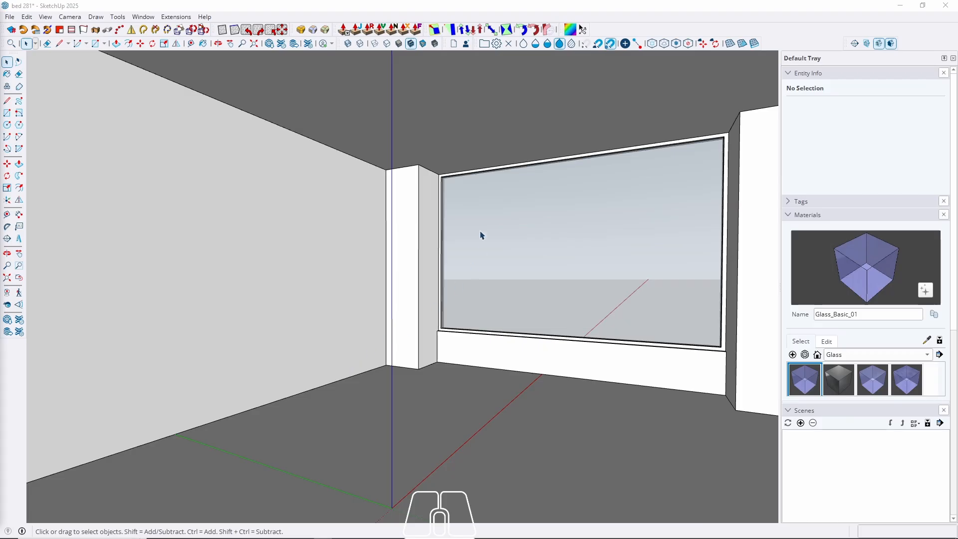
Hide the ceiling slab so the room interior can be worked on from above.
middle_click_drag(493, 239, 319, 272)
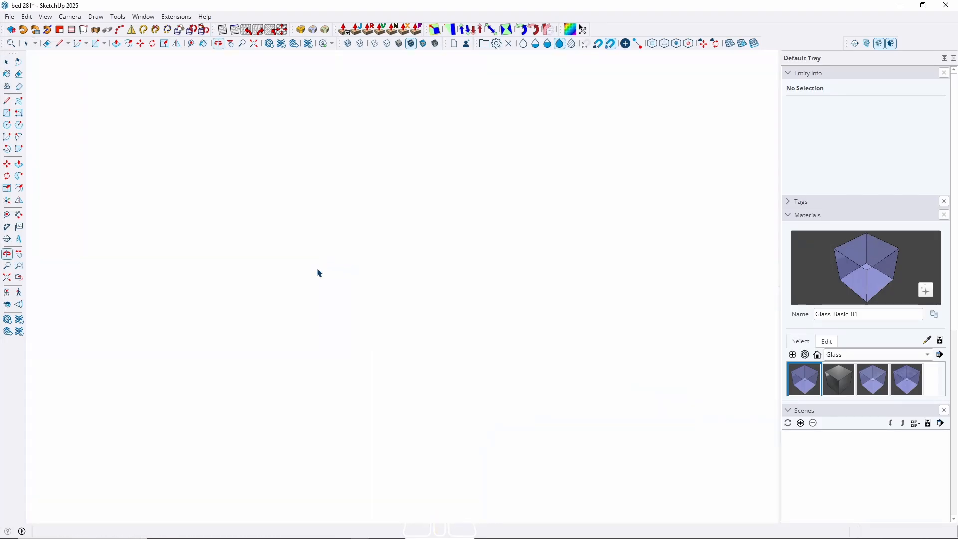
key("shift+t")
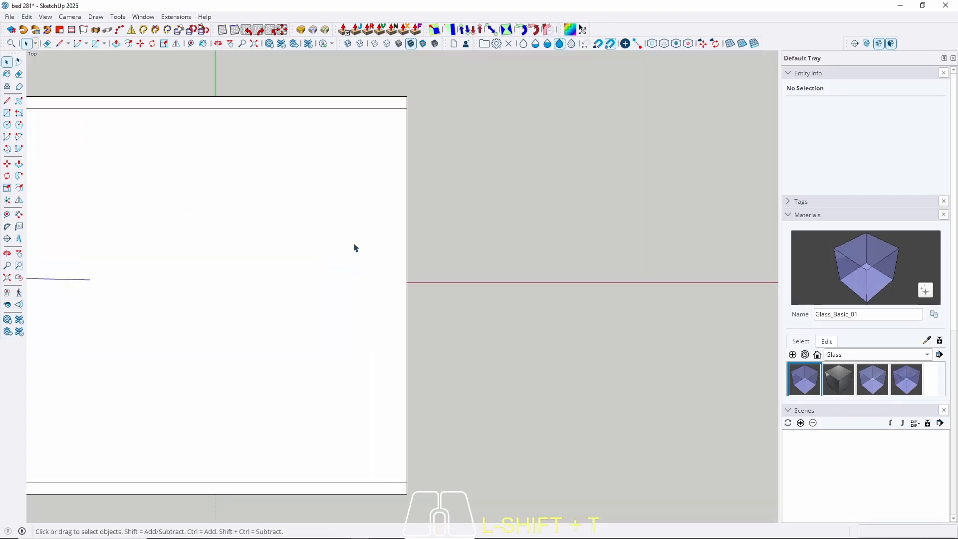
middle_click_drag(464, 306, 314, 216)
scroll(212, 283, "up", 3)
left_click(263, 261)
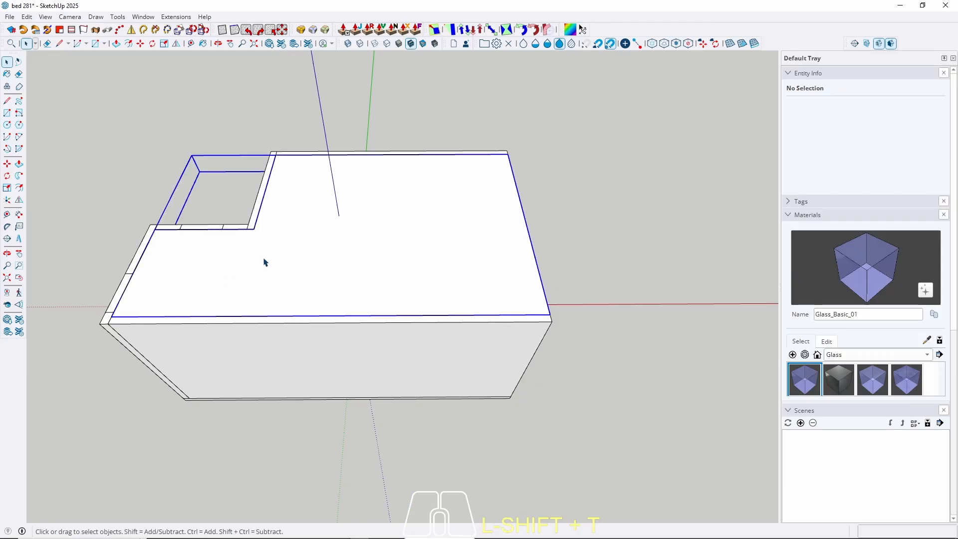
key("h")
Examine the open room from above, including the entrance walls, the window wall and the corner columns.
scroll(311, 228, "up", 4)
middle_click_drag(311, 227, 217, 184, "shift")
scroll(217, 184, "down", 1)
middle_click_drag(457, 272, 509, 307)
middle_click_drag(504, 245, 500, 264)
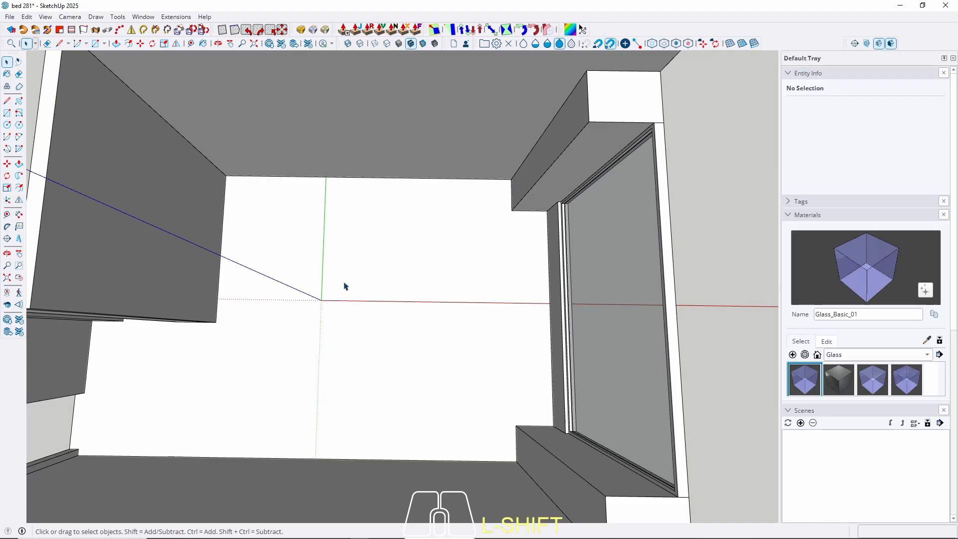
middle_click_drag(345, 284, 467, 265)
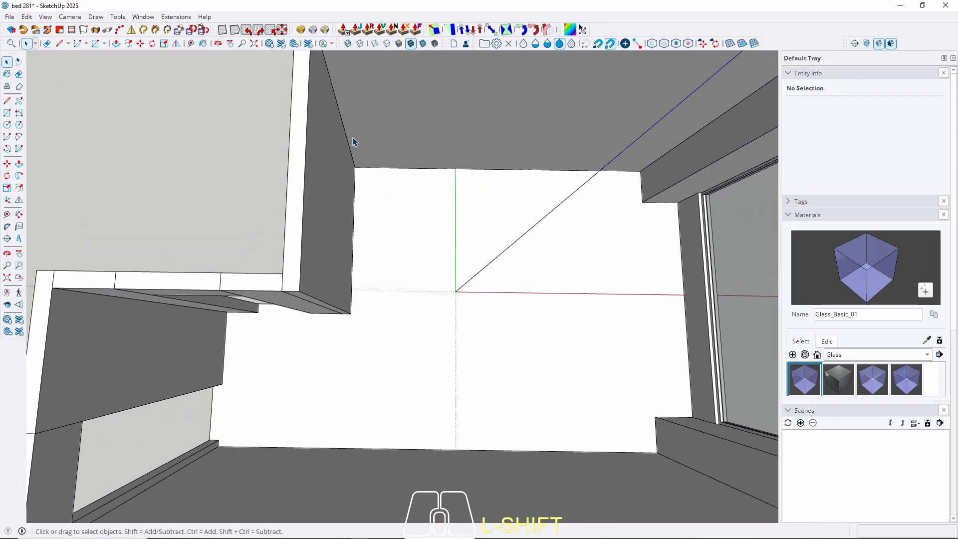
middle_click_drag(397, 216, 556, 205, "shift")
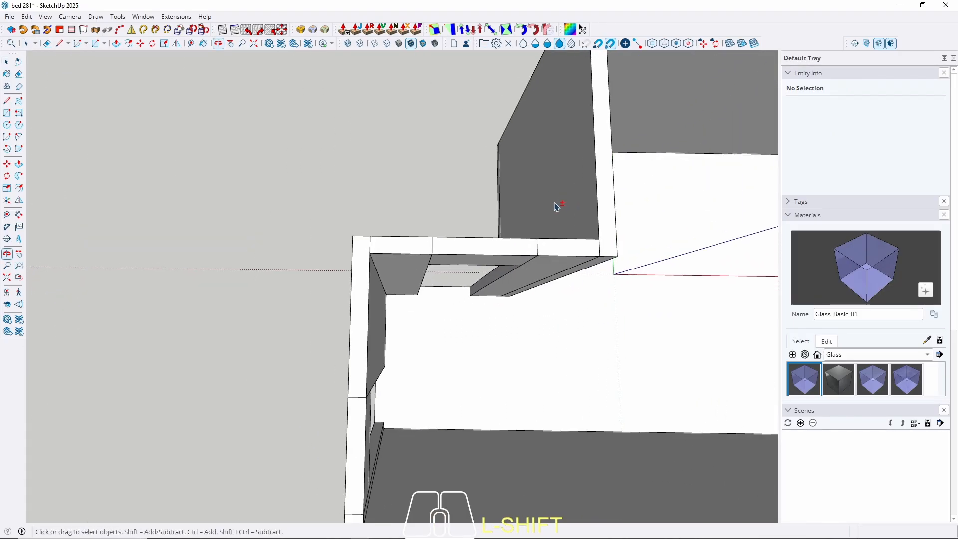
middle_click_drag(460, 279, 340, 287, "shift")
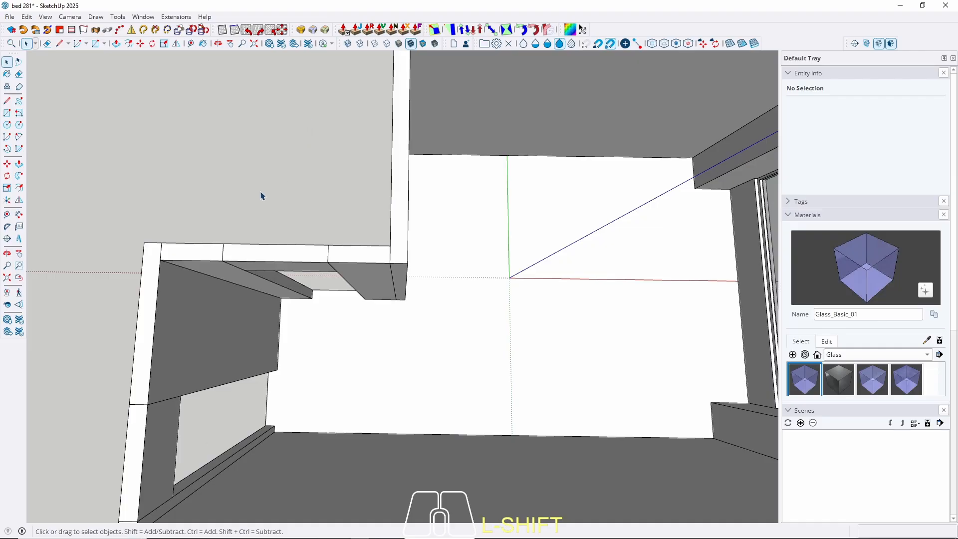
scroll(228, 204, "down", 2)
middle_click_drag(333, 196, 436, 225)
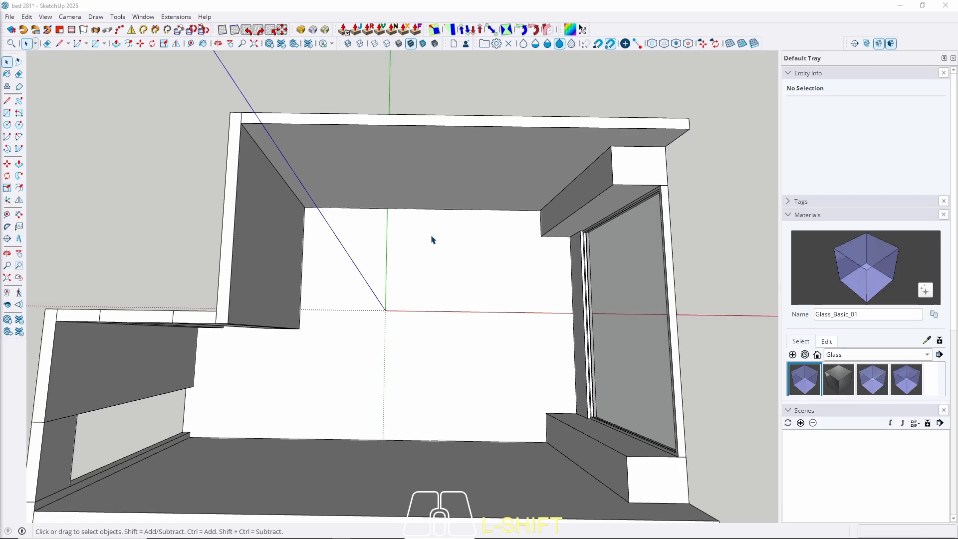
Draw a 210 by 210 cm square on the floor in the middle of the room.
key("r")
left_click(385, 246)
key("r")
left_click(378, 242)
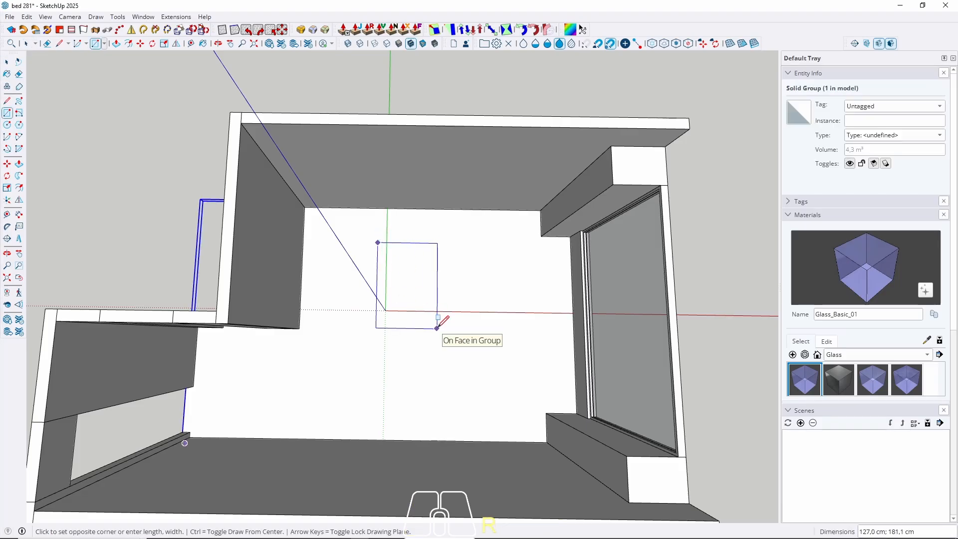
type("210;210")
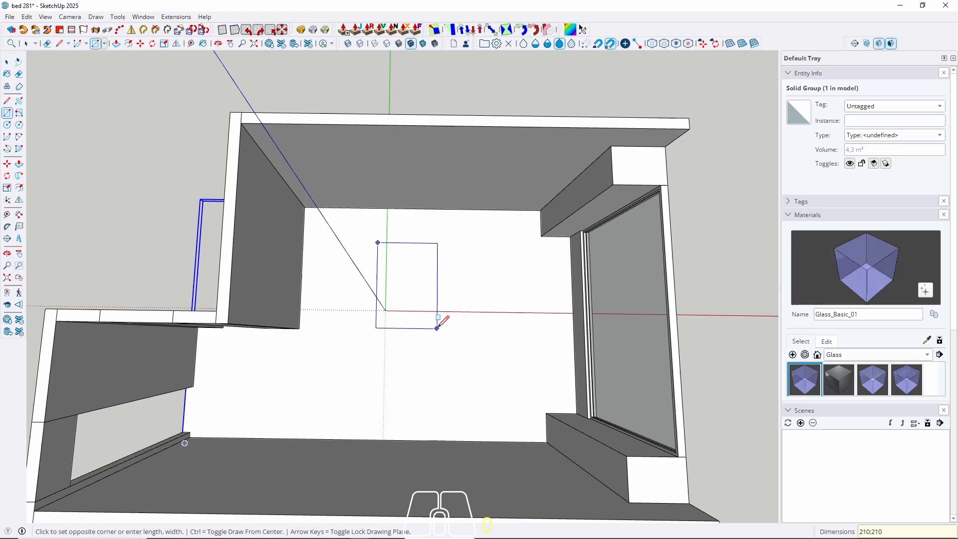
key("Return")
key("space")
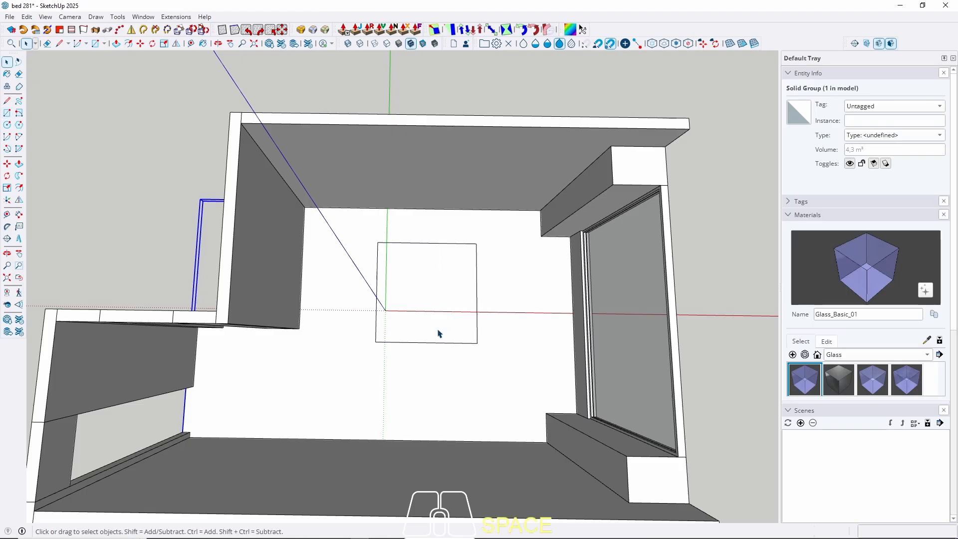
Extrude the floor square upward by 50 cm and make the box a group.
key("p")
scroll(419, 305, "up", 4)
middle_click_drag(424, 345, 462, 302)
left_click(429, 352)
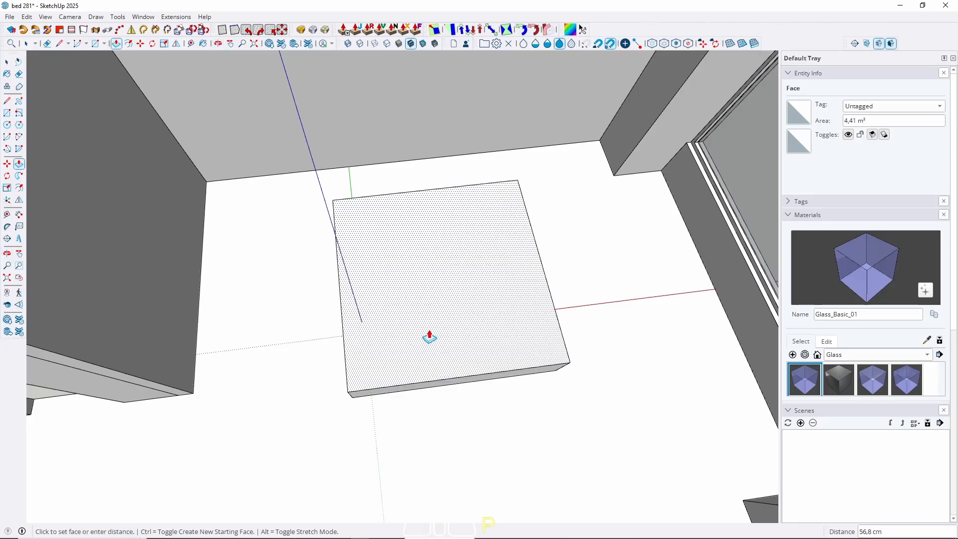
type("50")
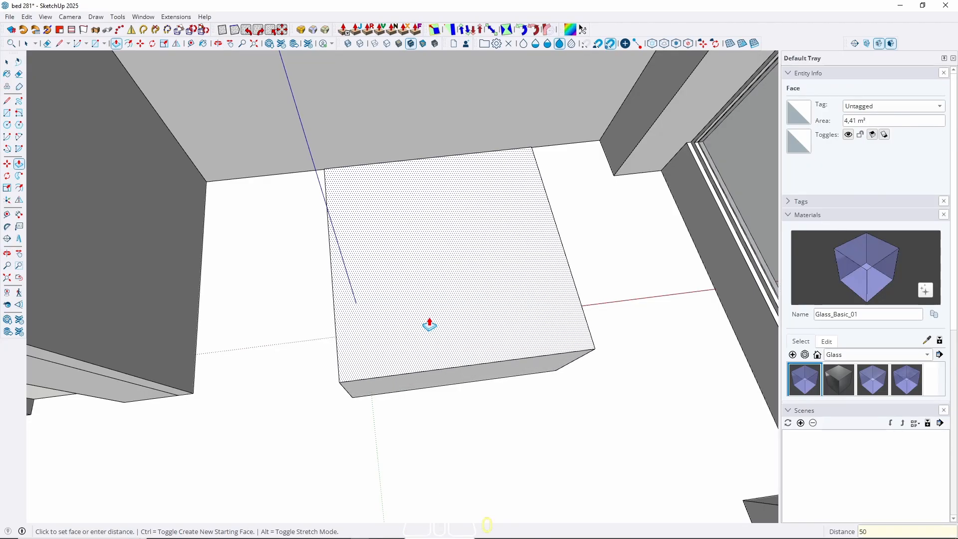
key("Return")
key("space")
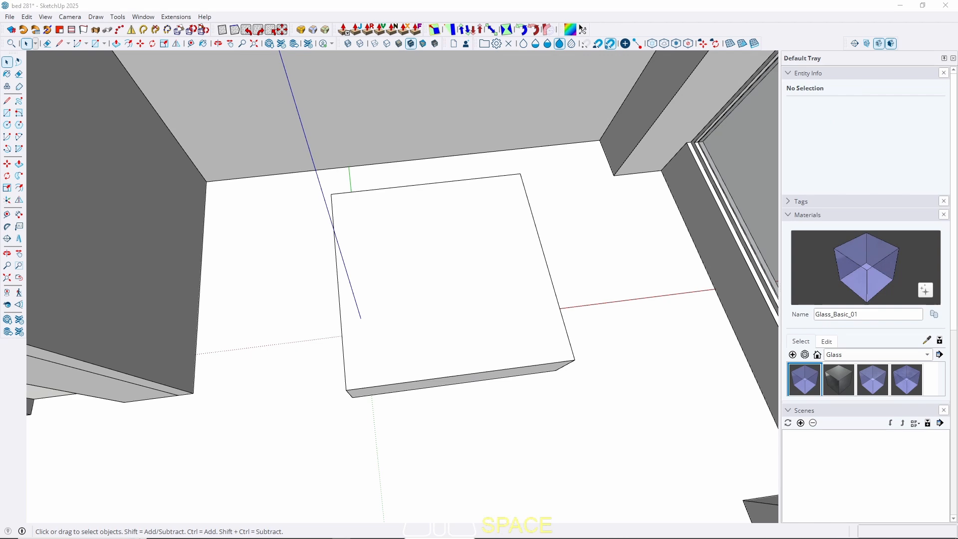
triple_click(464, 342)
right_click(464, 343)
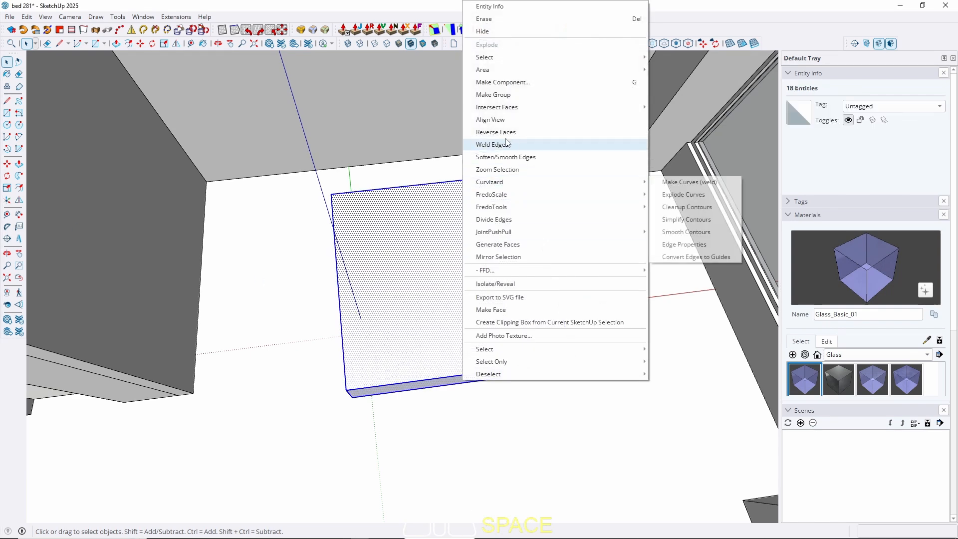
left_click(505, 94)
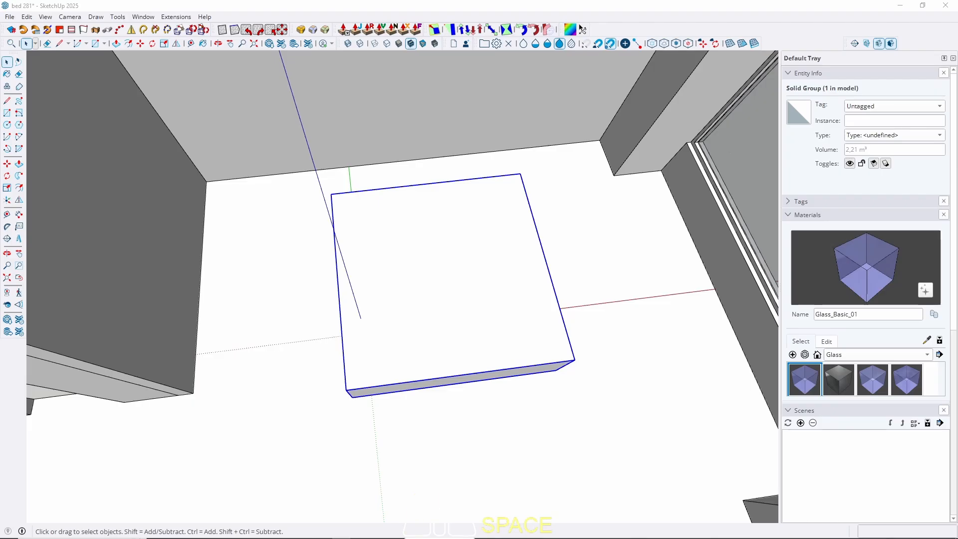
Draw a full-height rectangle over the room-facing side of the window column beside the long back wall.
scroll(319, 306, "down", 2)
middle_click_drag(402, 314, 402, 333)
middle_click_drag(402, 334, 396, 379, "shift")
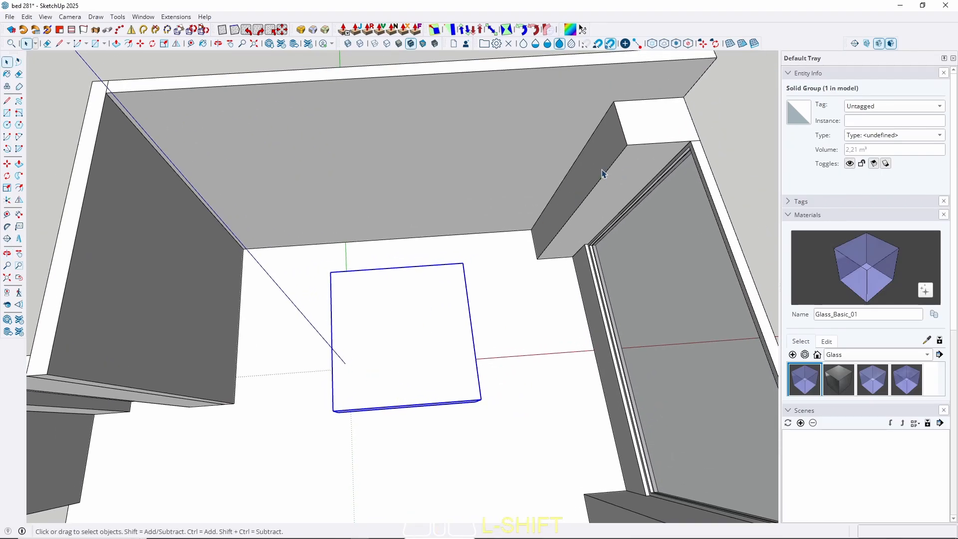
scroll(197, 207, "down", 2)
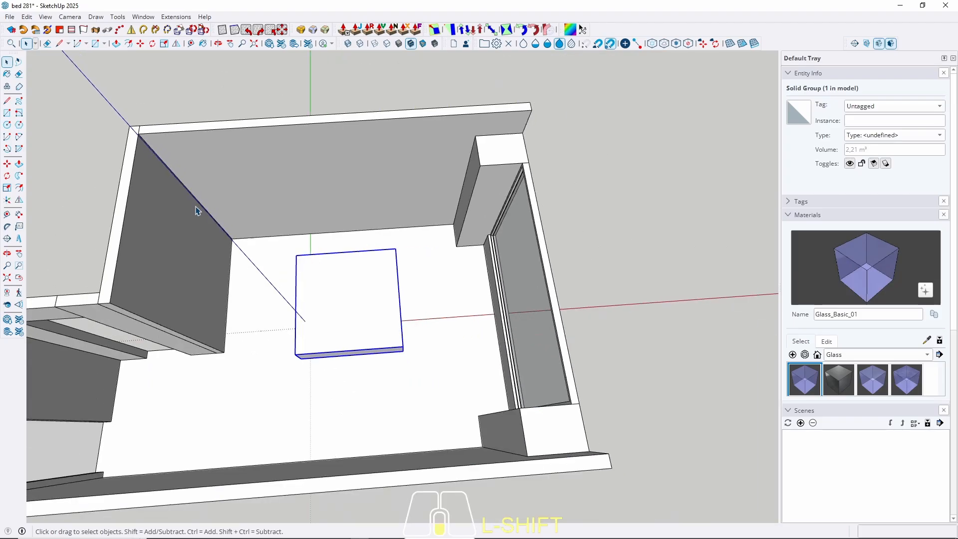
middle_click_drag(482, 278, 493, 298)
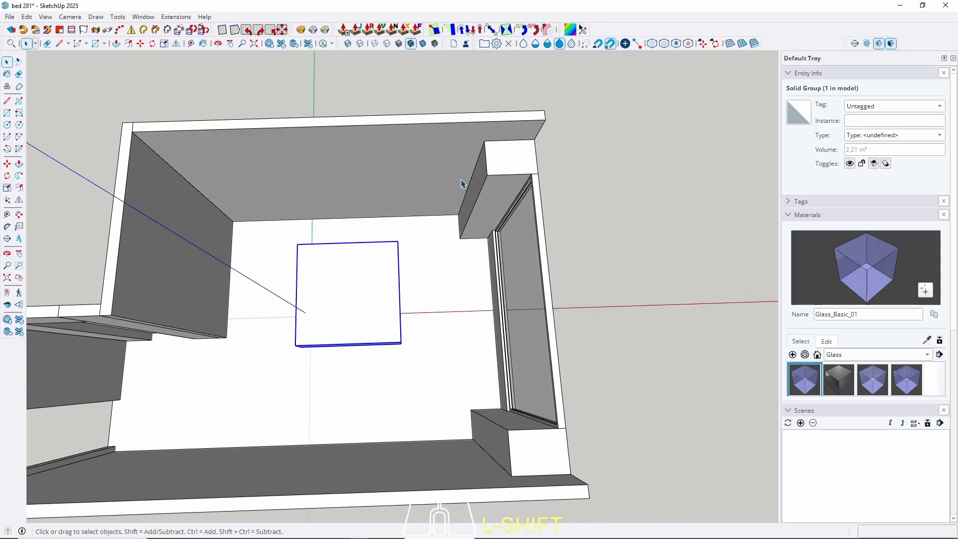
key("r")
scroll(488, 142, "up", 2)
left_click(487, 139)
scroll(449, 267, "up", 3)
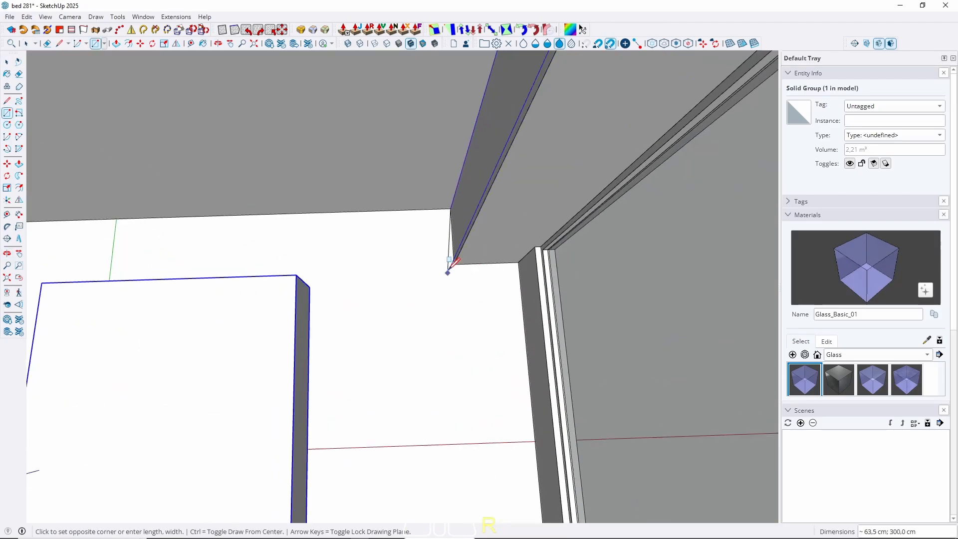
left_click(456, 261)
key("space")
Extrude the column's room-facing rectangle 3 cm into the room and make the panel a group.
key("p")
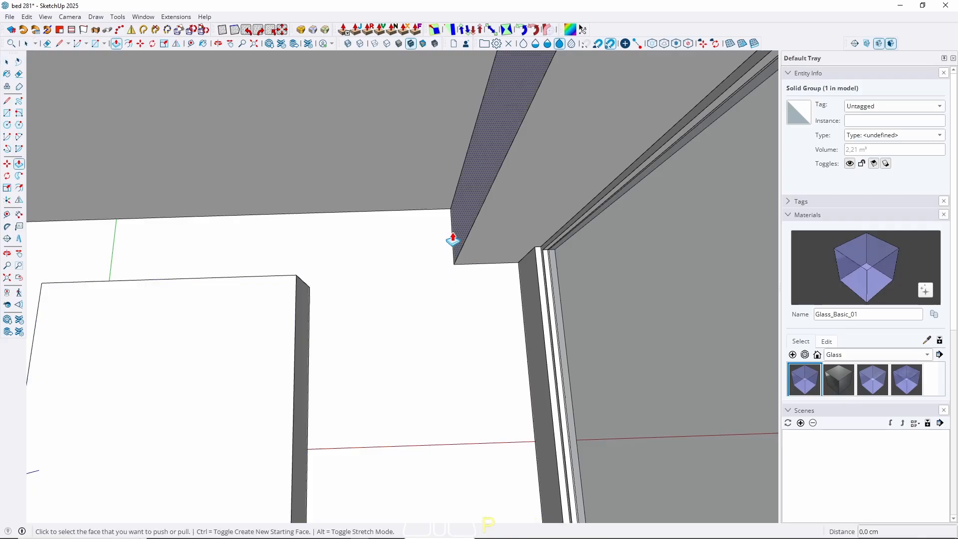
left_click(451, 240)
left_click(442, 240)
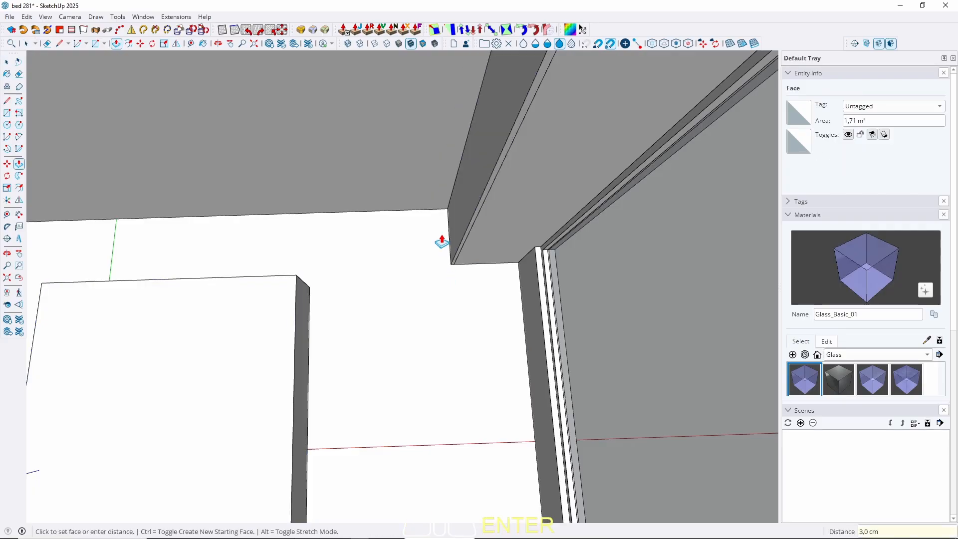
key("space")
scroll(428, 278, "down", 3)
scroll(441, 198, "up", 1)
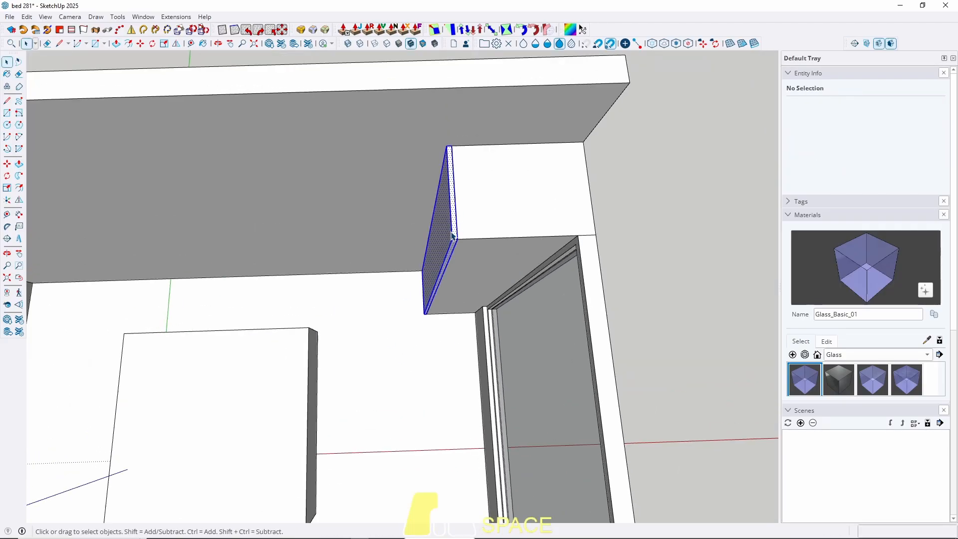
triple_click(438, 210)
right_click(449, 210)
left_click(498, 95)
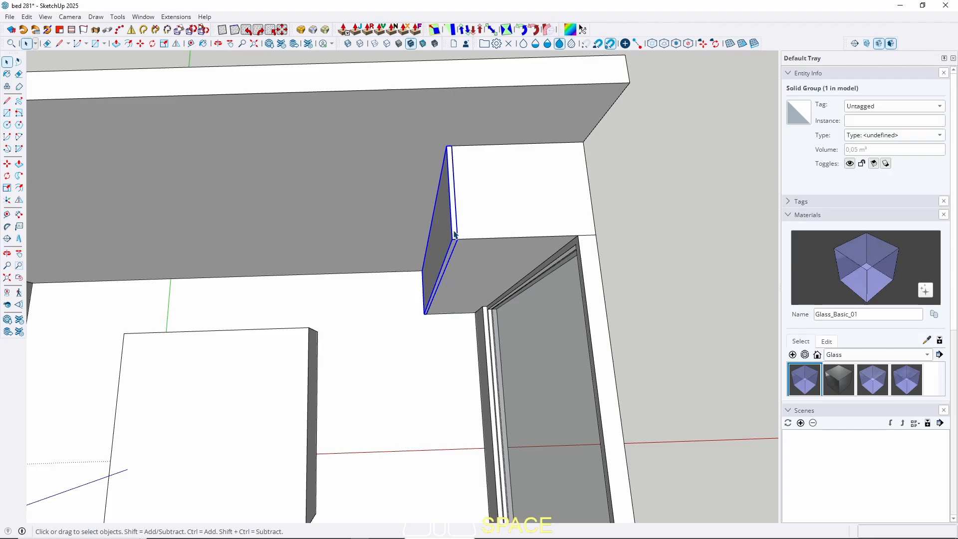
Draw a full-height rectangle over the same column's adjoining side, which faces the opposite window column.
scroll(455, 235, "up", 3)
key("r")
scroll(471, 239, "up", 3)
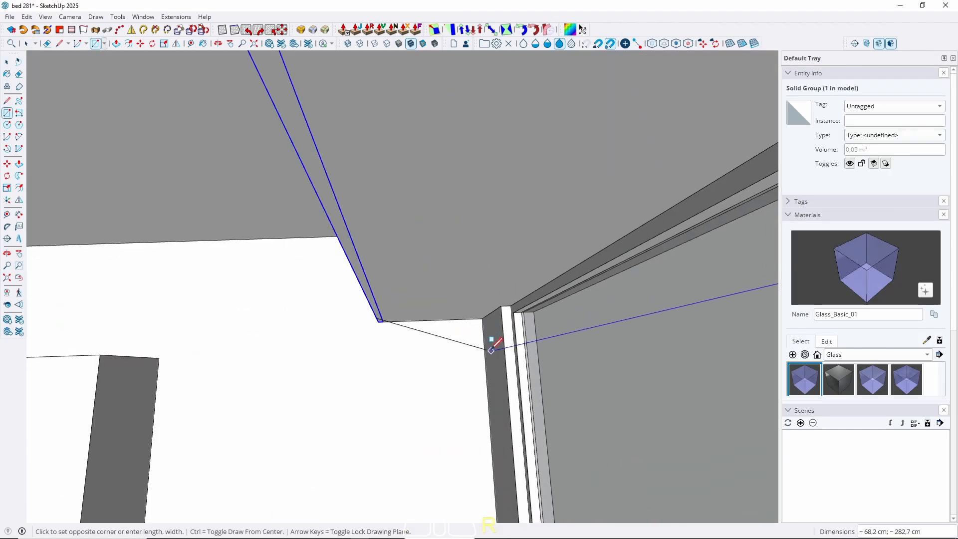
key("space")
Extrude the rectangle on the column's adjoining side by 3 cm and make that panel a group.
key("p")
left_click(463, 306)
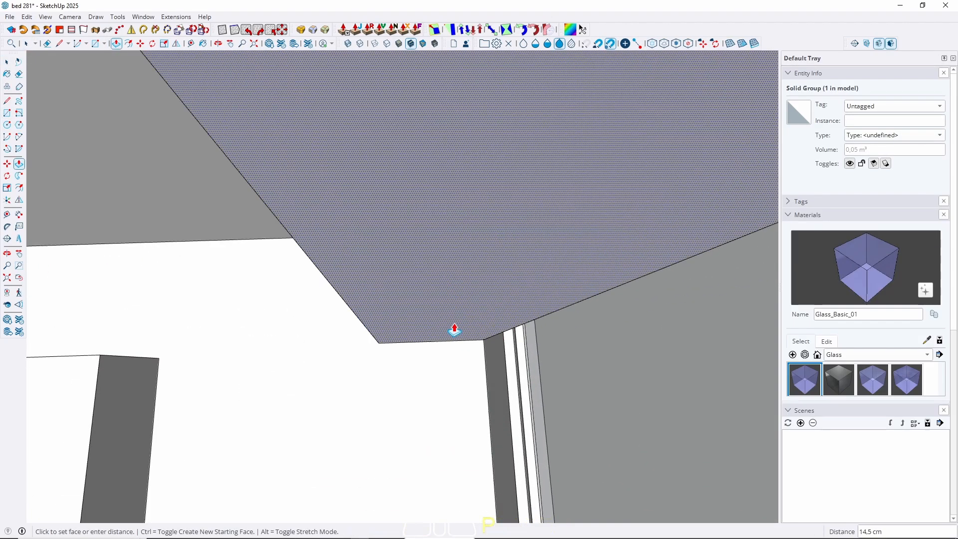
type("3")
key("Return")
scroll(455, 331, "down", 5)
key("space")
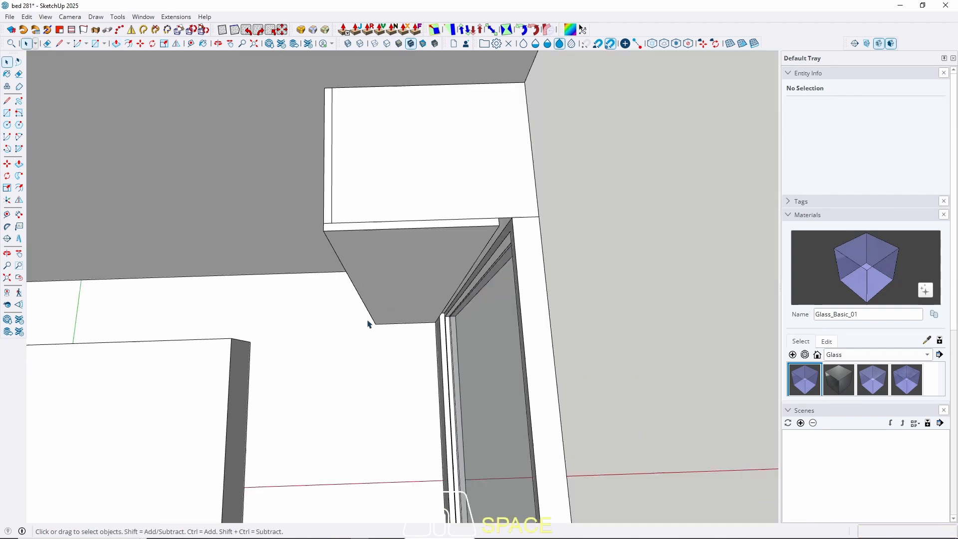
left_click(404, 282)
right_click(404, 282)
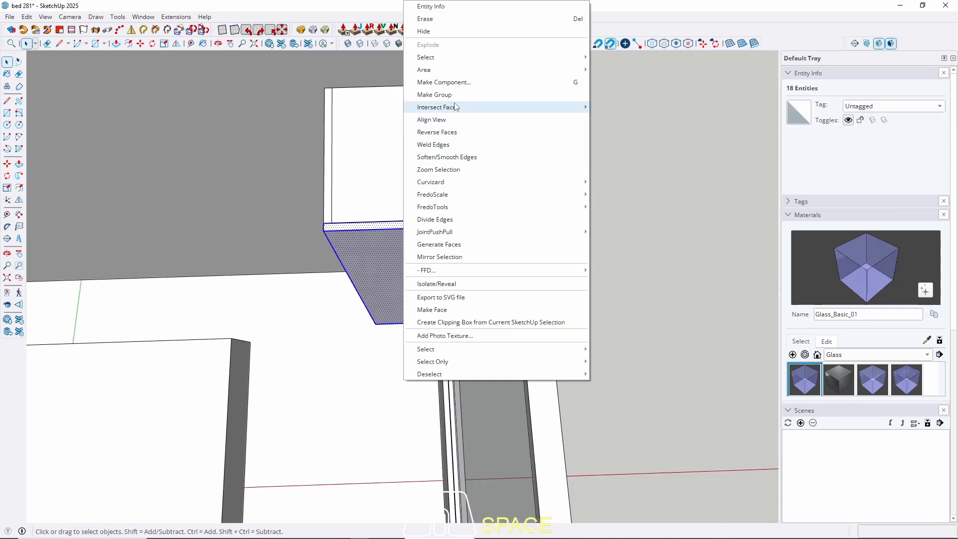
left_click(439, 104)
Draw a full-height rectangle over the room-facing side of the column at the window's other end.
scroll(441, 320, "up", 5)
middle_click_drag(440, 319, 452, 267)
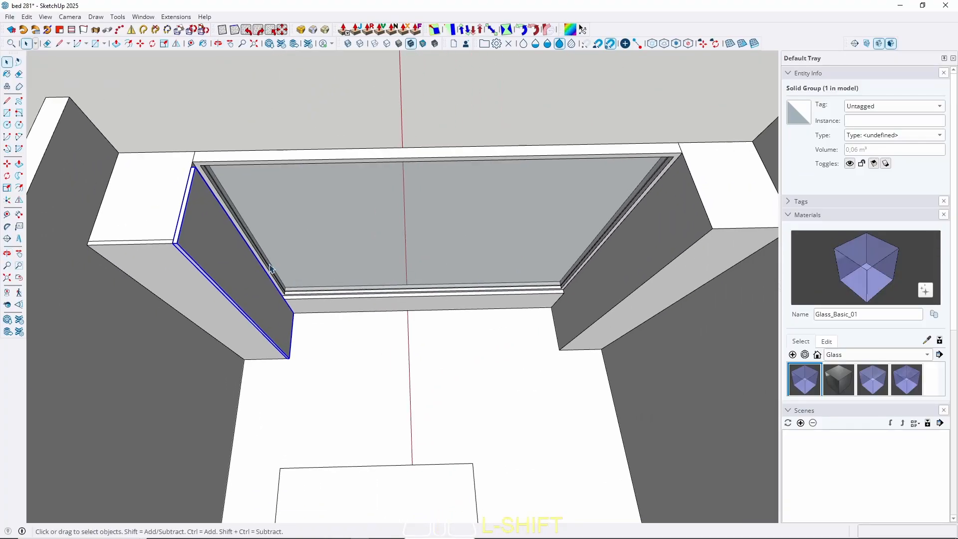
scroll(208, 269, "down", 3)
key("r")
scroll(525, 270, "up", 4)
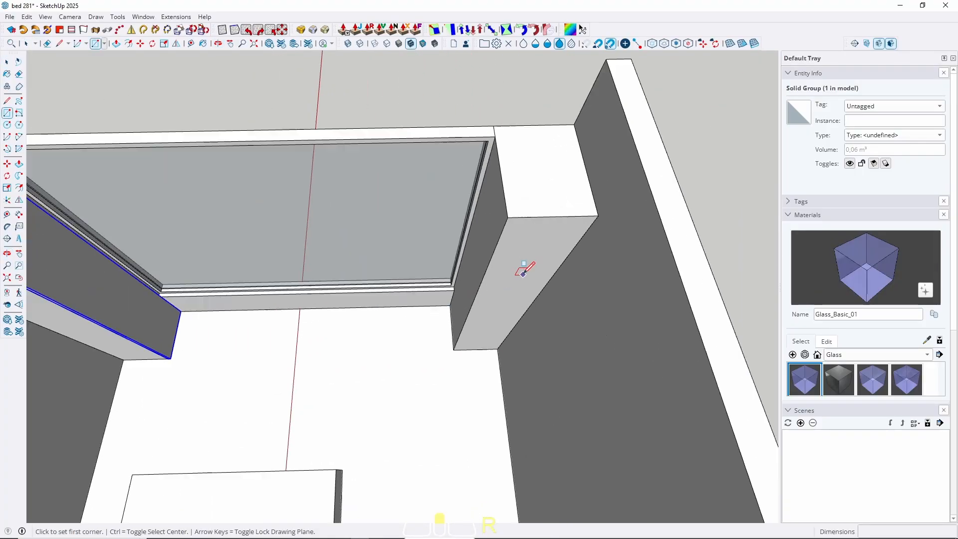
left_click(506, 210)
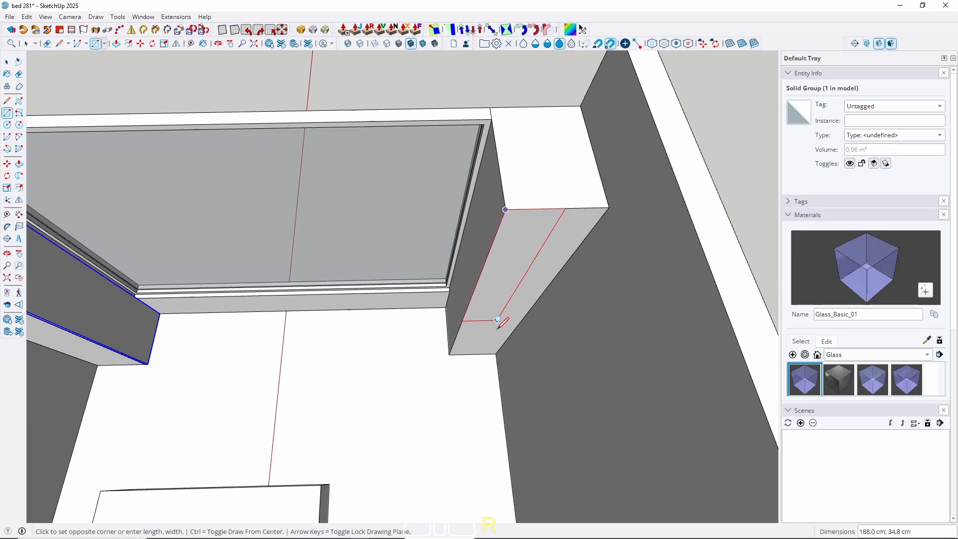
left_click(496, 353)
key("space")
Extrude the rectangle on the second column's room-facing side by 3 cm.
key("p")
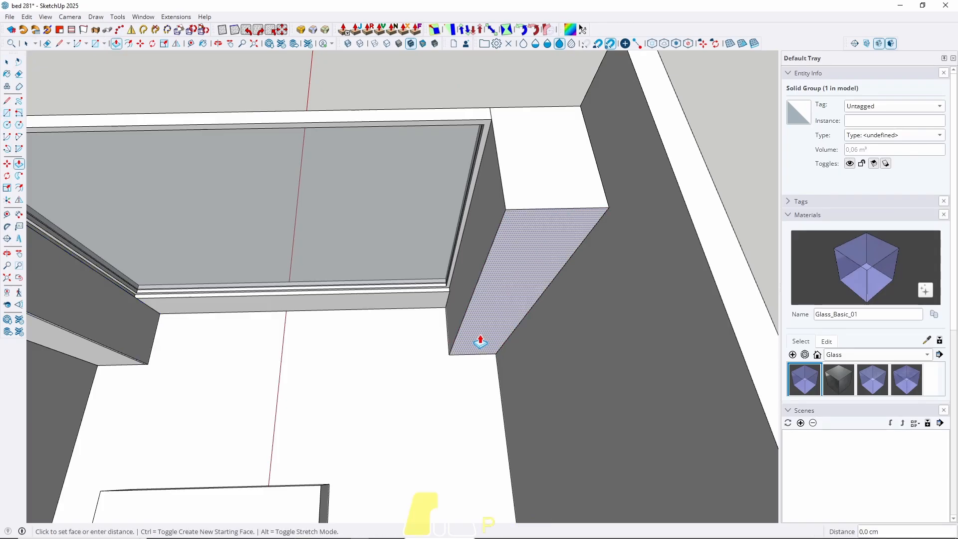
left_click(483, 340)
key("Return")
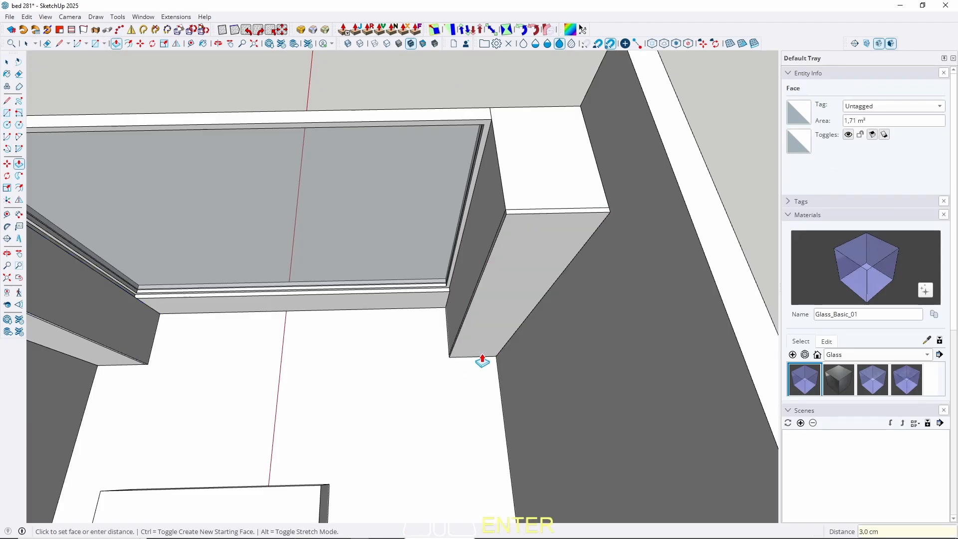
Make the 3 cm panel on the second column's room-facing side a group.
key("space")
right_click(483, 304)
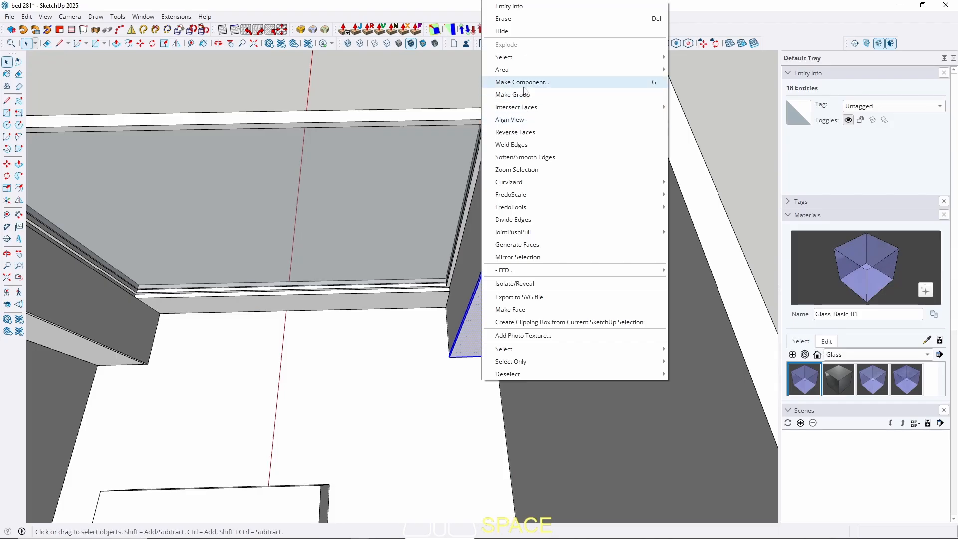
left_click(524, 96)
Draw a full-height 65 × 300 cm rectangle over the second column's adjoining side, which faces the first column.
middle_click_drag(434, 274, 474, 283)
scroll(456, 293, "up", 3)
key("r")
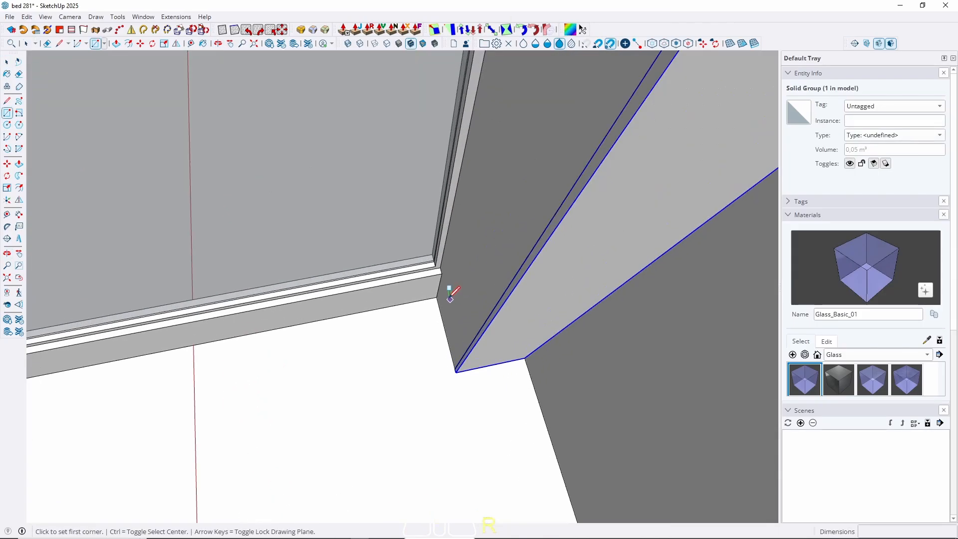
left_click(438, 295)
scroll(431, 329, "down", 3)
scroll(501, 200, "up", 2)
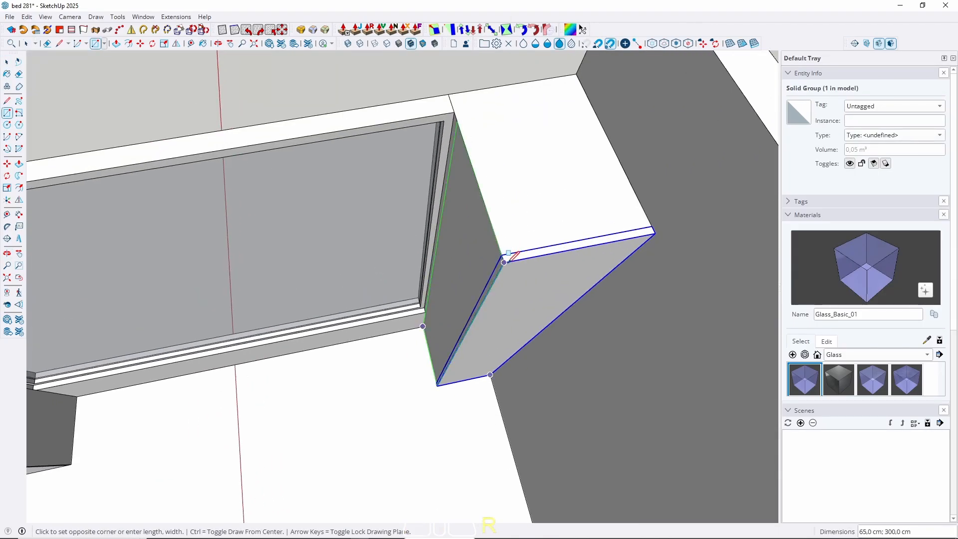
left_click(506, 259)
Extrude the rectangle on the second column's adjoining side by 3 cm and make that panel a group.
scroll(617, 223, "down", 2)
scroll(625, 218, "down", 1)
key("p")
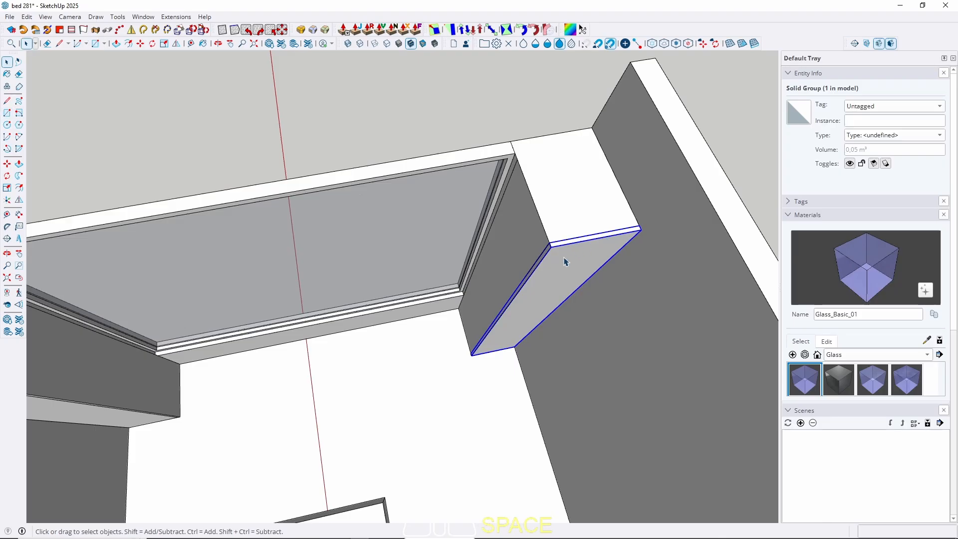
left_click(513, 266)
left_click(466, 280)
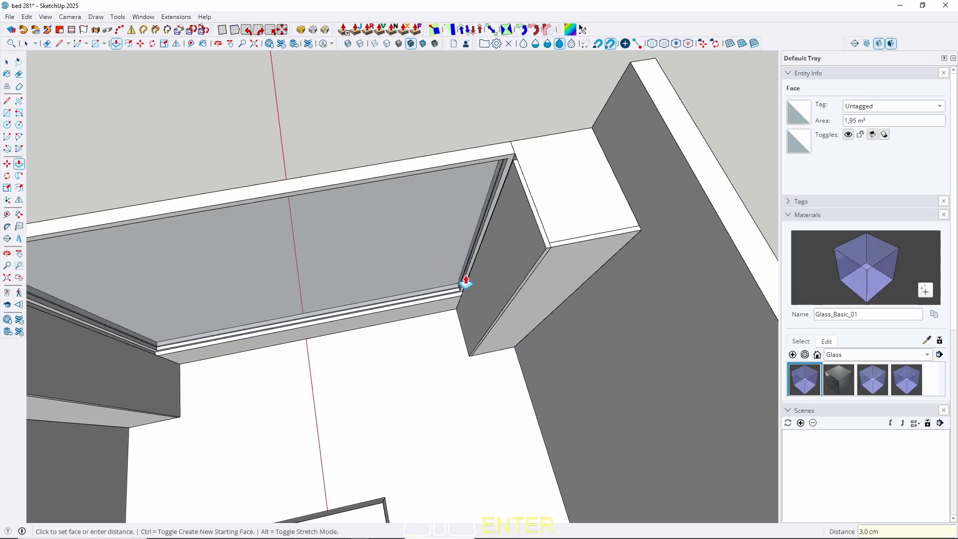
key("space")
left_click(515, 248)
right_click(515, 249)
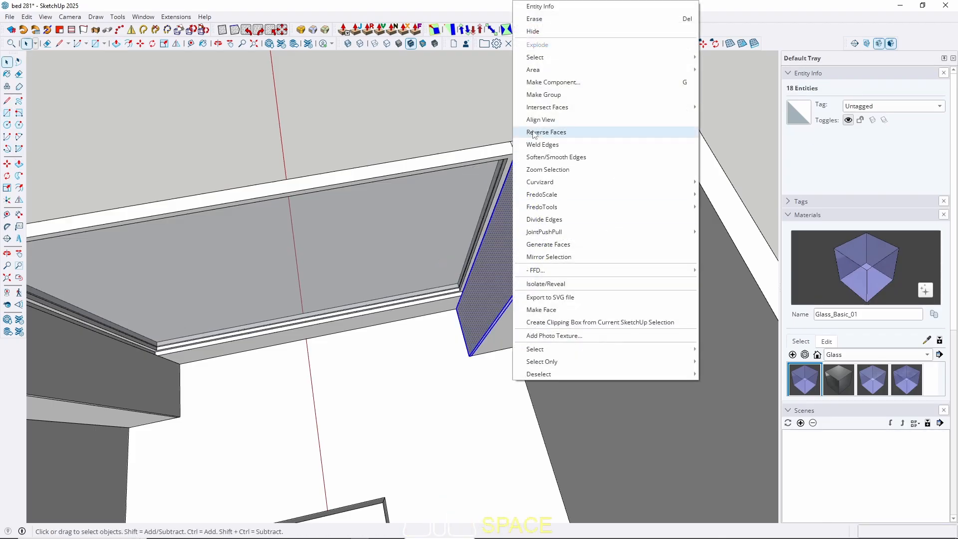
left_click(538, 95)
Place a horizontal guide 110 cm above the floor on the long wall at the head of the bed box.
middle_click_drag(467, 360, 305, 332)
middle_click_drag(337, 284, 455, 288)
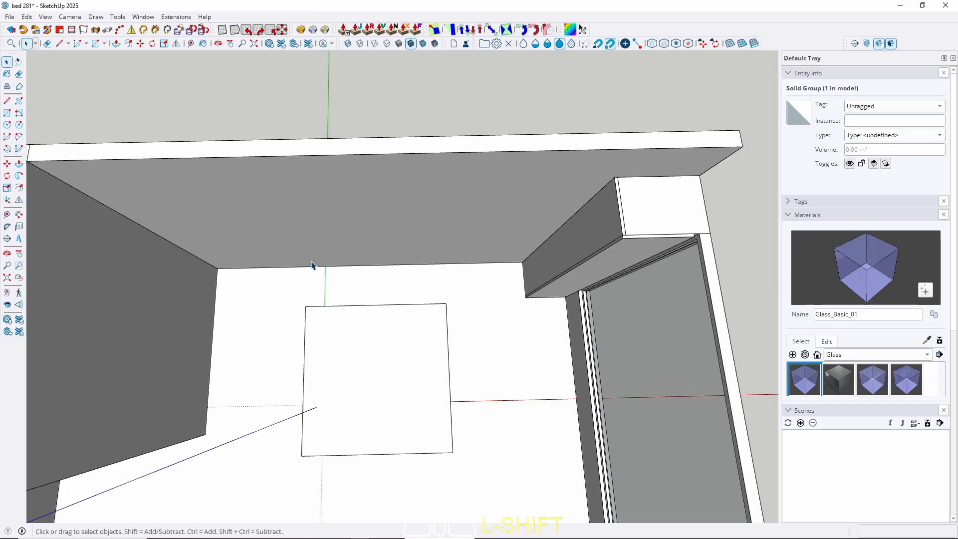
key("r")
middle_click_drag(369, 279, 373, 199)
key("t")
scroll(393, 236, "up", 3)
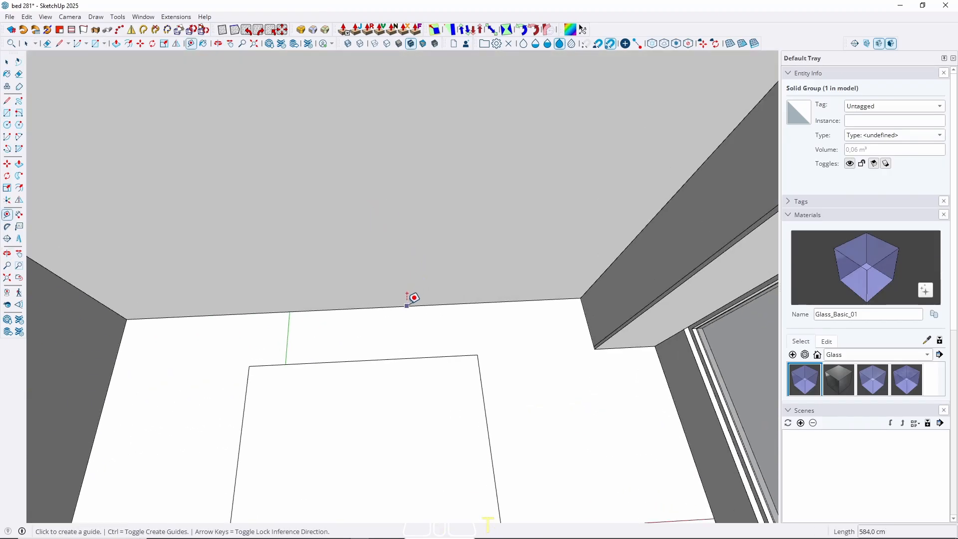
left_click(407, 297)
type("110")
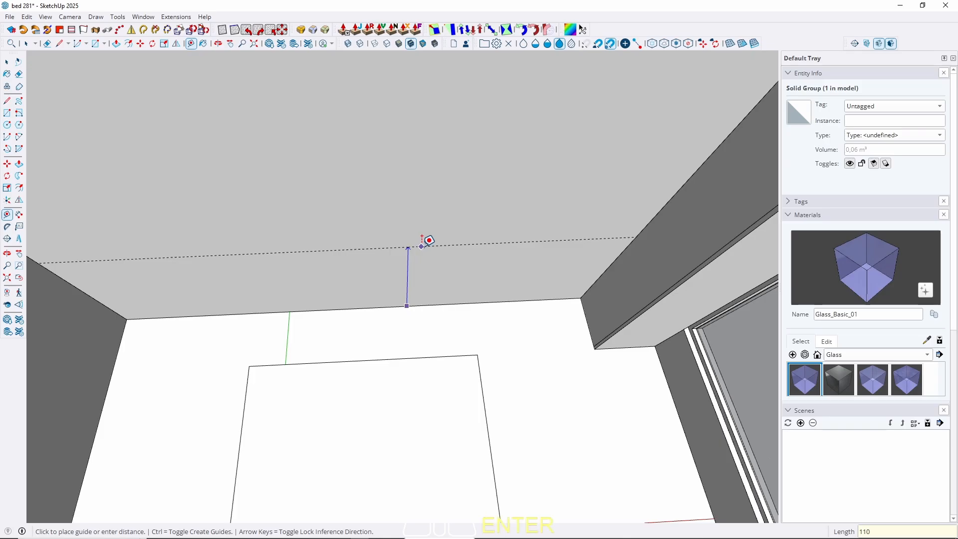
key("Return")
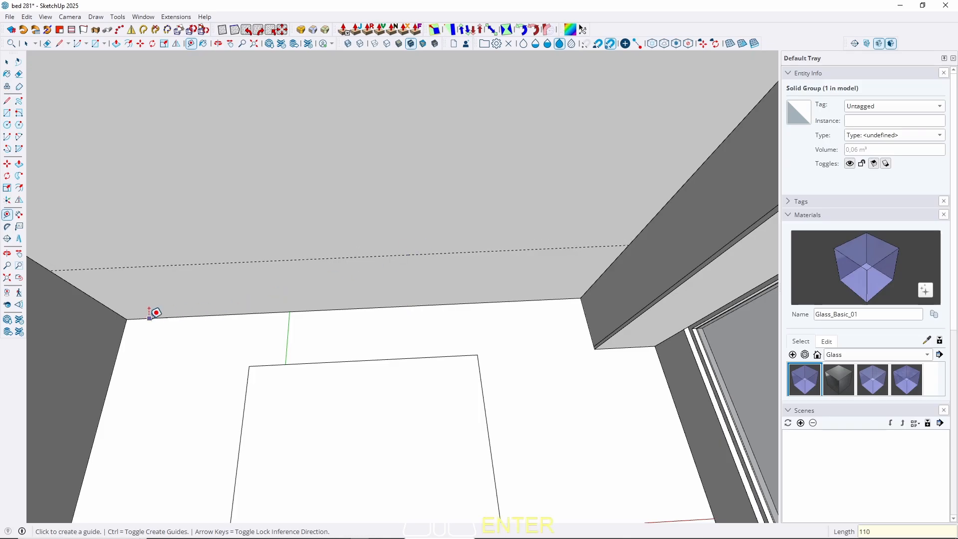
Draw a 504 × 110 cm rectangle on the headboard wall from the guide down to the floor, between side wall and column.
key("r")
left_click(50, 271)
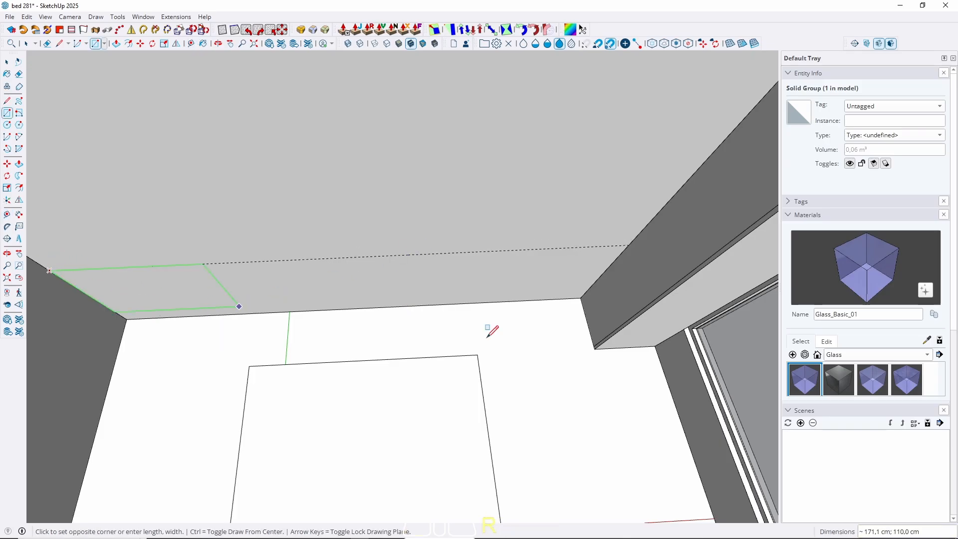
left_click(572, 298)
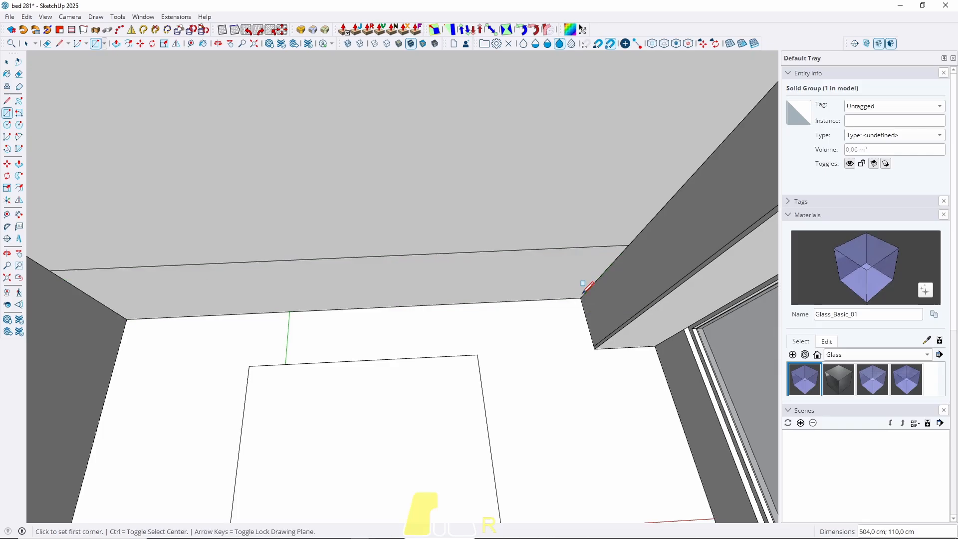
Extrude the low rectangle on the headboard wall by 10 cm and make it a group.
key("space")
key("p")
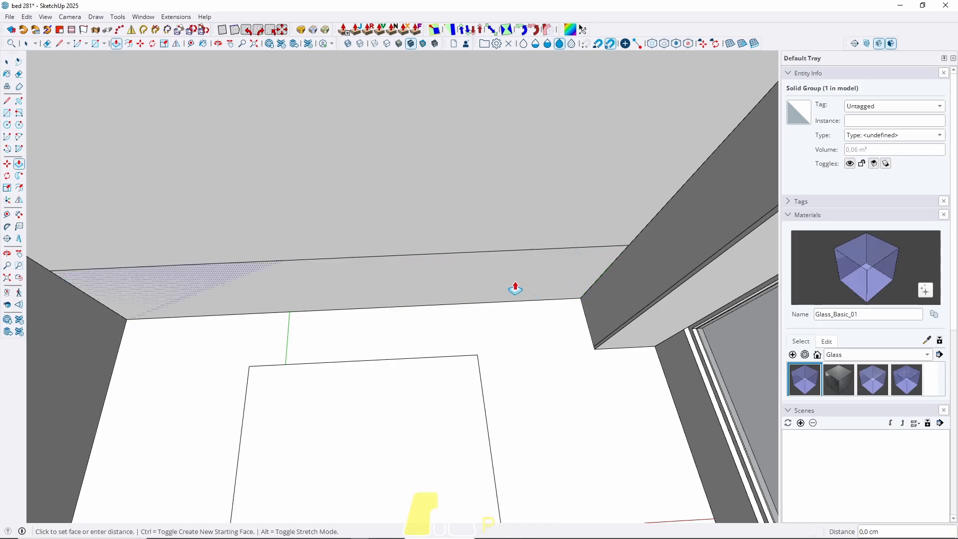
left_click(514, 284)
left_click(508, 310)
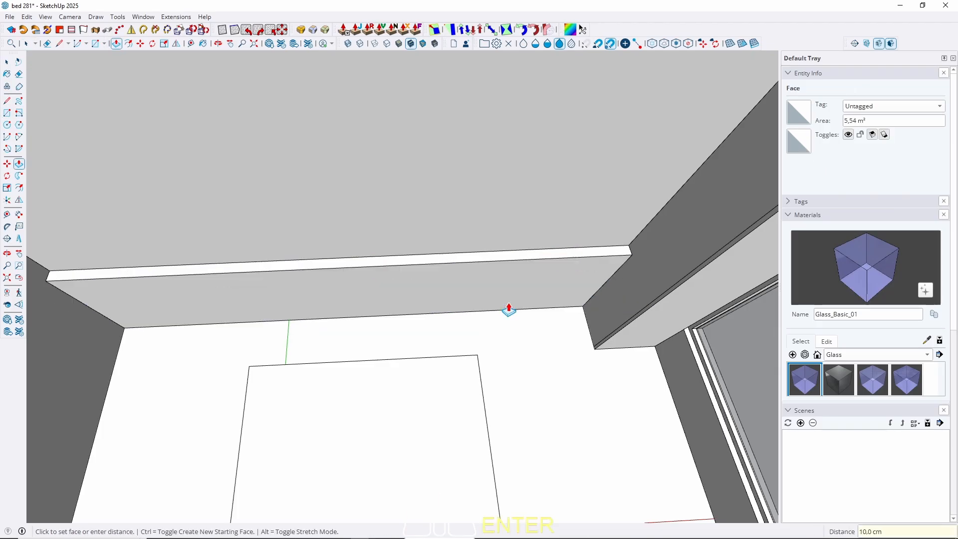
key("space")
right_click(469, 279)
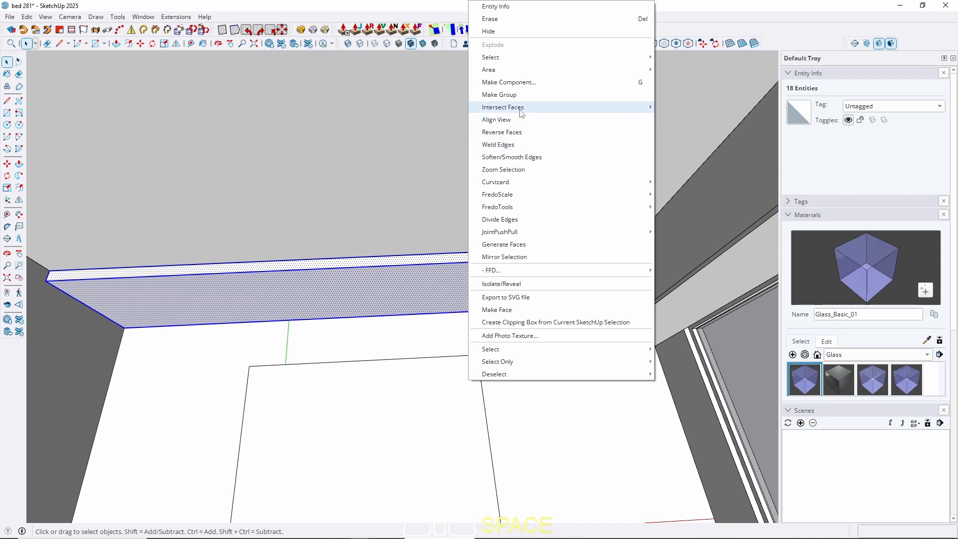
left_click(509, 94)
Place a floor guide 62 cm from the side wall opposite the window, parallel to that wall.
scroll(485, 295, "down", 5)
left_click(437, 375)
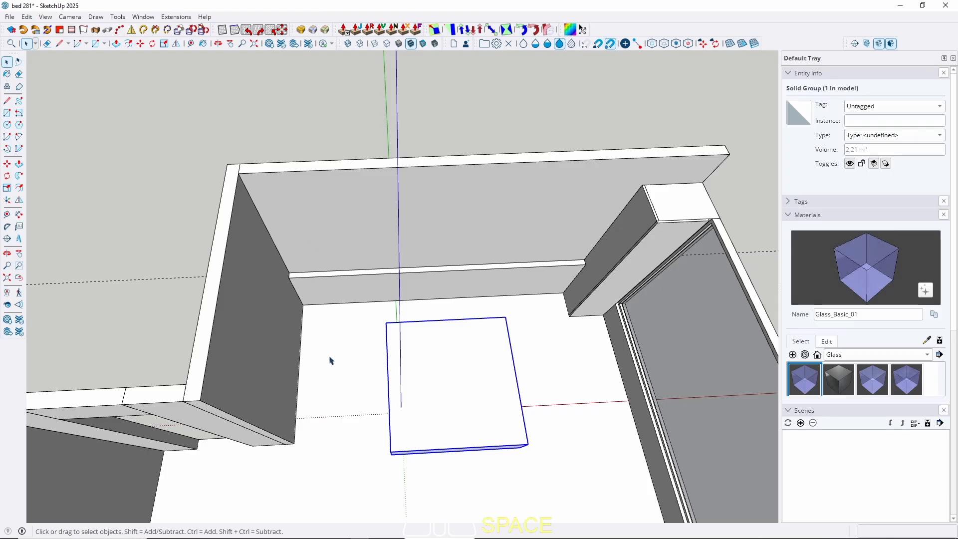
scroll(330, 360, "up", 3)
key("t")
left_click(283, 328)
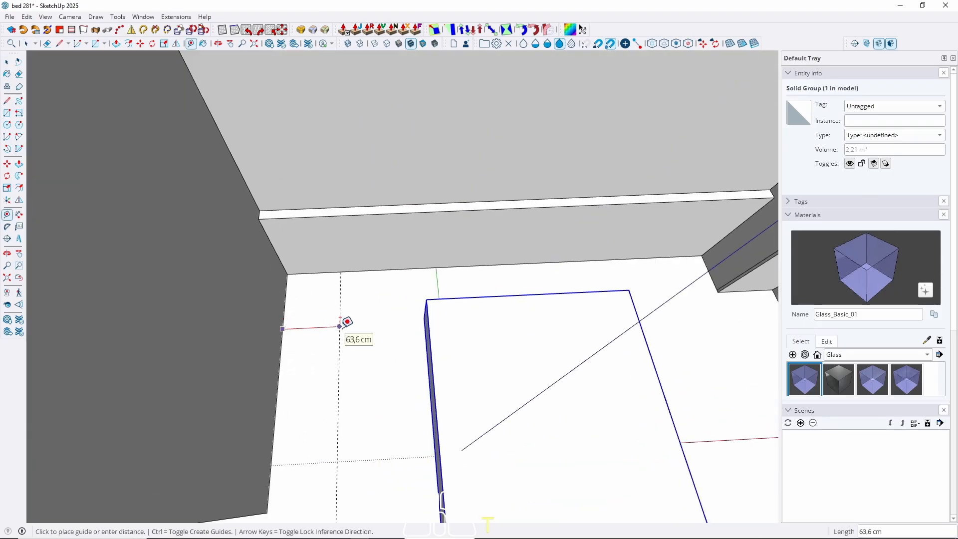
type("62")
key("Return")
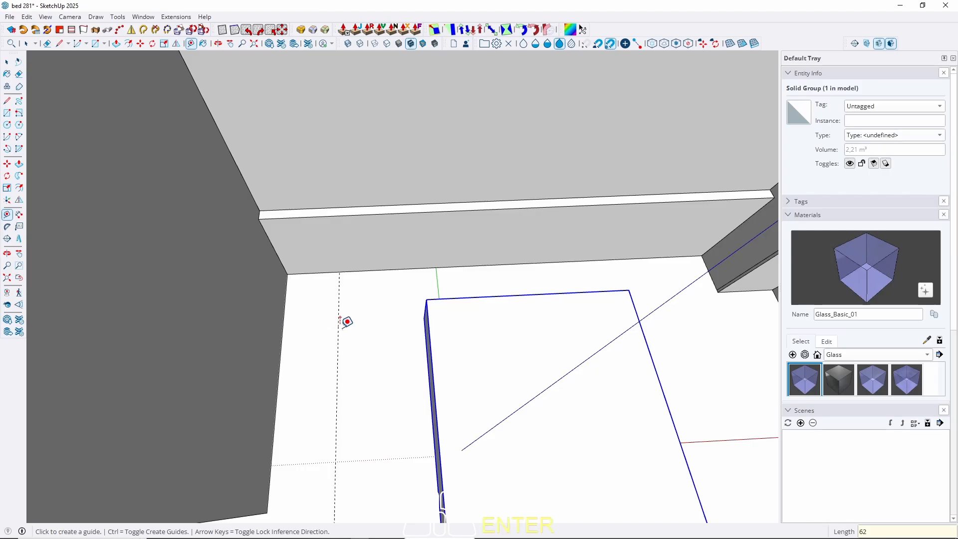
key("space")
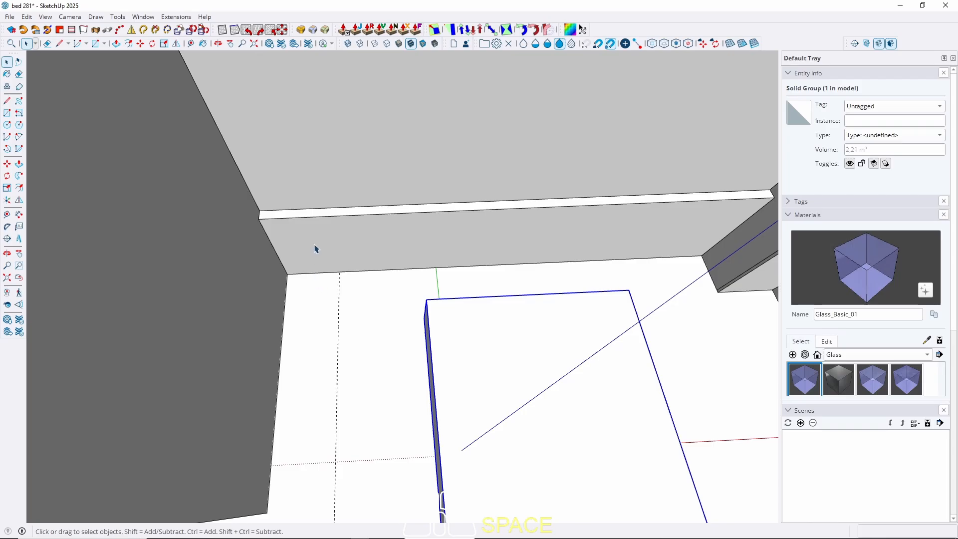
Place a second floor guide 50 cm out from the base of the low headboard-wall panel.
scroll(384, 262, "down", 5)
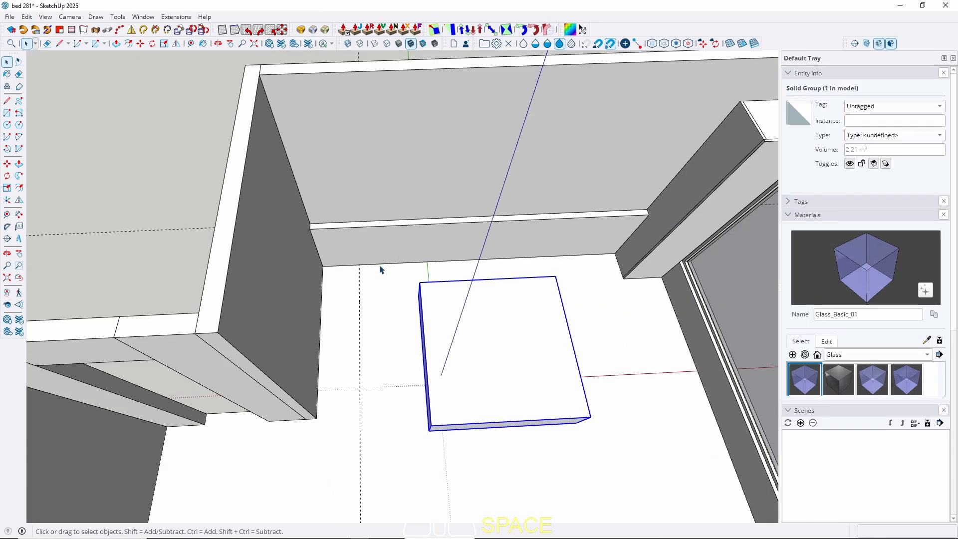
scroll(369, 272, "up", 5)
key("t")
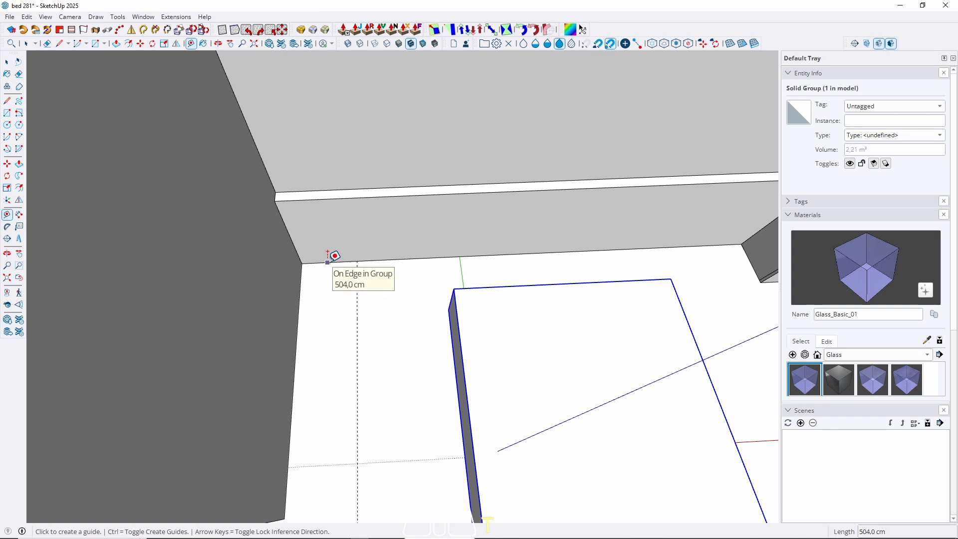
left_click(327, 263)
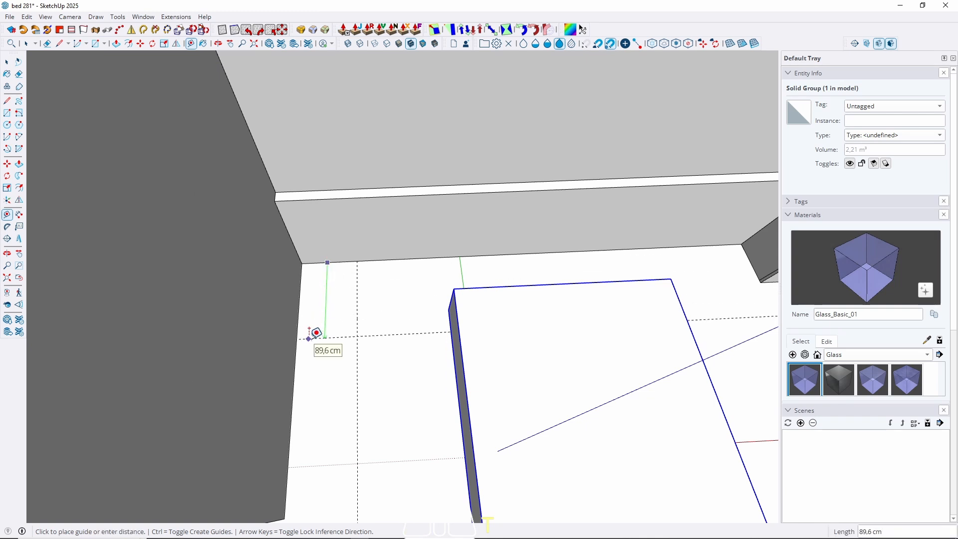
key("Return")
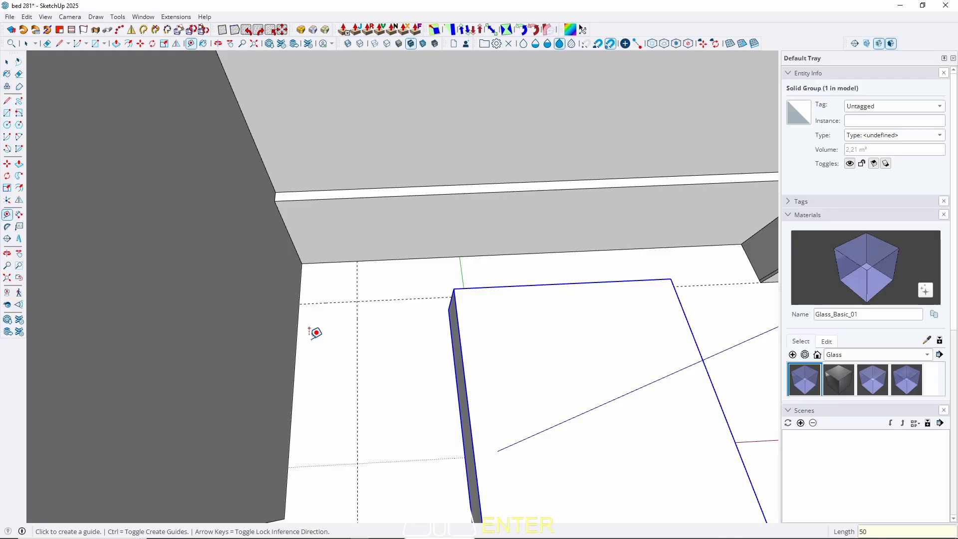
Draw a 62 × 50 cm rectangle on the floor between the two guides, the side wall and the low panel.
key("r")
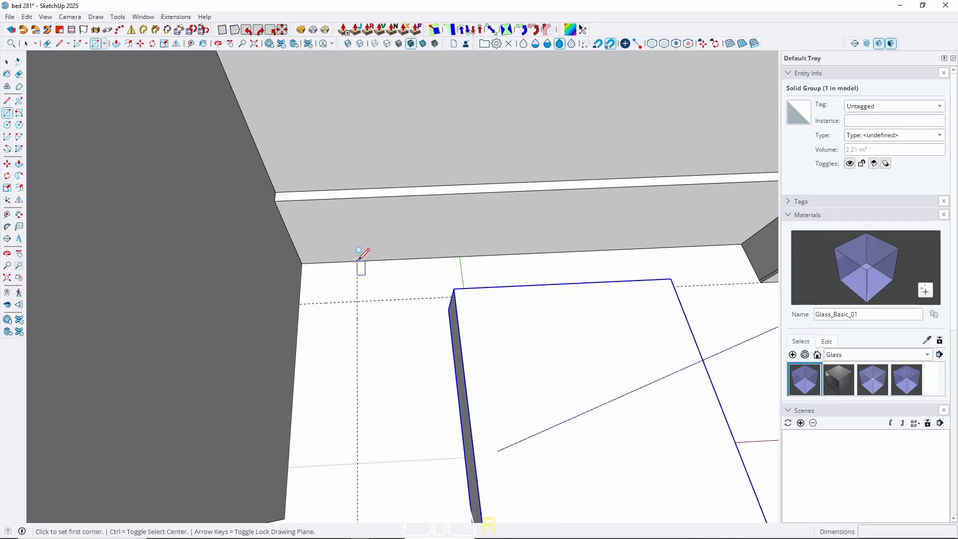
left_click(357, 260)
left_click(300, 303)
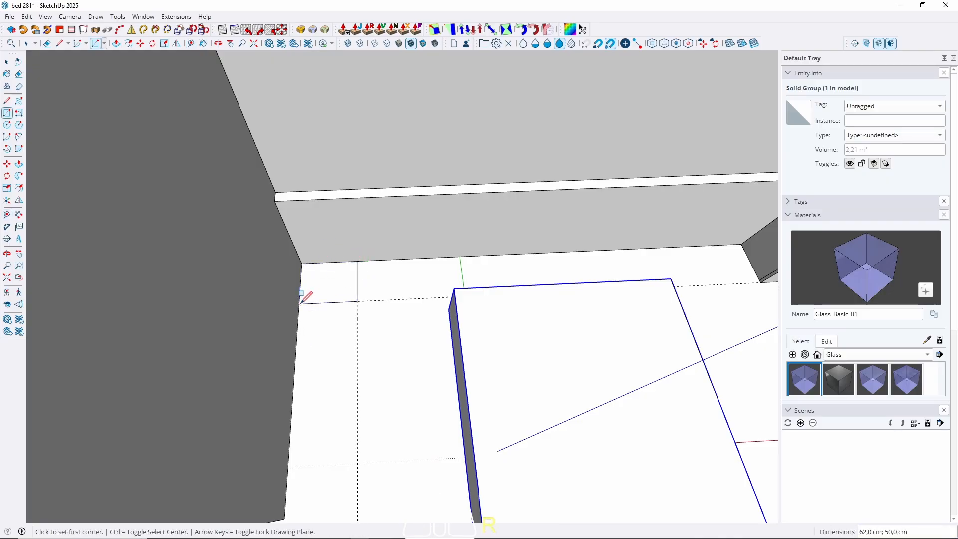
Extrude the corner floor rectangle upward by 300 cm to the full room height.
key("space")
key("p")
left_click(321, 298)
scroll(320, 296, "down", 3)
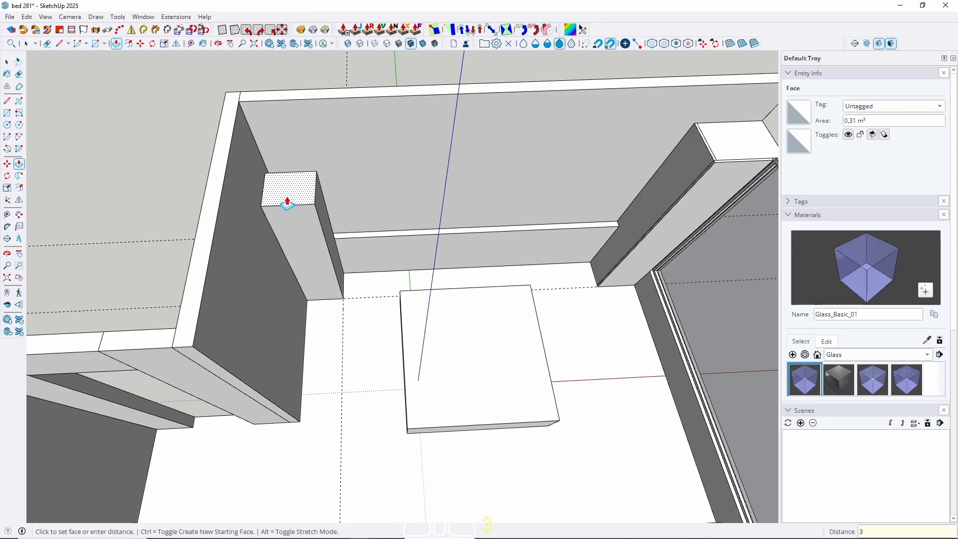
key("Return")
key("space")
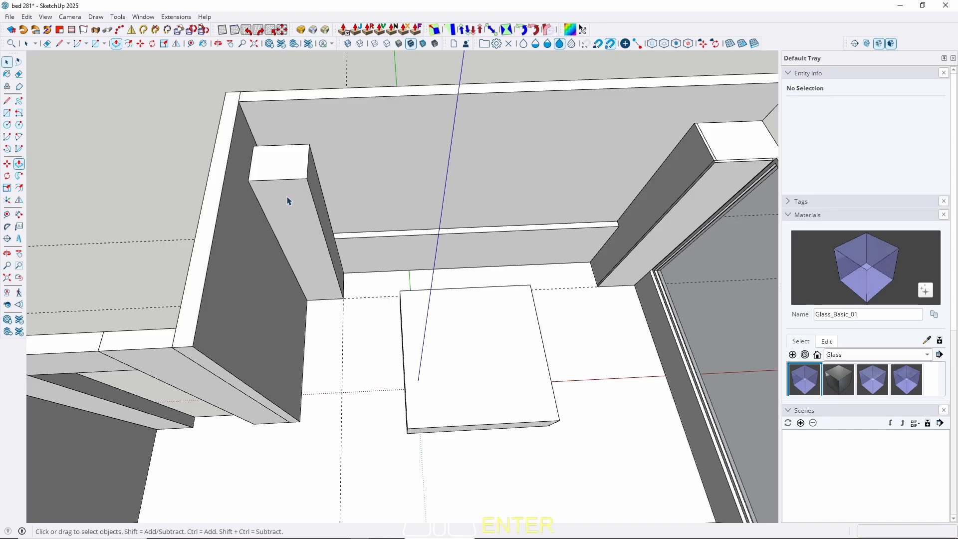
Unhide the ceiling to check the corner block against it from inside the room, and hide it again.
scroll(402, 284, "up", 6)
middle_click_drag(417, 330, 394, 240)
middle_click_drag(394, 239, 376, 357, "shift")
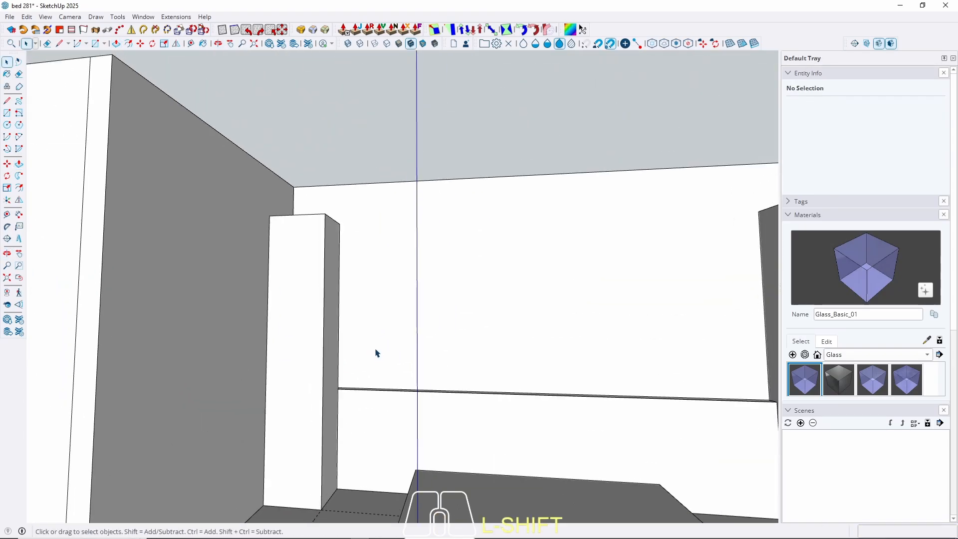
key("shift+u")
middle_click_drag(368, 302, 396, 317)
left_click(279, 119)
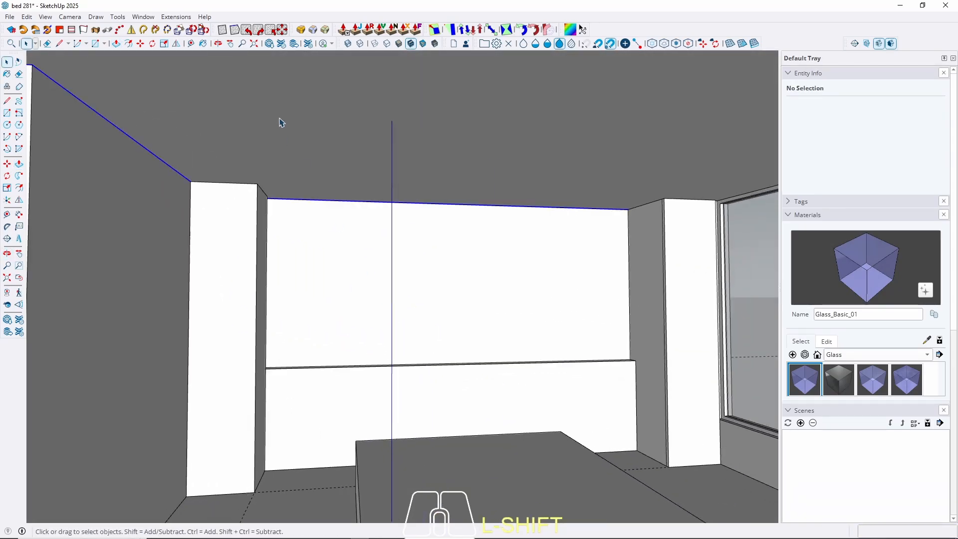
key("h")
Make the full-height corner block beside the low wall panel a group.
middle_click_drag(345, 178, 247, 239)
triple_click(248, 233)
right_click(249, 224)
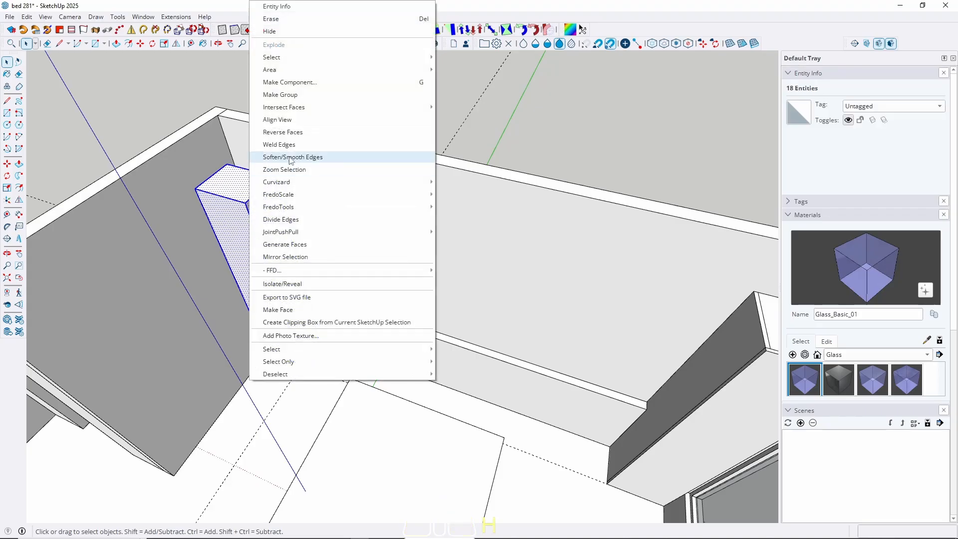
left_click(306, 95)
Draw a full-height rectangle over the corner block's front side, which faces away from the headboard wall.
middle_click_drag(272, 376, 348, 392)
key("r")
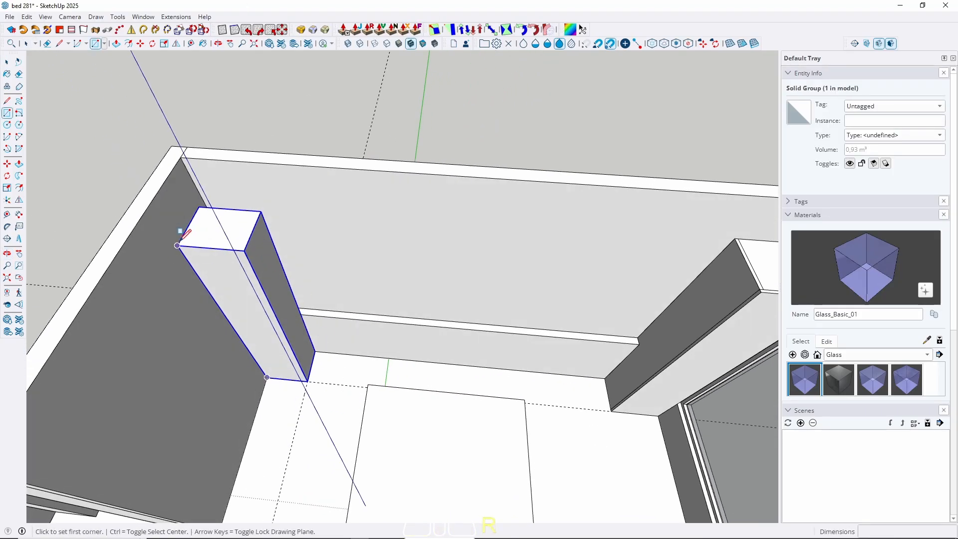
left_click(177, 245)
Extrude the rectangle on the corner block's front side outward by 100 cm along the side wall.
key("space")
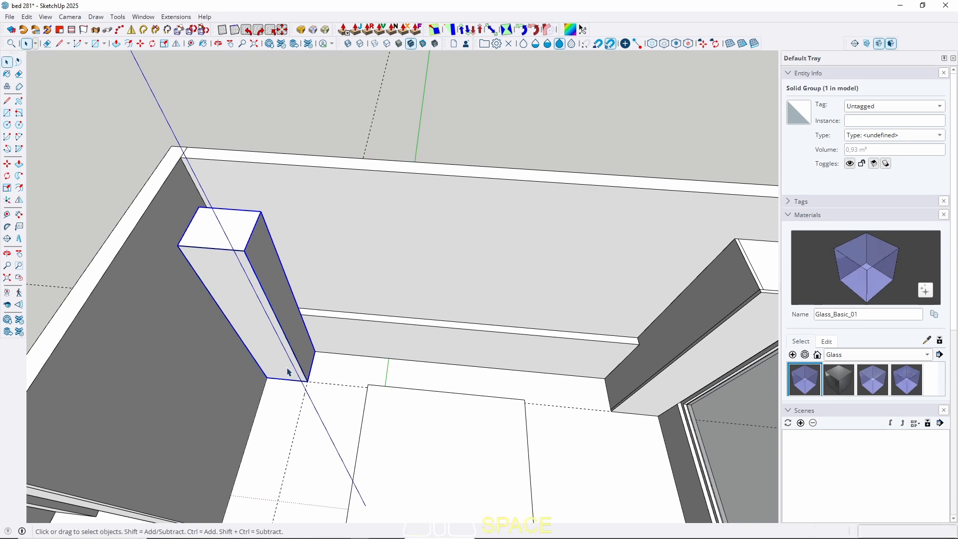
key("p")
left_click(270, 349)
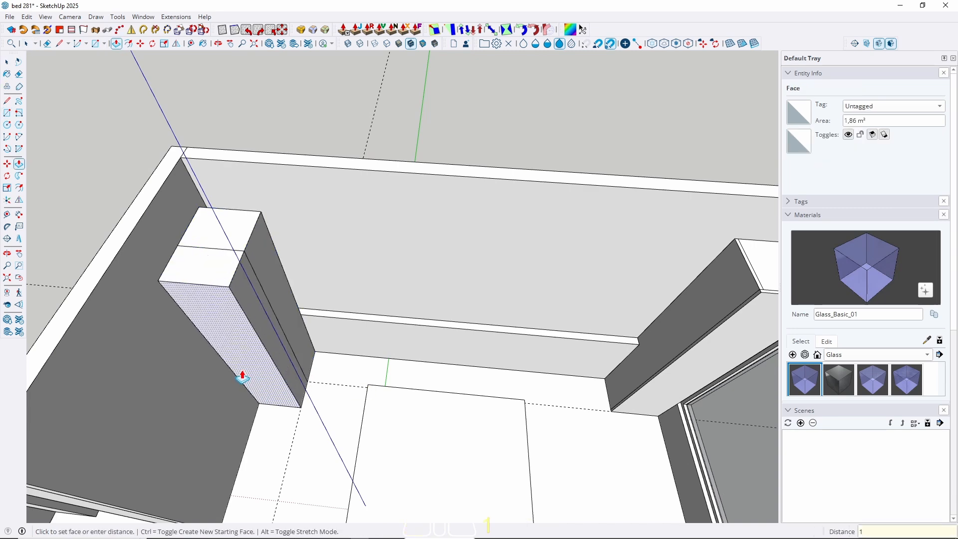
type("100")
key("Return")
key("space")
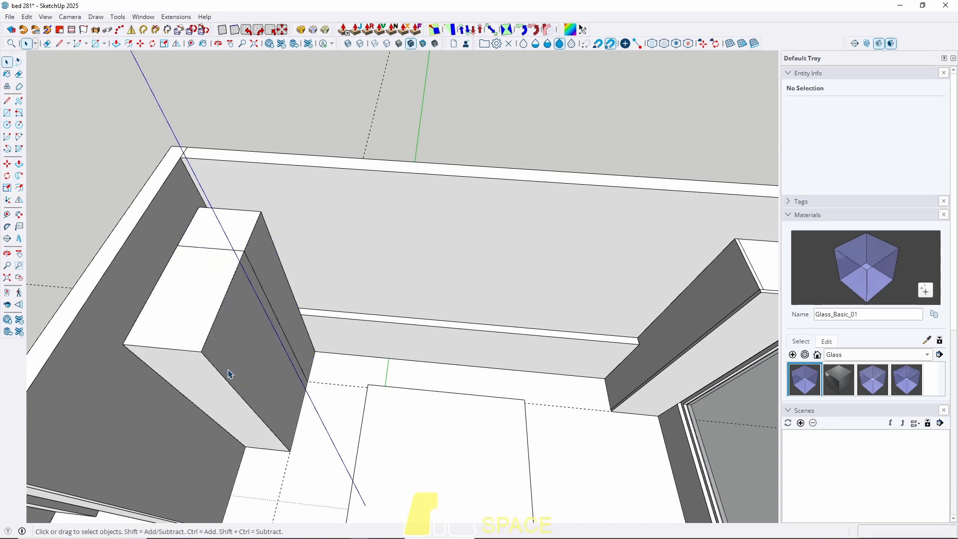
Make the 100 cm full-height cabinet block a component.
triple_click(230, 374)
right_click(231, 374)
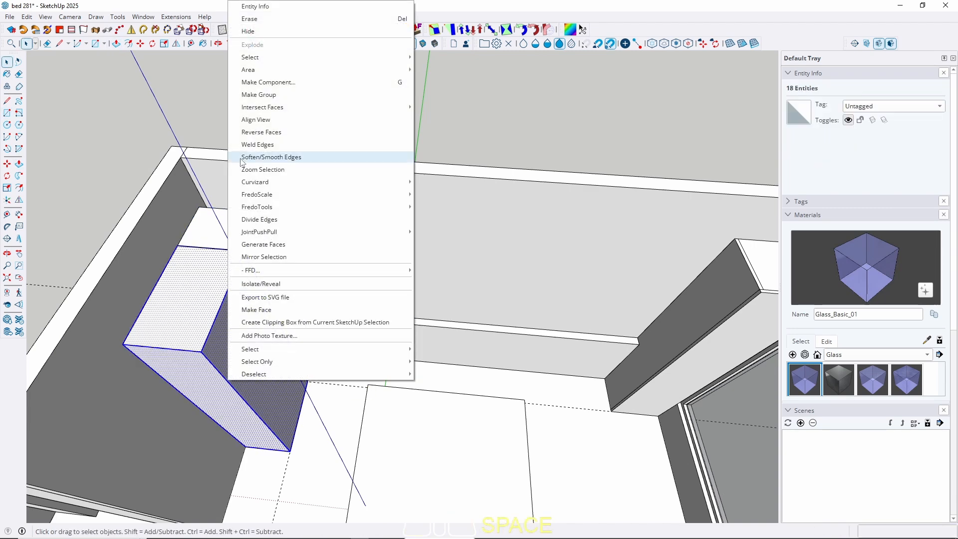
left_click(294, 83)
left_click(488, 399)
Copy the cabinet component 100 cm along the side wall so it adjoins the original.
middle_click_drag(240, 274, 323, 294)
key("m")
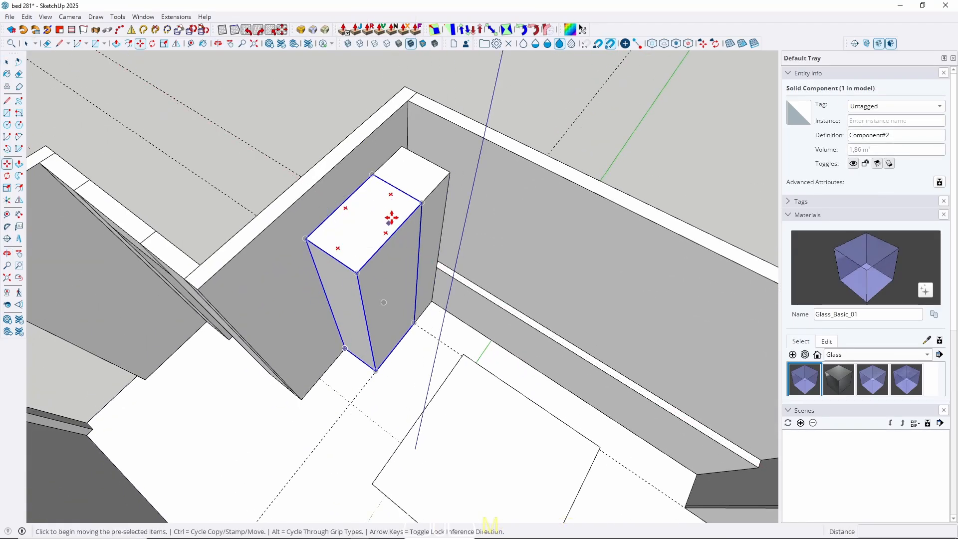
left_click(420, 204)
key("ctrl")
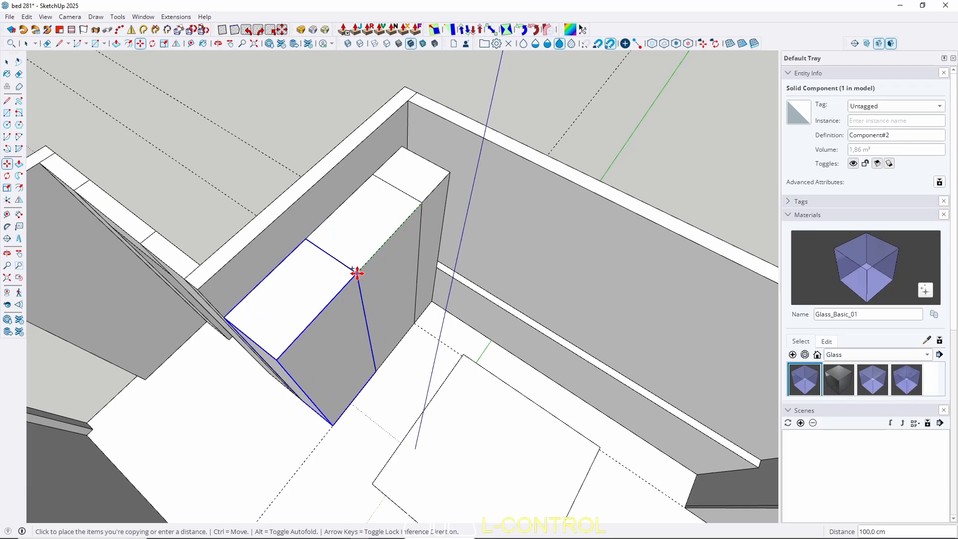
left_click(357, 272)
key("space")
Draw a 30 by 30 cm square on the floor against the copied cabinet's end, at its room-side corner.
scroll(458, 220, "down", 3)
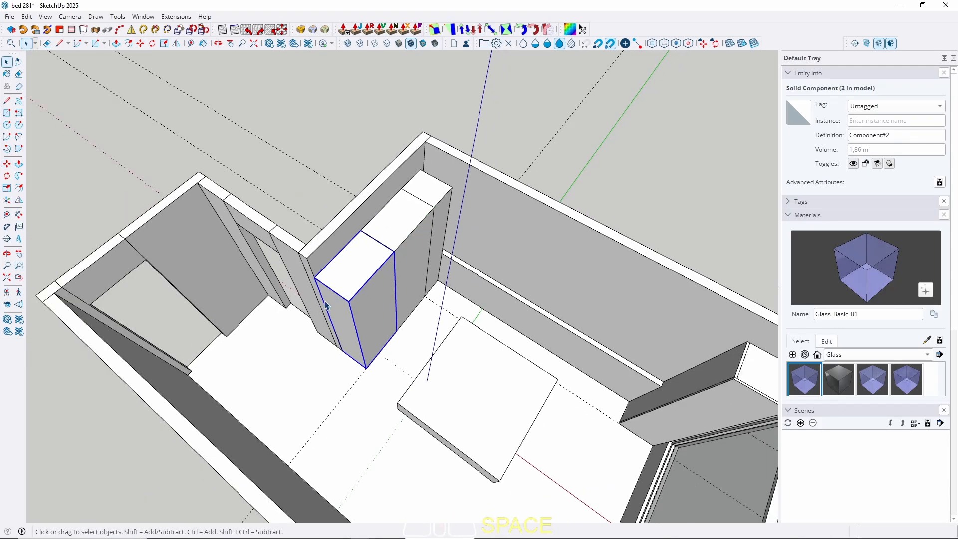
middle_click_drag(325, 302, 429, 301)
scroll(388, 294, "down", 2)
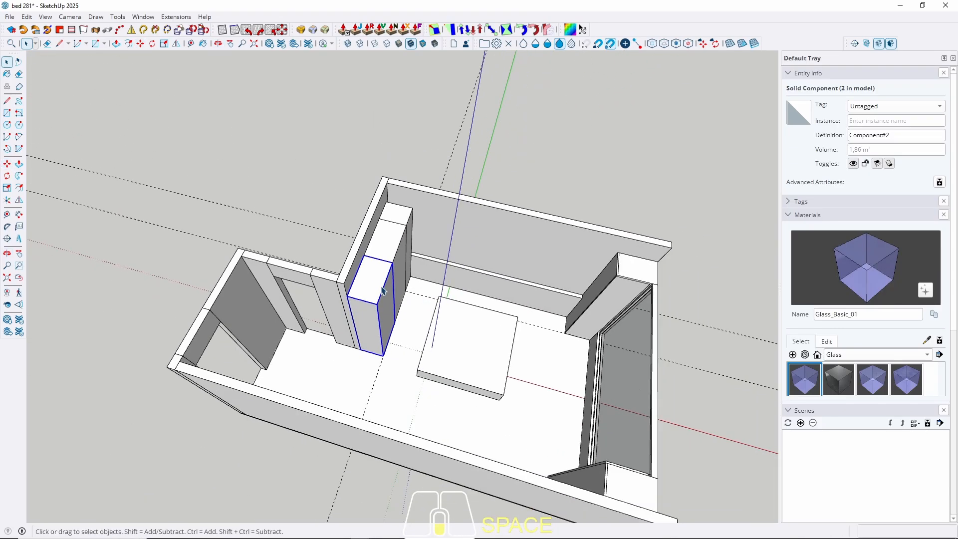
middle_click_drag(356, 320, 410, 320)
middle_click_drag(409, 319, 484, 315, "shift")
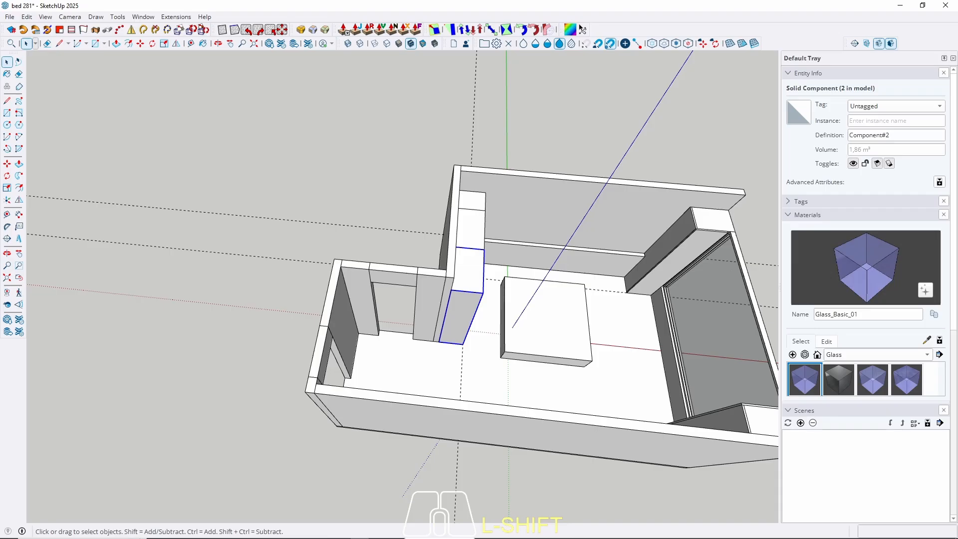
scroll(499, 303, "up", 2)
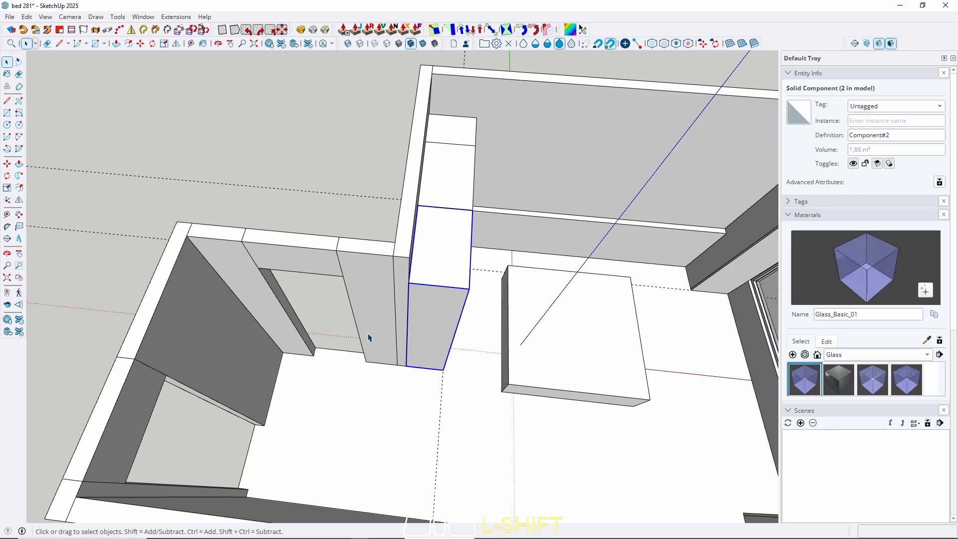
key("r")
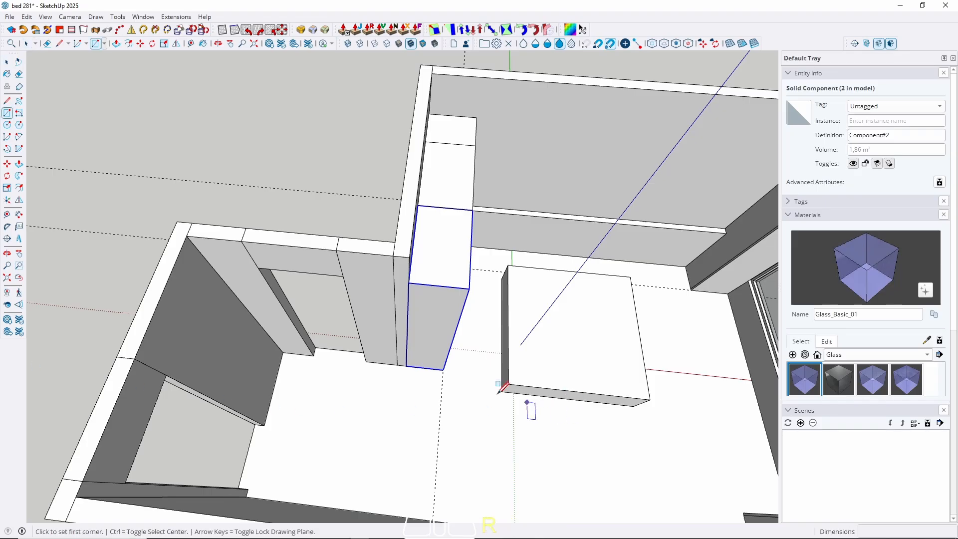
scroll(443, 369, "up", 4)
left_click(442, 359)
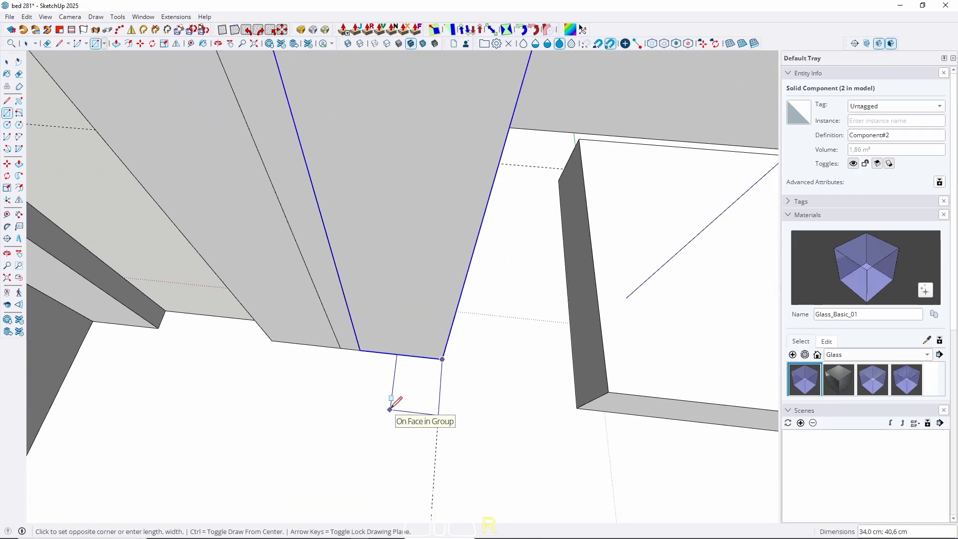
type("30;")
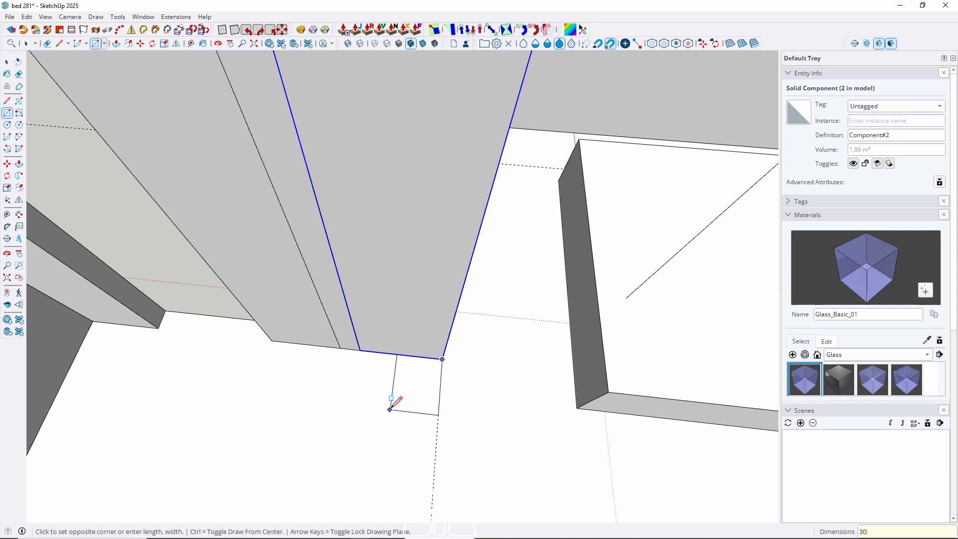
type("3")
key("Return")
key("space")
Extrude the small floor square up to the cabinets' full height and make the resulting block a group.
key("p")
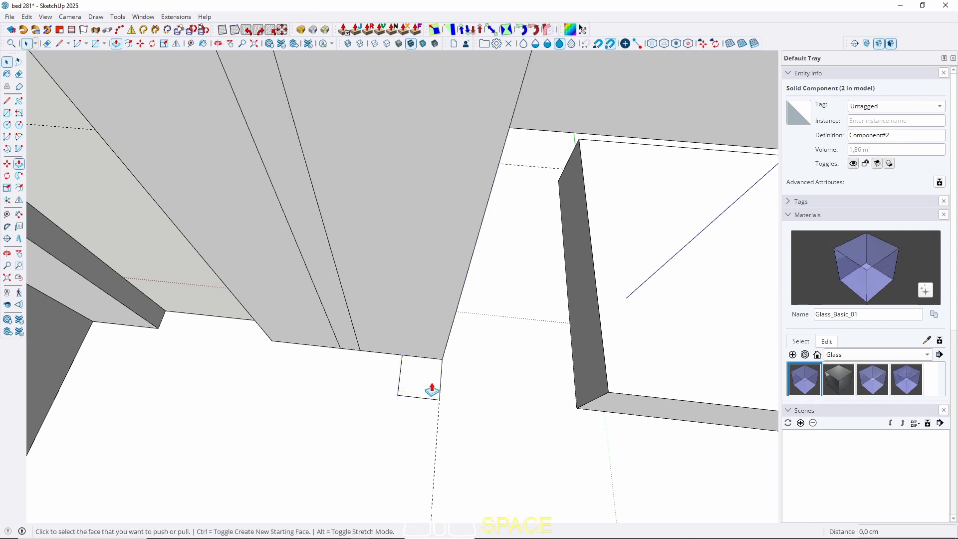
scroll(425, 416, "down", 3)
left_click(403, 220)
key("space")
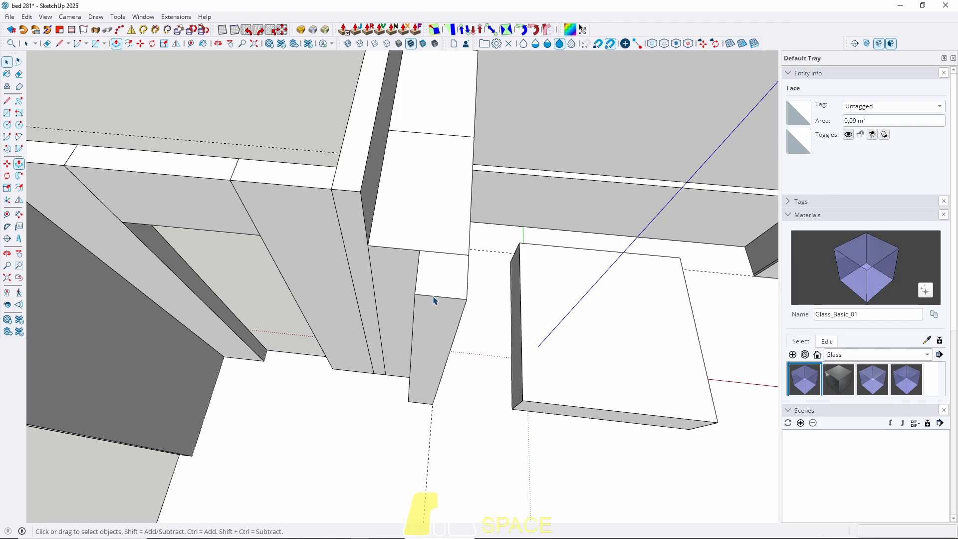
triple_click(434, 298)
right_click(433, 298)
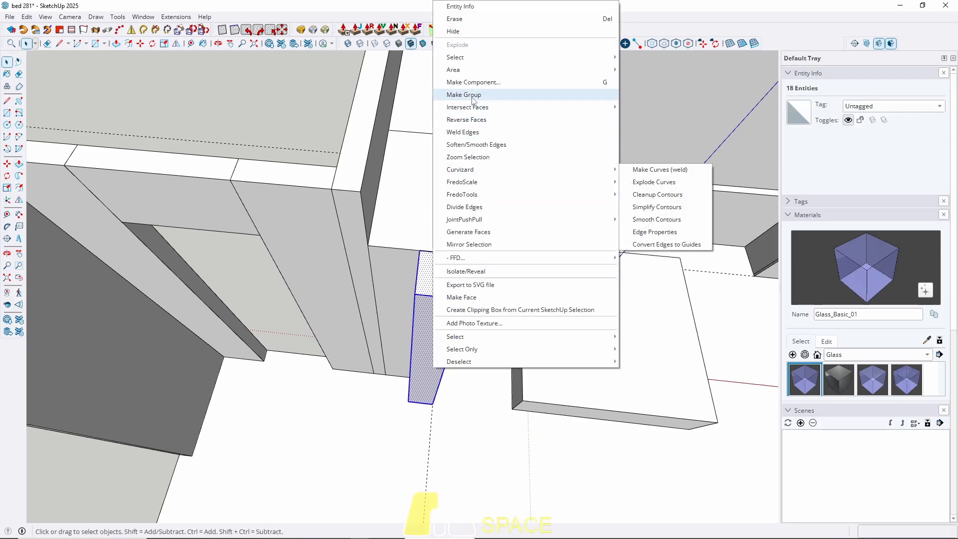
left_click(464, 94)
Draw a 300 cm high rectangle from the door opening's near edge to the back corner of the small block.
middle_click_drag(336, 293, 457, 308)
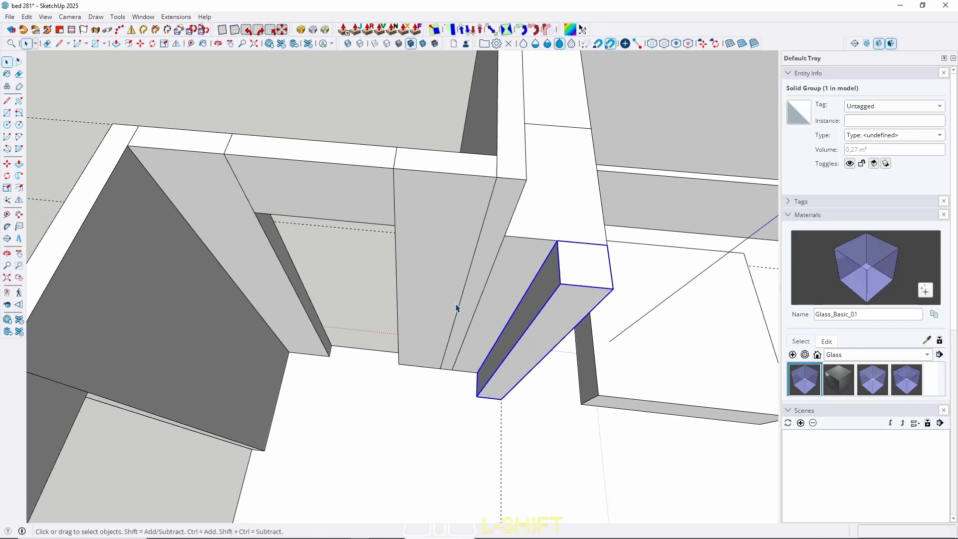
key("r")
left_click(399, 363)
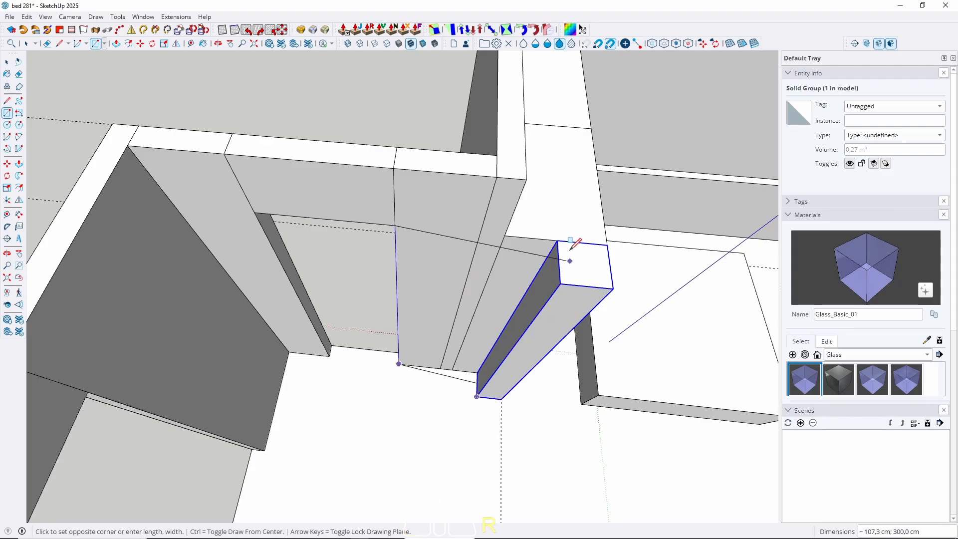
left_click(568, 229)
key("space")
Extrude the full-height rectangle out to the small block's front face and make the result a group.
key("p")
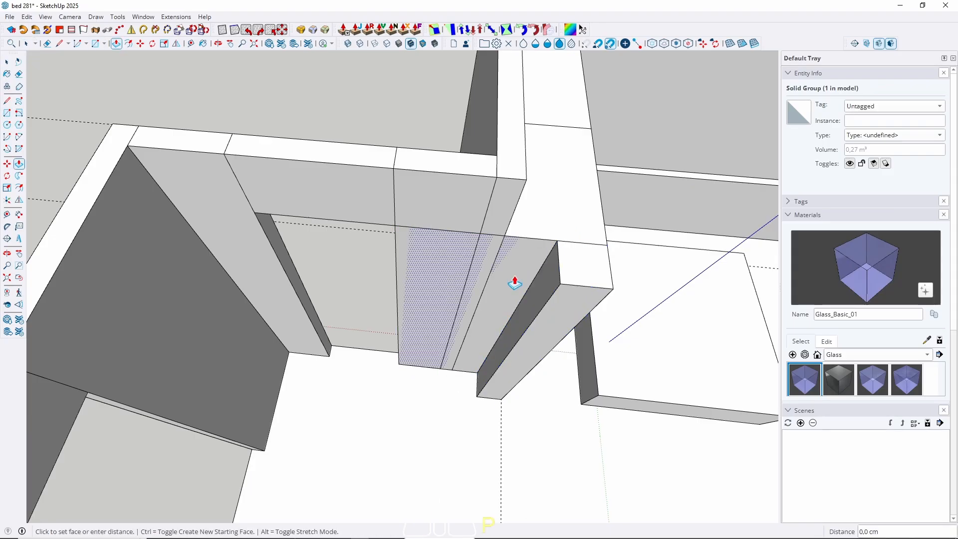
left_click(514, 278)
left_click(567, 295)
key("space")
left_click(436, 300)
right_click(436, 299)
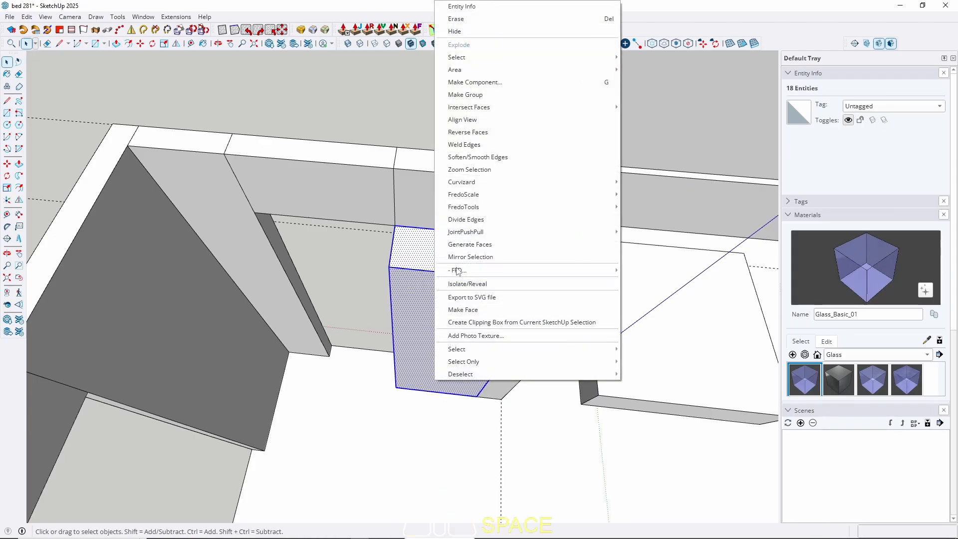
left_click(479, 100)
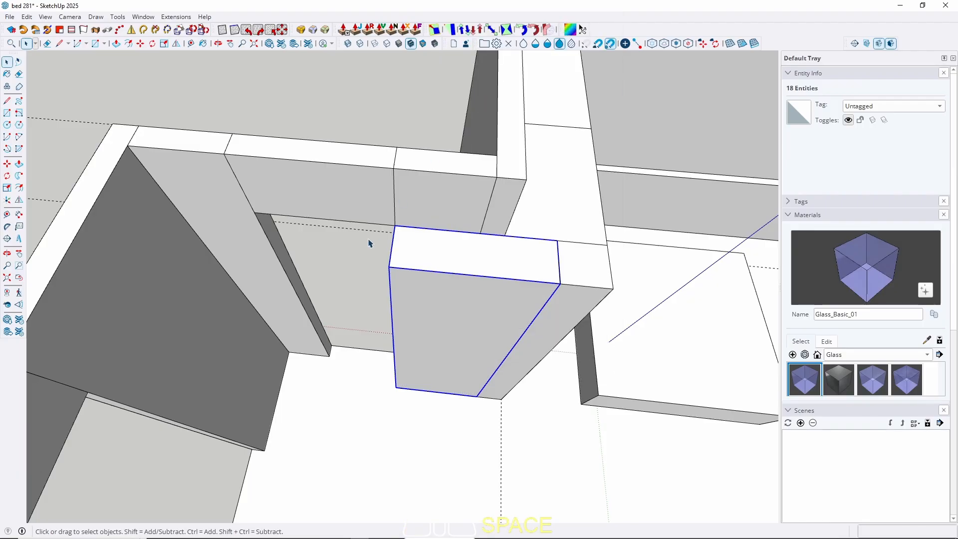
Draw a full-height rectangle on the wall between the room corner and the door opening's far edge.
middle_click_drag(370, 243, 426, 274)
key("r")
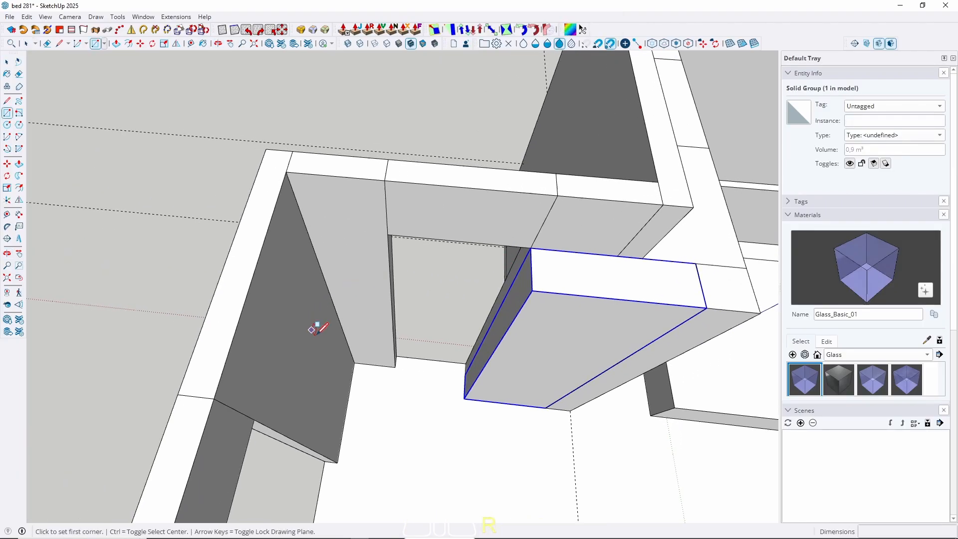
left_click(354, 362)
key("space")
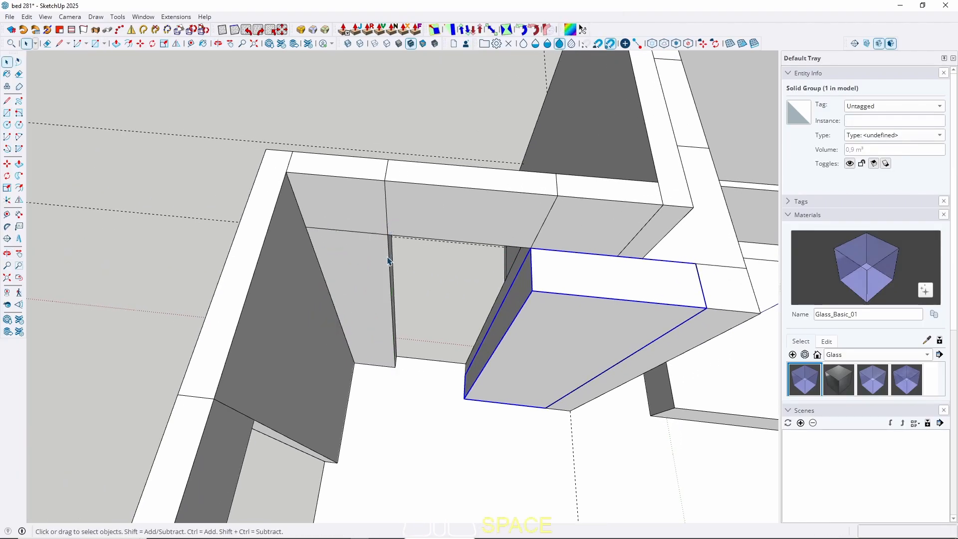
Extrude this rectangle to the depth of the block across the door opening and make it a group.
key("p")
left_click(381, 267)
left_click(589, 319)
key("space")
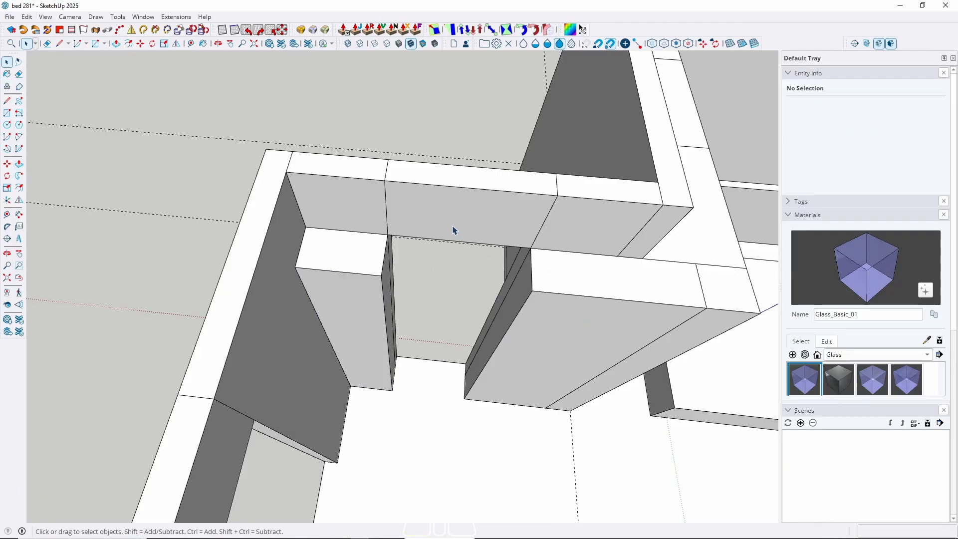
scroll(455, 230, "up", 2)
triple_click(318, 296)
right_click(316, 297)
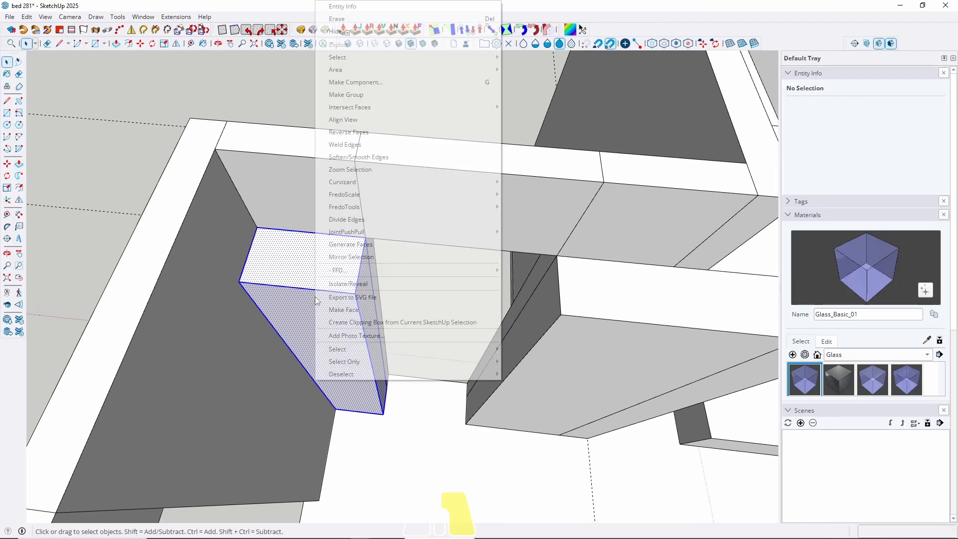
left_click(346, 95)
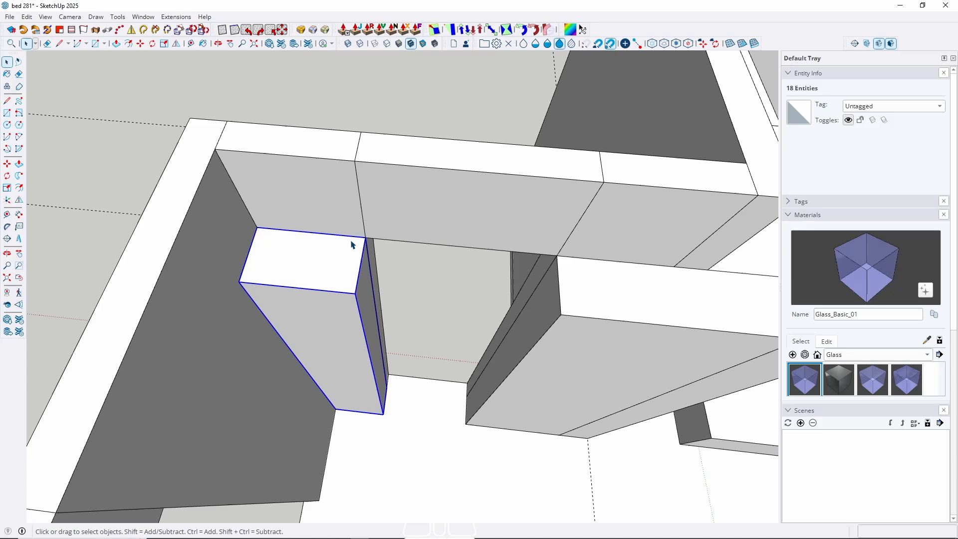
Draw a 300 by 90 cm rectangle closing the gap between the two blocks beside the door opening.
key("r")
left_click(355, 294)
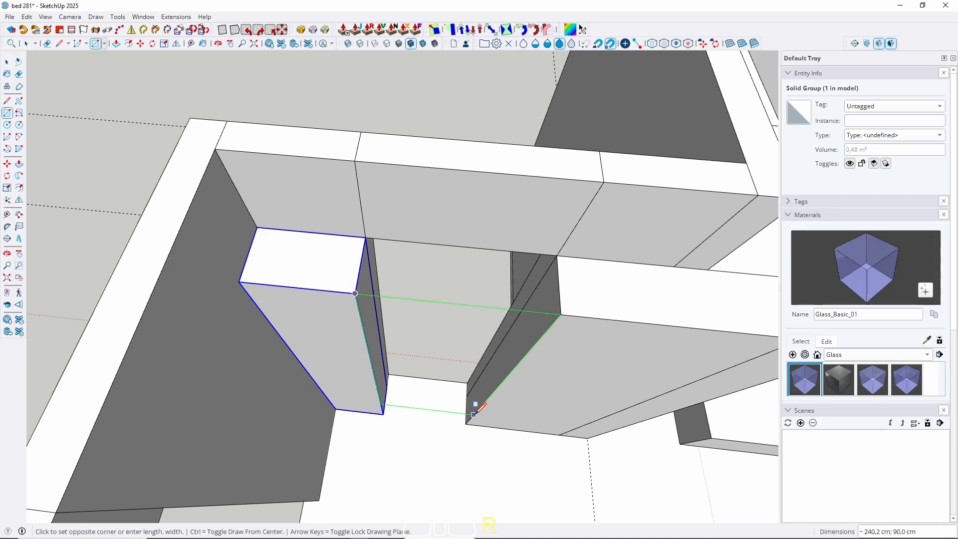
left_click(466, 423)
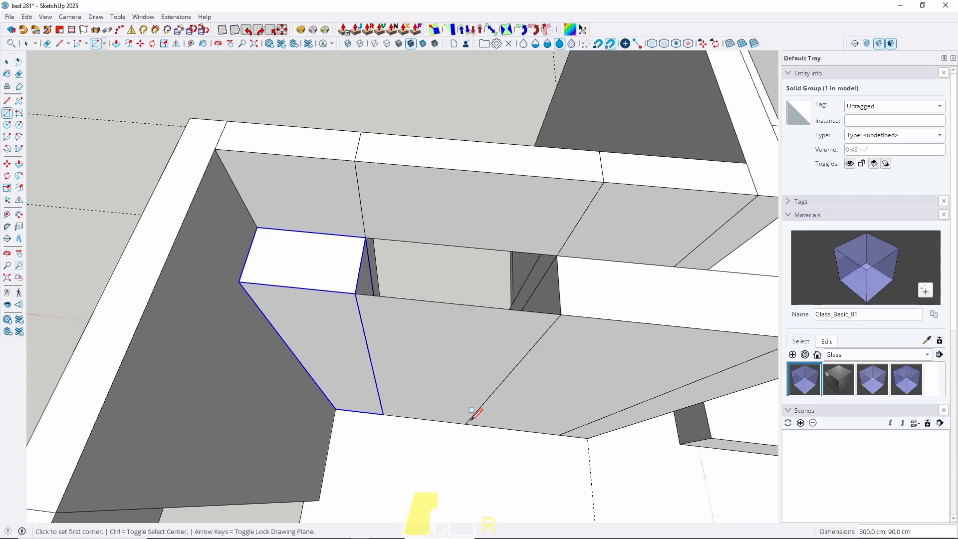
key("space")
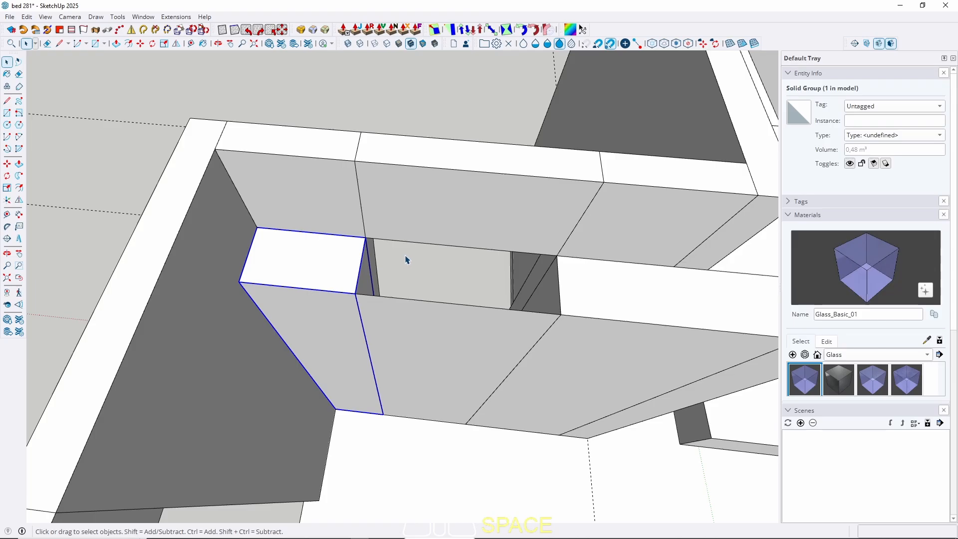
Extrude the gap rectangle toward the door opening into a thin door panel and make it a group.
middle_click_drag(448, 321, 427, 348)
key("p")
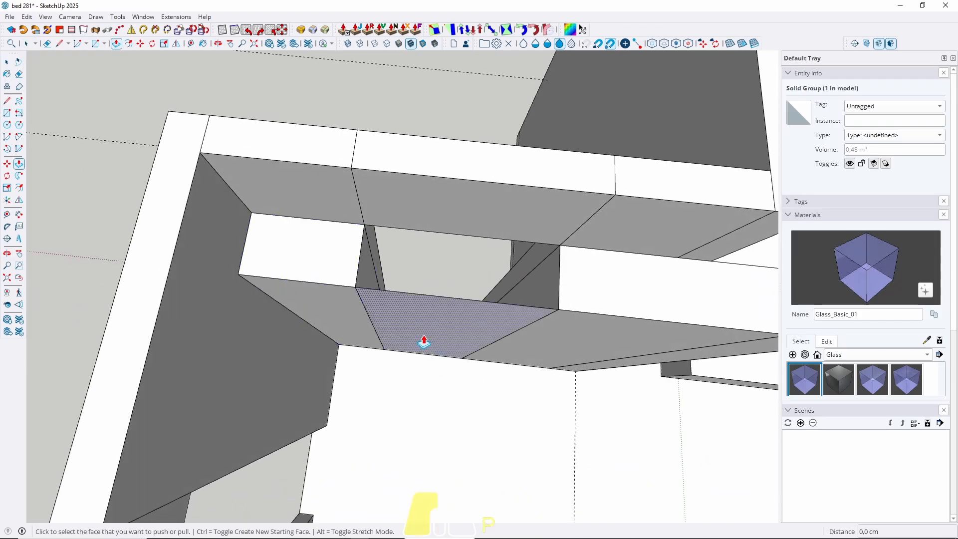
left_click(424, 338)
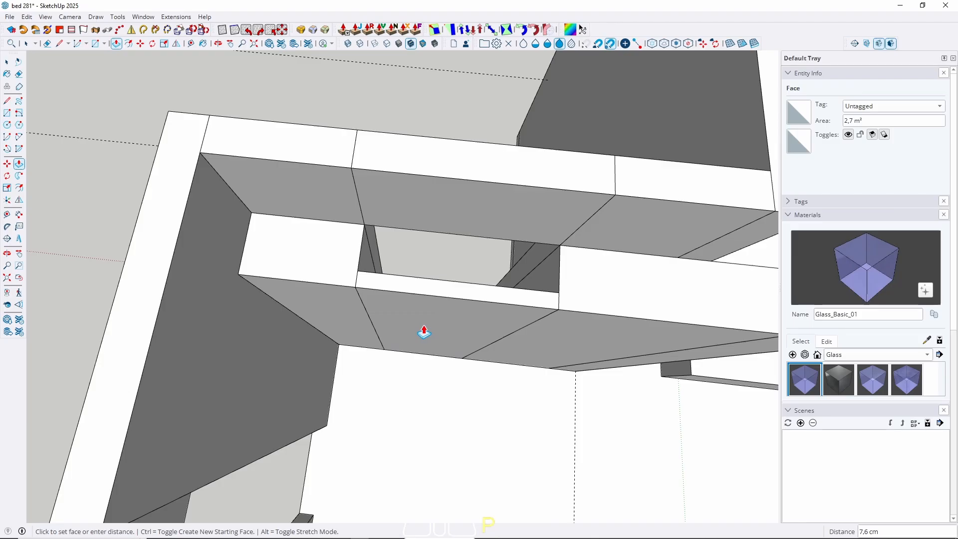
key("Return")
key("space")
triple_click(413, 316)
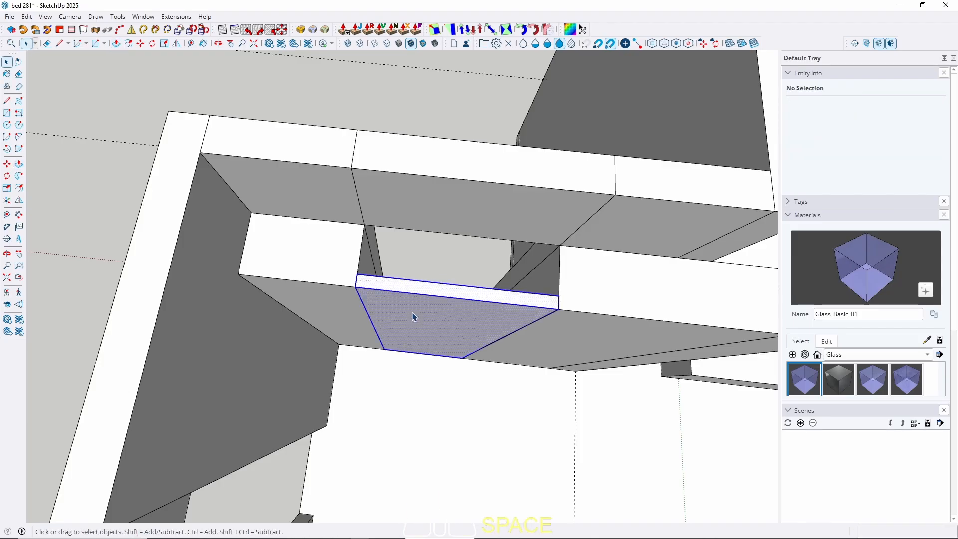
right_click(413, 317)
left_click(444, 94)
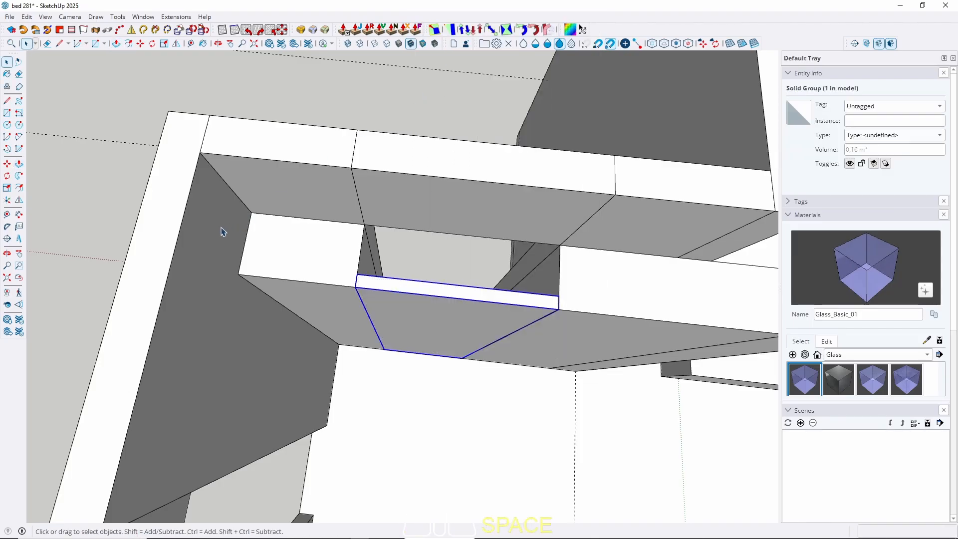
scroll(221, 229, "down", 3)
scroll(445, 299, "up", 4)
scroll(211, 253, "down", 4)
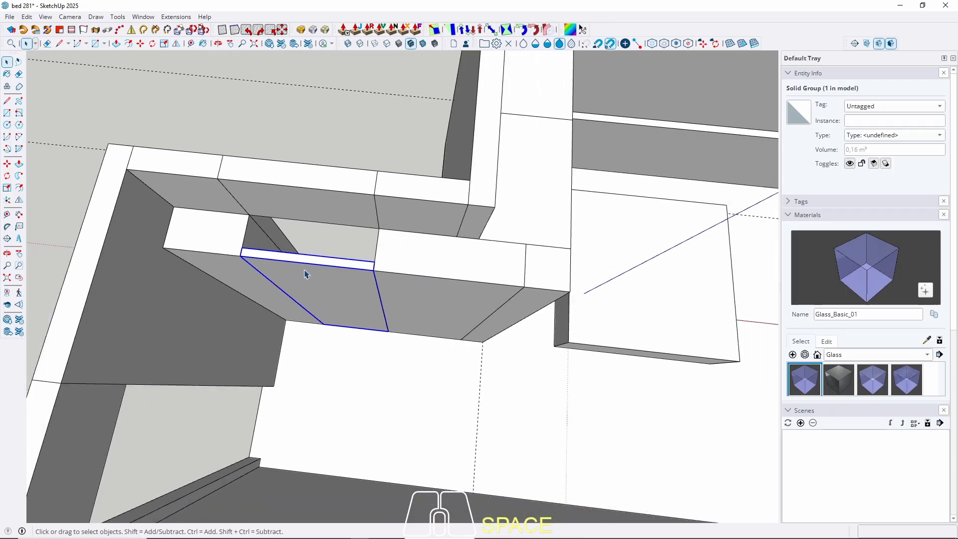
scroll(375, 270, "up", 4)
scroll(236, 270, "down", 3)
middle_click_drag(235, 270, 397, 306)
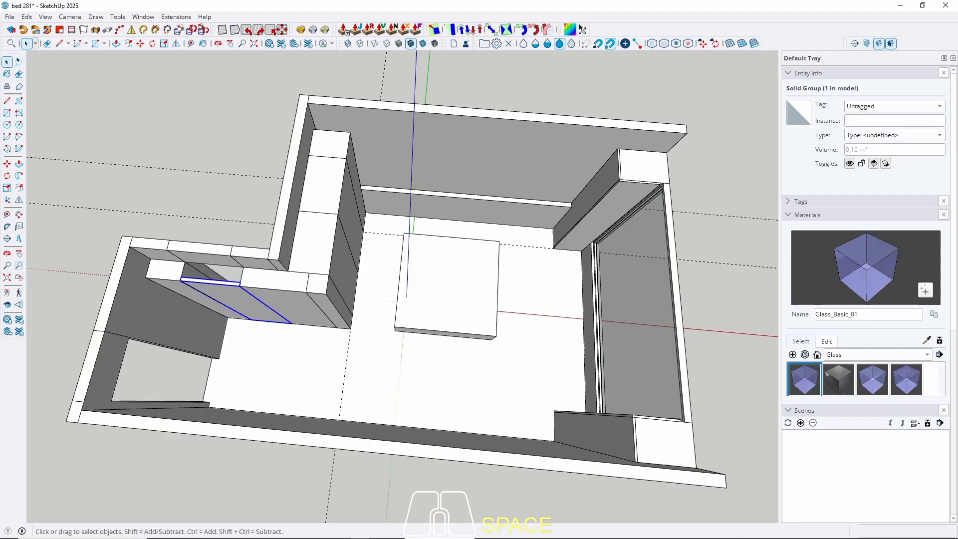
Draw a floor rectangle about 440 cm long against the wall opposite the headboard, from the guide line to the column cladding, matching its depth.
middle_click_drag(251, 337, 370, 223)
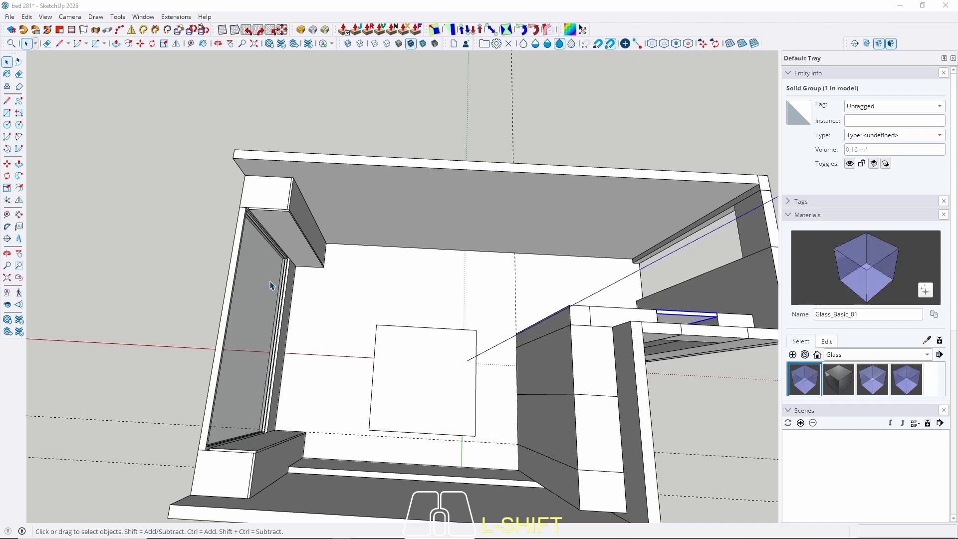
middle_click_drag(404, 344, 331, 284)
middle_click_drag(598, 288, 560, 324)
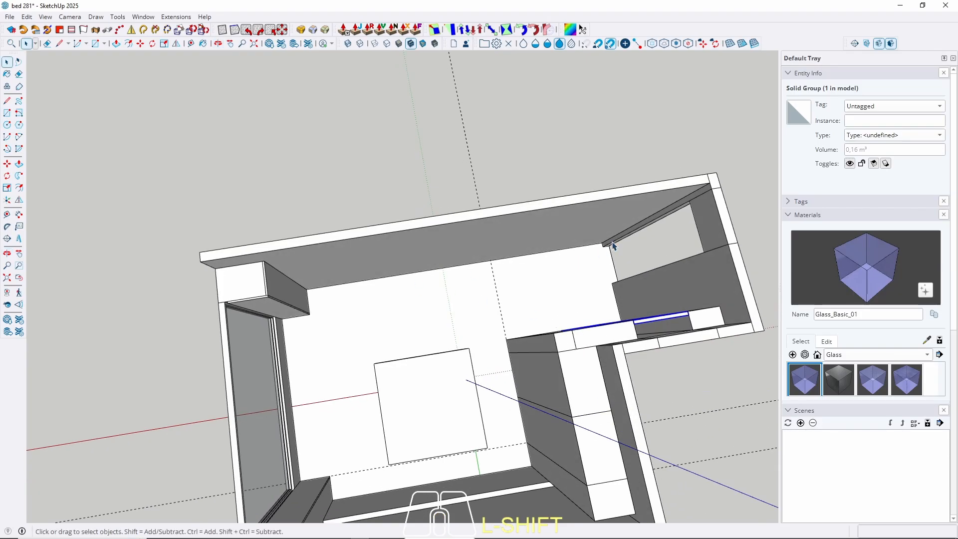
scroll(327, 297, "up", 6)
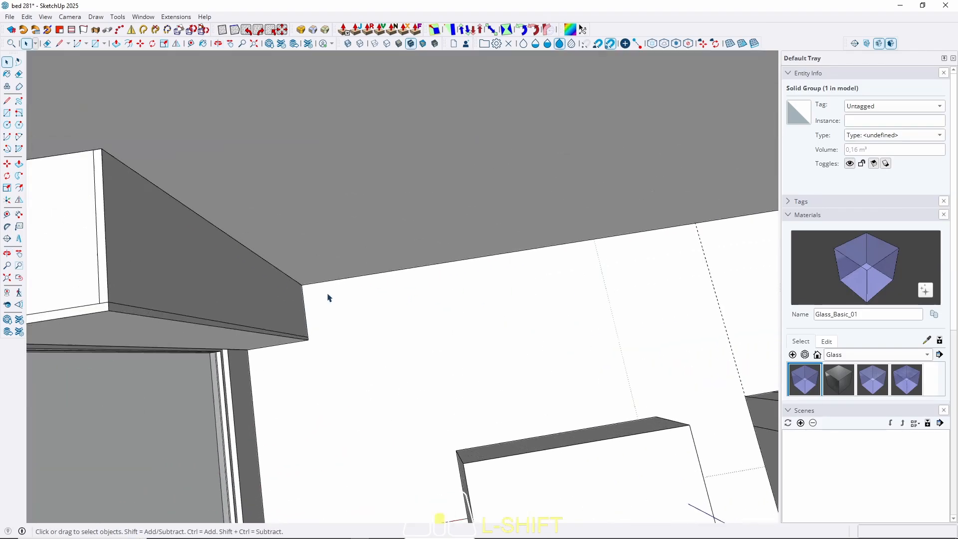
key("r")
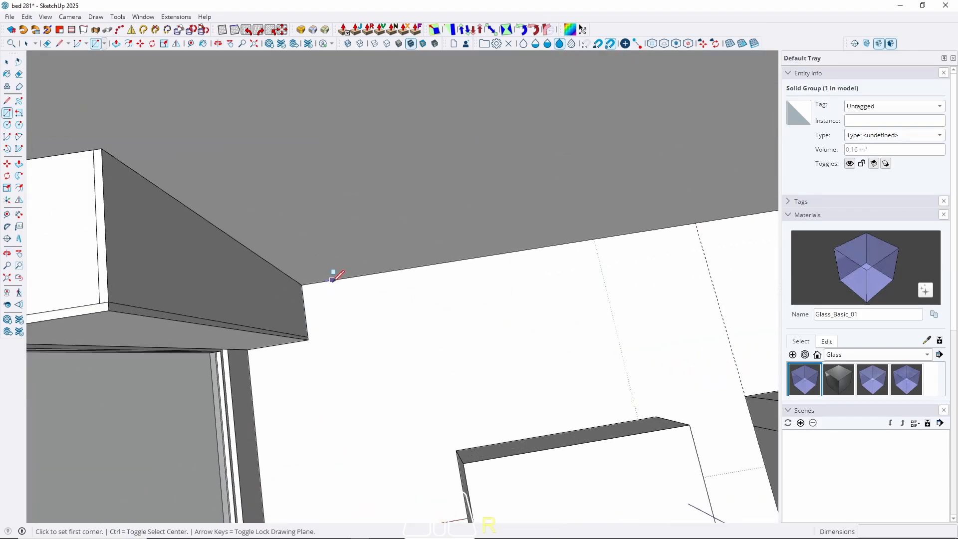
left_click(695, 223)
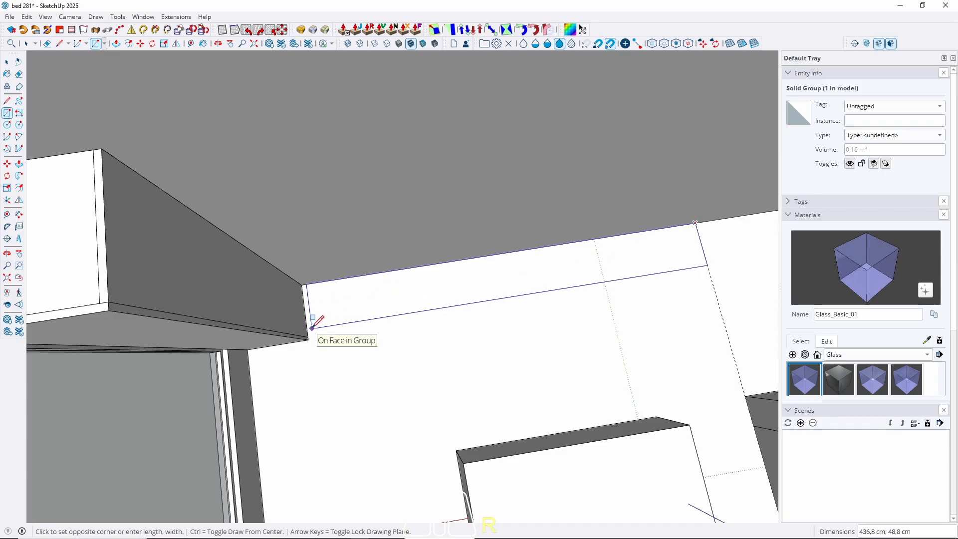
scroll(312, 327, "up", 2)
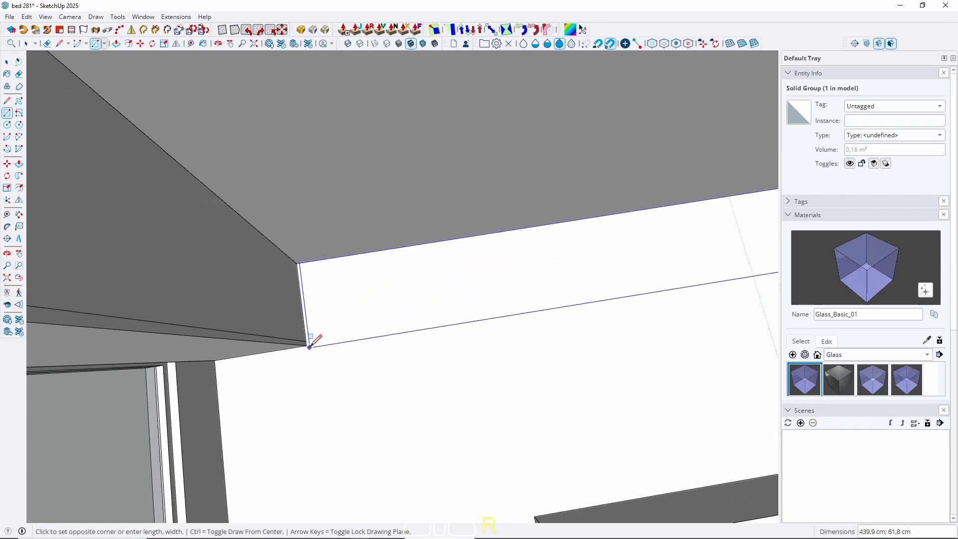
key("space")
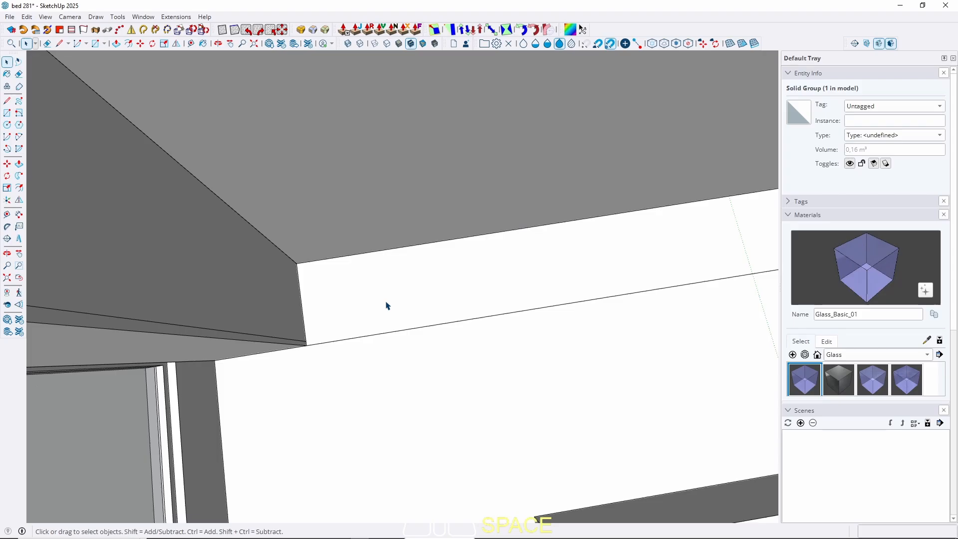
Extrude the floor rectangle upward 50 cm into a low bench block.
middle_click_drag(437, 330, 395, 257)
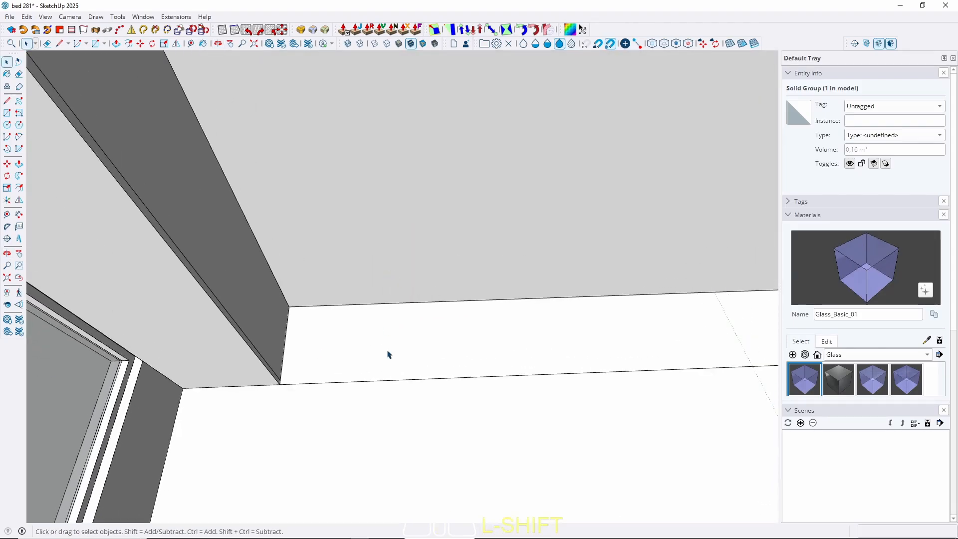
key("p")
middle_click_drag(368, 406, 387, 299)
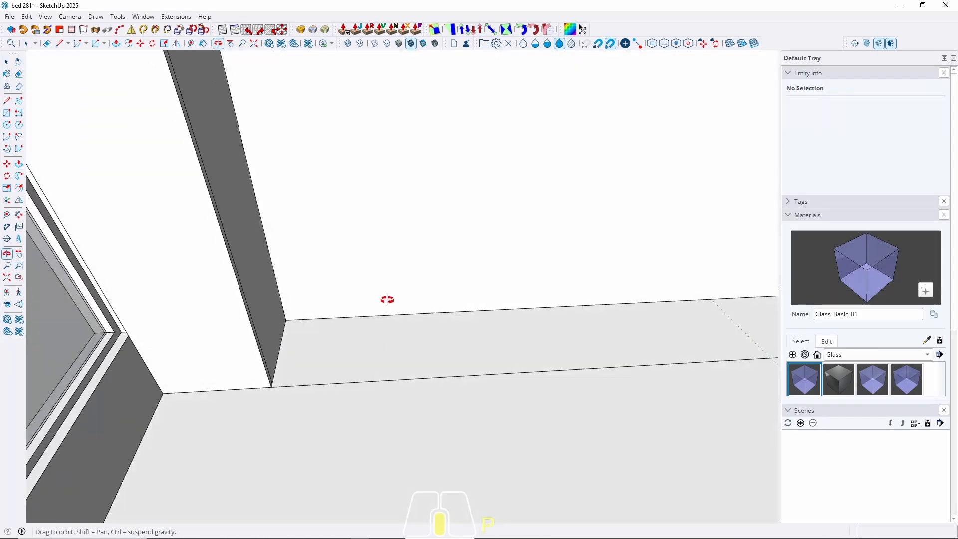
left_click(366, 351)
type("5")
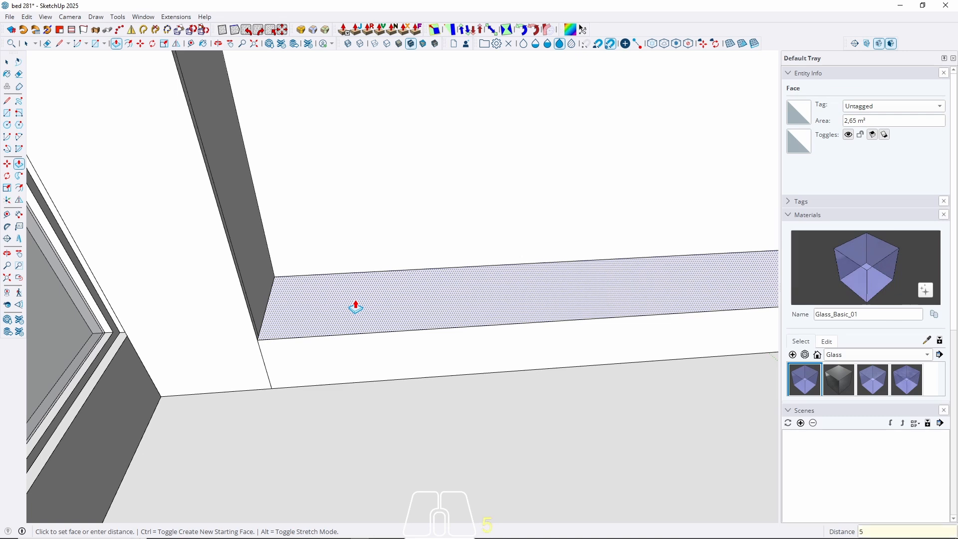
type("0")
key("Return")
key("space")
Make the whole low bench block a group.
scroll(130, 344, "down", 1)
scroll(331, 307, "up", 1)
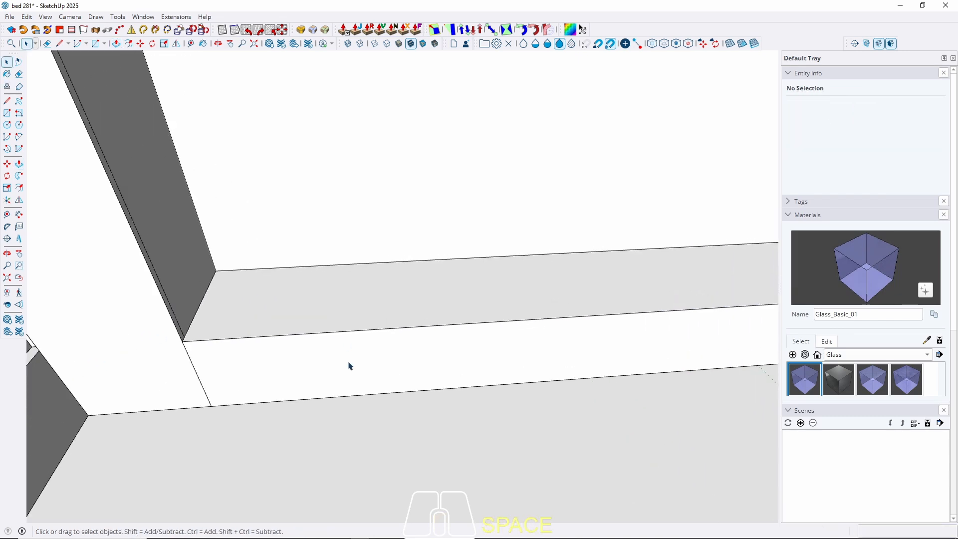
middle_click_drag(350, 363, 395, 362)
scroll(390, 290, "down", 2)
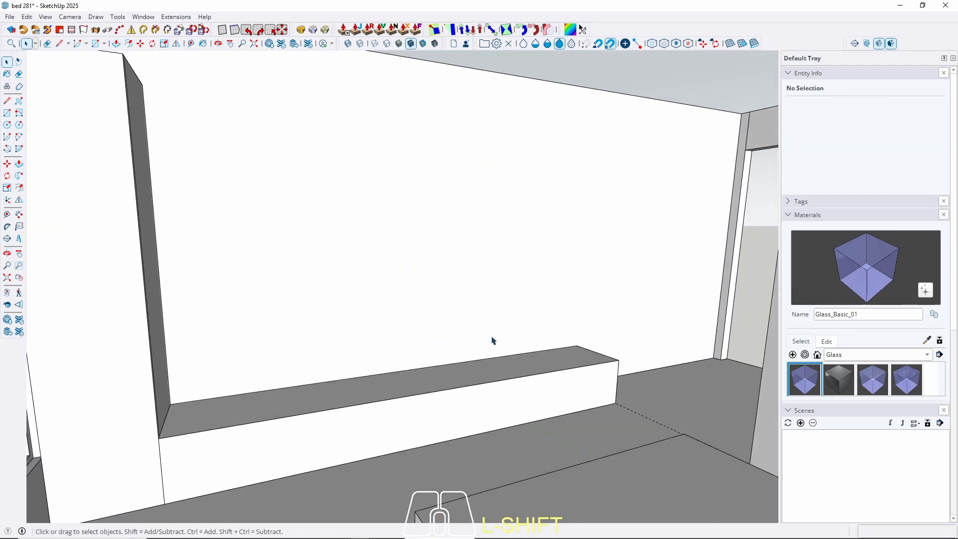
scroll(492, 341, "down", 3)
triple_click(342, 391)
right_click(342, 392)
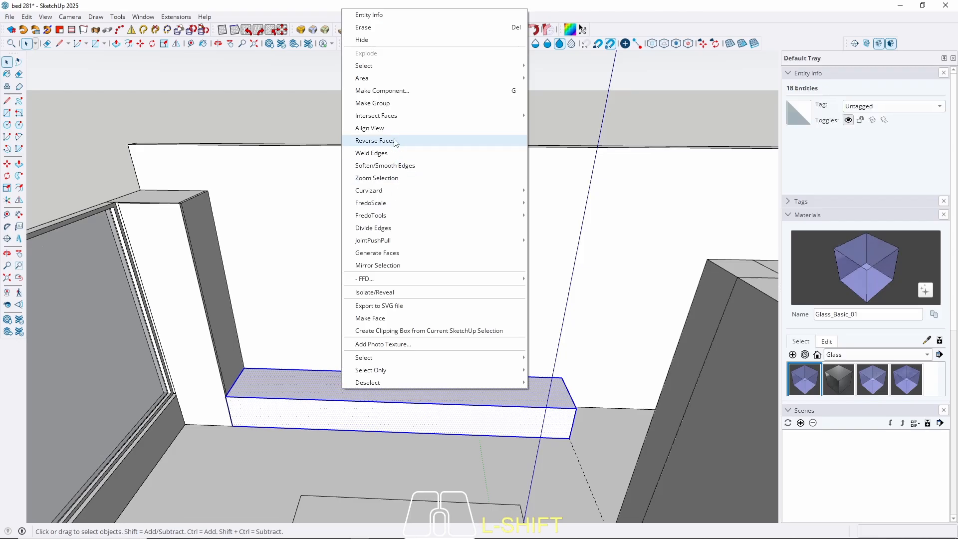
left_click(372, 103)
Set the bench's front face back 3 cm from the column cladding's edge, inside its group.
middle_click_drag(367, 403, 385, 479)
scroll(248, 404, "up", 3)
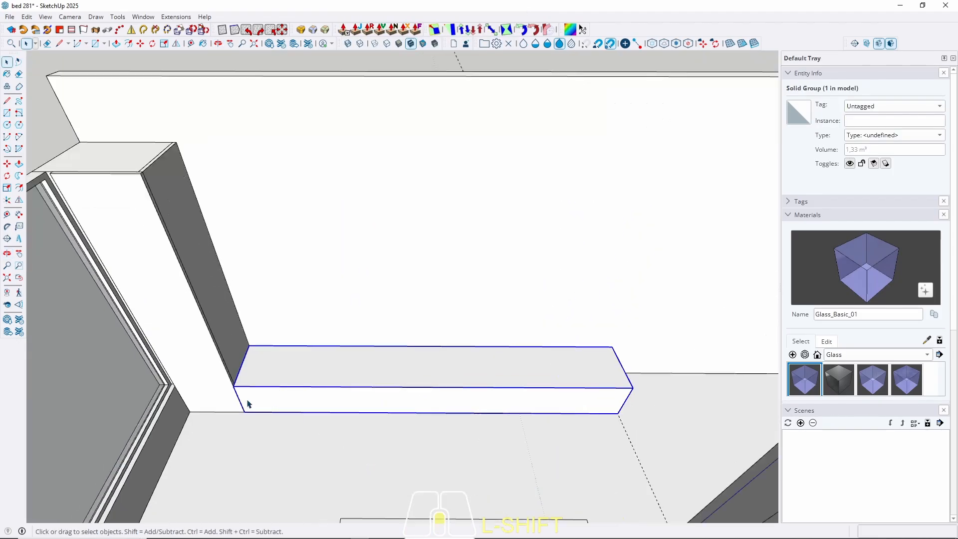
scroll(248, 405, "up", 2)
double_click(247, 398)
key("p")
left_click(254, 402)
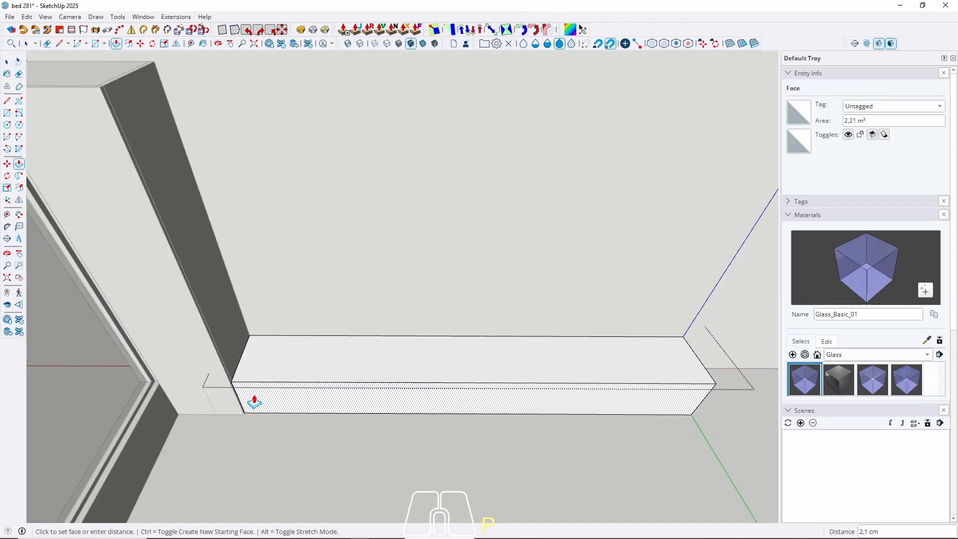
type("3")
key("Return")
key("space")
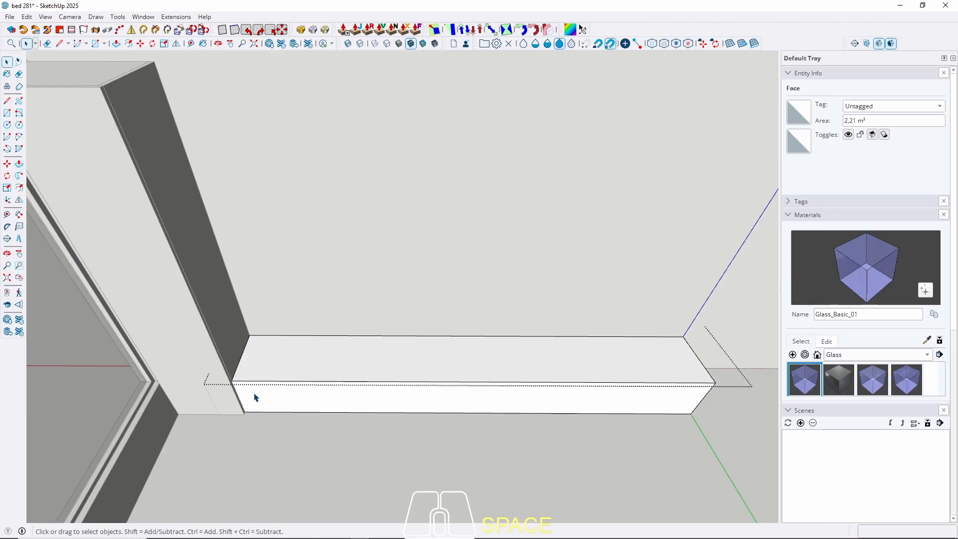
key("Escape")
scroll(242, 389, "up", 3)
middle_click_drag(231, 384, 189, 366)
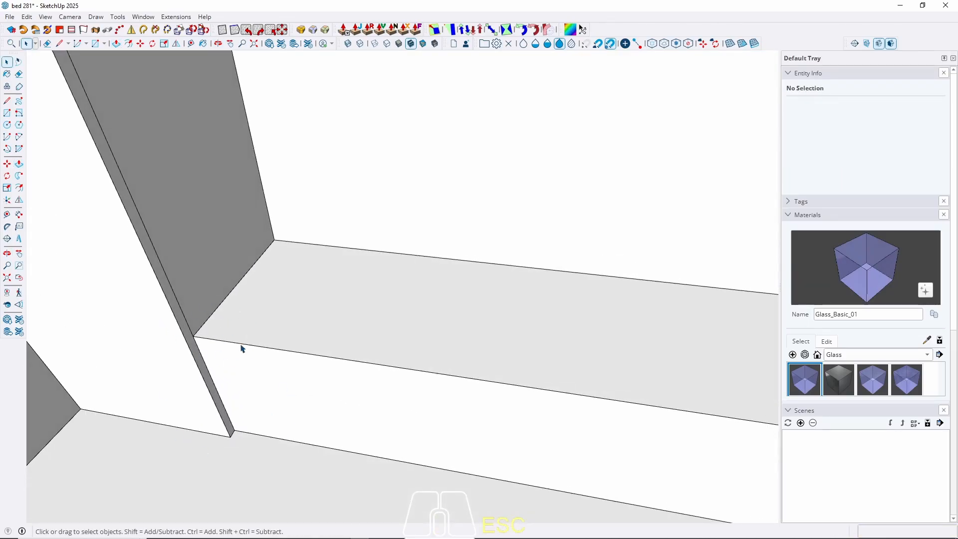
scroll(198, 322, "down", 6)
left_click(241, 382)
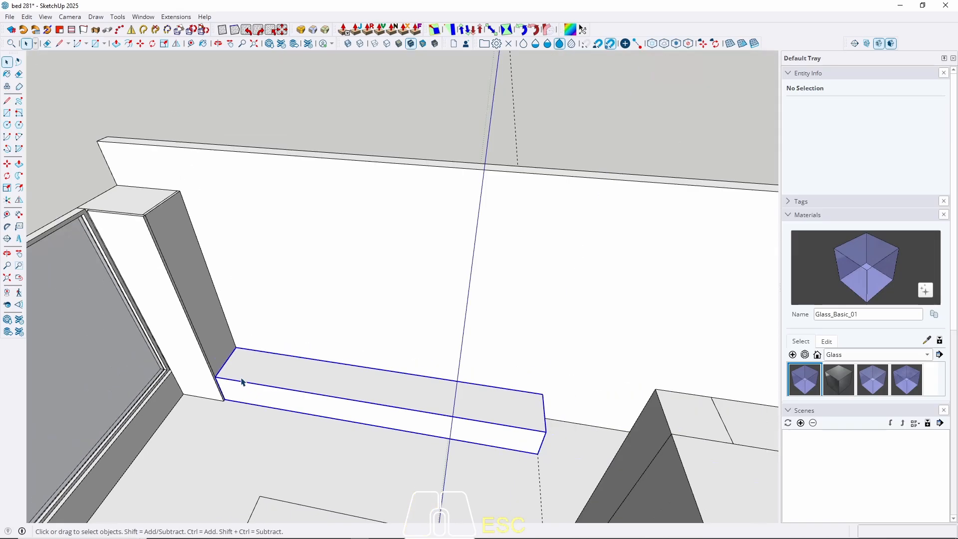
middle_click_drag(242, 382, 150, 459)
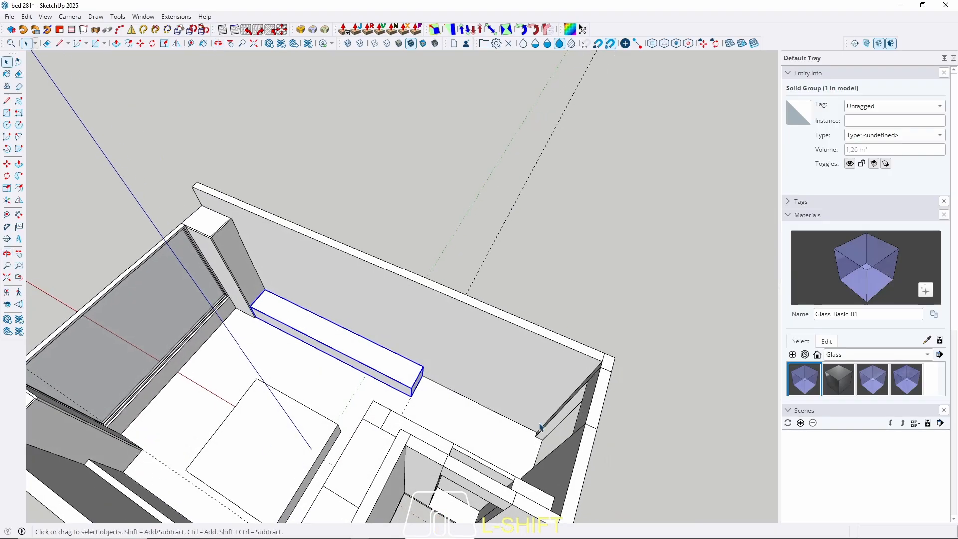
scroll(529, 424, "up", 3)
mouse_move(387, 402)
middle_mouse_down()
mouse_move(486, 436)
mouse_move(436, 449)
mouse_move(380, 399)
middle_mouse_up()
scroll(275, 361, "up", 1)
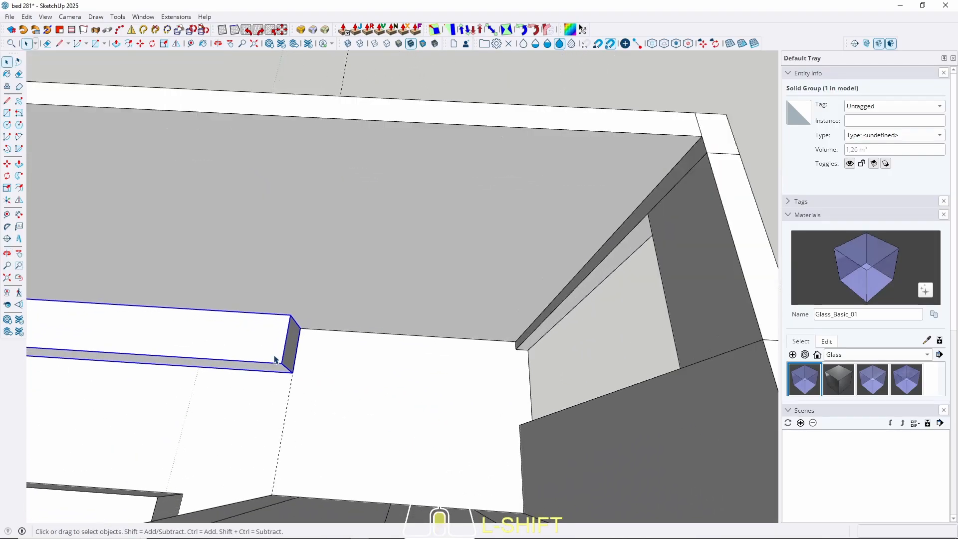
scroll(276, 361, "up", 2)
key("p")
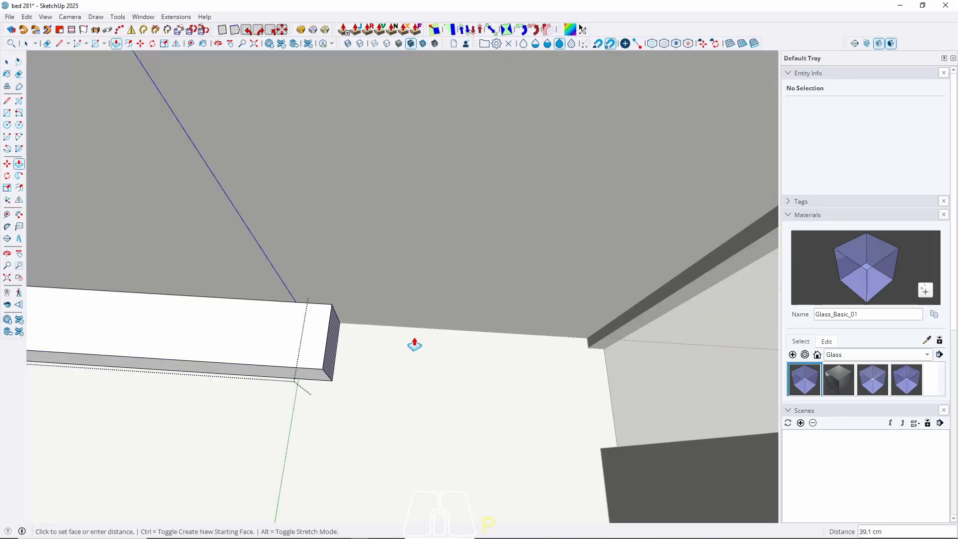
key("space")
scroll(434, 324, "down", 3)
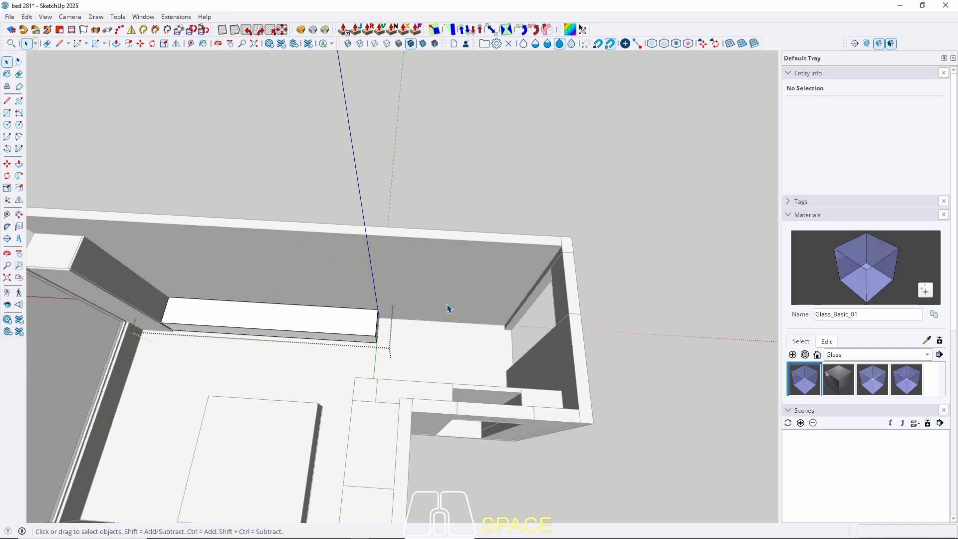
middle_click_drag(450, 309, 336, 342)
key("Escape")
scroll(358, 363, "up", 4)
key("l")
left_click(401, 273)
key("space")
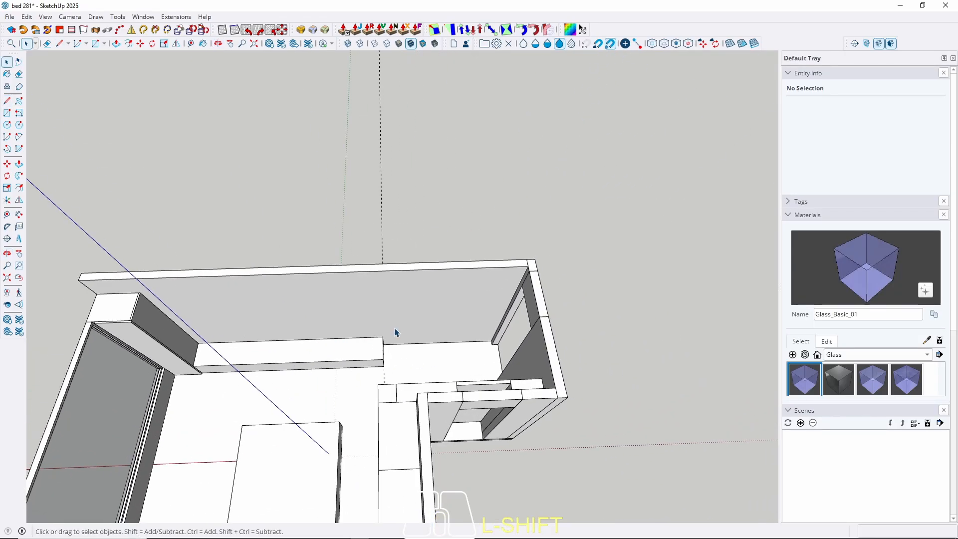
Examine the room layout from several sides, including the low bench, cabinets and the area around the bed placeholder.
middle_click_drag(366, 351, 246, 294)
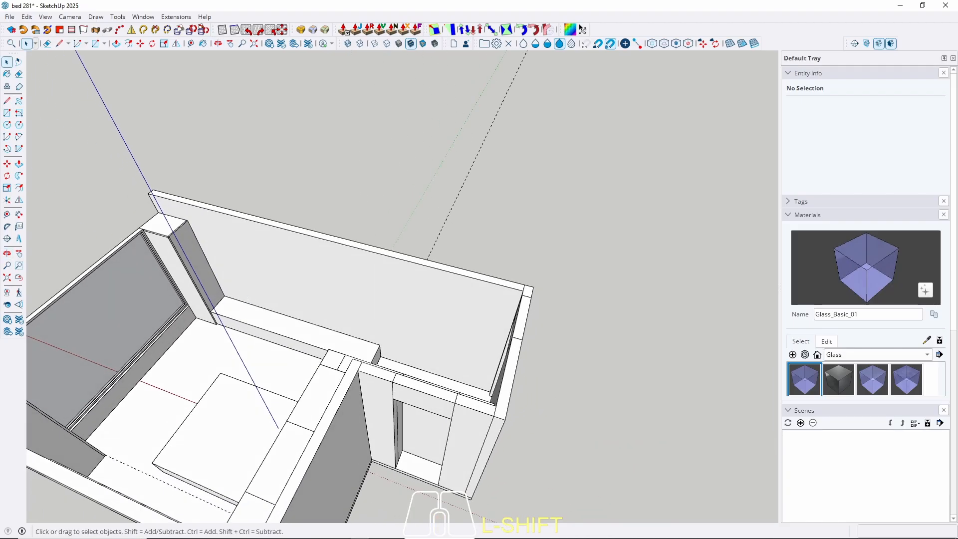
scroll(333, 320, "up", 3)
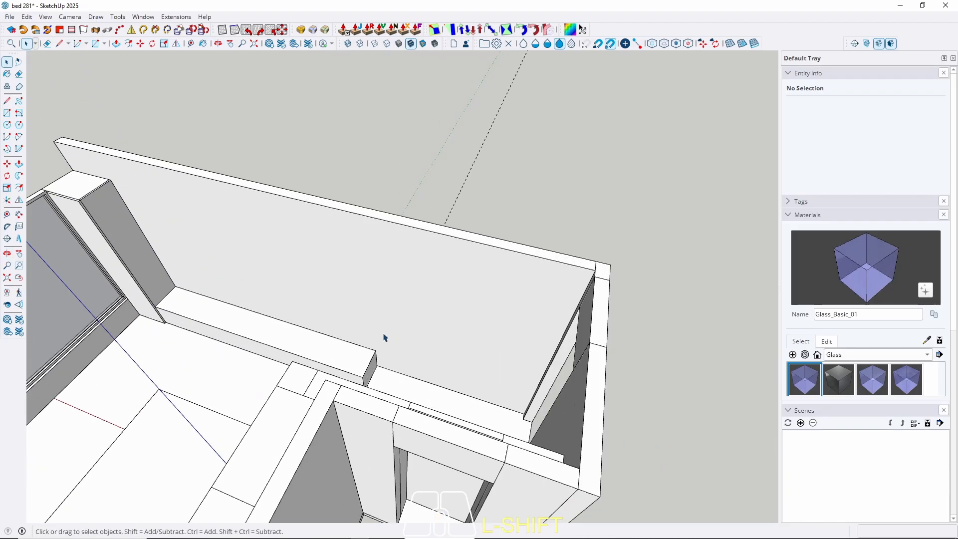
middle_click_drag(385, 335, 193, 240)
scroll(473, 313, "down", 5)
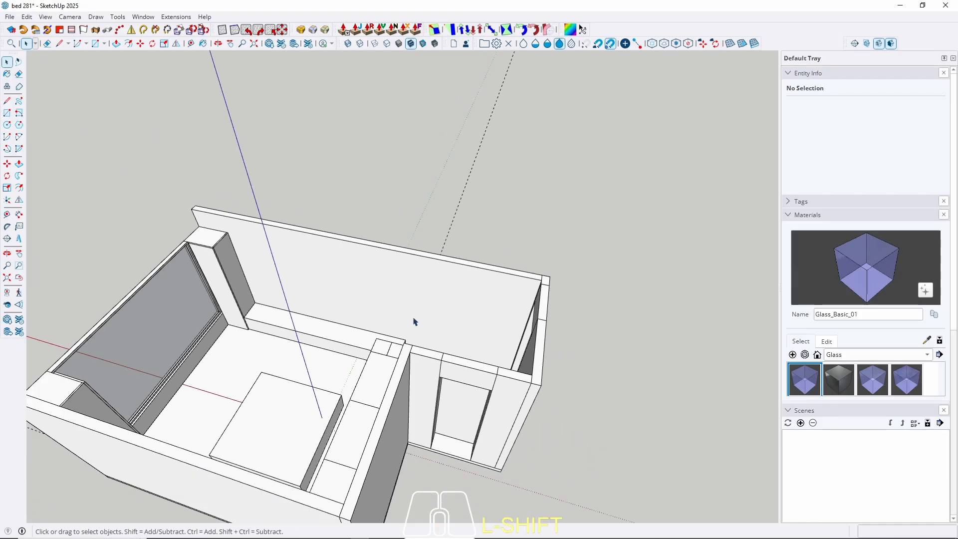
middle_click_drag(413, 321, 658, 383)
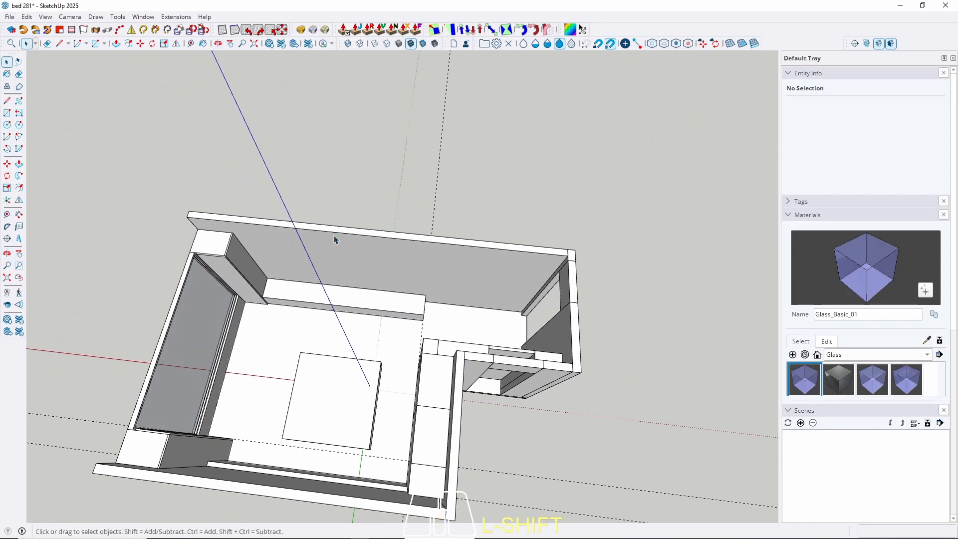
scroll(247, 254, "up", 7)
middle_click_drag(392, 468, 402, 347)
scroll(399, 341, "up", 3)
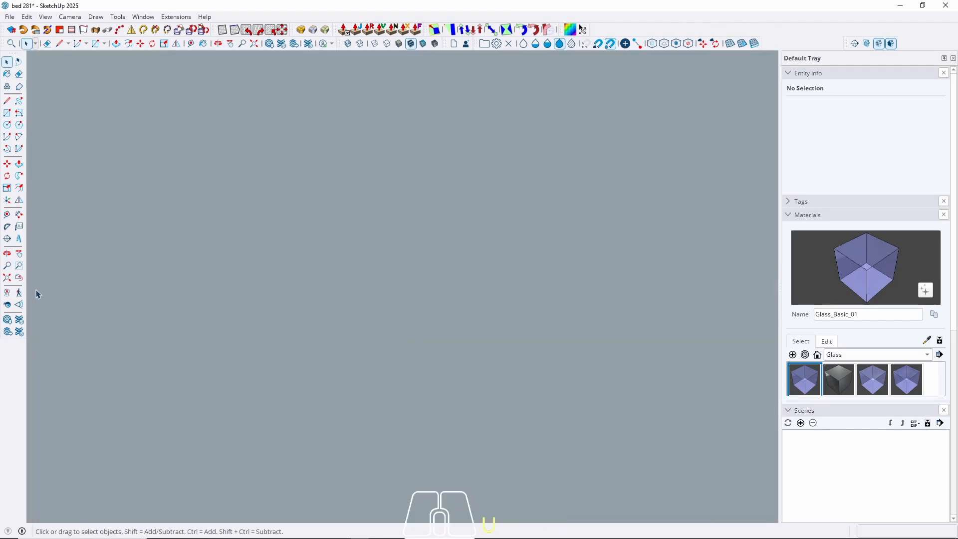
left_click(19, 278)
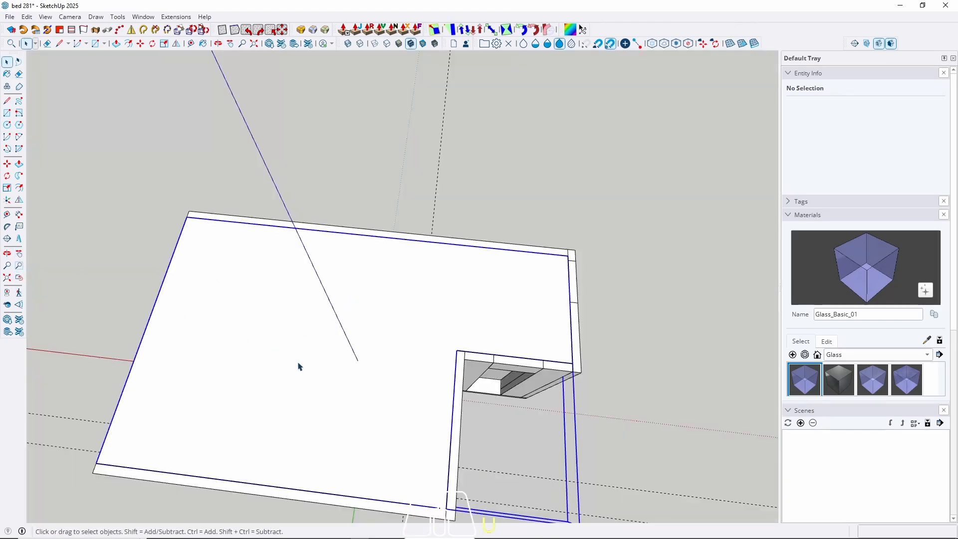
middle_click_drag(298, 364, 353, 417)
scroll(394, 325, "up", 4)
mouse_move(393, 325)
middle_mouse_down()
mouse_move(408, 303)
mouse_move(400, 325)
middle_mouse_up()
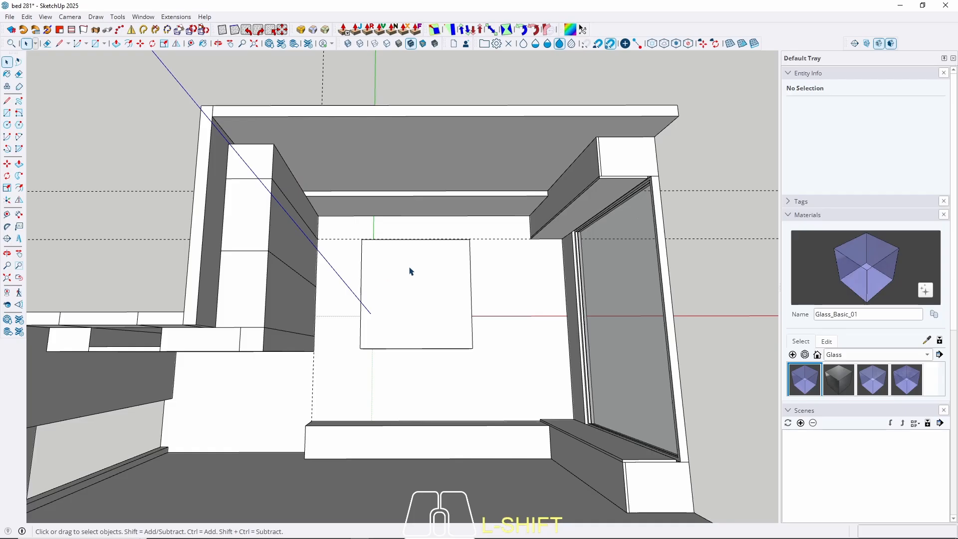
Draw a 100 by 50 cm rectangle on the floor near the headboard wall, beside the bed placeholder on the cabinet side.
left_click(395, 303)
scroll(419, 238, "up", 3)
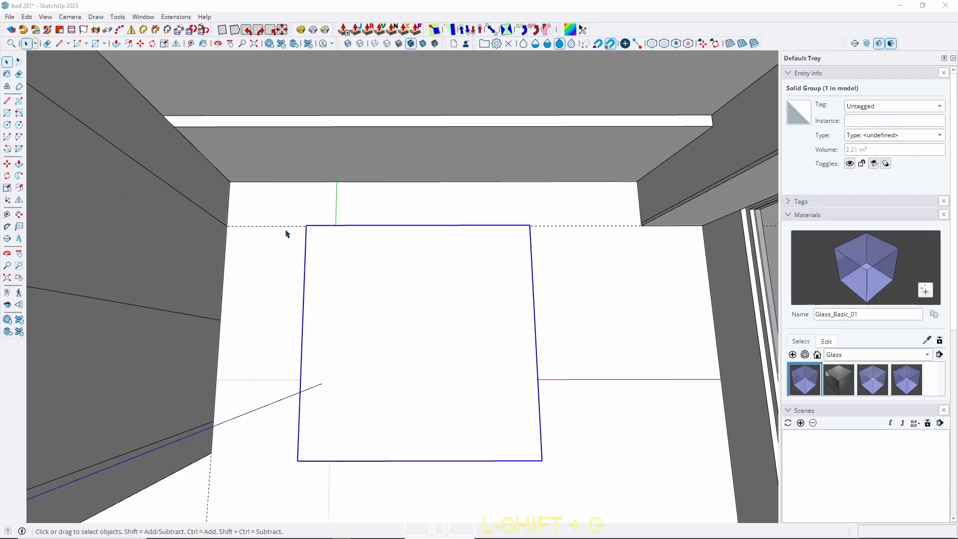
scroll(241, 207, "up", 2)
left_click(268, 211)
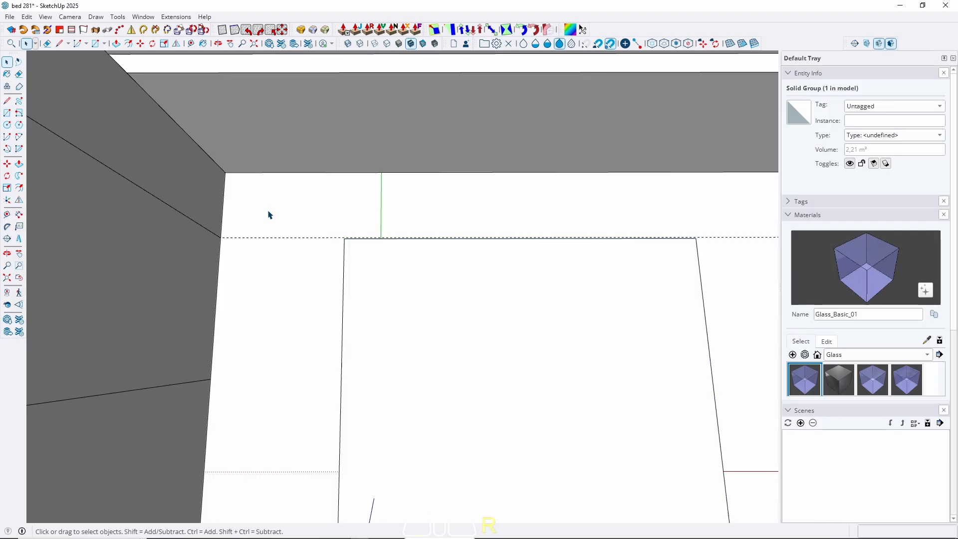
key("r")
left_click(255, 204)
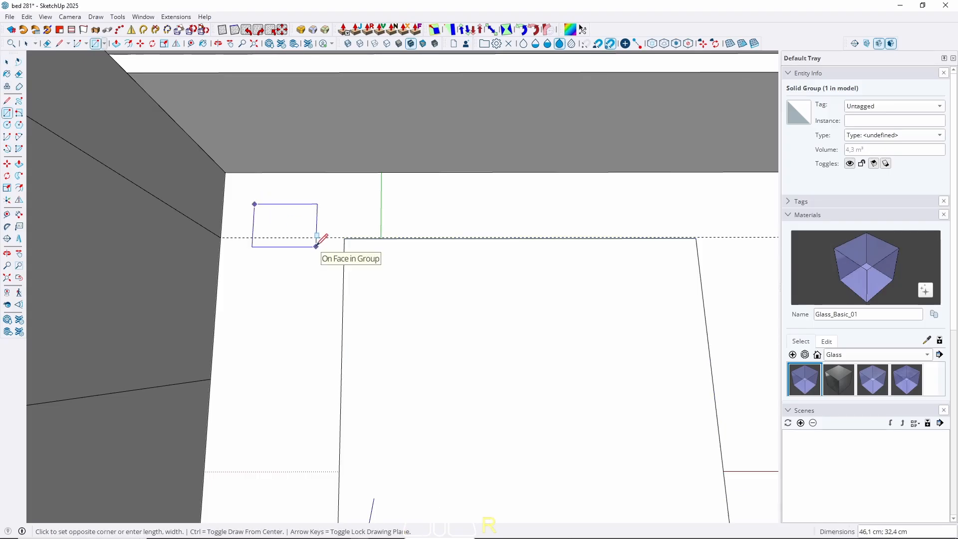
type("100;50")
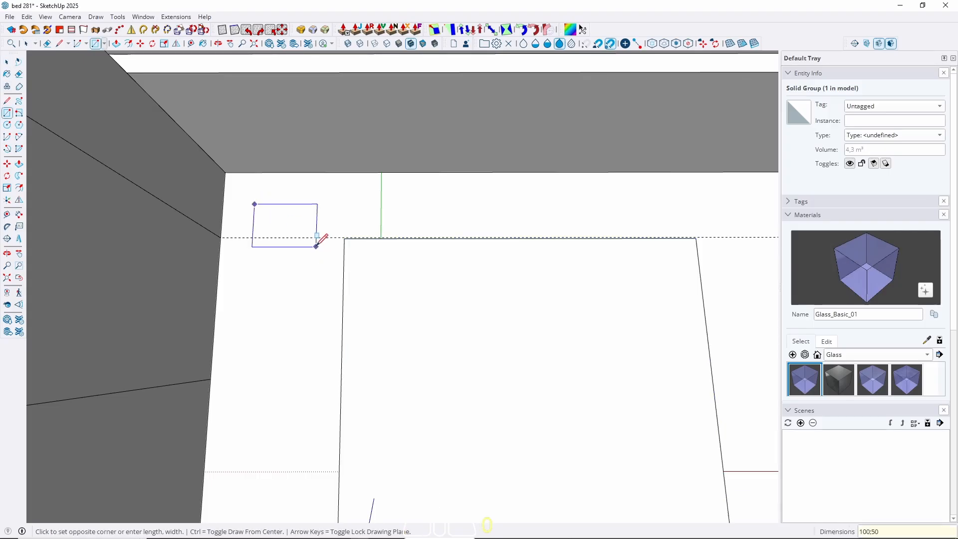
key("Return")
key("space")
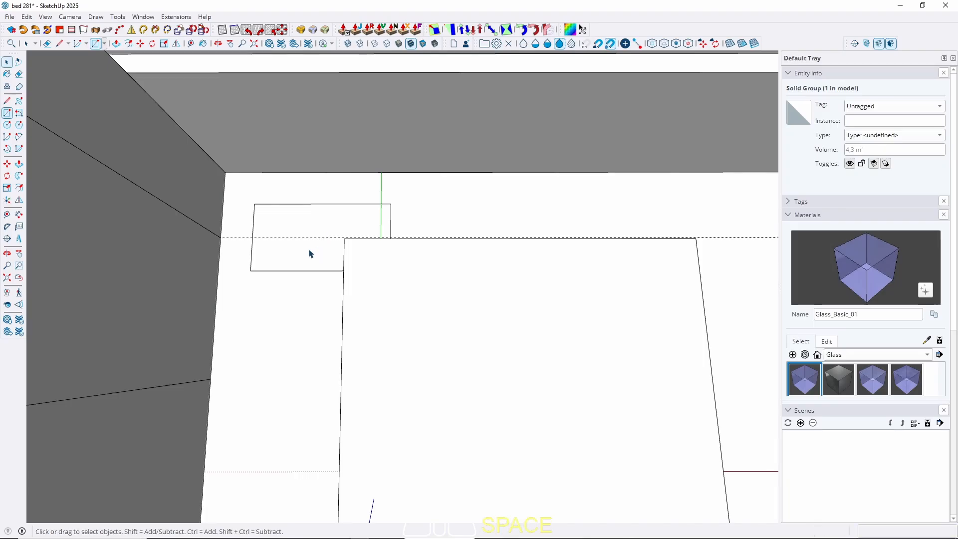
Extrude the rectangle beside the bed placeholder 50 cm upward into a block.
middle_click_drag(310, 252, 272, 271)
key("p")
left_click(277, 268)
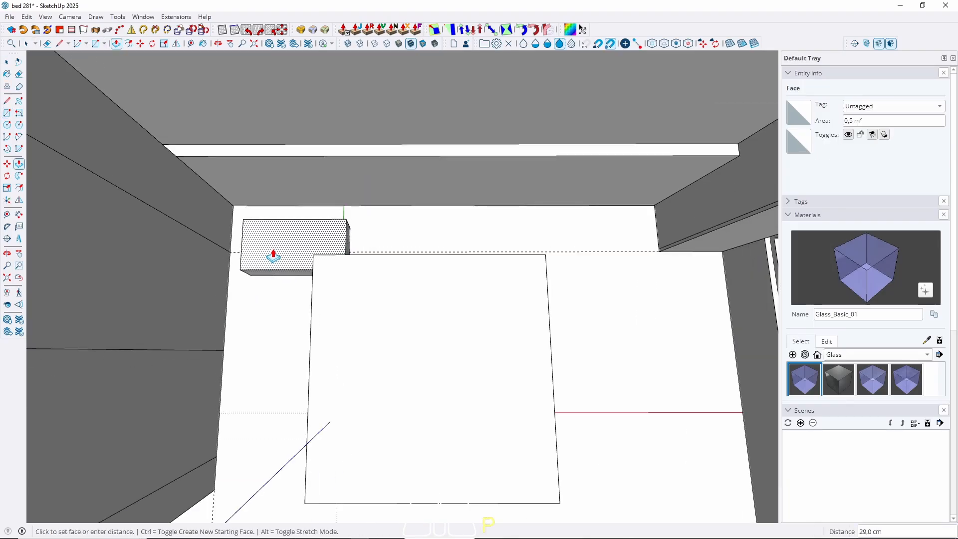
type("5")
key("Return")
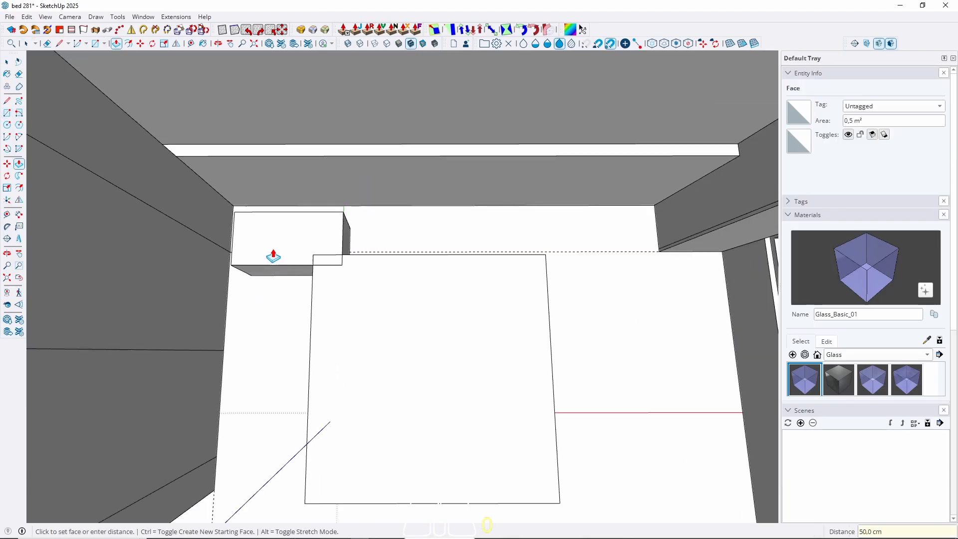
Make the whole bedside block a component.
key("space")
triple_click(272, 251)
right_click(272, 251)
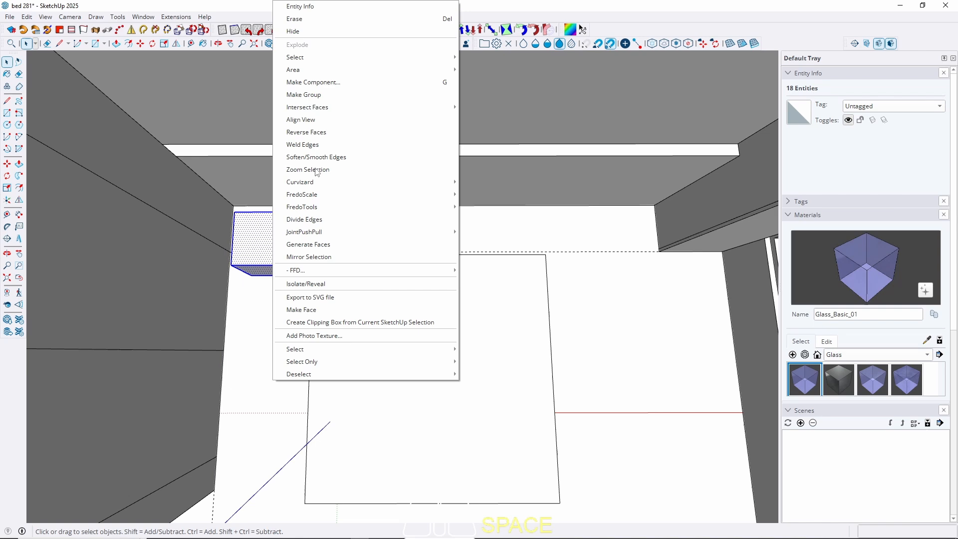
left_click(323, 82)
left_click(478, 398)
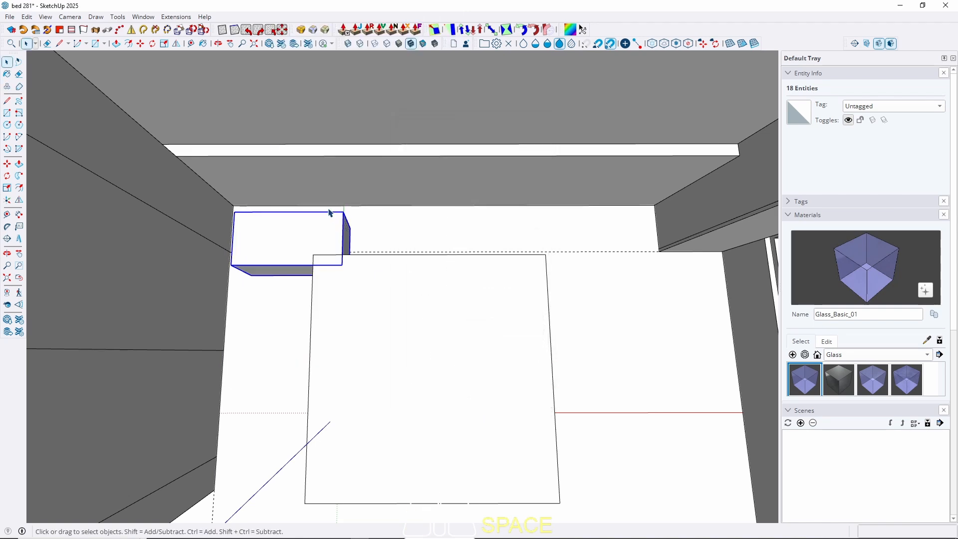
Move the bedside block back against the headboard wall, leaving a 5 cm gap to the cabinets.
middle_click_drag(330, 212, 476, 229)
scroll(318, 240, "down", 3)
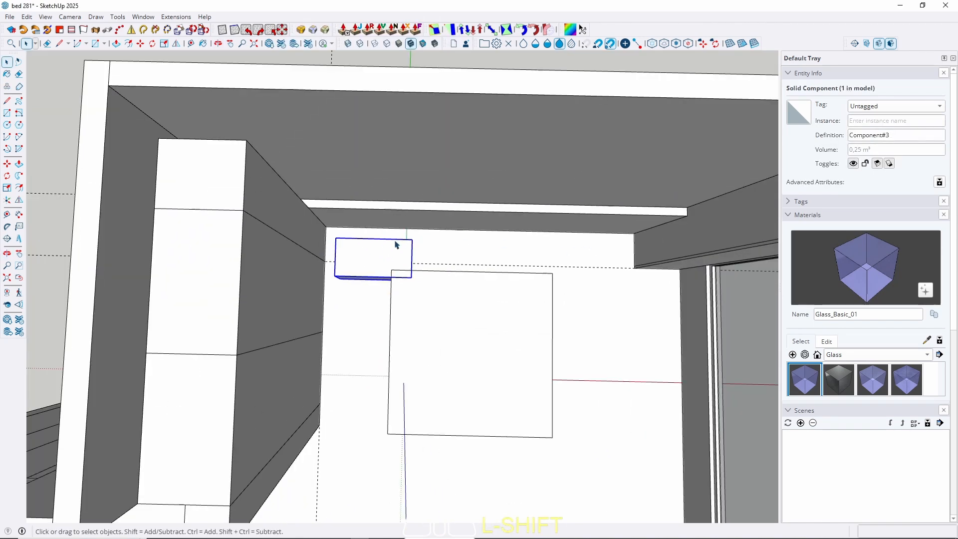
scroll(381, 229, "up", 5)
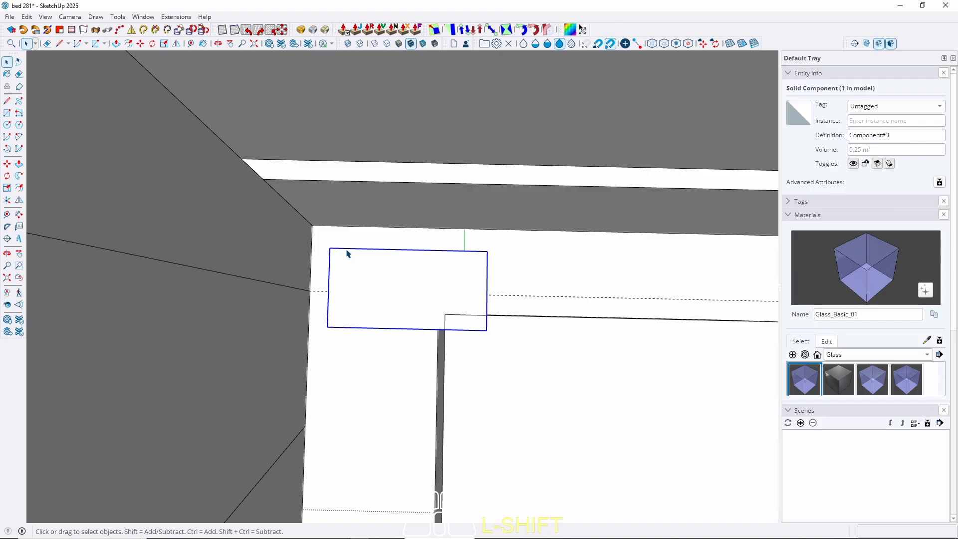
key("m")
left_click(328, 250)
key("Right")
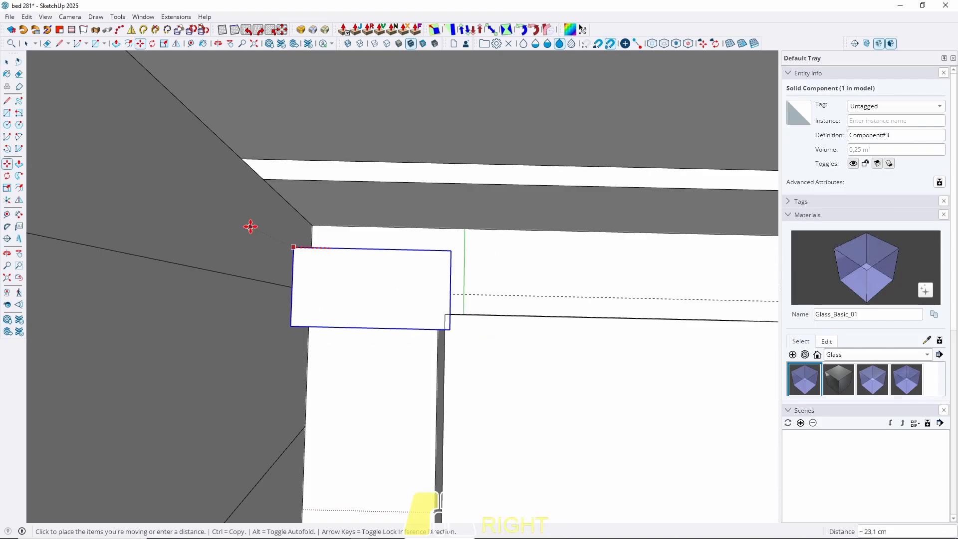
left_click(250, 227)
left_click(295, 248)
key("Left")
left_click(296, 203)
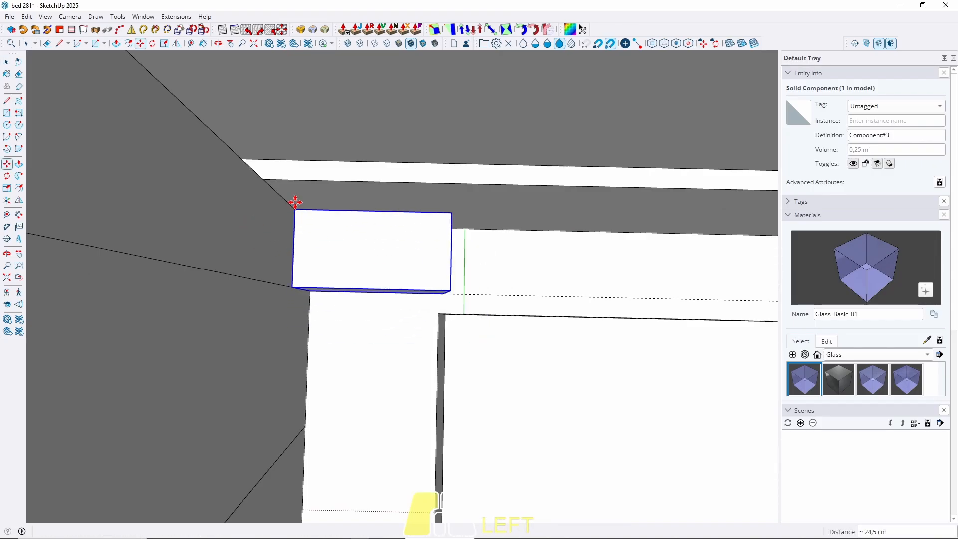
left_click(307, 230)
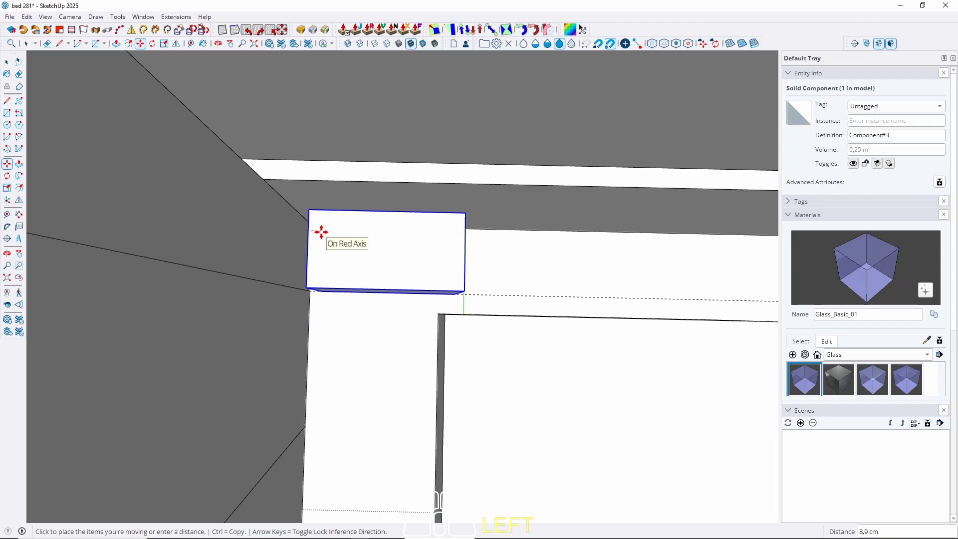
key("Return")
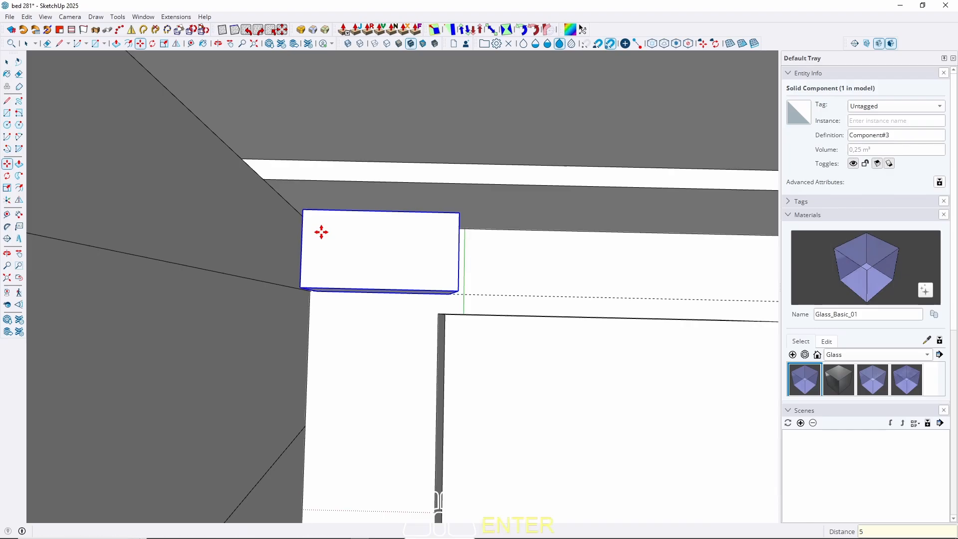
Copy the bedside block along the red axis to the other side of the bed, flush against the column cladding.
key("ctrl")
left_click(459, 212)
key("Left")
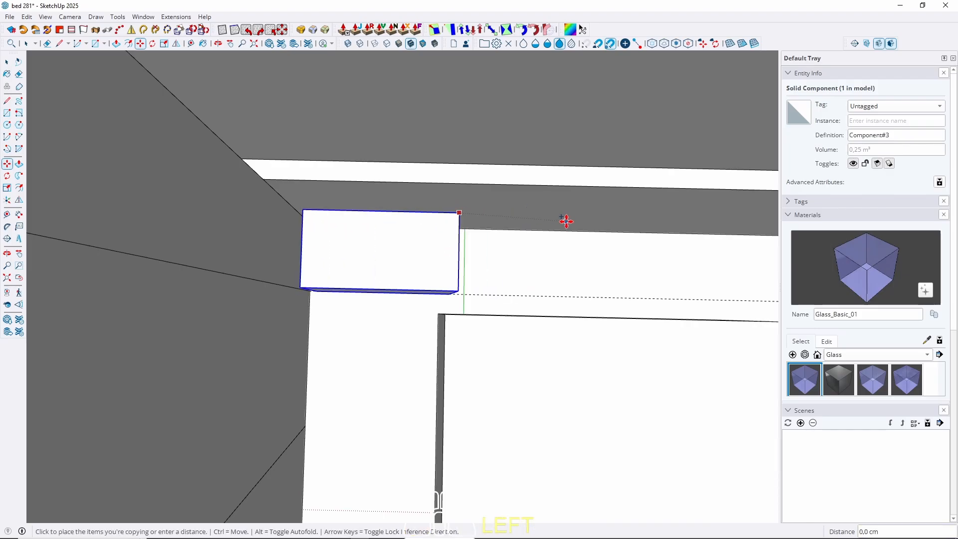
key("Right")
scroll(302, 225, "down", 5)
scroll(571, 243, "up", 3)
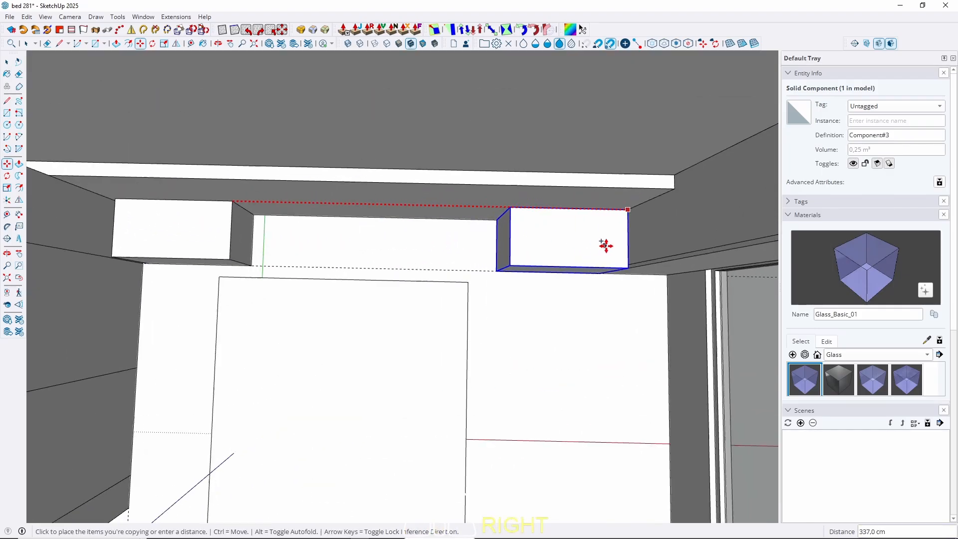
left_click(657, 233)
Shift the copied bedside block toward the bed so that it stands 5 cm from the column cladding.
left_click(599, 350)
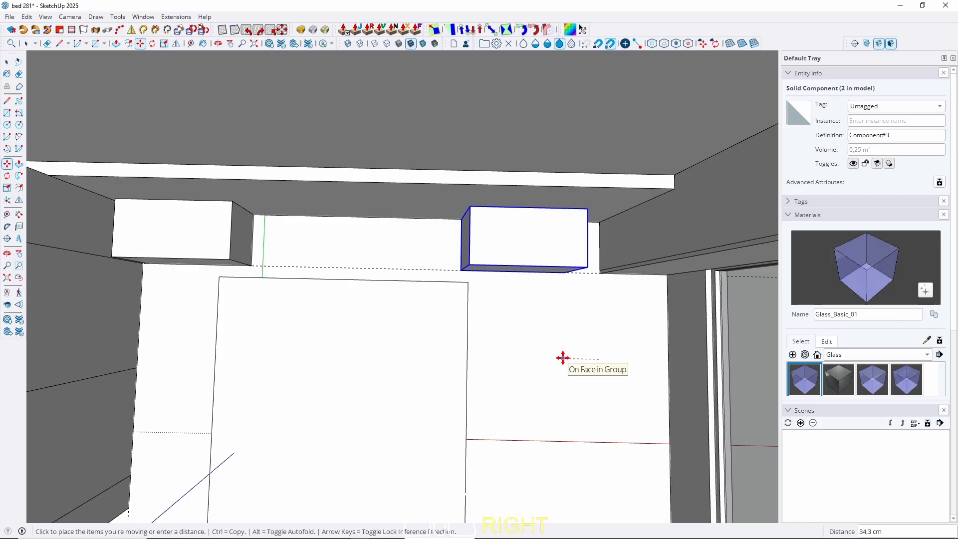
key("Return")
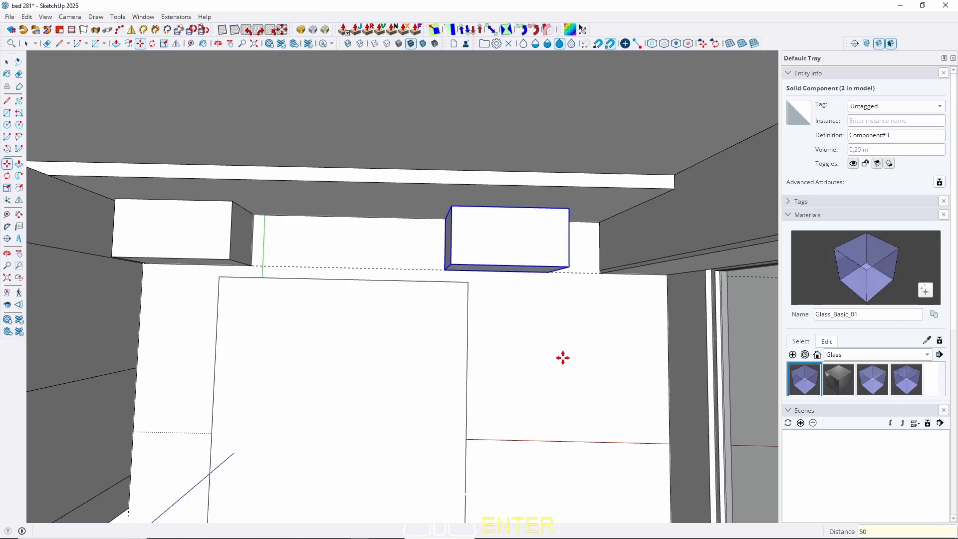
left_click(563, 358)
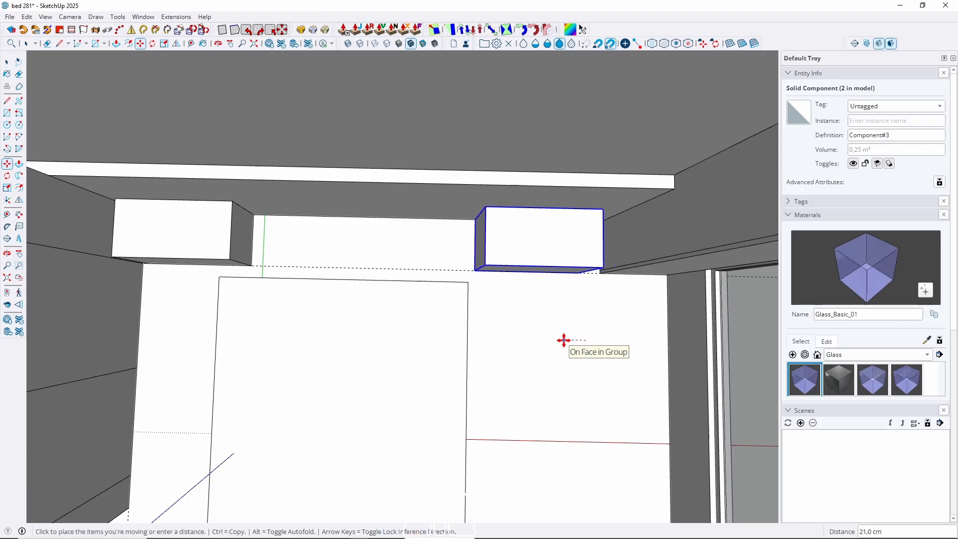
type("5")
key("Return")
key("space")
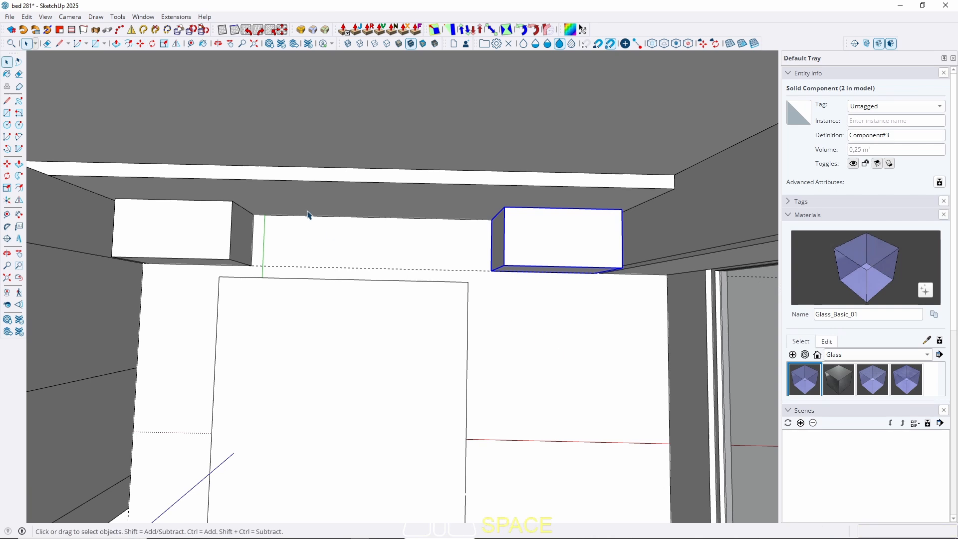
Draw a reference line along the headboard wall between the facing top corners of the two bedside blocks.
scroll(364, 220, "up", 2)
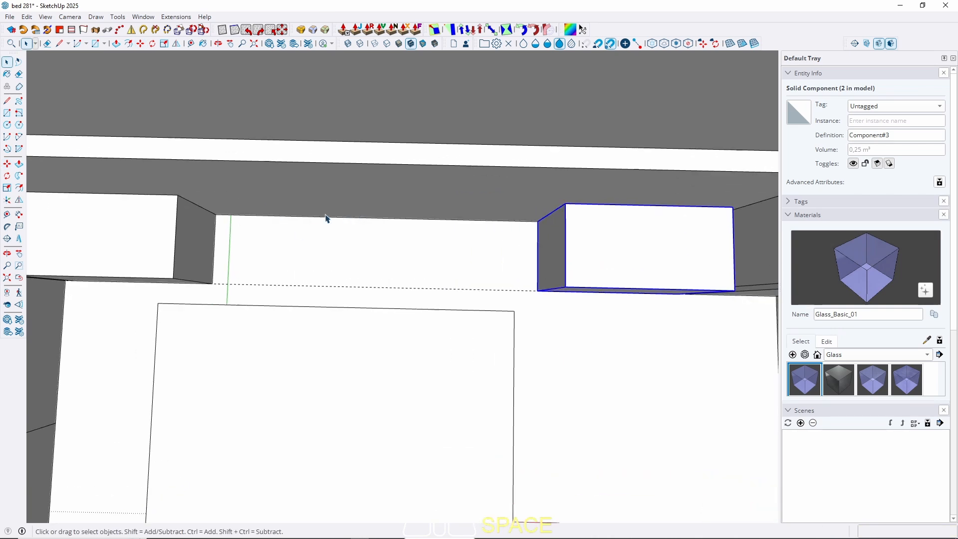
key("l")
left_click(178, 194)
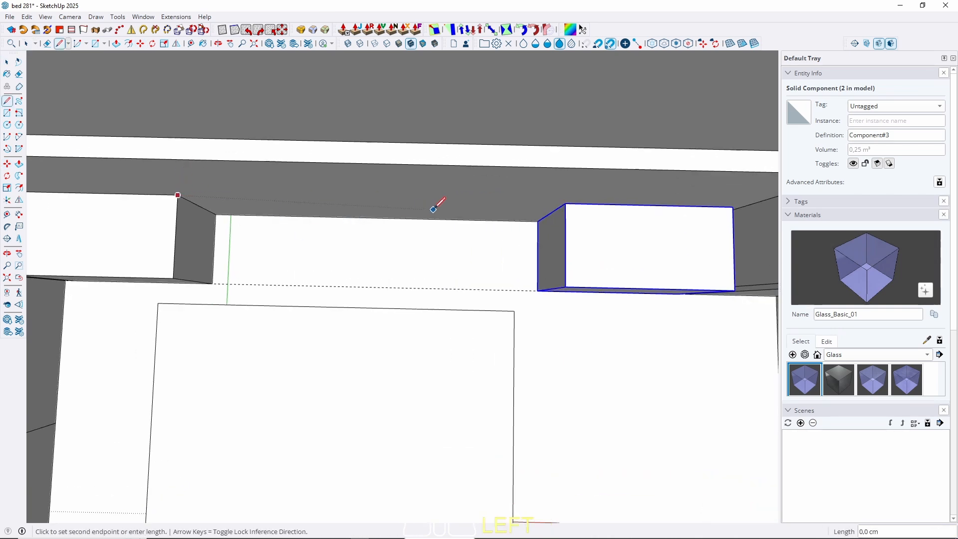
key("Right")
left_click(566, 204)
key("space")
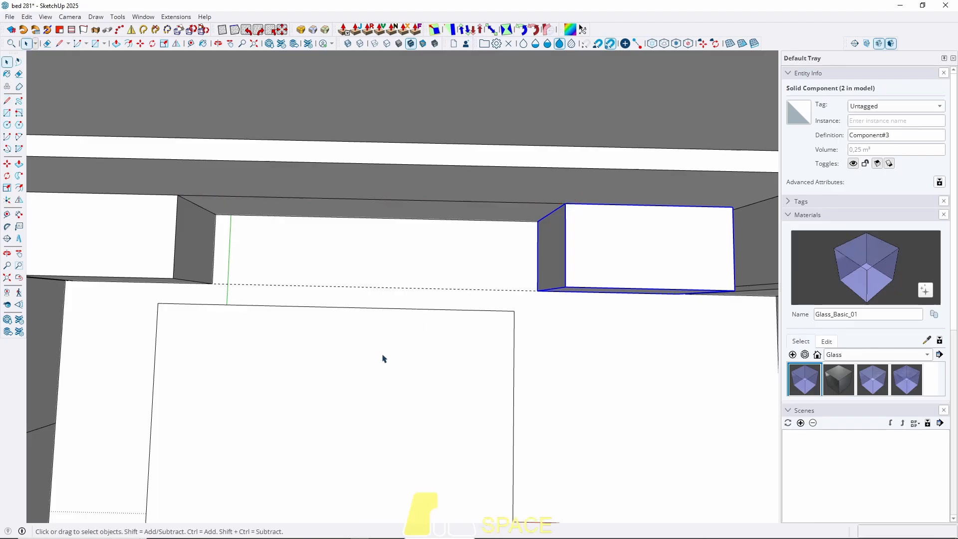
Center the bed placeholder between the bedside blocks using the reference line's midpoint, and delete the line.
left_click(367, 330)
key("m")
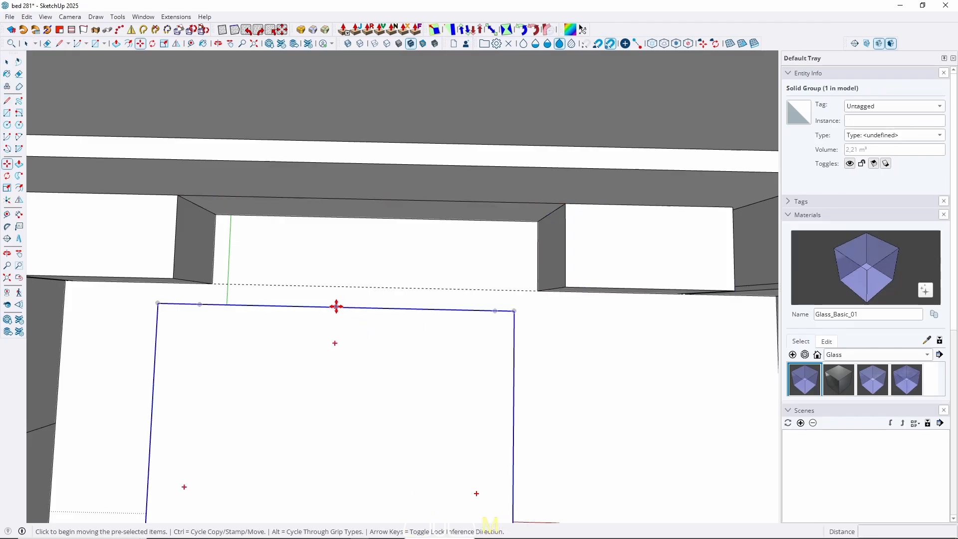
left_click(337, 307)
key("Right")
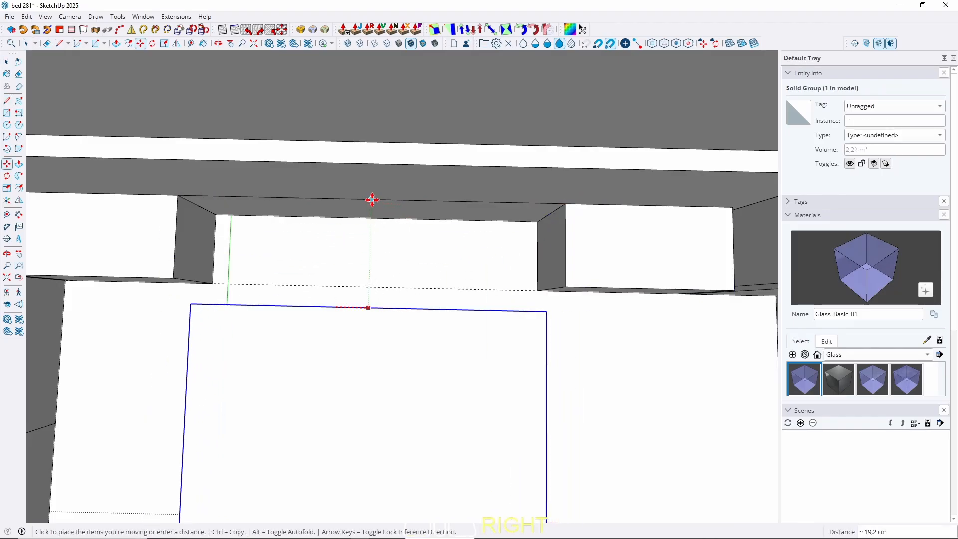
left_click(372, 200)
key("space")
left_click(373, 200)
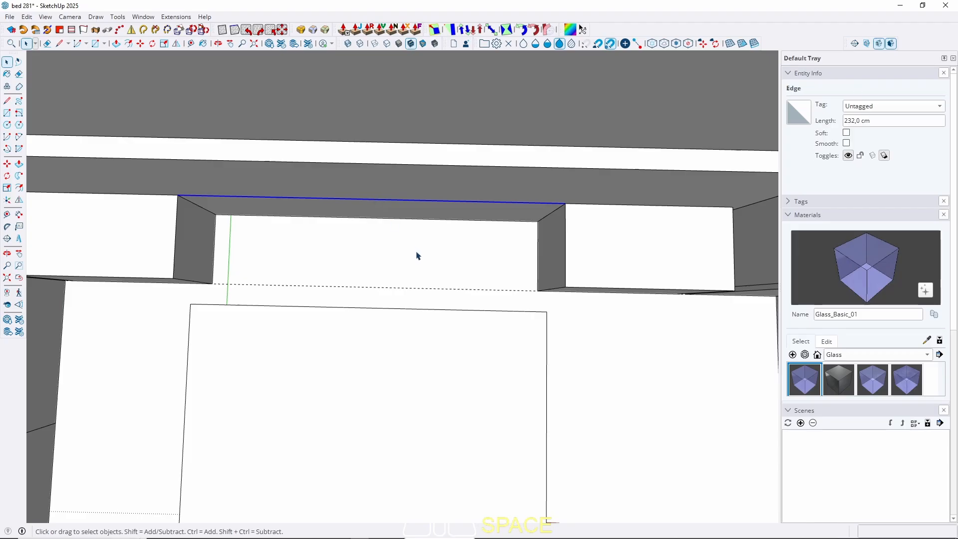
Move the bed placeholder along the green axis until its head end touches the headboard wall.
left_click(489, 330)
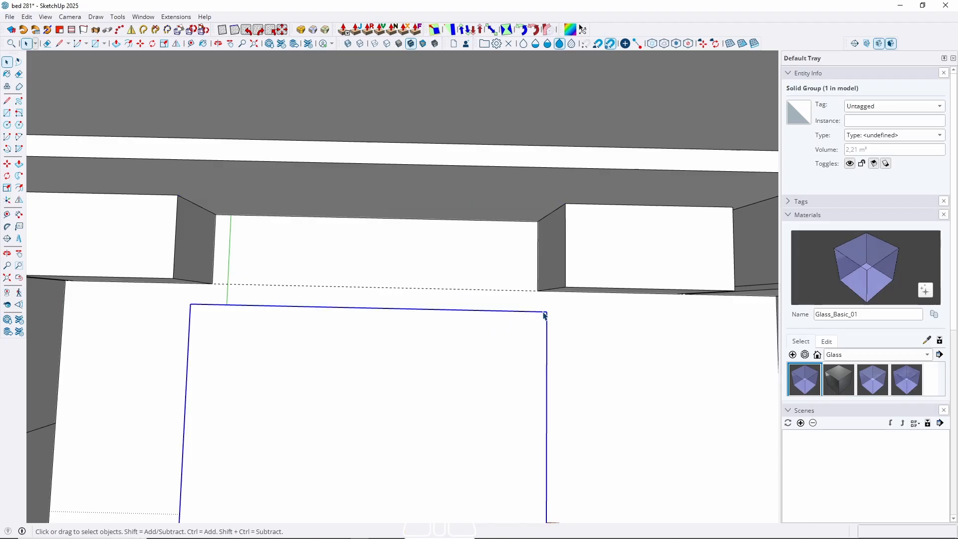
key("m")
key("Left")
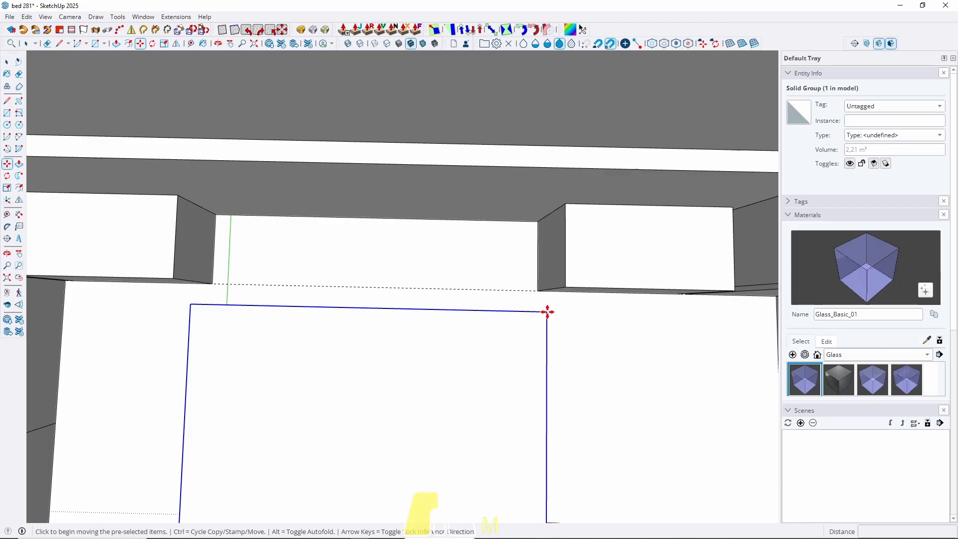
left_click(544, 316)
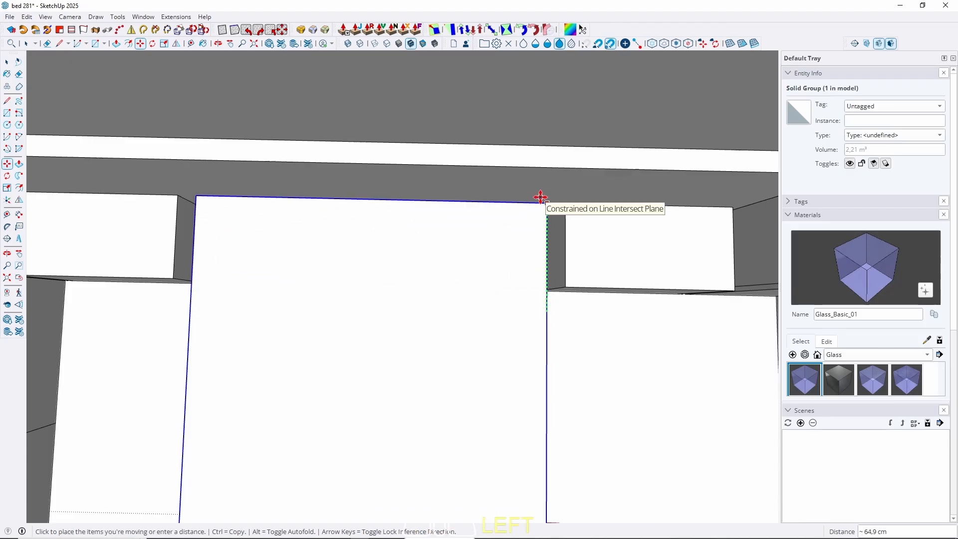
left_click(541, 199)
key("space")
scroll(454, 200, "down", 3)
scroll(267, 240, "up", 5)
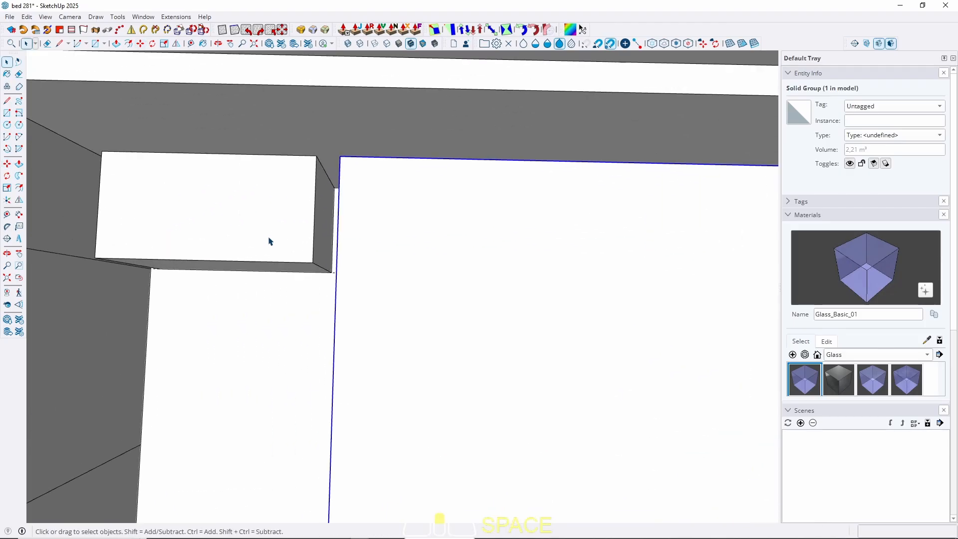
Measure the cabinet-side bedside block's gaps to the bed placeholder and to the cabinets.
middle_click_drag(267, 240, 319, 214)
key("l")
left_click(312, 262)
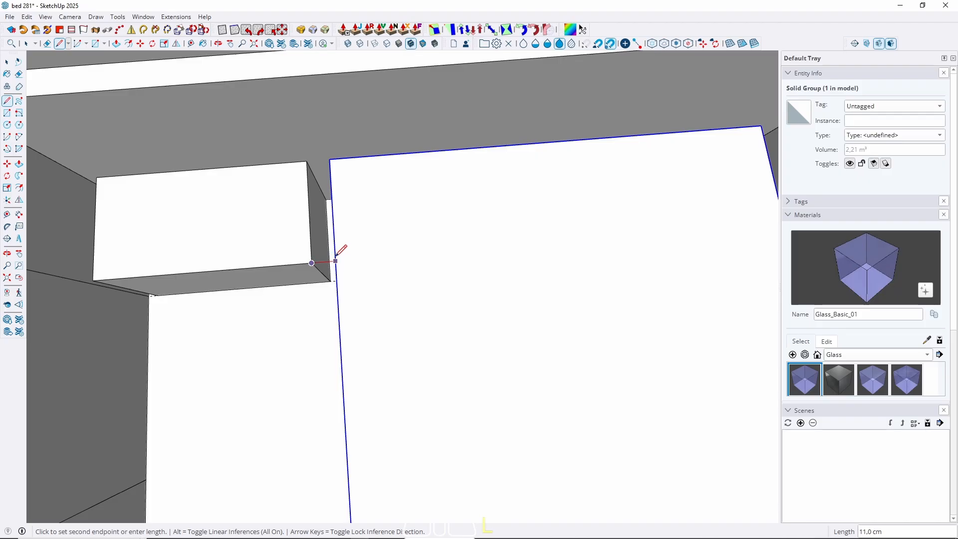
key("space")
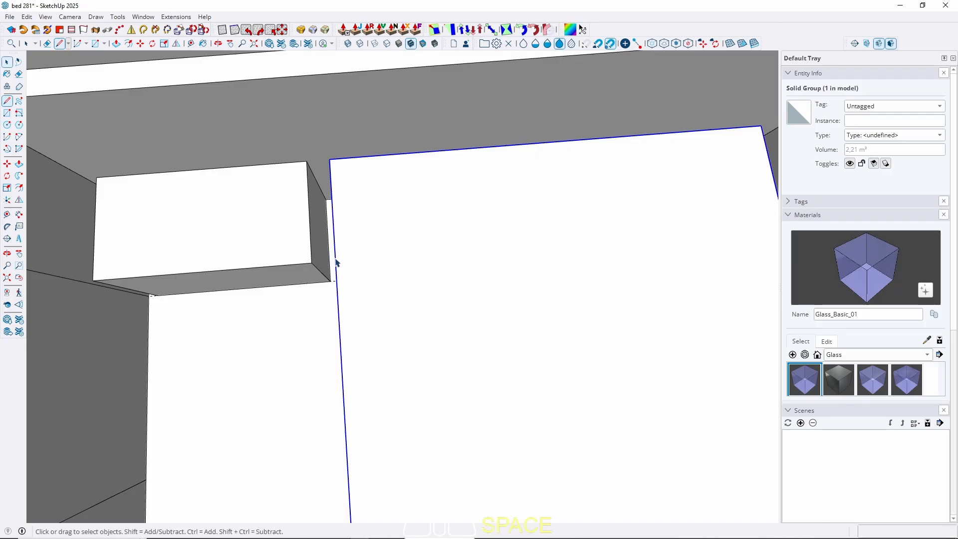
middle_click_drag(202, 236, 157, 227)
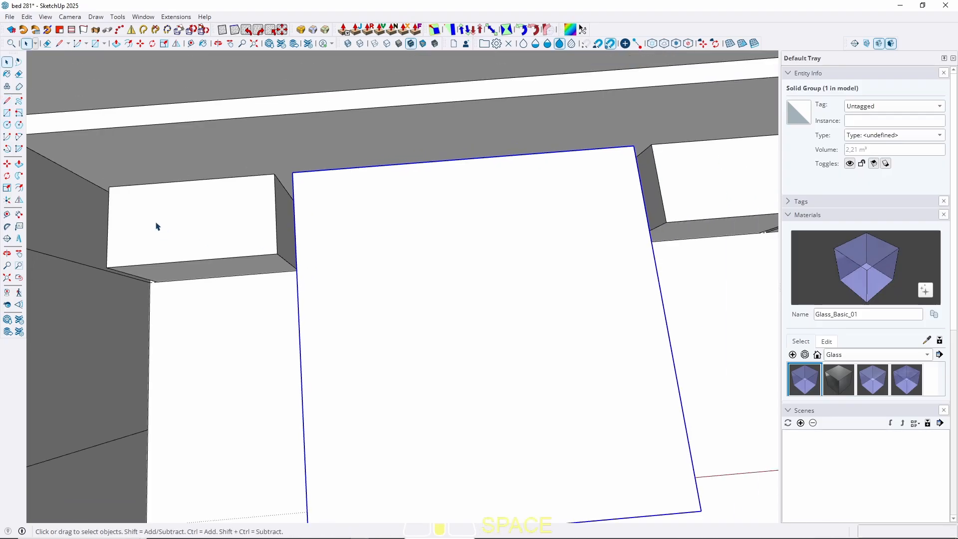
scroll(92, 261, "up", 3)
key("l")
left_click(109, 272)
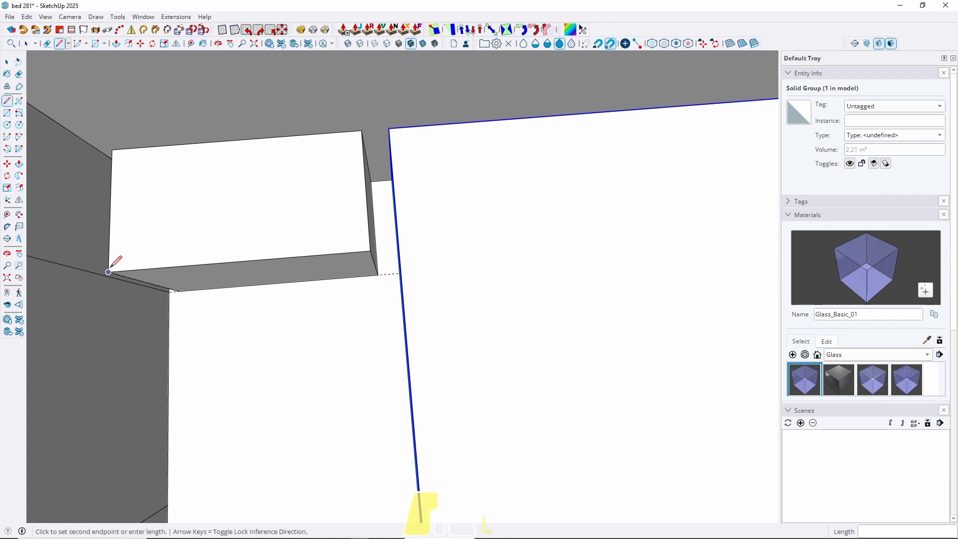
key("Left")
key("space")
Move the cabinet-side bedside block 2 cm toward the bed placeholder.
left_click(202, 262)
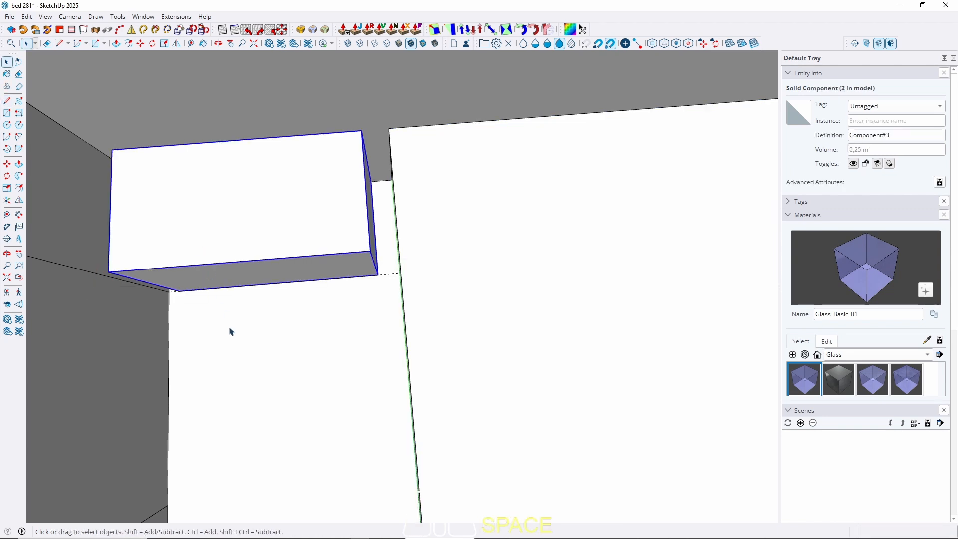
key("m")
left_click(233, 365)
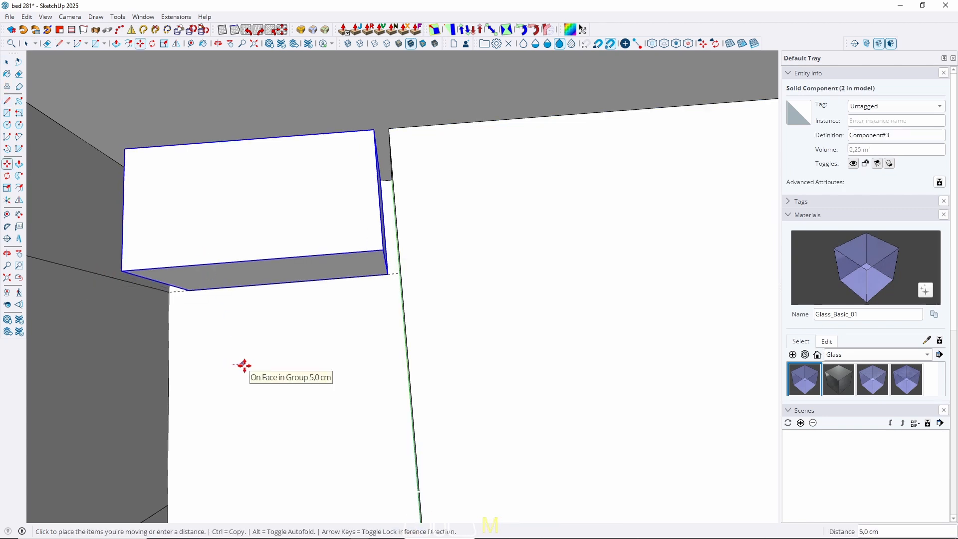
type("2")
middle_click_drag(245, 365, 139, 272)
Move the column-side bedside block 2 cm toward the bed placeholder.
key("space")
left_click(535, 322)
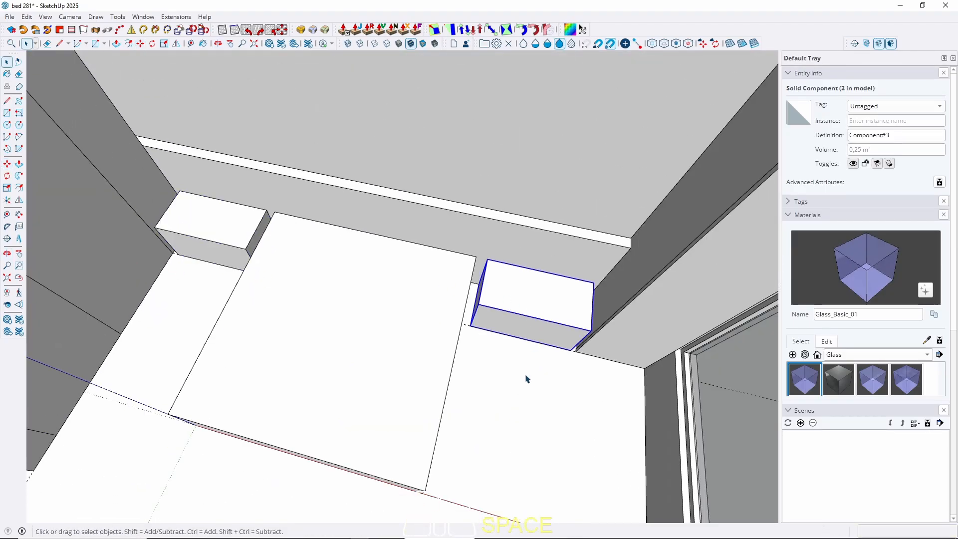
key("m")
left_click(518, 398)
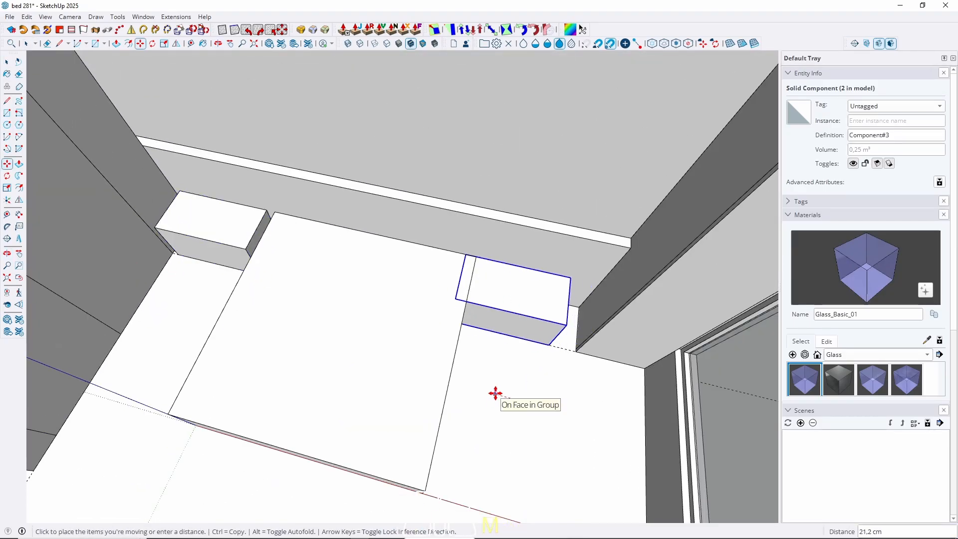
type("2")
key("Return")
key("space")
scroll(352, 279, "down", 6)
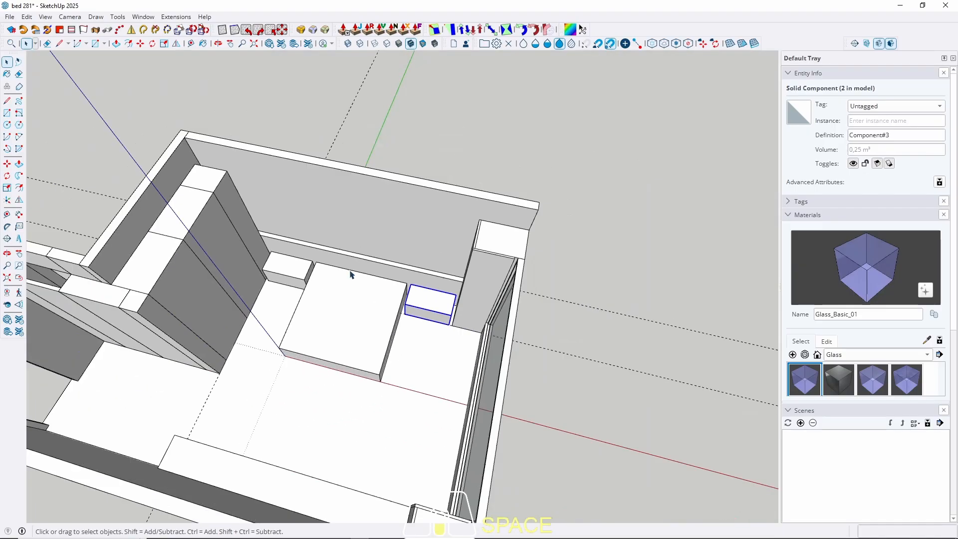
Push/Pull the low headboard wall's cabinet-side end face so that it finishes flush with the side of the cabinets.
middle_click_drag(351, 276, 422, 364)
scroll(421, 296, "up", 4)
middle_click_drag(267, 346, 197, 243, "shift")
scroll(198, 242, "down", 3)
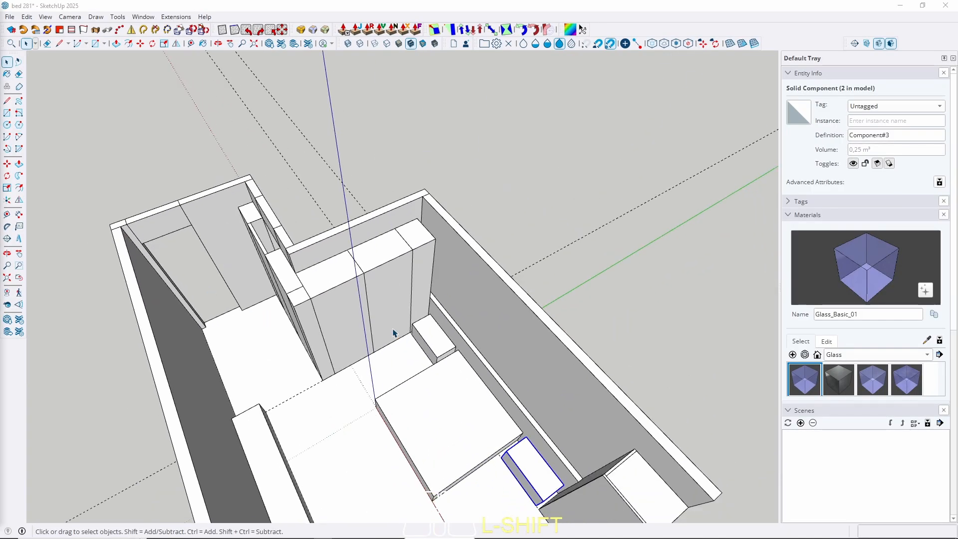
middle_click_drag(420, 327, 504, 326)
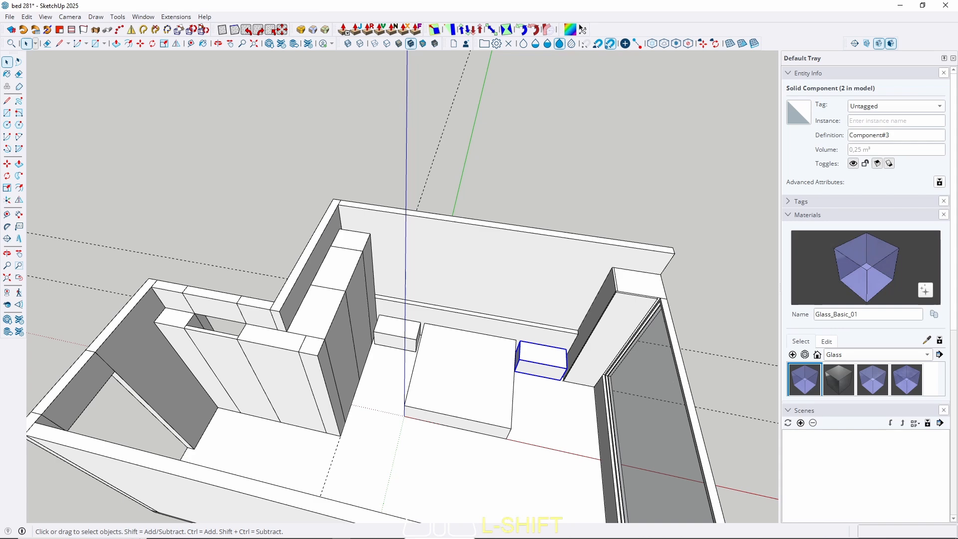
scroll(440, 289, "up", 4)
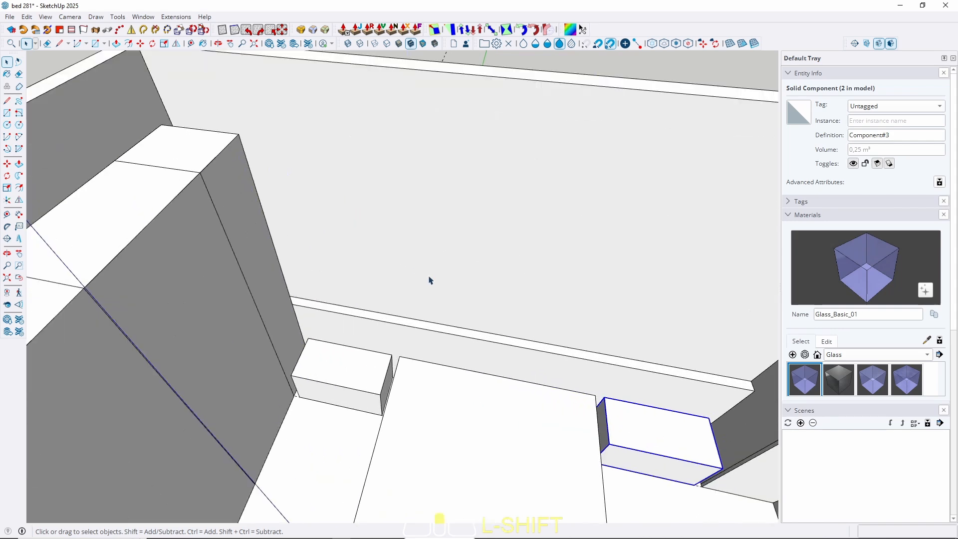
middle_click_drag(395, 273, 327, 294)
triple_click(366, 368)
key("w")
middle_click_drag(336, 424, 372, 423)
scroll(374, 424, "up", 2)
key("p")
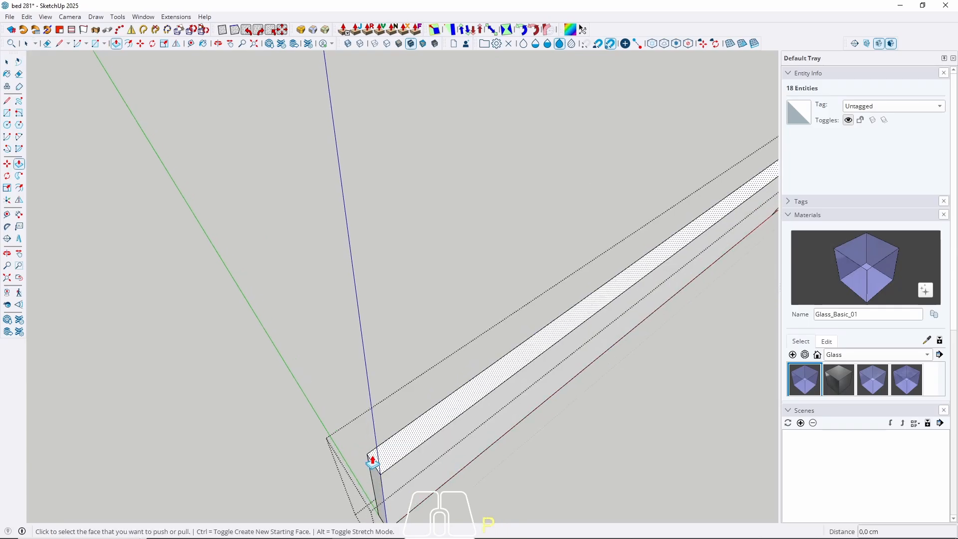
left_click(372, 481)
key("w")
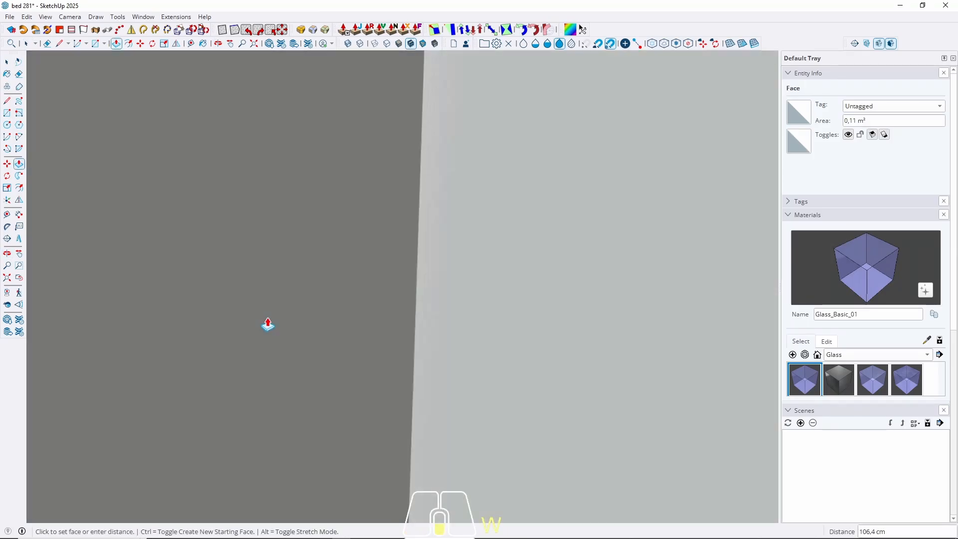
key("shift")
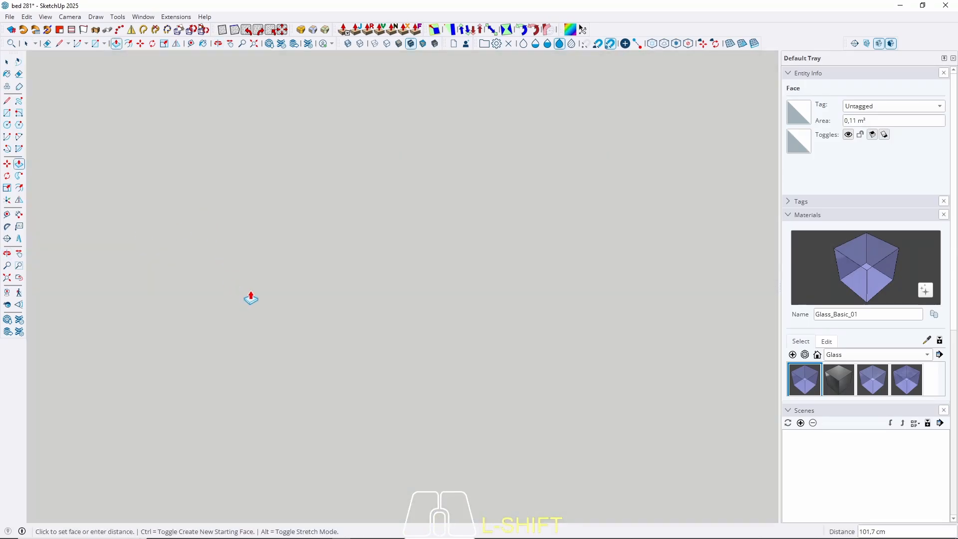
scroll(251, 298, "down", 6)
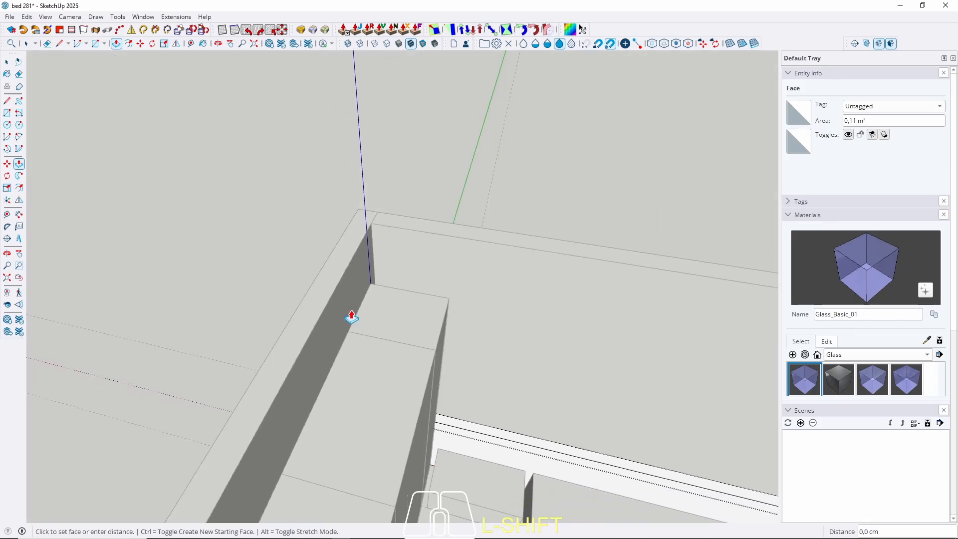
middle_click_drag(352, 317, 156, 253, "shift")
key("space")
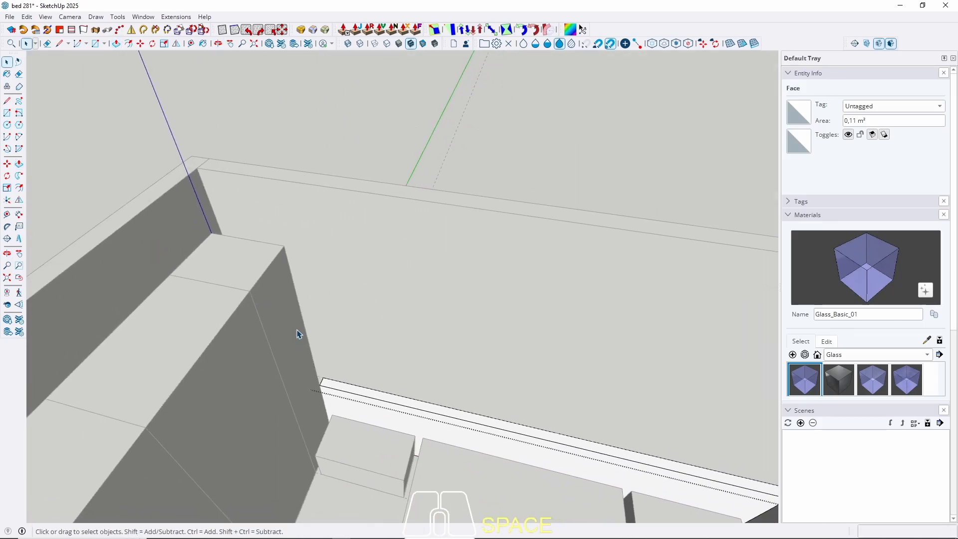
key("Escape")
Draw a rectangle filling the gap between the cabinets and the headboard wall, and extrude it up to the cabinet tops.
middle_click_drag(325, 273, 287, 303)
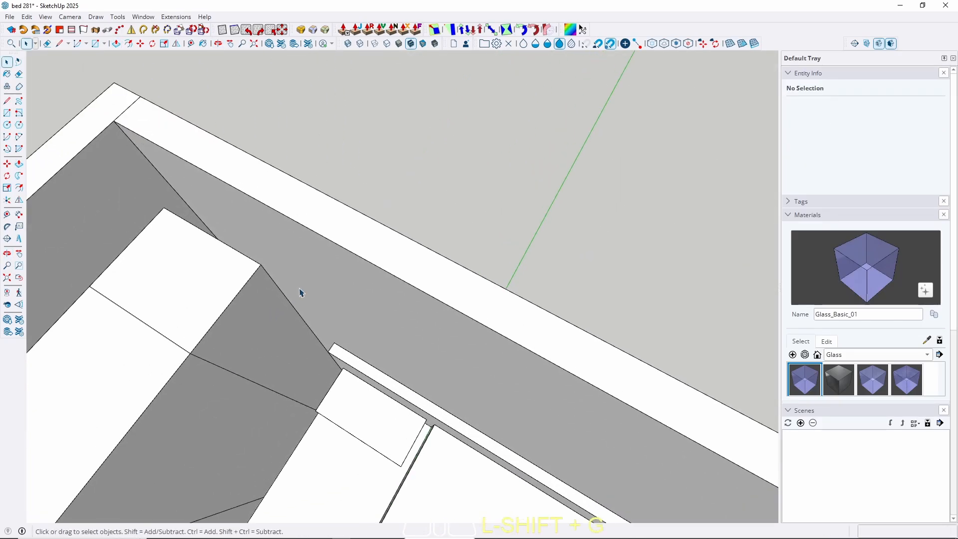
scroll(300, 291, "up", 6)
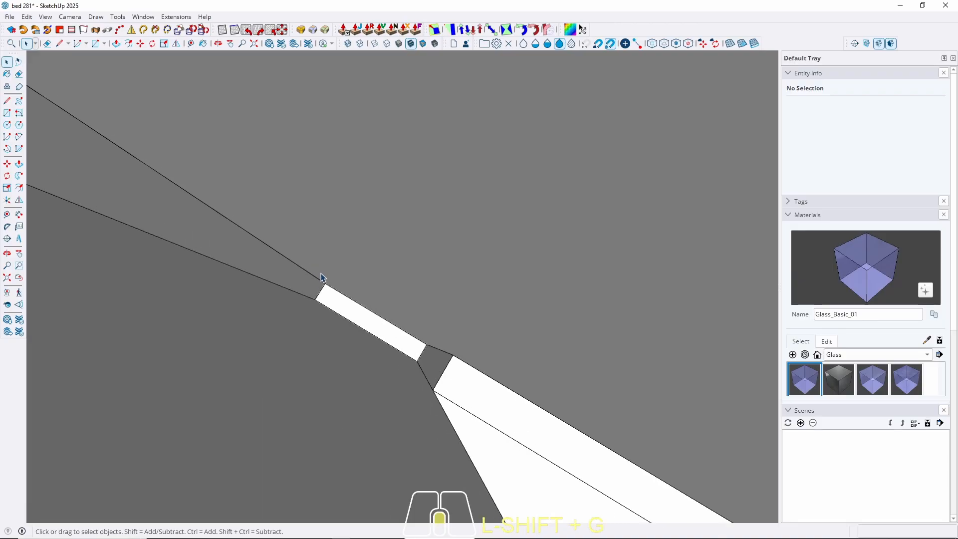
key("r")
scroll(404, 345, "up", 1)
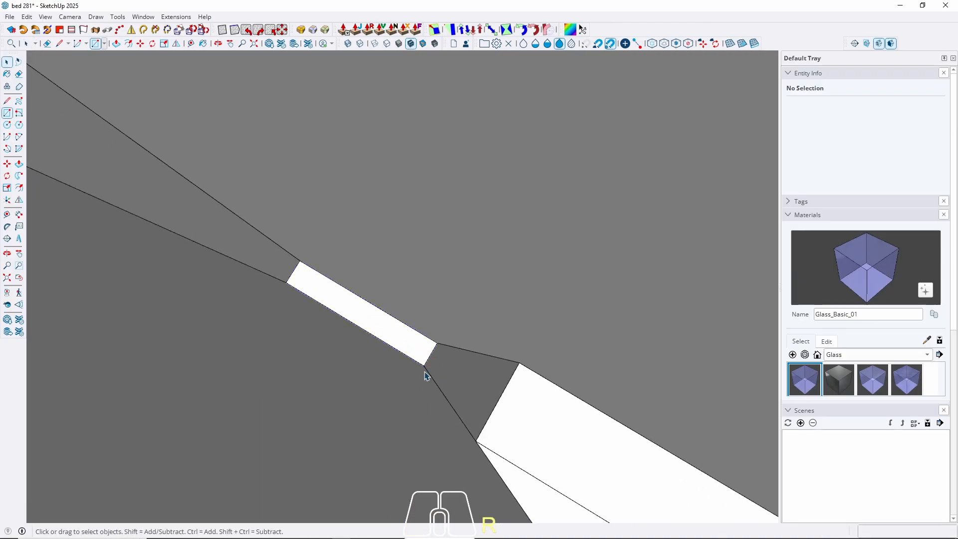
key("space")
key("p")
left_click(413, 342)
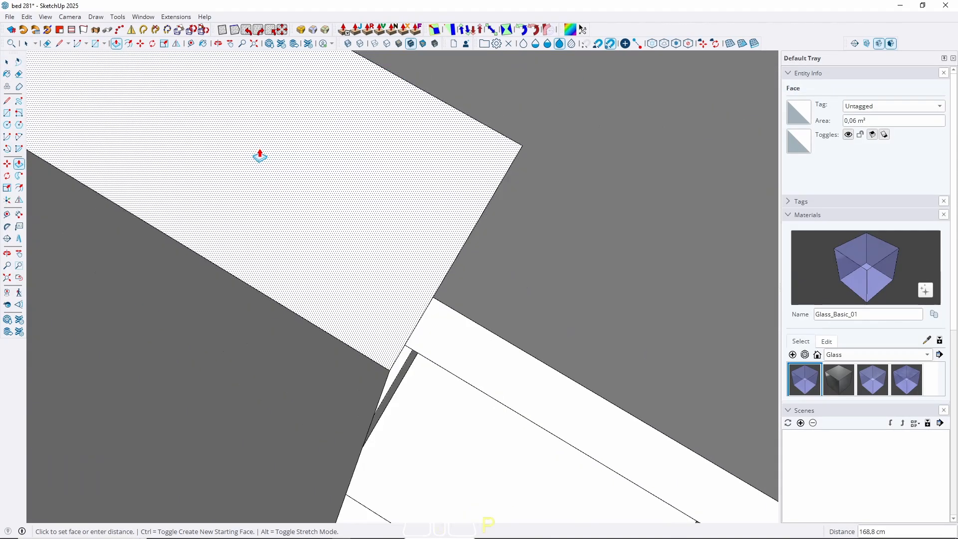
scroll(259, 156, "down", 4)
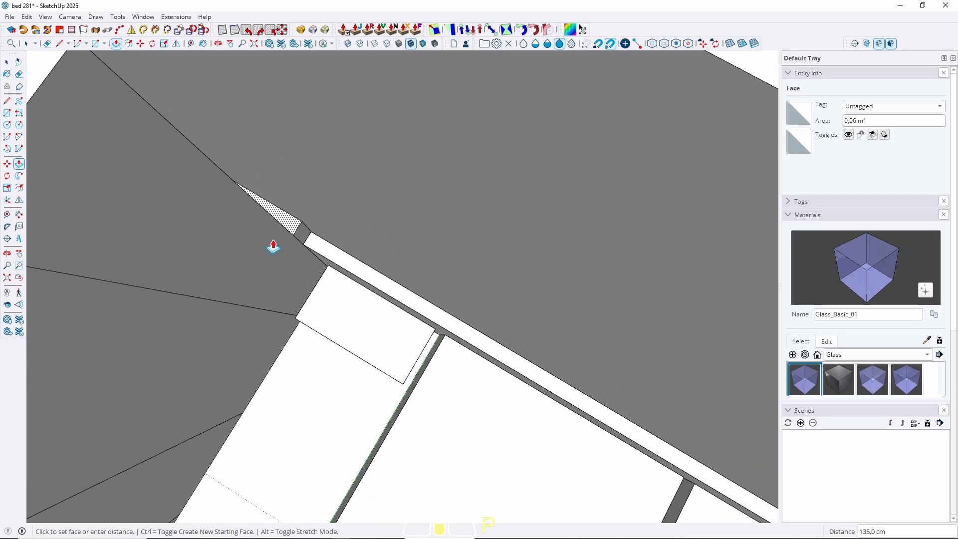
scroll(270, 248, "down", 2)
left_click(166, 196)
Make the full-height filler block behind the cabinets a group.
key("space")
triple_click(206, 162)
right_click(206, 162)
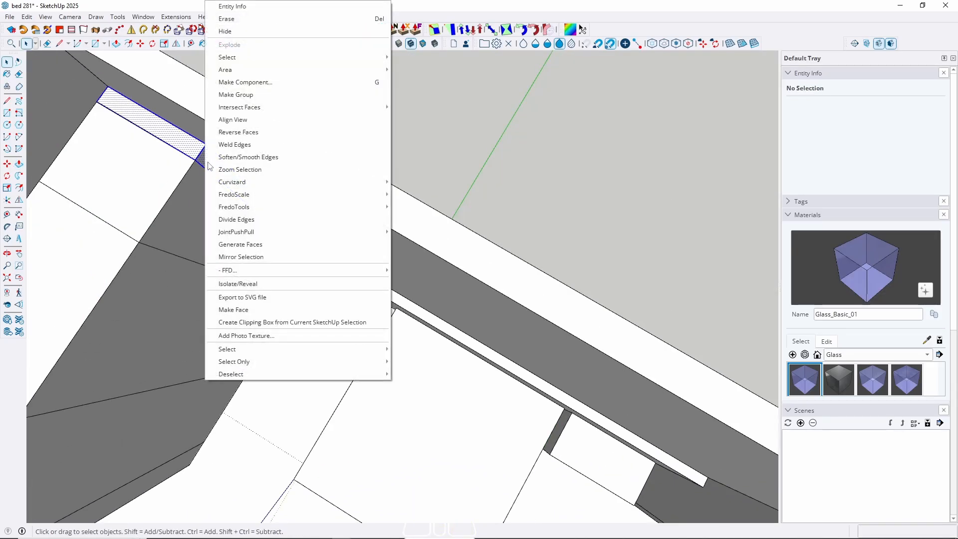
left_click(232, 95)
Draw a rectangle on the wall above the low headboard, from the filler's upper corner to the headboard's column-side end.
middle_click_drag(261, 332, 309, 255)
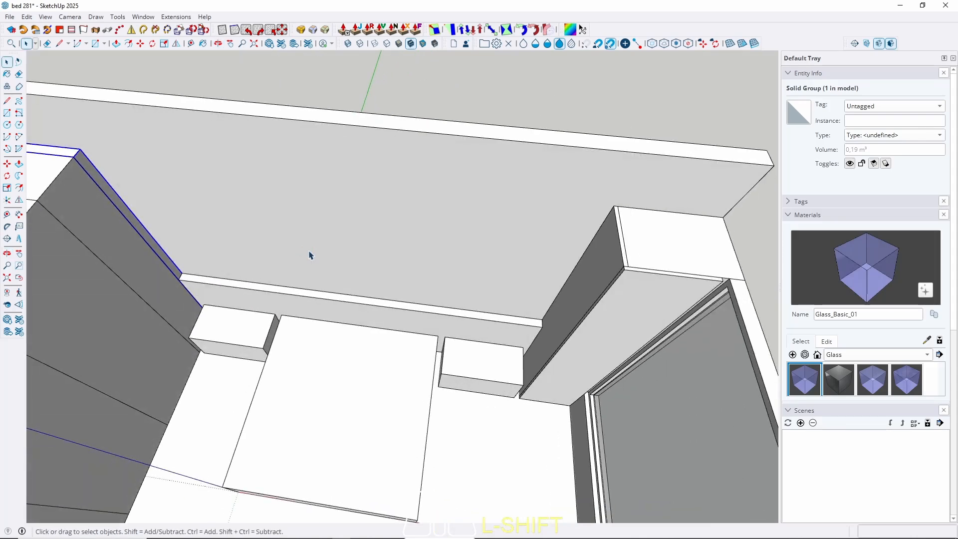
mouse_move(328, 295)
middle_mouse_down()
mouse_move(352, 256)
mouse_move(368, 289)
mouse_move(335, 285)
middle_mouse_up()
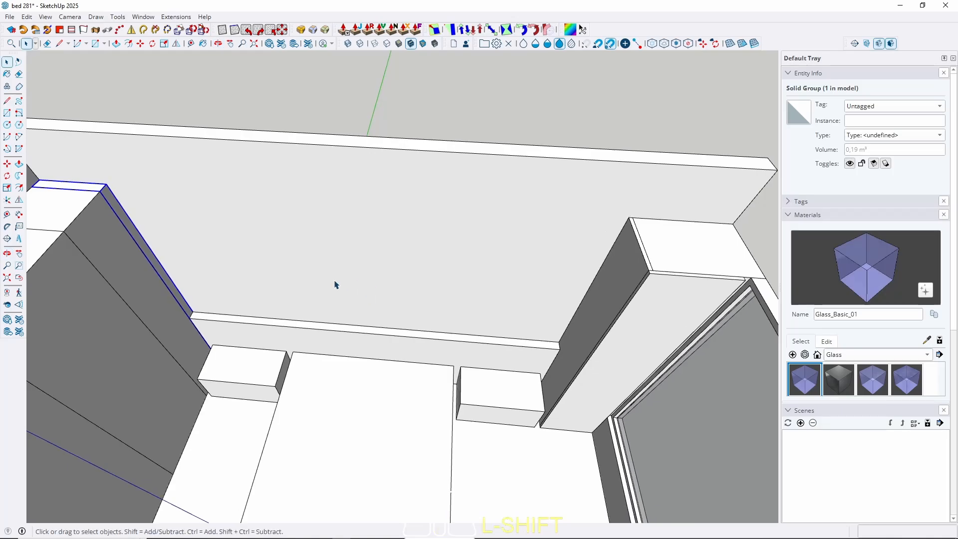
key("r")
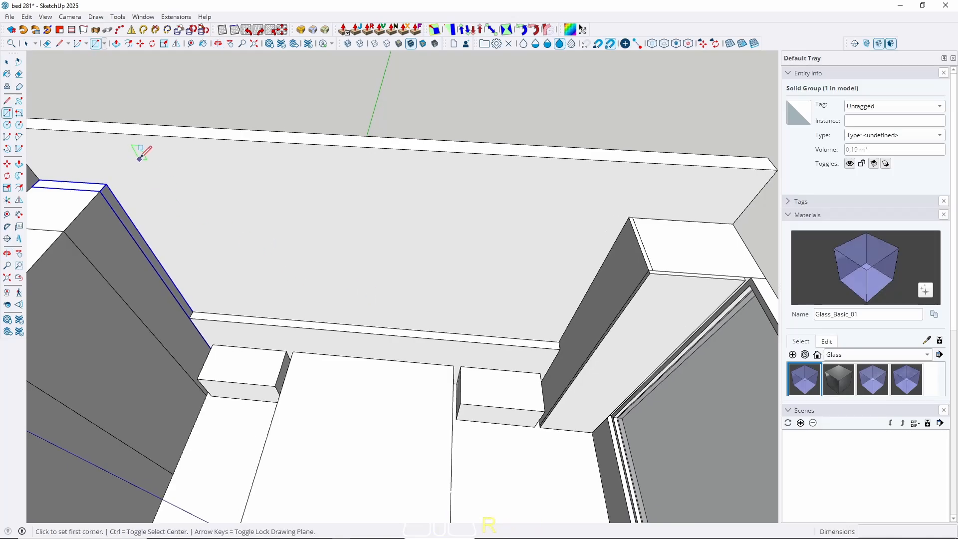
scroll(197, 154, "up", 2)
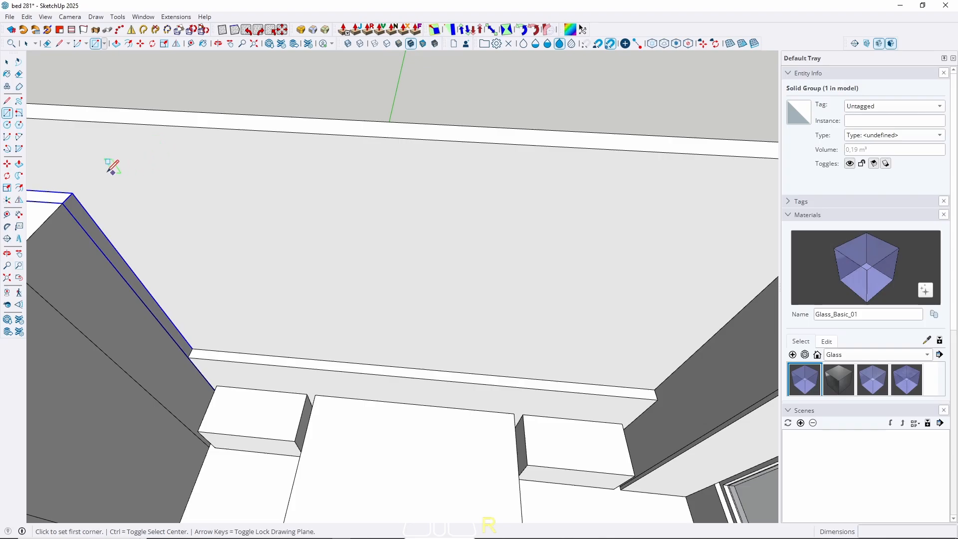
left_click(73, 193)
scroll(677, 377, "up", 2)
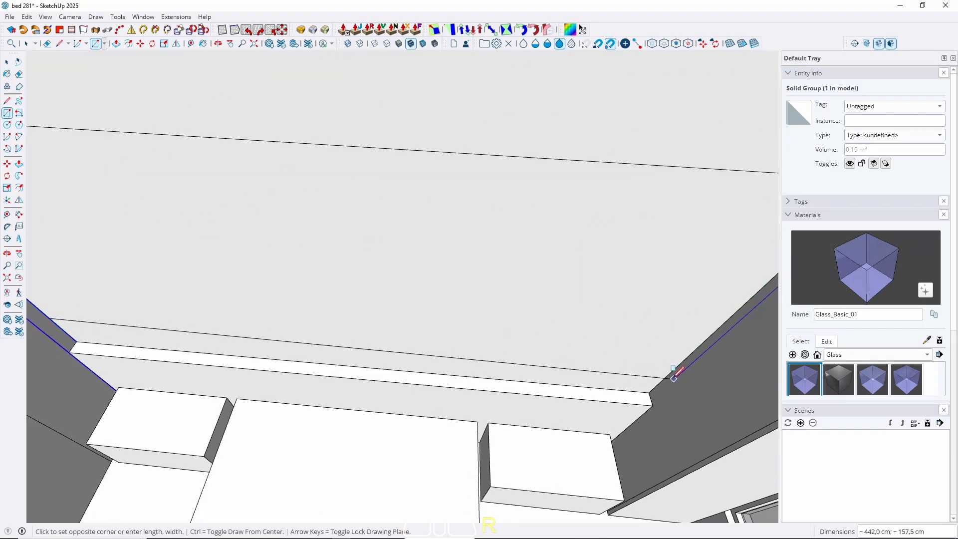
left_click(648, 393)
Extrude the upper wall rectangle about 8 cm into the room and make the panel a group.
key("space")
key("p")
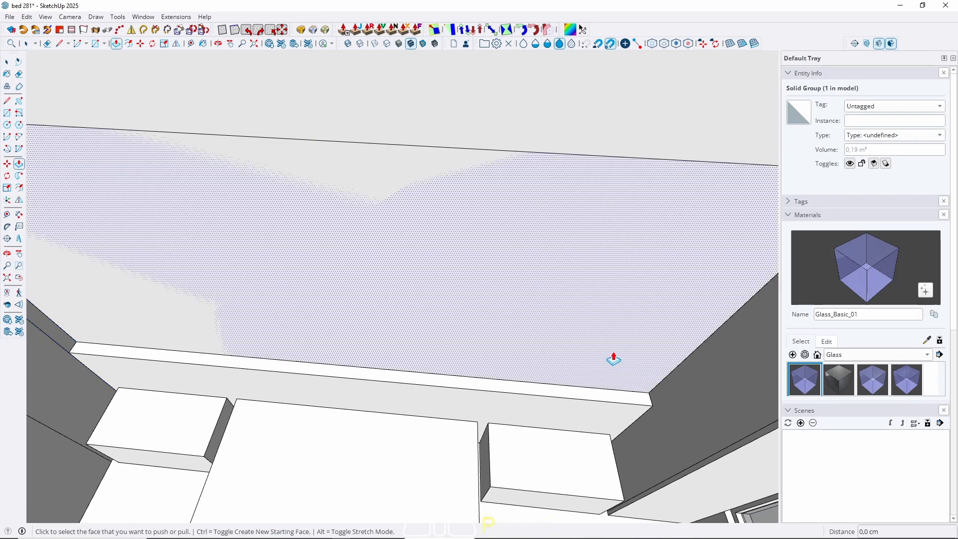
left_click(614, 357)
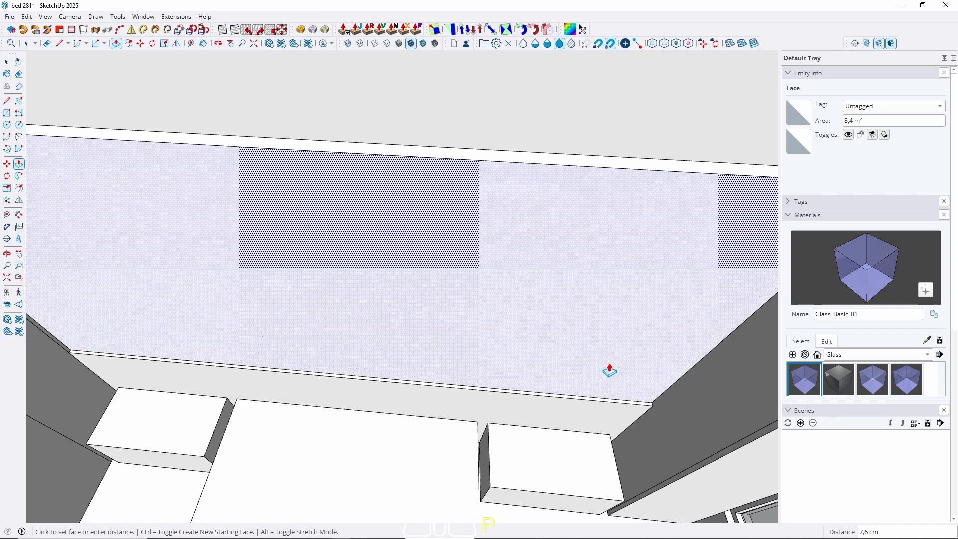
left_click(609, 370)
key("space")
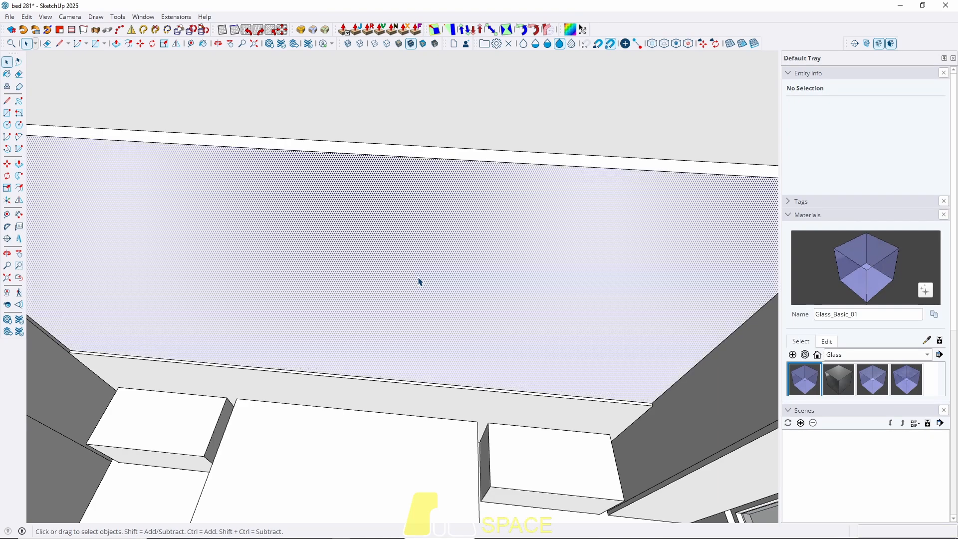
right_click(419, 281)
left_click(449, 94)
Inside the low headboard group, copy the column-side vertical edge 107 cm along the red axis to align with the bedside block's bed-side edge.
scroll(429, 192, "up", 3)
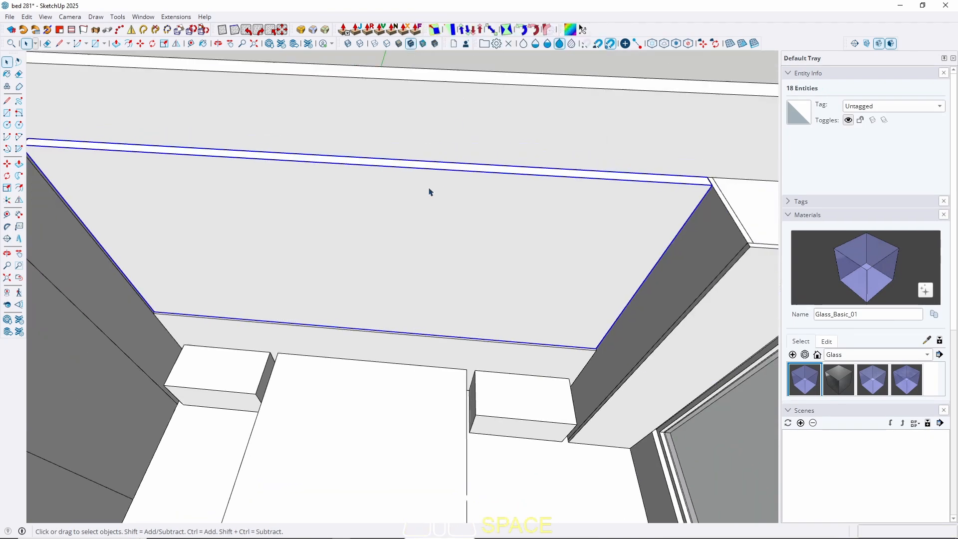
middle_click_drag(484, 314, 458, 193)
middle_click_drag(484, 339, 510, 303)
double_click(530, 351)
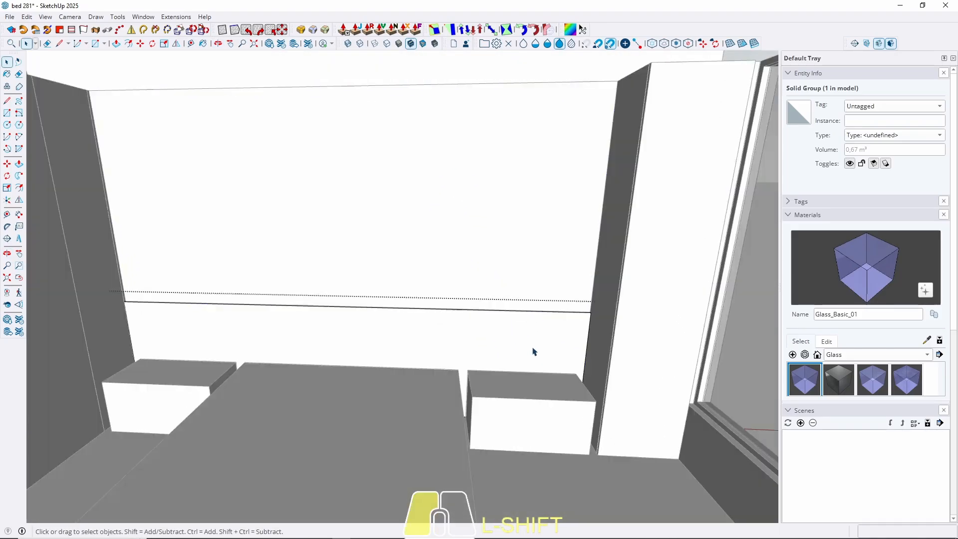
scroll(587, 345, "up", 3)
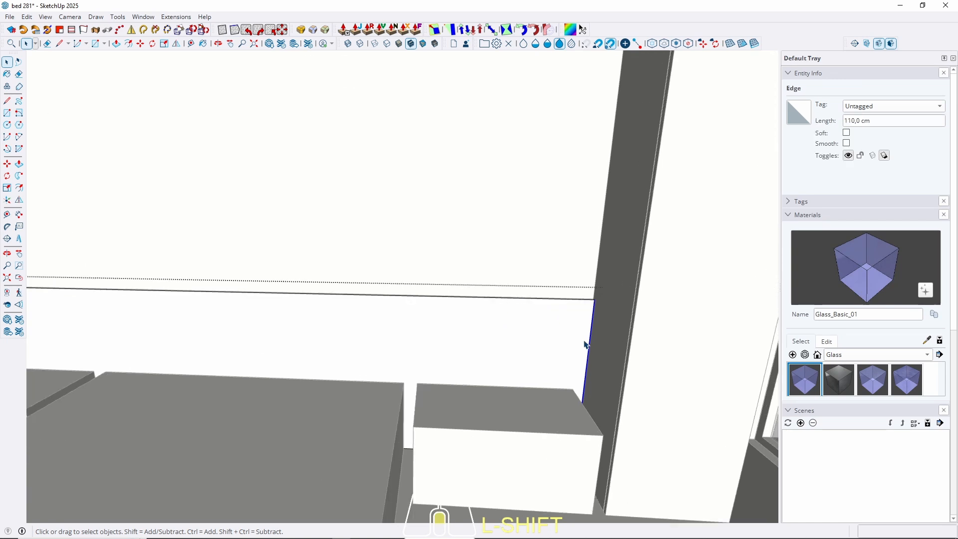
key("m")
left_click(592, 327)
key("ctrl")
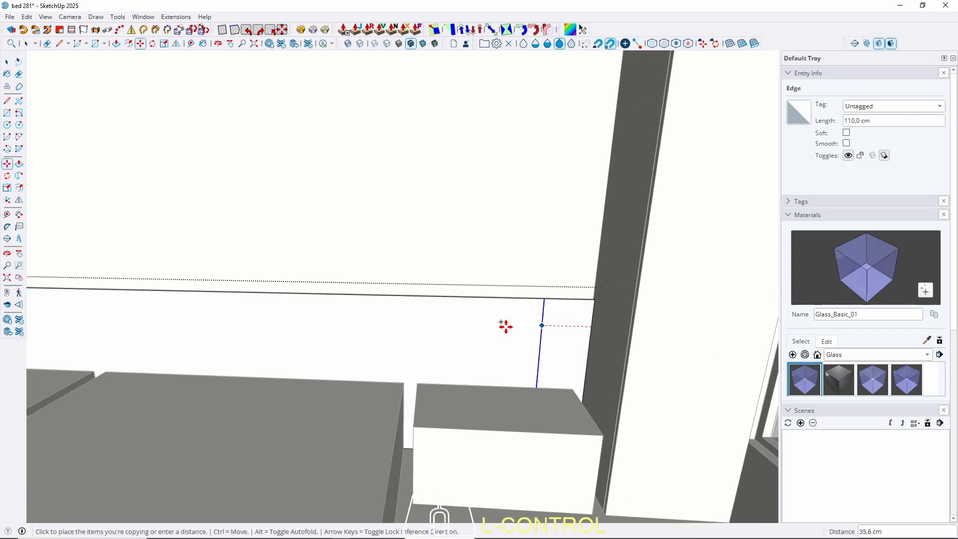
key("Left")
key("Right")
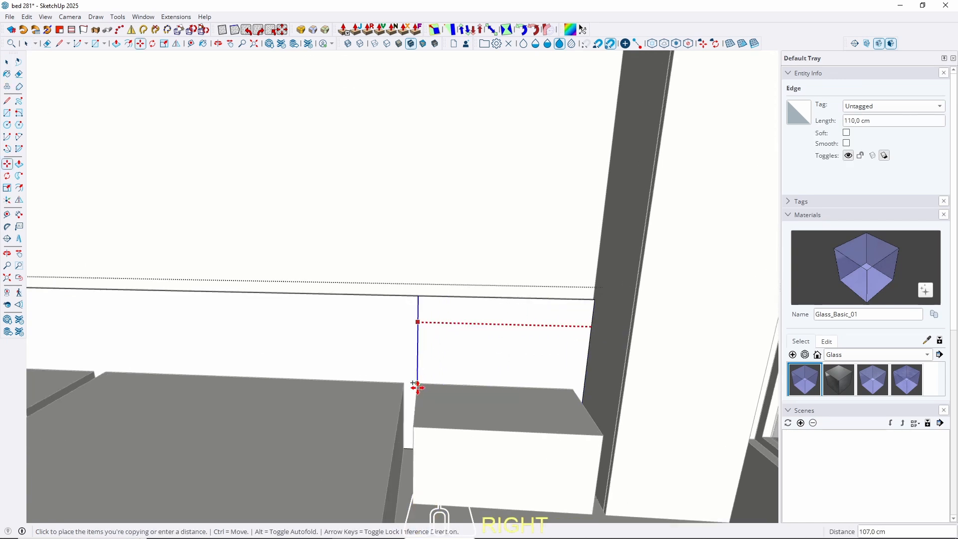
left_click(424, 383)
key("space")
Inside the upper wall panel group, copy the column-side vertical edge 107 cm along the red axis to align with the lower dividing line.
scroll(503, 348, "down", 3)
middle_click_drag(503, 345, 544, 236)
key("Escape")
triple_click(507, 238)
left_click(576, 191)
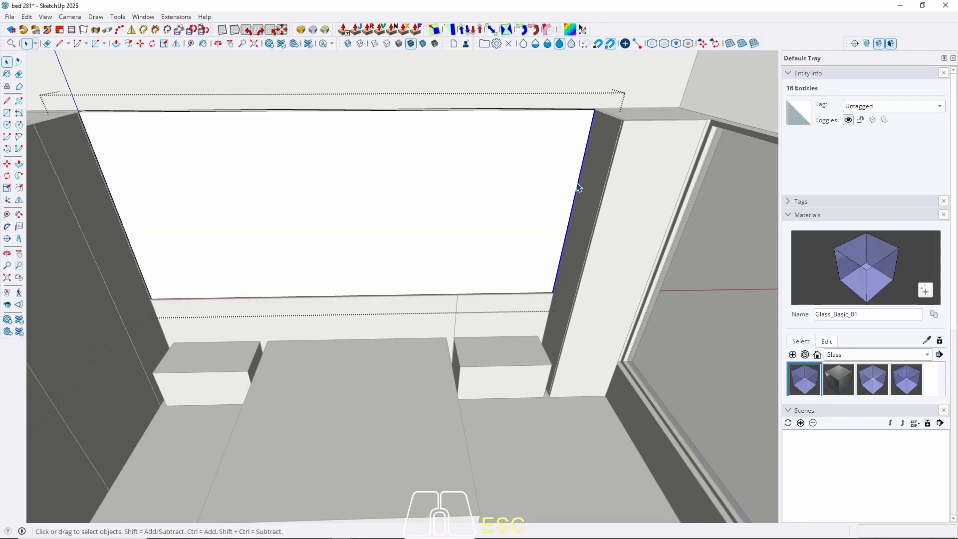
key("m")
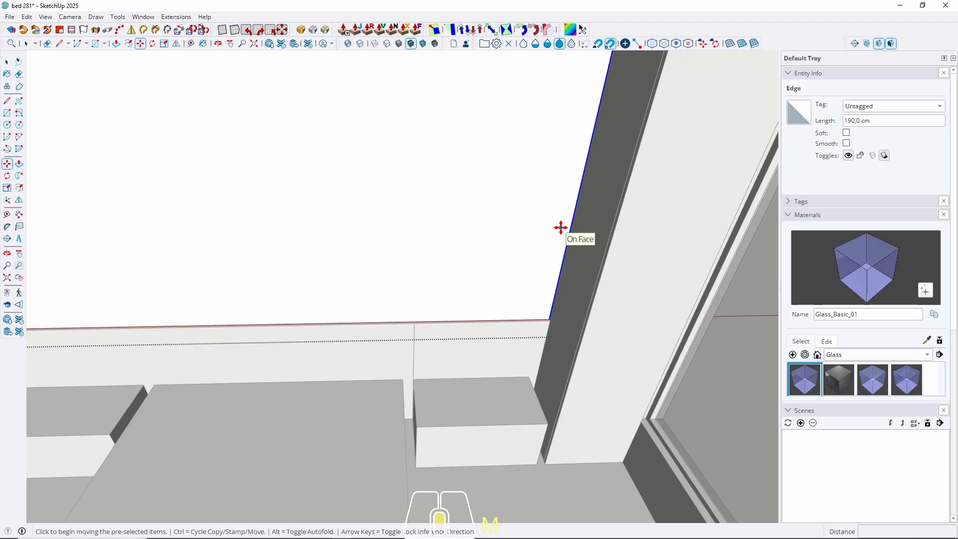
scroll(553, 265, "up", 2)
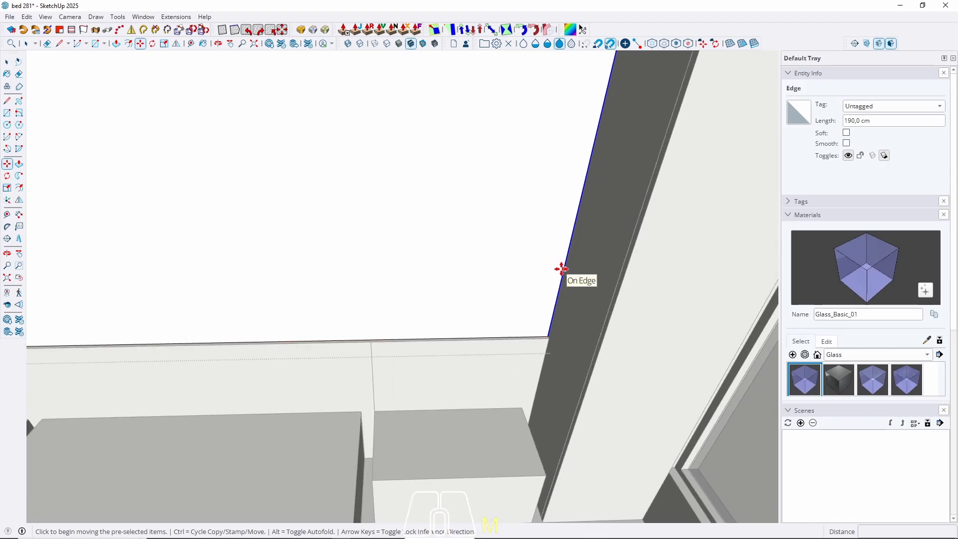
left_click(562, 270)
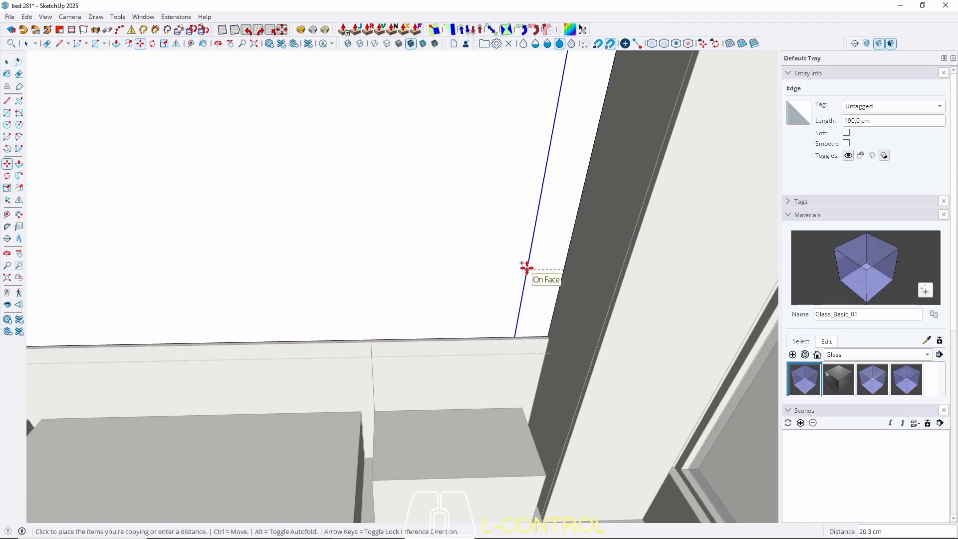
key("Right")
scroll(380, 354, "up", 2)
left_click(365, 352)
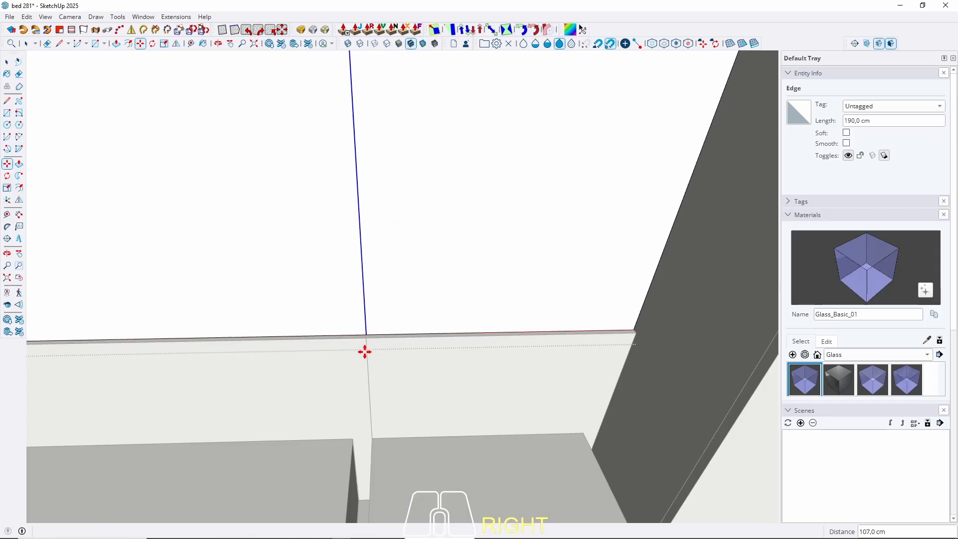
key("Escape")
scroll(532, 293, "down", 6)
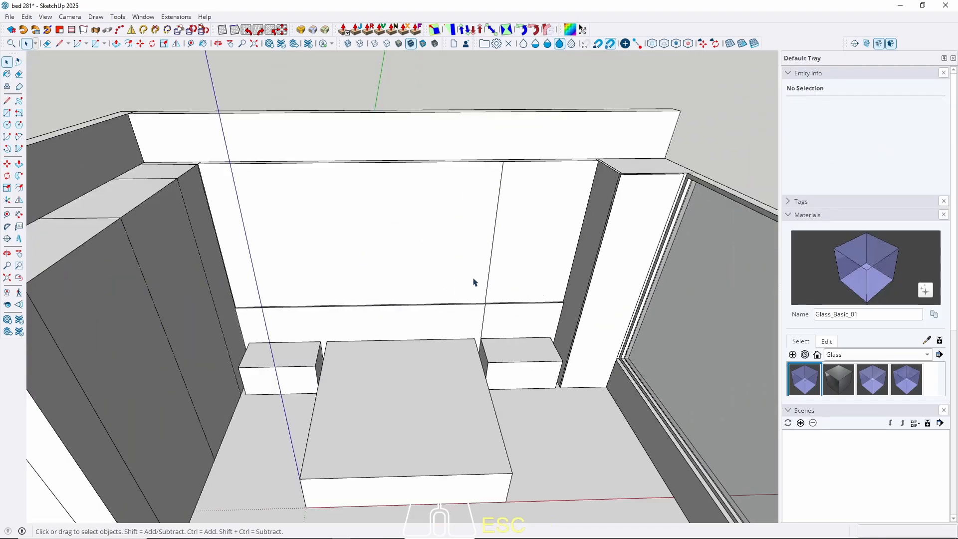
middle_click_drag(427, 341, 420, 243)
middle_click_drag(418, 314, 433, 202)
middle_click_drag(501, 223, 479, 227)
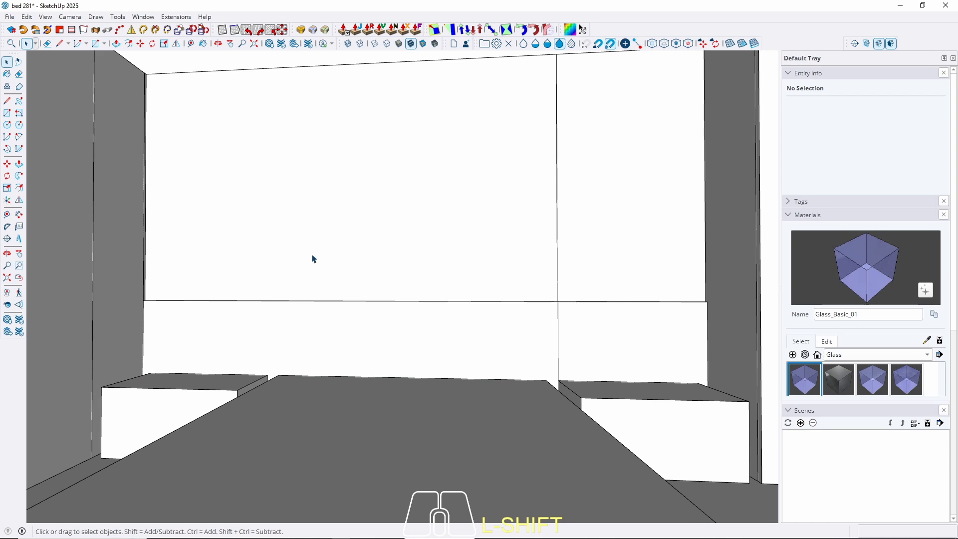
middle_click_drag(427, 264, 338, 298)
key("l")
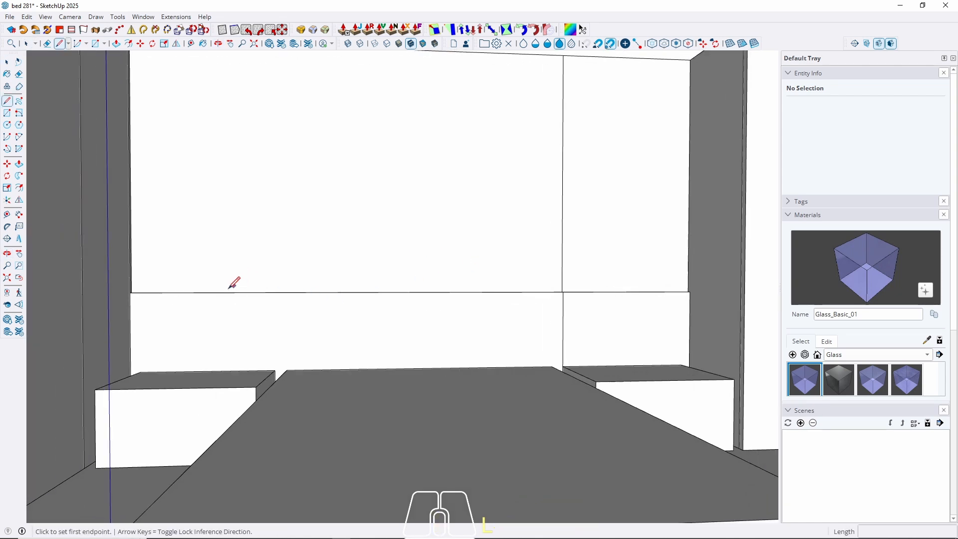
left_click(218, 292)
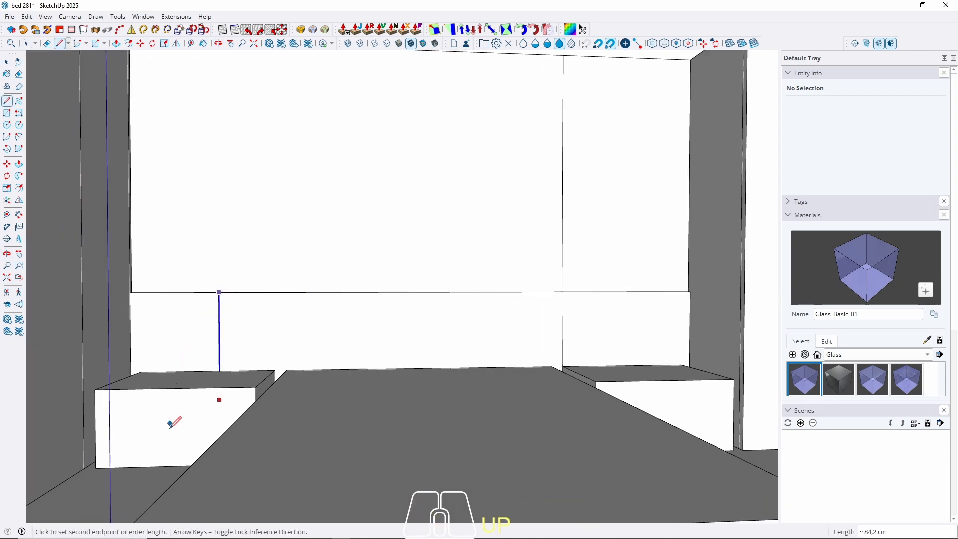
key("space")
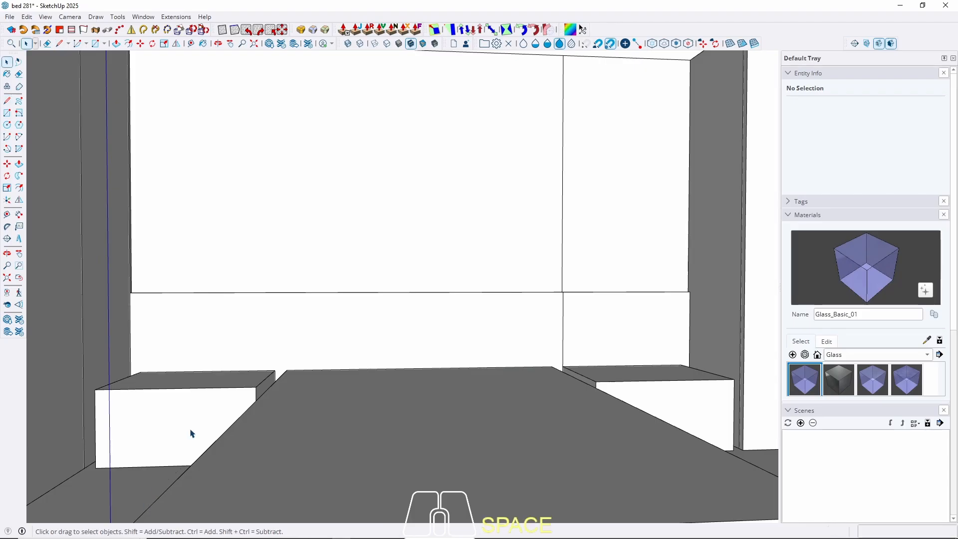
Raise the top face of the low headboard by 10 cm inside its group.
scroll(489, 325, "up", 10)
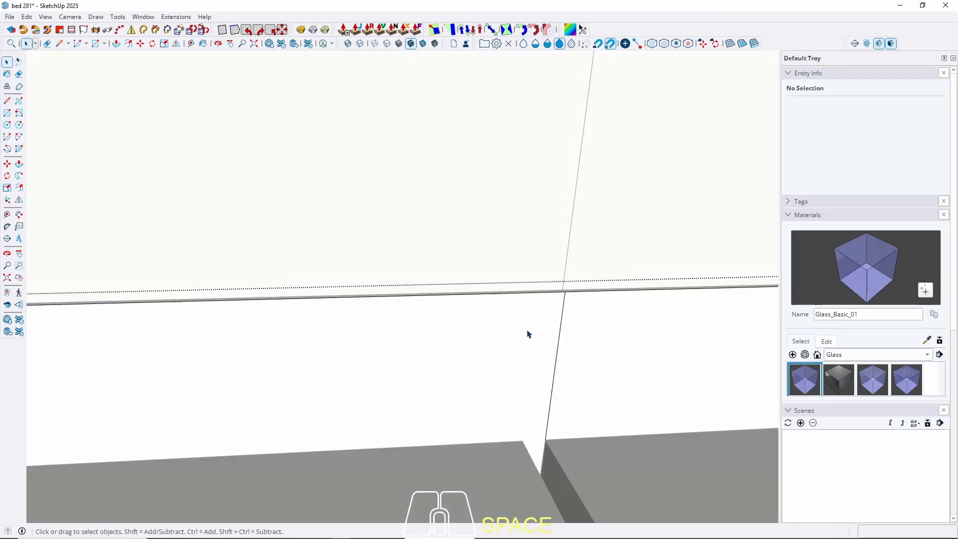
left_click(544, 298)
key("p")
left_click(533, 295)
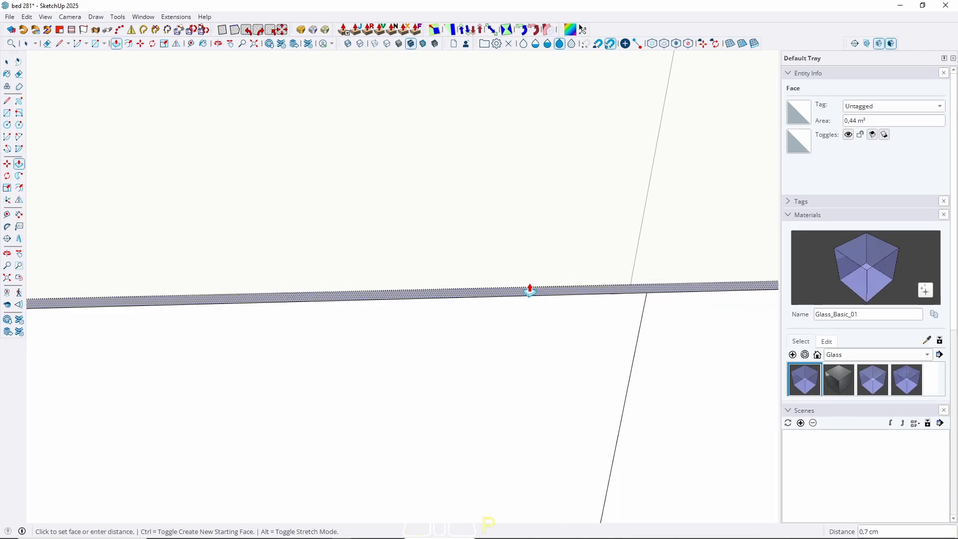
type("1")
key("Return")
key("space")
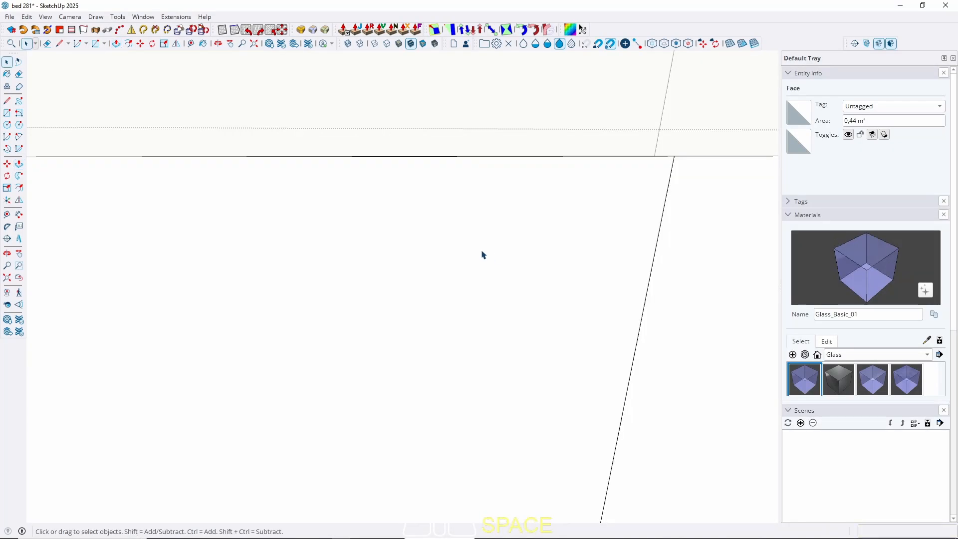
scroll(417, 190, "down", 6)
middle_click_drag(412, 298, 469, 293)
key("Escape")
Inside the upper wall panel group, push the bottom face up by 10 cm to make room for the taller headboard.
scroll(470, 294, "up", 2)
triple_click(470, 293)
key("w")
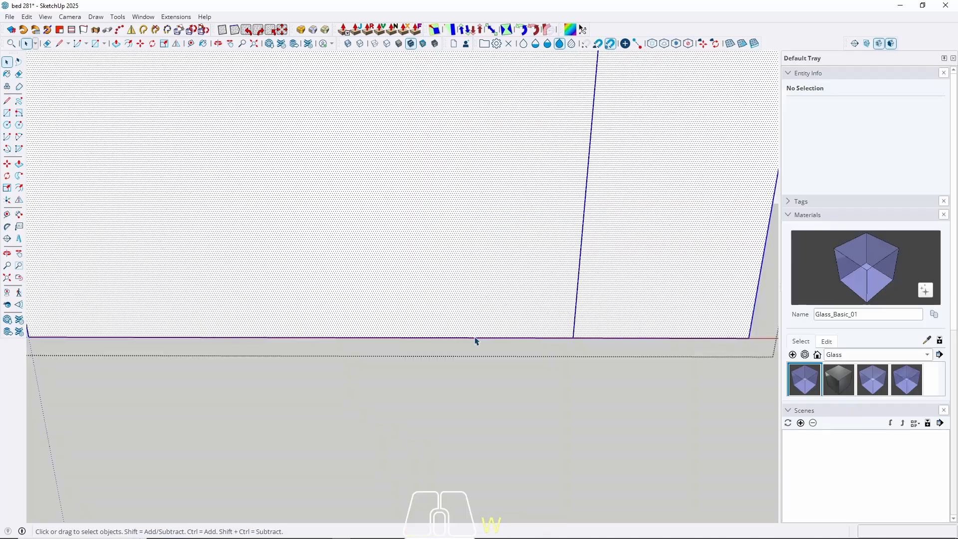
middle_click_drag(476, 410, 524, 349)
scroll(530, 370, "up", 2)
key("p")
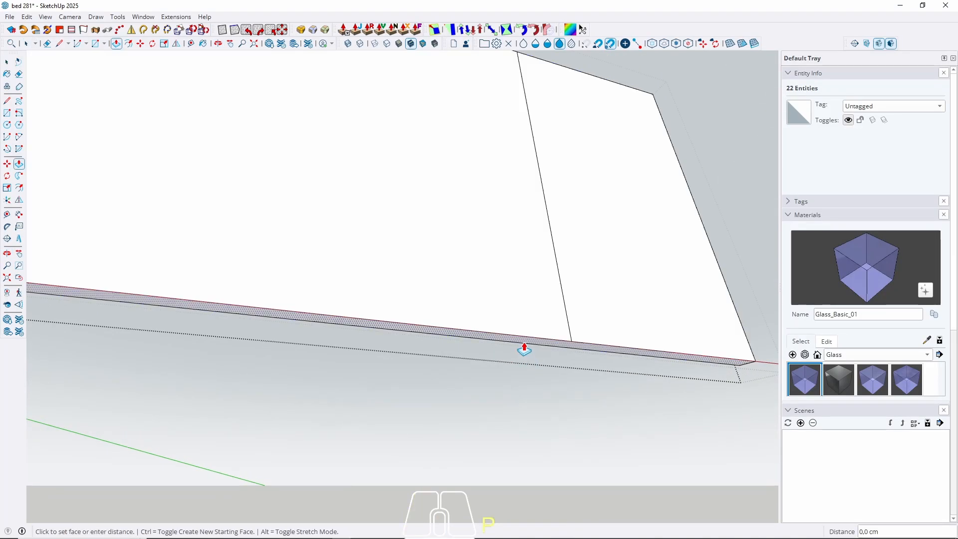
left_click(524, 348)
key("Return")
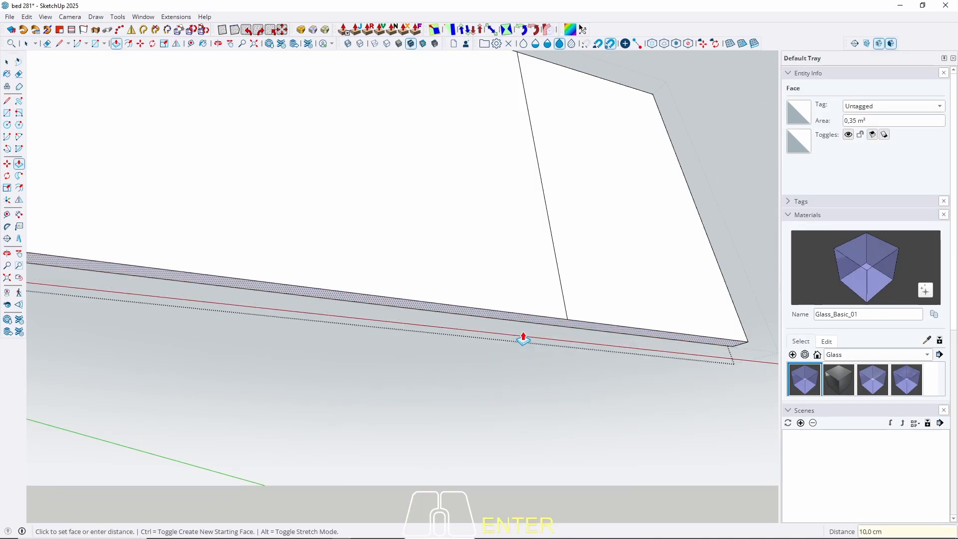
key("Escape")
Inside the upper wall panel group, place a horizontal guide 30 cm above the panel's lower edge.
middle_click_drag(522, 336, 439, 337)
middle_click_drag(337, 318, 392, 320, "shift")
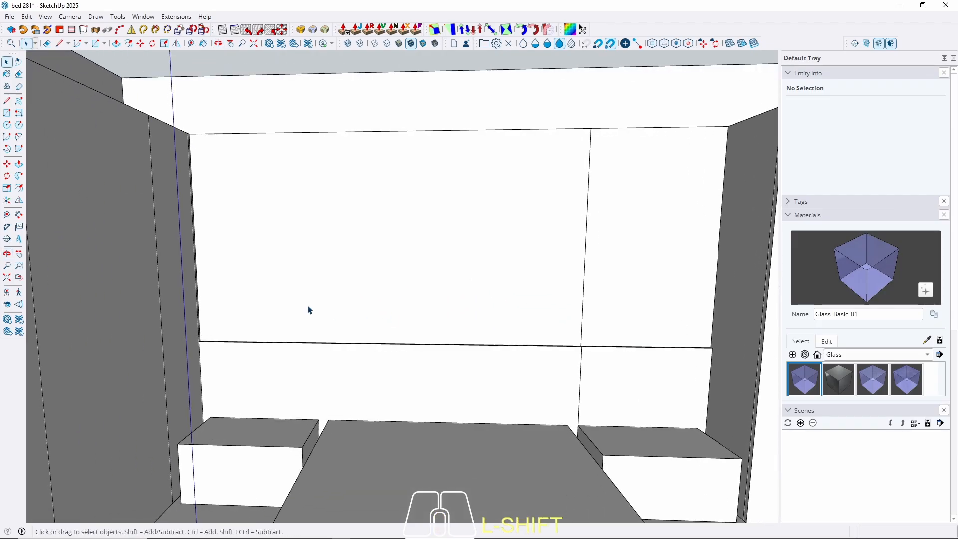
middle_click_drag(309, 308, 363, 327)
scroll(494, 334, "up", 2)
middle_click_drag(506, 342, 527, 318)
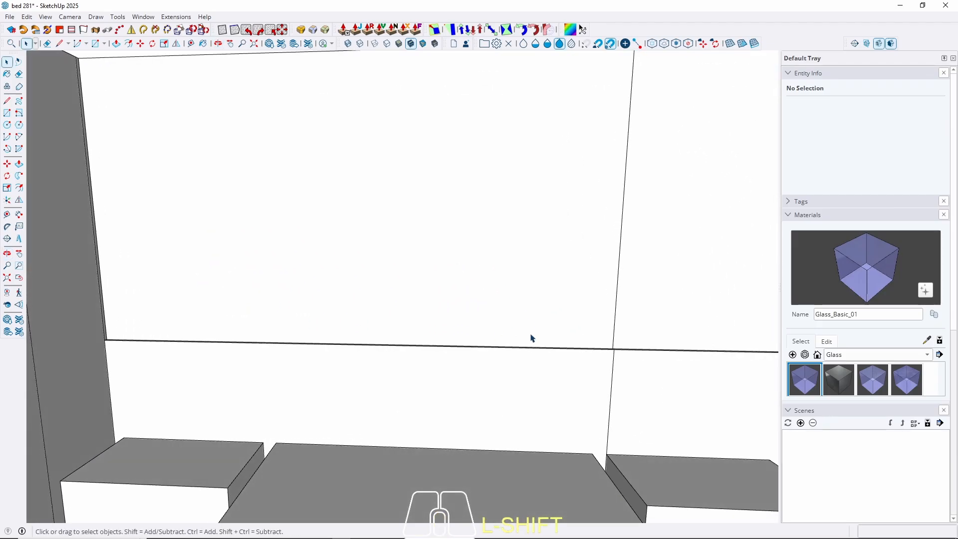
triple_click(532, 321)
left_click(531, 315)
key("w")
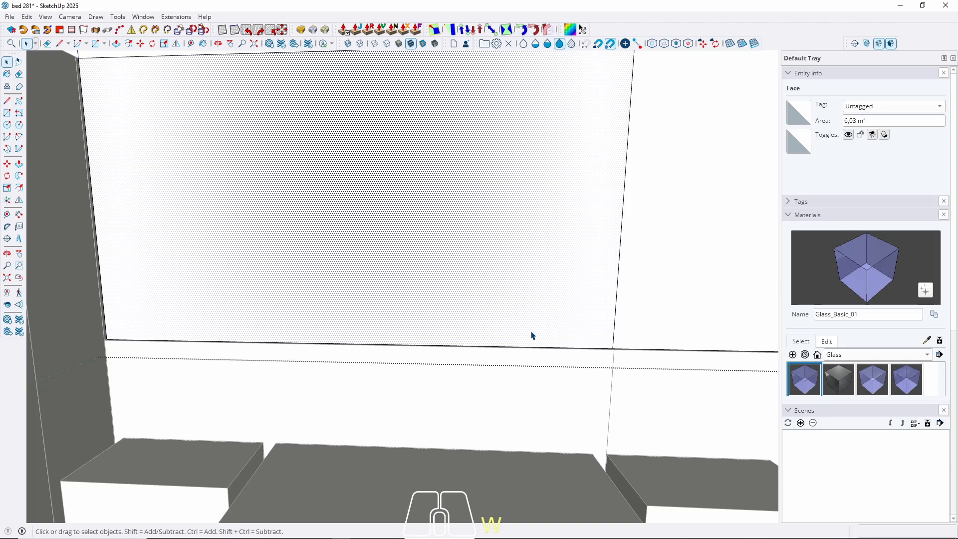
key("t")
scroll(533, 342, "up", 5)
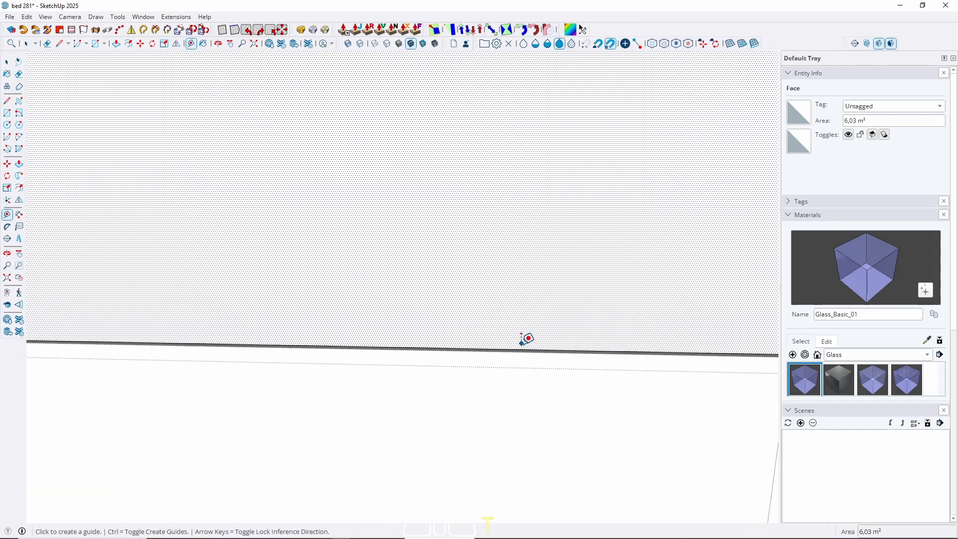
left_click(522, 345)
scroll(521, 342, "down", 5)
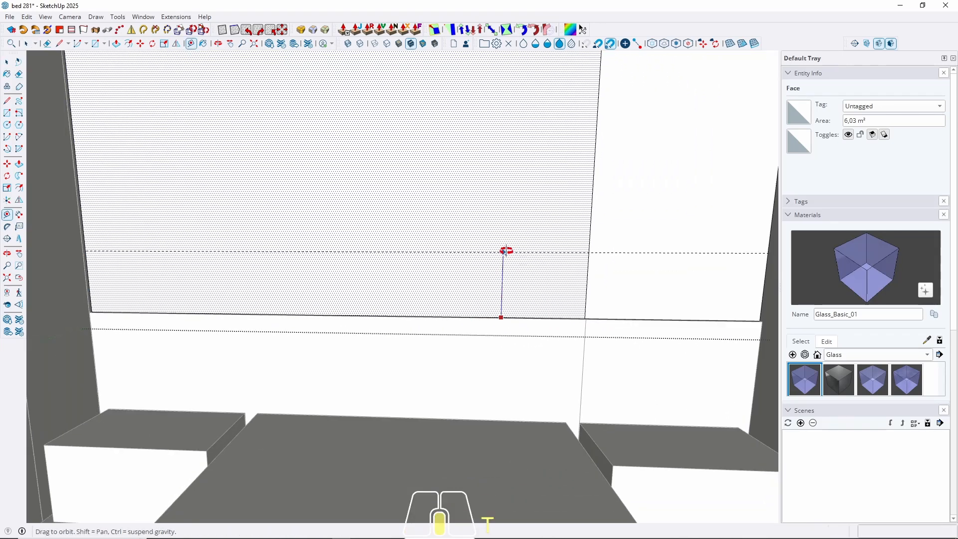
scroll(519, 269, "down", 2)
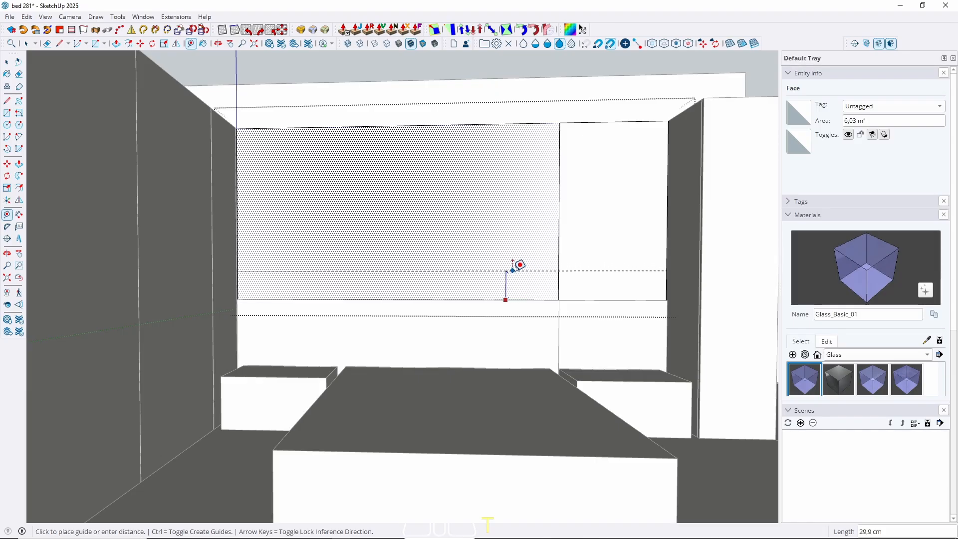
type("30")
key("Return")
key("ctrl+z")
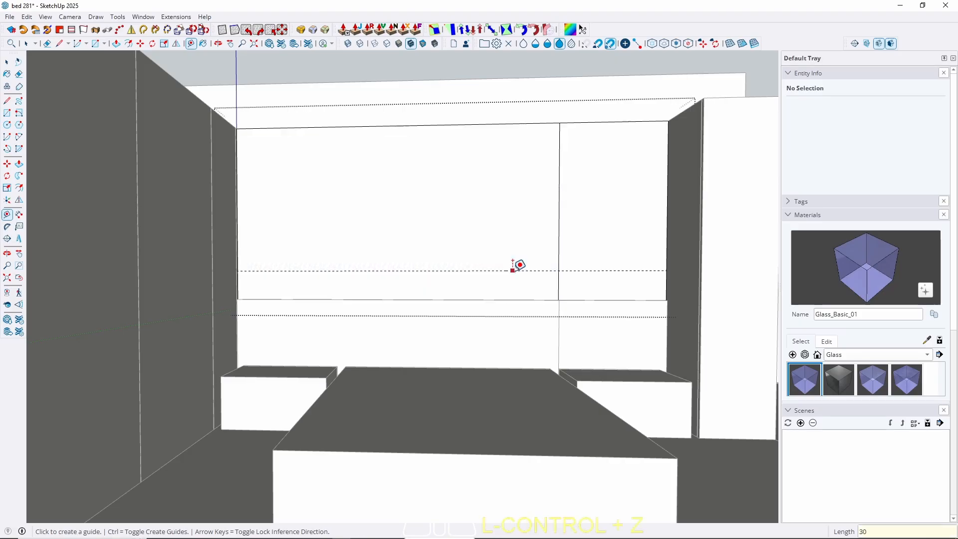
scroll(519, 265, "up", 5)
left_click(487, 317)
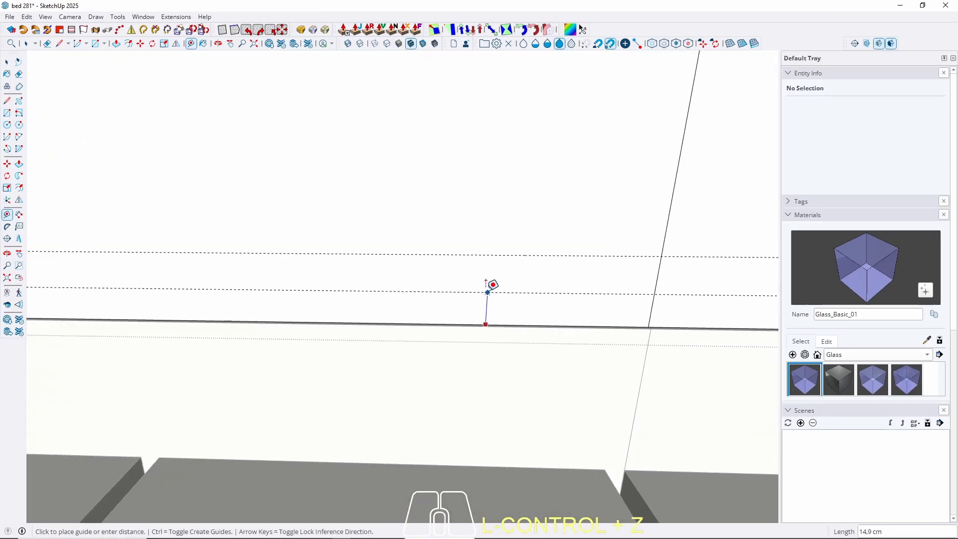
key("space")
key("l")
left_click(494, 255)
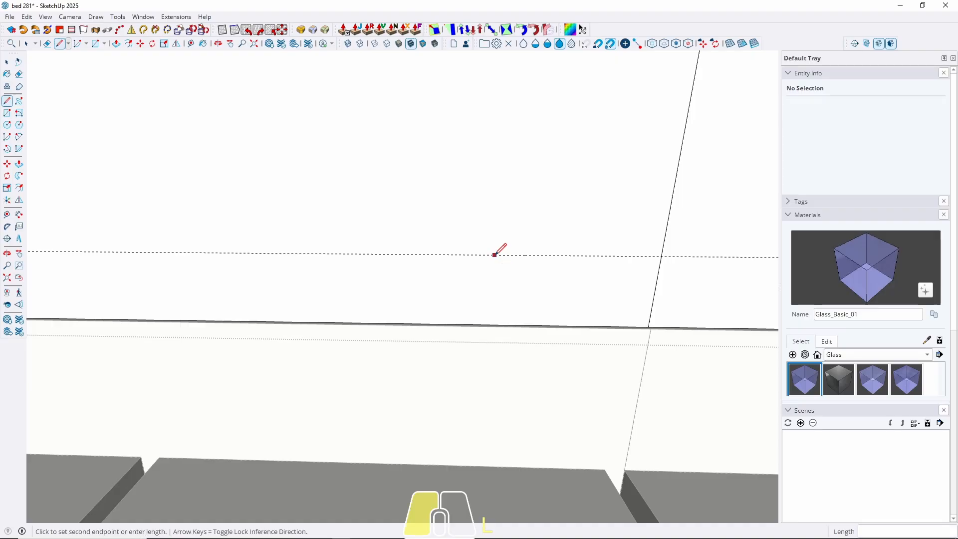
key("Up")
key("space")
Draw a rectangle on the wide upper panel face, from the guide's crossing with the dividing line to the panel's opposite lower corner.
left_click(533, 309)
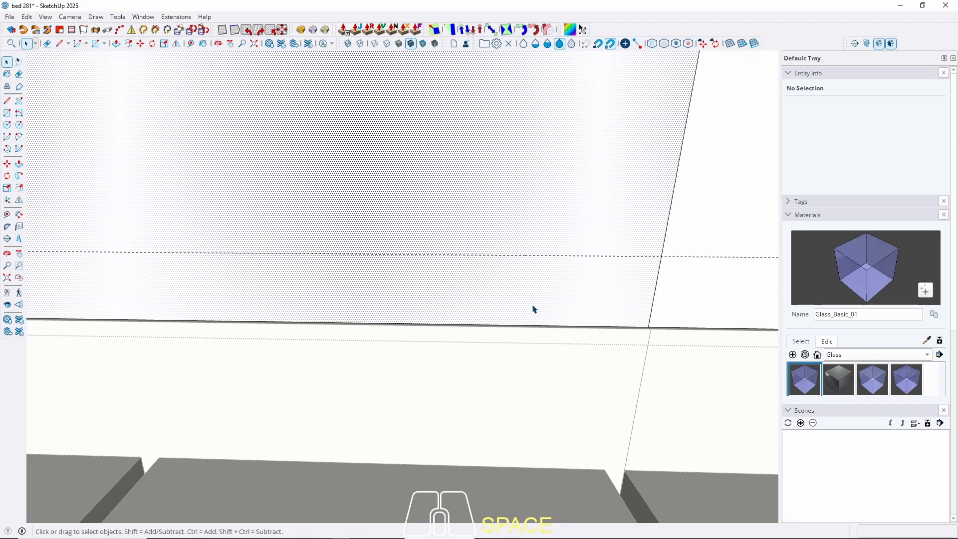
key("r")
left_click(662, 256)
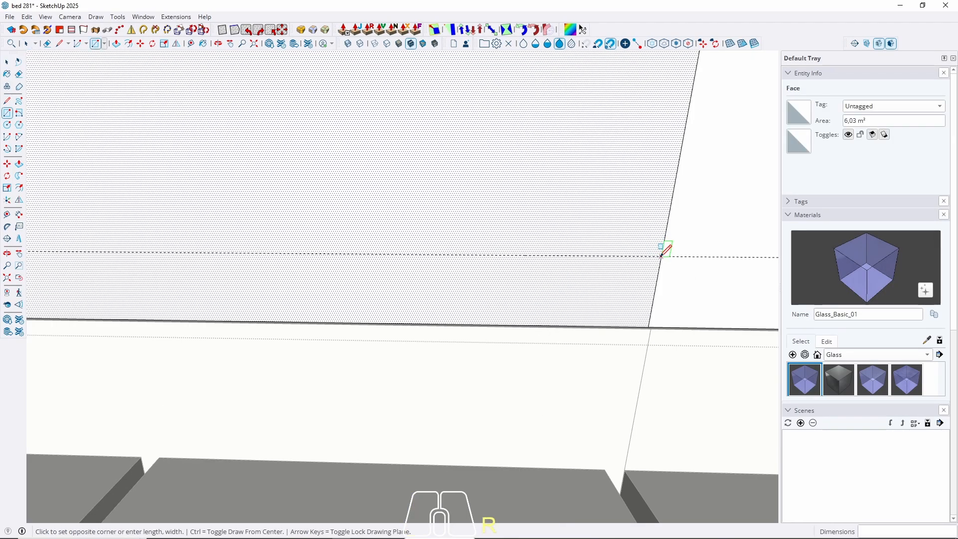
scroll(662, 257, "down", 3)
scroll(170, 281, "up", 7)
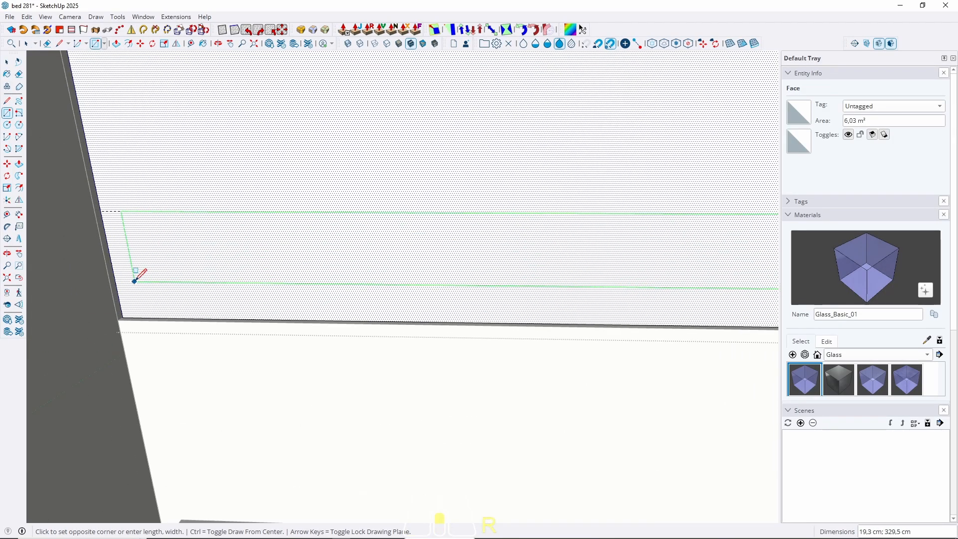
left_click(129, 313)
key("space")
Push the 30 cm strip back into the upper panel to form a niche, and deepen it by another 1 cm.
middle_click_drag(129, 313, 283, 293)
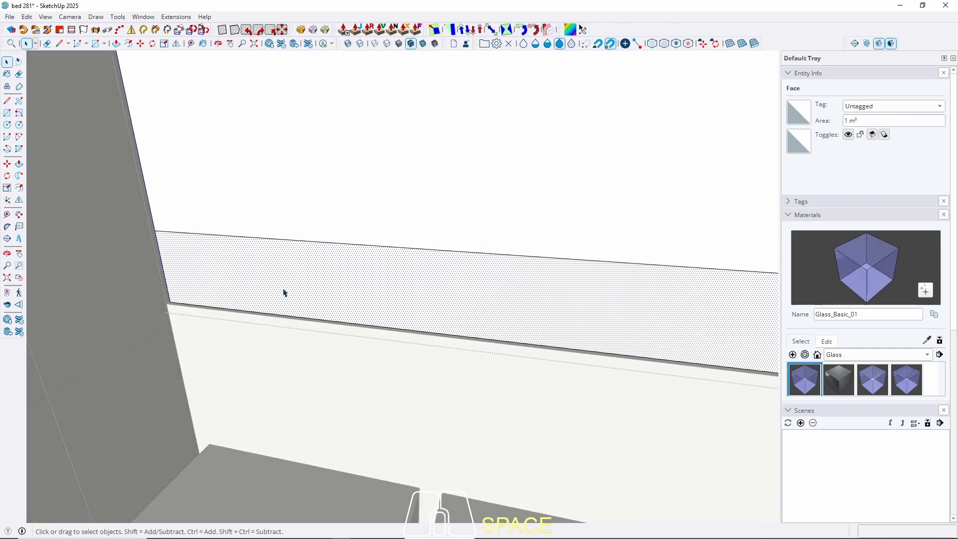
key("p")
left_click(296, 283)
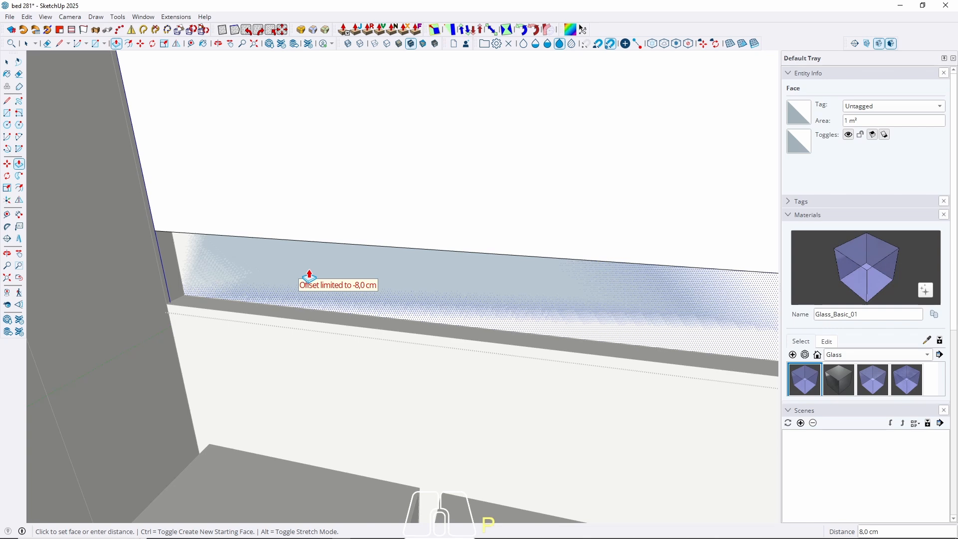
left_click(309, 274)
key("space")
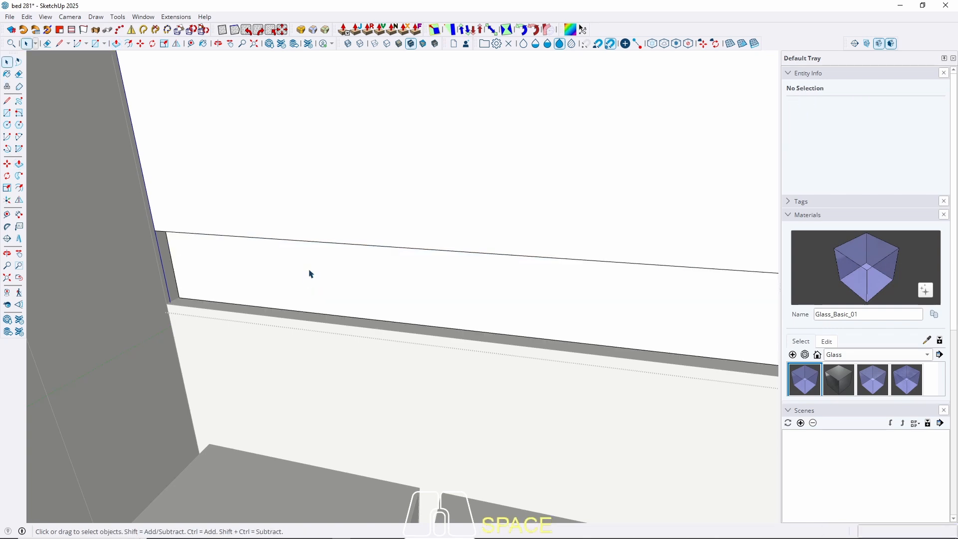
left_click(279, 282)
key("p")
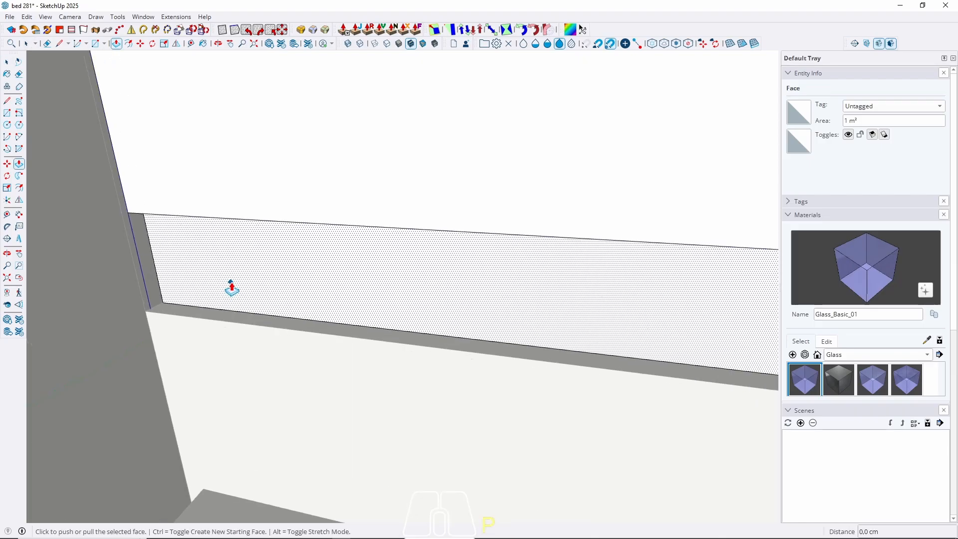
left_click(233, 286)
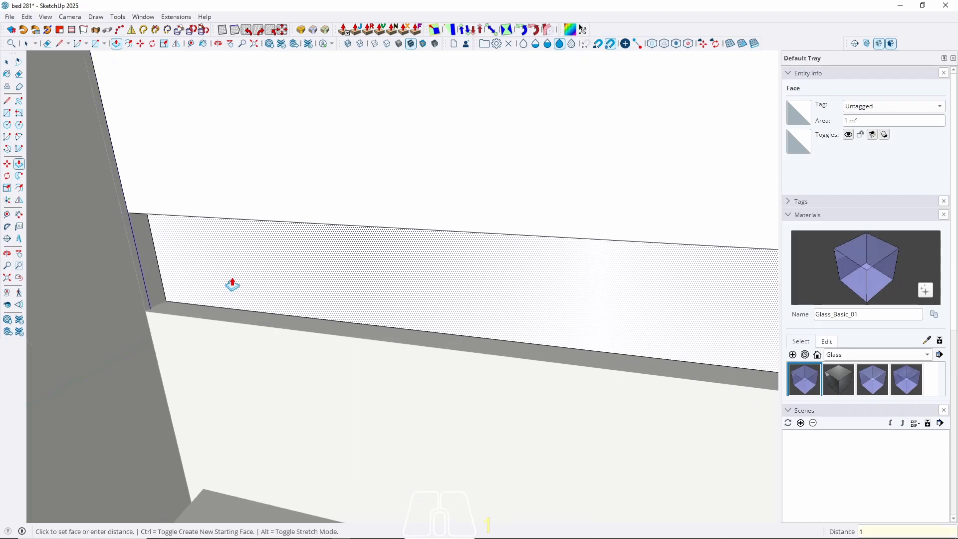
key("space")
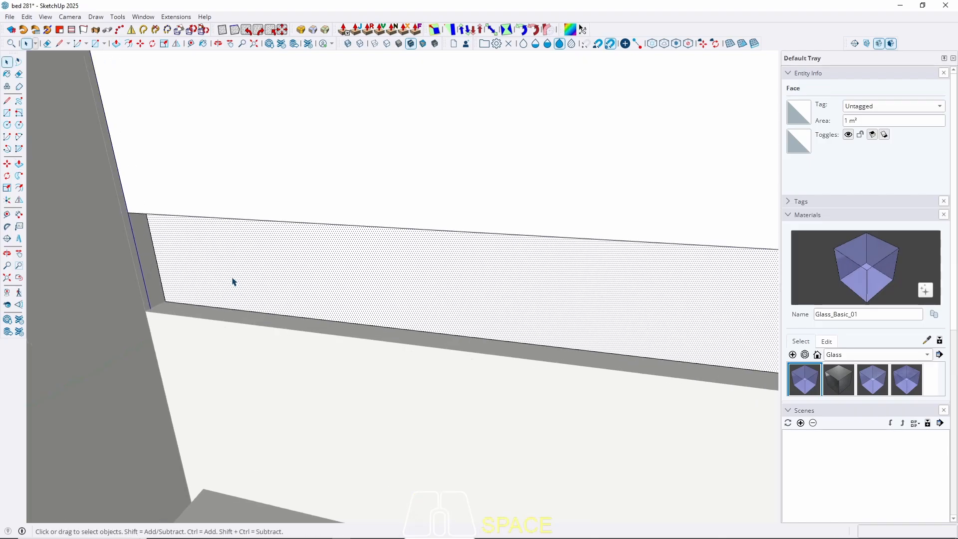
key("Escape")
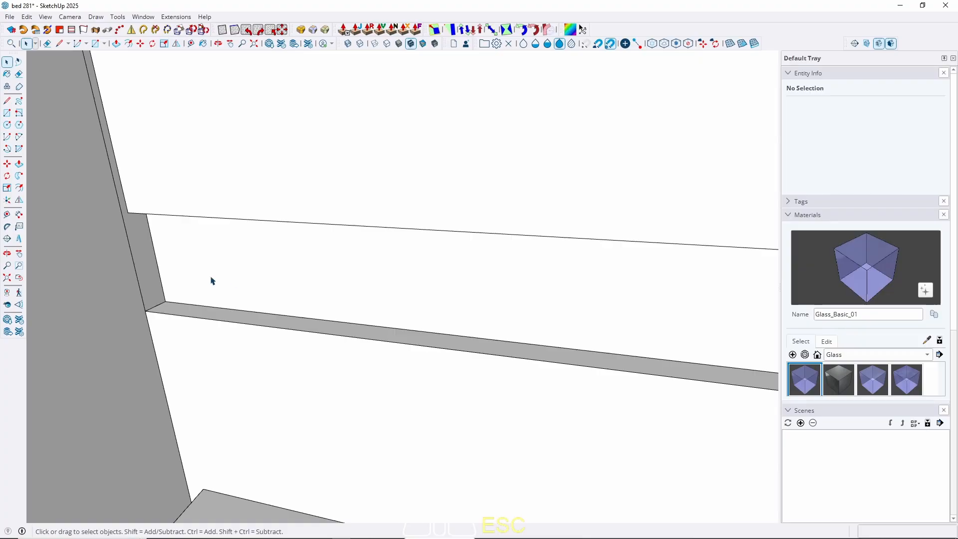
Draw a 2 x 2 cm square on the niche's back face, in the lower corner beside the vertical dividing line.
scroll(212, 281, "down", 10)
middle_click_drag(312, 338, 344, 322)
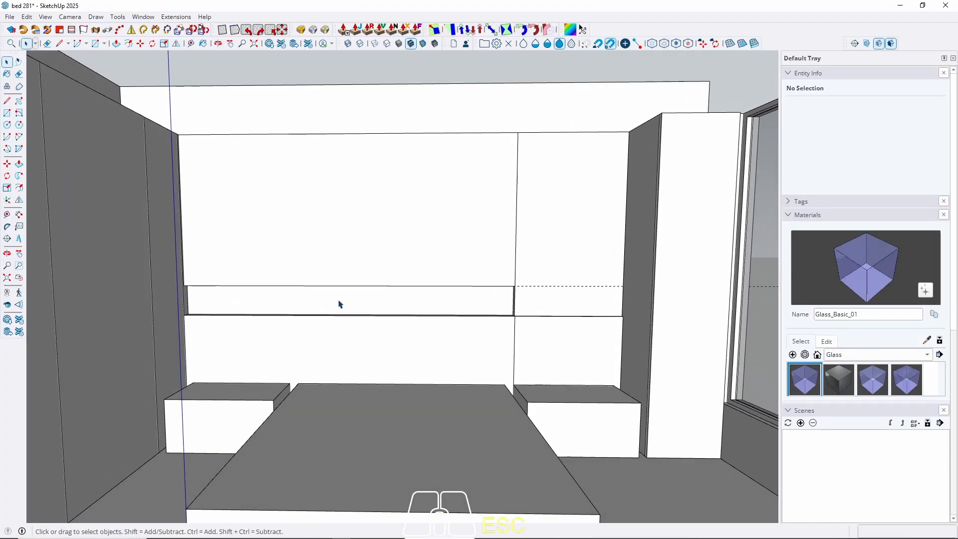
scroll(338, 304, "up", 6)
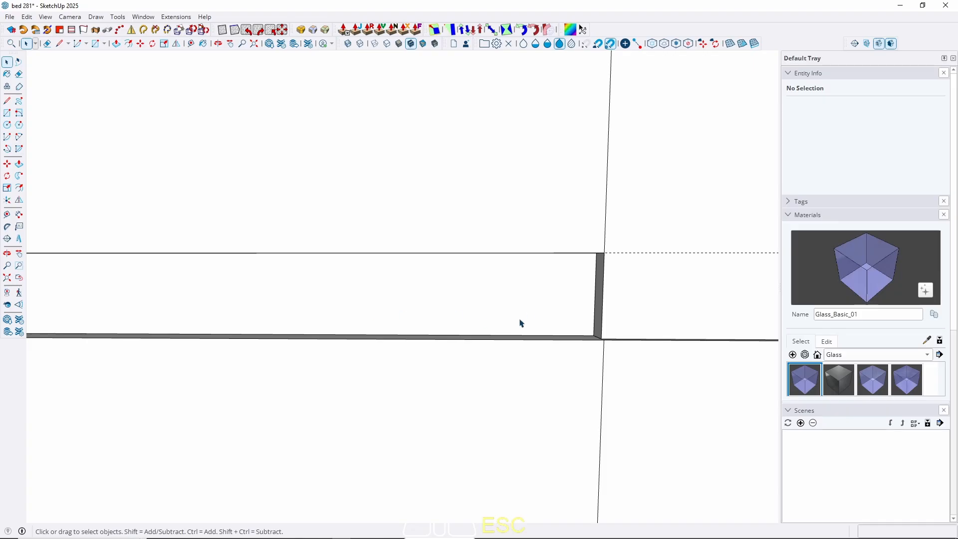
scroll(642, 338, "down", 4)
key("r")
left_click(603, 353)
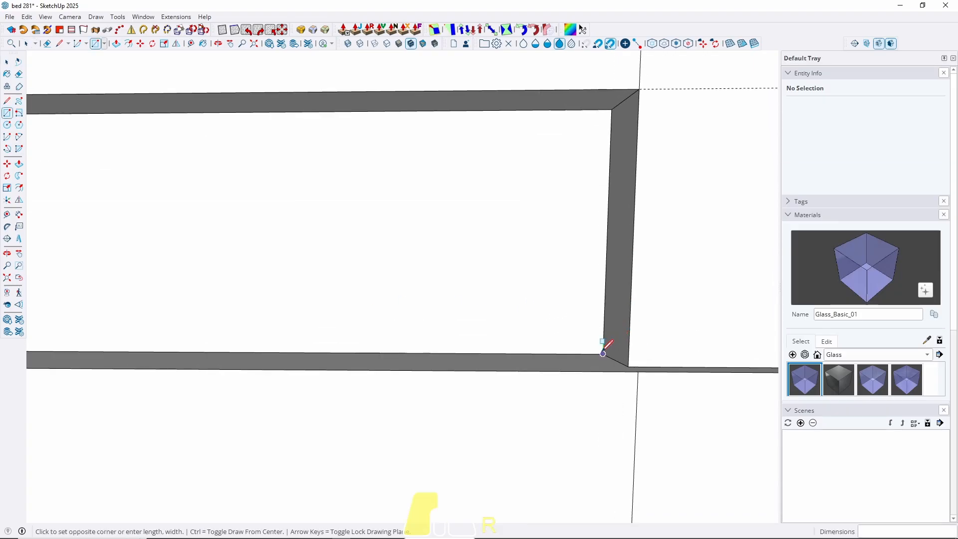
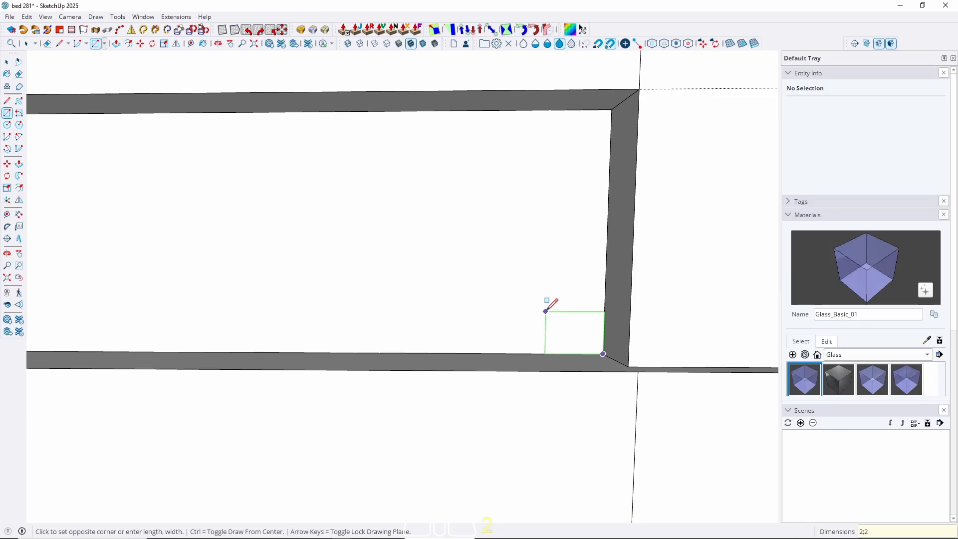
key("Return")
key("space")
Extrude the small square in the niche's lower corner outward by 1 cm.
middle_click_drag(570, 345, 600, 358)
key("p")
scroll(603, 358, "up", 2)
left_click(585, 346)
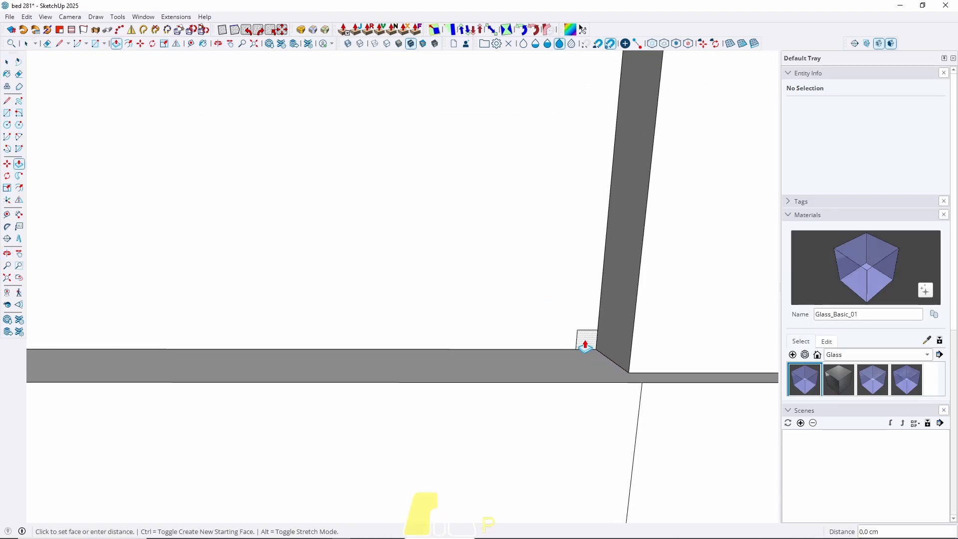
type("1")
key("Return")
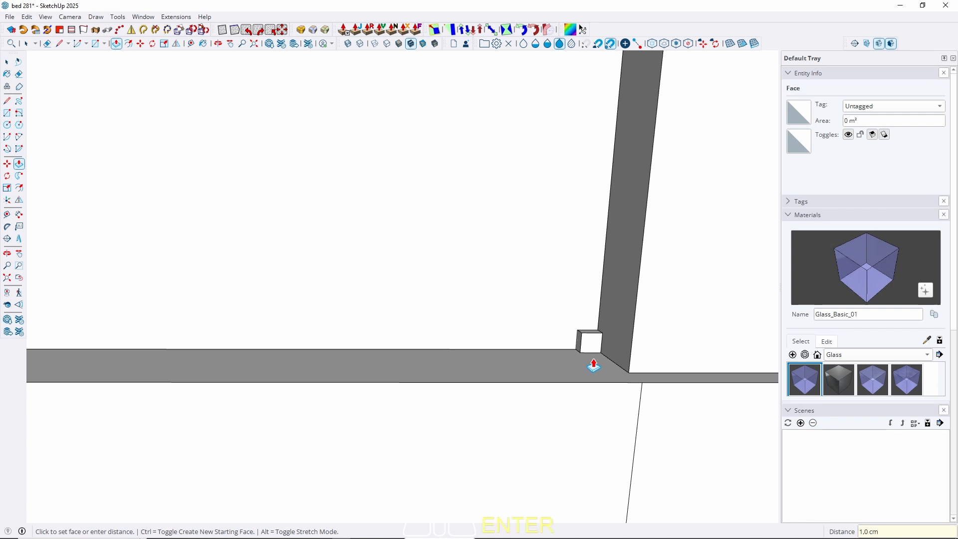
Select all geometry of the small block and turn it into a component.
key("space")
triple_click(590, 342)
right_click(590, 345)
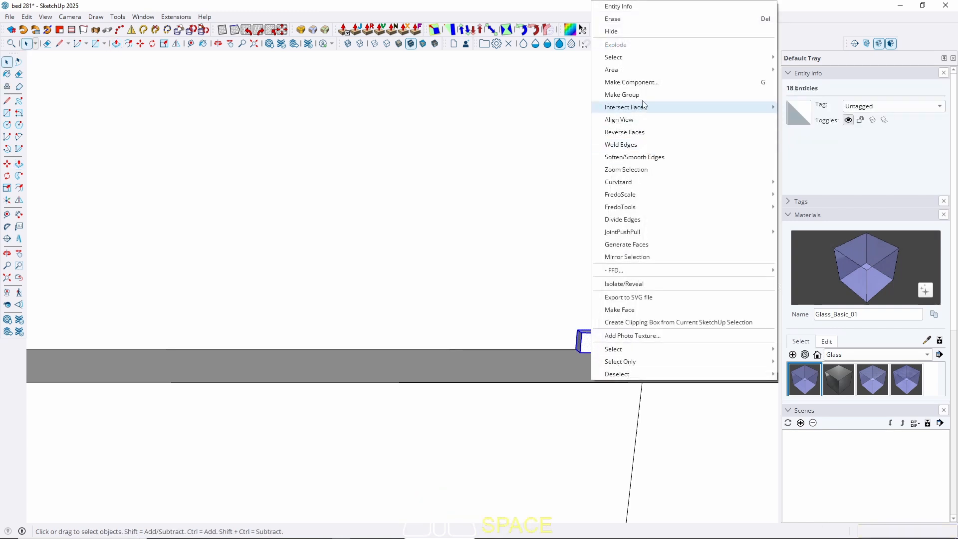
left_click(623, 81)
left_click(484, 398)
Inside the block component, extend its upper face to the niche's top edge to form a full-height vertical slat.
scroll(591, 323, "up", 3)
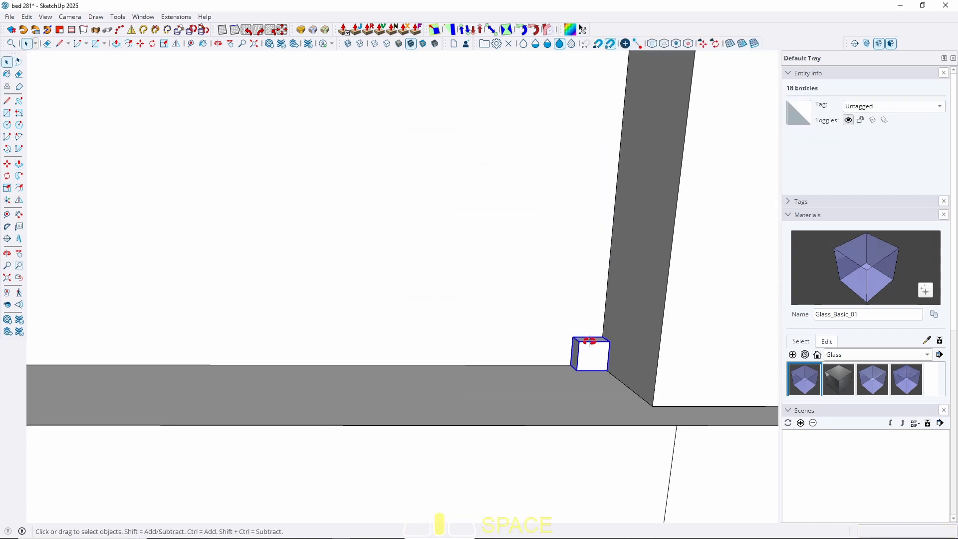
double_click(589, 342)
key("p")
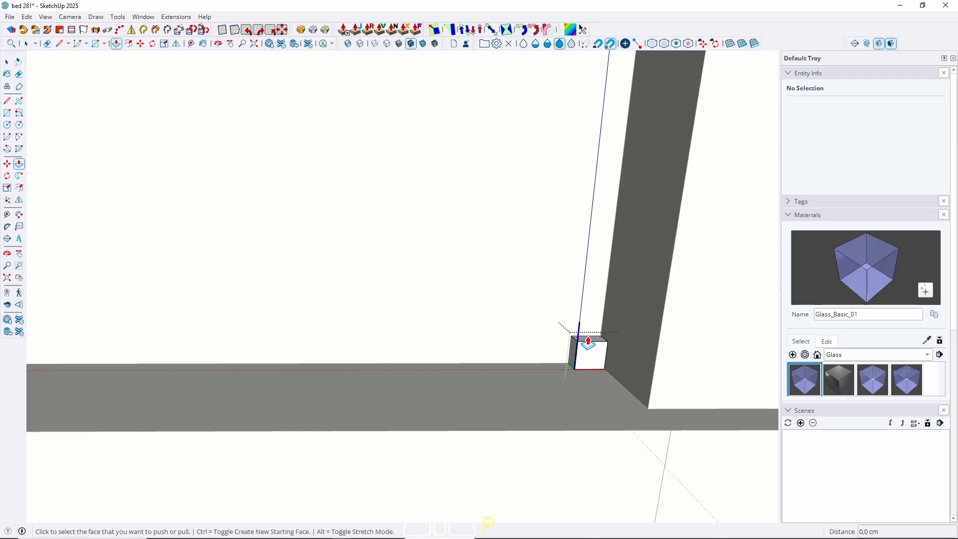
left_click(587, 340)
scroll(587, 339, "down", 3)
middle_click_drag(608, 182, 604, 127)
left_click(558, 129)
key("space")
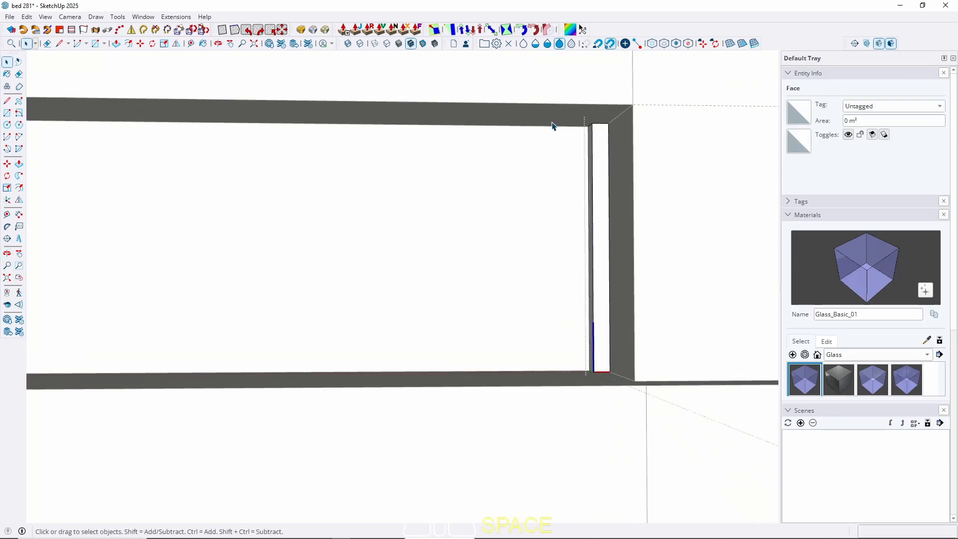
Leave component editing and copy the slat 2 cm along the niche's back, directly beside the original.
left_click(571, 157)
left_click(602, 210)
right_click(605, 309)
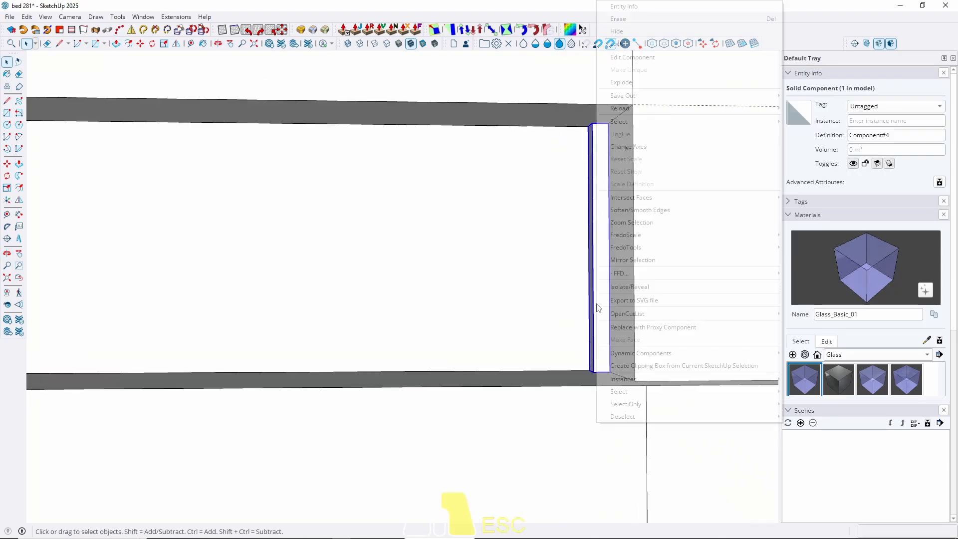
left_click(567, 306)
left_click(600, 327)
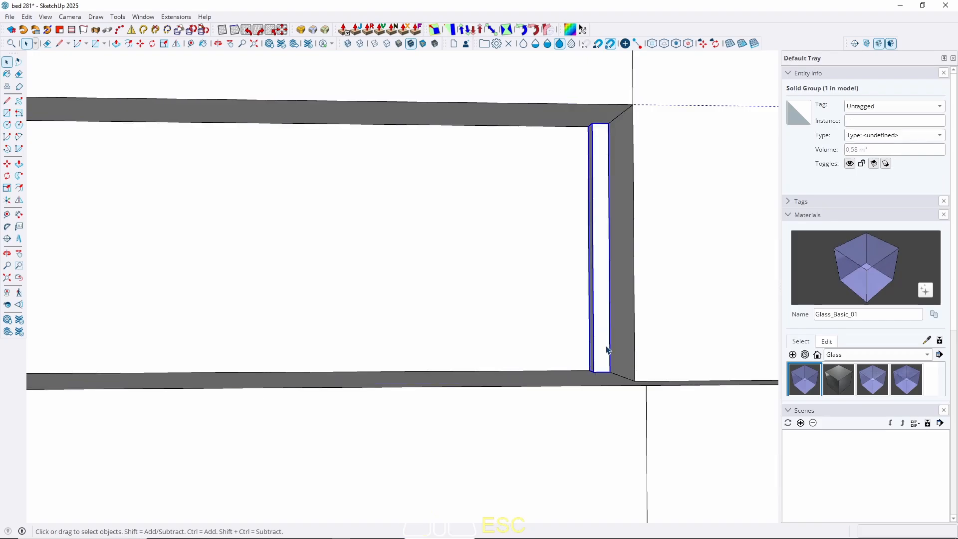
scroll(607, 355, "up", 2)
middle_click_drag(608, 356, 602, 391)
key("m")
left_click(601, 375)
key("ctrl")
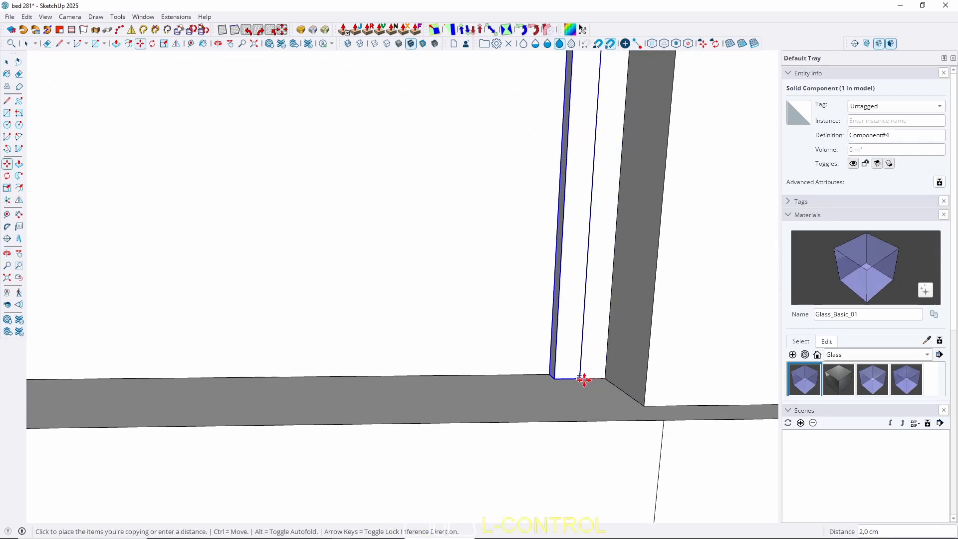
left_click(579, 378)
key("space")
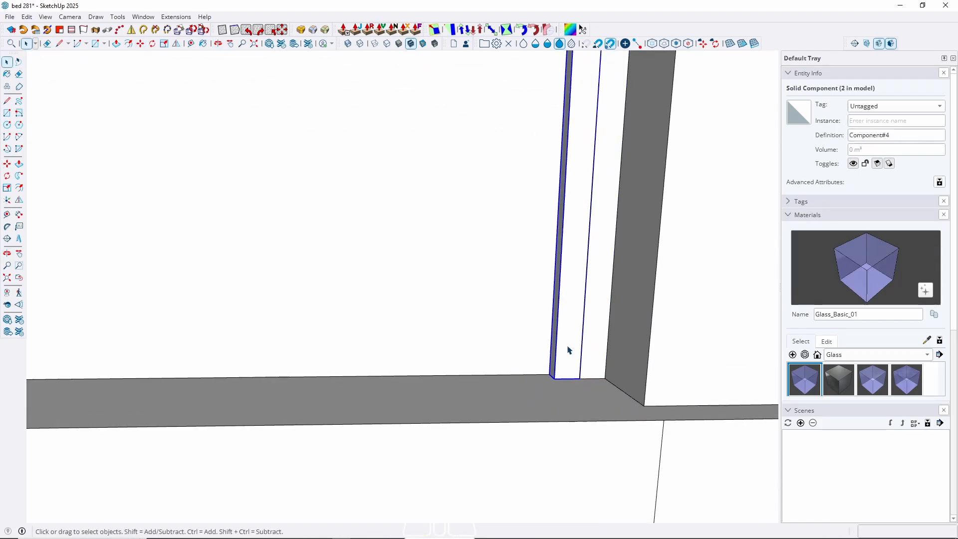
Group the two adjacent slats and open the new group for editing.
left_click(590, 329, "shift")
right_click(593, 321)
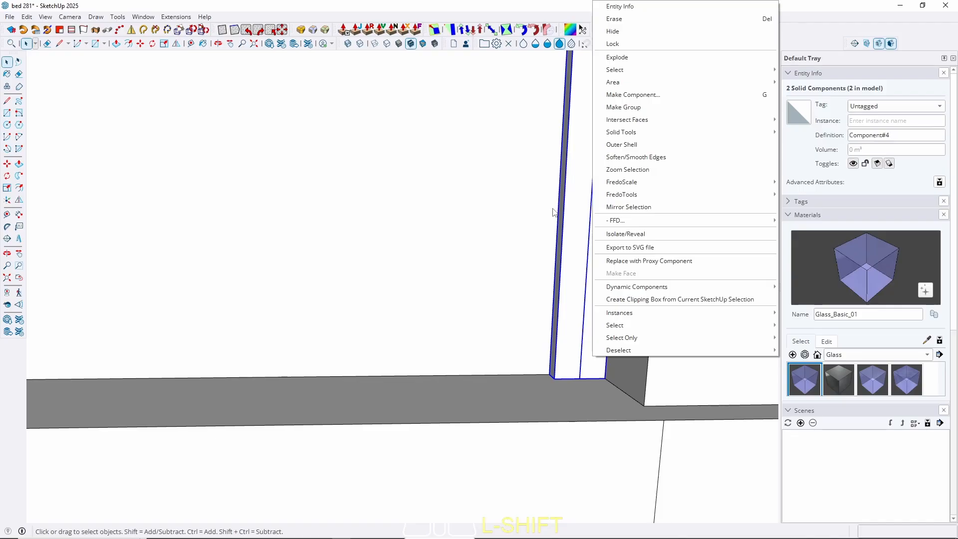
left_click(615, 107)
scroll(592, 377, "down", 3)
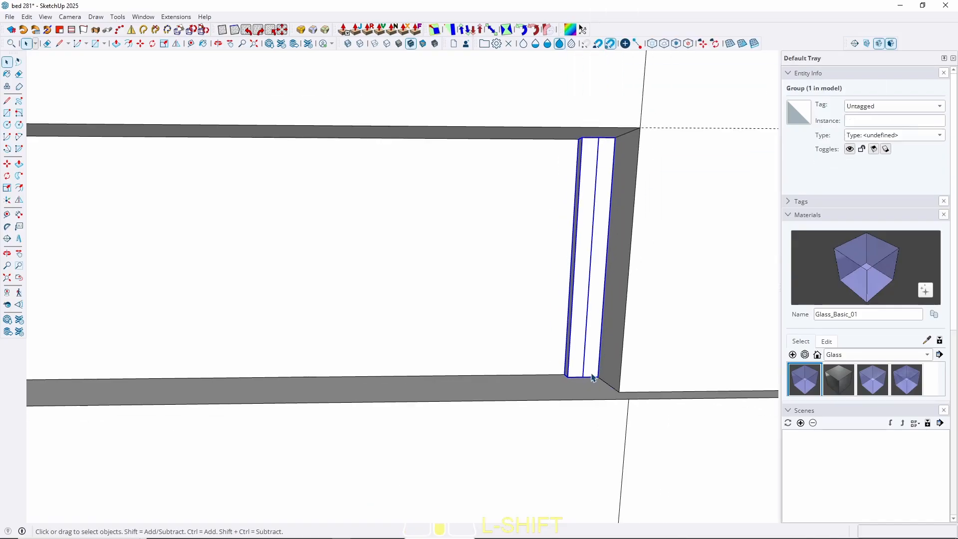
scroll(592, 375, "down", 2)
double_click(585, 363)
Measure the niche's length along its lower front edge with a temporary Line tool segment constrained to the red axis.
scroll(585, 364, "down", 4)
middle_click_drag(585, 364, 615, 365)
scroll(616, 364, "down", 3)
scroll(210, 358, "up", 3)
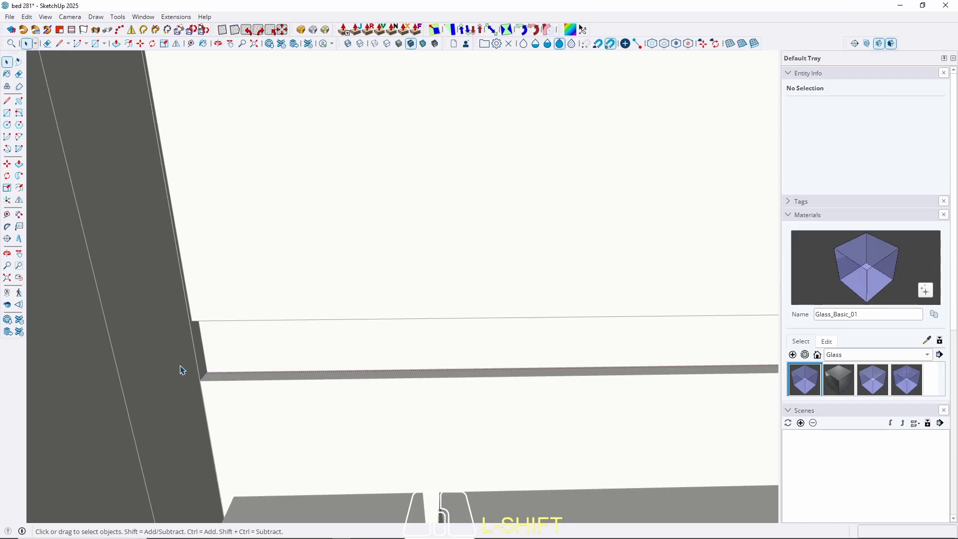
scroll(214, 364, "down", 3)
scroll(215, 364, "up", 3)
key("l")
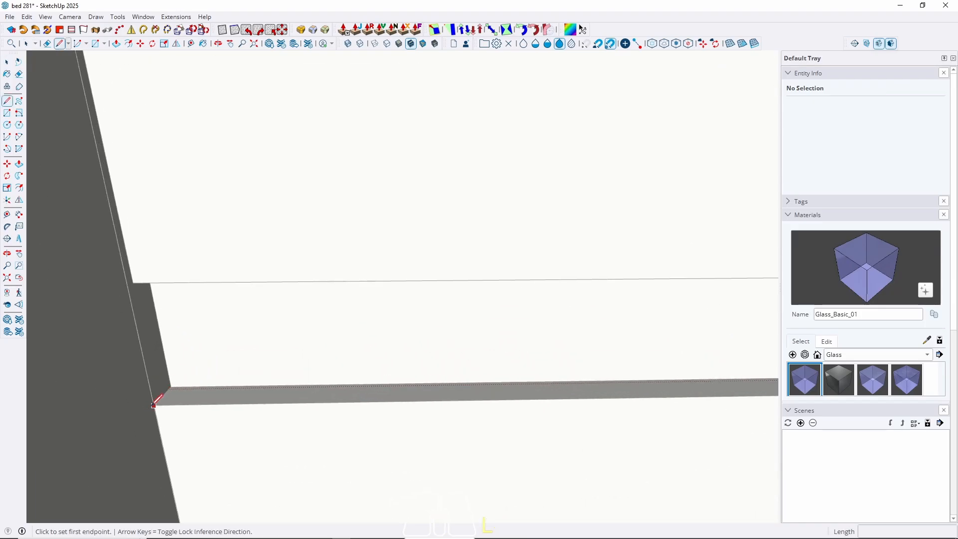
left_click(153, 406)
scroll(85, 354, "down", 3)
key("Right")
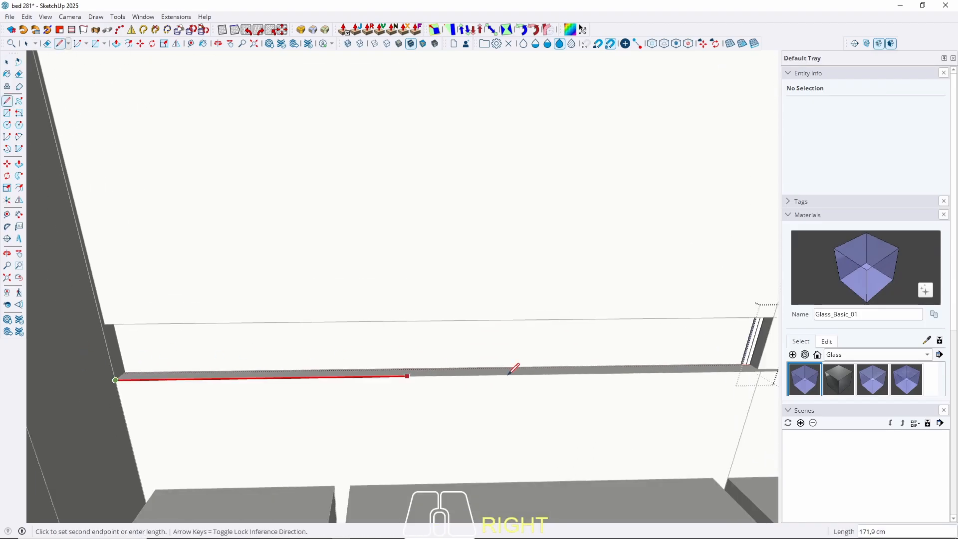
scroll(759, 368, "up", 3)
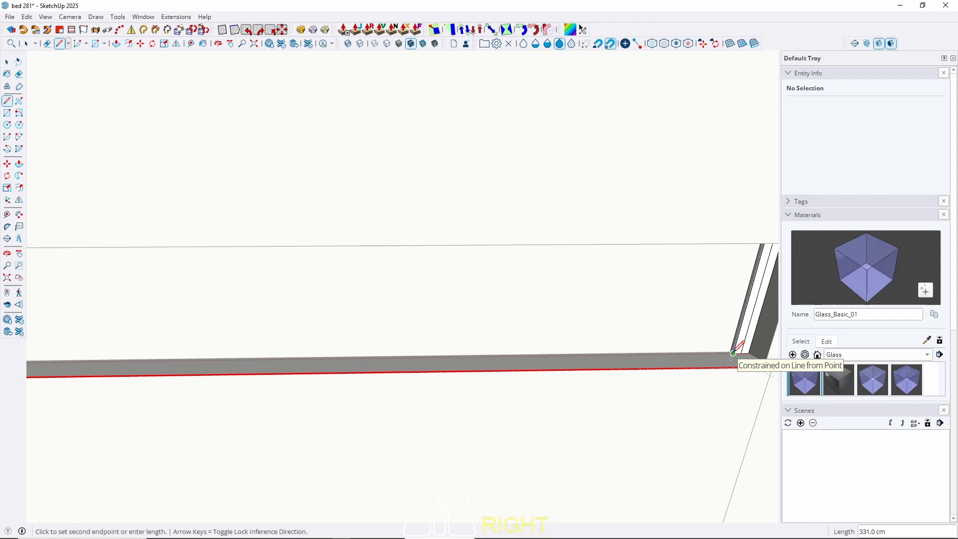
key("space")
Copy the outer slat directly beside itself along the niche and repeat the copy x150.
scroll(424, 333, "down", 3)
scroll(658, 338, "up", 4)
left_click(578, 350)
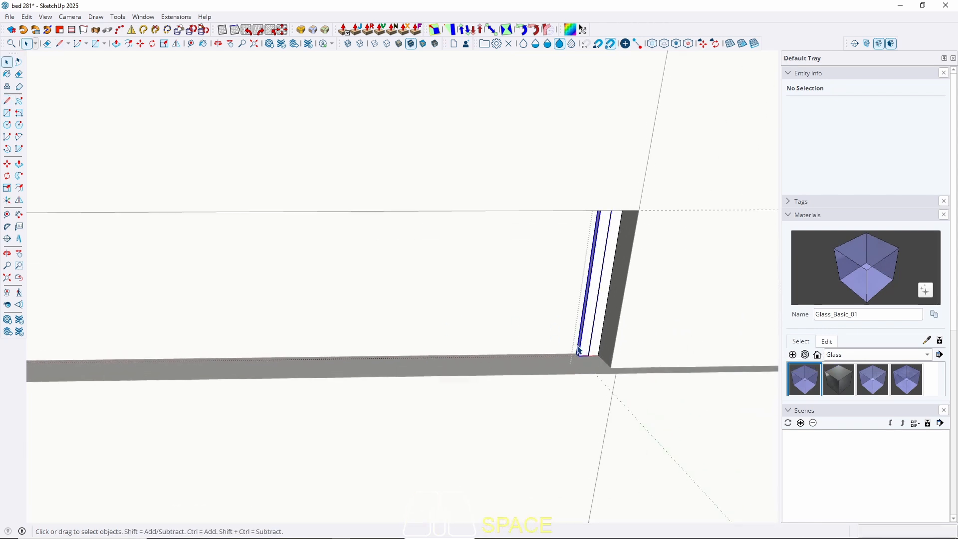
scroll(579, 351, "up", 5)
key("m")
key("ctrl")
left_click(599, 370)
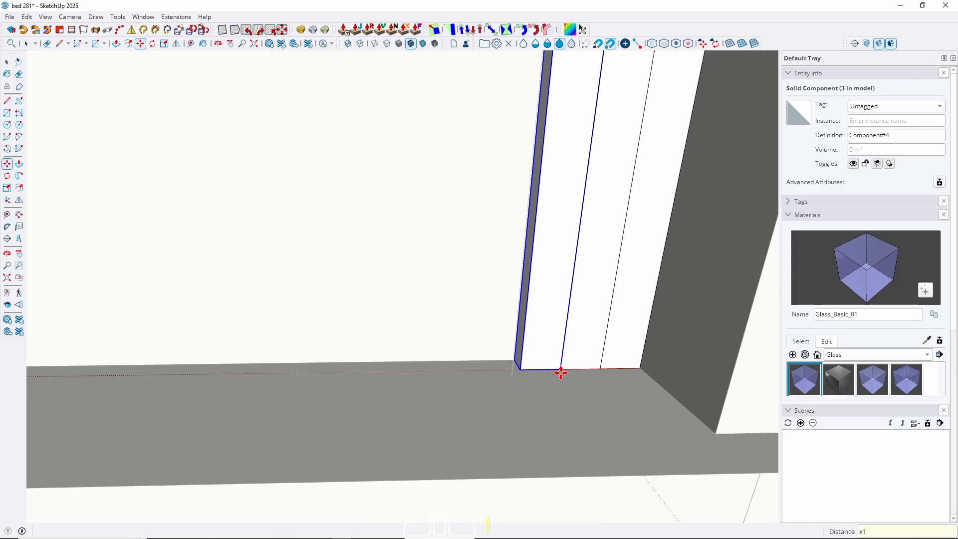
type("x150")
key("Return")
key("alt+space")
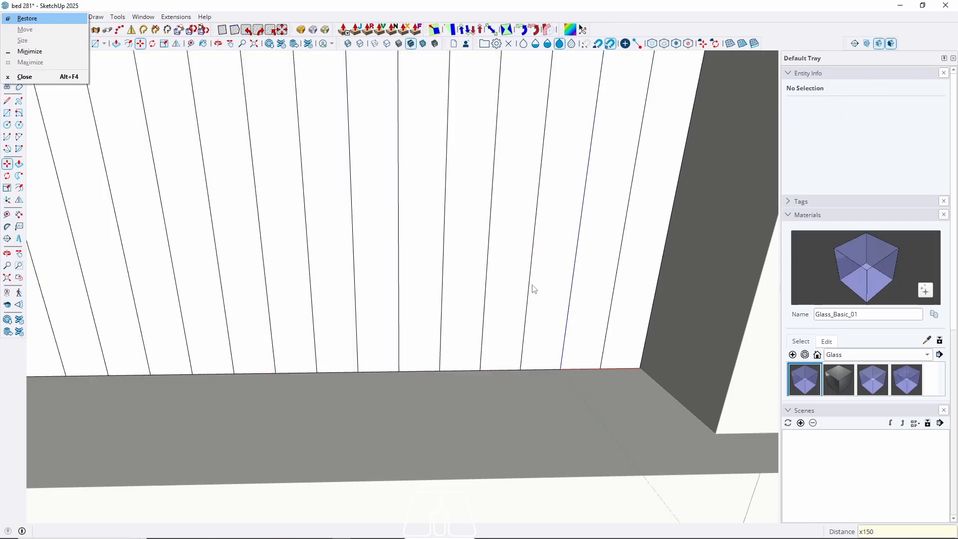
left_click(517, 273)
key("space")
scroll(582, 300, "down", 2)
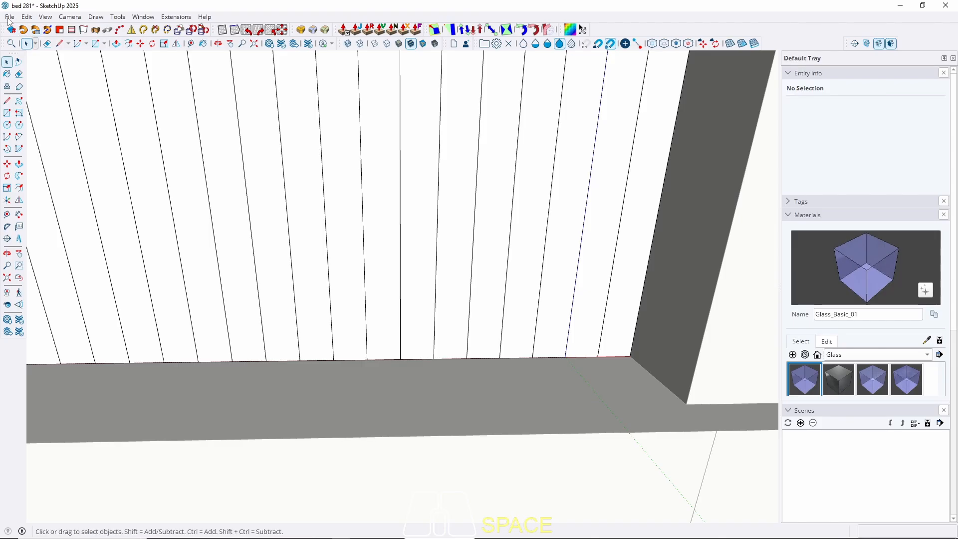
Save the model without purging the unused items.
left_click(10, 16)
left_click(48, 80)
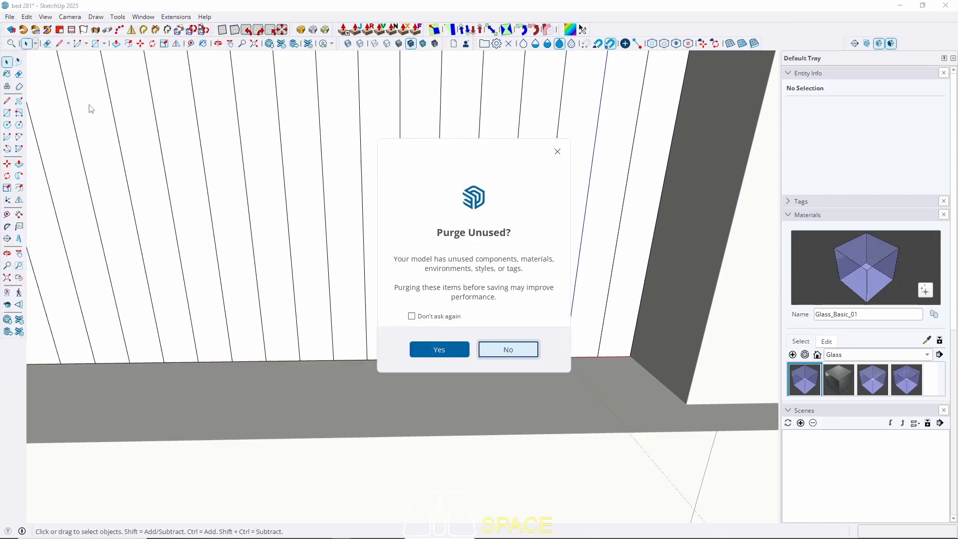
left_click(508, 350)
Copy the last slat of the row 2 cm farther along the niche and repeat the copy x8.
scroll(376, 287, "down", 3)
middle_click_drag(376, 286, 349, 284)
scroll(215, 274, "up", 8)
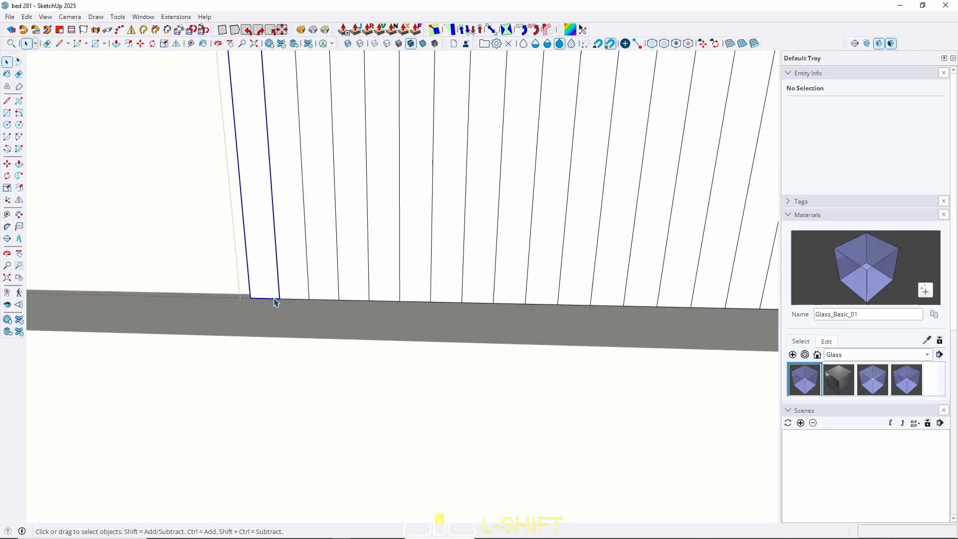
left_click(275, 302)
key("m")
scroll(274, 298, "up", 5)
left_click(291, 300)
key("ctrl")
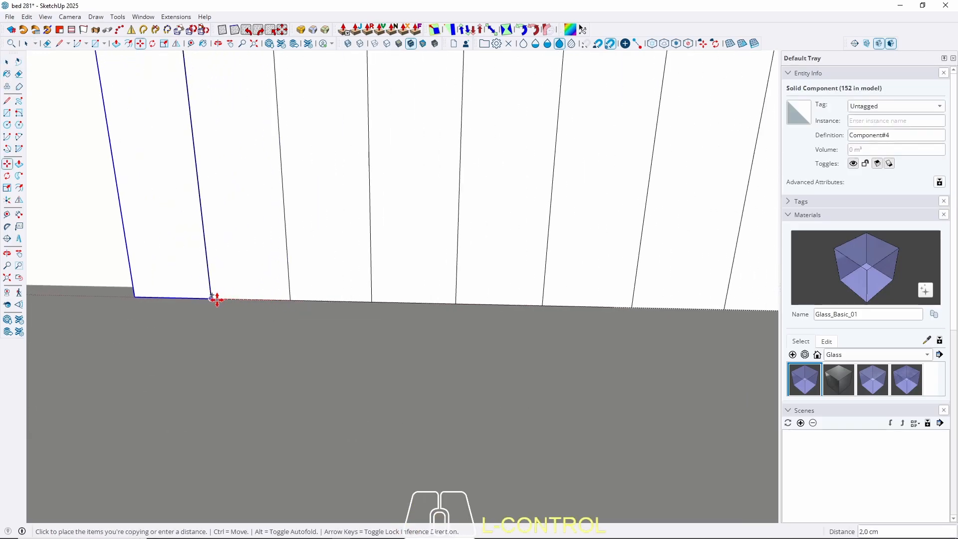
left_click(215, 300)
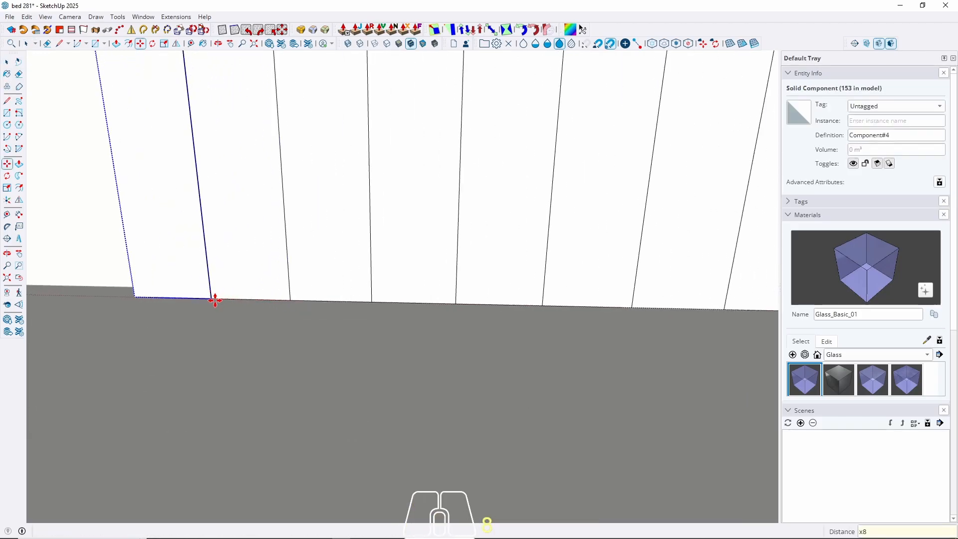
type("x8")
key("Return")
key("space")
Extend the row again by copying its new end slat 2 cm onward and repeating the copy x6.
scroll(272, 295, "down", 10)
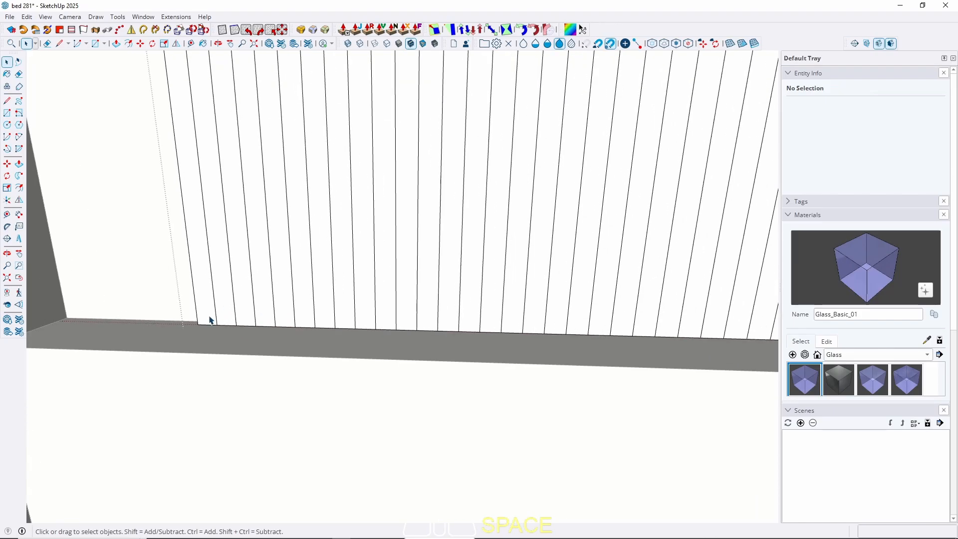
scroll(210, 320, "up", 5)
left_click(209, 322)
key("m")
left_click(223, 336)
key("ctrl")
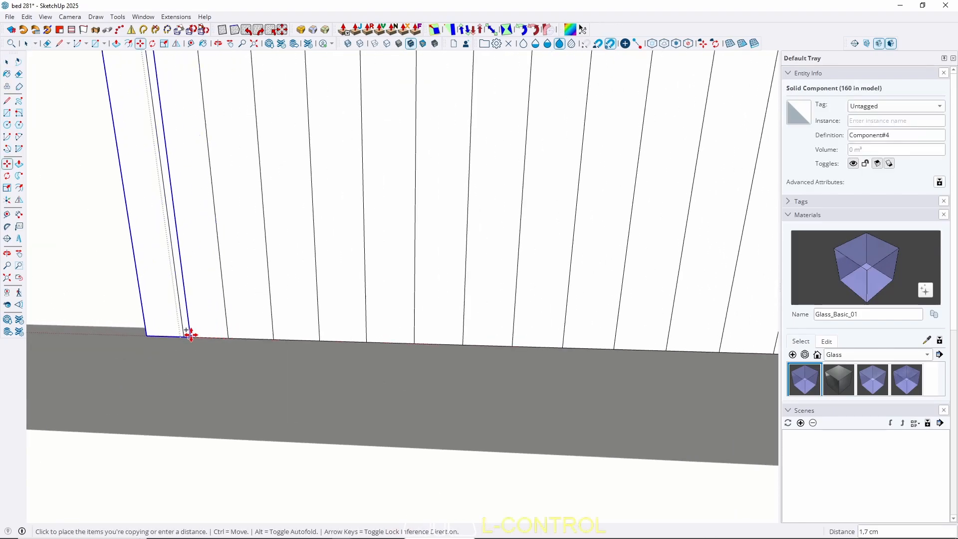
left_click(187, 335)
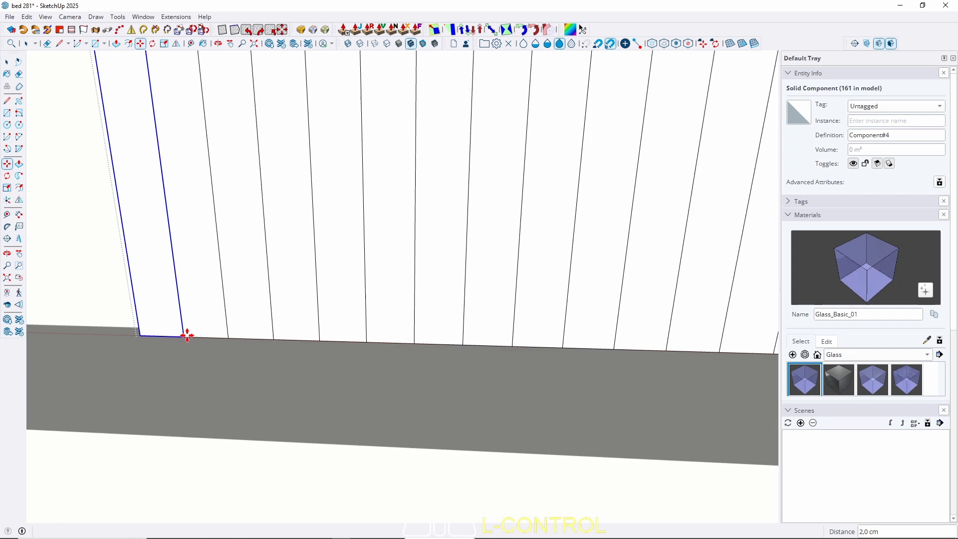
type("x4")
key("Return")
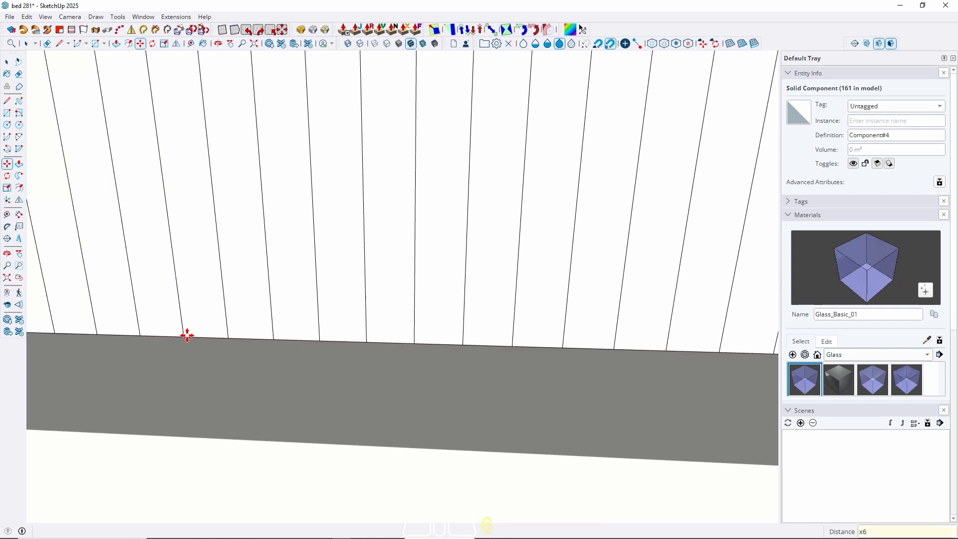
key("space")
Fill the remaining gap at the niche's far end with edge-to-edge copies of the last slat.
scroll(336, 359, "down", 8)
scroll(207, 348, "up", 4)
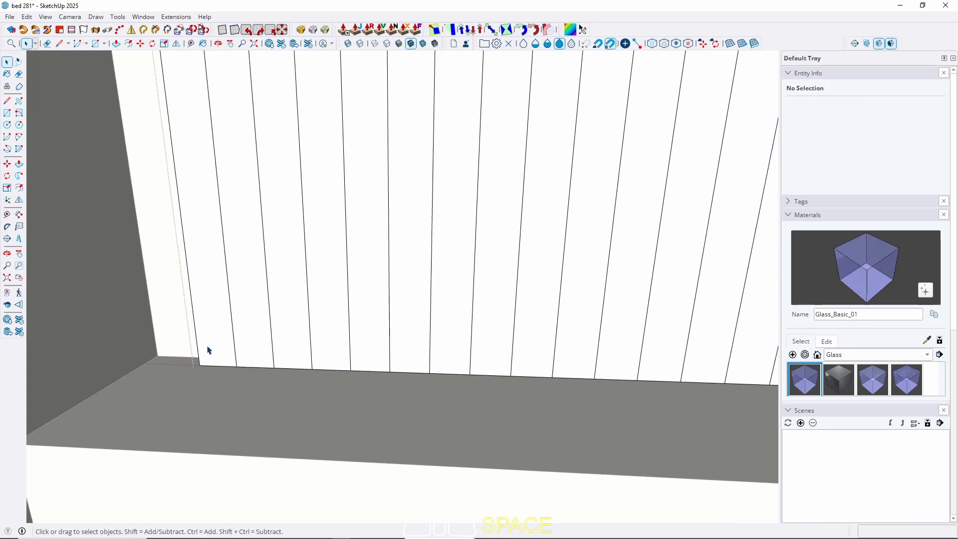
left_click(212, 352)
scroll(224, 356, "up", 4)
key("m")
key("ctrl")
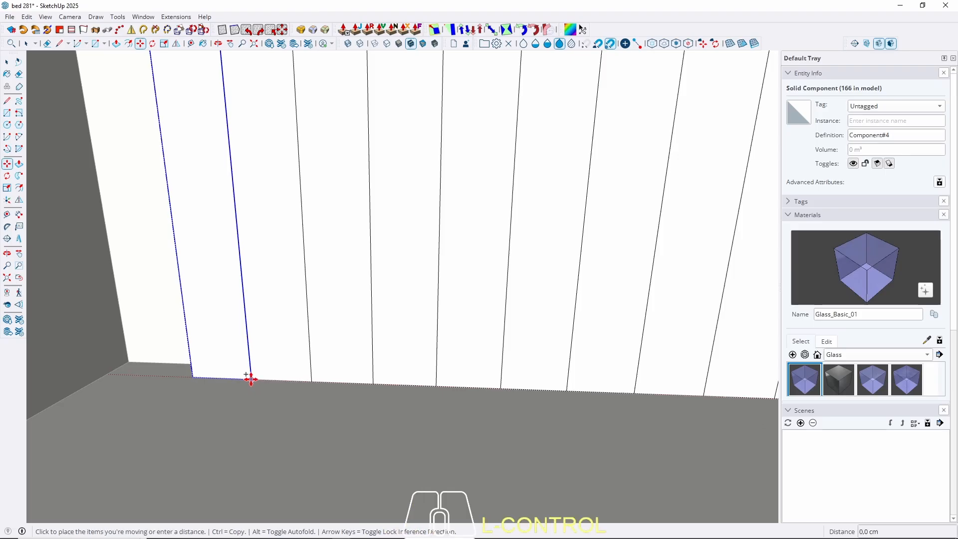
left_click(251, 385)
left_click(194, 377)
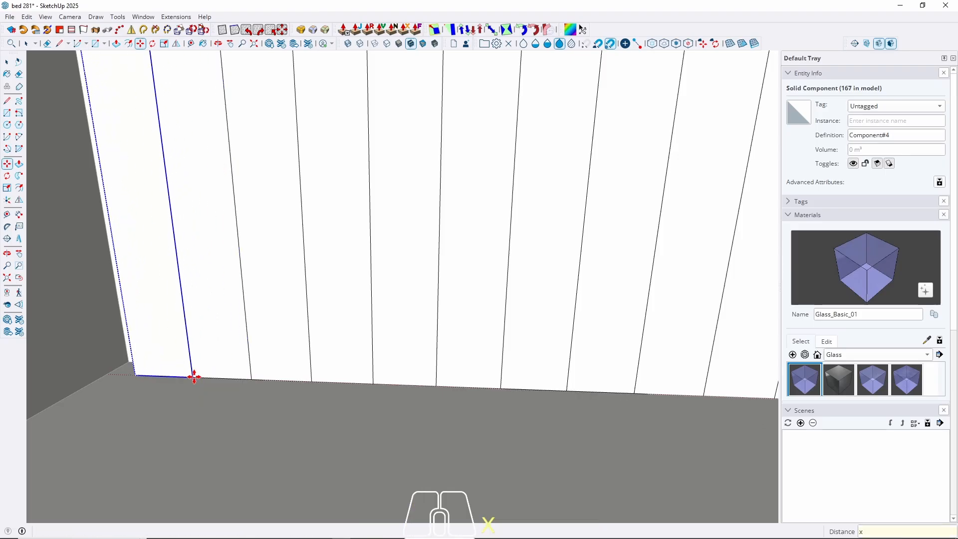
key("Return")
key("alt+space")
left_click(161, 301)
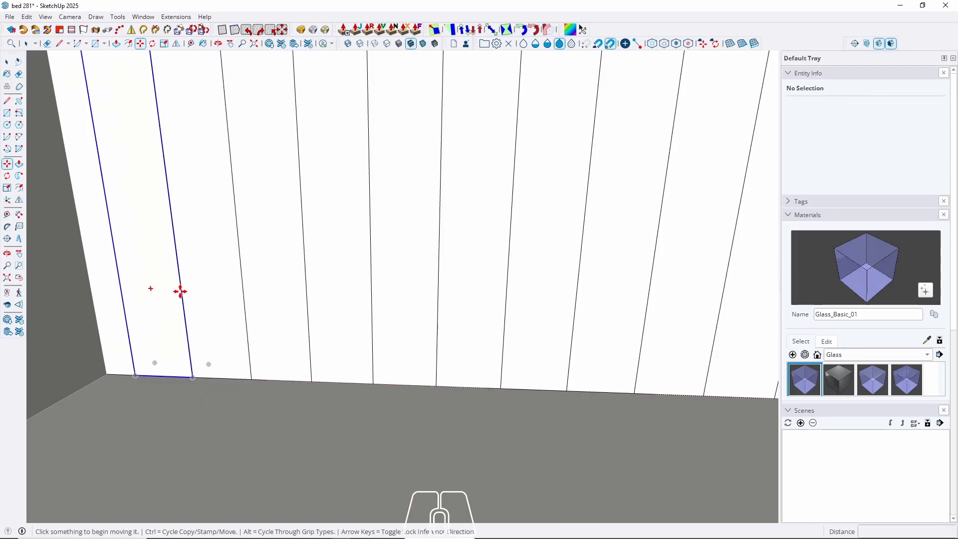
left_click(181, 292)
scroll(149, 307, "down", 2)
key("space")
Open the end slat for editing and copy one of its long vertical edges 0,3 cm inward across the face.
scroll(152, 309, "down", 10)
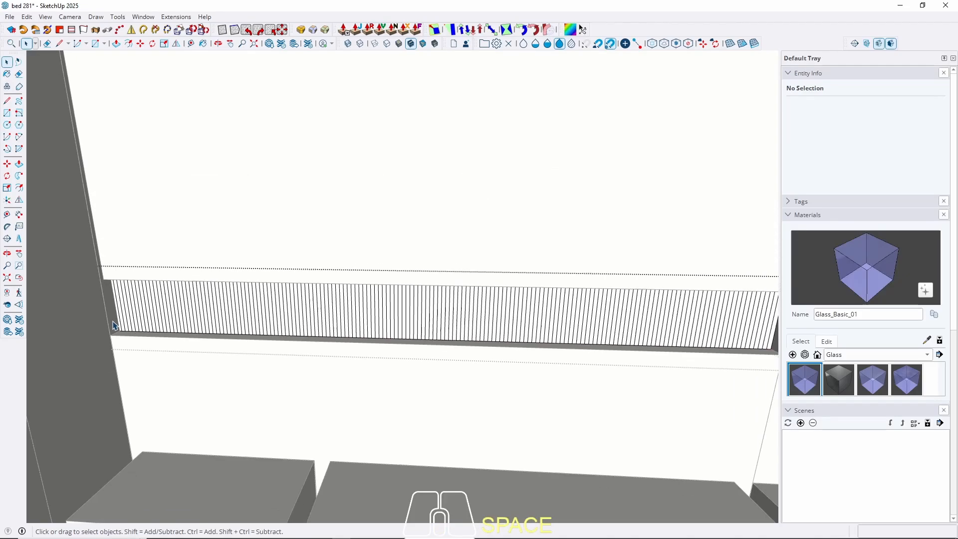
scroll(574, 344, "up", 10)
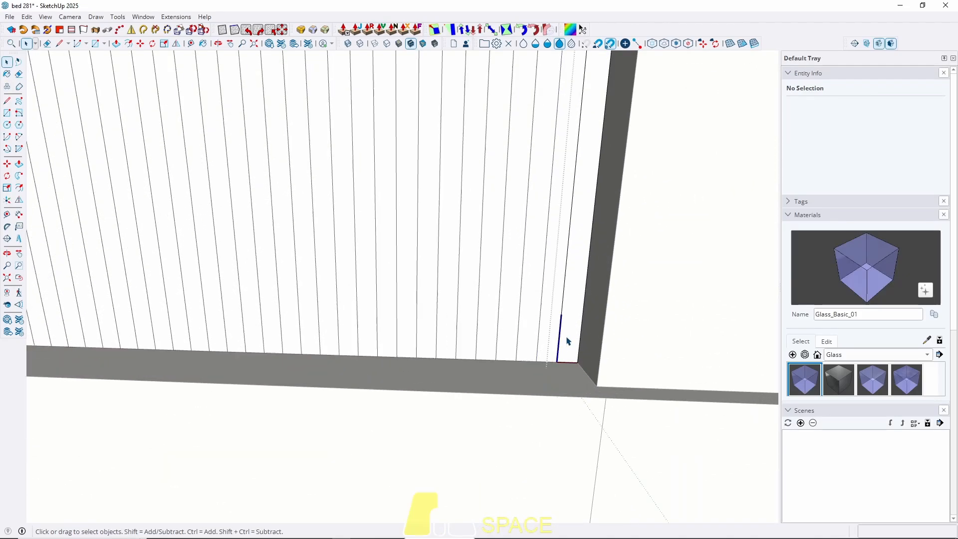
scroll(554, 369, "up", 3)
left_click(543, 387)
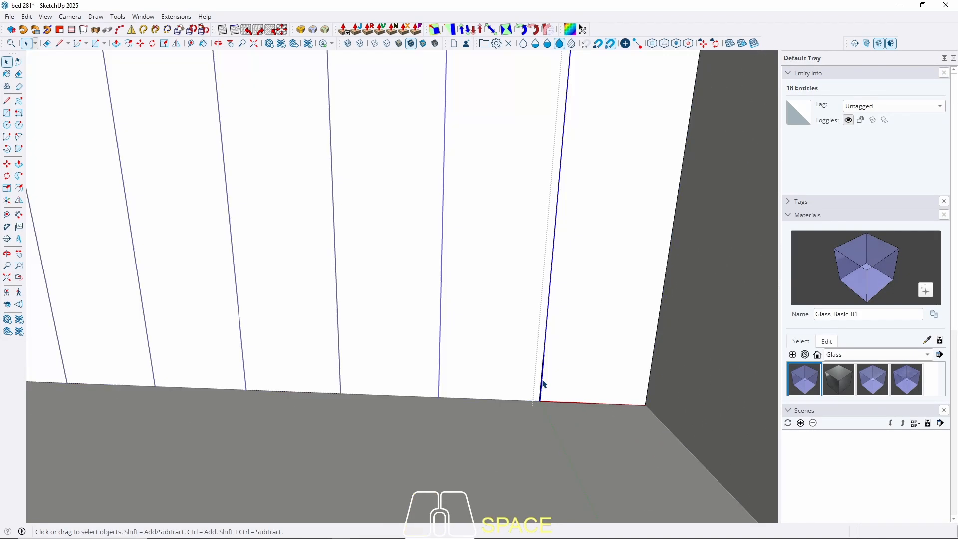
scroll(548, 401, "up", 3)
key("m")
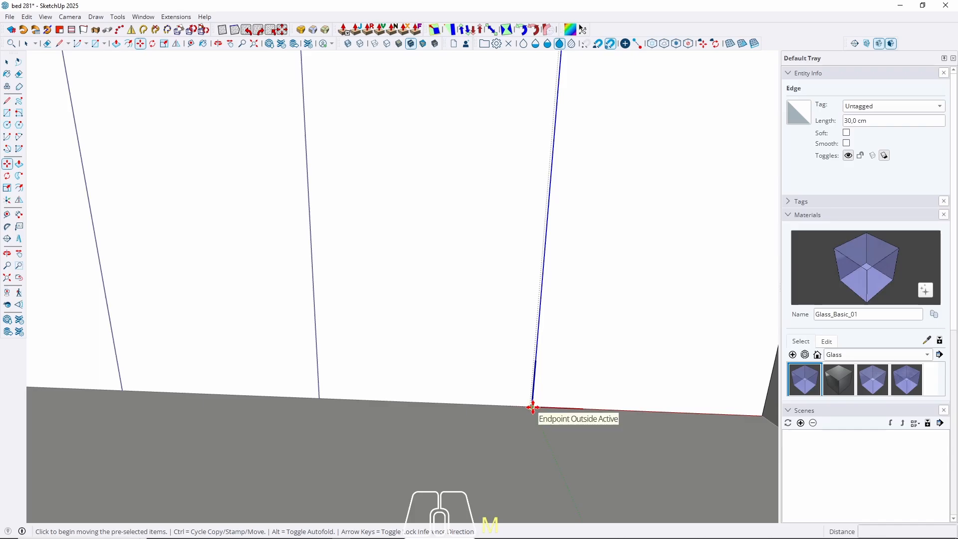
left_click(553, 408)
key("ctrl")
type("0,")
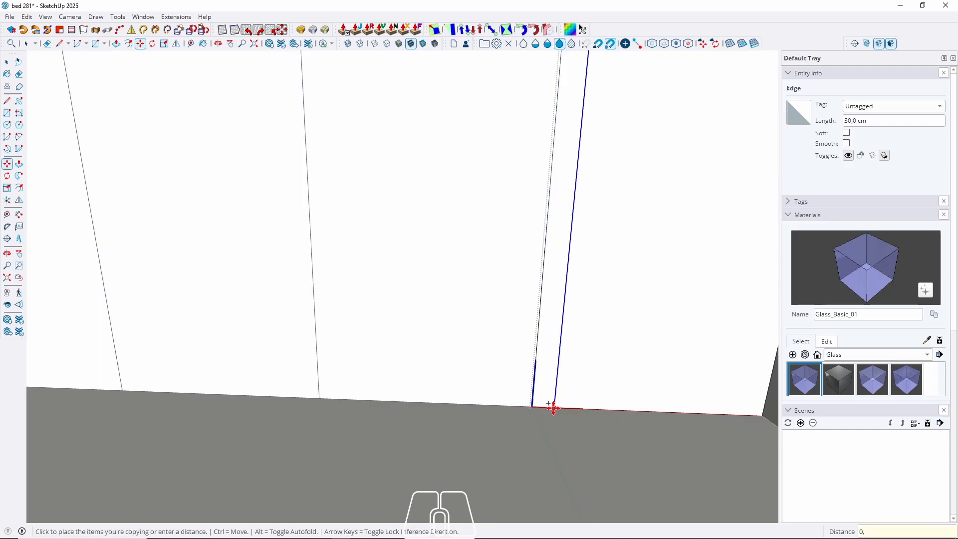
type("3")
key("Return")
key("space")
scroll(417, 409, "down", 3)
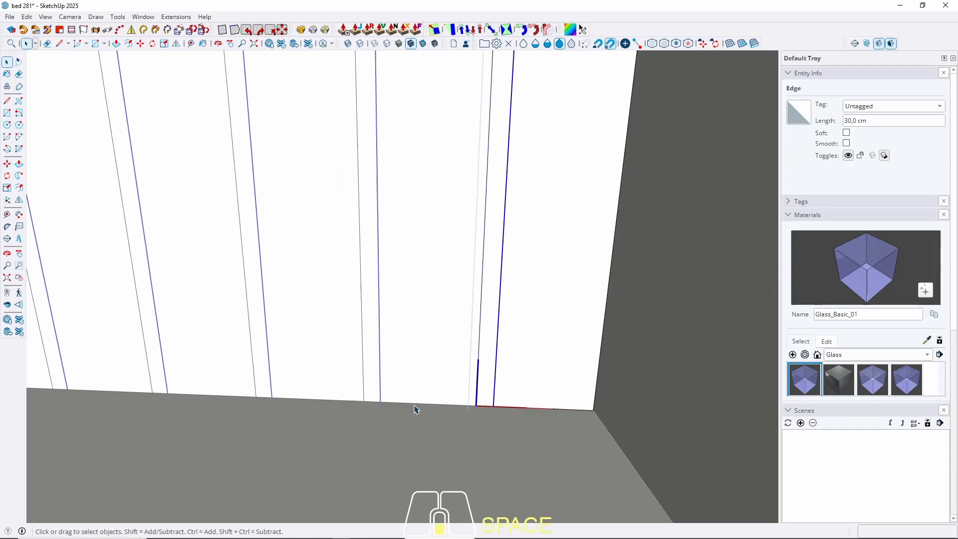
Copy the slat's opposite vertical edge 0,3 cm inward to mark a matching narrow strip.
scroll(595, 409, "up", 3)
key("m")
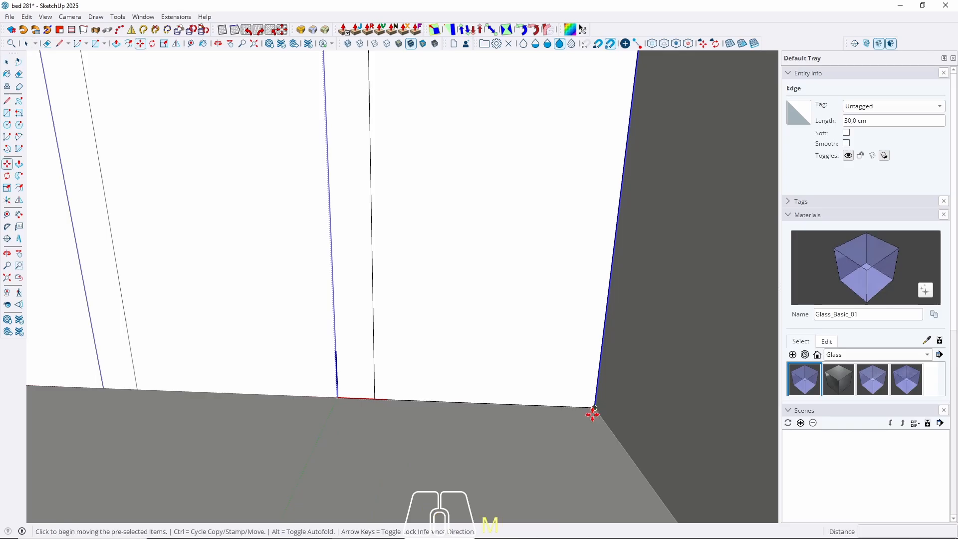
left_click(593, 411)
key("ctrl")
type("0,3")
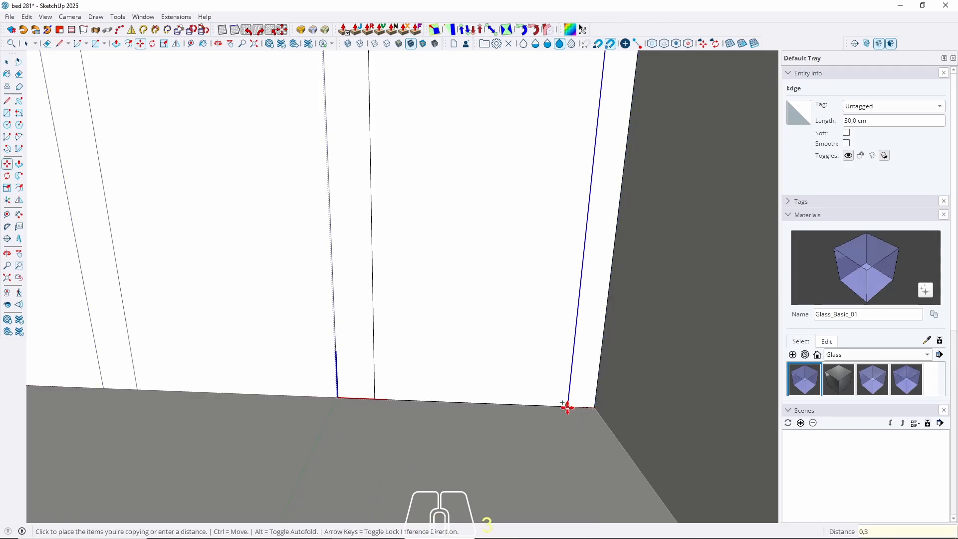
key("Return")
key("space")
Push both narrow edge strips of the slat back 0,6 cm and leave the slat's editing mode.
key("p")
left_click(573, 399)
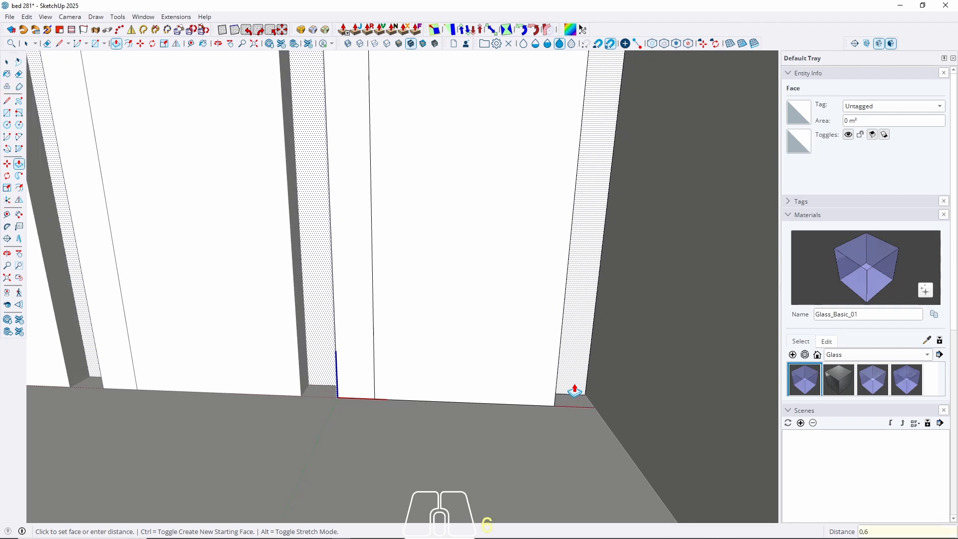
key("Return")
key("space")
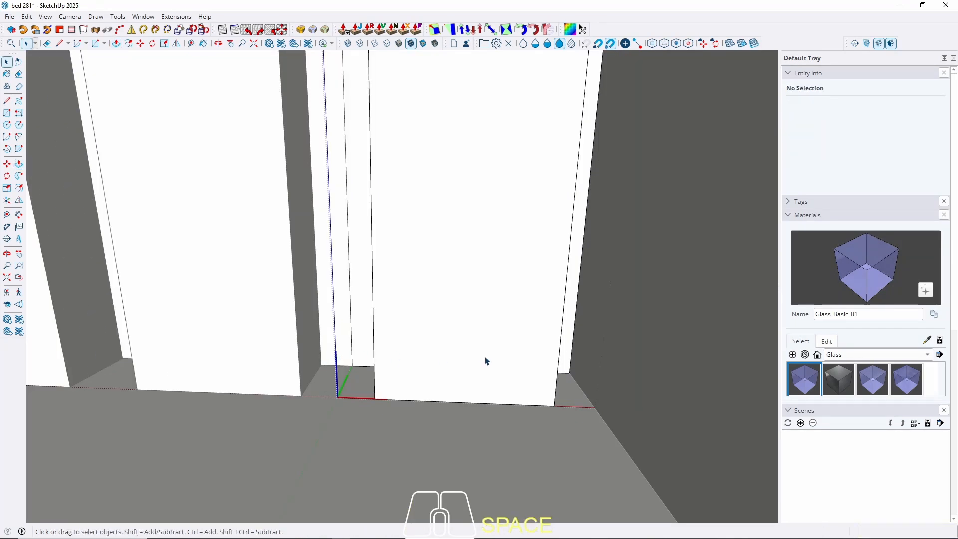
scroll(486, 361, "down", 10)
key("Escape")
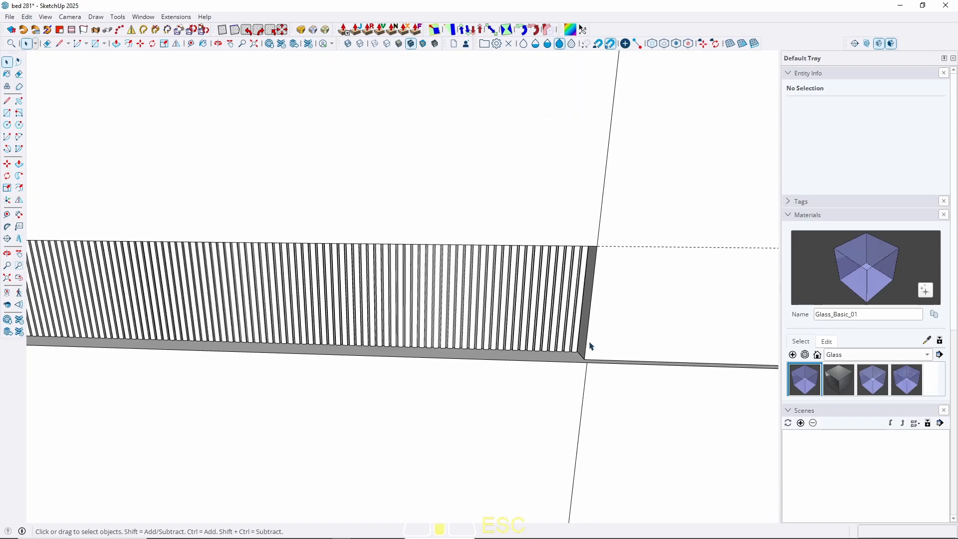
Open the headboard wall panel for editing and draw a 2 x 2 cm square on the niche floor, in the back corner in front of the slats.
scroll(591, 345, "down", 5)
middle_click_drag(447, 384, 385, 330)
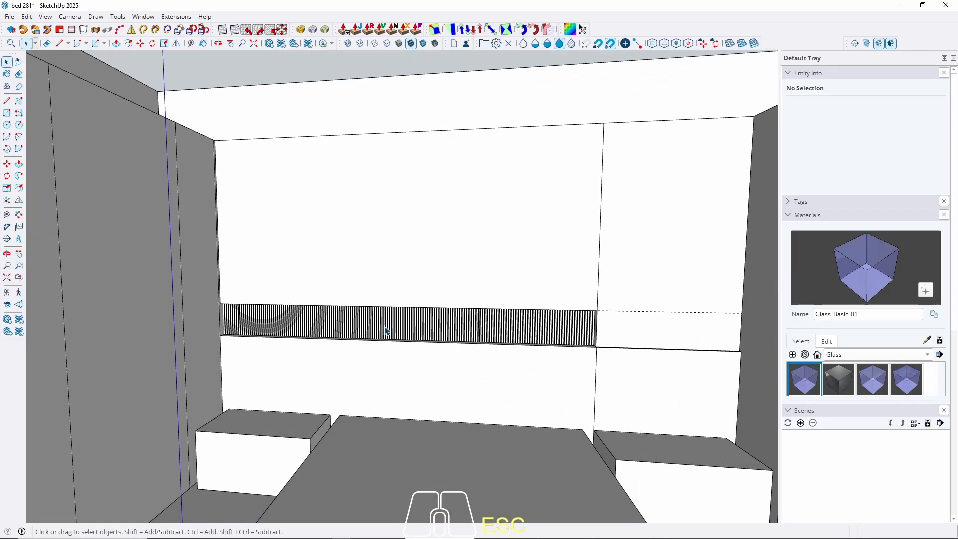
scroll(342, 332, "up", 6)
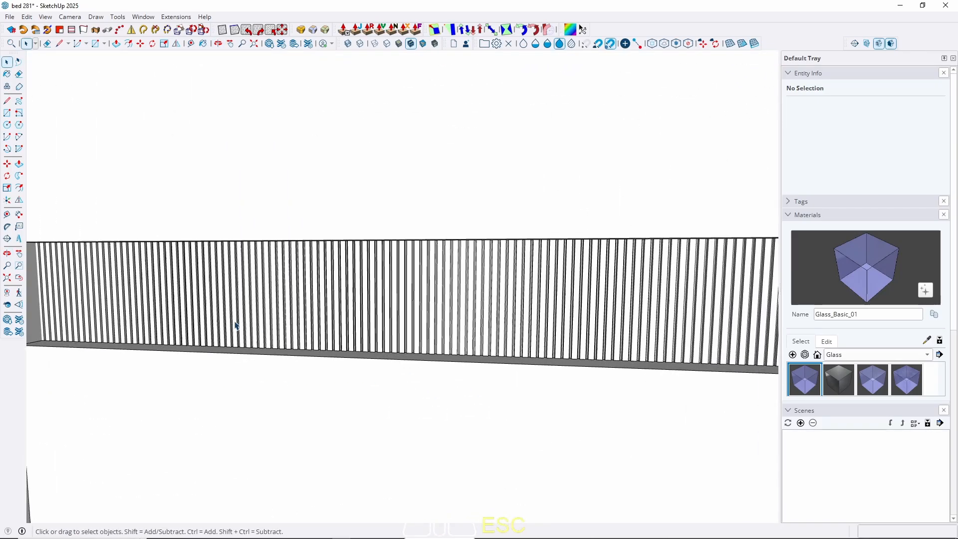
middle_click_drag(235, 325, 322, 409)
scroll(190, 359, "up", 3)
scroll(189, 365, "up", 3, "shift")
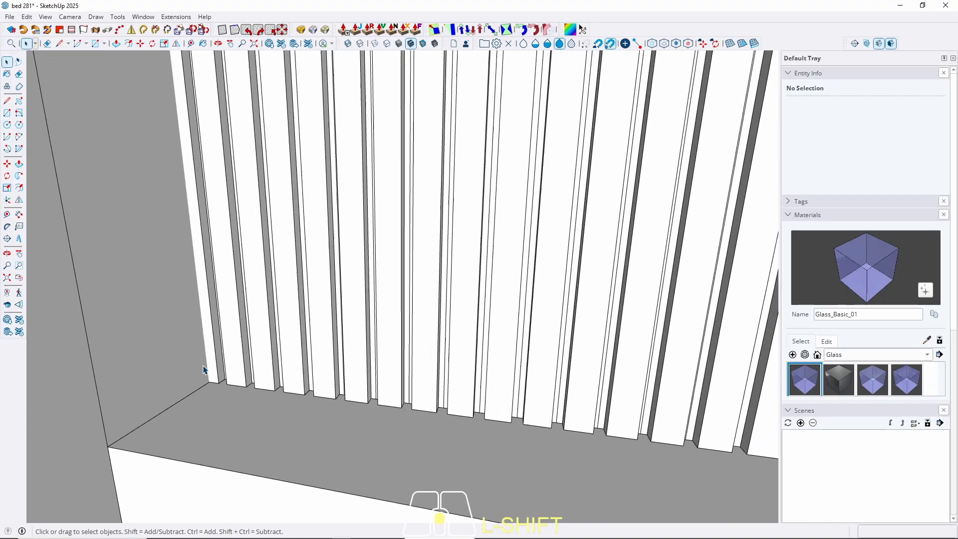
left_click(228, 416, "shift")
scroll(222, 394, "up", 5, "shift")
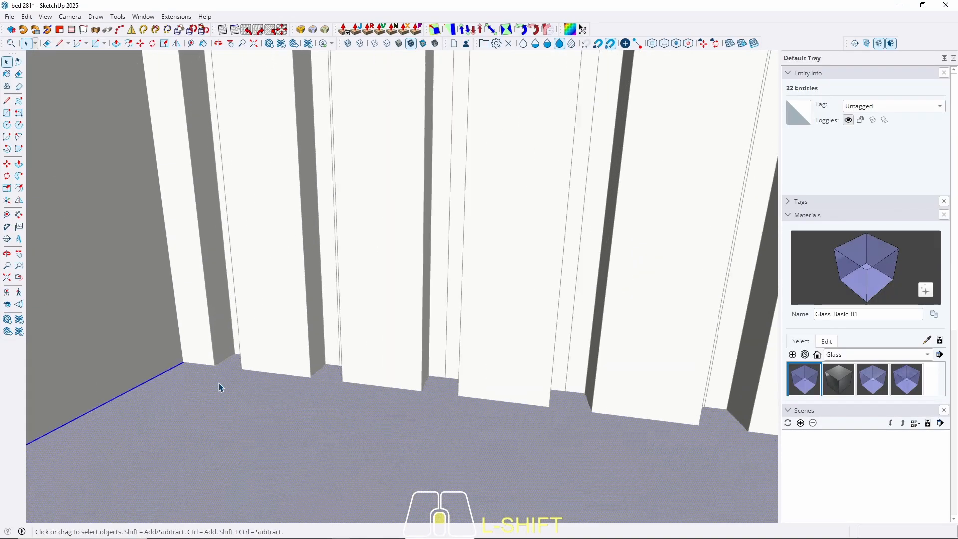
key("r")
left_click(157, 347)
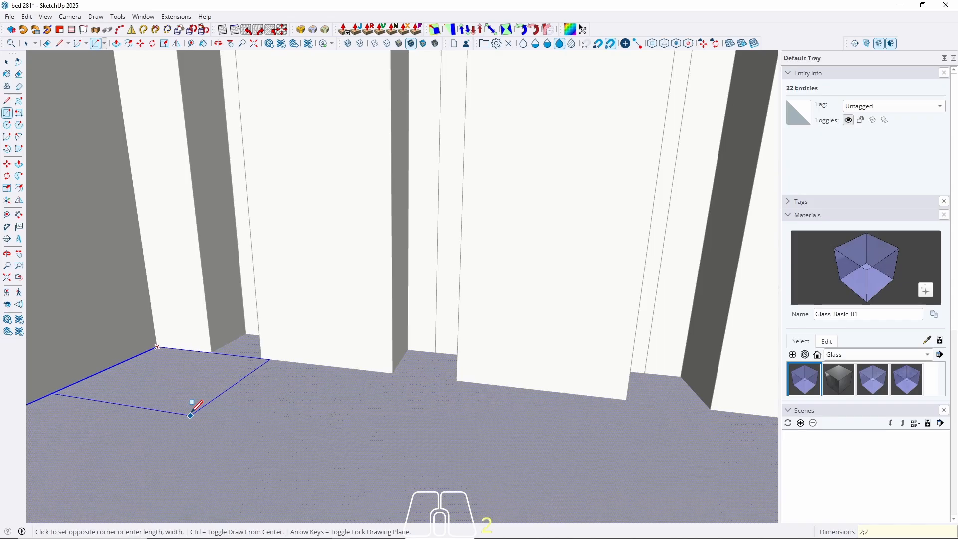
key("Return")
key("space")
Move the square's free side edge along the niche floor to the far end wall, stretching the square into a full-length strip.
left_click(256, 436)
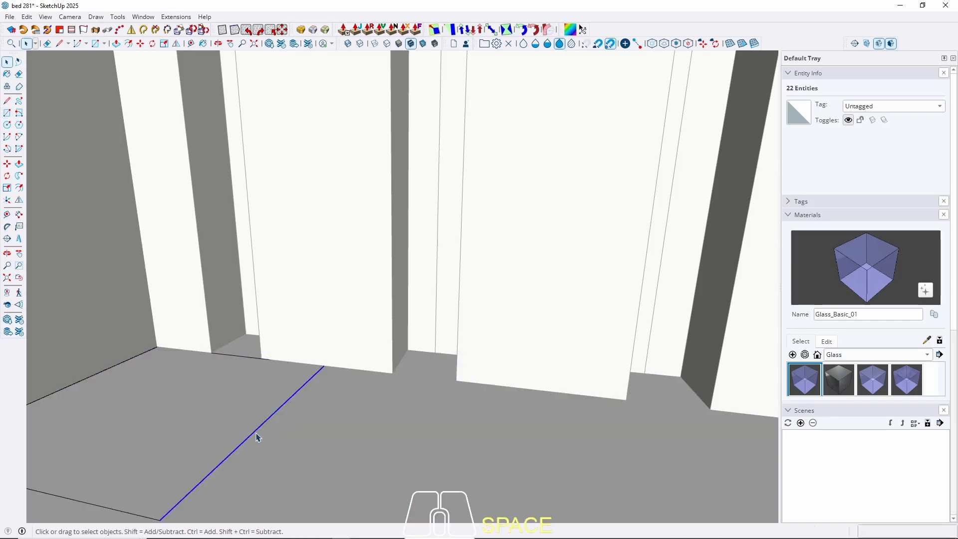
key("m")
left_click(256, 430)
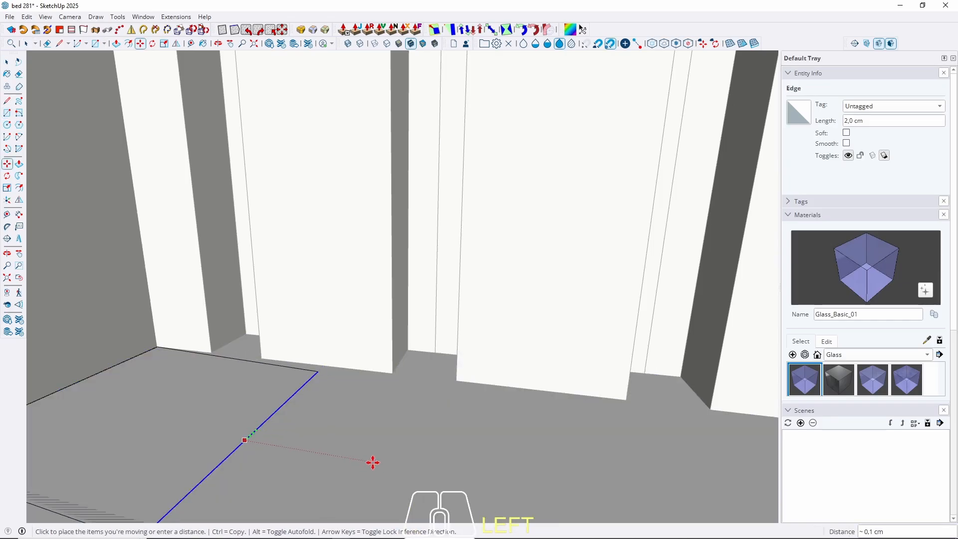
middle_click_drag(400, 467, 179, 290)
scroll(178, 291, "down", 4)
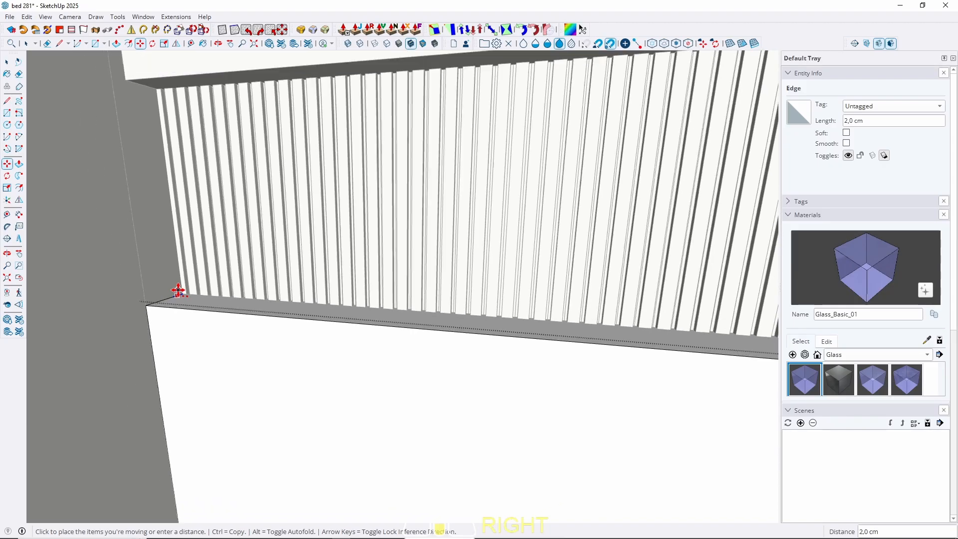
middle_click_drag(295, 306, 104, 347)
scroll(713, 235, "up", 2)
scroll(687, 242, "up", 5)
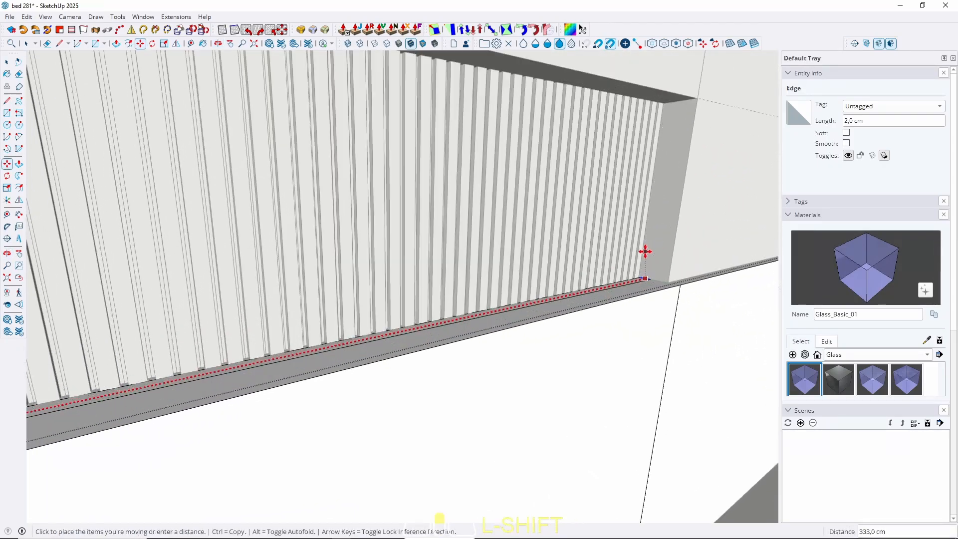
left_click(657, 248)
key("space")
key("Escape")
Examine the slatted niche and the adjoining tall cabinets from above.
scroll(648, 255, "down", 4)
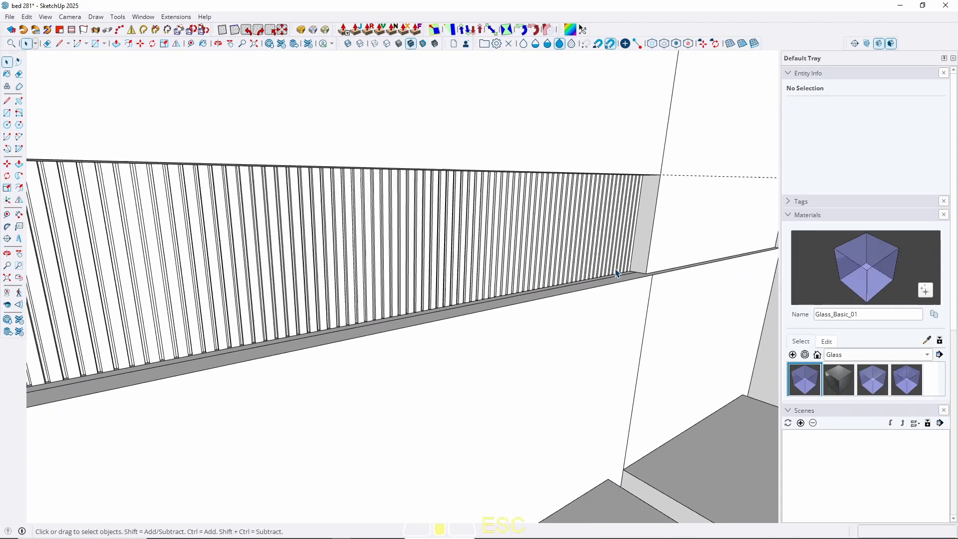
middle_click_drag(648, 255, 435, 255)
scroll(637, 358, "down", 7)
scroll(399, 308, "down", 3)
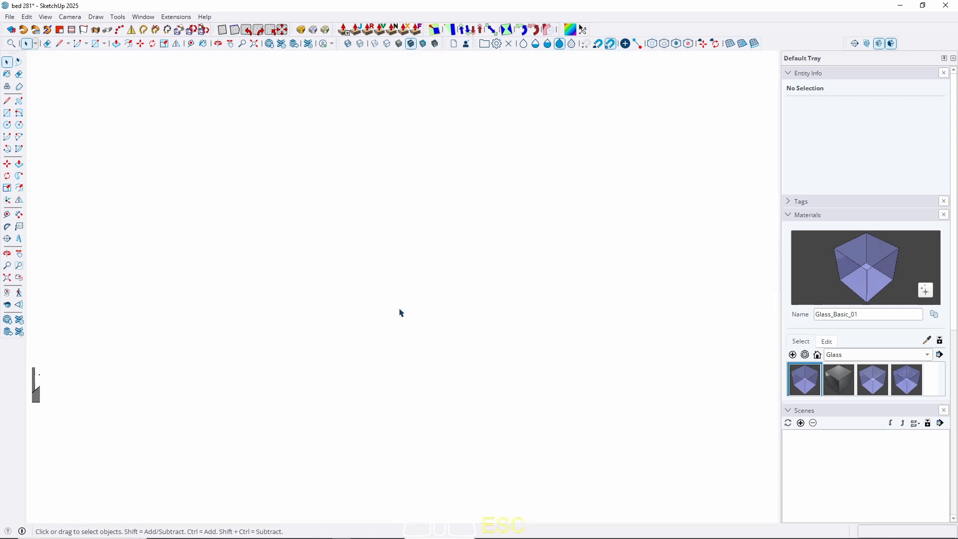
left_click(207, 314)
key("h")
scroll(263, 303, "up", 1)
middle_click_drag(398, 292, 238, 164)
scroll(359, 268, "up", 3)
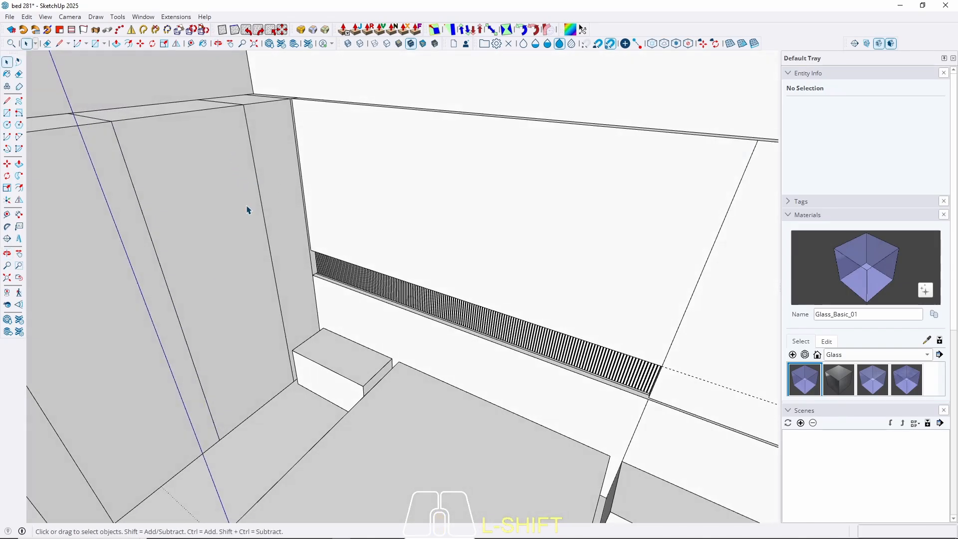
middle_click_drag(248, 209, 407, 240)
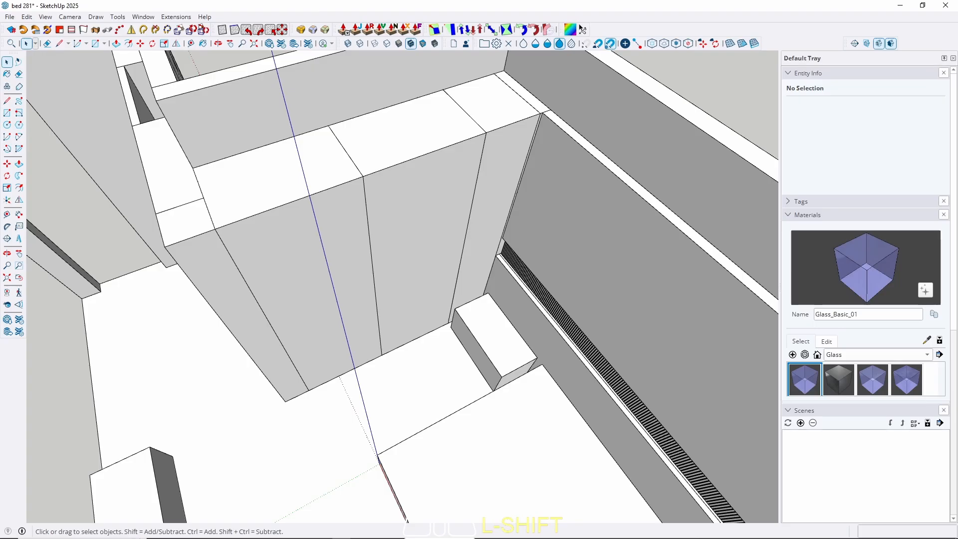
Check the length of the bottom front edge of the tall cabinet beside the bedside block.
scroll(432, 346, "up", 5)
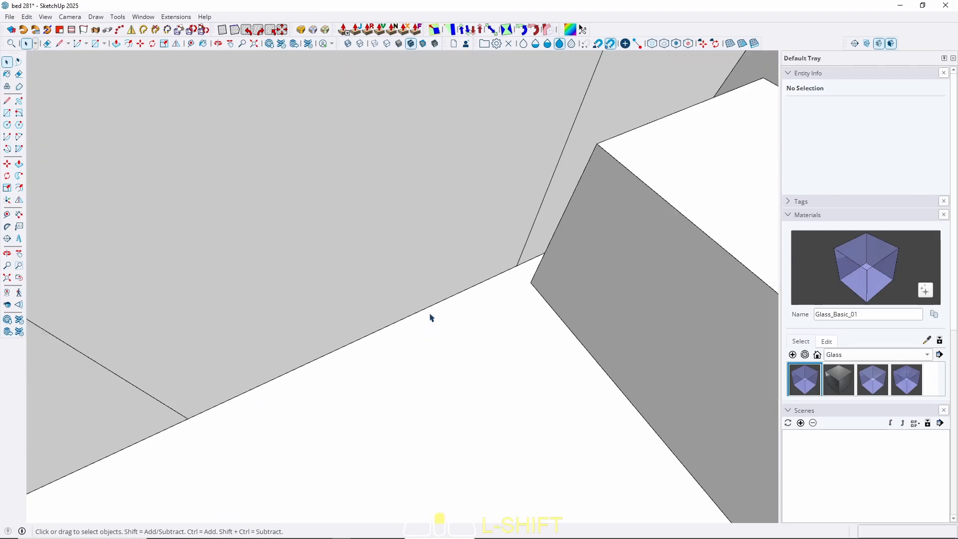
middle_click_drag(432, 318, 484, 359, "shift")
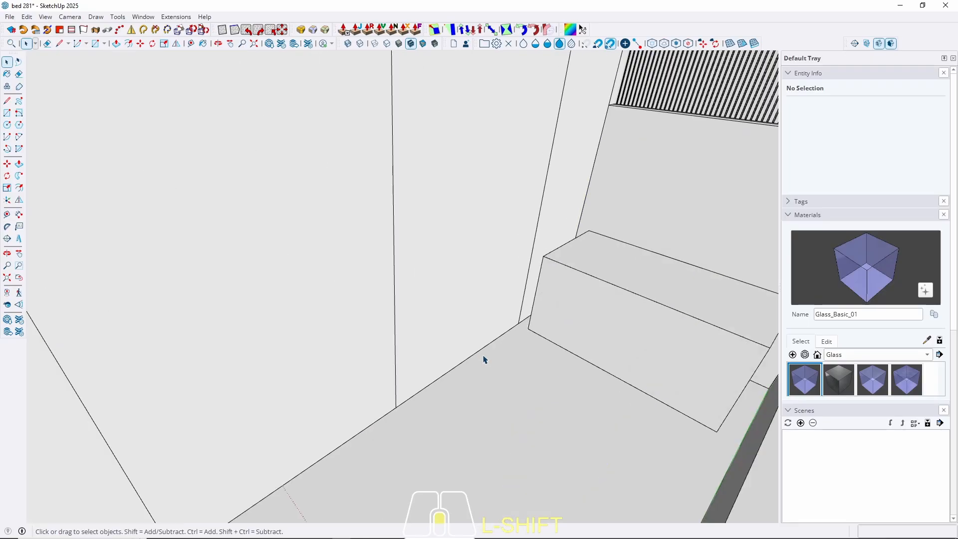
scroll(471, 342, "up", 2)
triple_click(471, 343)
scroll(476, 346, "down", 3)
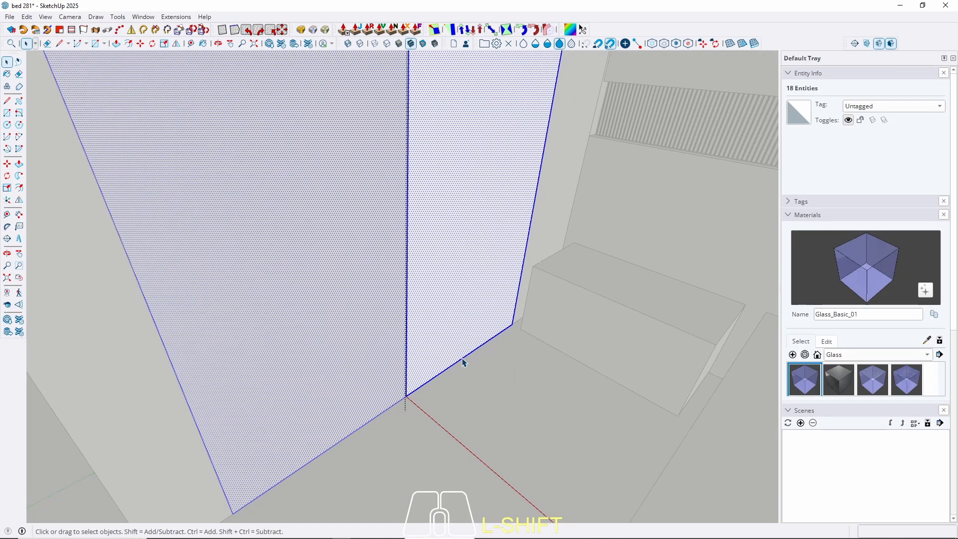
left_click(463, 362)
scroll(460, 369, "down", 6)
key("Escape")
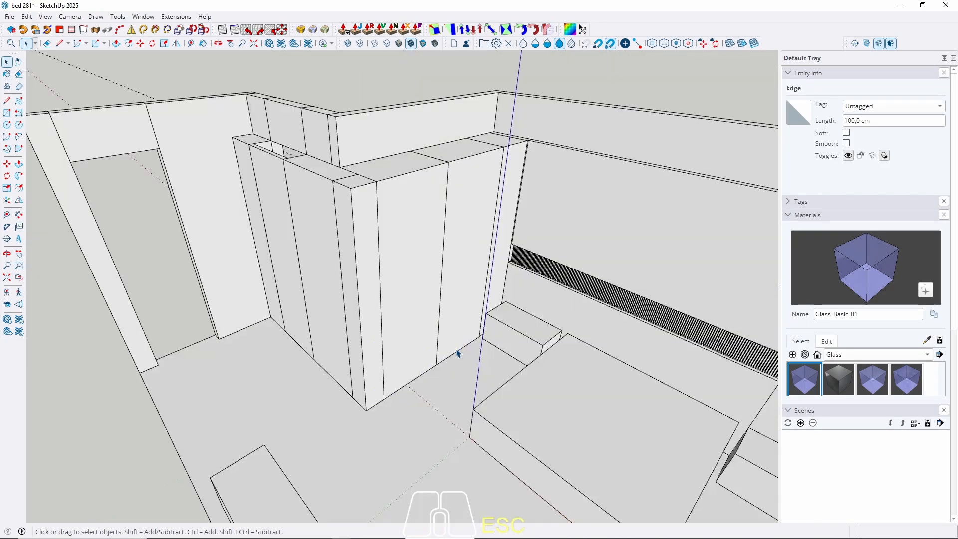
Open the cabinet row's corner block for editing and draw a 30 cm radius arc across its top face between opposite corners.
scroll(336, 194, "up", 2)
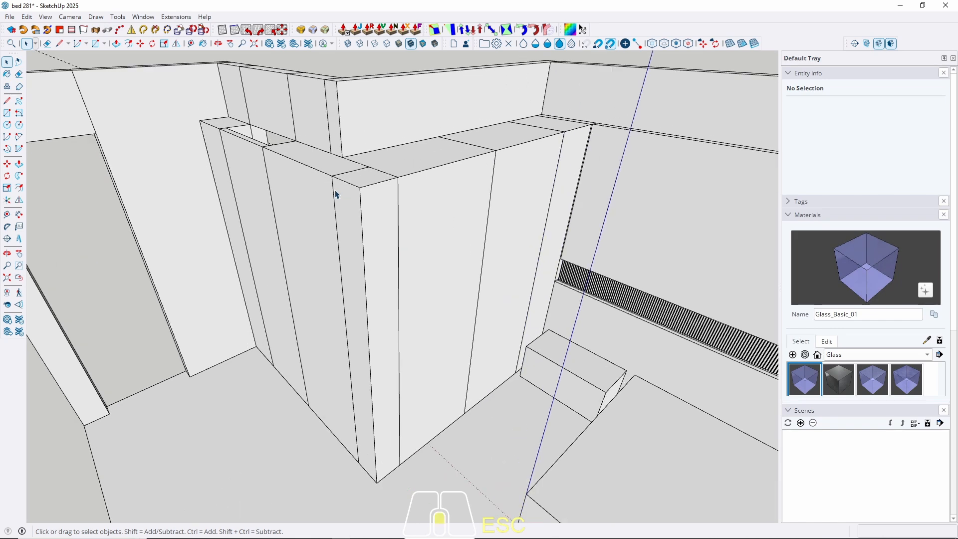
middle_click_drag(334, 192, 461, 347)
scroll(424, 326, "up", 4)
triple_click(387, 317)
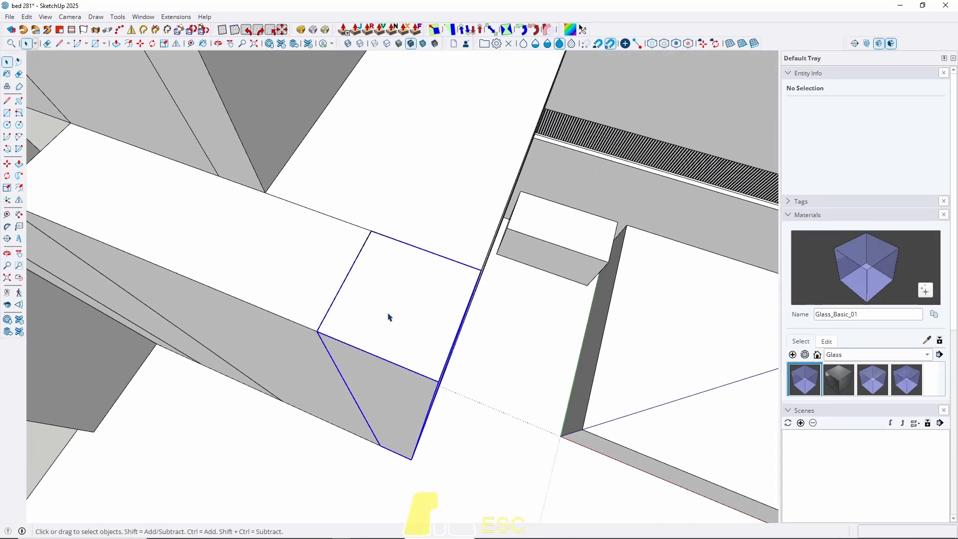
key("a")
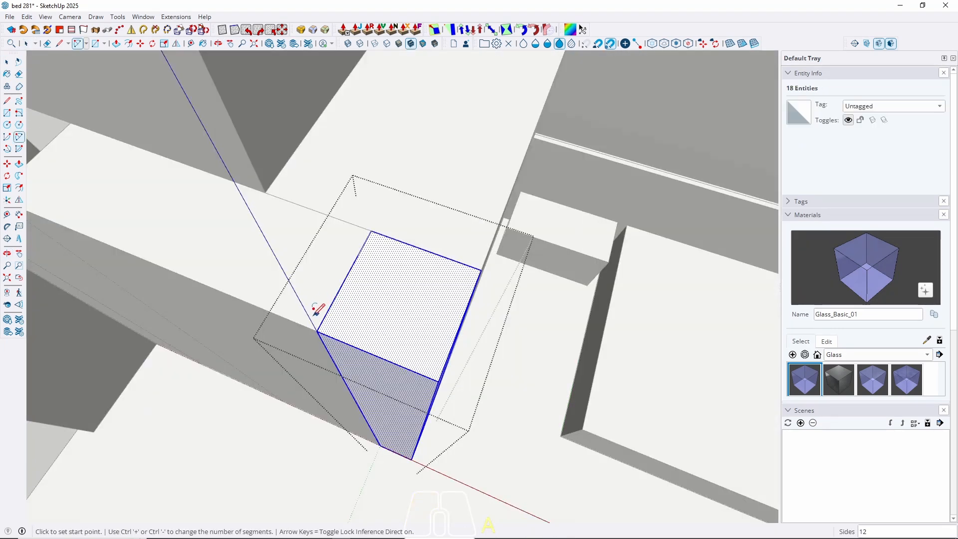
left_click(317, 331)
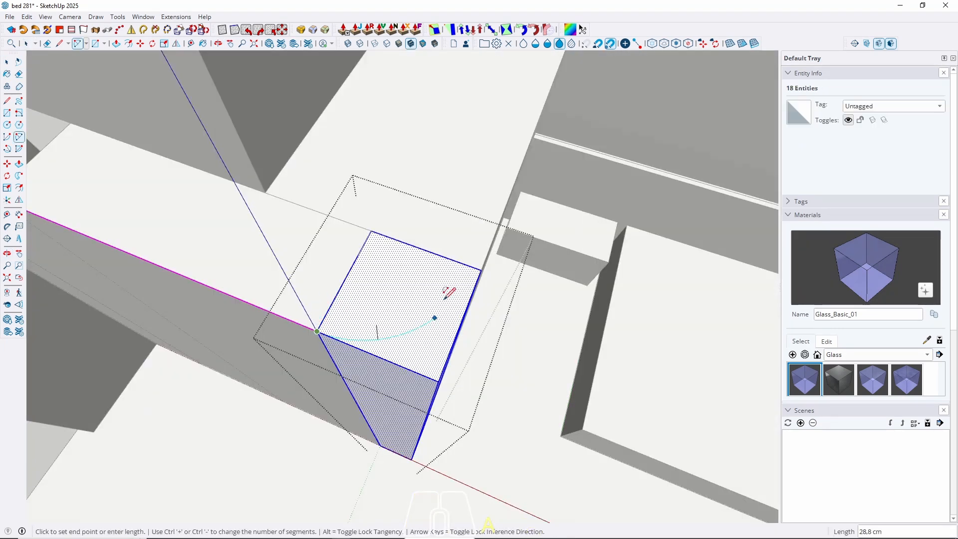
double_click(481, 268)
key("space")
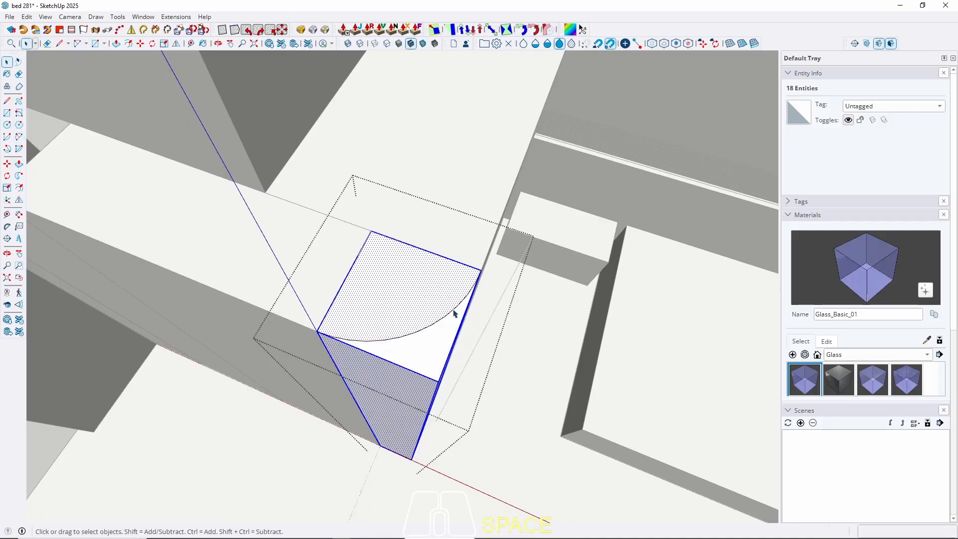
Set the arc on the corner block's top face to 100 segments.
right_click(454, 314)
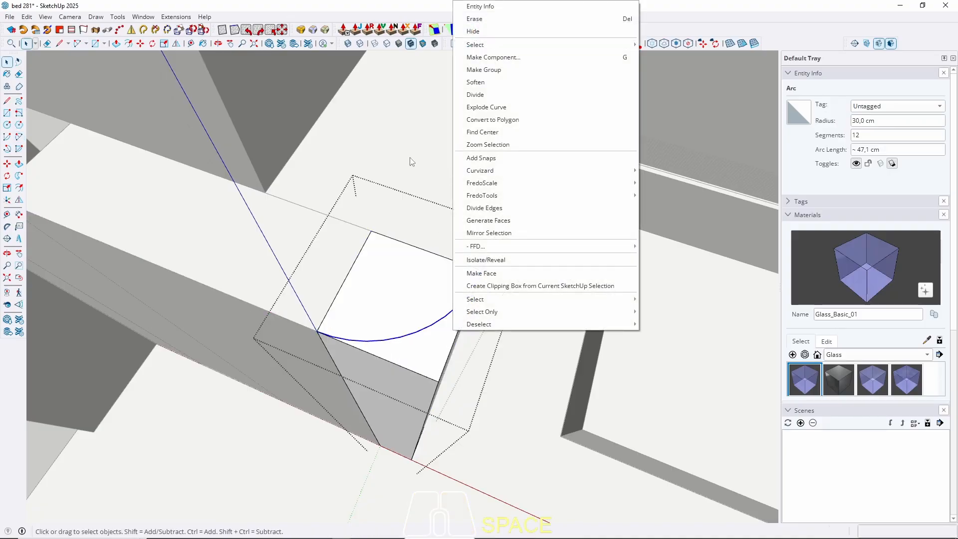
left_click(889, 120)
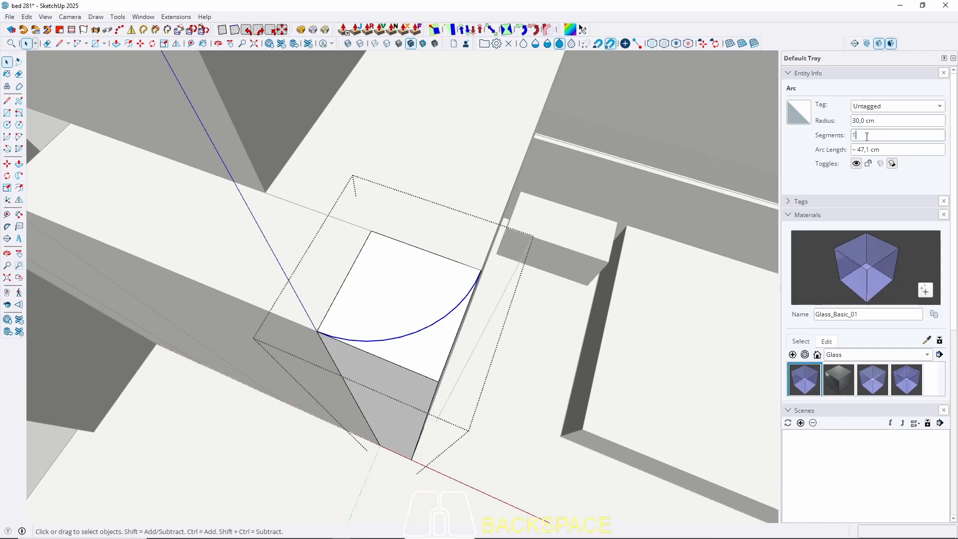
left_click(419, 347)
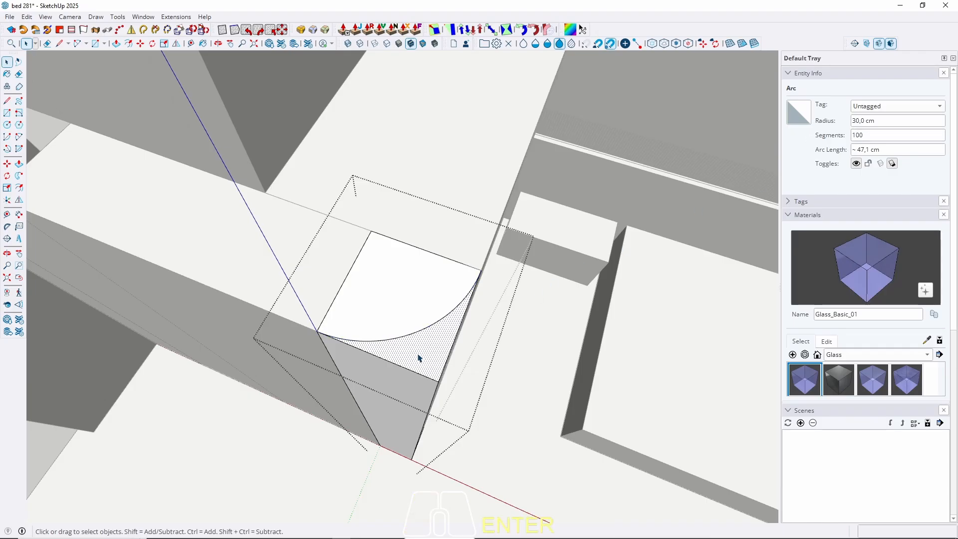
Push the corner area outside the arc down through the block's full height to round off its vertical corner.
key("p")
left_click(417, 364)
left_click(421, 508)
key("space")
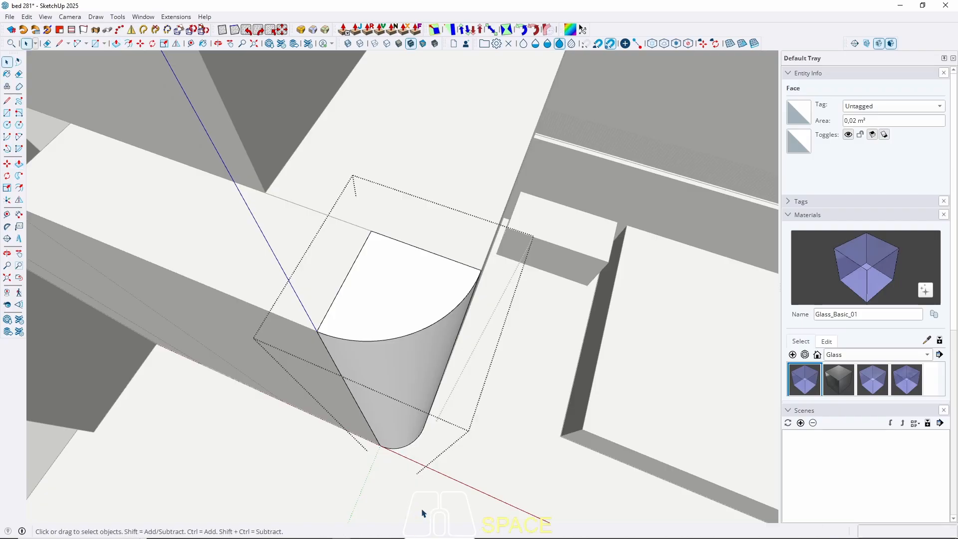
key("Escape")
Check the length of the top front edge of the tall cabinet beside the rounded corner block.
scroll(97, 289, "down", 4)
scroll(244, 270, "up", 2)
scroll(245, 272, "up", 2)
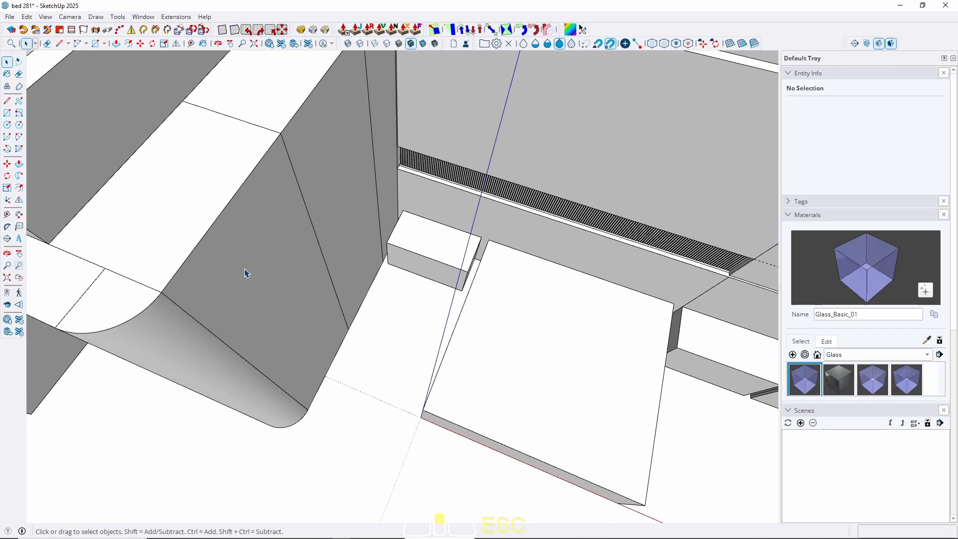
middle_click_drag(343, 325, 286, 319)
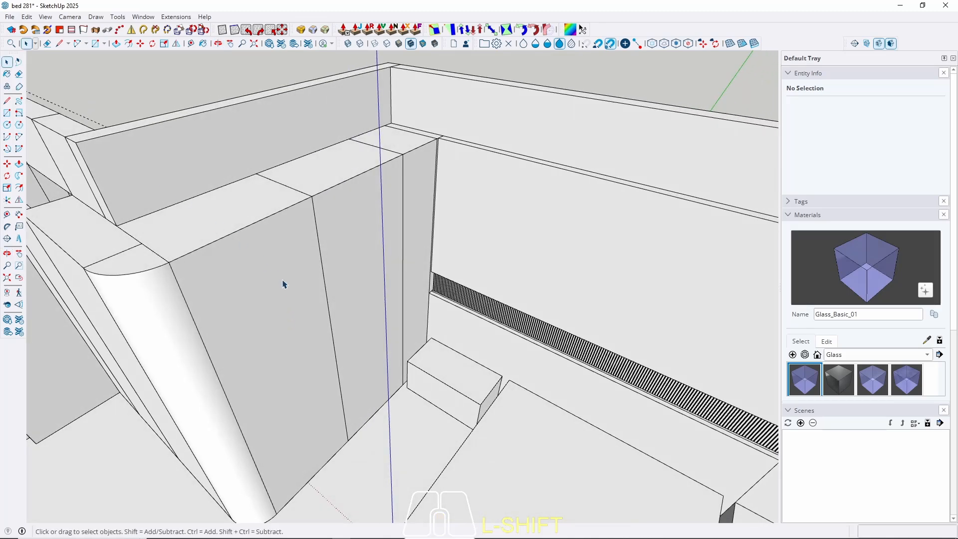
middle_click_drag(255, 264, 310, 297)
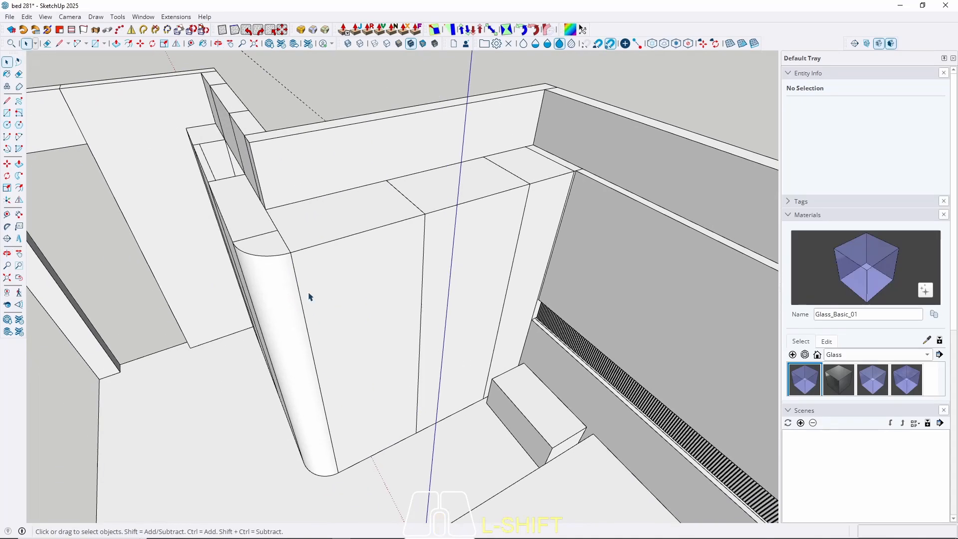
double_click(337, 234)
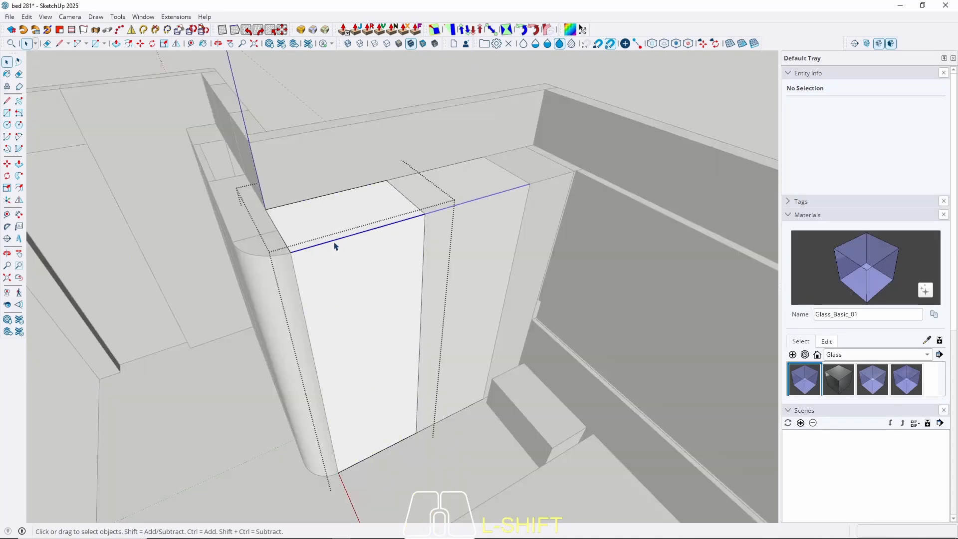
left_click(335, 242)
scroll(399, 237, "up", 4)
scroll(395, 270, "down", 3)
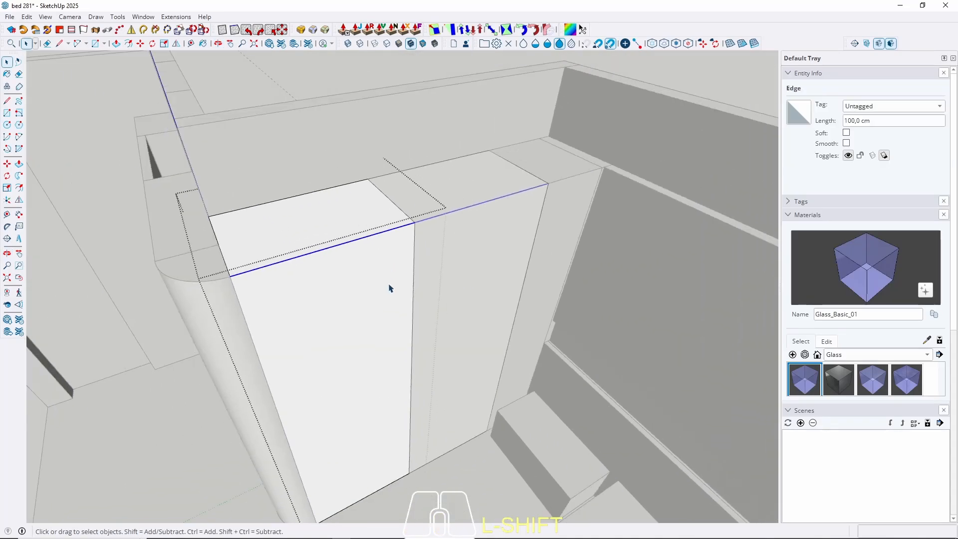
key("Escape")
Push the front face of the tall cabinet component beside the rounded corner 2 cm inward.
left_click(380, 317)
double_click(380, 317)
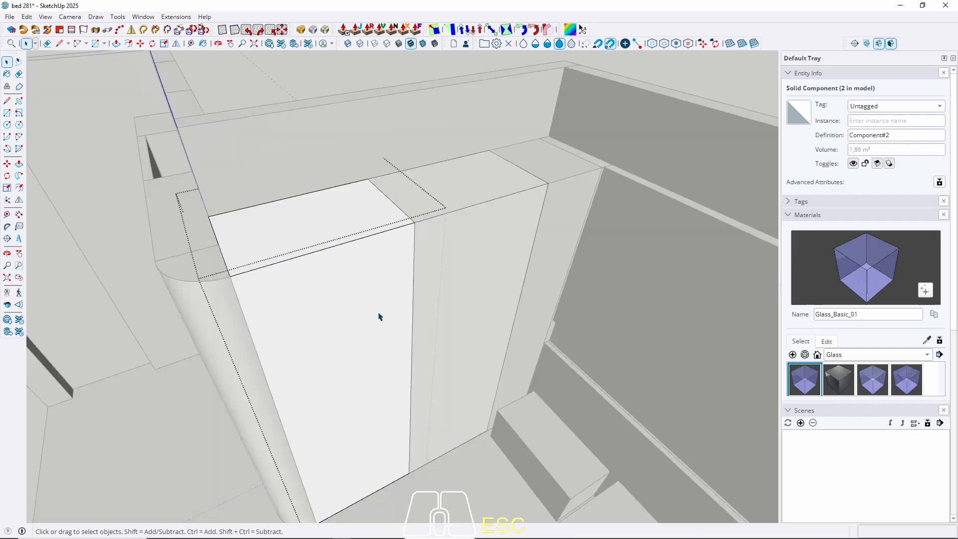
key("p")
left_click(353, 347)
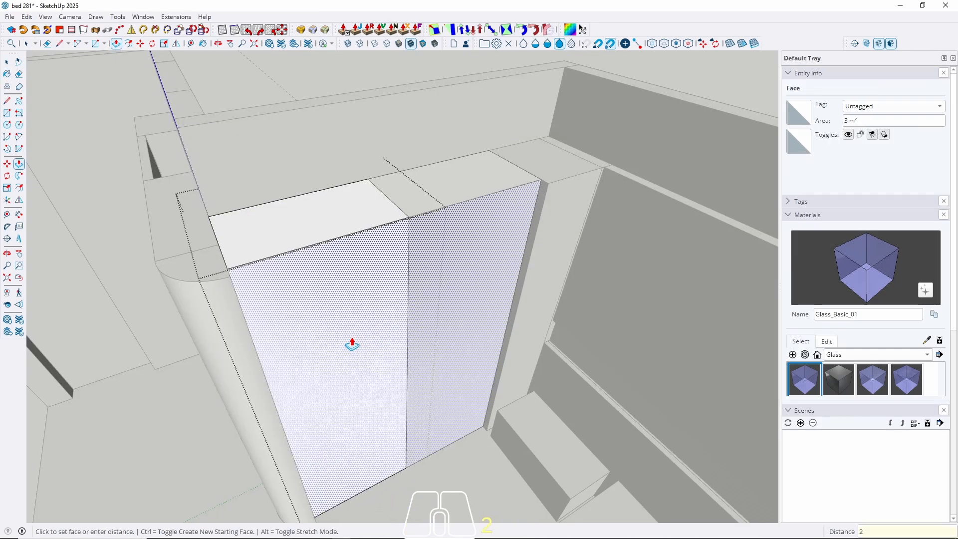
type("2")
key("Return")
scroll(332, 342, "down", 3)
key("space")
scroll(462, 263, "up", 4)
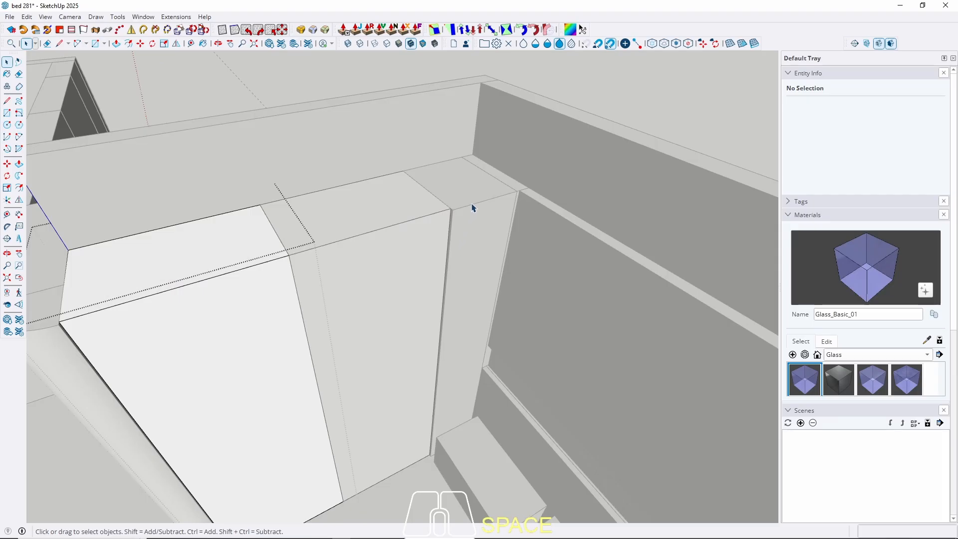
scroll(483, 182, "down", 3)
middle_click_drag(484, 179, 502, 128)
key("Escape")
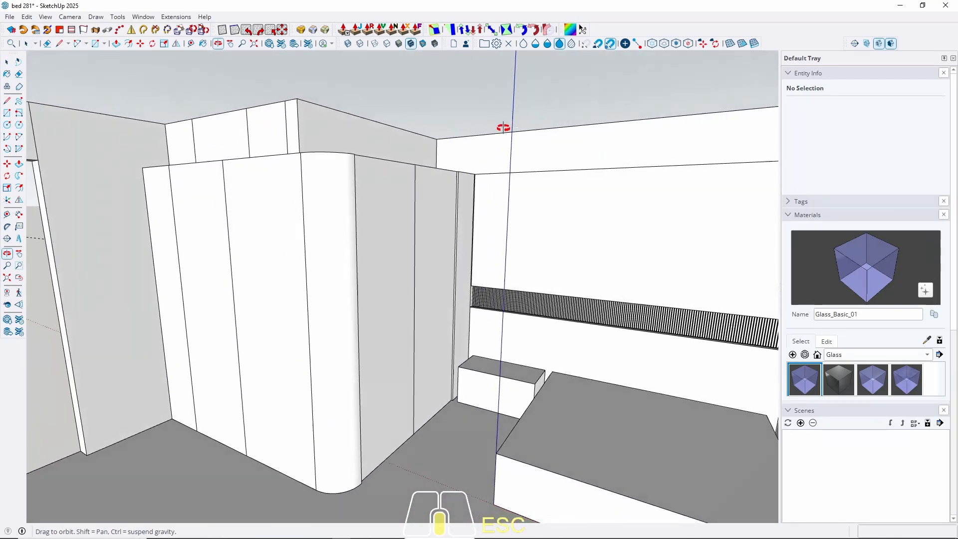
Copy the bottom front edge of the tall cabinet about 2 cm up its front face.
scroll(413, 163, "up", 5)
middle_click_drag(396, 161, 327, 282)
scroll(372, 196, "down", 4)
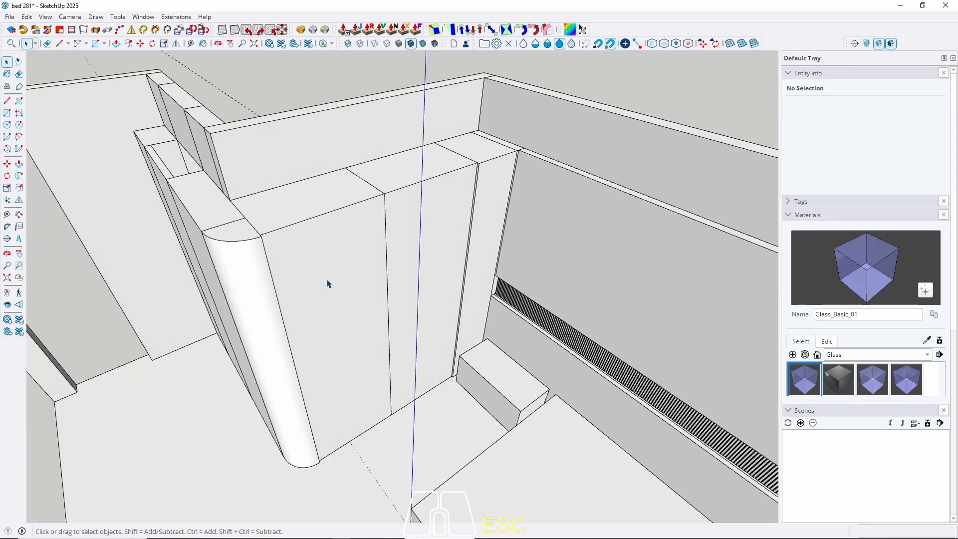
scroll(375, 428, "up", 6)
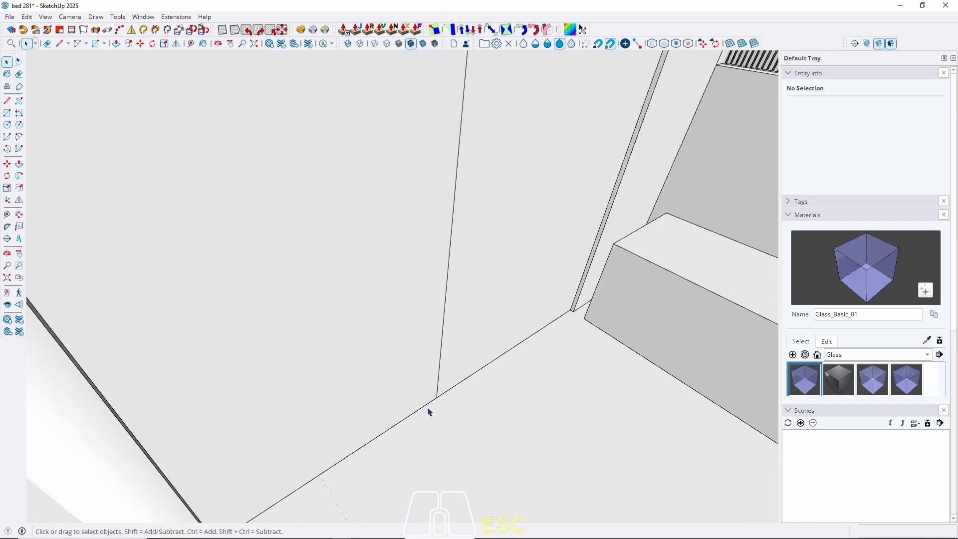
scroll(420, 405, "up", 5)
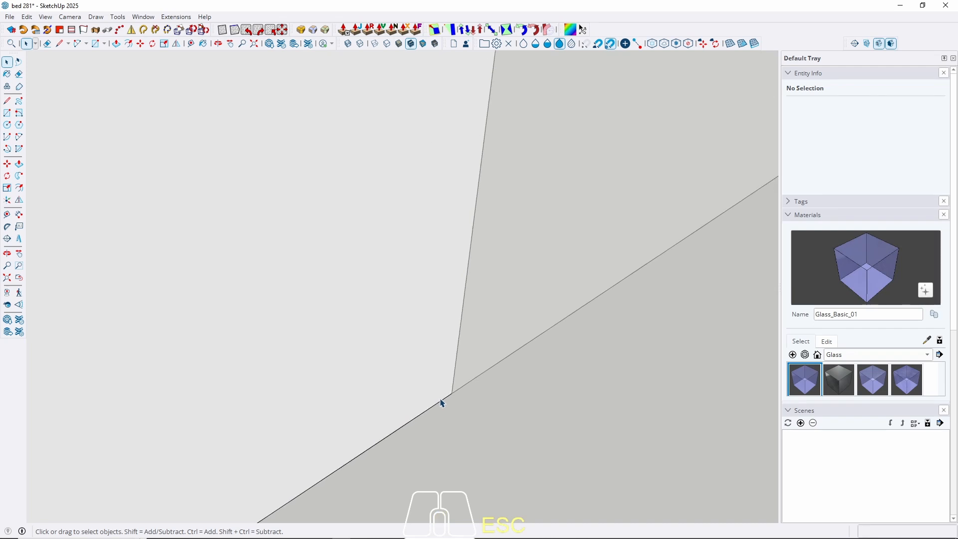
left_click(444, 404)
scroll(447, 400, "up", 1)
key("m")
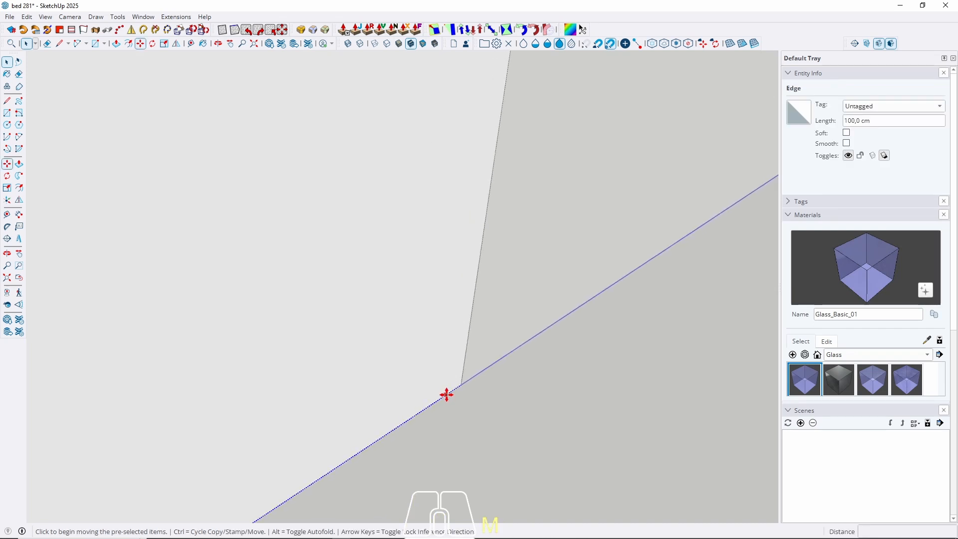
left_click(460, 384)
key("ctrl")
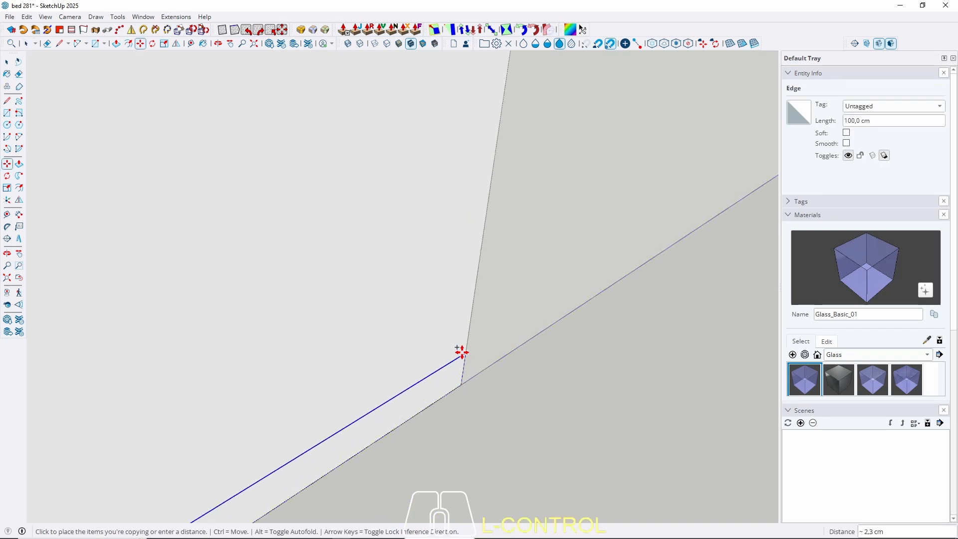
left_click(464, 351)
key("space")
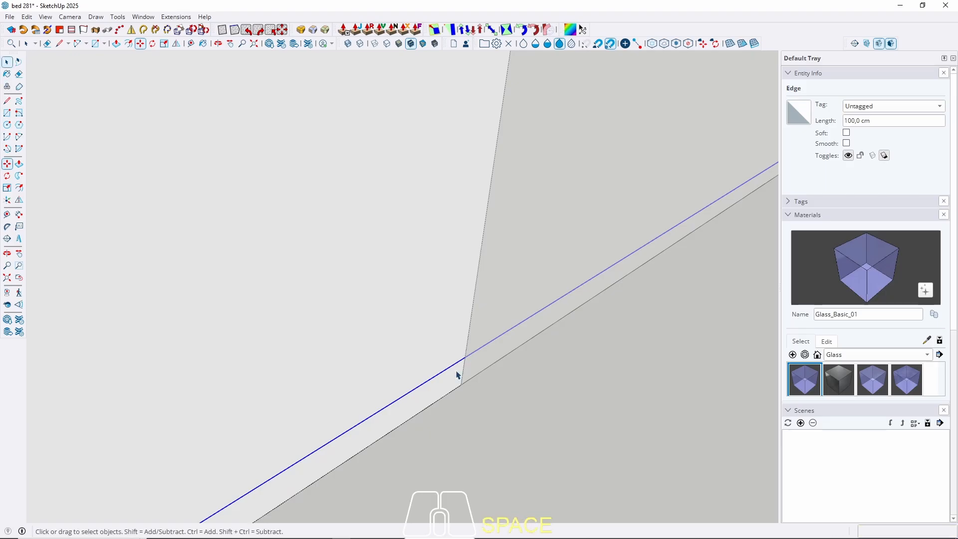
Copy the top front edge of the tall cabinet 2 cm down its front face.
scroll(404, 434, "down", 3)
scroll(445, 417, "down", 5)
scroll(439, 278, "up", 5)
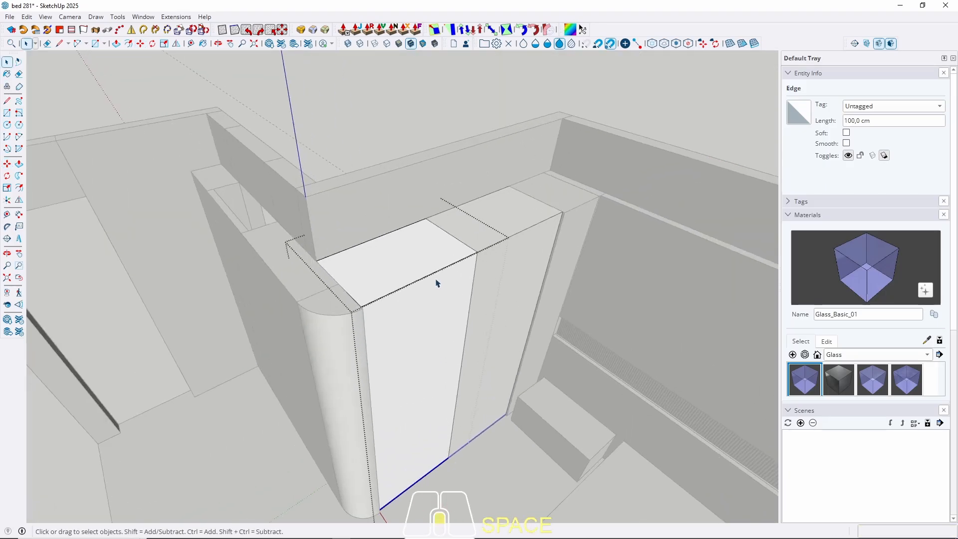
scroll(450, 270, "up", 2)
left_click(471, 246)
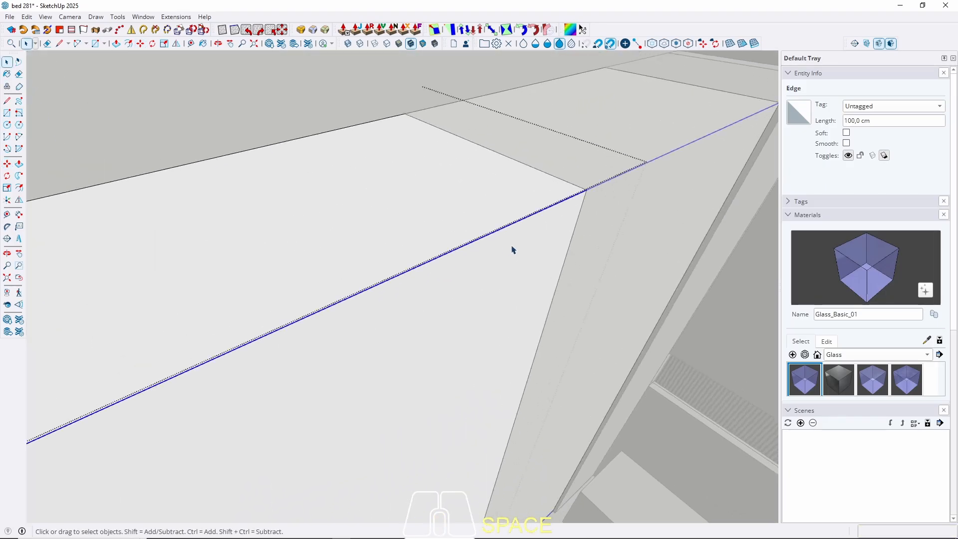
key("m")
left_click(584, 191)
key("ctrl")
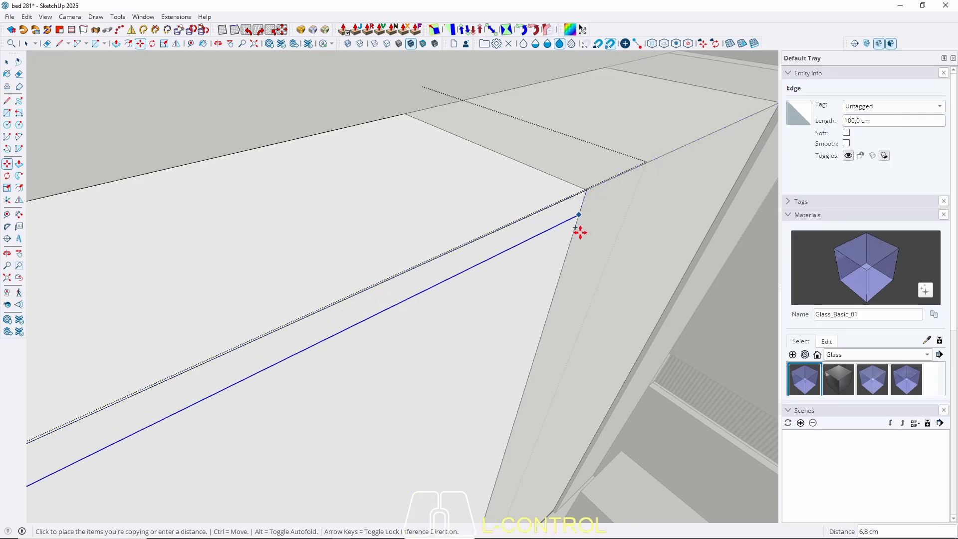
key("Return")
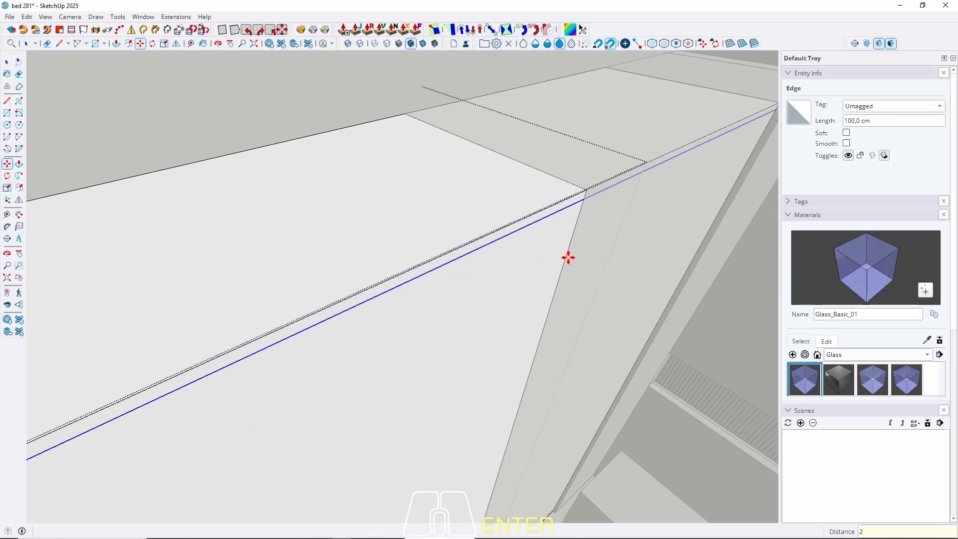
key("space")
Offset the outline of the cabinet's main front panel 2 cm inward to form a frame.
scroll(419, 169, "down", 10)
scroll(370, 226, "up", 5)
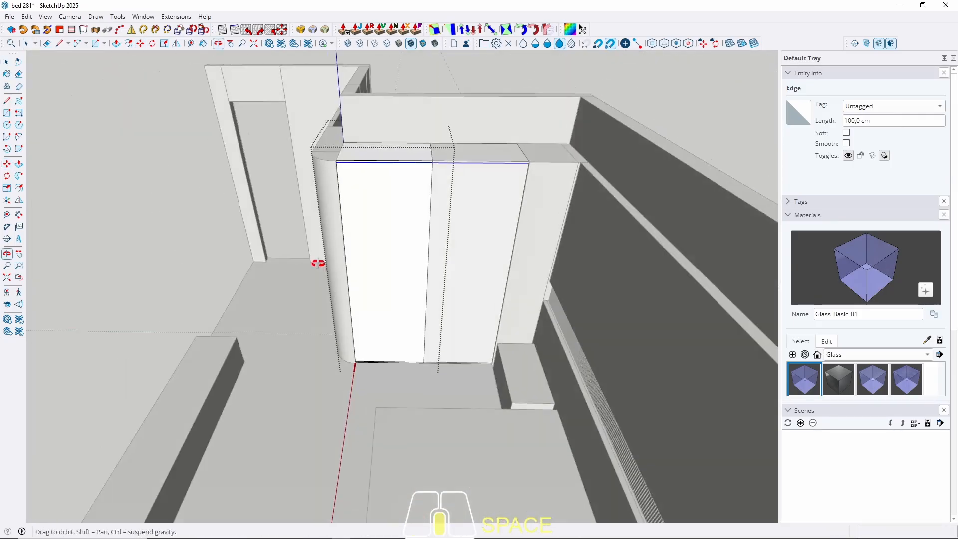
left_click(364, 193)
scroll(365, 193, "up", 2)
scroll(364, 192, "up", 2)
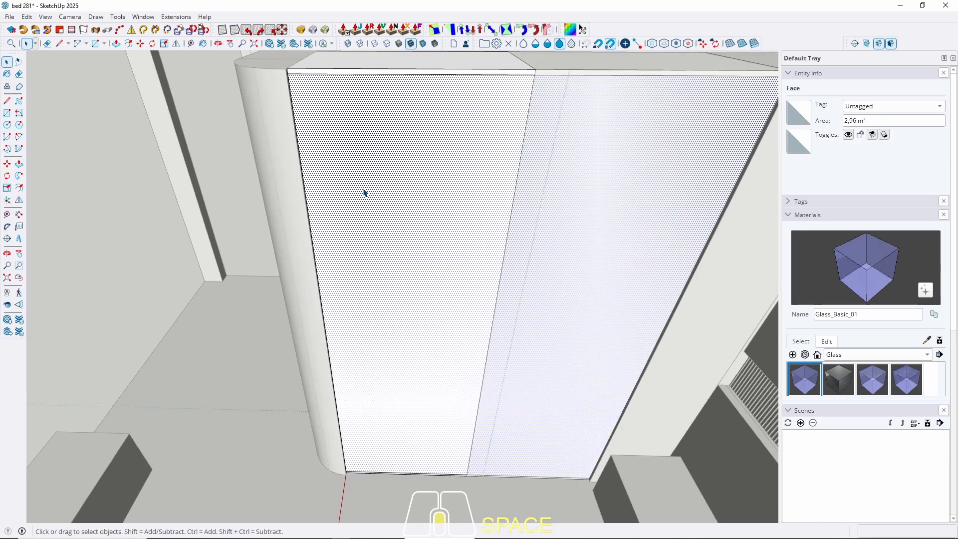
key("f")
left_click(329, 236)
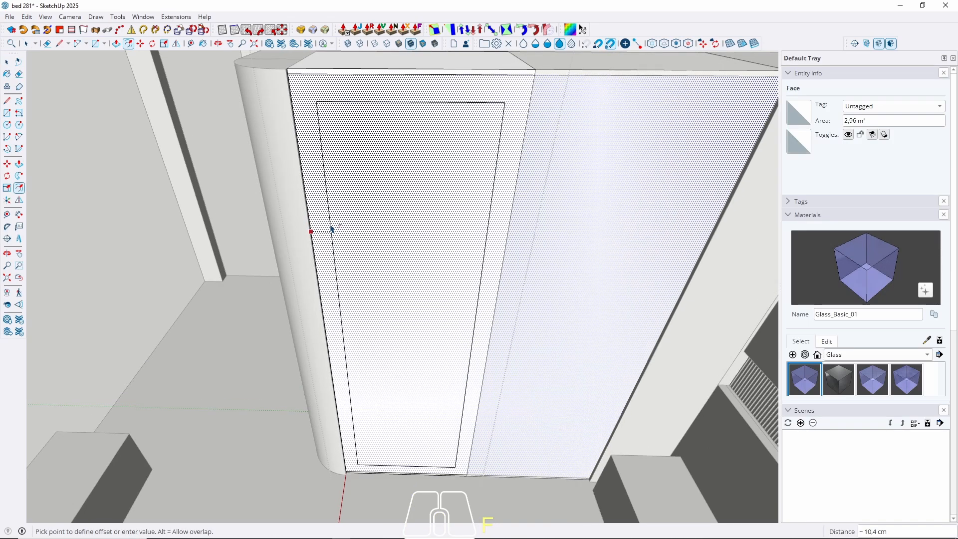
key("Return")
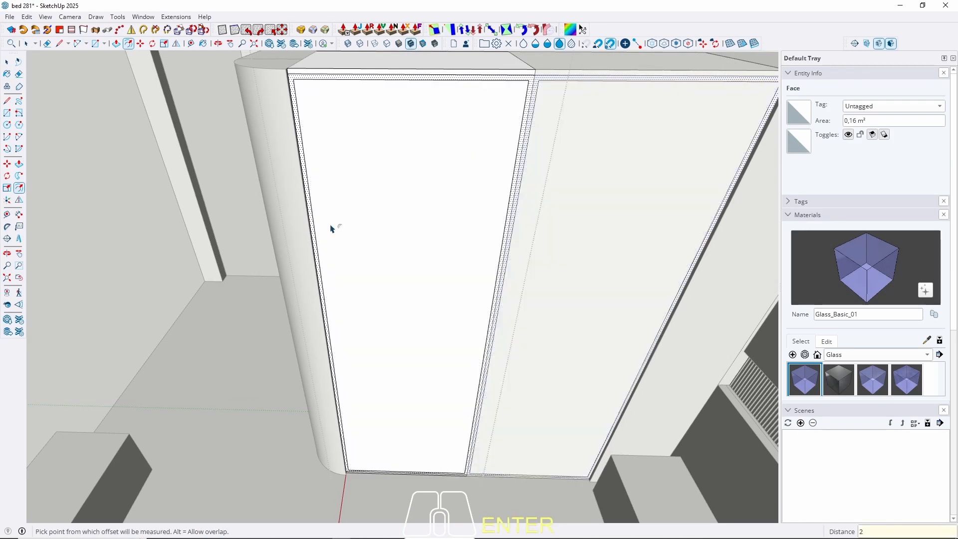
key("space")
Push the panel inside the frame 58 cm inward to hollow out the cabinet.
left_click(412, 343)
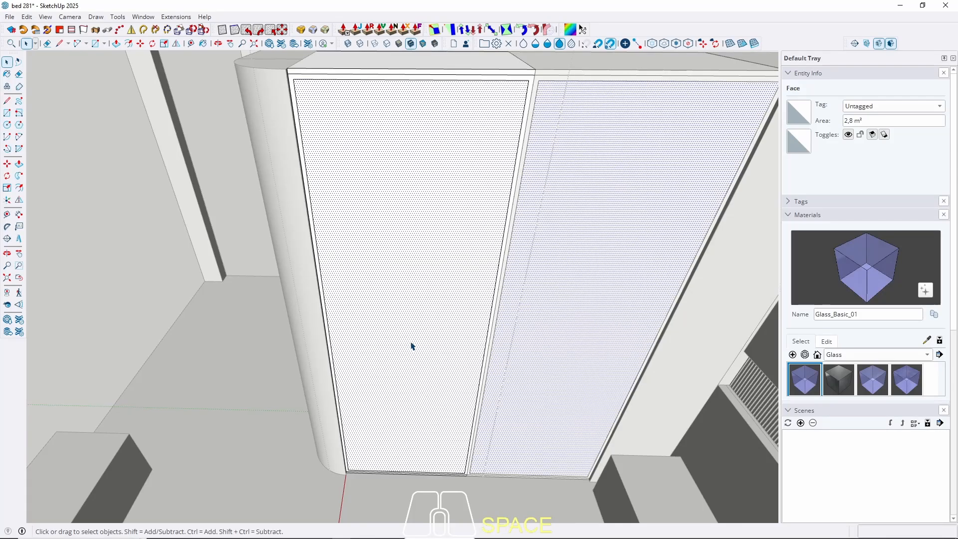
key("p")
left_click(412, 344)
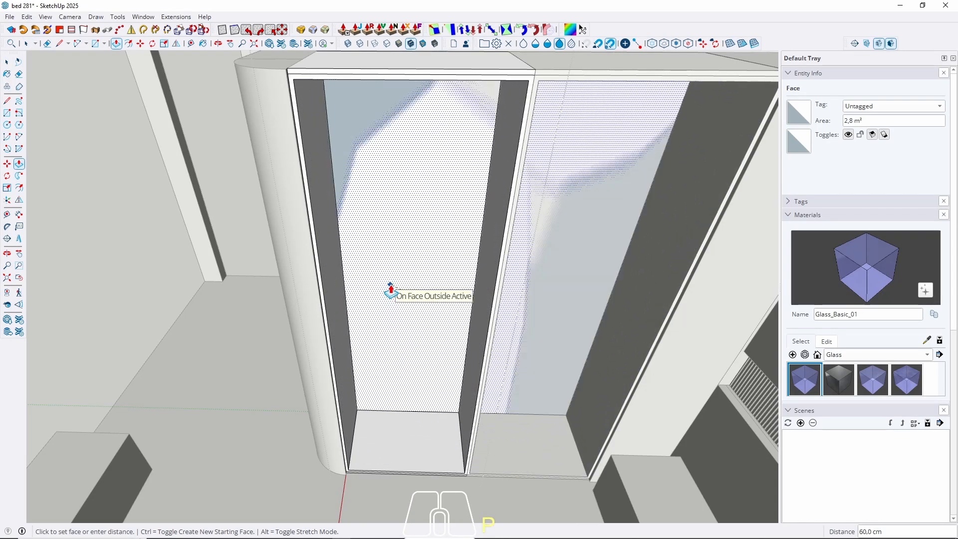
type("58")
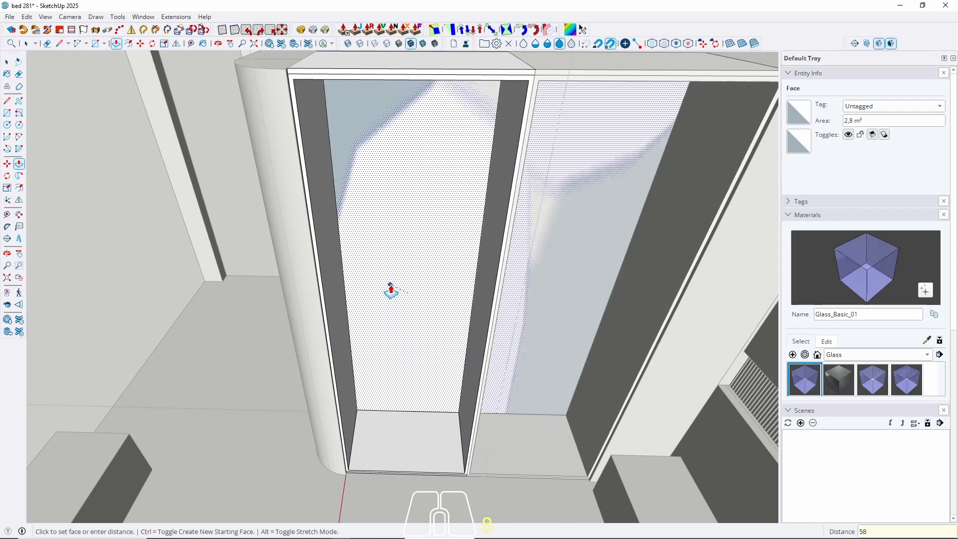
key("Return")
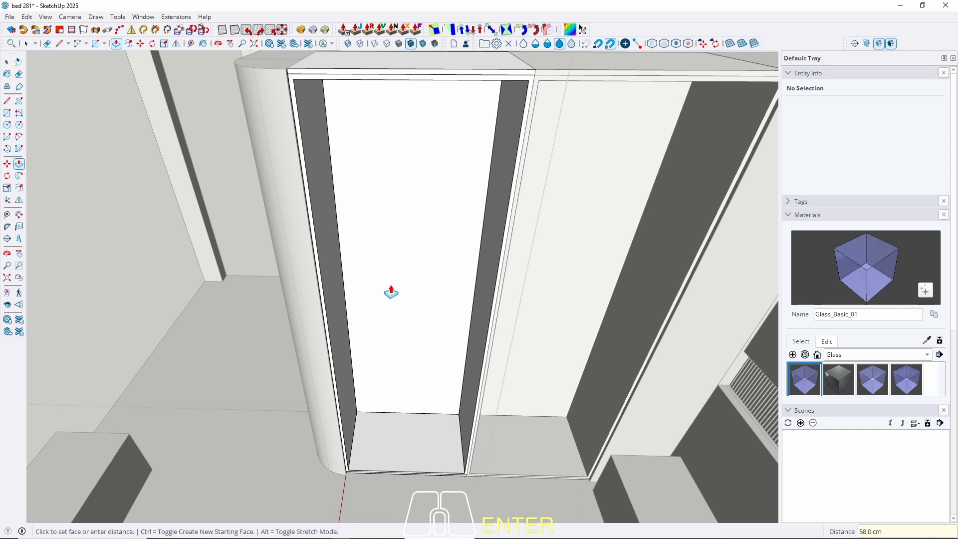
key("space")
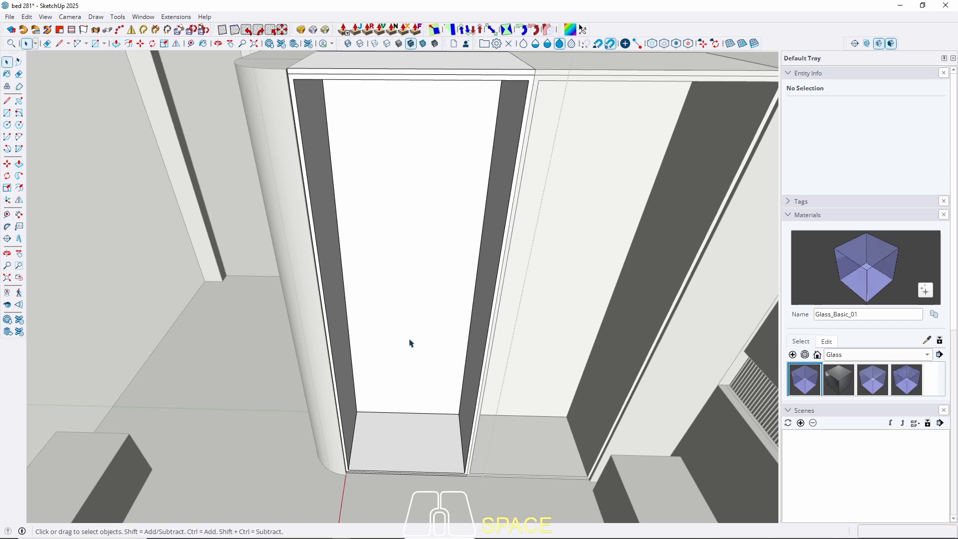
Select all geometry of the hollowed tall cabinet carcass and make it a group.
scroll(410, 342, "down", 3)
mouse_move(409, 272)
middle_mouse_down()
mouse_move(428, 250)
mouse_move(418, 257)
middle_mouse_up()
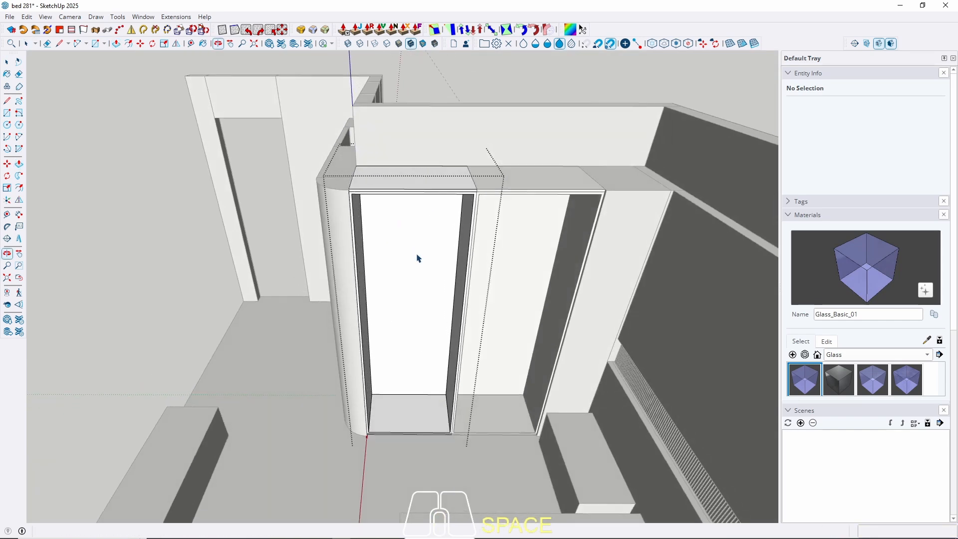
scroll(385, 196, "up", 5)
key("Escape")
double_click(342, 198)
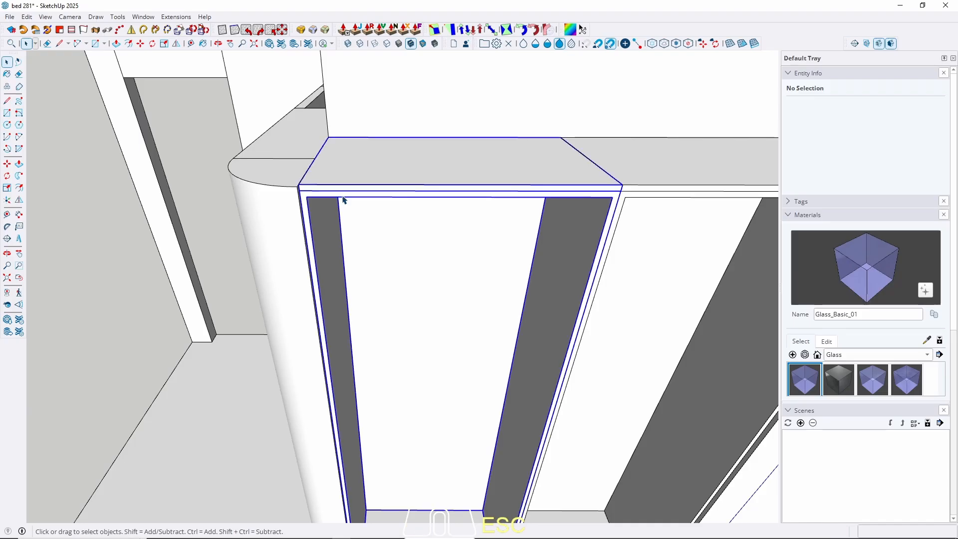
triple_click(343, 189)
scroll(340, 188, "up", 2)
scroll(341, 190, "down", 1)
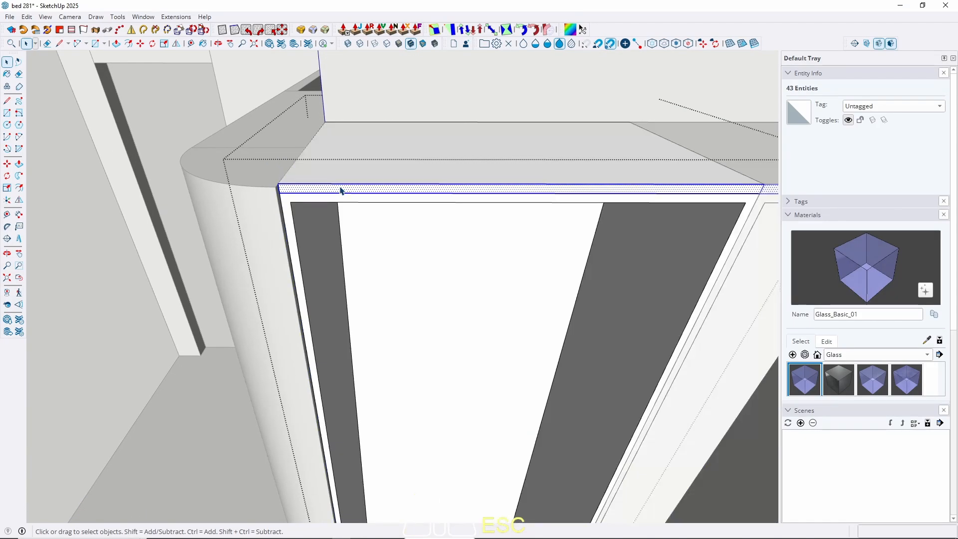
right_click(341, 189)
left_click(370, 95)
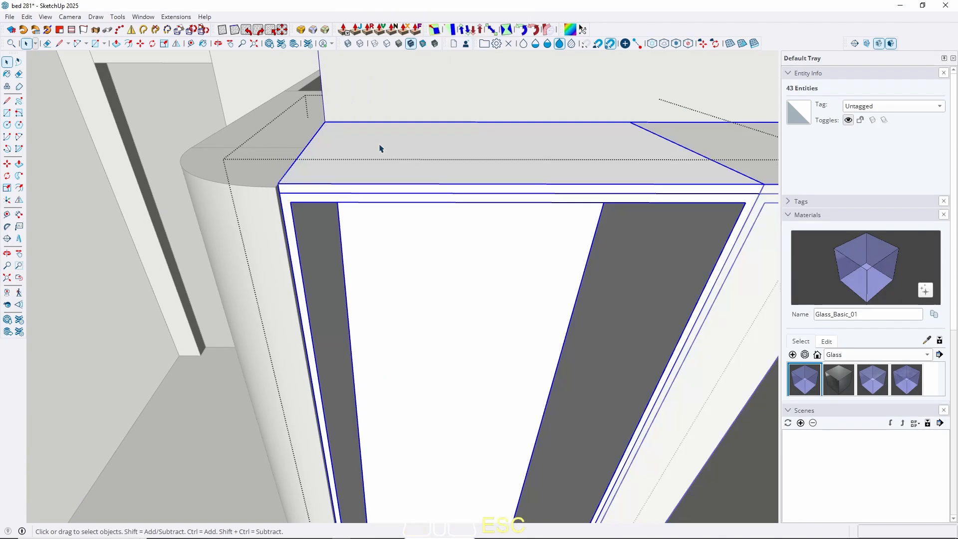
Draw a 50 × 296 cm rectangle over the left half of the tall cabinet's front, from the top frame line's midpoint to the lower corner.
key("r")
scroll(506, 197, "up", 2)
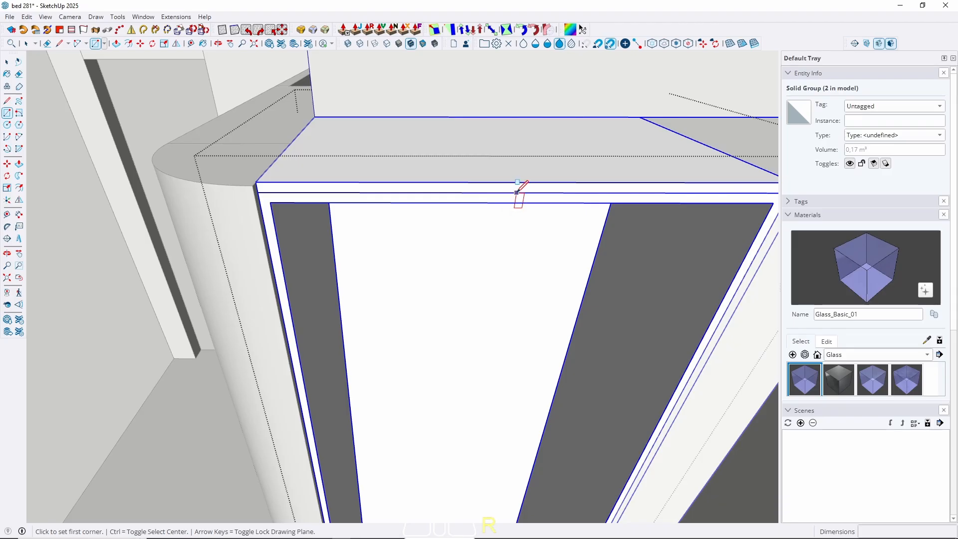
left_click(522, 191)
scroll(456, 400, "down", 5)
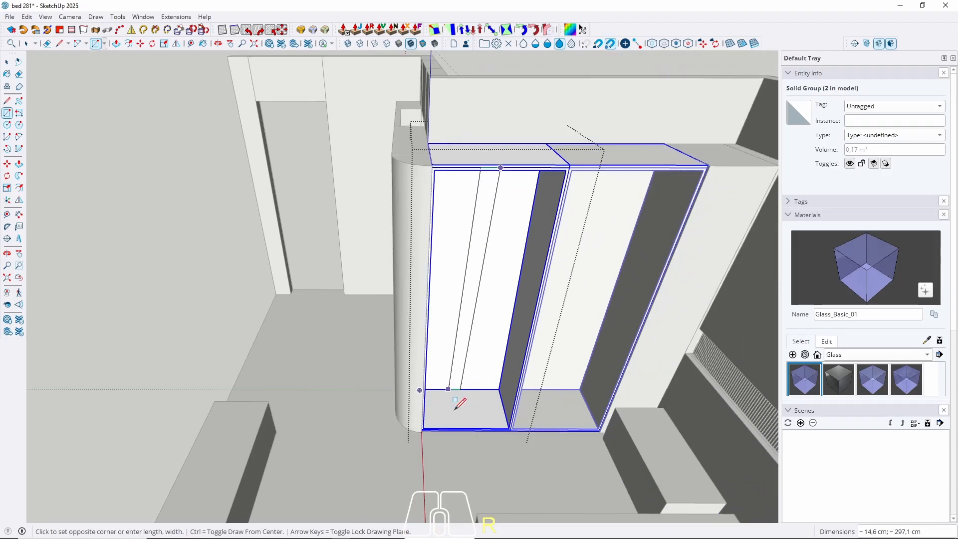
scroll(434, 387, "up", 6)
scroll(379, 401, "up", 5)
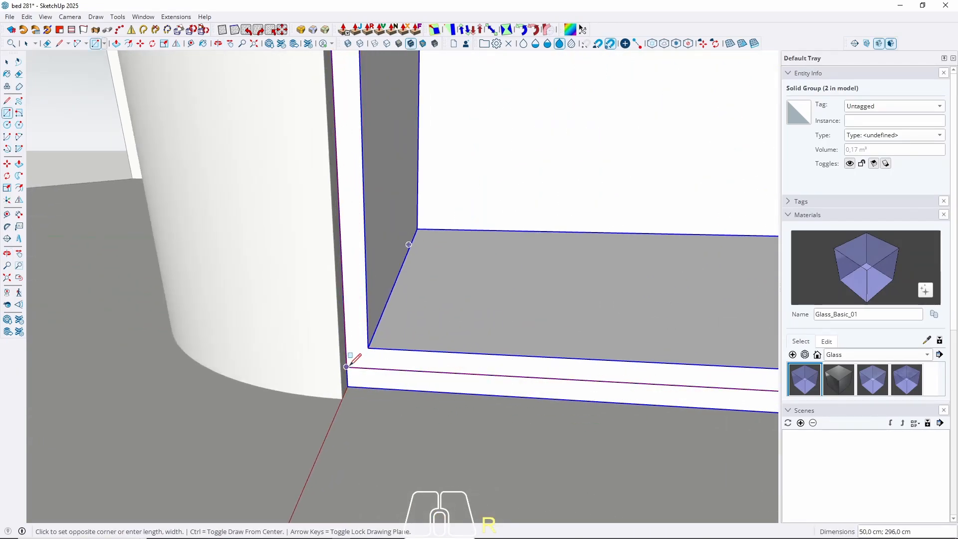
left_click(348, 368)
Extrude the rectangle on the cabinet's front 2 cm to form a door panel.
key("space")
key("p")
left_click(394, 354)
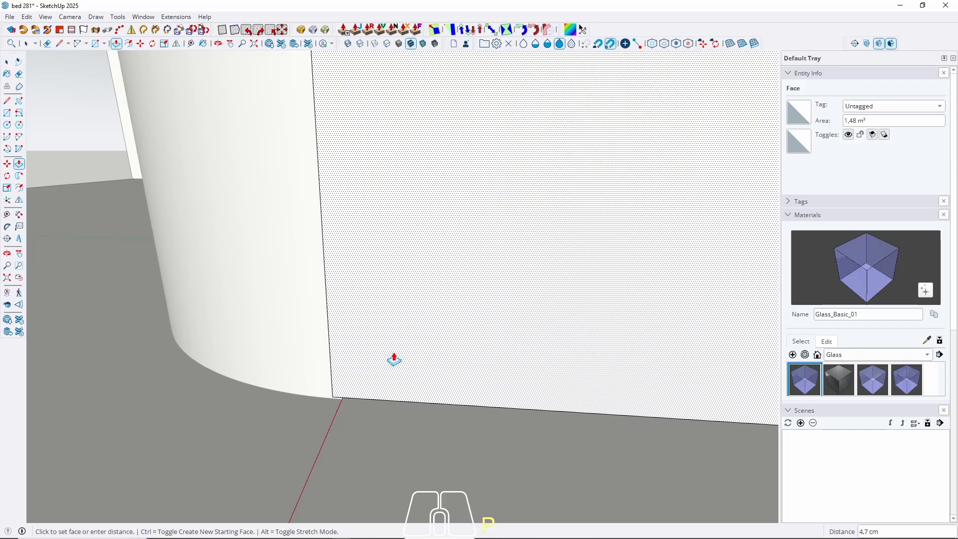
type("2")
key("Return")
key("space")
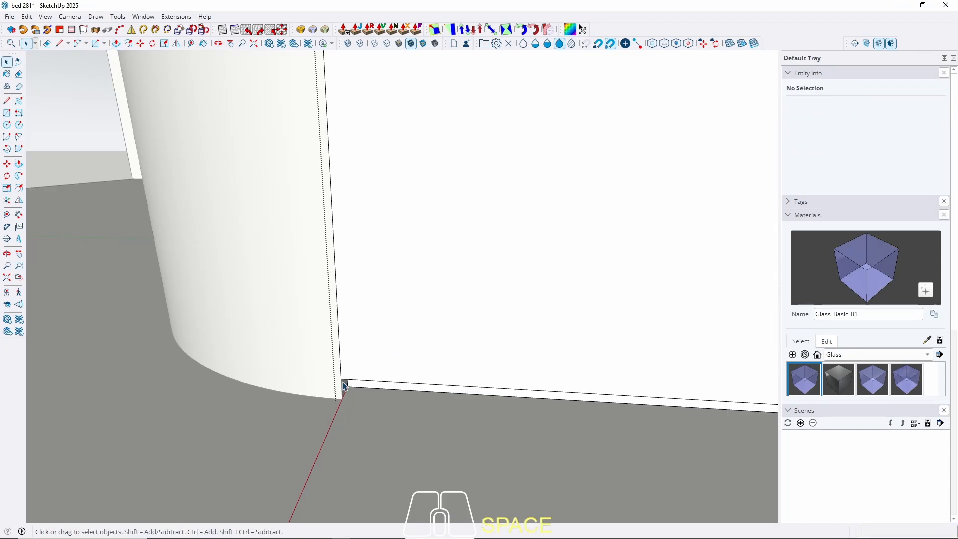
Place a horizontal guide line across the upper part of the door panel, offset upward from its bottom edge.
scroll(360, 391, "down", 4)
middle_click_drag(354, 375, 521, 373)
key("t")
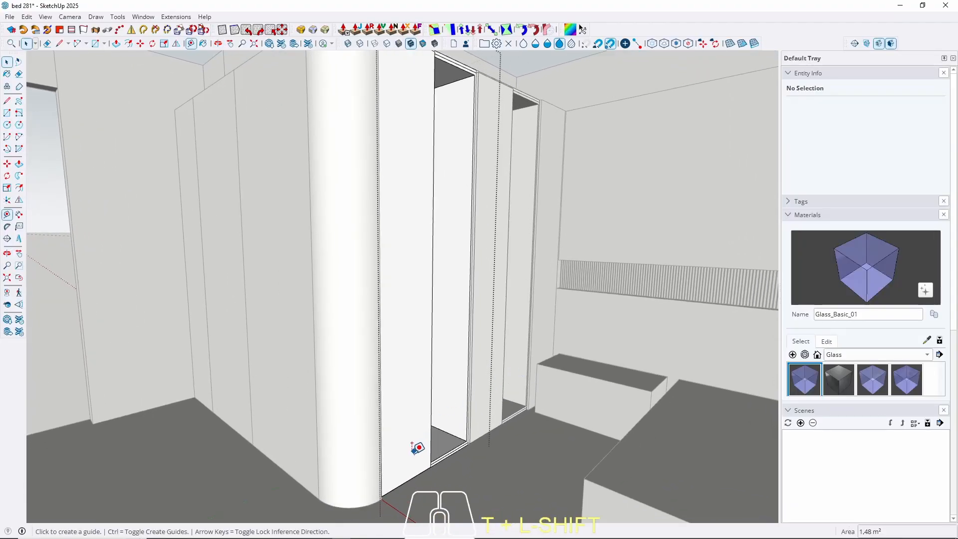
scroll(417, 452, "up", 2)
left_click(407, 489)
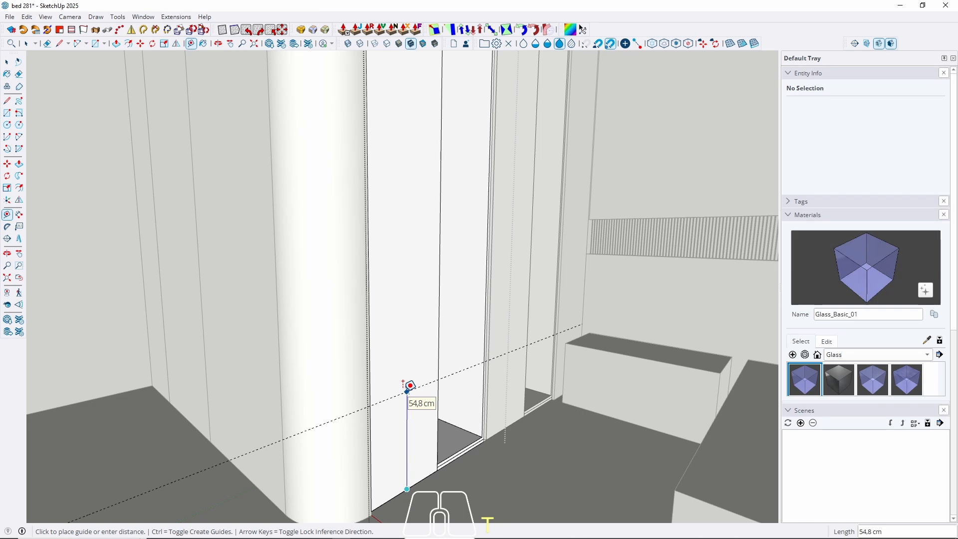
type("24")
key("Return")
key("space")
mouse_move(406, 385)
middle_mouse_down()
mouse_move(394, 353)
mouse_move(454, 342)
mouse_move(389, 386)
middle_mouse_up()
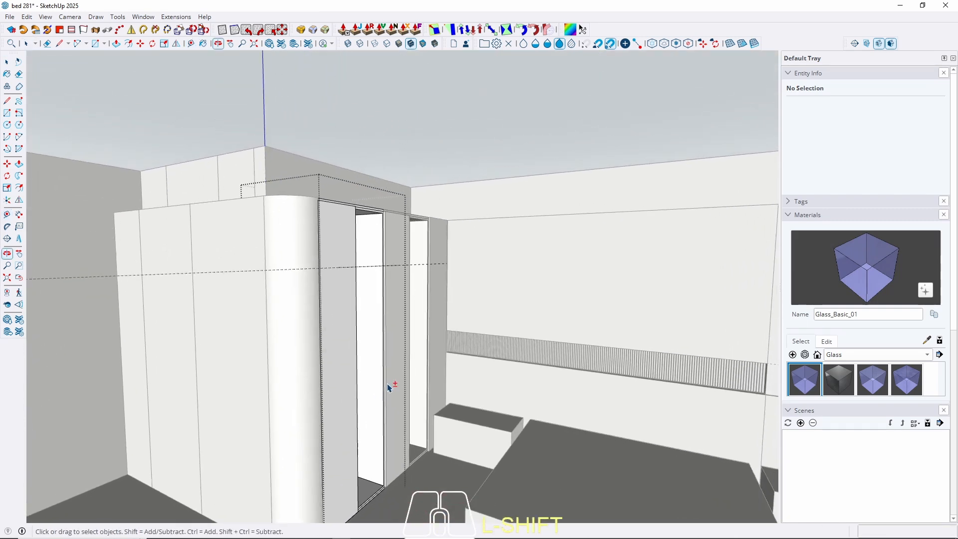
Open the door panel for editing, select its top end face with its edges, and start the Move operation on it.
scroll(379, 305, "up", 3)
double_click(333, 205)
left_click_drag(267, 136, 421, 280)
middle_click_drag(421, 280, 364, 198)
key("m")
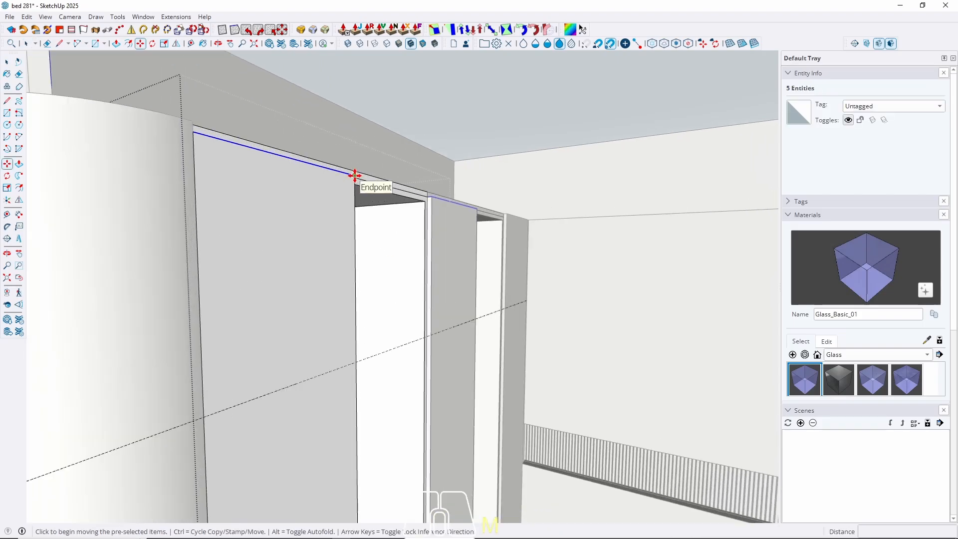
Move the door panel's selected top edge straight down to the dashed horizontal guide line.
left_click(355, 176)
left_click(355, 364)
key("space")
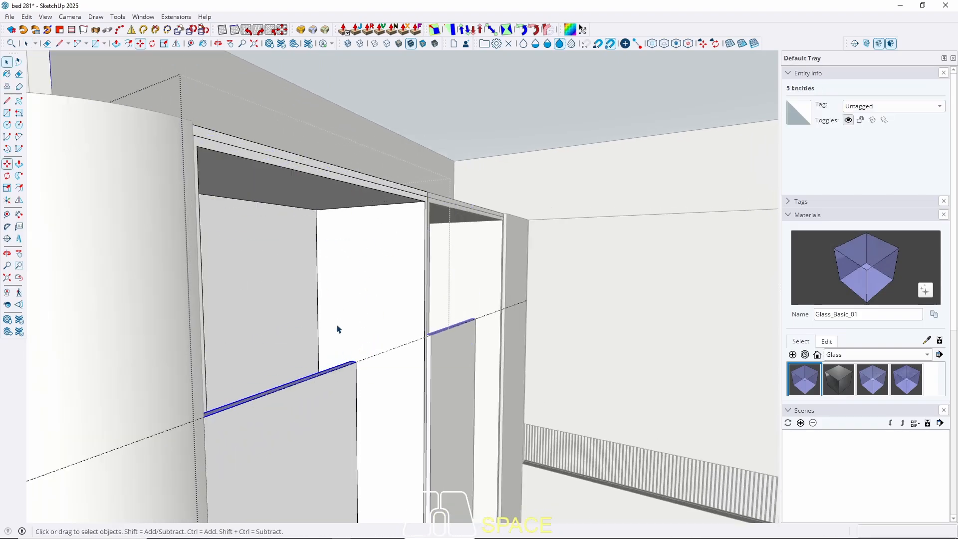
Select the whole shortened door panel and make it a component.
scroll(337, 329, "down", 5)
middle_click_drag(387, 316, 295, 332)
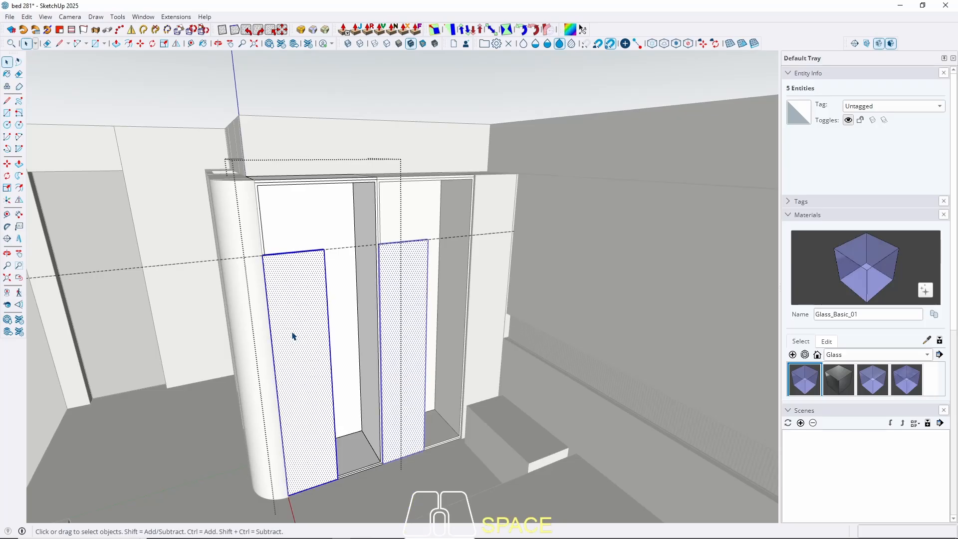
triple_click(293, 336)
right_click(294, 335)
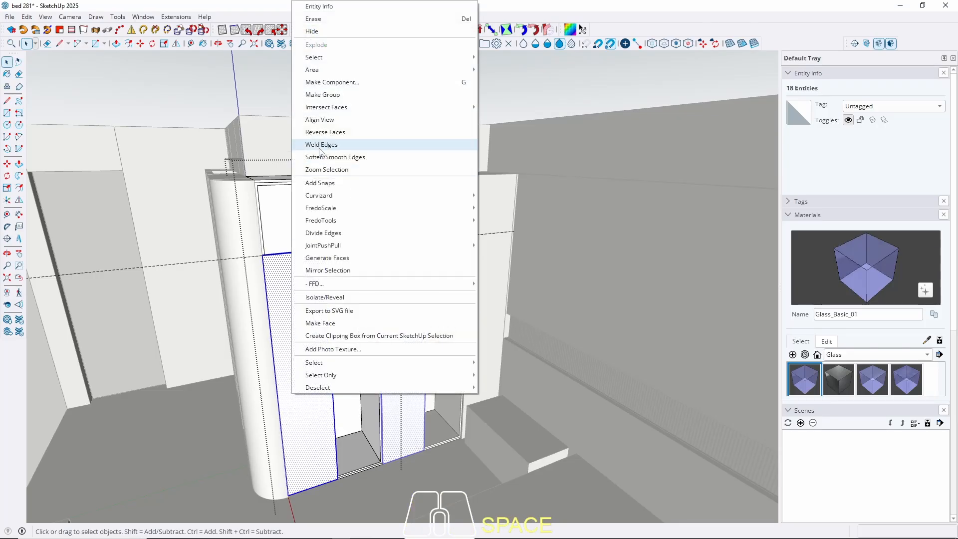
left_click(330, 82)
key("Return")
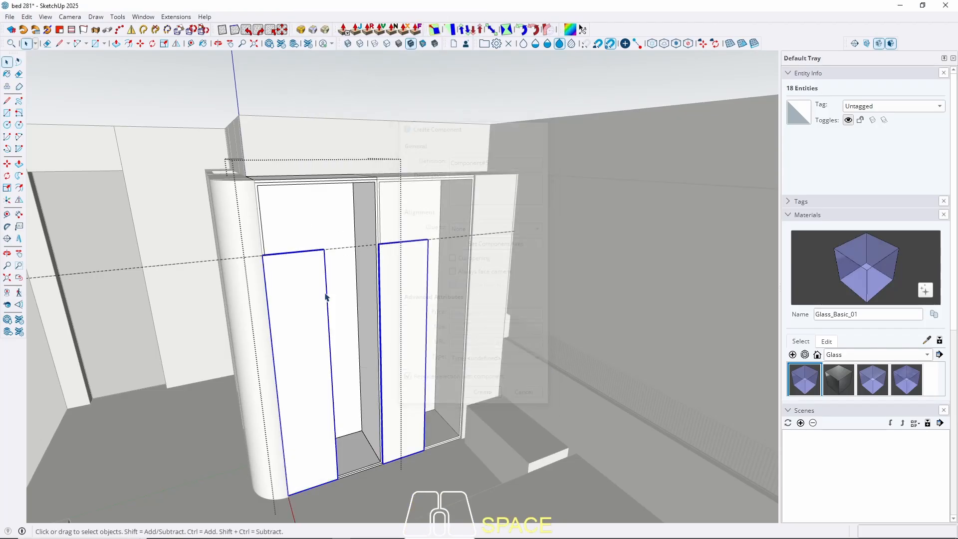
Copy the door component sideways from corner to corner so the copy sits flush against the original and fills the opening.
middle_click_drag(327, 297, 282, 345)
scroll(247, 264, "up", 6)
key("m")
scroll(197, 277, "up", 2)
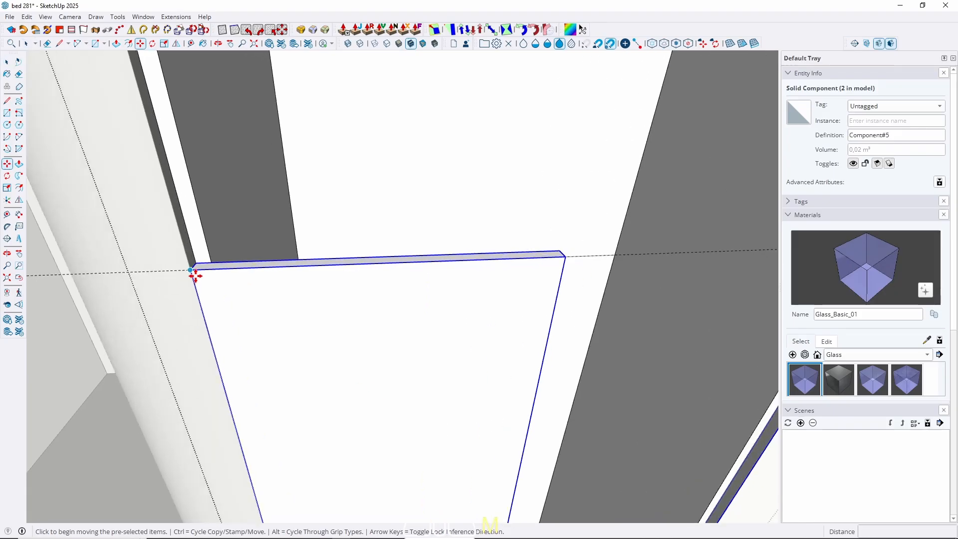
left_click(192, 271)
left_click(563, 254)
key("space")
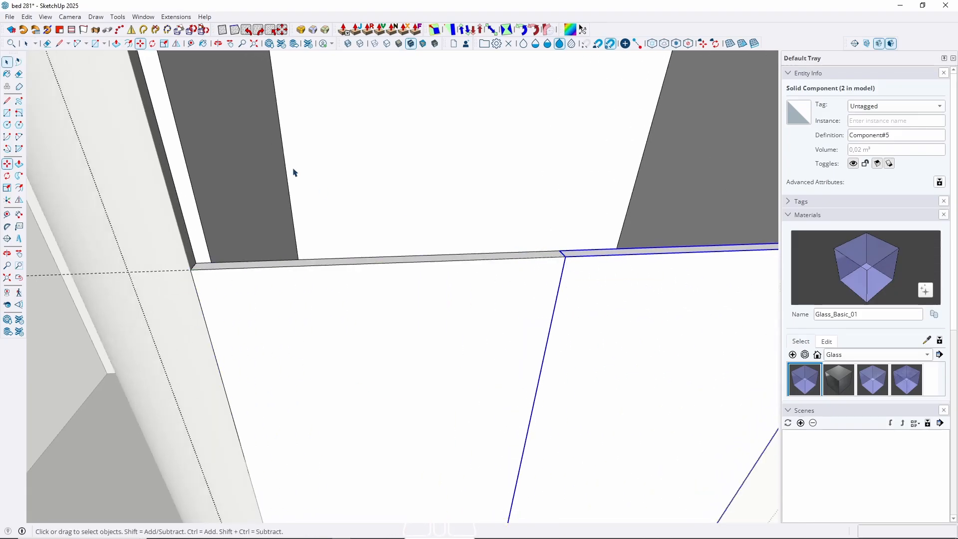
Open the first door component and offset its front face inward by 2 cm to outline the frame.
scroll(293, 172, "down", 8)
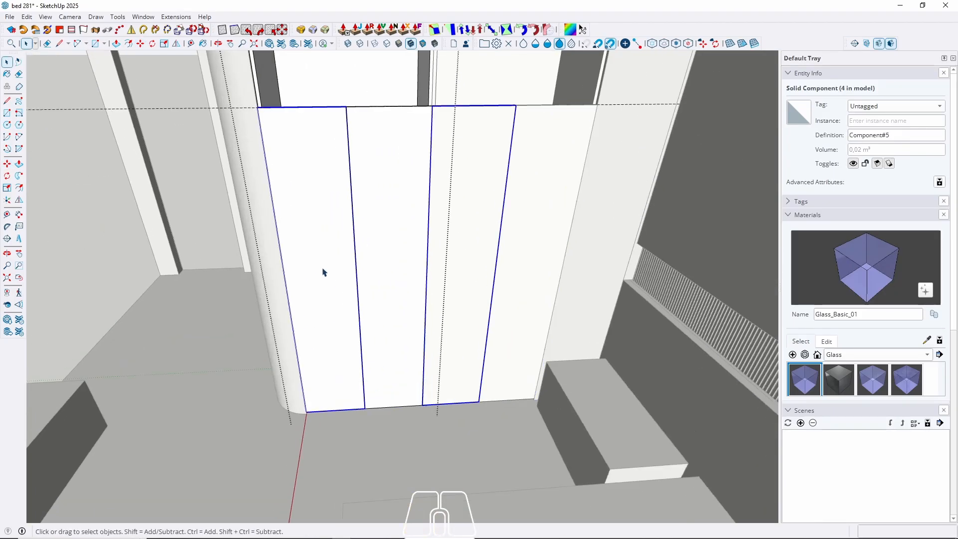
double_click(321, 220)
left_click(321, 220)
type("f")
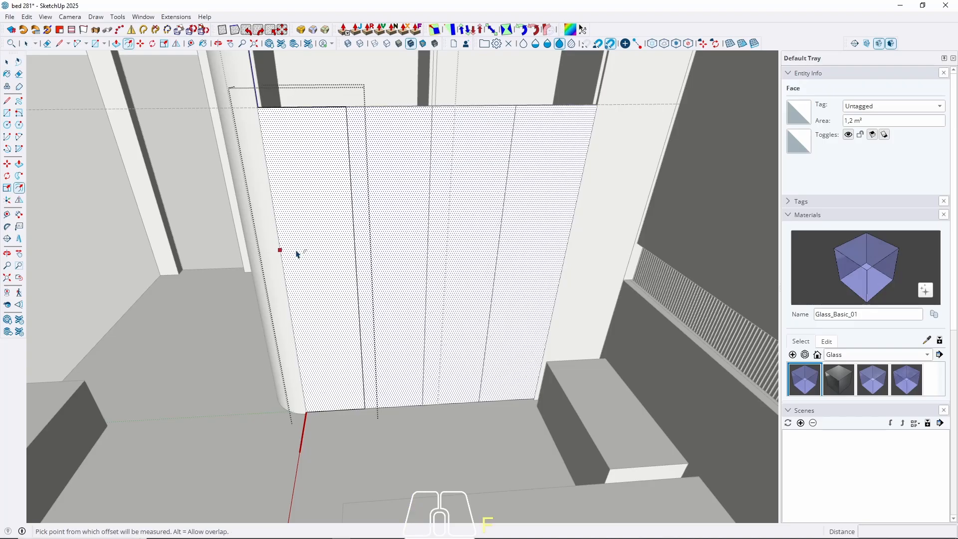
type("2")
key("Return")
key("space")
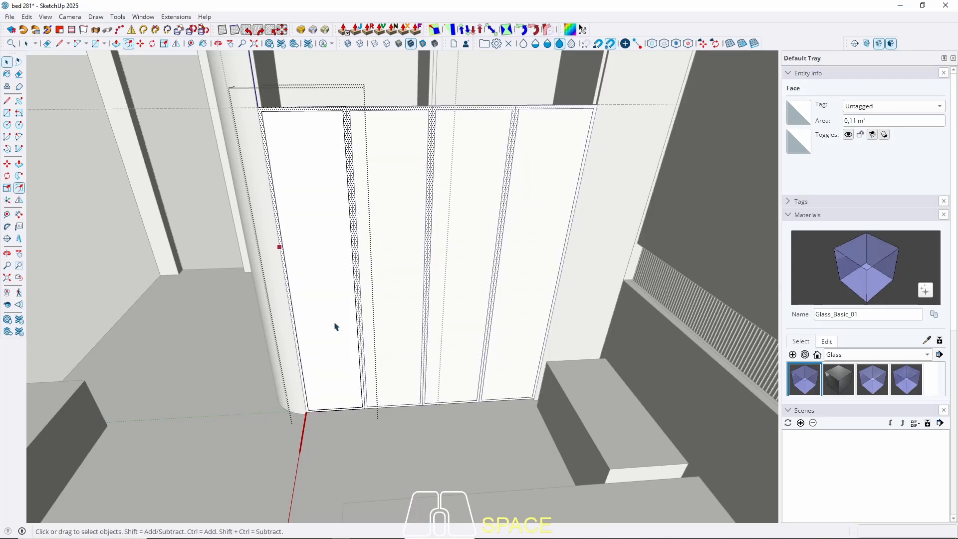
Push the door's inner face through the full 2 cm thickness to open up the frame.
left_click(336, 325)
key("p")
left_click(317, 320)
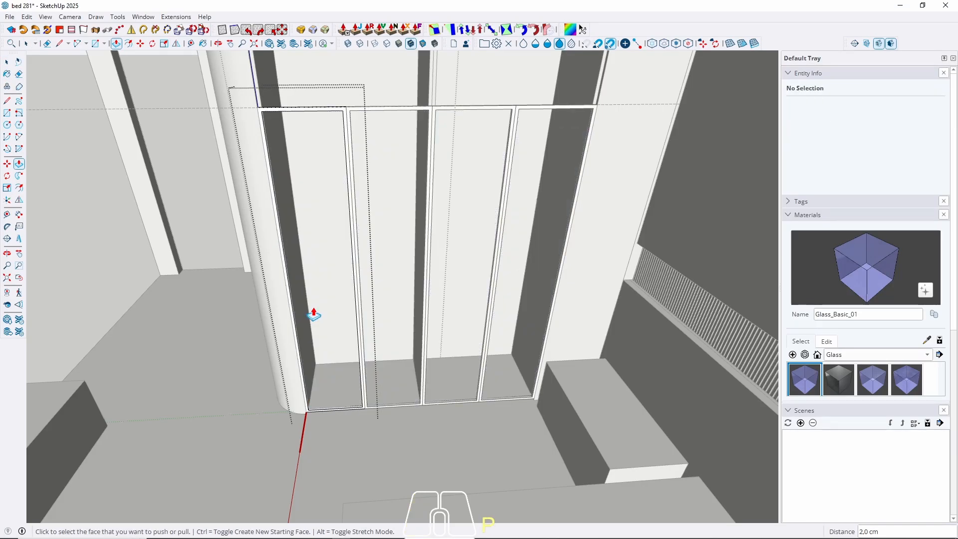
Select all the geometry of the door frame and make it a group.
scroll(302, 407, "up", 5)
key("space")
triple_click(300, 406)
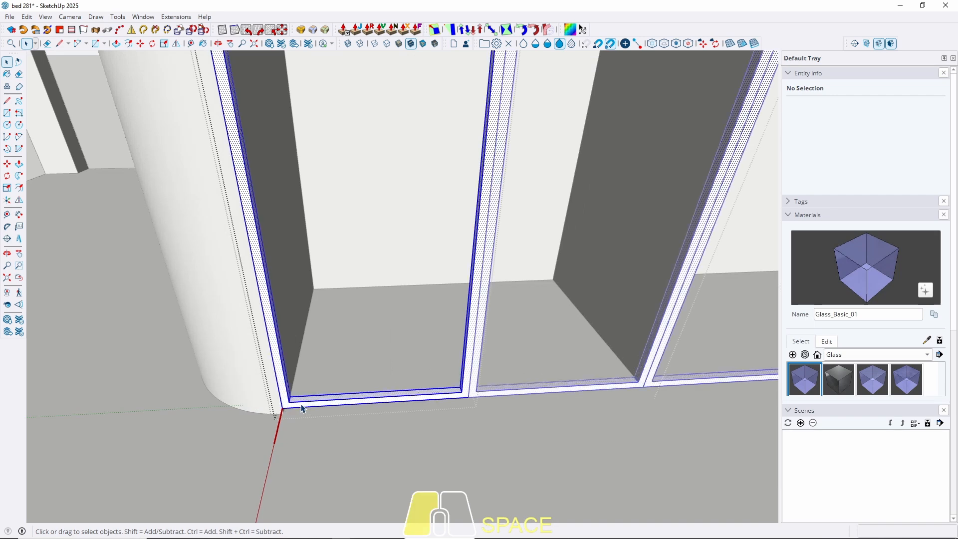
right_click(300, 406)
left_click(331, 104)
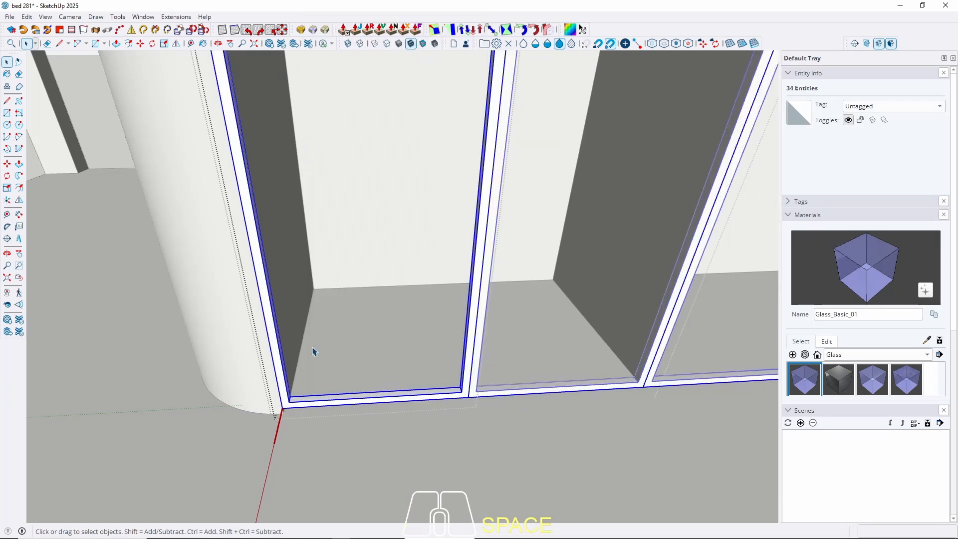
Draw a rectangle filling the frame opening, from mid-depth at the lower corner to the diagonally opposite upper corner.
scroll(295, 379, "up", 5)
key("r")
left_click(270, 401)
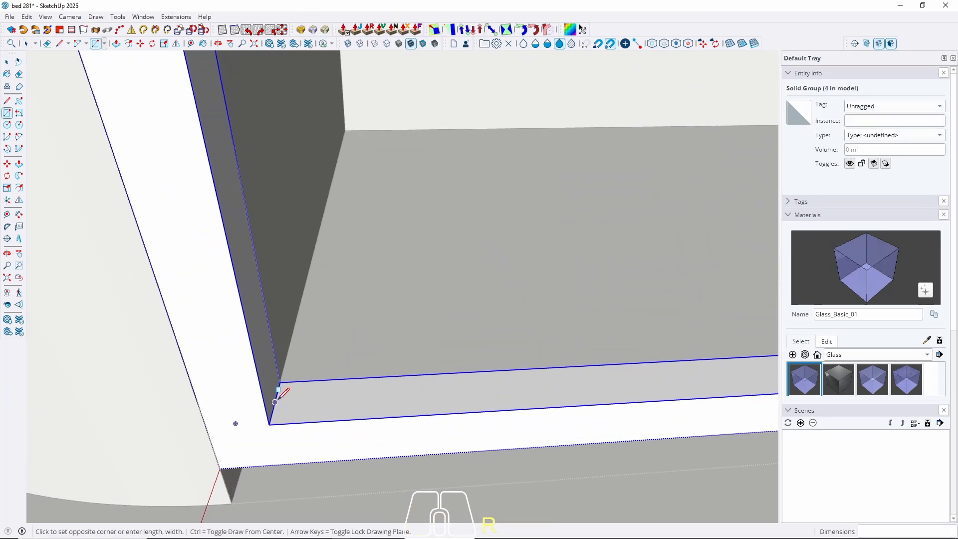
scroll(279, 394, "down", 3)
scroll(340, 430, "down", 8)
middle_click_drag(341, 427, 415, 487)
scroll(415, 301, "up", 3)
scroll(415, 300, "up", 4)
middle_click_drag(426, 245, 526, 133)
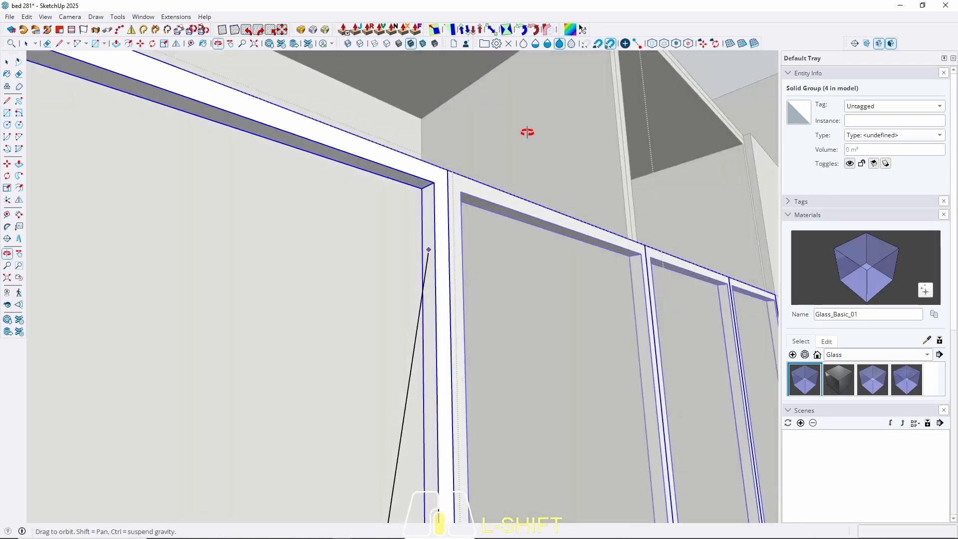
scroll(435, 186, "up", 2)
left_click(412, 192)
Extrude the rectangle inside the door frame by 0.5 cm to form the pane.
key("space")
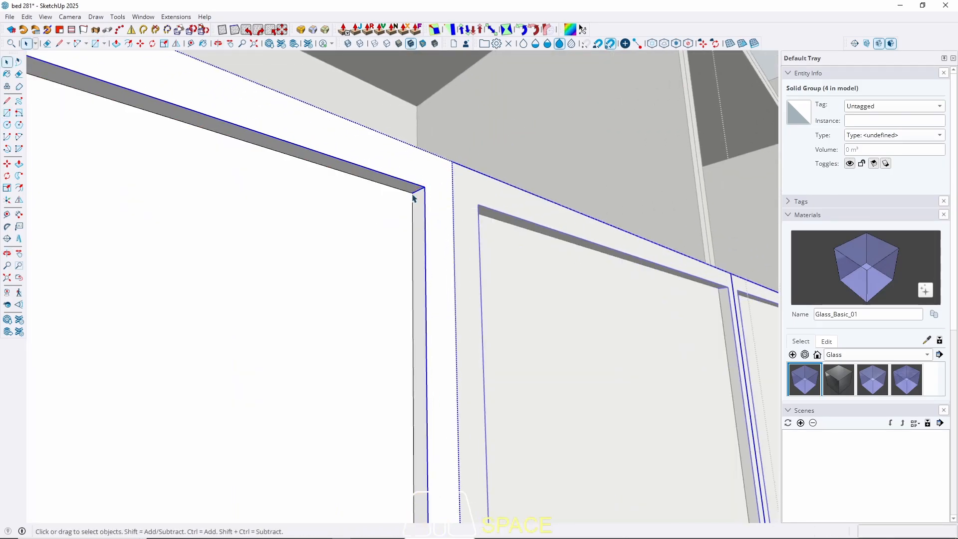
key("p")
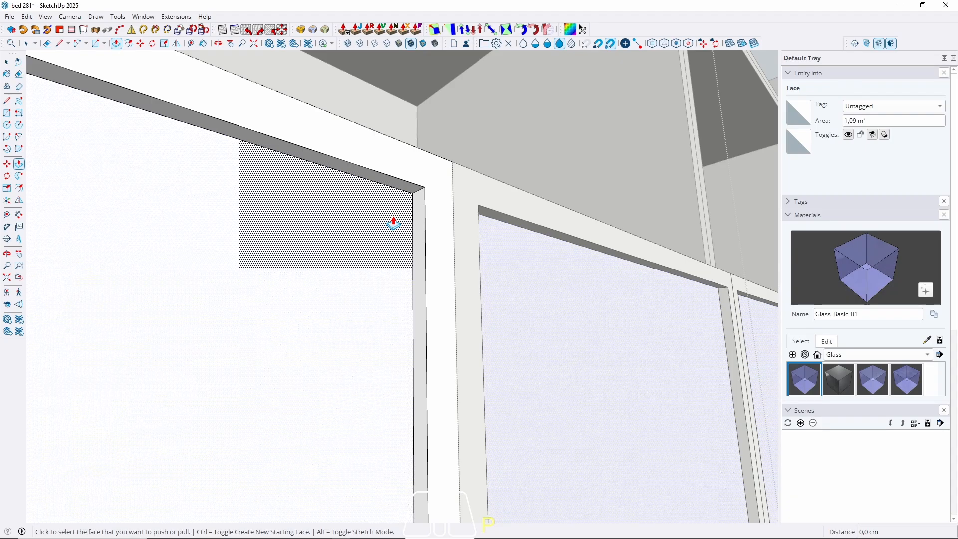
left_click(393, 224)
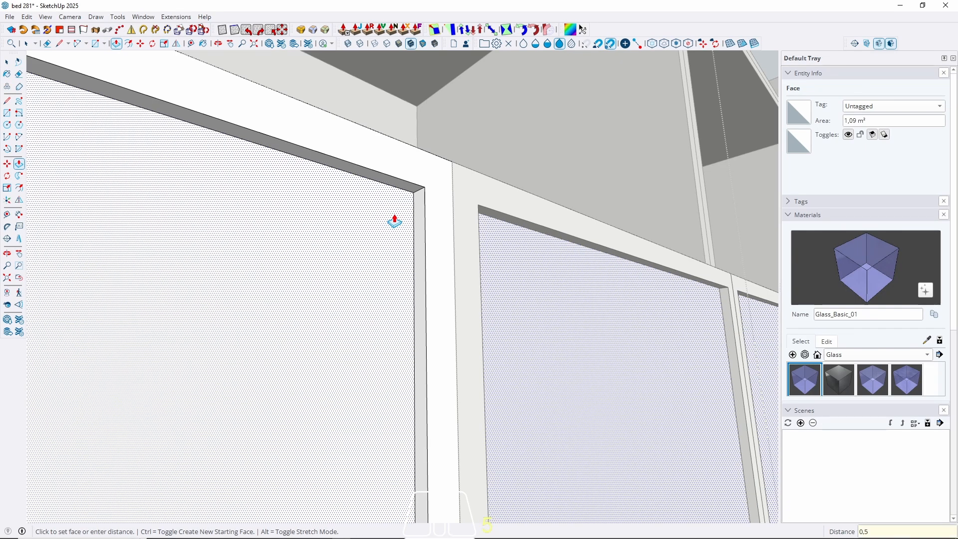
key("Return")
key("space")
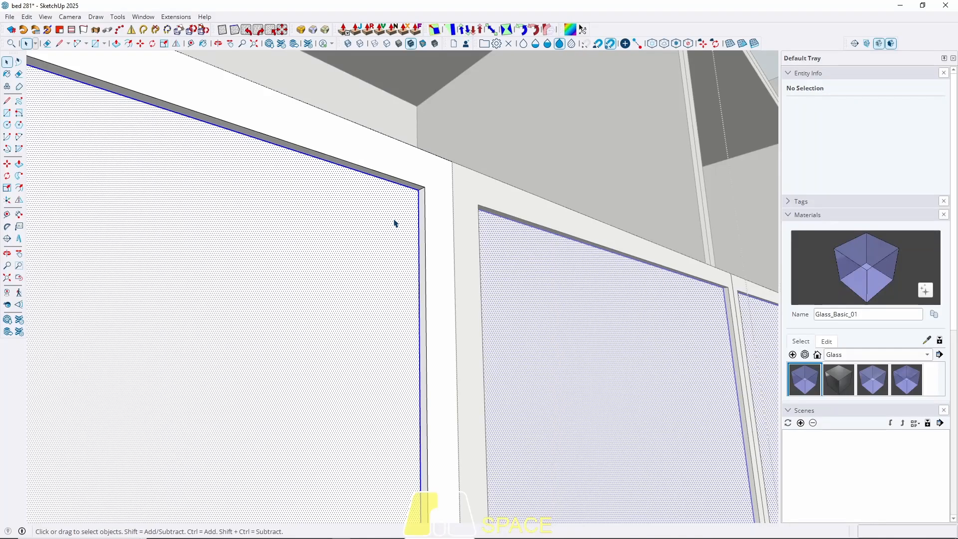
Select the entire extruded pane and make it a separate group.
triple_click(396, 223)
right_click(394, 221)
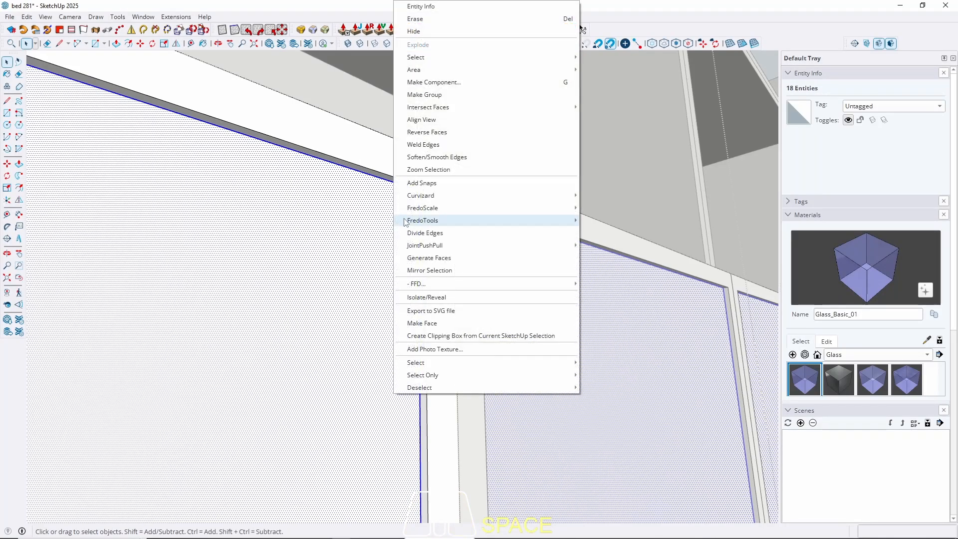
left_click(432, 96)
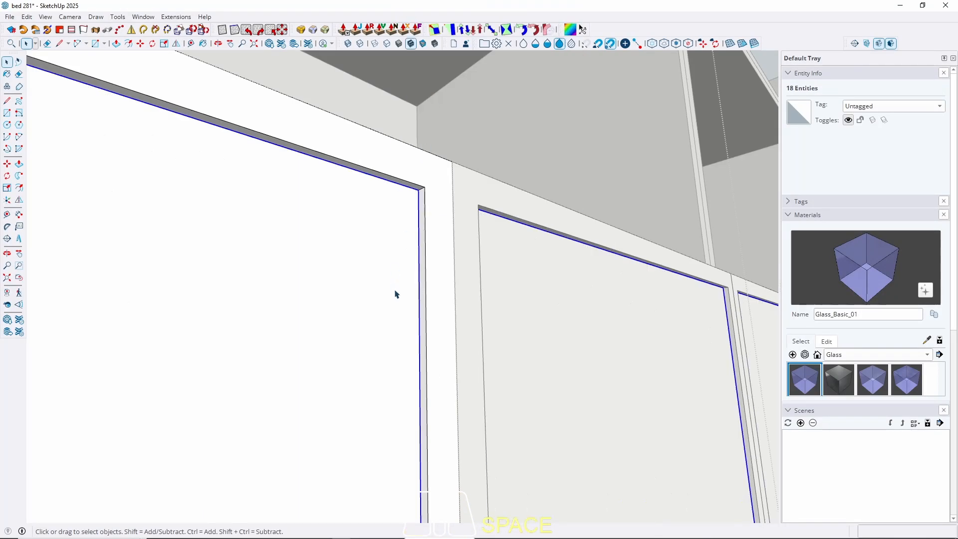
Paint the door pane group with the Glass_Mirror_01 material and leave the door component.
left_click(840, 380)
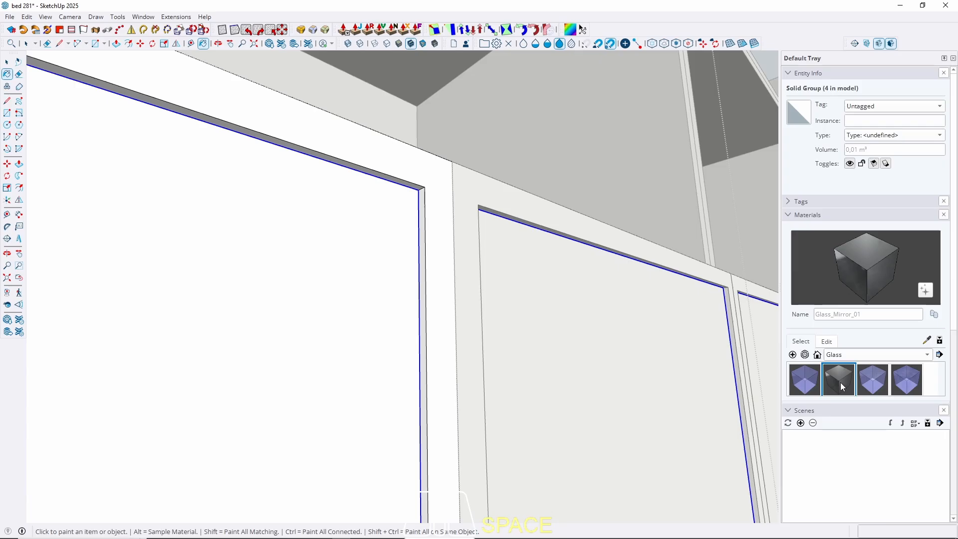
left_click(383, 356)
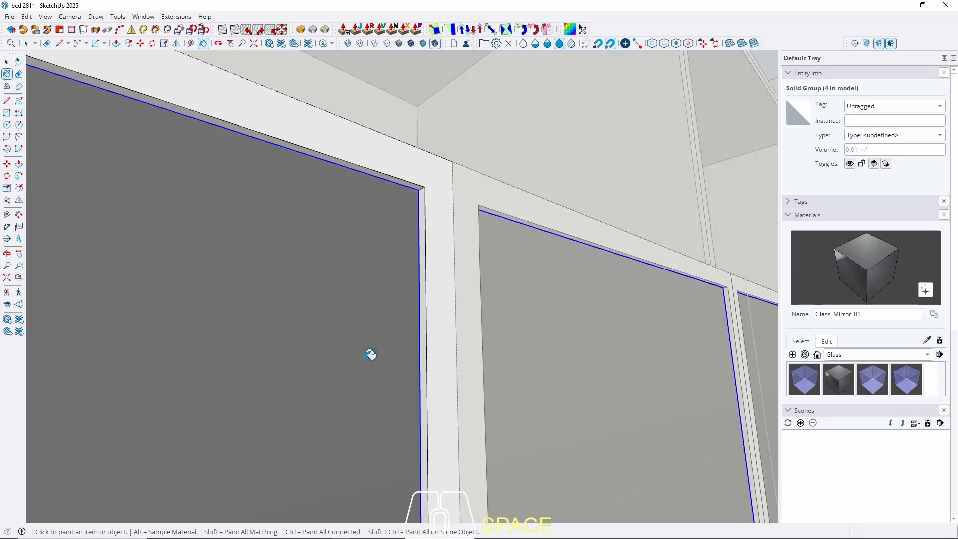
key("space")
mouse_move(402, 293)
middle_mouse_down()
mouse_move(404, 479)
mouse_move(402, 417)
mouse_move(347, 262)
middle_mouse_up()
key("Escape")
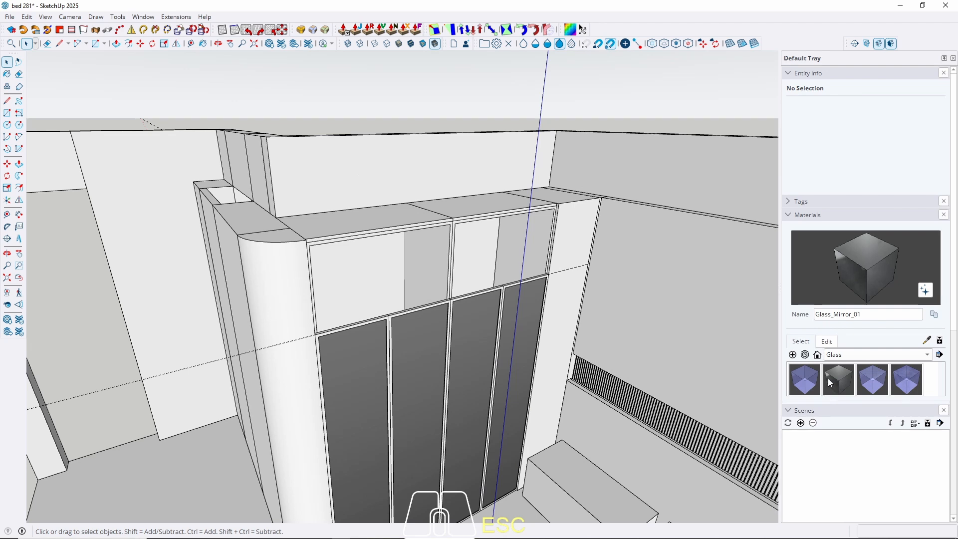
Create a new material named "dark glass" with lightness 26 and opacity 78.
left_click(807, 385)
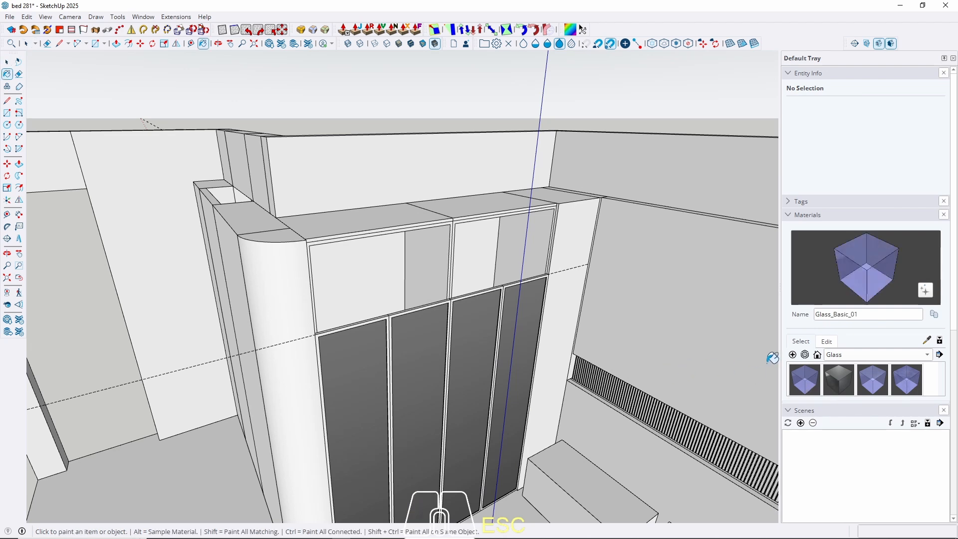
left_click(793, 355)
left_click(460, 308)
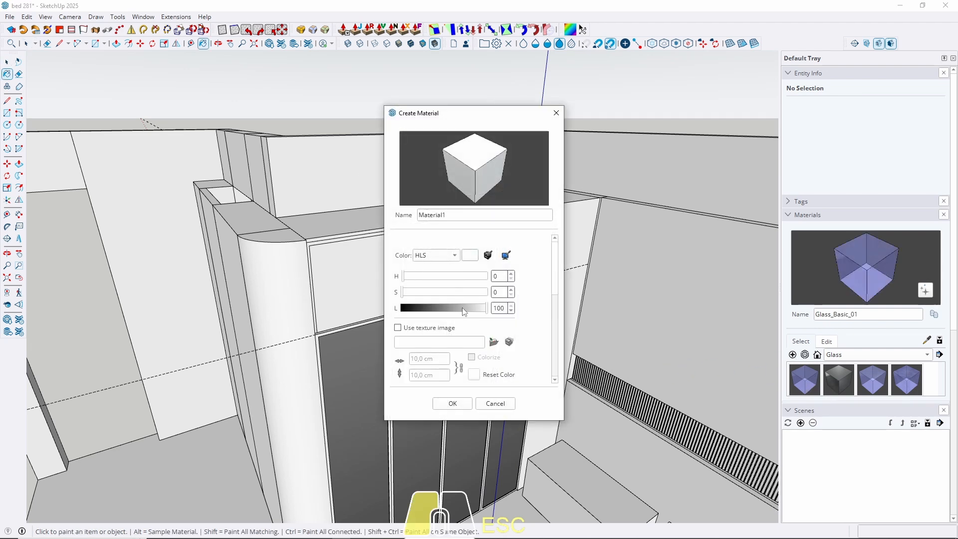
left_click_drag(463, 309, 423, 313)
scroll(549, 299, "down", 3)
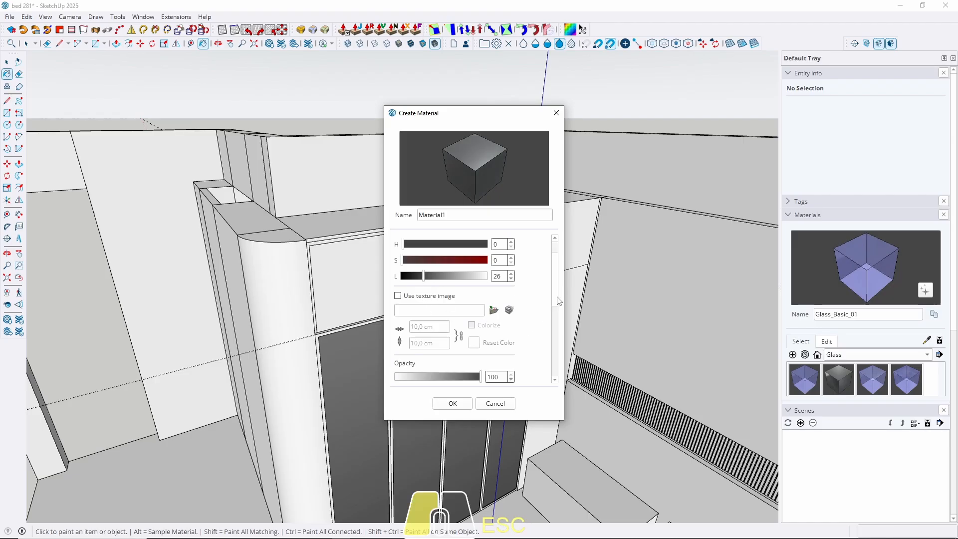
mouse_move(480, 299)
left_mouse_down()
mouse_move(437, 307)
mouse_move(473, 304)
left_mouse_up()
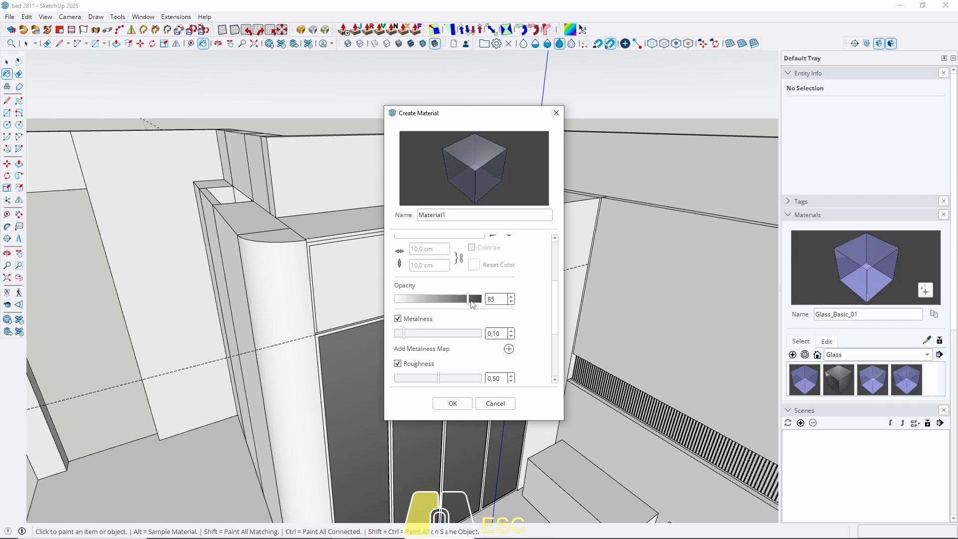
double_click(457, 215)
type("dark gl")
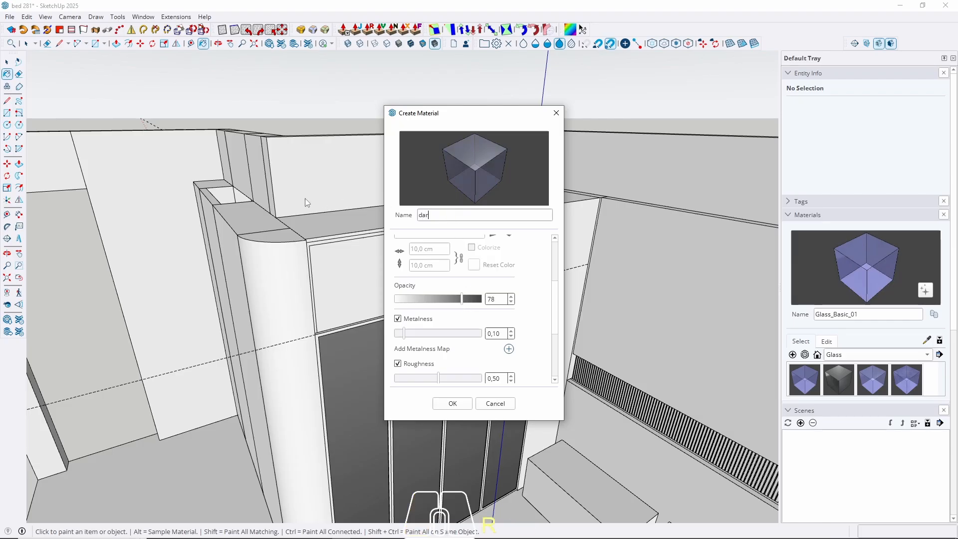
type("ass")
left_click(454, 403)
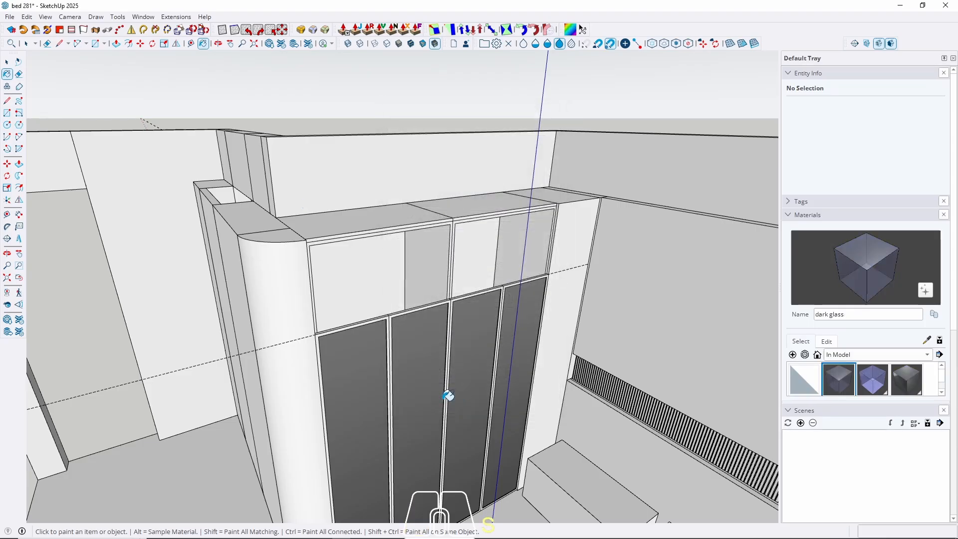
Open the door's pane group, paint all its faces with the dark glass material, and exit the nested editing.
key("space")
double_click(343, 386)
left_click(345, 385)
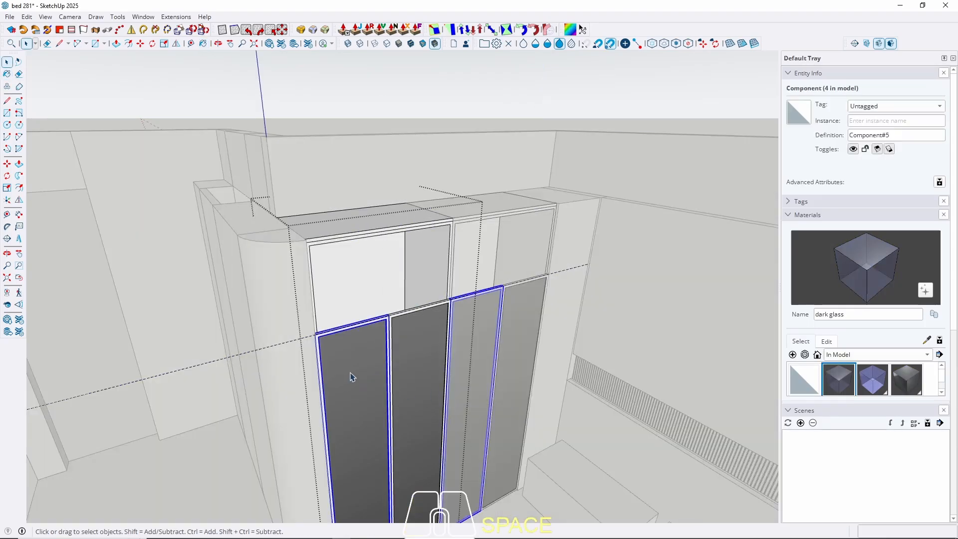
triple_click(352, 364)
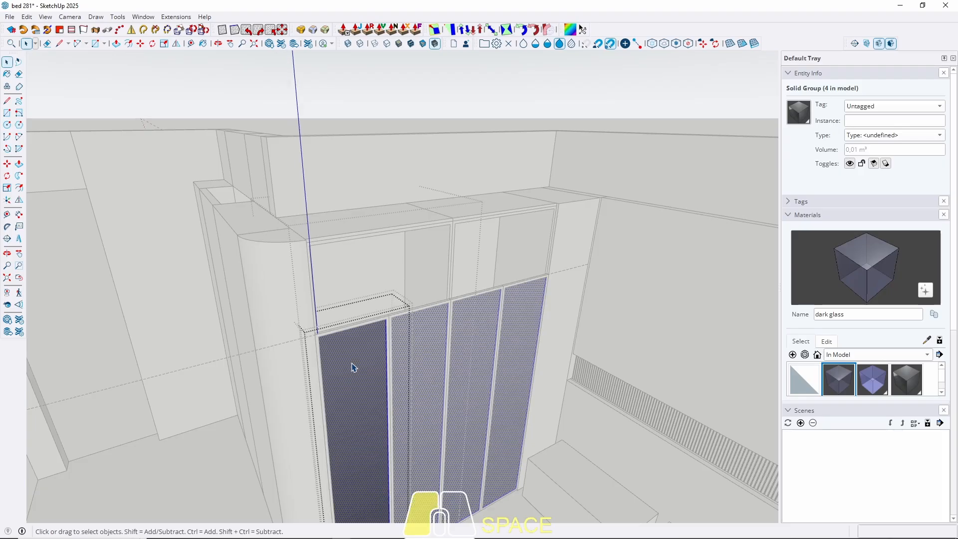
key("b")
left_click(357, 357)
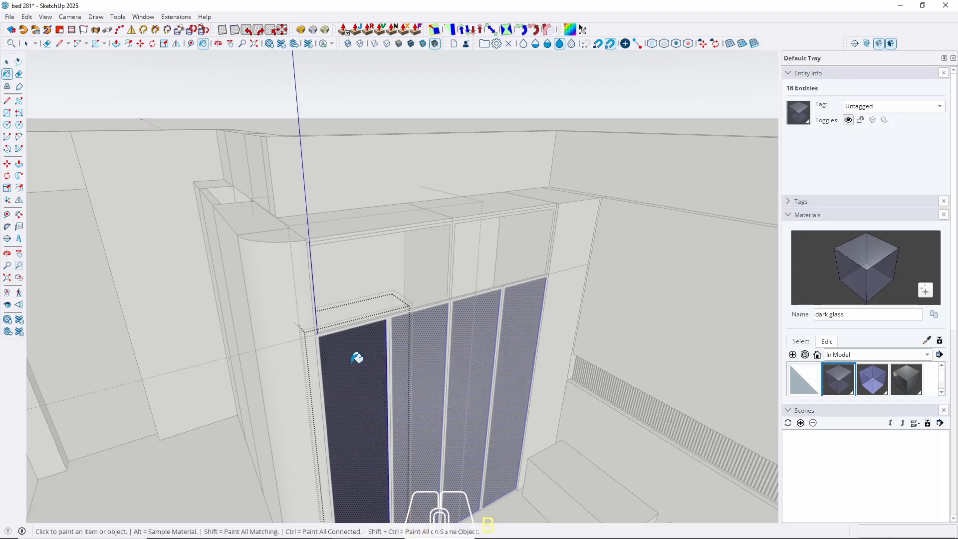
key("space")
key("Escape")
key("Escape")
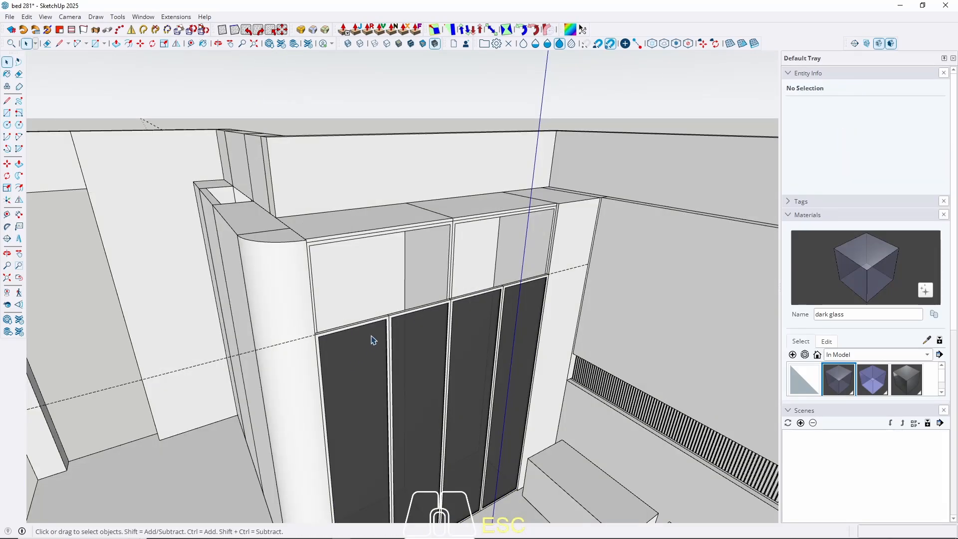
Open the wardrobe cabinet component and draw a rectangle about 50 cm wide and 55 cm high over the first upper door opening.
middle_click_drag(372, 341, 302, 342)
left_click(304, 342)
double_click(298, 345)
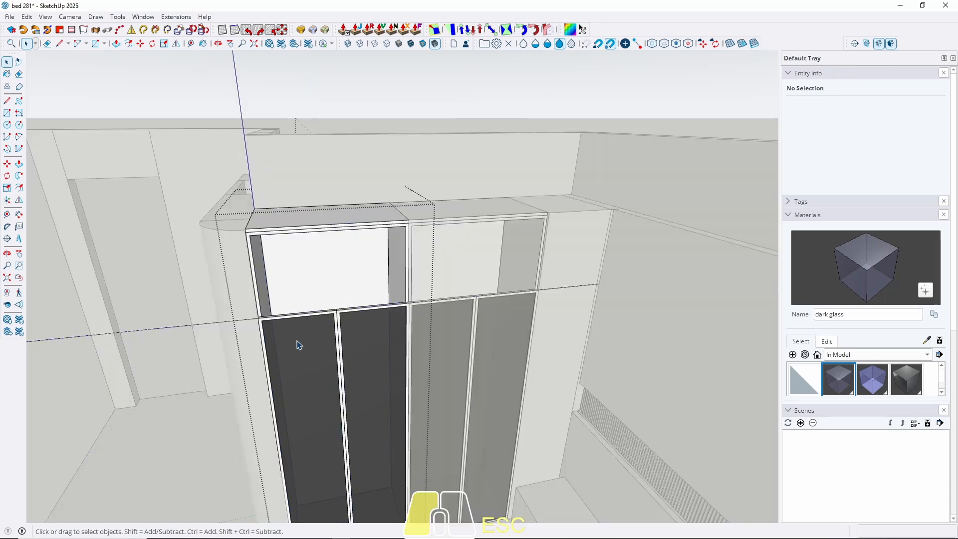
left_click(295, 342)
scroll(286, 325, "up", 3)
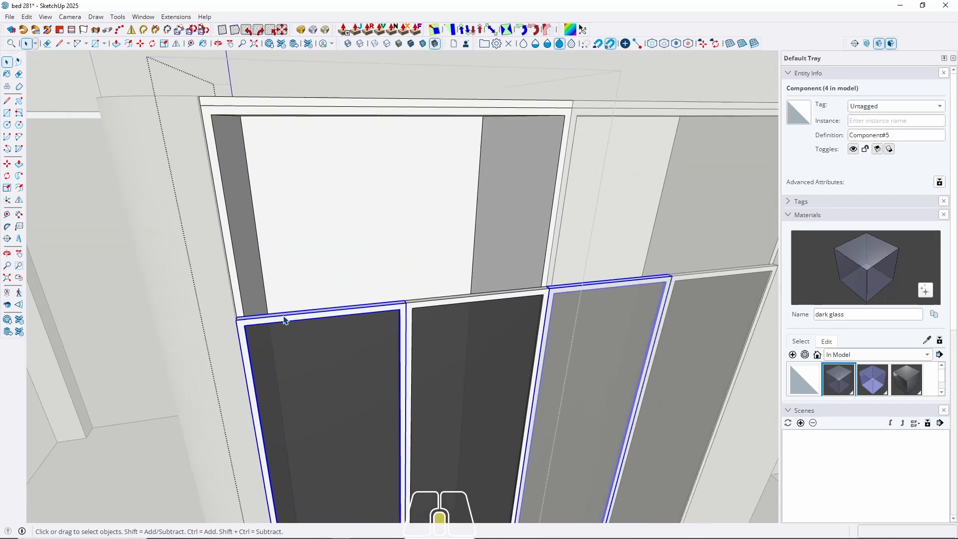
scroll(278, 306, "up", 5)
key("r")
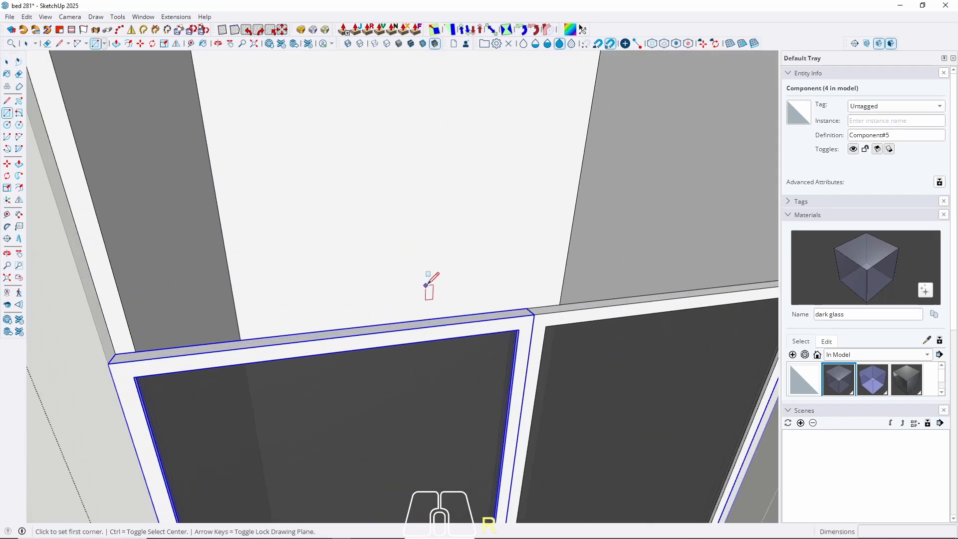
left_click(592, 323)
scroll(555, 390, "down", 5)
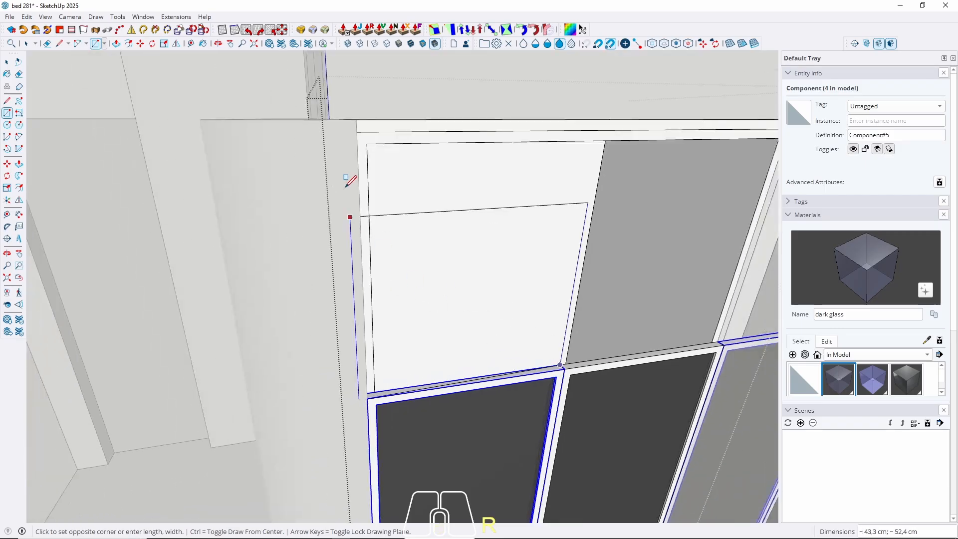
scroll(367, 131, "up", 2)
scroll(140, 135, "down", 3)
scroll(342, 128, "up", 4)
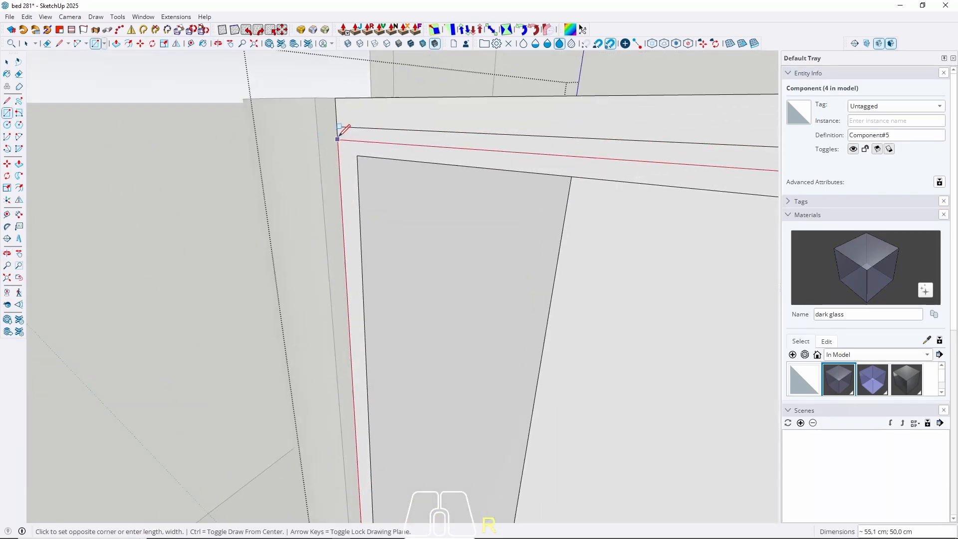
Extrude the upper door rectangle outward 2 cm with Push/Pull.
key("space")
scroll(375, 155, "down", 1)
key("p")
left_click(441, 259)
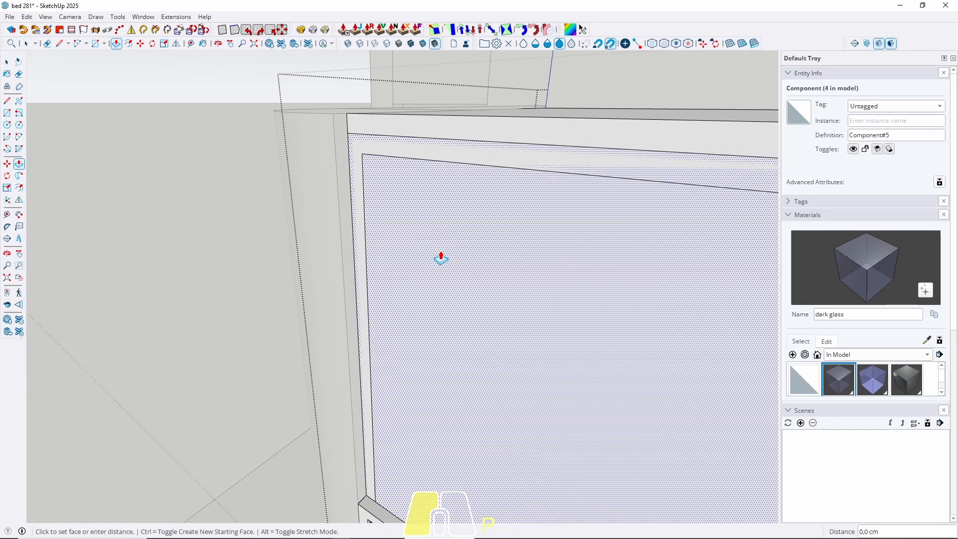
type("2")
key("Return")
key("space")
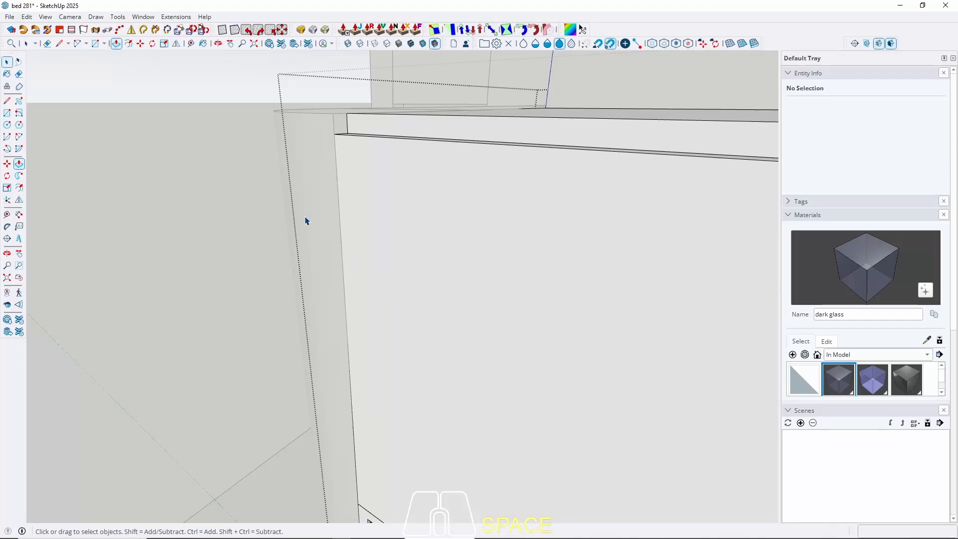
Select the whole extruded upper door panel and make it a component.
scroll(419, 248, "down", 2)
left_click(421, 248)
triple_click(421, 248)
right_click(421, 248)
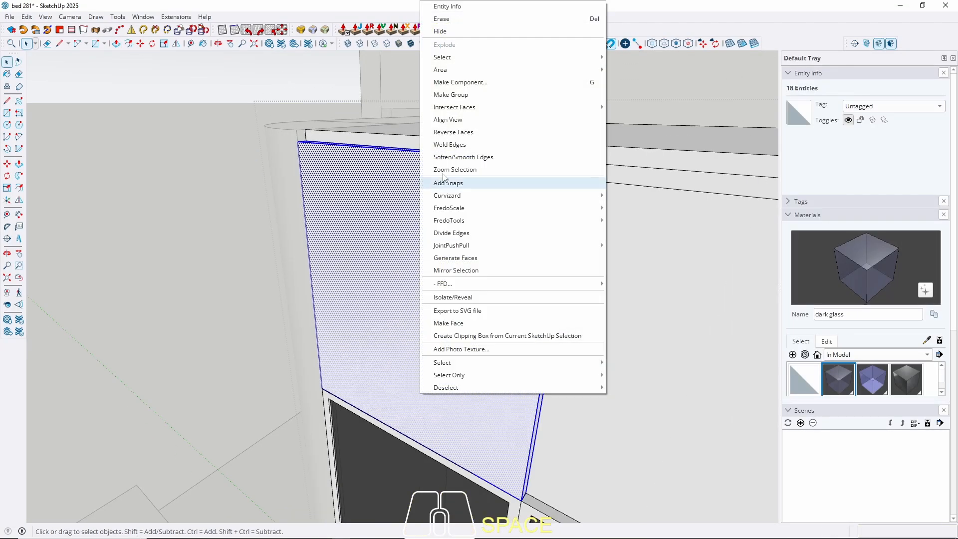
left_click(467, 82)
left_click(483, 397)
Copy the upper door component from its lower outer corner to the adjoining corner so it fills the neighboring opening.
scroll(413, 395, "up", 2)
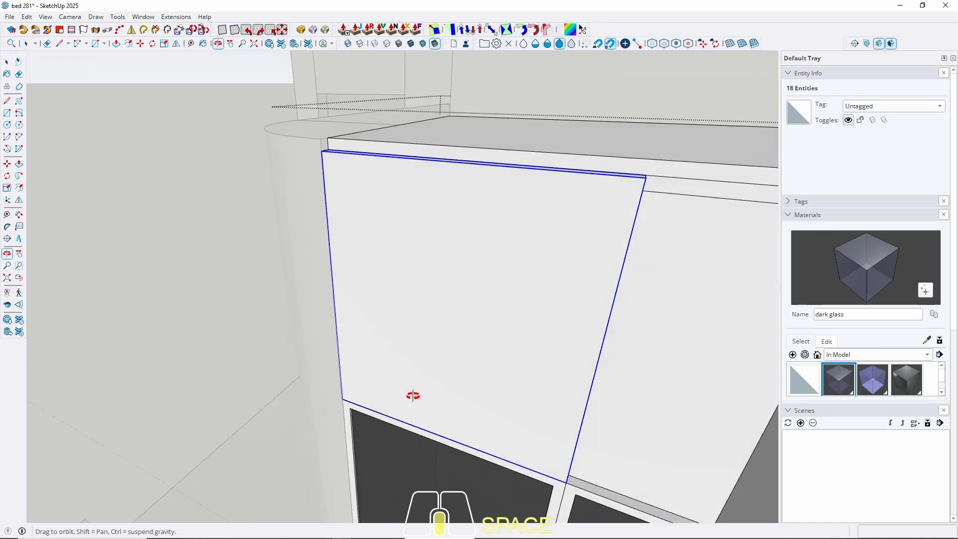
key("m")
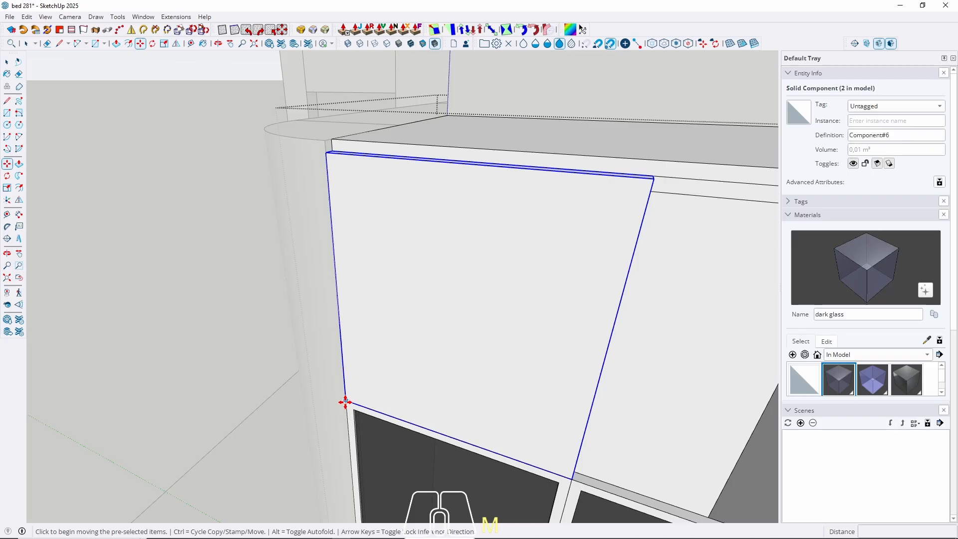
left_click(346, 402)
key("ctrl")
left_click(569, 479)
key("space")
scroll(398, 276, "down", 6)
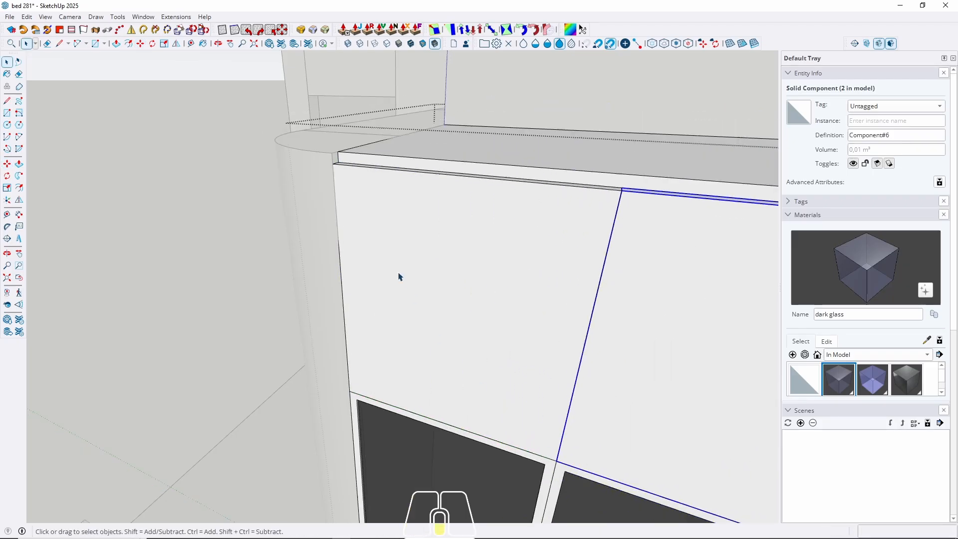
Open the first upper door component and offset its front face outline inward by 2 cm.
middle_click_drag(397, 277, 487, 284)
triple_click(487, 283)
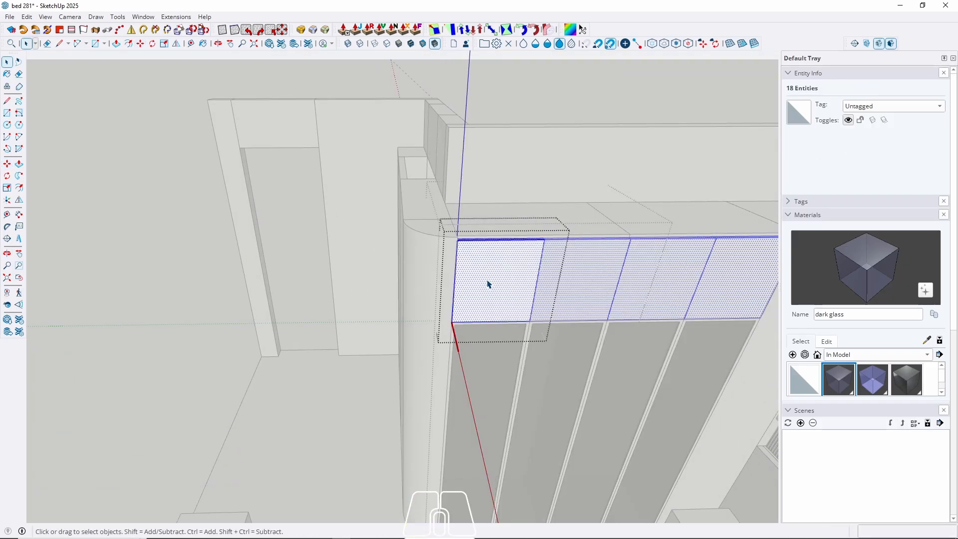
key("f")
left_click(462, 285)
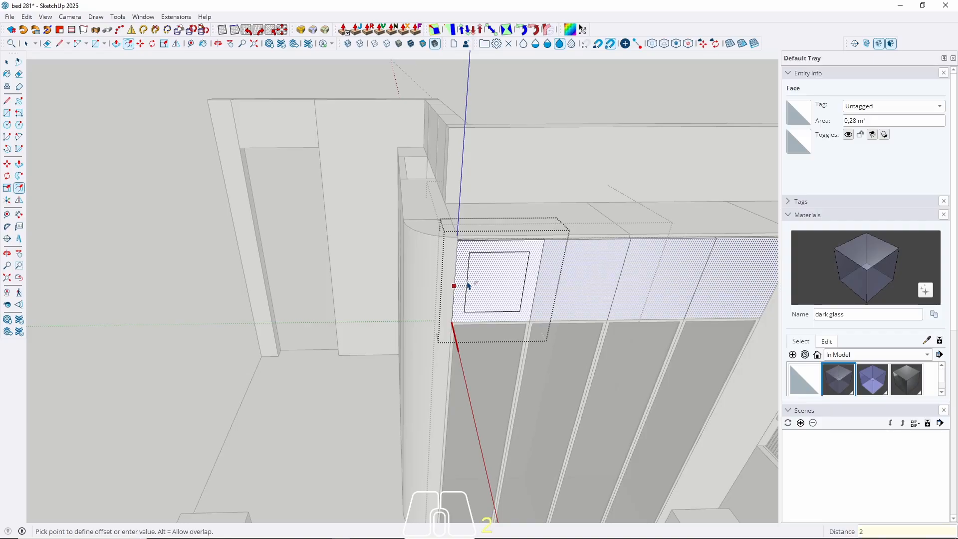
key("Return")
key("space")
Hide the rest of the model and push the upper door's inner face through to leave an open frame.
key("w")
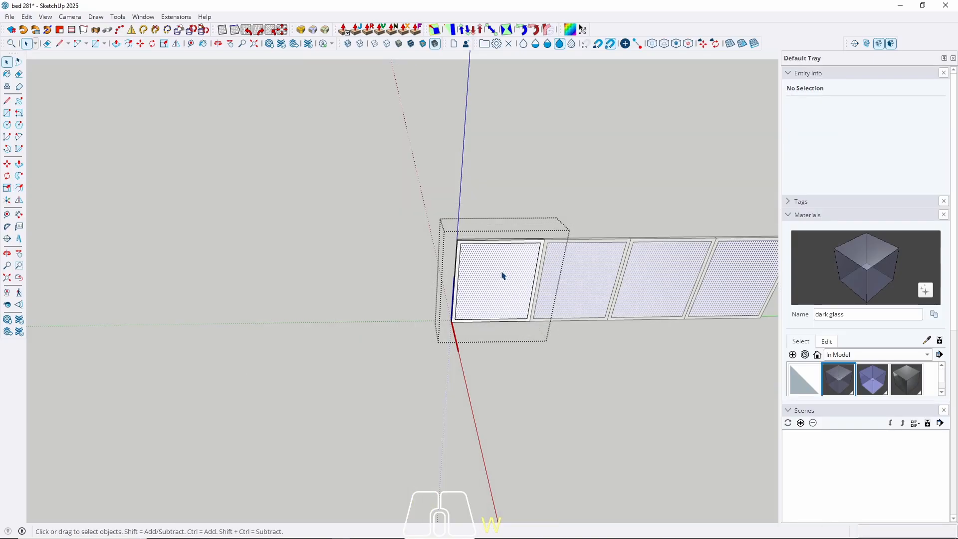
key("p")
left_click(502, 288)
left_click(491, 281)
key("space")
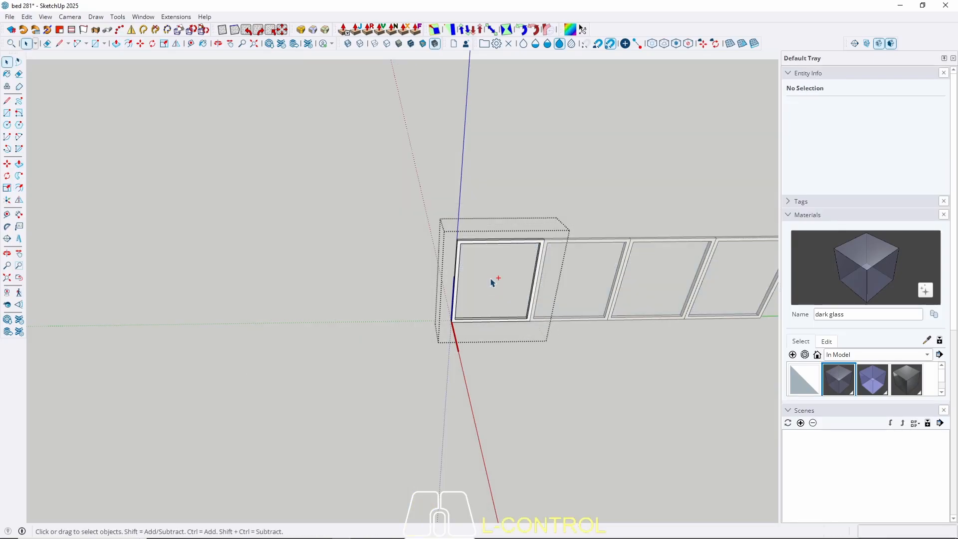
Select all of the upper door frame's geometry and make it a group.
key("ctrl+a")
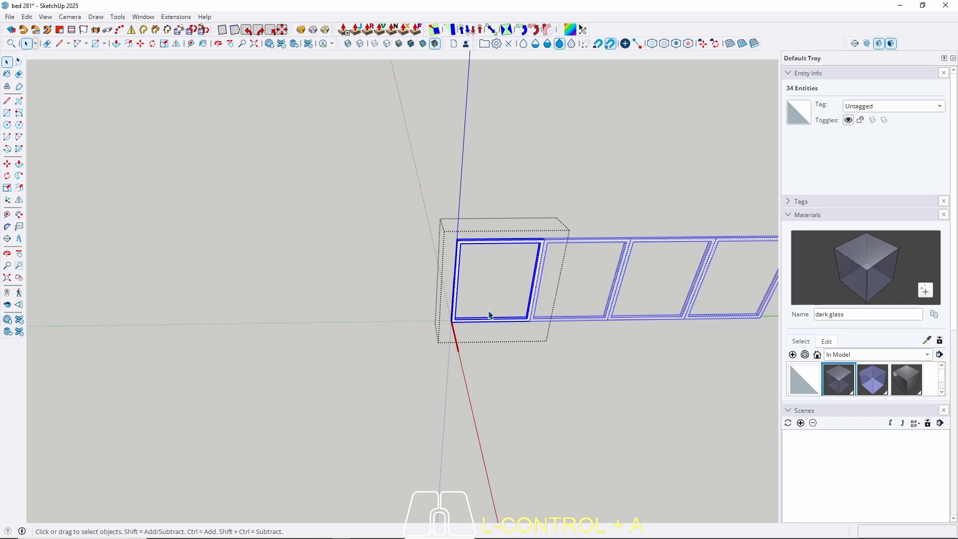
scroll(477, 322, "up", 5)
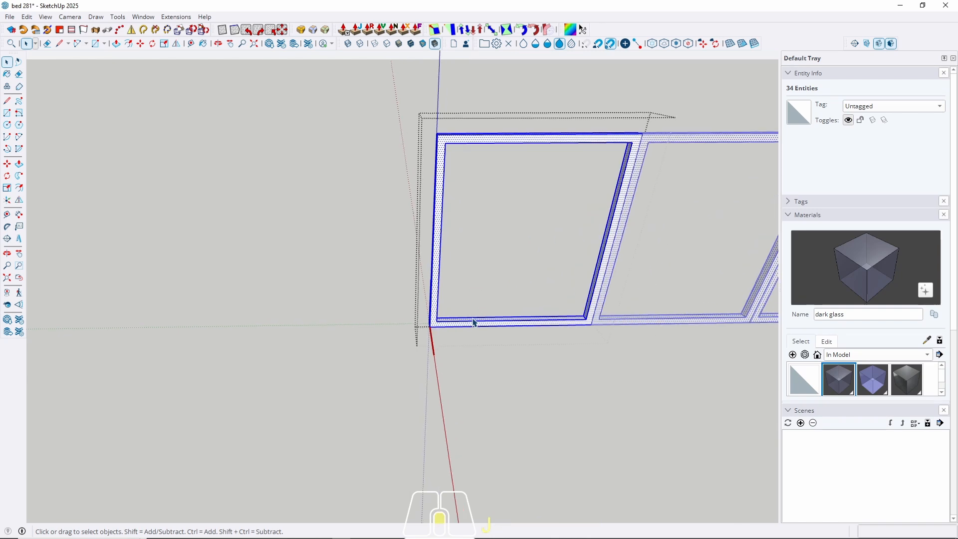
right_click(474, 322)
left_click(503, 98)
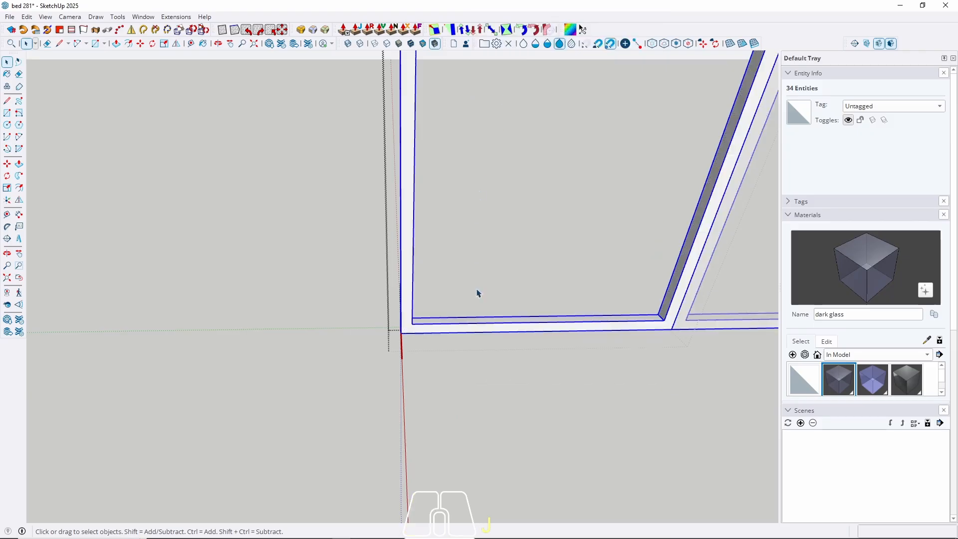
Draw a 52 by 46 cm pane rectangle inside the upper door frame, midway through the frame's depth.
scroll(400, 331, "up", 5)
key("r")
scroll(351, 299, "up", 2)
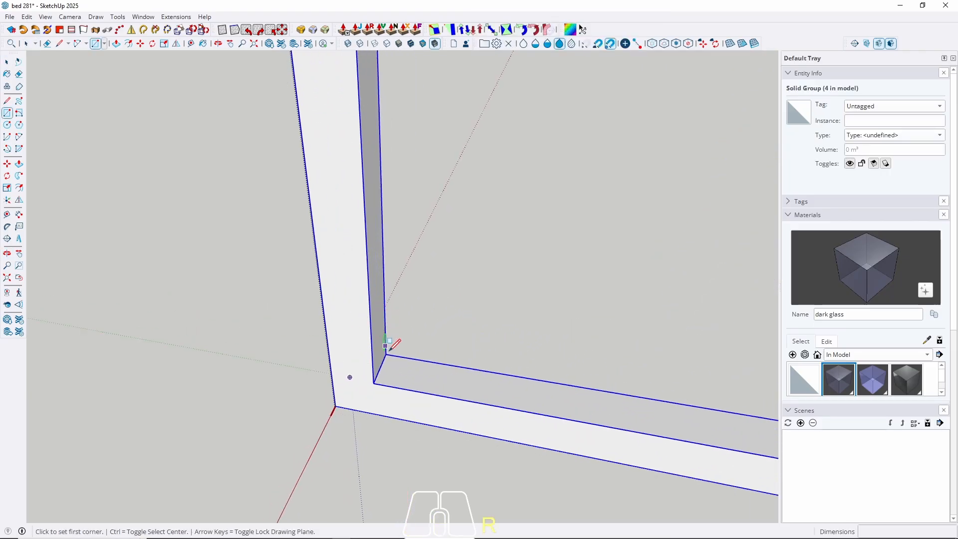
left_click(385, 360)
scroll(382, 370, "down", 1)
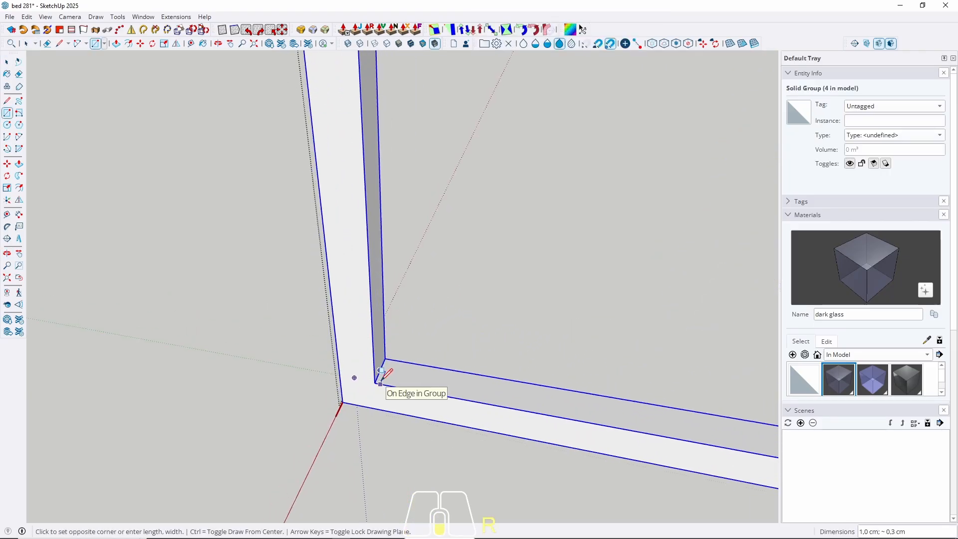
scroll(382, 375, "down", 2)
middle_click_drag(382, 374, 455, 422)
scroll(455, 423, "down", 2)
scroll(499, 252, "up", 4)
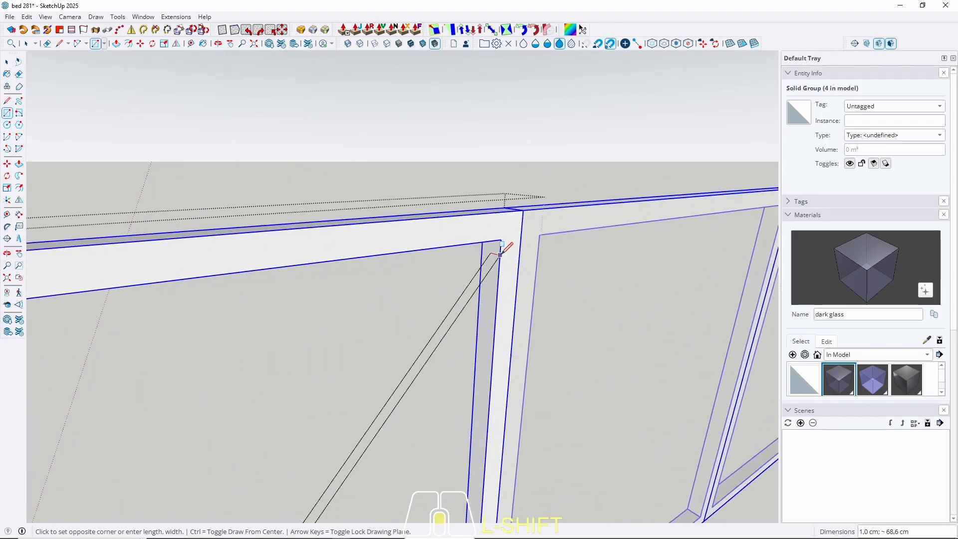
middle_click_drag(501, 254, 515, 226)
scroll(515, 226, "down", 3)
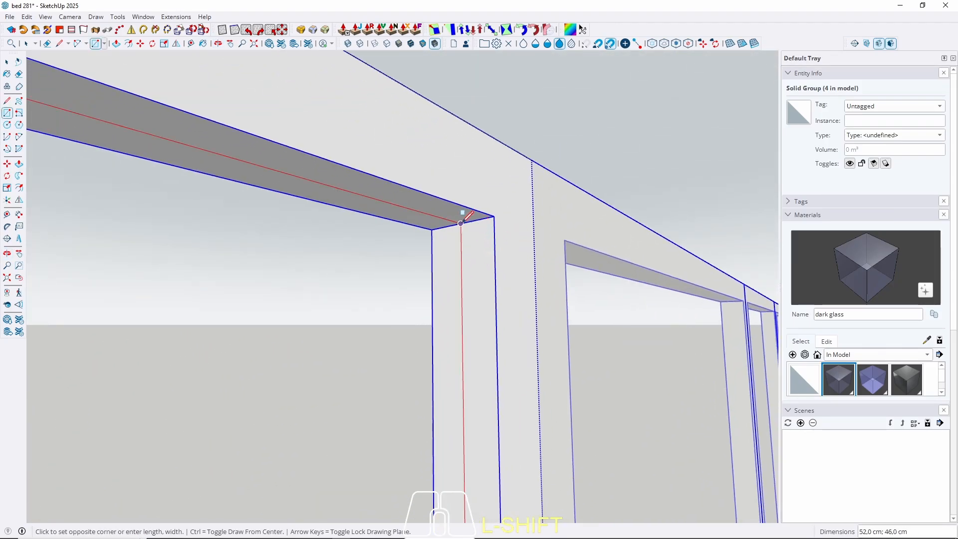
Extrude the upper door's pane rectangle into a thin panel with Push/Pull.
key("space")
double_click(451, 263)
key("p")
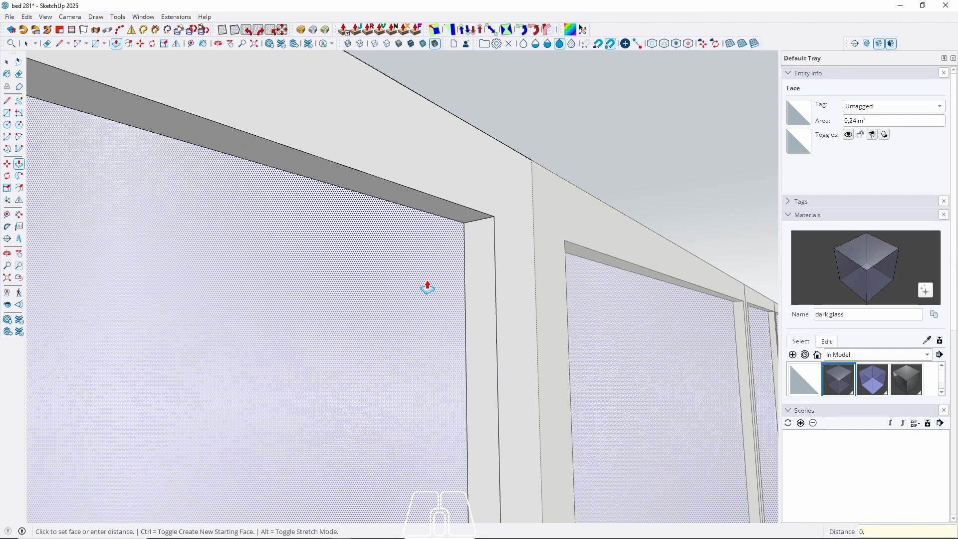
key("Return")
Select the entire extruded upper door pane and make it a group.
key("space")
triple_click(385, 315)
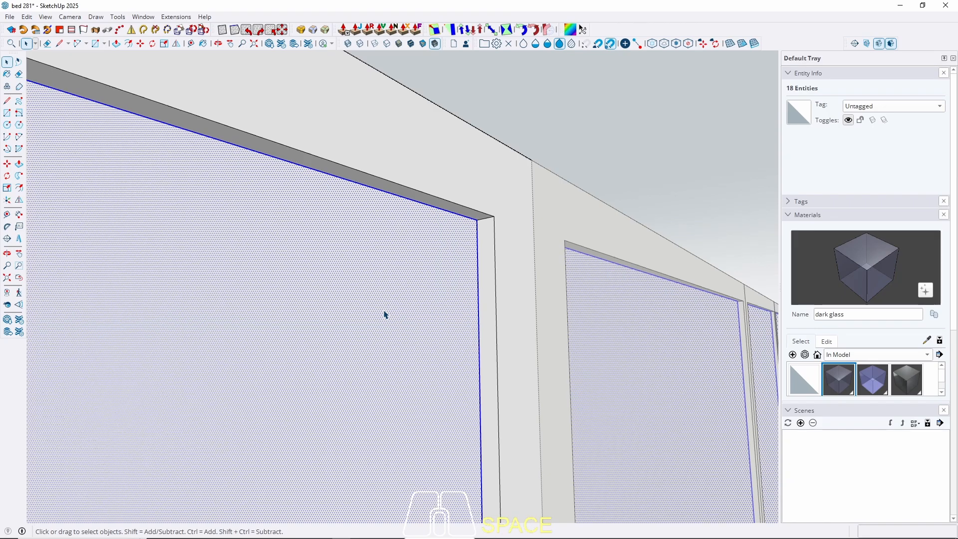
right_click(385, 314)
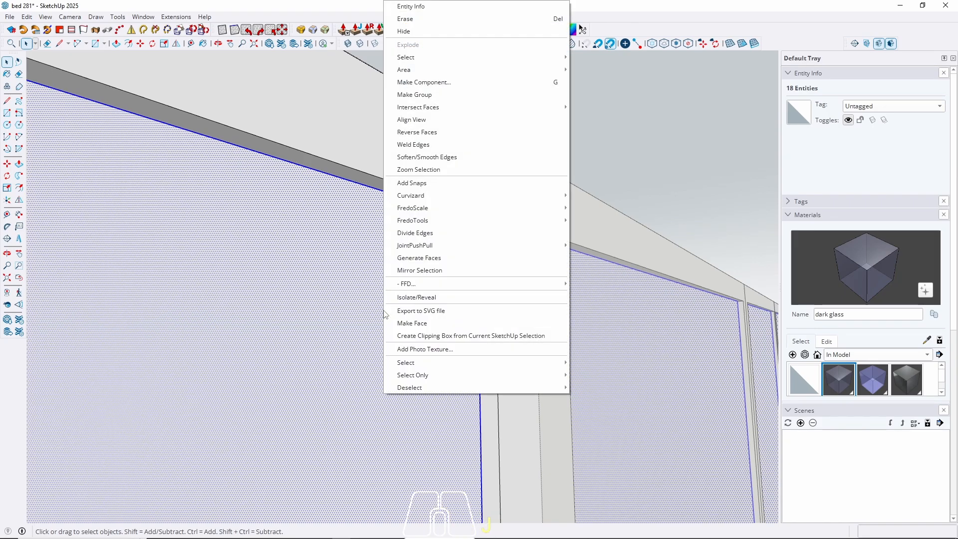
left_click(418, 94)
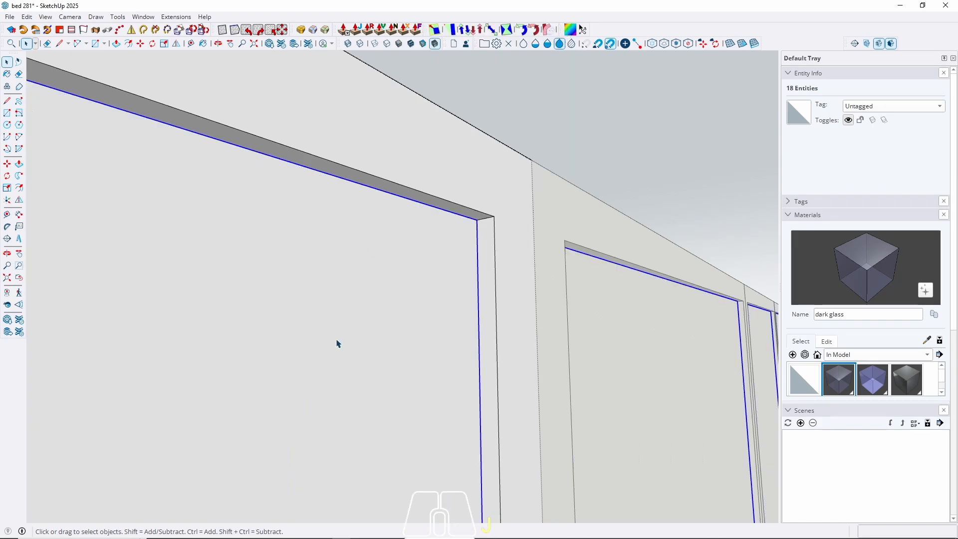
Paint the upper door's pane group with the dark glass material and exit the nested editing.
scroll(317, 353, "down", 4)
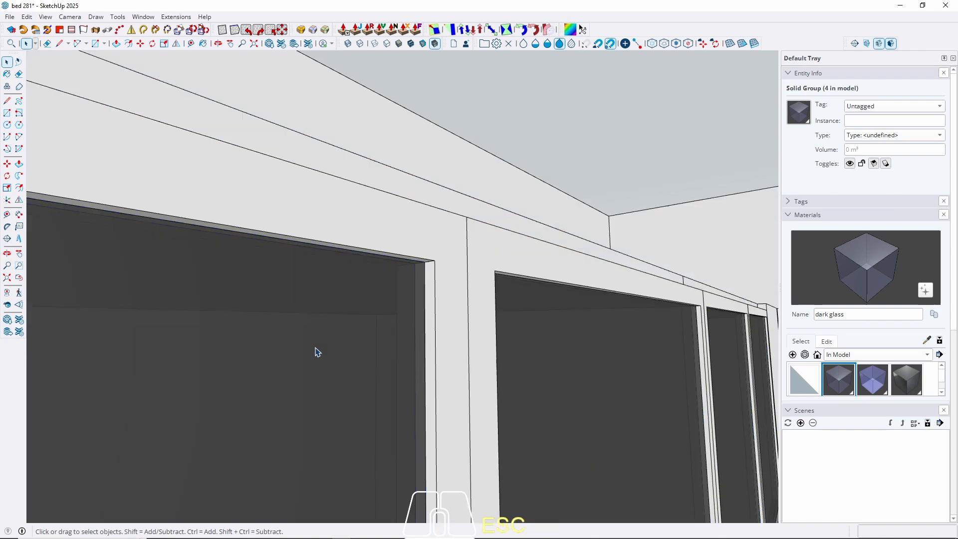
key("Escape")
scroll(291, 241, "down", 6)
Open the side cabinet group beside the rounded corner, trace a line along its top front edge from corner to corner, and leave the group.
middle_click_drag(387, 216, 284, 274)
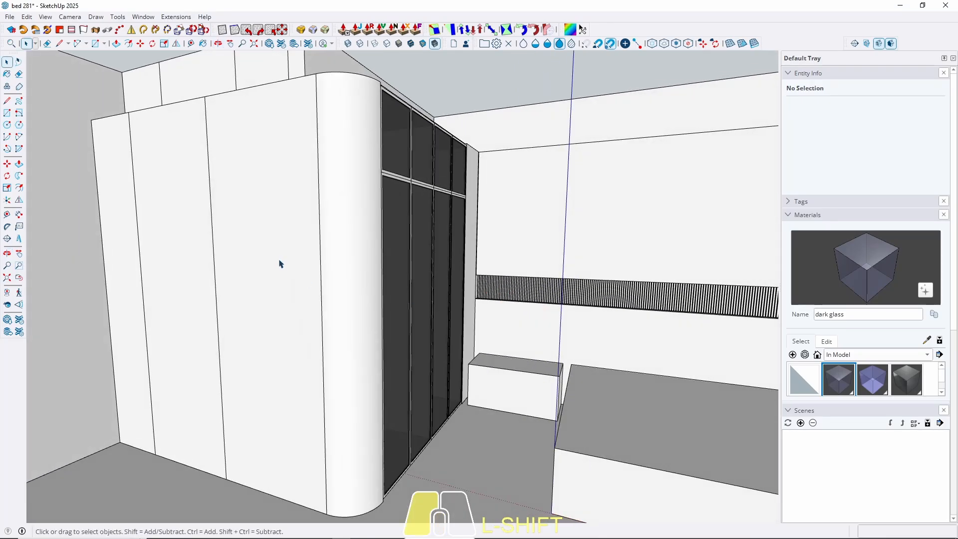
left_click(278, 264)
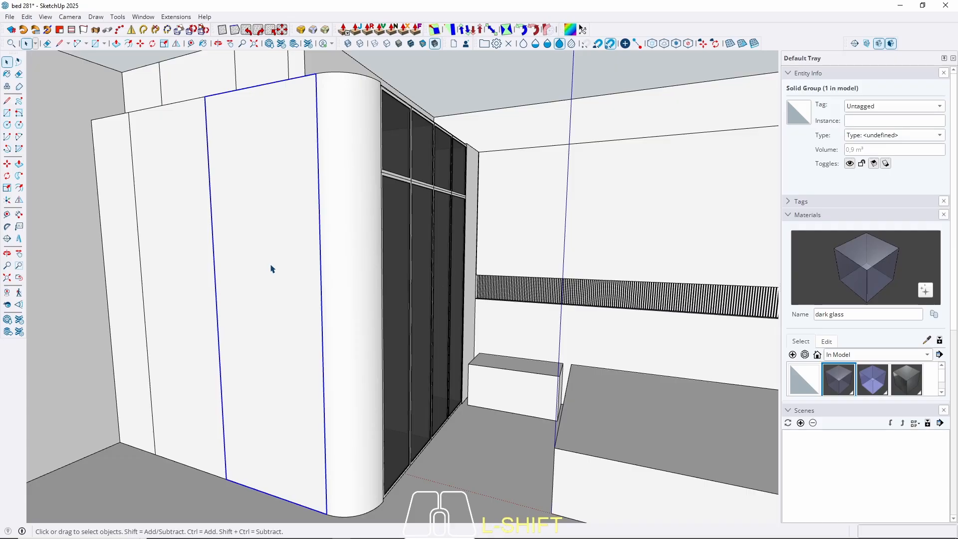
middle_click_drag(272, 268, 447, 394)
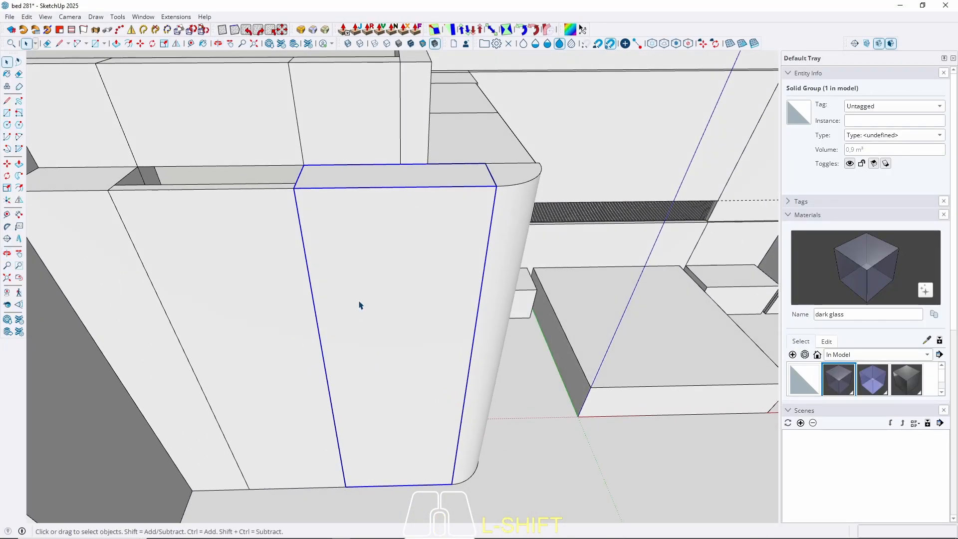
double_click(384, 282)
key("l")
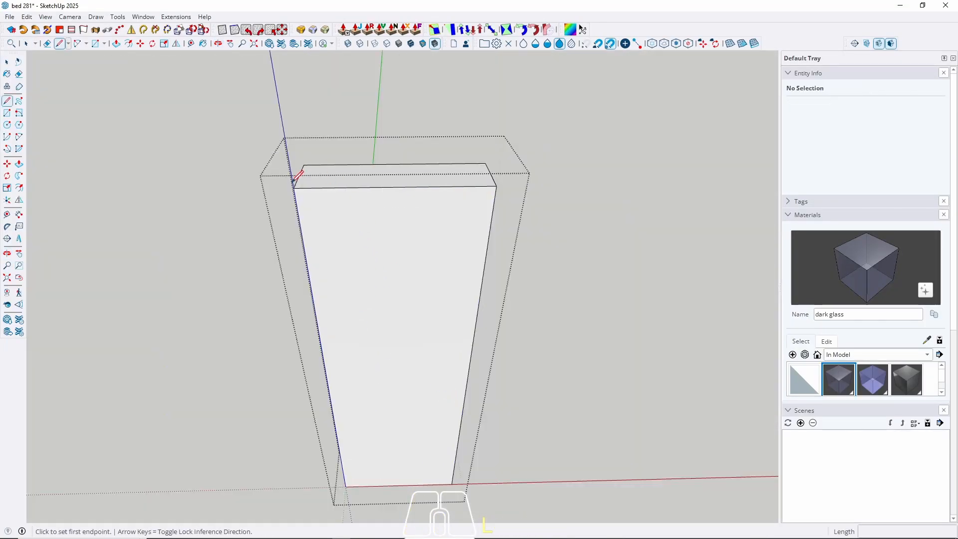
left_click(293, 188)
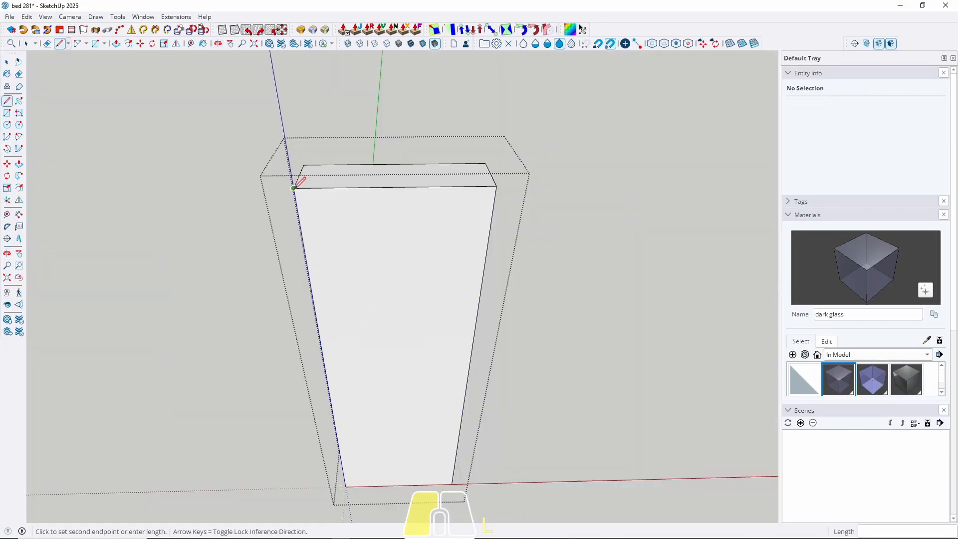
left_click(496, 186)
key("space")
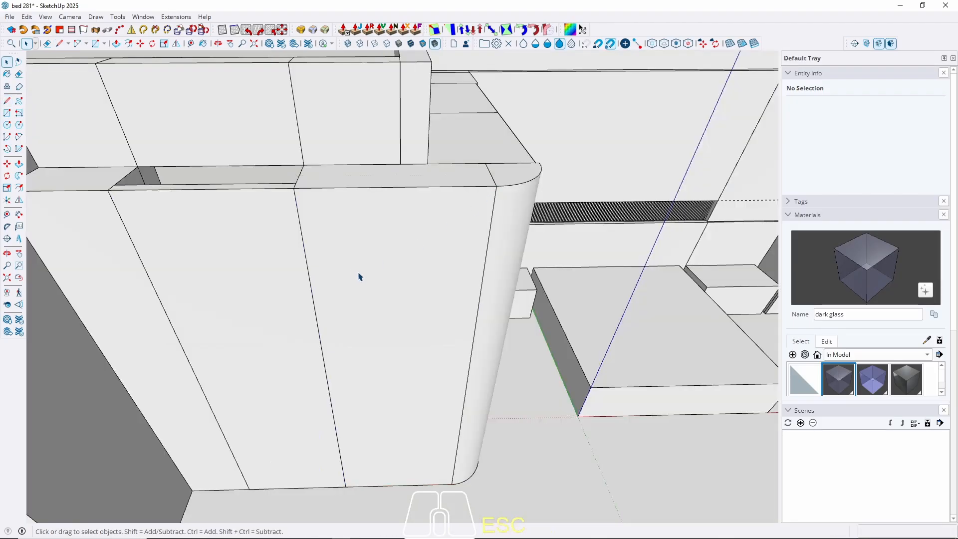
Open the side cabinet beside the rounded corner, push its front face inward with Push/Pull, and leave the group.
middle_click(386, 306)
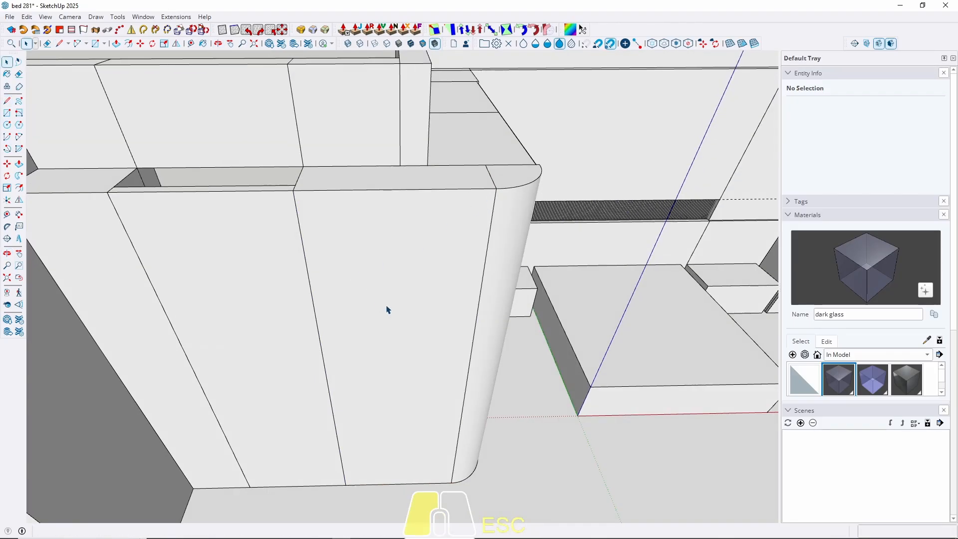
left_click(387, 310)
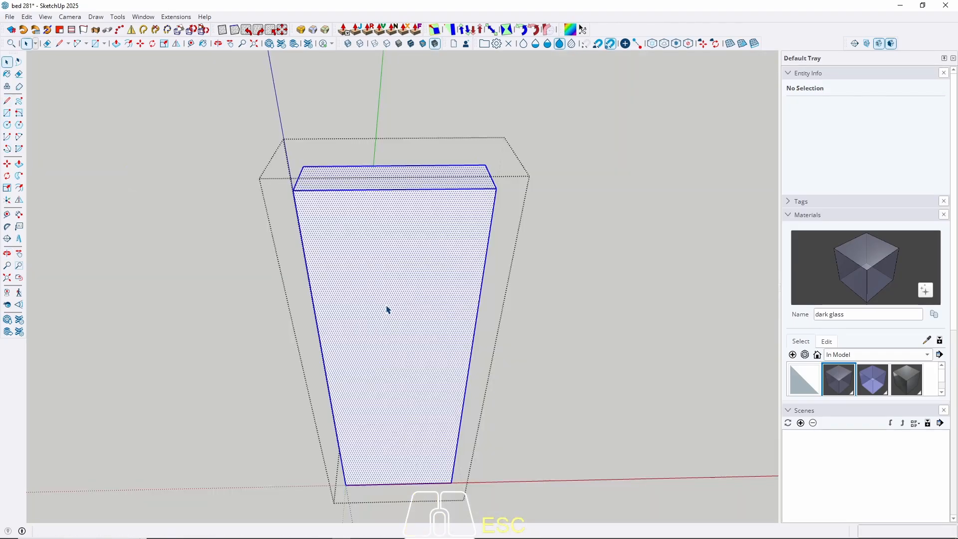
middle_click_drag(387, 309, 385, 342)
key("p")
left_click(385, 339)
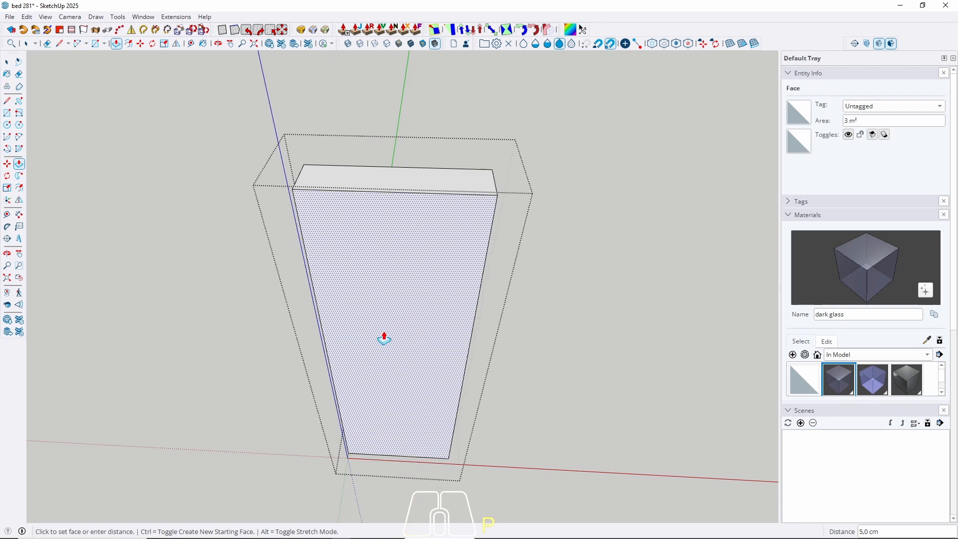
key("Return")
key("space")
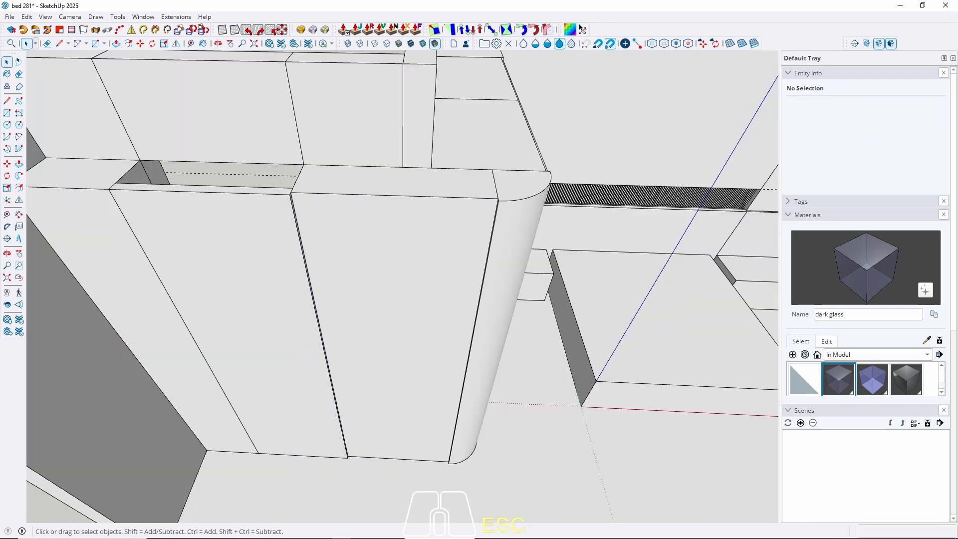
Reopen the side cabinet group and copy the bottom edge of its front face 2 cm upward.
scroll(377, 305, "up", 2)
scroll(342, 238, "down", 1)
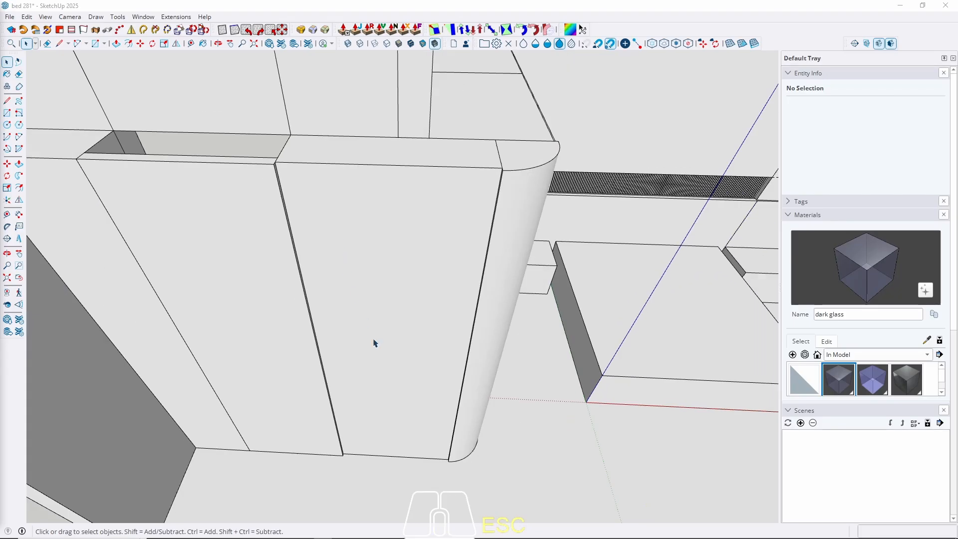
middle_click_drag(378, 357, 317, 315, "shift")
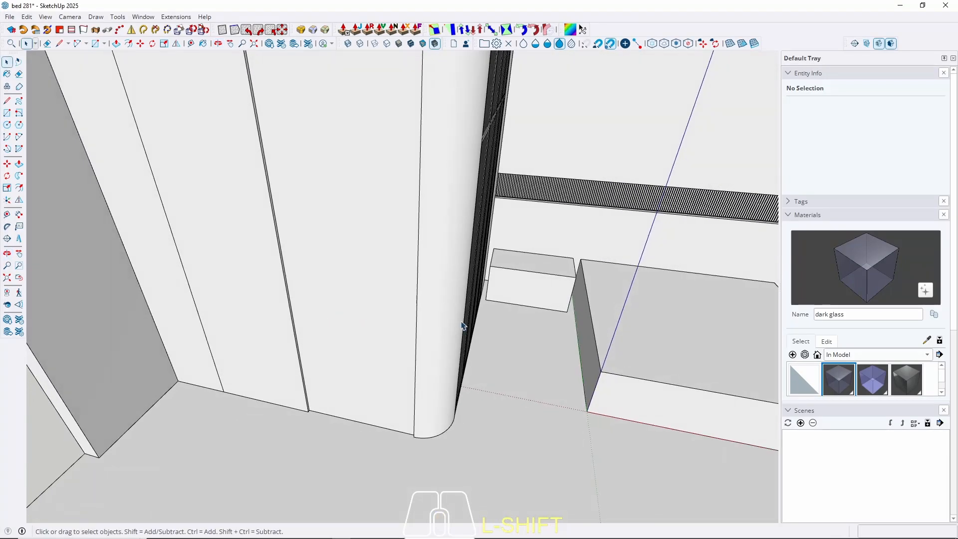
middle_click_drag(464, 327, 362, 319)
scroll(281, 362, "up", 3)
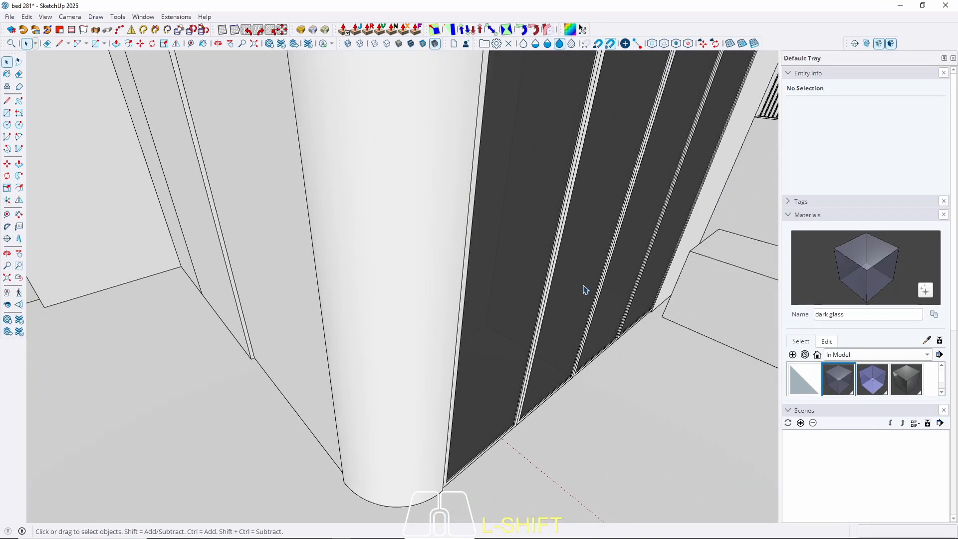
middle_click_drag(501, 320, 480, 272)
middle_click_drag(276, 355, 383, 388)
scroll(383, 394, "up", 2)
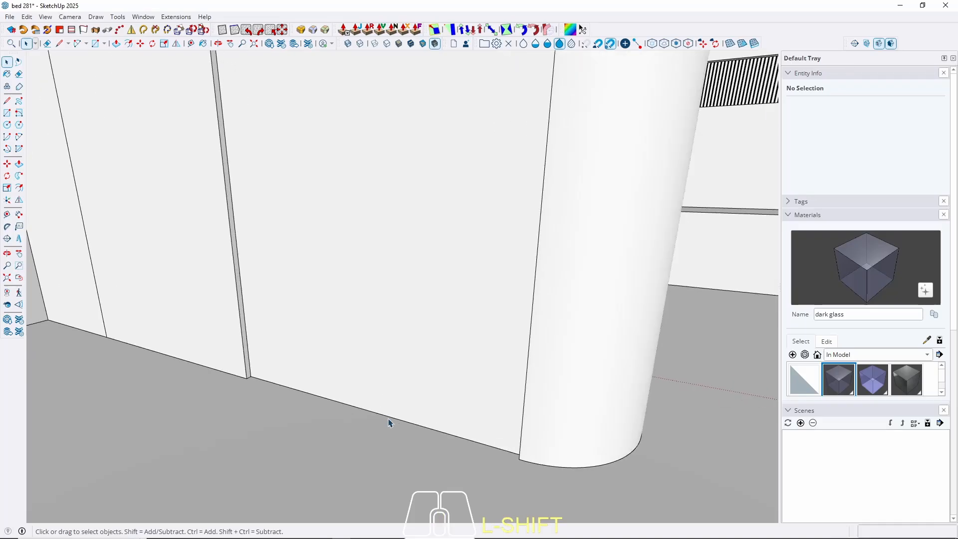
double_click(391, 422)
left_click(412, 428)
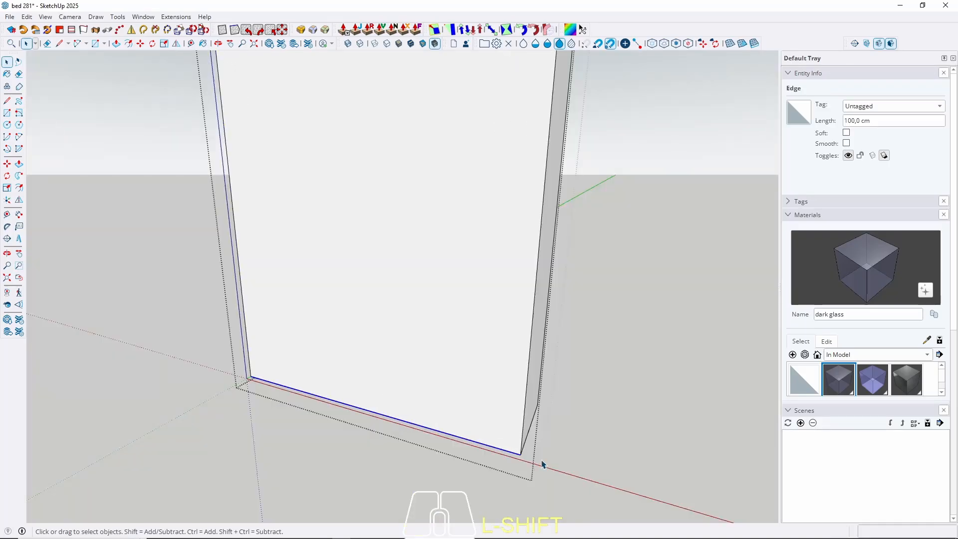
scroll(529, 459, "up", 3)
key("m")
left_click(518, 452)
key("ctrl")
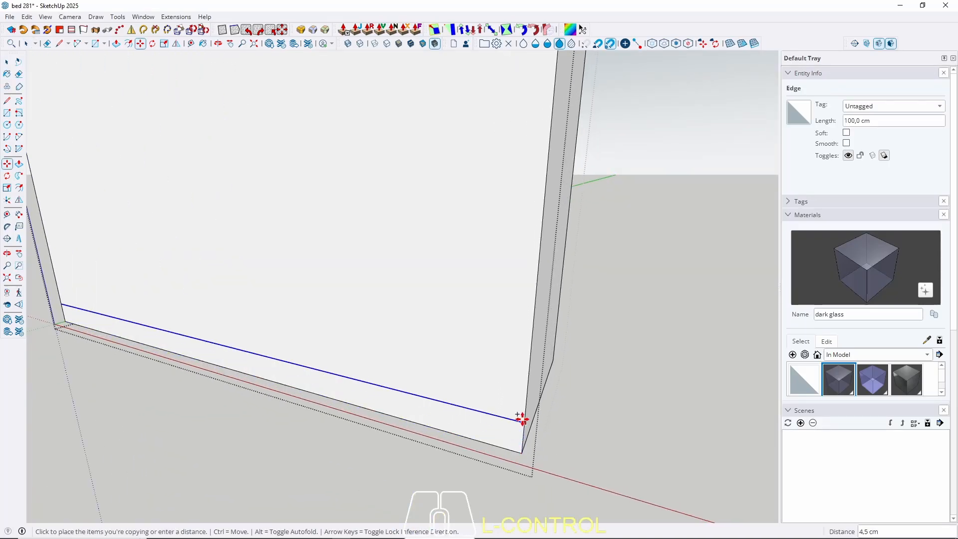
key("Return")
scroll(451, 464, "down", 6)
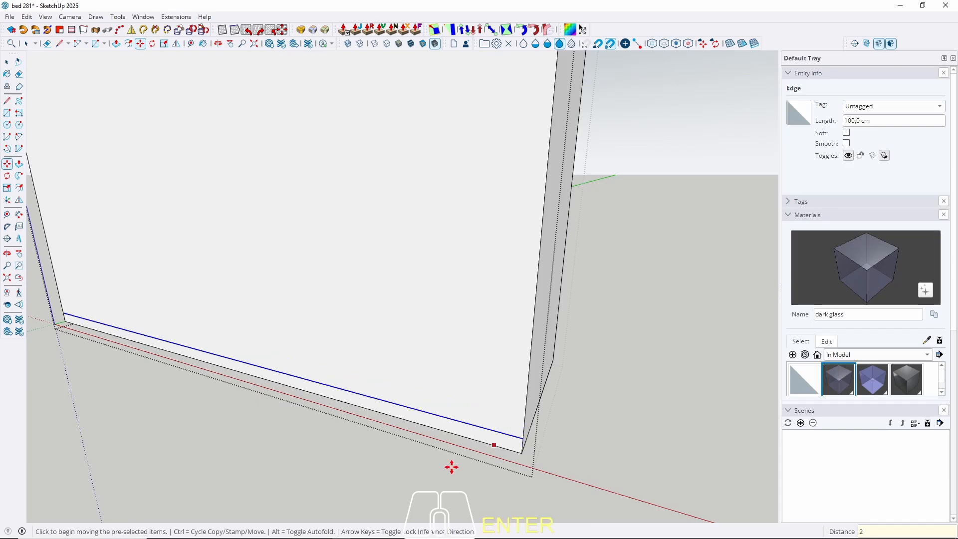
key("space")
Copy the top edge of the cabinet's front face 2 cm downward.
scroll(419, 209, "up", 5)
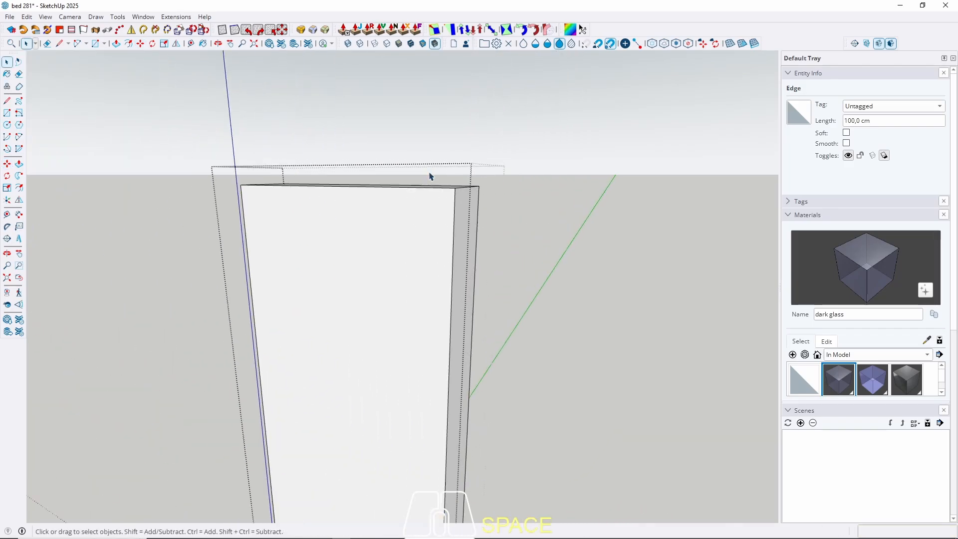
left_click(455, 201)
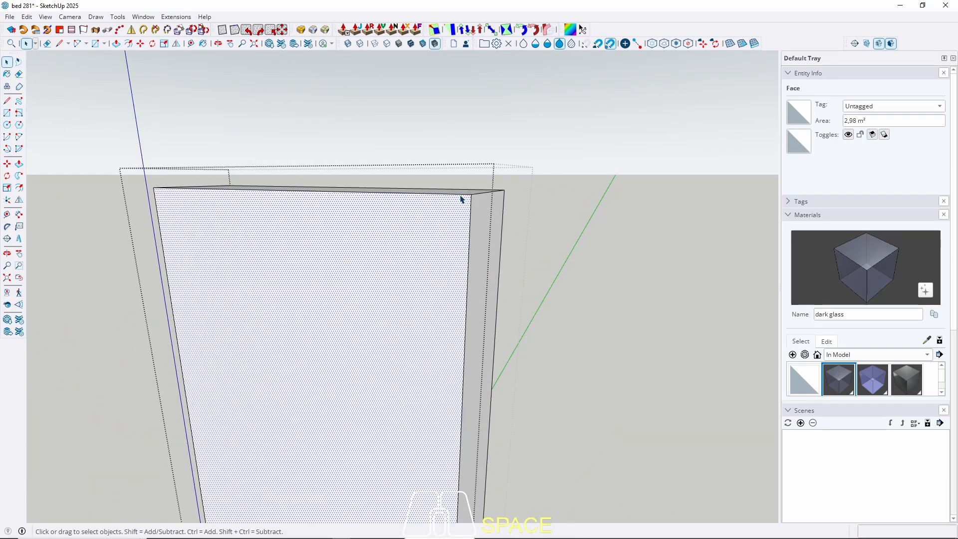
left_click(459, 198)
key("m")
left_click(471, 196)
key("ctrl")
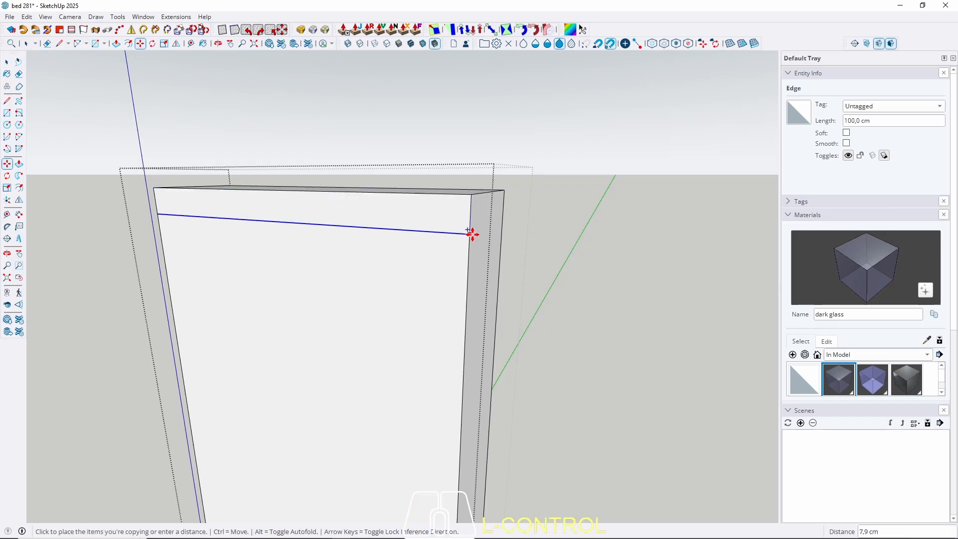
type("3")
key("Return")
key("space")
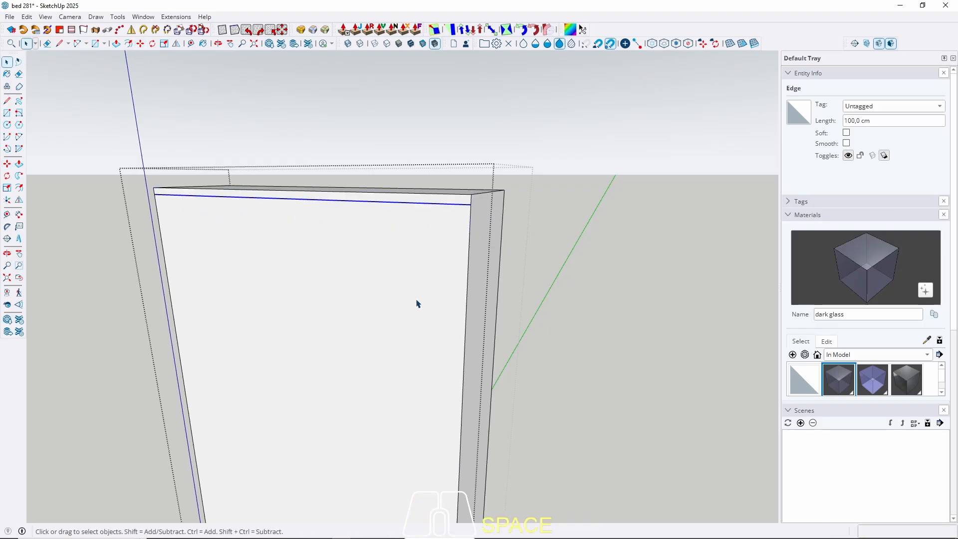
Offset the outline of the cabinet's main front face 2 cm inward to form a frame border.
left_click(417, 303)
key("f")
left_click(467, 293)
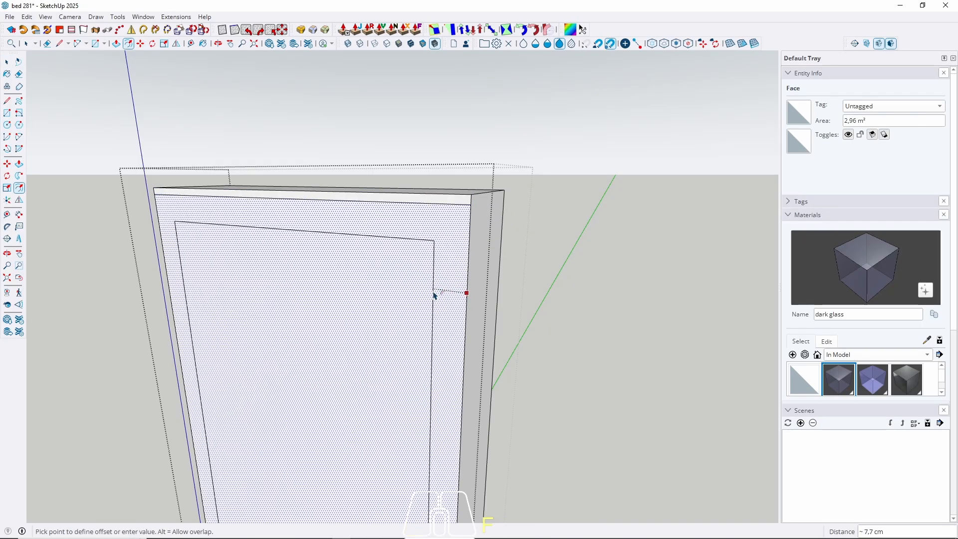
key("Return")
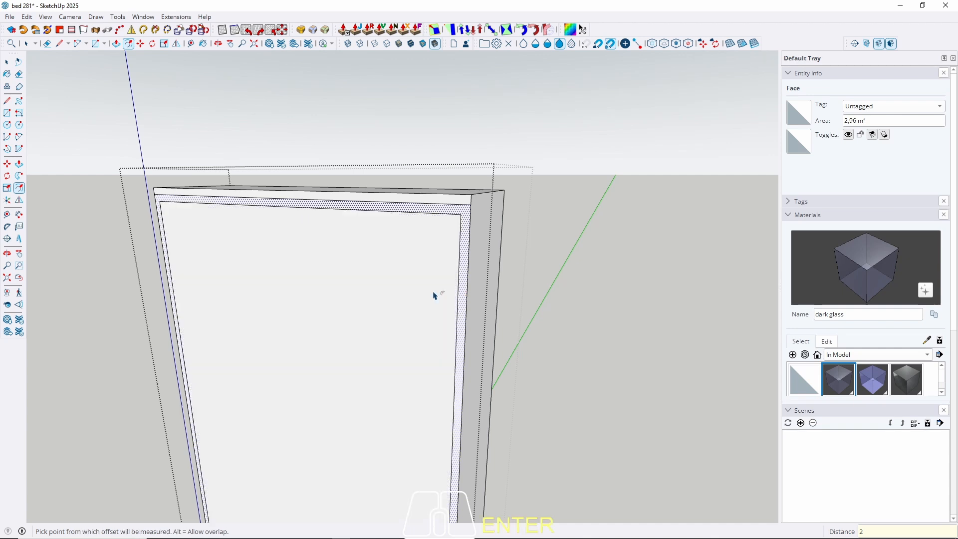
Push the face inside the frame border 26 cm into the cabinet to hollow it out, and leave the group.
left_click(302, 347)
key("p")
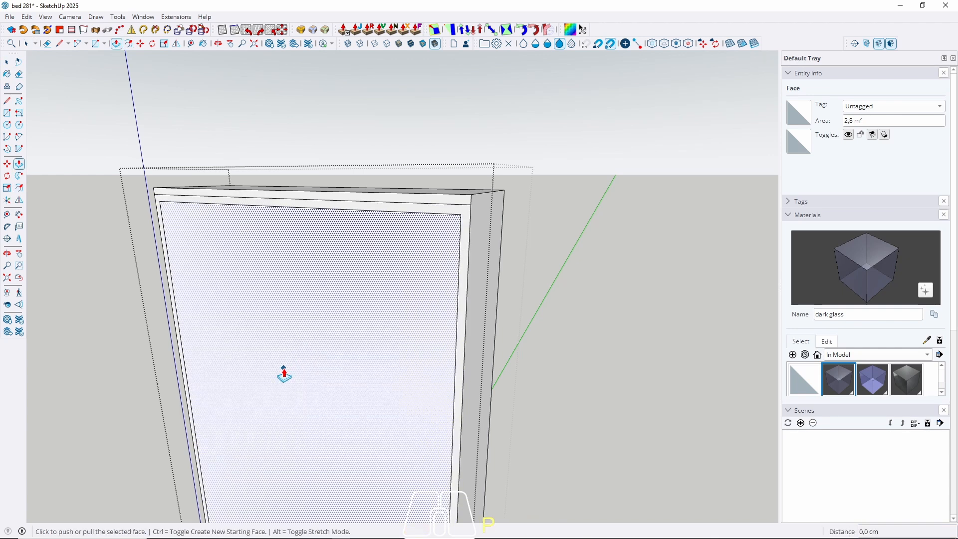
left_click(285, 374)
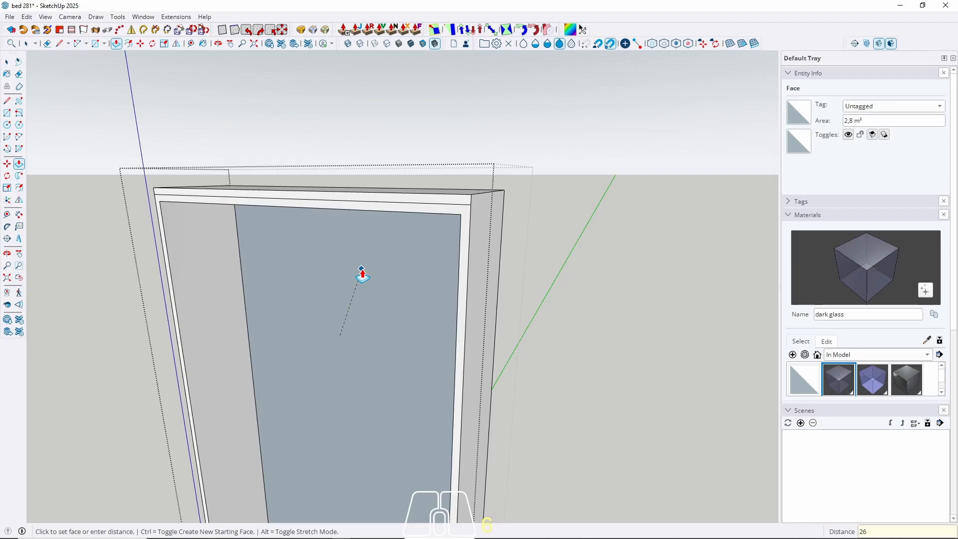
key("Return")
key("space")
key("Escape")
scroll(343, 300, "down", 5)
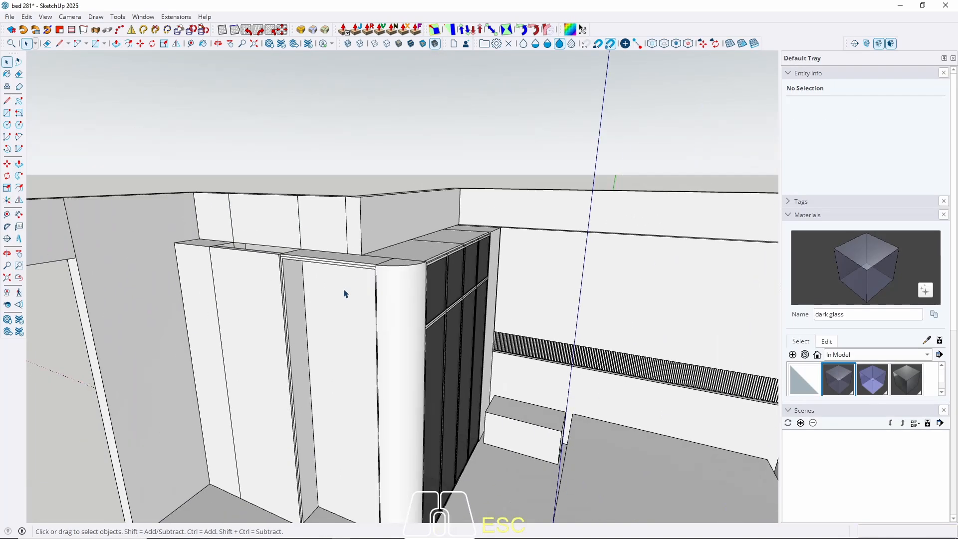
Open the side cabinet, select all of its hollowed-out geometry, and make it a nested group.
middle_click_drag(345, 292, 352, 312)
left_click(343, 298)
triple_click(335, 300)
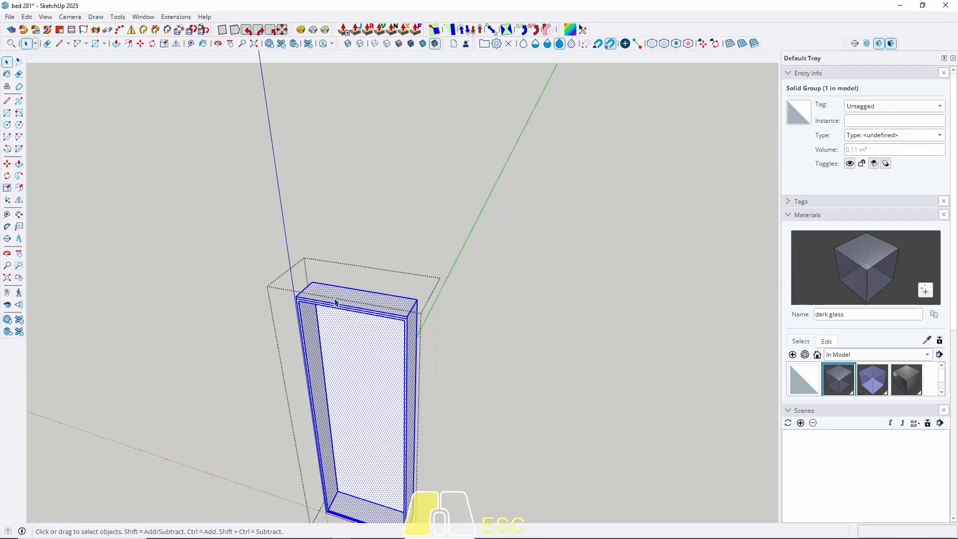
right_click(335, 301)
left_click(375, 95)
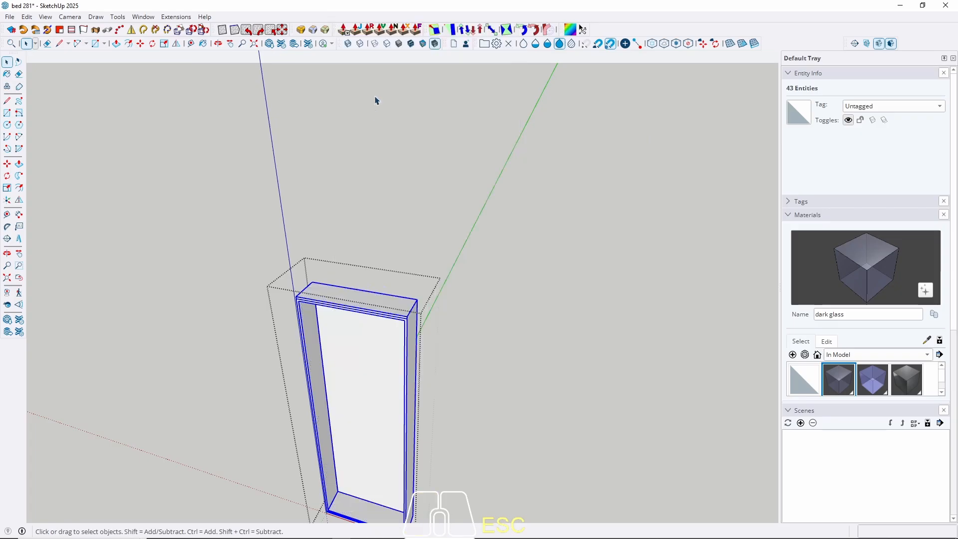
Draw a 296 cm tall door rectangle from the front's upper corner to the midpoint of the lower strip's edge.
key("r")
scroll(309, 280, "up", 5)
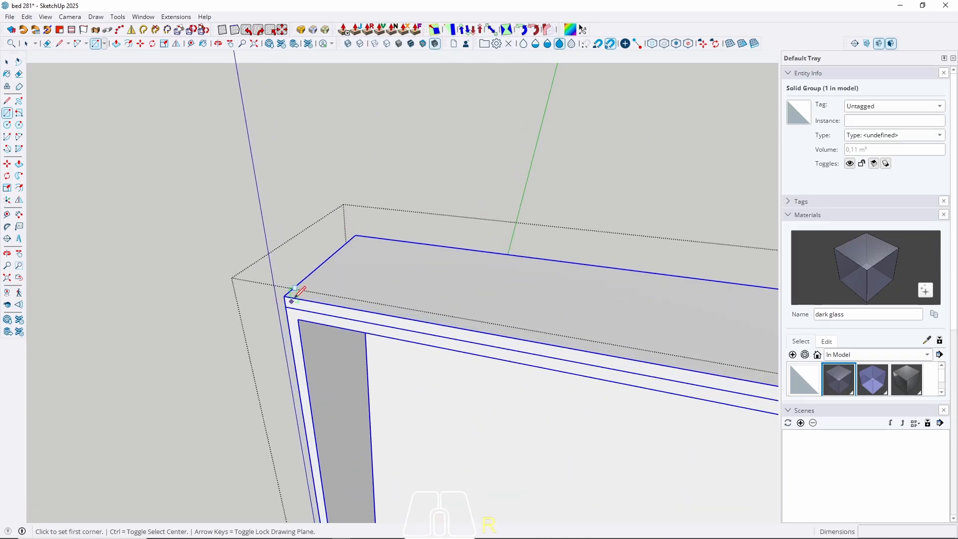
left_click(290, 305)
scroll(449, 220, "down", 6)
scroll(466, 385, "up", 6)
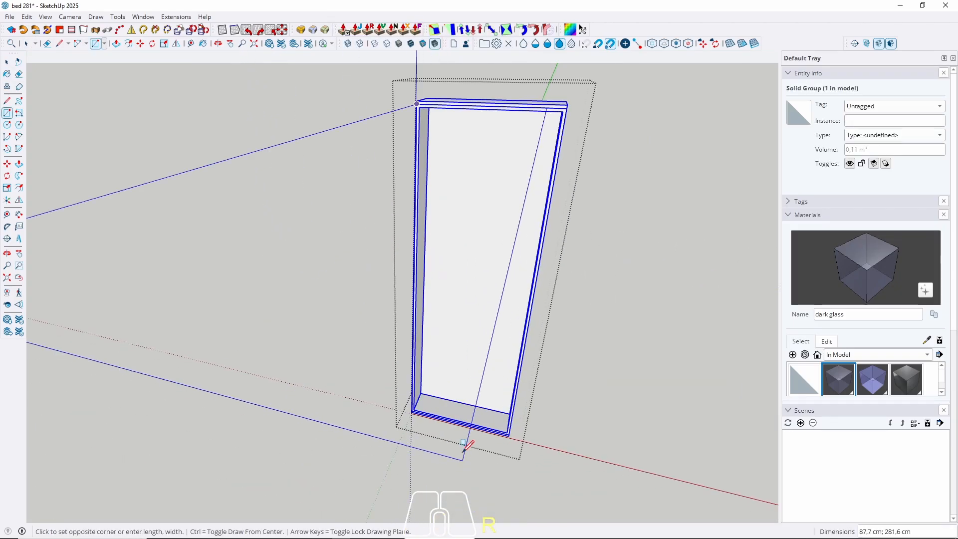
scroll(470, 428, "up", 2)
scroll(471, 312, "down", 4)
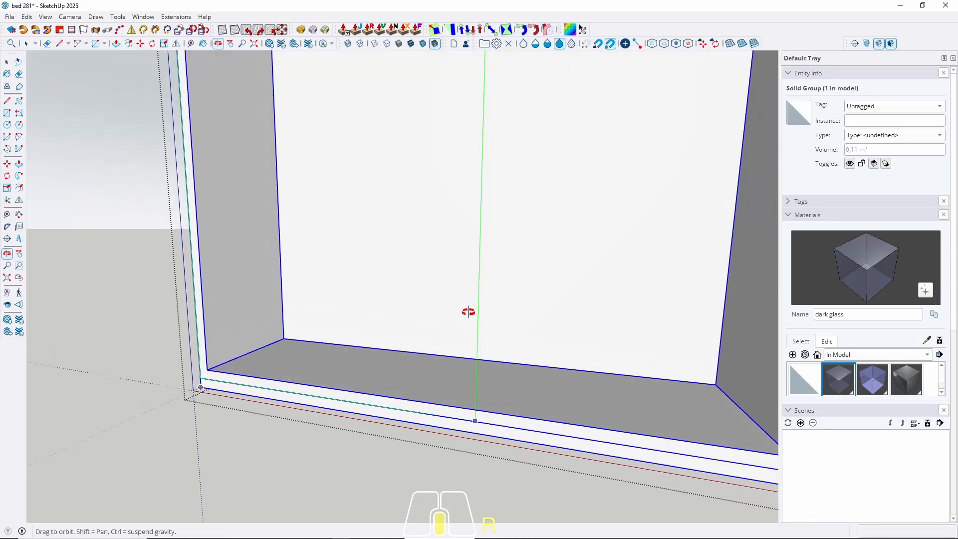
scroll(497, 416, "up", 4)
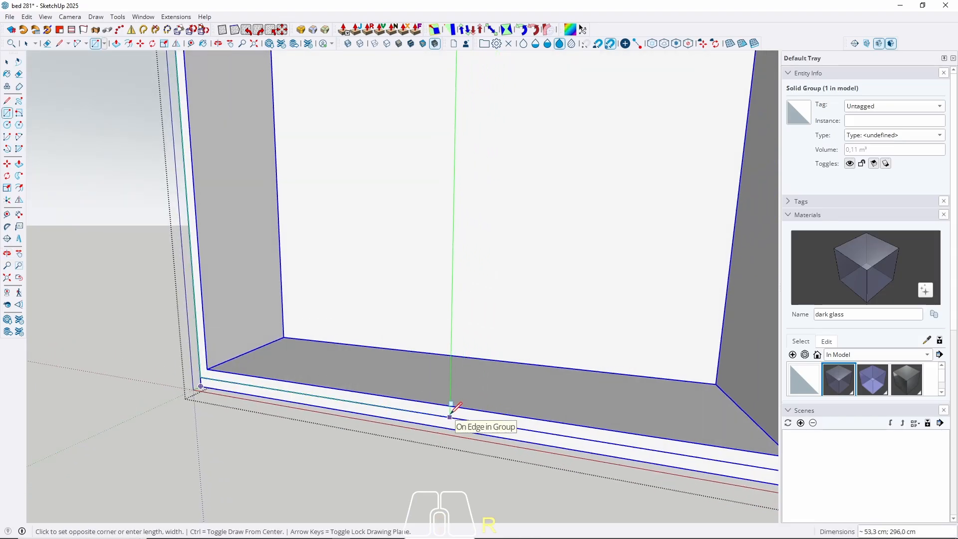
scroll(450, 417, "down", 2)
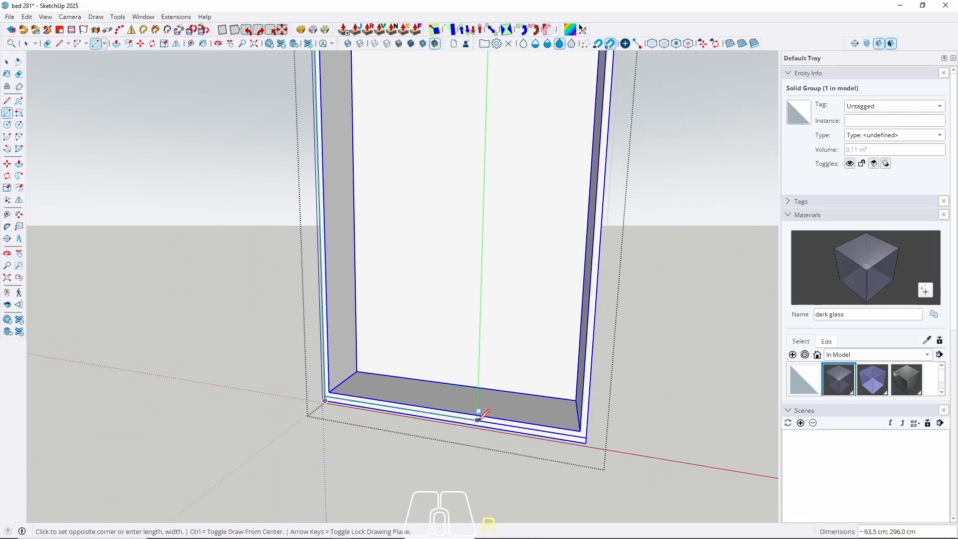
left_click(442, 414)
key("space")
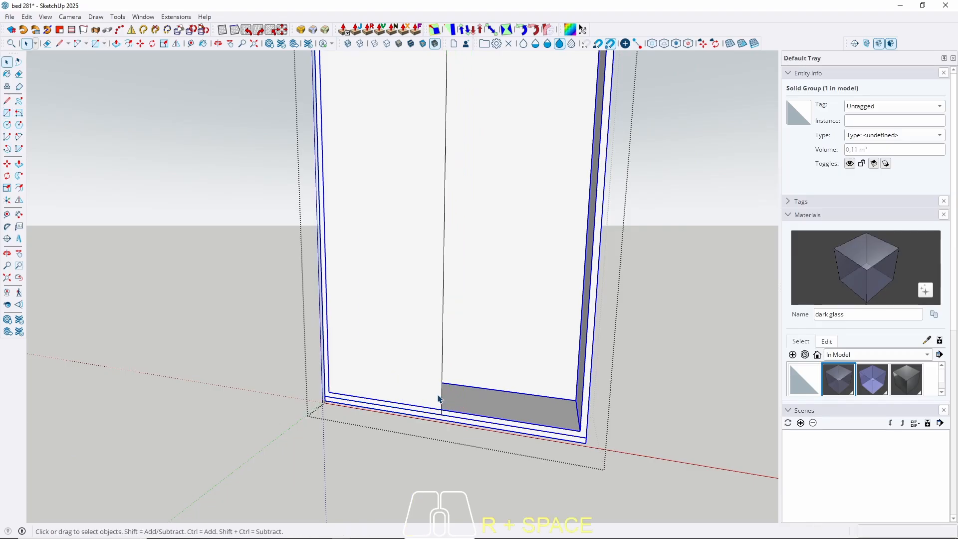
Extrude the door rectangle 2 cm outward, then select the whole panel and make it a group.
key("p")
left_click(421, 385)
type("2")
key("Return")
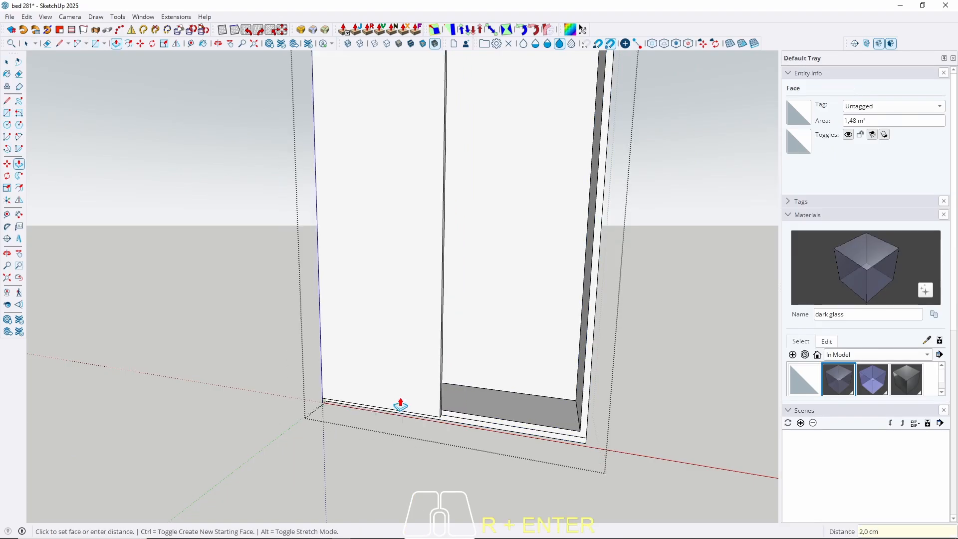
key("space")
triple_click(387, 357)
right_click(386, 358)
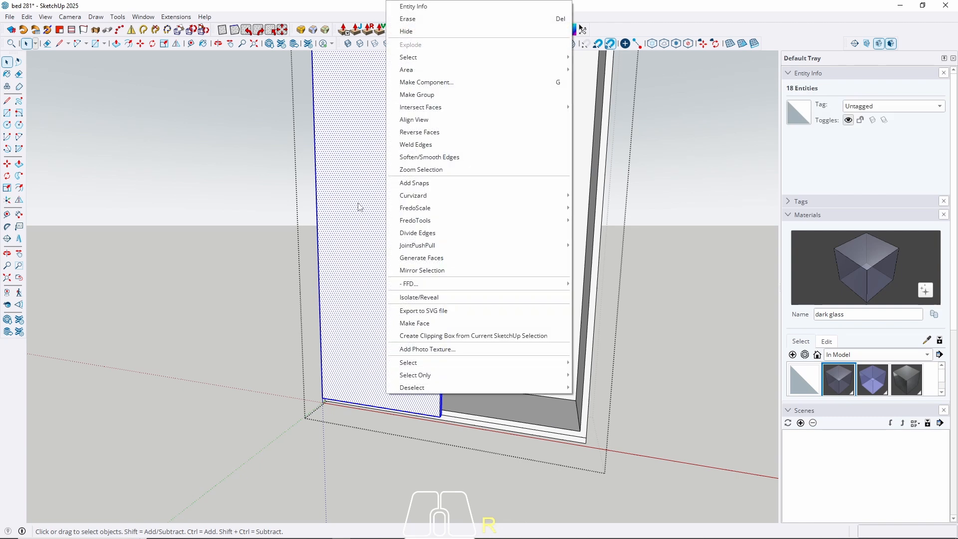
left_click(423, 99)
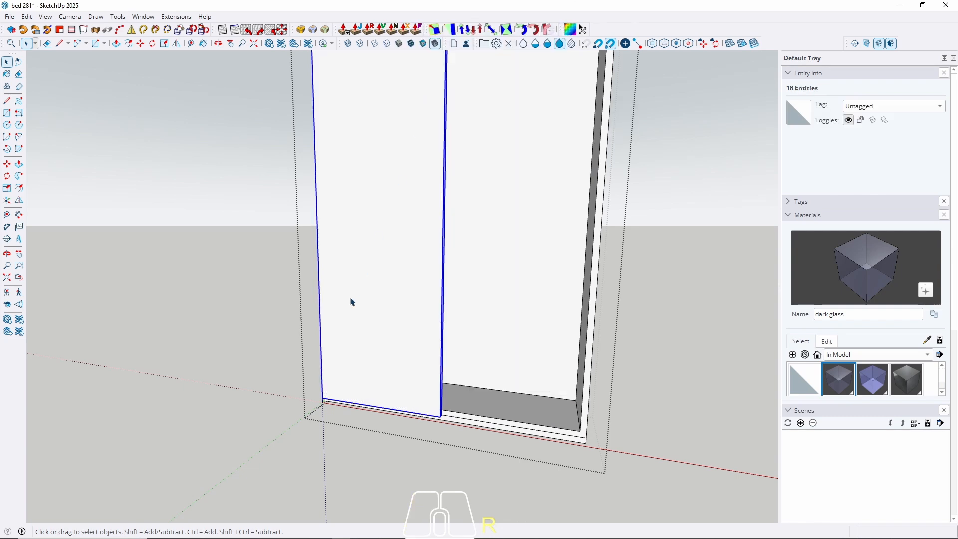
Copy the door panel group sideways from its lower corner so the copy covers the other half of the cabinet opening.
middle_click_drag(351, 299, 432, 347)
key("m")
scroll(342, 379, "up", 4)
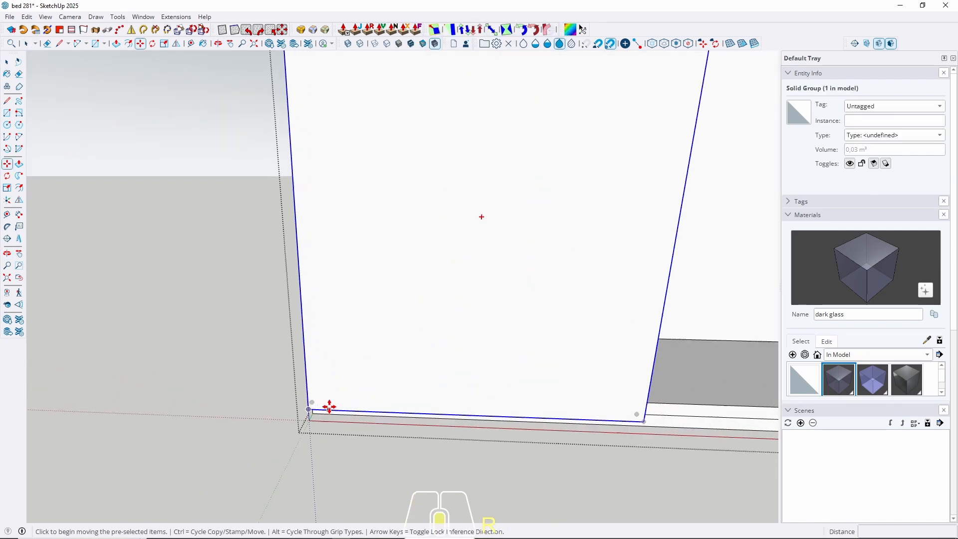
key("ctrl")
left_click(307, 410)
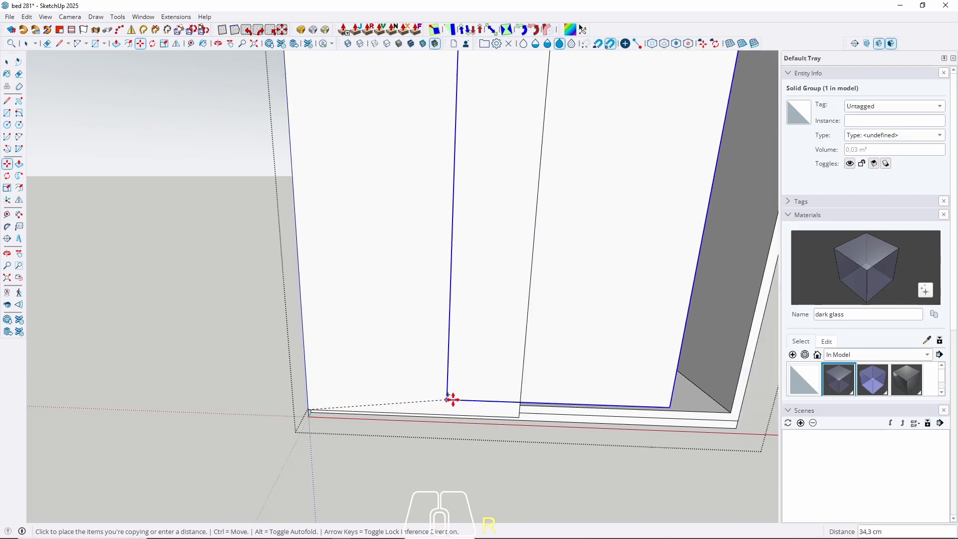
left_click(515, 415)
key("space")
scroll(403, 450, "down", 3)
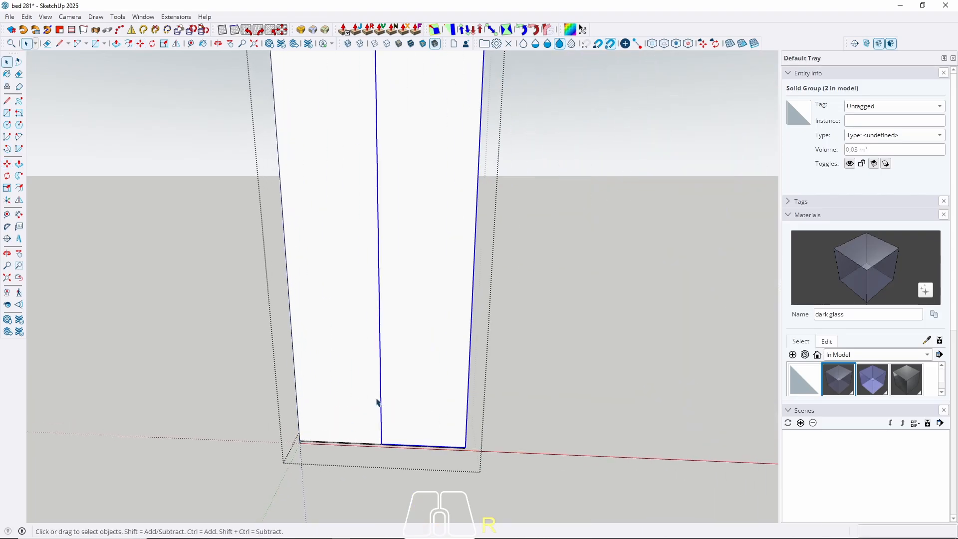
Open the copied door panel and place a guide 118 cm above its bottom edge, level with the slatted wall strip's lower edge.
middle_click_drag(405, 361, 319, 403)
key("Escape")
triple_click(320, 402)
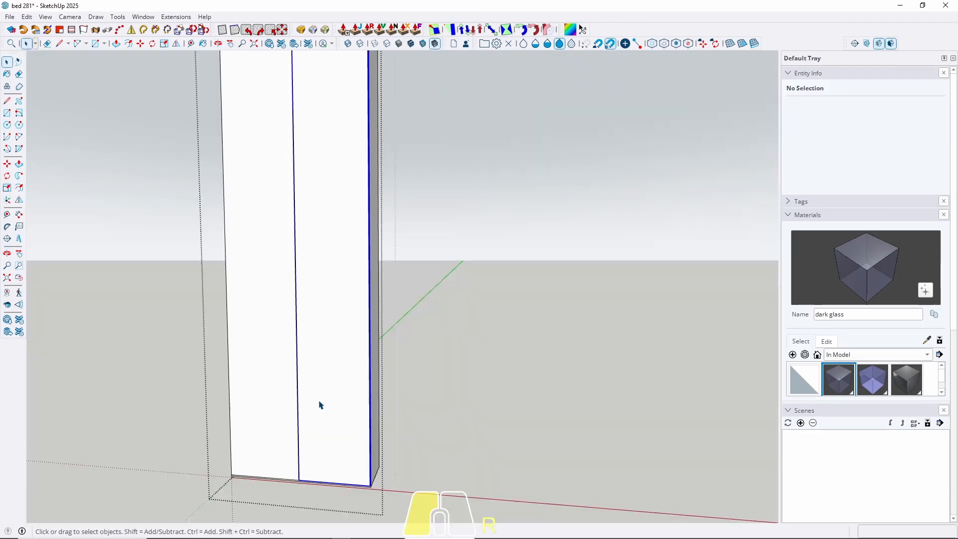
triple_click(329, 448)
key("r")
scroll(346, 483, "up", 4)
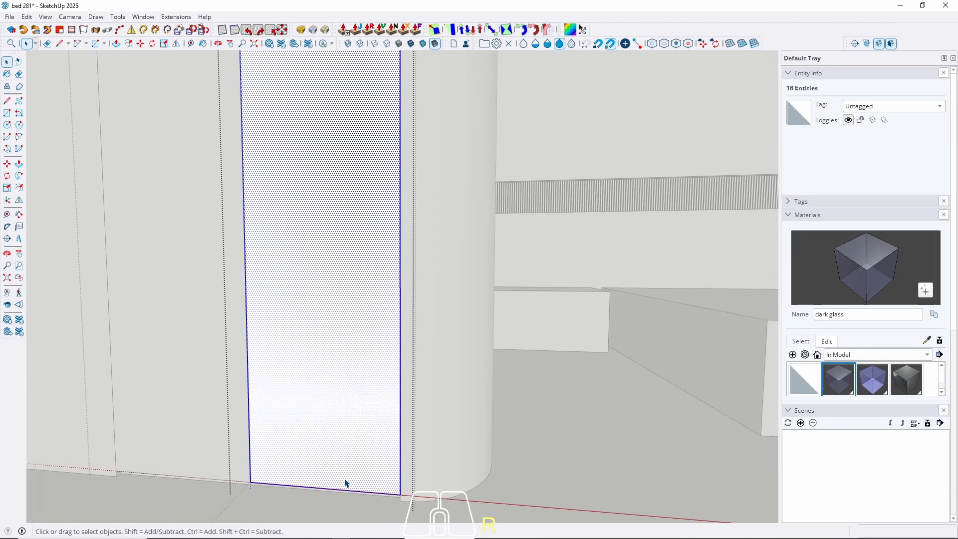
left_click(338, 489)
key("Up")
scroll(260, 405, "down", 3)
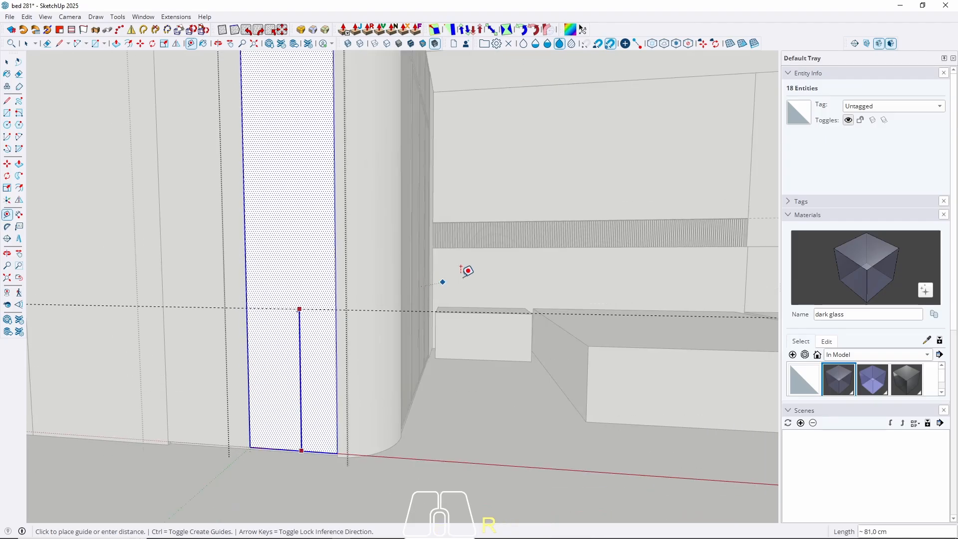
middle_click_drag(459, 275, 445, 246)
scroll(441, 245, "up", 3)
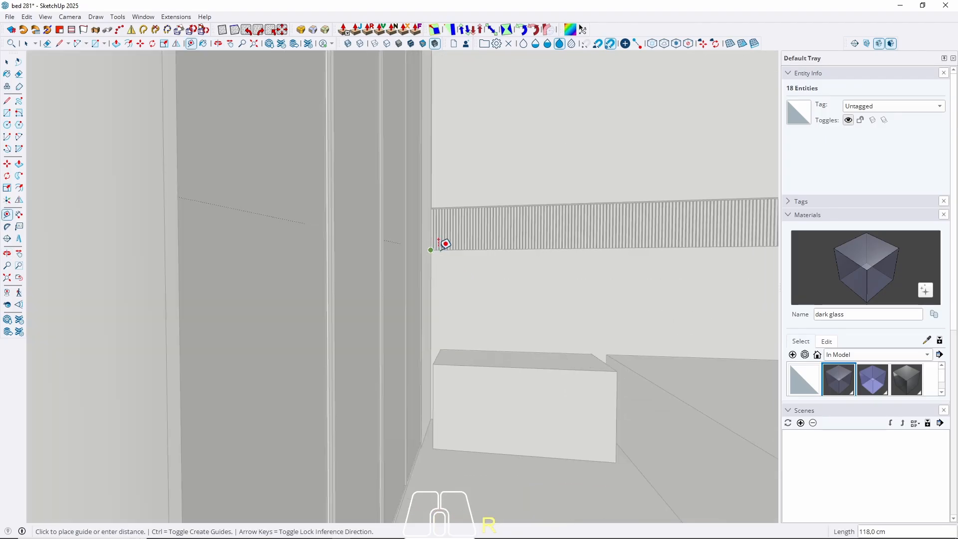
left_click(445, 250)
middle_click_drag(446, 250, 582, 404)
scroll(582, 402, "down", 2)
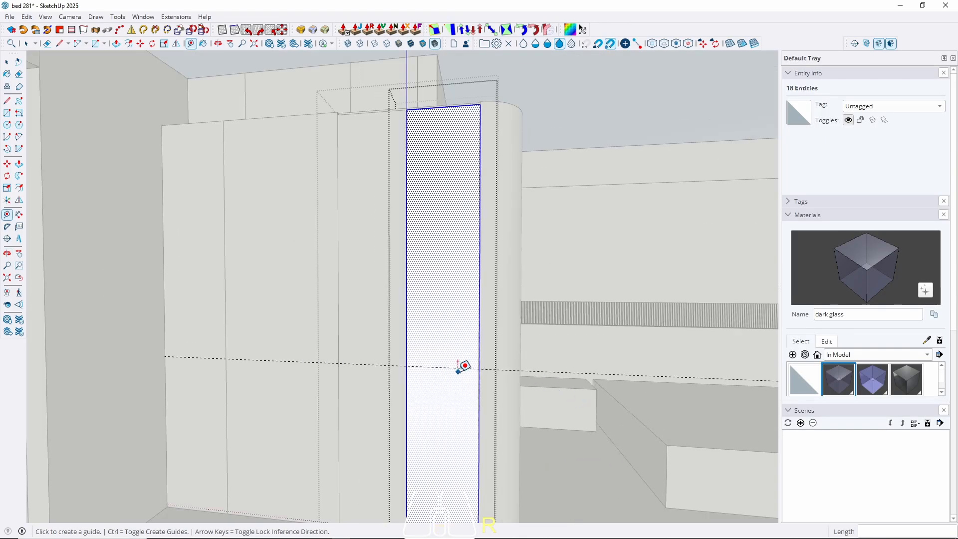
Place a second guide 30 cm above the first, level with the slatted wall strip's upper edge.
key("Up")
middle_click_drag(481, 322, 372, 313)
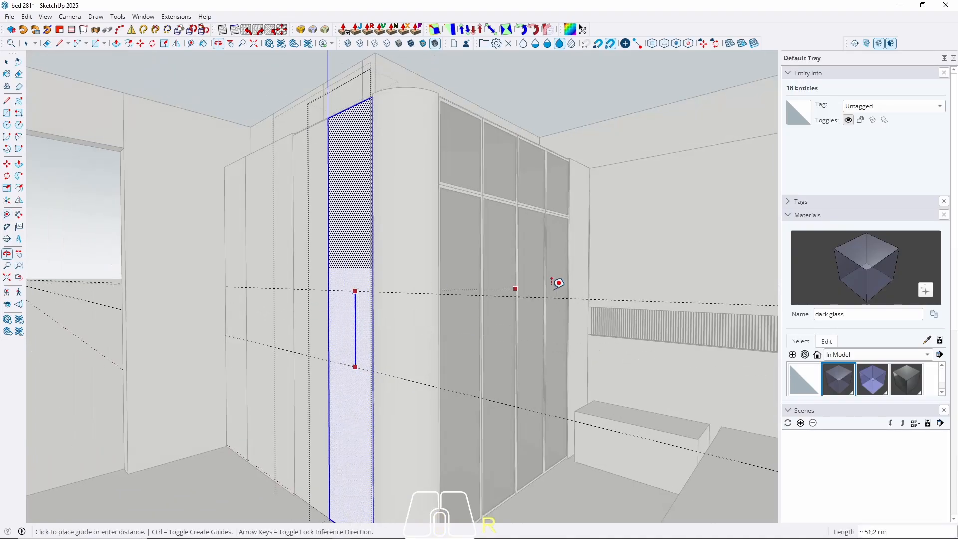
scroll(602, 301, "up", 3)
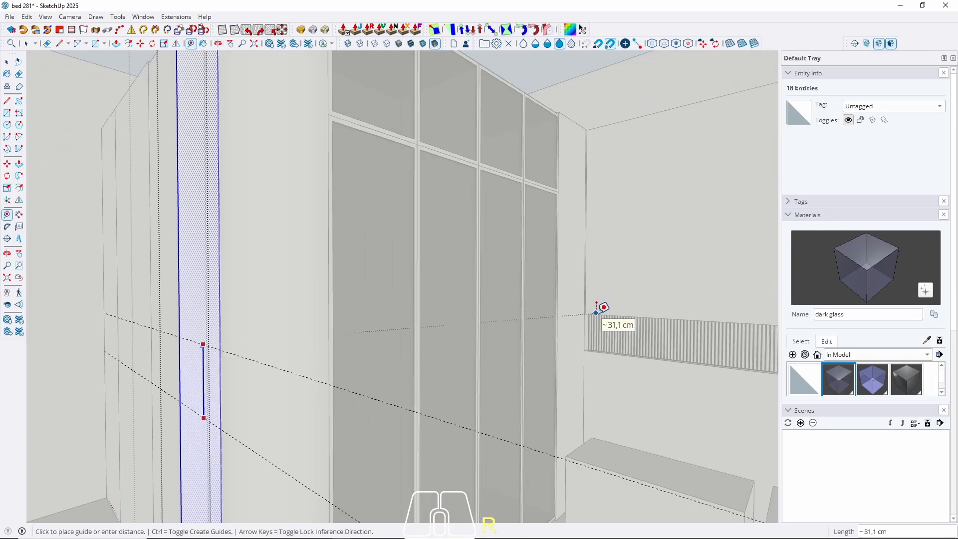
scroll(594, 304, "up", 4)
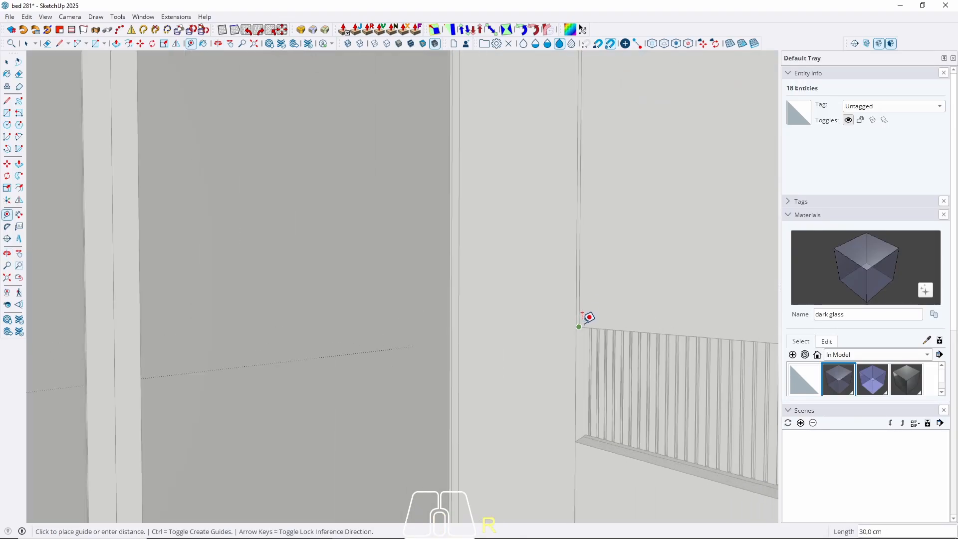
key("space")
scroll(614, 320, "down", 6)
middle_click_drag(600, 324, 394, 353)
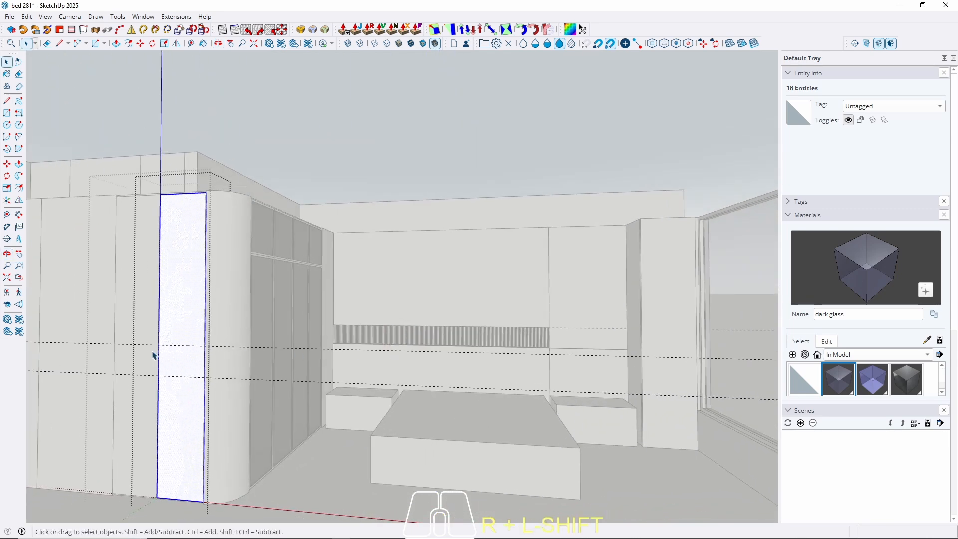
Place vertical guides on the door panel, inset equally from both of its side edges.
scroll(184, 376, "up", 4)
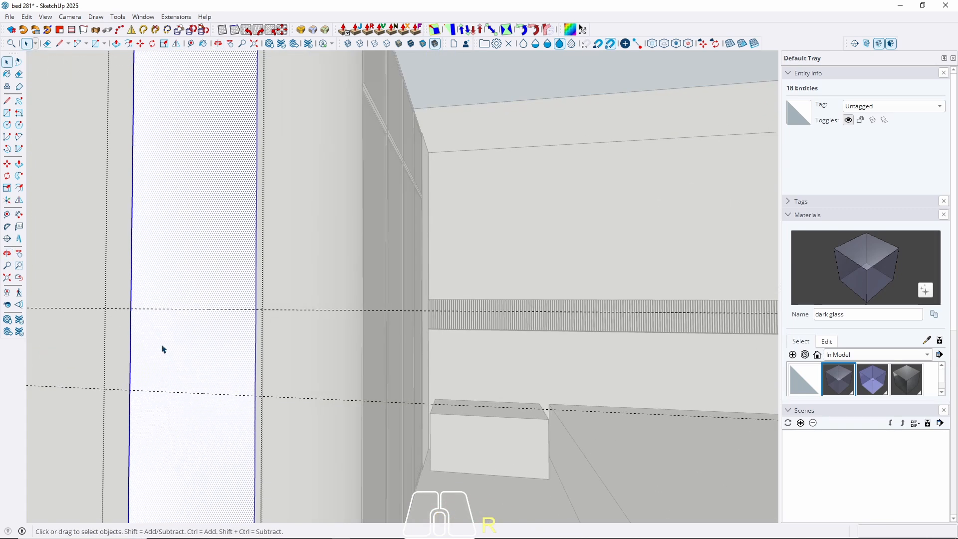
key("t")
scroll(164, 346, "up", 3)
scroll(162, 339, "up", 2)
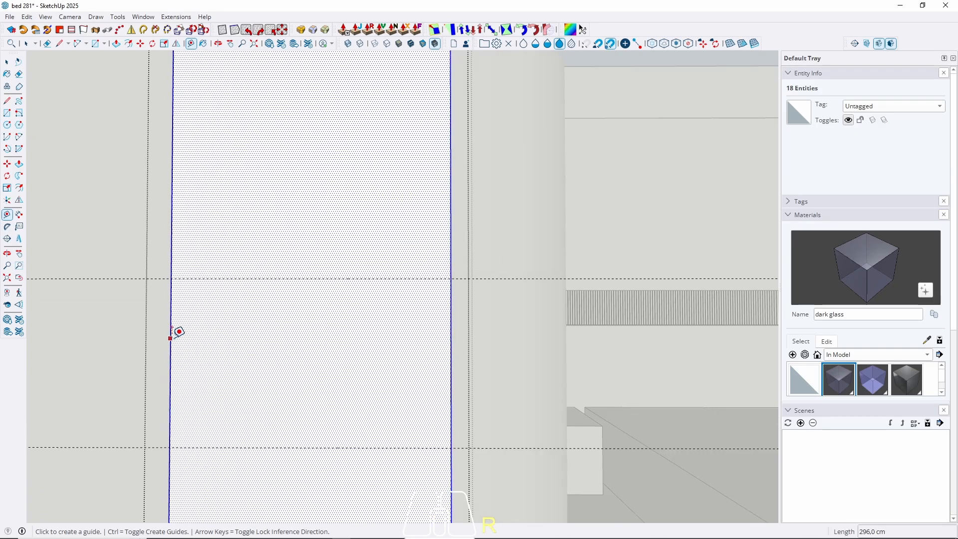
left_click(171, 336)
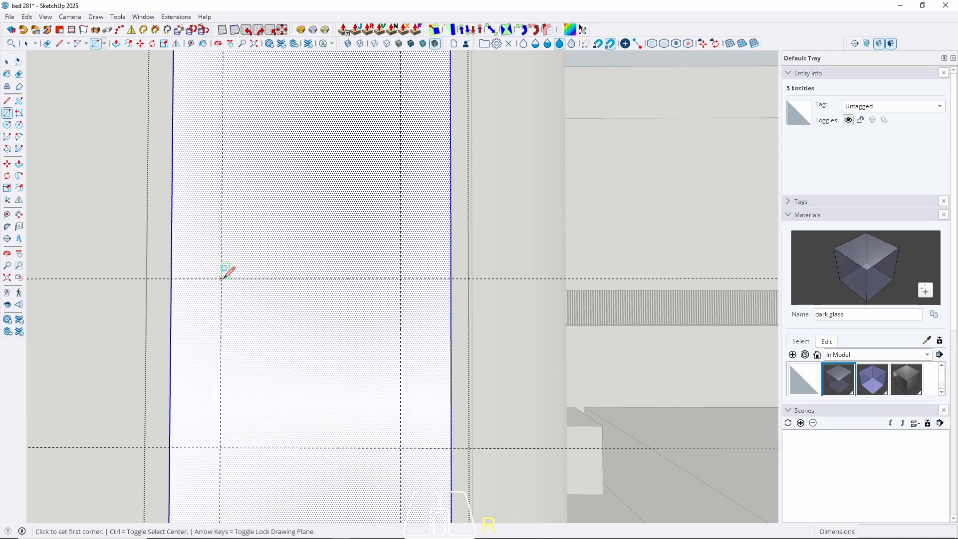
Draw a rectangle between the four guides and push it through the 2 cm door thickness to cut an opening.
left_click(222, 279)
left_click(401, 448)
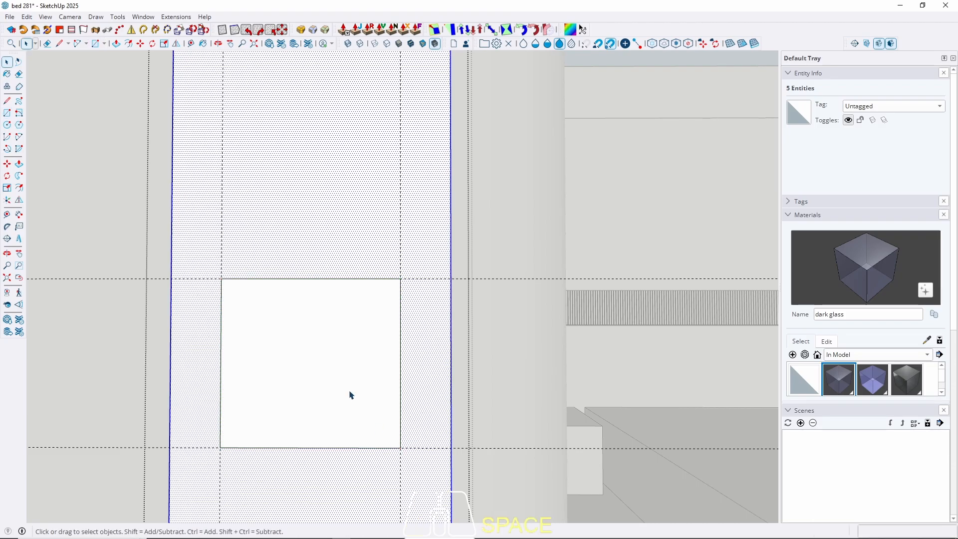
middle_click_drag(351, 394, 280, 389)
key("p")
left_click(277, 395)
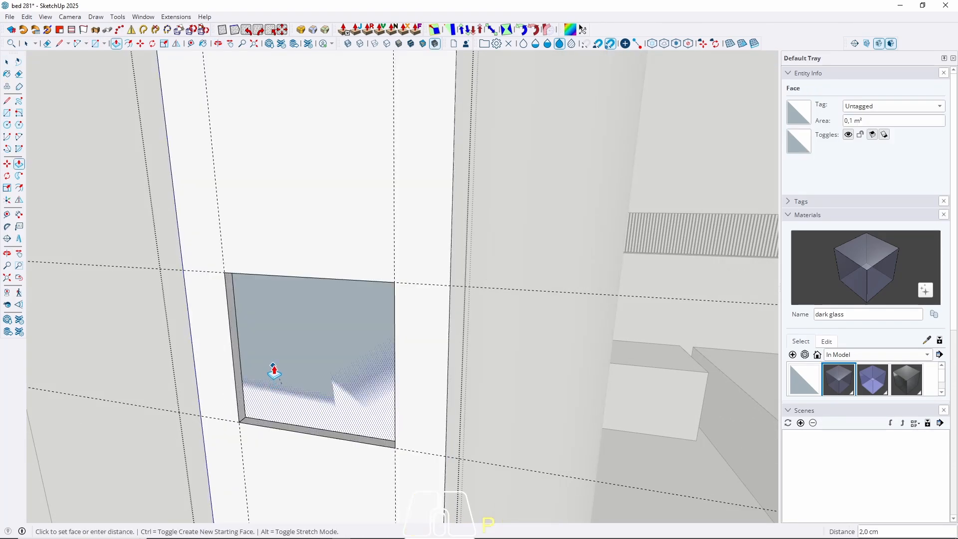
left_click(273, 369)
key("Escape")
scroll(286, 384, "down", 2)
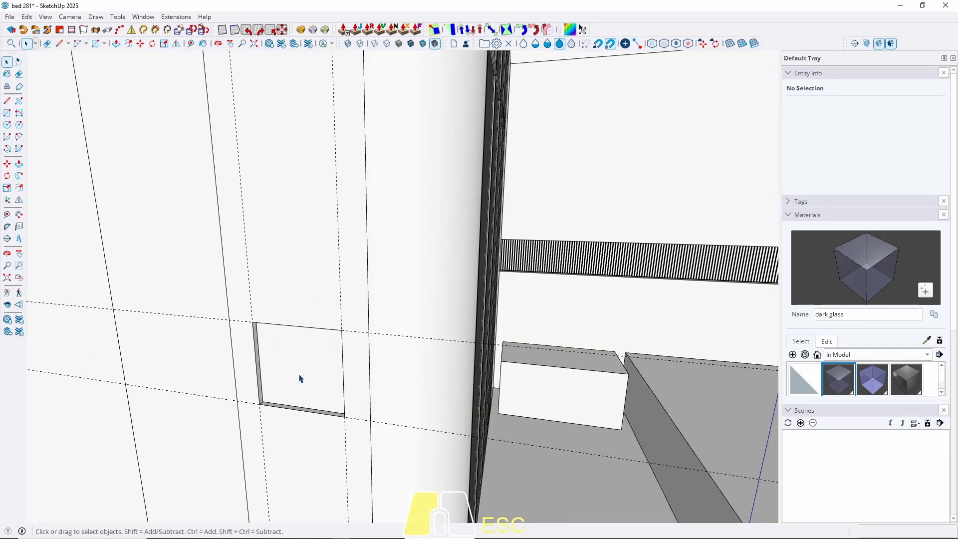
Delete all construction guides from the model.
left_click(300, 379)
left_click(300, 379, "shift")
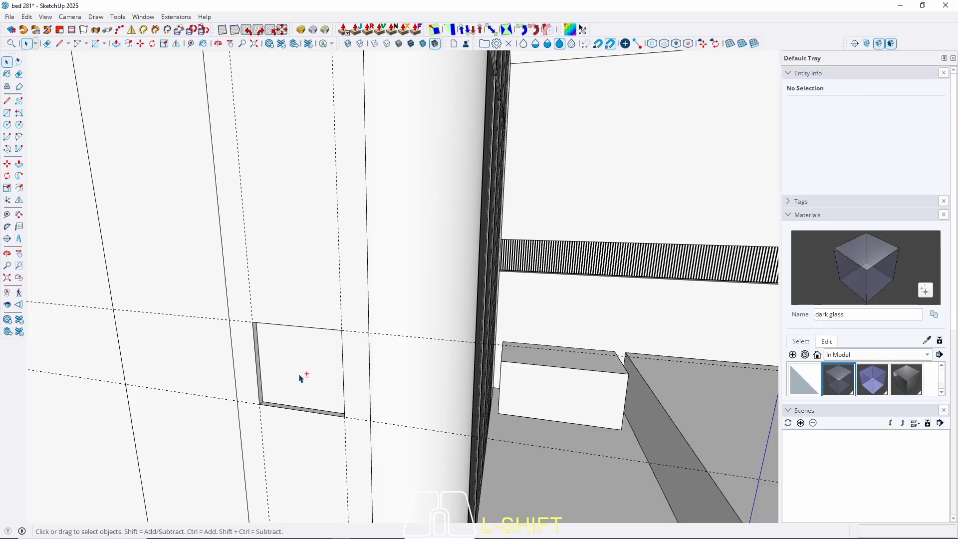
left_click(293, 441)
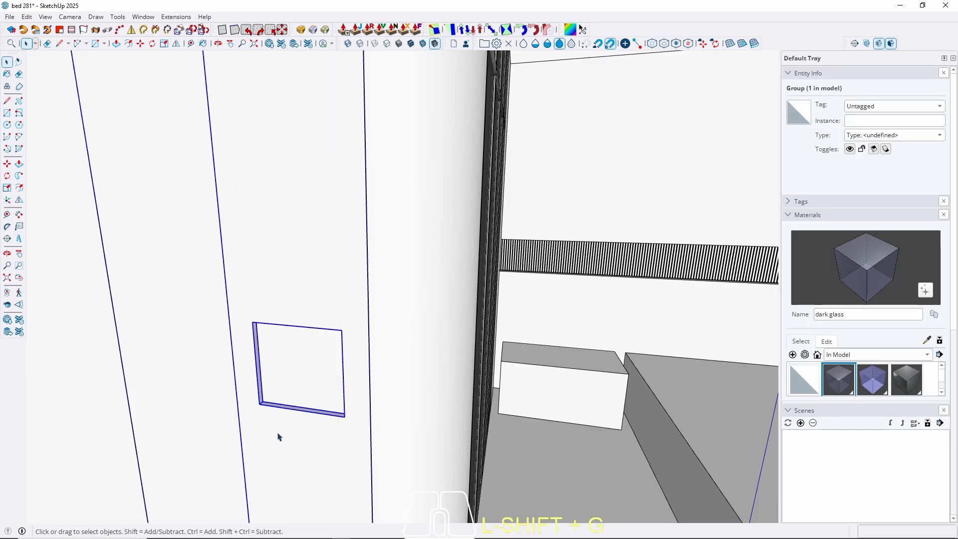
Open the cabinet with the door opening and draw a rectangle corner to corner across its interior floor.
double_click(278, 437)
left_click(278, 436)
scroll(282, 377, "up", 6)
middle_click_drag(280, 376, 240, 387)
middle_click_drag(240, 386, 470, 276, "shift")
scroll(474, 272, "up", 2)
middle_click_drag(557, 248, 302, 342)
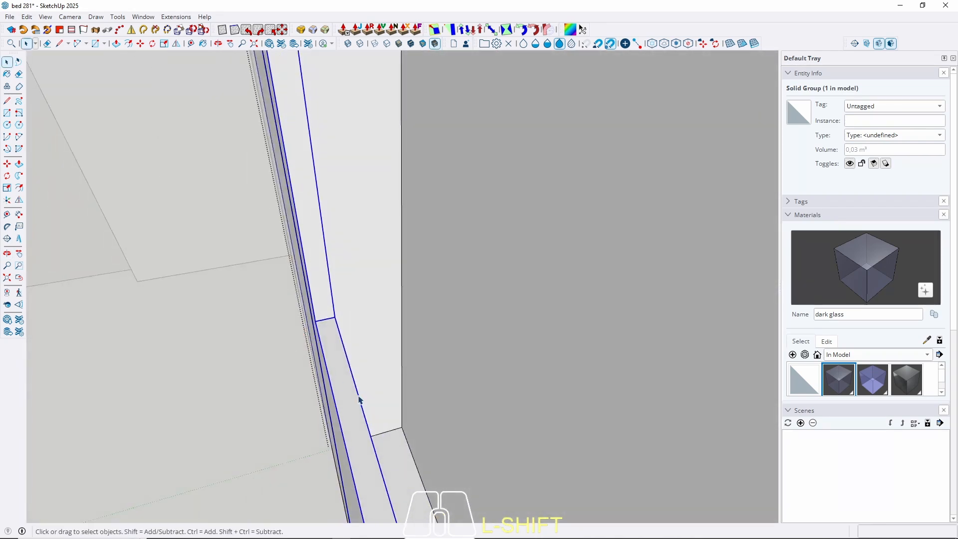
left_click(402, 428)
middle_click_drag(208, 387, 250, 477)
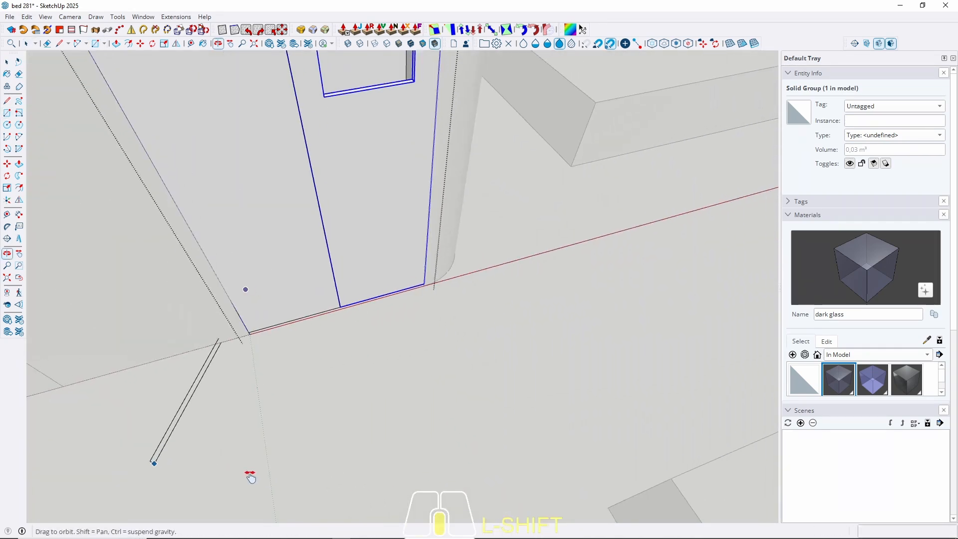
scroll(327, 85, "up", 1)
middle_click_drag(328, 81, 462, 398)
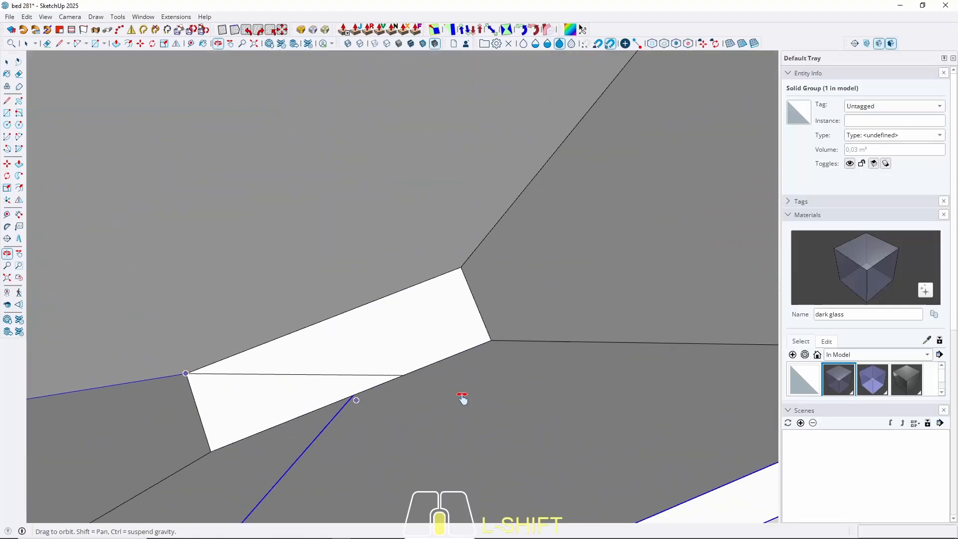
left_click(494, 334)
middle_click_drag(488, 349, 449, 331)
Extrude the interior floor rectangle 2 cm into a shelf, then select the whole shelf and make it a group.
key("p")
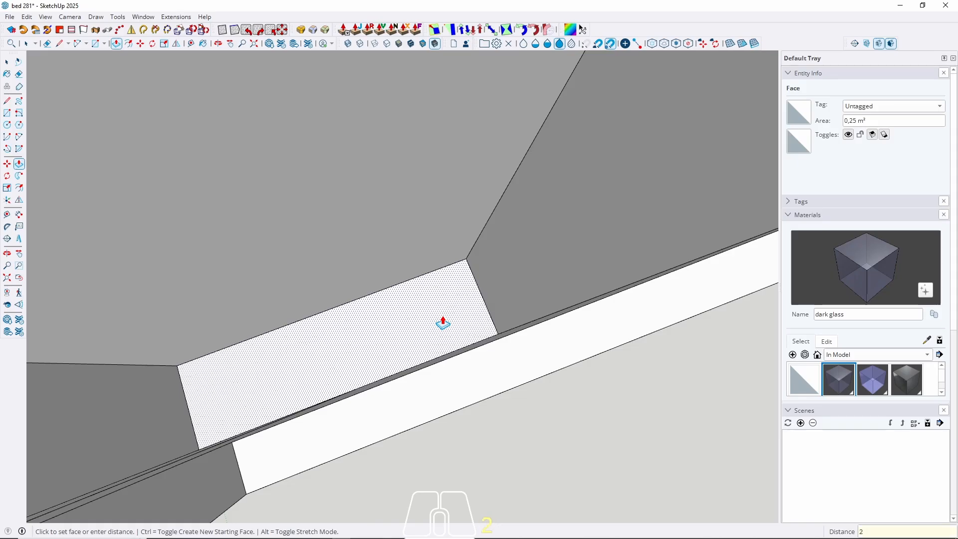
key("Return")
key("space")
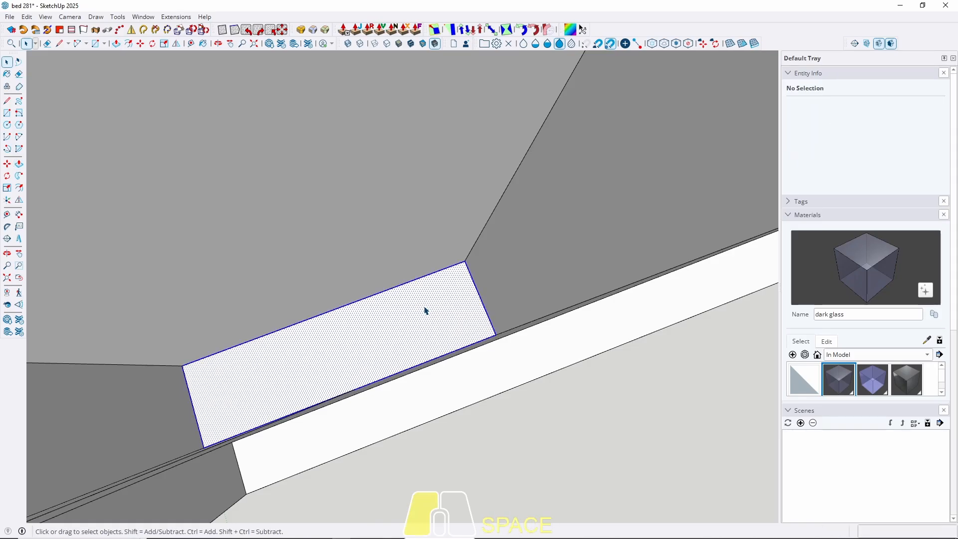
right_click(425, 310)
left_click(467, 110)
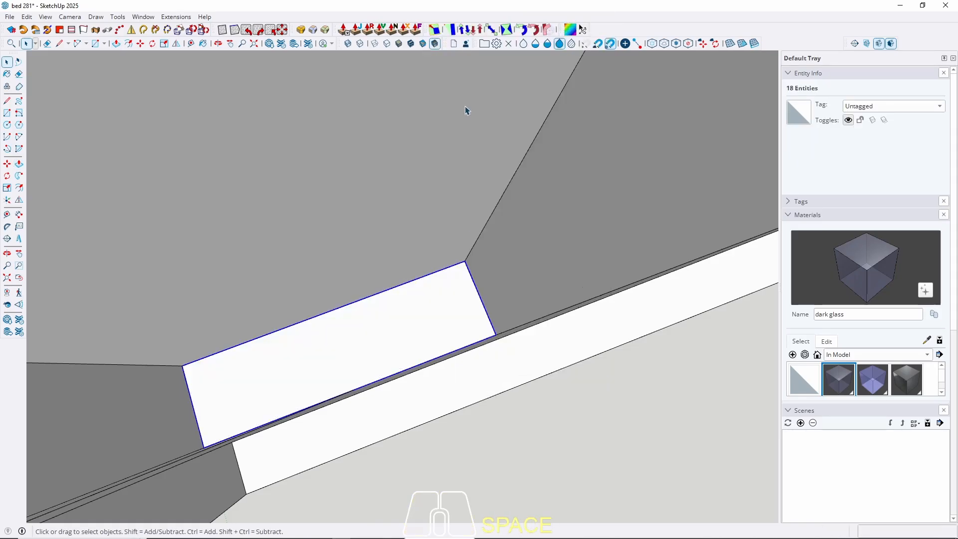
Move the shelf group up 114 cm so its top sits level with the lower edge of the door opening.
key("m")
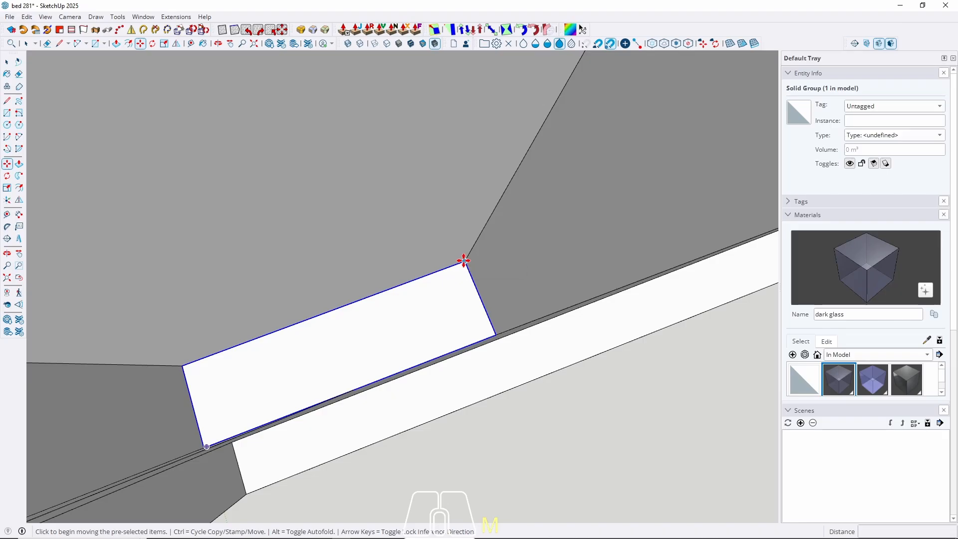
middle_click_drag(453, 240, 452, 368)
middle_click_drag(452, 368, 417, 239)
left_click(415, 264)
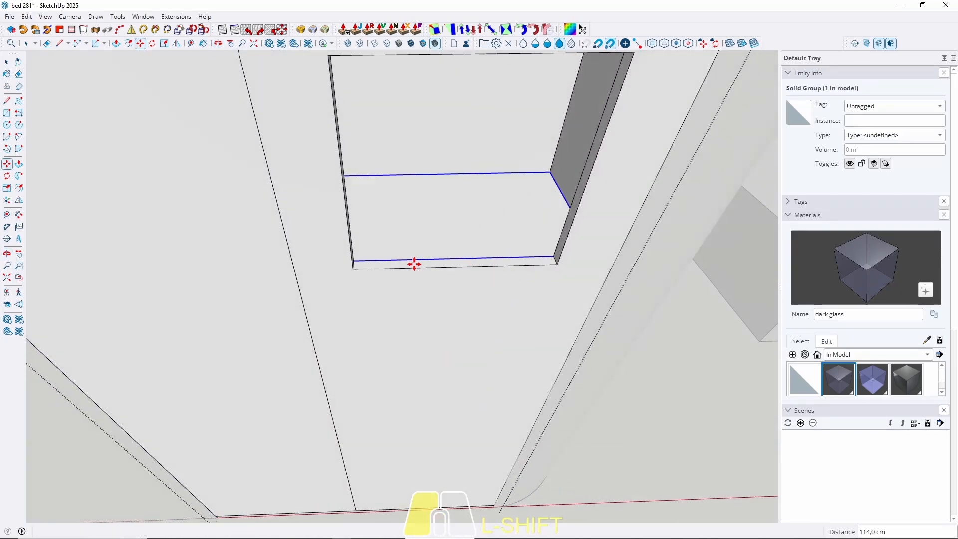
scroll(409, 343, "down", 3)
middle_click_drag(409, 342, 274, 400)
scroll(195, 323, "down", 3)
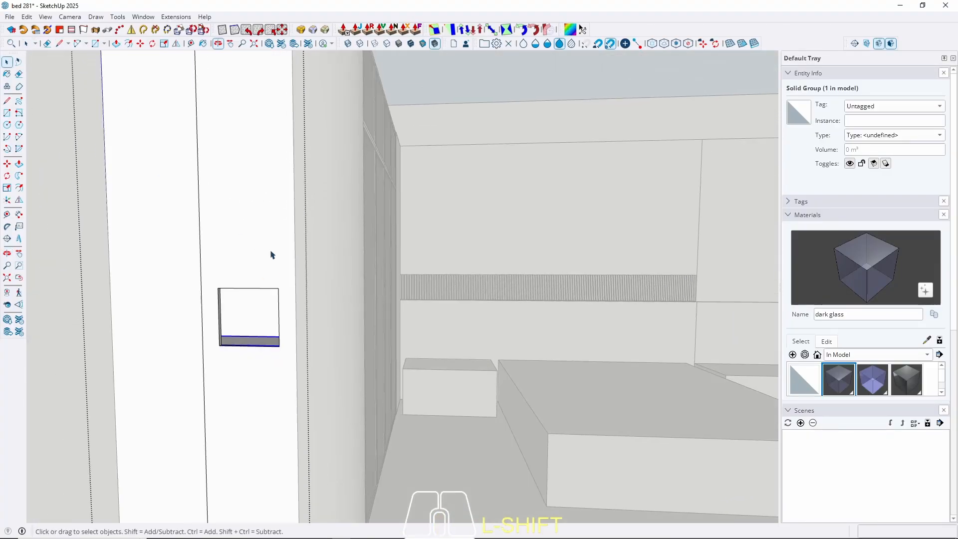
key("Escape")
Open the adjacent 90 cm wide cabinet and copy its front top edge straight down to the neighbouring door's upper edge.
middle_click_drag(272, 253, 409, 312)
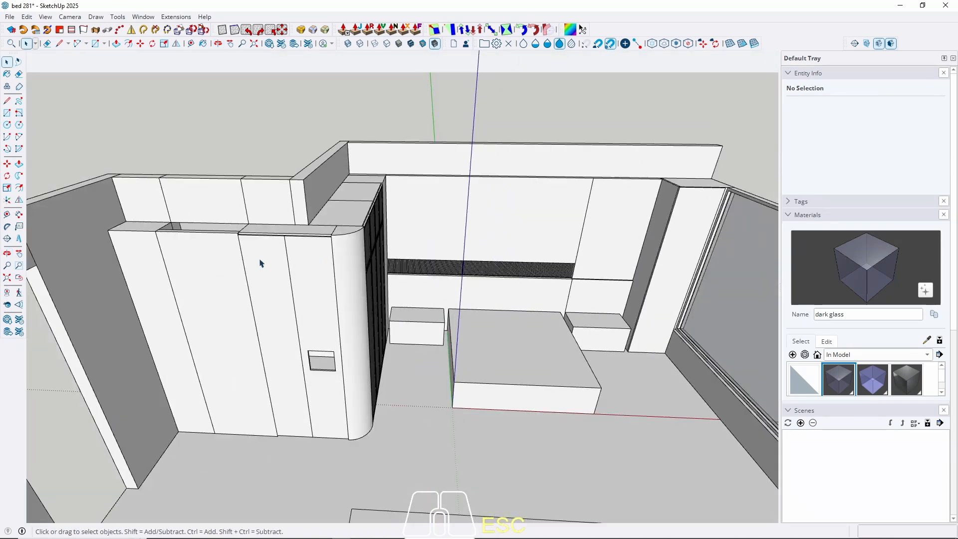
middle_click_drag(384, 390, 106, 366)
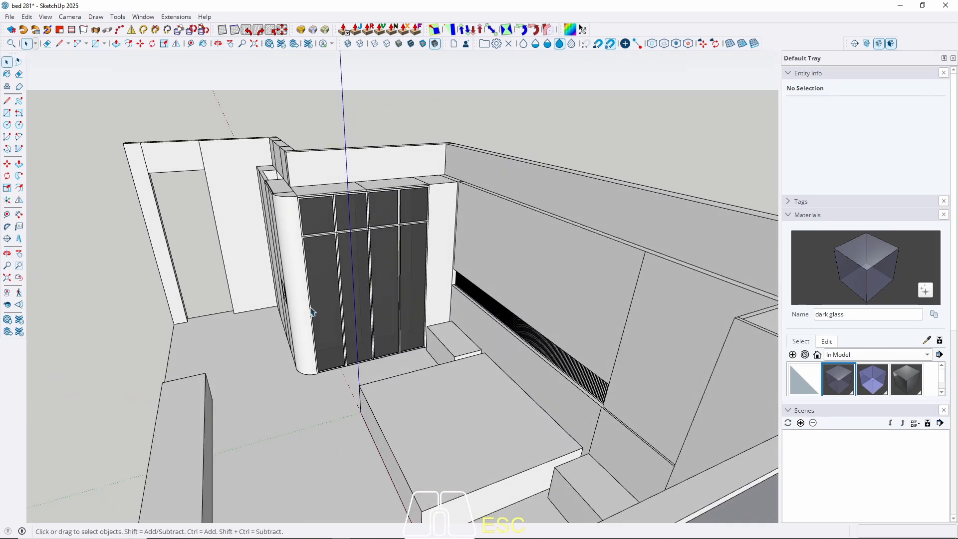
middle_click_drag(281, 280, 281, 325)
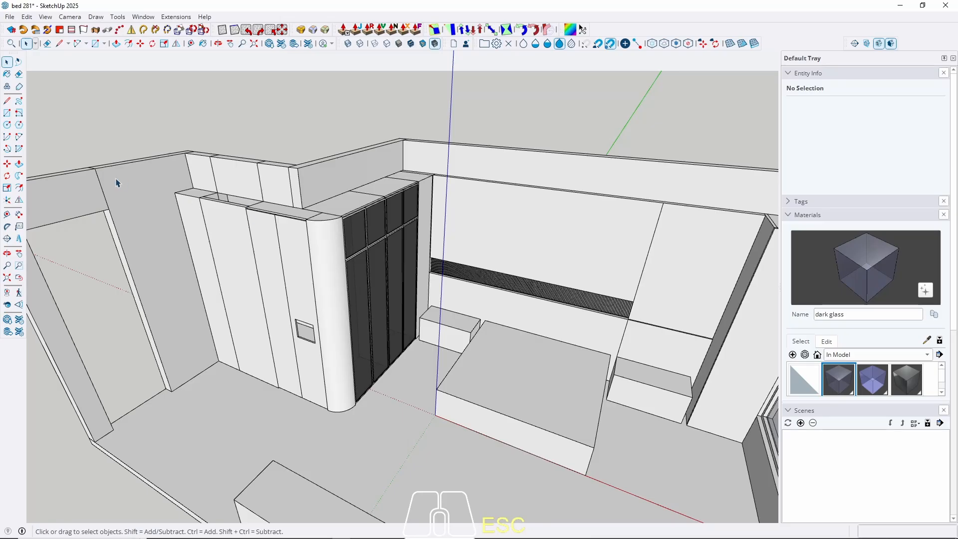
scroll(213, 227, "up", 4)
middle_click_drag(244, 432, 320, 349)
middle_click_drag(317, 445, 300, 467)
middle_click_drag(282, 285, 311, 300)
scroll(288, 246, "up", 6)
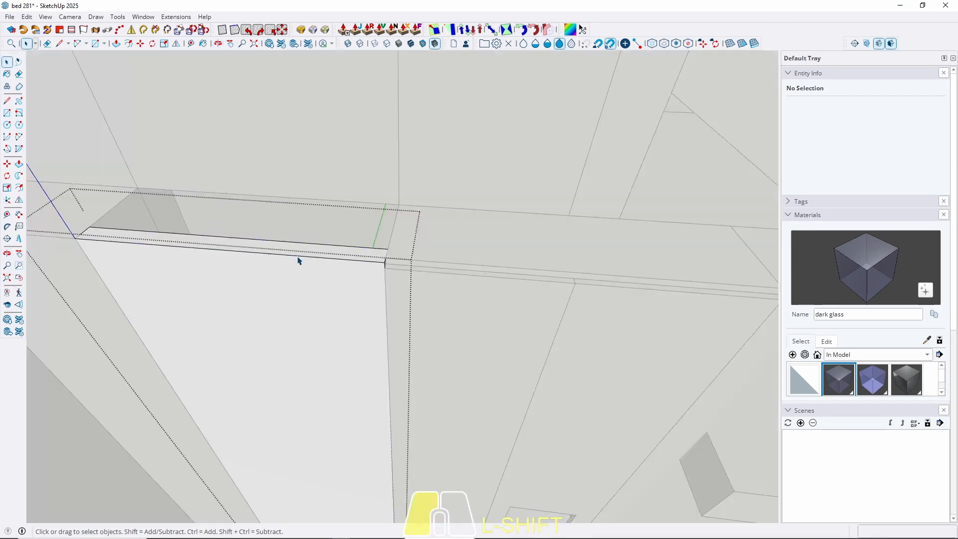
left_click(367, 261)
middle_click_drag(370, 262, 366, 212)
key("m")
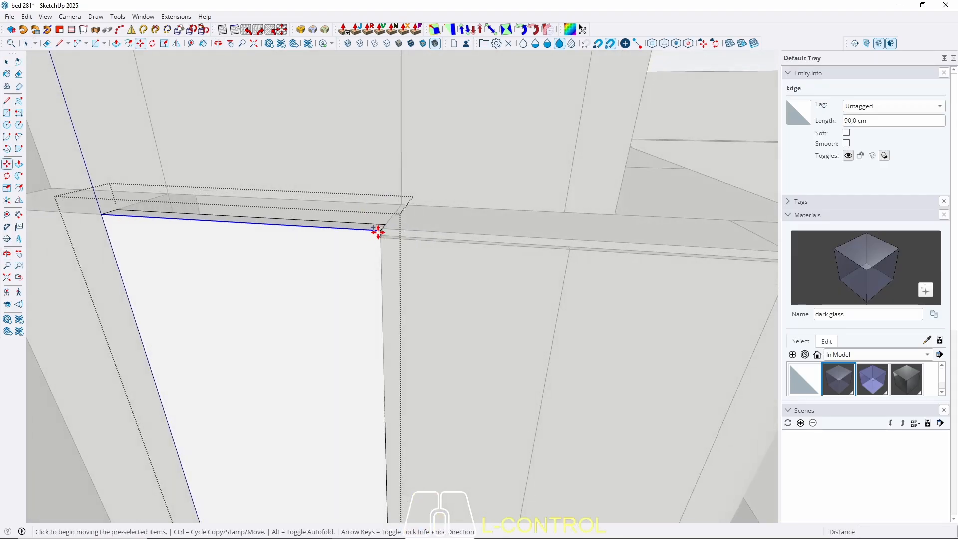
left_click(378, 230)
left_click(404, 242)
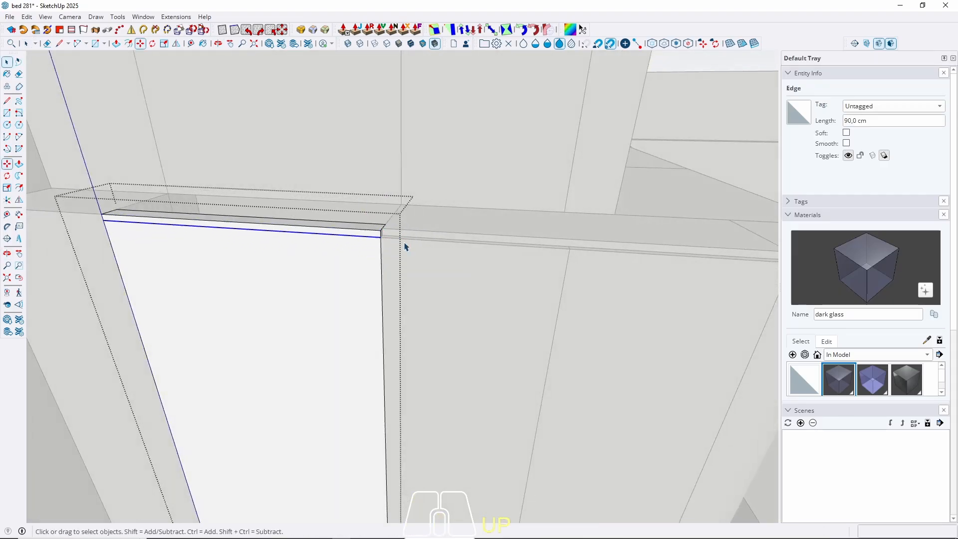
Push the narrow strip above the copied edge back level with the neighbouring cabinet's top strip.
middle_click_drag(406, 246, 367, 235)
key("p")
left_click(368, 238)
key("space")
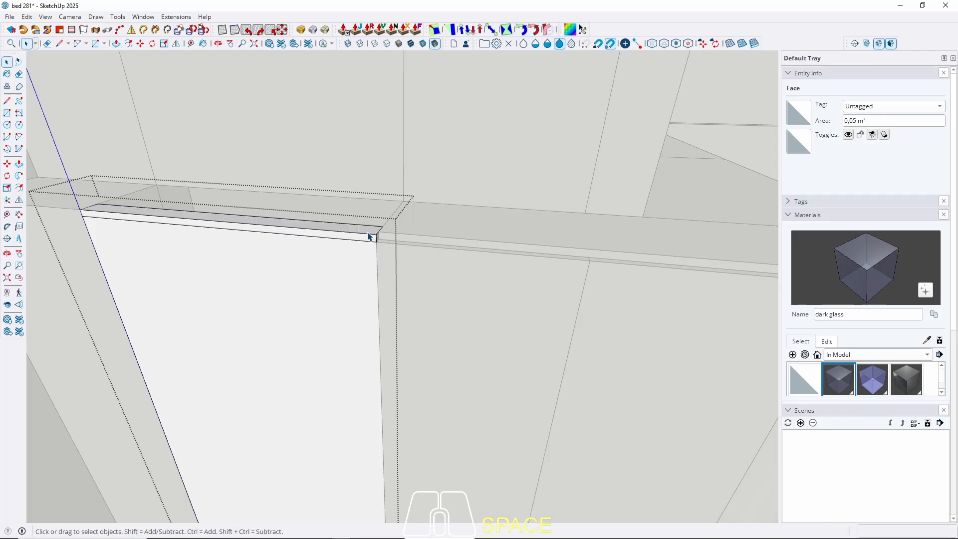
key("p")
left_click(368, 239)
left_click(389, 240)
key("space")
scroll(259, 126, "down", 6)
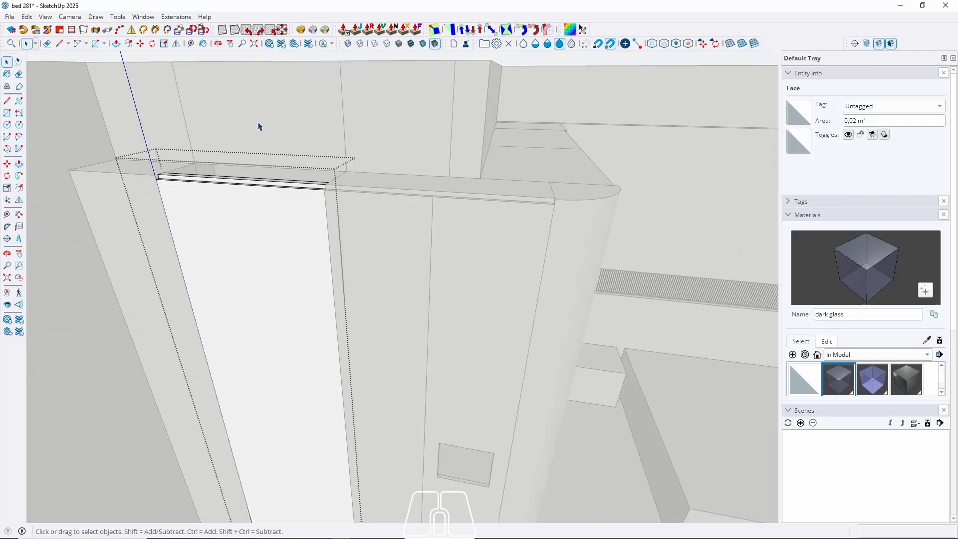
Copy the 90 cm wide cabinet's bottom front edge straight up to the lower edge of the neighbouring door.
key("Escape")
scroll(322, 425, "up", 5)
double_click(321, 438)
triple_click(321, 438)
middle_click_drag(323, 435, 342, 345)
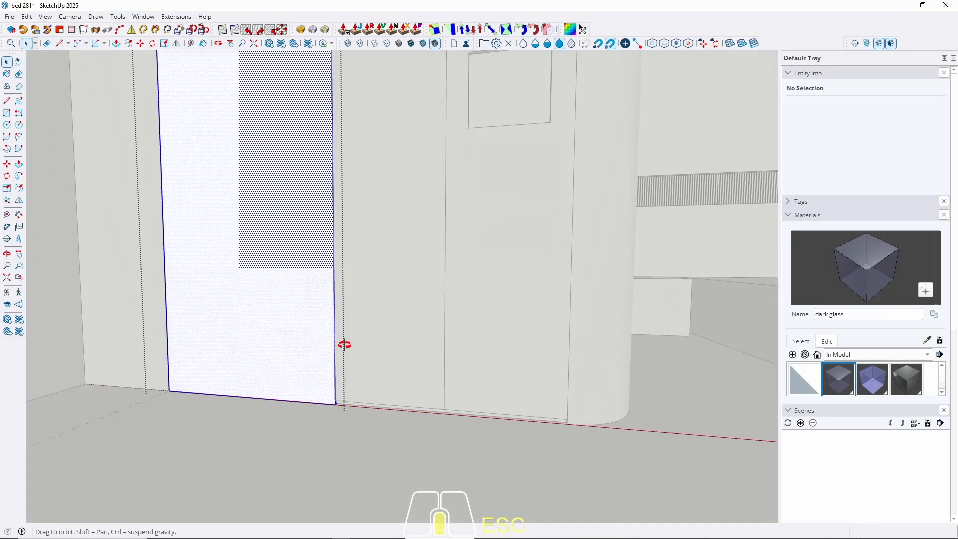
scroll(328, 418, "up", 6)
left_click(327, 401)
scroll(347, 406, "up", 1)
left_click(348, 407)
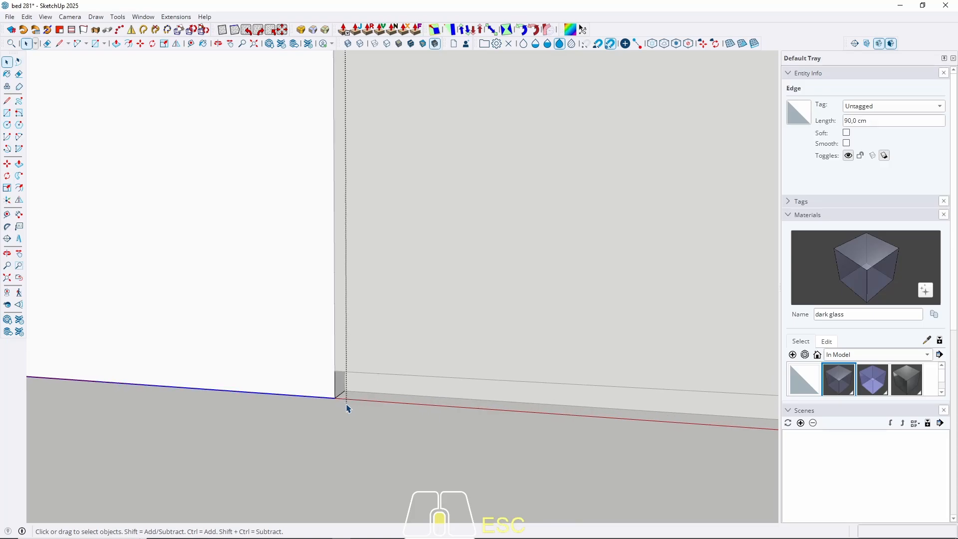
key("m")
key("ctrl")
left_click(335, 397)
left_click(333, 373)
key("space")
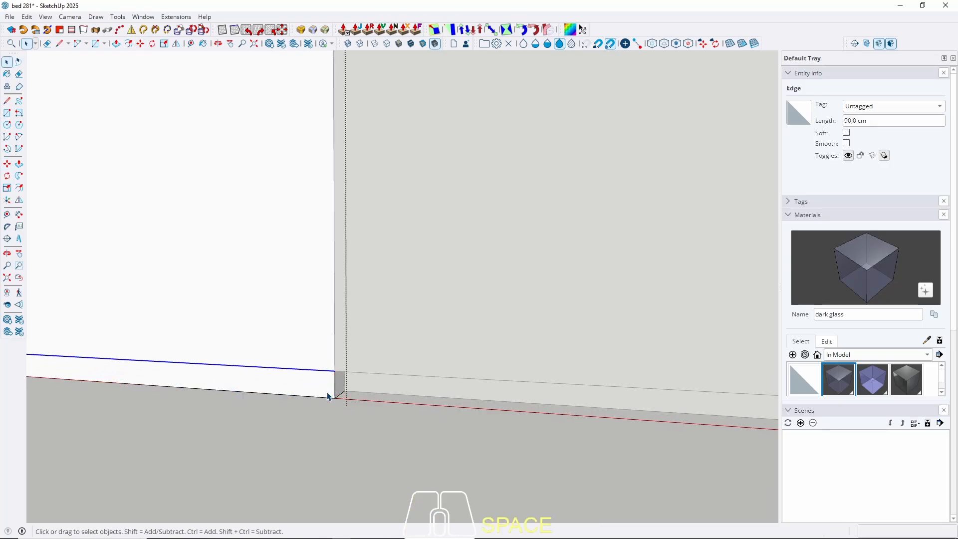
Push the narrow strip below the copied edge back level with the neighbouring cabinet's recessed base strip.
left_click(328, 394)
key("p")
left_click(327, 393)
left_click(368, 393)
key("space")
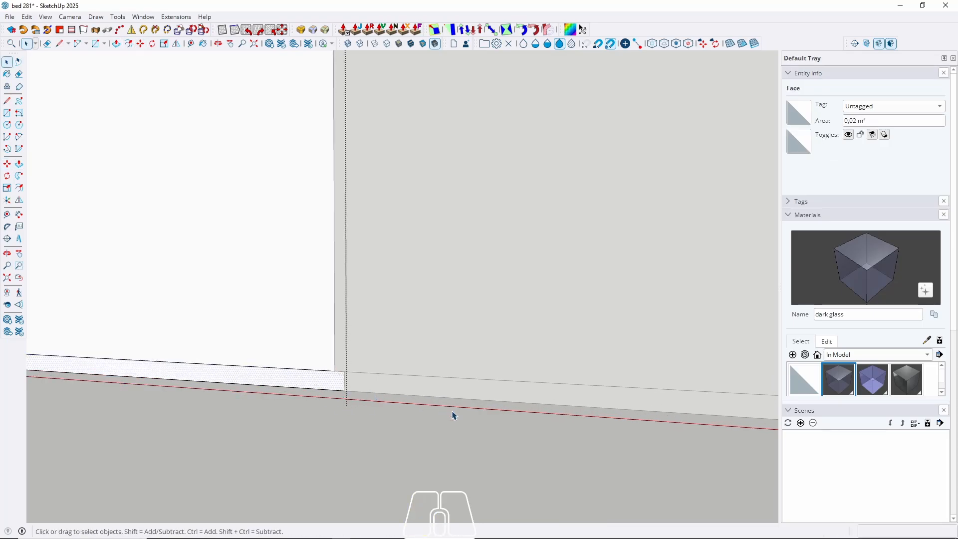
key("Escape")
Open the narrow cabinet against the side wall and copy its front top edge 2 cm down.
scroll(458, 429, "down", 6)
middle_click_drag(244, 248, 427, 428)
scroll(307, 407, "down", 9)
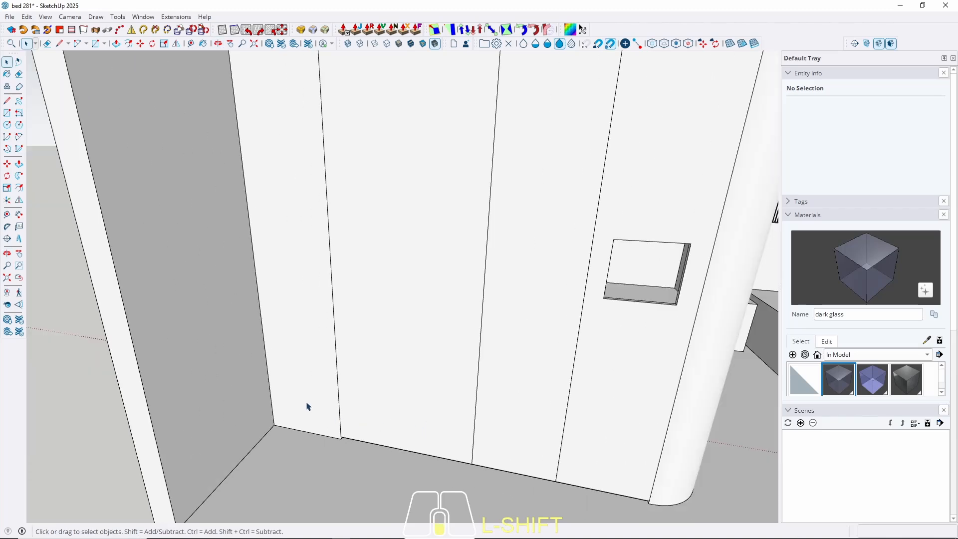
middle_click_drag(283, 180, 300, 290)
left_click(278, 202)
double_click(278, 202)
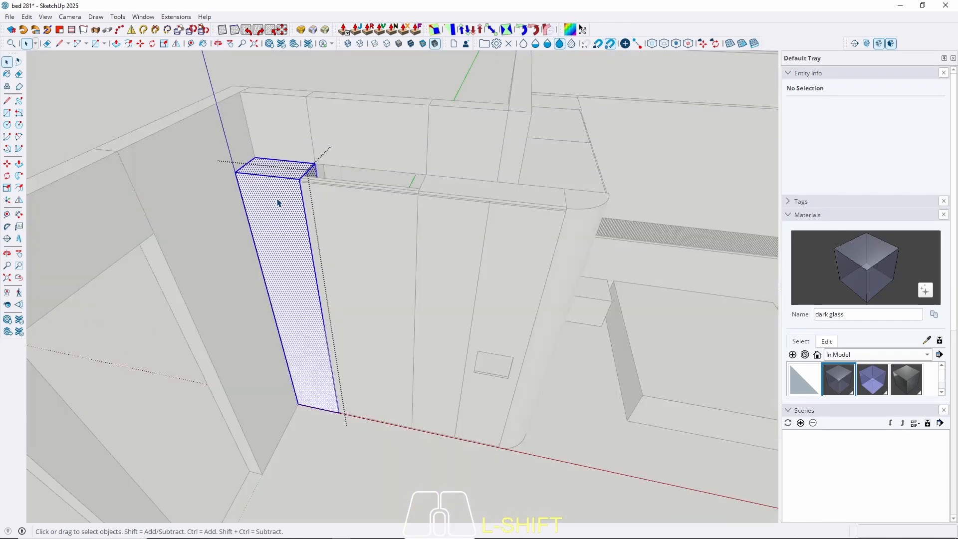
left_click(268, 178)
scroll(272, 182, "up", 5)
key("m")
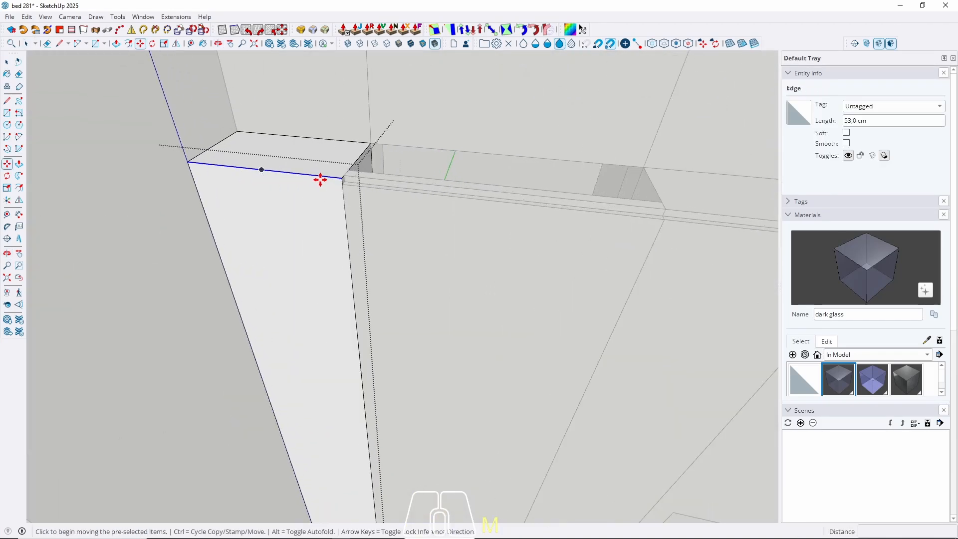
key("ctrl")
left_click(339, 176)
type("2")
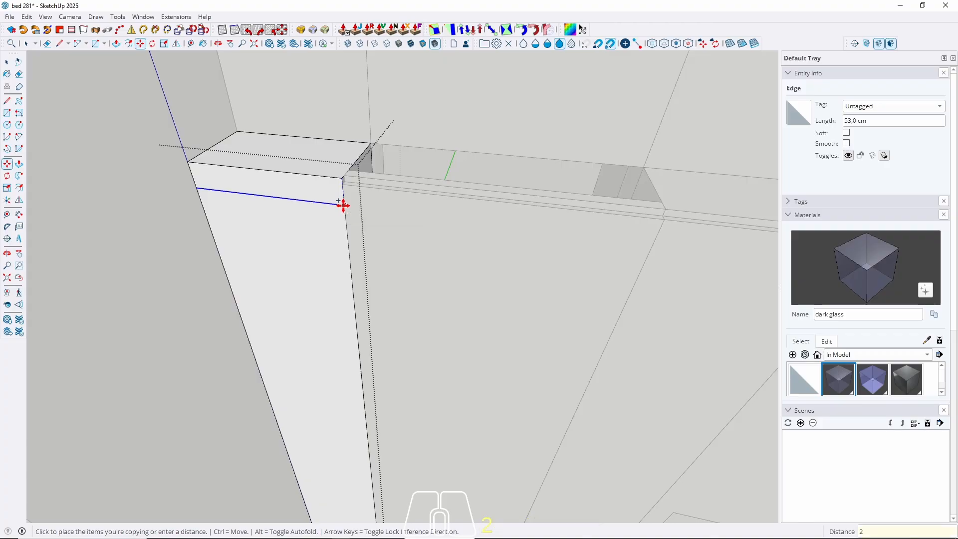
key("Return")
key("space")
Push the narrow cabinet's top front strip back by the same distance as the previous recess.
key("p")
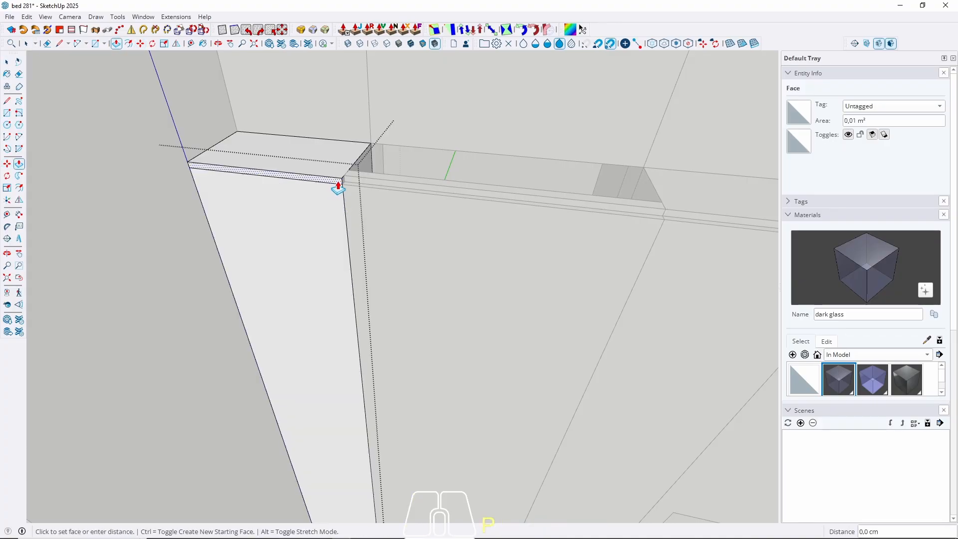
double_click(338, 184)
key("space")
scroll(310, 136, "down", 4)
key("Escape")
Copy the narrow cabinet's bottom front edge straight up to the neighbouring door's lower edge.
scroll(321, 400, "up", 8)
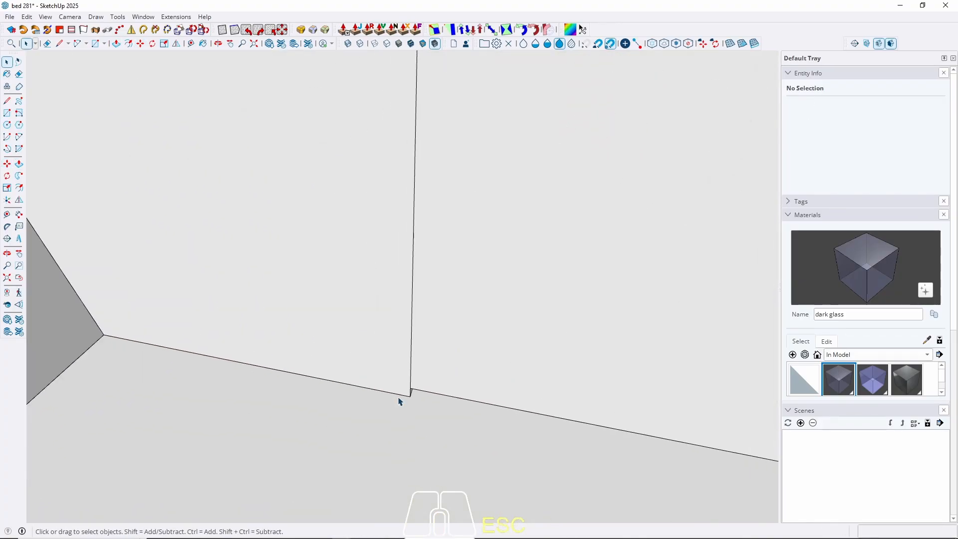
left_click(405, 396)
left_click(409, 393)
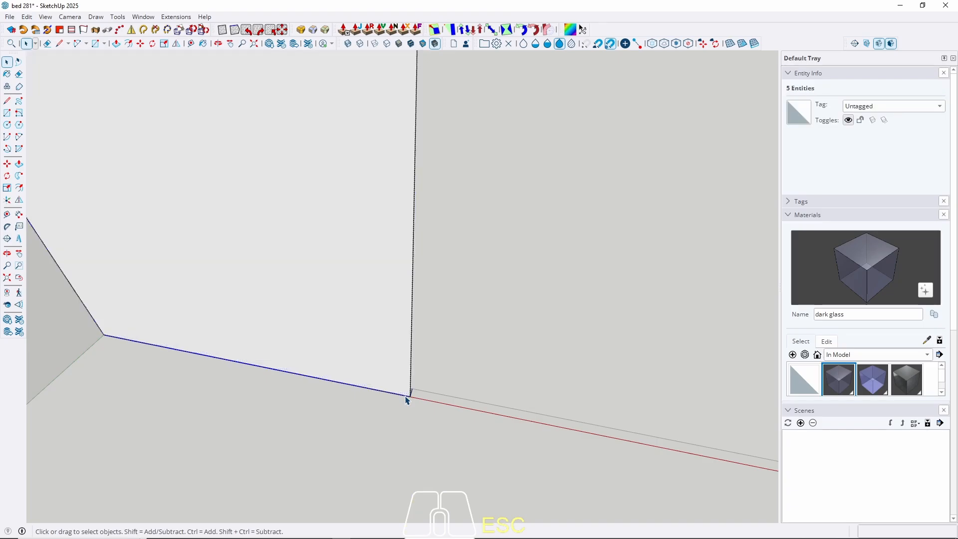
scroll(410, 394, "up", 3)
key("m")
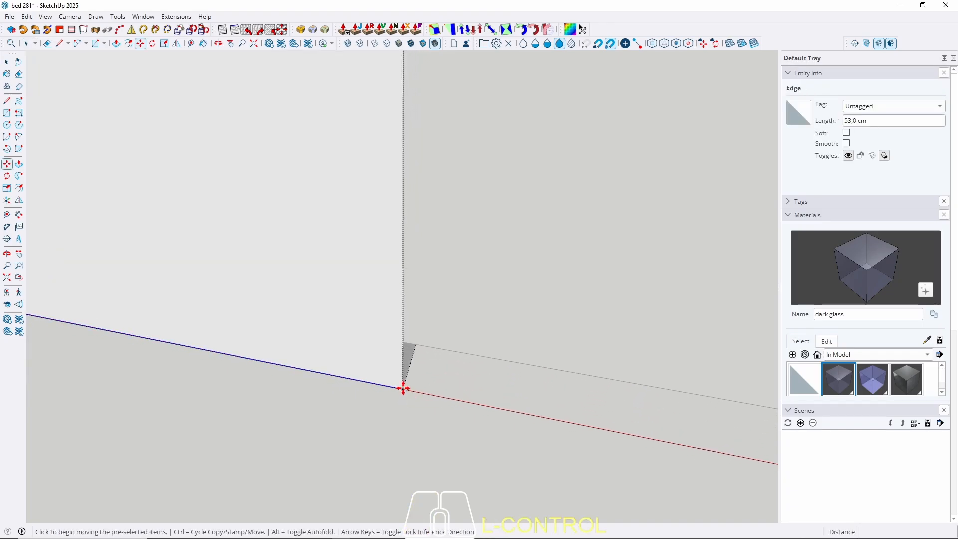
left_click(403, 388)
left_click(402, 342)
key("space")
Push the narrow cabinet's bottom front strip back by the same distance as its top strip.
left_click(396, 368)
key("p")
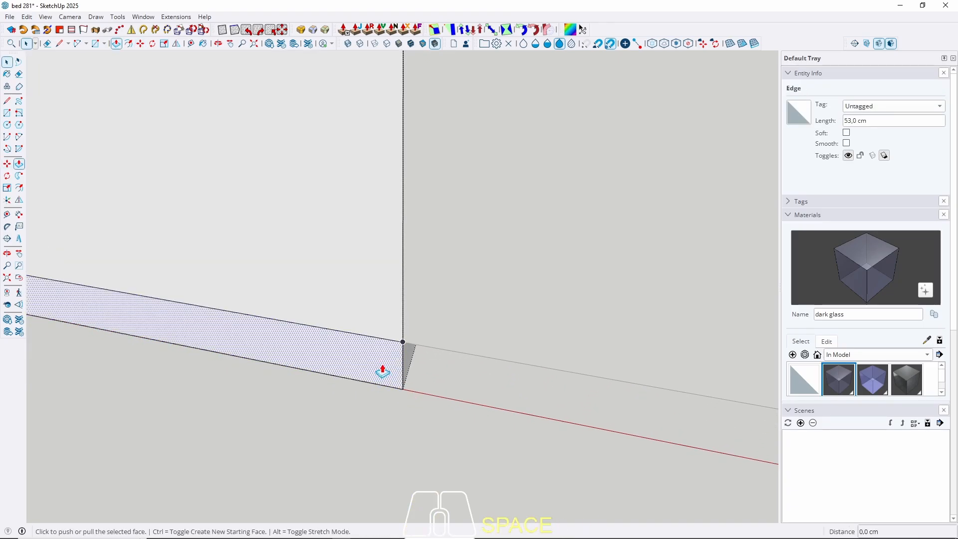
double_click(383, 369)
key("space")
key("Escape")
Open the rounded corner cabinet and offset its top arc 2 cm inward.
scroll(180, 390, "down", 6)
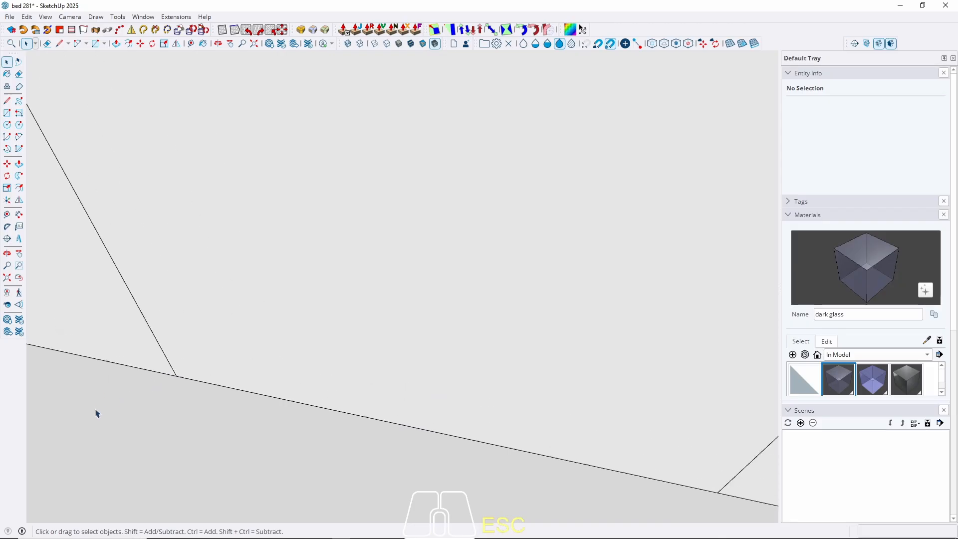
scroll(280, 443, "down", 8)
middle_click_drag(280, 442, 373, 384)
scroll(359, 323, "up", 6)
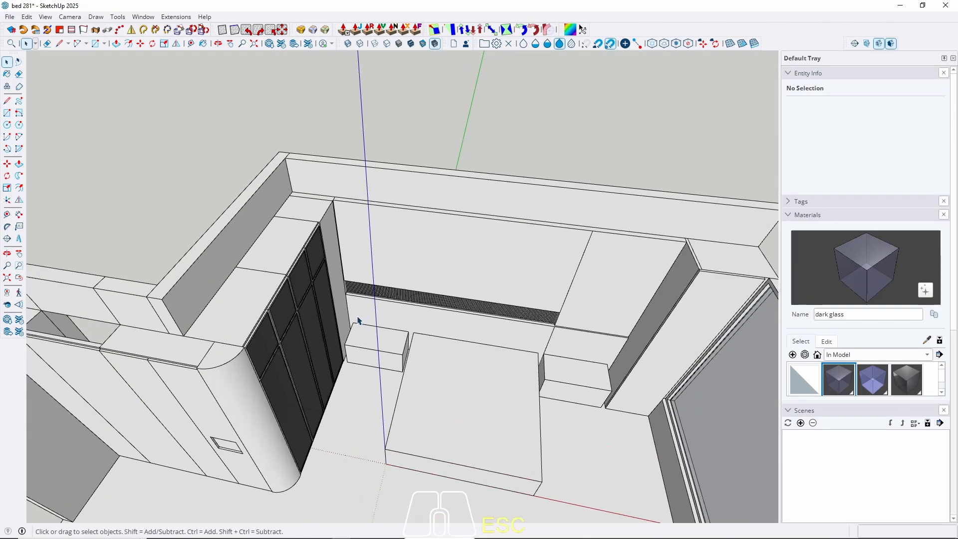
middle_click_drag(393, 338, 544, 286)
scroll(469, 148, "up", 4)
scroll(418, 271, "up", 3)
triple_click(418, 271)
scroll(425, 268, "up", 4)
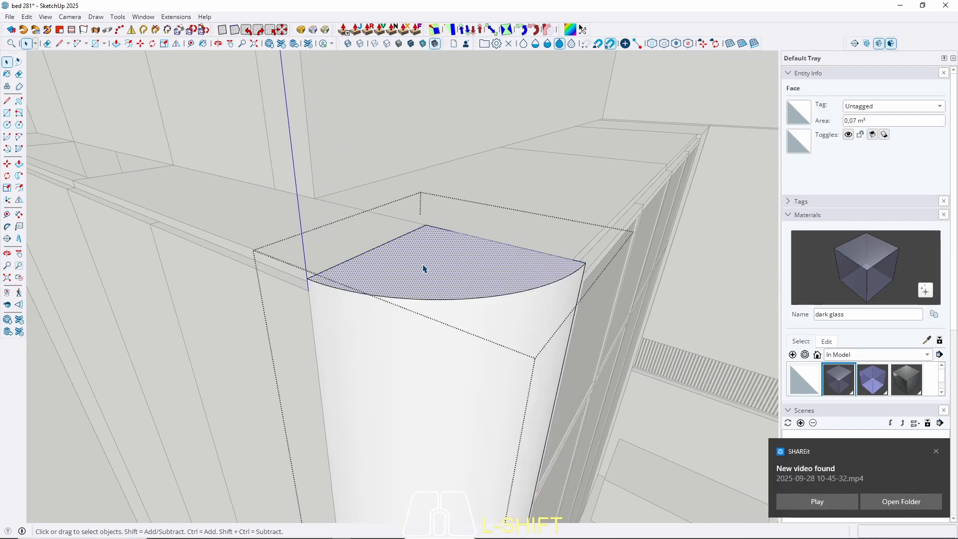
scroll(423, 268, "up", 2)
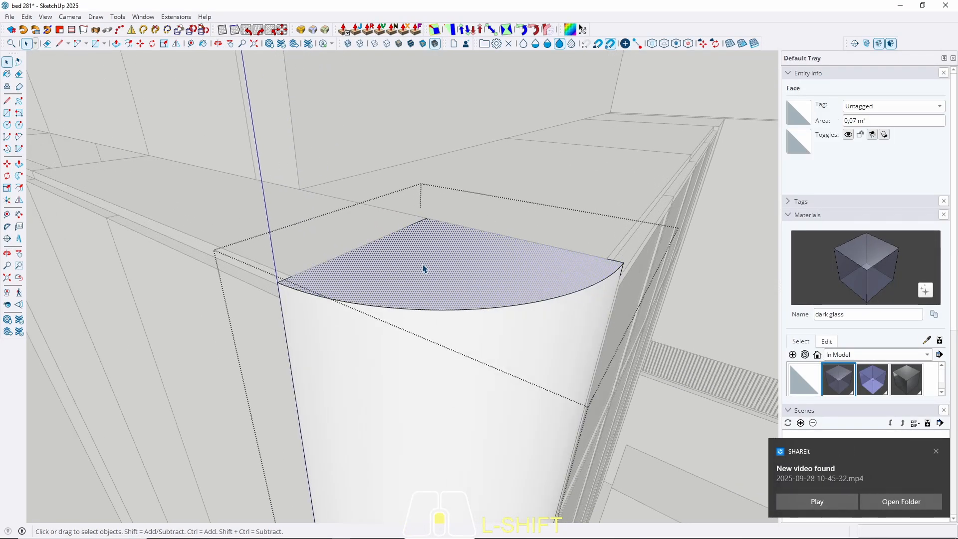
left_click(937, 451)
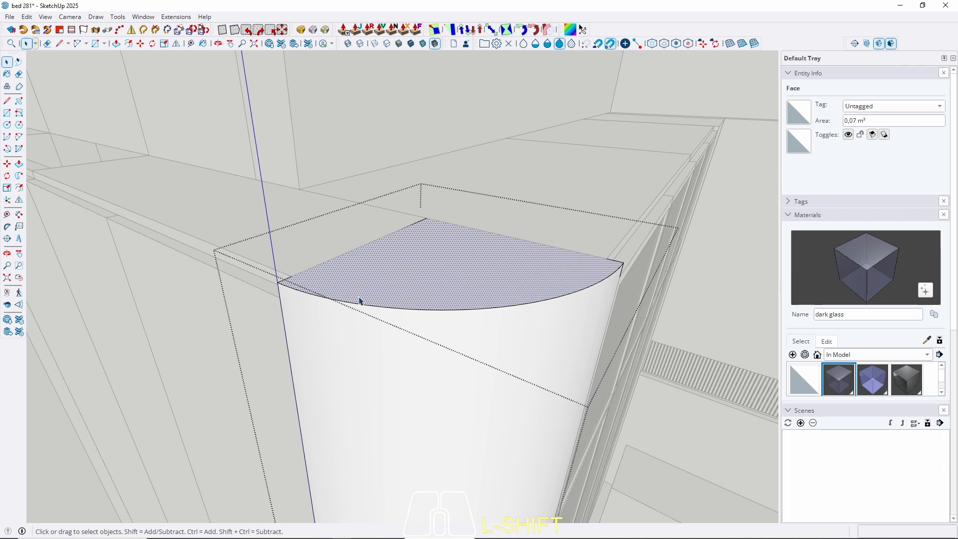
key("f")
scroll(381, 302, "up", 1)
left_click(375, 309)
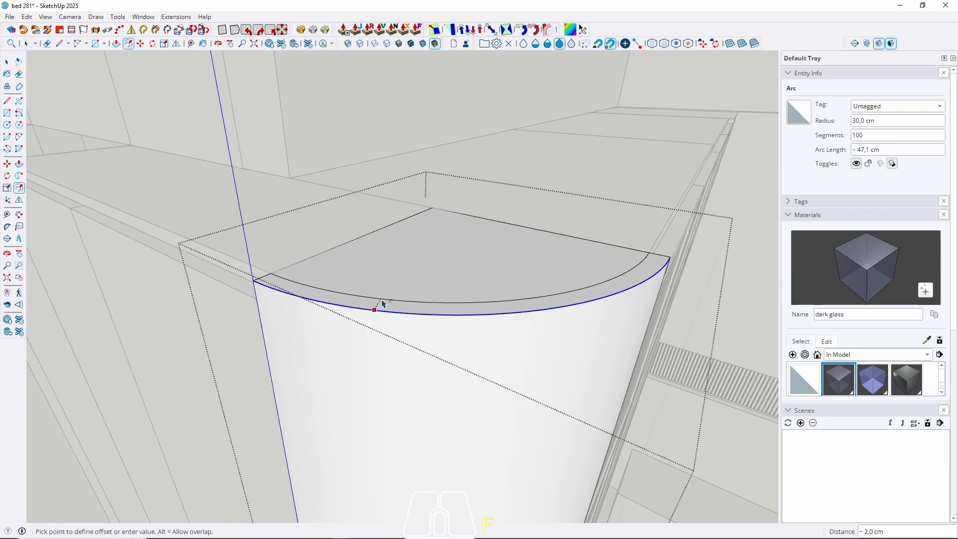
key("Return")
key("space")
Push the curved rim strip on top of the rounded cabinet down to form a recessed step.
scroll(381, 311, "up", 3)
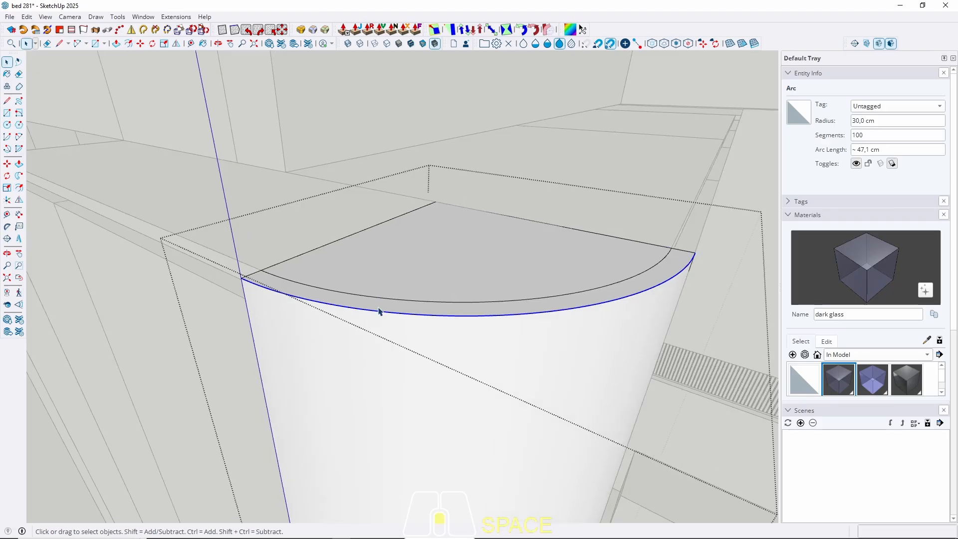
key("p")
left_click(231, 274)
left_click(203, 290)
key("space")
scroll(235, 227, "down", 9)
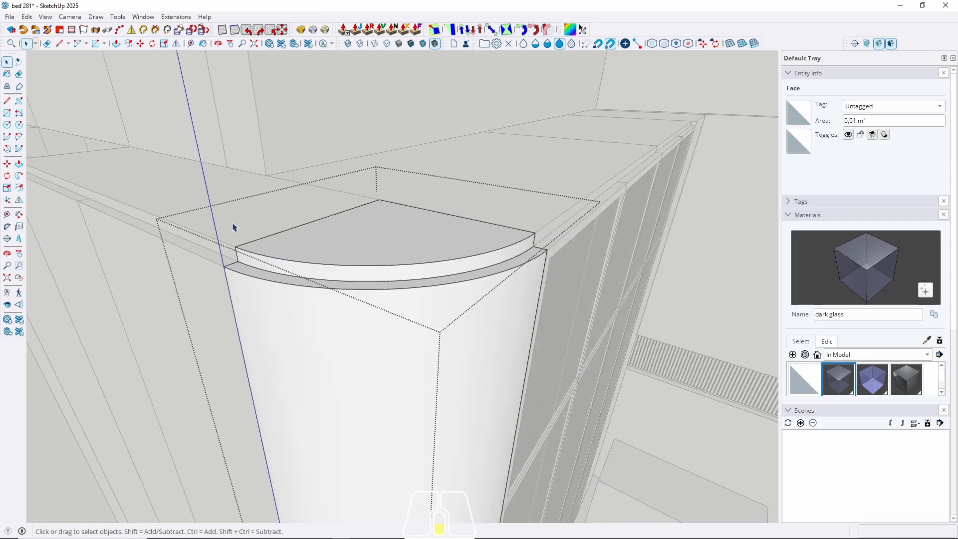
key("Escape")
Open the rounded corner cabinet from below and offset its bottom arc 2 cm inward.
scroll(259, 175, "down", 4)
scroll(315, 445, "up", 6)
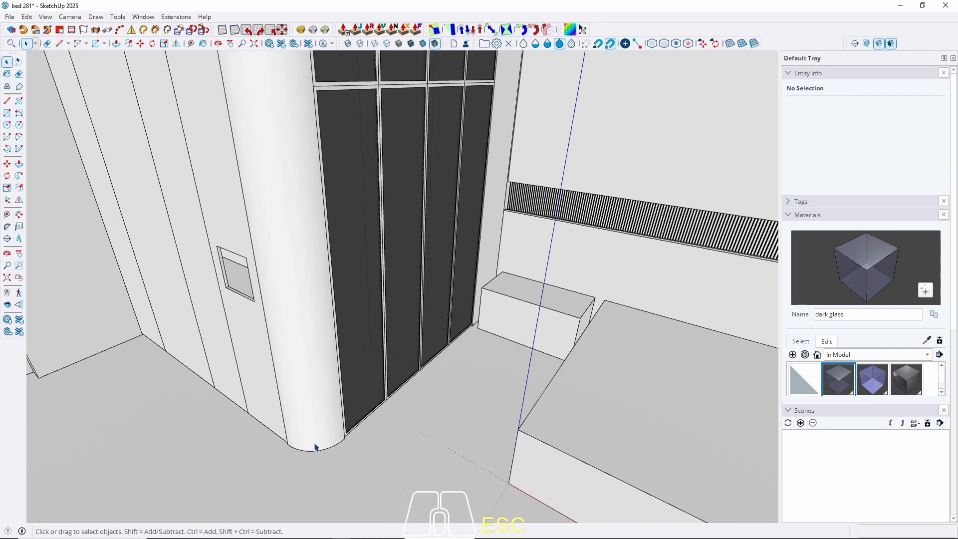
middle_click_drag(314, 445, 305, 261)
triple_click(301, 365)
key("w")
mouse_move(277, 311)
middle_mouse_down()
mouse_move(271, 255)
mouse_move(272, 306)
middle_mouse_up()
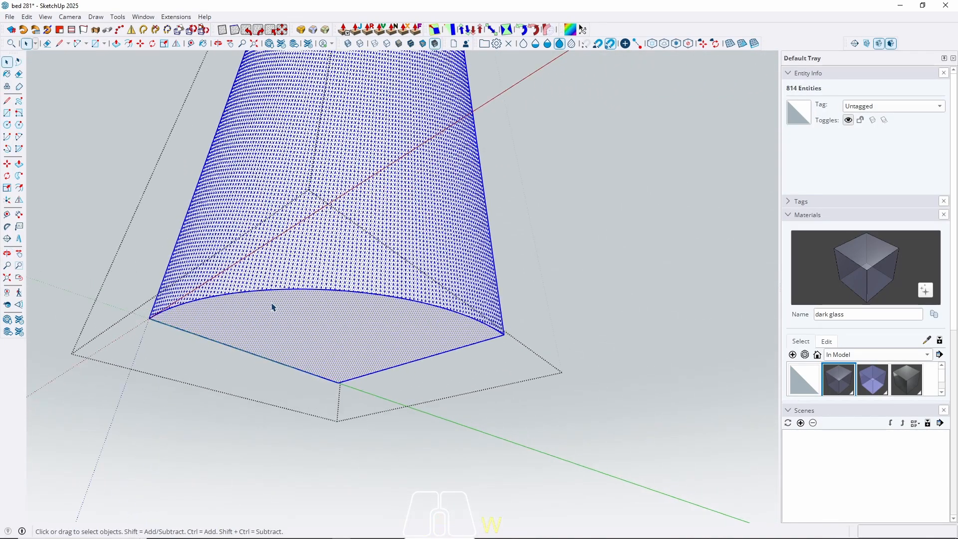
left_click(276, 293)
scroll(312, 310, "up", 3)
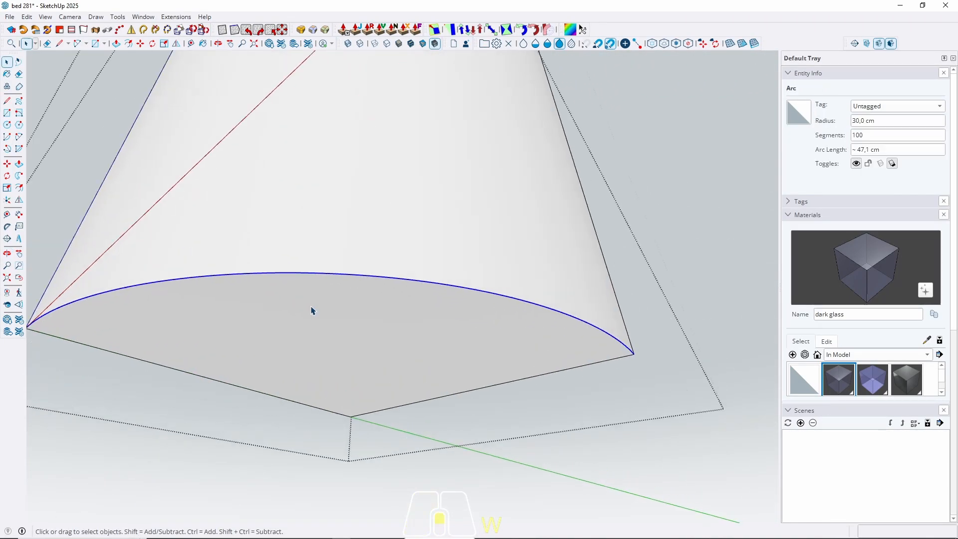
left_click(283, 286)
type("2")
key("Return")
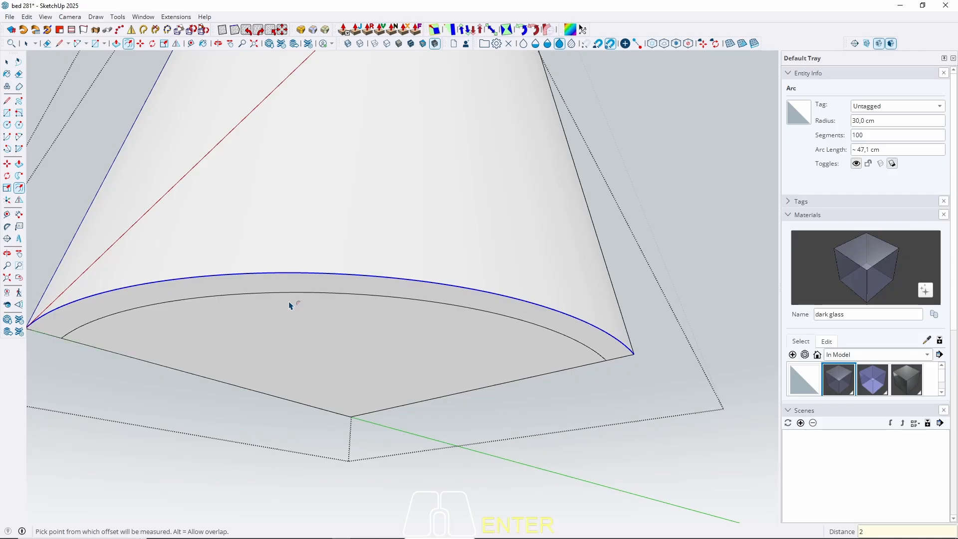
key("space")
Push the curved rim strip on the rounded cabinet's underside up into the body to form a recessed base.
key("p")
left_click(194, 284)
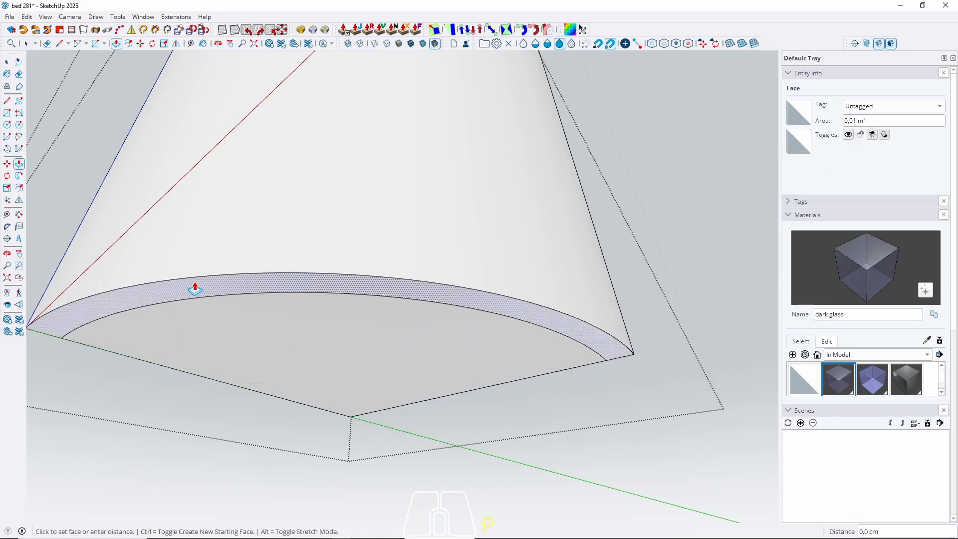
key("Return")
key("space")
middle_click_drag(201, 246, 219, 384)
key("Escape")
Open the cabinet at the far end of the dark glass doors and copy its 50 cm front top edge 2 cm down.
scroll(219, 385, "down", 3)
middle_click_drag(348, 204, 236, 368)
scroll(235, 359, "down", 6)
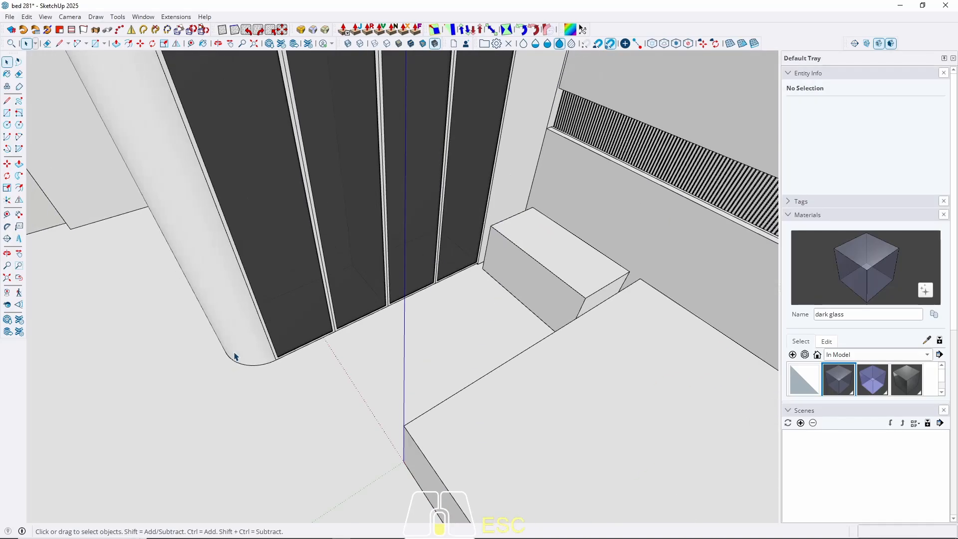
middle_click_drag(239, 335, 376, 300)
middle_click_drag(376, 299, 381, 359, "shift")
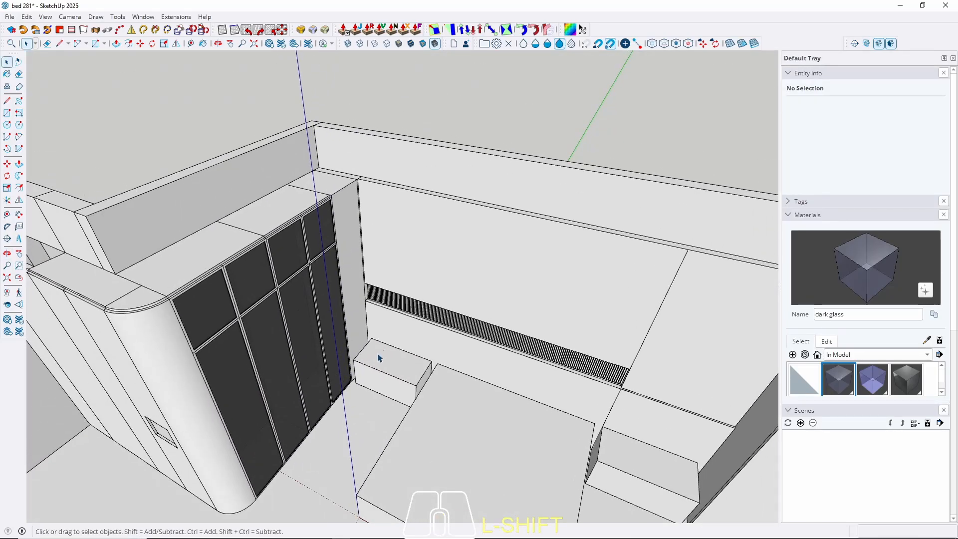
scroll(342, 181, "up", 5)
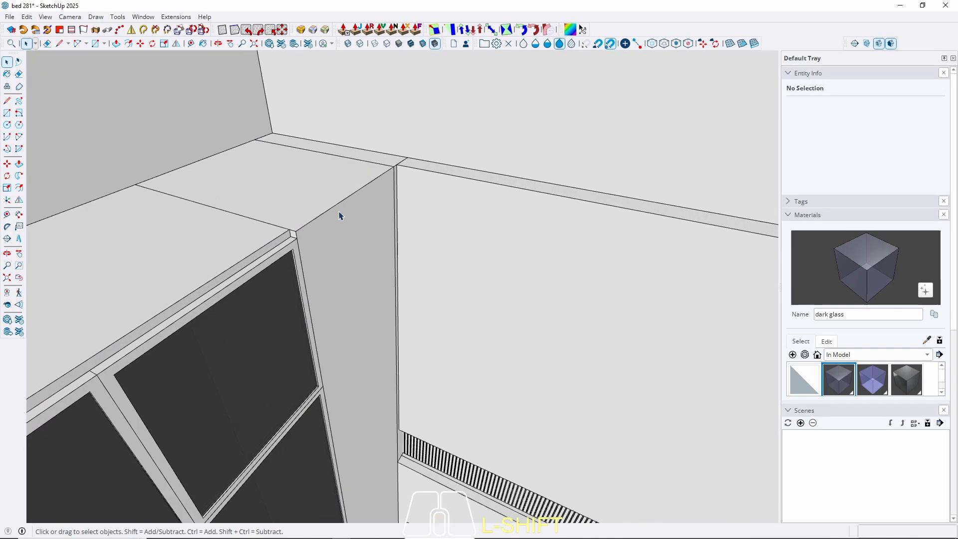
triple_click(341, 230)
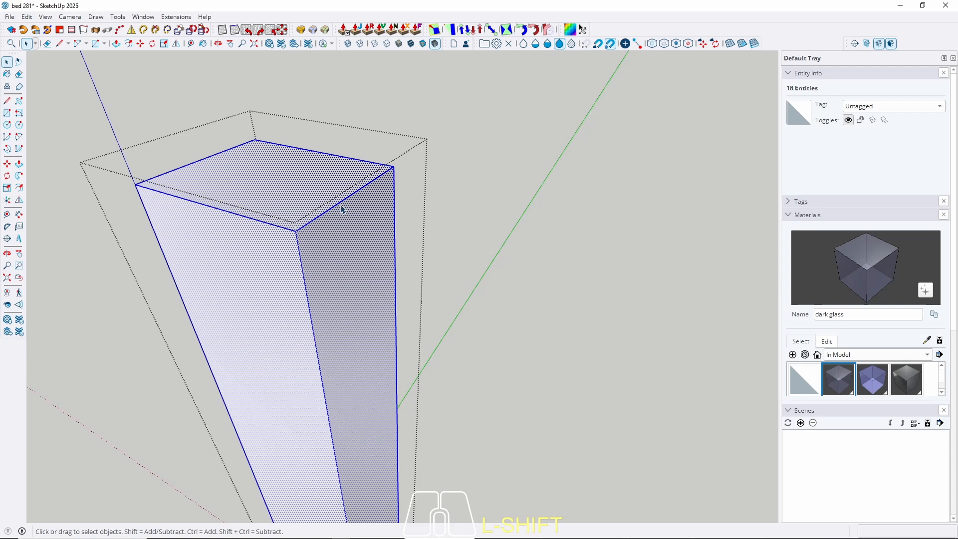
left_click(341, 205)
key("m")
scroll(314, 247, "up", 2)
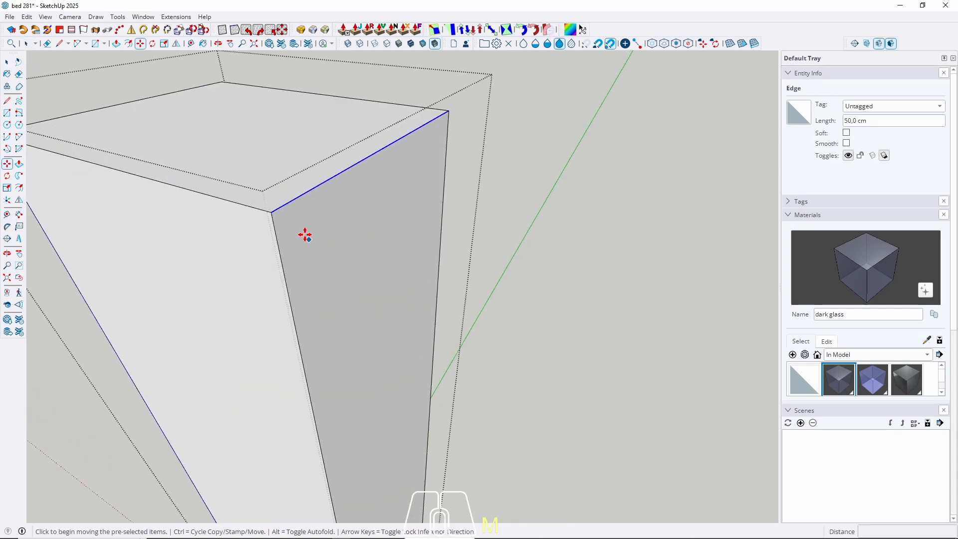
left_click(271, 215)
key("ctrl")
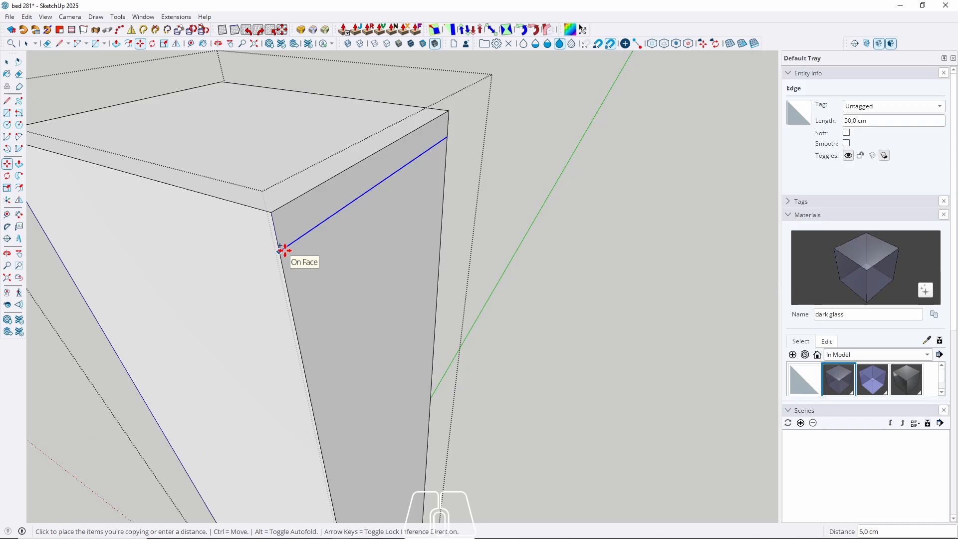
type("2")
key("Return")
key("space")
Push the end cabinet's top strip inward by the same distance as the previous recess.
key("p")
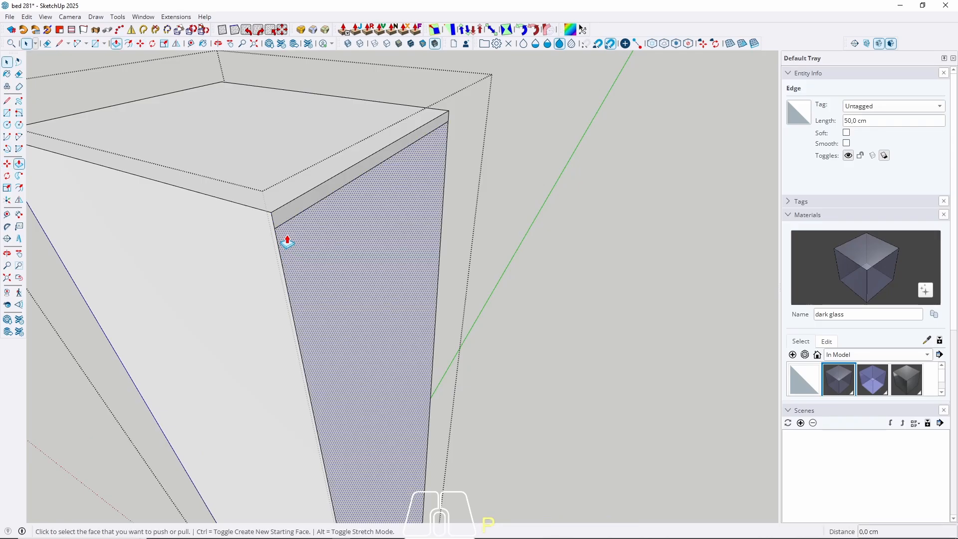
double_click(291, 215)
key("space")
scroll(245, 162, "down", 2)
key("Escape")
Open the end cabinet beside the dark glass doors and copy its 50 cm front bottom edge 2 cm up.
scroll(309, 219, "down", 1)
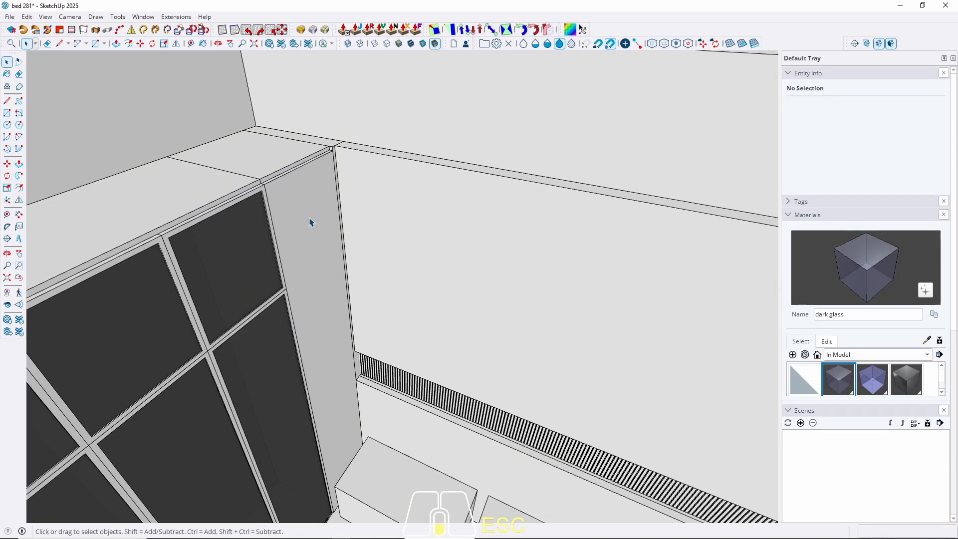
scroll(310, 219, "down", 2)
middle_click_drag(310, 219, 331, 317)
triple_click(331, 318)
middle_click_drag(338, 439, 336, 287)
middle_click_drag(337, 287, 343, 350)
scroll(342, 349, "up", 4)
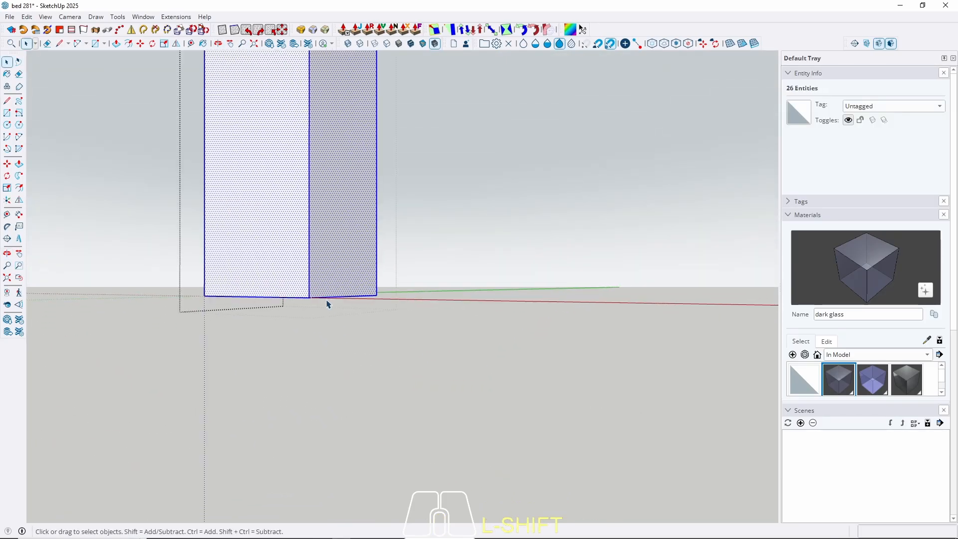
left_click(327, 299)
scroll(326, 300, "up", 3)
key("m")
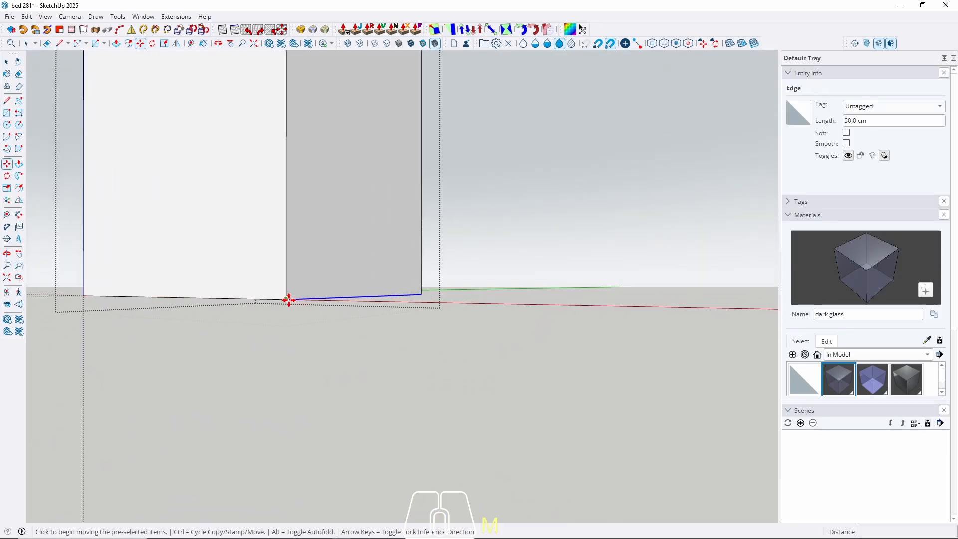
left_click(288, 300)
type("2")
key("Return")
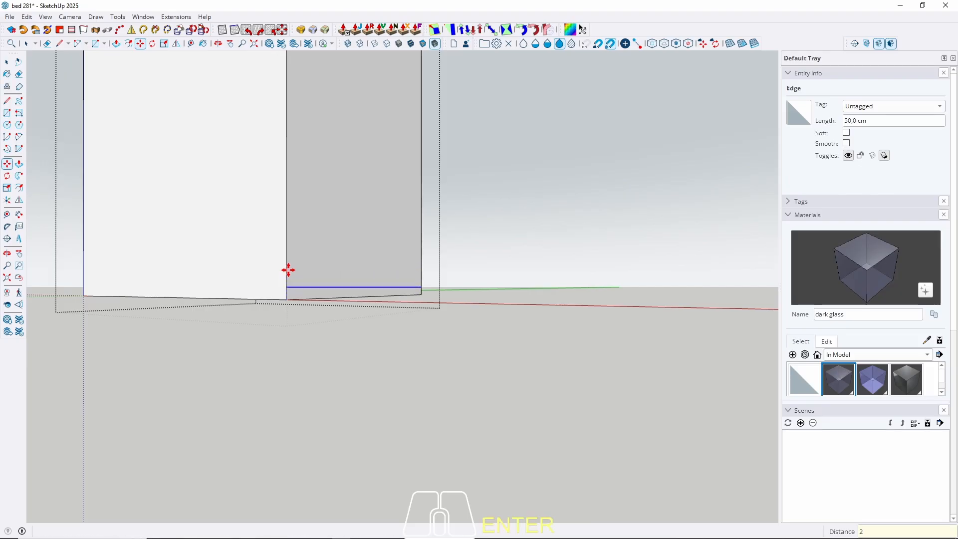
Push the end cabinet's bottom strip inward by the same distance as the previous recess and finish editing the cabinet.
key("space")
key("p")
double_click(308, 291)
key("space")
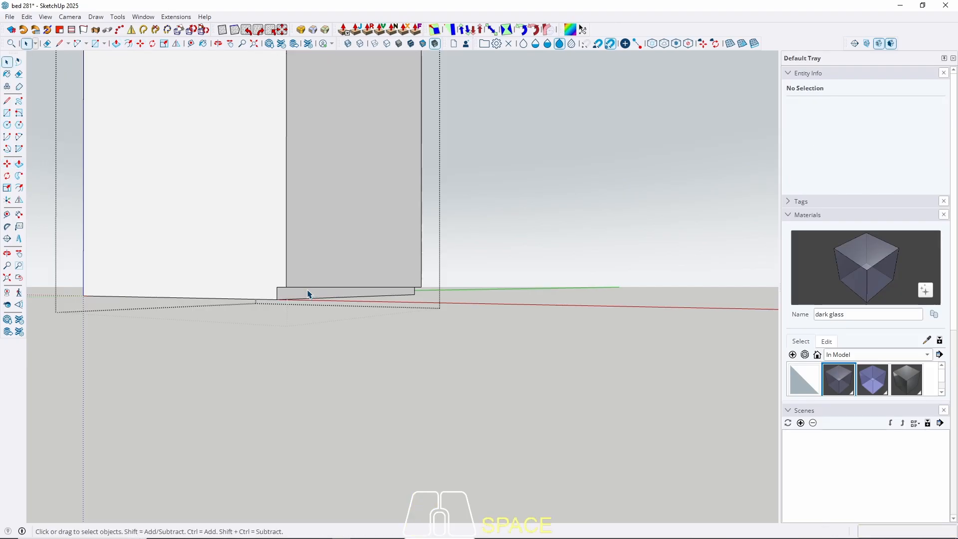
key("Escape")
scroll(300, 295, "up", 5)
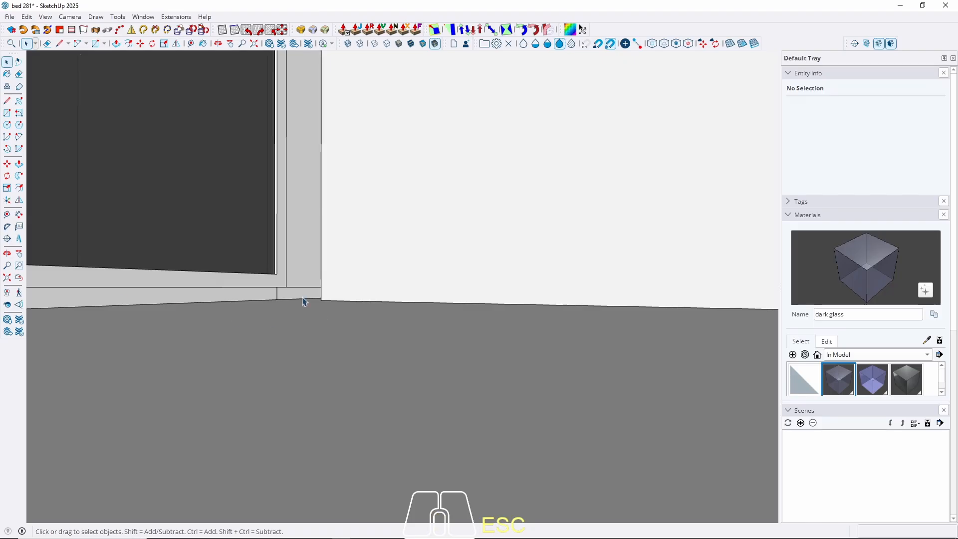
Unhide all hidden geometry and hide the ceiling slab to look into the room from above.
middle_click_drag(304, 301, 327, 420)
left_click(18, 278)
scroll(327, 419, "down", 2)
scroll(329, 379, "down", 7)
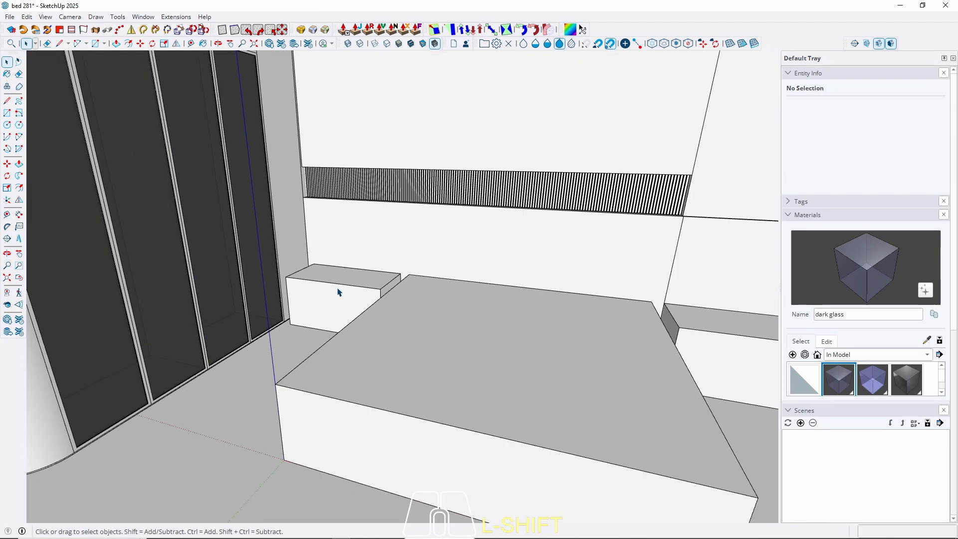
middle_click_drag(338, 289, 356, 250)
key("u")
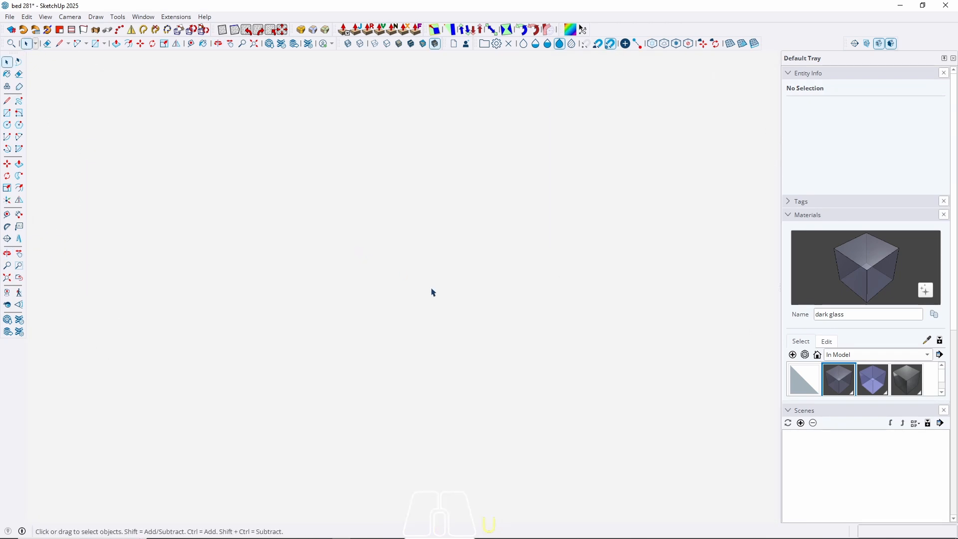
middle_click_drag(408, 290, 411, 425)
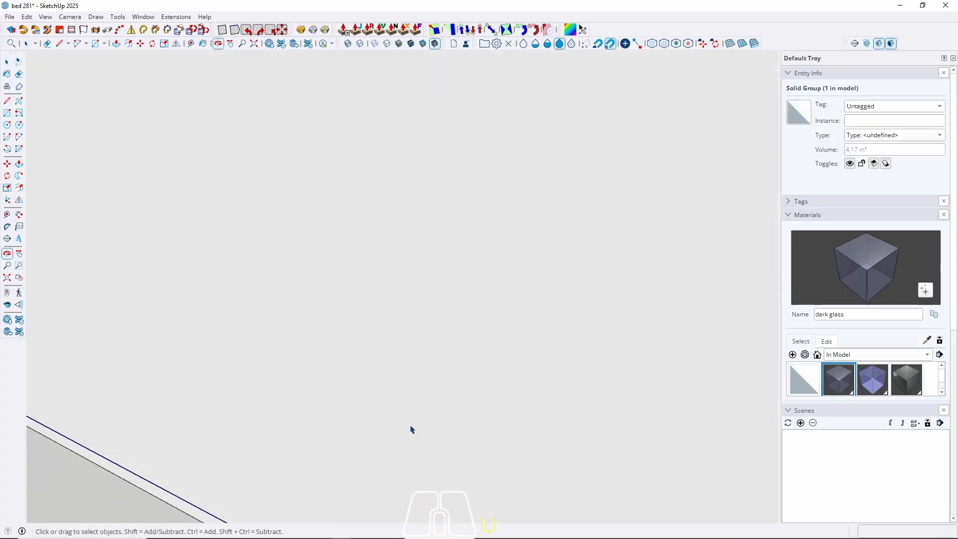
scroll(411, 428, "down", 10)
left_click(370, 342)
key("h")
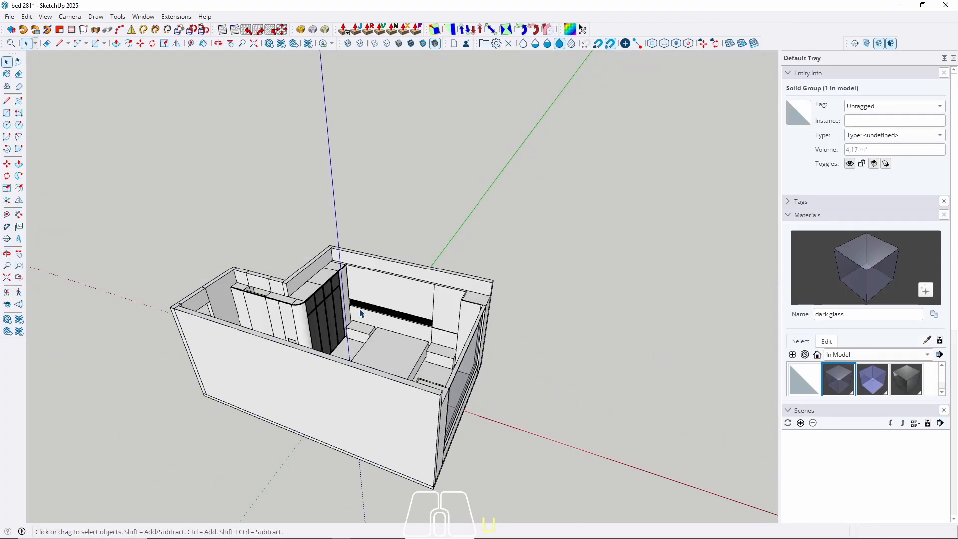
Position the camera at standing eye height on the floor near the window, facing the bed wall and wardrobe.
middle_click_drag(362, 312, 396, 382)
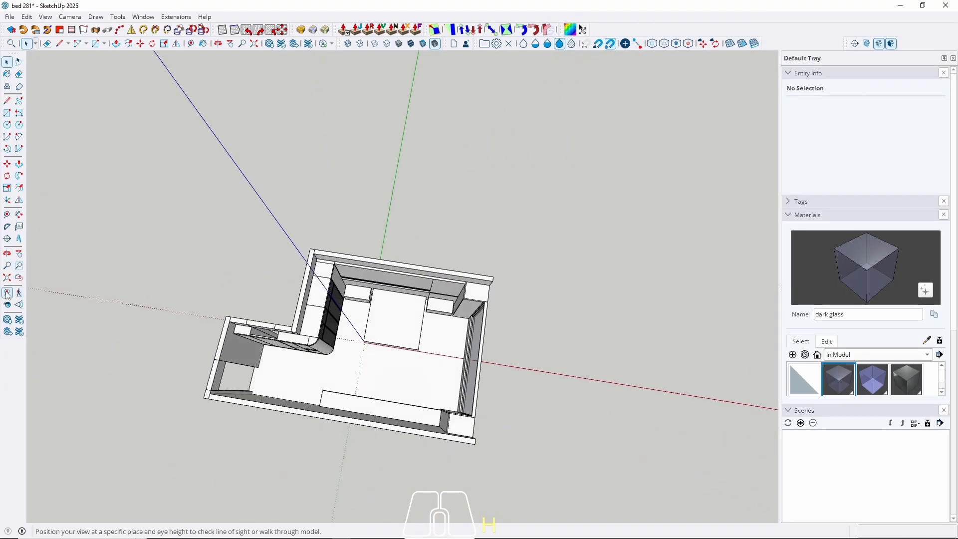
scroll(368, 394, "up", 6)
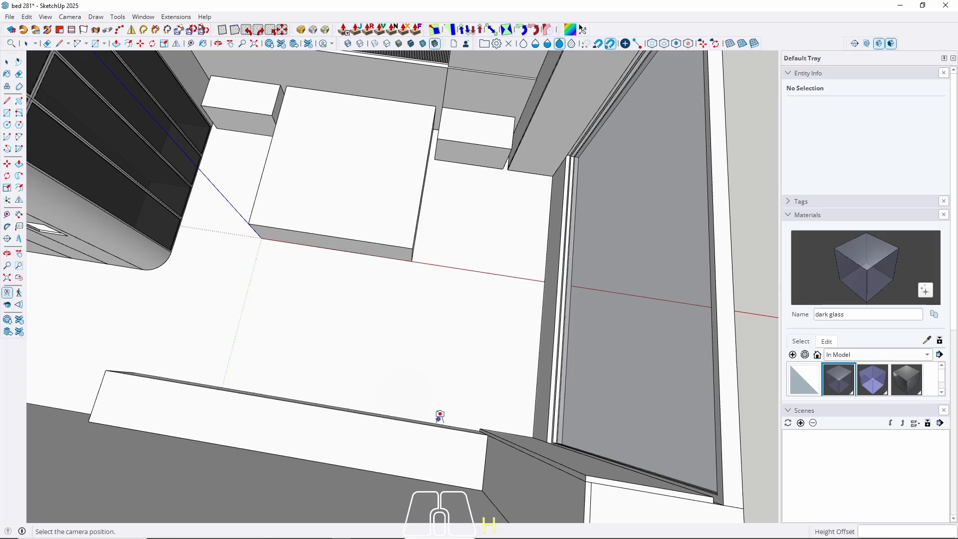
left_click(439, 415)
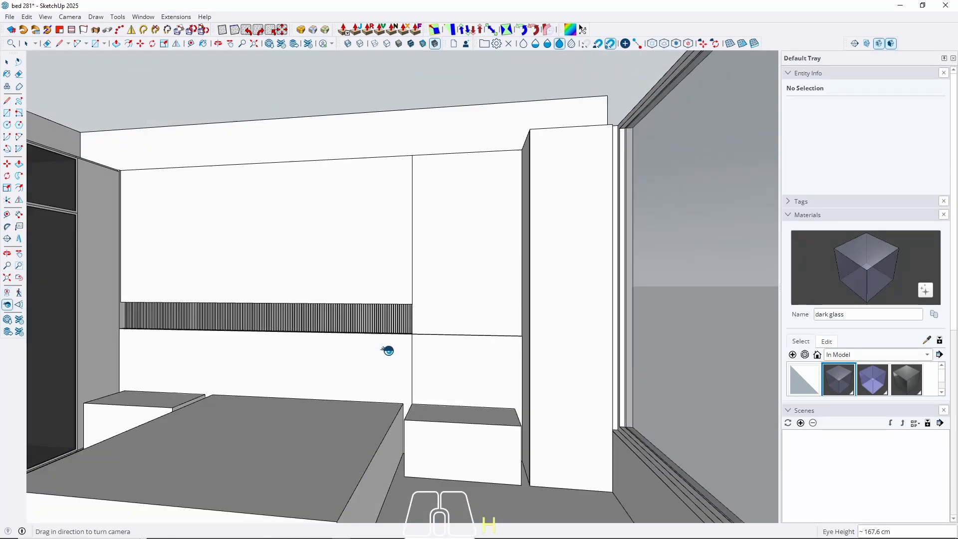
left_click_drag(385, 349, 176, 357)
key("space")
middle_click_drag(322, 351, 334, 321)
key("z")
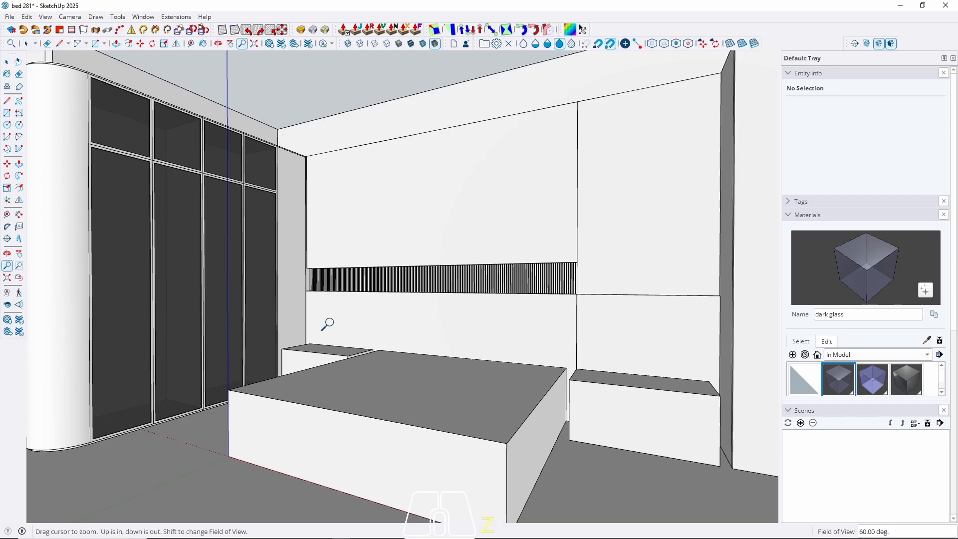
key("space")
mouse_move(442, 273)
middle_mouse_down()
mouse_move(414, 263)
mouse_move(445, 255)
mouse_move(445, 265)
middle_mouse_up()
Unhide the ceiling and add a scene of this interior view, saving the style changes as a new style.
key("u")
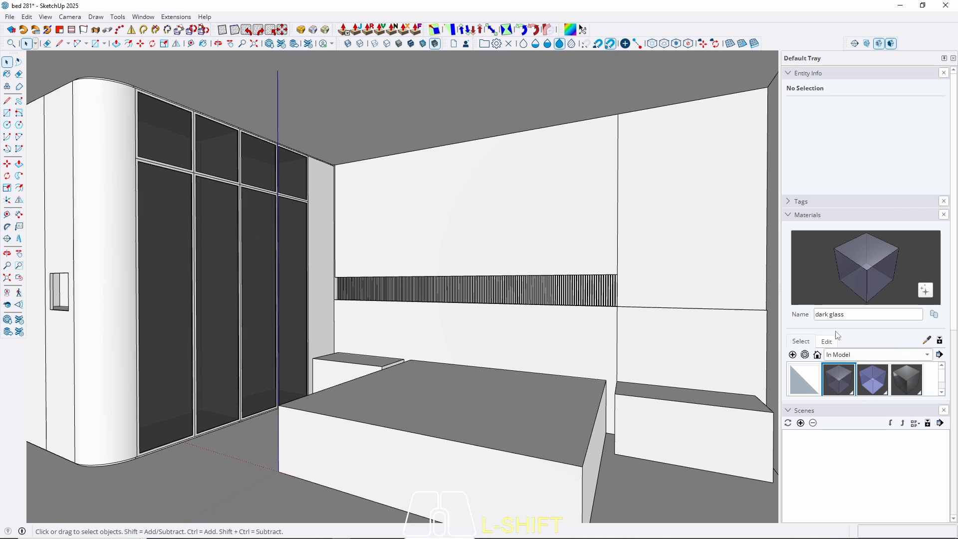
left_click(800, 423)
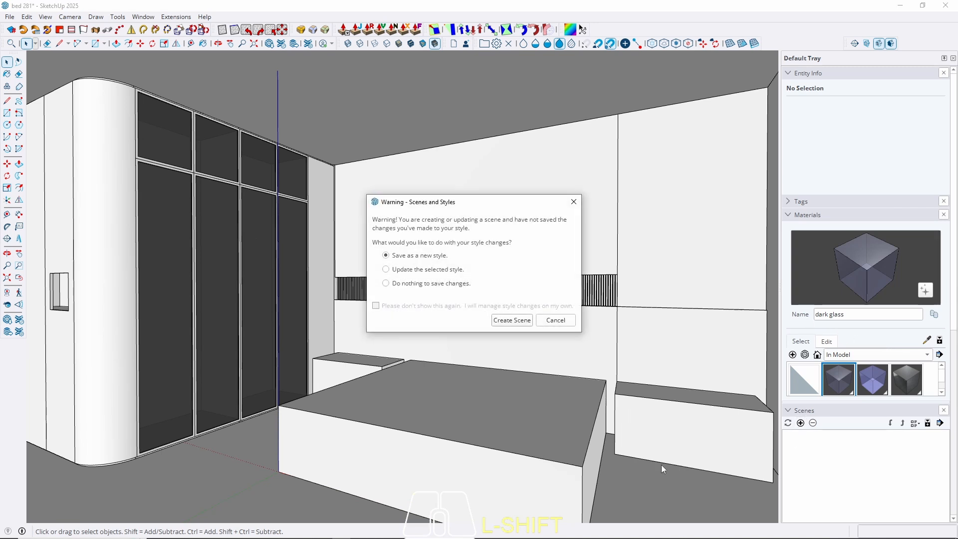
left_click(515, 321)
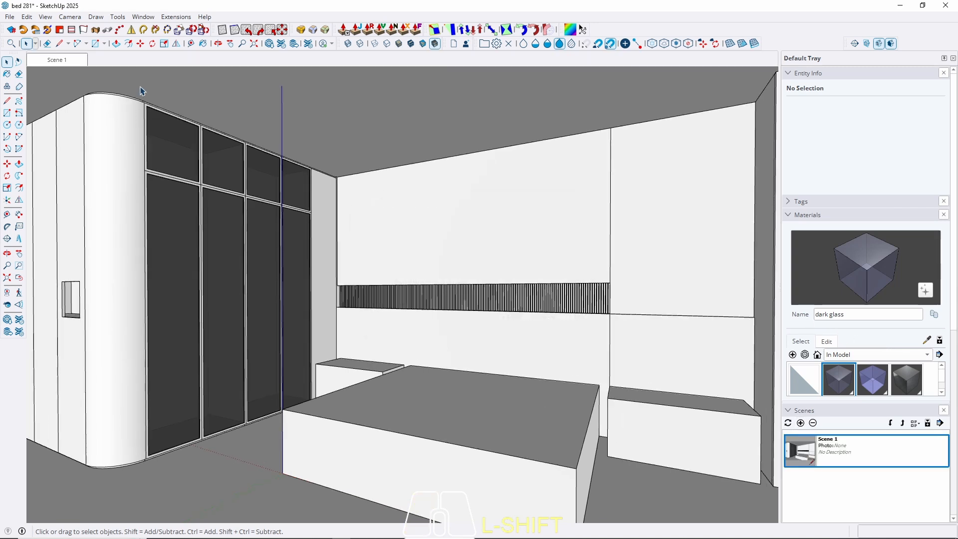
Disable scene transitions in the model's animation settings.
left_click(138, 15)
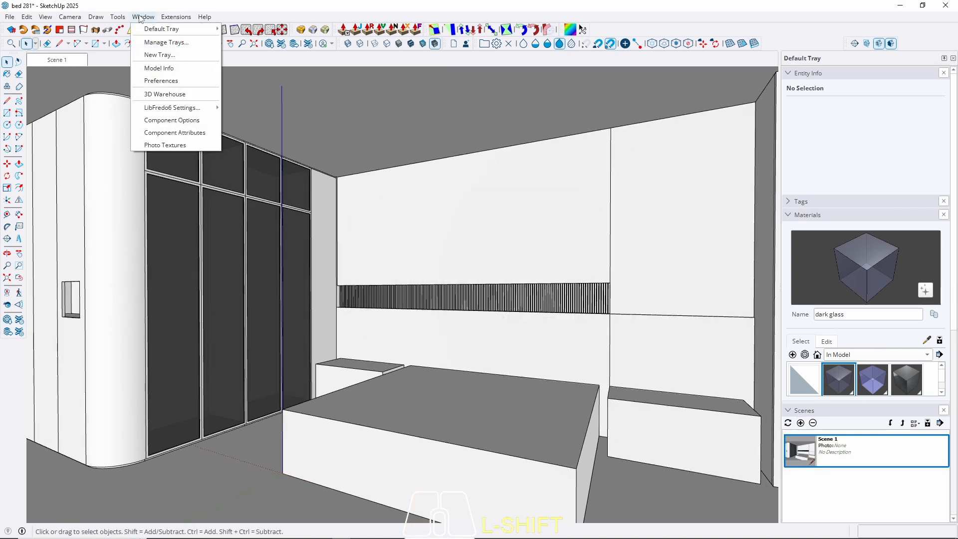
left_click(165, 69)
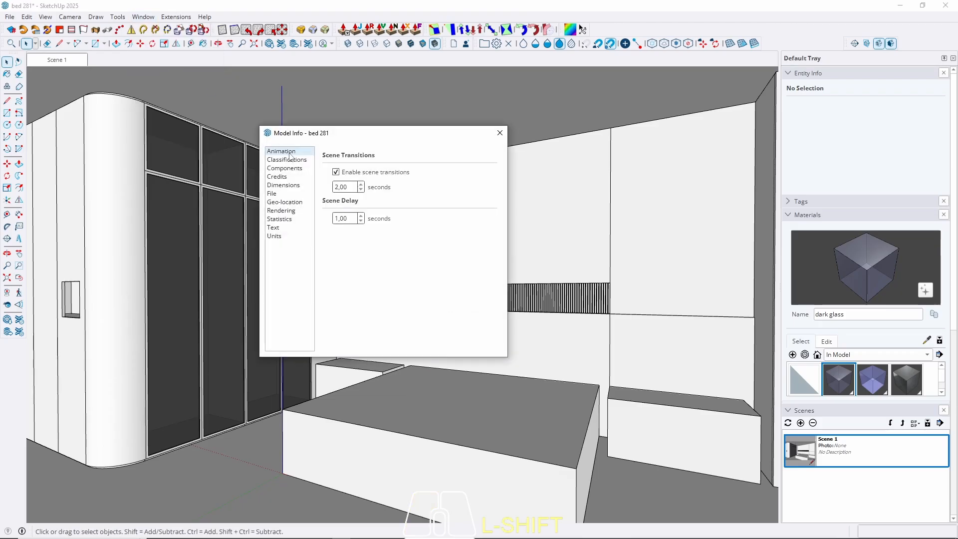
left_click(356, 174)
left_click(501, 132)
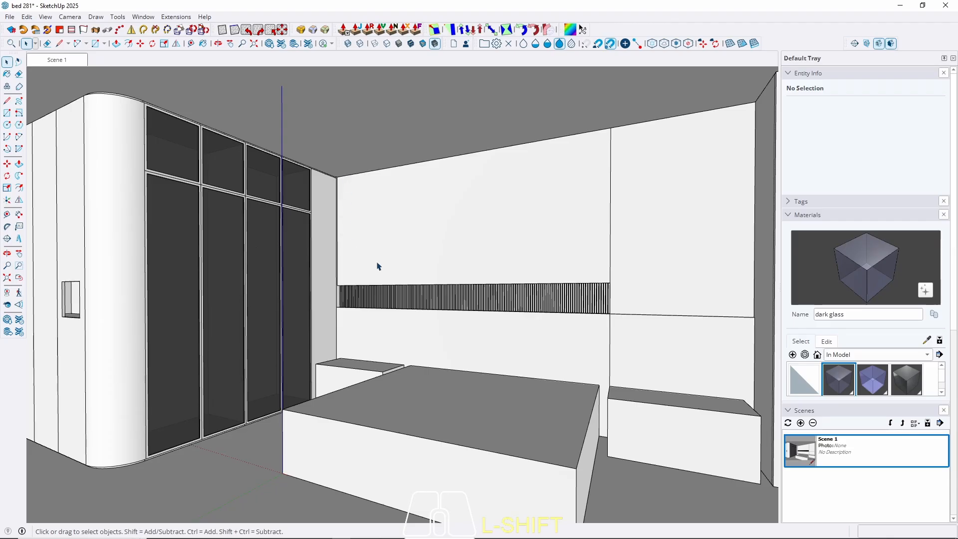
Open the nightstand between the wardrobe and bed, select all its geometry and show the rest of the model faded.
scroll(324, 282, "up", 3)
middle_click_drag(324, 282, 370, 349)
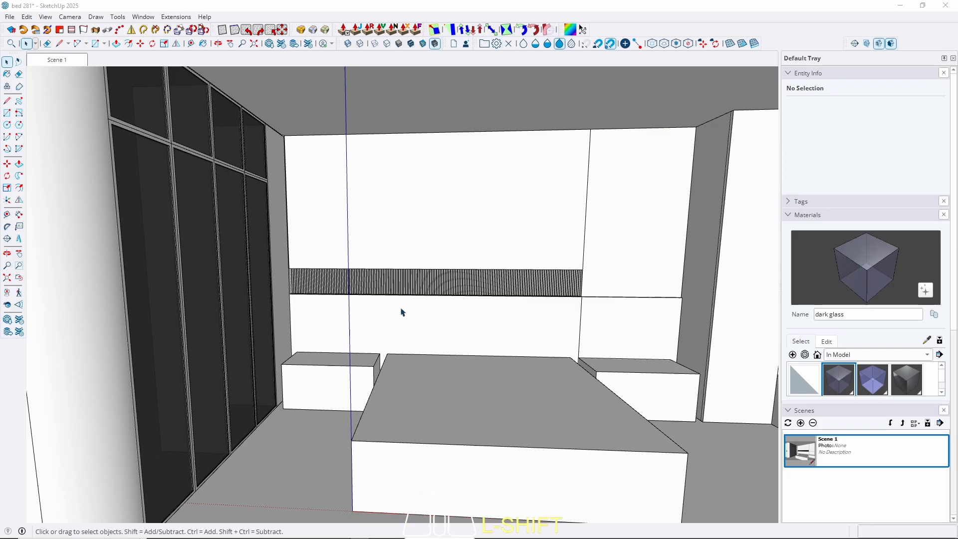
middle_click_drag(403, 311, 475, 342)
scroll(362, 366, "up", 5)
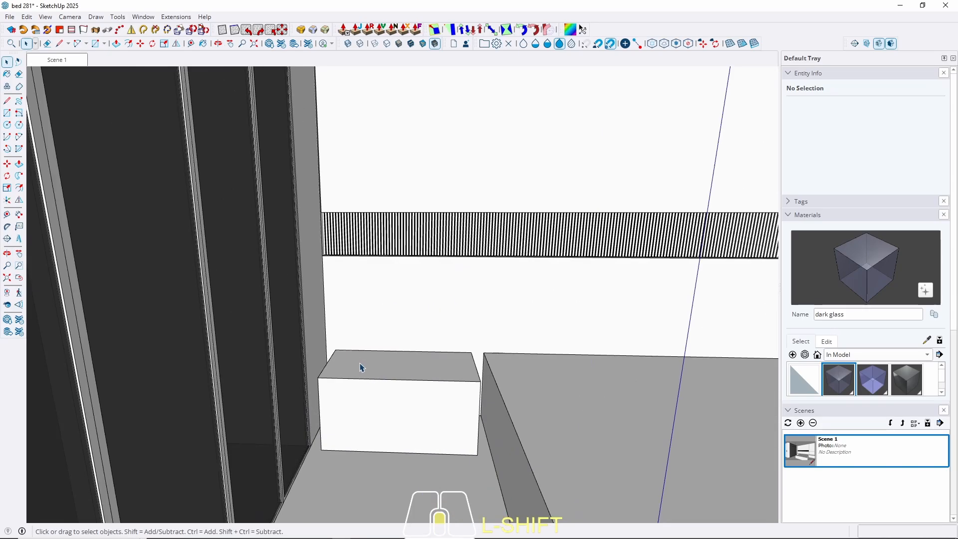
double_click(312, 378)
triple_click(312, 378)
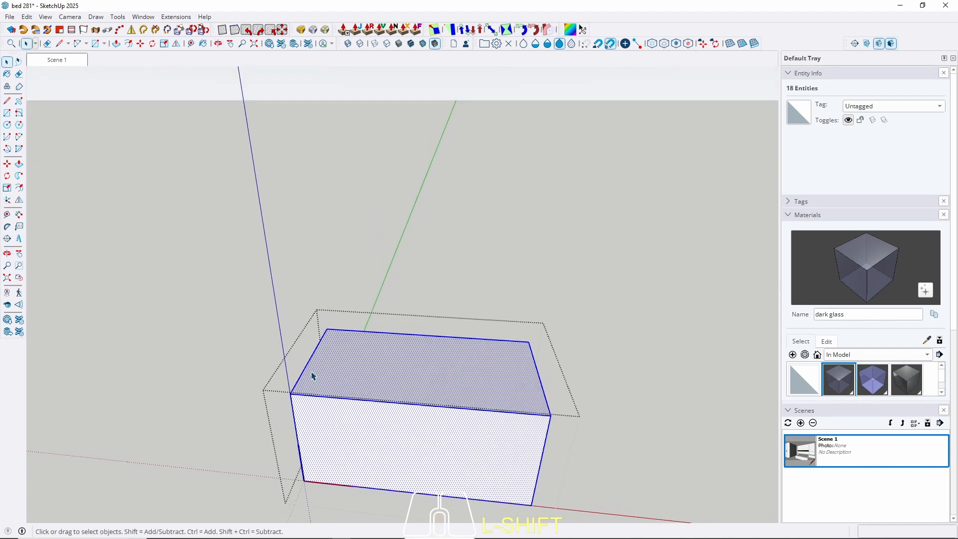
middle_click_drag(327, 392, 368, 434)
scroll(363, 376, "up", 6)
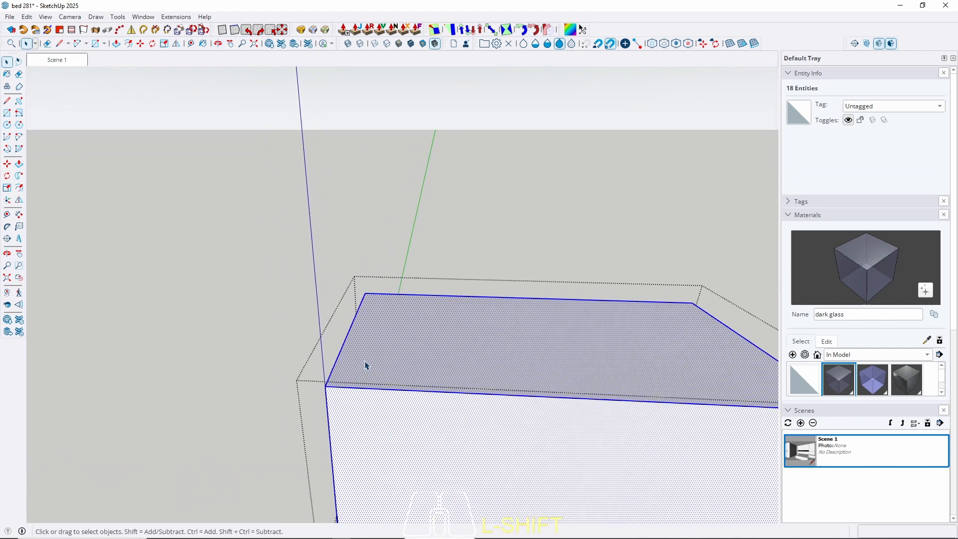
scroll(323, 374, "down", 4)
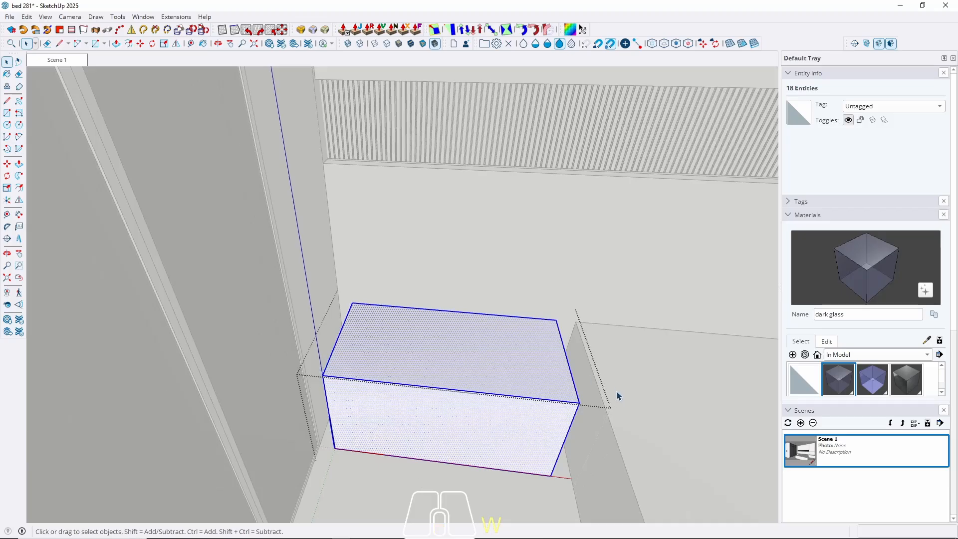
Place guides 5 cm inward from both side edges and the front edge of the nightstand's top.
scroll(308, 370, "up", 3)
key("t")
left_click(335, 360)
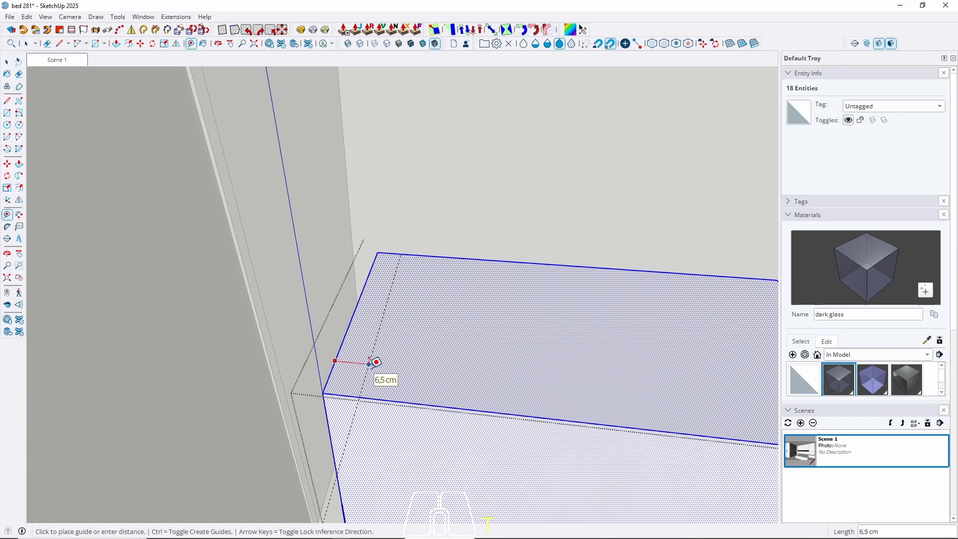
type("5")
left_click(391, 401)
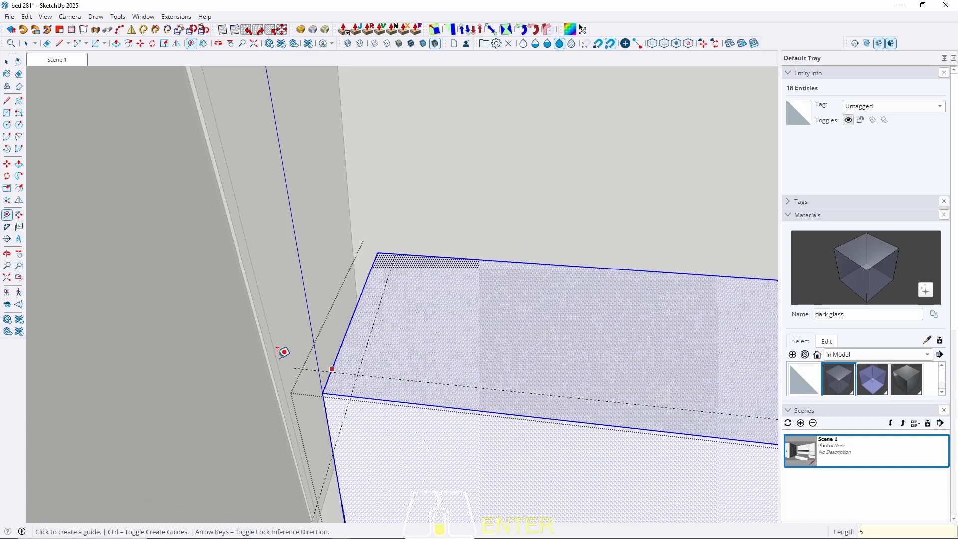
scroll(280, 348, "down", 3)
scroll(582, 387, "up", 4)
key("Return")
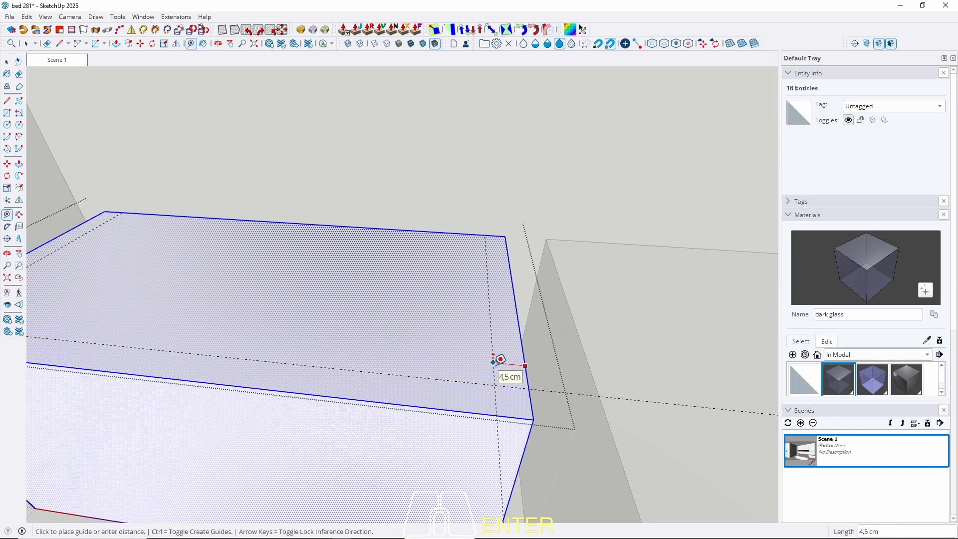
type("5")
key("space")
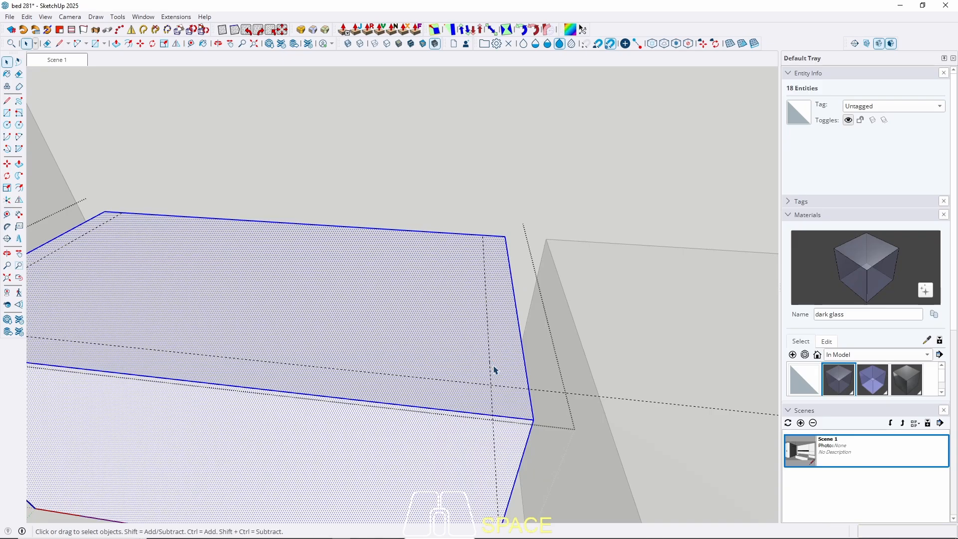
Try to draw a 5 × 5 cm square at the front corner of the nightstand's top beside the bed.
key("r")
scroll(530, 385, "up", 1)
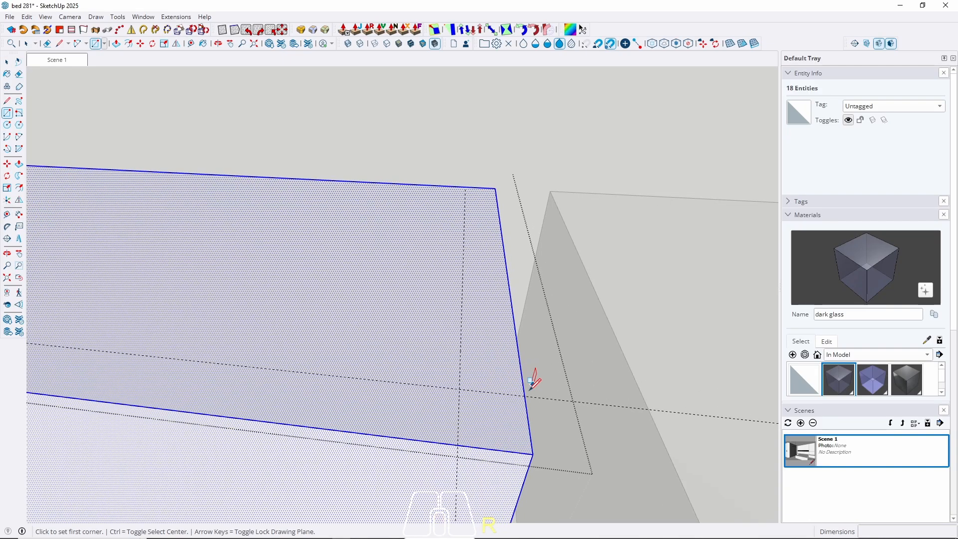
left_click(459, 444)
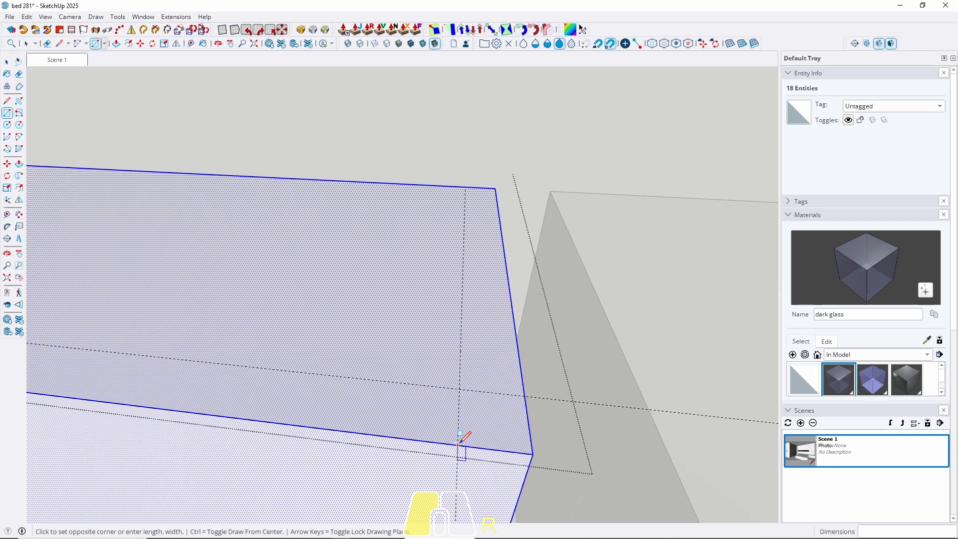
left_click(525, 396)
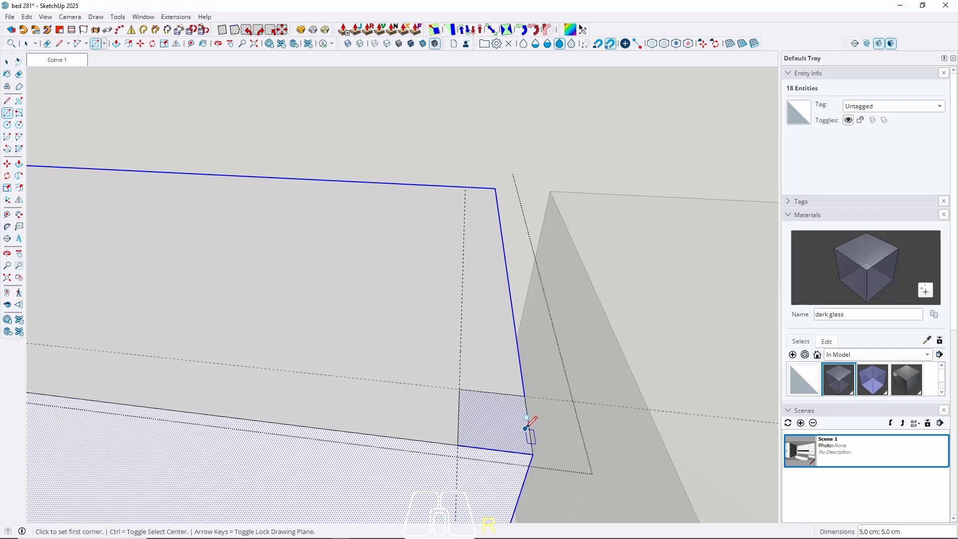
key("space")
left_click(479, 438, "ctrl")
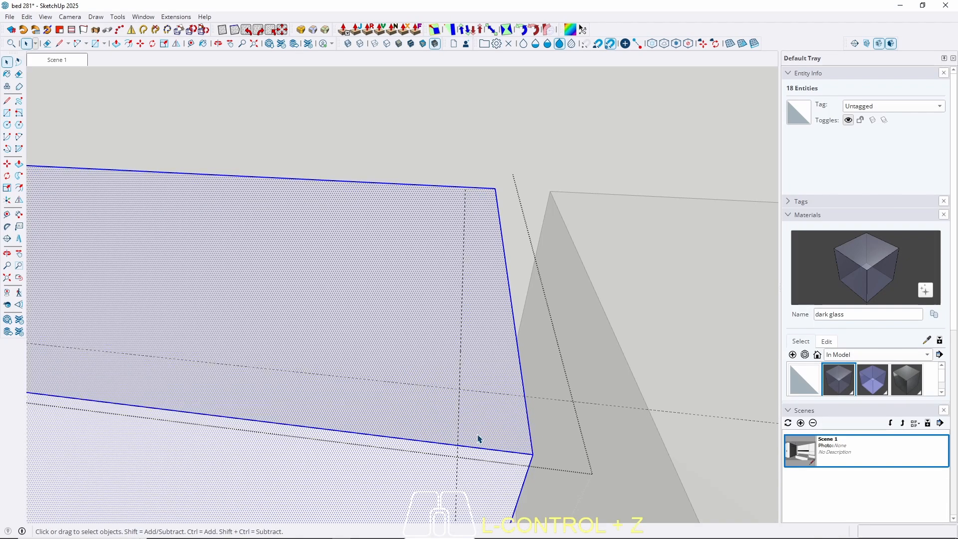
key("r")
left_click(459, 442)
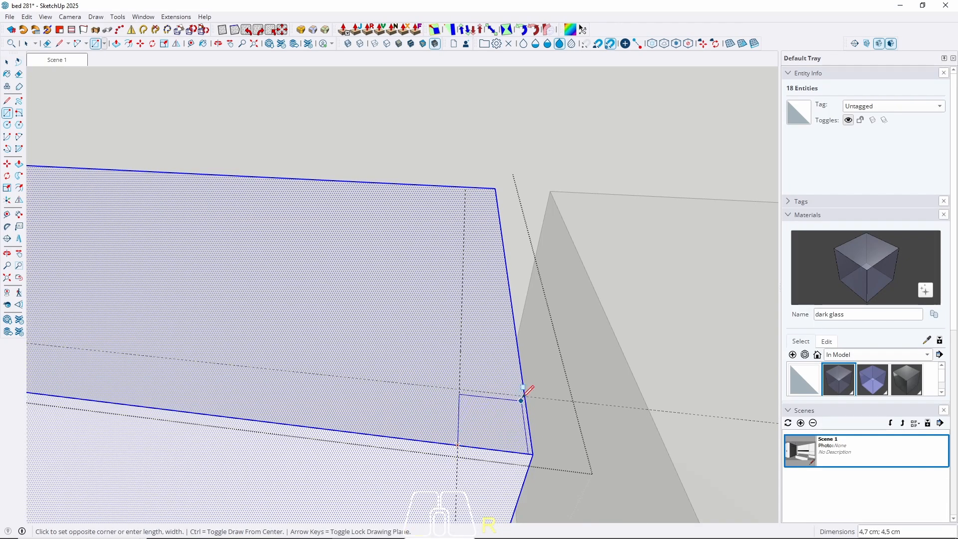
key("space")
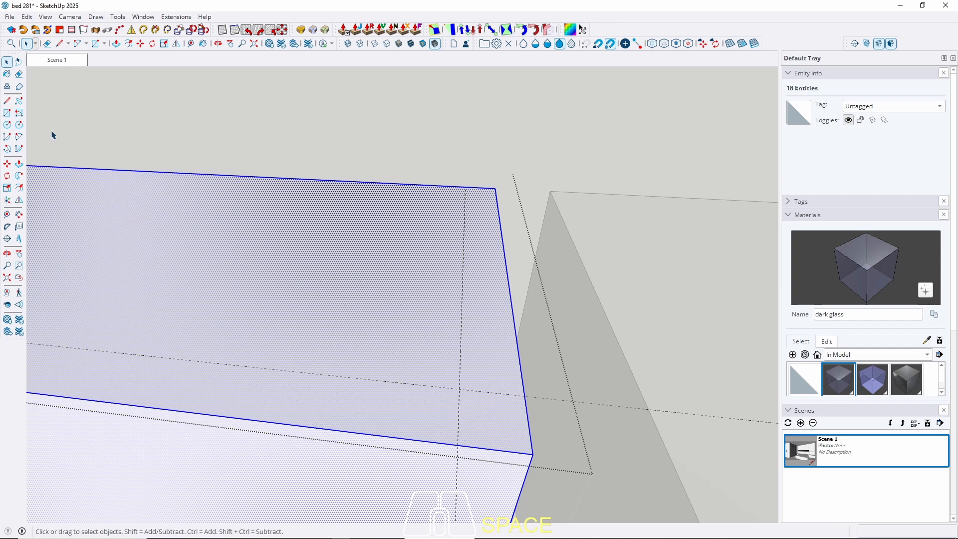
Draw a 5 cm radius tangent arc between the guides across the nightstand top's front corner beside the bed.
key("a")
key("space")
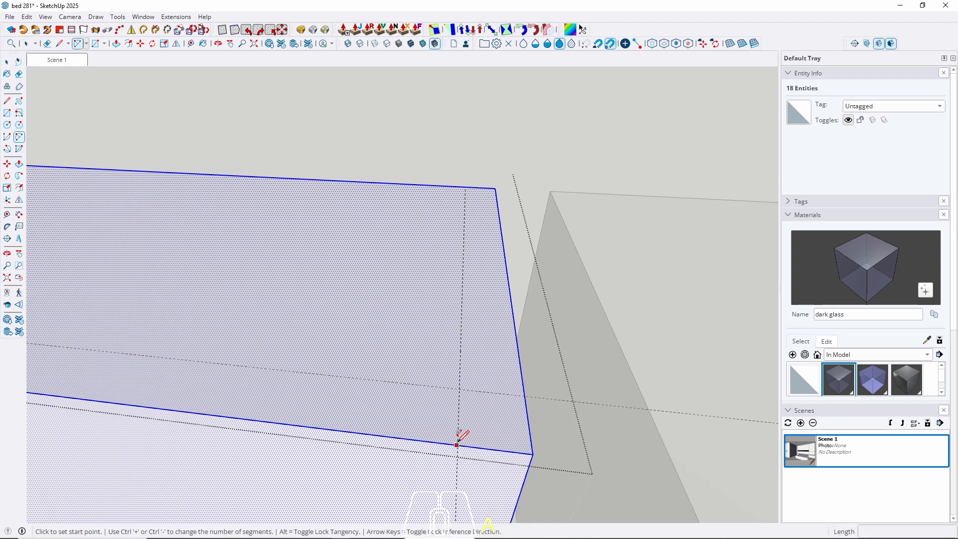
scroll(497, 458, "up", 3)
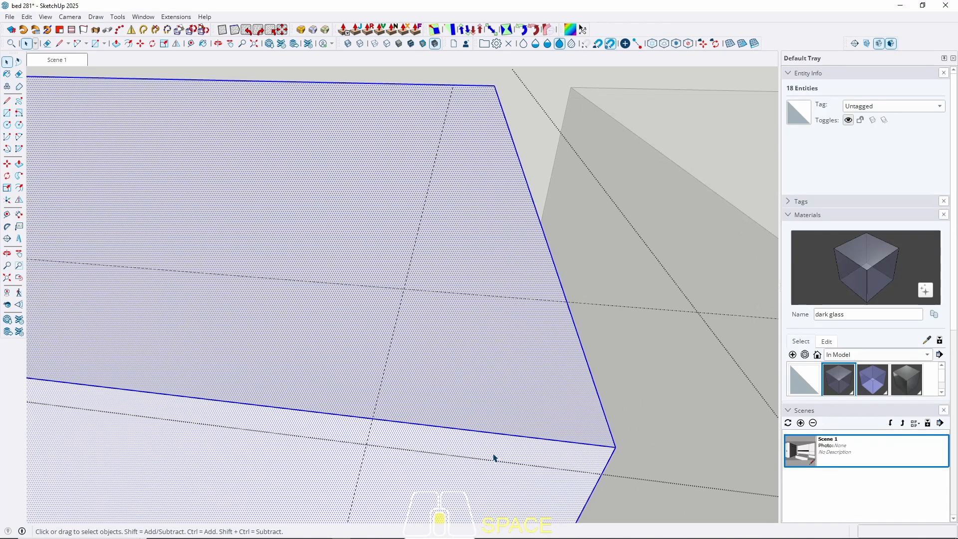
key("a")
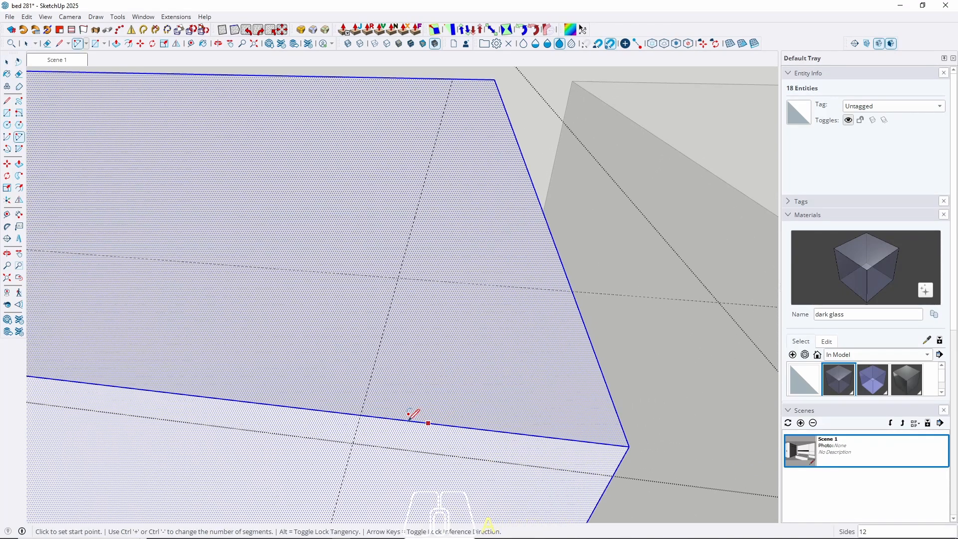
left_click(363, 410)
left_click(573, 291)
left_click(573, 281)
key("space")
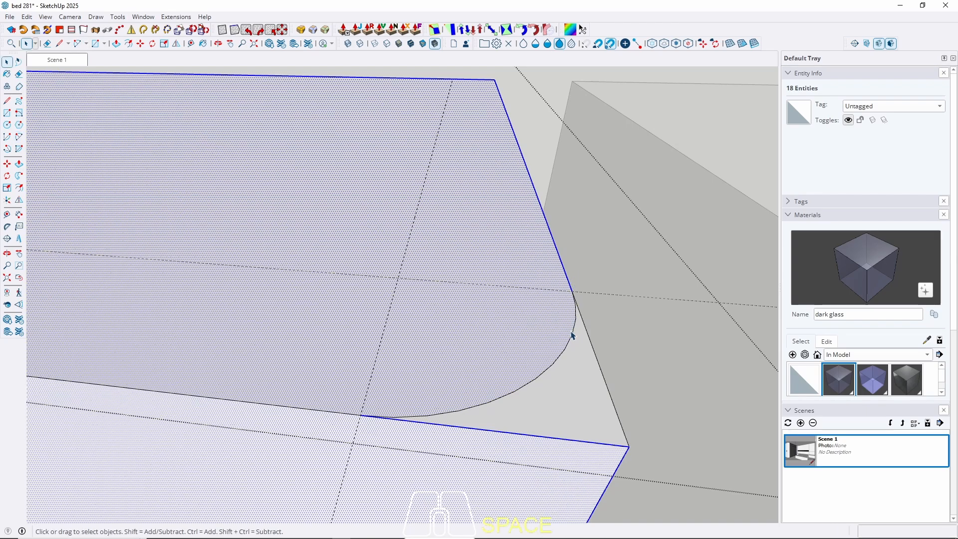
Set the corner arc beside the bed to 30 segments.
left_click(573, 338)
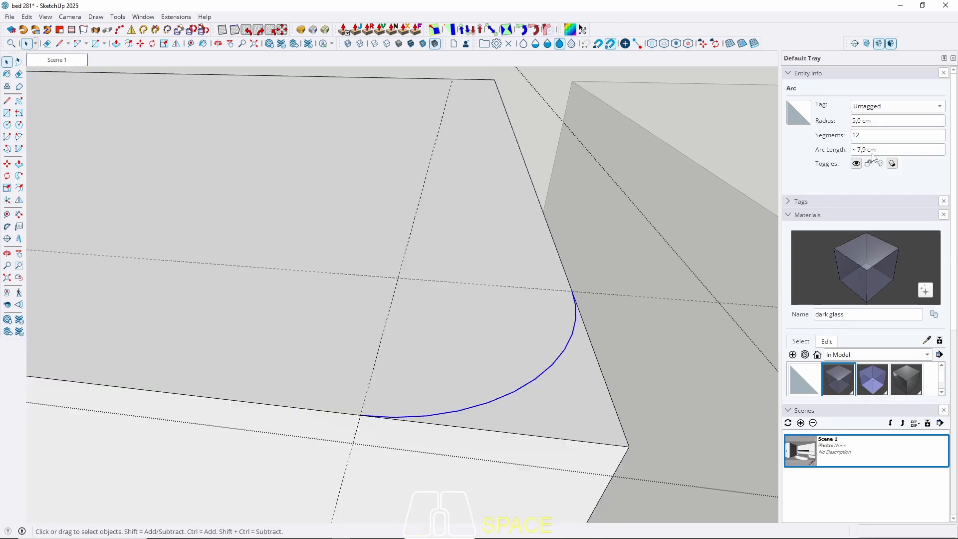
left_click(865, 136)
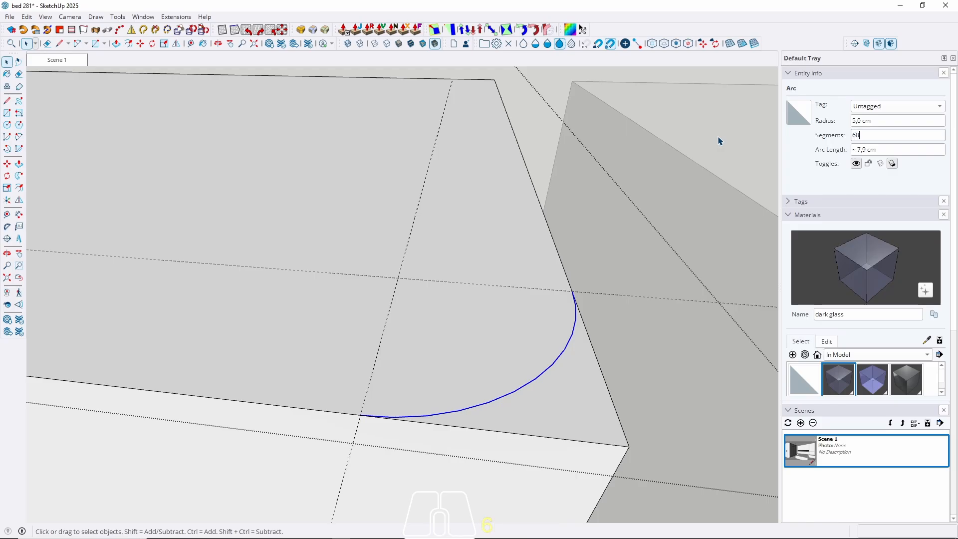
key("Return")
left_click(579, 284)
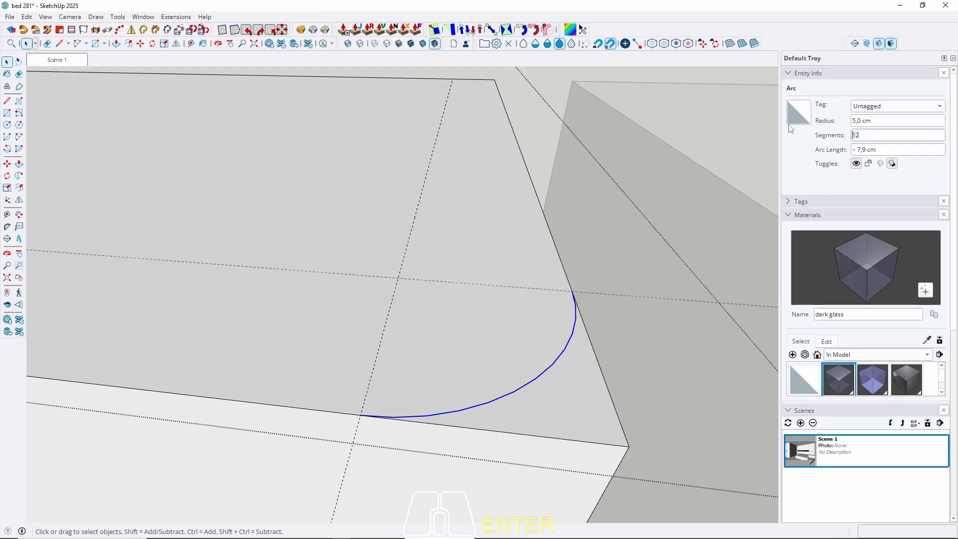
type("30")
scroll(651, 424, "down", 5)
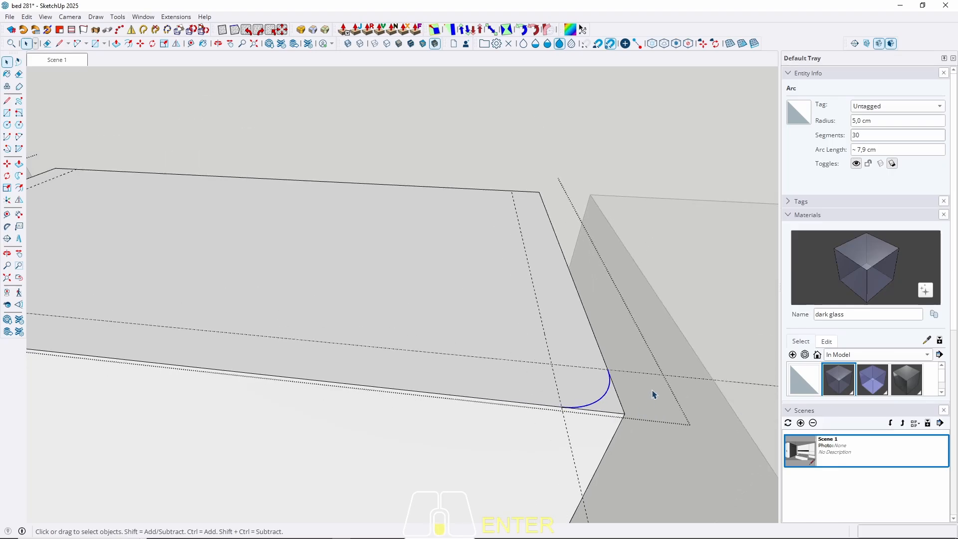
key("Return")
scroll(229, 349, "up", 6)
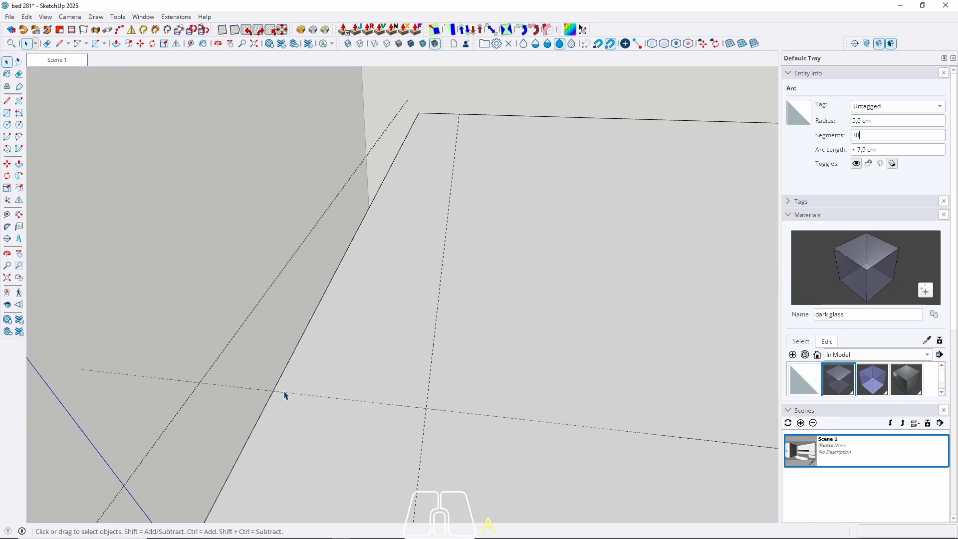
left_click(276, 403)
key("r")
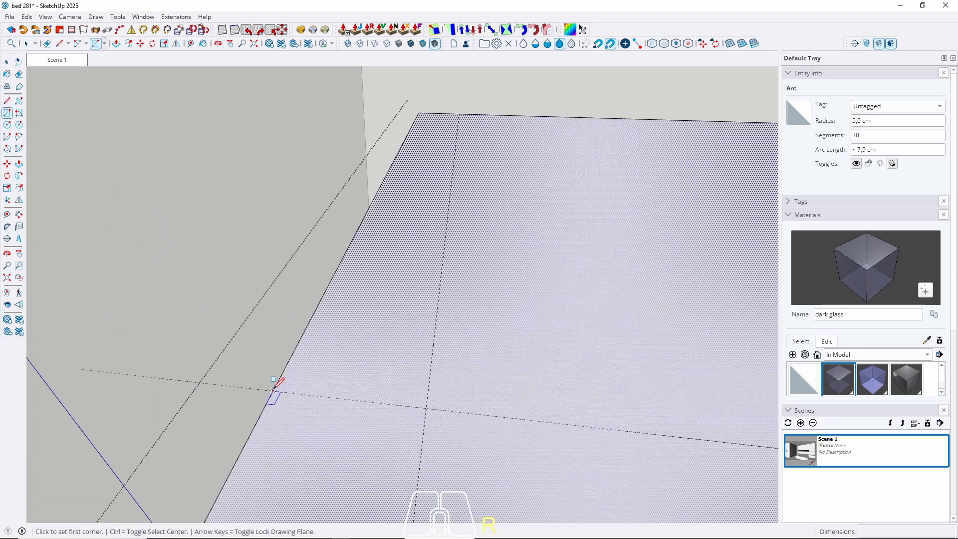
scroll(285, 272, "down", 3)
left_click(278, 320)
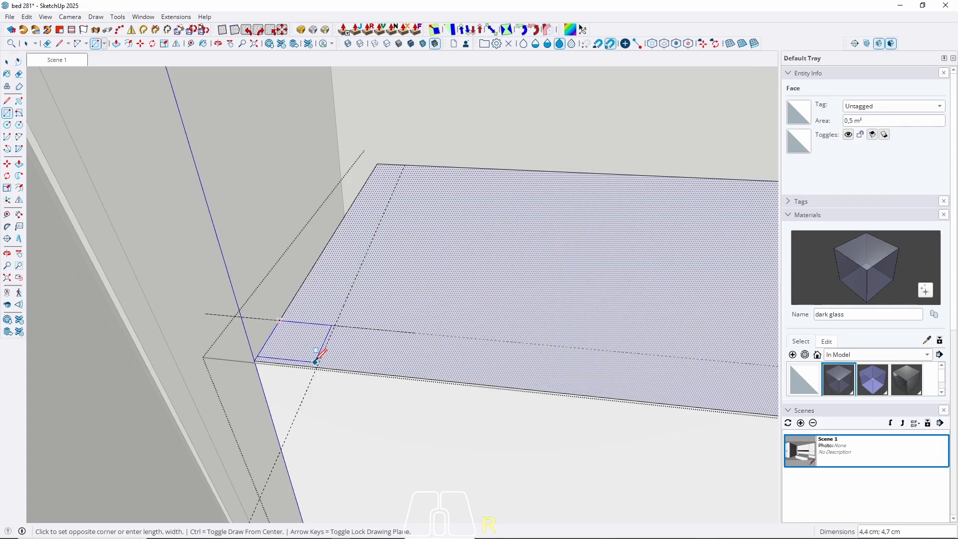
Draw a 5 cm radius arc across the top's front corner beside the wardrobe and set it to 30 segments.
key("a")
left_click(316, 366)
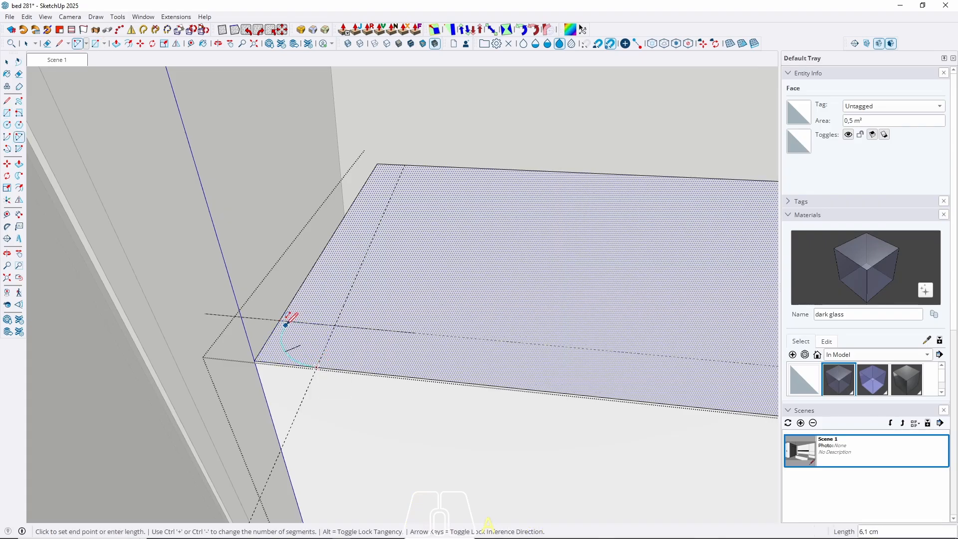
left_click(280, 320)
key("space")
left_click(277, 345)
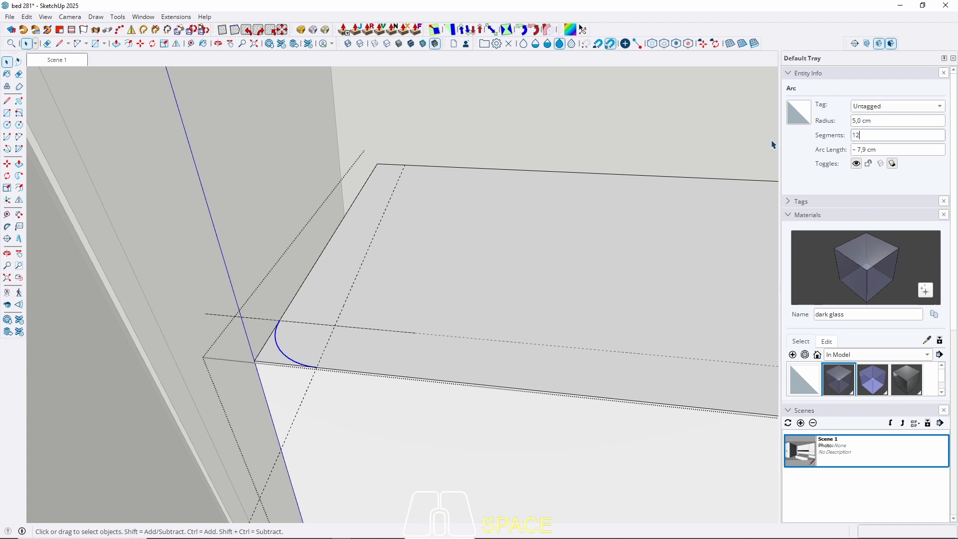
key("Return")
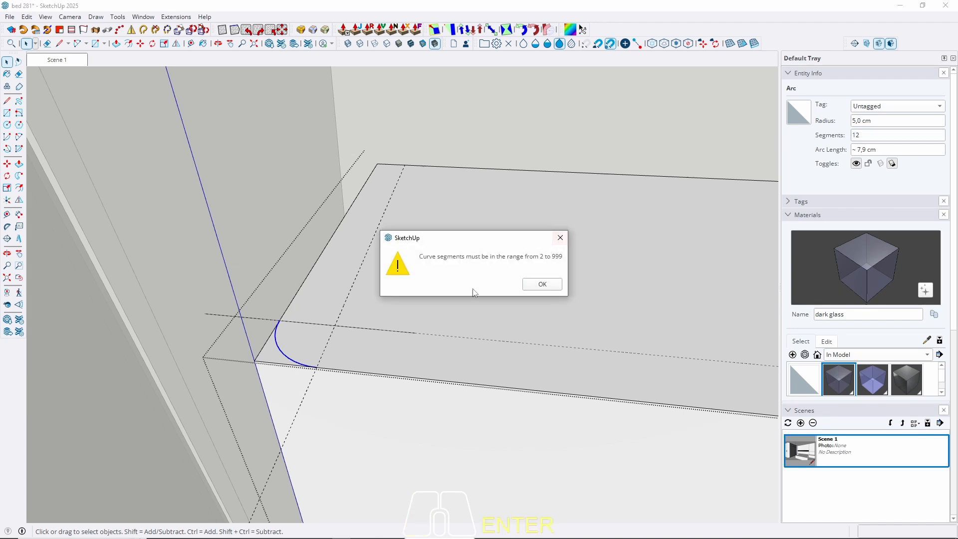
left_click(543, 284)
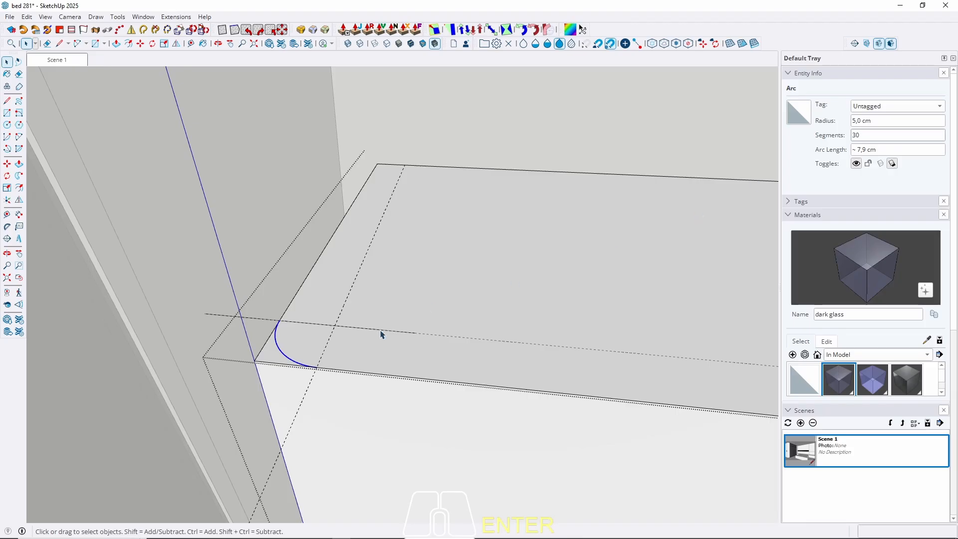
Push the waste outside the wardrobe-side arc down through the nightstand's full height to round that vertical corner.
left_click(265, 358)
key("p")
left_click(269, 357)
scroll(271, 358, "down", 3)
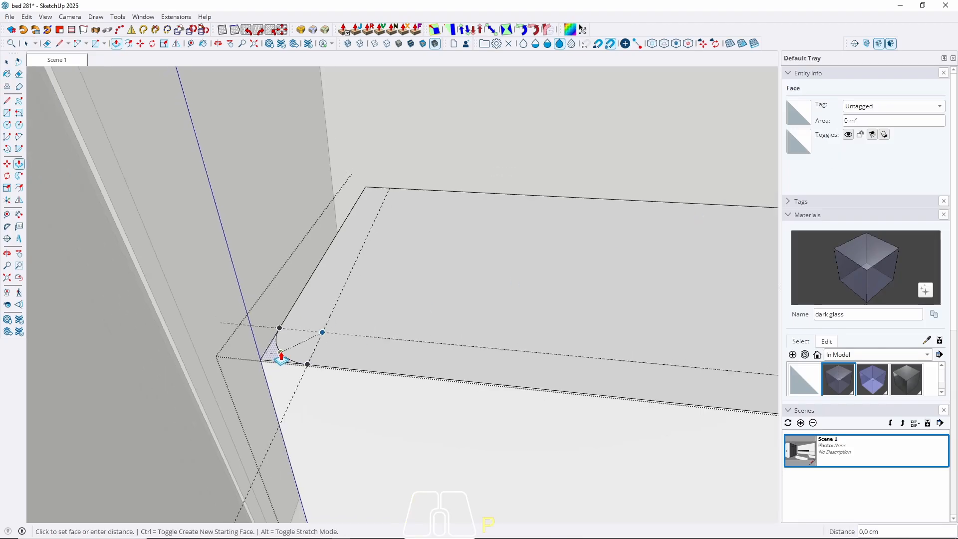
left_click(374, 514)
key("space")
key("Escape")
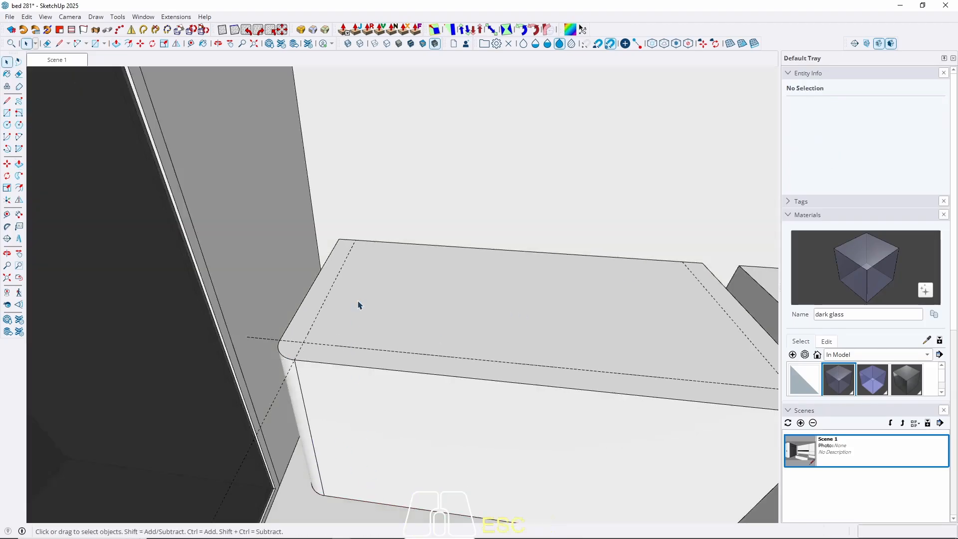
Push the waste outside the bed-side arc down through the nightstand's full height and delete all guides.
scroll(168, 285, "down", 2)
middle_click_drag(402, 389, 272, 425)
scroll(499, 369, "up", 4)
triple_click(531, 368)
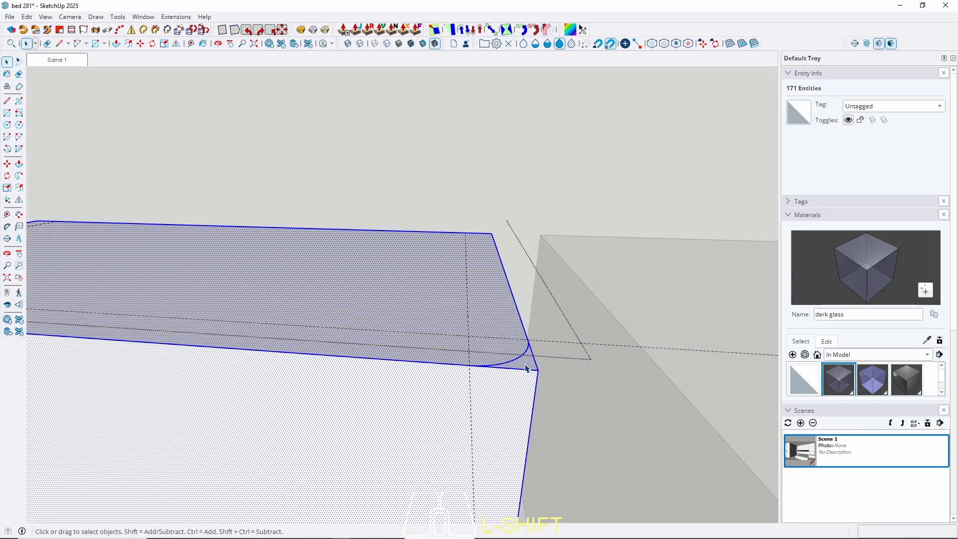
key("p")
scroll(529, 368, "down", 2)
scroll(432, 428, "down", 1)
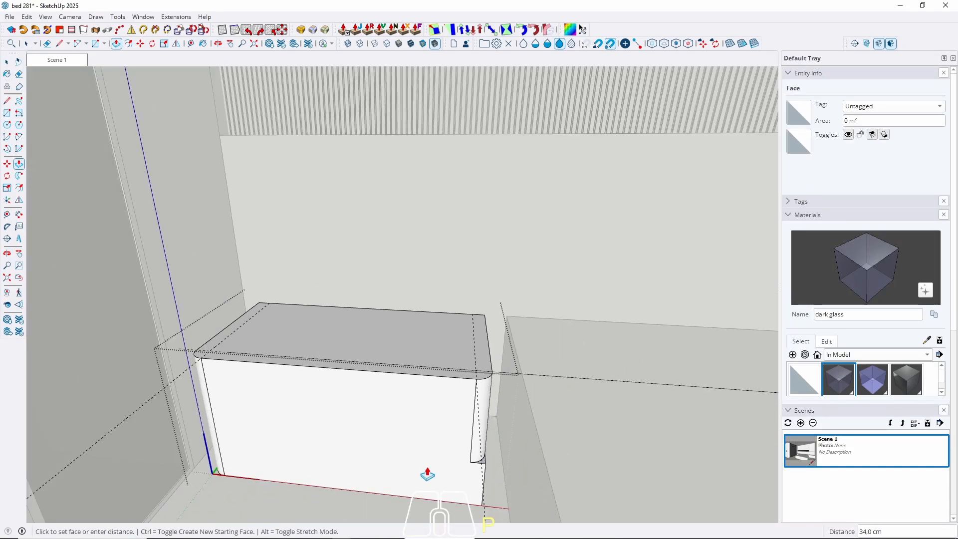
left_click(384, 516)
key("space")
left_click(25, 18)
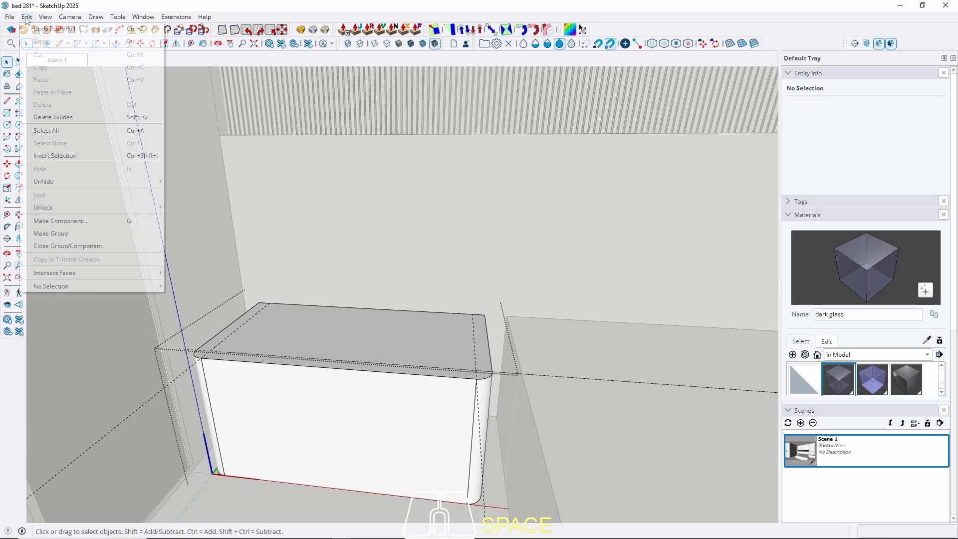
left_click(80, 119)
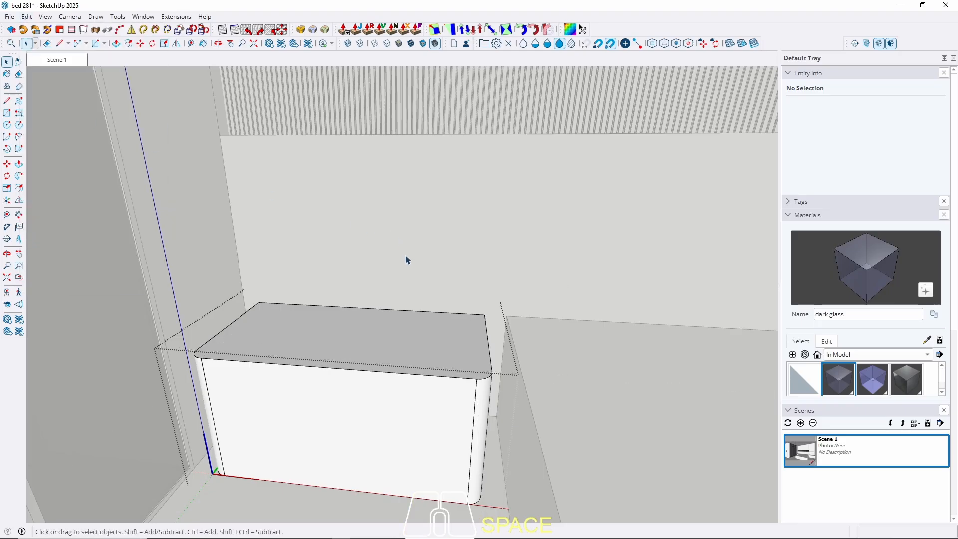
Offset the outline of the nightstand's bottom face inward by 2 cm.
middle_click_drag(392, 388, 408, 371)
double_click(349, 426)
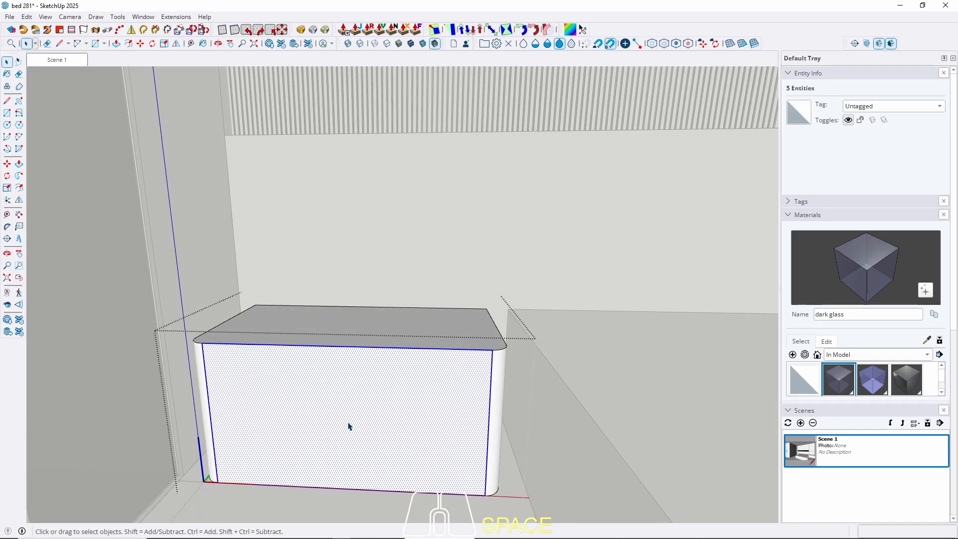
key("w")
middle_click_drag(349, 426, 274, 230)
left_click(274, 230)
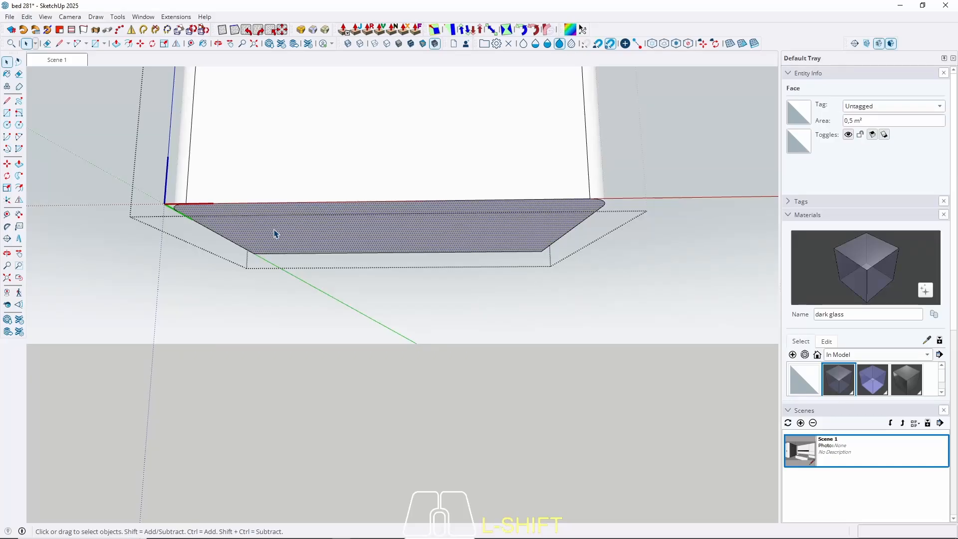
key("f")
scroll(191, 220, "up", 3)
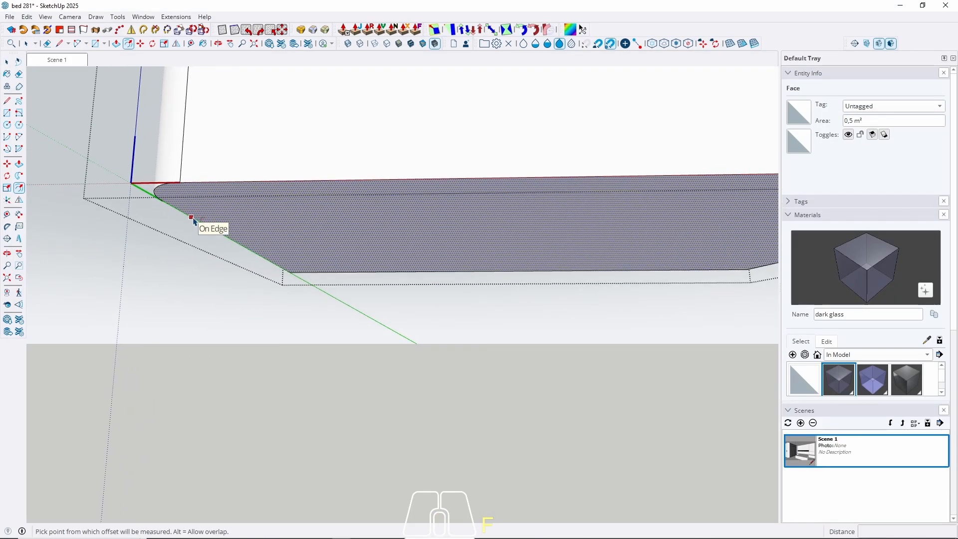
left_click(191, 218)
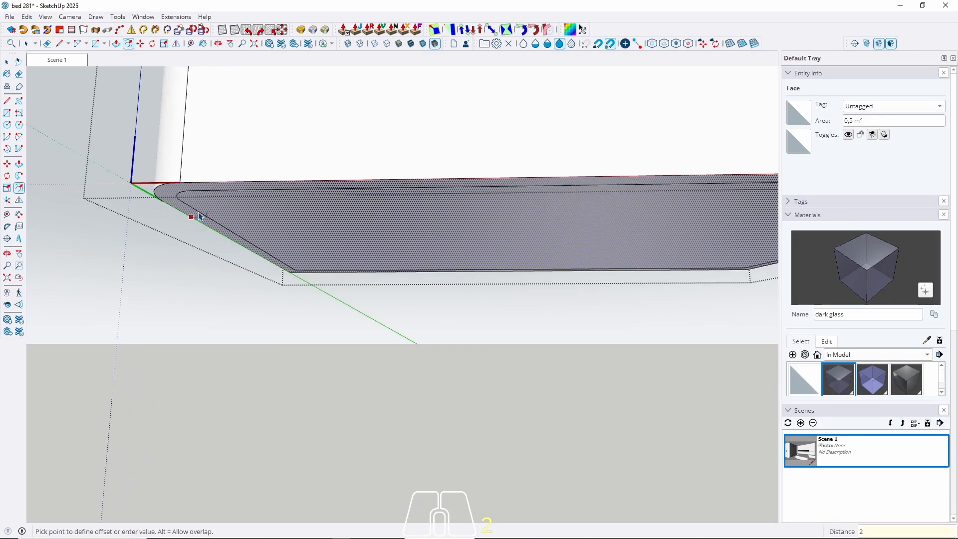
key("Return")
key("space")
Push the rim around the bottom face upward to form a recessed plinth, and finish editing the nightstand.
key("p")
scroll(162, 175, "up", 3)
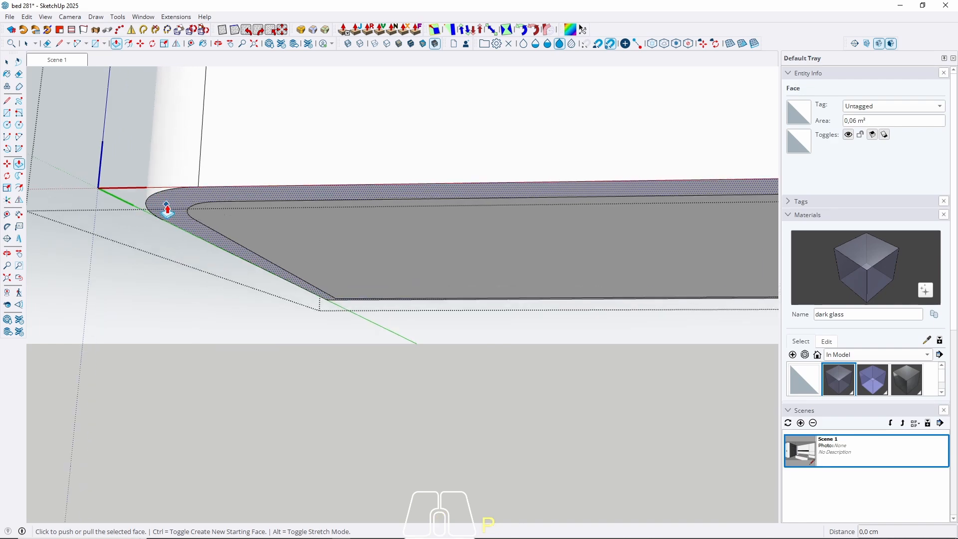
left_click(167, 210)
key("Return")
key("space")
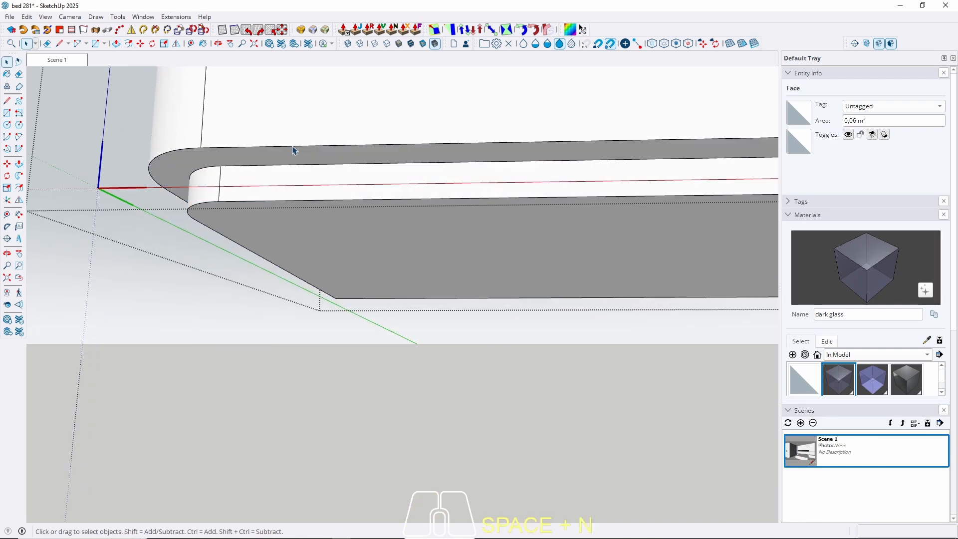
middle_click_drag(293, 151, 293, 318)
key("Escape")
Open the nightstand for editing and push its flat front face 2 cm inward.
scroll(252, 375, "down", 3)
scroll(251, 375, "down", 3)
left_click(240, 358)
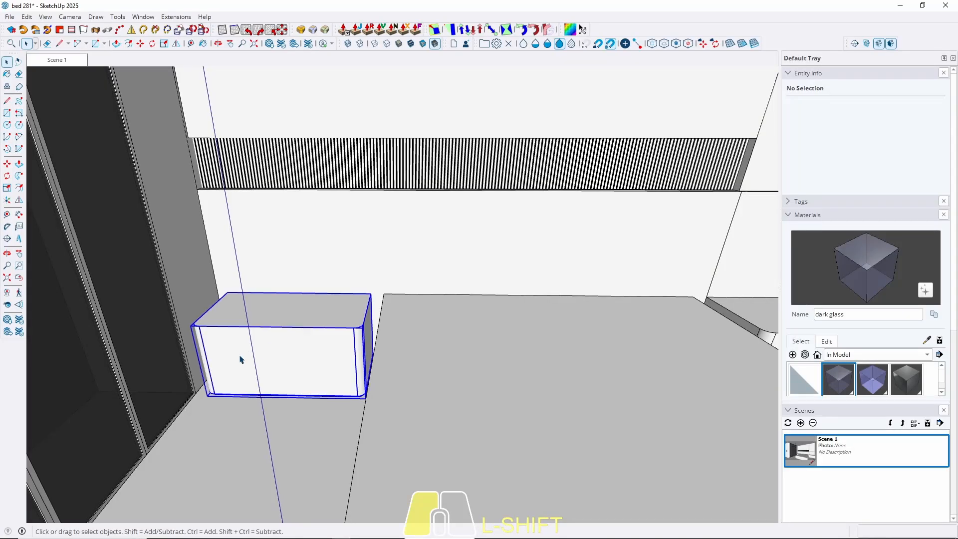
double_click(240, 358)
left_click(263, 349)
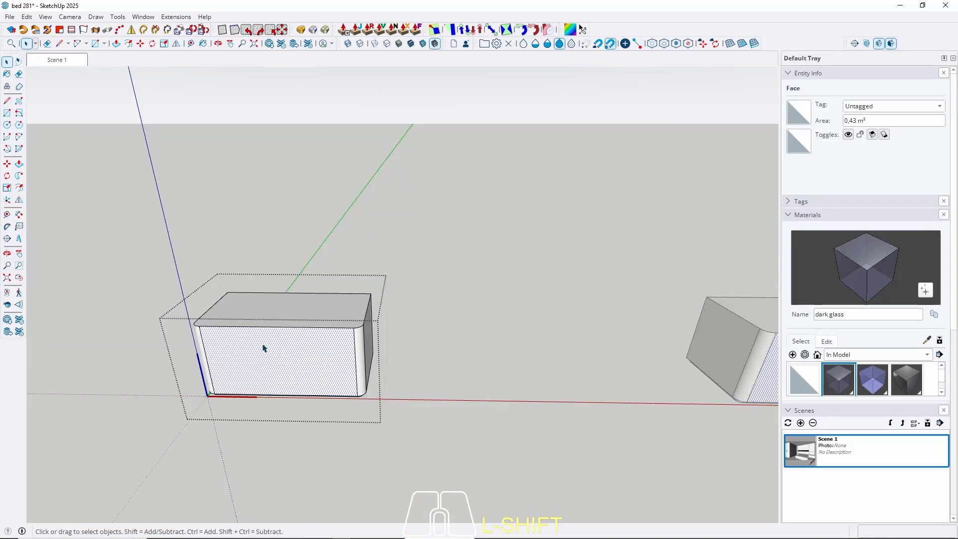
key("p")
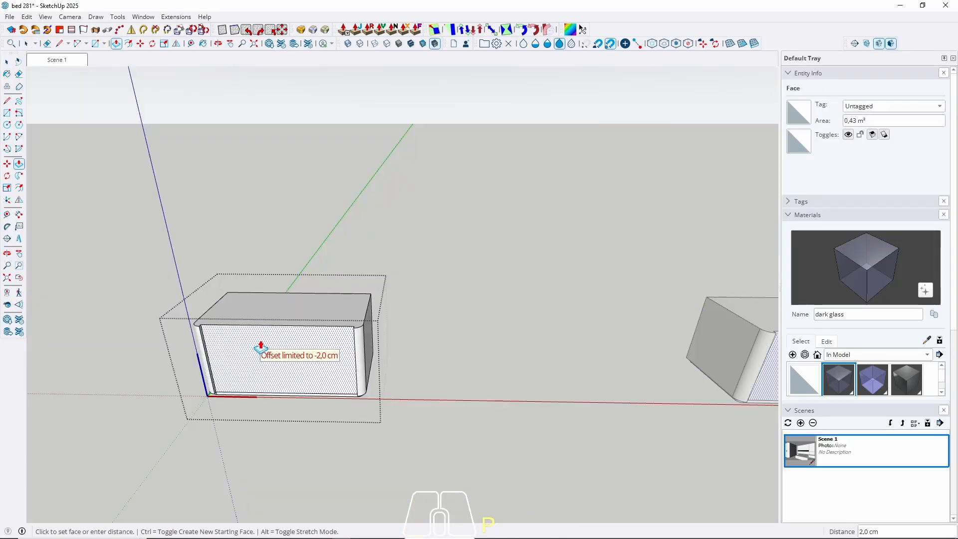
left_click(261, 348)
key("space")
Select all the connected geometry of the nightstand body and make it a group.
triple_click(252, 346)
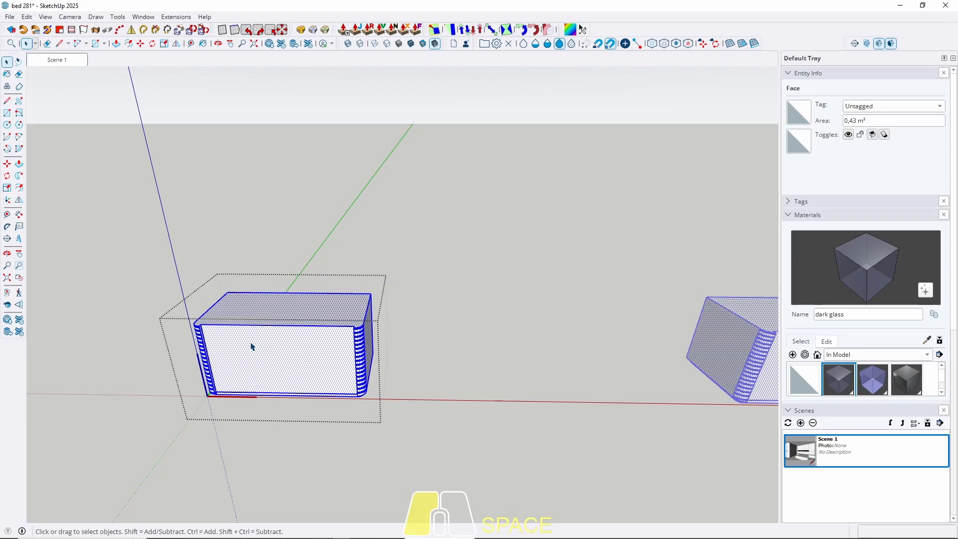
right_click(252, 346)
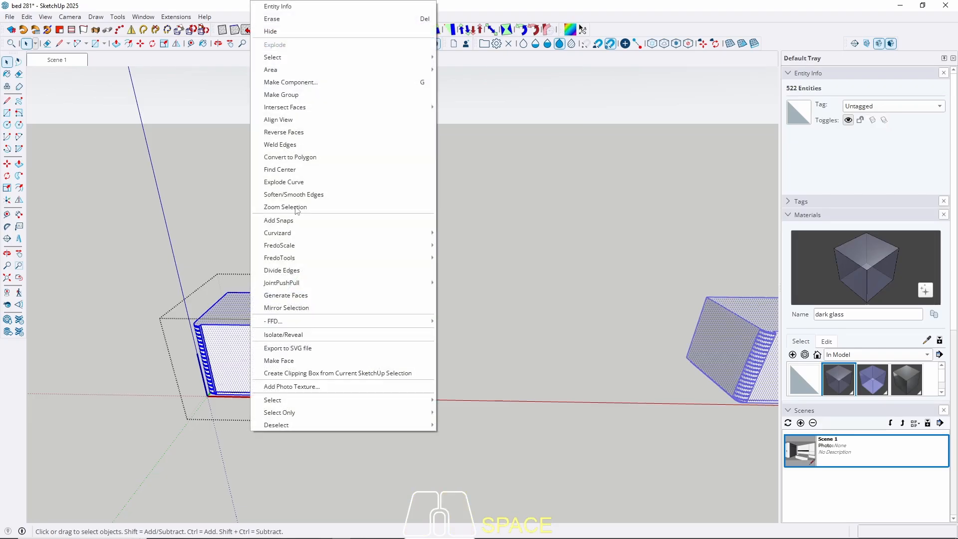
left_click(296, 95)
Draw an 89.6 × 48.1 cm rectangle between opposite corners of the nightstand's recessed front.
scroll(226, 333, "up", 5)
key("r")
scroll(262, 321, "up", 2)
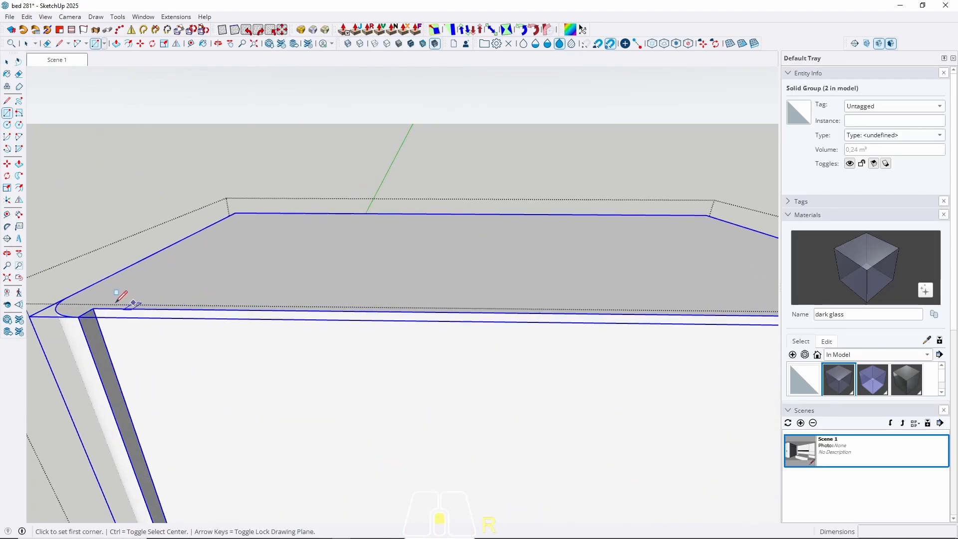
left_click(94, 300)
scroll(333, 313, "down", 5)
scroll(520, 398, "up", 10)
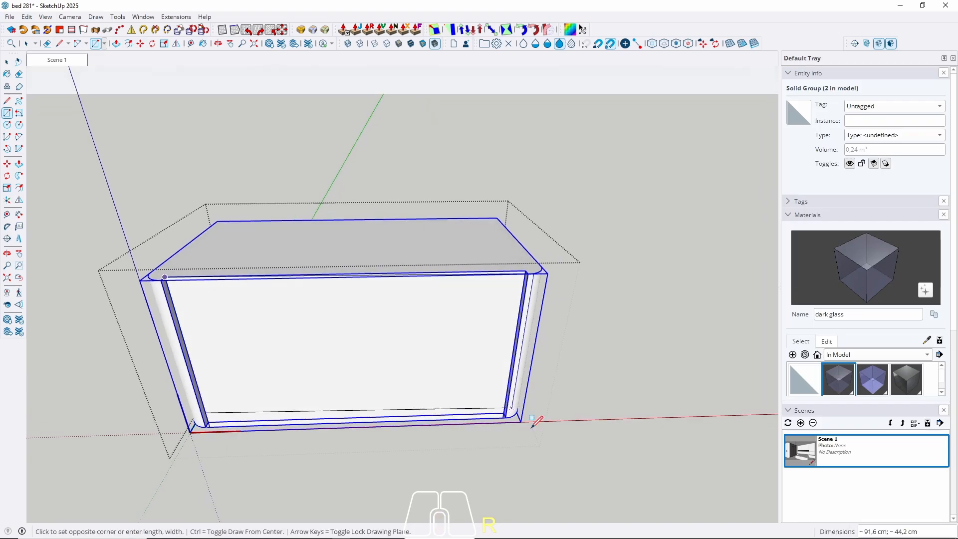
left_click(545, 435)
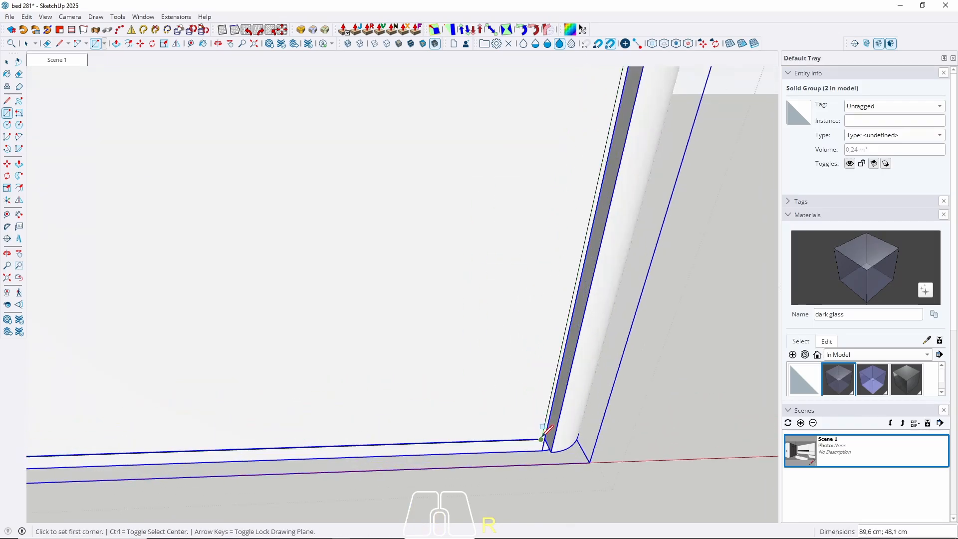
Draw a rectangle over the nightstand's recessed front and extrude it flush with the front.
left_click(547, 430)
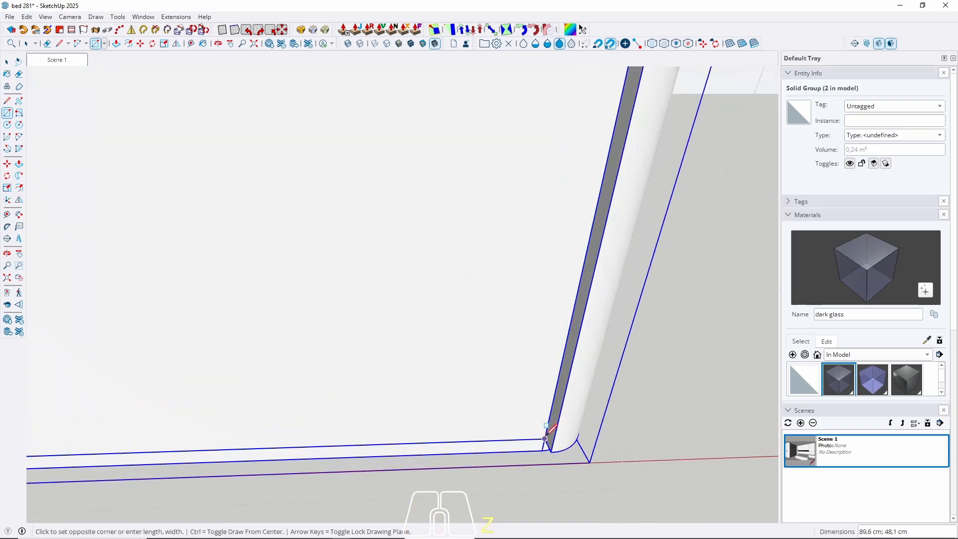
scroll(547, 431, "down", 6)
scroll(339, 341, "up", 8)
scroll(339, 341, "down", 1)
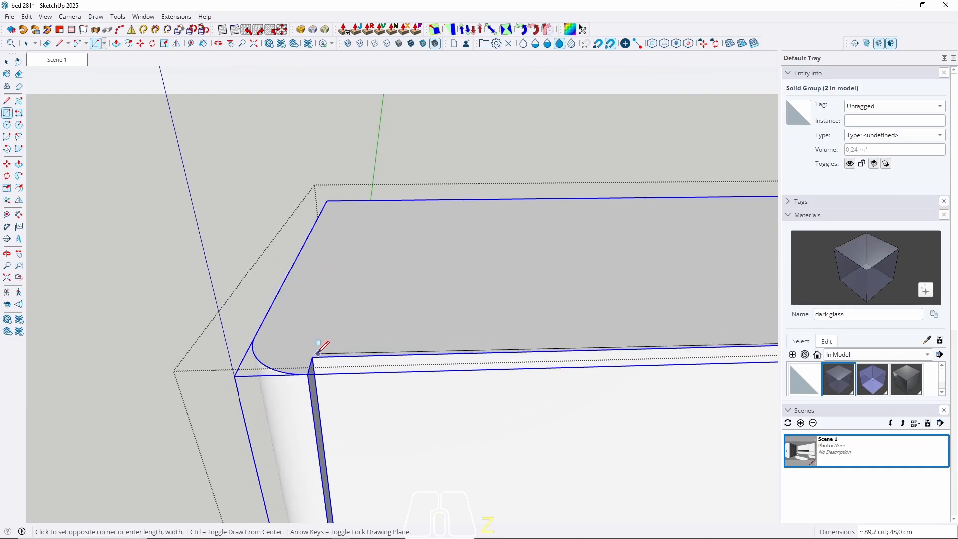
key("Escape")
key("space")
key("p")
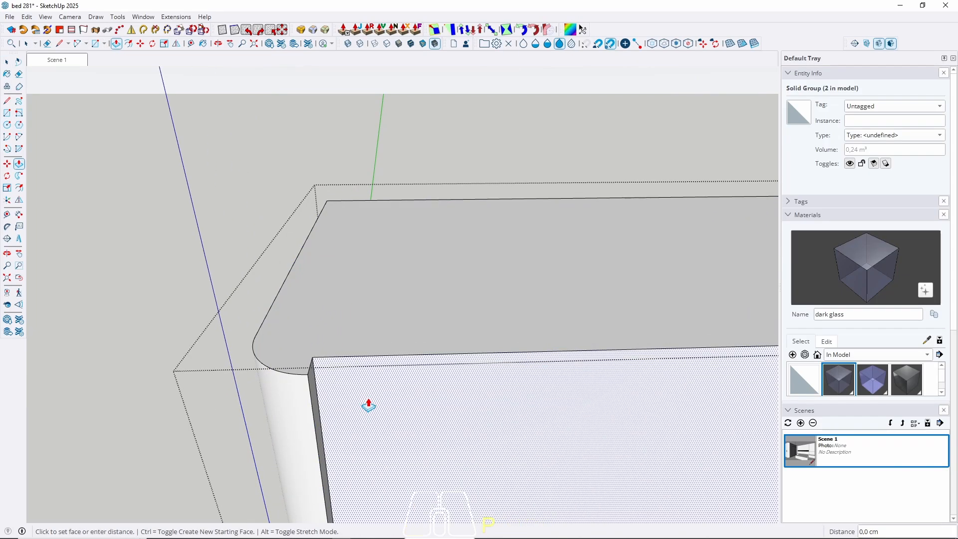
left_click(368, 402)
key("Return")
Select all the connected geometry of the front panel, make it a group, and return to Scene 1.
key("space")
triple_click(357, 424)
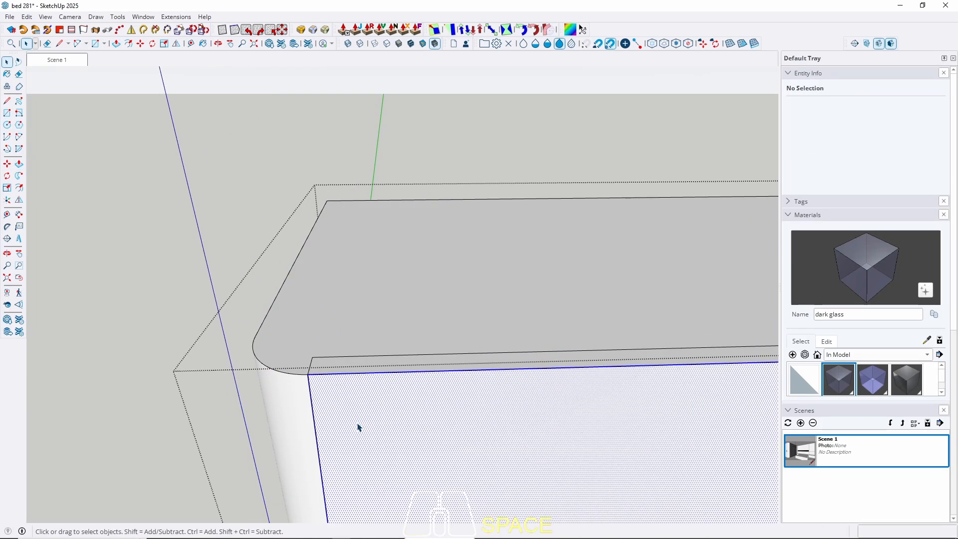
right_click(357, 424)
left_click(391, 124)
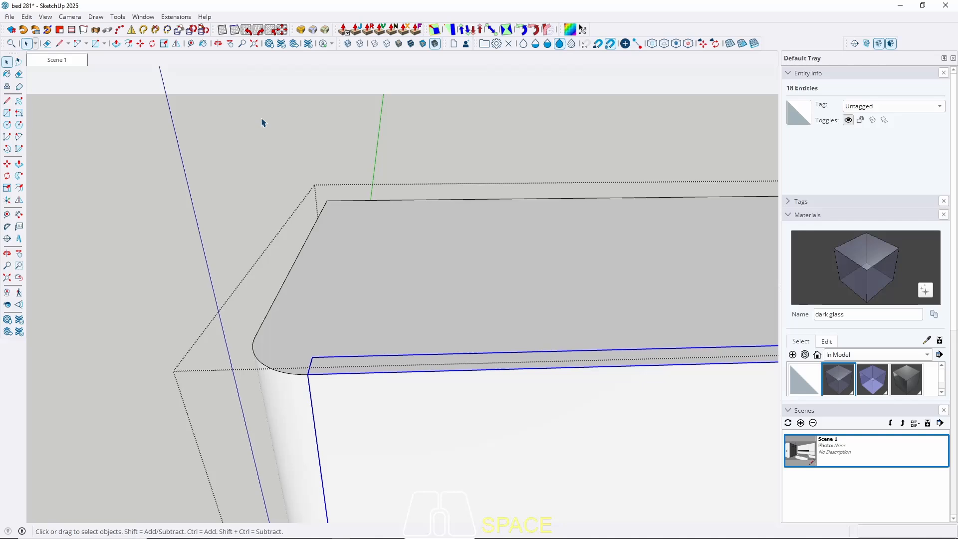
left_click(62, 62)
key("Escape")
Hide the bedroom's ceiling.
middle_click_drag(322, 224, 367, 341)
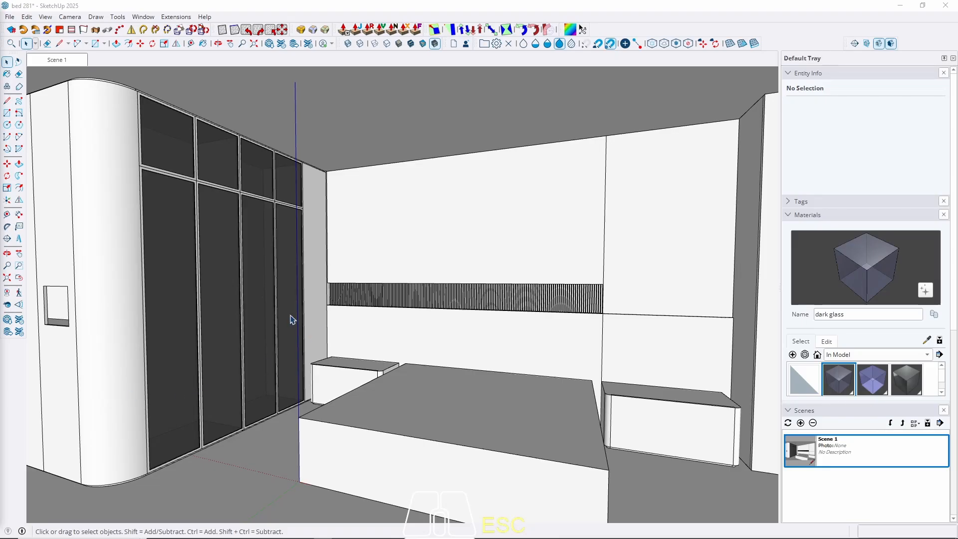
middle_click_drag(301, 307, 61, 371)
scroll(284, 375, "down", 6)
middle_click_drag(393, 327, 211, 422)
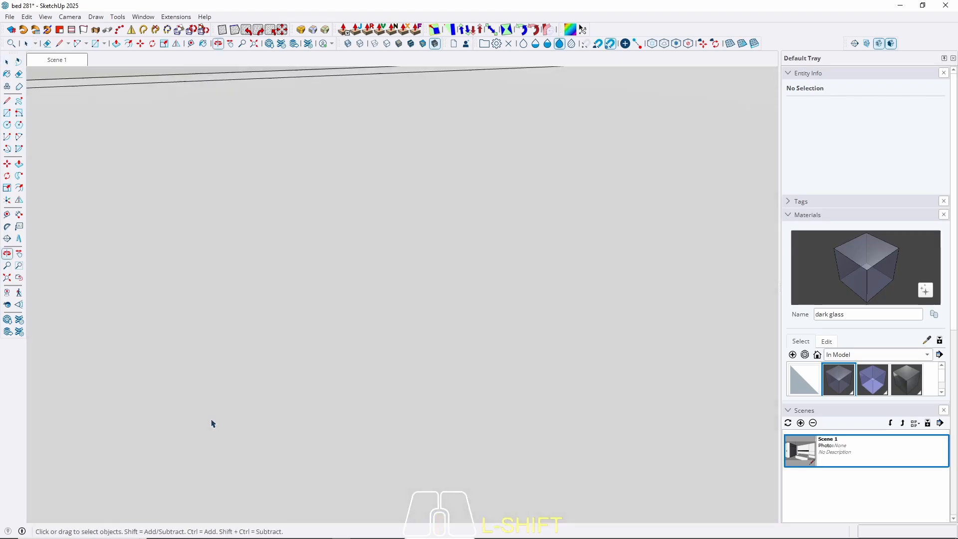
left_click(326, 323)
key("h")
scroll(333, 287, "down", 7)
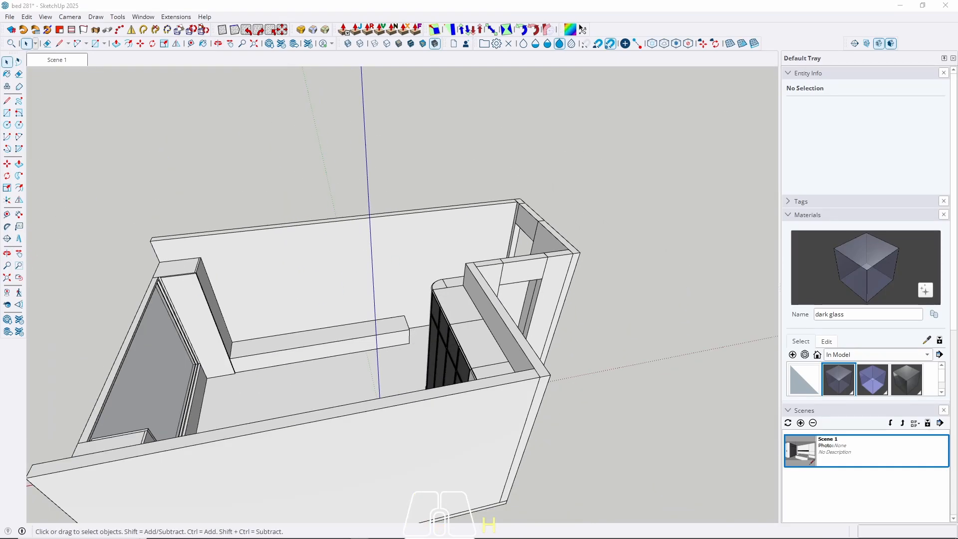
Bring the wall with the long low cabinet into view from inside the room and unhide the ceiling.
middle_click_drag(345, 349, 368, 419, "shift")
scroll(324, 373, "up", 6)
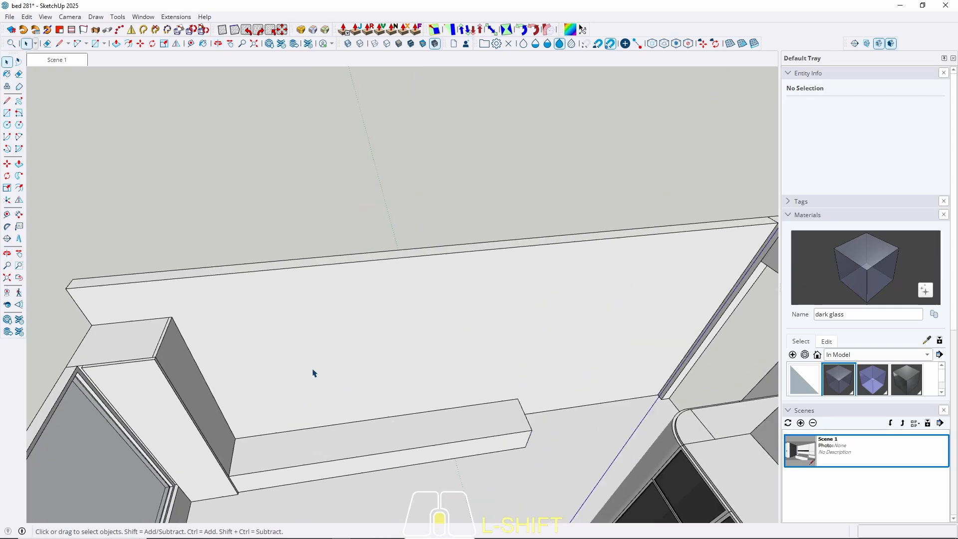
middle_click_drag(383, 458, 324, 349)
middle_click_drag(325, 350, 377, 319, "shift")
scroll(406, 228, "down", 6)
middle_click_drag(377, 320, 369, 230, "shift")
scroll(392, 326, "up", 5)
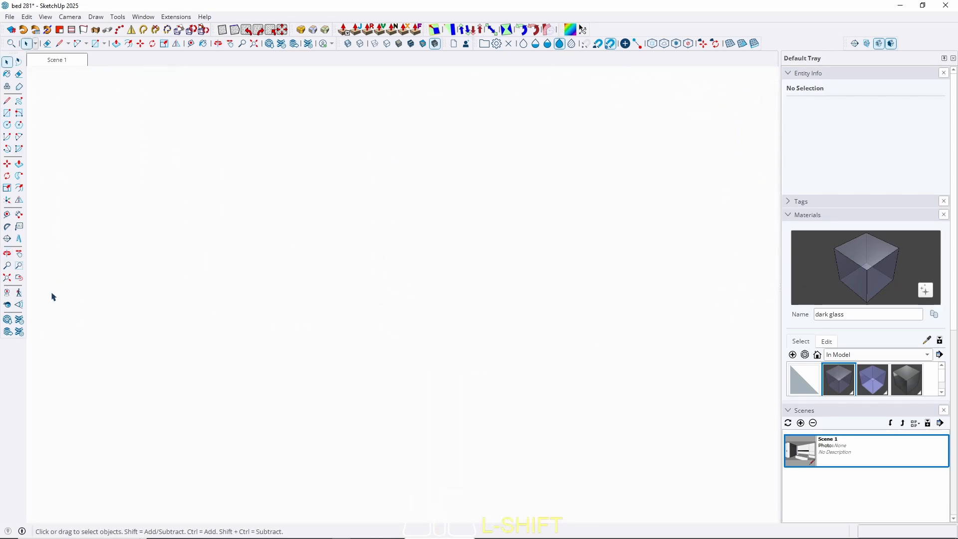
scroll(299, 282, "down", 5)
middle_click_drag(383, 300, 405, 334)
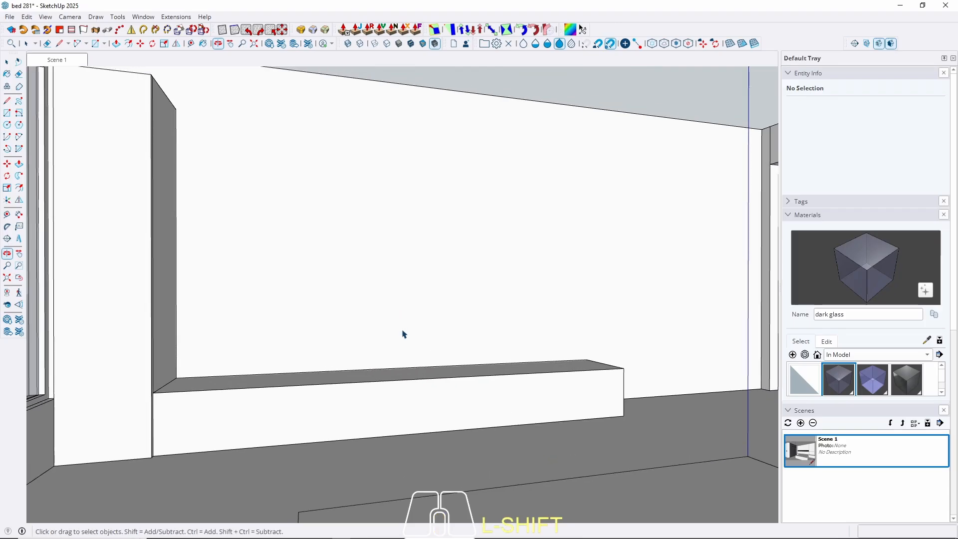
key("shift+h")
scroll(302, 237, "down", 1)
Add a new scene of the wall with the long low cabinet.
middle_click_drag(471, 342, 454, 356, "shift")
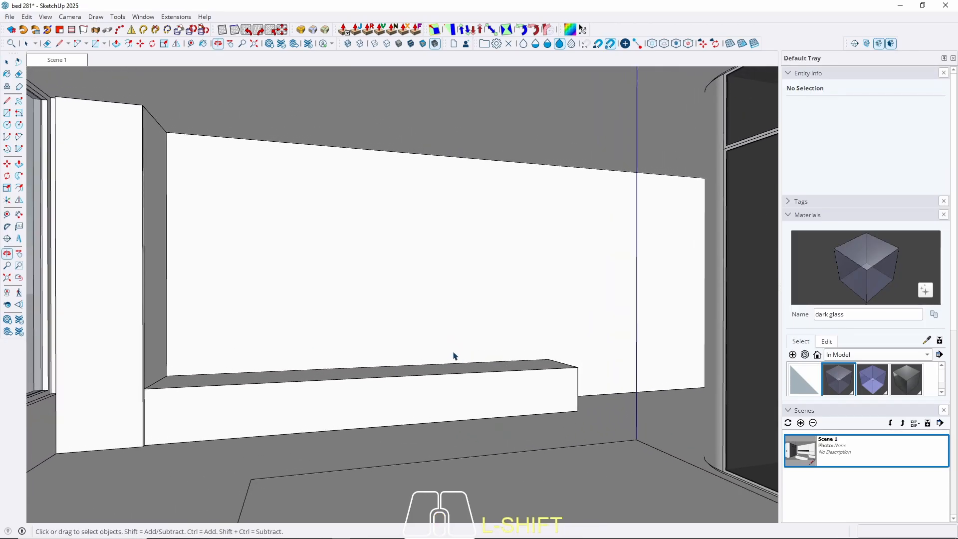
right_click(65, 73)
left_click(82, 82)
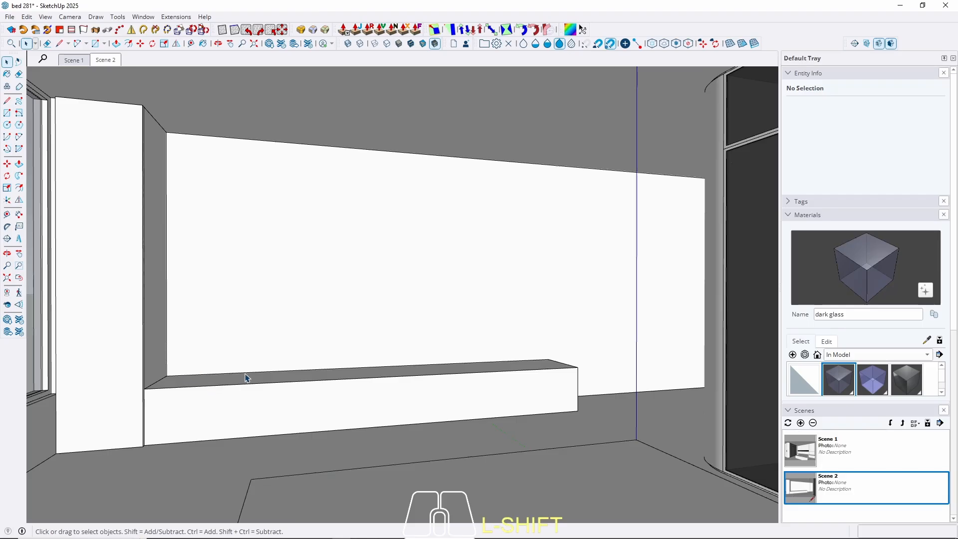
Draw a rectangle covering the low cabinet's top, from the rear corner at the column to the opposite front corner.
middle_click_drag(243, 371, 223, 443)
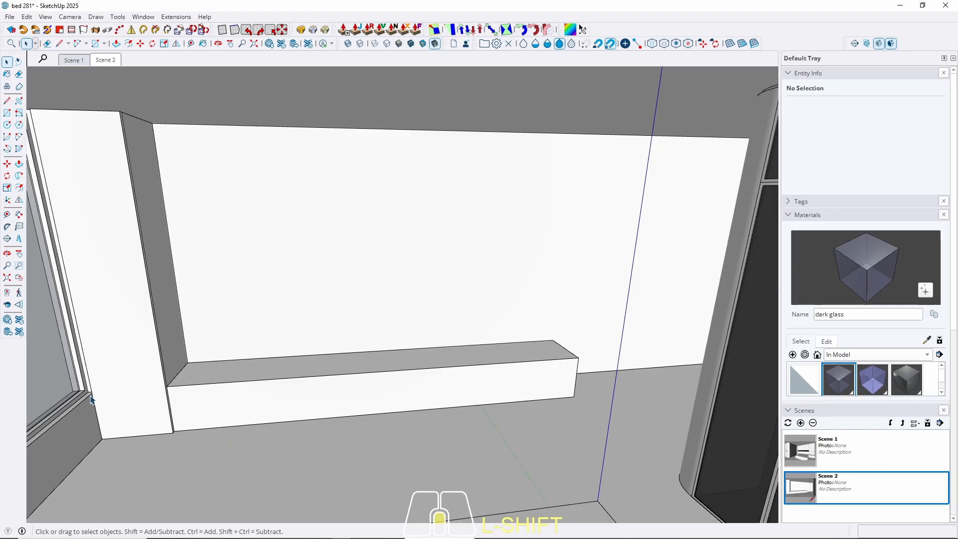
scroll(90, 399, "up", 3)
middle_click_drag(91, 399, 96, 428)
scroll(245, 386, "up", 1)
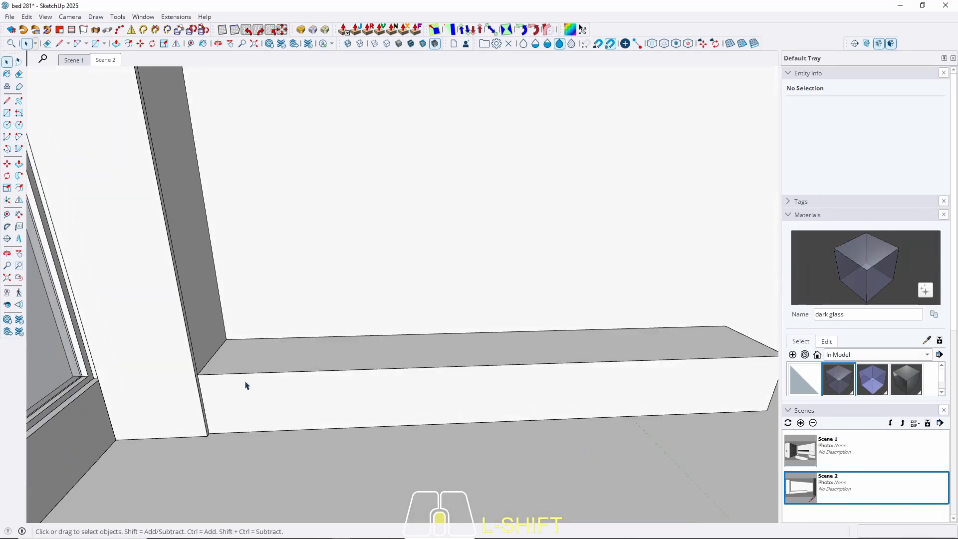
scroll(267, 360, "up", 1)
key("r")
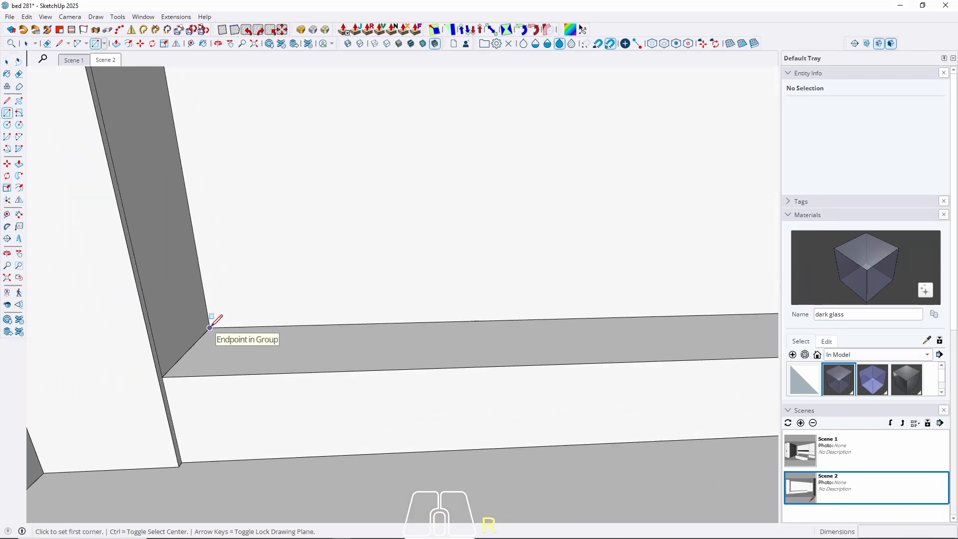
left_click(209, 328)
scroll(214, 365, "down", 2)
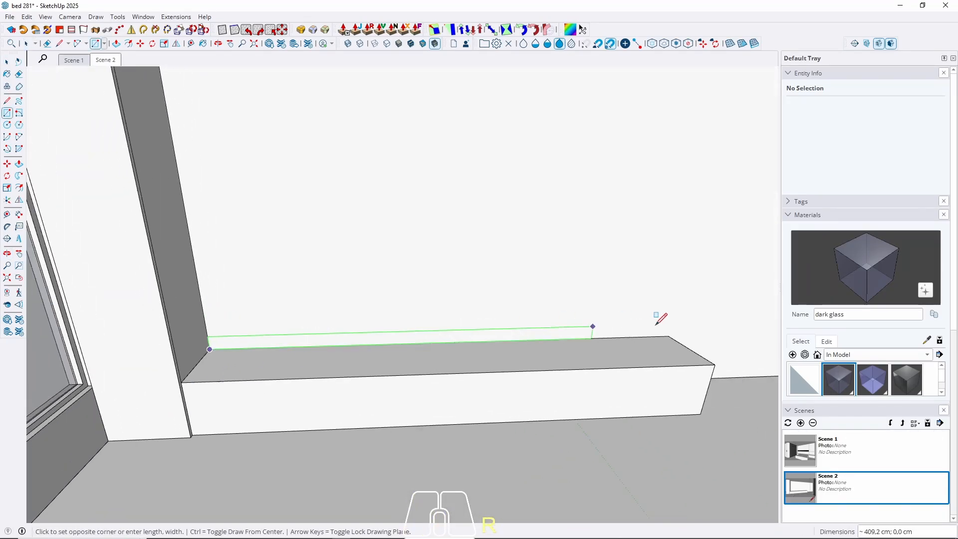
left_click(714, 365)
key("space")
Extrude the rectangle on the low cabinet's top upward 1 cm to form a countertop slab.
key("p")
left_click(676, 361)
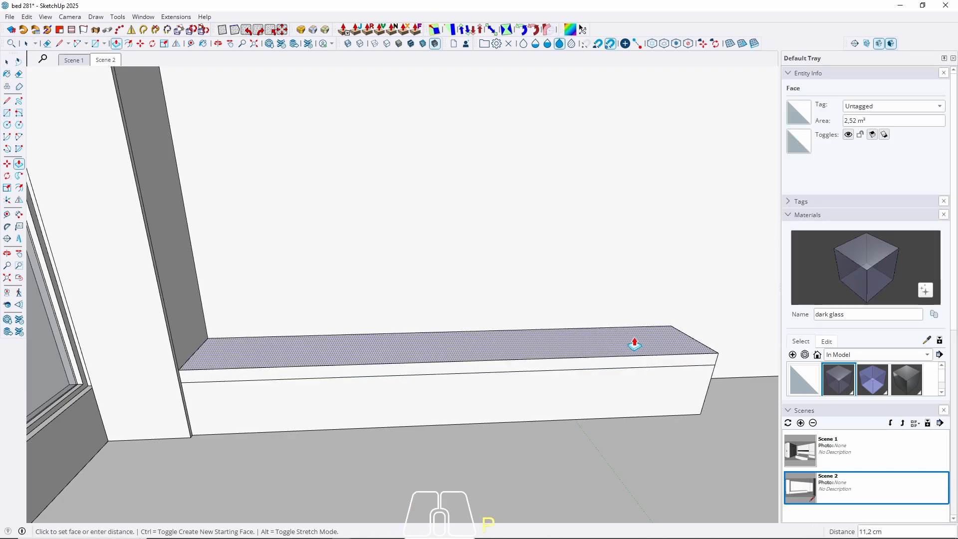
key("Return")
scroll(274, 351, "up", 3)
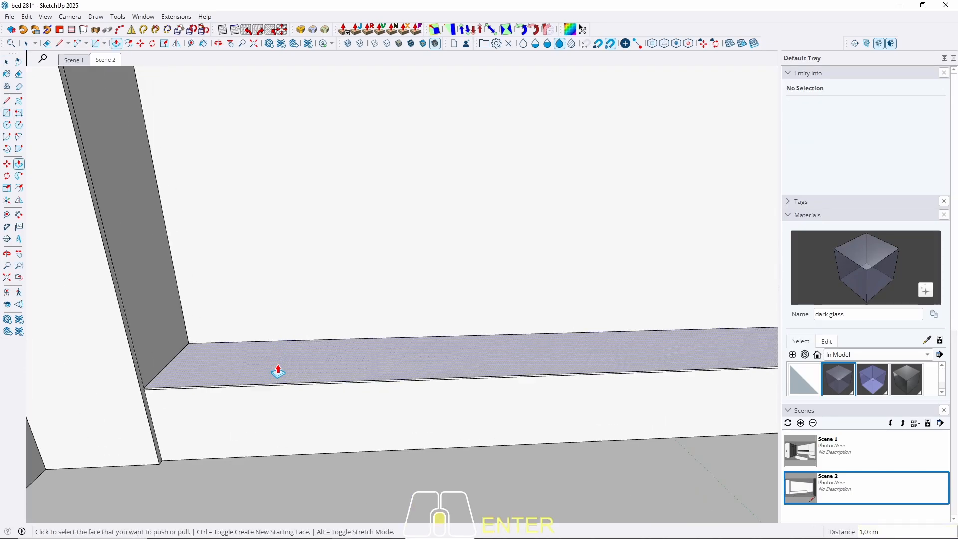
Try to raise the countertop slab's top face by 0.5 cm and undo the change.
key("Return")
left_click(293, 348)
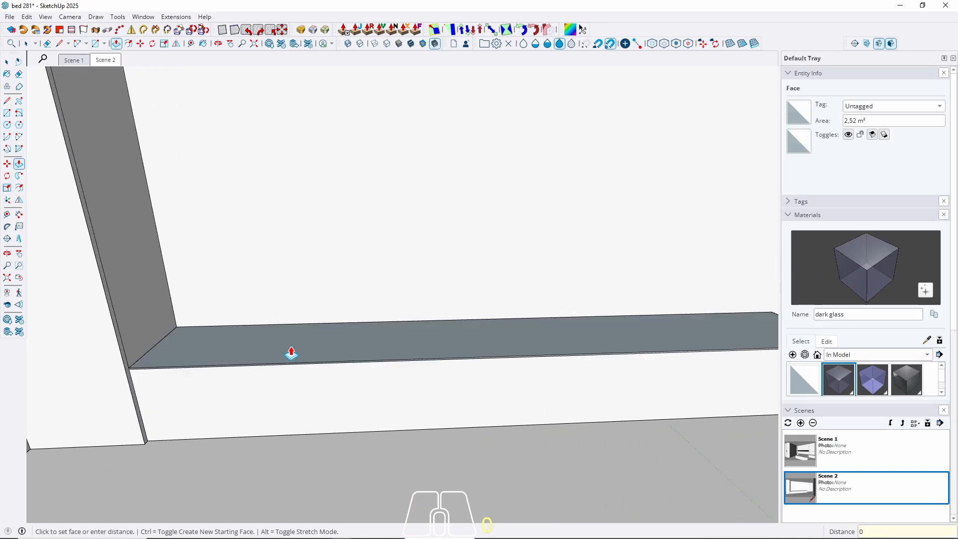
key("Return")
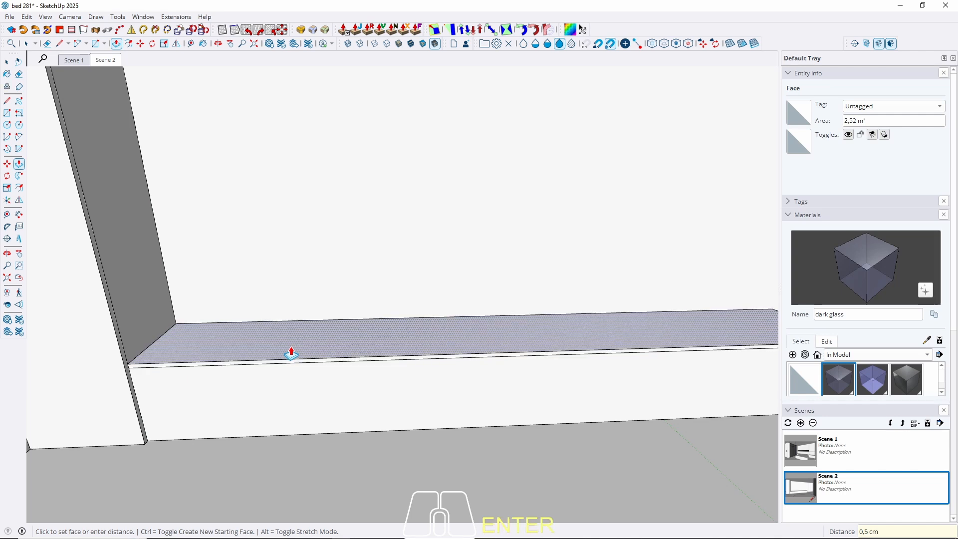
key("space")
middle_click_drag(358, 233, 407, 227)
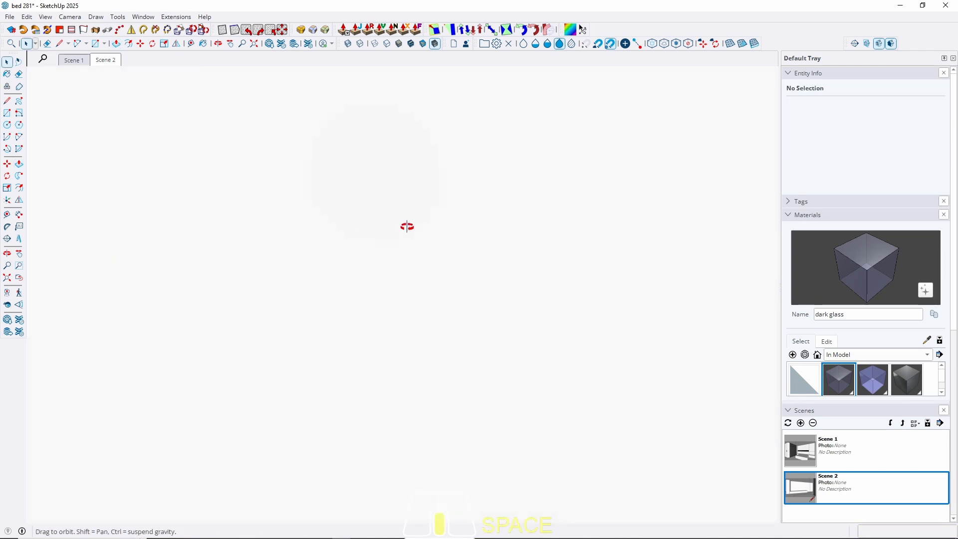
left_click(19, 278)
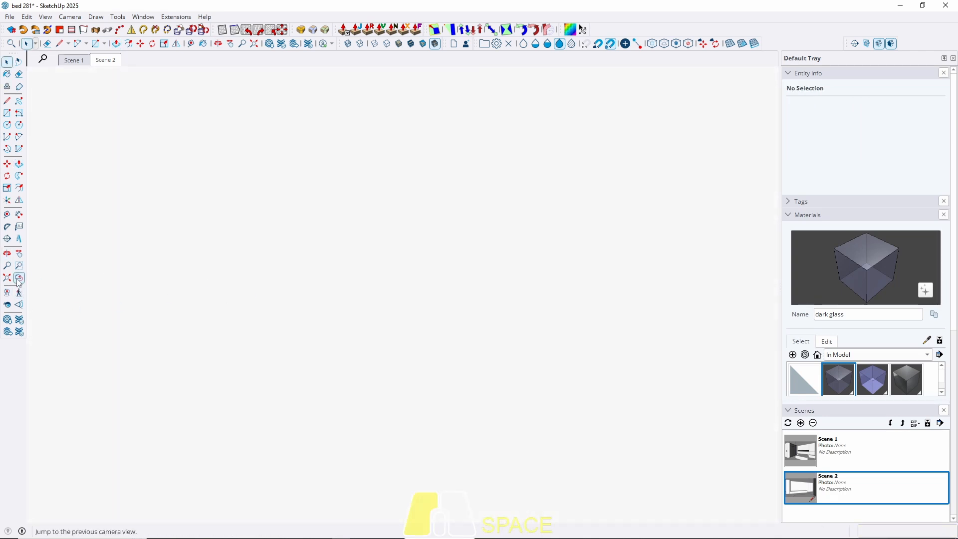
middle_click_drag(298, 356, 325, 276)
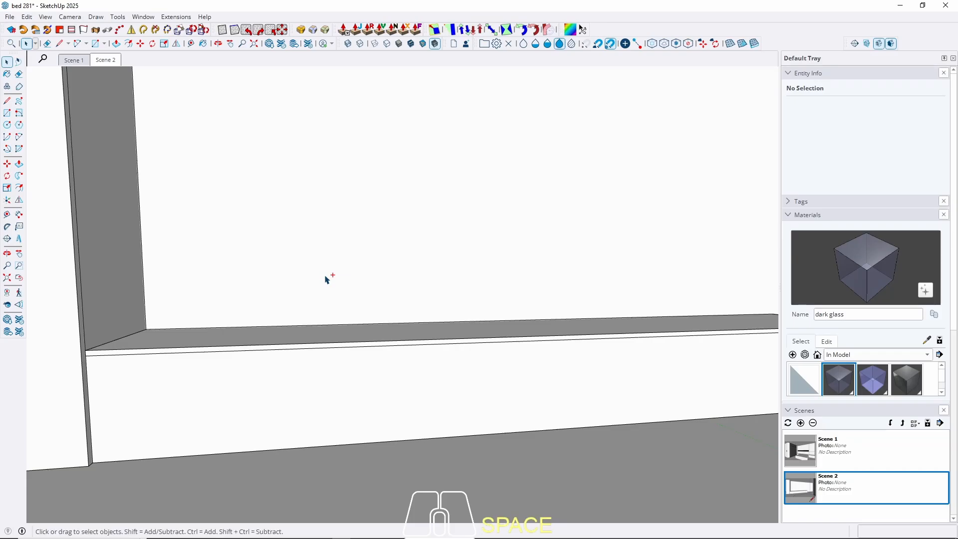
key("ctrl+z")
key("ctrl+z")
Raise the countertop slab's top face by another 0.5 cm.
middle_click_drag(278, 304, 186, 336)
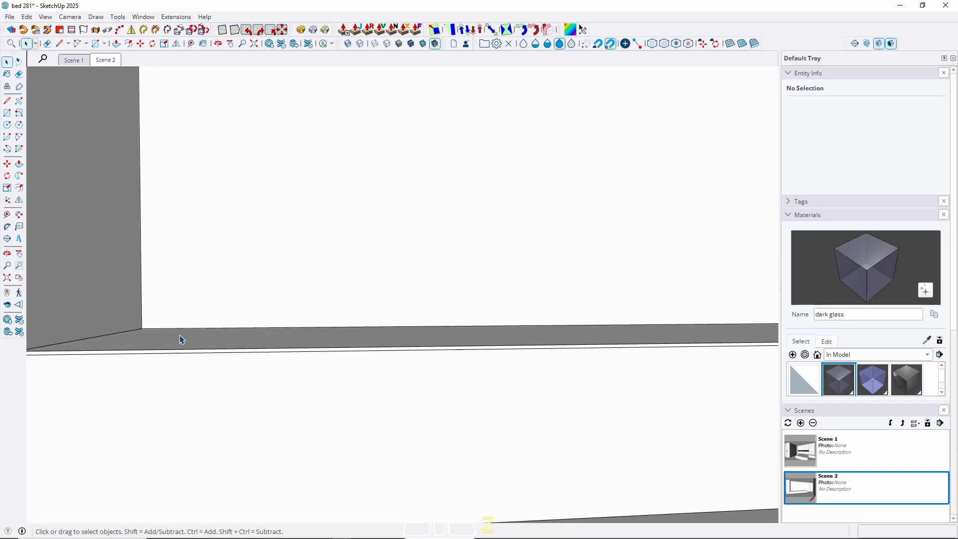
left_click(176, 339)
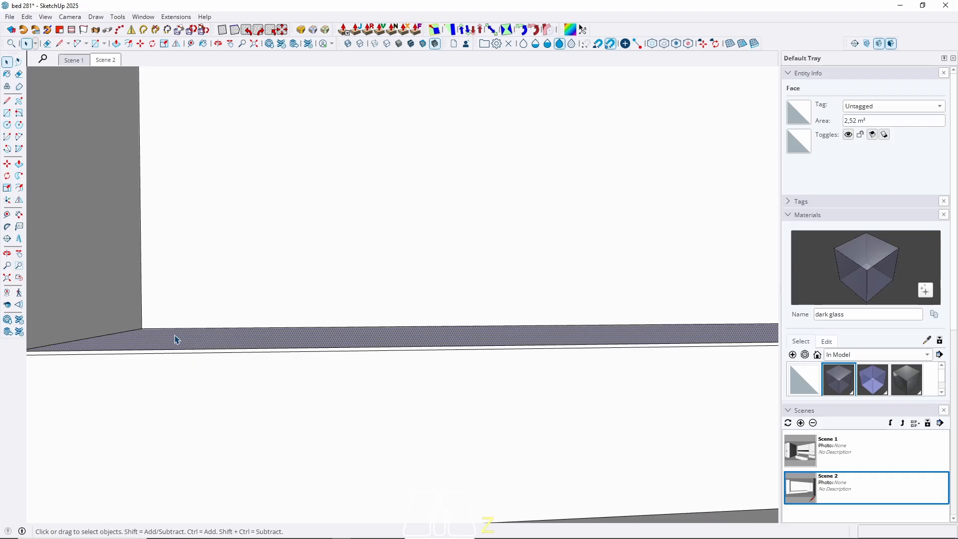
key("p")
left_click(173, 338)
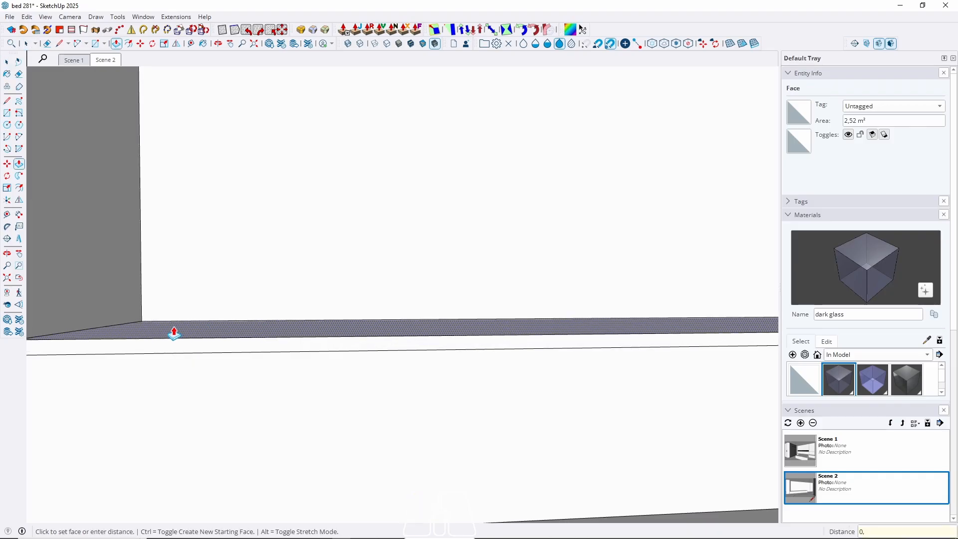
type("0,5")
key("Return")
Select all the connected geometry of the countertop slab and make it a group.
key("space")
left_click(183, 336)
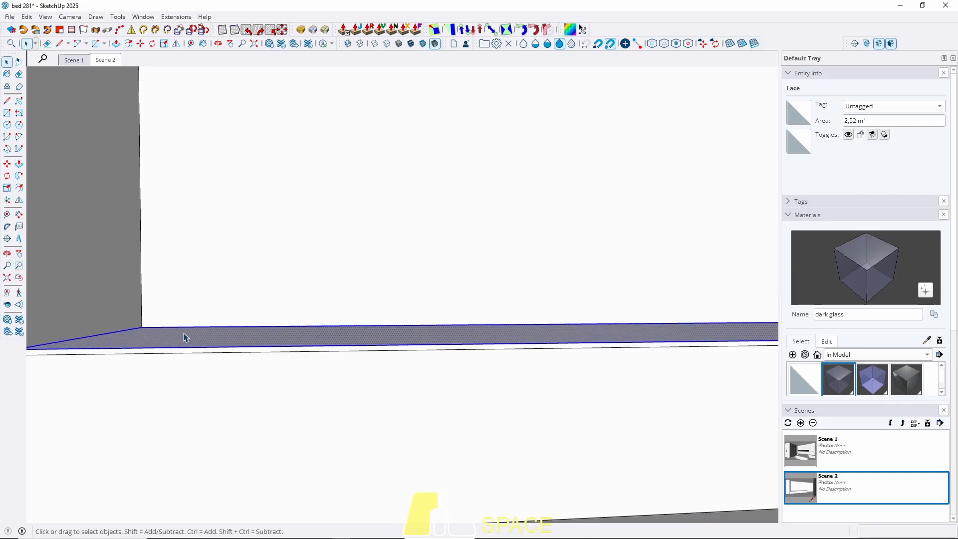
right_click(183, 337)
left_click(224, 94)
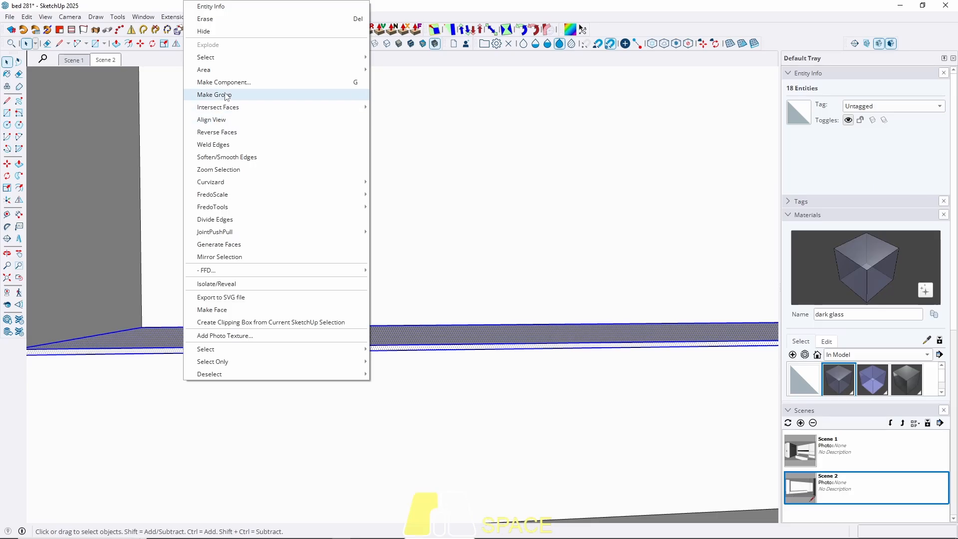
Open the countertop group for editing, show the surrounding model faded, and pull the slab's front face outward 10 cm.
middle_click_drag(261, 390, 239, 472)
middle_click_drag(239, 471, 372, 406, "shift")
scroll(281, 377, "up", 3)
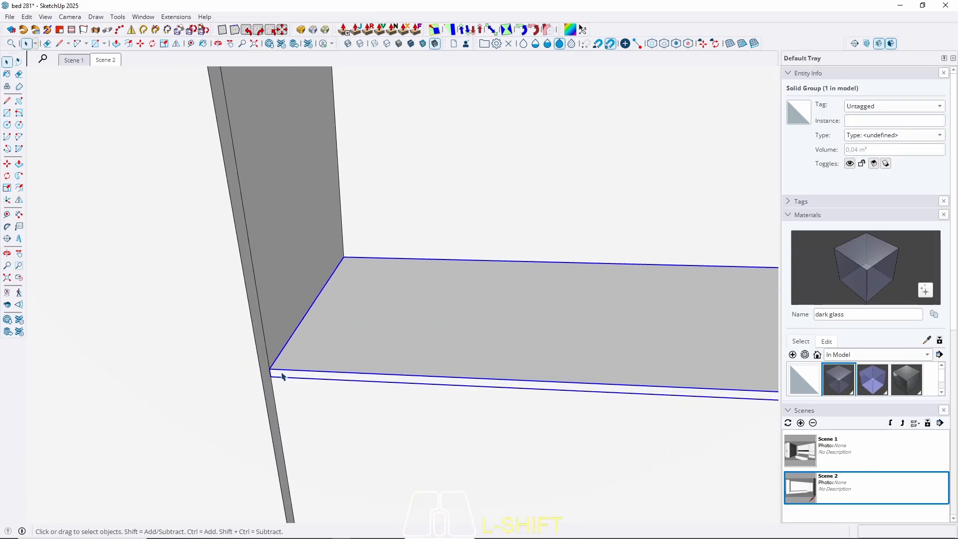
double_click(282, 377)
key("p")
left_click(282, 381)
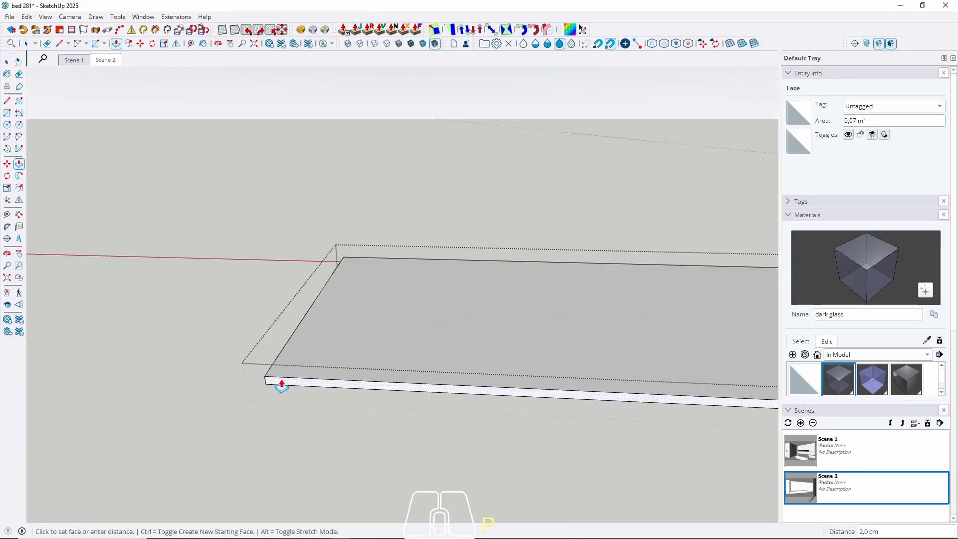
key("w")
left_click(235, 388)
left_click(276, 388)
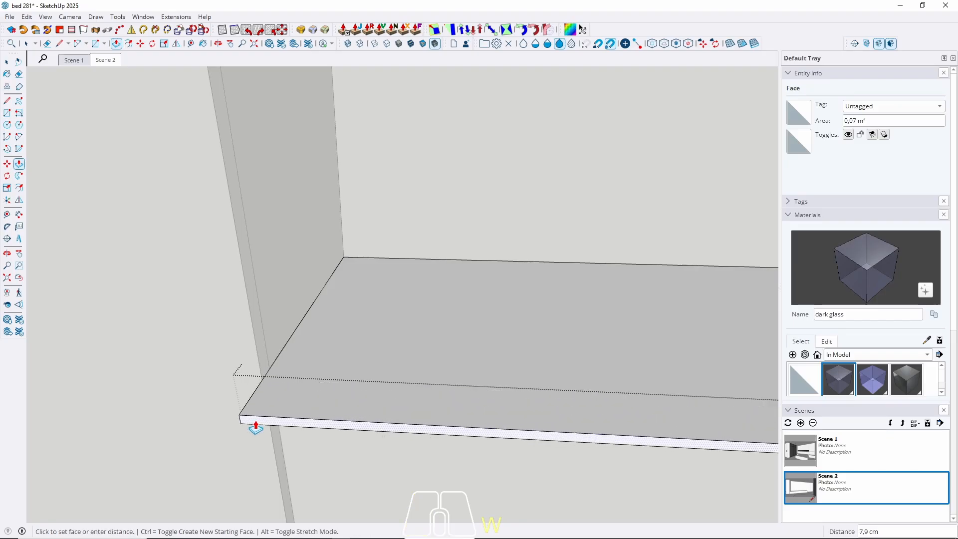
scroll(255, 425, "down", 3)
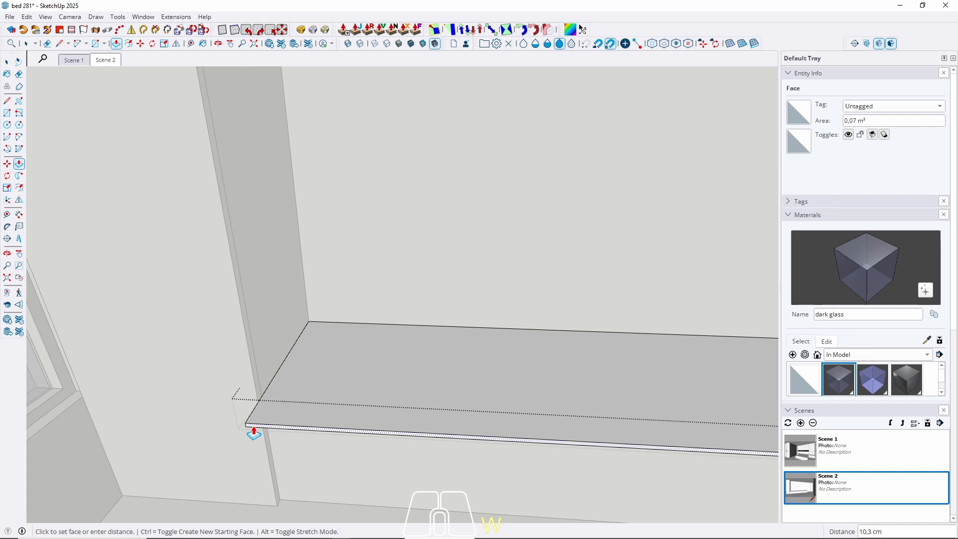
key("Return")
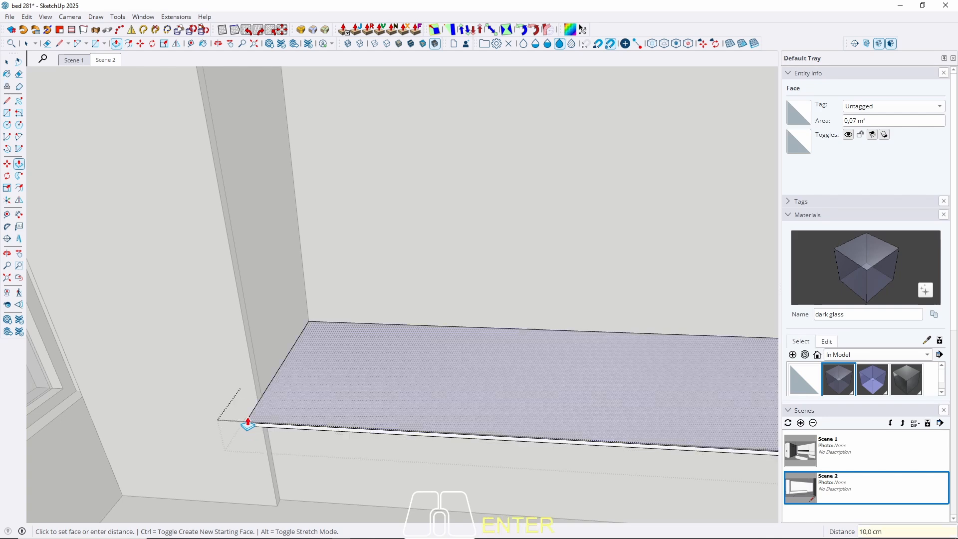
Draw a 1.5 cm vertical line down the countertop slab's end face at the pillar's front corner.
key("space")
middle_click_drag(259, 439, 344, 448)
scroll(343, 448, "up", 2)
key("l")
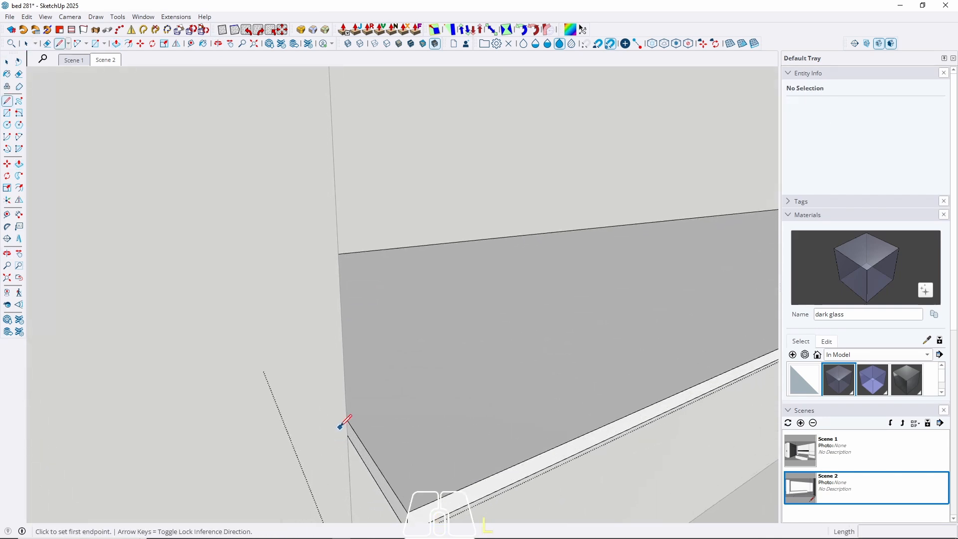
left_click(349, 419)
key("Escape")
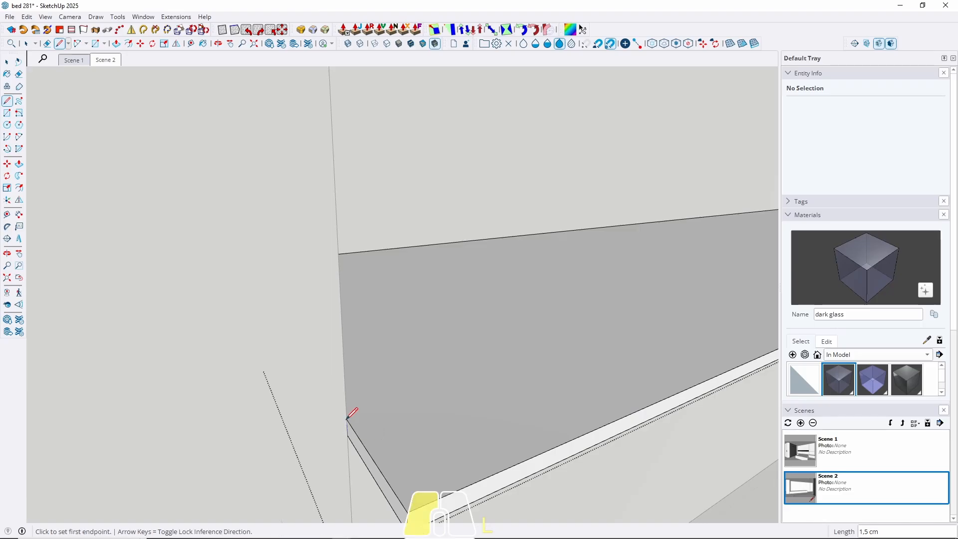
Pull the overhanging part of the slab's end face 70 cm past the pillar to the window side and close the group.
key("space")
key("p")
left_click(355, 448)
scroll(355, 449, "down", 3)
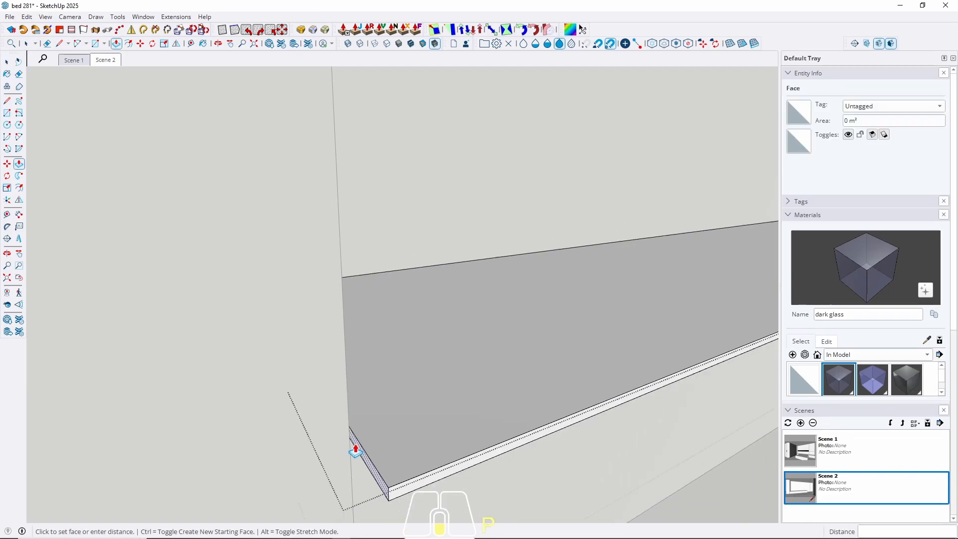
middle_click_drag(274, 451, 423, 399)
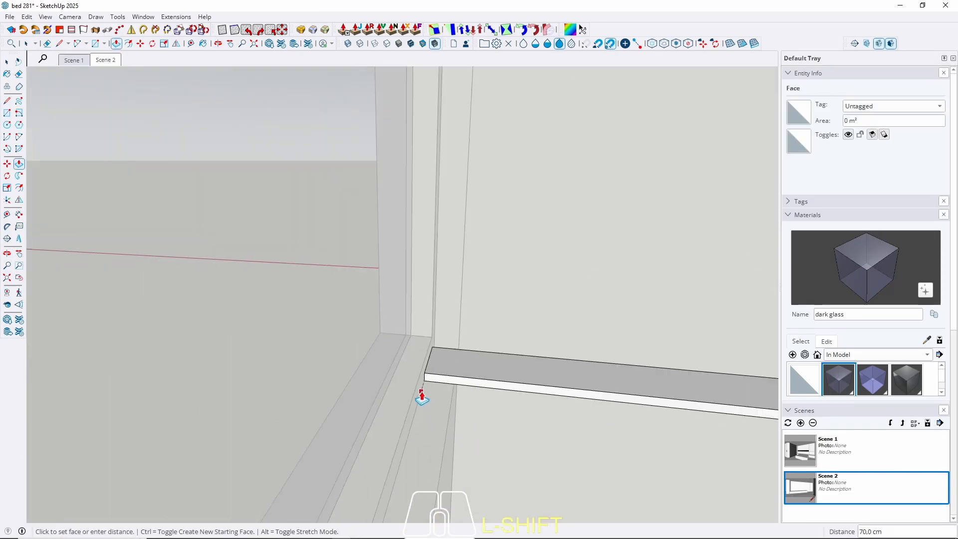
left_click(421, 392)
key("space")
scroll(149, 352, "down", 2)
left_click(79, 340)
middle_click_drag(361, 371, 250, 425)
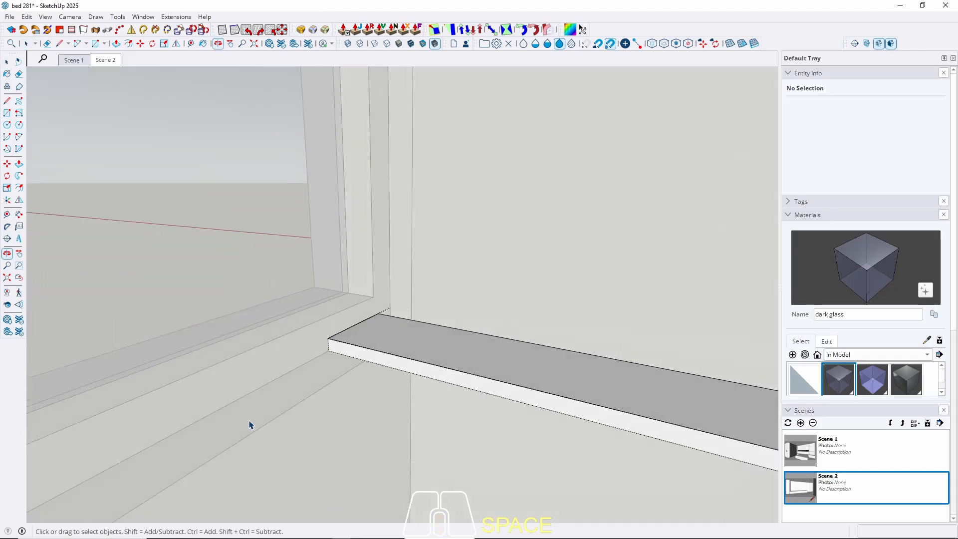
key("Escape")
Examine how the extended countertop meets the pillar and window, and return to the Scene 2 view.
scroll(276, 372, "down", 6)
middle_click_drag(449, 387, 341, 322)
scroll(341, 322, "down", 2)
scroll(341, 321, "down", 2)
left_click(21, 279)
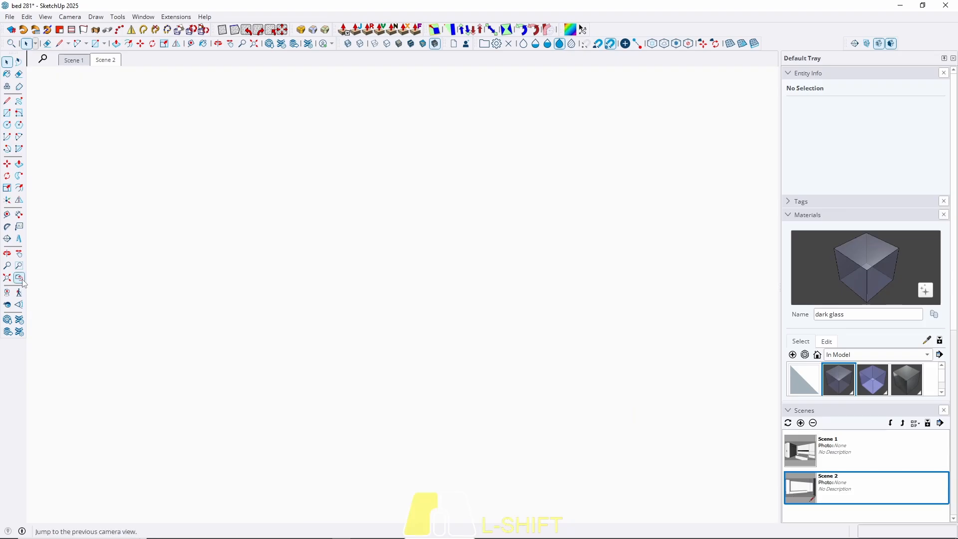
middle_click_drag(557, 473, 139, 424, "shift")
scroll(342, 280, "down", 5)
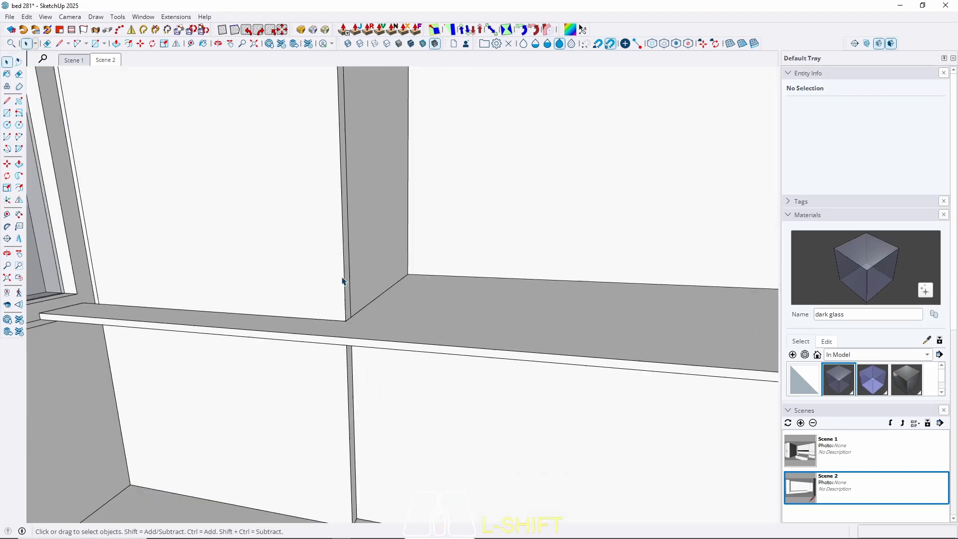
left_click(116, 60)
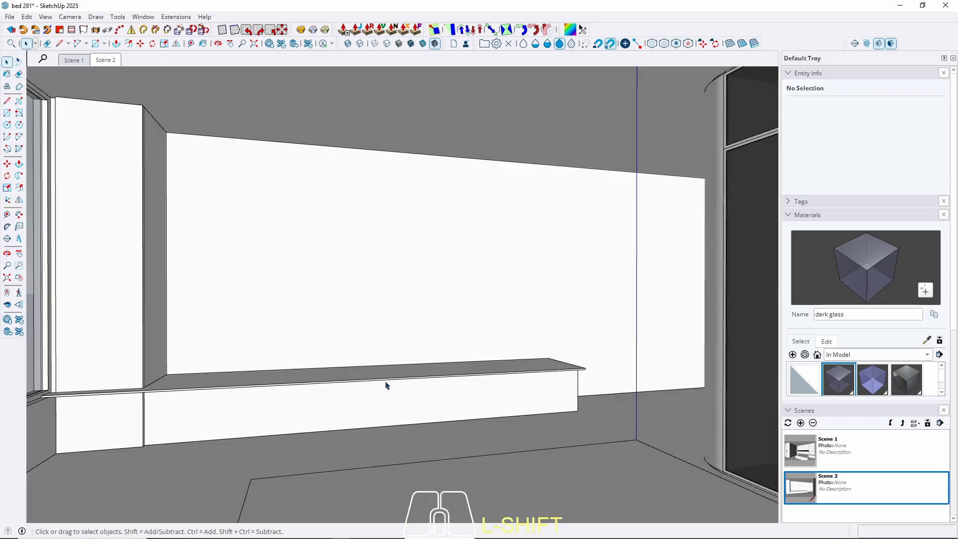
Open the long cabinet group for editing and place a horizontal guide 20 cm above its lower front edge.
triple_click(280, 405)
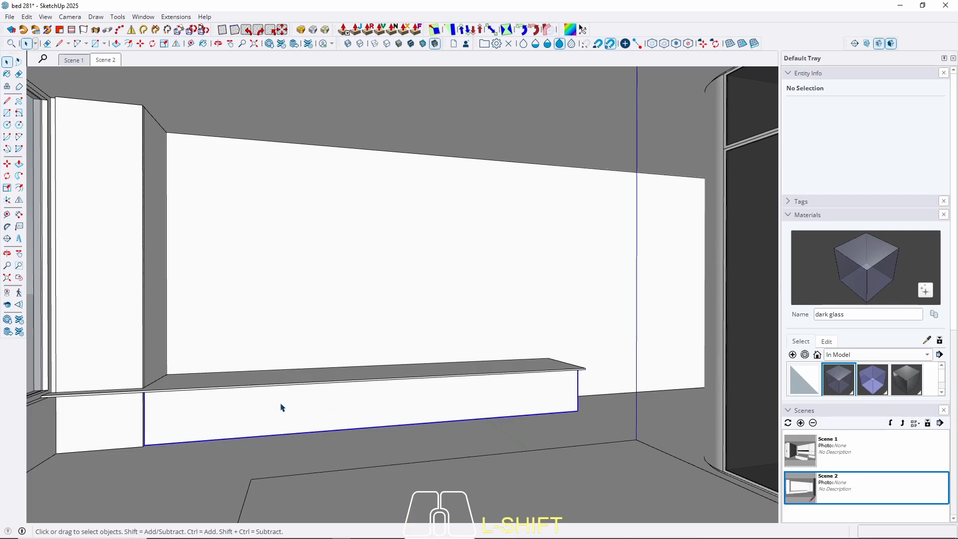
key("shift+w")
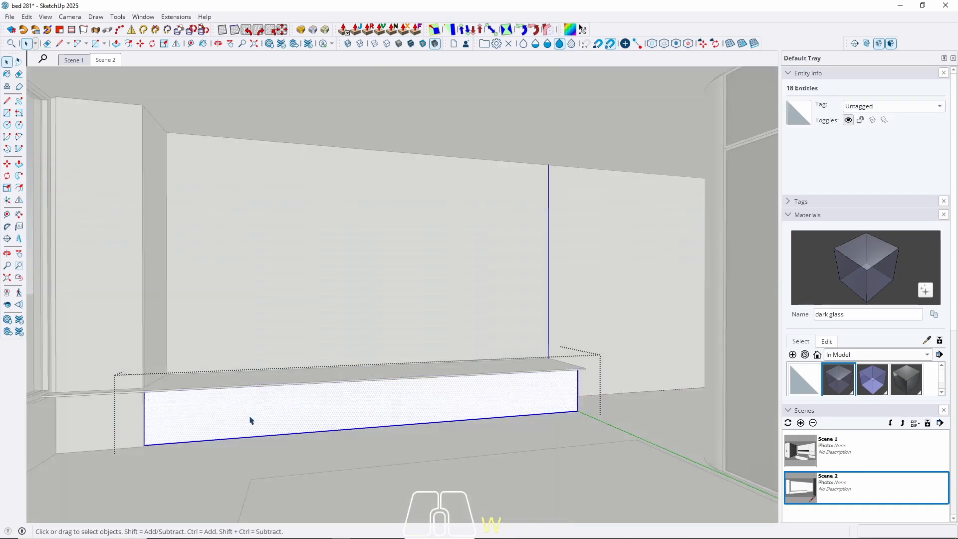
scroll(250, 421, "up", 4)
key("t")
scroll(240, 420, "up", 2)
middle_click_drag(241, 421, 293, 397)
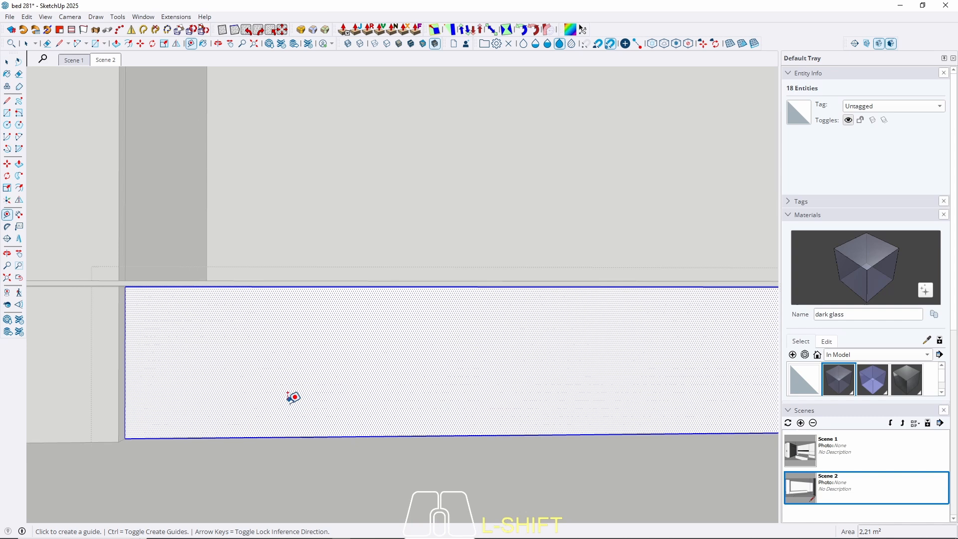
left_click(276, 430)
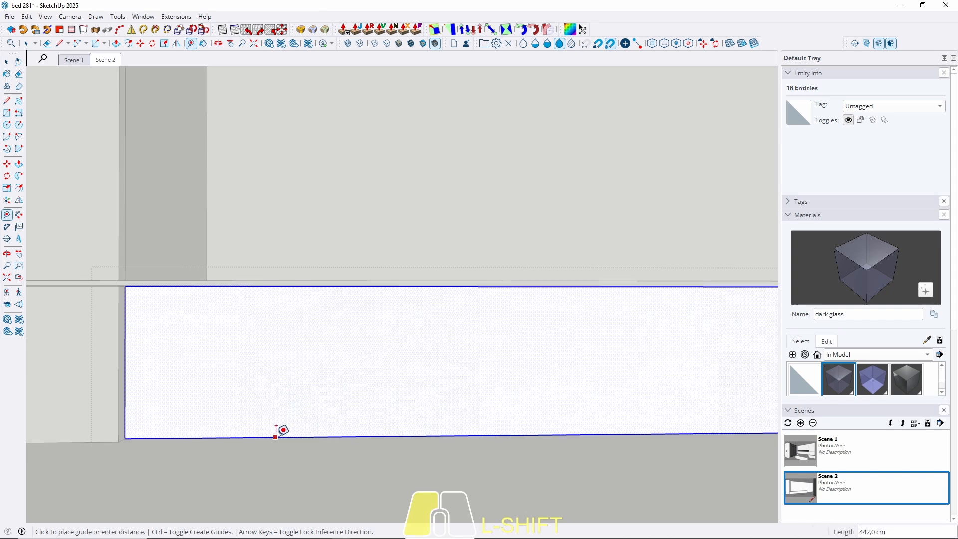
left_click(285, 373)
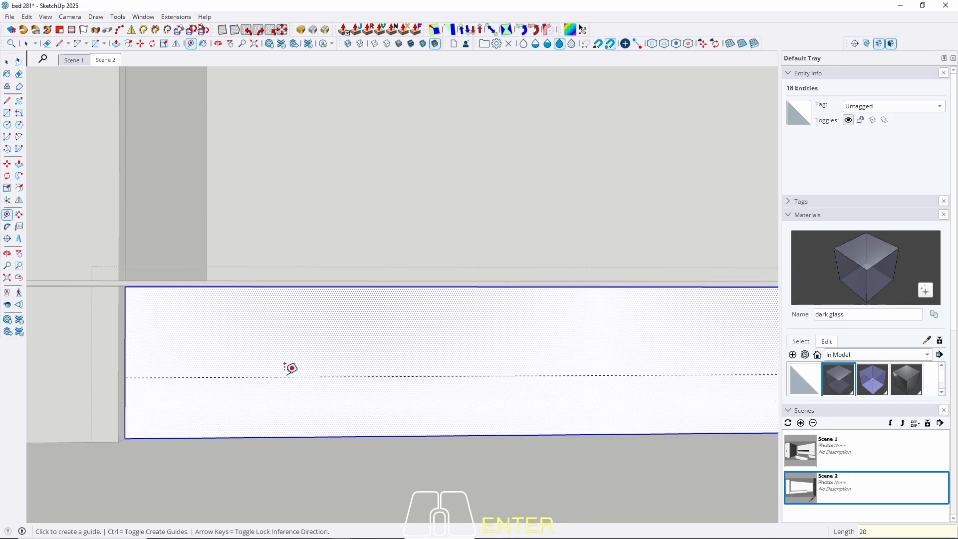
Lower the cabinet's top face to the horizontal guide and close the group.
key("space")
middle_click_drag(296, 359, 293, 400)
left_click(244, 297)
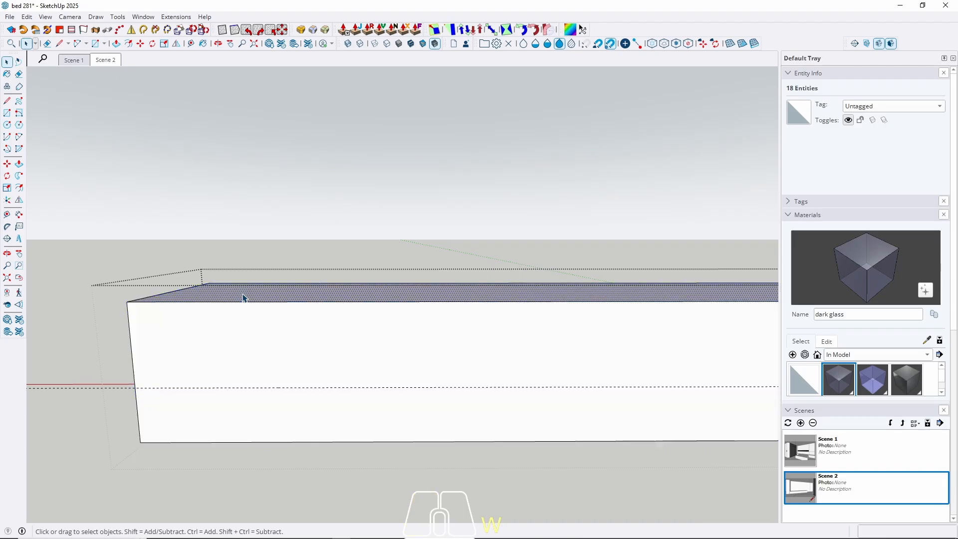
key("p")
left_click(231, 342)
key("space")
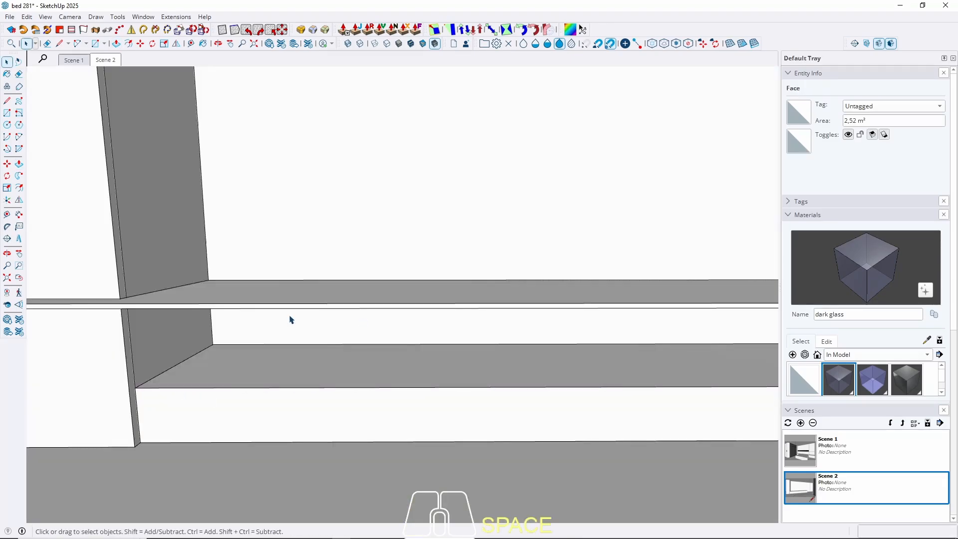
key("Escape")
middle_click_drag(286, 299, 265, 302, "shift")
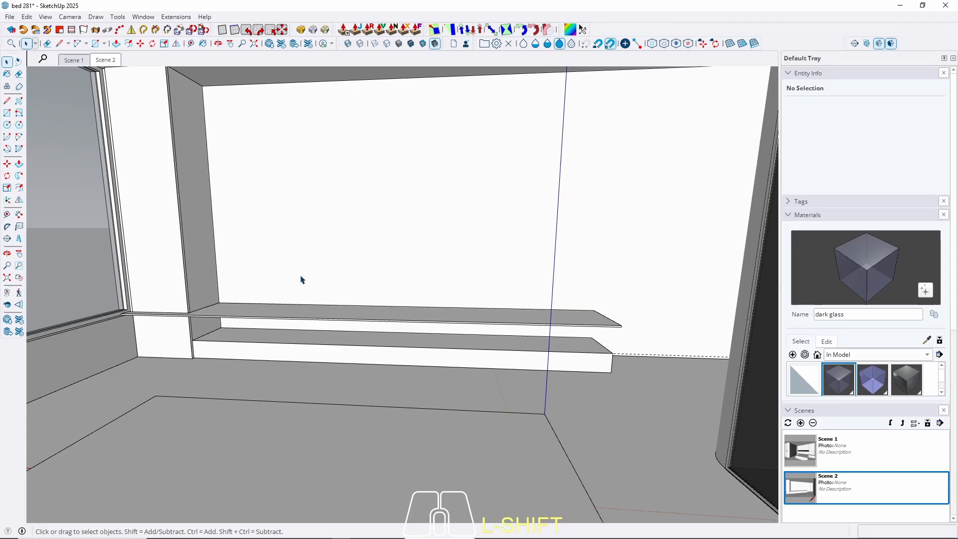
mouse_move(245, 321)
middle_mouse_down()
mouse_move(250, 302)
mouse_move(244, 329)
mouse_move(251, 317)
middle_mouse_up()
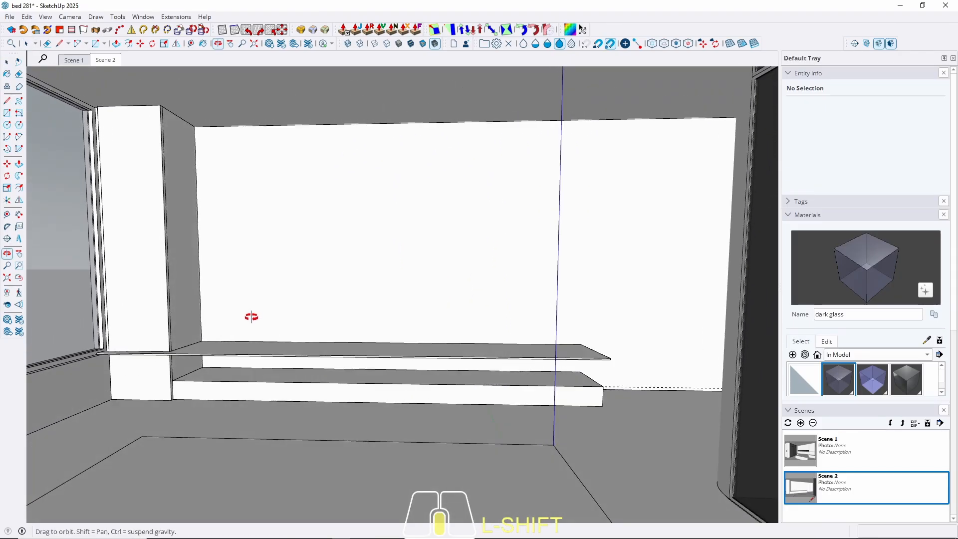
Open the low cabinet group and copy its lower front edge 2 cm upward on the front face.
scroll(189, 399, "up", 10)
triple_click(185, 397)
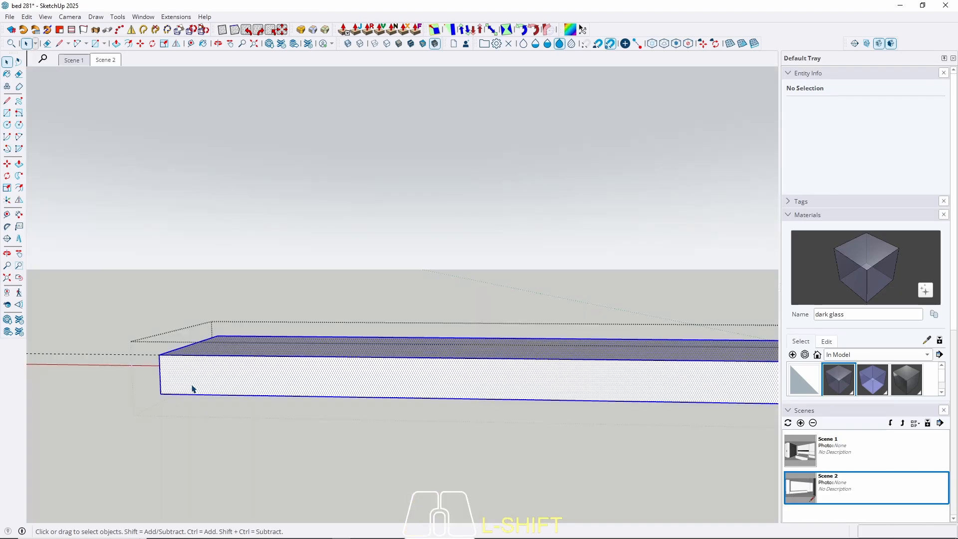
left_click(184, 398)
scroll(185, 400, "up", 5)
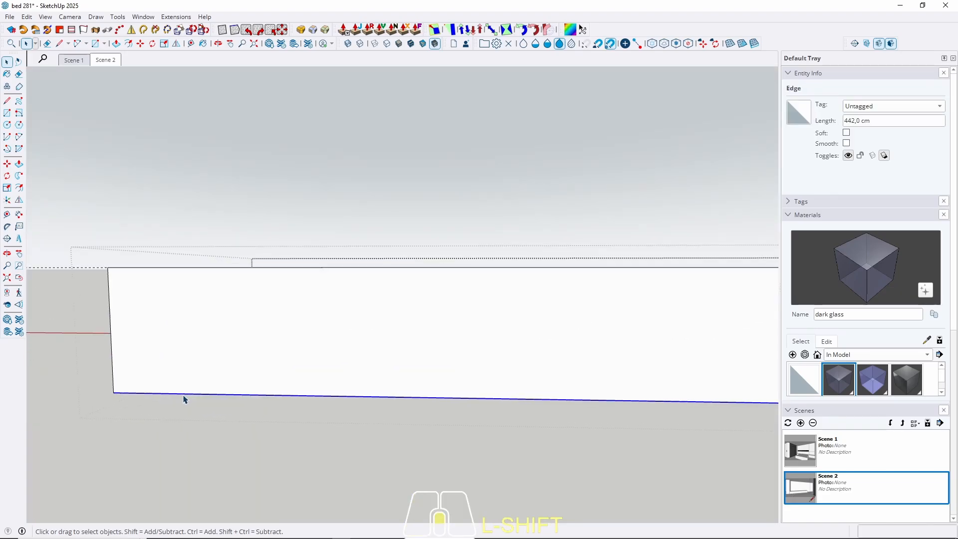
middle_click_drag(185, 399, 224, 233)
scroll(151, 283, "down", 5)
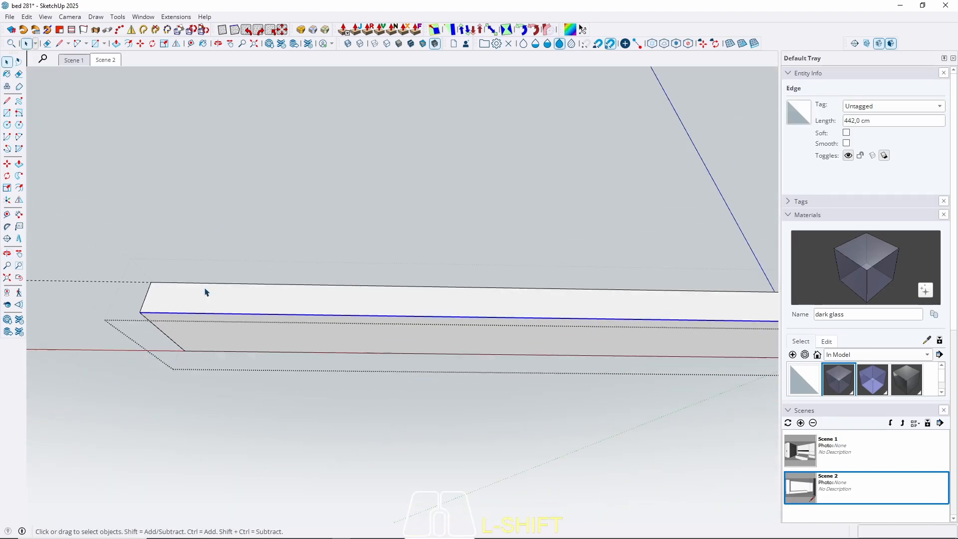
scroll(214, 319, "up", 5)
key("m")
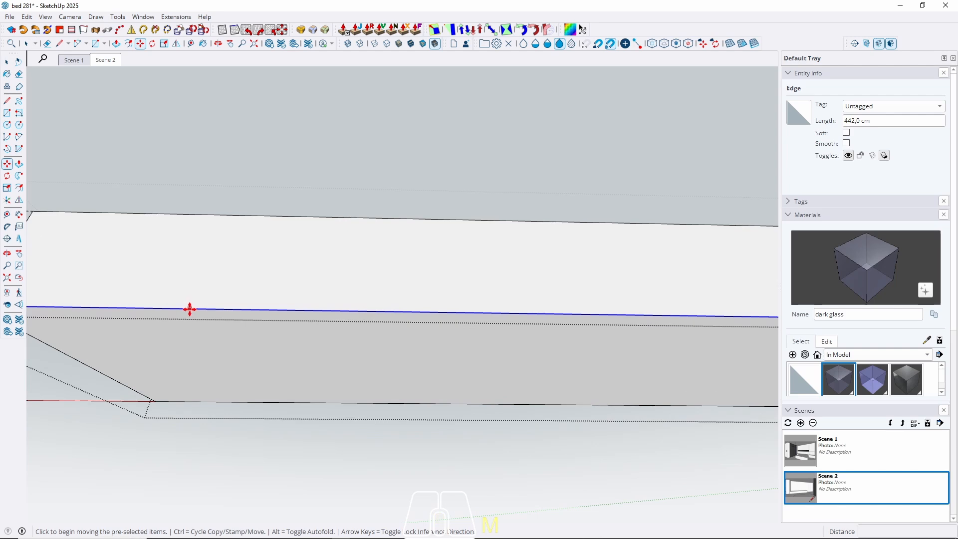
left_click(190, 309)
key("ctrl")
key("Return")
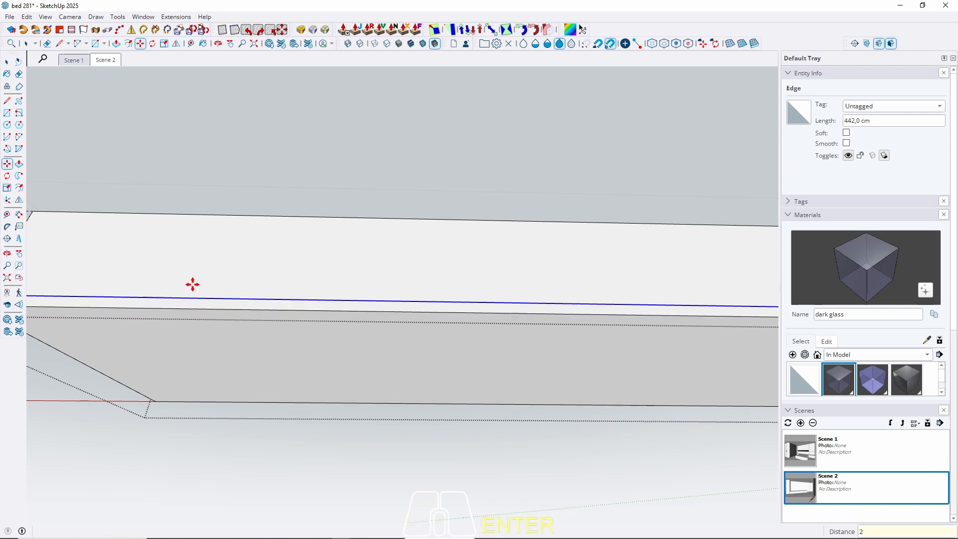
Push the narrow strip along the base of the cabinet's front face inward as a recess and close the group.
key("p")
left_click(193, 316)
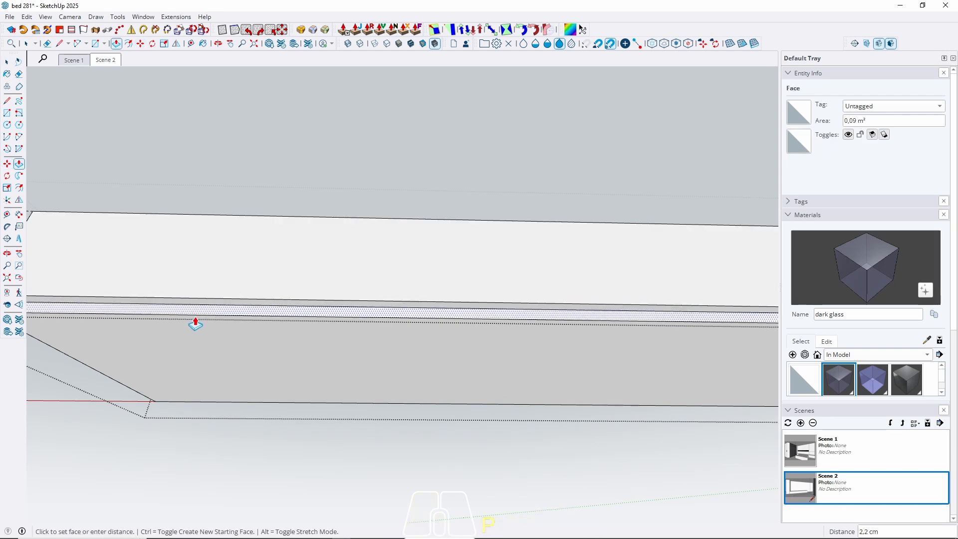
key("Return")
key("space")
middle_click_drag(196, 320, 246, 404)
key("Escape")
scroll(200, 400, "down", 5)
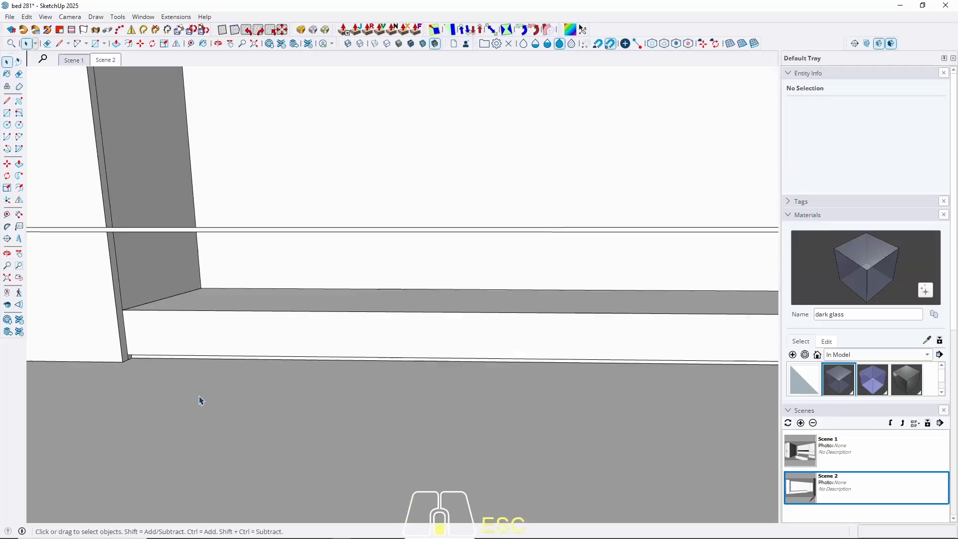
Return to the Scene 2 view and draw a rectangle on the back wall from the pillar's upper inner corner to the countertop's far rear corner.
middle_click_drag(273, 315, 310, 318)
left_click(19, 278)
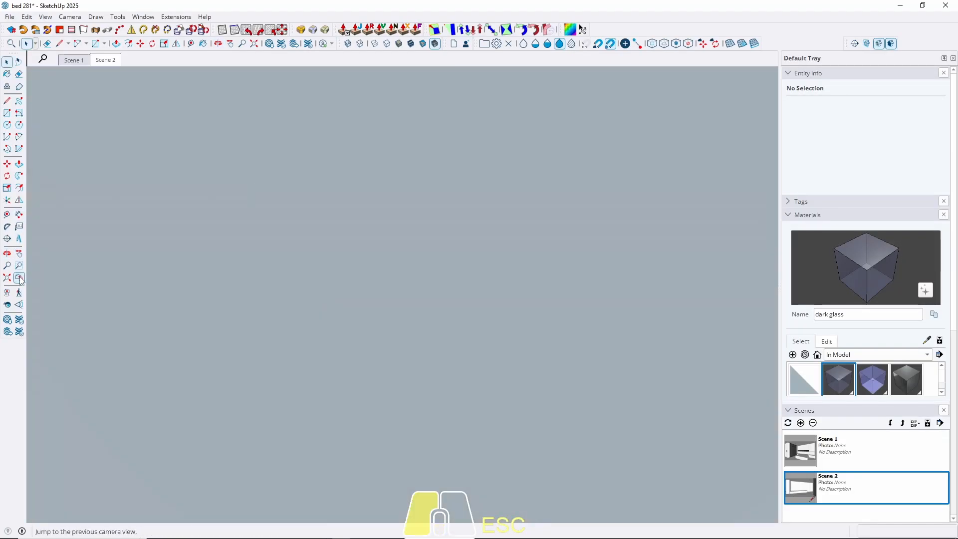
middle_click_drag(339, 260, 349, 394, "shift")
scroll(348, 381, "down", 2)
left_click(60, 62)
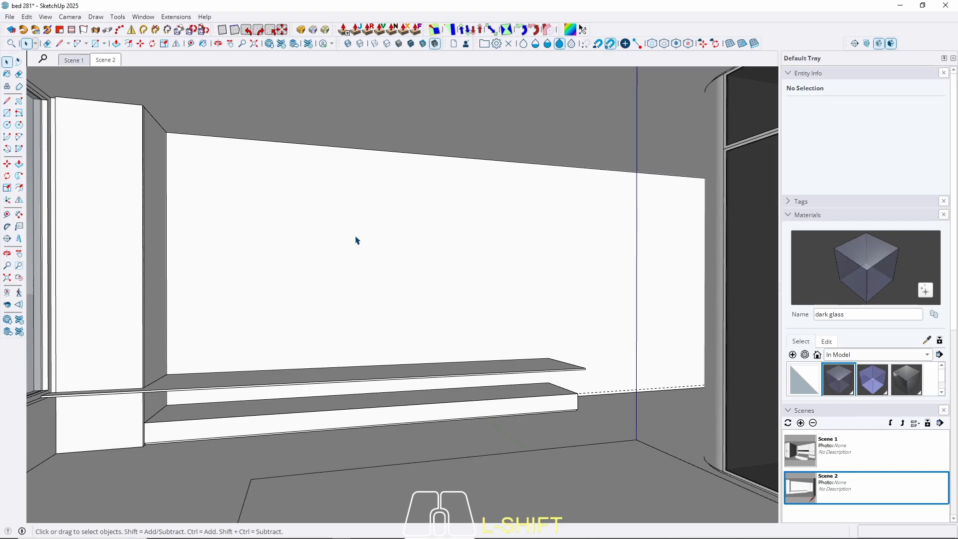
key("r")
scroll(159, 132, "up", 3)
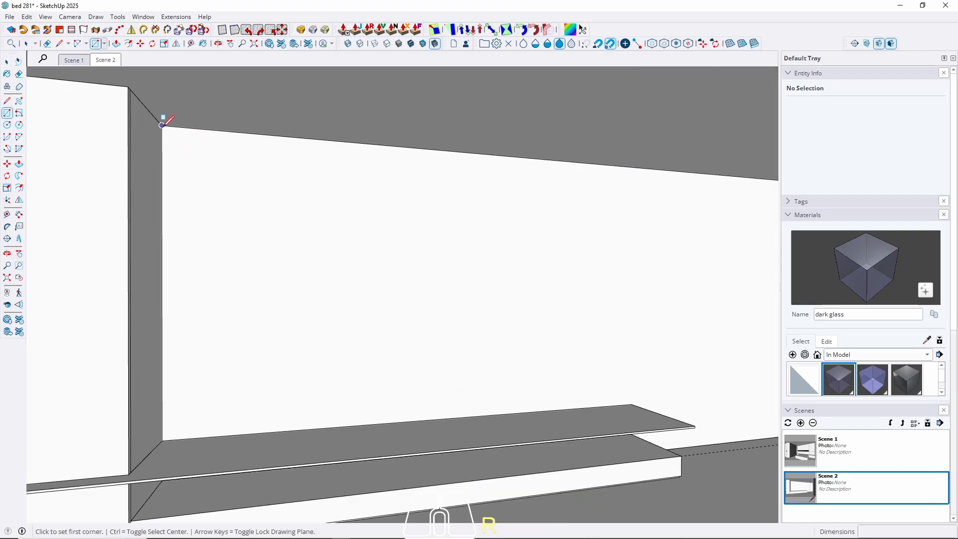
left_click(162, 125)
left_click(632, 403)
key("space")
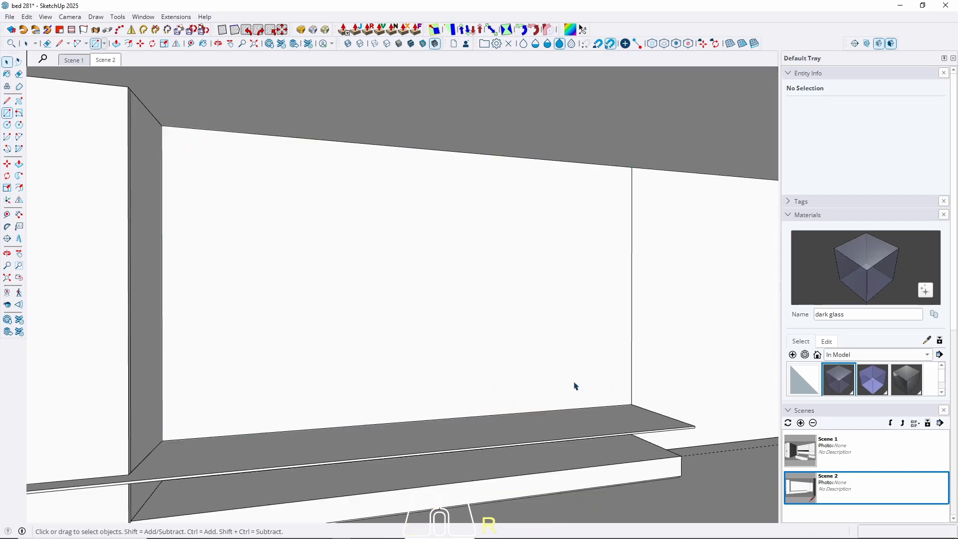
key("space")
Pull the new wall rectangle above the countertop outward 30 cm.
scroll(575, 386, "down", 5)
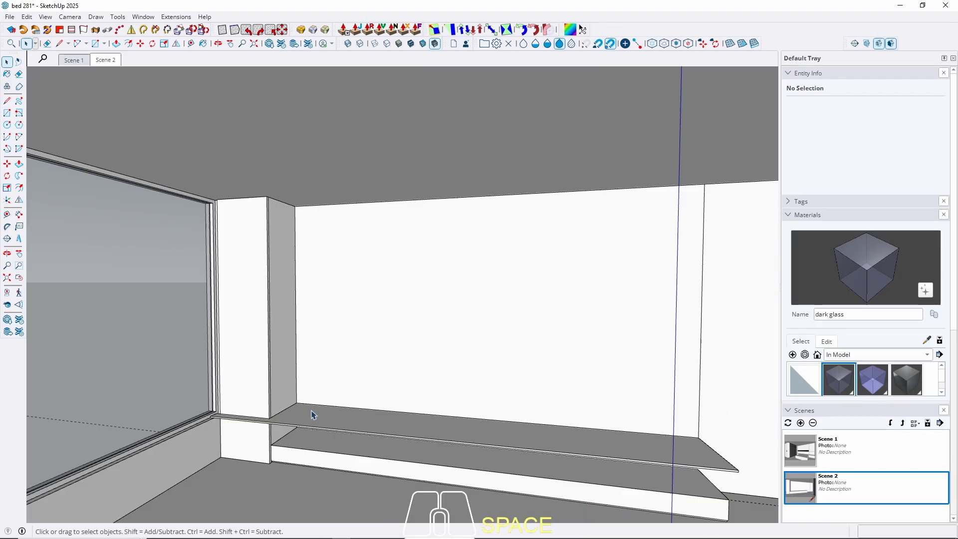
scroll(311, 415, "up", 2)
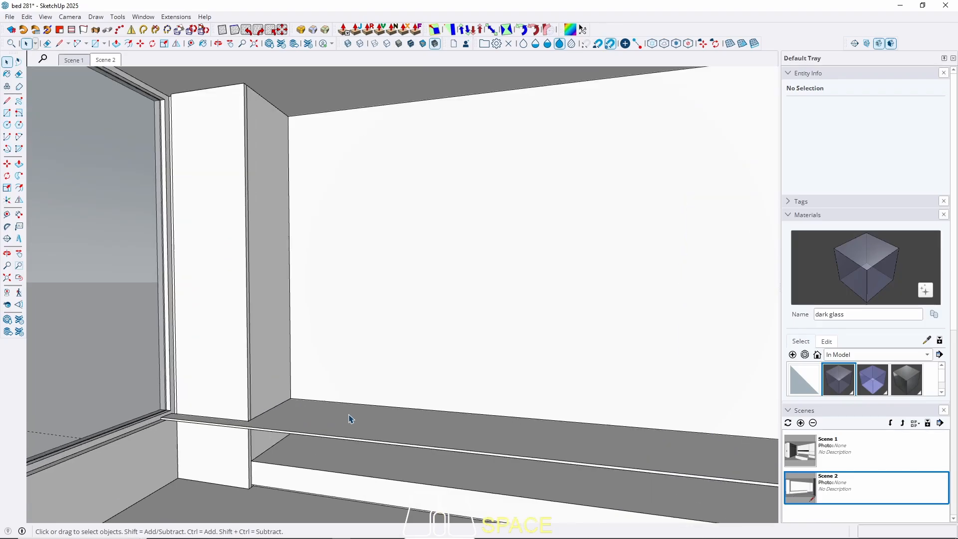
key("p")
left_click(352, 382)
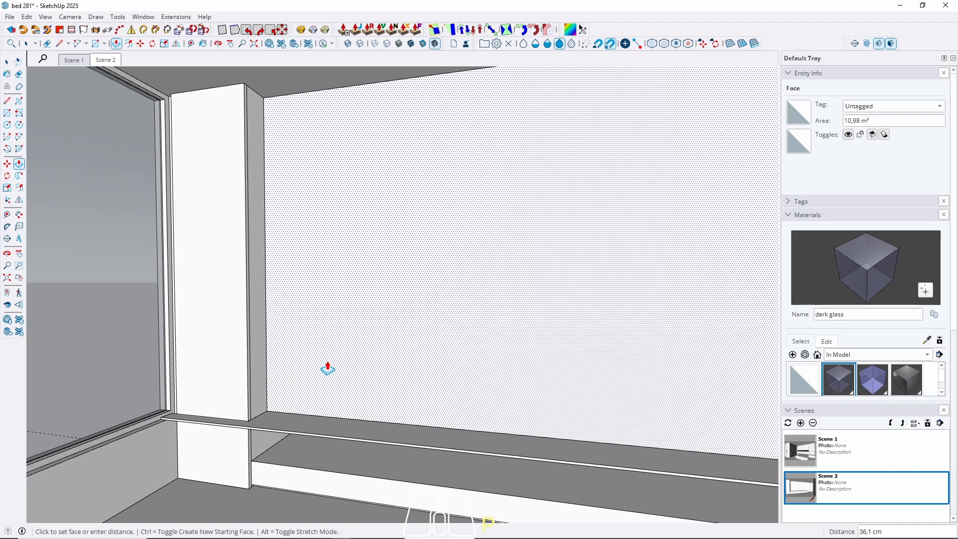
type("30")
key("Return")
key("space")
Select all the connected geometry of the extruded wall panel and make it a group.
middle_click_drag(327, 363, 501, 341)
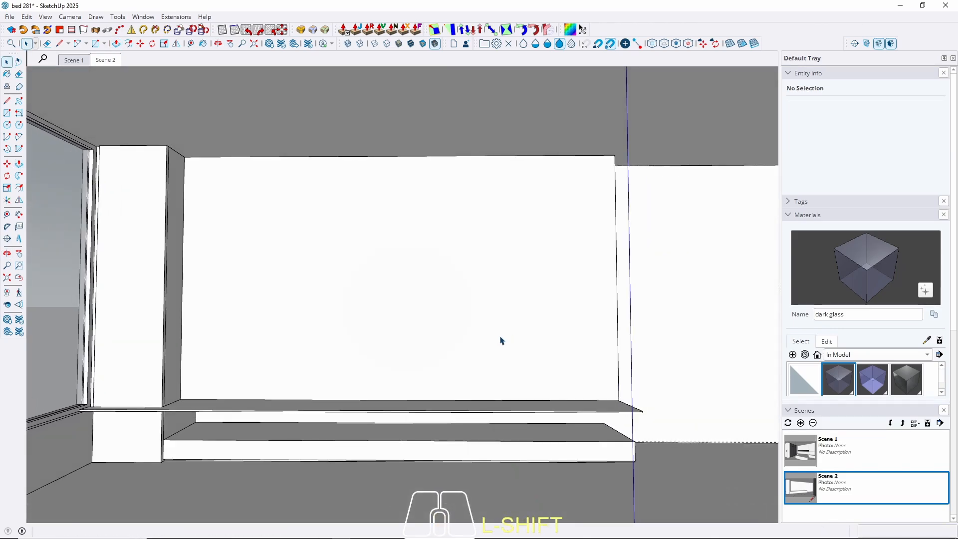
triple_click(415, 299)
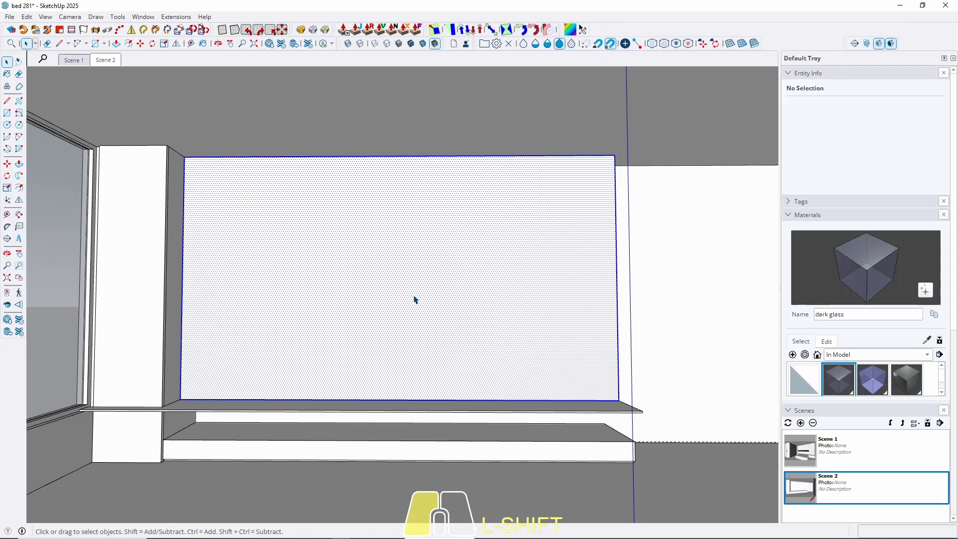
right_click(415, 300)
left_click(444, 94)
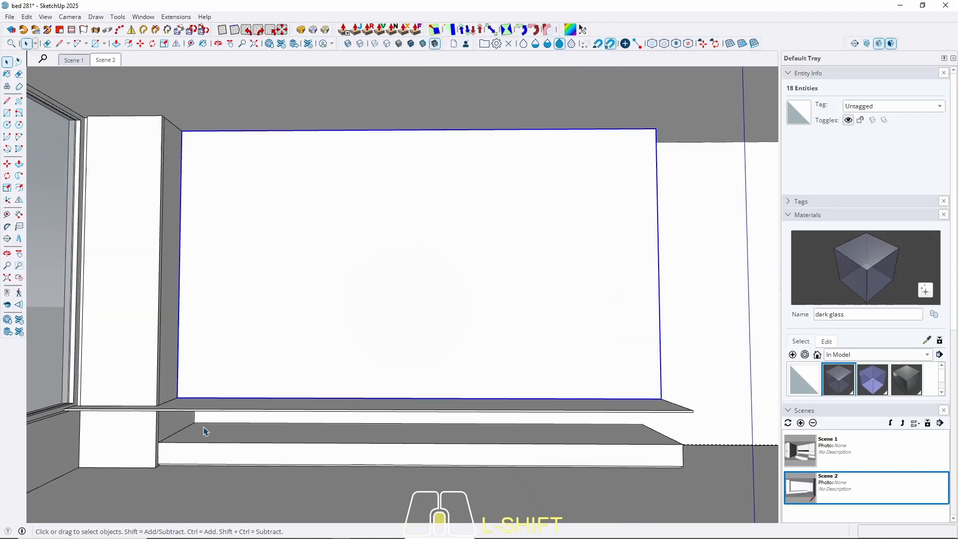
Draw a 442 by 30 cm rectangle on the back wall, filling the gap between the countertop's underside and the low cabinet.
scroll(198, 434, "up", 5)
middle_click_drag(198, 434, 220, 366)
scroll(219, 363, "up", 3)
key("r")
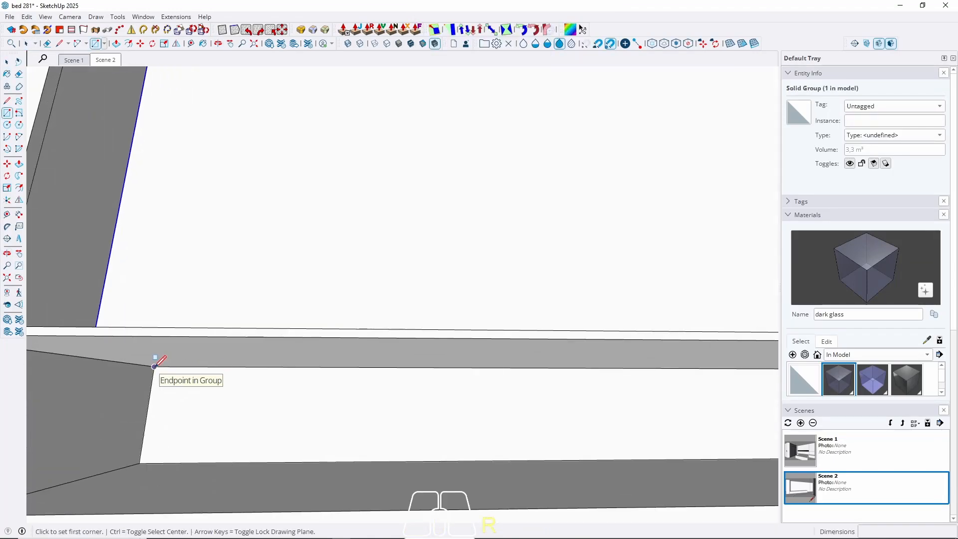
left_click(155, 367)
scroll(154, 366, "down", 4)
scroll(155, 367, "down", 2)
left_click(20, 278)
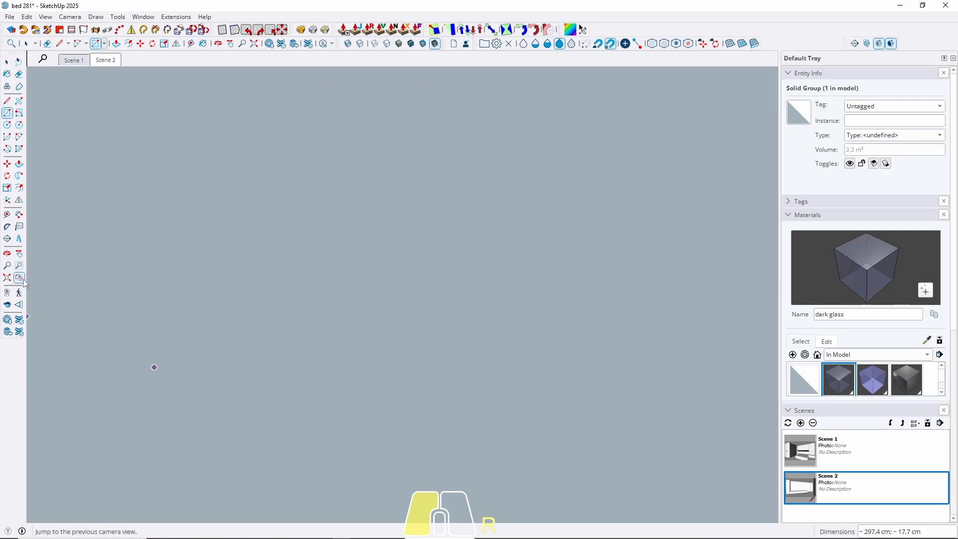
middle_click_drag(471, 369, 247, 315)
middle_click_drag(664, 349, 289, 378, "shift")
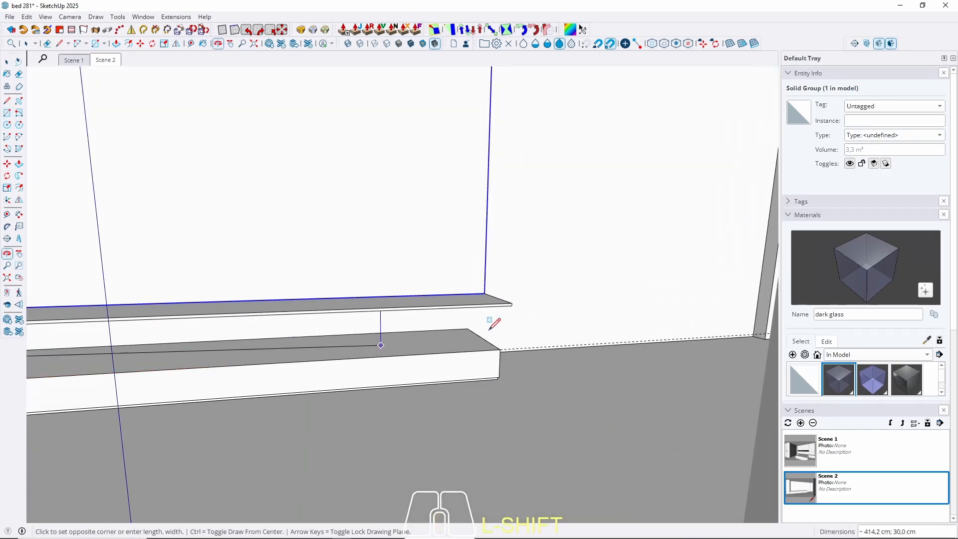
scroll(494, 325, "up", 4)
middle_click_drag(438, 315, 242, 323)
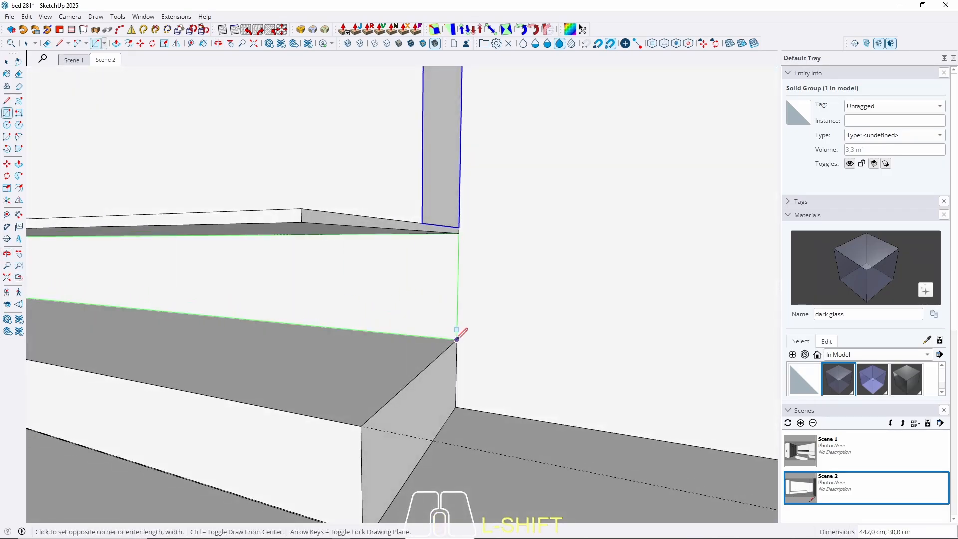
left_click(456, 339)
Pull the strip between the countertop and the cabinet outward 3 cm and make it a group.
key("space")
left_click(440, 320)
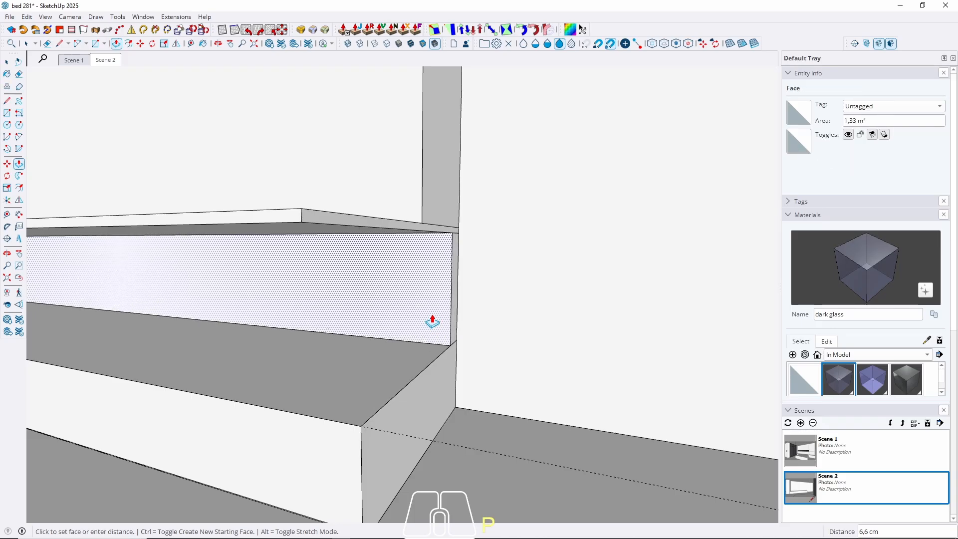
type("3")
key("Return")
key("space")
triple_click(429, 310)
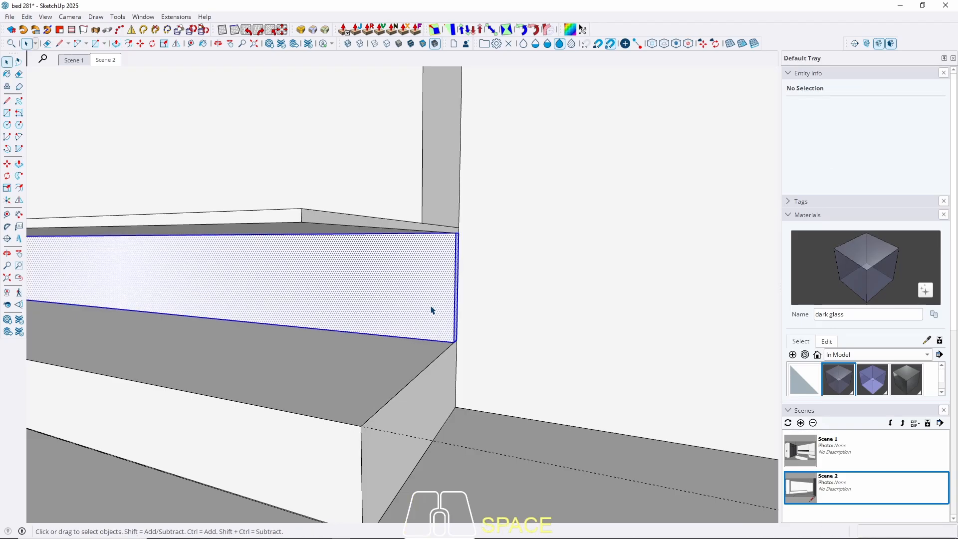
right_click(429, 310)
left_click(461, 95)
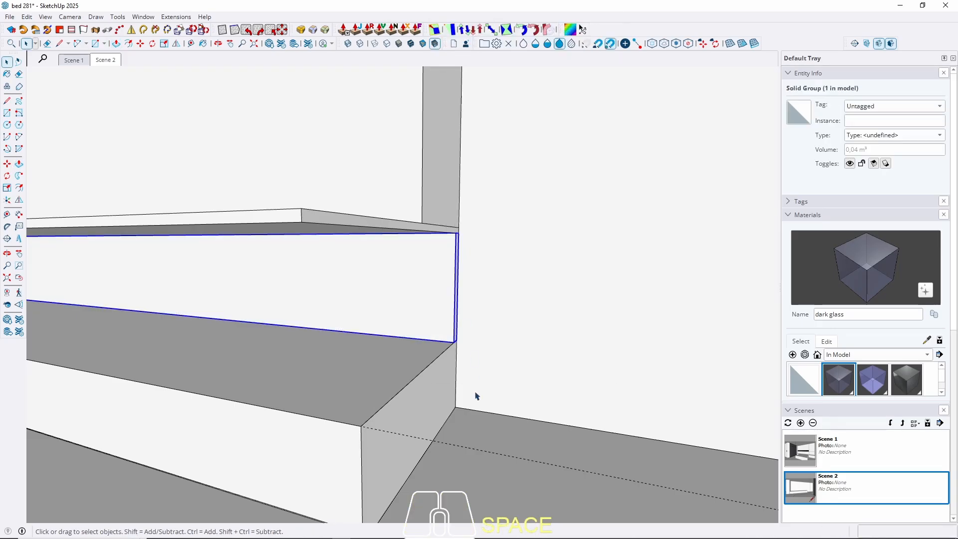
Draw a rectangle covering the remaining back wall, from the cabinet's rear floor corner to the opposite upper corner at the ceiling.
key("r")
left_click(455, 407)
middle_click_drag(464, 382, 545, 261)
scroll(601, 445, "down", 3)
scroll(610, 225, "up", 4)
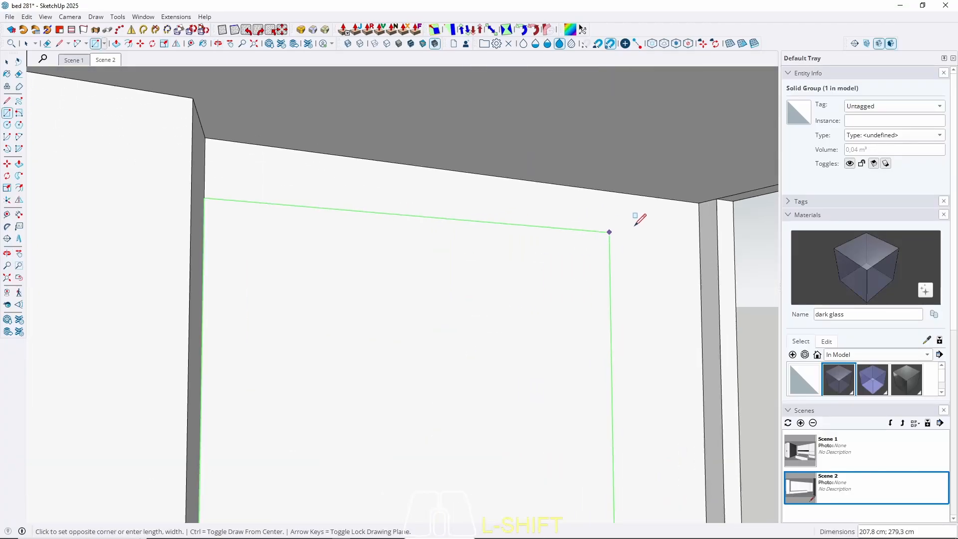
left_click(699, 202)
Pull the new full-height wall rectangle outward 3 cm and make its connected geometry a group.
key("space")
key("p")
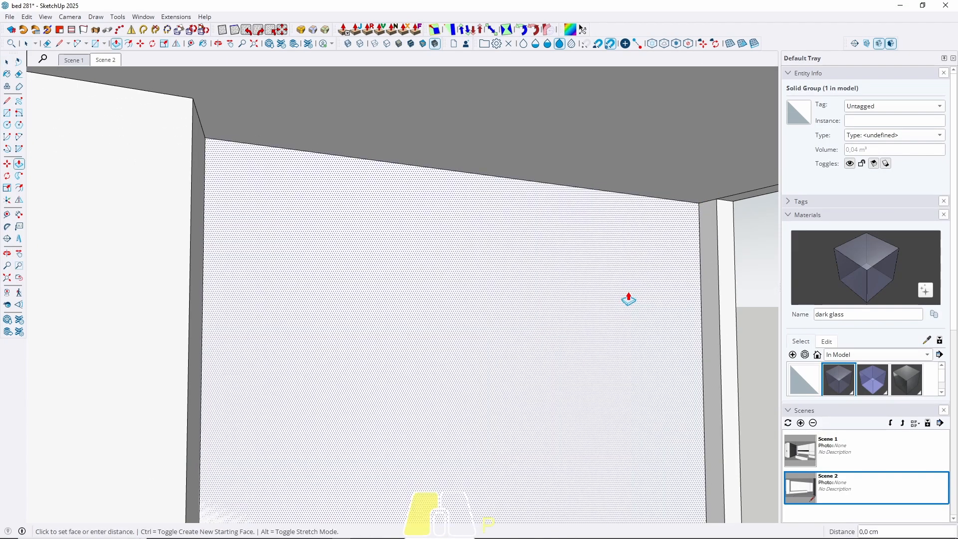
left_click(627, 296)
left_click(634, 288)
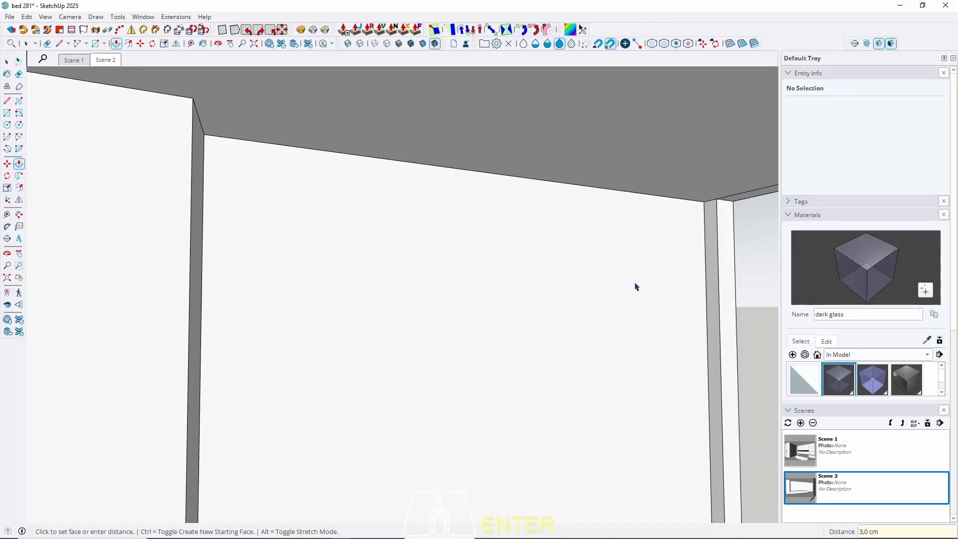
key("space")
left_click(590, 286)
right_click(591, 287)
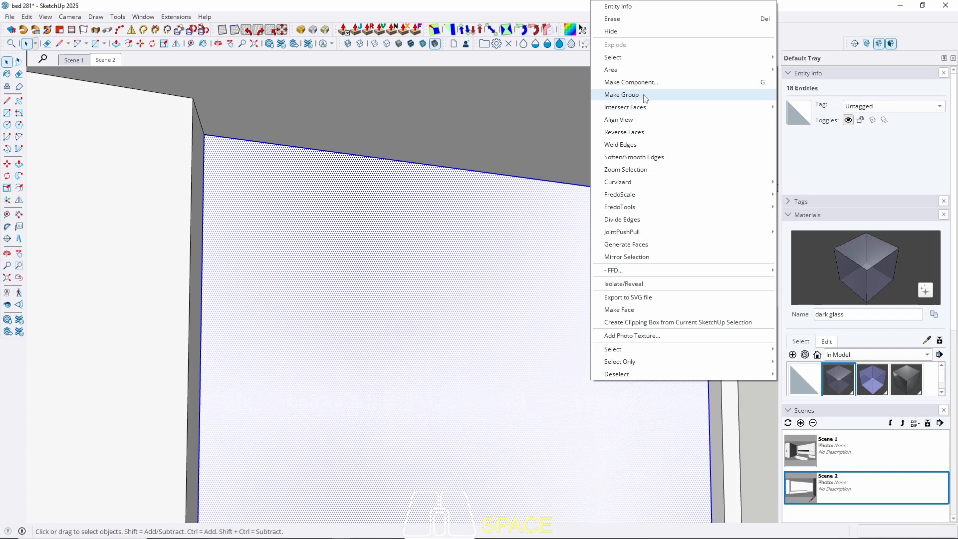
left_click(629, 96)
Open the large wall panel group above the countertop for editing, keeping the rest of the model displayed.
scroll(698, 209, "down", 7)
middle_click_drag(424, 268, 310, 252)
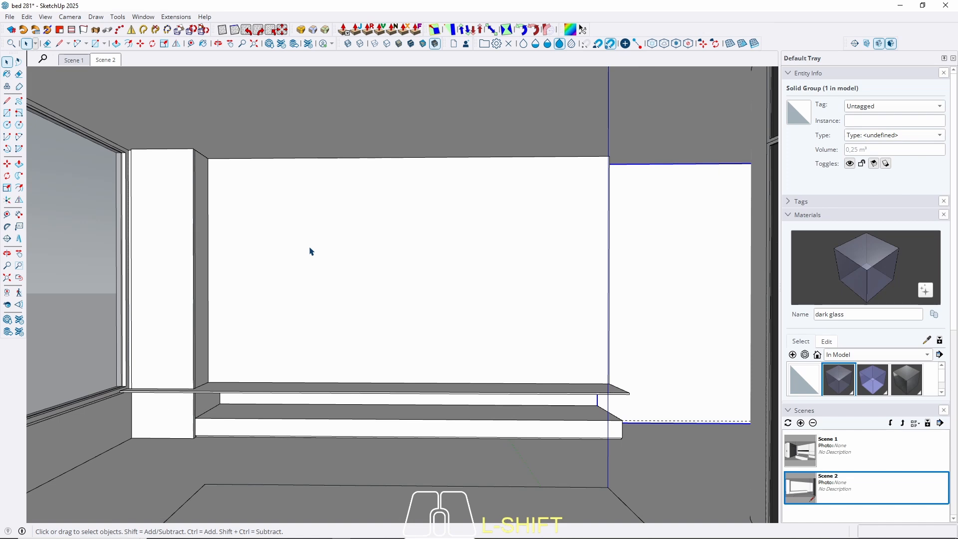
middle_click_drag(310, 251, 317, 248)
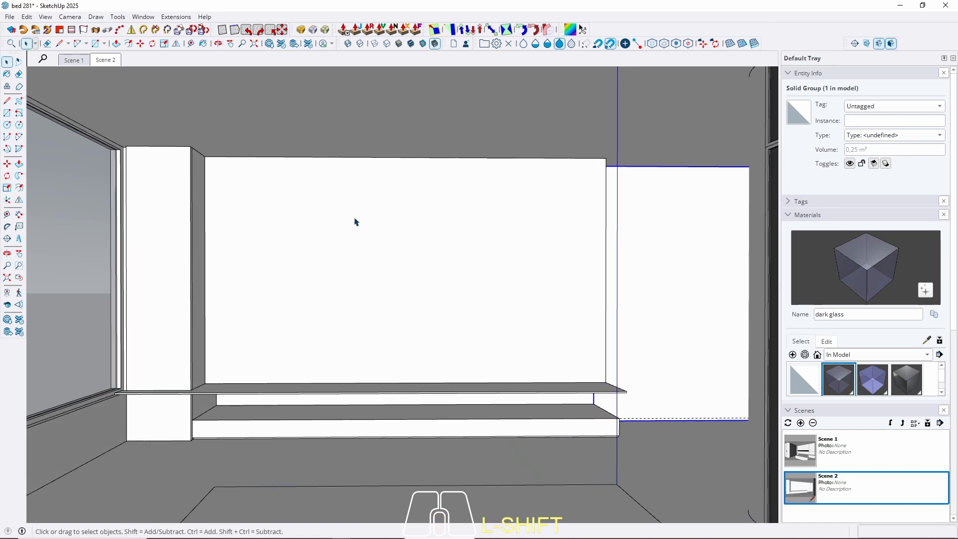
triple_click(338, 256)
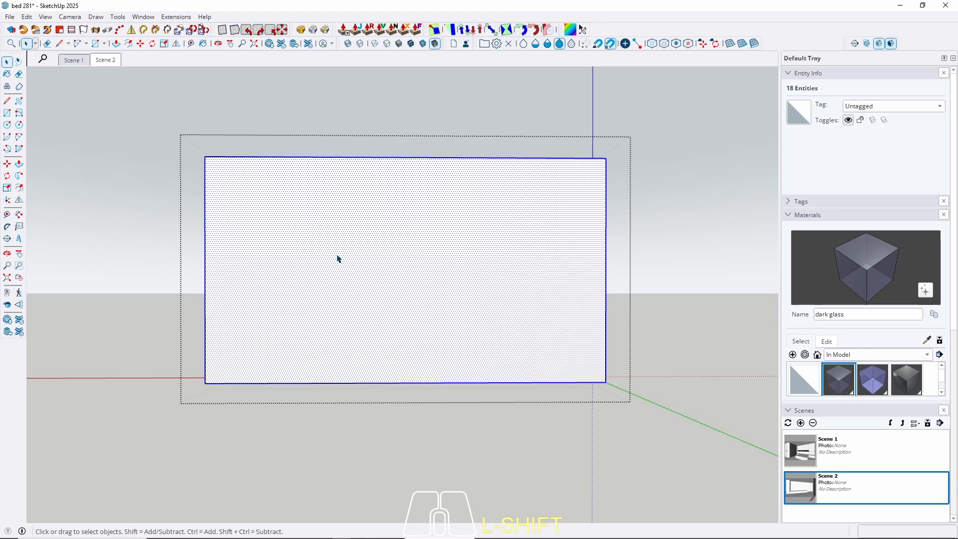
key("w")
Try a vertical guide at mid-width of the large wall panel, check its distance from the panel's side edge, and delete it.
key("t")
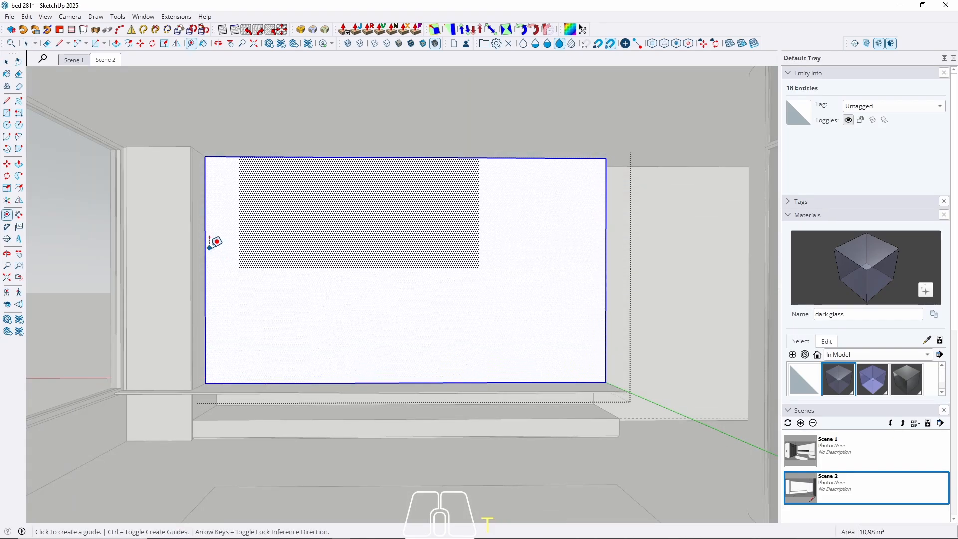
left_click(205, 247)
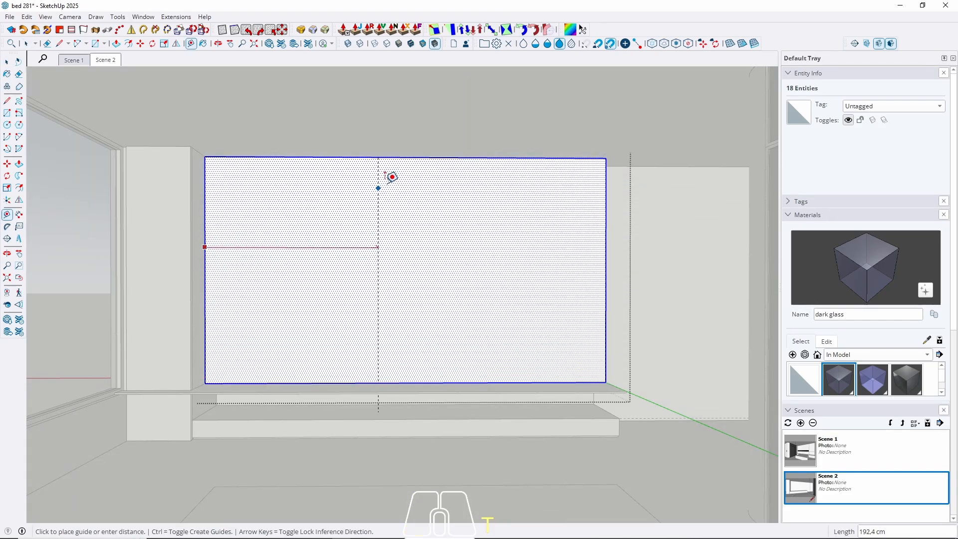
left_click(407, 156)
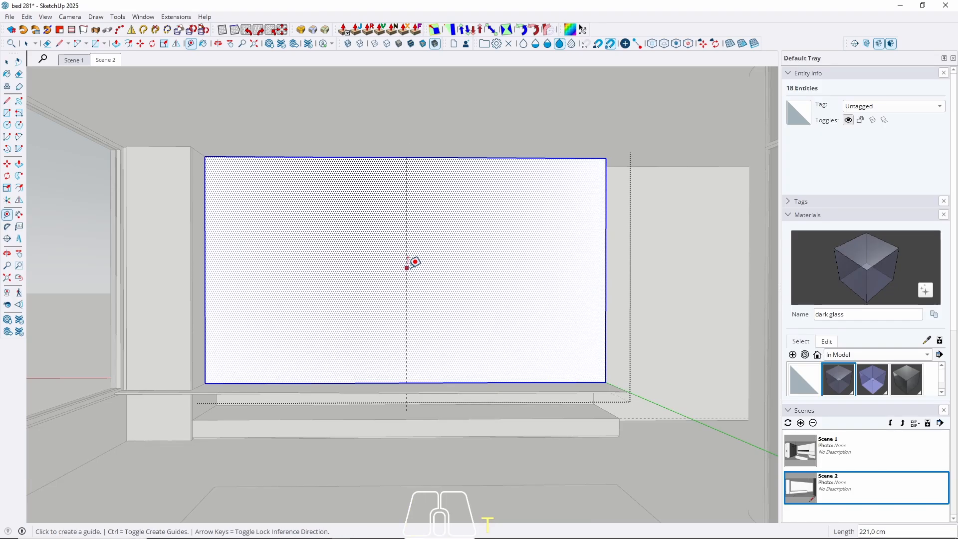
left_click(407, 267)
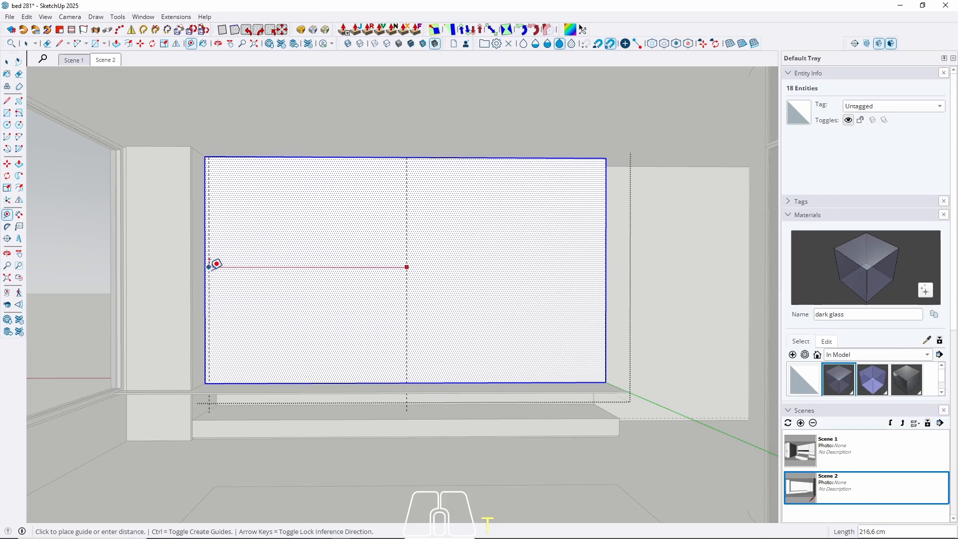
key("space")
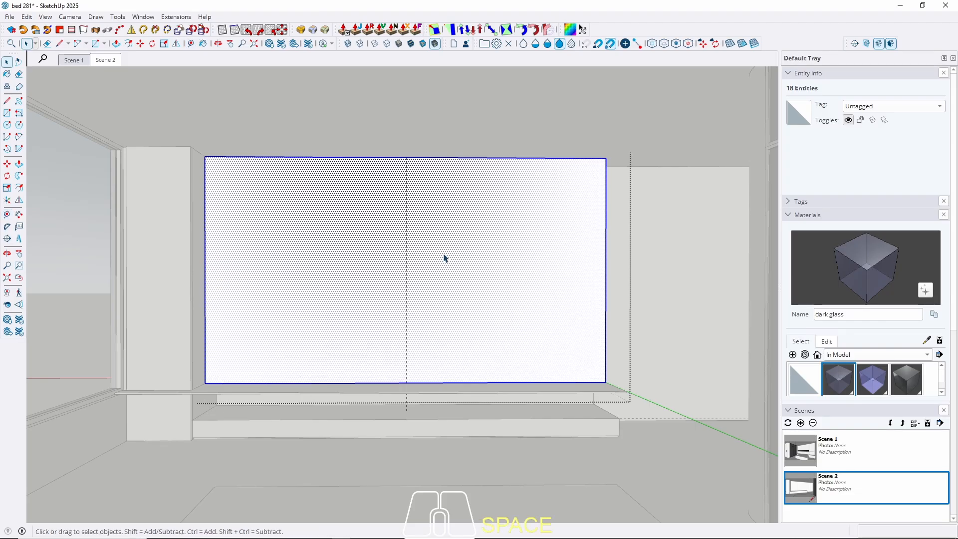
left_click(407, 268)
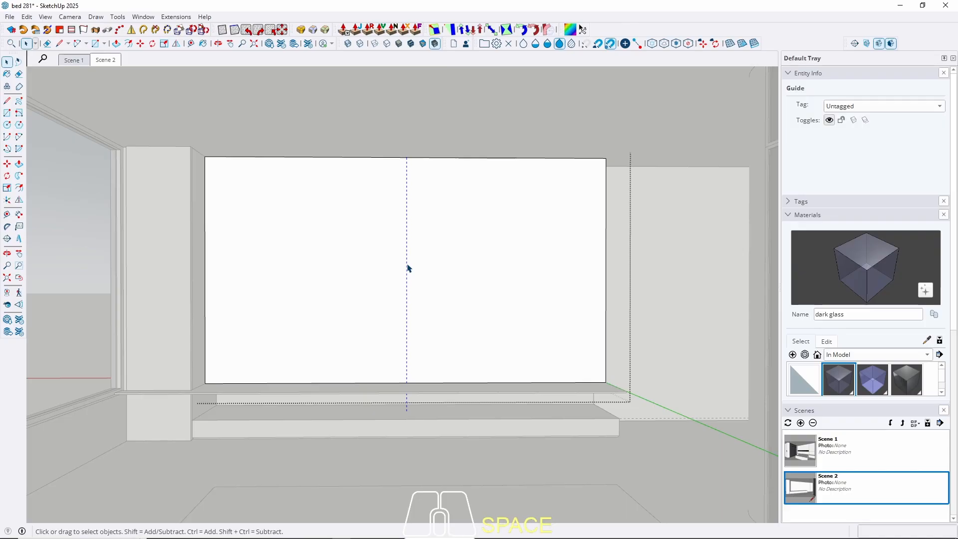
left_click(367, 271)
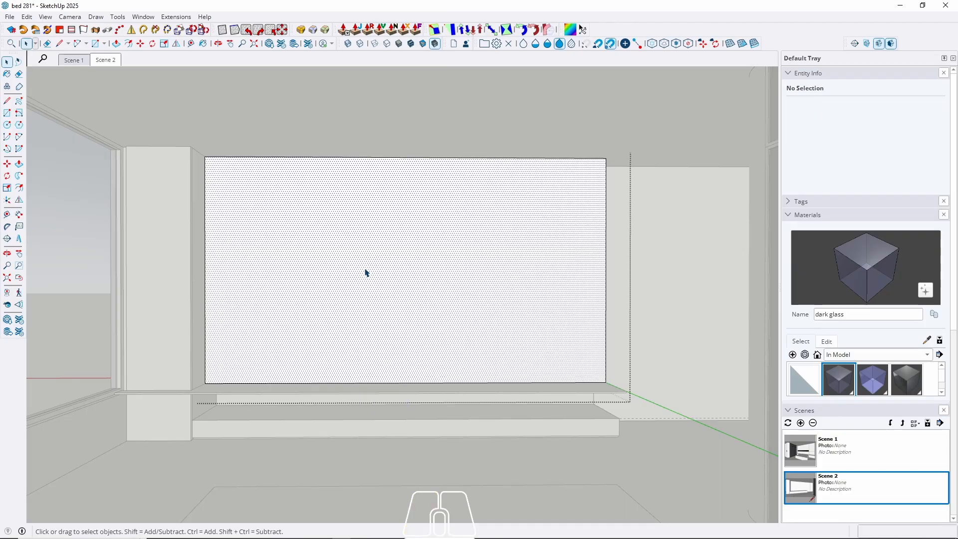
Copy the panel's left vertical edge along the red axis to its right edge and divide the span into 4 equal parts.
left_click(204, 259)
key("m")
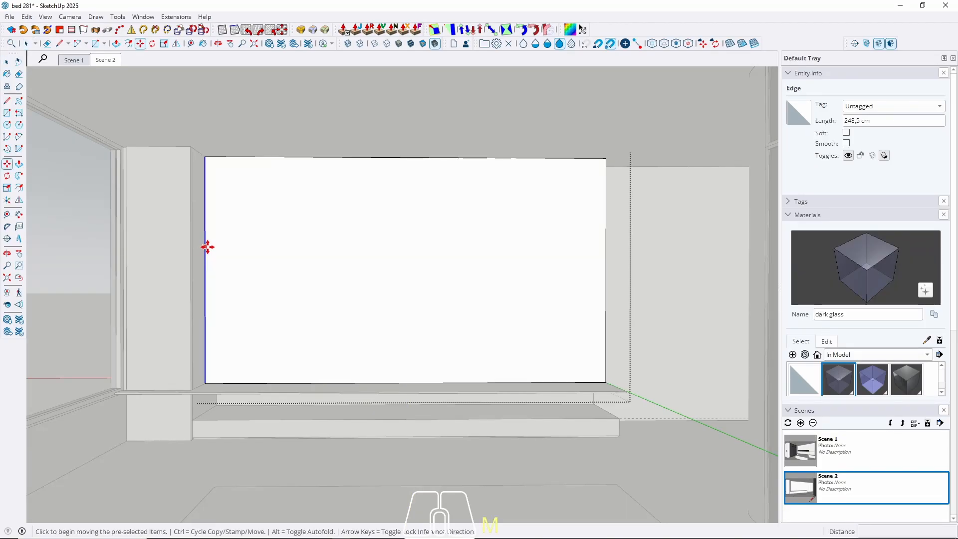
key("ctrl")
left_click(207, 246)
key("Right")
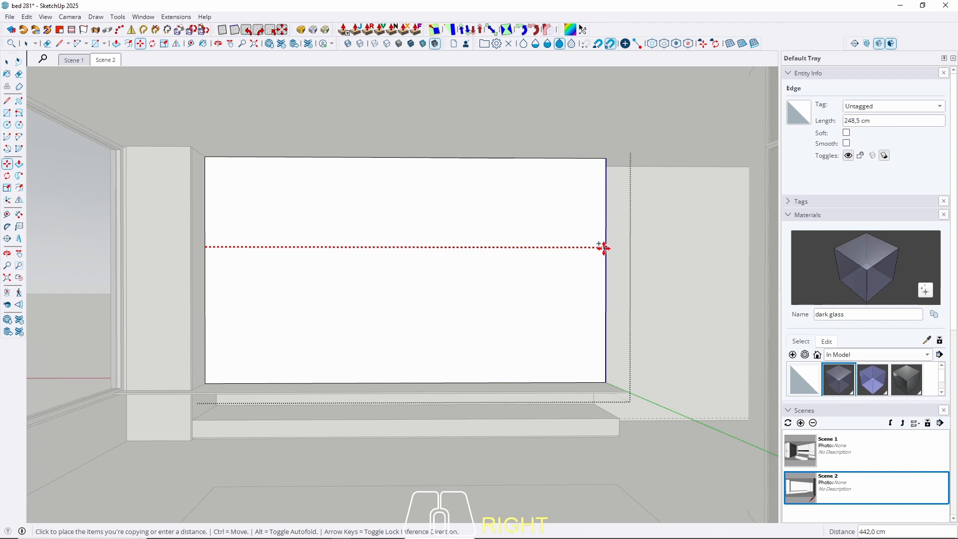
left_click(604, 248)
type("/")
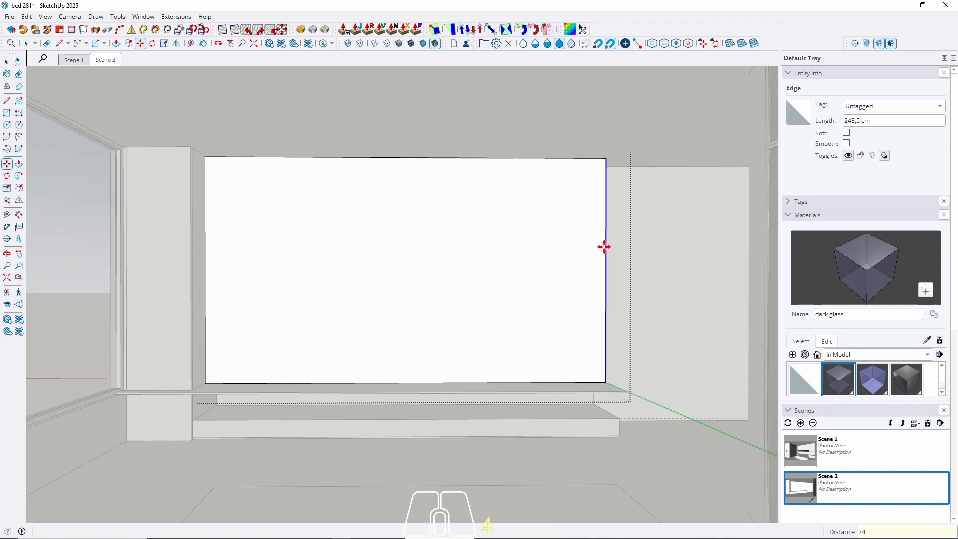
type("4")
key("Return")
key("space")
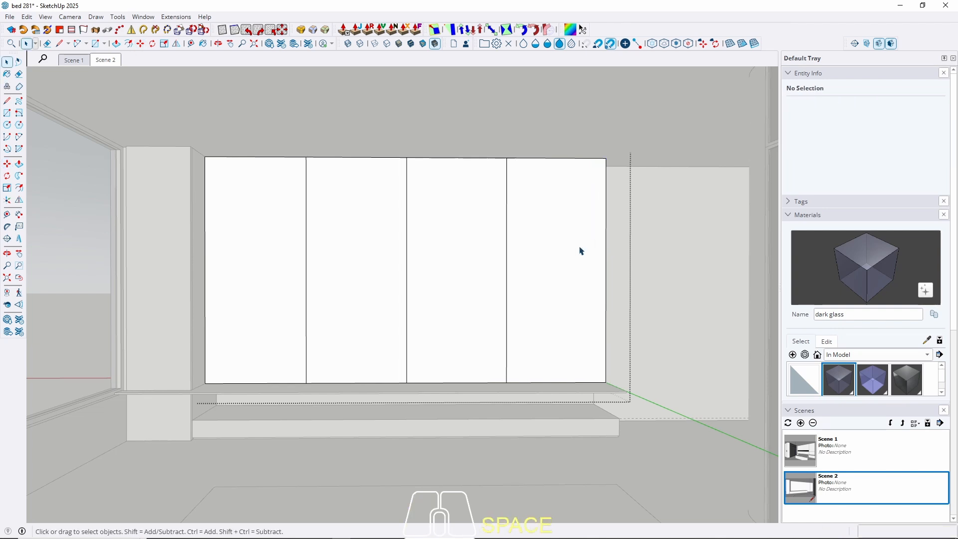
Measure across the panel's two centre sections and delete the middle dividing edge to merge them.
left_click(407, 239)
key("l")
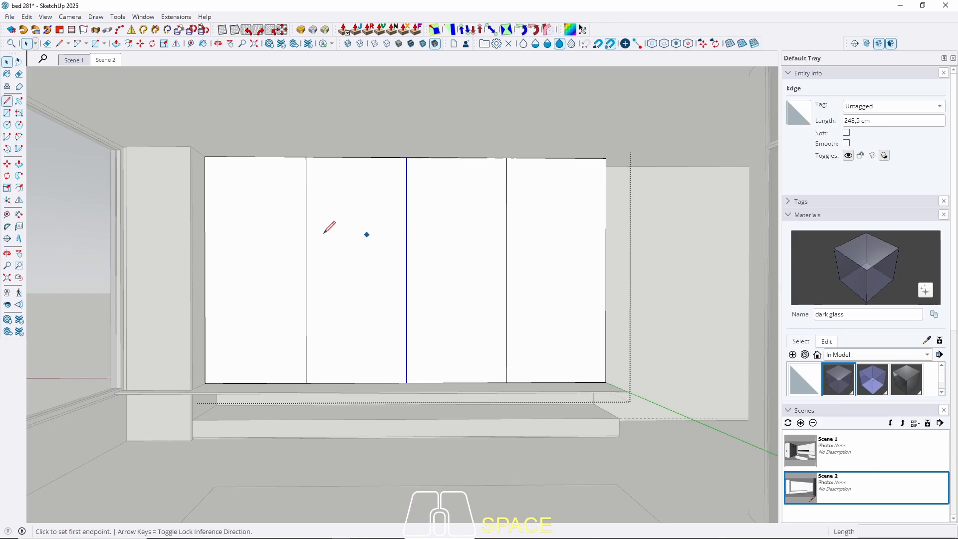
left_click(306, 229)
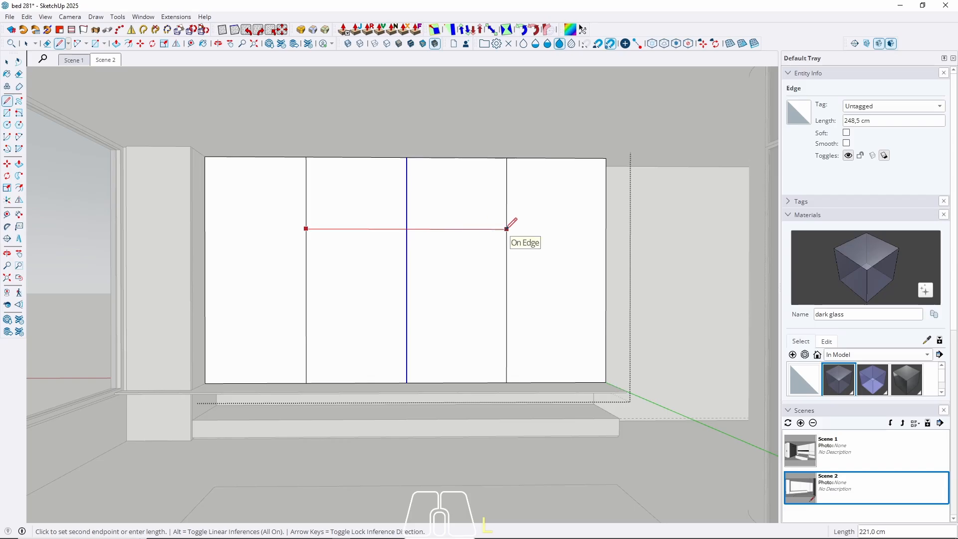
key("space")
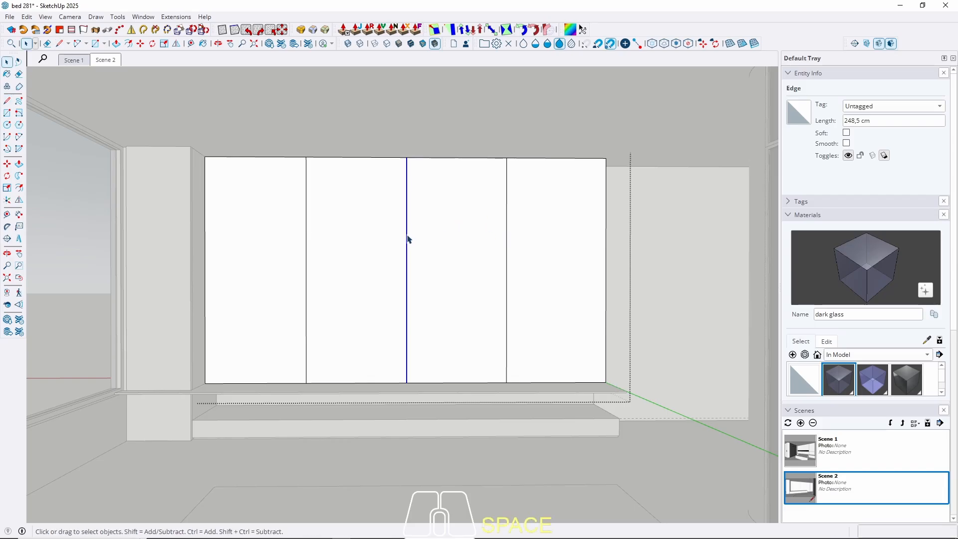
Measure the width of the panel's left section.
key("l")
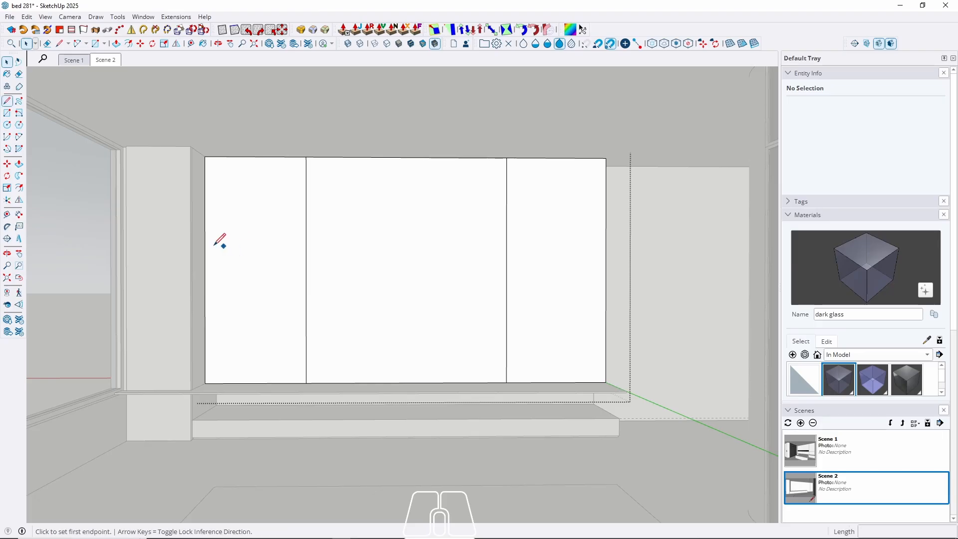
left_click(204, 246)
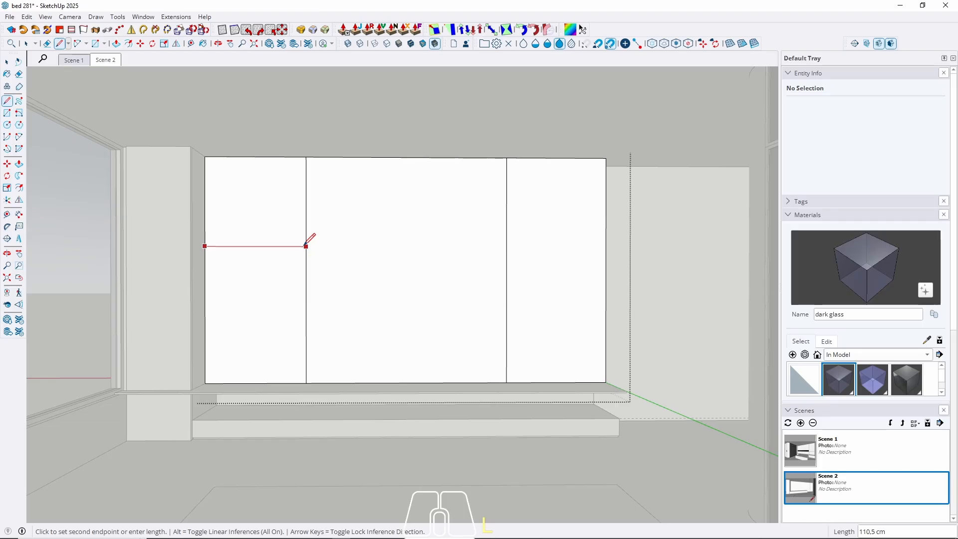
key("space")
Place a vertical guide 80 cm from the panel's left edge and a second one 80 cm beyond it.
key("t")
left_click(204, 251)
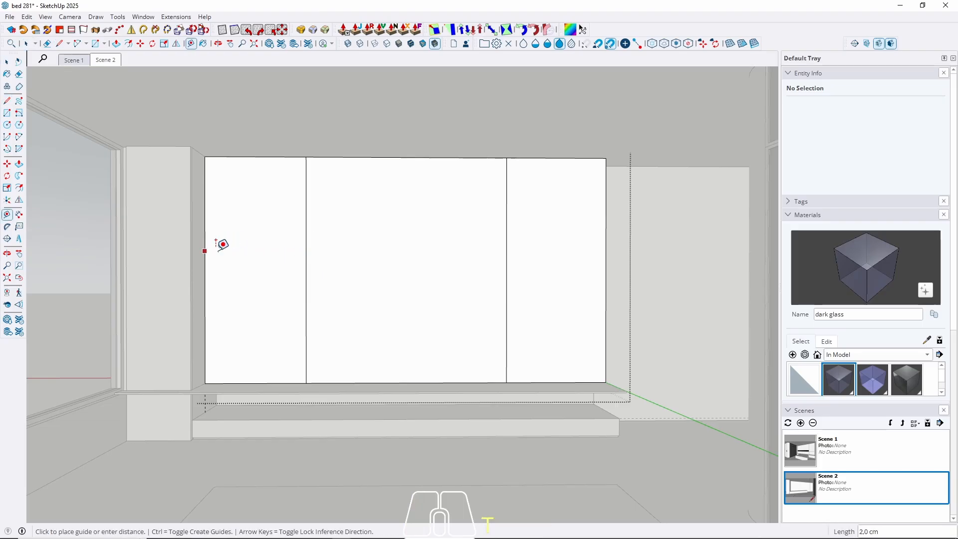
type("80")
key("Return")
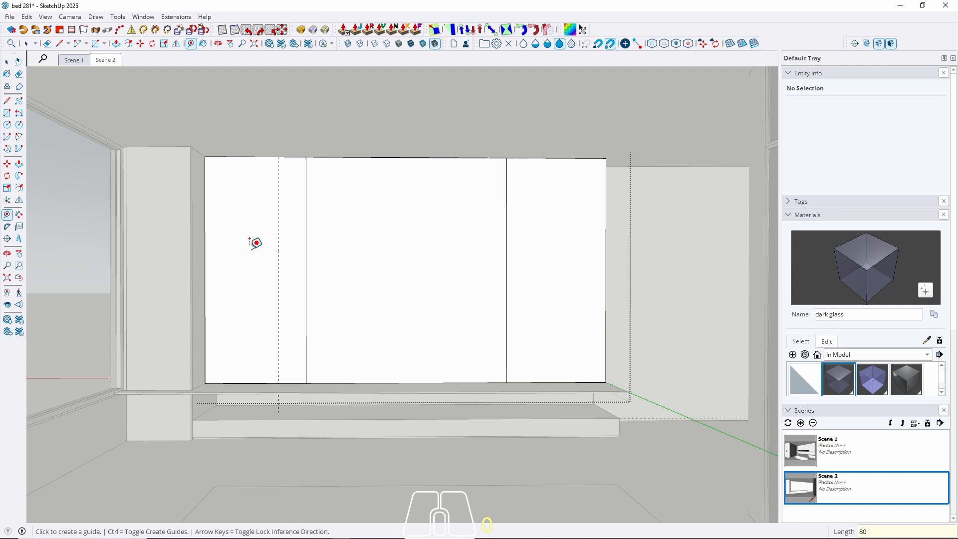
left_click(278, 240)
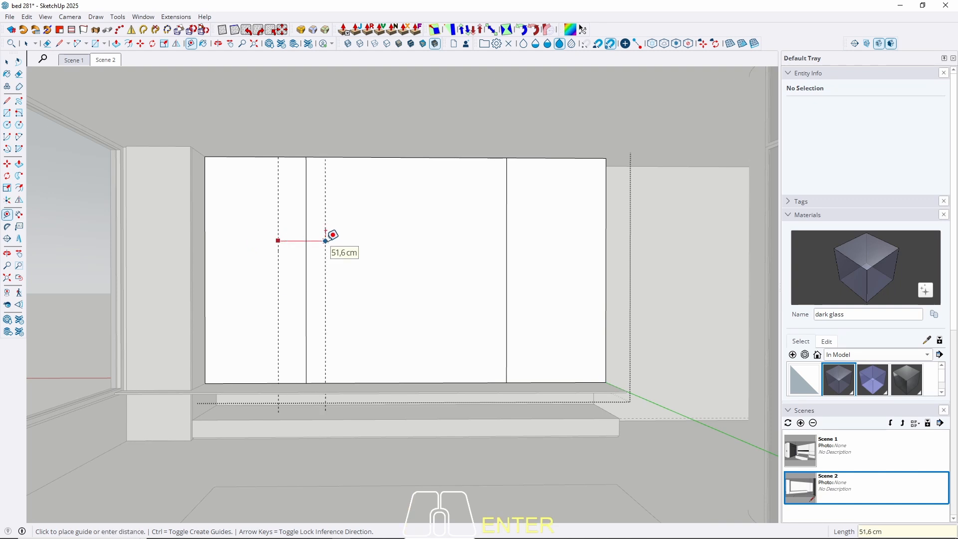
key("Return")
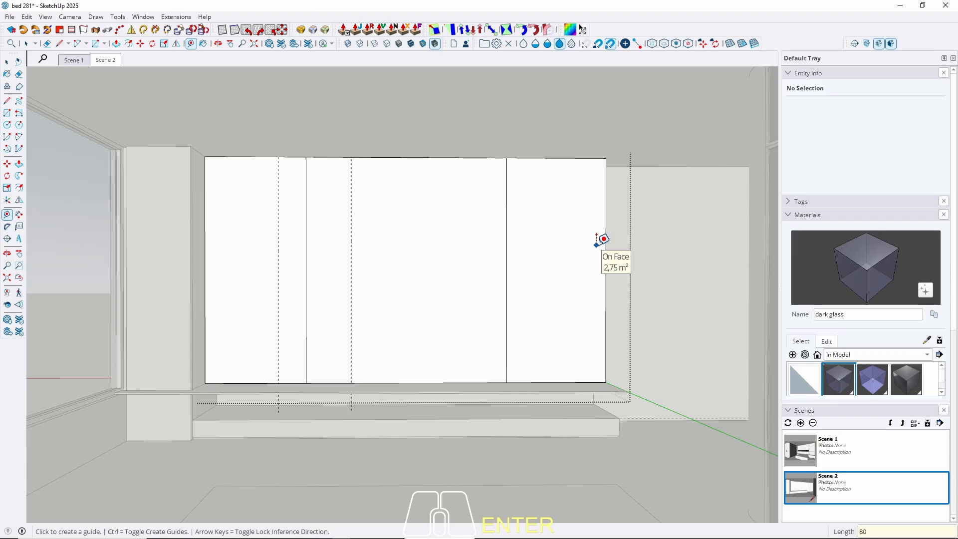
middle_click_drag(504, 253, 475, 203)
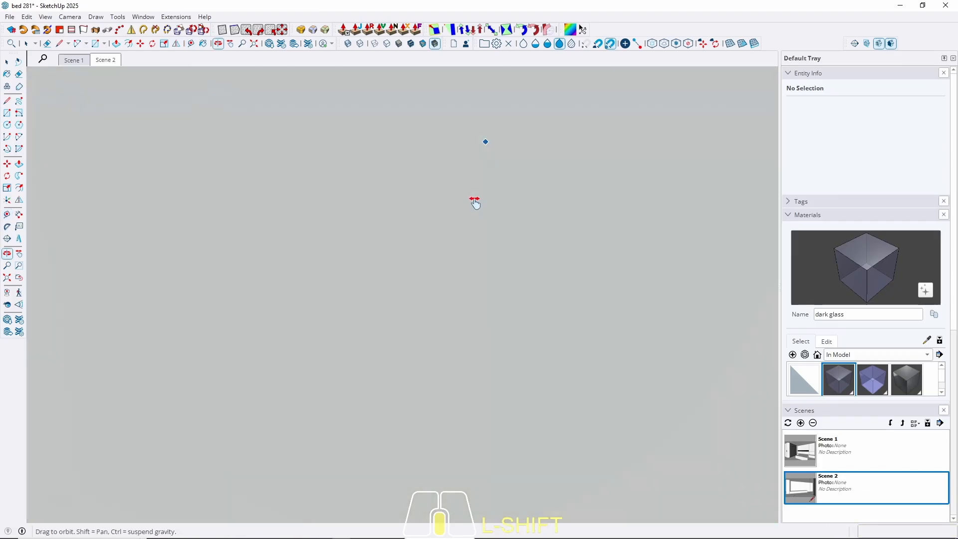
Place a vertical guide 80 cm inside the large panel's right edge and a second one 80 cm further inward.
left_click(19, 278)
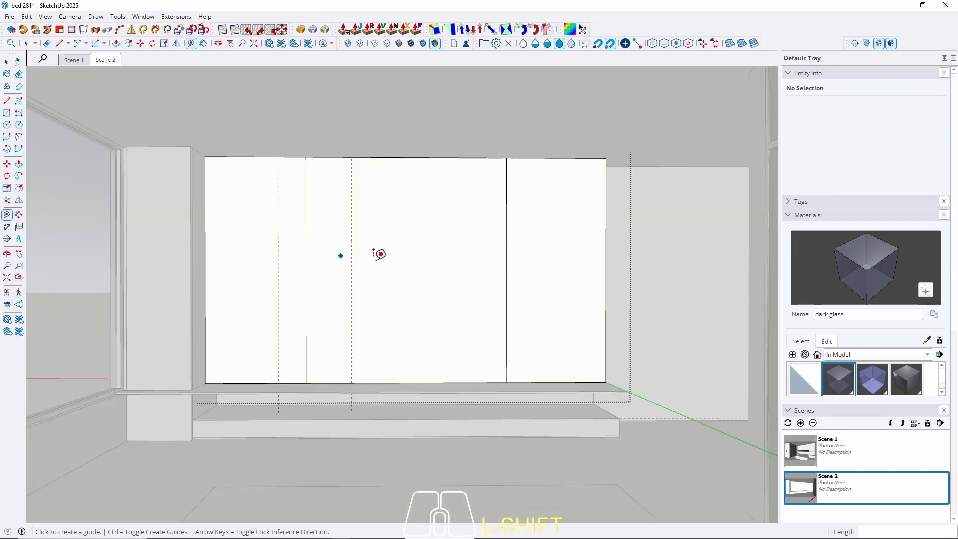
mouse_move(392, 258)
middle_mouse_down()
mouse_move(386, 242)
mouse_move(381, 258)
middle_mouse_up()
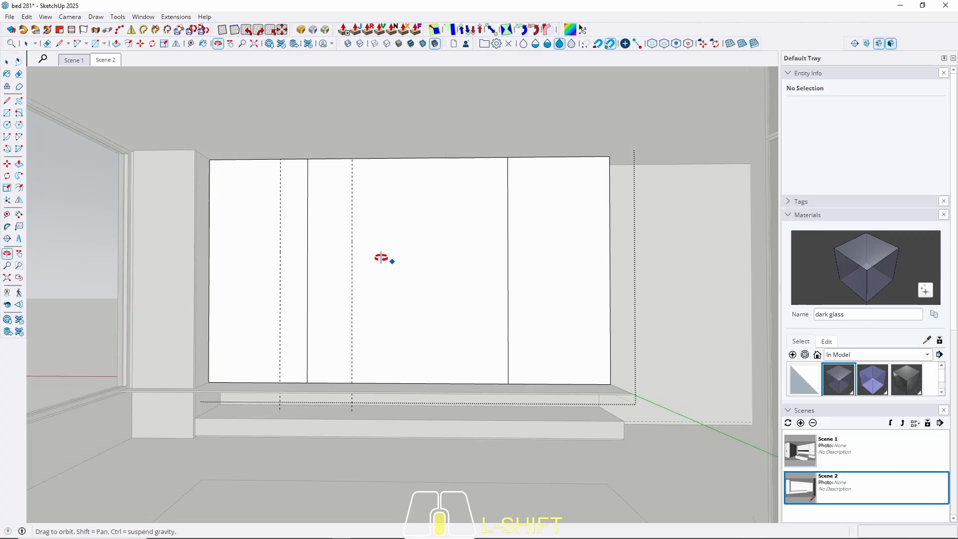
left_click(610, 246)
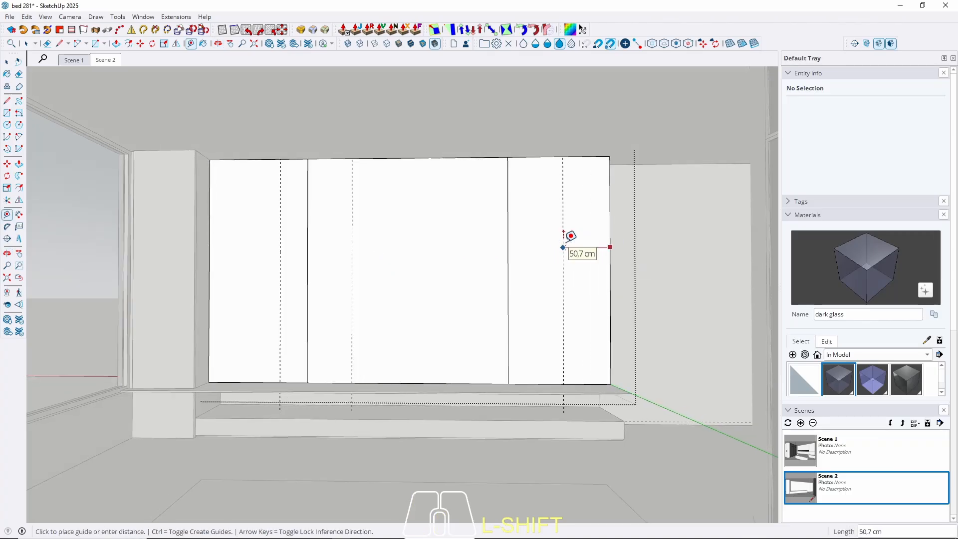
key("Return")
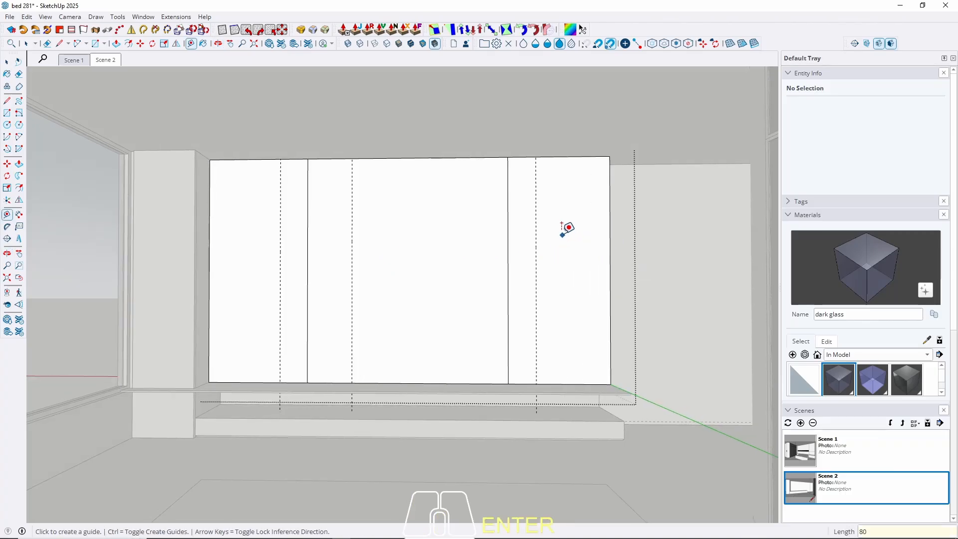
left_click(536, 229)
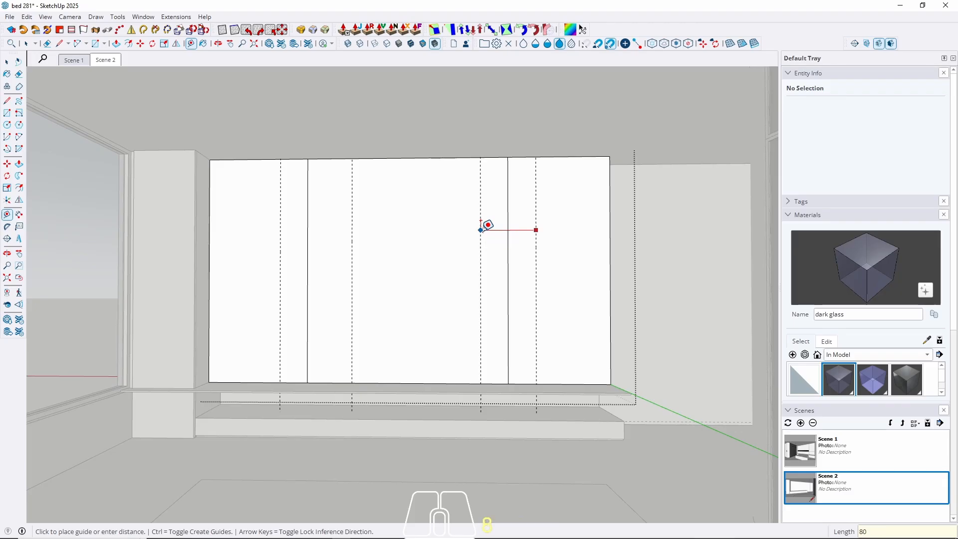
key("Return")
Remove all the vertical guides from the large panel, keeping its dividing edges.
key("space")
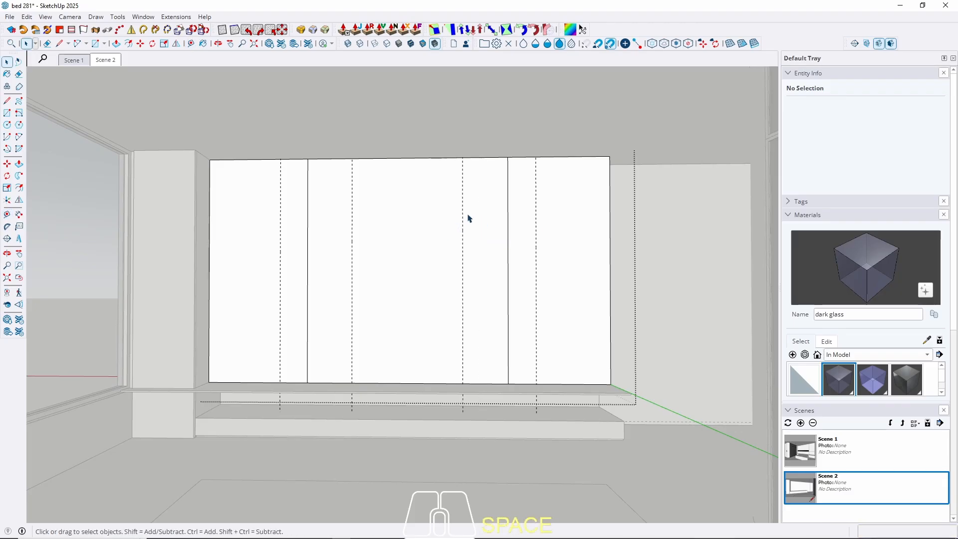
key("ctrl")
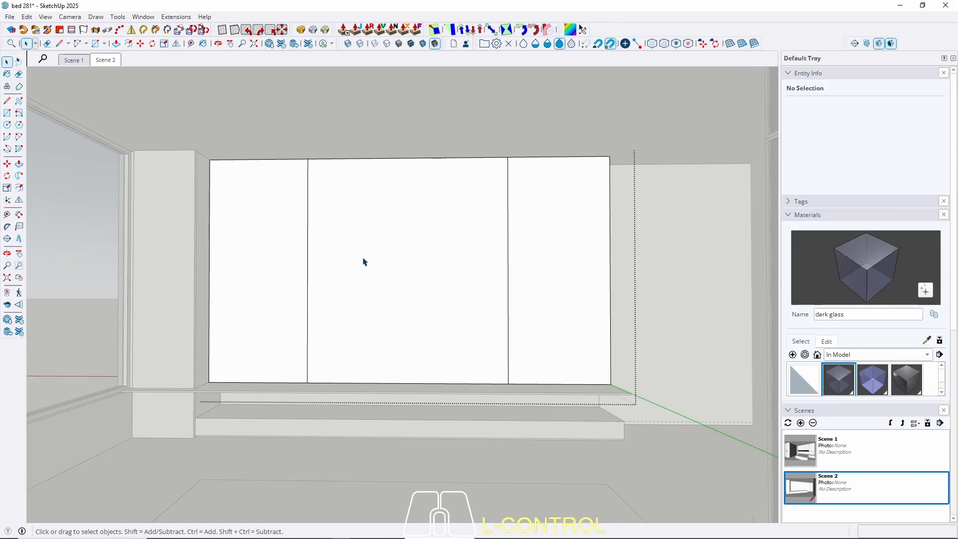
Push the left and right side faces of the three-part wall panel inward by 2 cm and restore the Scene 2 view.
middle_click_drag(363, 261, 381, 270)
left_click(235, 250, "ctrl")
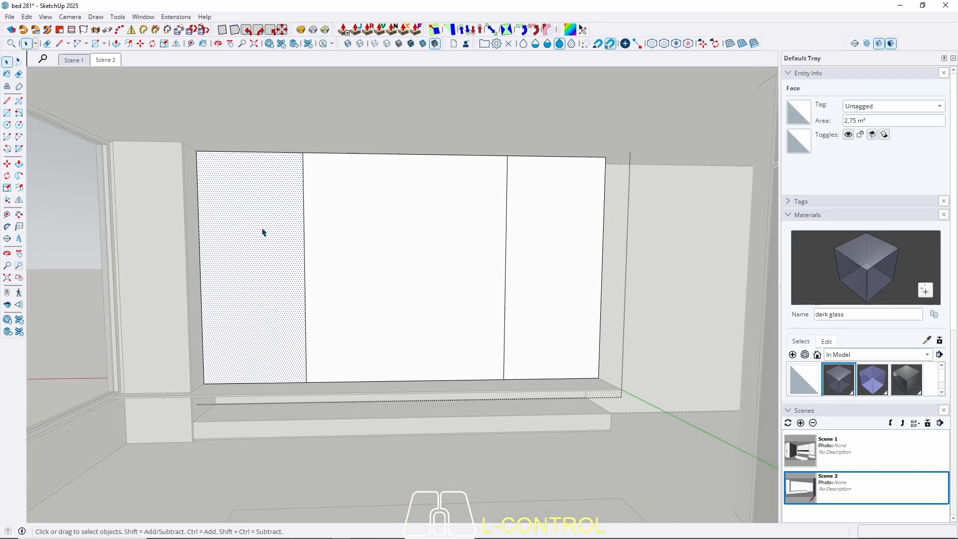
middle_click_drag(277, 198, 248, 262)
key("w")
left_click(244, 231)
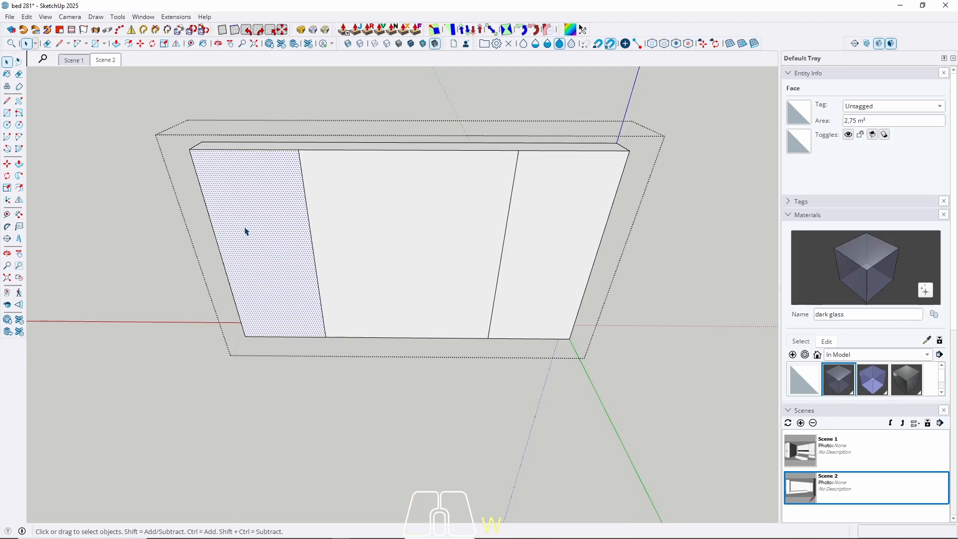
key("p")
left_click(245, 231)
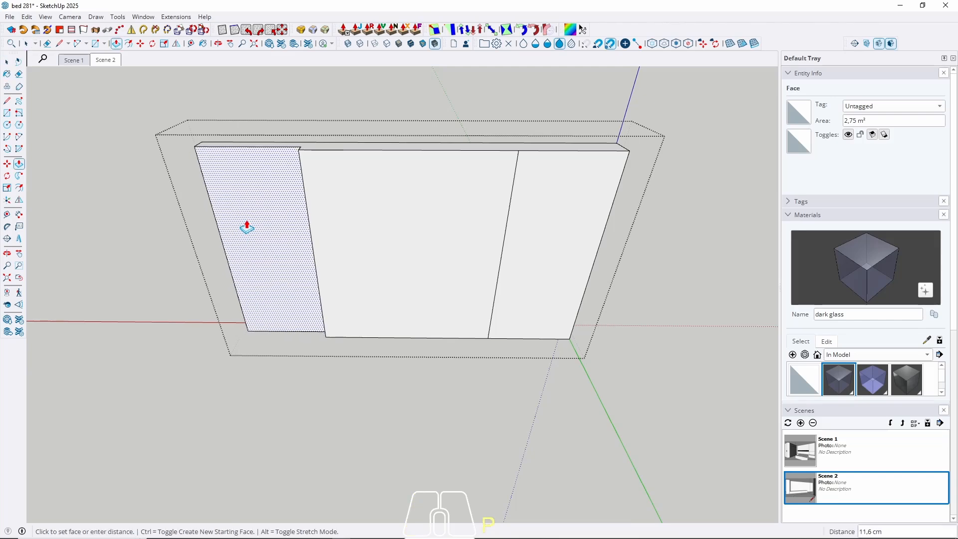
type("2")
key("Return")
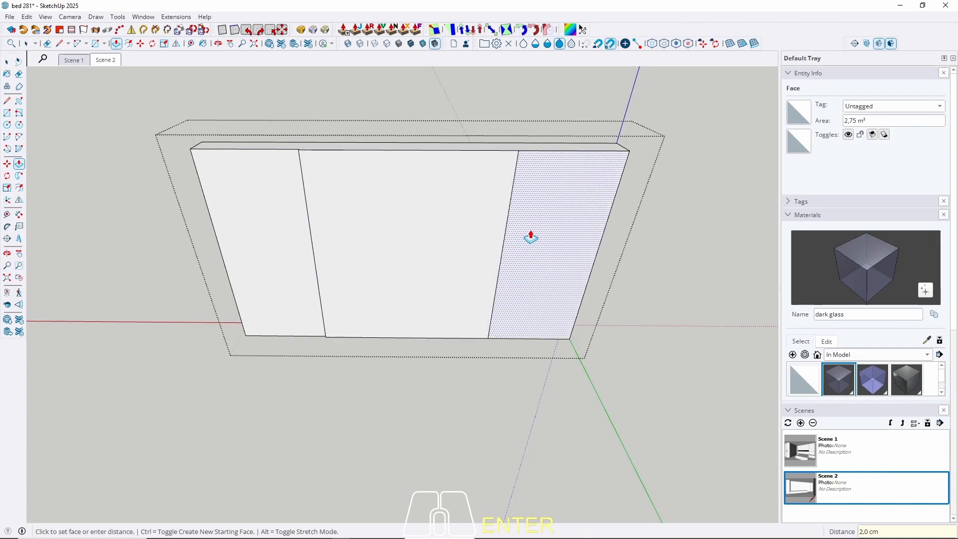
key("space")
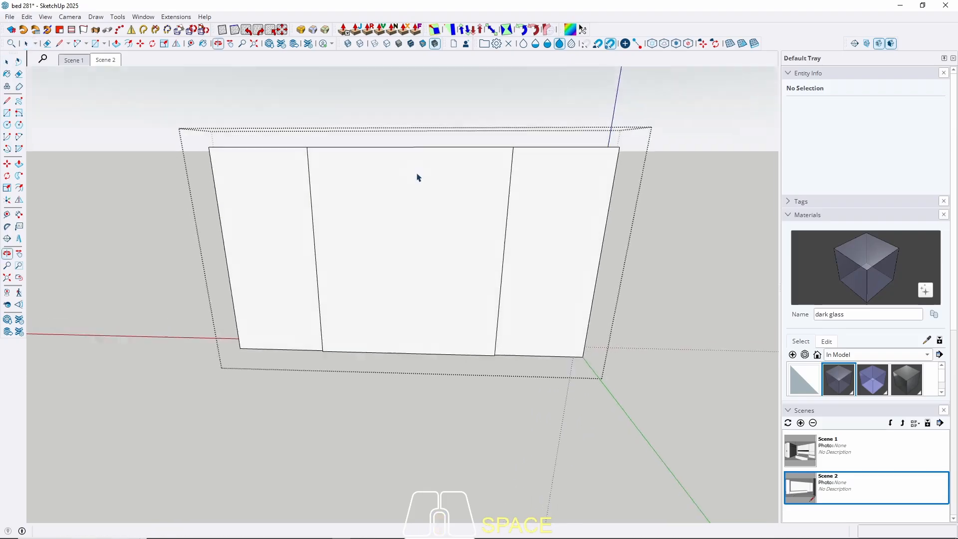
key("Escape")
left_click(107, 60)
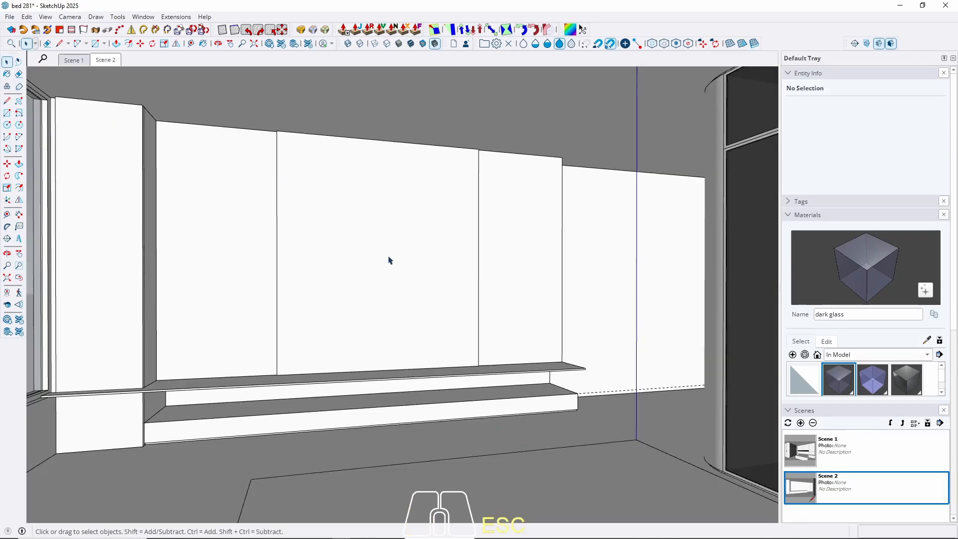
Place a horizontal guide on the wall panel about 58 cm below its top edge, aligned with the window's crossbar.
middle_click_drag(388, 257, 347, 361)
triple_click(364, 292)
left_click(351, 279)
key("w")
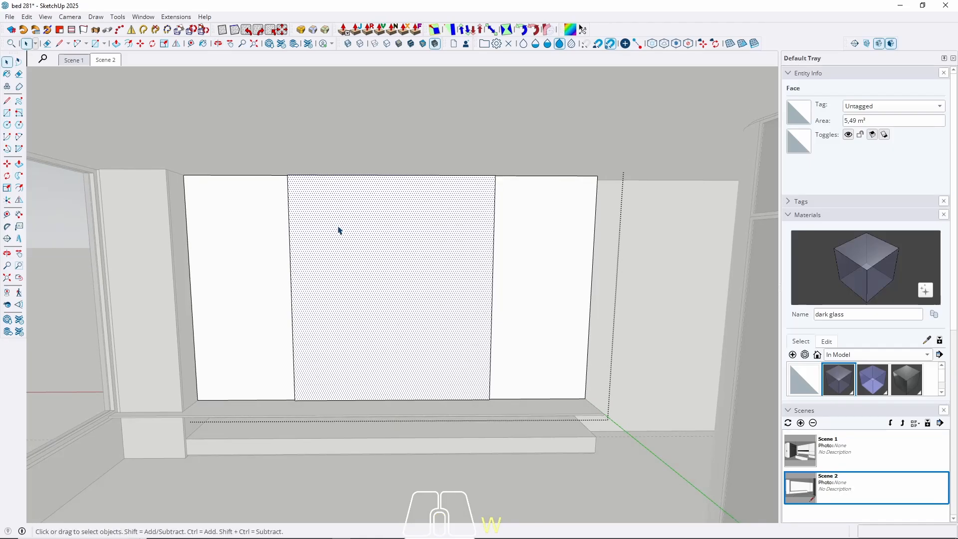
key("t")
left_click(329, 174)
key("Up")
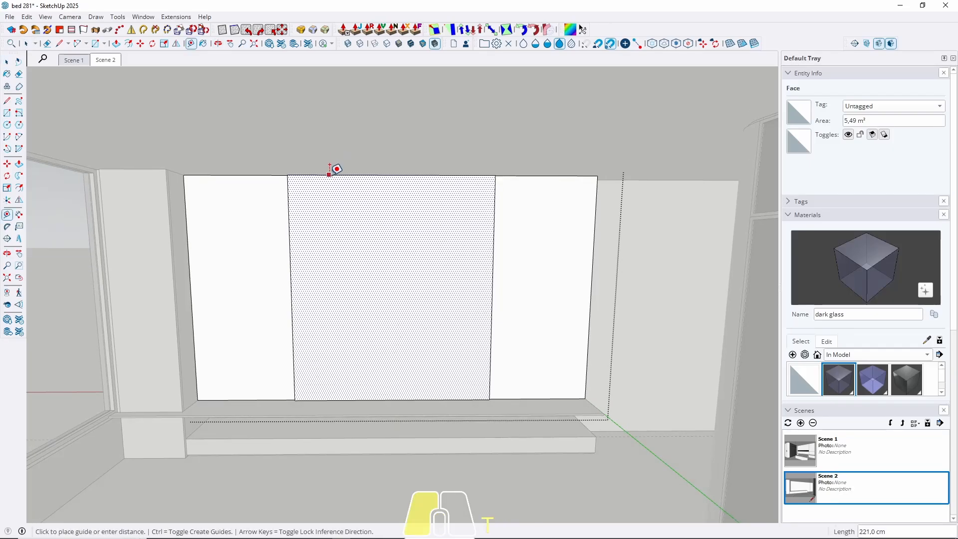
middle_click_drag(347, 240, 501, 270)
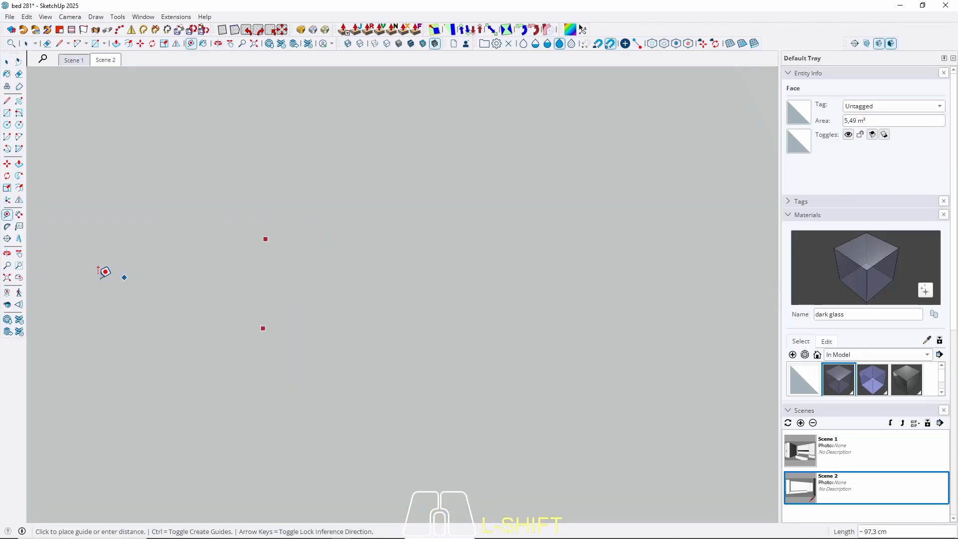
left_click(21, 280)
middle_click_drag(442, 269, 469, 259)
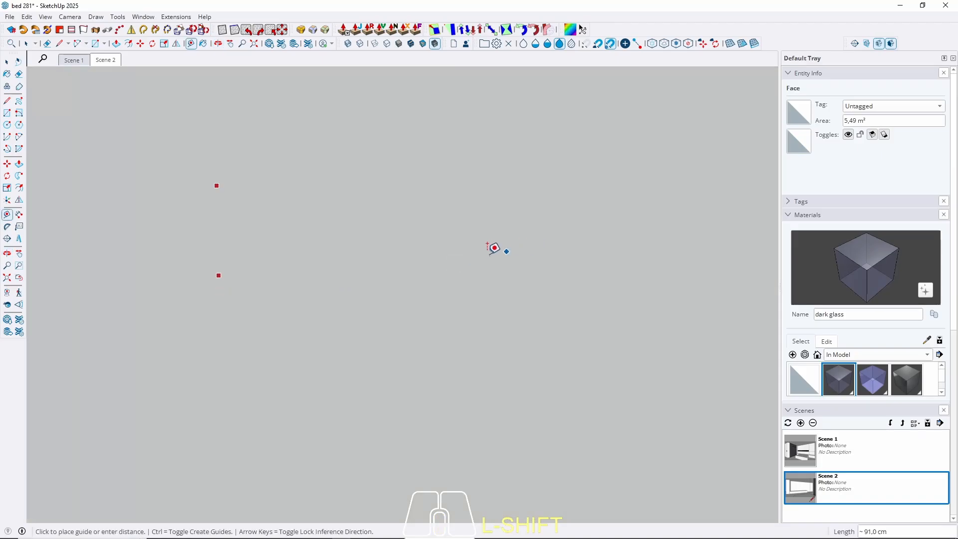
left_click(19, 278)
scroll(394, 279, "up", 2)
middle_click_drag(430, 290, 569, 274)
middle_click_drag(569, 275, 384, 295, "shift")
scroll(642, 235, "up", 2)
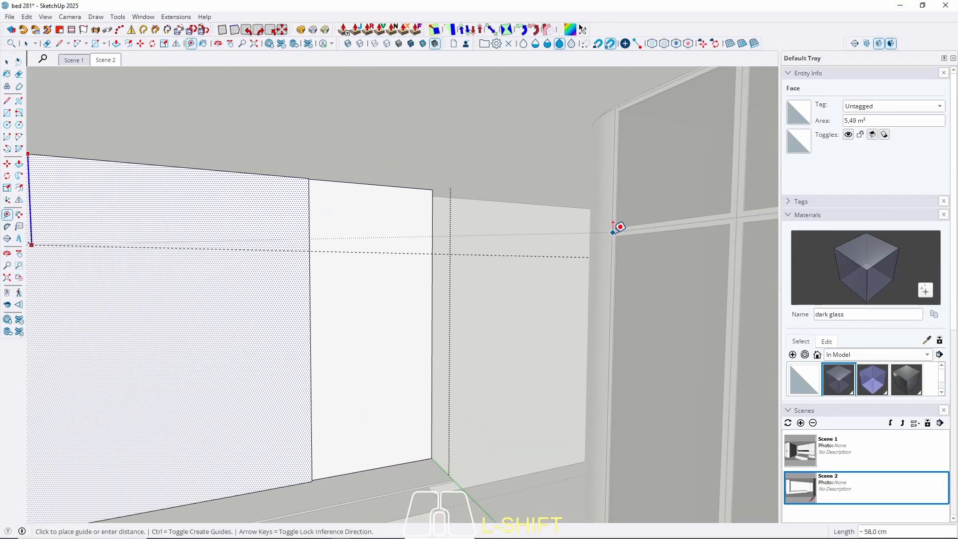
scroll(615, 228, "up", 3)
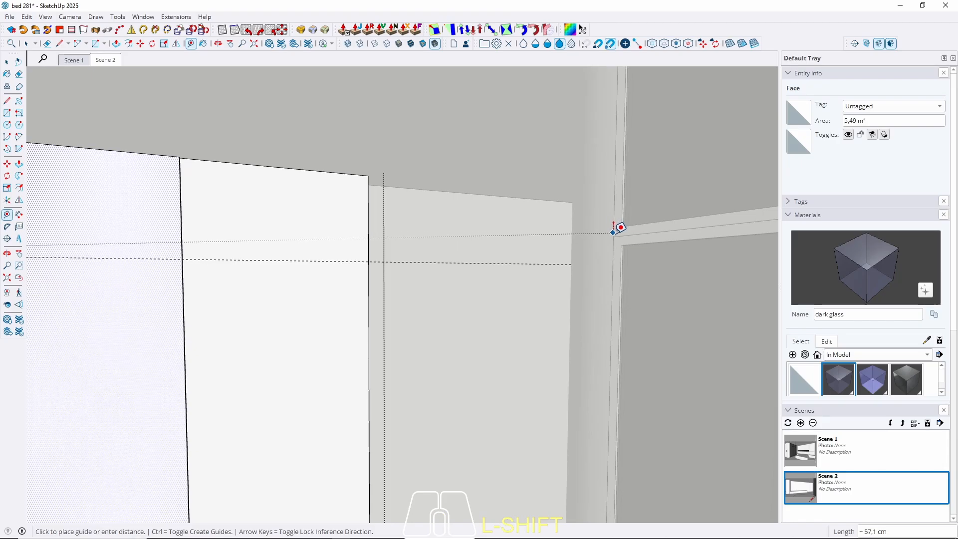
key("space")
Draw a line along the guide across the middle panel to split it into an upper and a lower face.
scroll(620, 228, "down", 2)
middle_click_drag(364, 294, 251, 231)
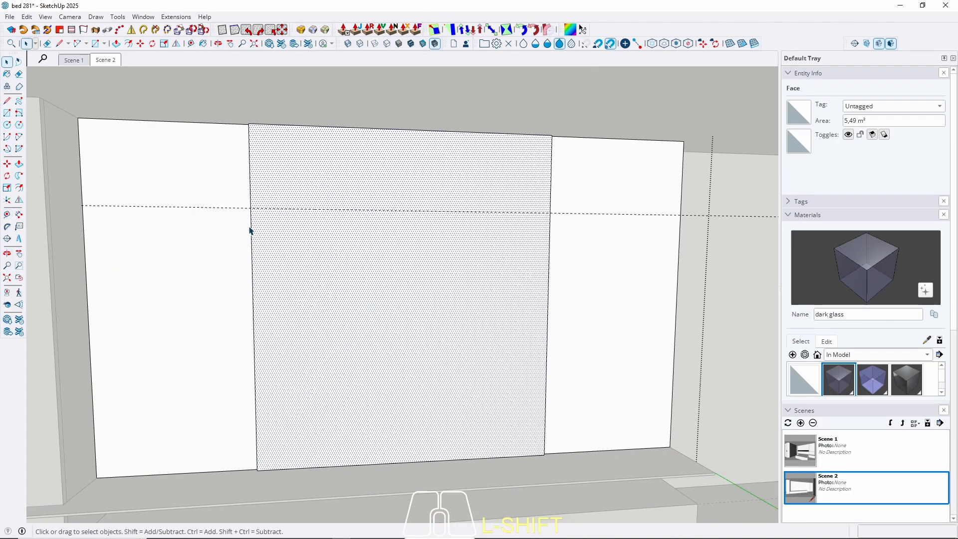
key("l")
left_click(250, 207)
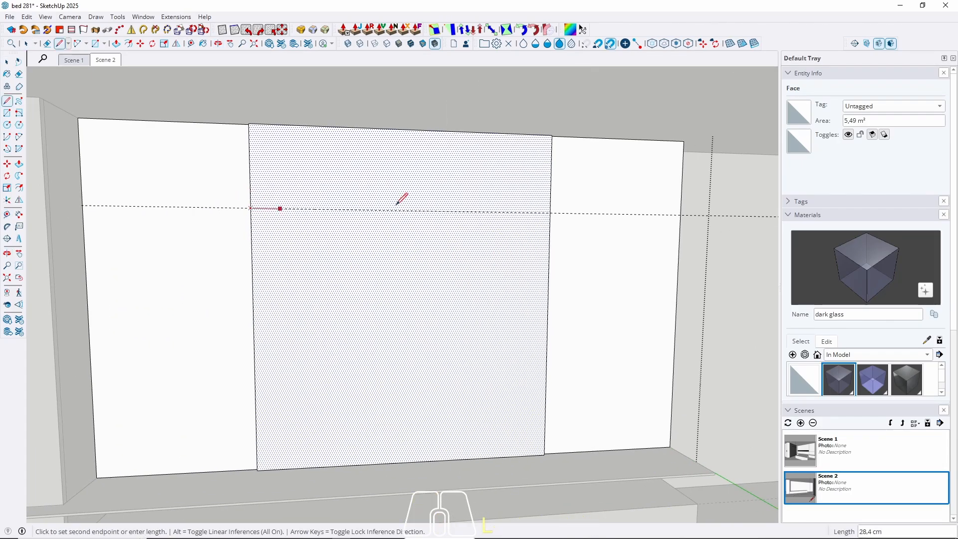
left_click(551, 212)
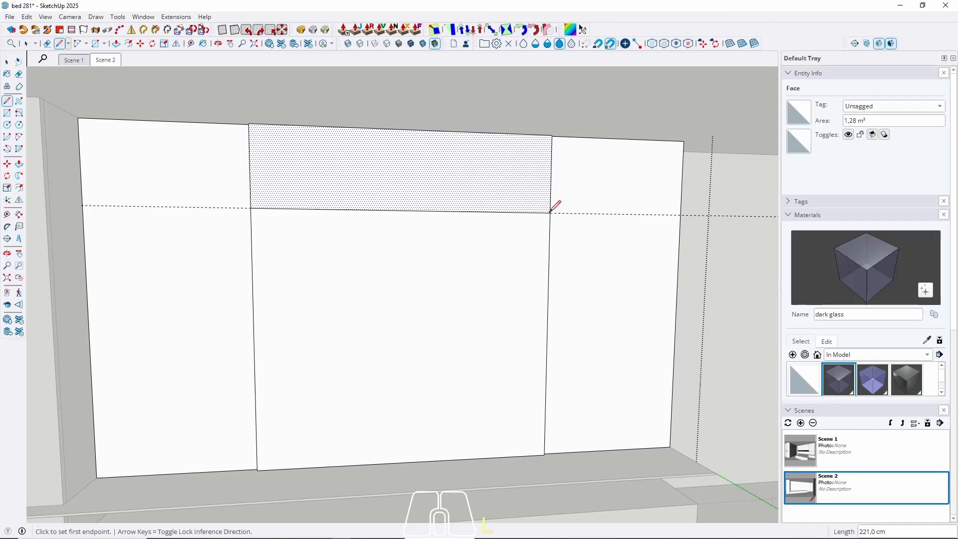
key("space")
Offset the outline of the middle panel's lower face inward by 2 cm.
scroll(374, 203, "down", 2)
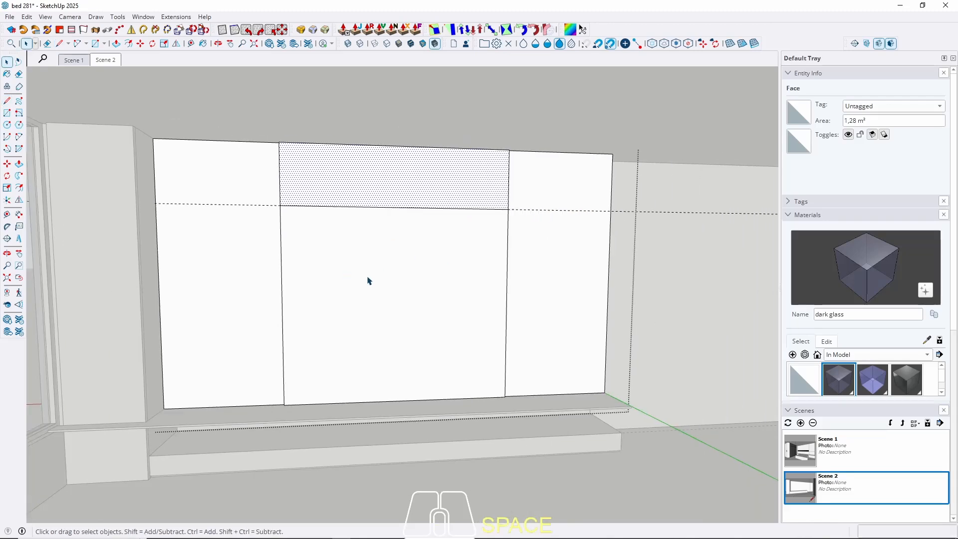
left_click(349, 283)
key("f")
left_click(282, 302)
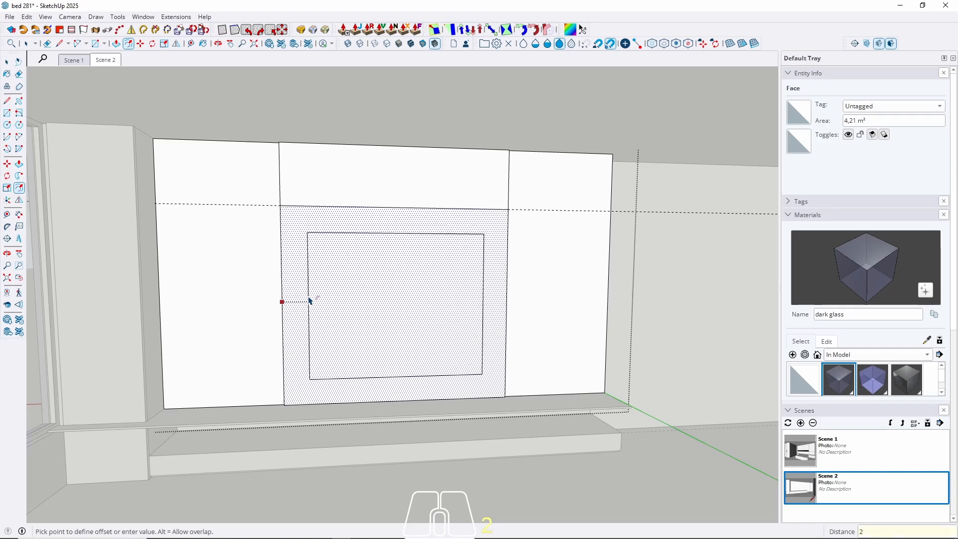
key("Return")
middle_click_drag(329, 298, 349, 353)
key("space")
Push the inner face of the offset frame 28 cm into the wall to form a niche.
left_click(362, 346)
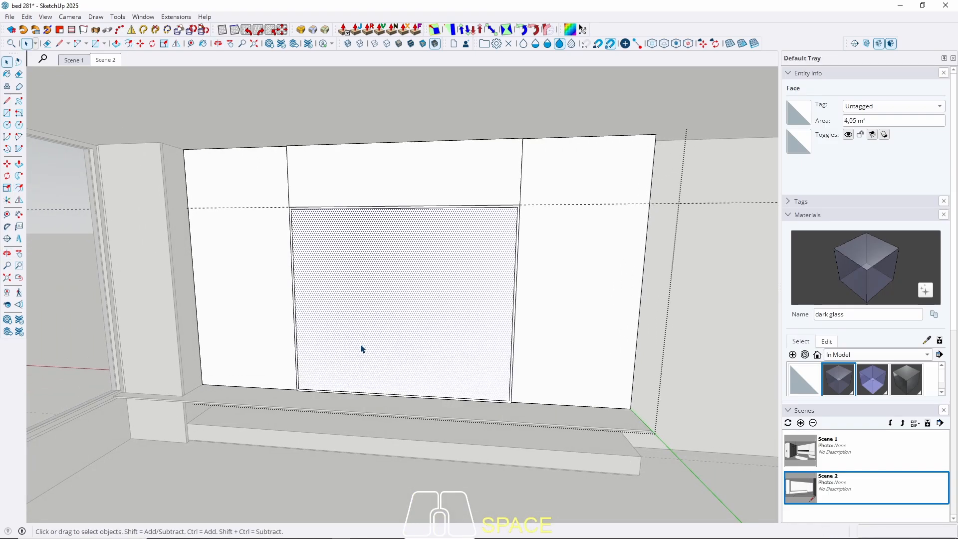
key("p")
left_click(361, 345)
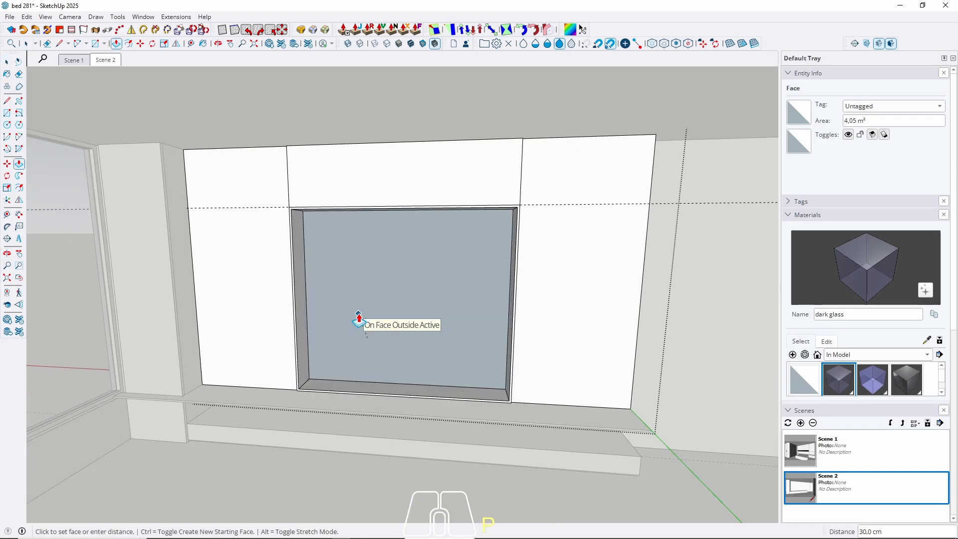
type("28")
key("Return")
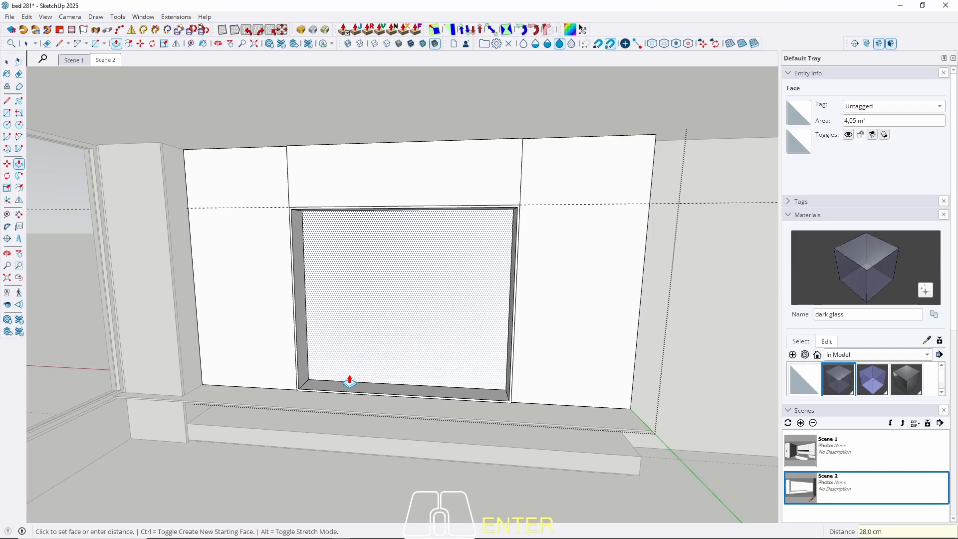
Push the niche's bottom face down 2 cm to remove the lower frame strip, and leave the group.
scroll(350, 382, "up", 4)
left_click(327, 395)
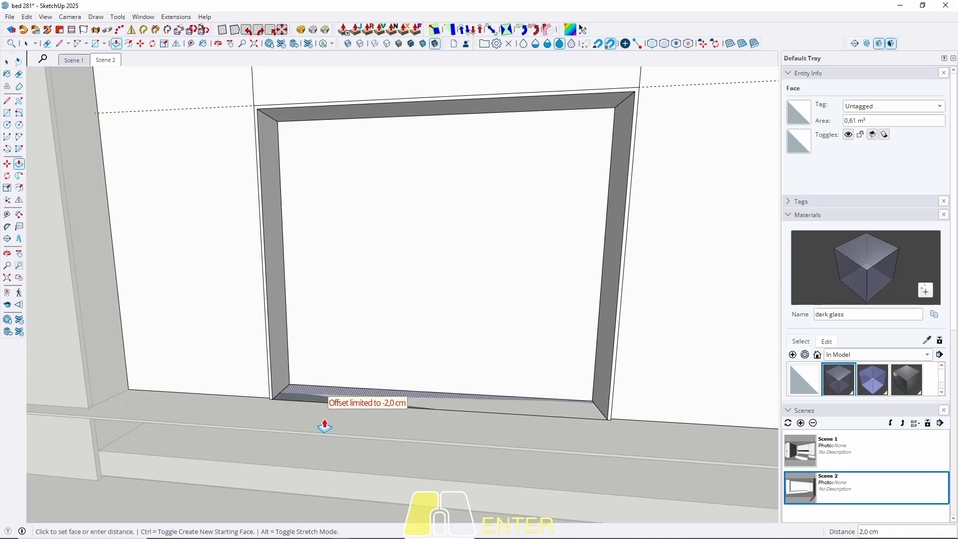
left_click(325, 426)
key("space")
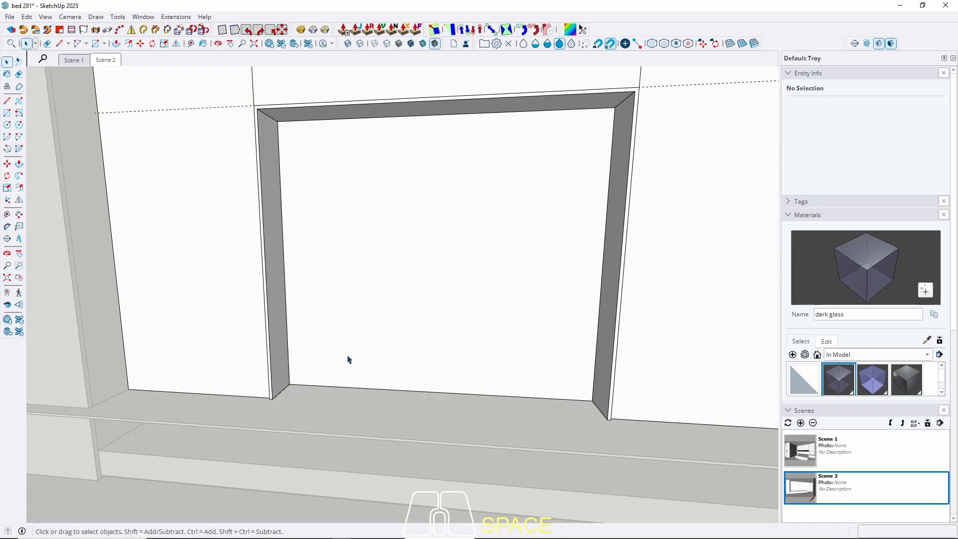
key("Escape")
Reopen the wall panel for editing and push the face above the niche inward by 2 cm.
scroll(277, 339, "down", 4)
middle_click_drag(278, 338, 454, 331)
middle_click_drag(454, 331, 562, 336)
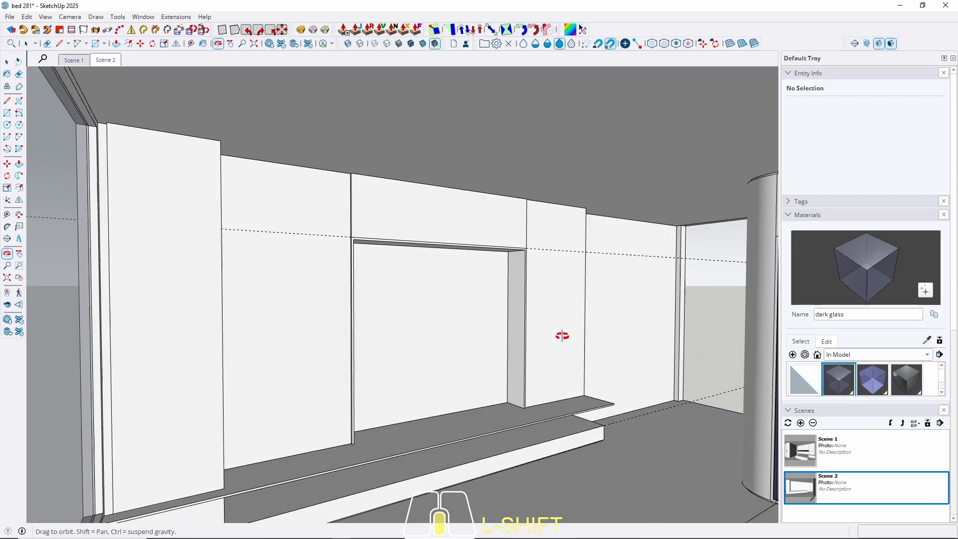
scroll(351, 206, "up", 3)
triple_click(350, 206)
left_click(419, 212)
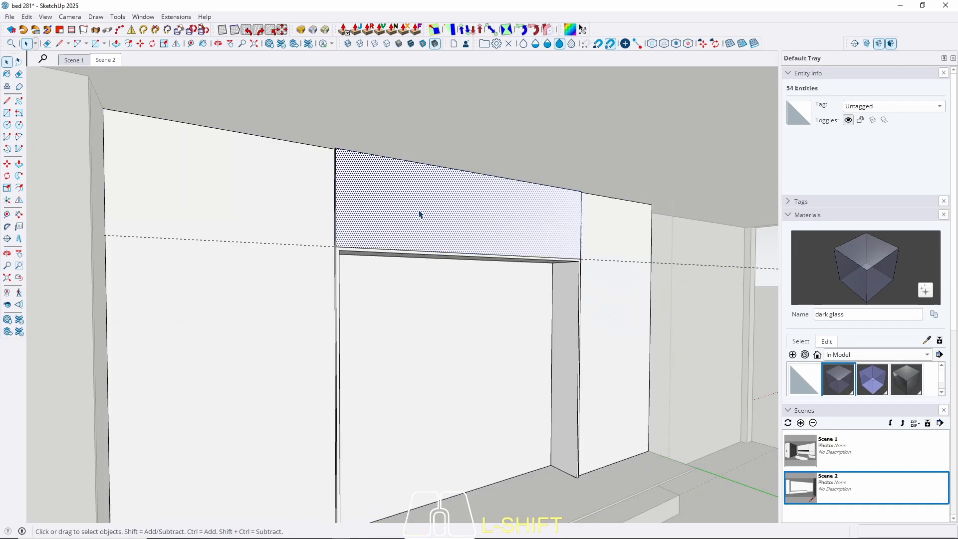
key("p")
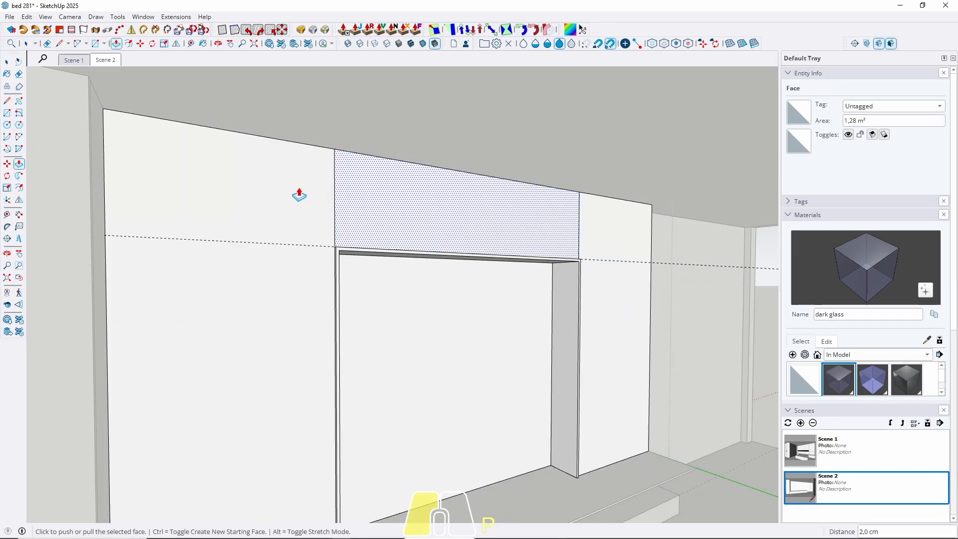
key("space")
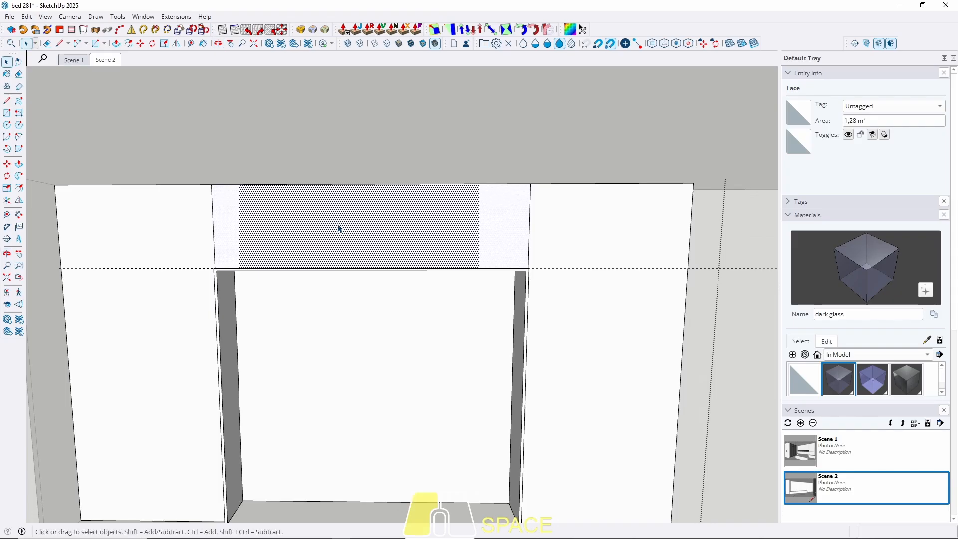
Select all connected geometry of the wall panel and make it a group.
triple_click(337, 225)
right_click(338, 225)
left_click(379, 95)
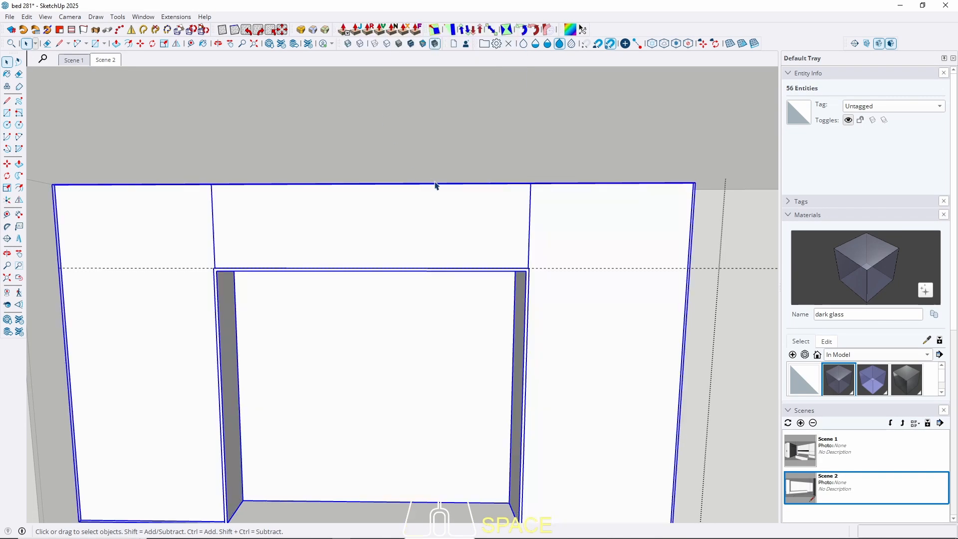
Draw a rectangle over the left side panel from its lower outer corner to its upper inner corner.
scroll(438, 186, "down", 2)
middle_click_drag(246, 272, 419, 254, "shift")
scroll(327, 275, "up", 2)
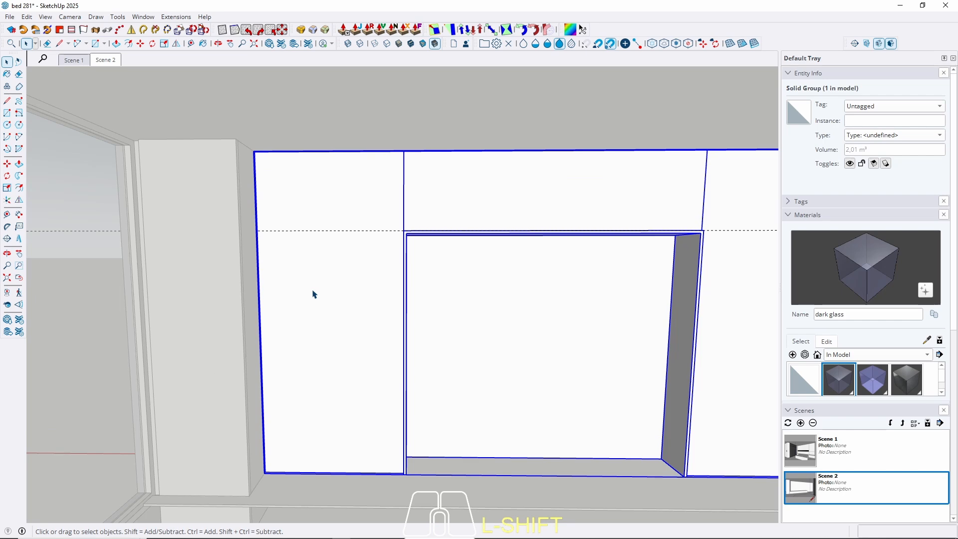
scroll(310, 443, "up", 5)
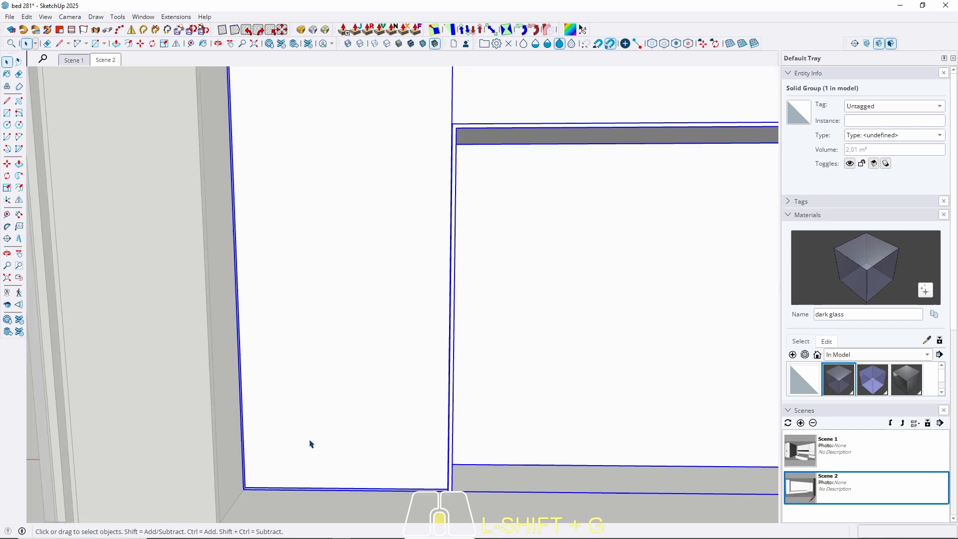
key("r")
left_click(246, 461)
scroll(252, 454, "down", 5)
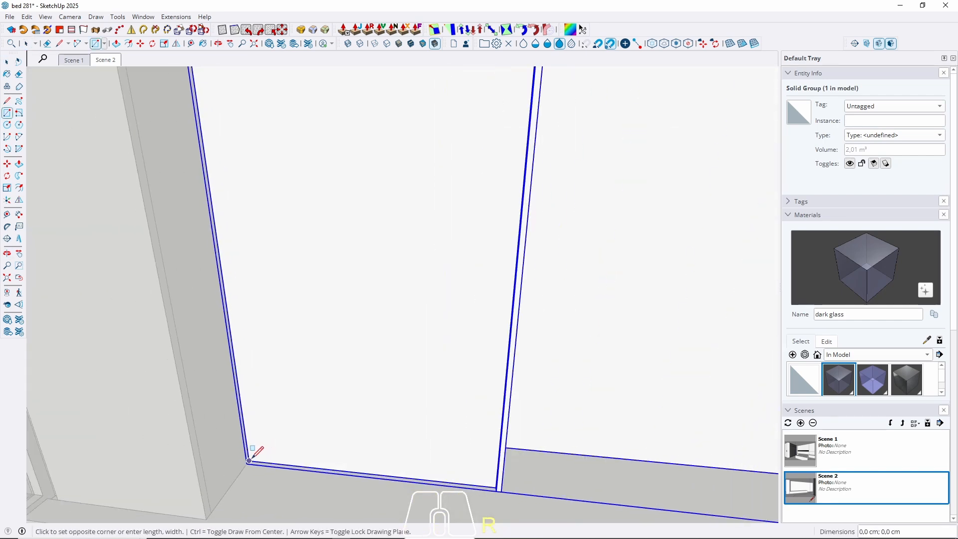
scroll(466, 210, "up", 5)
middle_click_drag(445, 229, 445, 428, "shift")
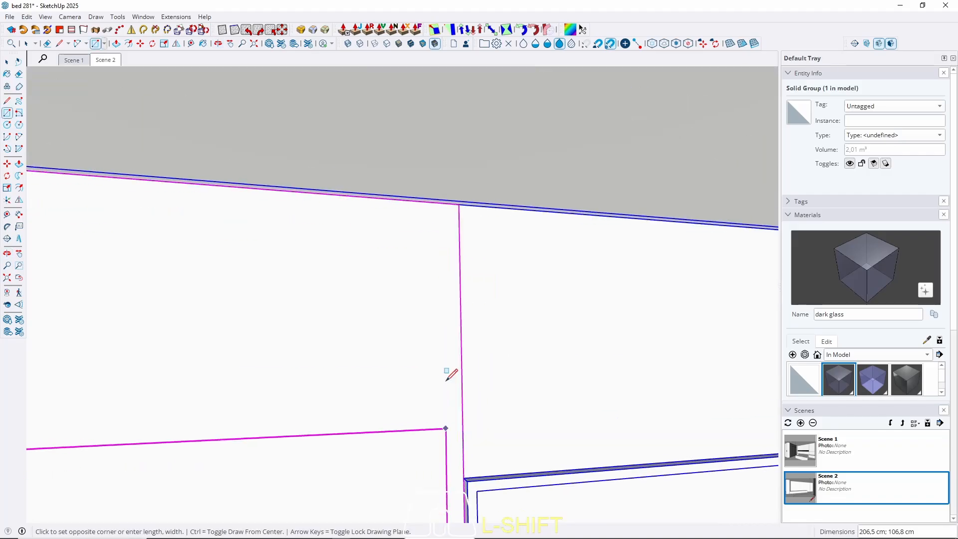
scroll(459, 210, "up", 5)
left_click(473, 185)
key("space")
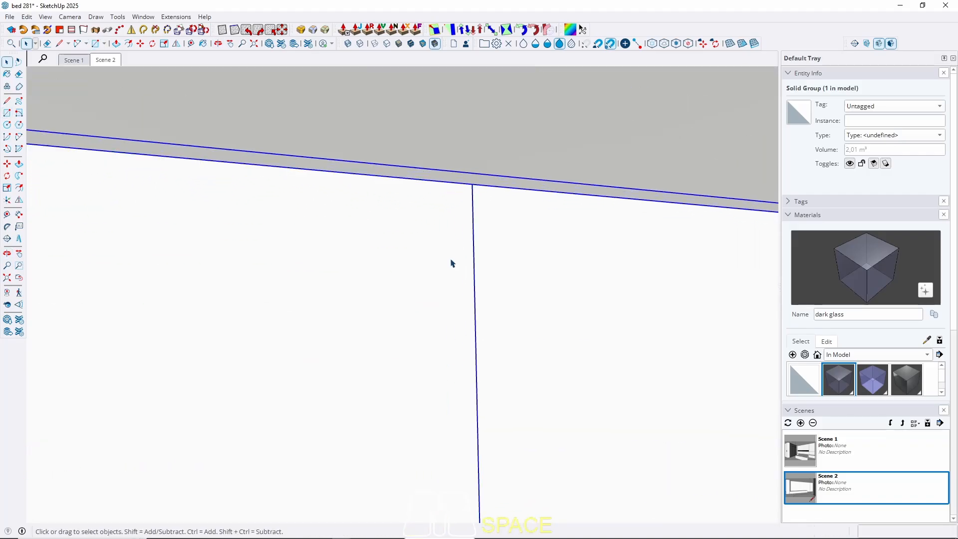
Extrude the left panel's rectangle 2 cm outward.
key("p")
left_click(433, 290)
key("Return")
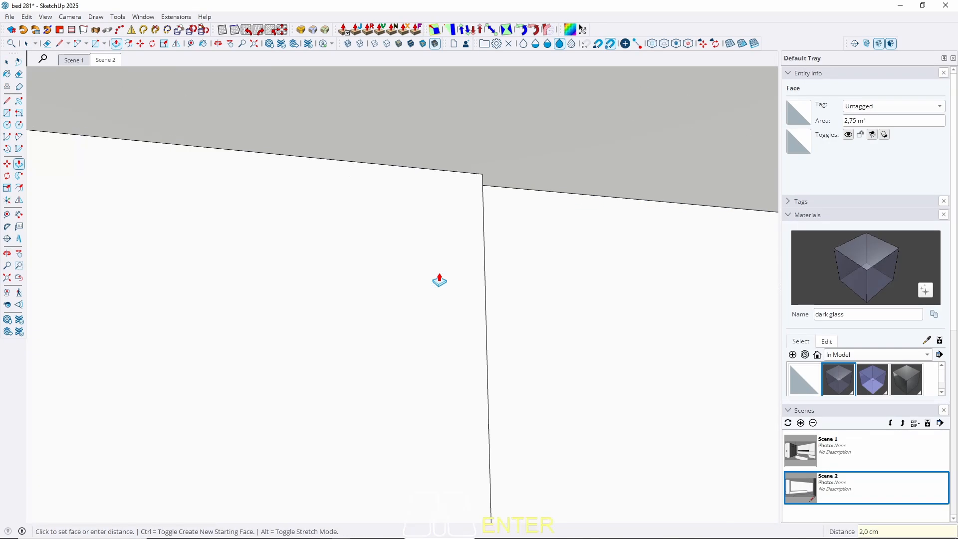
key("space")
Select the whole extruded left panel and turn it into a component with the default settings.
triple_click(381, 293)
right_click(381, 293)
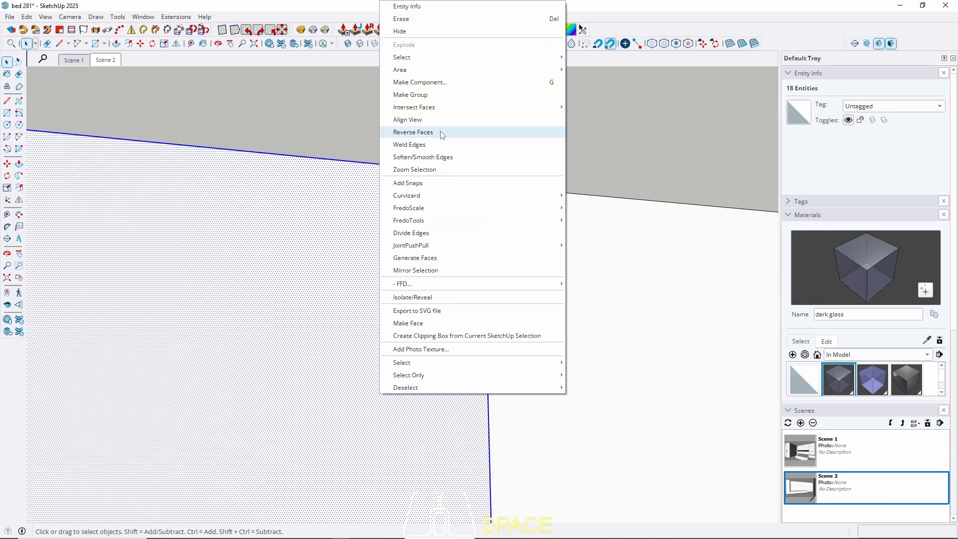
left_click(430, 83)
left_click(472, 399)
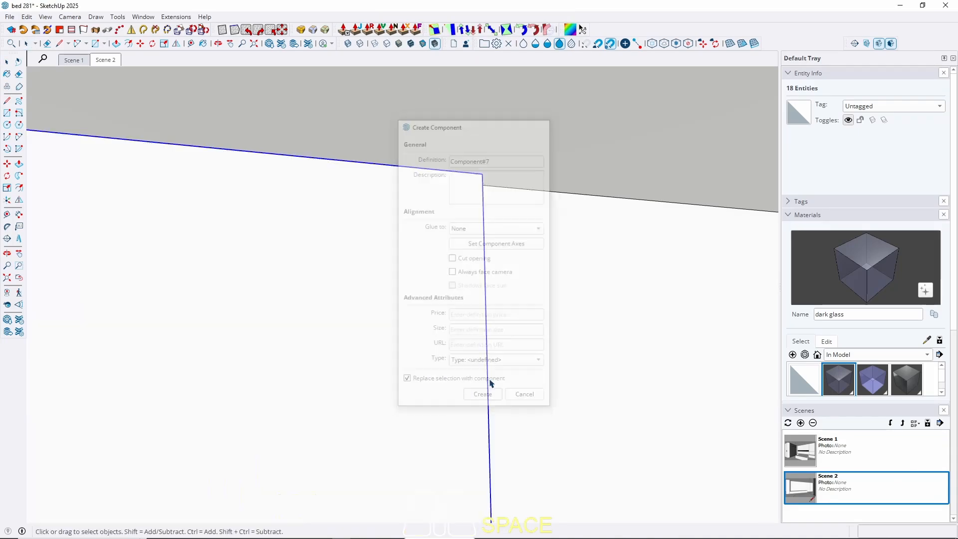
Open the left panel component and push its top face down to leave a gap below the wall's top edge.
middle_click_drag(472, 399, 562, 348)
middle_click_drag(451, 317, 616, 216, "shift")
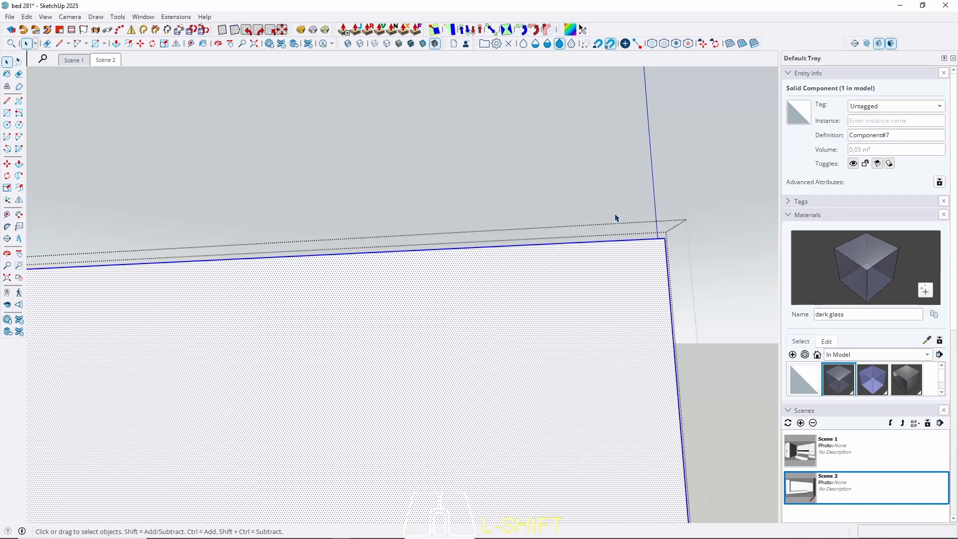
scroll(616, 217, "up", 3)
triple_click(633, 316)
key("p")
left_click(620, 274)
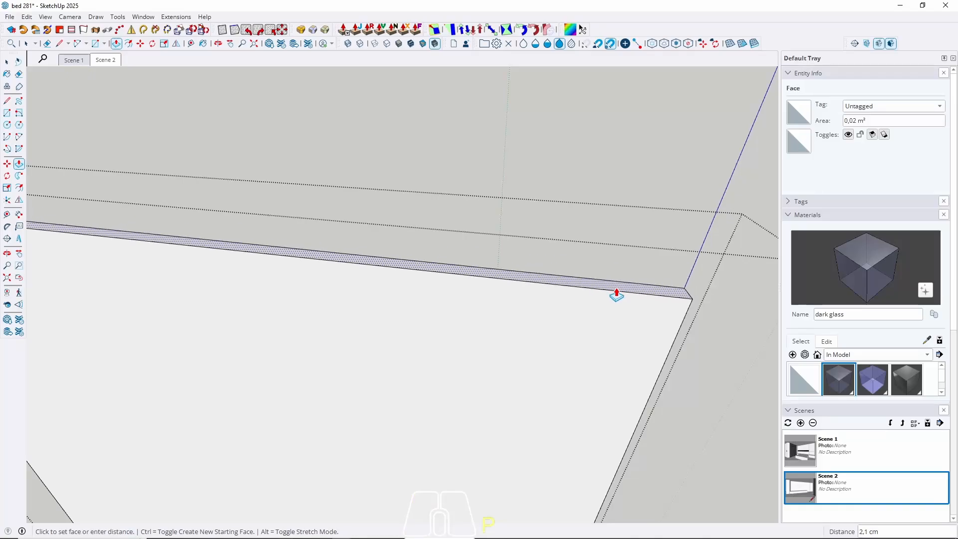
key("Return")
key("space")
middle_click_drag(612, 299, 513, 270)
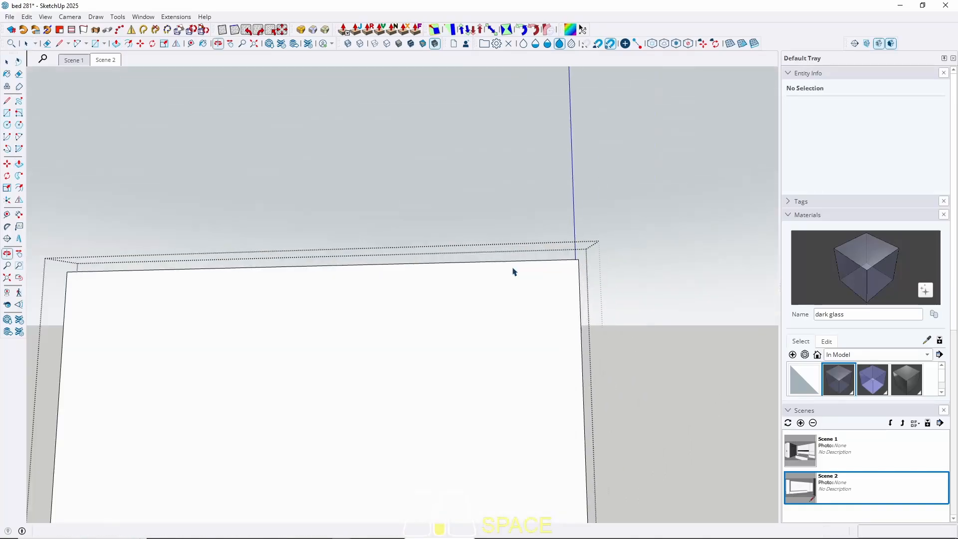
key("Escape")
Copy the left panel component along the red axis to the opposite end of the feature wall.
scroll(303, 206, "down", 6)
double_click(310, 305)
left_click(310, 305)
middle_click_drag(310, 305, 314, 357)
scroll(309, 250, "up", 2)
middle_click_drag(295, 244, 283, 344)
scroll(279, 256, "up", 2)
key("m")
scroll(309, 226, "up", 2)
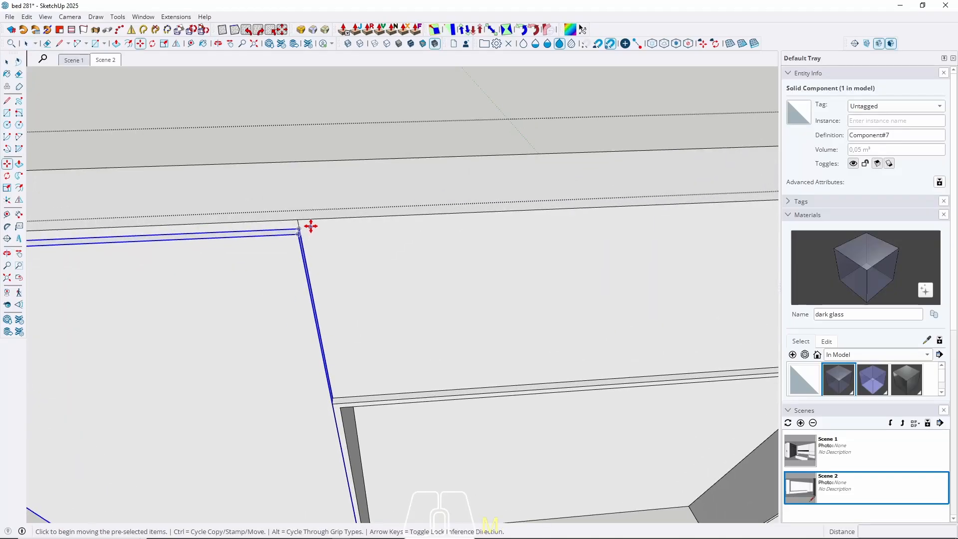
left_click(294, 229)
key("ctrl")
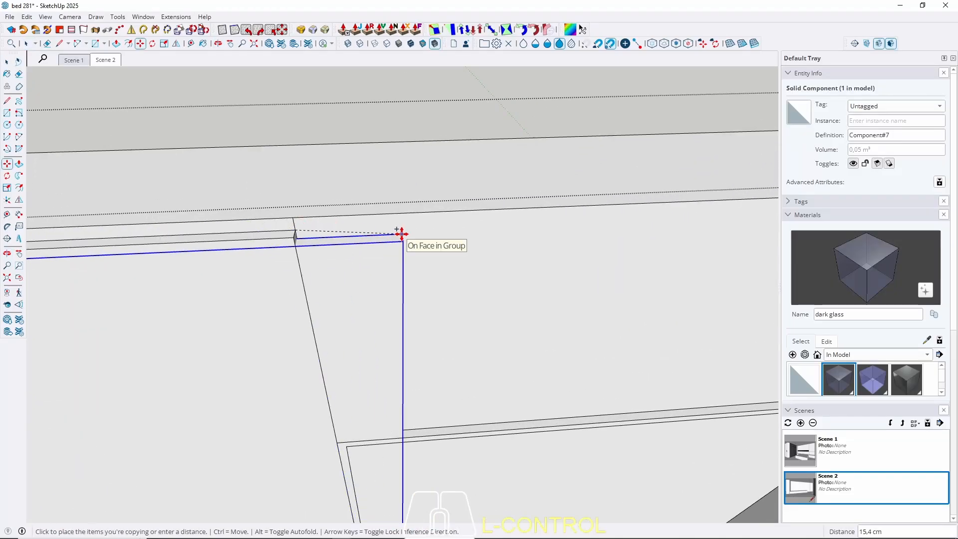
key("Right")
scroll(106, 226, "down", 2)
scroll(106, 226, "down", 3)
scroll(523, 210, "up", 3)
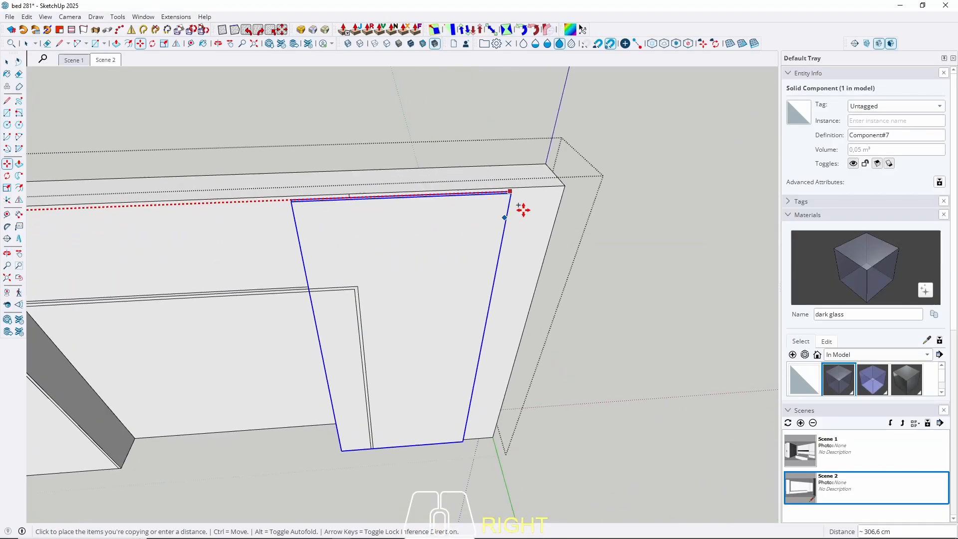
left_click(579, 171)
key("space")
scroll(638, 217, "down", 5)
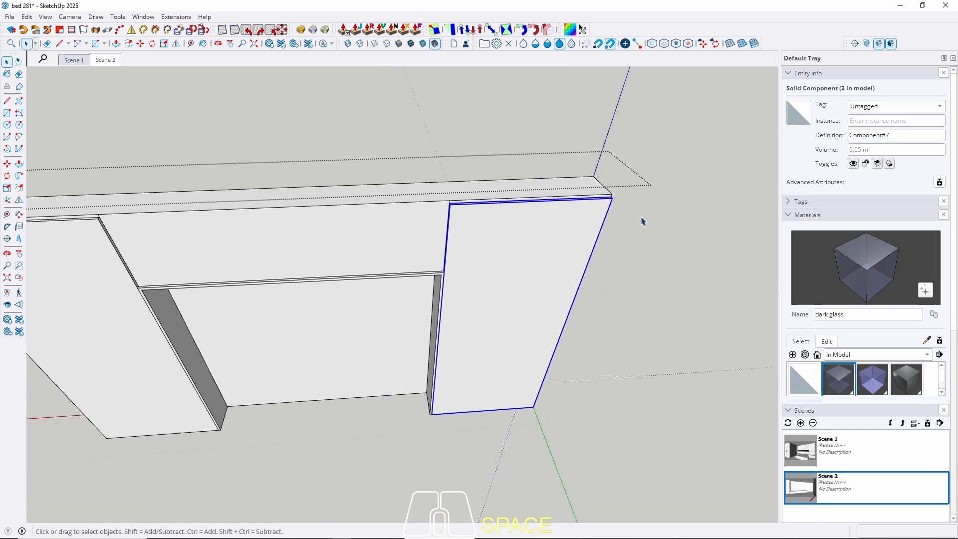
key("Escape")
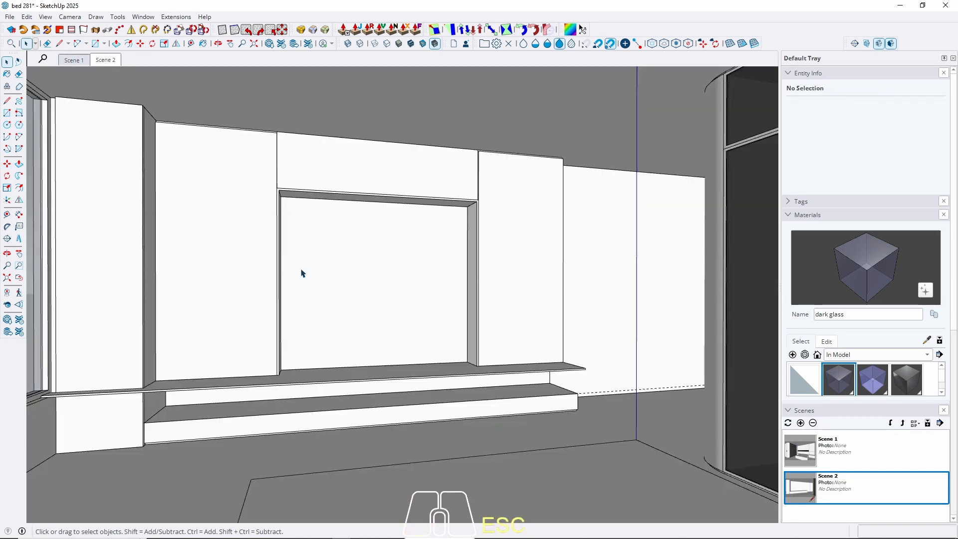
Inside the wall group, draw a 110.5 × 56 cm rectangle above the niche, from the left panel's upper inner corner to the niche edge's midpoint.
double_click(240, 249)
scroll(320, 149, "up", 4)
middle_click_drag(320, 148, 237, 197)
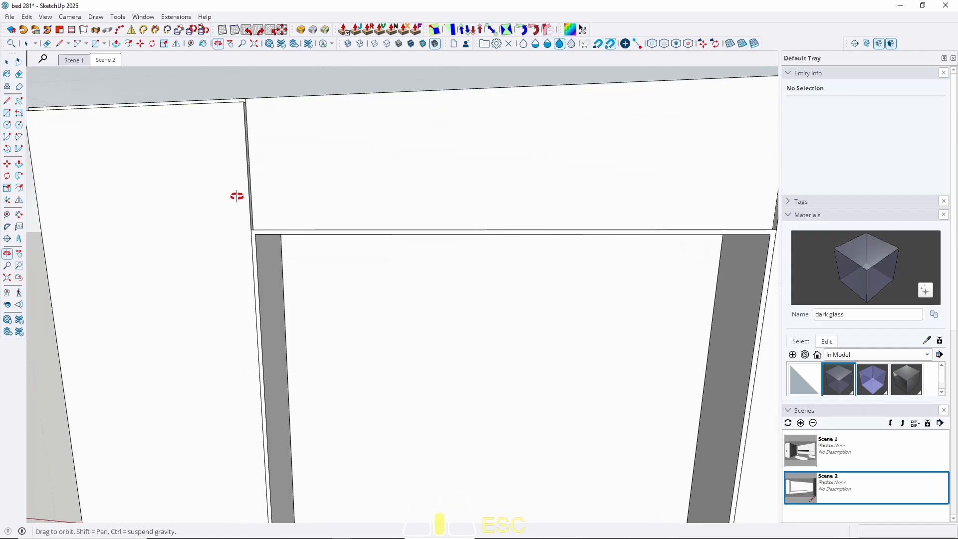
scroll(266, 120, "up", 5)
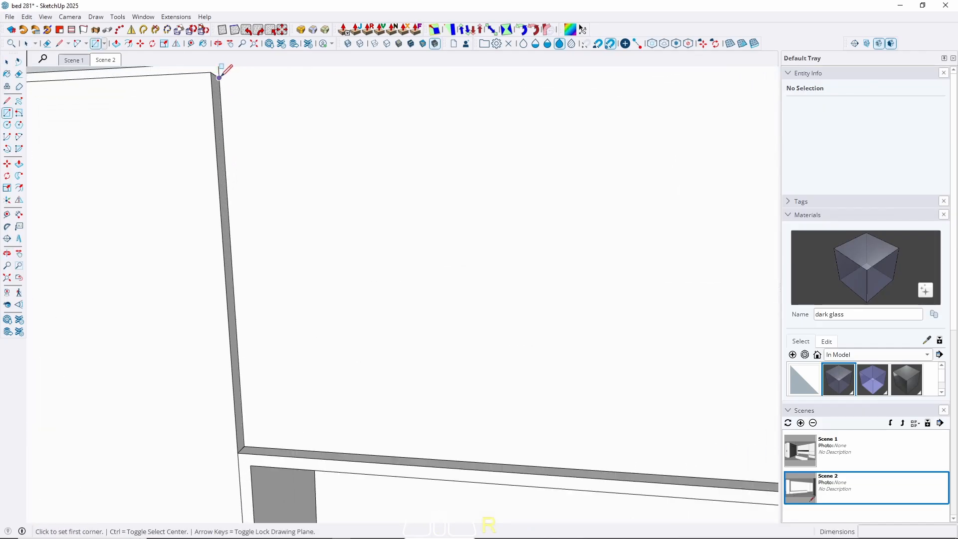
left_click(216, 78)
scroll(231, 240, "down", 5)
middle_click_drag(312, 247, 407, 286)
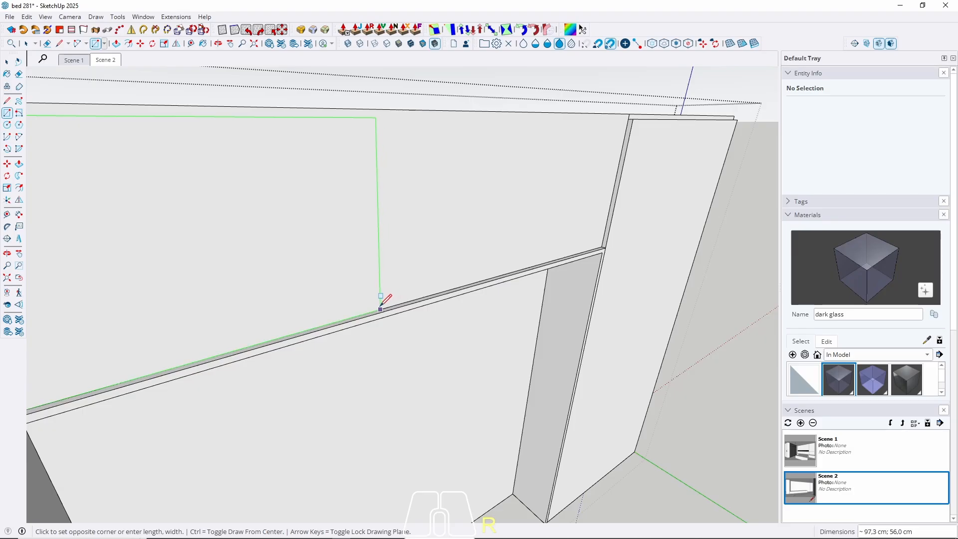
left_click(413, 298)
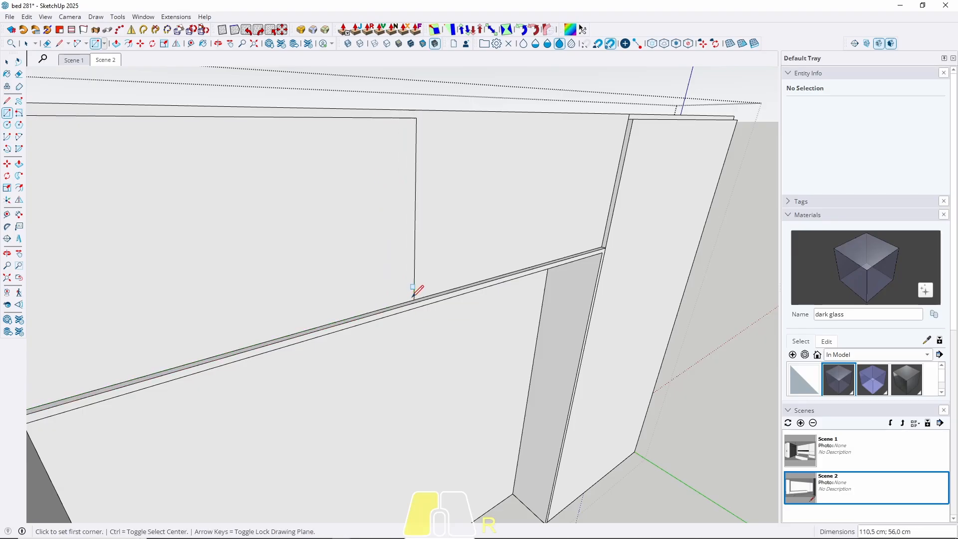
Extrude the rectangle above the niche 2 cm outward.
scroll(413, 285, "down", 5)
key("space")
key("p")
left_click(380, 302)
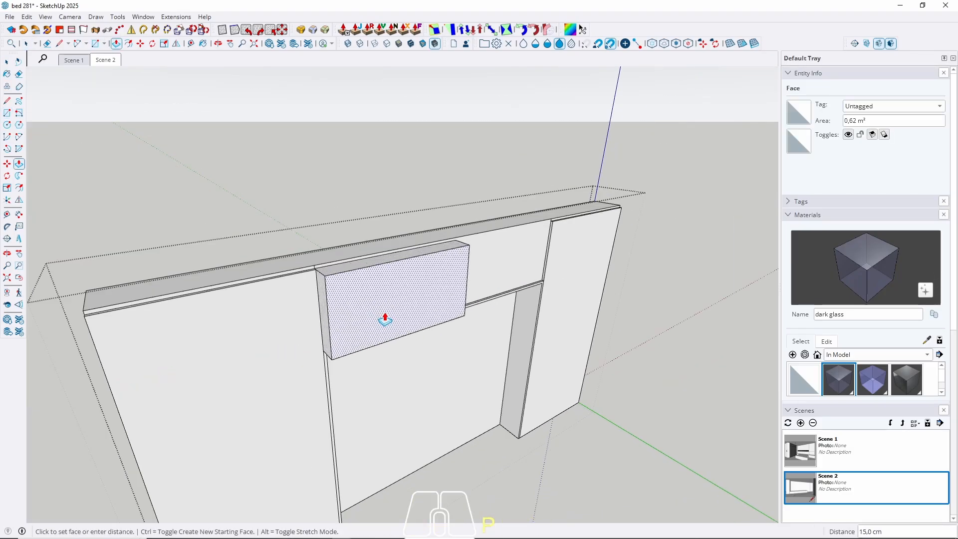
type("2")
key("Return")
key("space")
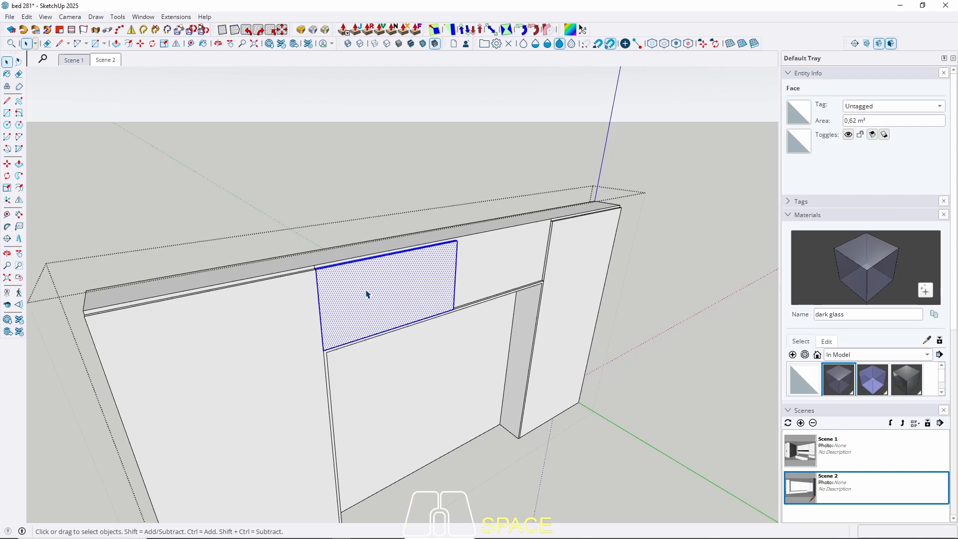
Select the whole extruded panel above the niche and turn it into a component with the default settings.
triple_click(367, 295)
right_click(367, 295)
left_click(414, 80)
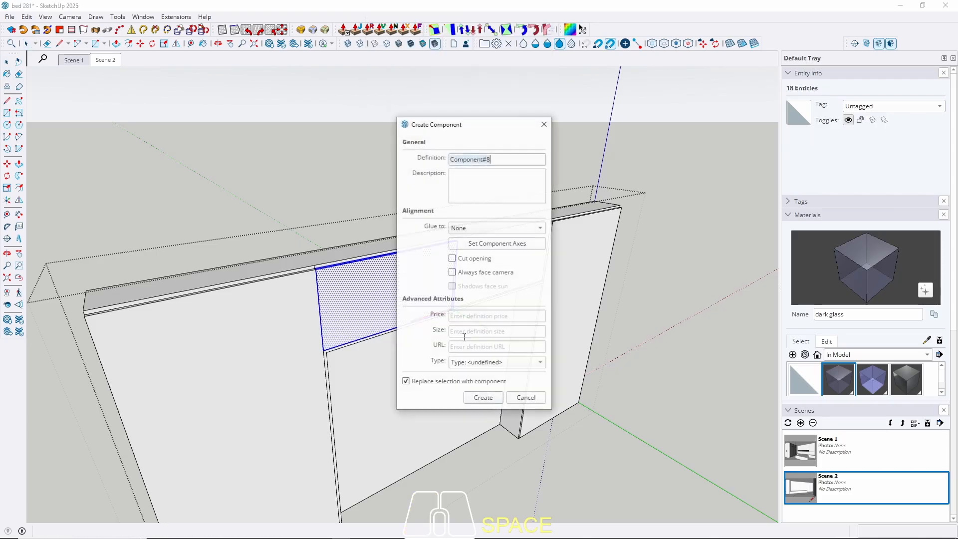
left_click(483, 398)
Copy the upper panel component beside itself to fill the other half of the strip above the niche.
scroll(371, 317, "up", 5)
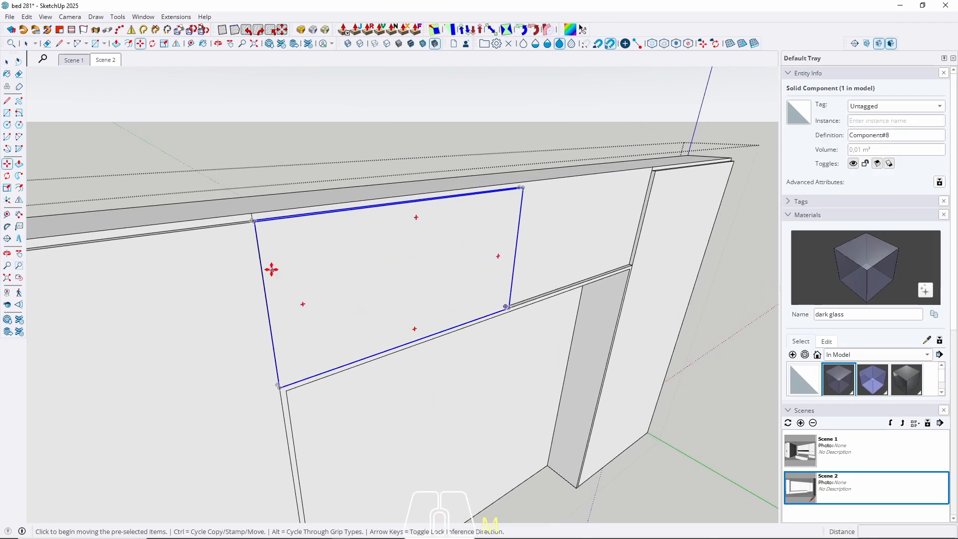
scroll(272, 269, "up", 2)
left_click(250, 204)
key("ctrl")
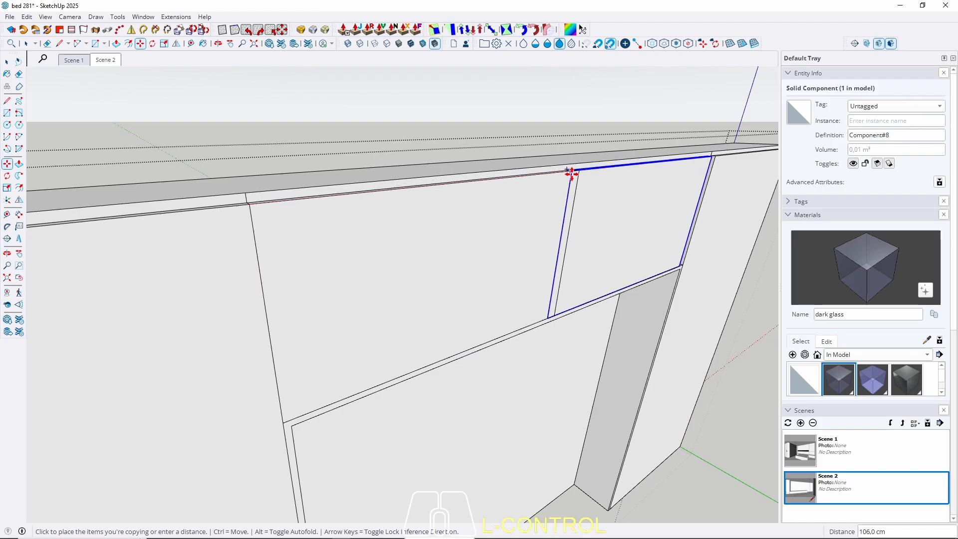
left_click(577, 171)
key("Escape")
scroll(253, 208, "down", 10)
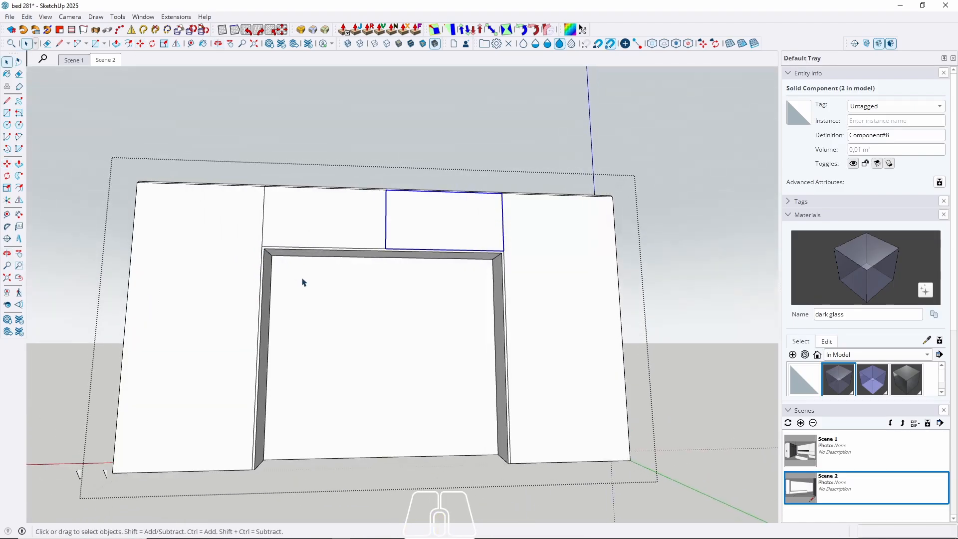
scroll(353, 331, "up", 3)
middle_click_drag(353, 330, 337, 346)
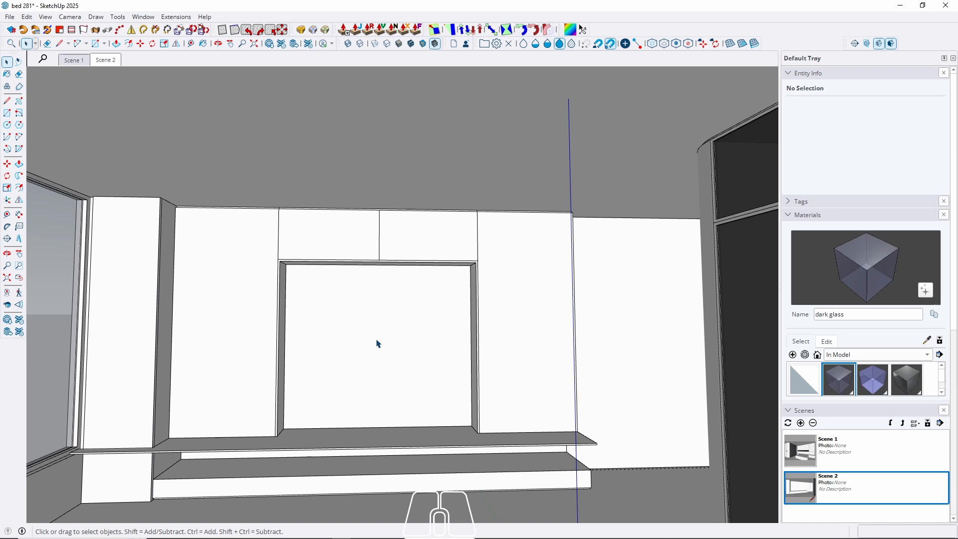
middle_click_drag(358, 357, 459, 312)
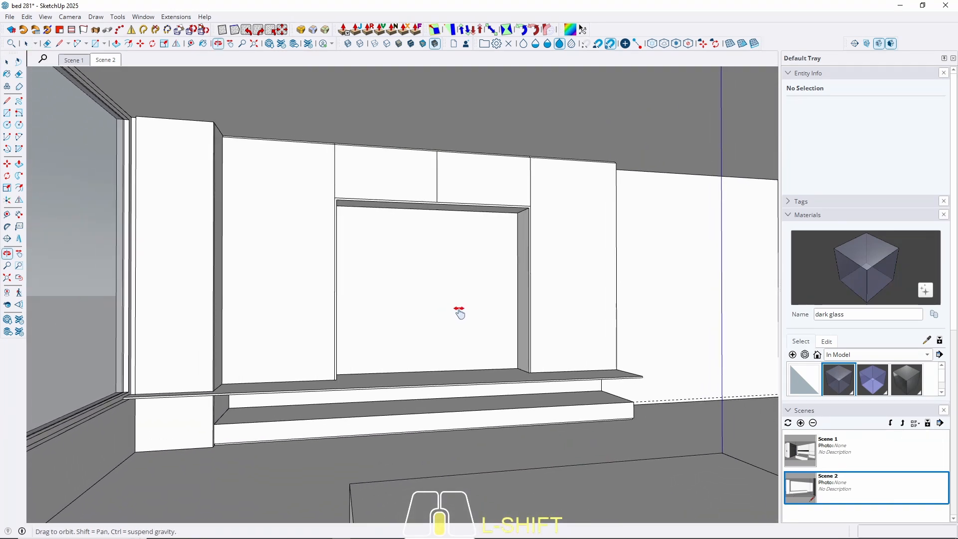
scroll(120, 361, "up", 3)
middle_click_drag(336, 370, 613, 387)
Switch to Scene 1 and draw a rectangle over the doorway's left jamb, from its upper front corner to its lower back corner.
left_click(75, 61)
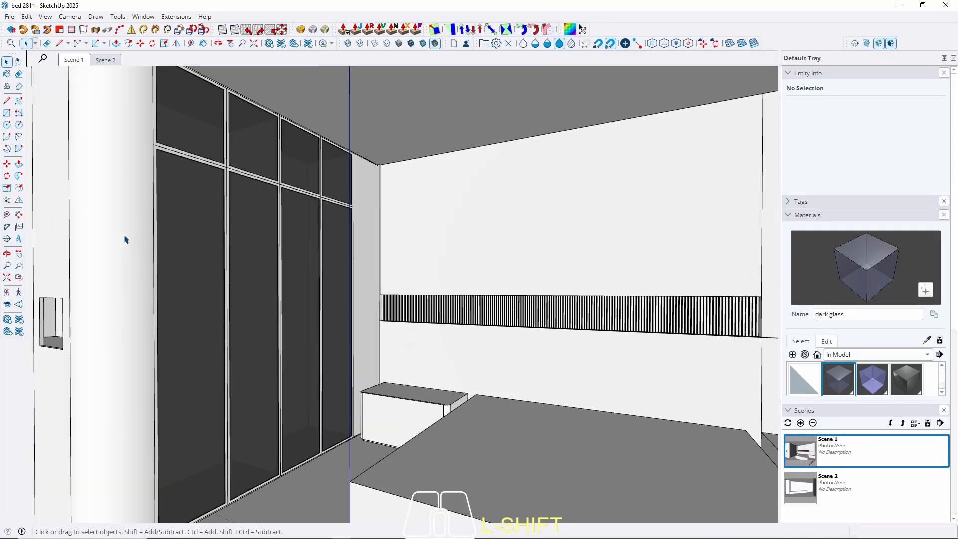
middle_click_drag(150, 250, 468, 257)
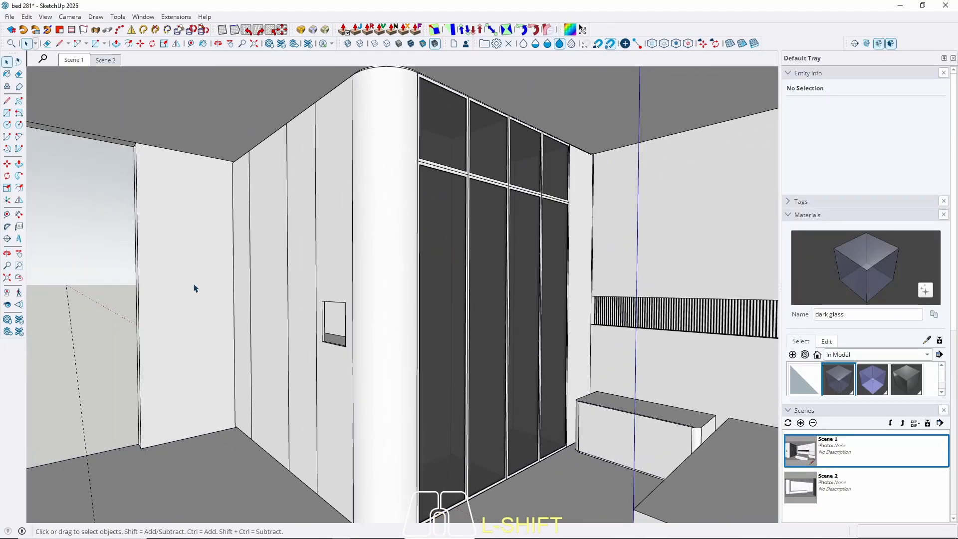
scroll(194, 289, "up", 5)
middle_click_drag(193, 381, 151, 356)
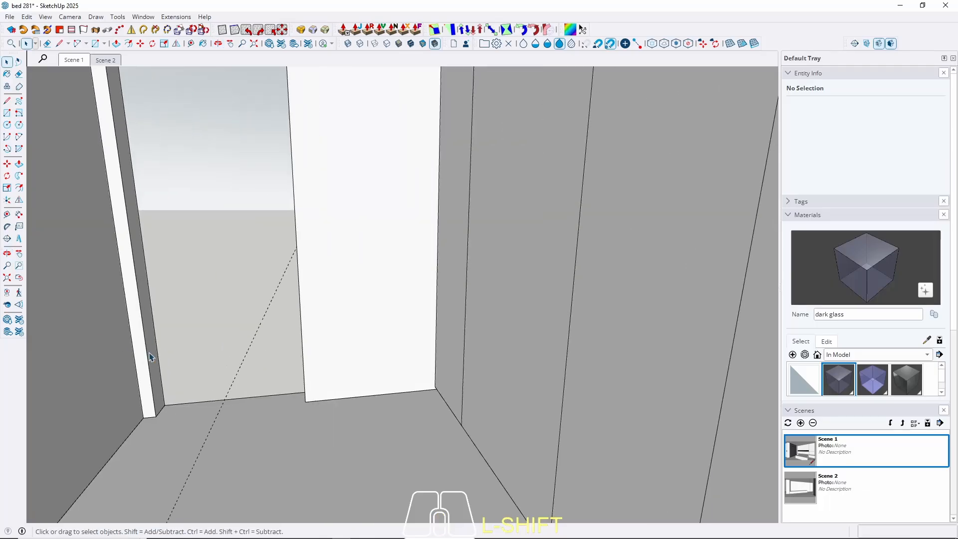
scroll(163, 396, "up", 2)
scroll(210, 449, "down", 2)
middle_click_drag(210, 449, 184, 263)
key("r")
scroll(150, 98, "up", 3)
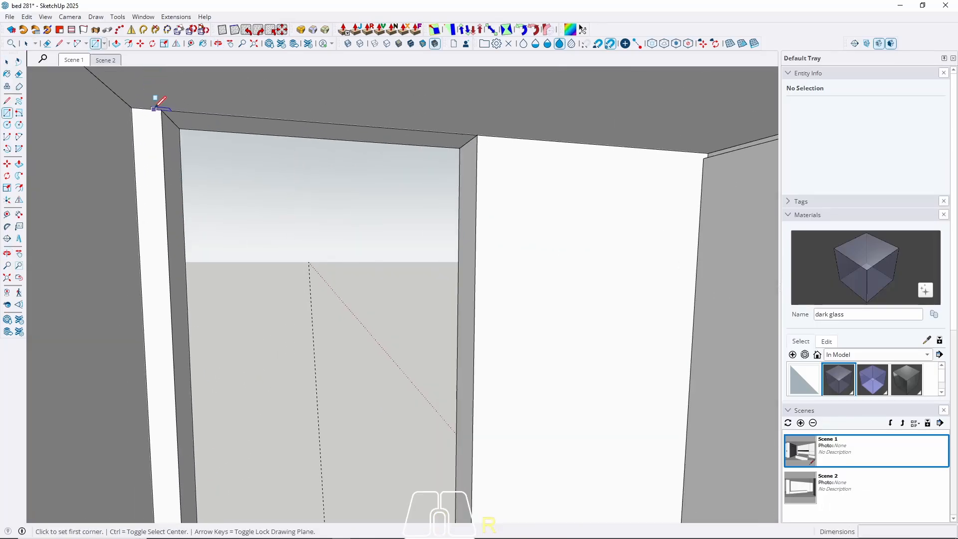
left_click(162, 109)
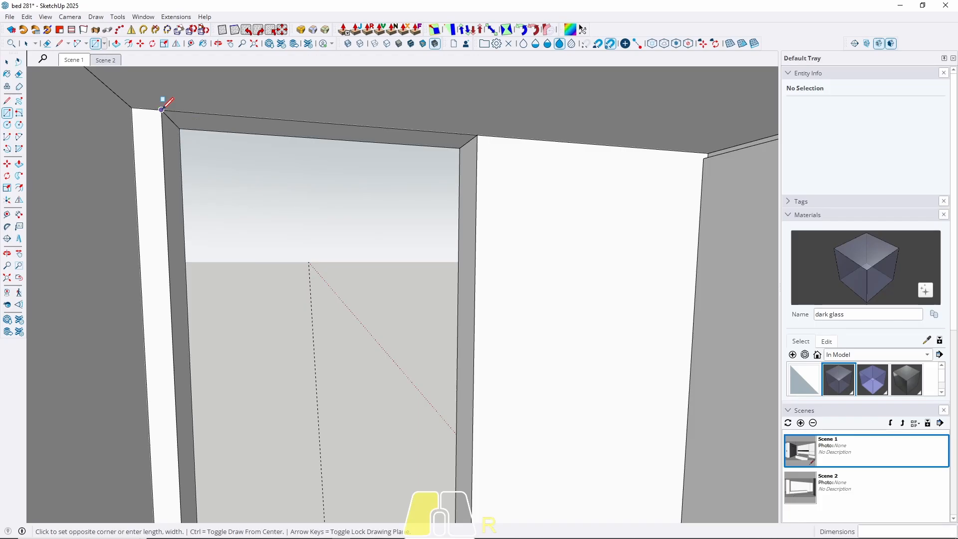
middle_click_drag(167, 98, 183, 194)
scroll(269, 414, "up", 5)
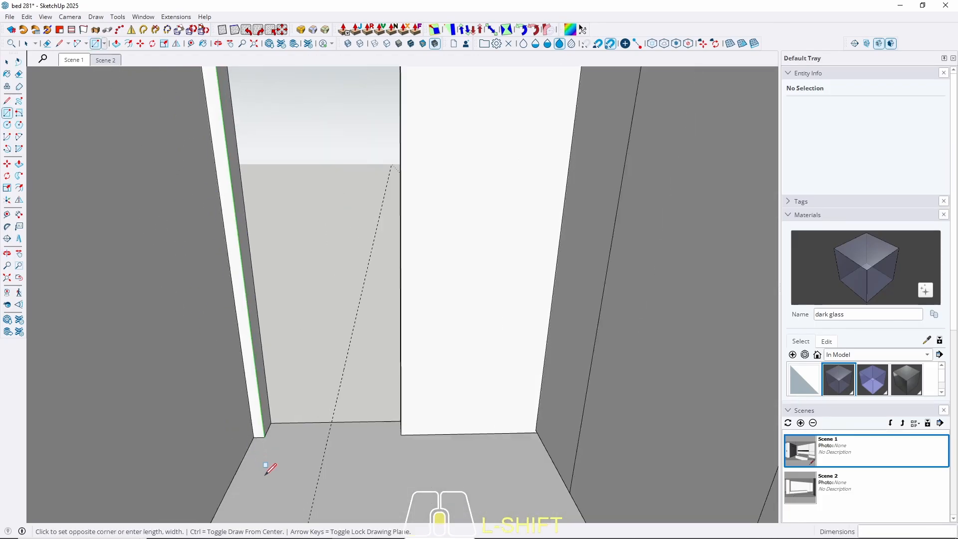
left_click(275, 389)
key("space")
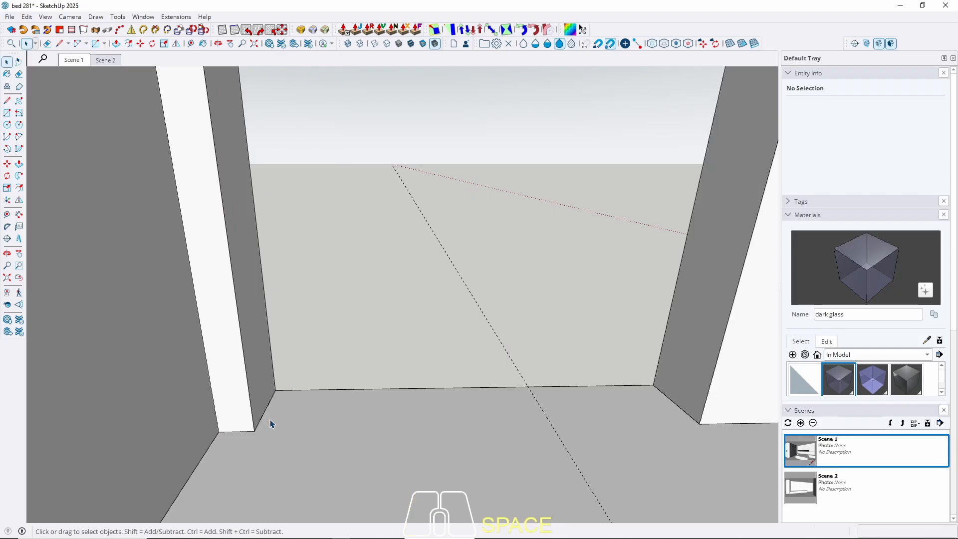
Extrude the left jamb rectangle 3 cm into the doorway and pull its front face out past the wall.
key("p")
left_click(260, 407)
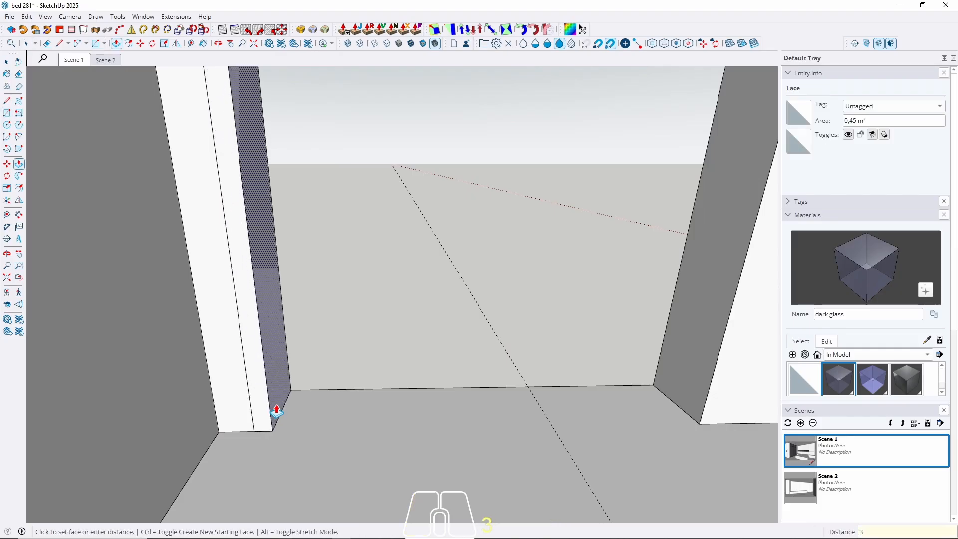
type("3")
key("Return")
scroll(261, 434, "up", 2)
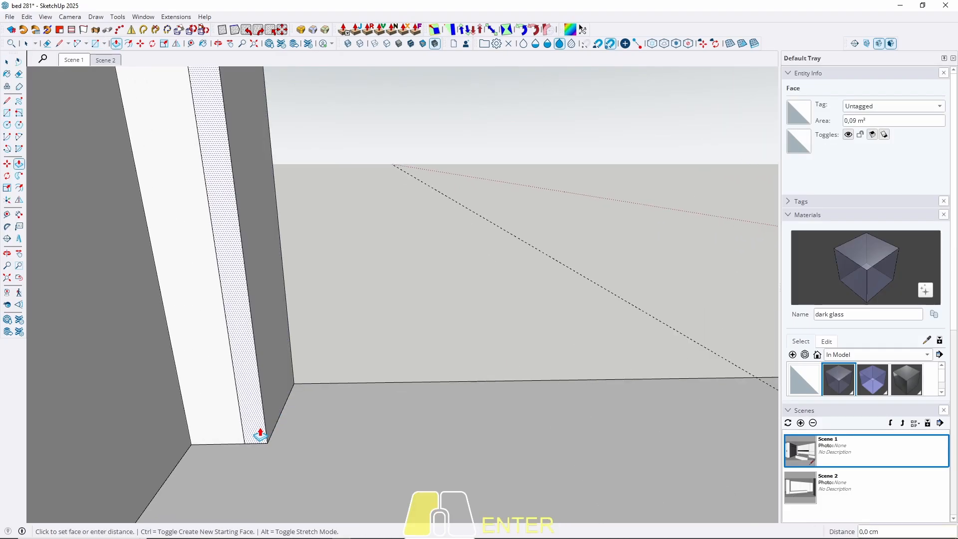
key("Return")
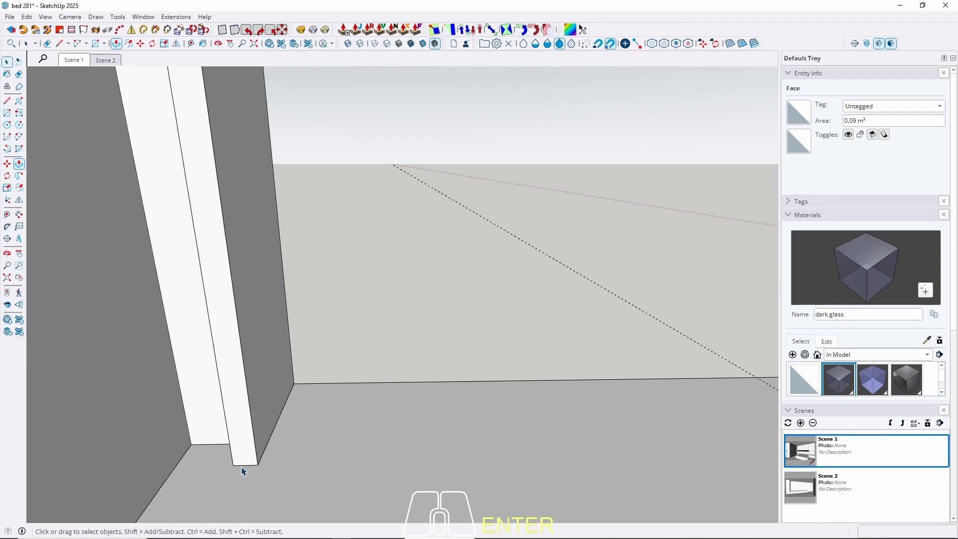
key("space")
Select the whole extruded door jamb and turn it into a component with the default settings.
triple_click(243, 456)
right_click(243, 455)
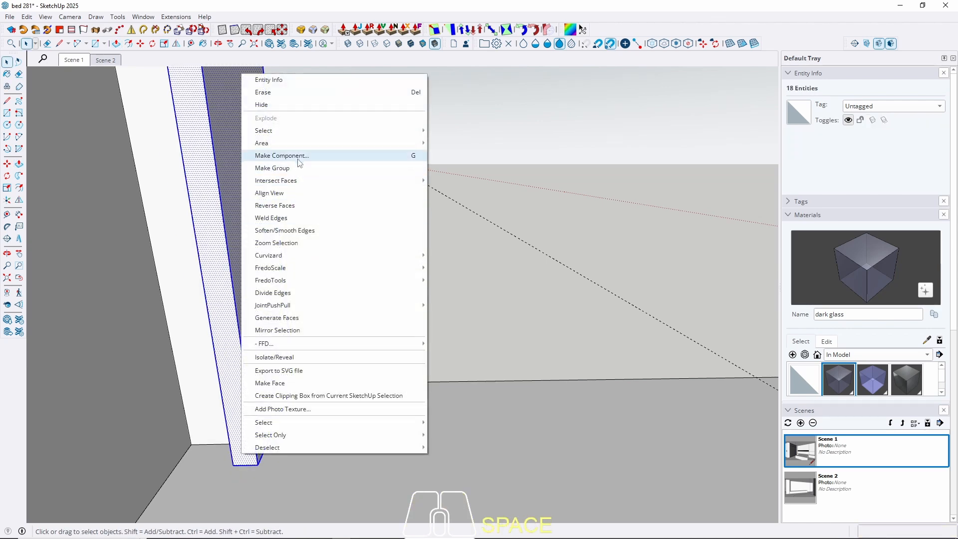
left_click(279, 155)
left_click(480, 392)
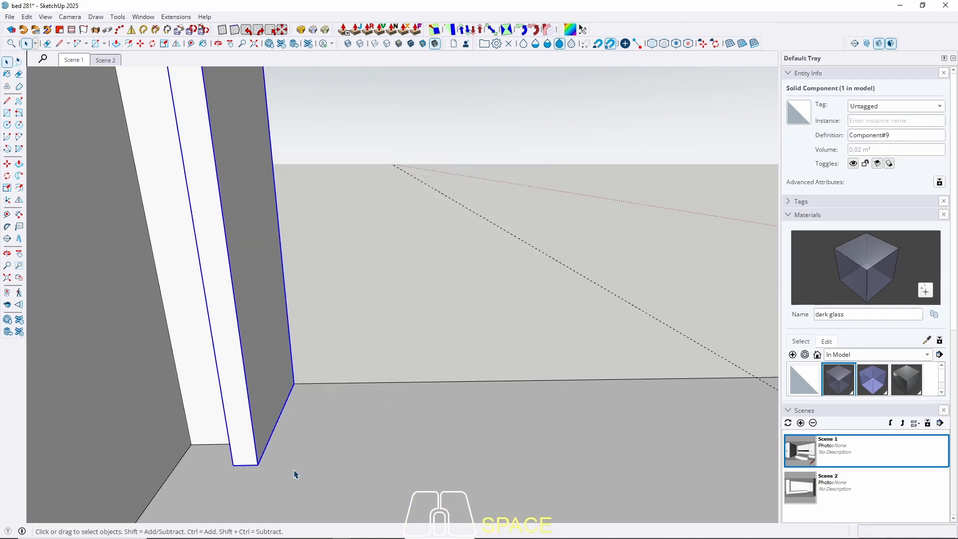
Copy the door jamb component along the green axis to the opposite side of the doorway.
key("m")
key("ctrl")
left_click(258, 467)
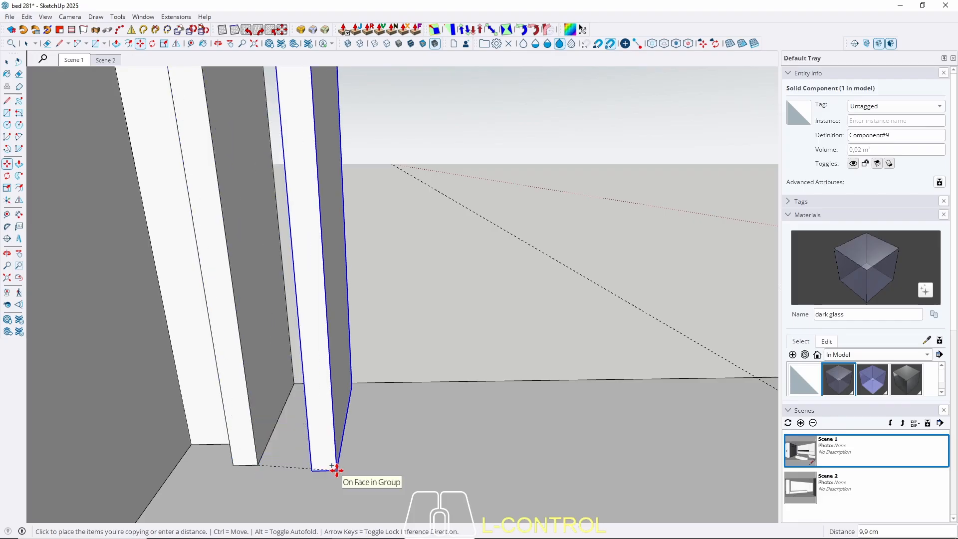
key("Left")
scroll(173, 453, "down", 4)
scroll(416, 433, "up", 2)
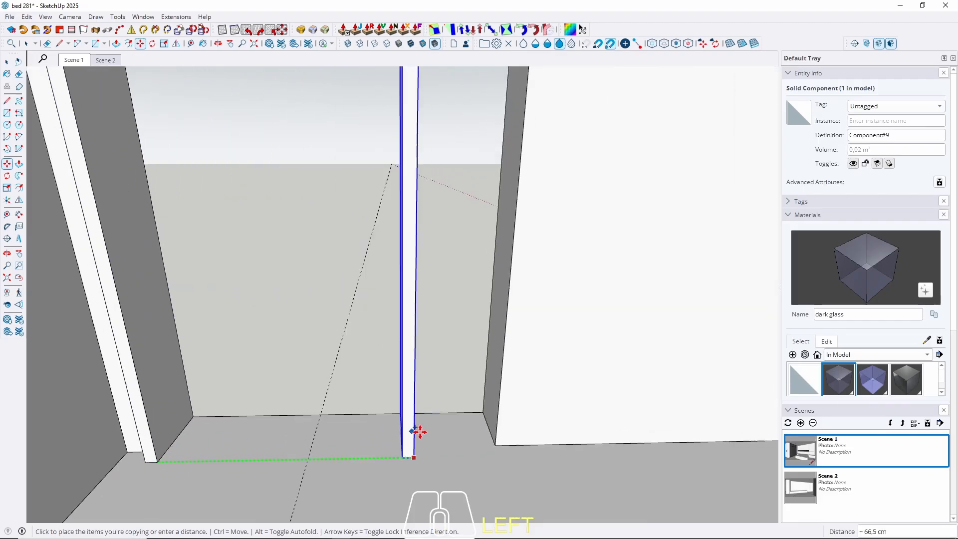
left_click(512, 447)
key("space")
scroll(319, 446, "down", 5)
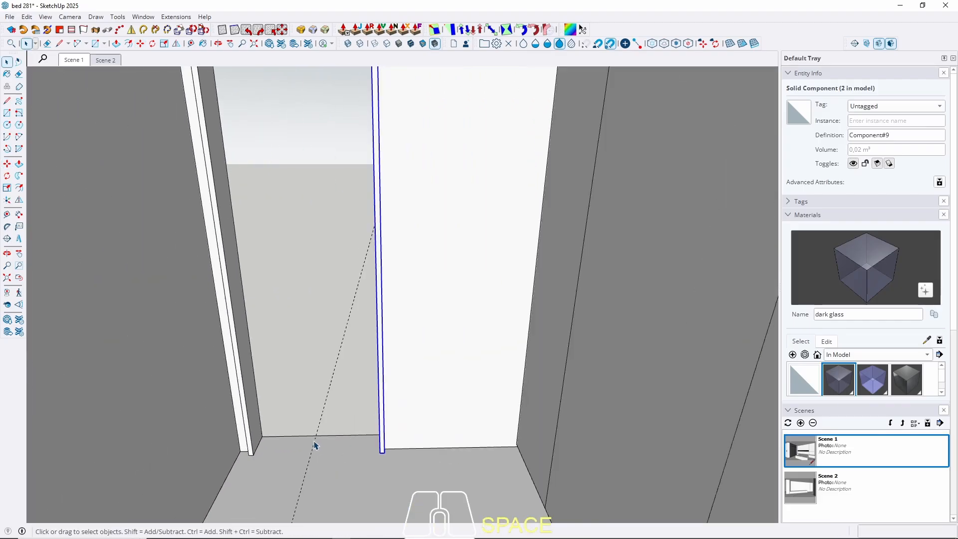
Draw a rectangle about 300 cm high and 92 cm wide over the wall between the copied door jamb and the room corner.
middle_click_drag(316, 445, 439, 226)
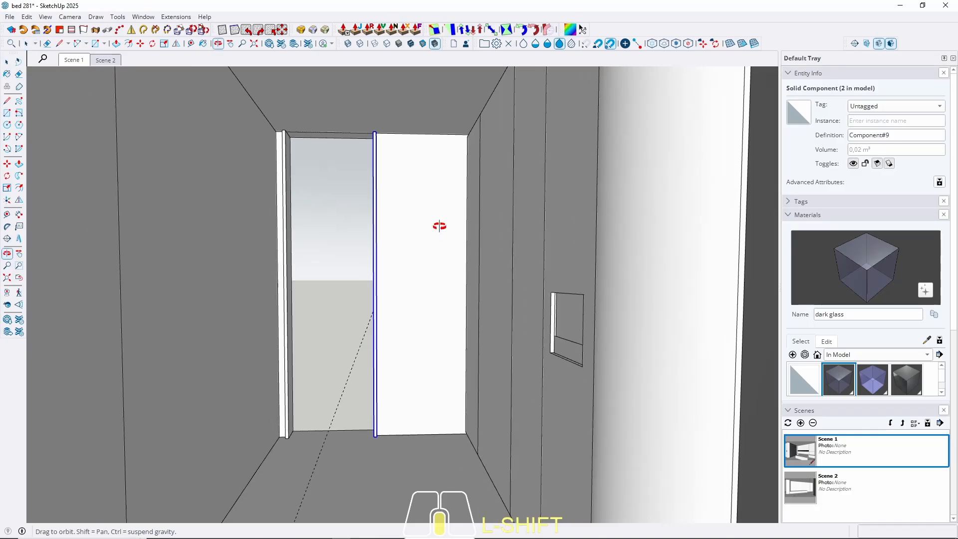
scroll(481, 433, "up", 10)
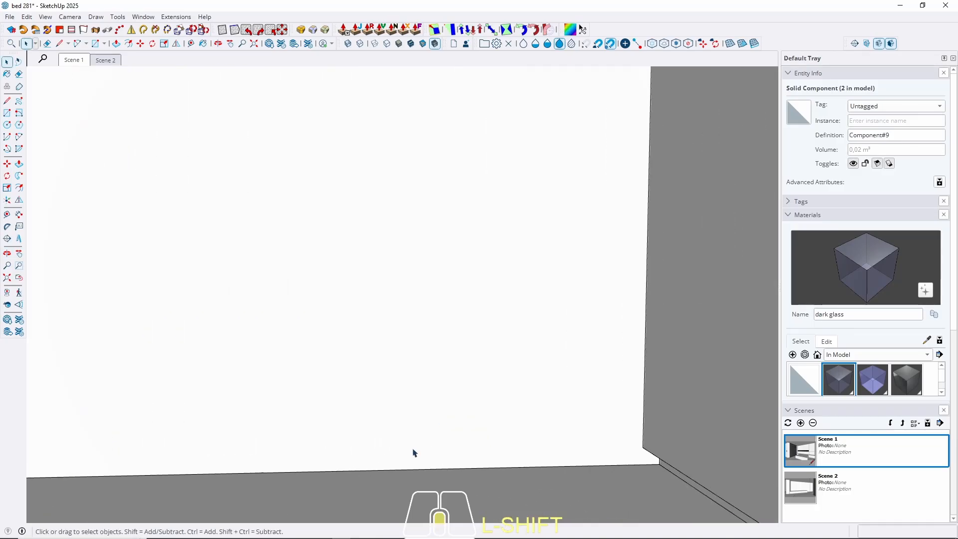
middle_click_drag(416, 451, 392, 510)
scroll(376, 417, "down", 3)
triple_click(377, 416)
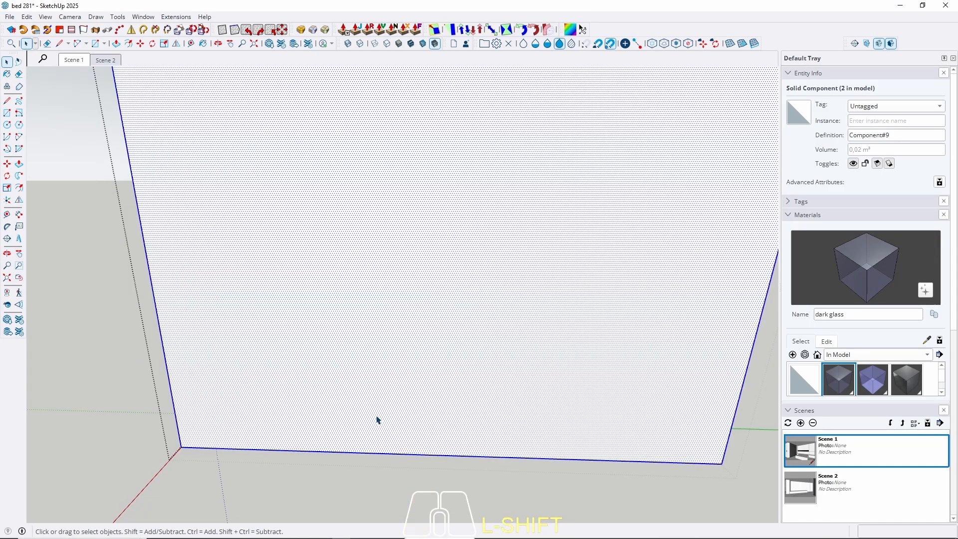
key("Escape")
key("r")
scroll(191, 426, "up", 1)
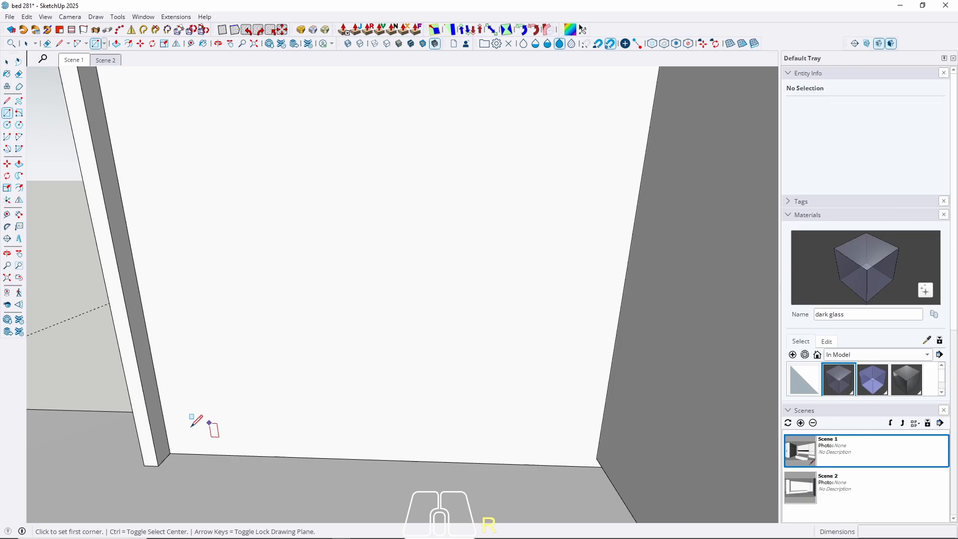
left_click(171, 453)
middle_click_drag(171, 449, 483, 452)
scroll(500, 227, "up", 3)
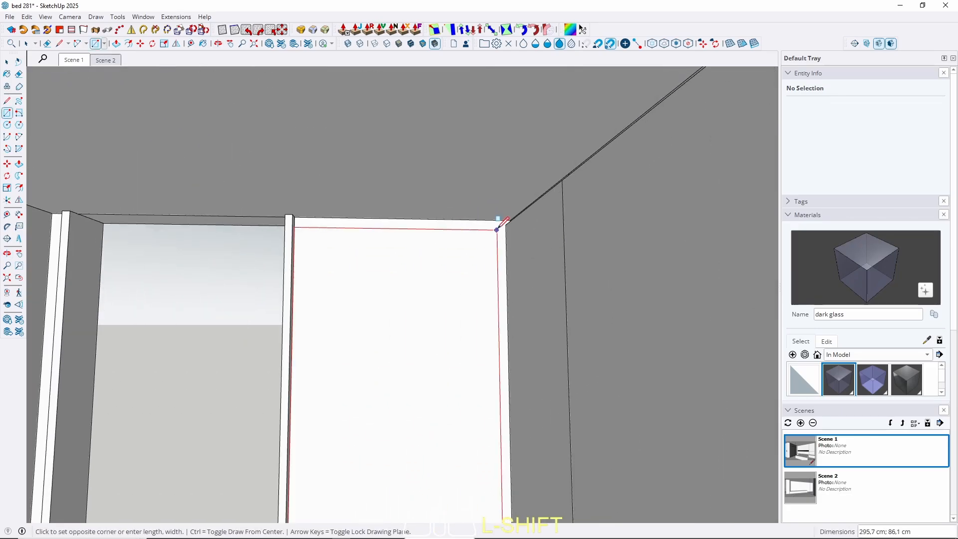
scroll(498, 227, "up", 5)
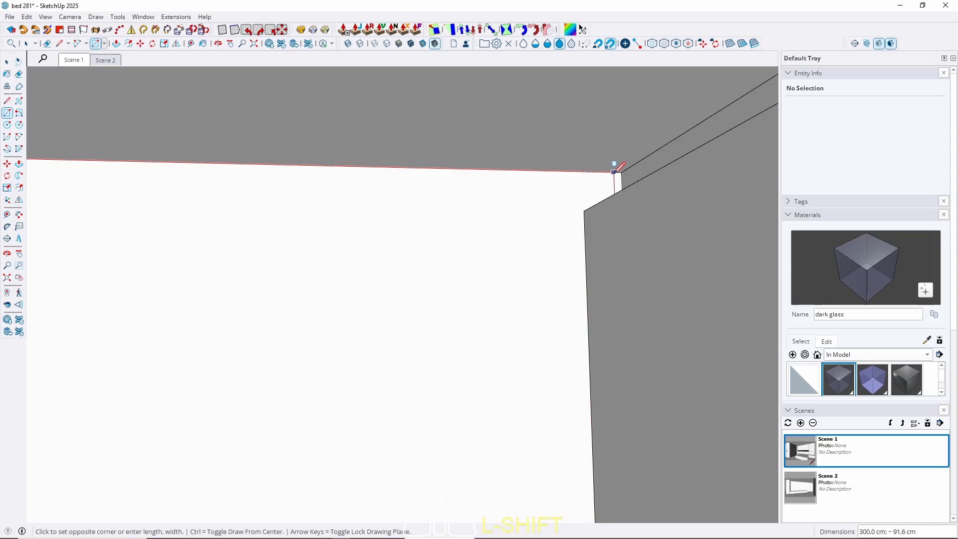
scroll(592, 181, "down", 5)
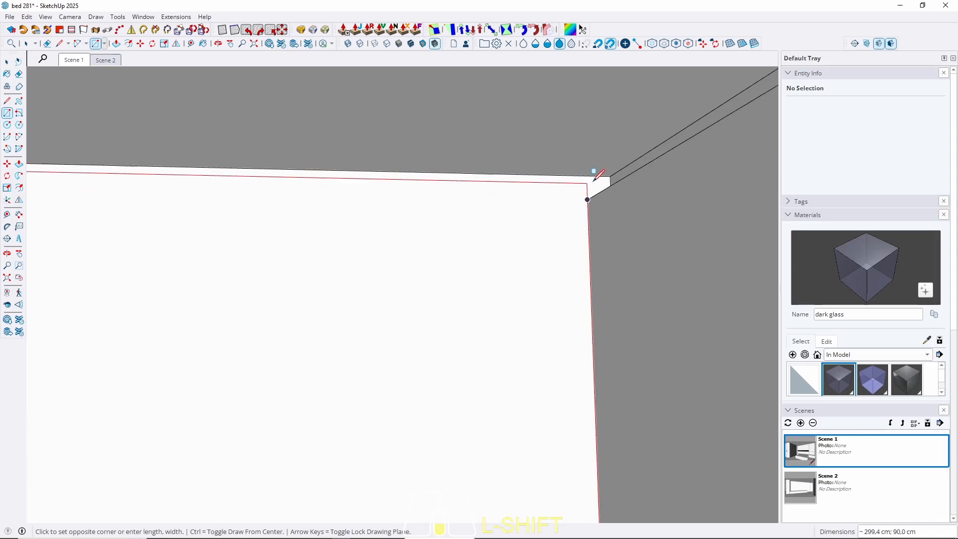
middle_click_drag(478, 187, 546, 220)
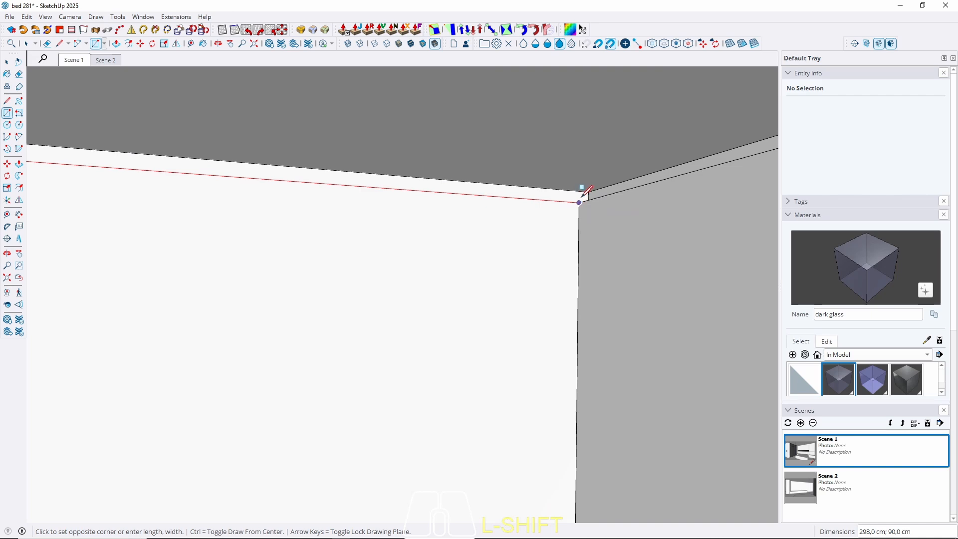
key("space")
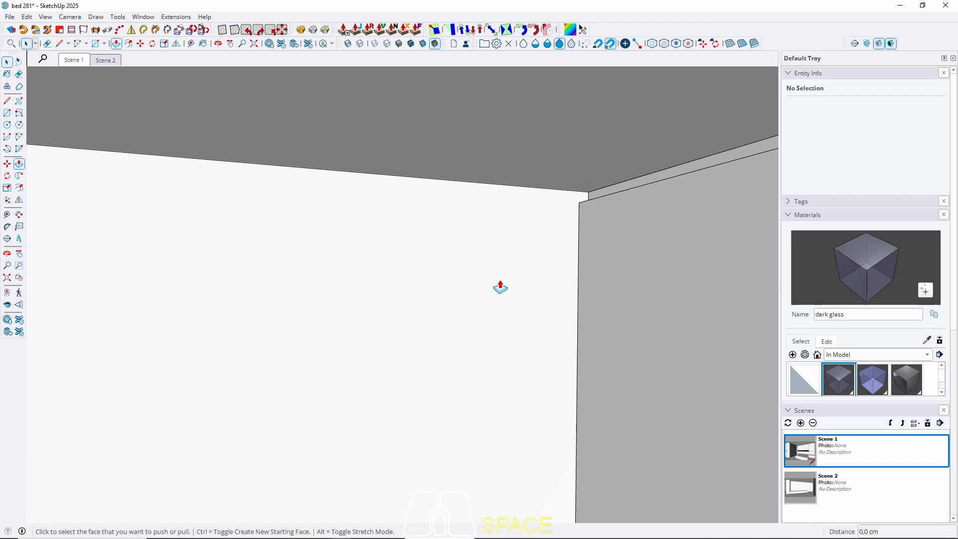
Extrude the new wall rectangle beside the doorway 3 cm into the room.
left_click(501, 288)
key("Return")
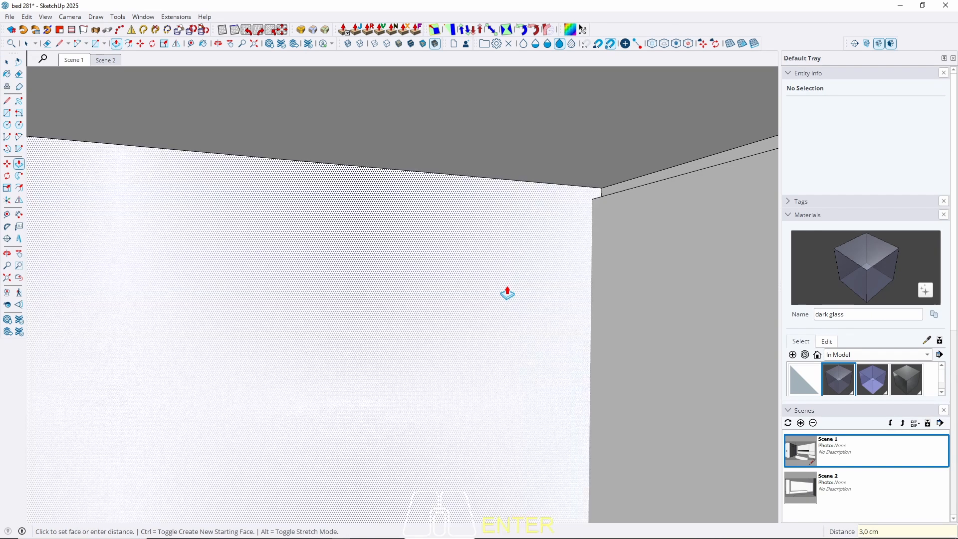
key("space")
Select the whole extruded wall panel beside the doorway and make it a group.
scroll(352, 174, "down", 6)
middle_click_drag(387, 316, 386, 333)
middle_click_drag(386, 333, 366, 185, "shift")
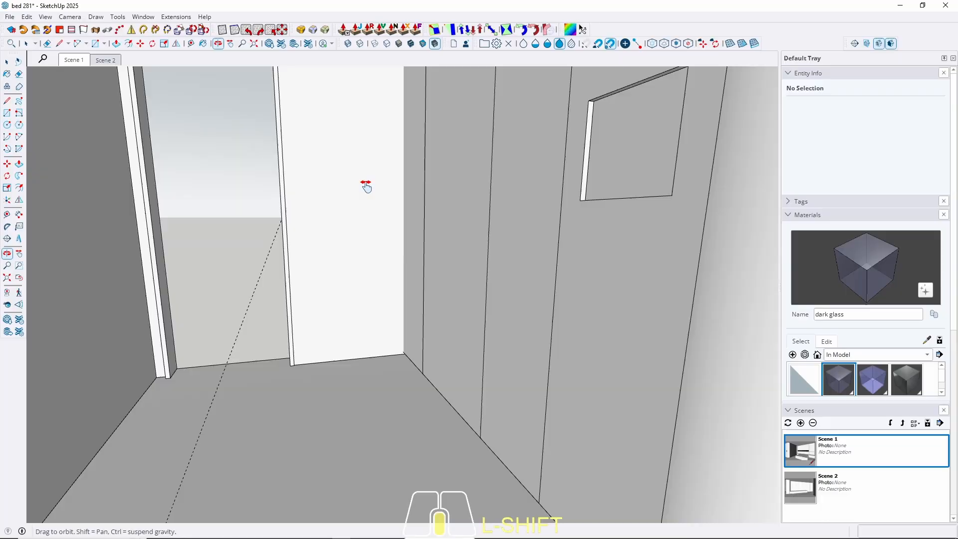
triple_click(354, 292)
right_click(352, 289)
left_click(405, 118)
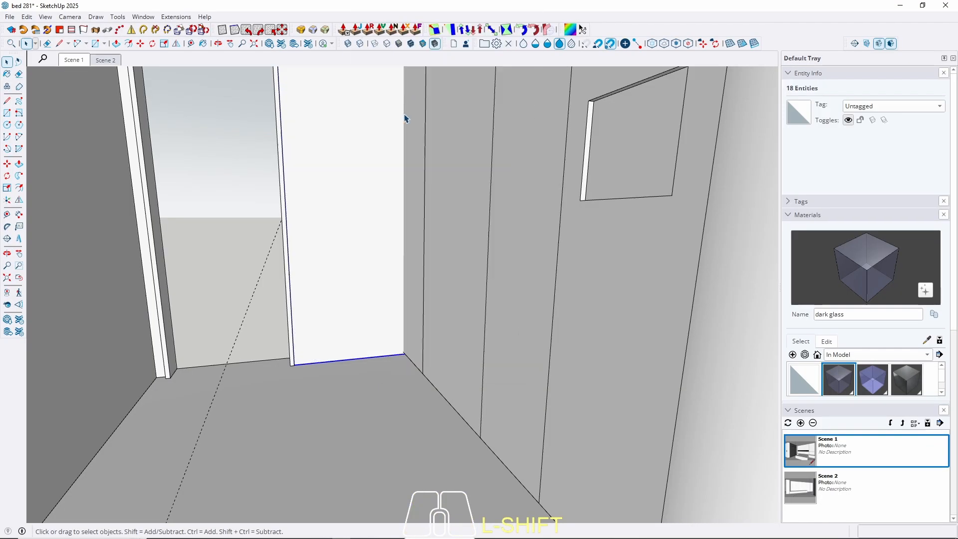
Open the adjoining side wall panel, offset its end face at the room corner by 3 cm, and leave it.
triple_click(410, 327)
middle_click_drag(410, 327, 728, 362)
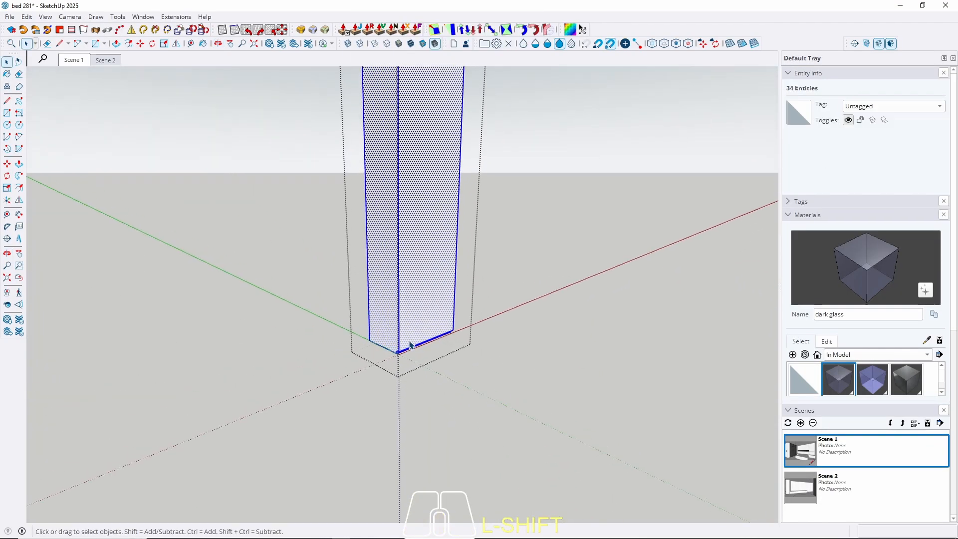
scroll(384, 333, "up", 2)
key("p")
left_click(376, 323)
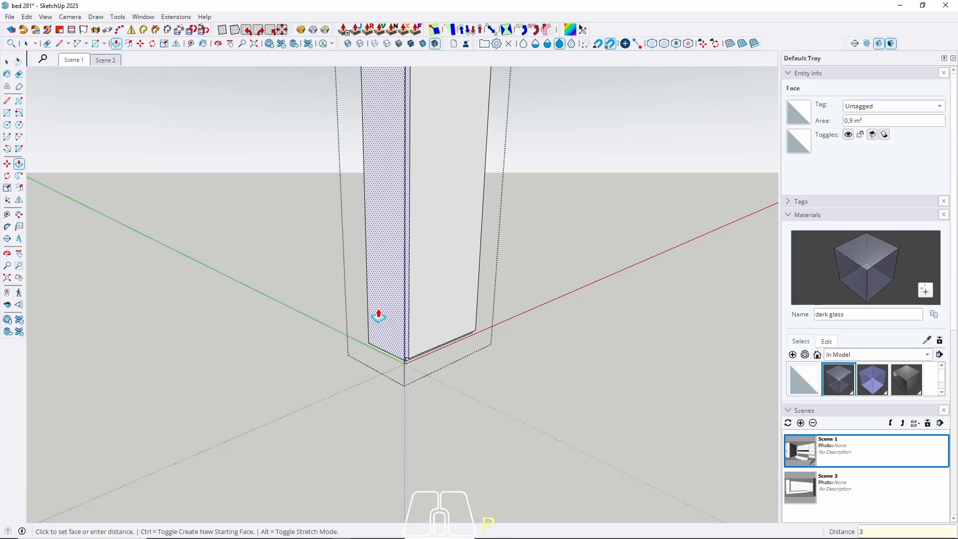
key("Escape")
Open the grouped wall panel and copy its top edge a short distance down the front face to mark a narrow strip.
middle_click_drag(378, 317, 322, 411)
scroll(342, 428, "down", 3)
double_click(306, 295)
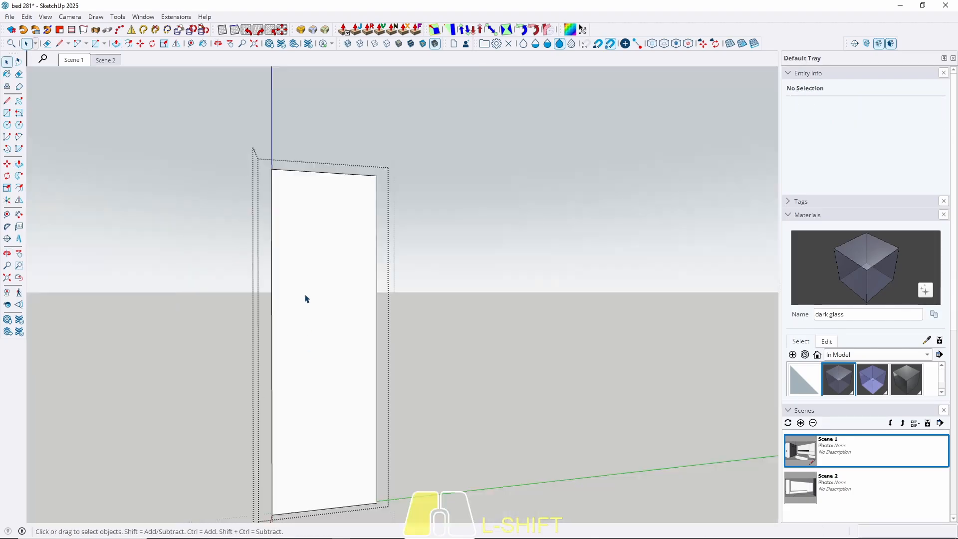
left_click(306, 299, "shift")
left_click(289, 173)
scroll(304, 187, "up", 2)
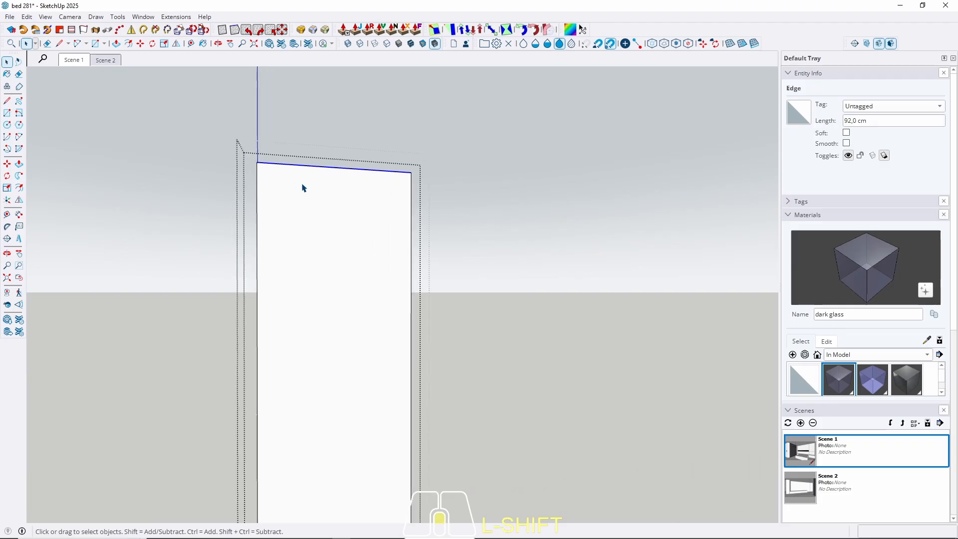
key("m")
left_click(307, 166)
key("ctrl")
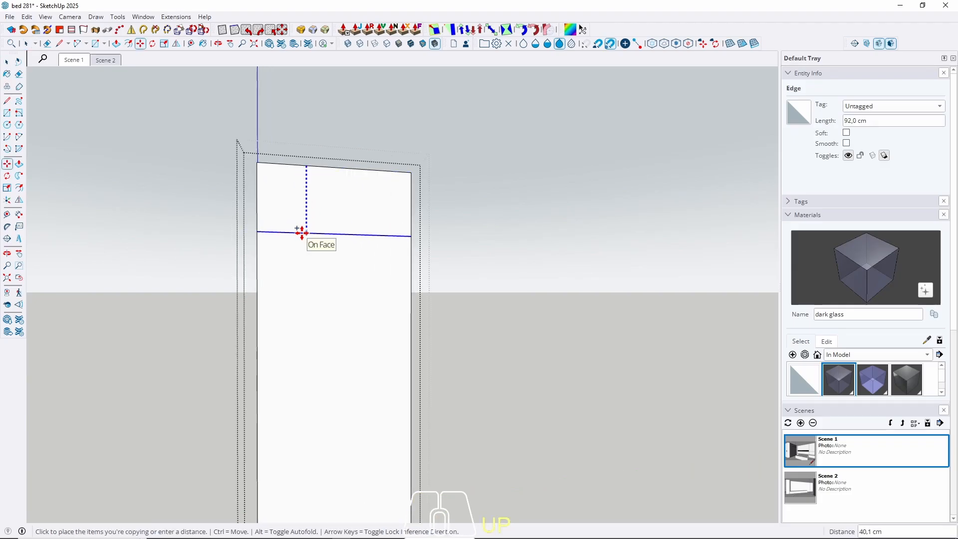
key("Return")
key("space")
Copy the panel's bottom edge a short distance up the front face to mark a matching narrow strip.
middle_click_drag(321, 265, 340, 430)
middle_click_drag(340, 429, 351, 370, "shift")
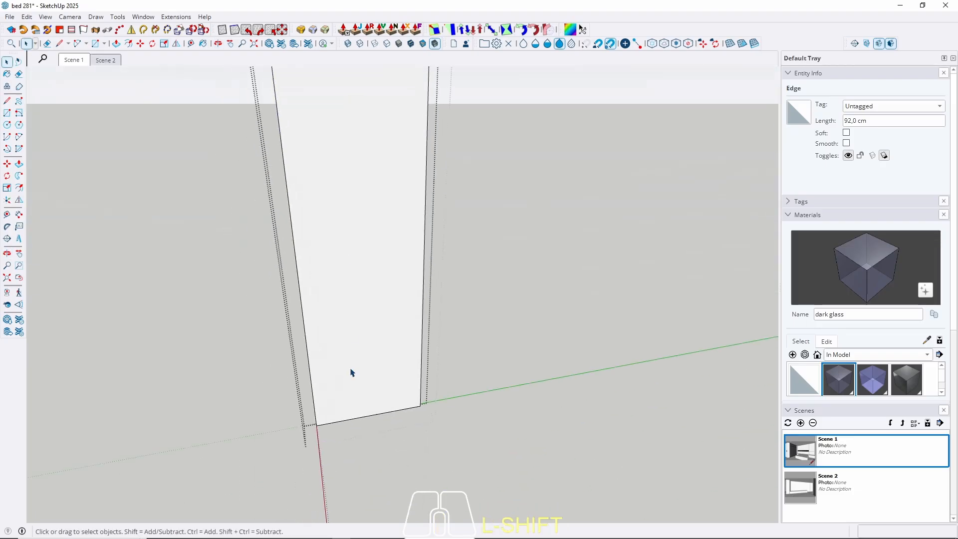
scroll(352, 399, "up", 4)
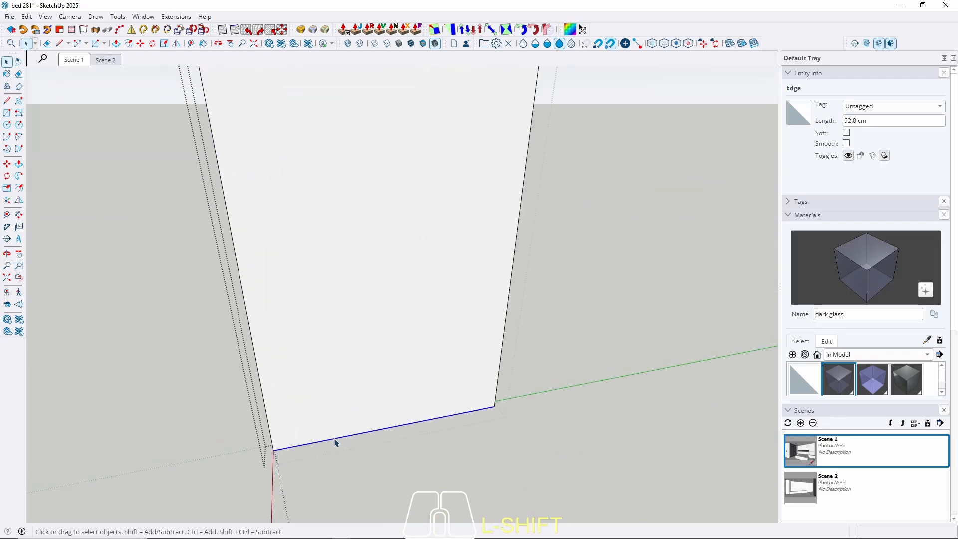
key("m")
left_click(339, 437)
key("ctrl")
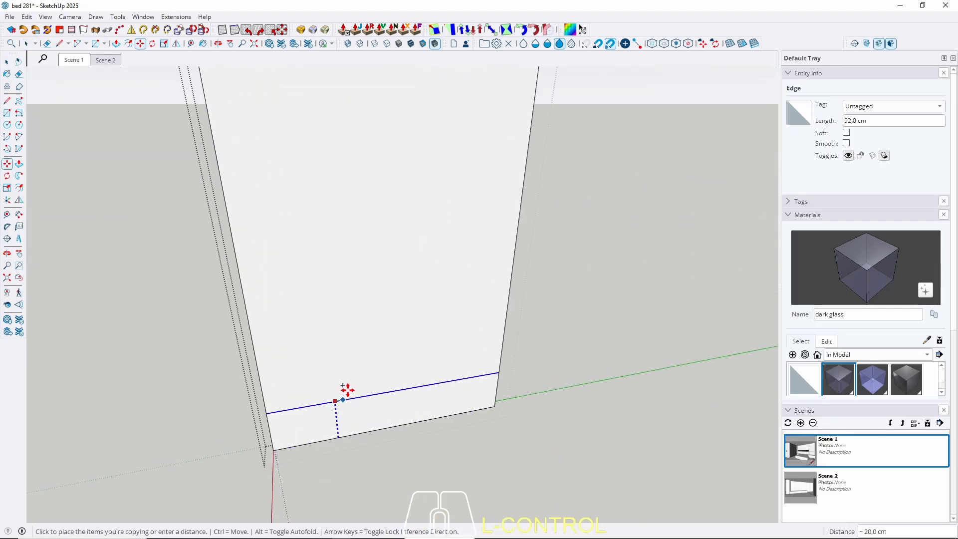
key("Return")
Push the narrow strip along the panel's bottom edge 2 cm inward to form a recess.
middle_click_drag(471, 411, 325, 434)
scroll(329, 433, "up", 3)
scroll(326, 419, "up", 3)
key("space")
scroll(321, 401, "up", 2)
left_click(317, 389)
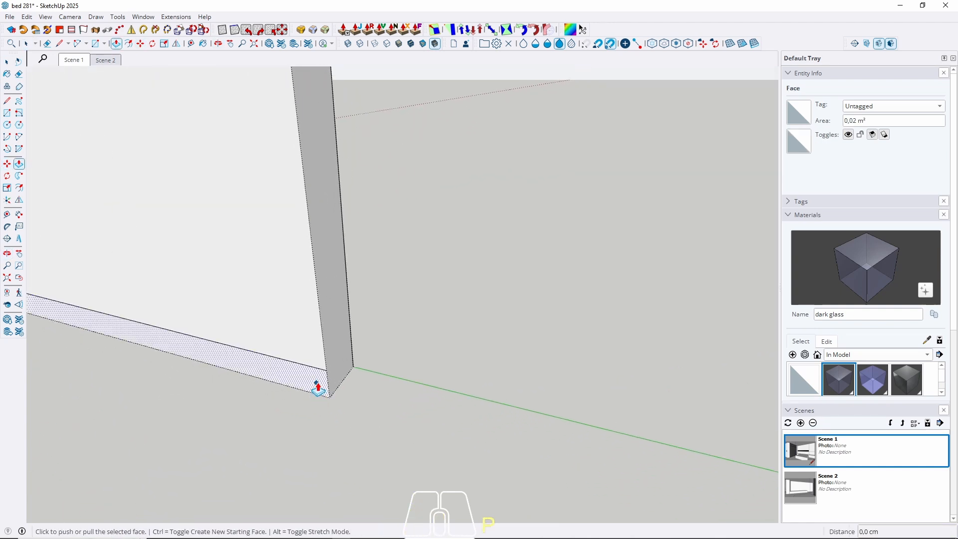
left_click(318, 388)
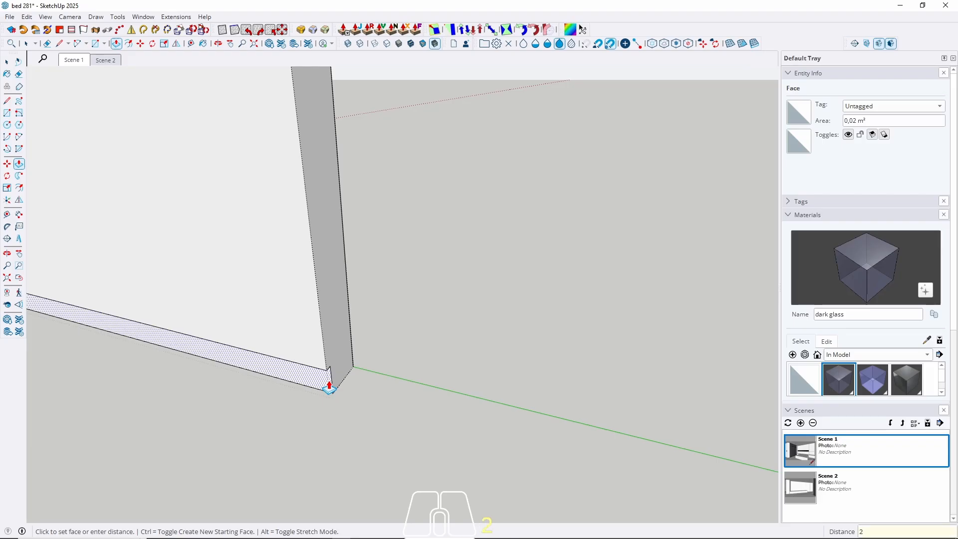
key("Return")
left_click(322, 392)
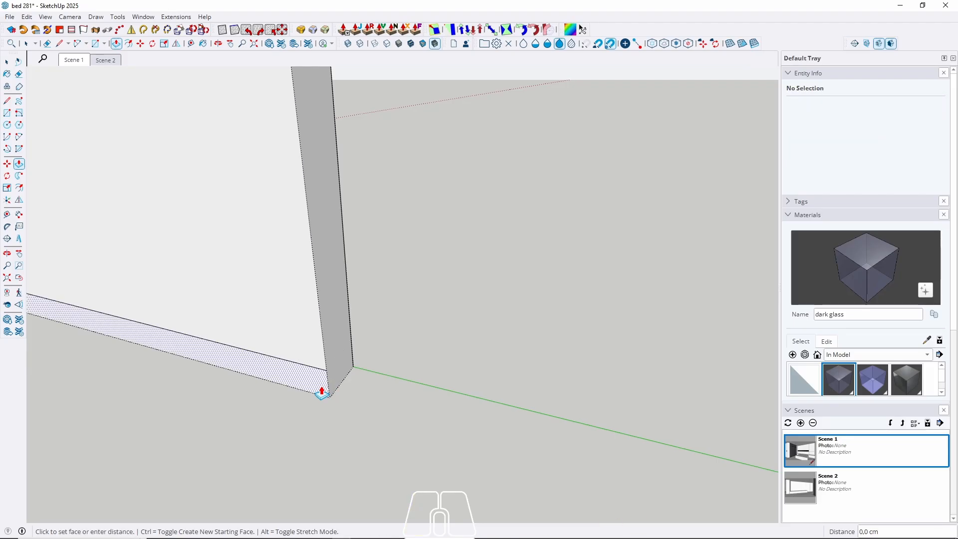
key("Return")
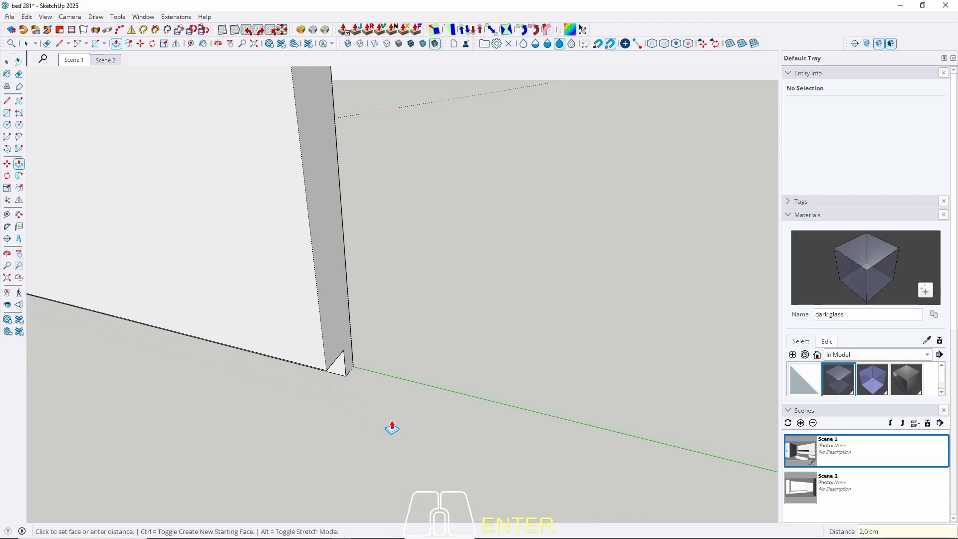
scroll(391, 427, "down", 3)
key("space")
Push the narrow strip along the panel's top edge 2 cm inward and close the panel group.
middle_click_drag(355, 408, 419, 436)
scroll(420, 436, "down", 6)
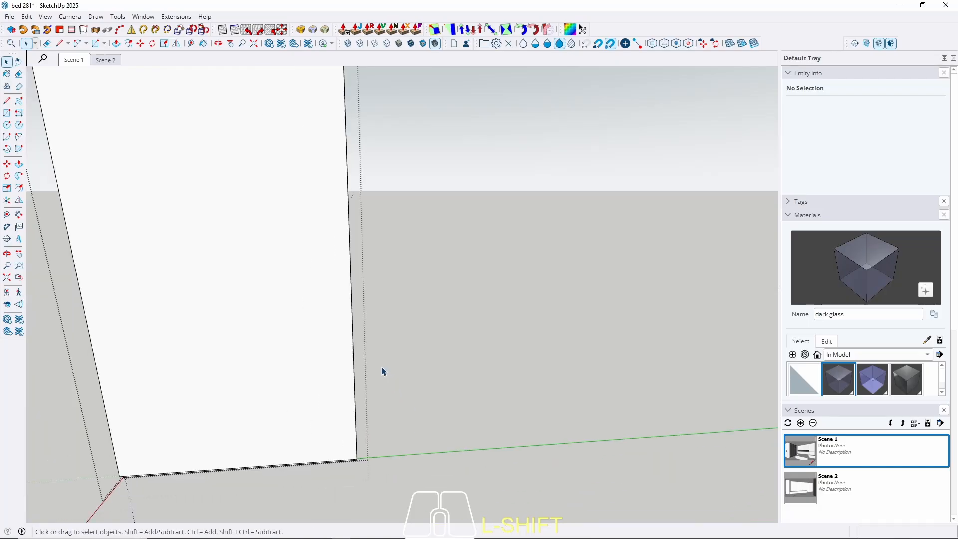
middle_click_drag(383, 369, 364, 452)
scroll(364, 453, "down", 3)
scroll(308, 316, "down", 3)
middle_click_drag(307, 313, 342, 461, "shift")
scroll(283, 274, "up", 5)
scroll(274, 235, "up", 3)
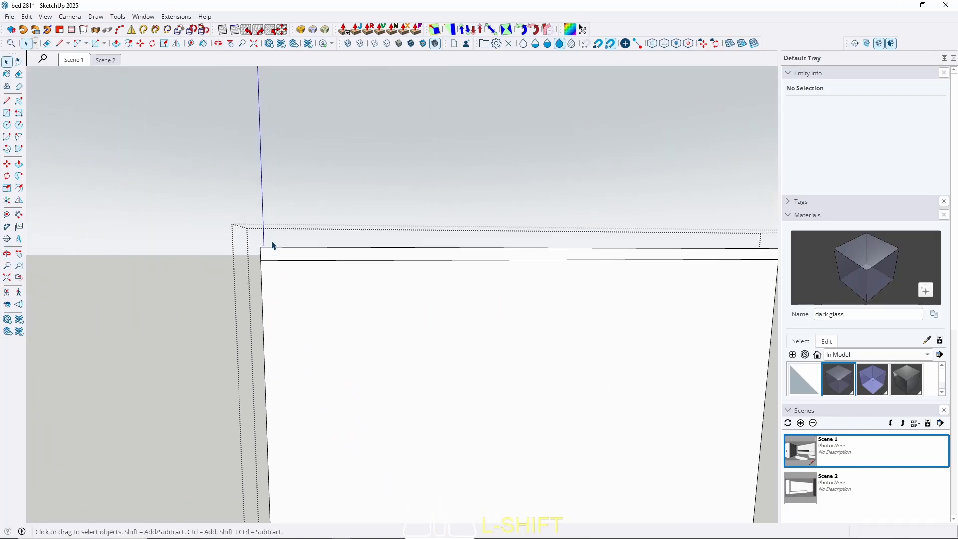
middle_click_drag(273, 244, 487, 292)
scroll(329, 280, "up", 3)
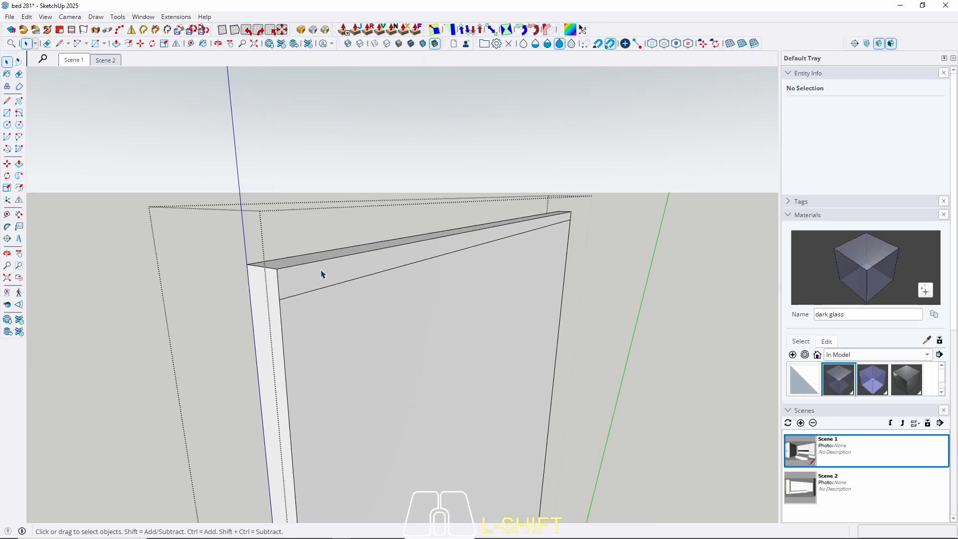
left_click(280, 283)
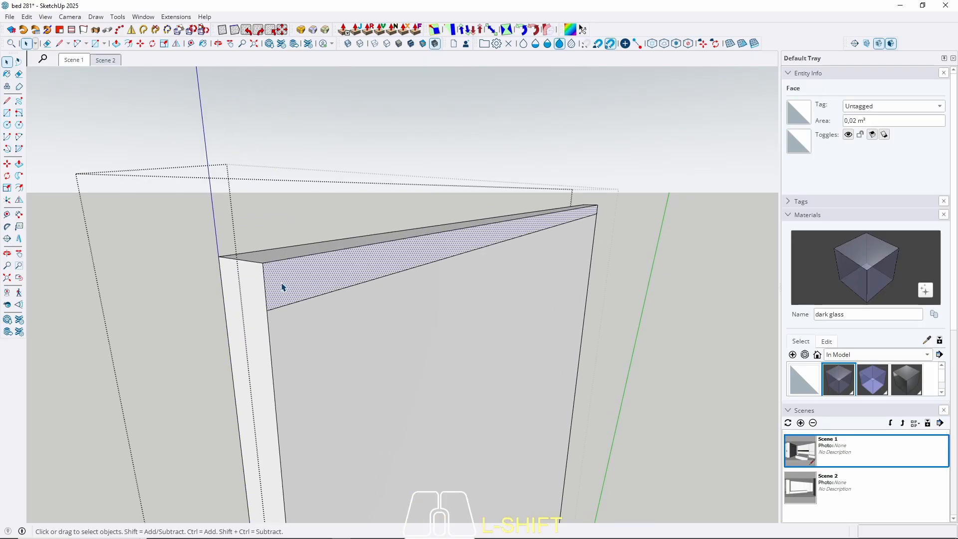
left_click(283, 285)
type("2")
key("Return")
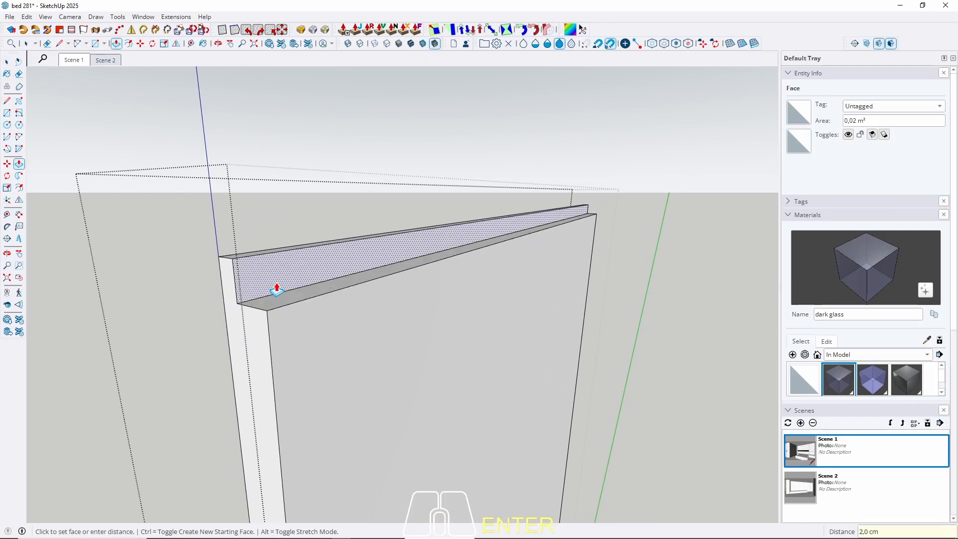
key("space")
middle_click_drag(466, 369, 254, 252)
key("Escape")
Draw a rectangle 300 cm high and 7 cm wide over the narrow wall strip on the doorway's other side.
scroll(270, 240, "down", 4)
scroll(360, 197, "down", 5)
middle_click_drag(255, 366, 257, 382)
middle_click_drag(257, 382, 336, 374, "shift")
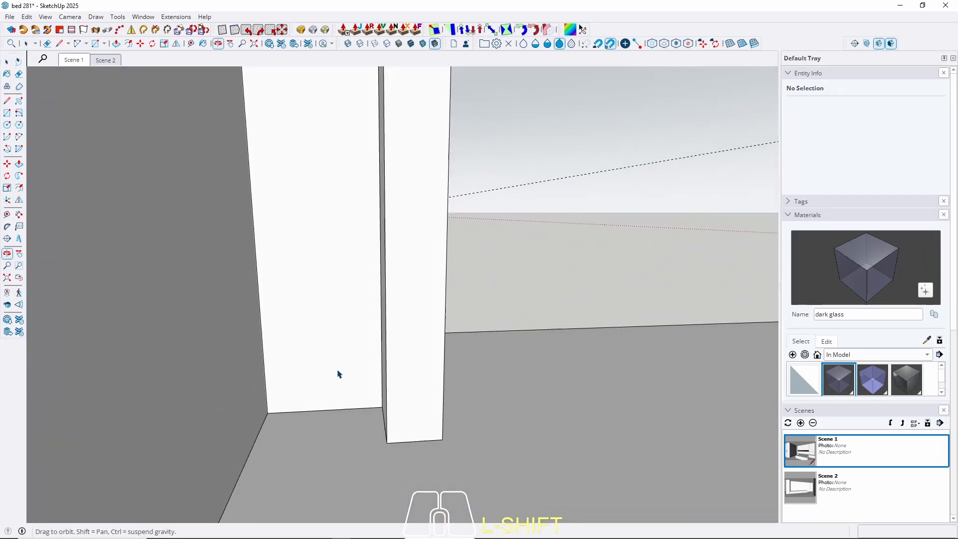
middle_click_drag(268, 412, 294, 300)
scroll(278, 177, "up", 12)
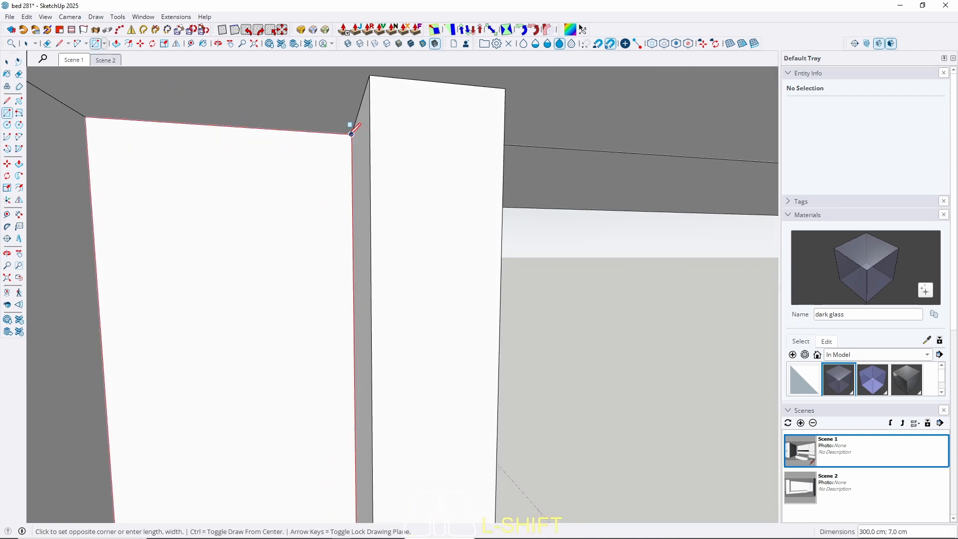
left_click(351, 134)
Extrude the narrow wall strip rectangle 3 cm into the room.
key("space")
key("p")
left_click(322, 208)
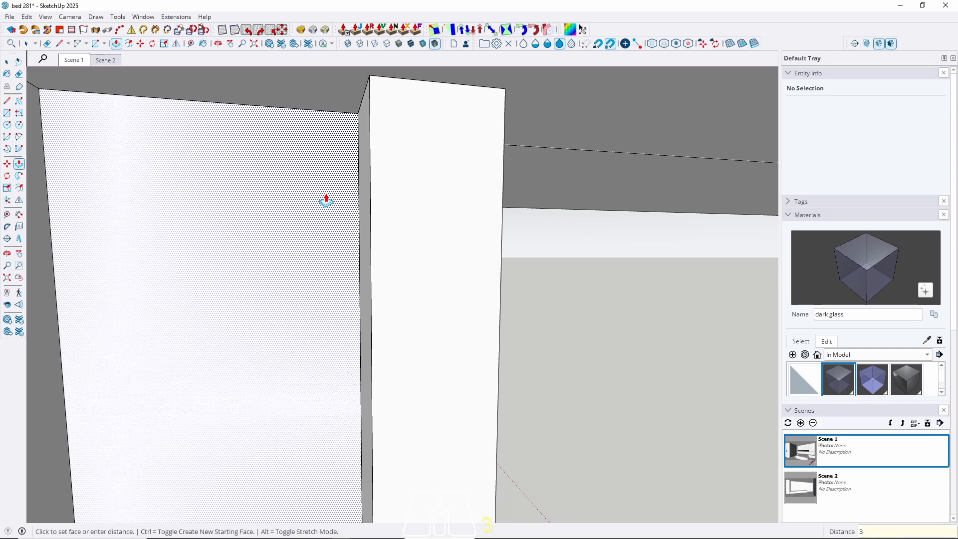
key("Return")
key("space")
Select the whole extruded narrow panel, make it a group and open that group for editing.
scroll(235, 240, "down", 10)
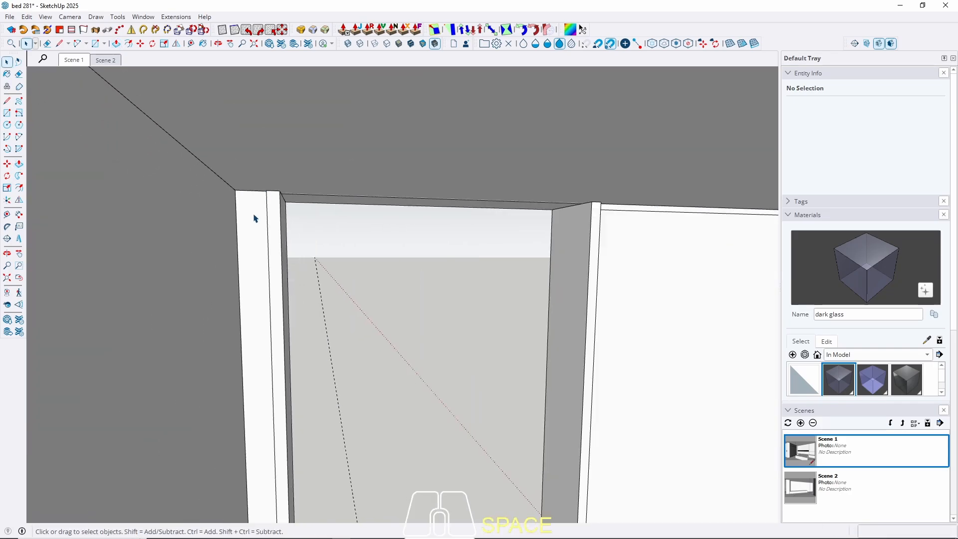
left_click(253, 213)
right_click(250, 203)
left_click(290, 97)
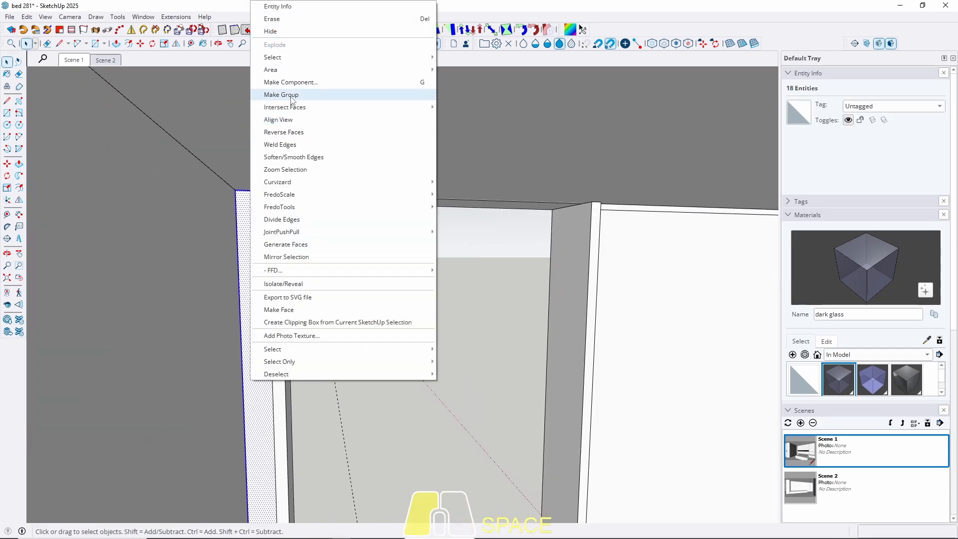
left_click(669, 329)
double_click(247, 212)
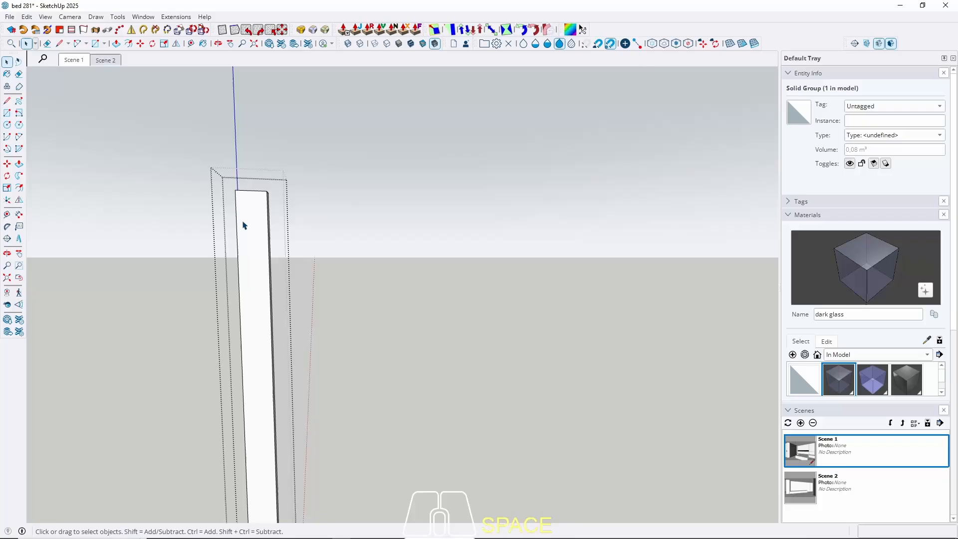
Copy the narrow panel's top edge 2 cm down its front face.
scroll(259, 199, "up", 2)
left_click(260, 191)
key("m")
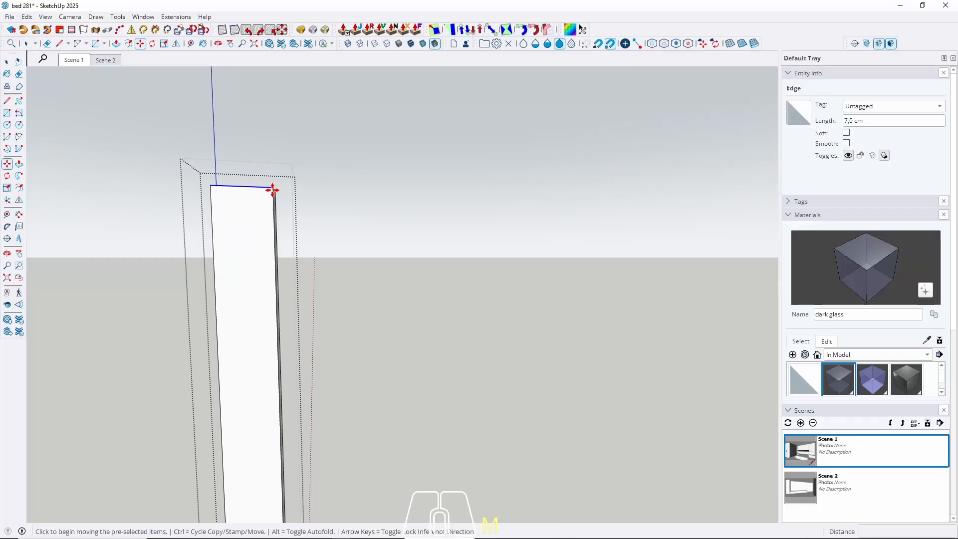
left_click(272, 190)
key("ctrl")
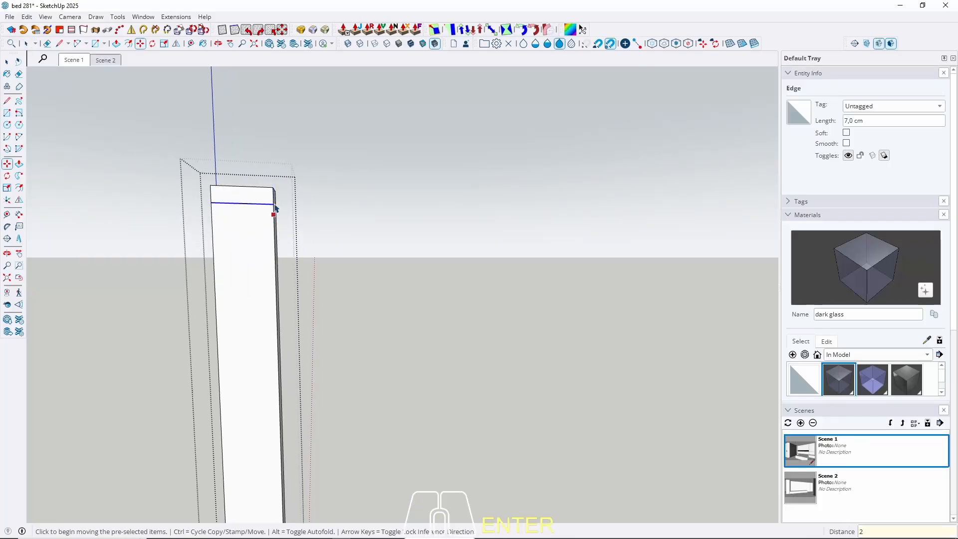
key("space")
Push the strip along the narrow panel's top edge inward.
middle_click_drag(275, 209, 242, 355)
key("p")
left_click(247, 200)
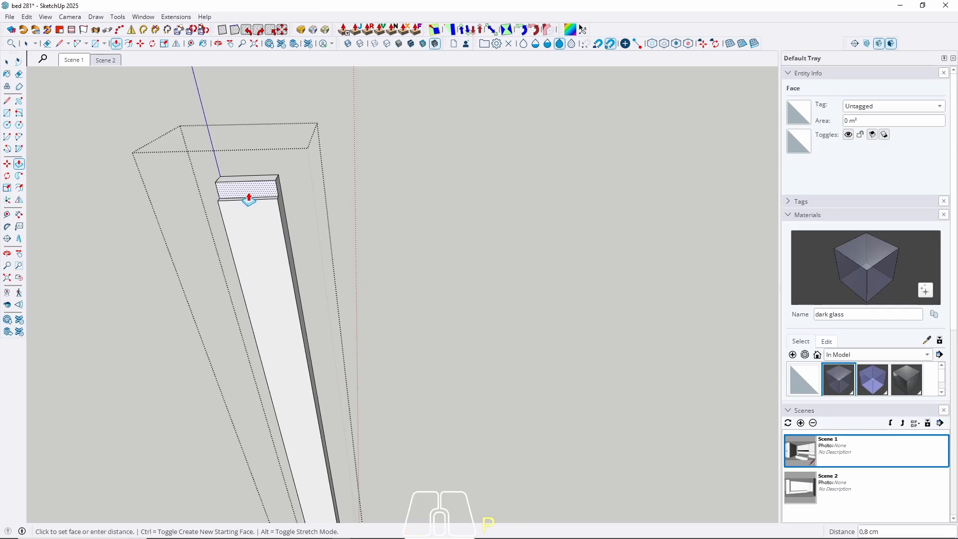
key("Return")
key("space")
scroll(252, 200, "down", 2)
Copy the narrow panel's bottom front edge 2 cm up its front face.
middle_click_drag(259, 290, 209, 142)
scroll(220, 142, "down", 5)
scroll(229, 316, "up", 8)
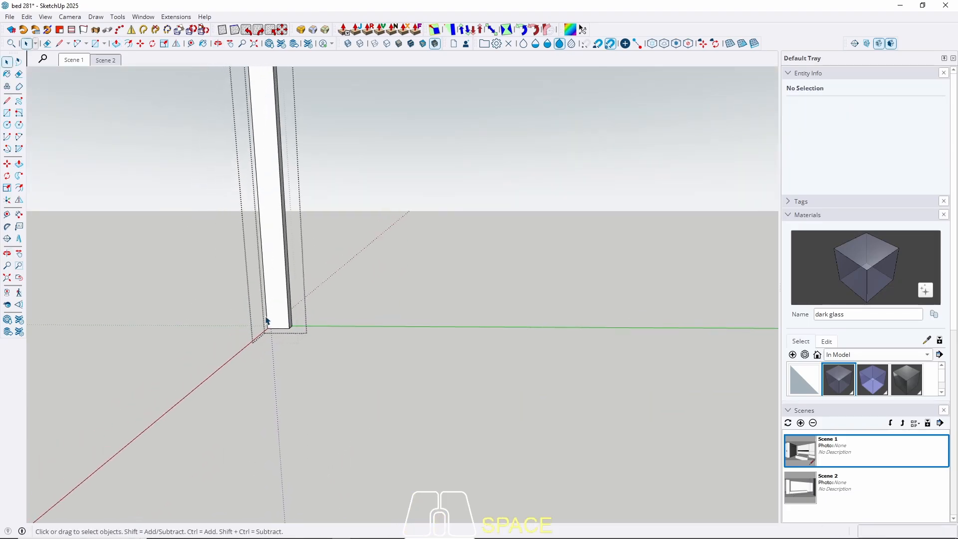
middle_click_drag(291, 321, 321, 327)
scroll(343, 342, "up", 5)
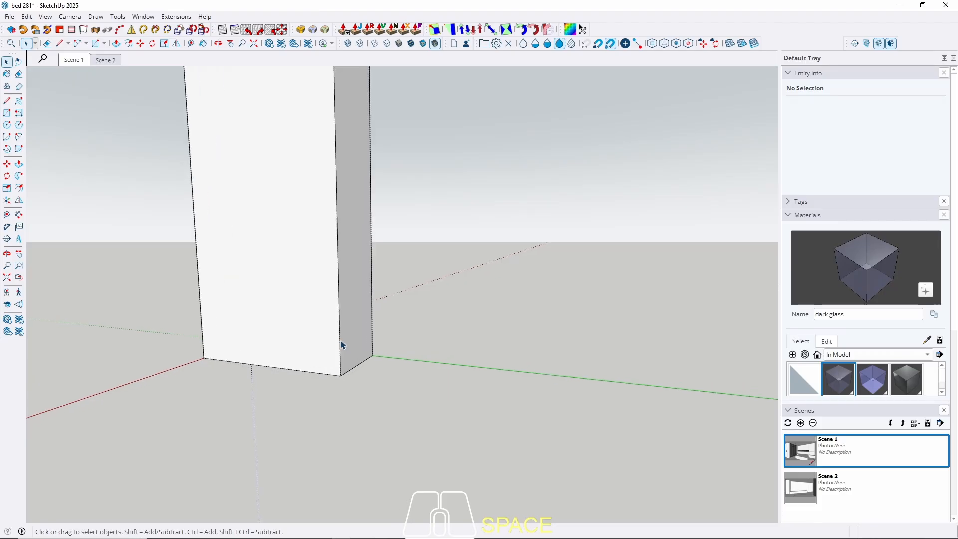
left_click(341, 378)
scroll(341, 384, "up", 2)
key("m")
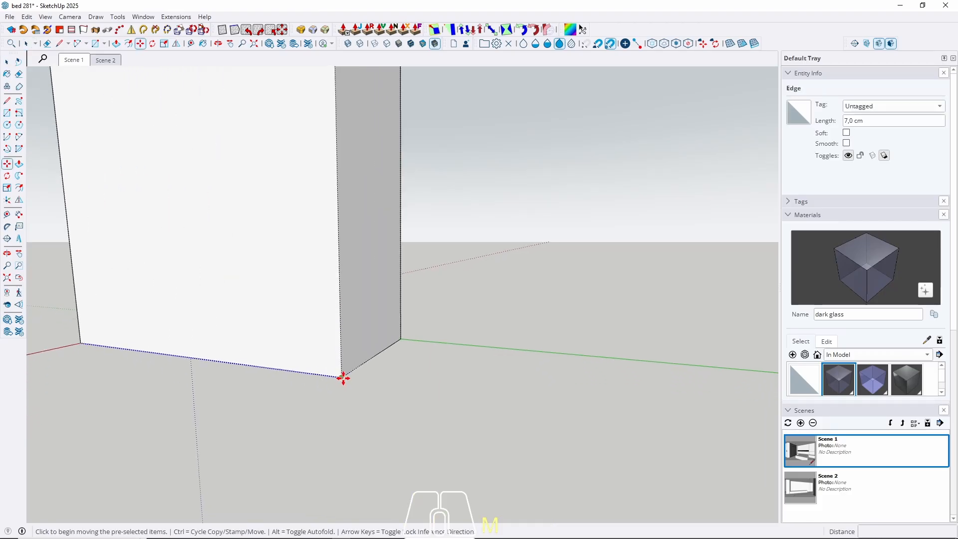
left_click(341, 378)
key("ctrl")
key("Return")
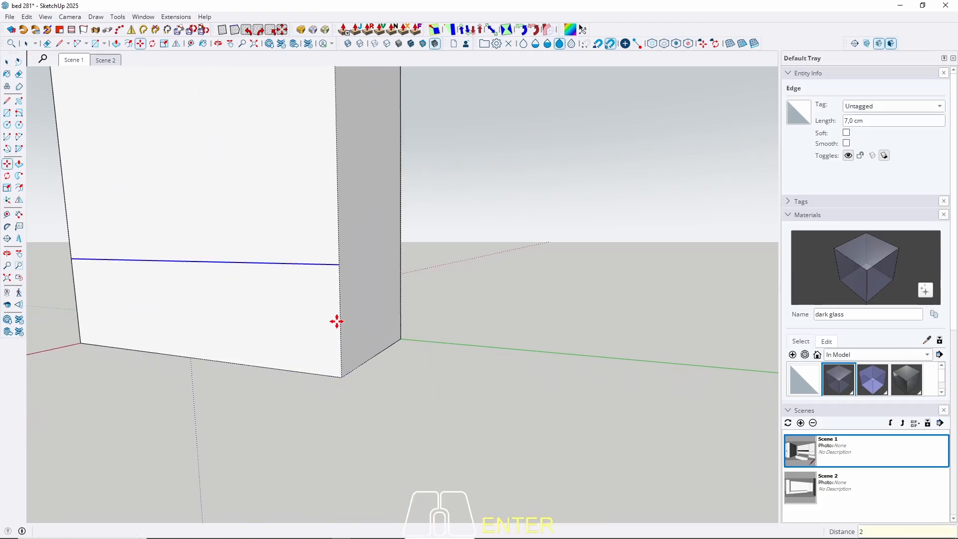
key("space")
Push the strip along the narrow panel's bottom edge inward by the same distance and close the panel group.
key("p")
double_click(321, 333)
key("space")
scroll(326, 394, "down", 7)
key("Escape")
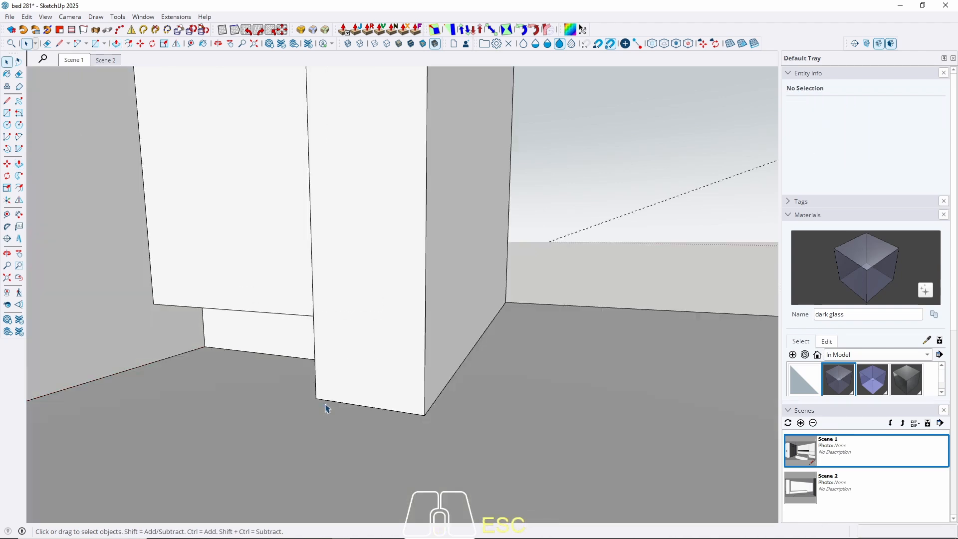
Open the 273 cm wide wall panel group for editing and copy its top front edge down the face.
scroll(434, 444, "down", 6)
middle_click_drag(434, 444, 358, 267)
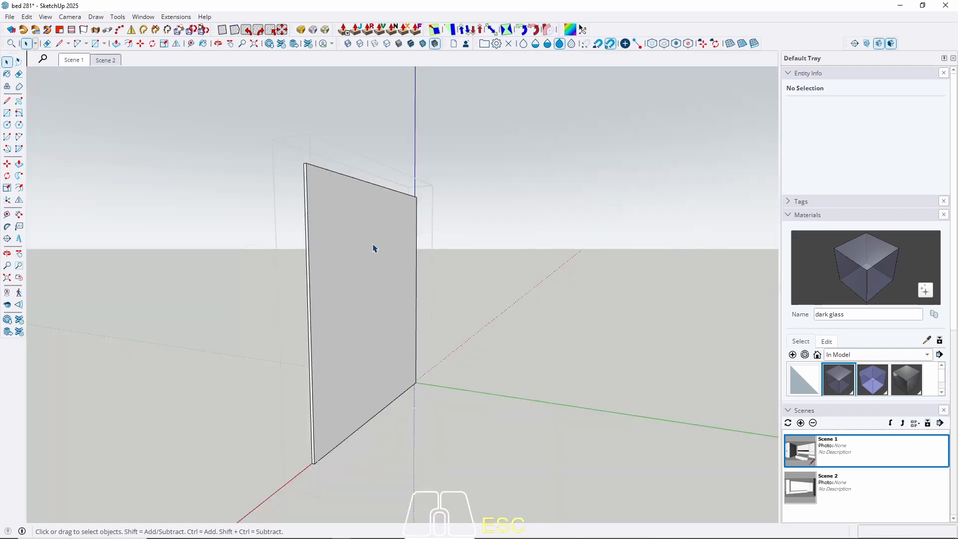
double_click(320, 178)
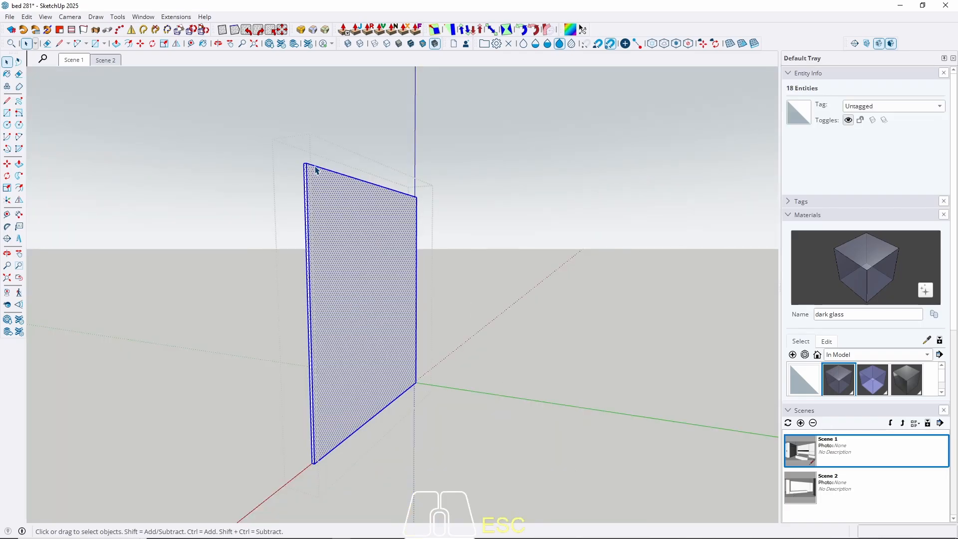
left_click(316, 170)
scroll(317, 171, "up", 4)
key("m")
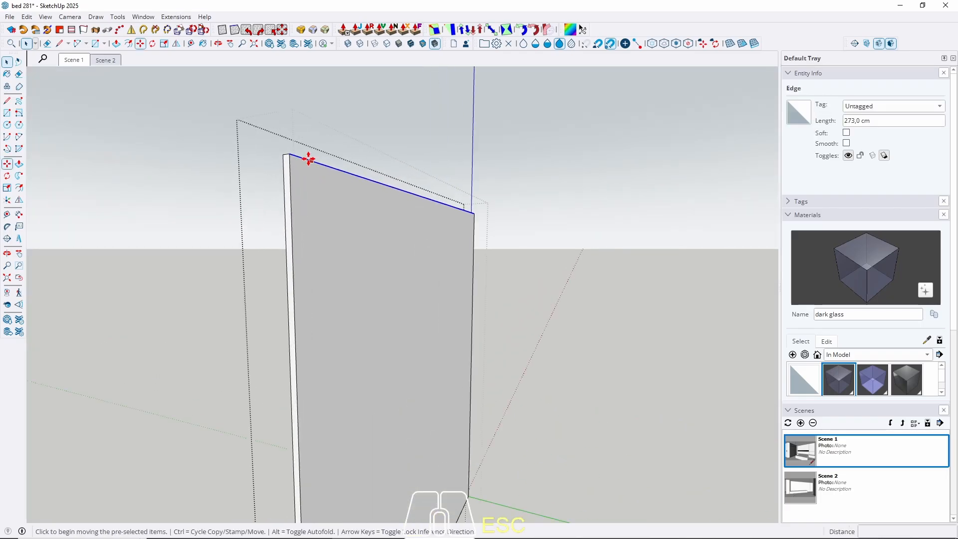
left_click(294, 157)
key("ctrl")
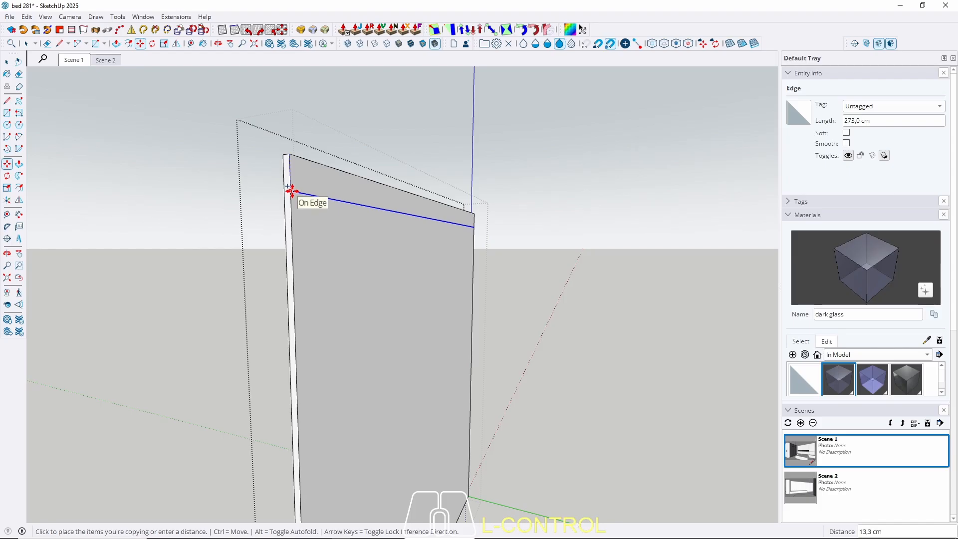
key("Return")
key("space")
Copy the wide wall panel's bottom front edge 2 cm up the face.
scroll(301, 176, "down", 3)
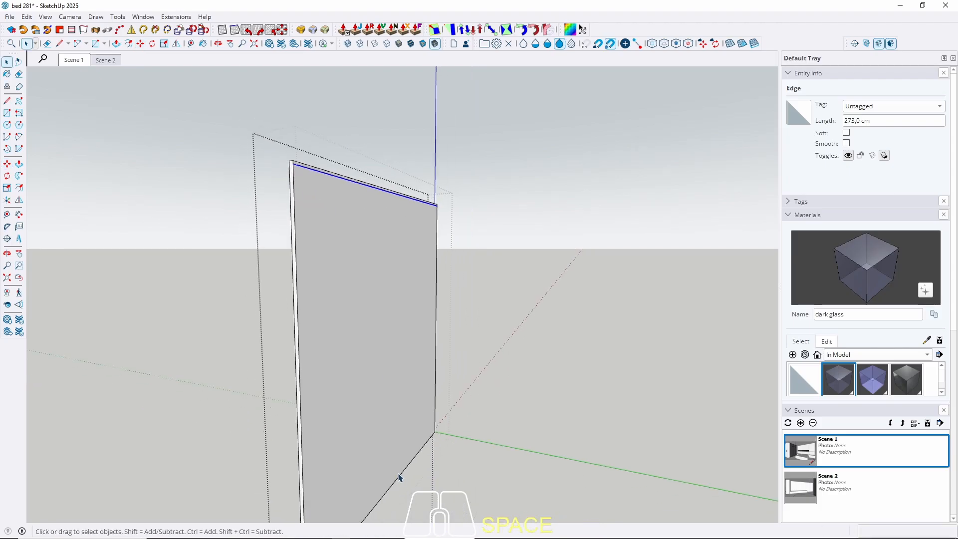
scroll(404, 477, "up", 3)
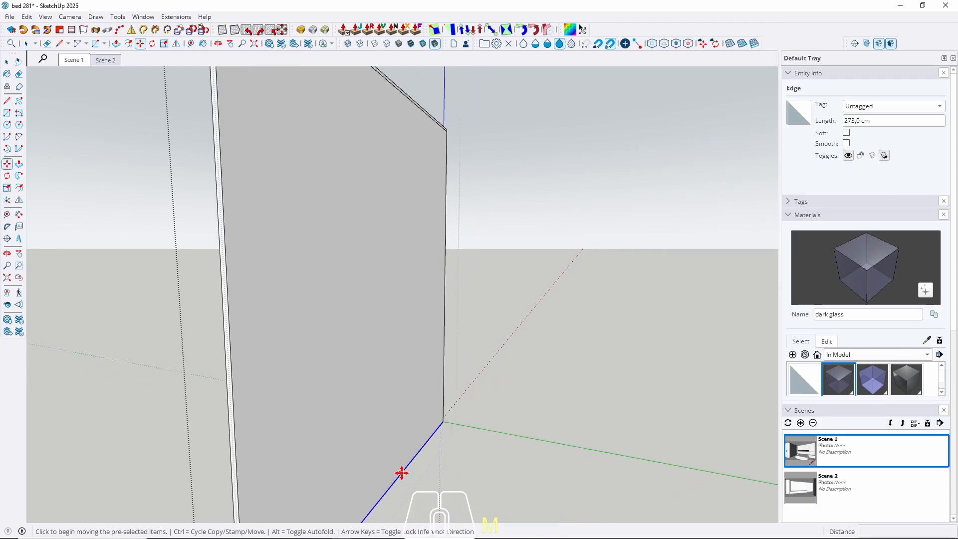
left_click(402, 473)
key("ctrl")
key("Escape")
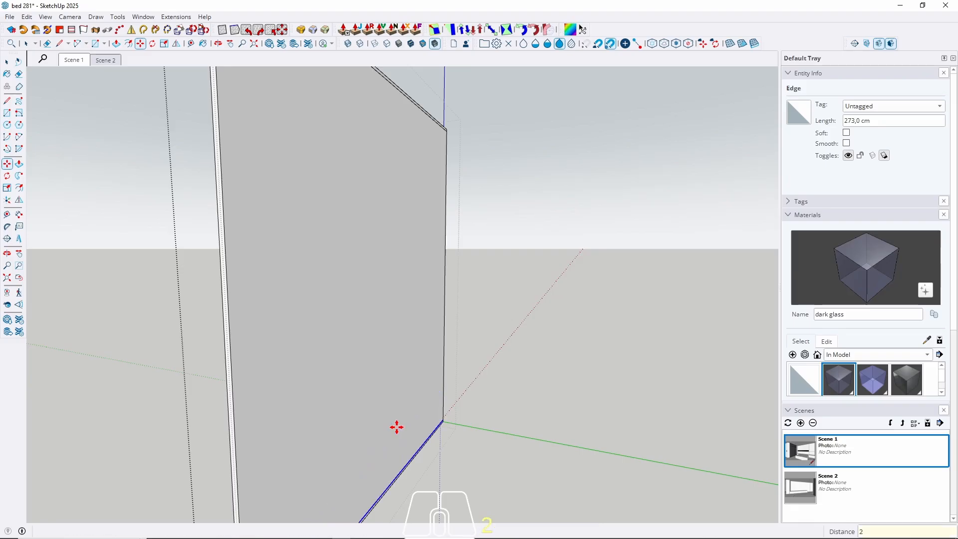
Push the strips along the wide panel's bottom and top edges inward, then close the group and show Scene 2.
key("p")
scroll(417, 462, "up", 4)
left_click(415, 463)
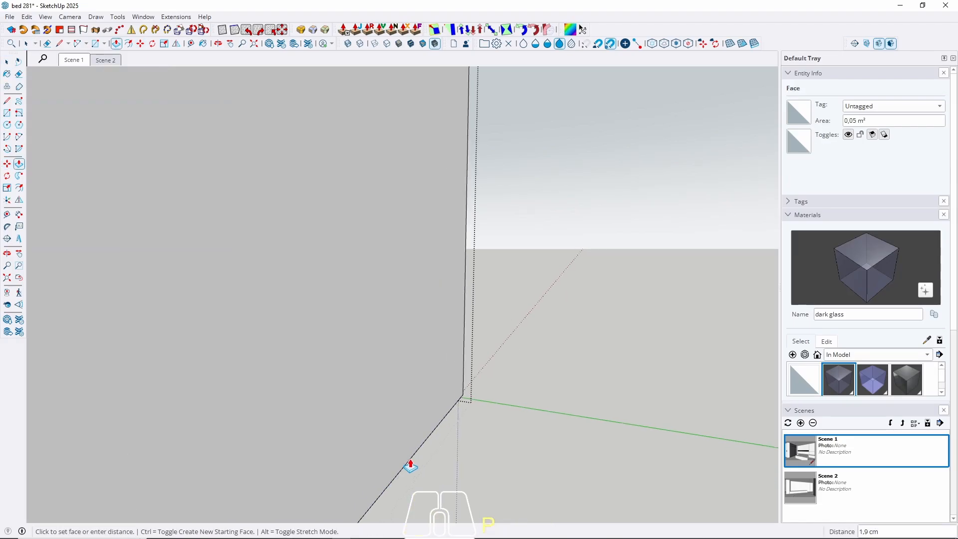
scroll(351, 477, "down", 6)
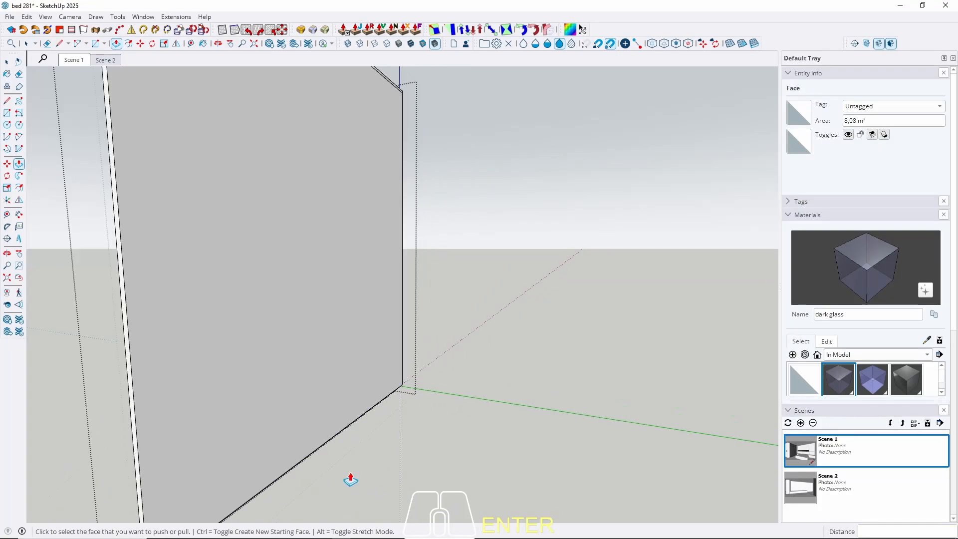
scroll(276, 265, "up", 4)
left_click(263, 233)
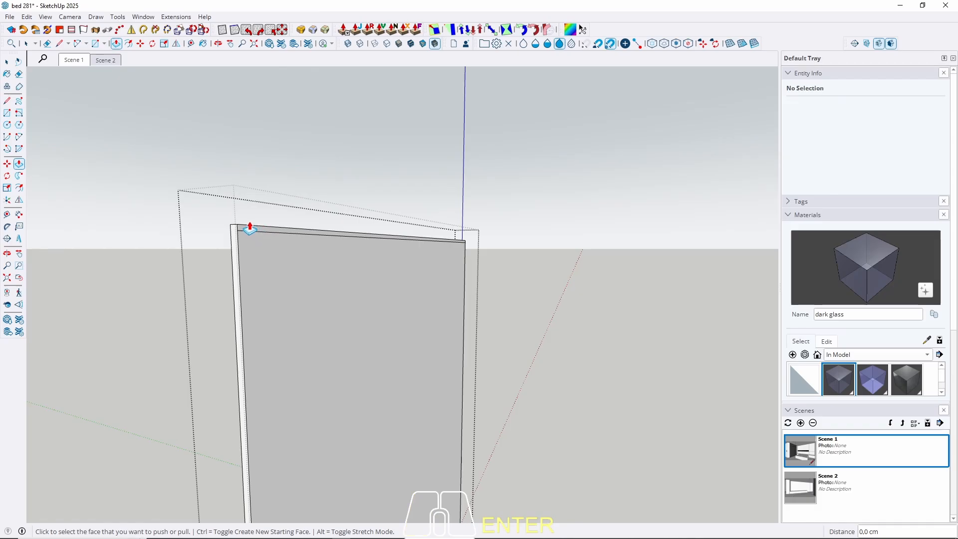
key("space")
left_click(106, 60)
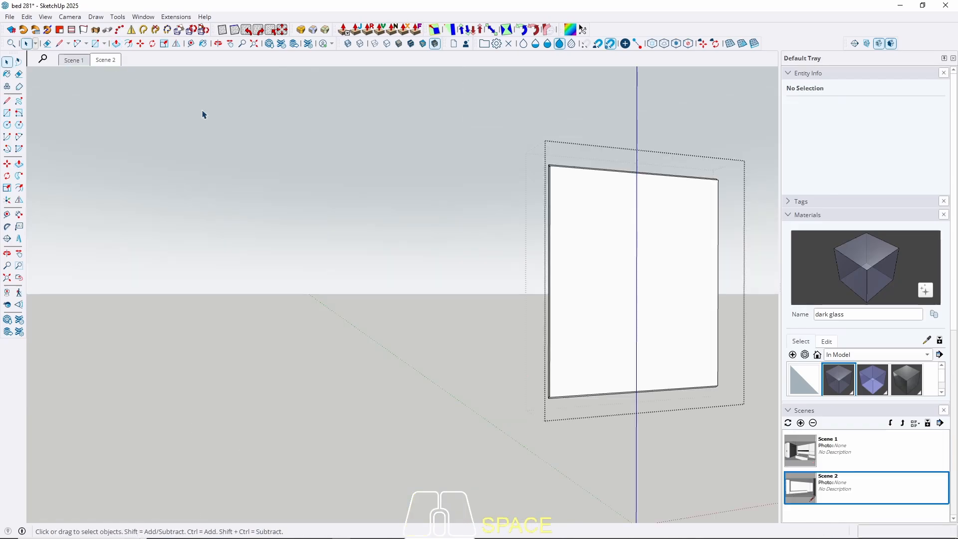
key("Escape")
Draw a rectangle filling the doorway opening, from the frame's upper inner corner to the opposite corner at the floor.
mouse_move(298, 269)
middle_mouse_down()
mouse_move(287, 295)
mouse_move(373, 295)
mouse_move(223, 278)
mouse_move(225, 269)
mouse_move(358, 261)
mouse_move(453, 271)
mouse_move(299, 248)
mouse_move(298, 214)
mouse_move(415, 240)
mouse_move(280, 278)
mouse_move(295, 261)
middle_mouse_up()
left_click(17, 283)
scroll(226, 347, "up", 3)
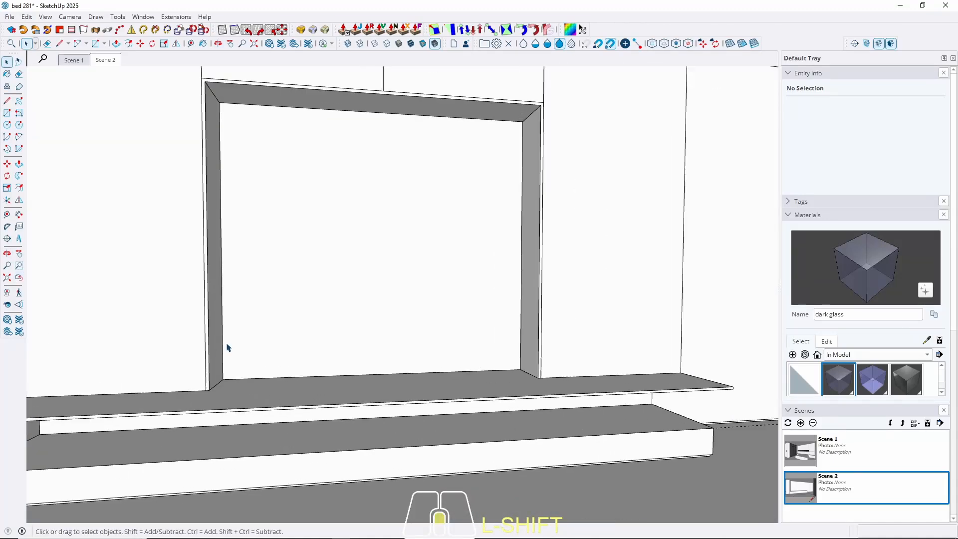
middle_click_drag(227, 347, 406, 304)
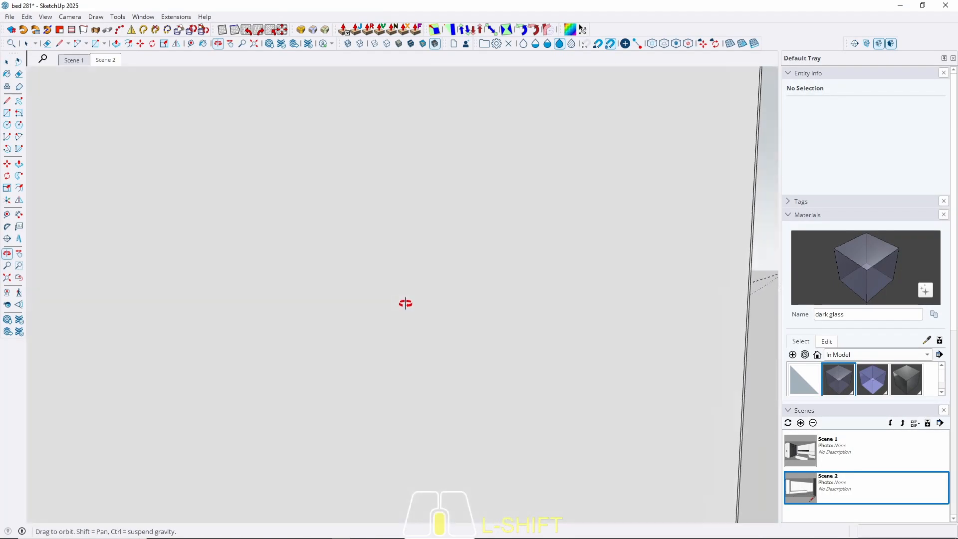
left_click(19, 278)
scroll(524, 268, "up", 3)
middle_click_drag(524, 268, 584, 246)
scroll(537, 152, "up", 5)
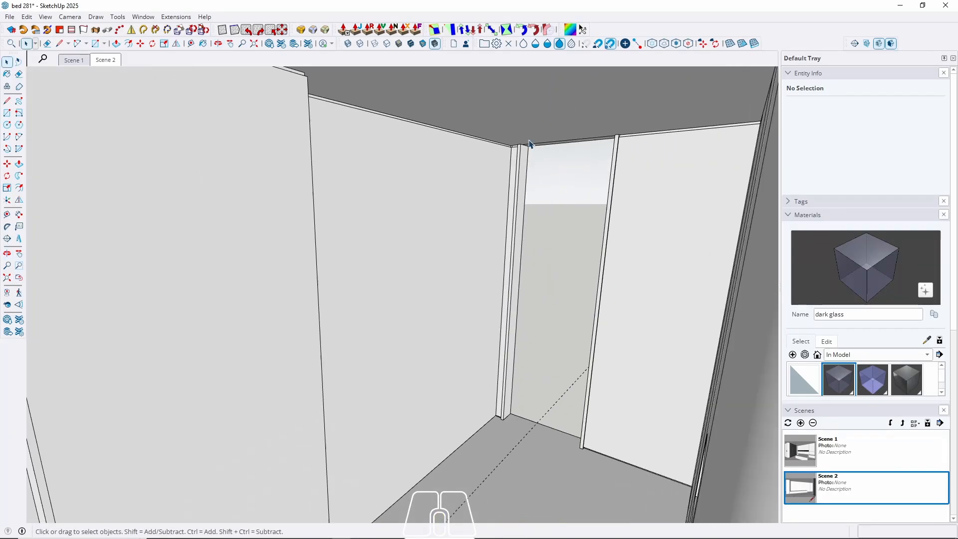
scroll(535, 145, "up", 4)
key("r")
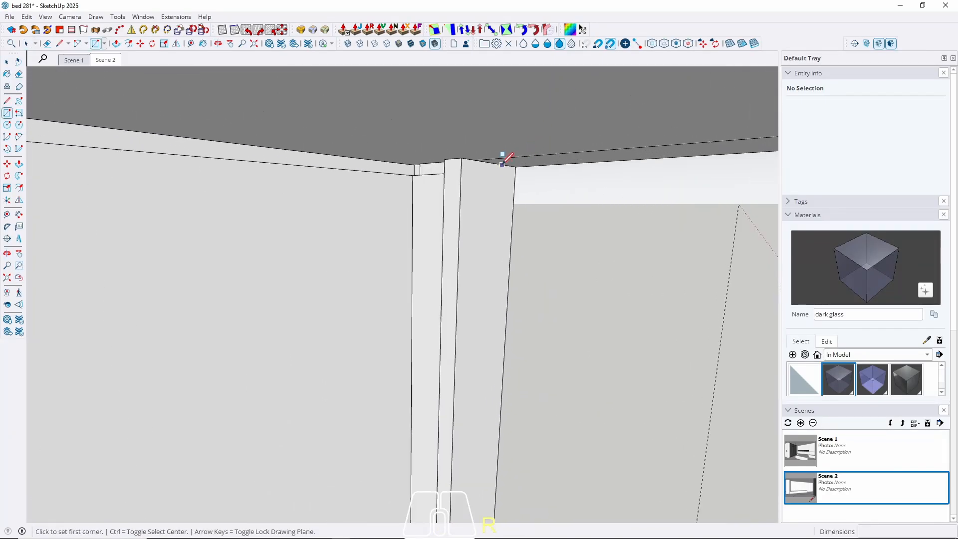
left_click(493, 163)
mouse_move(492, 163)
middle_mouse_down()
mouse_move(488, 126)
mouse_move(632, 364)
mouse_move(478, 404)
mouse_move(573, 343)
mouse_move(486, 335)
mouse_move(548, 327)
middle_mouse_up()
left_click(571, 333)
key("space")
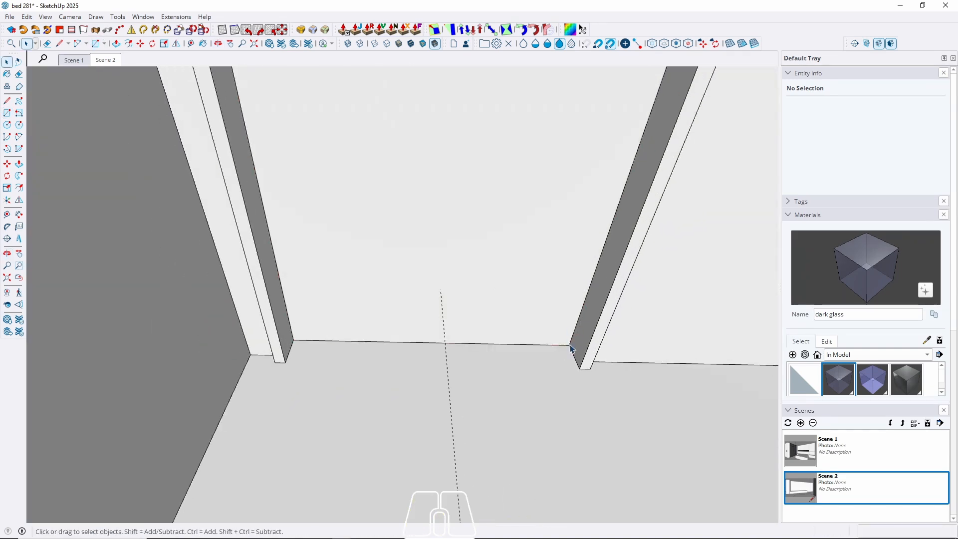
Extrude the doorway rectangle 4 cm toward the room and make the whole door slab a group.
type("p5")
key("Return")
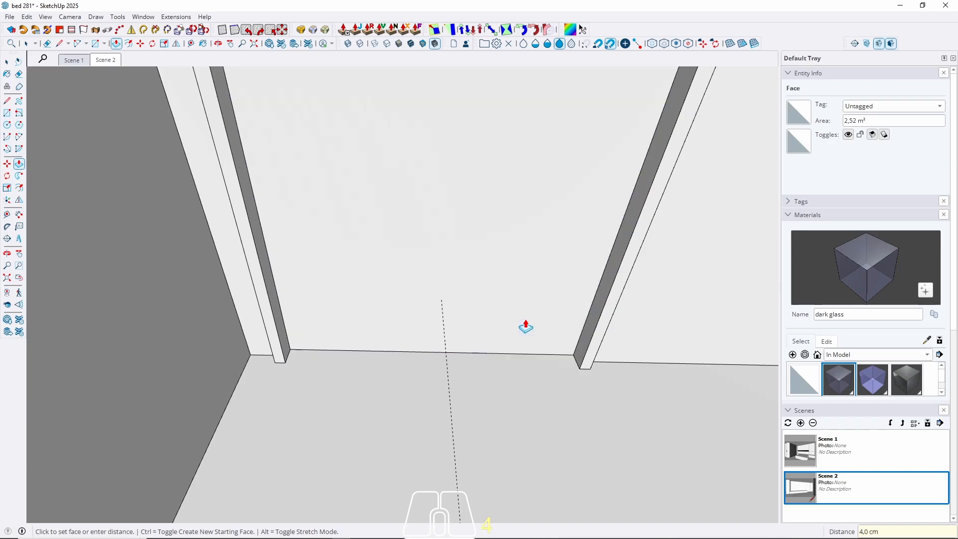
key("space")
left_click(514, 317)
right_click(514, 319)
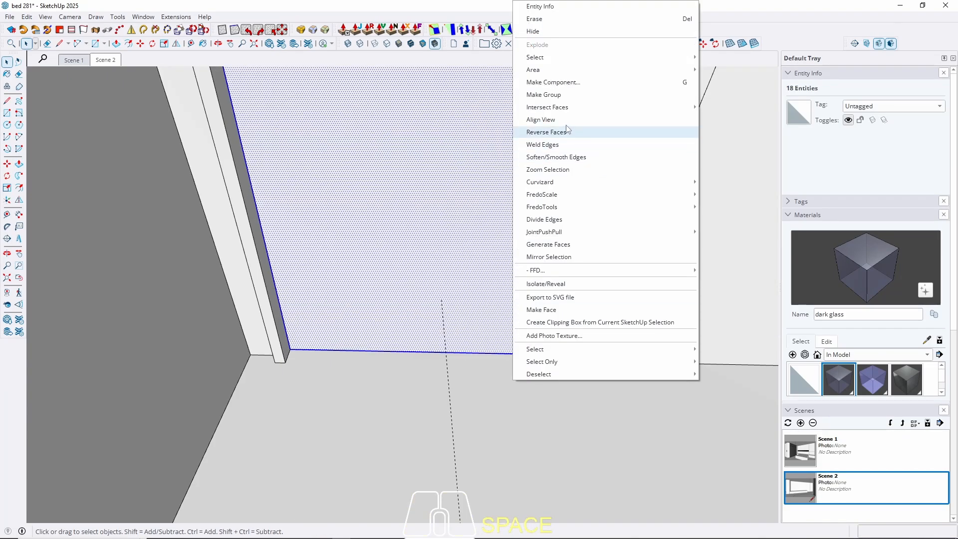
left_click(544, 94)
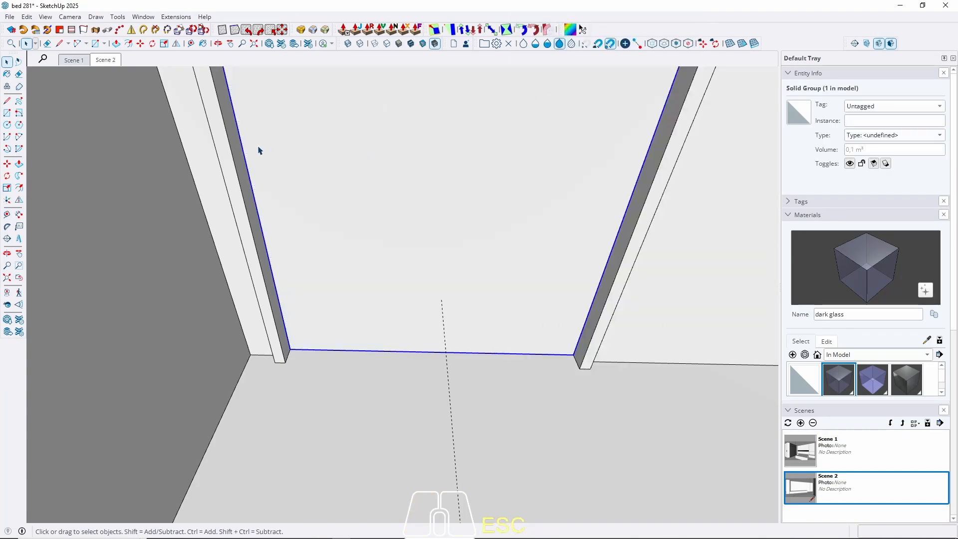
Examine the bedroom model from Scene 1 and Scene 2, checking the feature walls, wardrobe and ceiling edge.
left_click(78, 62)
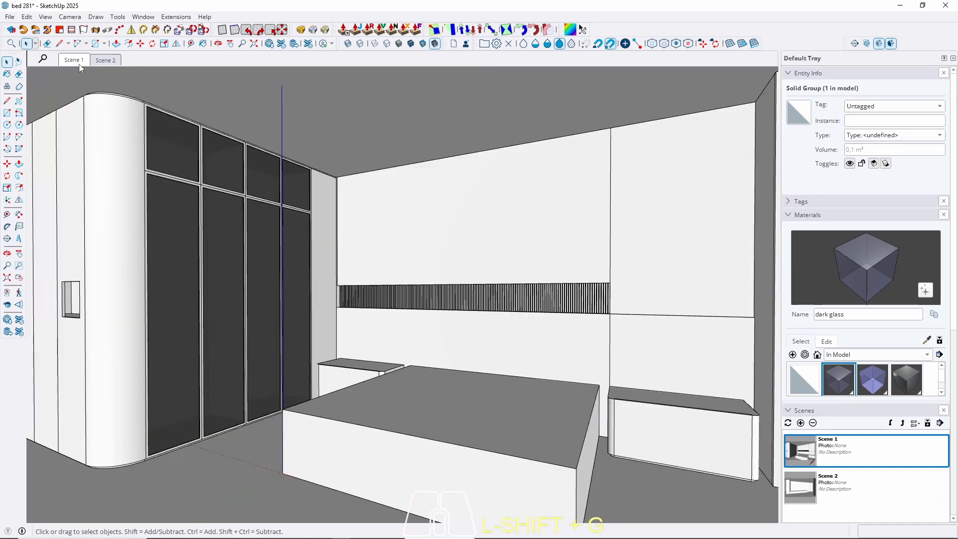
left_click(109, 61)
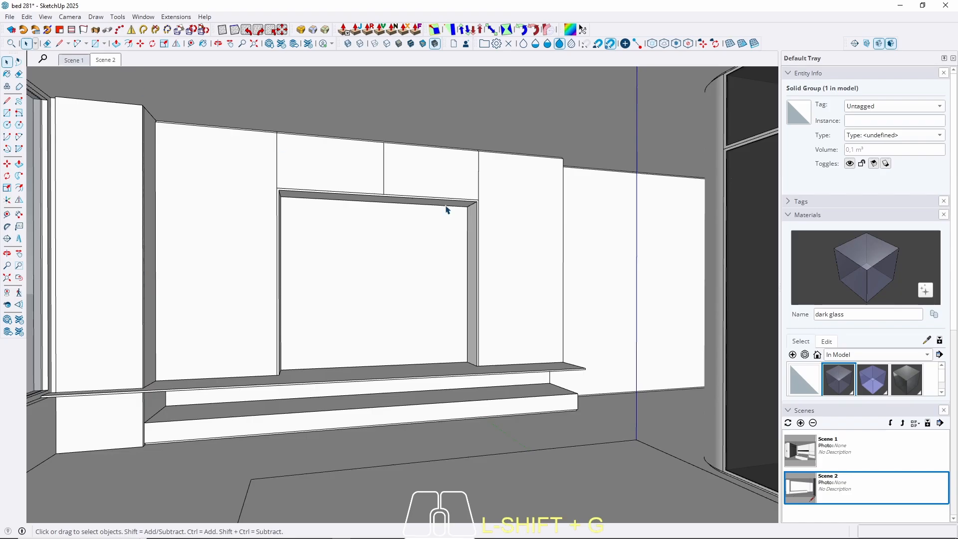
middle_click_drag(433, 274, 427, 314)
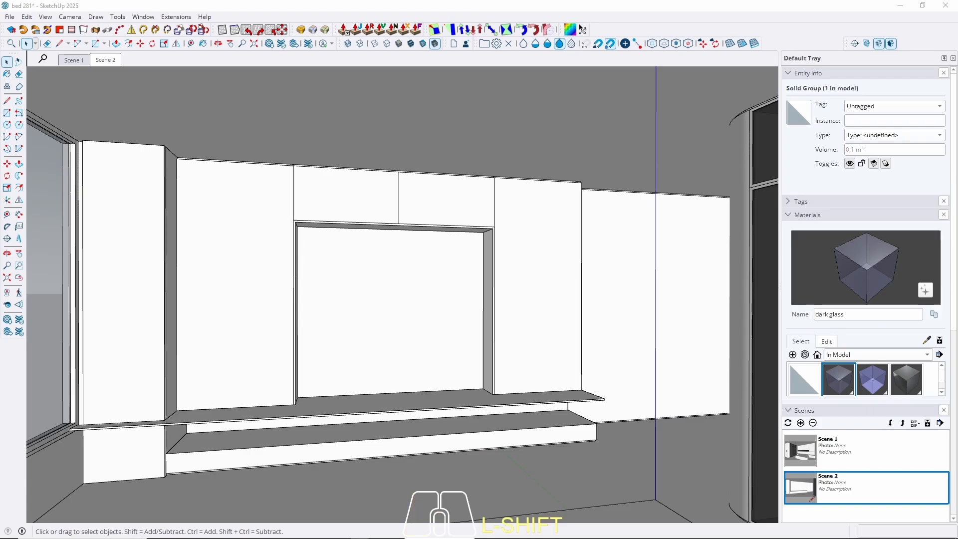
middle_click_drag(531, 155, 490, 163)
left_click(77, 62)
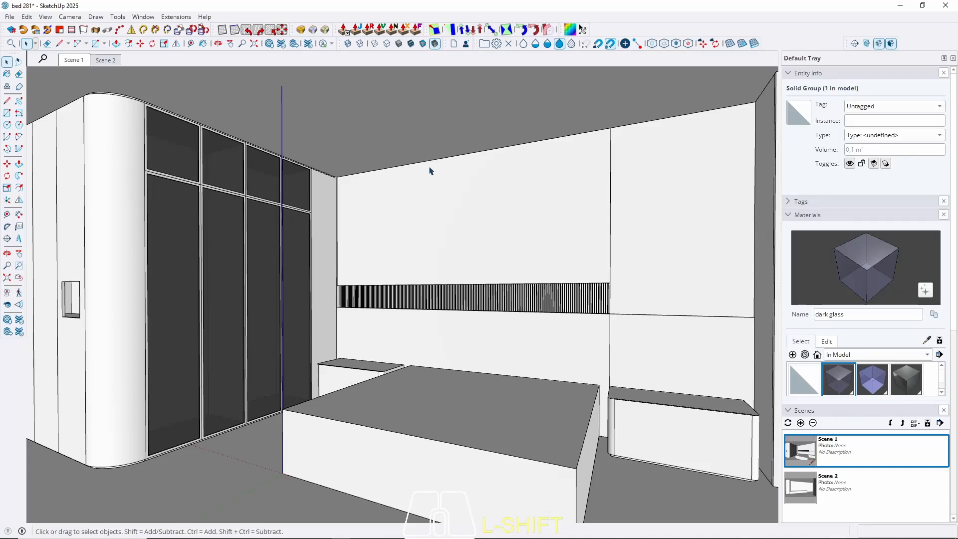
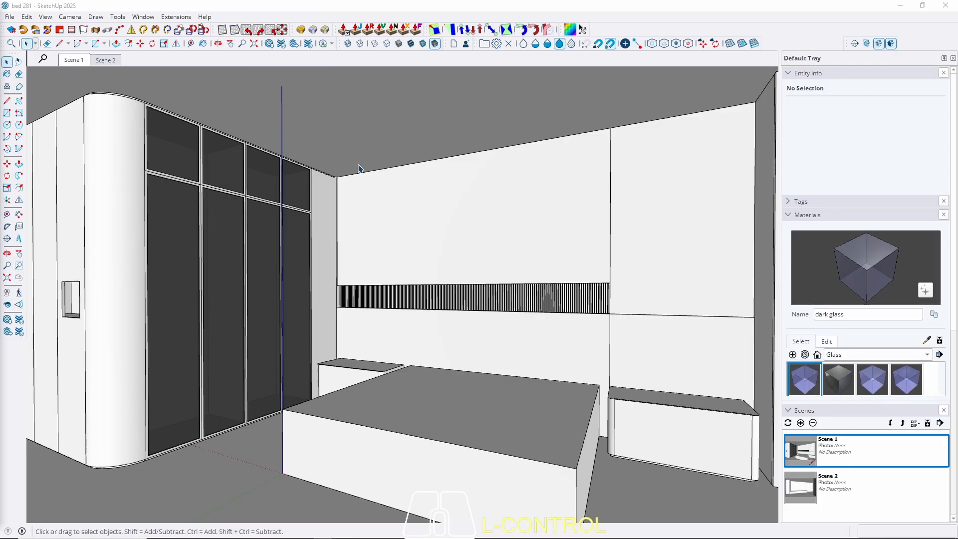
scroll(338, 152, "up", 3)
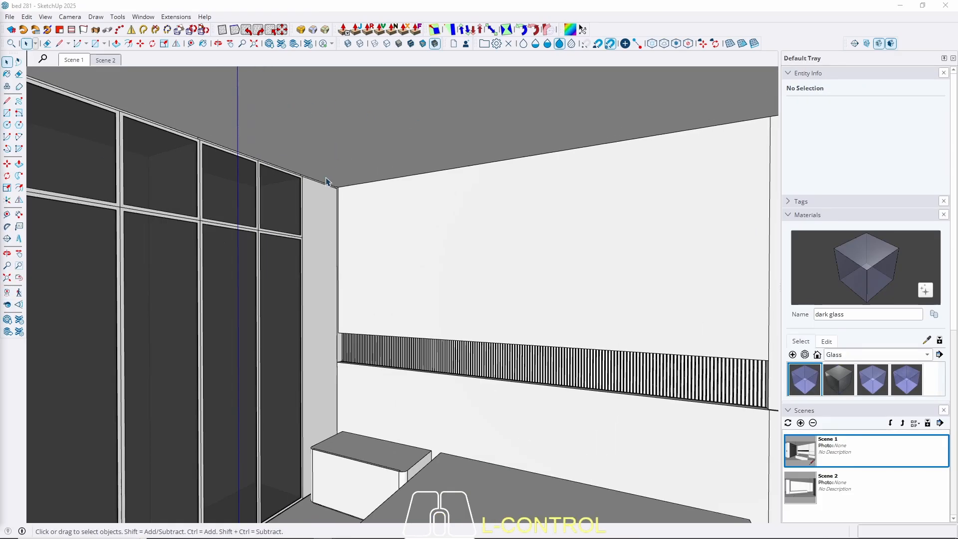
mouse_move(338, 152)
middle_mouse_down()
mouse_move(351, 158)
mouse_move(351, 228)
mouse_move(336, 192)
mouse_move(394, 162)
mouse_move(289, 254)
middle_mouse_up()
scroll(265, 243, "down", 3)
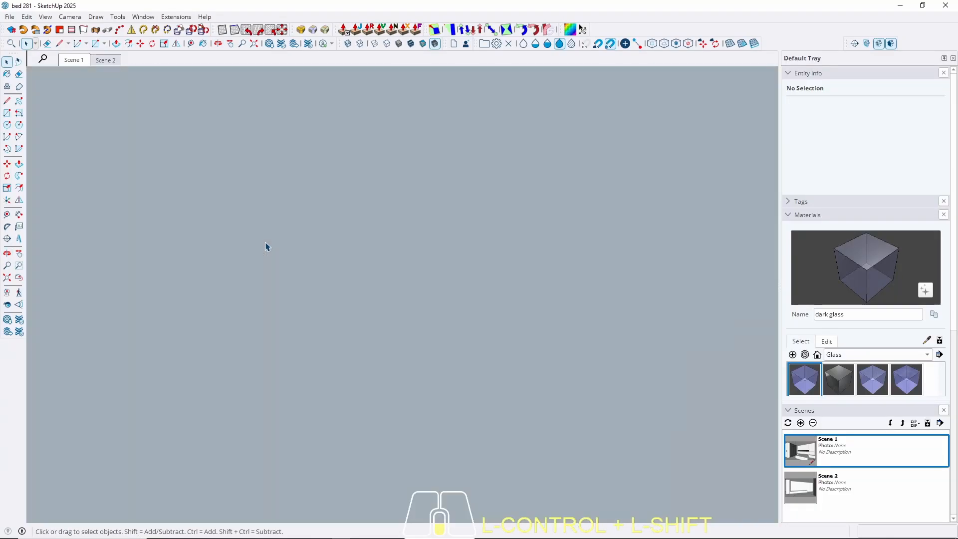
left_click(74, 60)
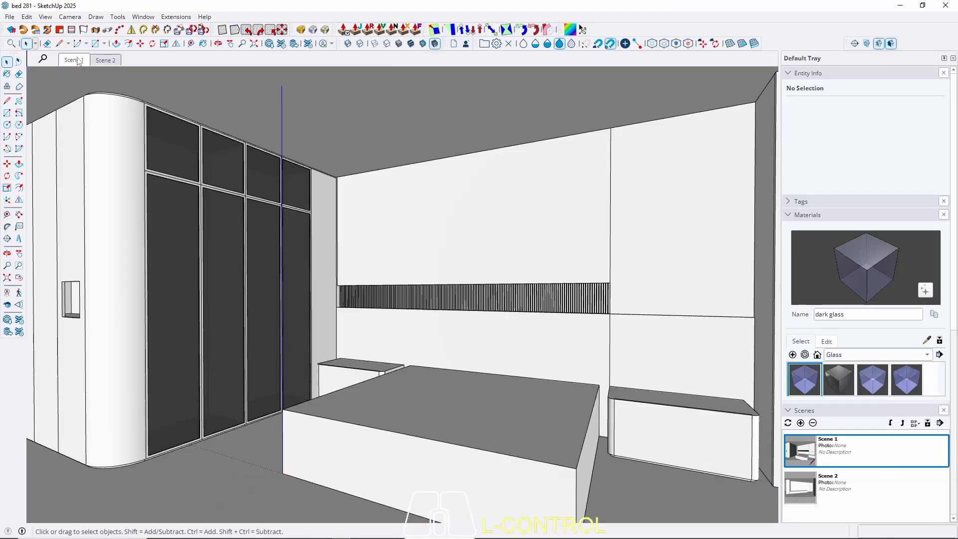
Open the ceiling for editing and place a guide 25 cm in from its edge above the window.
triple_click(338, 131)
key("ctrl+w")
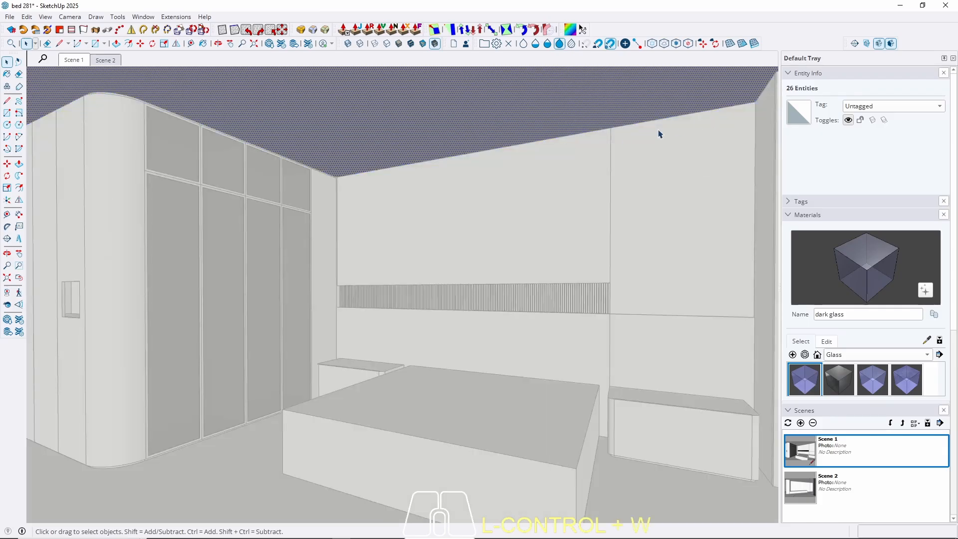
scroll(664, 130, "up", 4)
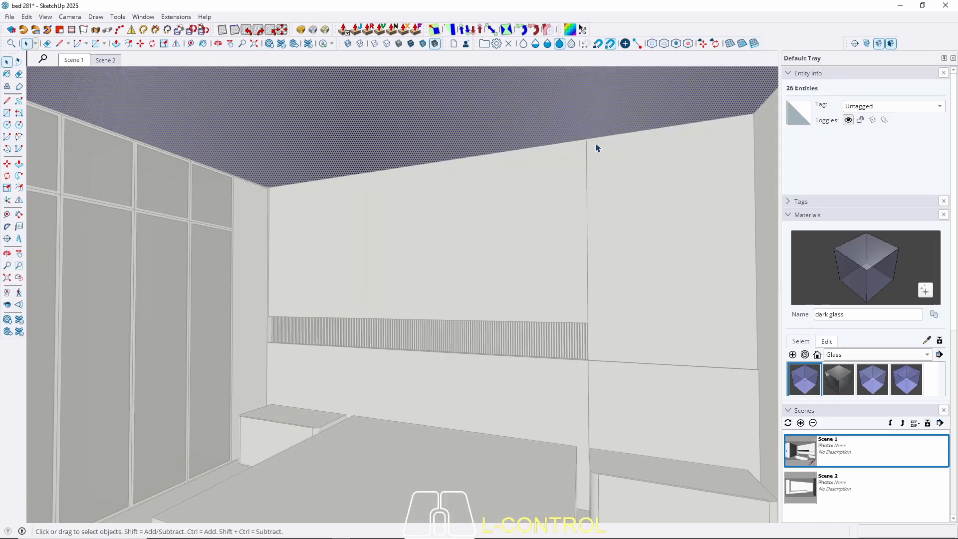
mouse_move(597, 145)
middle_mouse_down()
mouse_move(641, 134)
mouse_move(407, 150)
middle_mouse_up()
scroll(596, 99, "up", 2)
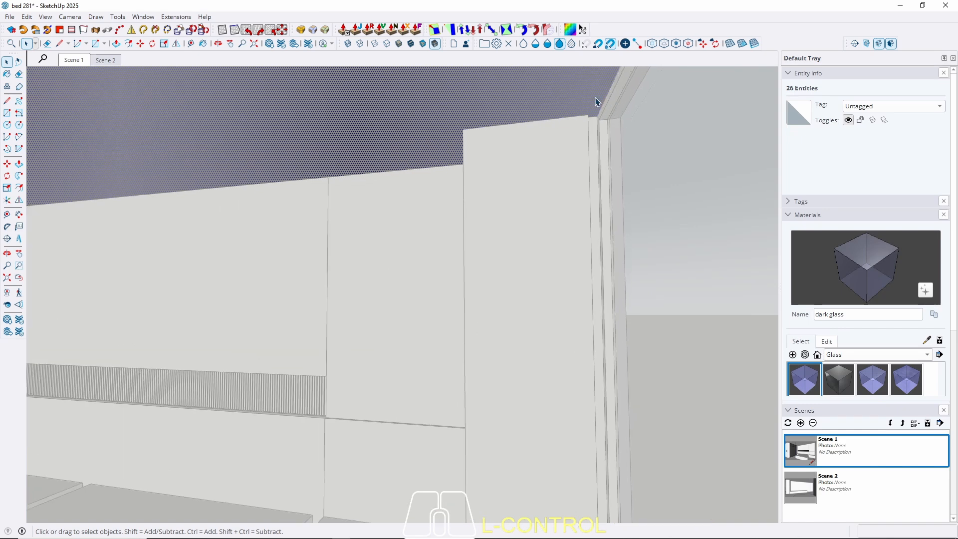
scroll(597, 102, "up", 1)
key("t")
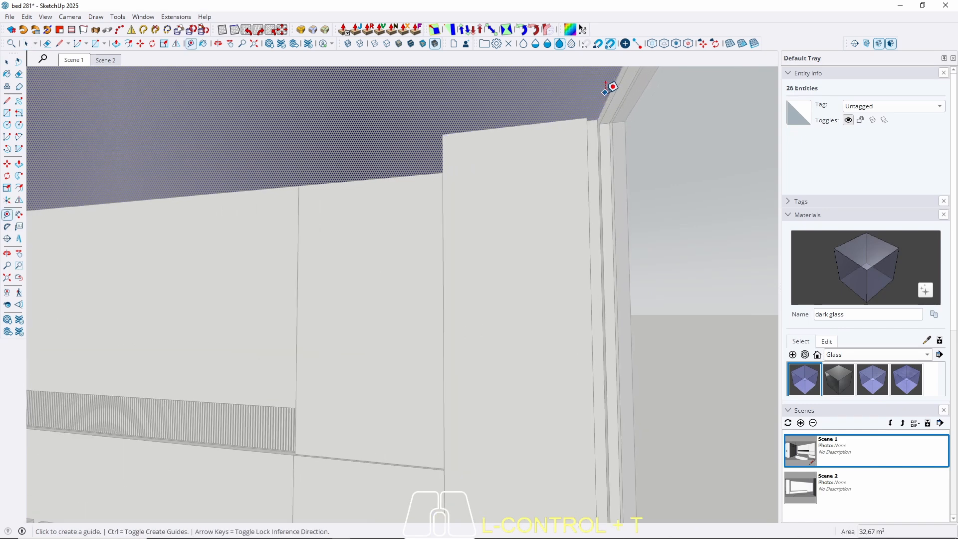
left_click(610, 94)
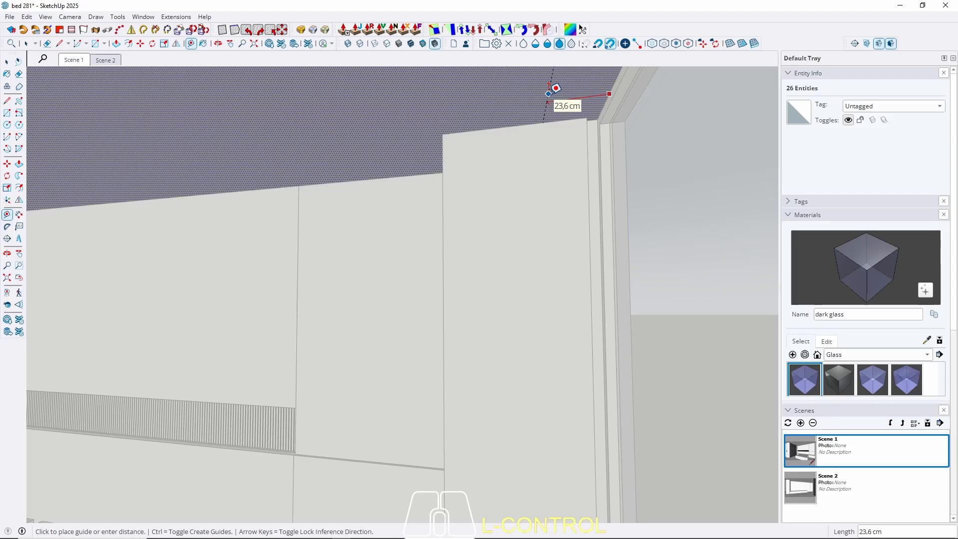
type("25")
key("Return")
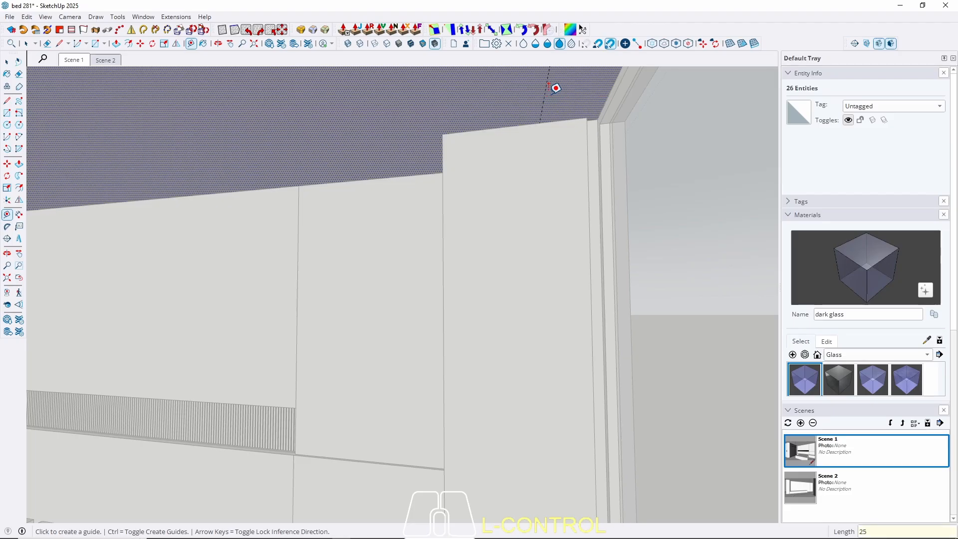
key("space")
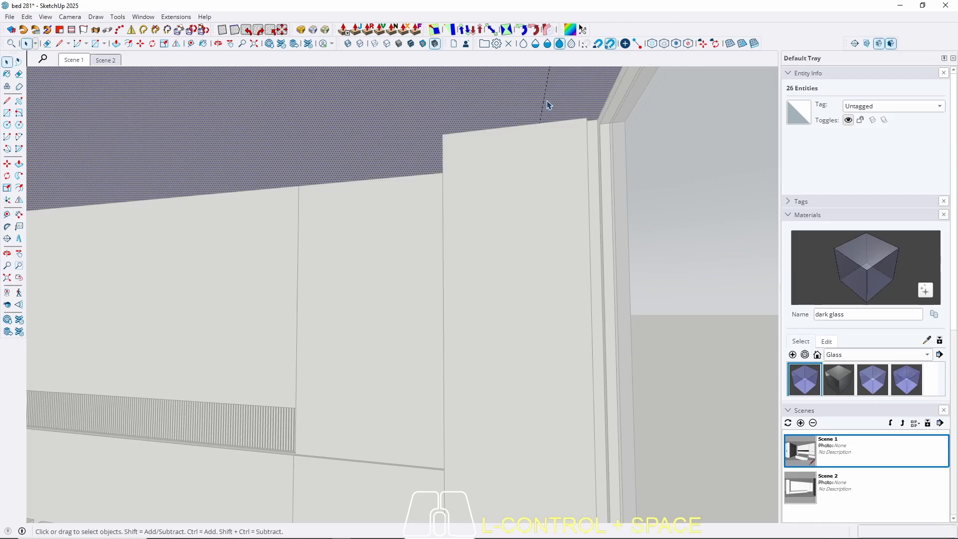
middle_click_drag(532, 124, 571, 149, "shift")
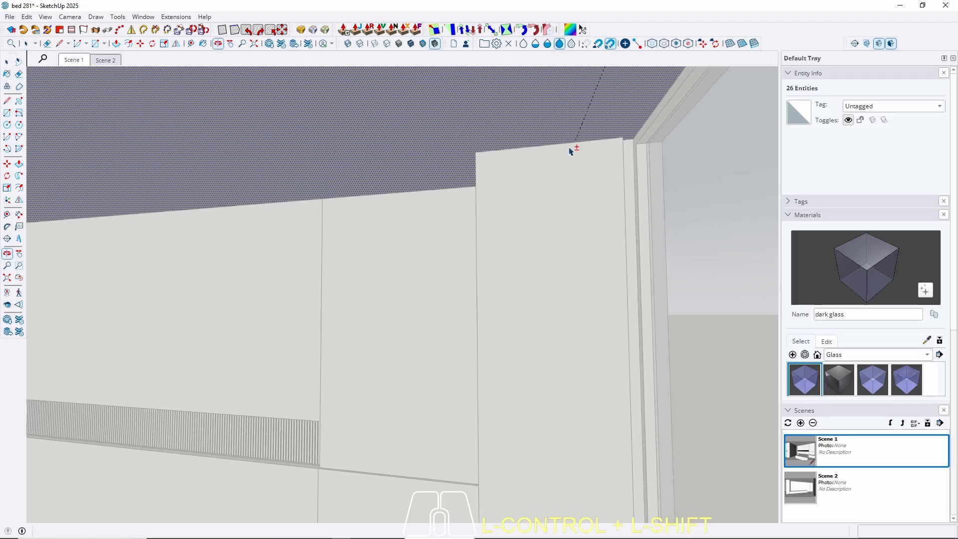
Place a ceiling guide 10 cm into the room from the inner side of the column beside the window.
key("ctrl+t")
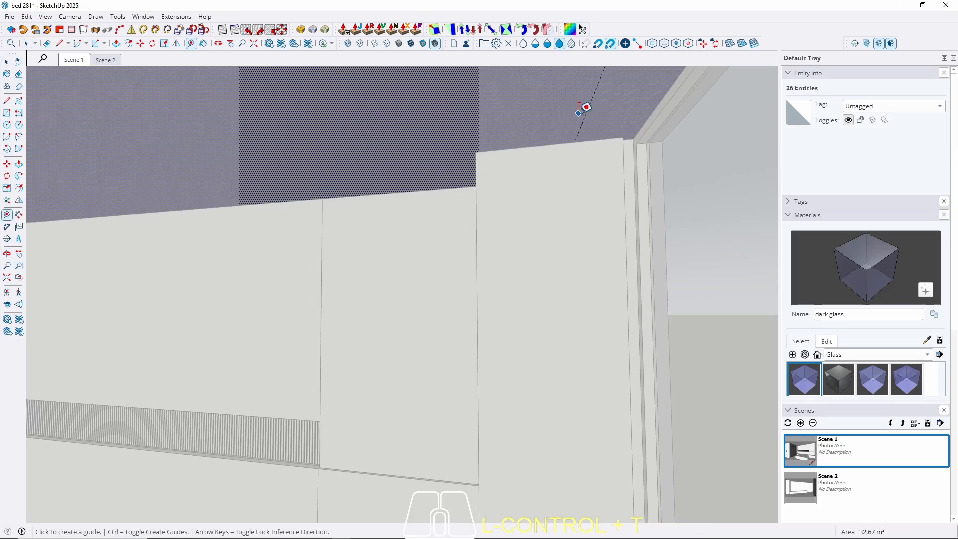
mouse_move(493, 163)
middle_mouse_down()
mouse_move(546, 162)
mouse_move(484, 156)
middle_mouse_up()
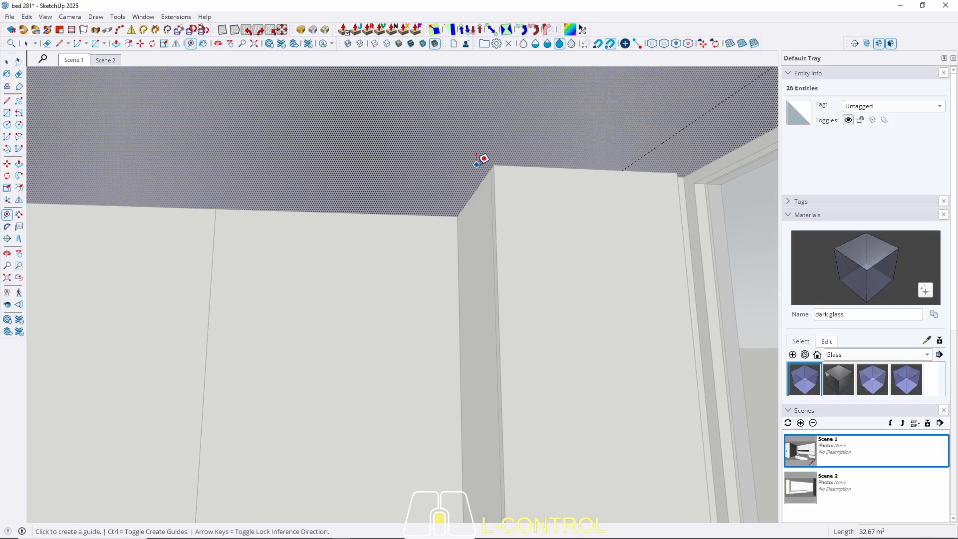
left_click(481, 184)
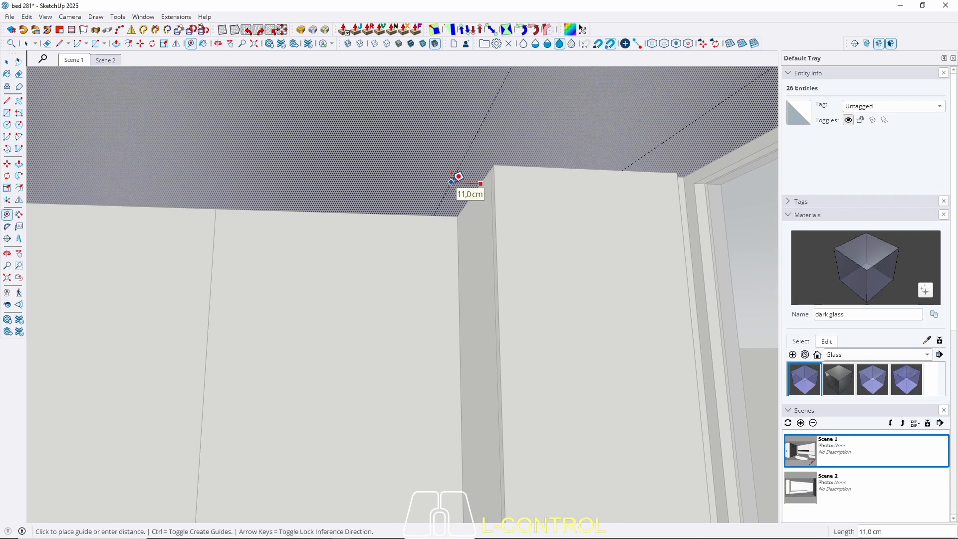
type("10")
key("Return")
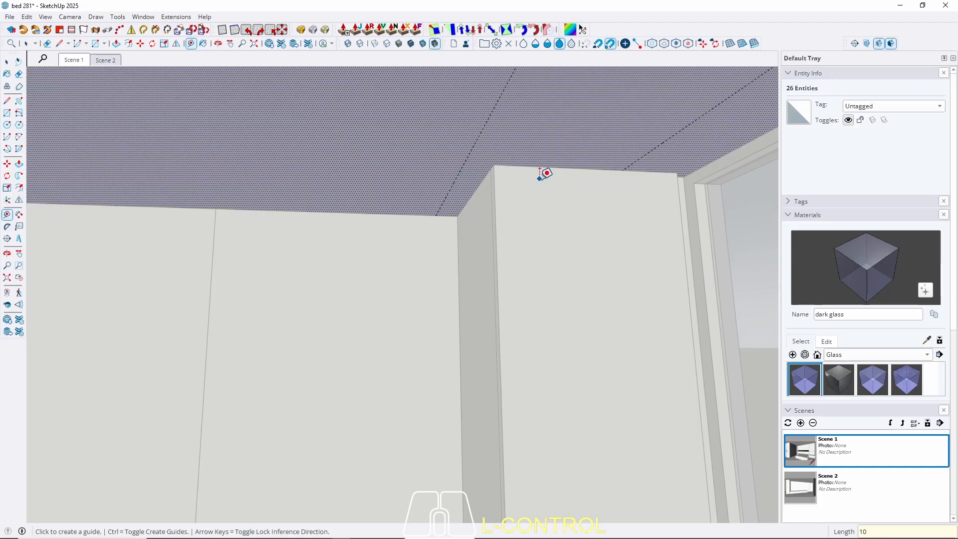
Place a ceiling guide 12 cm into the room from the ceiling edge along the wardrobe.
middle_click_drag(625, 188, 220, 166)
scroll(260, 180, "up", 5, "ctrl")
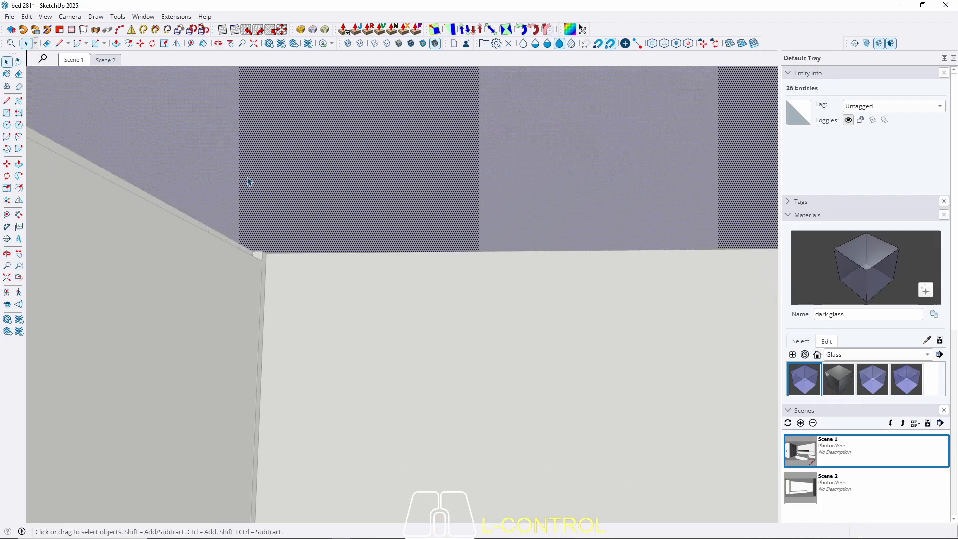
key("t")
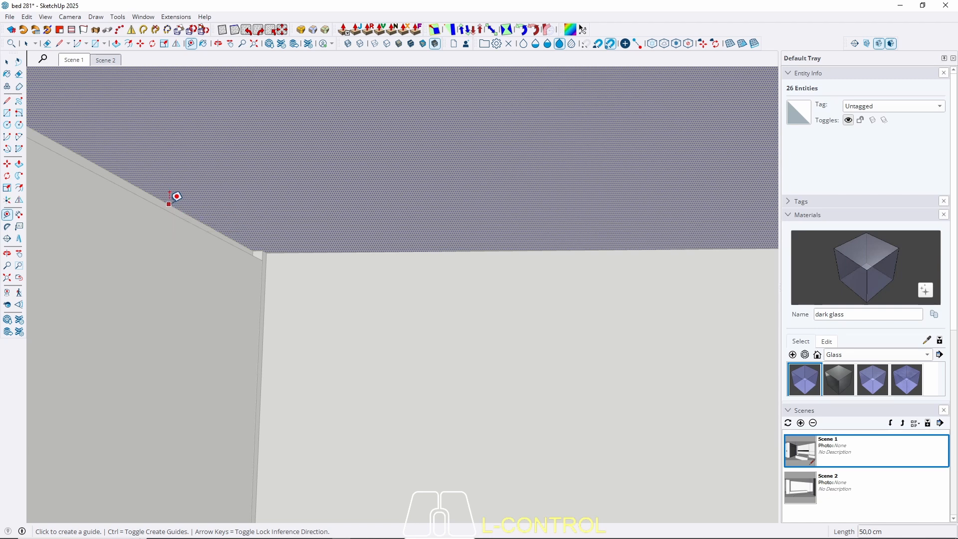
scroll(334, 169, "down", 3)
scroll(191, 148, "down", 1)
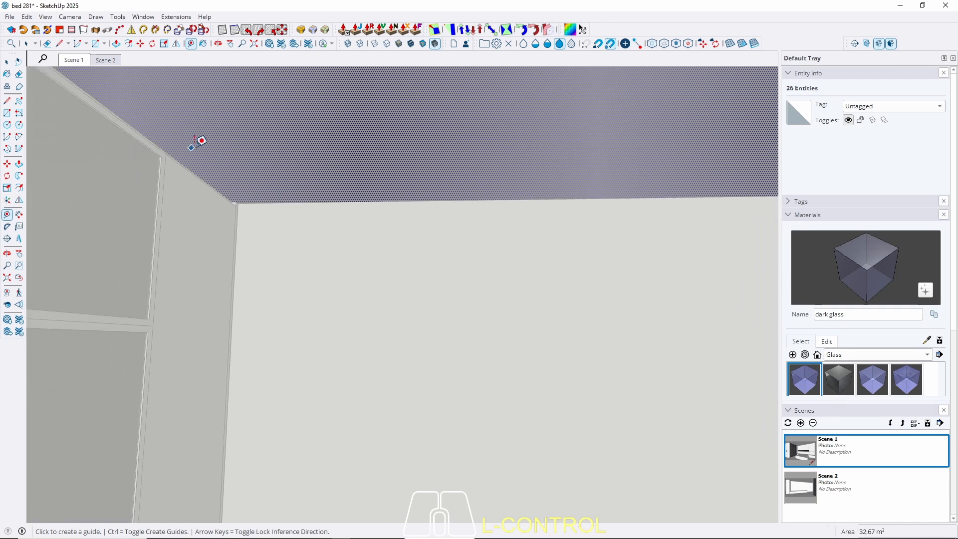
scroll(192, 147, "down", 3)
middle_click_drag(224, 180, 252, 214)
scroll(251, 142, "up", 4)
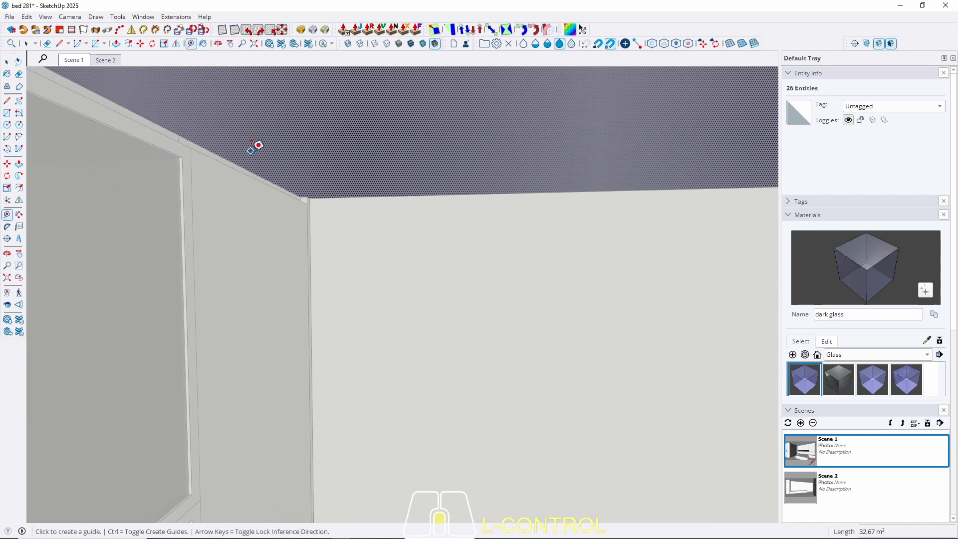
scroll(253, 152, "up", 3)
left_click(239, 178)
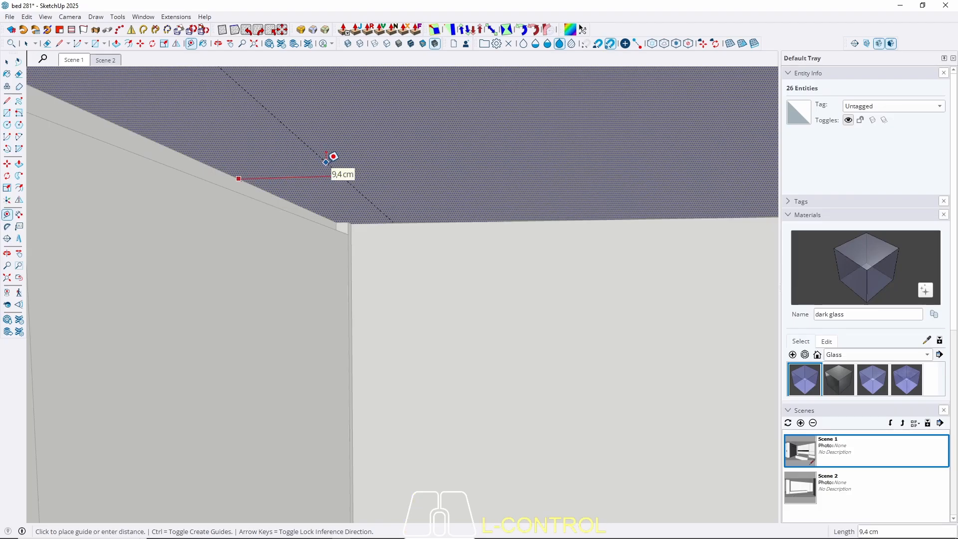
type("12")
key("Return")
key("space")
Place a ceiling guide 10 cm into the room from the ceiling edge along the headboard wall.
scroll(280, 206, "down", 6)
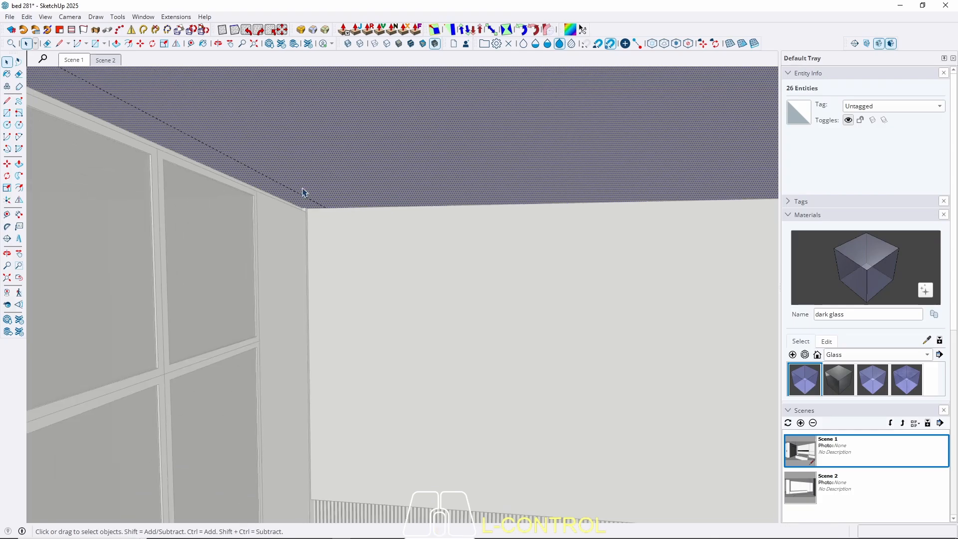
scroll(307, 188, "down", 3)
middle_click_drag(384, 202, 308, 135)
scroll(495, 257, "up", 4)
key("t")
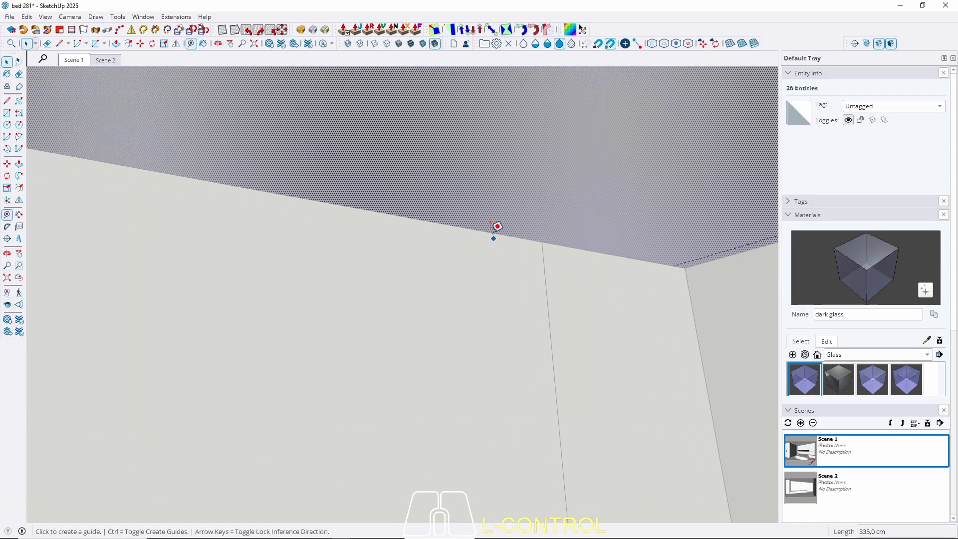
left_click(455, 224)
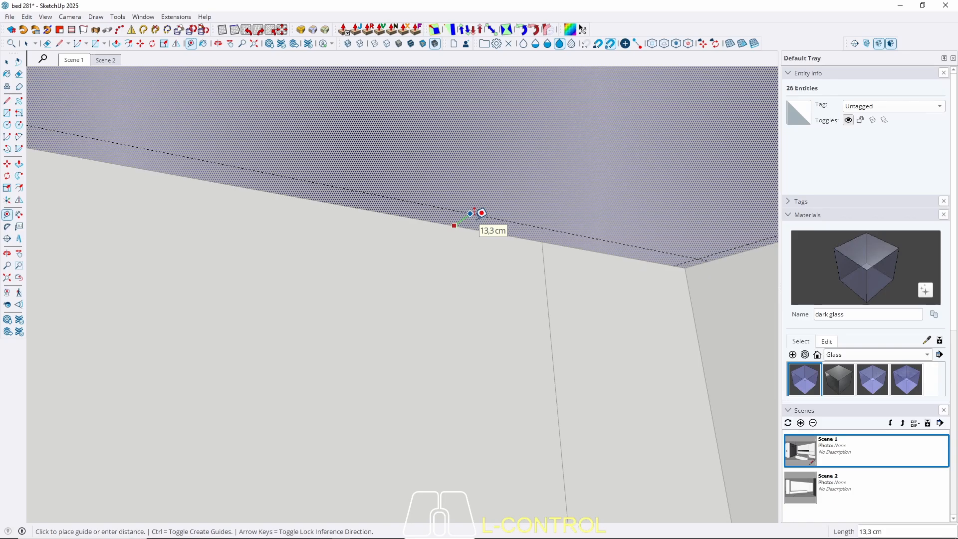
type("10")
key("Return")
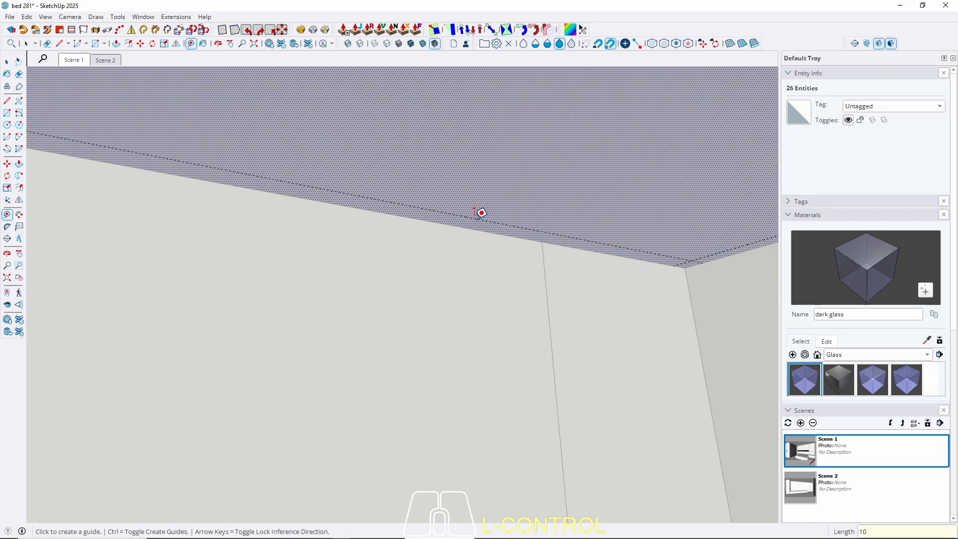
key("space")
Place a ceiling guide 12 cm into the room from the ceiling edge along the wall opposite the headboard.
scroll(631, 303, "down", 1)
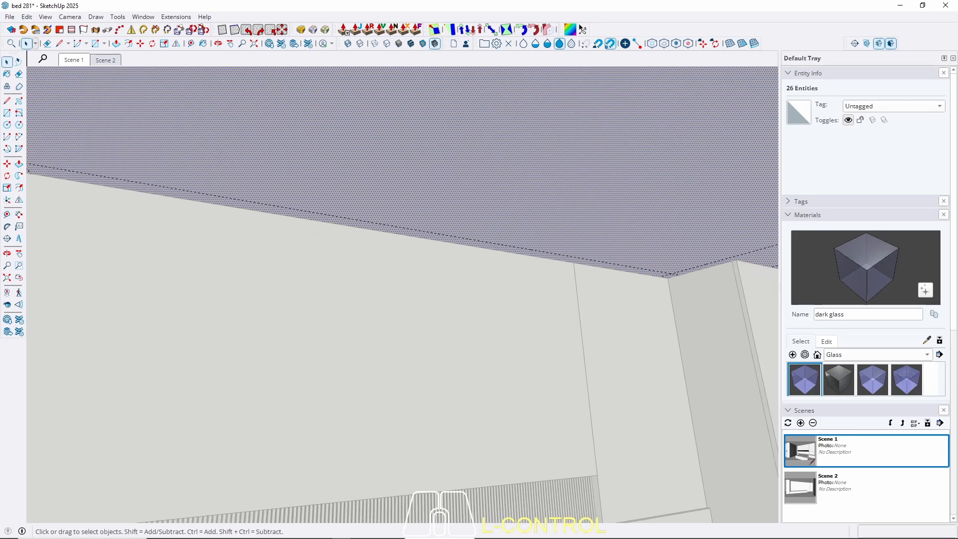
middle_click_drag(363, 280, 596, 252)
scroll(589, 257, "down", 2, "ctrl")
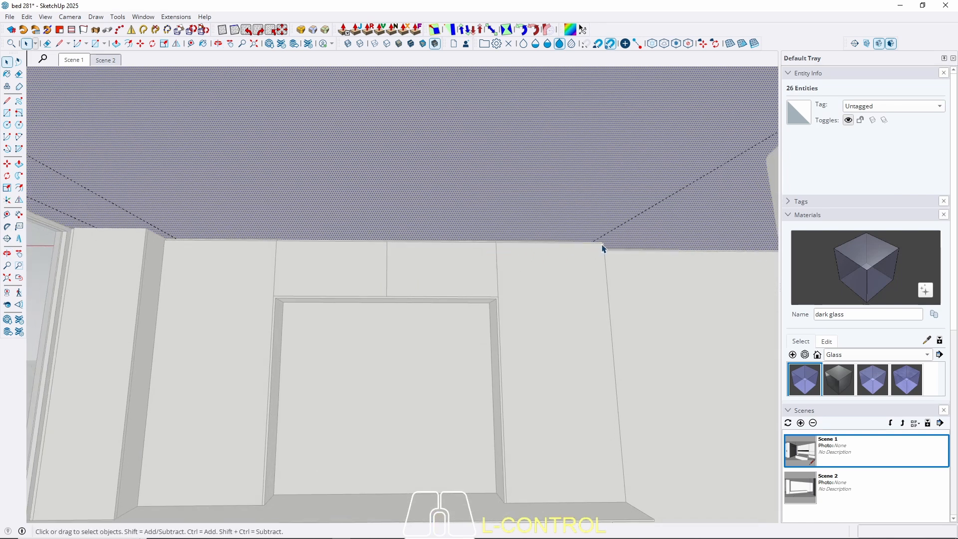
scroll(87, 229, "up", 1)
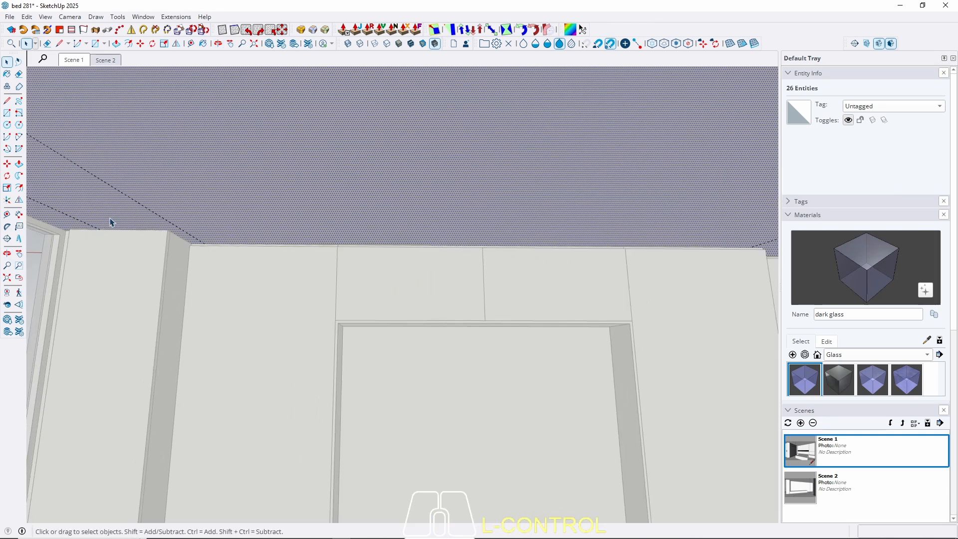
scroll(106, 221, "down", 1)
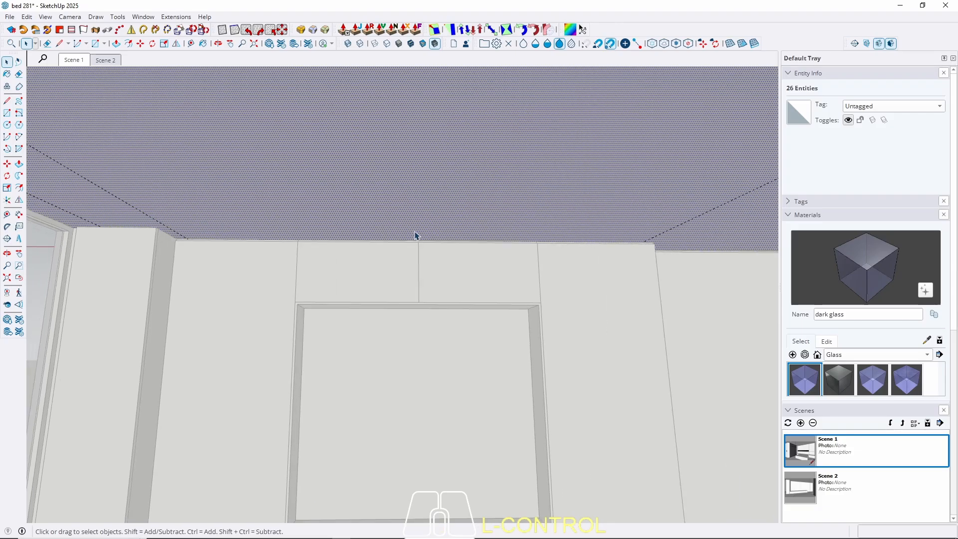
scroll(174, 244, "up", 1)
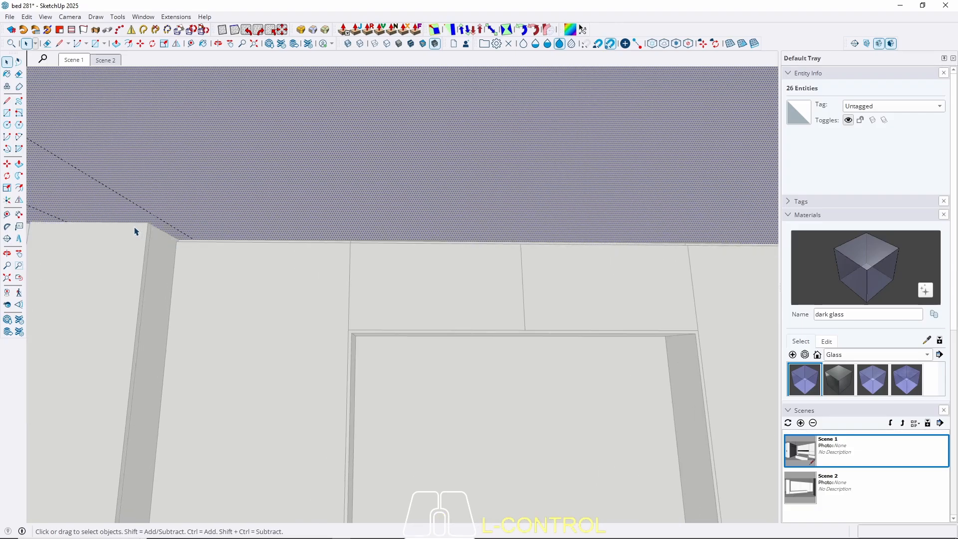
scroll(215, 230, "up", 2)
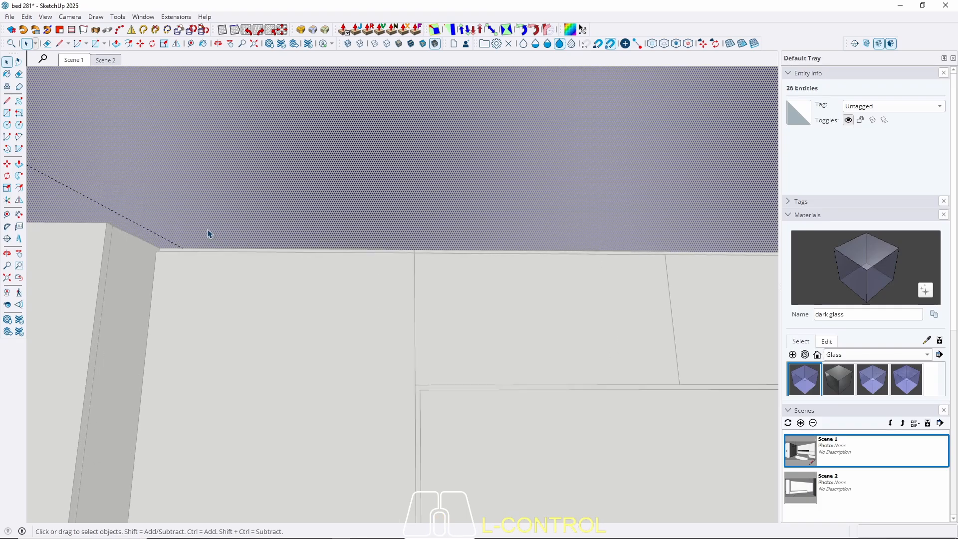
key("t")
scroll(259, 229, "up", 2)
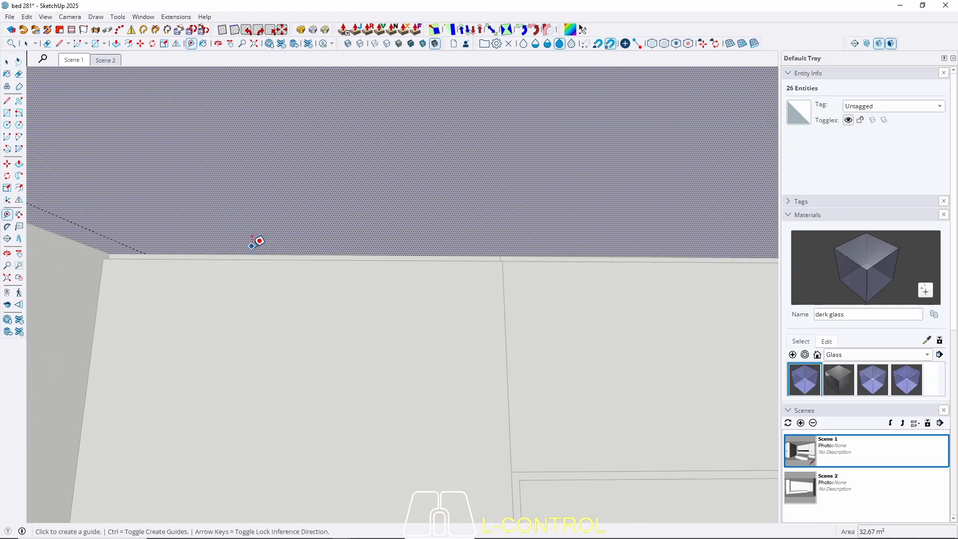
left_click(251, 254)
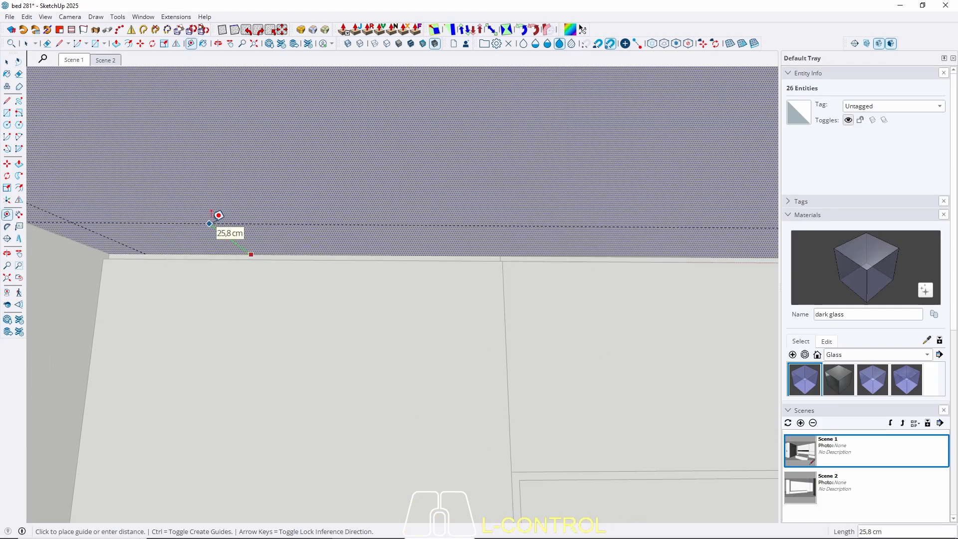
type("12")
key("Return")
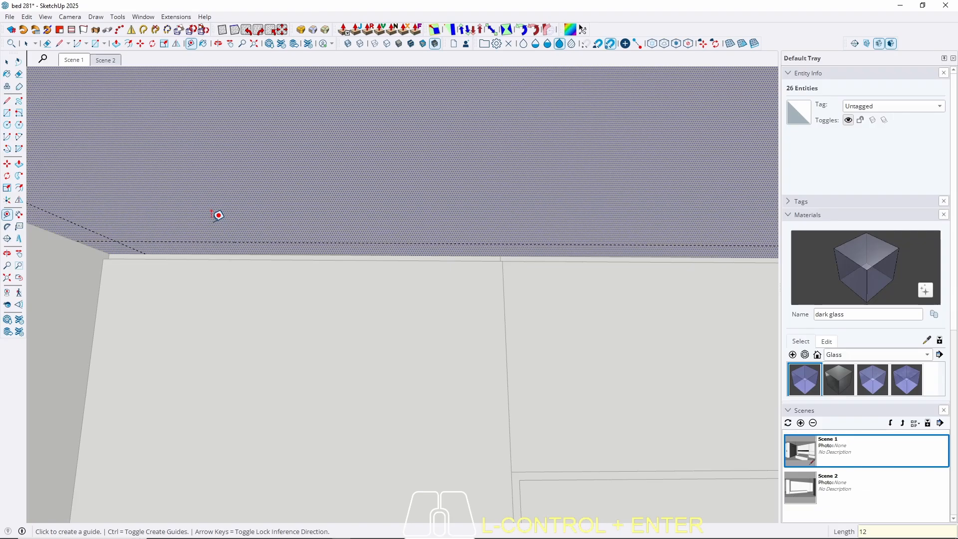
middle_click_drag(218, 215, 368, 242)
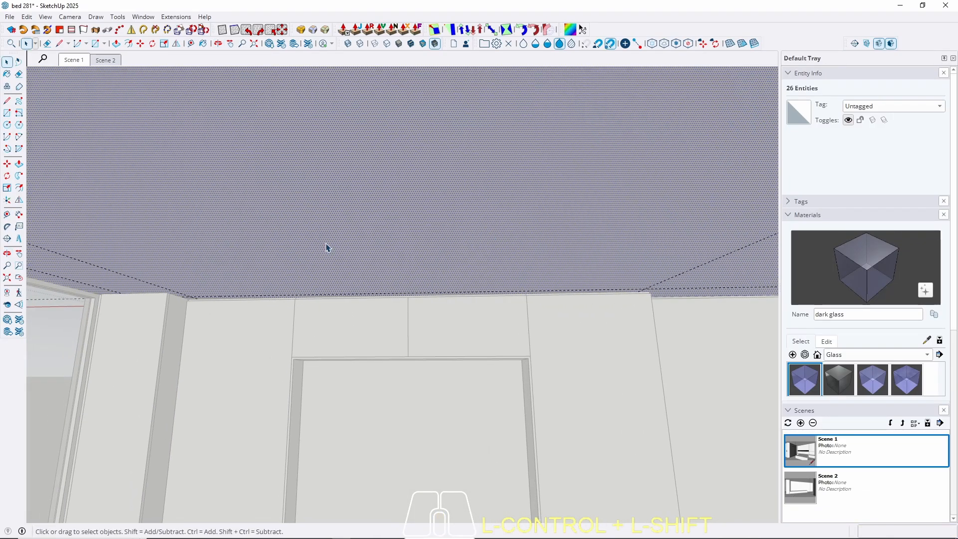
Draw a rectangle on the ceiling between the guide intersections at the wardrobe corner and the opposite corner by the window-side column.
key("r")
scroll(649, 283, "up", 2)
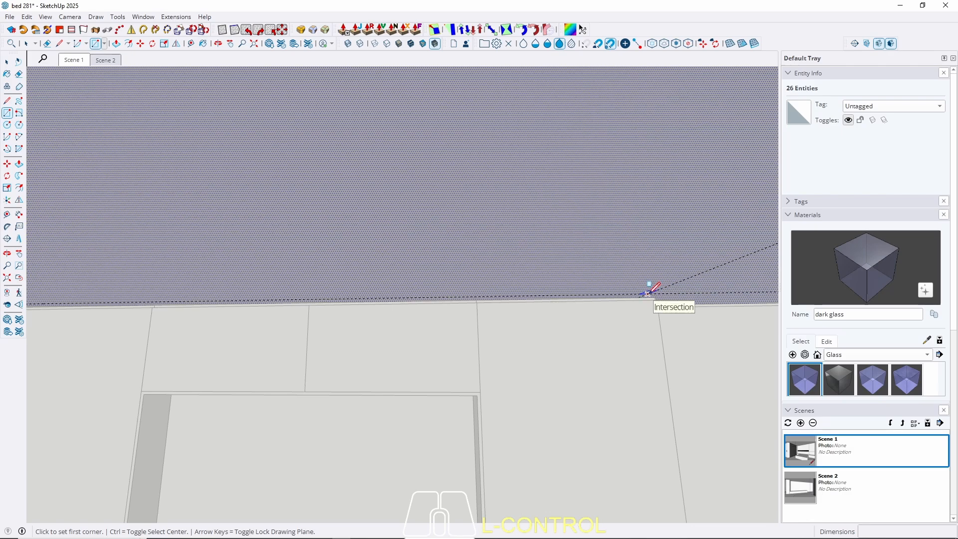
left_click(649, 291)
middle_click_drag(267, 196, 415, 291)
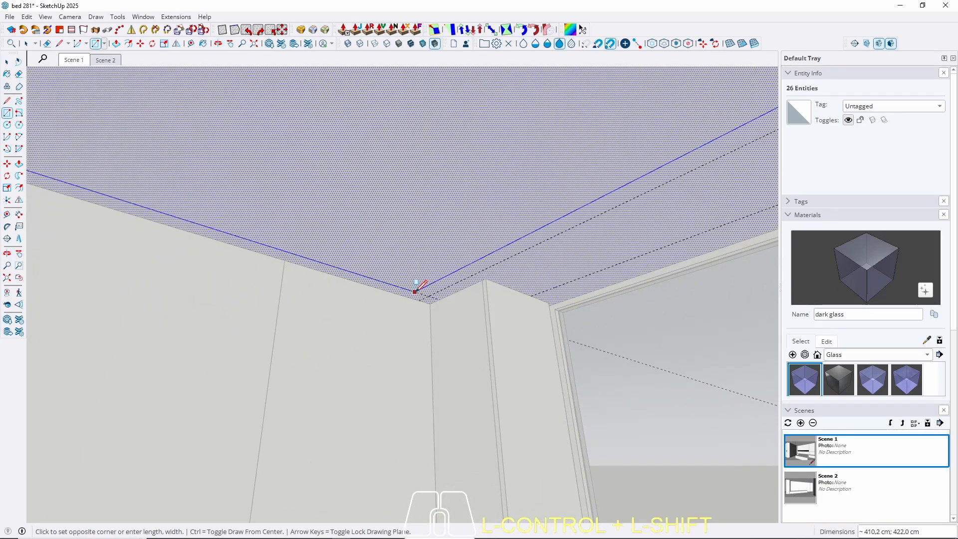
left_click(429, 296)
key("space")
Push/Pull the rectangular face on the ceiling upward to form the recess.
scroll(455, 233, "down", 2)
middle_click_drag(454, 233, 453, 269)
left_click(344, 193)
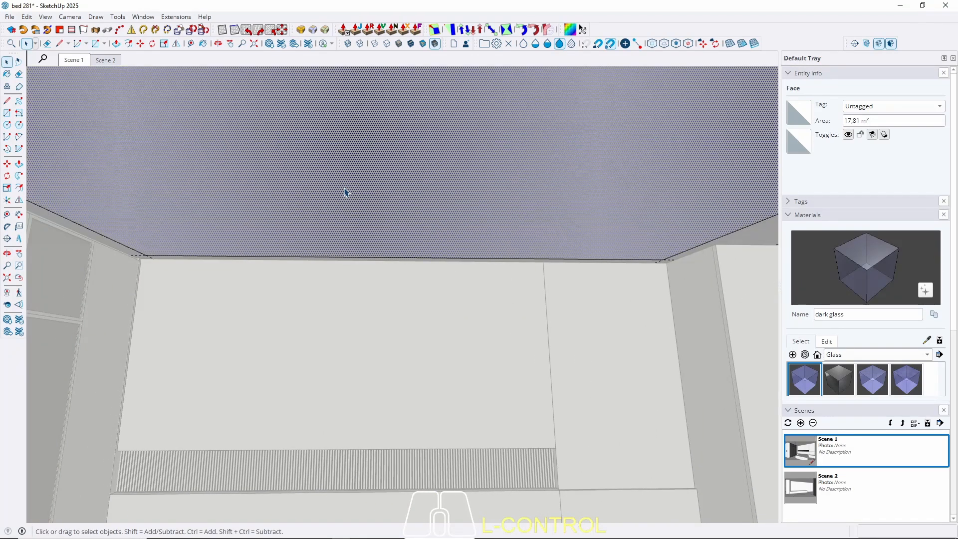
scroll(390, 199, "down", 3)
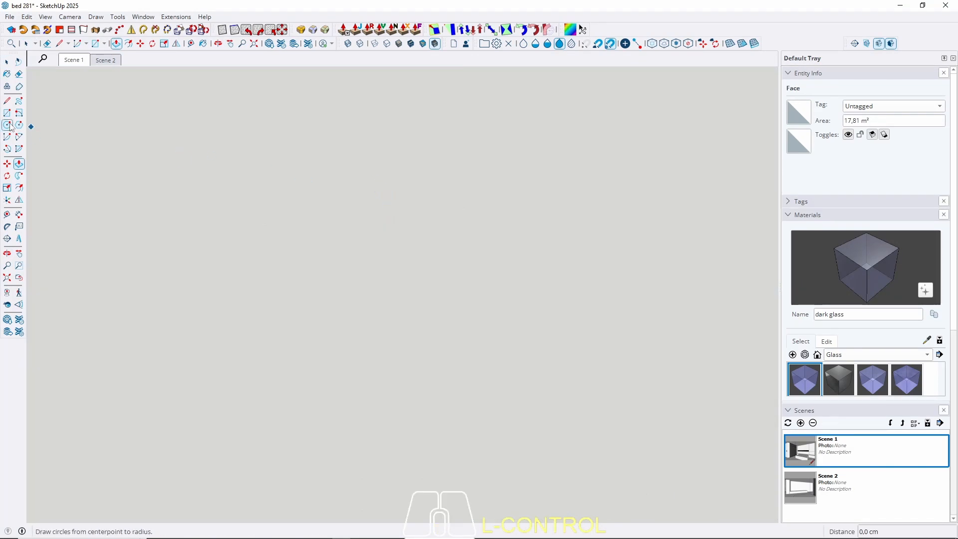
left_click(73, 60)
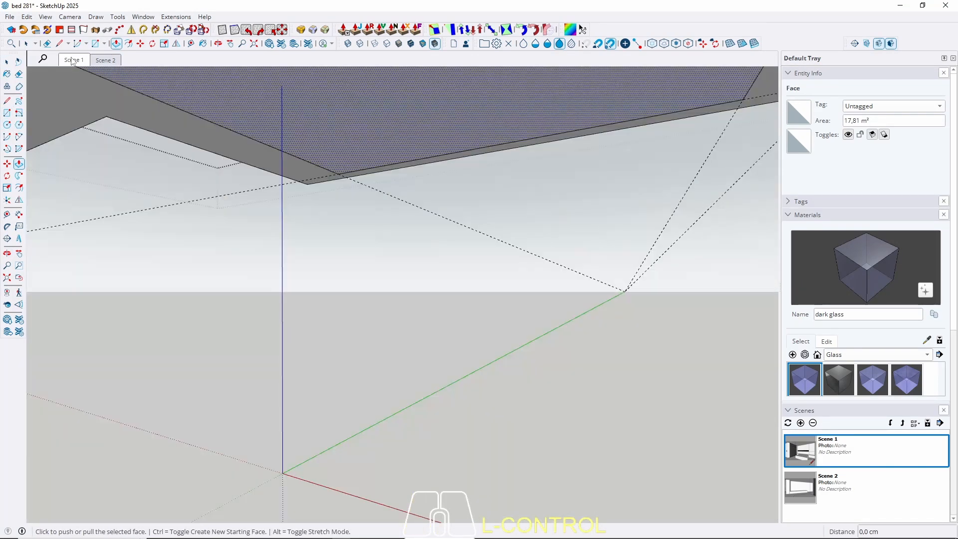
left_click(325, 152)
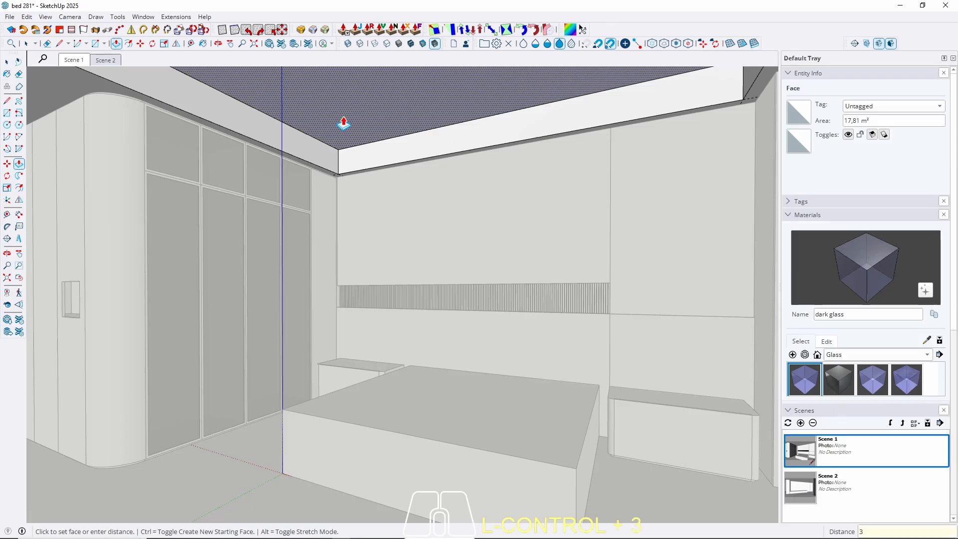
key("ctrl+Return")
key("space")
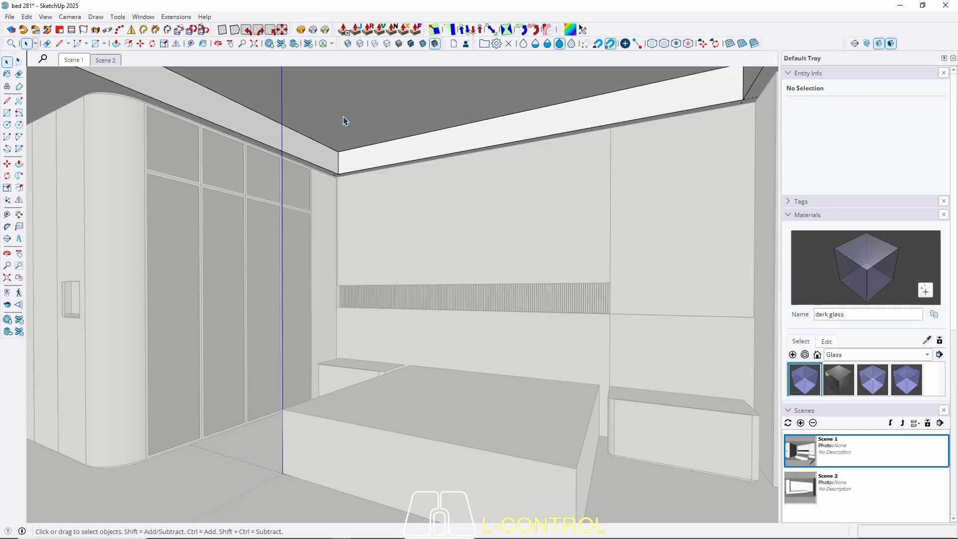
Offset the outline of the recess's top face inward by 5 cm.
mouse_move(344, 122)
middle_mouse_down()
mouse_move(321, 128)
mouse_move(384, 132)
mouse_move(343, 127)
middle_mouse_up()
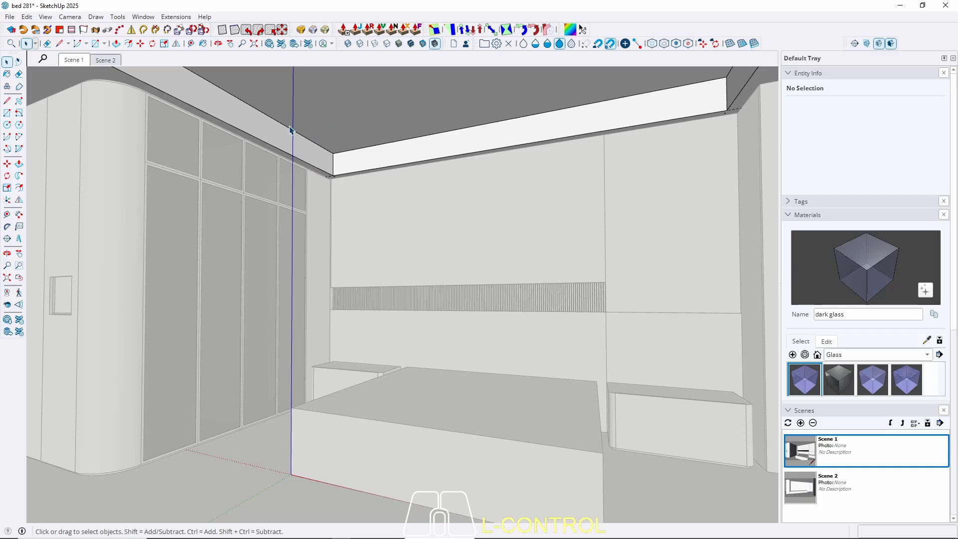
left_click(70, 61)
left_click(337, 132)
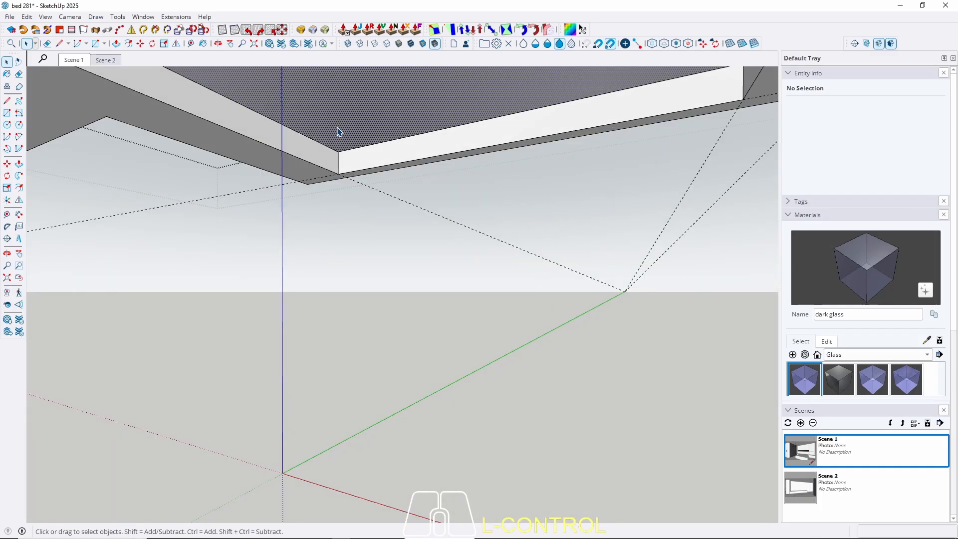
key("ctrl+w")
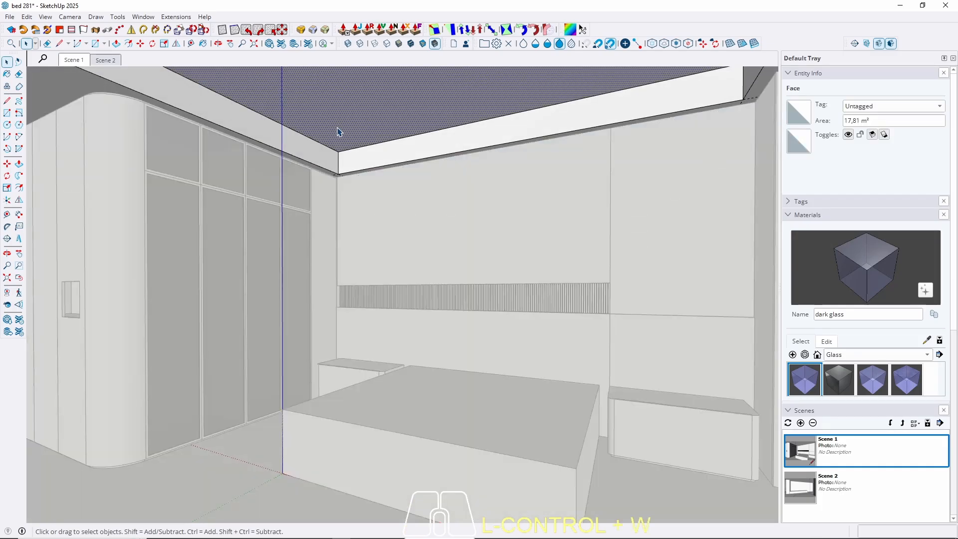
key("f")
left_click(332, 132)
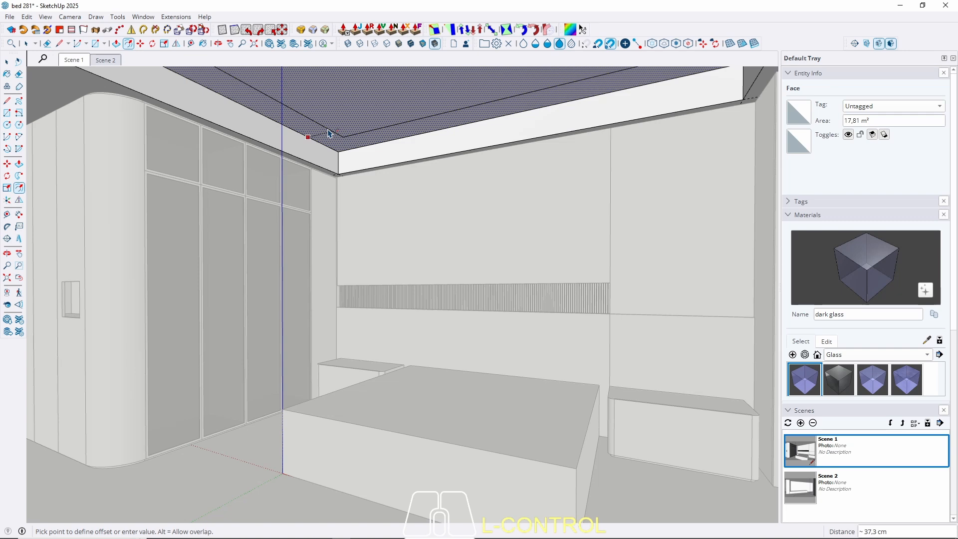
type("5")
key("Return")
key("space")
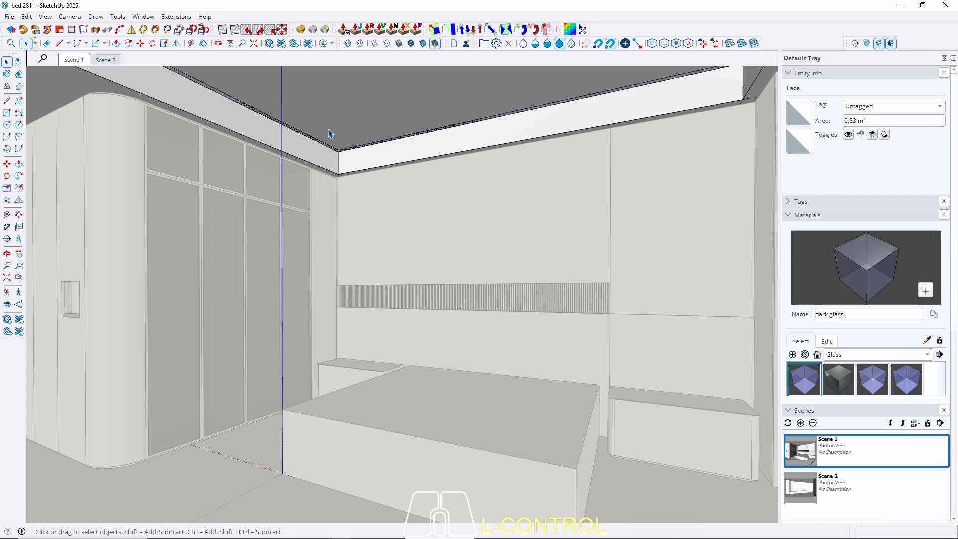
Push the narrow border strip of the recess's top face upward 5 cm to form a perimeter groove.
key("p")
scroll(330, 150, "up", 5)
scroll(325, 158, "up", 5)
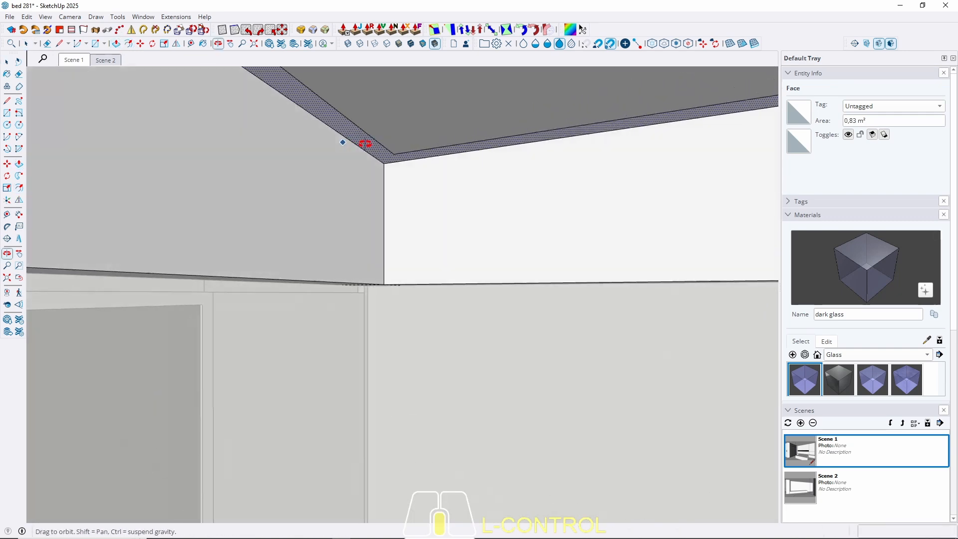
left_click(390, 155)
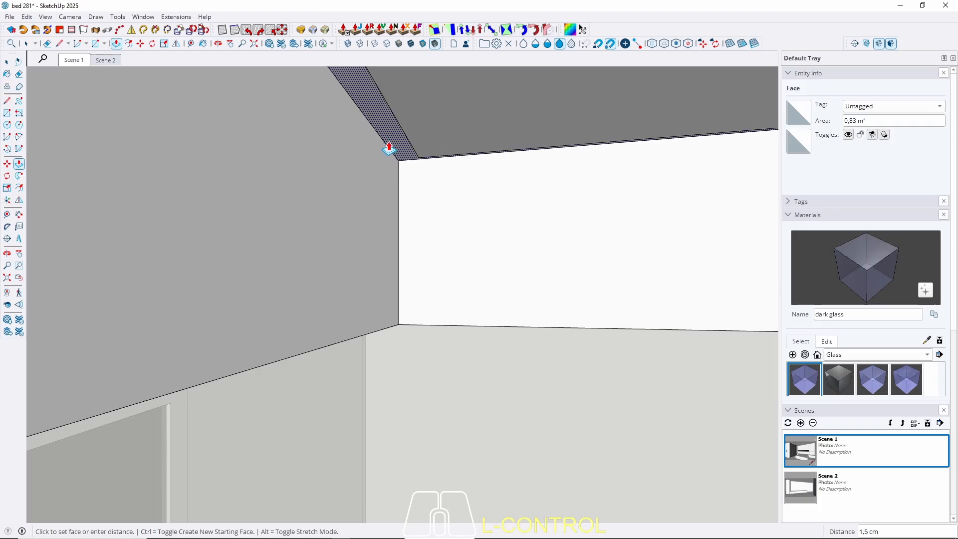
key("Return")
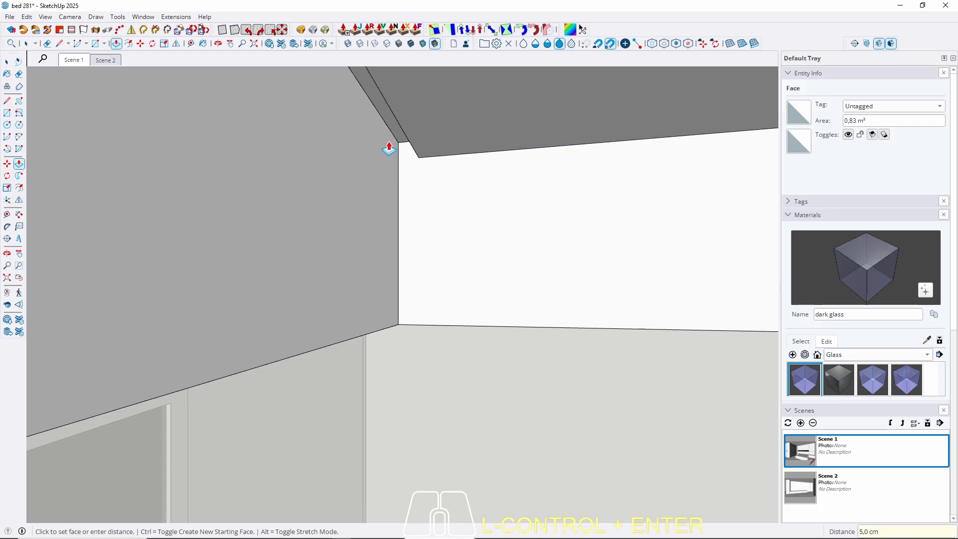
Offset the outer edge of the groove's top face inward by 2 cm and leave ceiling editing.
middle_click_drag(391, 142, 433, 141, "ctrl")
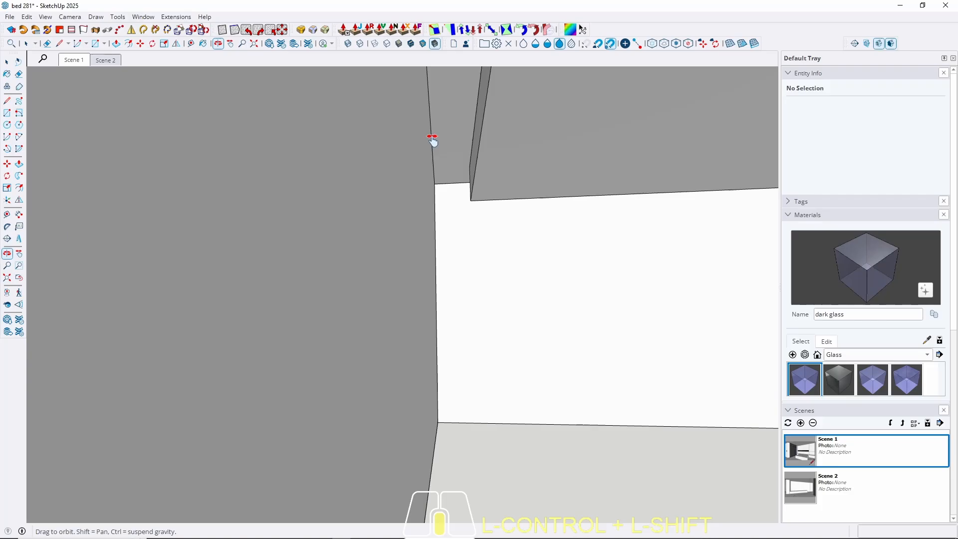
left_click(467, 147)
key("f")
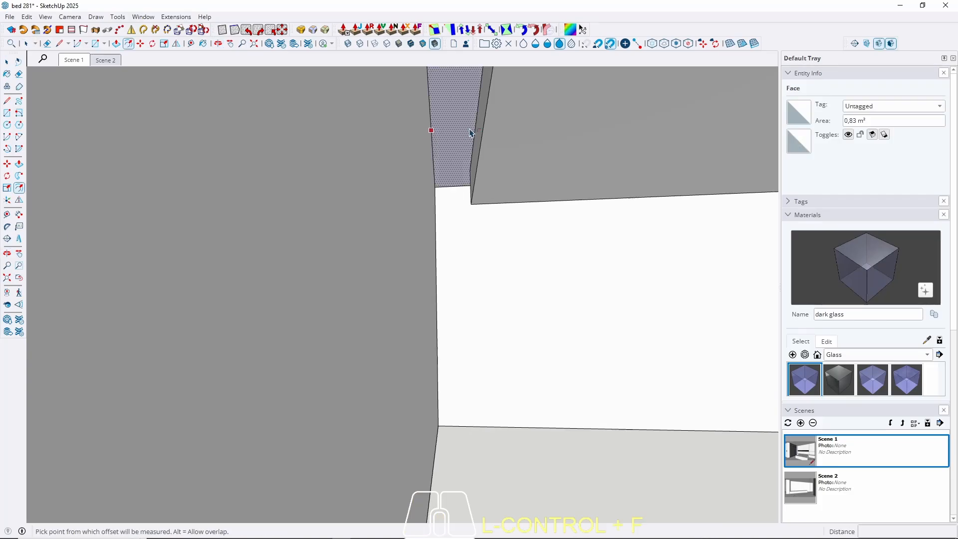
left_click(433, 132)
type("2")
key("Return")
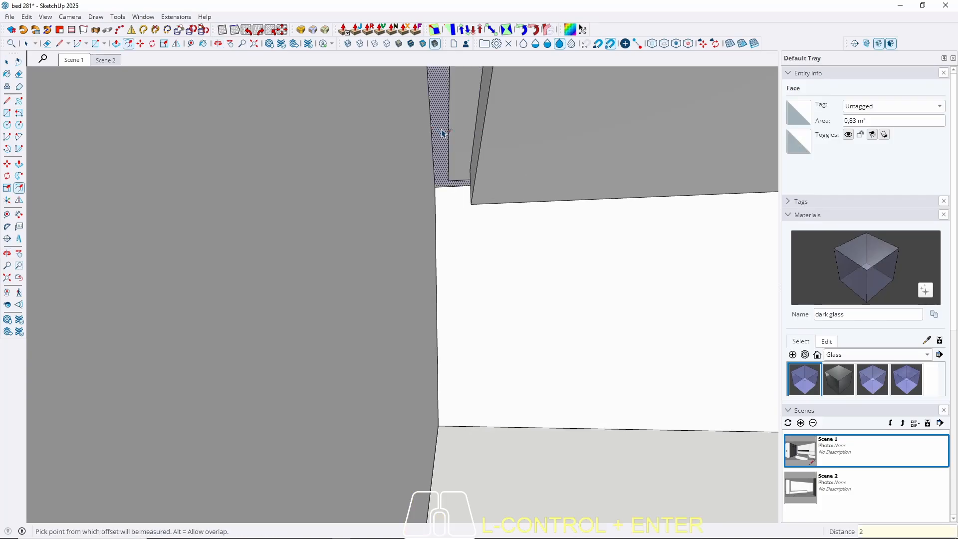
key("space")
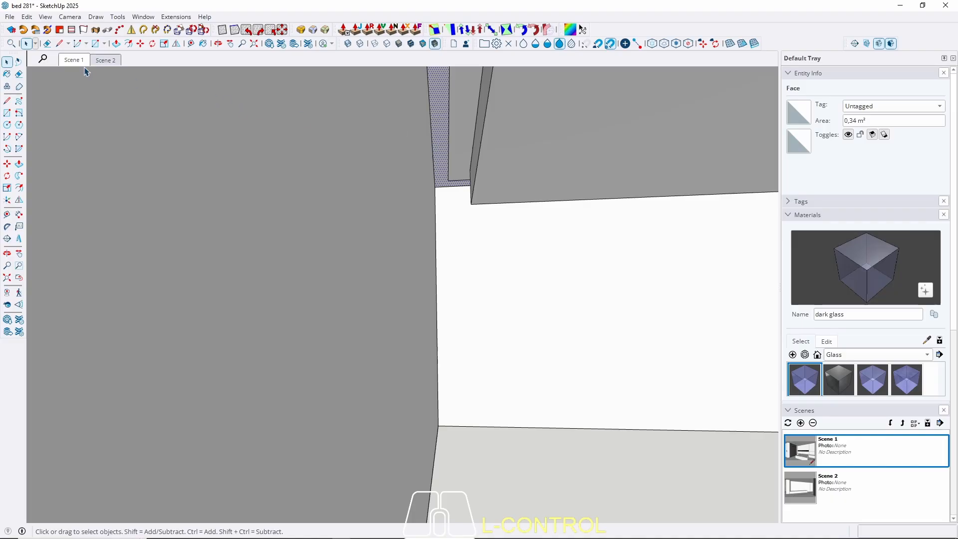
left_click(72, 61)
key("Escape")
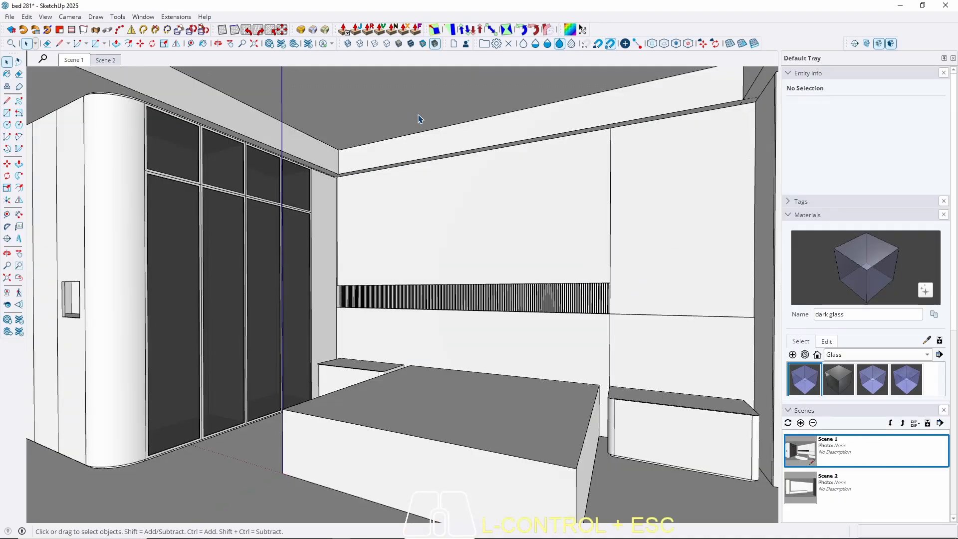
Examine the ceiling recess from both saved scenes, looking at its edges along the TV wall, wardrobe and headboard wall.
left_click(105, 61)
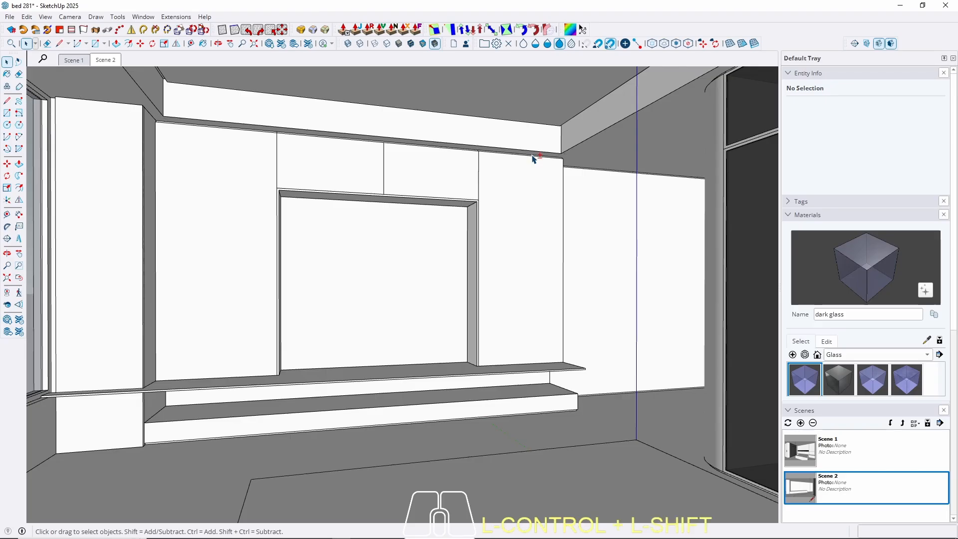
scroll(570, 150, "up", 3)
middle_click_drag(570, 149, 603, 165)
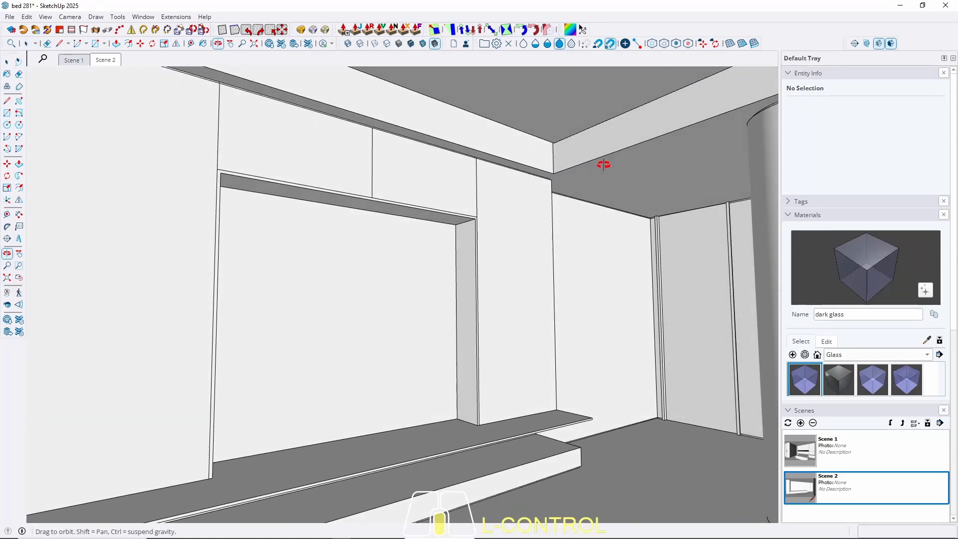
left_click_drag(604, 165, 391, 155)
key("space")
left_click(78, 60)
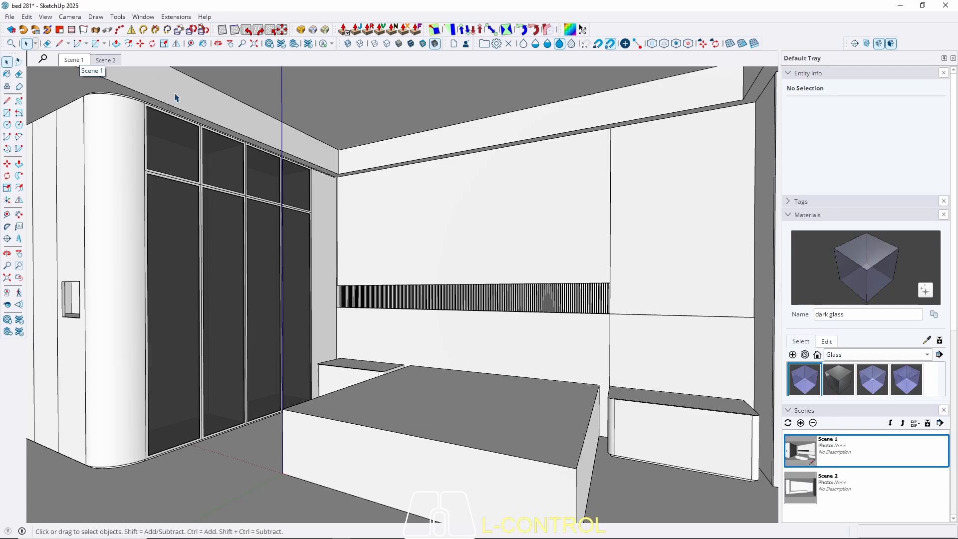
middle_click_drag(209, 120, 279, 146, "ctrl")
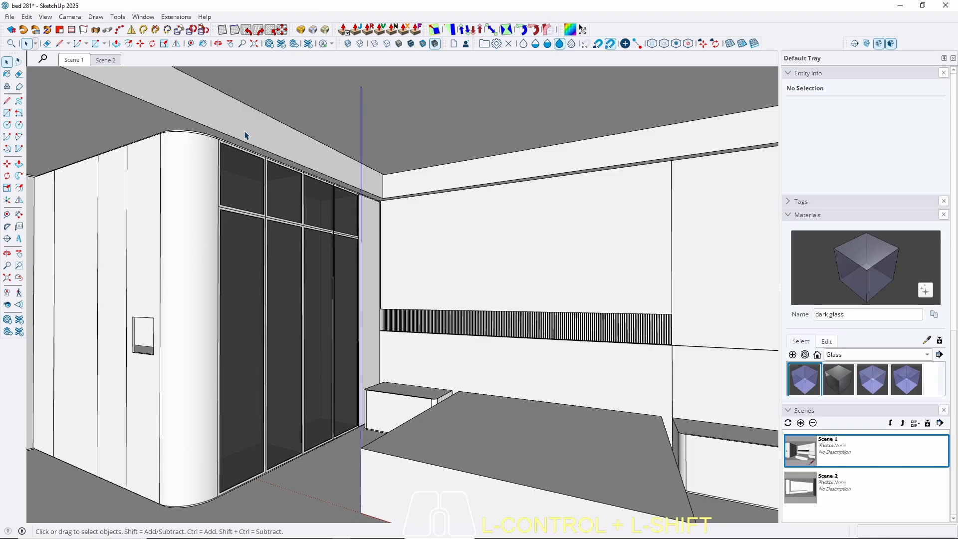
scroll(245, 135, "up", 3, "ctrl+shift")
middle_click_drag(275, 165, 325, 160, "ctrl")
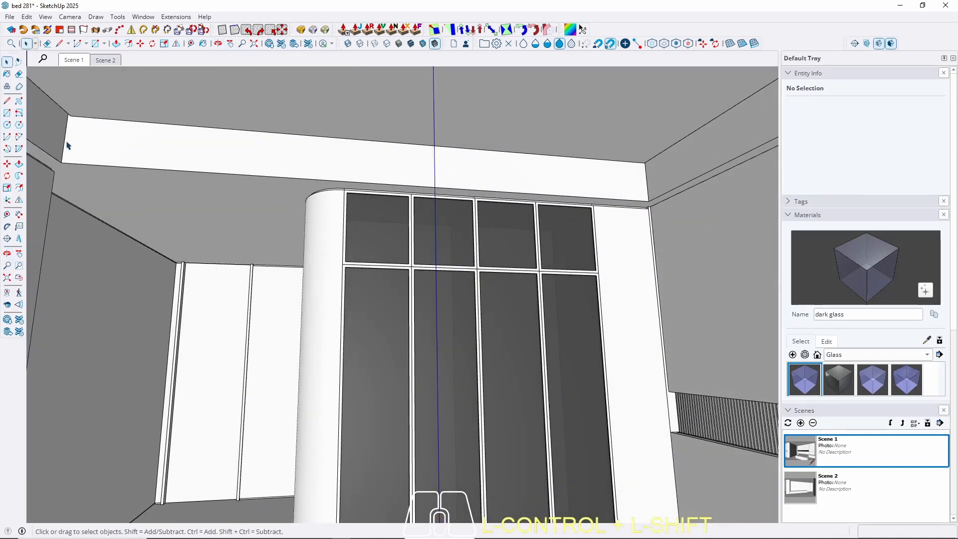
middle_click_drag(464, 163, 379, 175, "ctrl+shift")
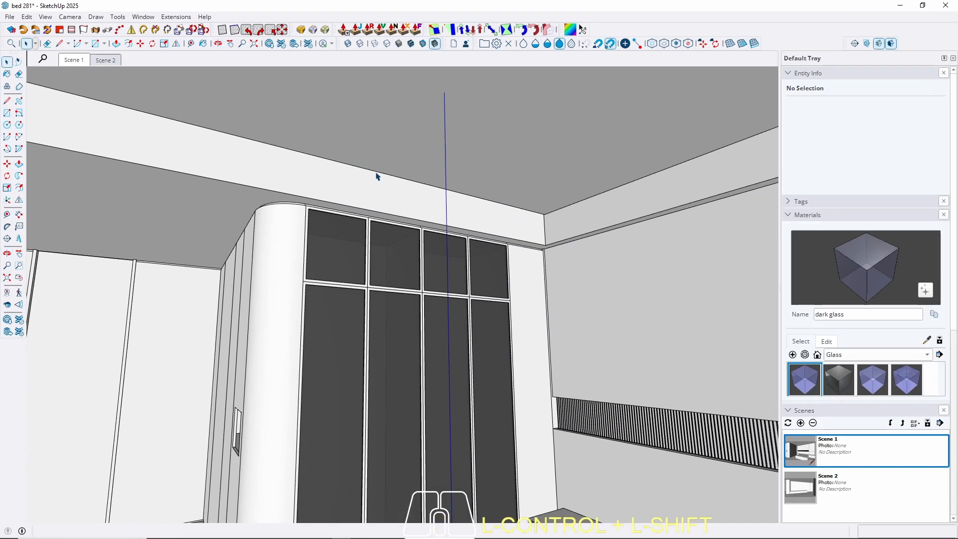
scroll(374, 169, "up", 2, "ctrl")
middle_click_drag(275, 183, 192, 187, "ctrl")
middle_click_drag(294, 186, 391, 182, "ctrl")
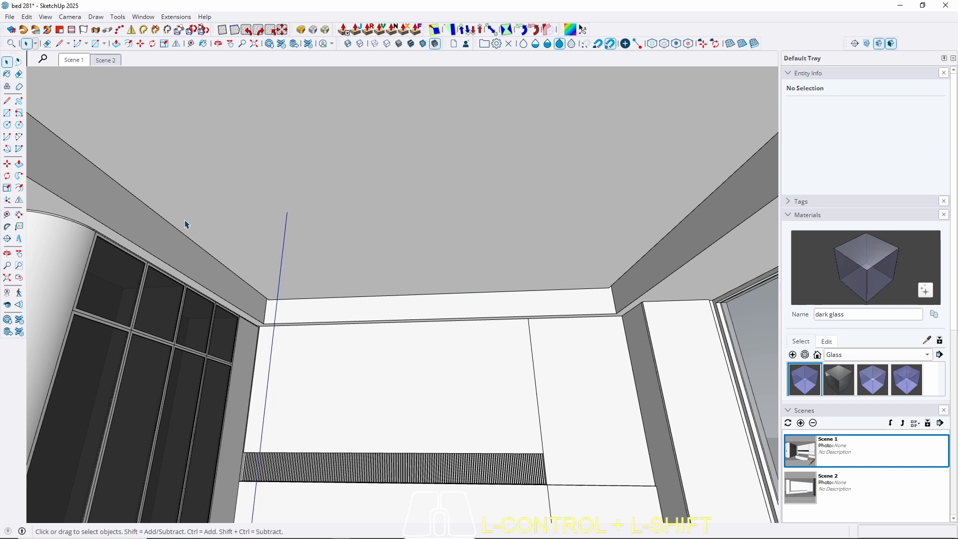
Open the ceiling for editing and select all of its connected geometry.
scroll(163, 250, "up", 3, "ctrl")
triple_click(163, 246)
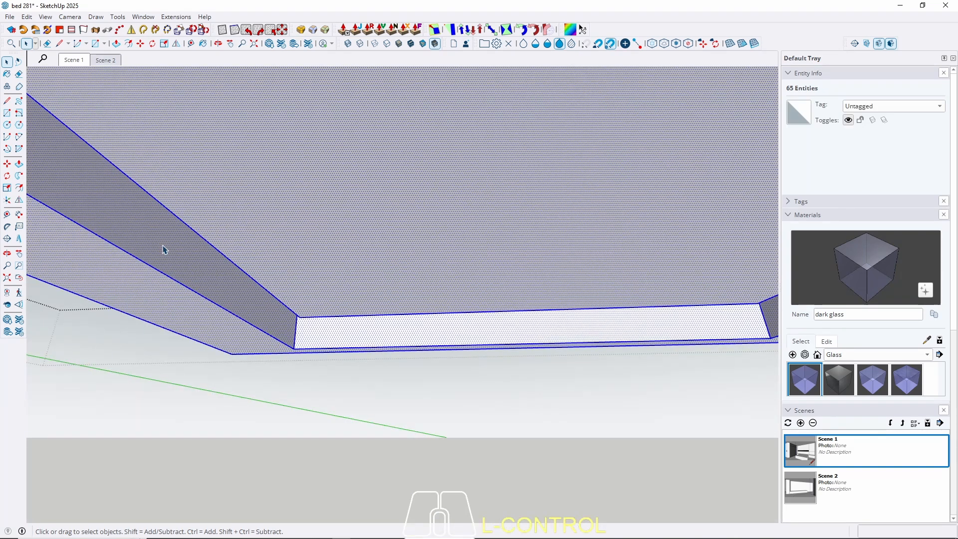
scroll(165, 249, "up", 6, "ctrl")
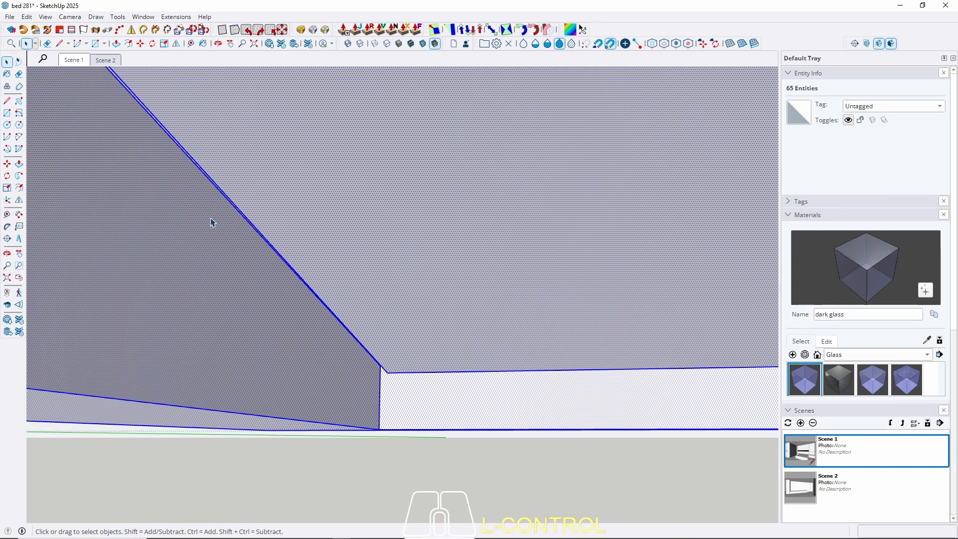
key("t")
left_click(233, 178)
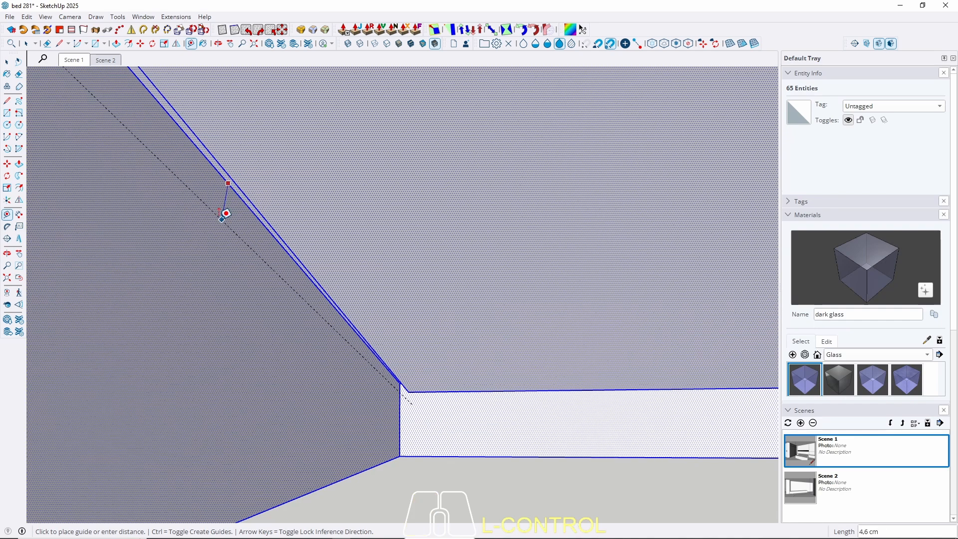
scroll(226, 215, "down", 1, "ctrl")
scroll(224, 215, "down", 5)
key("space")
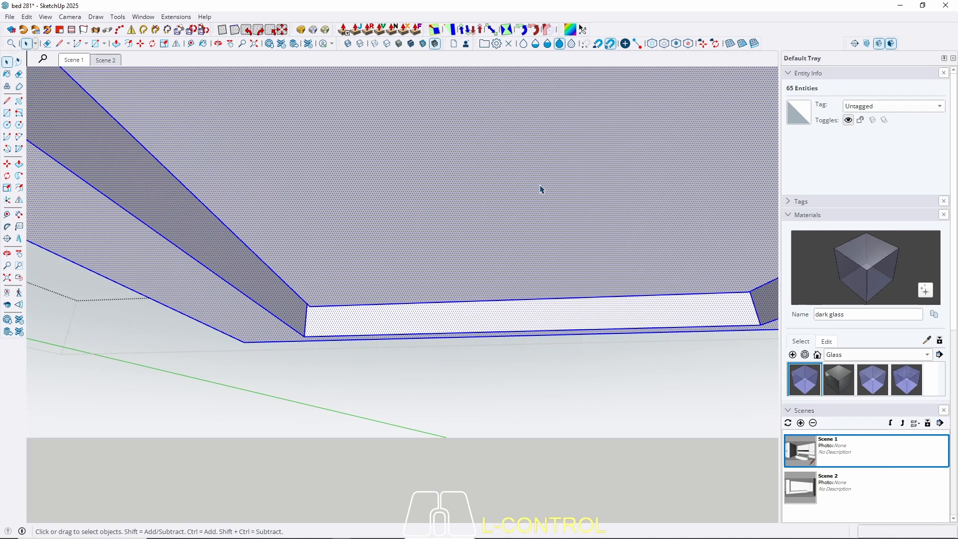
Place a horizontal guide along the recess's wardrobe-side face, halfway down its height.
scroll(208, 246, "up", 6, "ctrl")
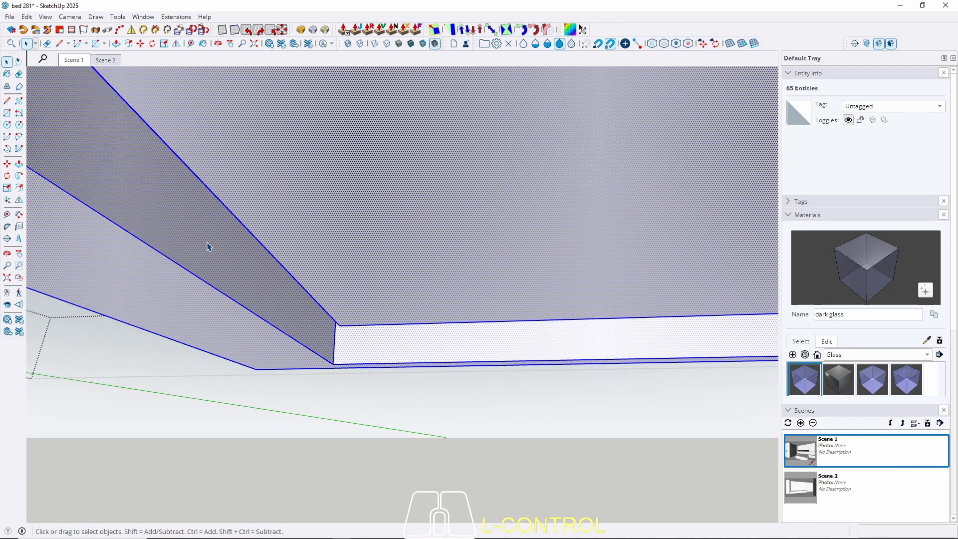
key("t")
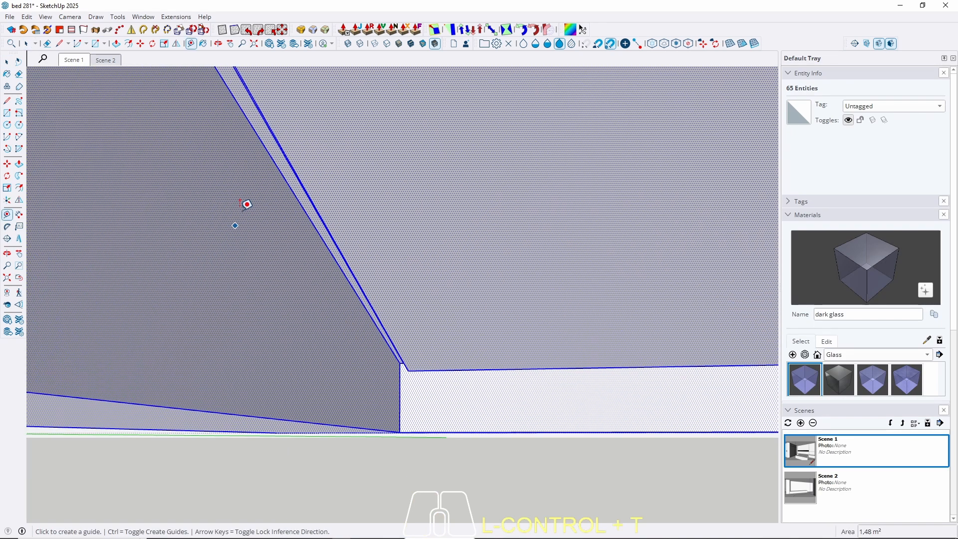
left_click(268, 153)
key("Up")
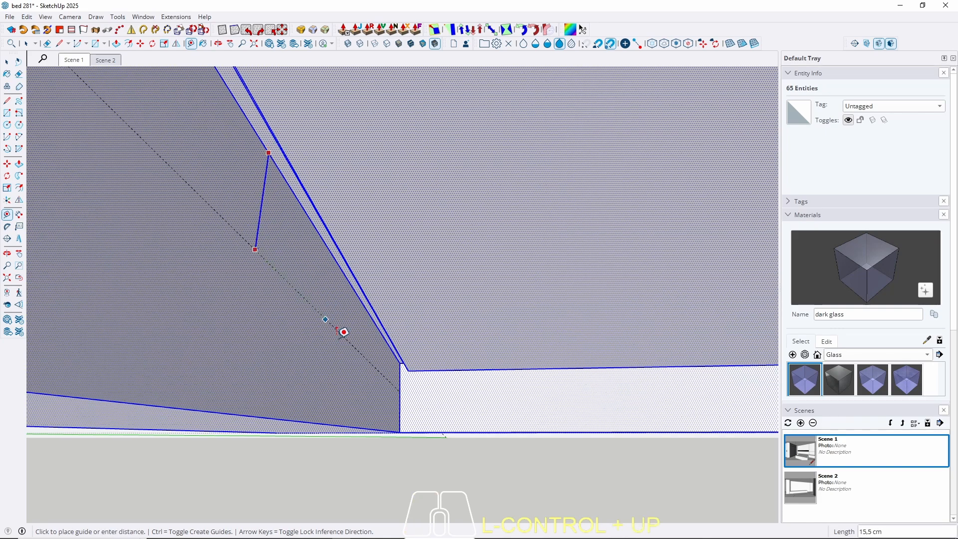
left_click(399, 395)
Place a second guide 1.5 cm above the mid-height guide on the recess's wardrobe-side face.
scroll(242, 219, "up", 2)
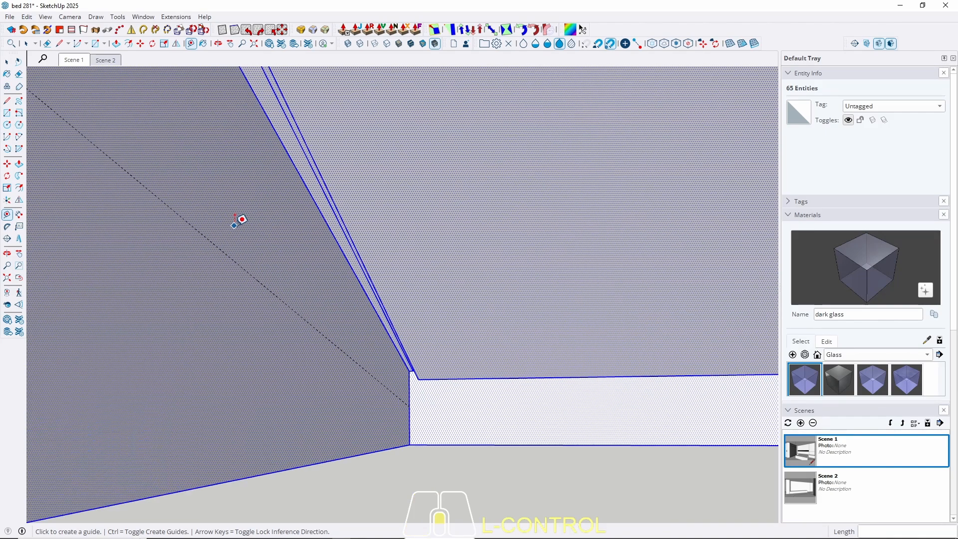
left_click(240, 270)
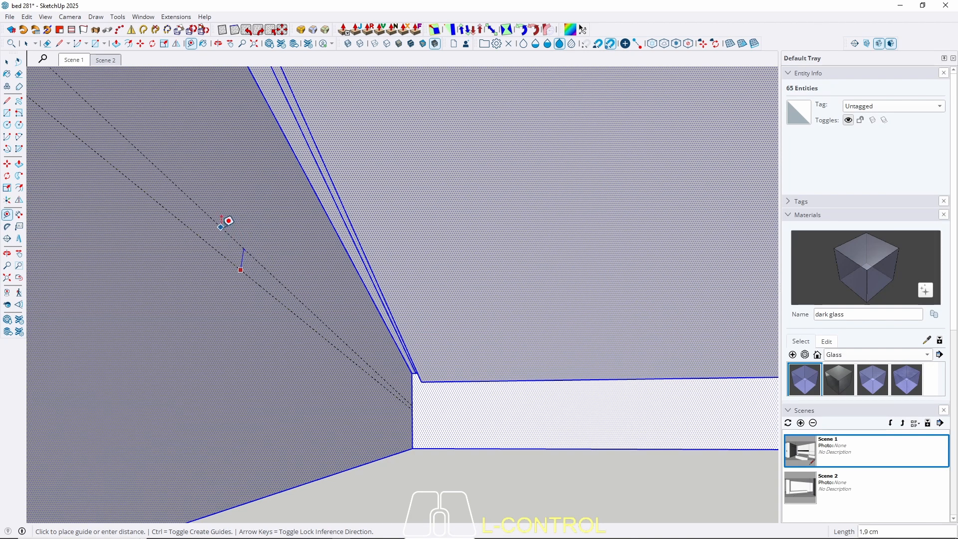
type("1,5")
key("ctrl+Return")
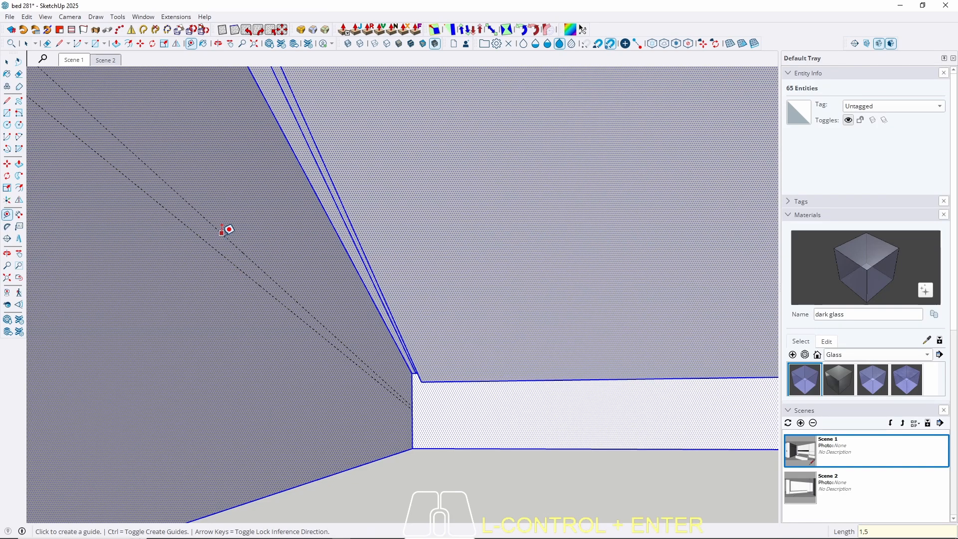
Place a third guide 1.5 cm below the mid-height guide on the recess's wardrobe-side face.
left_click(228, 247)
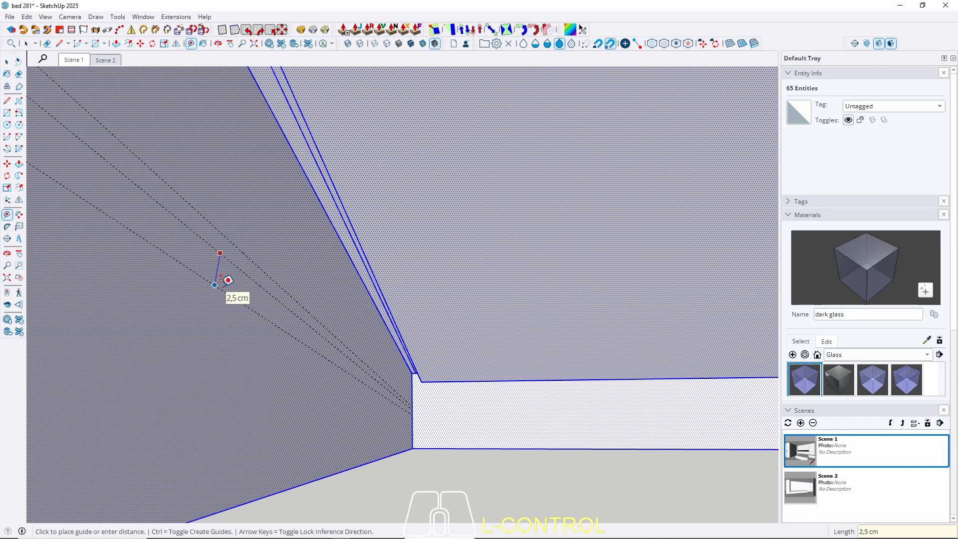
type("1,5")
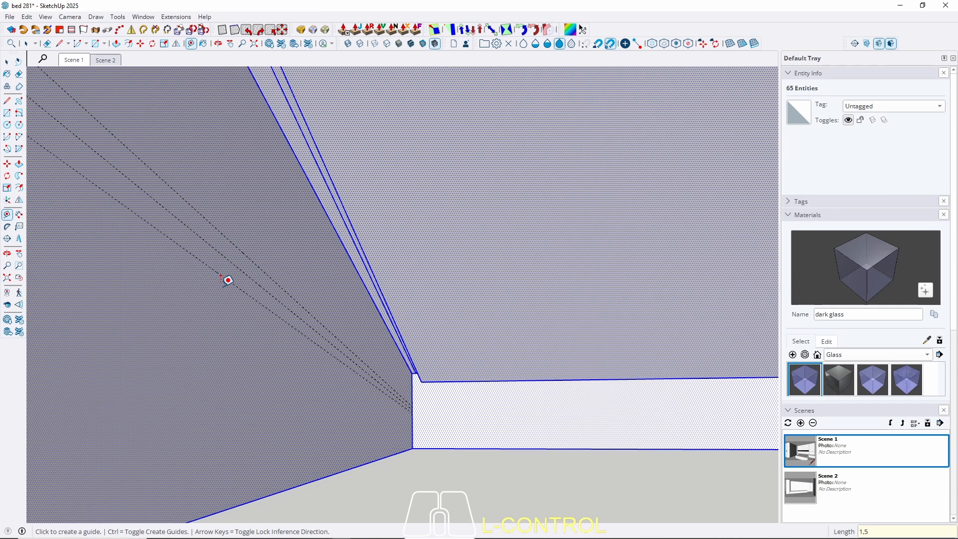
key("ctrl+Return")
Place vertical guides 10 cm in from both ends of the recess's wardrobe-side face.
middle_click_drag(310, 289, 209, 398)
scroll(475, 407, "up", 6)
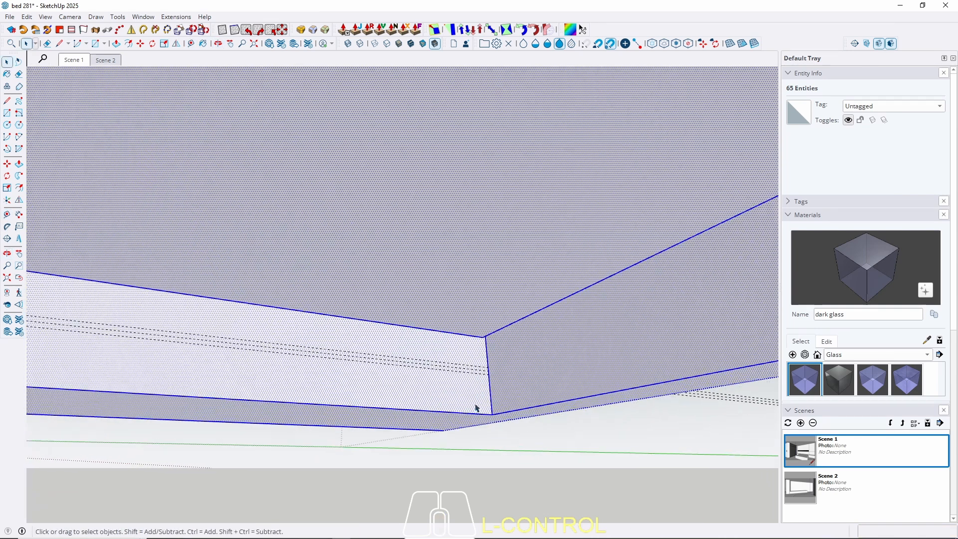
key("t")
left_click(506, 370)
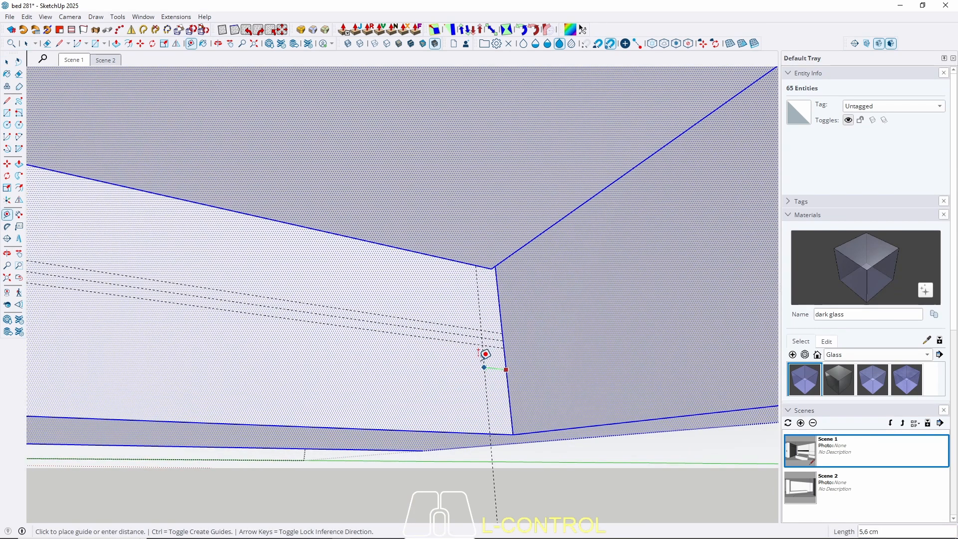
type("10")
middle_click_drag(478, 346, 199, 316)
left_click(191, 320)
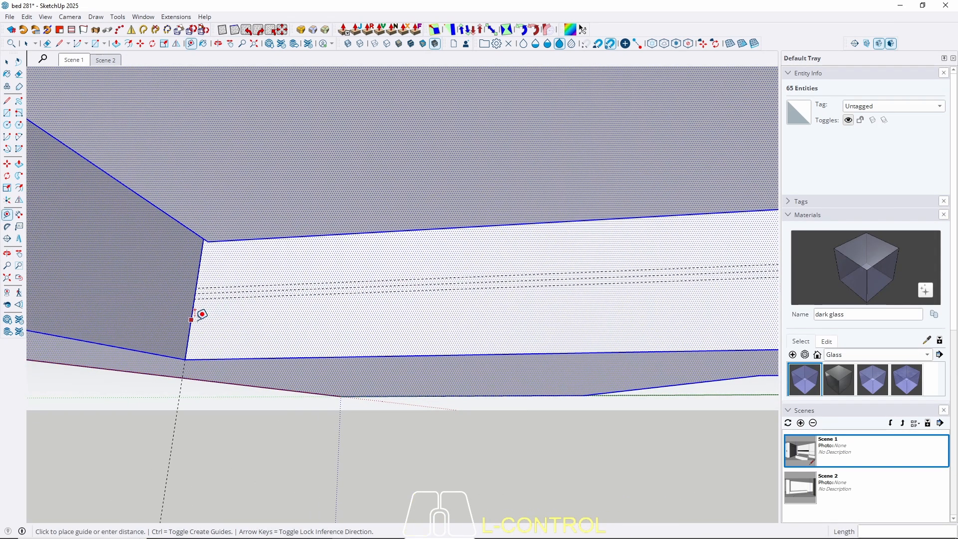
left_click(235, 317)
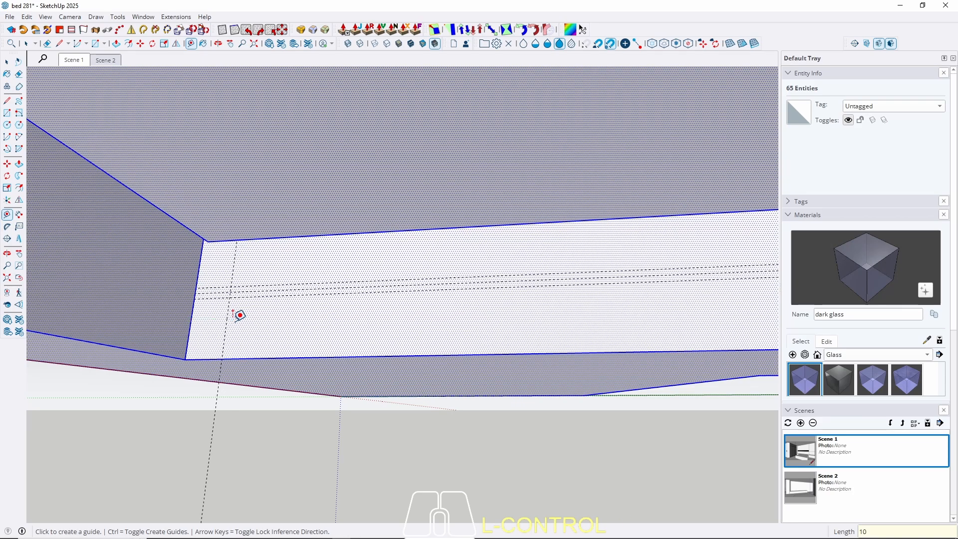
key("space")
Draw a long rectangle on the wardrobe-side face, bounded by the outer horizontal guides and the two vertical guides.
key("t")
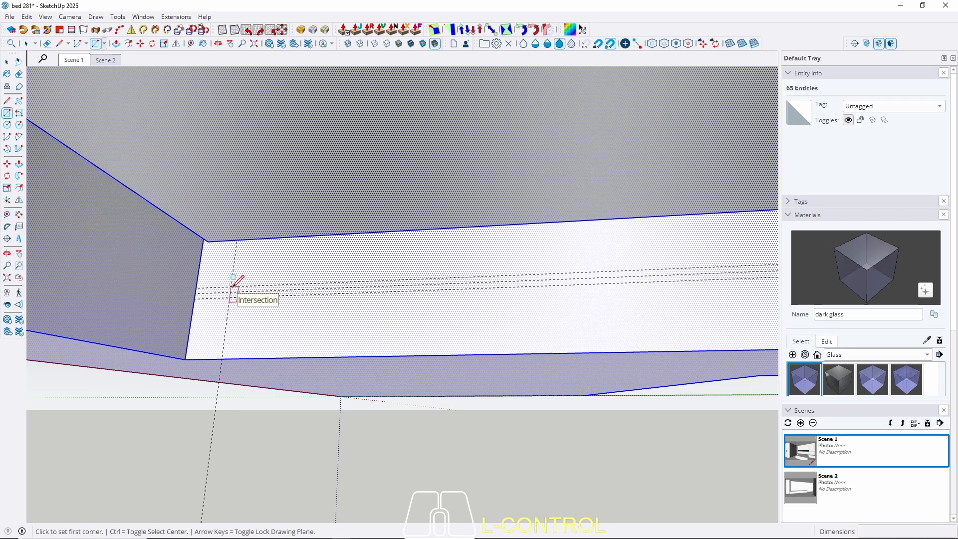
middle_click_drag(235, 278, 270, 264)
scroll(471, 337, "up", 7)
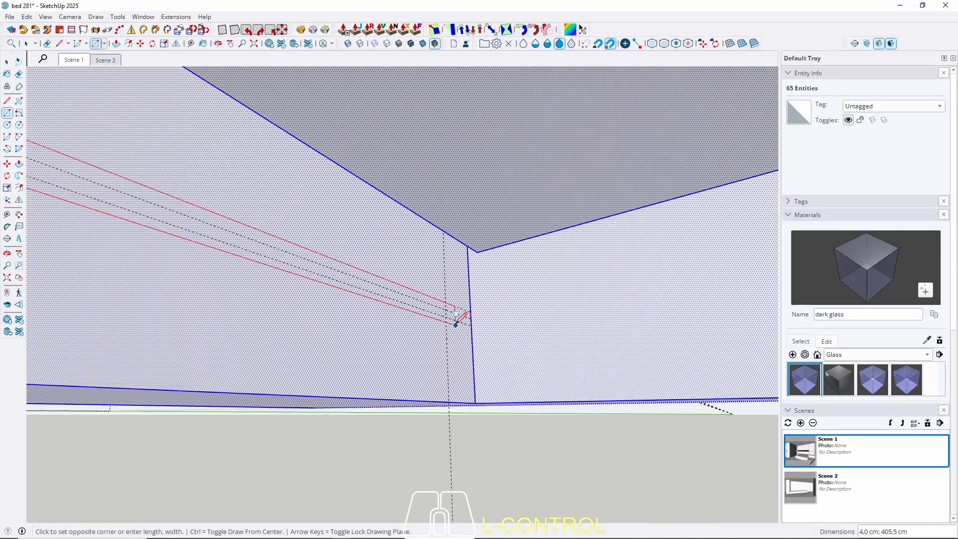
left_click(446, 313)
key("space")
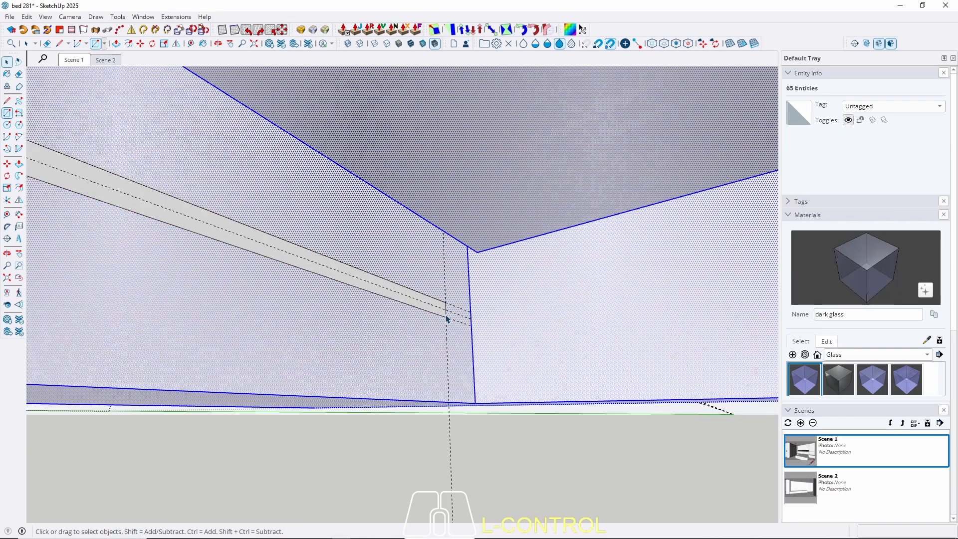
Push the strip on the wardrobe-side face 10 cm inward to form a slot, and leave ceiling editing.
key("p")
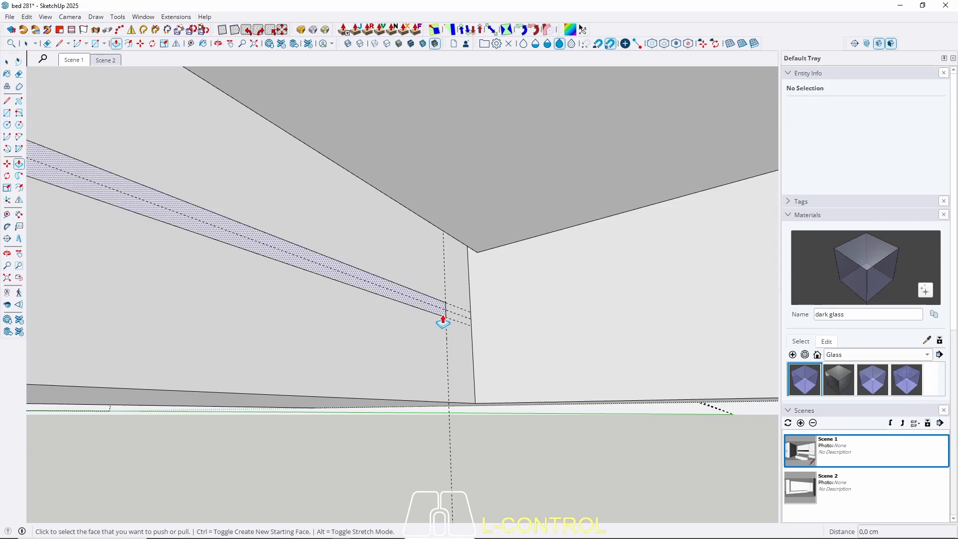
left_click(440, 313)
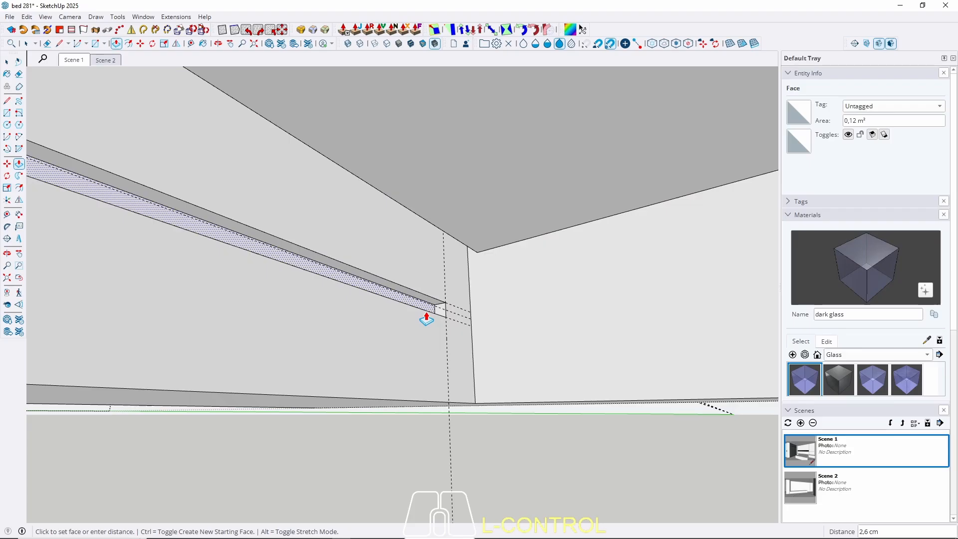
type("10")
key("Return")
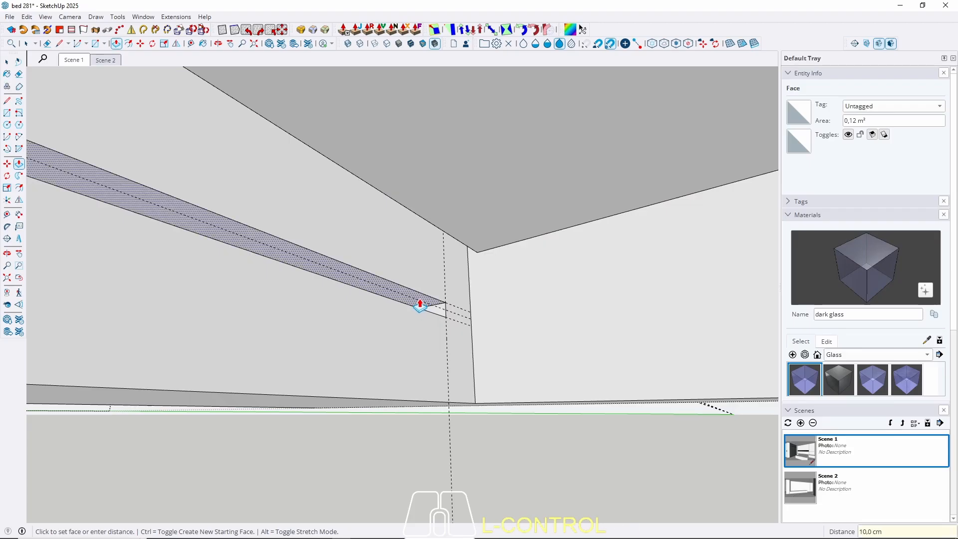
key("space")
key("Escape")
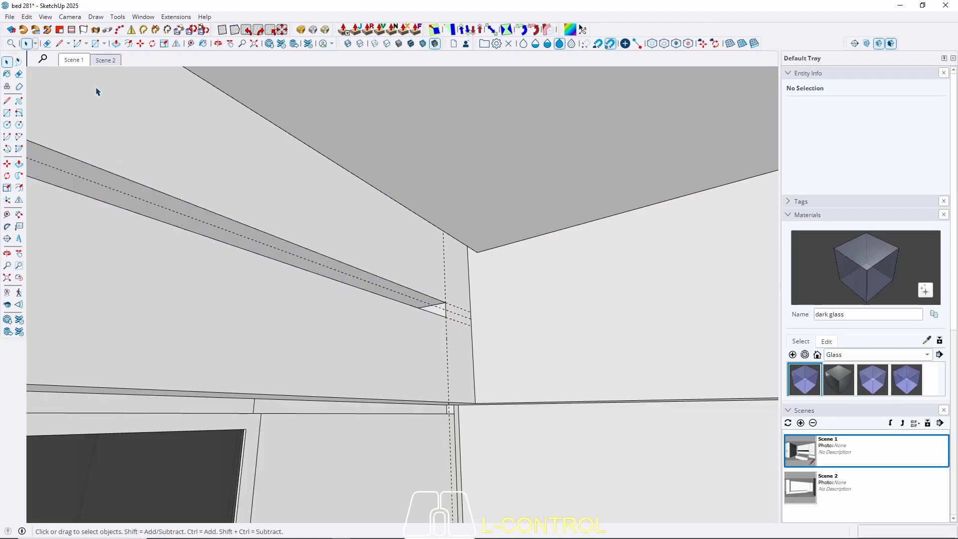
Delete the guides and examine the wardrobe-side slot from Scene 1.
left_click(74, 60)
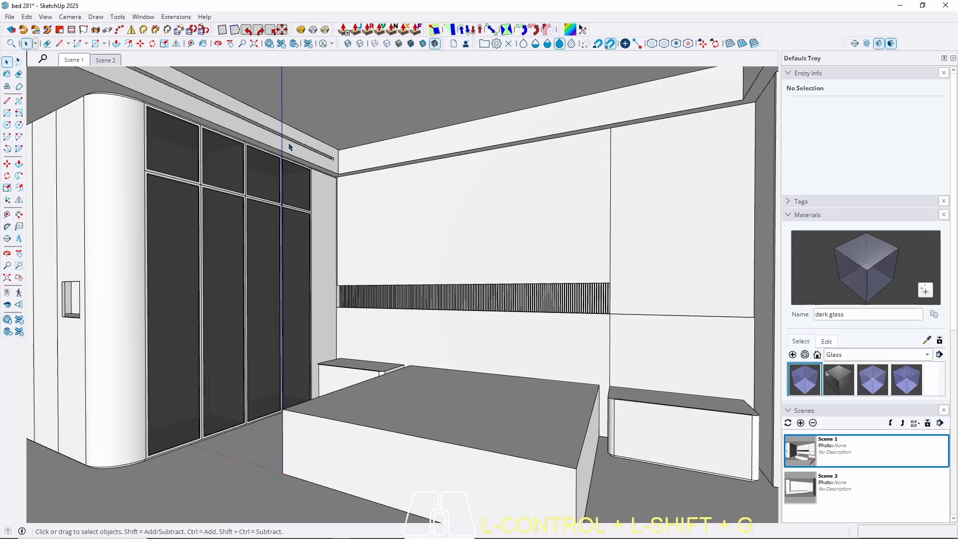
scroll(131, 133, "up", 6, "ctrl+shift")
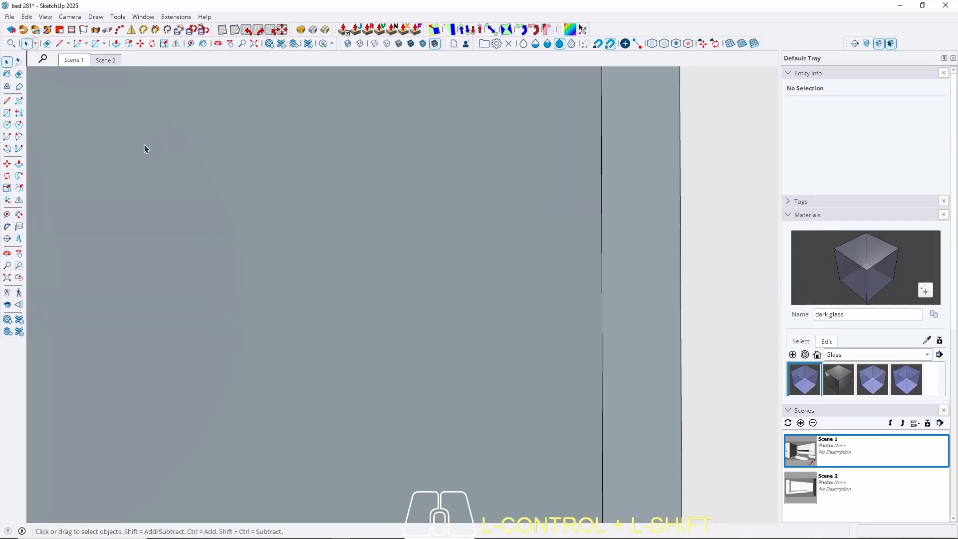
scroll(145, 149, "up", 1, "ctrl+shift")
left_click(71, 62, "ctrl")
scroll(94, 110, "up", 5, "ctrl")
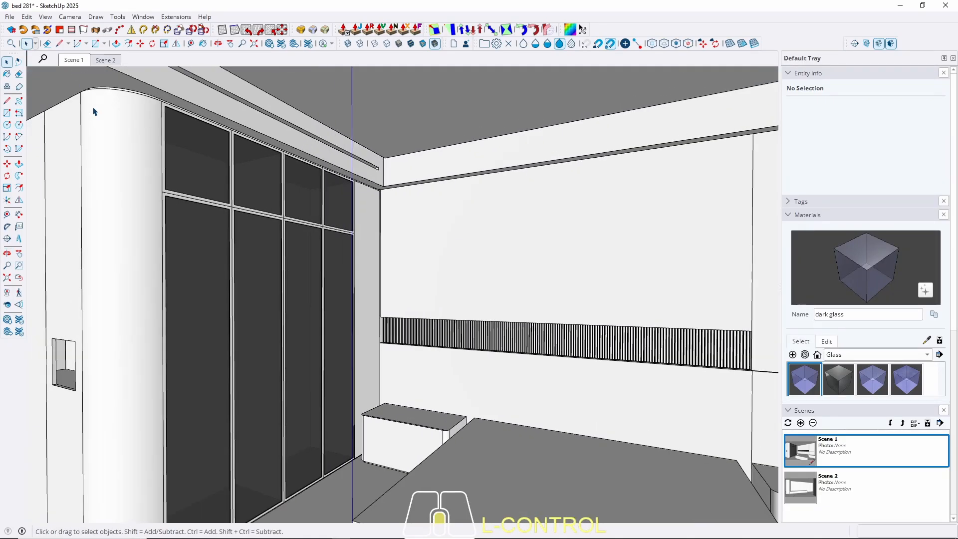
middle_click_drag(235, 129, 640, 216, "ctrl")
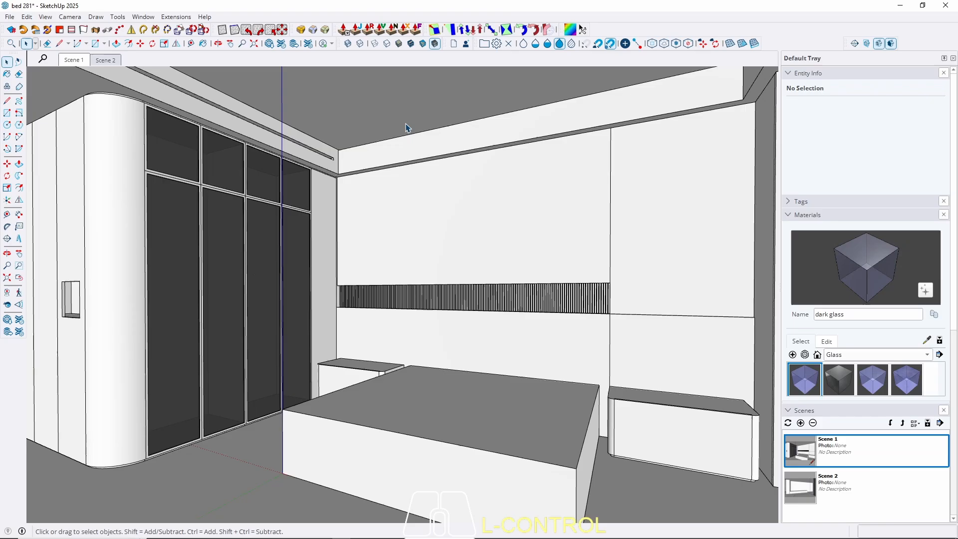
middle_click_drag(215, 190, 279, 199, "ctrl")
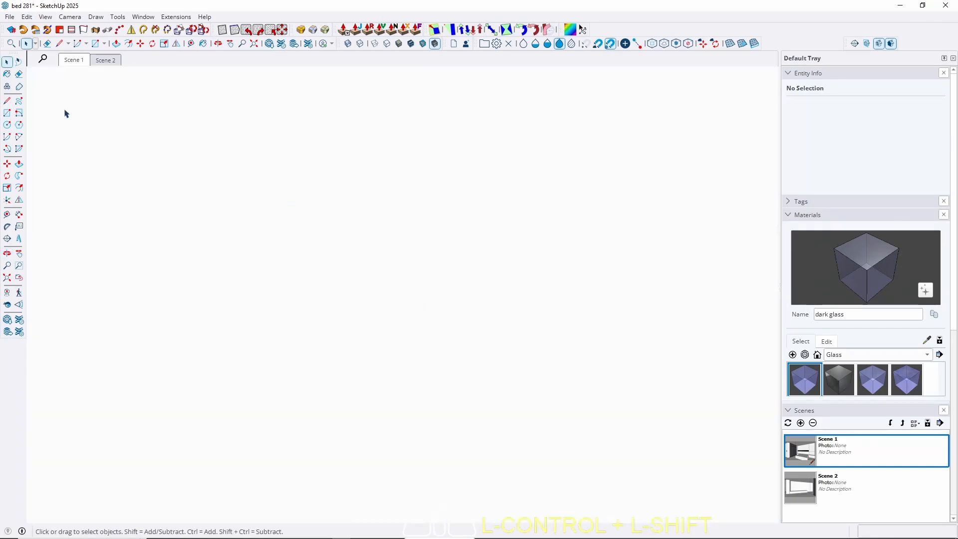
Open the ceiling for editing and select the recess's window-side face, opposite the slot.
left_click(74, 59)
middle_click_drag(537, 203, 385, 245, "ctrl+shift")
scroll(649, 255, "up", 8)
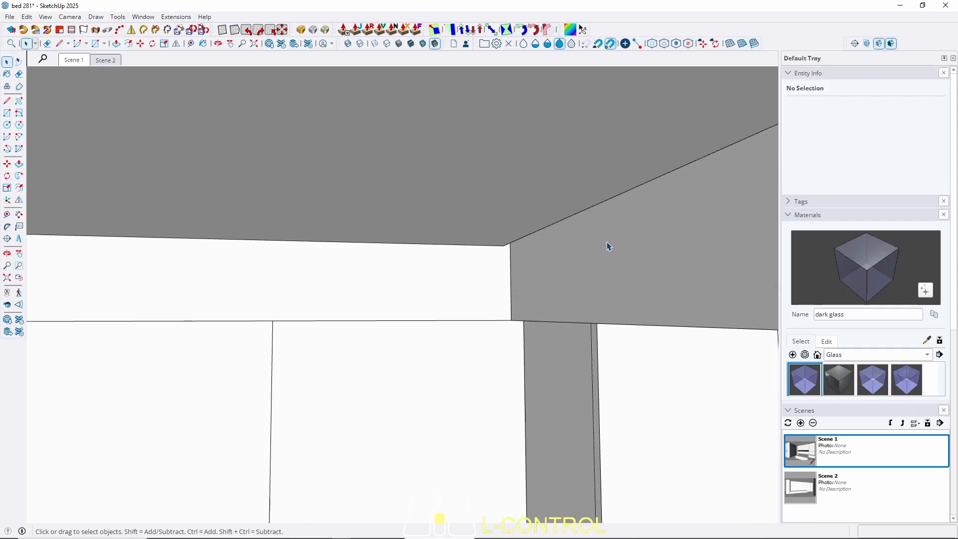
middle_click_drag(607, 246, 532, 223, "ctrl")
triple_click(612, 226)
left_click(595, 226)
Place a horizontal guide on the window-side face 16 cm below its upper edge, level with the existing slot's upper edge.
key("t")
scroll(594, 226, "up", 1)
left_click(573, 166)
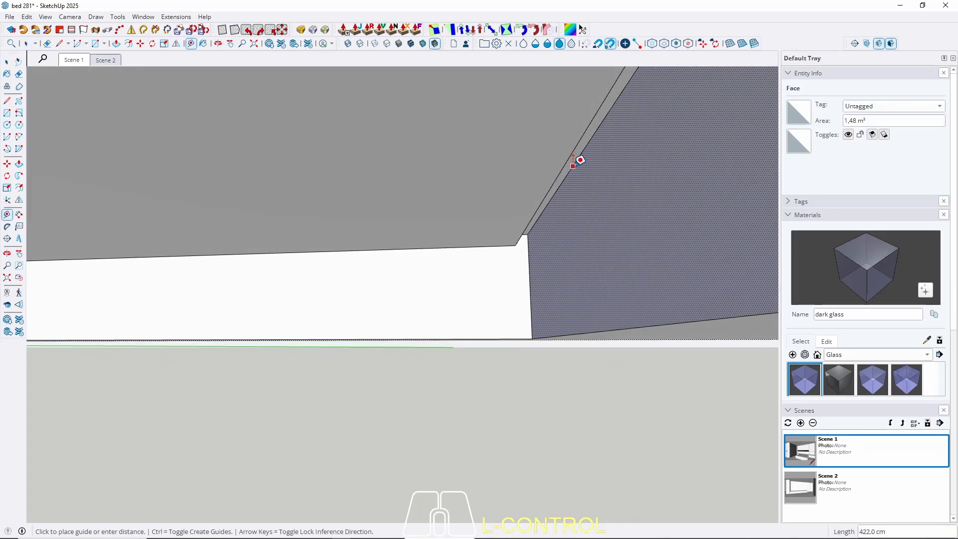
scroll(653, 232, "down", 1)
mouse_move(320, 254)
middle_mouse_down("ctrl")
mouse_move(327, 274)
mouse_move(727, 242)
mouse_move(389, 230)
mouse_move(325, 231)
mouse_move(328, 248)
middle_mouse_up("ctrl")
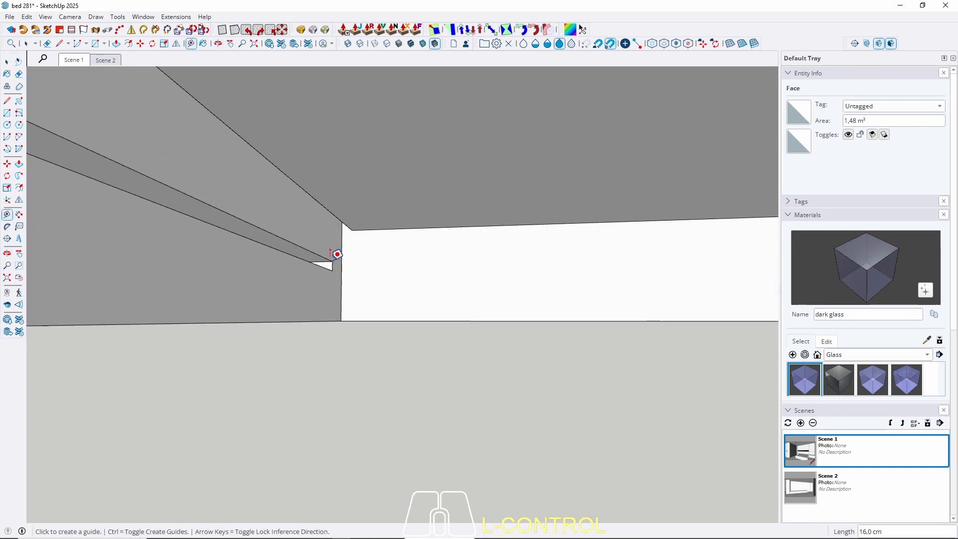
key("ctrl+space")
Place a second horizontal guide on the window-side face, level with the wardrobe-side slot's lower edge.
scroll(185, 192, "down", 4, "ctrl")
middle_click_drag(197, 184, 439, 189, "ctrl")
key("ctrl+t")
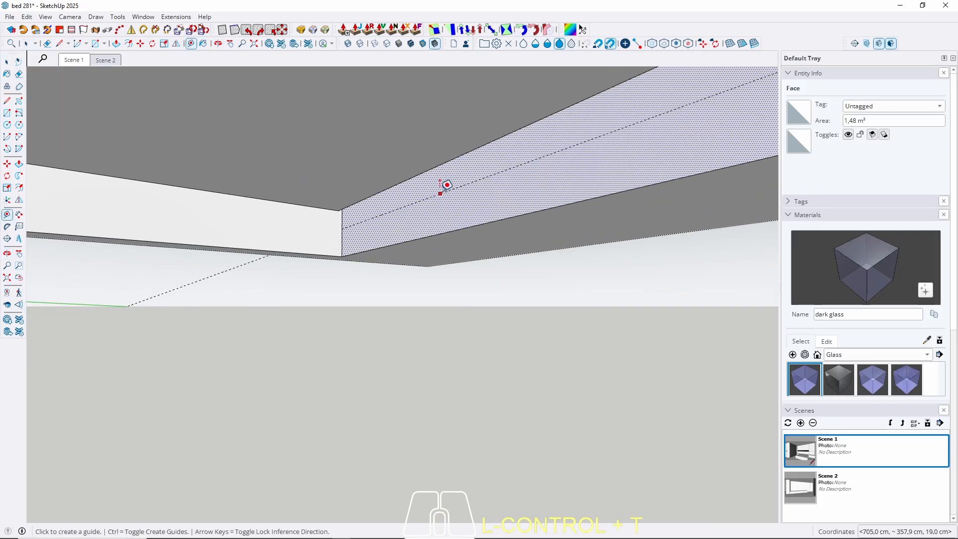
key("Up")
scroll(451, 233, "down", 1)
middle_click_drag(235, 215, 219, 197, "shift")
middle_click_drag(220, 197, 300, 181, "shift")
left_click(425, 148)
key("space")
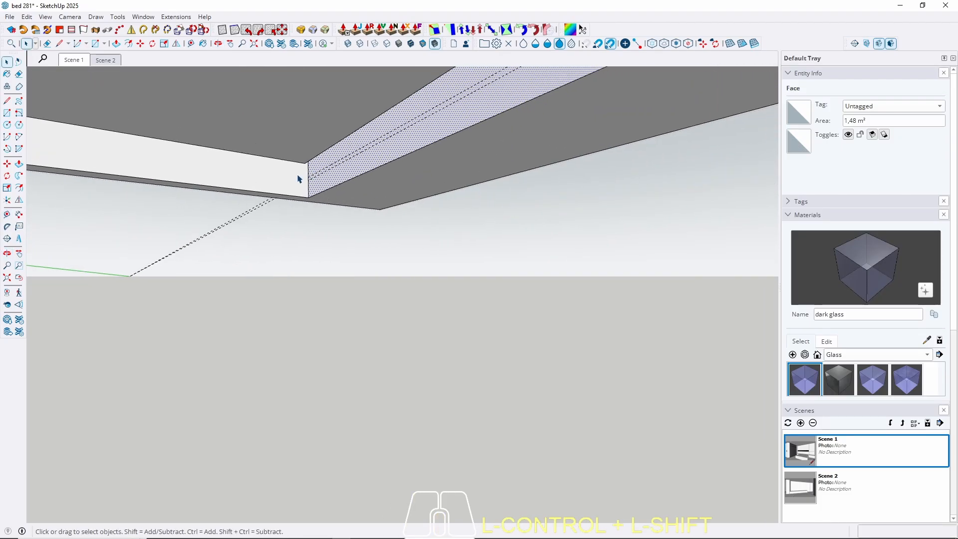
Place vertical guides 10 cm in from both ends of the recess's window-side face.
key("t")
scroll(322, 161, "up", 3)
left_click(293, 180)
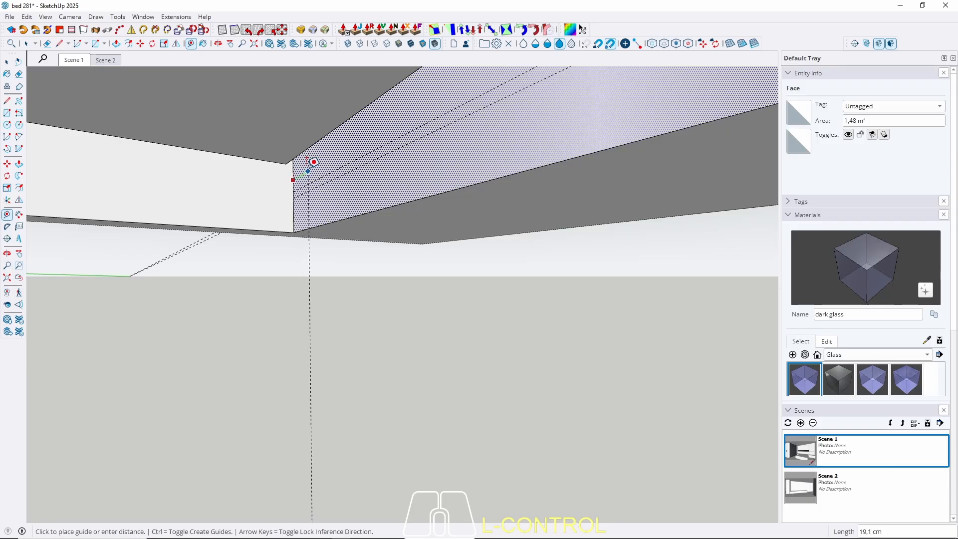
type("10")
key("Return")
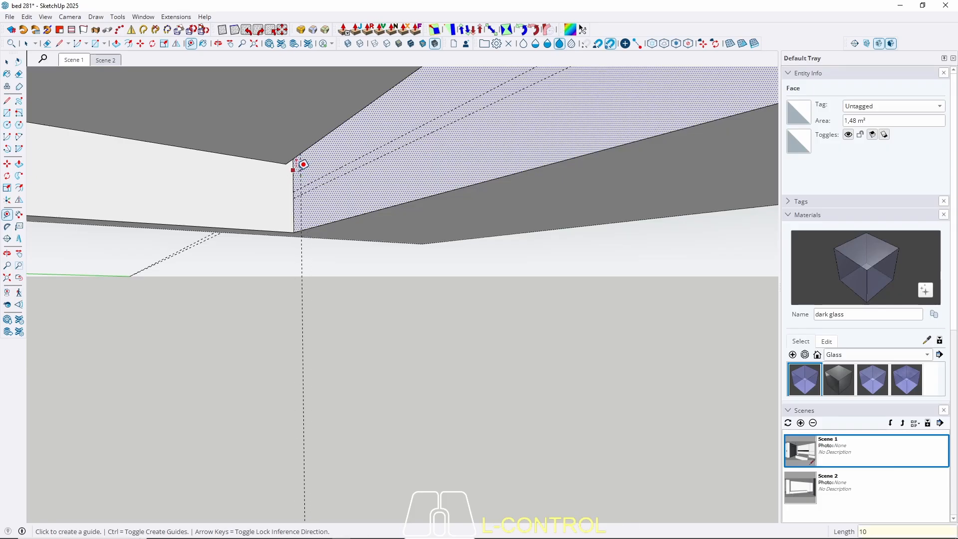
middle_click_drag(300, 165, 539, 198)
left_click(536, 202)
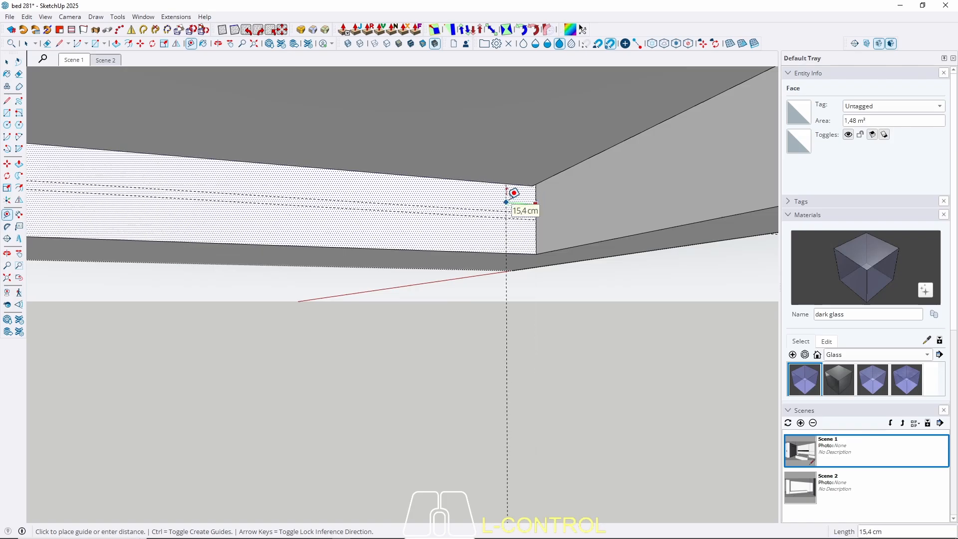
type("10")
key("Return")
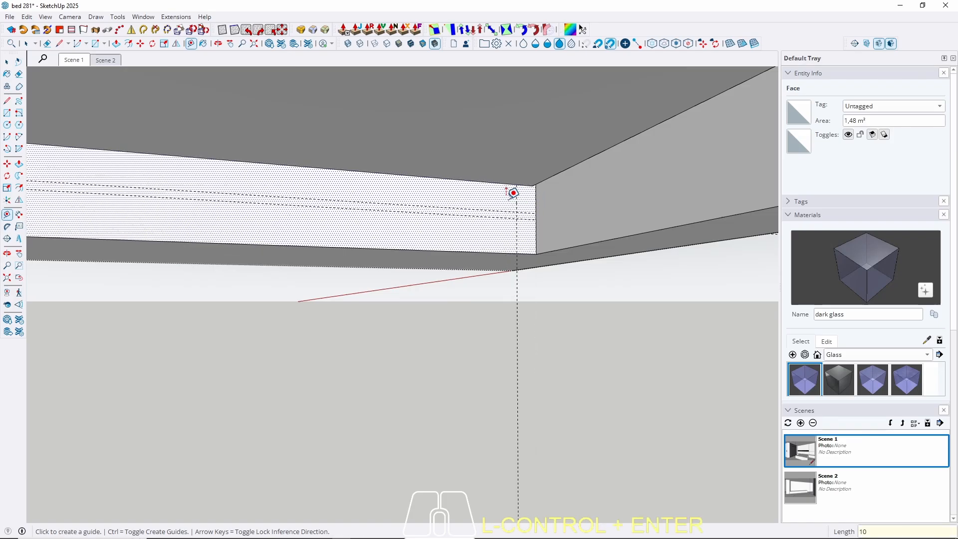
key("space")
Draw a long rectangle on the window-side face between the two horizontal and two vertical guides.
middle_click_drag(586, 204, 460, 208)
key("r")
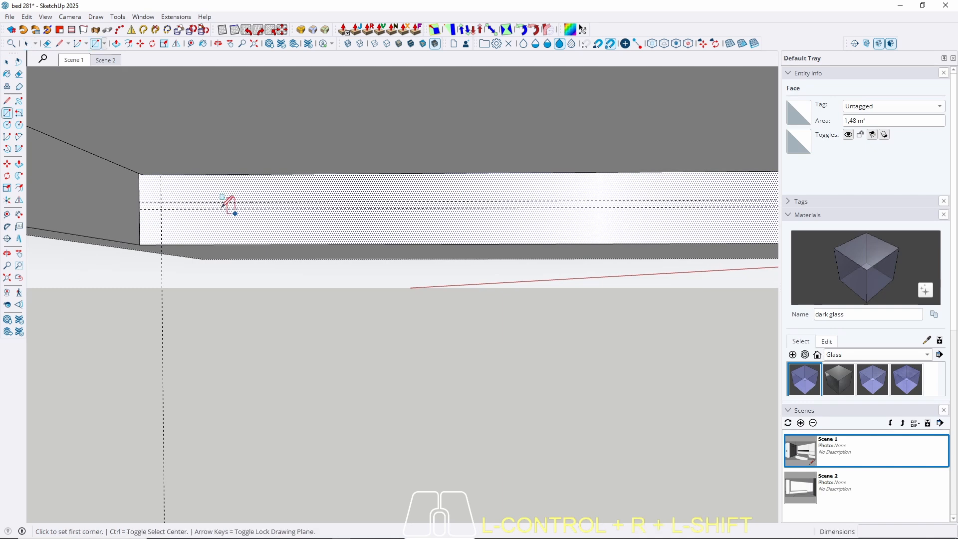
middle_click_drag(473, 200, 693, 206)
middle_click_drag(694, 206, 347, 188, "shift")
scroll(439, 210, "up", 5)
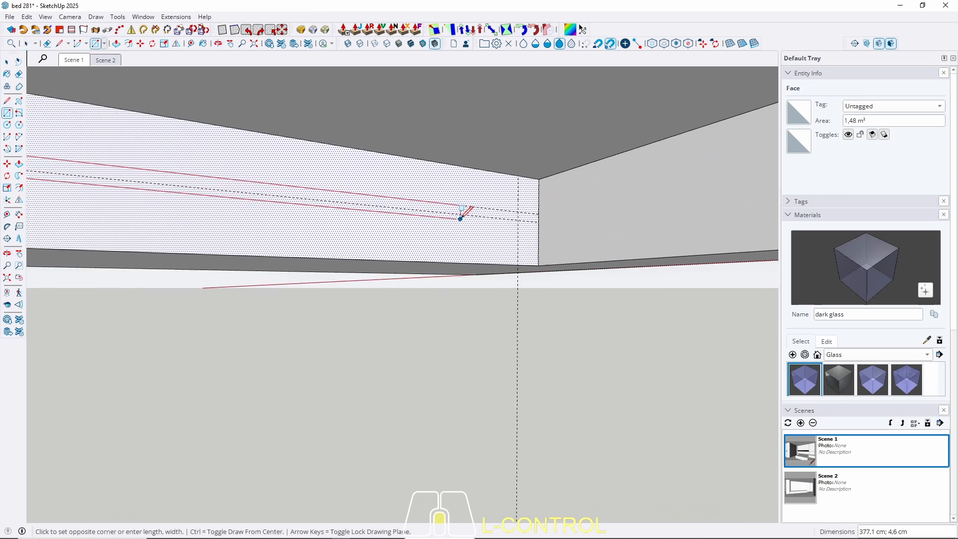
left_click(524, 213)
key("space")
middle_click_drag(524, 214, 480, 220)
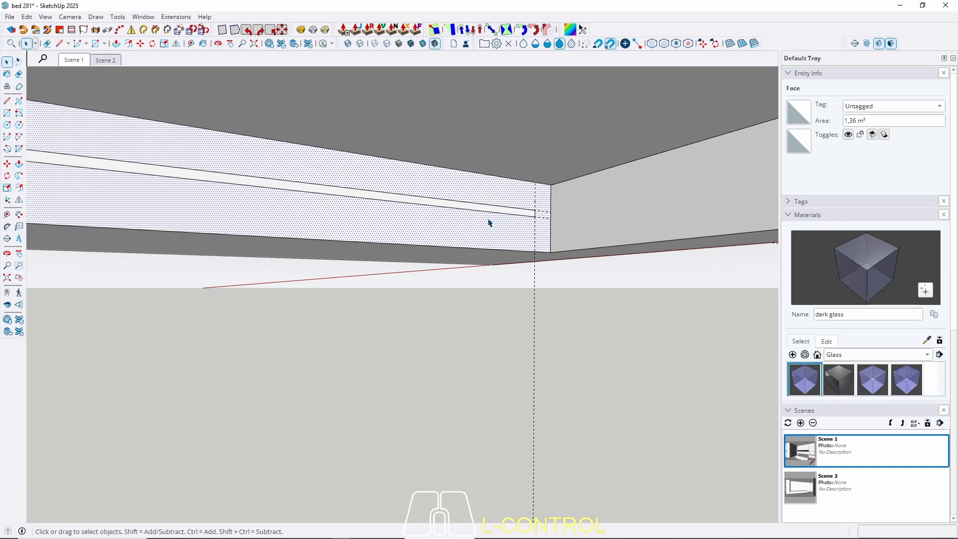
Push the strip on the window-side face 10 cm inward to form a matching slot.
key("p")
scroll(507, 222, "up", 2)
scroll(529, 212, "up", 2)
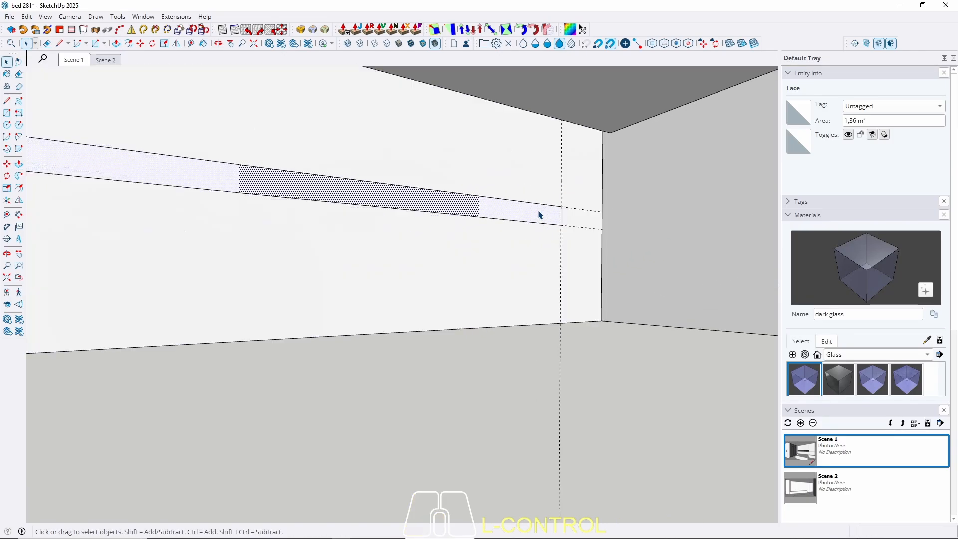
left_click(526, 216)
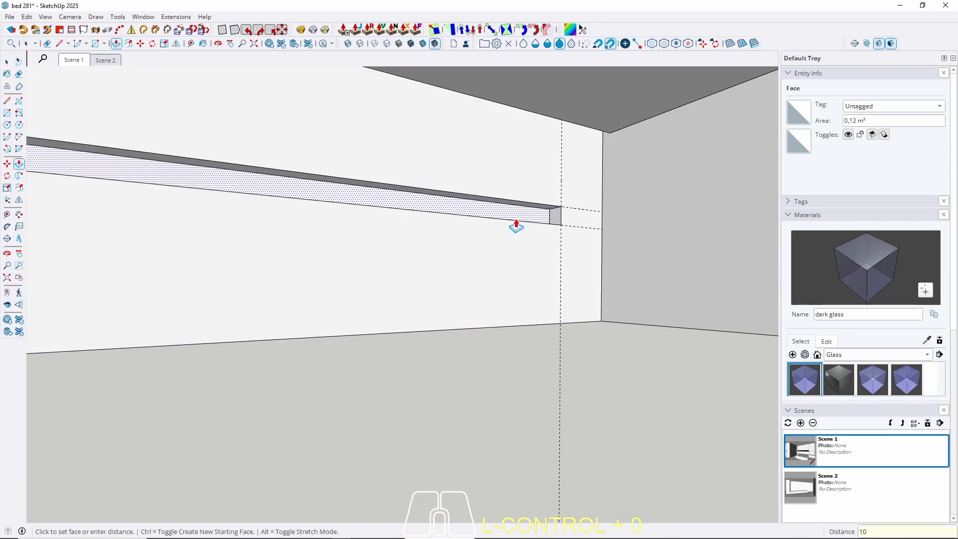
key("Return")
key("space")
Finish editing the ceiling, clear the guides and view the slots from Scene 2.
left_click(75, 60)
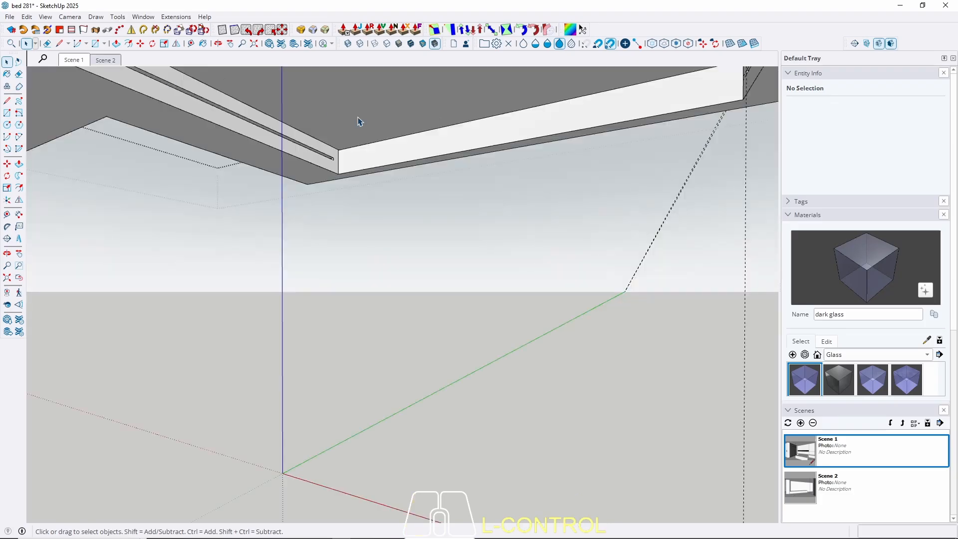
key("Escape")
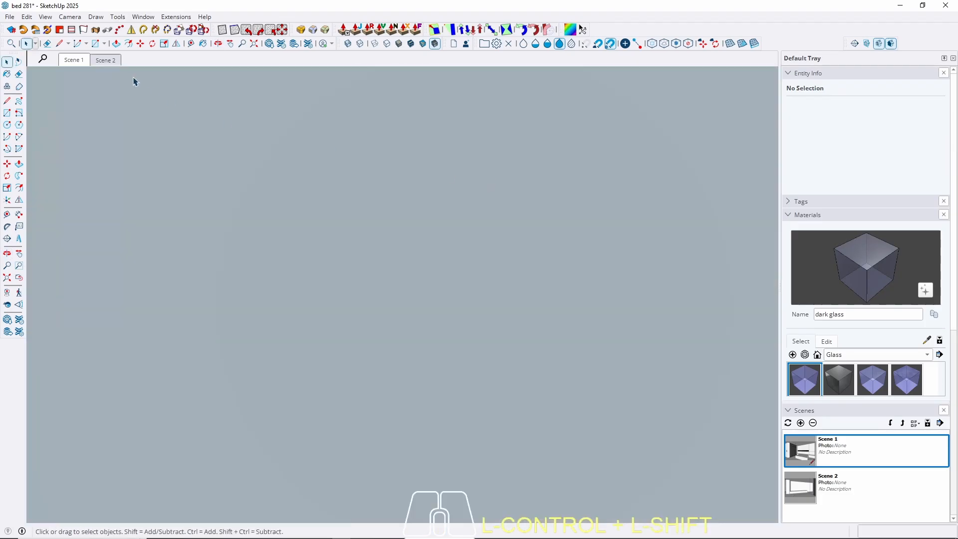
left_click(106, 60)
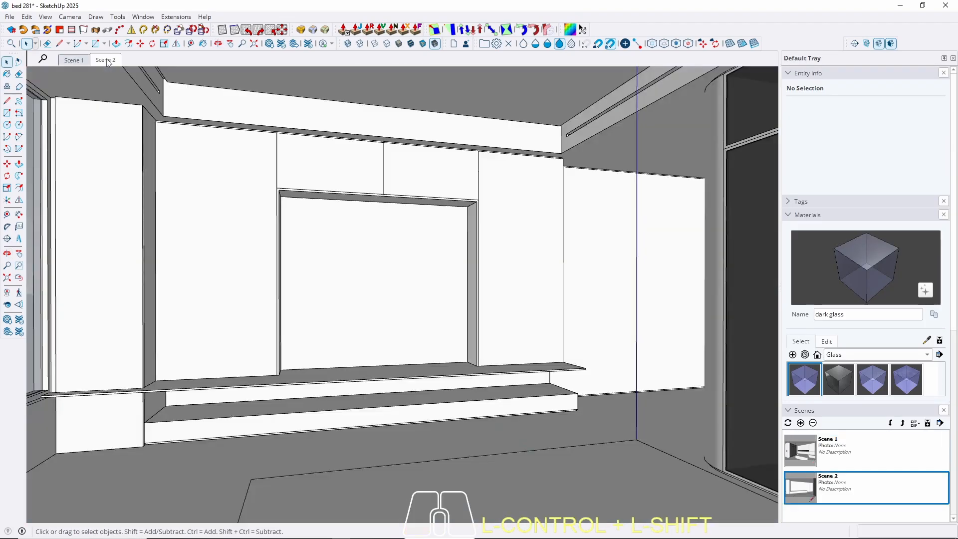
Examine the room from Scene 1, including the recess slots, the wardrobe and the passage ceiling beside it.
middle_click_drag(370, 220, 271, 200)
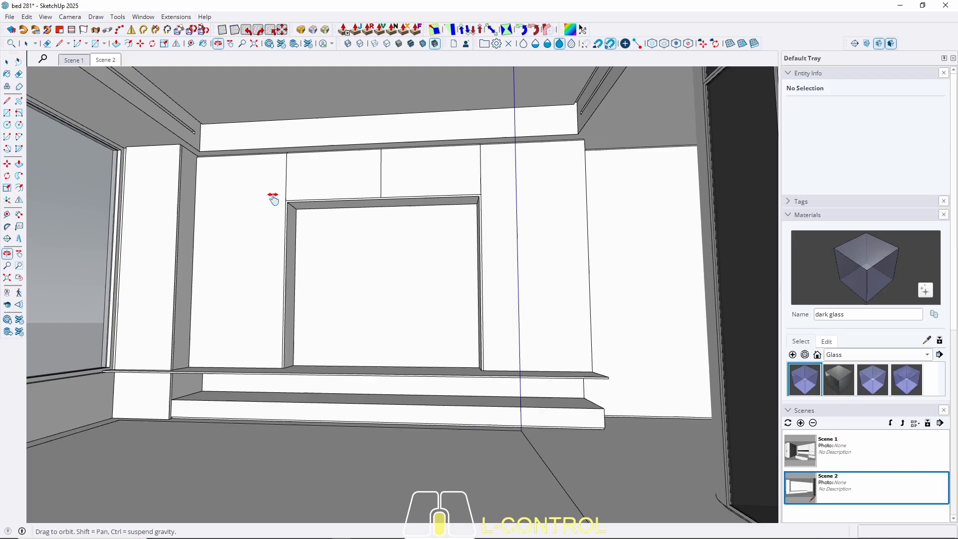
left_click(66, 60)
middle_click_drag(273, 142, 425, 199)
left_click(72, 61)
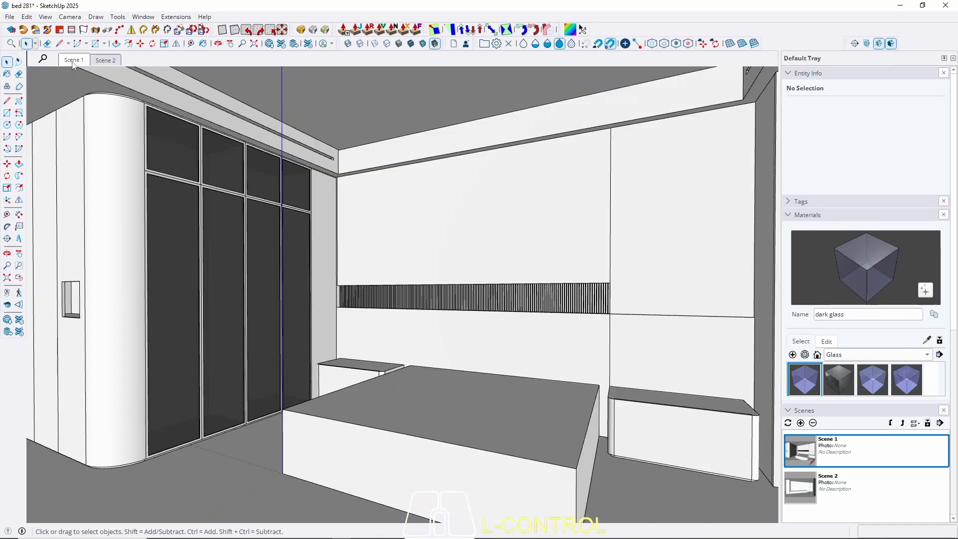
middle_click_drag(348, 183, 381, 186, "ctrl+shift")
scroll(100, 122, "up", 3)
middle_click_drag(204, 134, 228, 165, "ctrl")
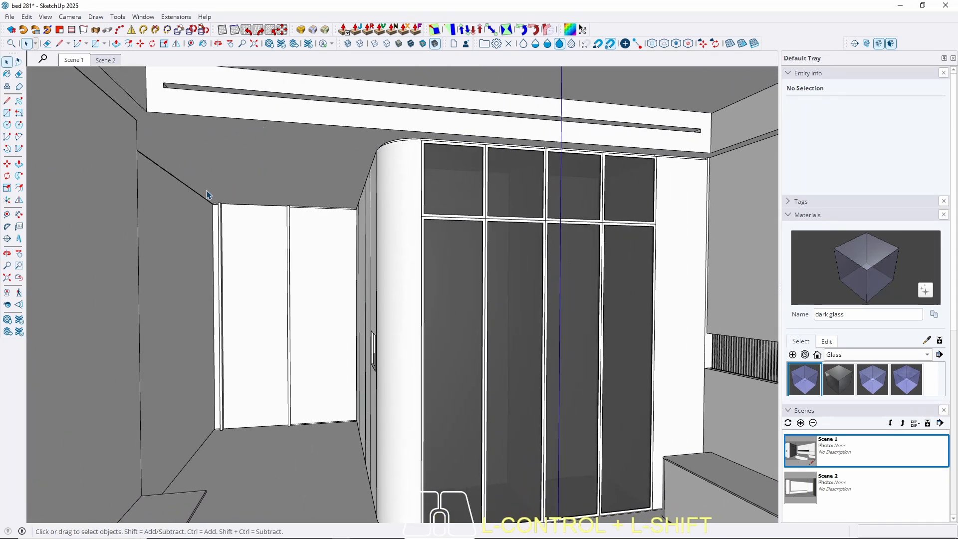
scroll(208, 195, "up", 5)
Place a guide on the passage ceiling 95 cm from the wardrobe's side panels, aligned with the end wall's vertical divider.
key("t")
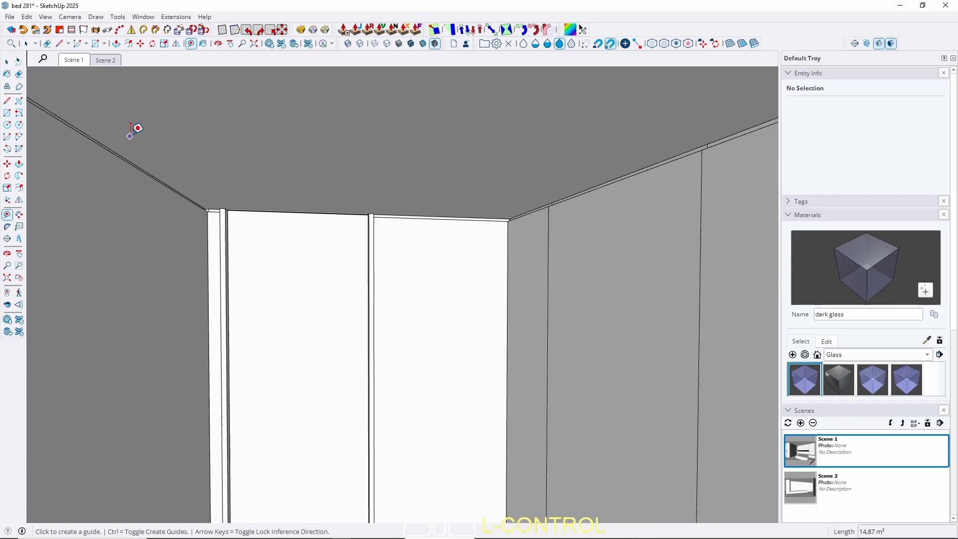
middle_click_drag(129, 136, 156, 130, "ctrl")
middle_click_drag(416, 169, 559, 178, "ctrl")
scroll(559, 178, "up", 1)
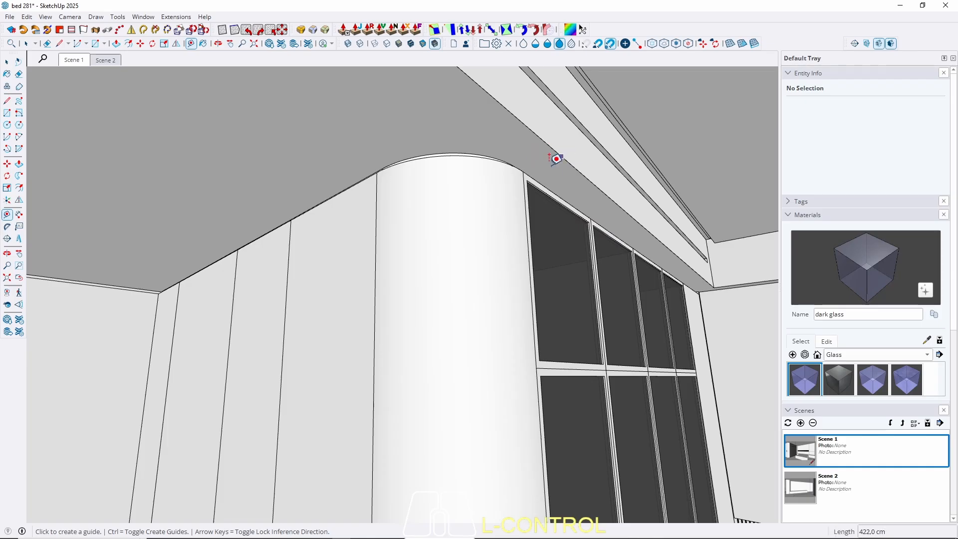
scroll(594, 216, "up", 2)
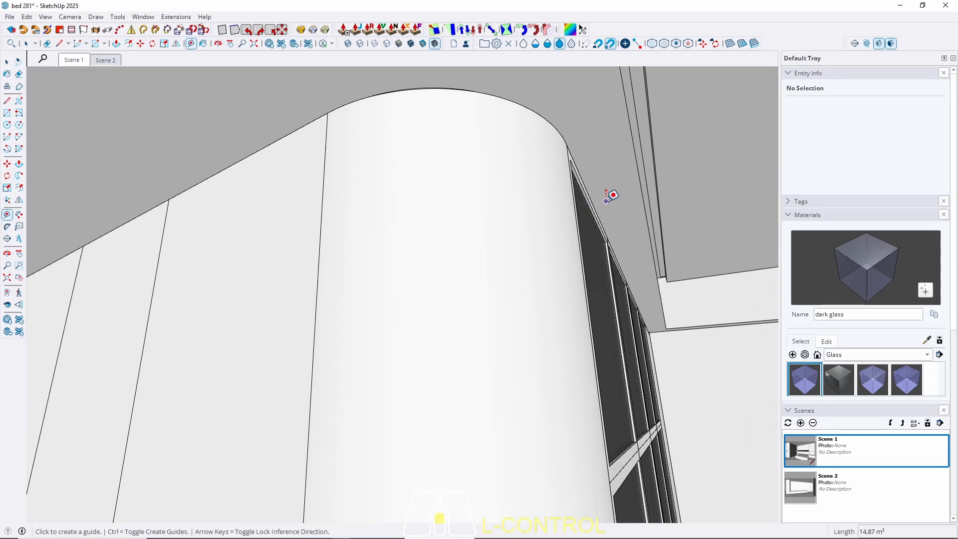
middle_click_drag(460, 214, 395, 223, "ctrl")
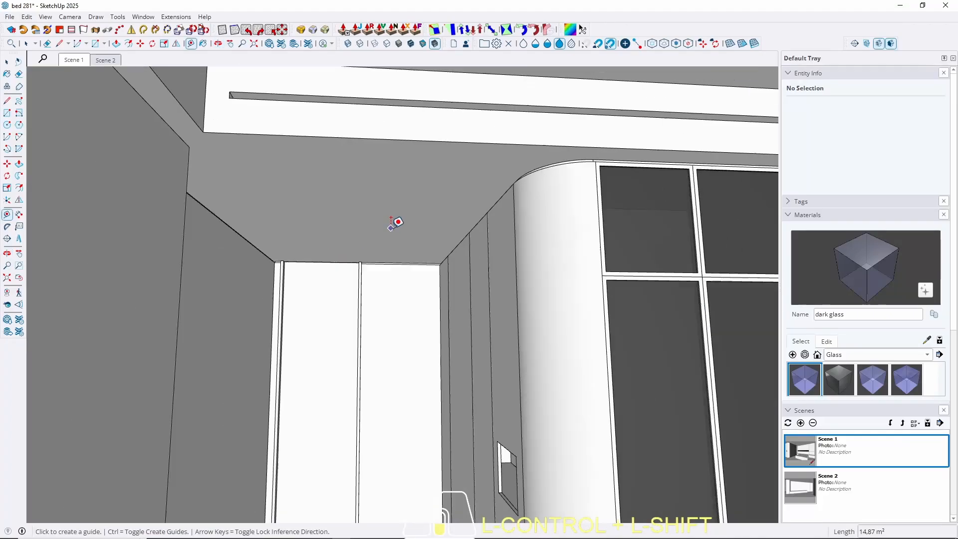
scroll(485, 239, "up", 5)
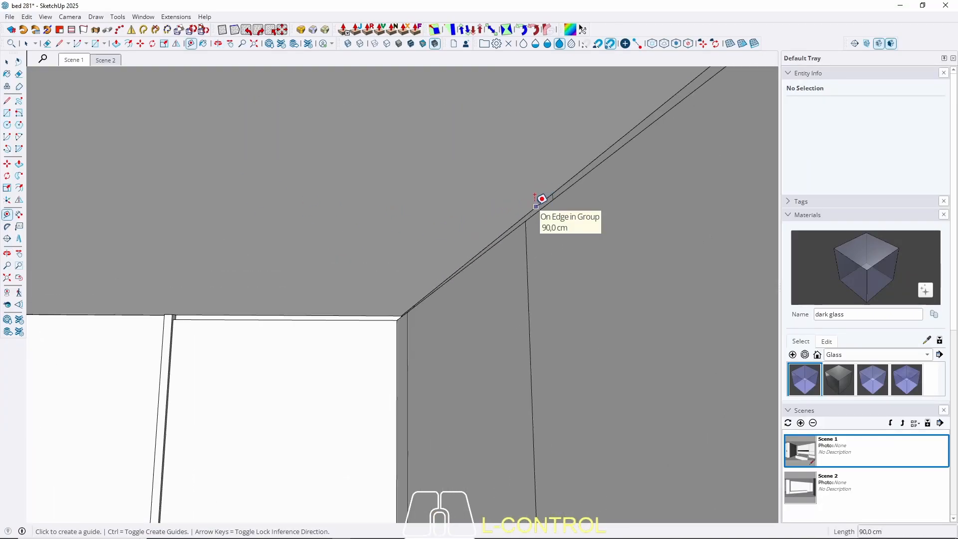
left_click(536, 206)
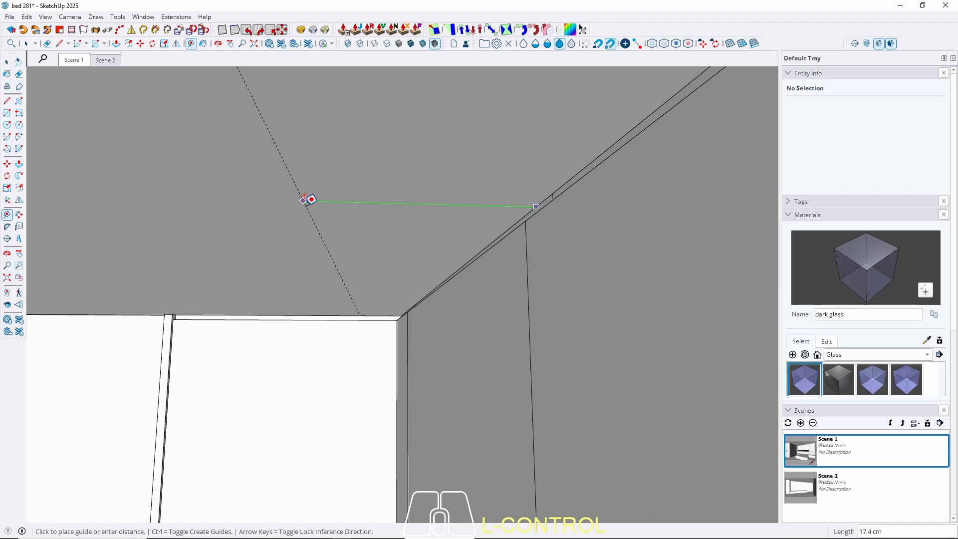
scroll(491, 202, "down", 5)
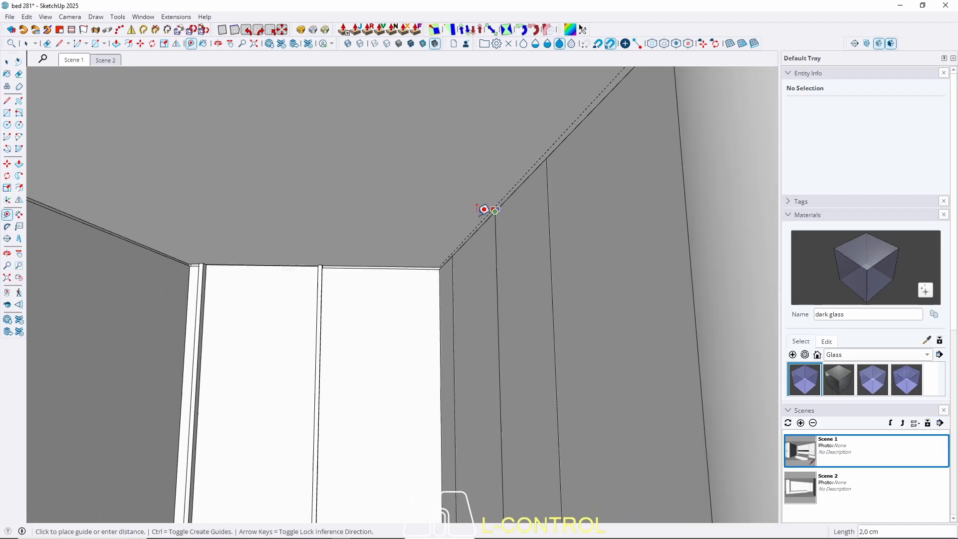
middle_click_drag(300, 228, 328, 236)
scroll(327, 235, "up", 3)
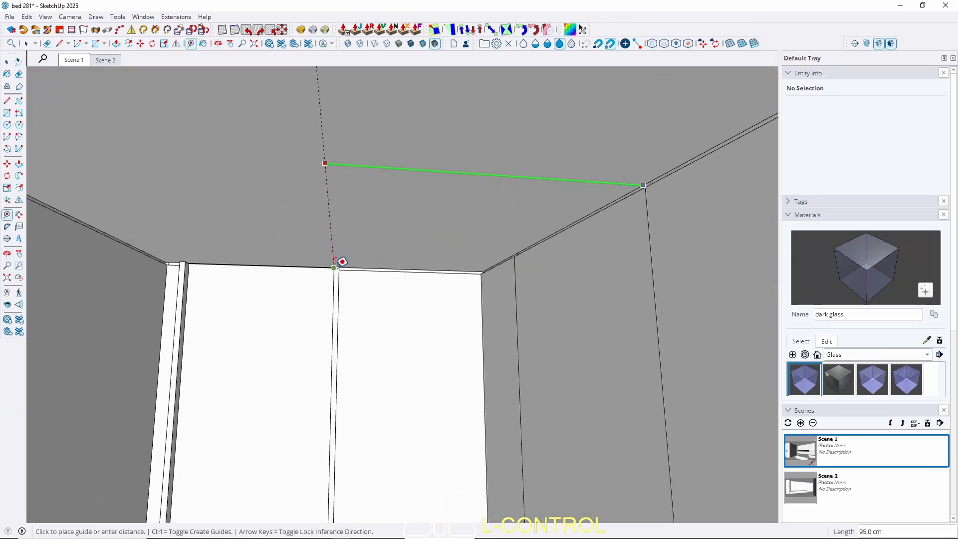
left_click(334, 258)
Place two guides across the passage ceiling parallel to the end wall, spaced along the wardrobe's side panels.
scroll(367, 256, "up", 2)
left_click(365, 268)
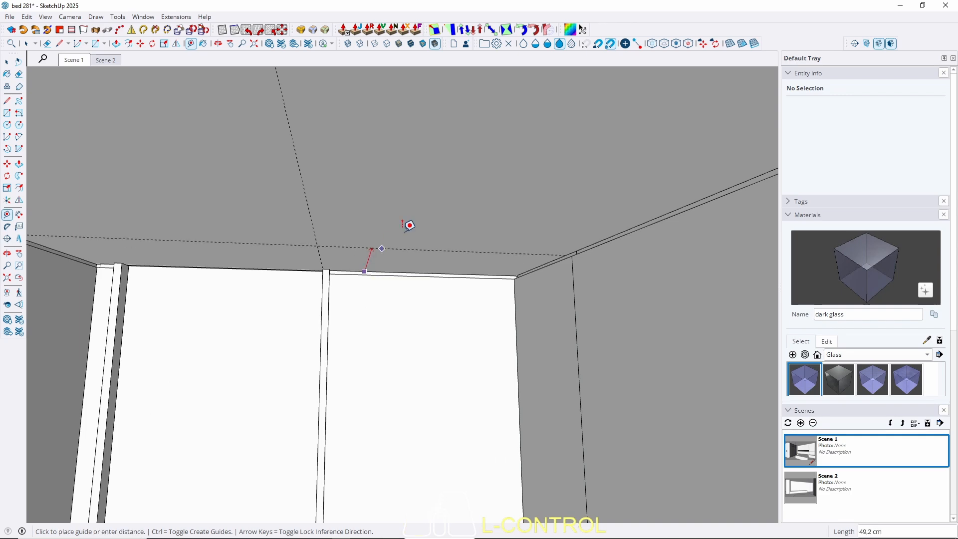
middle_click_drag(439, 199, 485, 145)
left_click(450, 252)
middle_click_drag(448, 246, 350, 292)
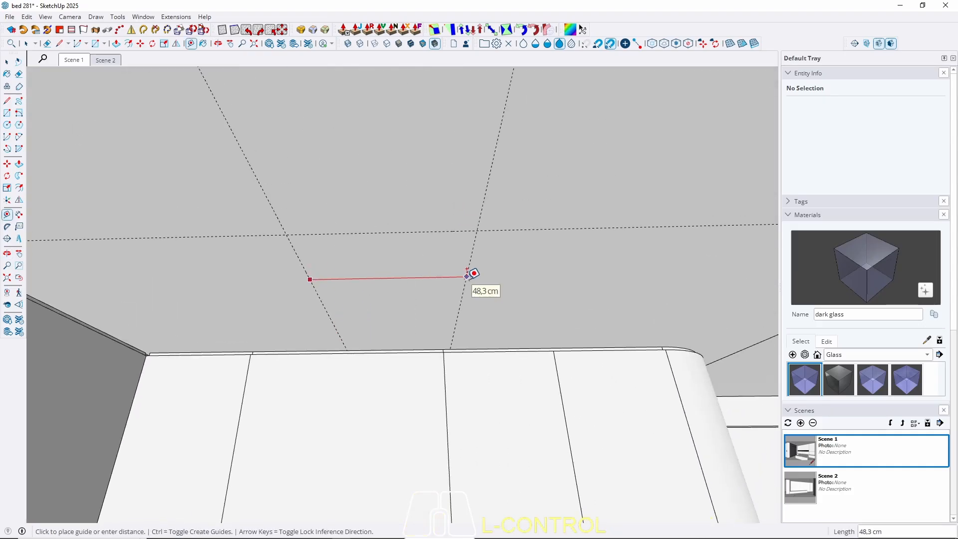
left_click(561, 344)
Open the plain wall panel beside the TV wall, facing the passage, for editing.
key("space")
middle_click_drag(597, 284, 399, 285)
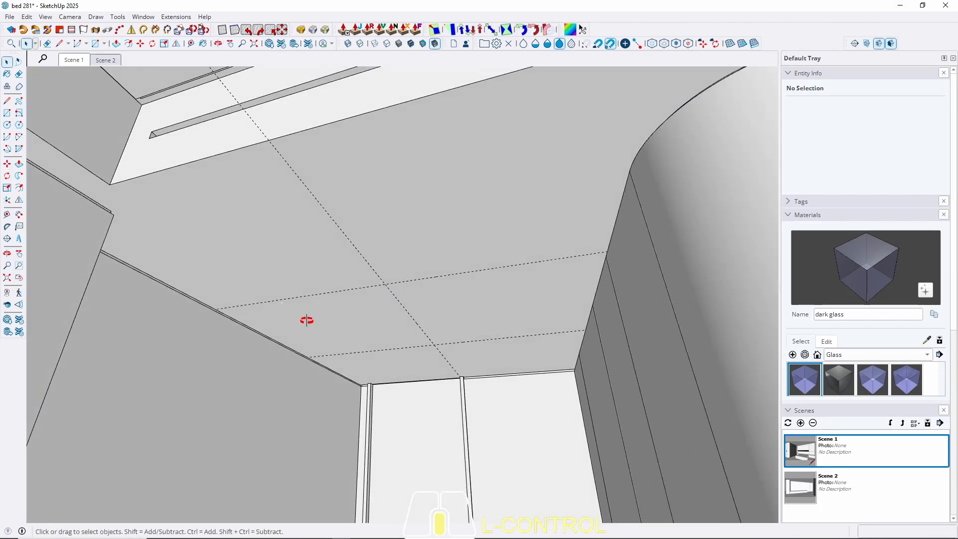
middle_click_drag(306, 320, 458, 206)
scroll(457, 212, "down", 4)
triple_click(420, 265)
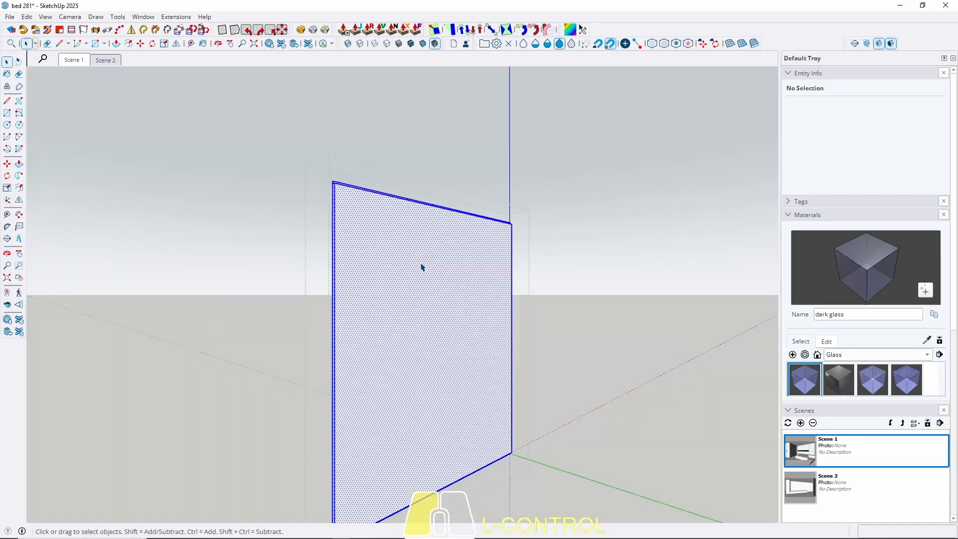
left_click(354, 279)
Copy the panel's vertical side edge along the red axis to about midway, splitting the panel in two, and finish editing it.
scroll(340, 213, "up", 2)
left_click(331, 201)
middle_click_drag(392, 219, 328, 223)
key("ctrl+m")
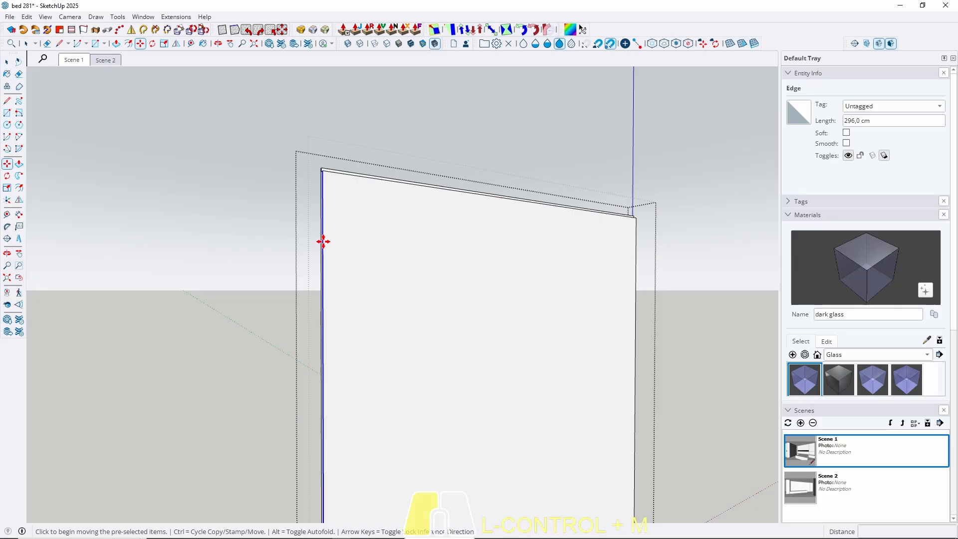
left_click(323, 241)
key("ctrl")
key("Right")
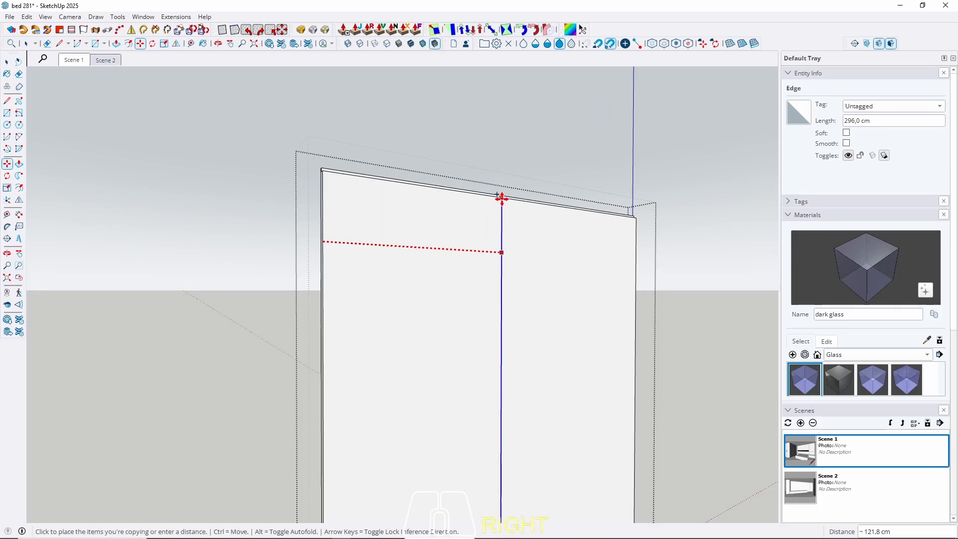
middle_click_drag(509, 199, 460, 189)
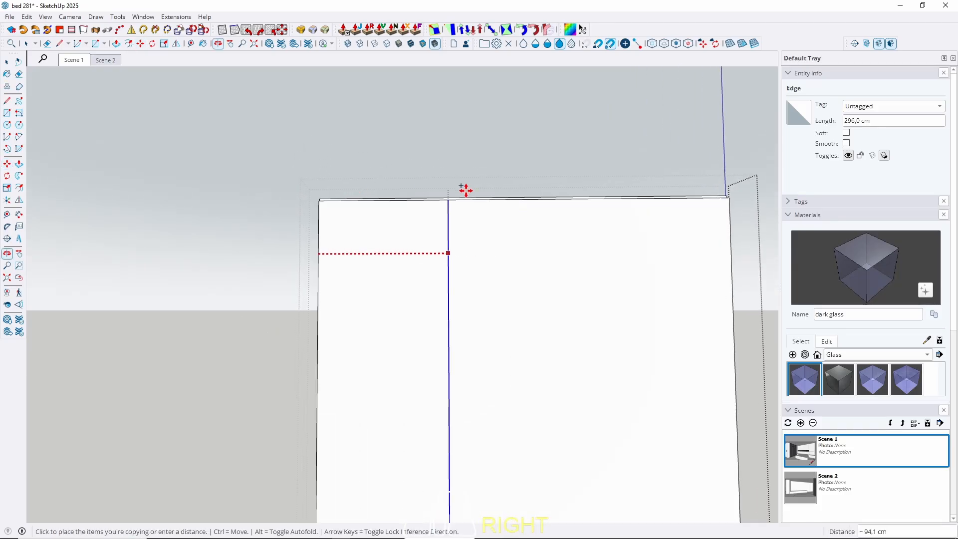
left_click(513, 199)
scroll(473, 268, "up", 5)
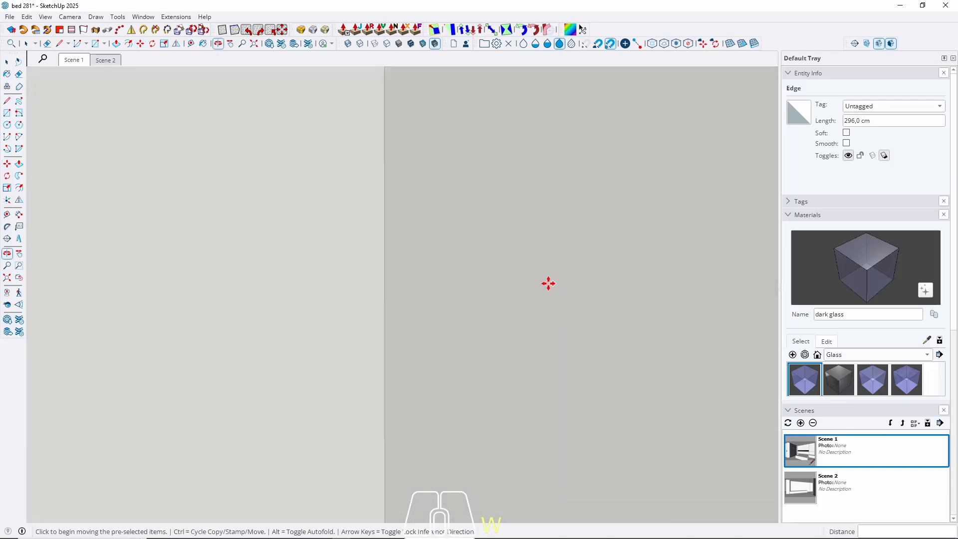
scroll(549, 284, "down", 6)
key("Escape")
scroll(456, 289, "up", 6)
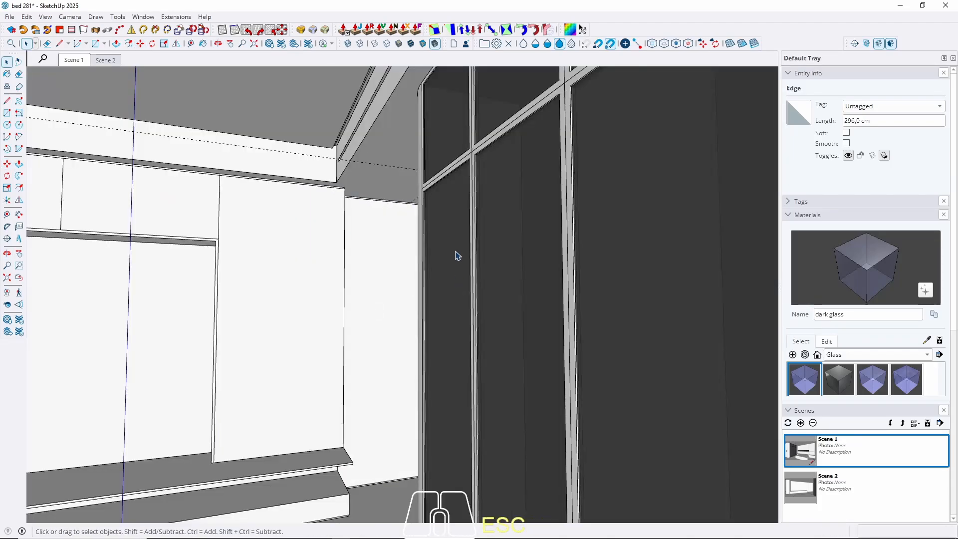
key("Escape")
Measure from the panel's dividing line to its far edge near the doorway with a trial line.
middle_click_drag(378, 240, 587, 225)
scroll(480, 284, "up", 3)
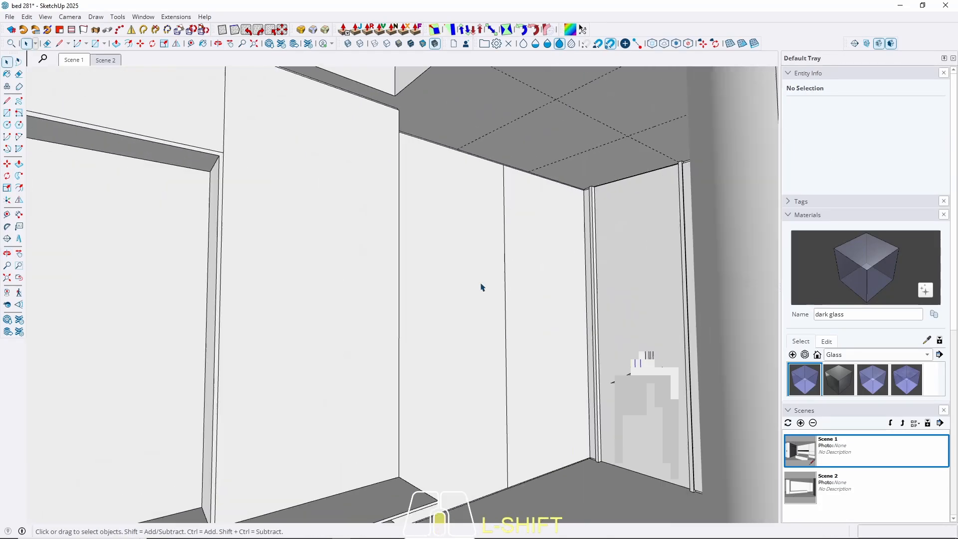
scroll(483, 287, "up", 2)
key("l")
left_click(508, 297)
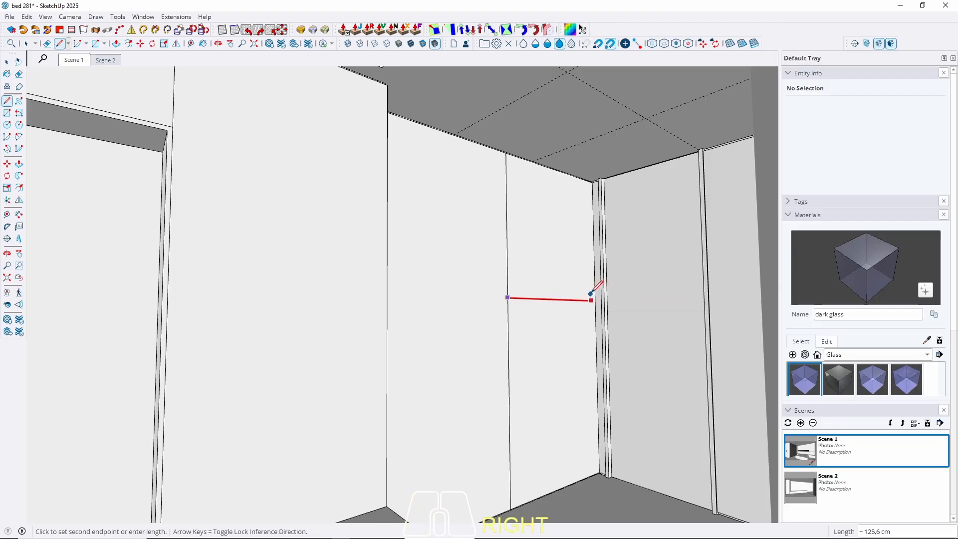
key("space")
Open the ceiling for editing at its corner along the window side.
middle_click_drag(586, 285, 507, 276)
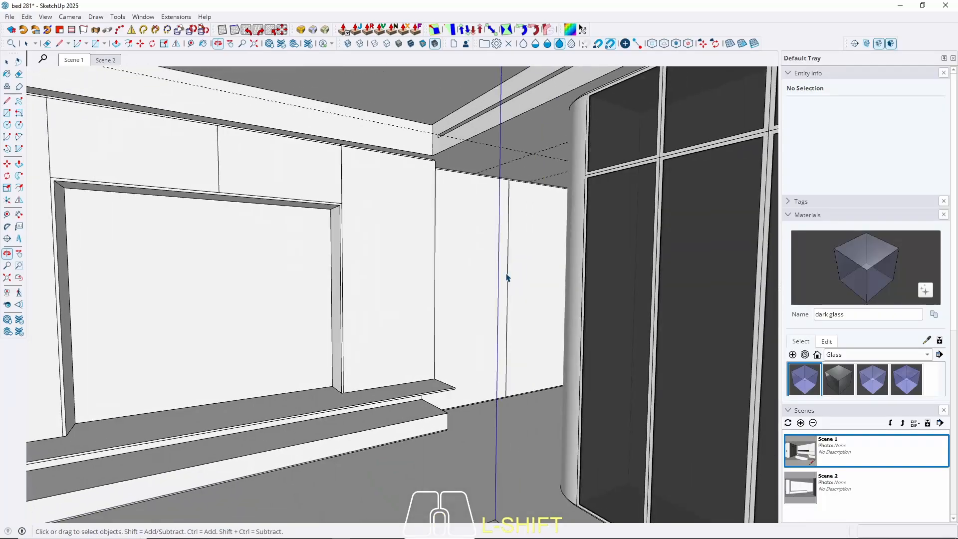
scroll(514, 230, "up", 5)
middle_click_drag(515, 228, 372, 242)
scroll(371, 243, "down", 3)
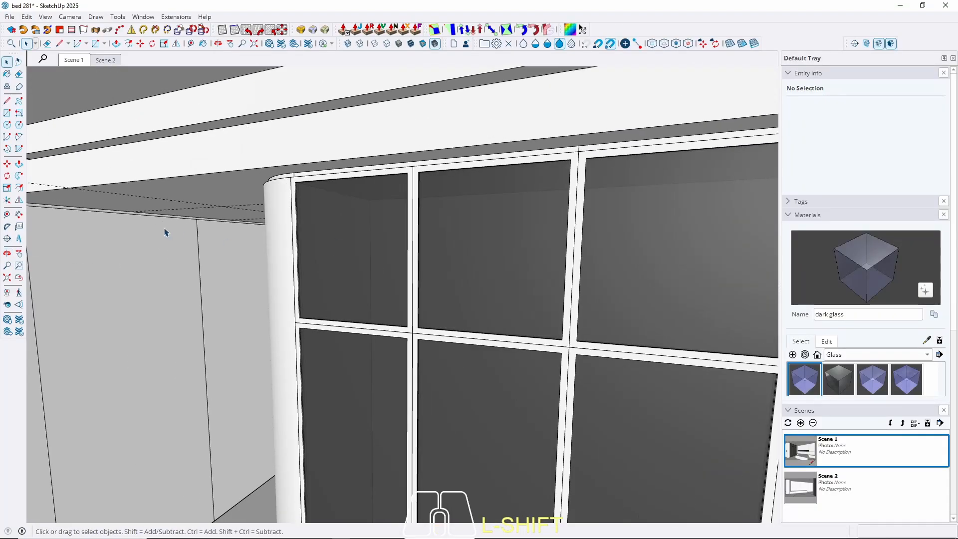
middle_click_drag(165, 230, 309, 269)
triple_click(337, 241)
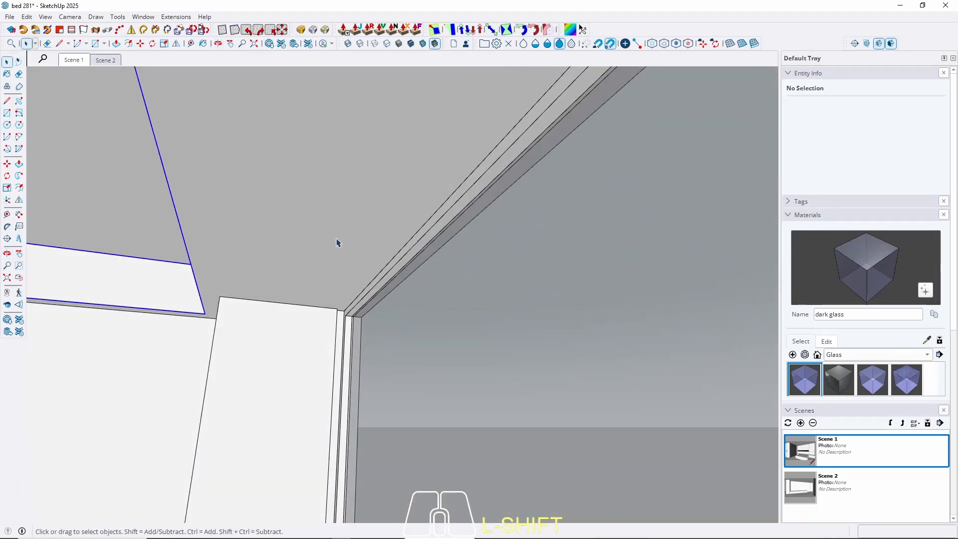
key("w")
scroll(345, 313, "up", 1)
scroll(342, 307, "up", 2)
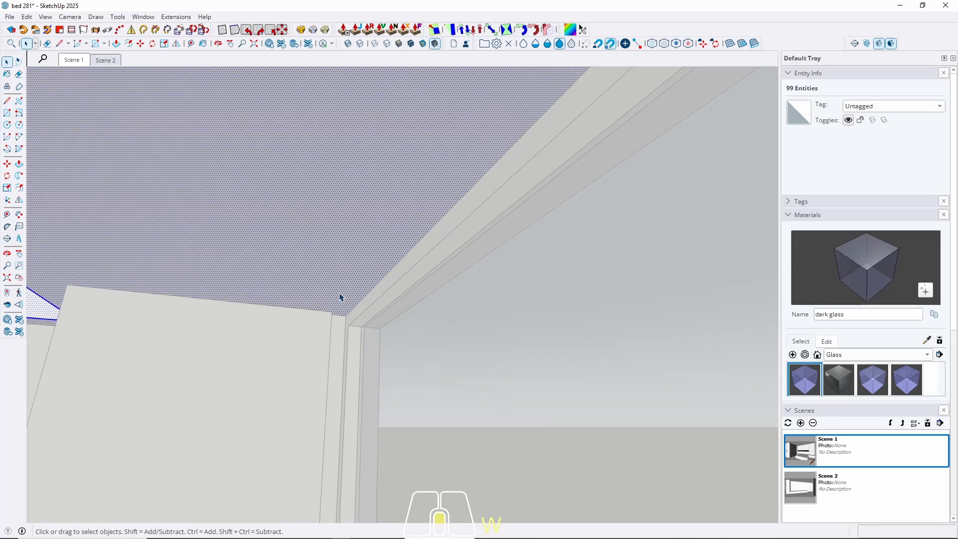
Place a guide on the ceiling 25 cm in from the window-side edge.
key("t")
left_click(388, 276)
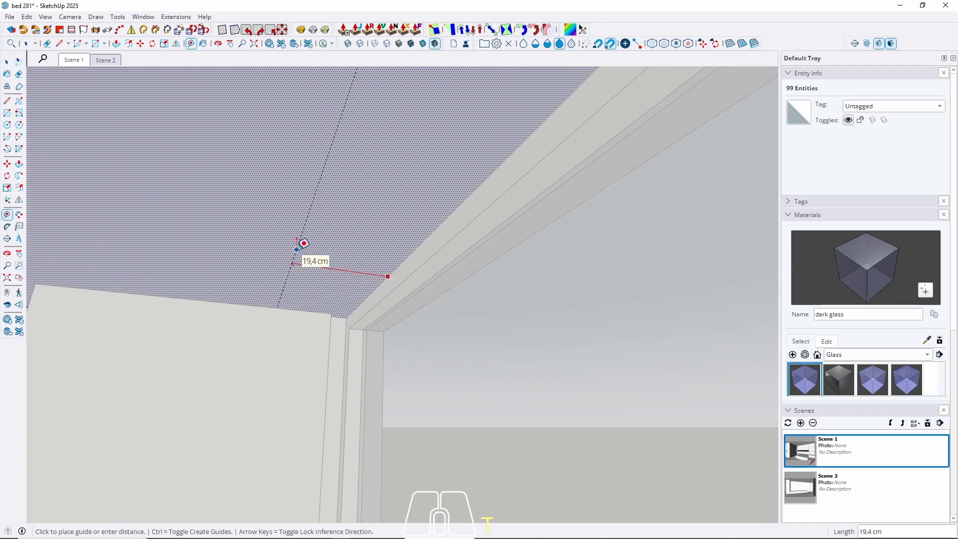
type("25")
key("Return")
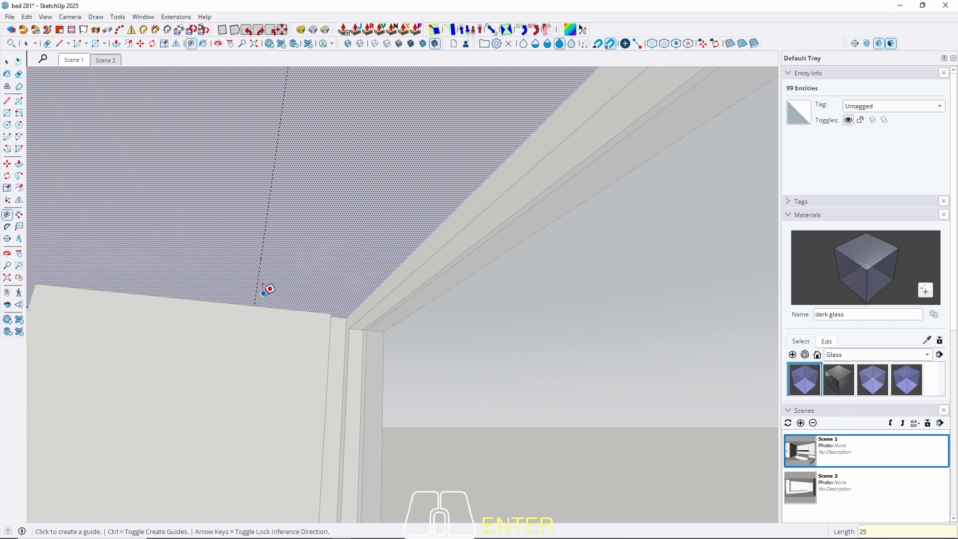
left_click(263, 304)
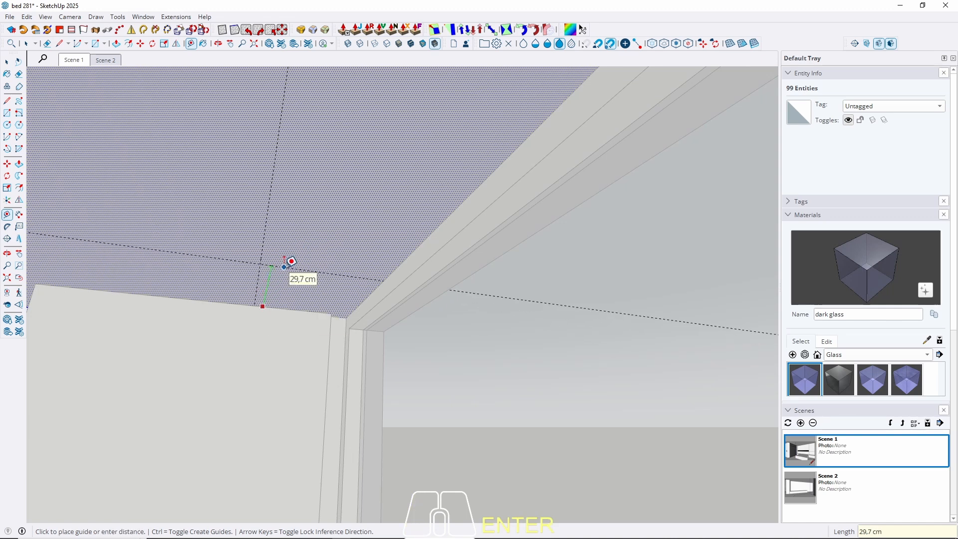
key("space")
Draw a rectangle along the ceiling's window side, from the 25 cm guide to the far corner by the window.
middle_click_drag(284, 264, 472, 342)
key("r")
left_click(275, 269)
left_click(471, 341)
key("space")
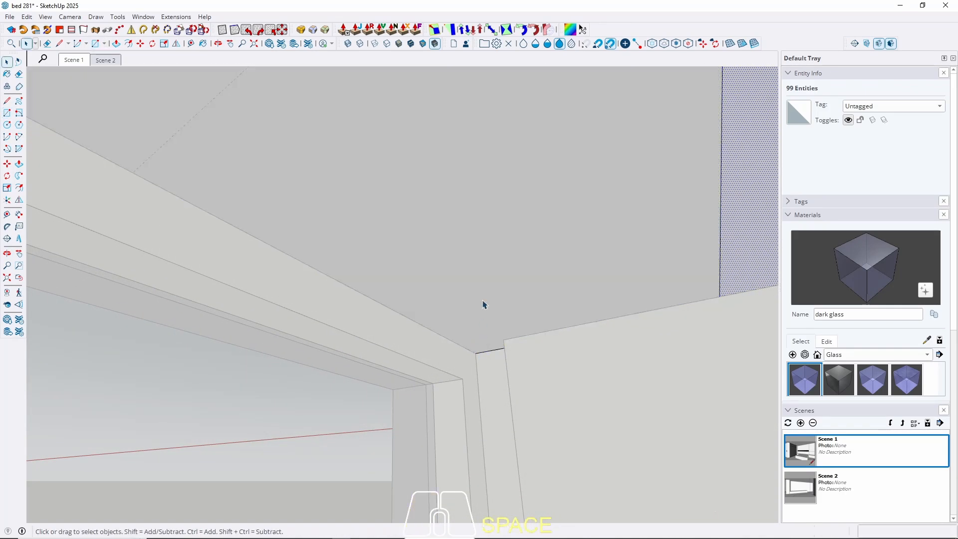
Push the window-side ceiling strip upward to form a recess along the window.
left_click(483, 301)
key("p")
left_click(471, 297)
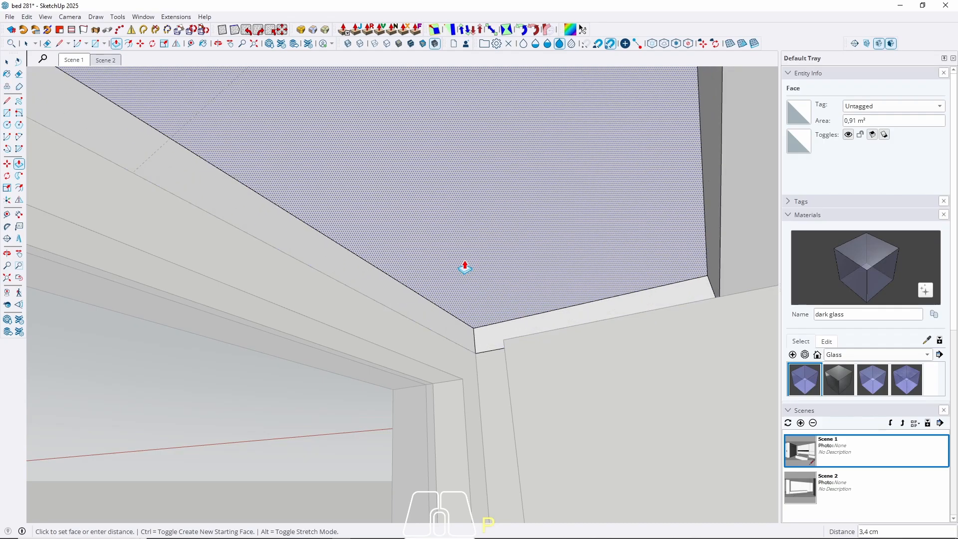
key("Return")
key("space")
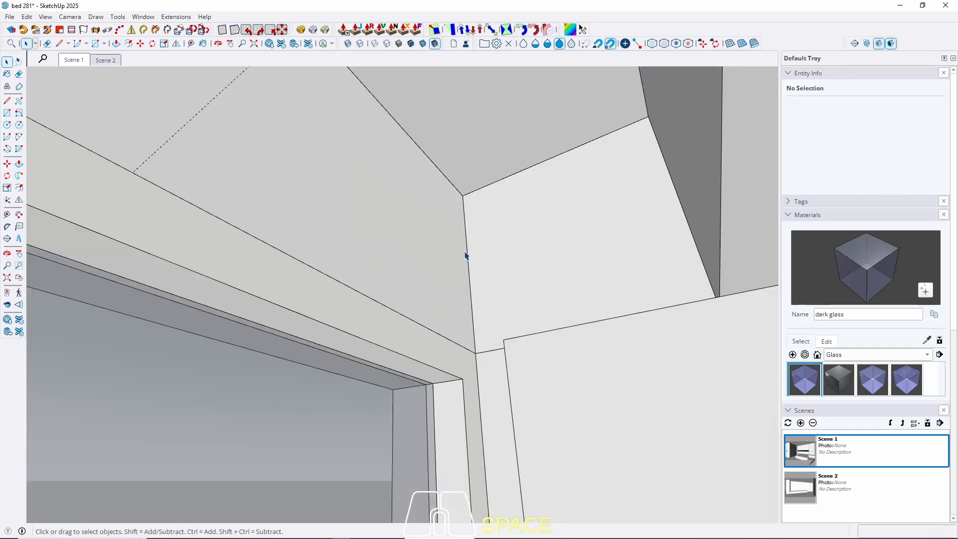
Finish editing the ceiling, clear the guides and review the room from Scene 2 and Scene 1.
left_click(103, 61)
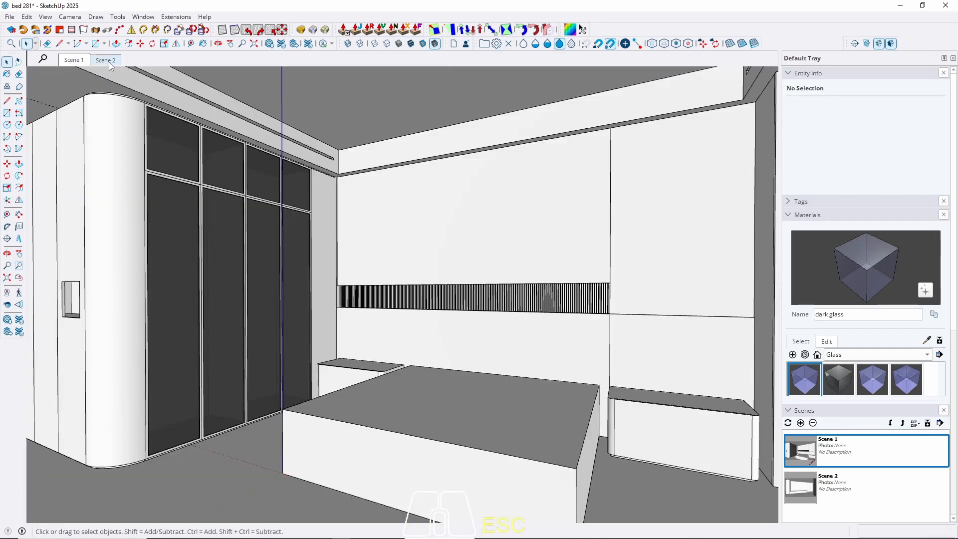
left_click(107, 61)
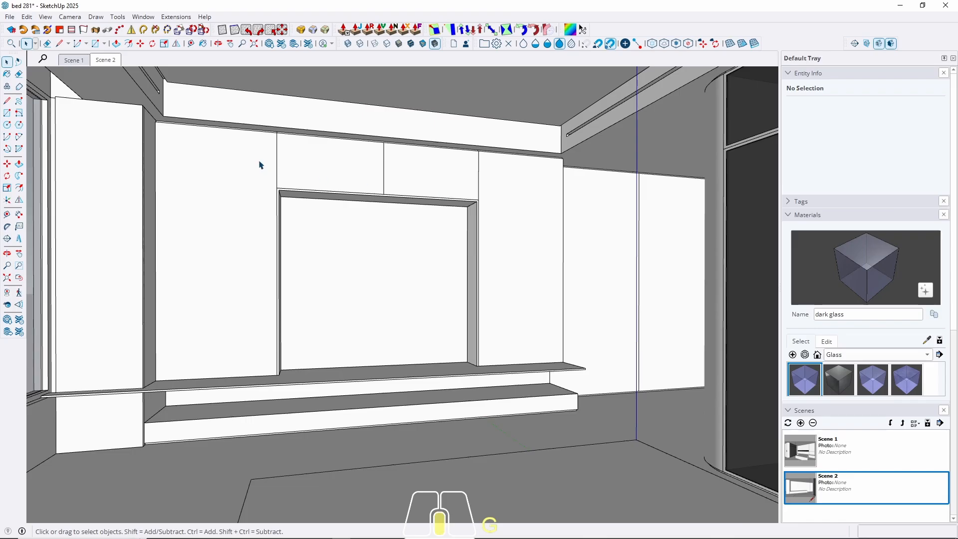
middle_click_drag(260, 164, 64, 111)
left_click(72, 61)
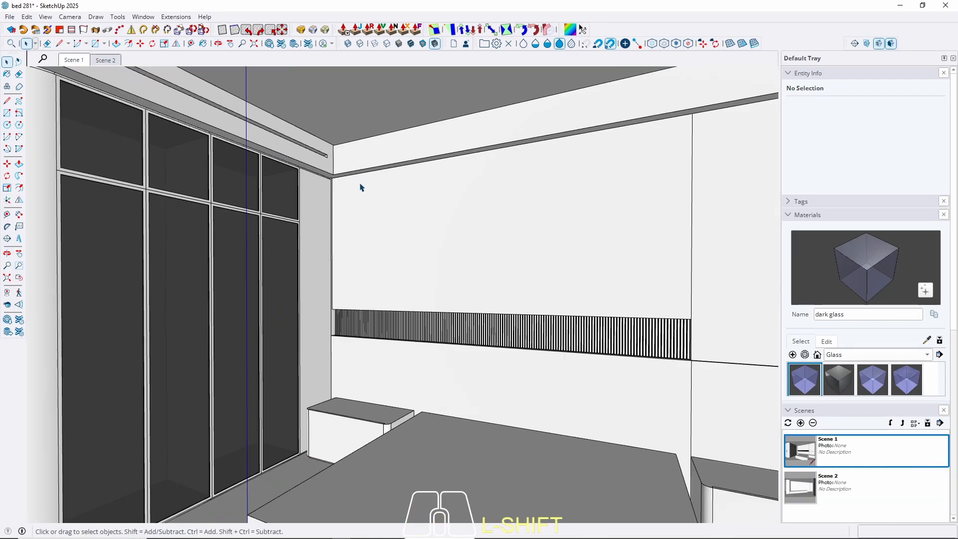
middle_click_drag(359, 186, 477, 202)
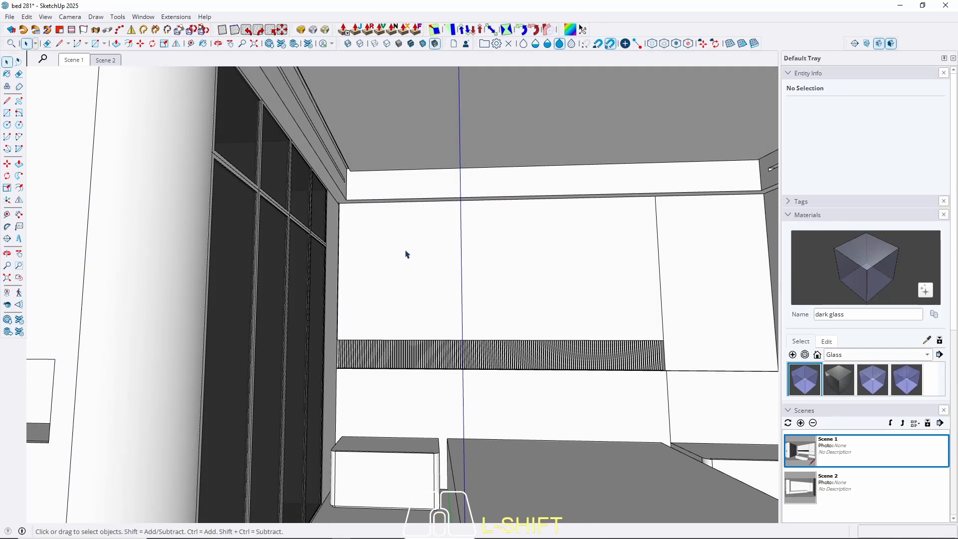
middle_click_drag(406, 251, 381, 276, "shift")
scroll(354, 287, "down", 3)
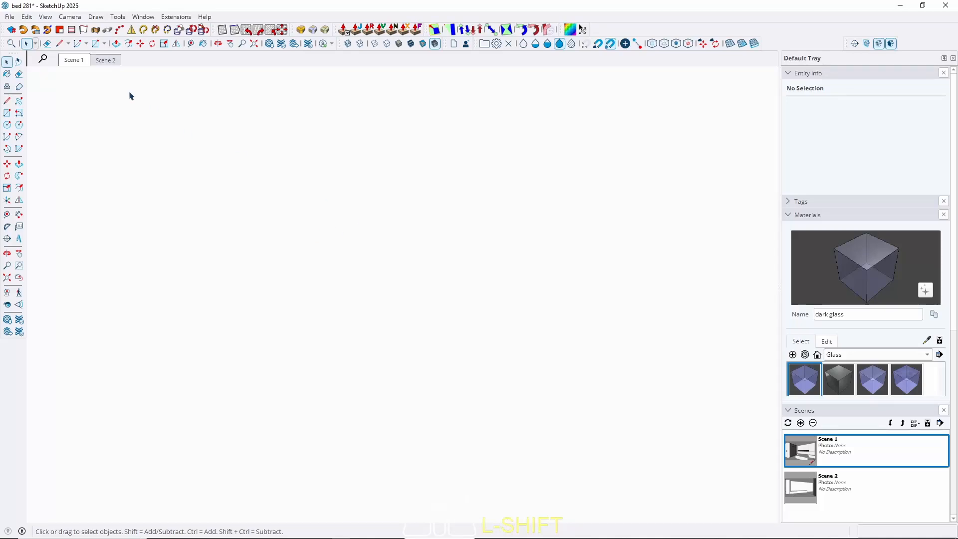
left_click(74, 61)
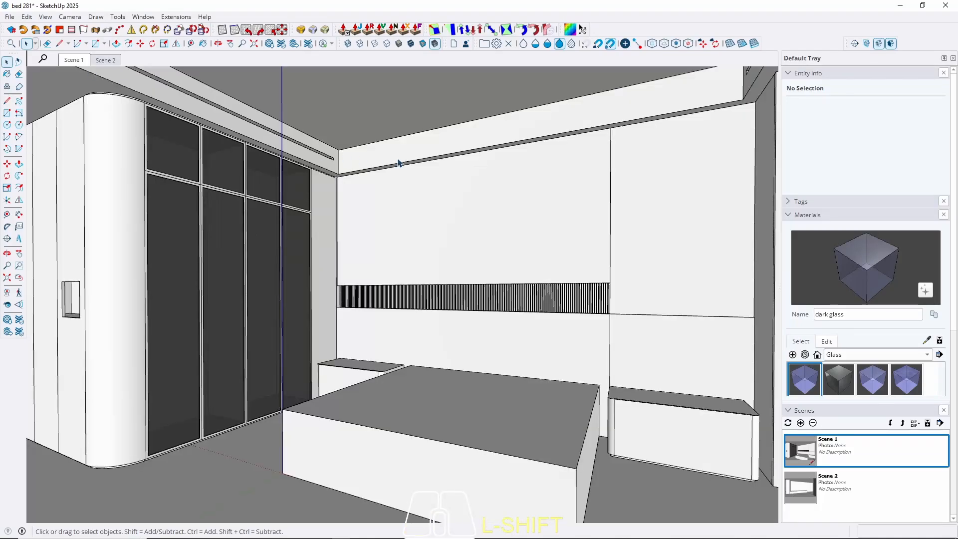
key("t")
left_click(394, 137)
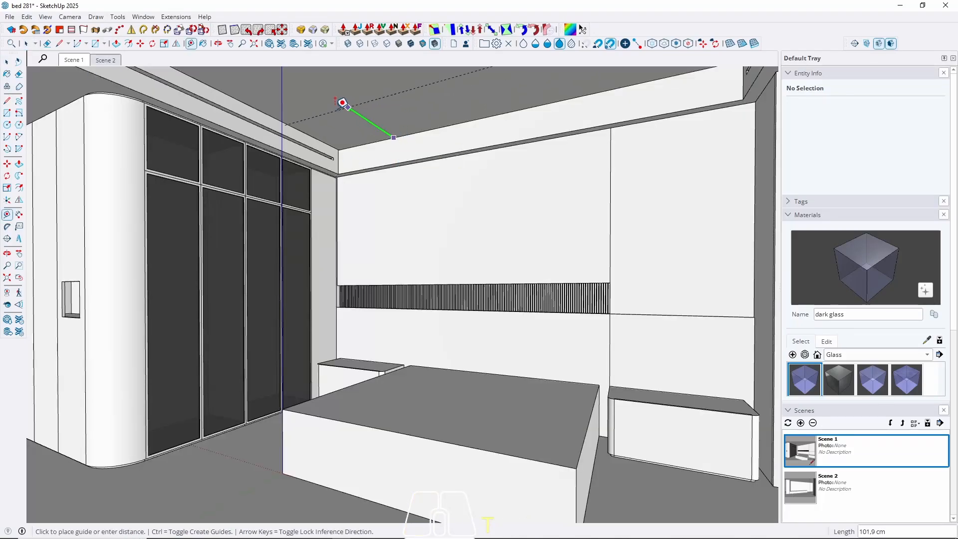
middle_click_drag(317, 112, 193, 60)
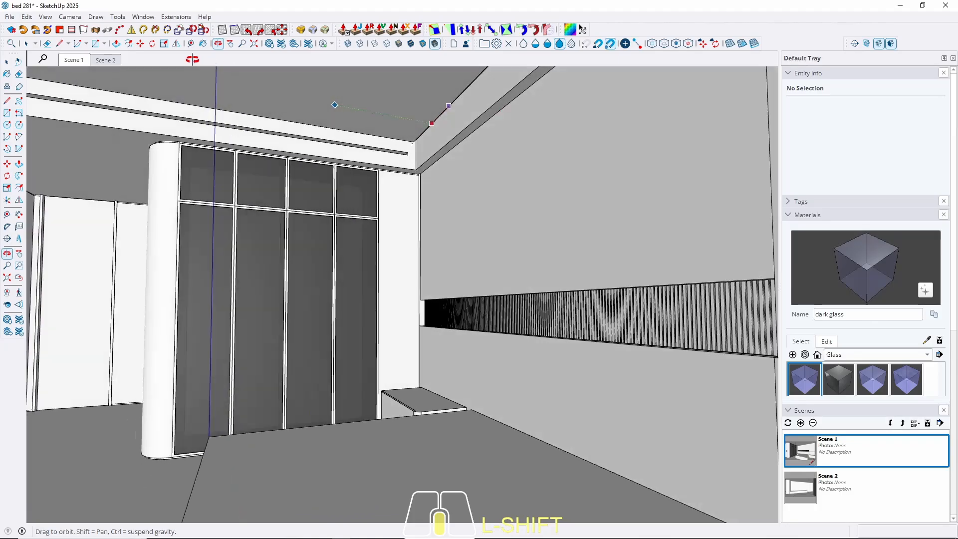
scroll(238, 153, "up", 1)
scroll(238, 154, "up", 3)
scroll(258, 224, "down", 3)
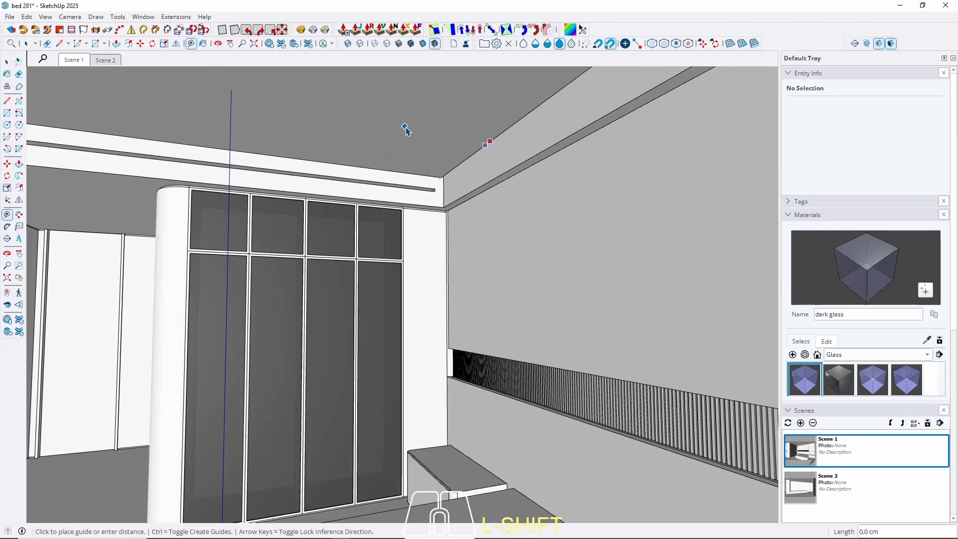
Place a ceiling guide parallel to the bed wall, about 187 cm from its recess edge, aligned with a wardrobe door divider.
key("t")
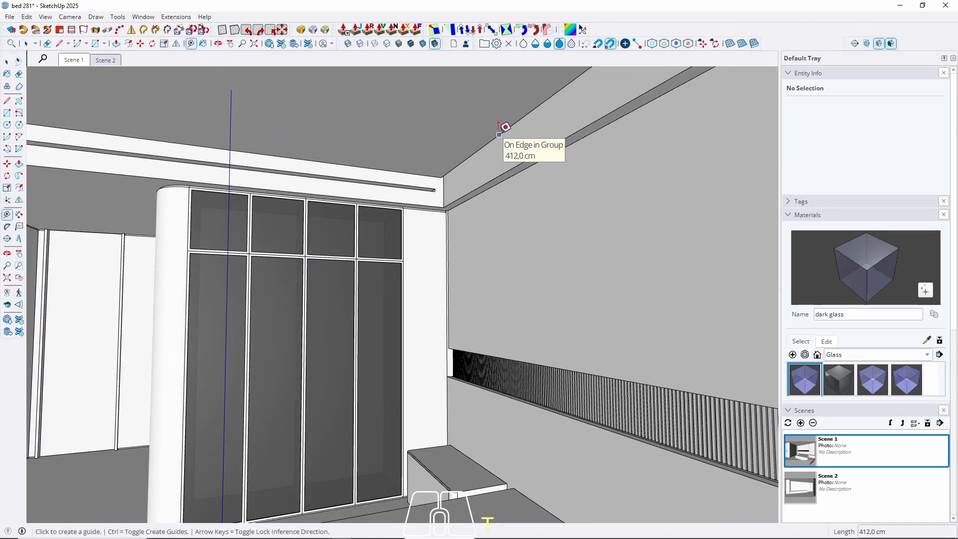
left_click(500, 134)
key("Left")
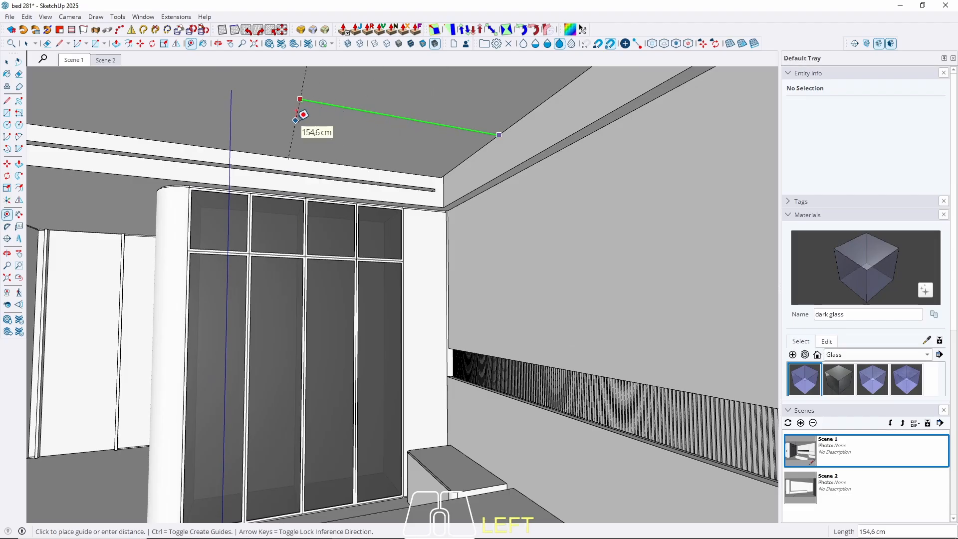
mouse_move(297, 132)
middle_mouse_down()
mouse_move(255, 133)
mouse_move(353, 115)
middle_mouse_up()
mouse_move(459, 303)
middle_mouse_down()
mouse_move(444, 336)
mouse_move(435, 329)
mouse_move(429, 343)
middle_mouse_up()
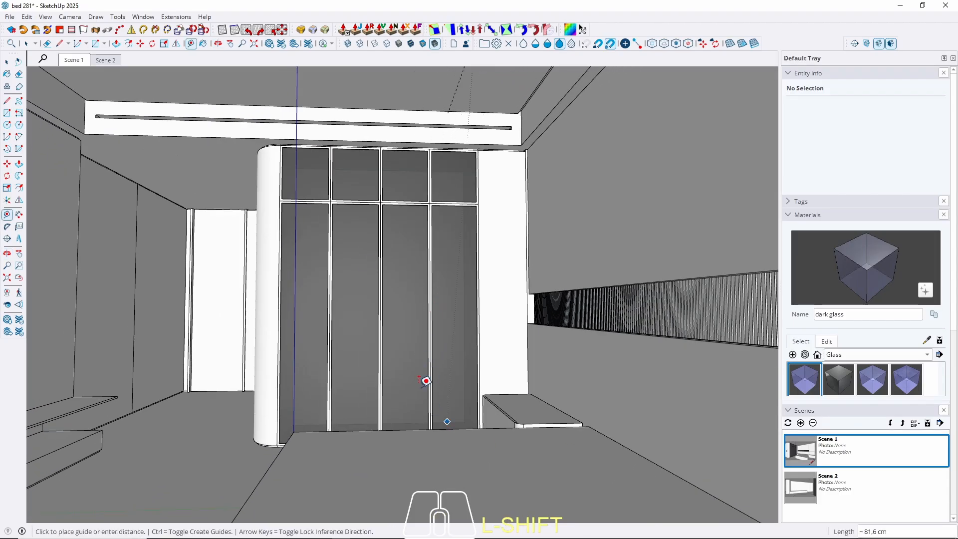
middle_click_drag(334, 119, 429, 144, "shift")
scroll(430, 177, "up", 7)
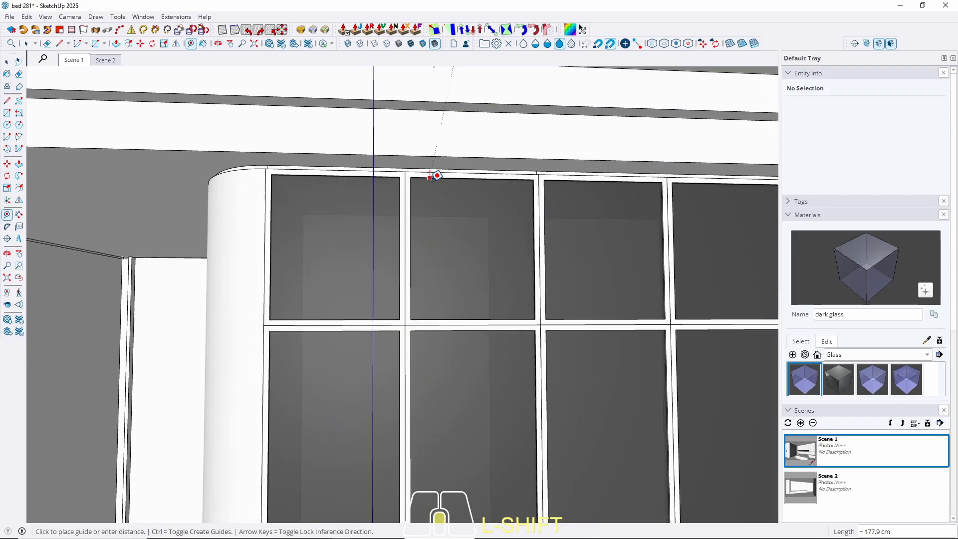
scroll(430, 174, "up", 4)
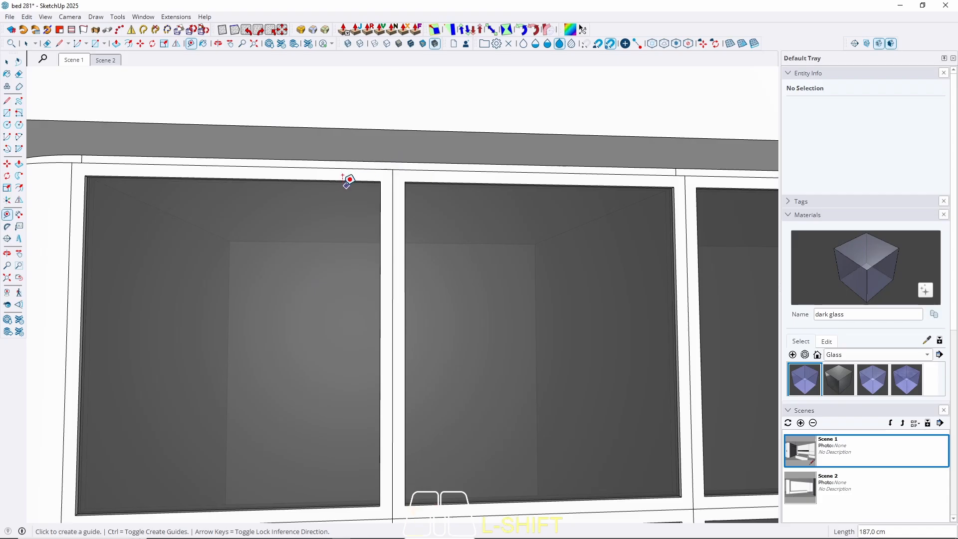
scroll(349, 180, "down", 8)
key("space")
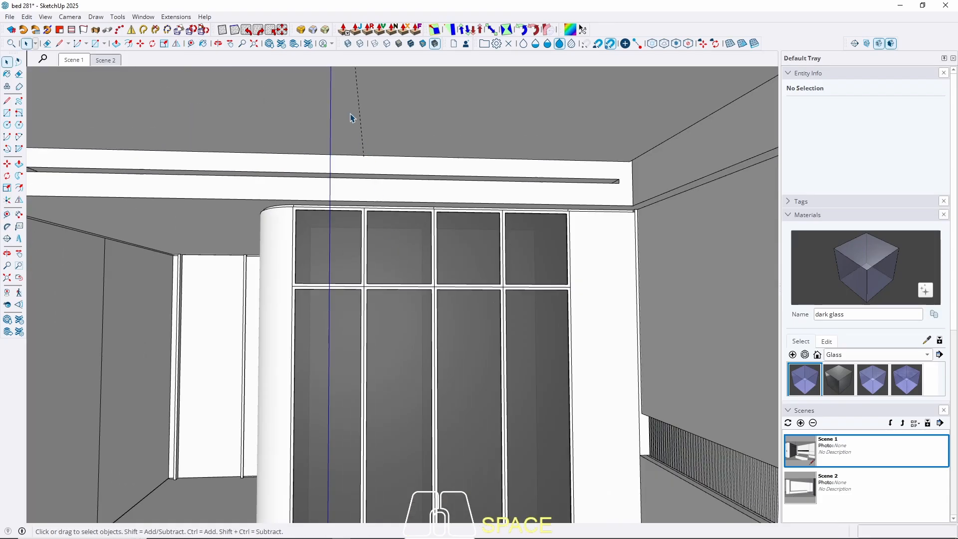
Place a guide perpendicular to the bed wall, halfway between the ceiling recess's wardrobe-side and window-side edges.
middle_click_drag(339, 121, 411, 151)
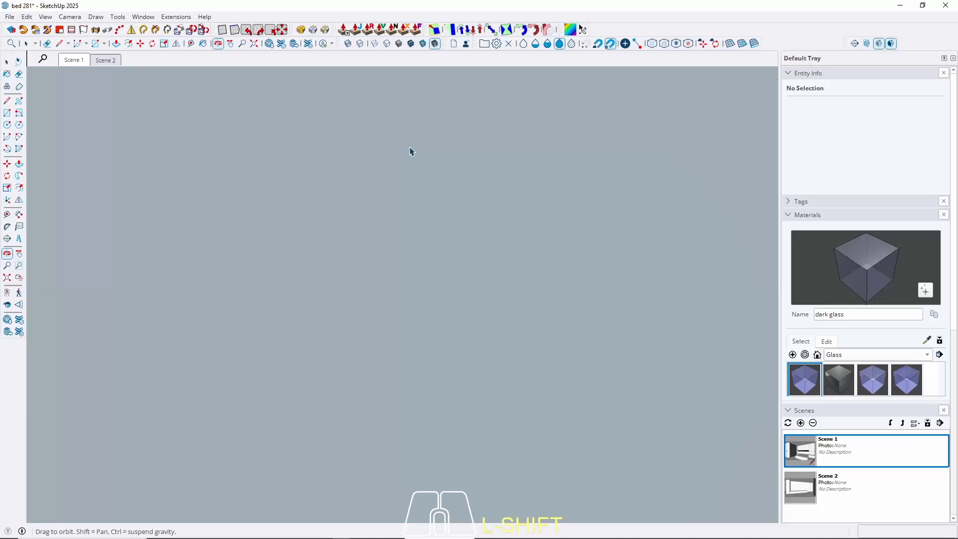
left_click(74, 60)
middle_click_drag(321, 115, 413, 148)
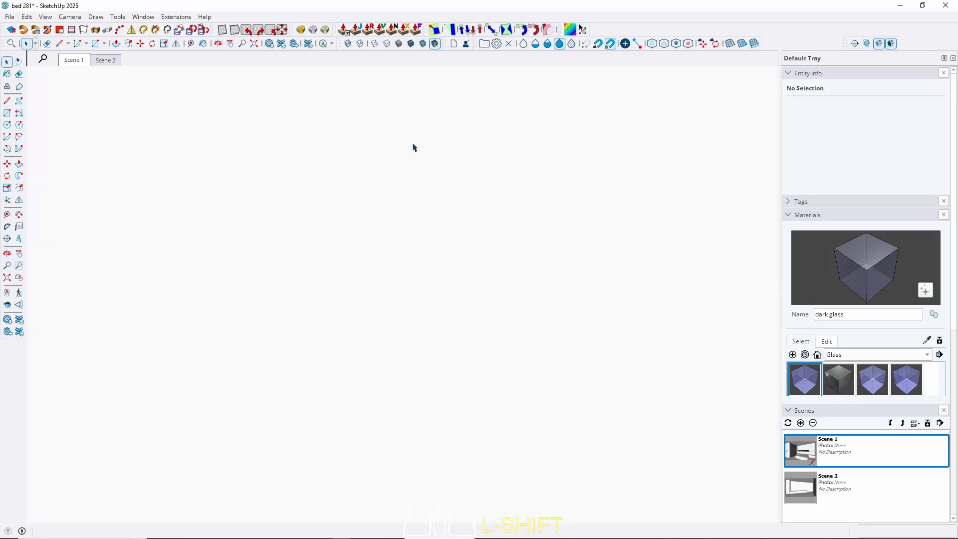
left_click(18, 280)
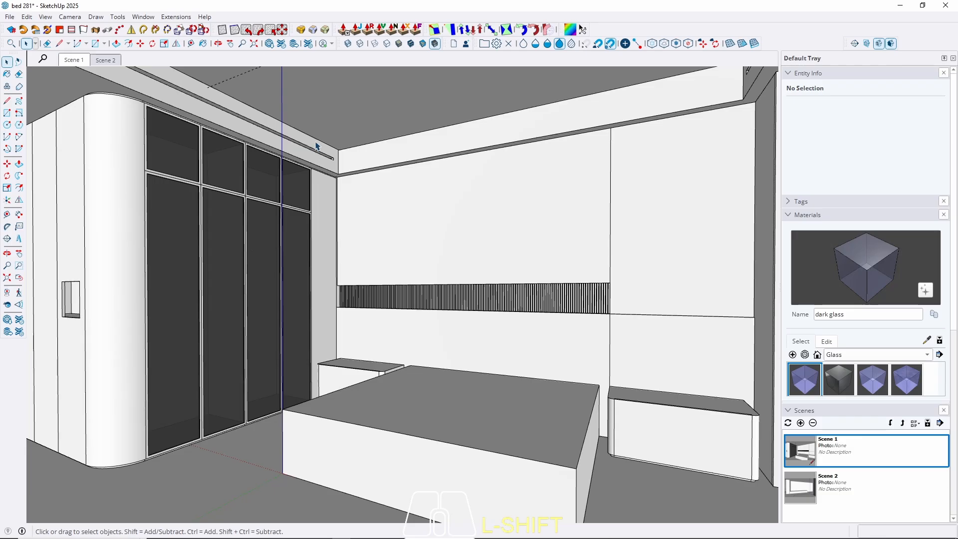
key("t")
left_click(290, 122)
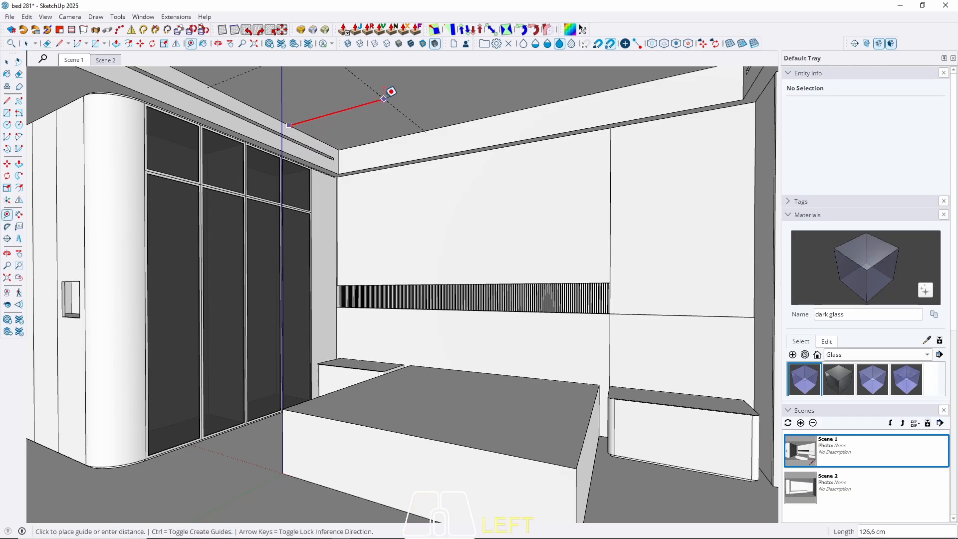
key("Right")
middle_click_drag(386, 97, 351, 196)
left_click(448, 215)
Try a guide offset 50 cm toward the window from the ceiling recess's central guide.
left_click(388, 172)
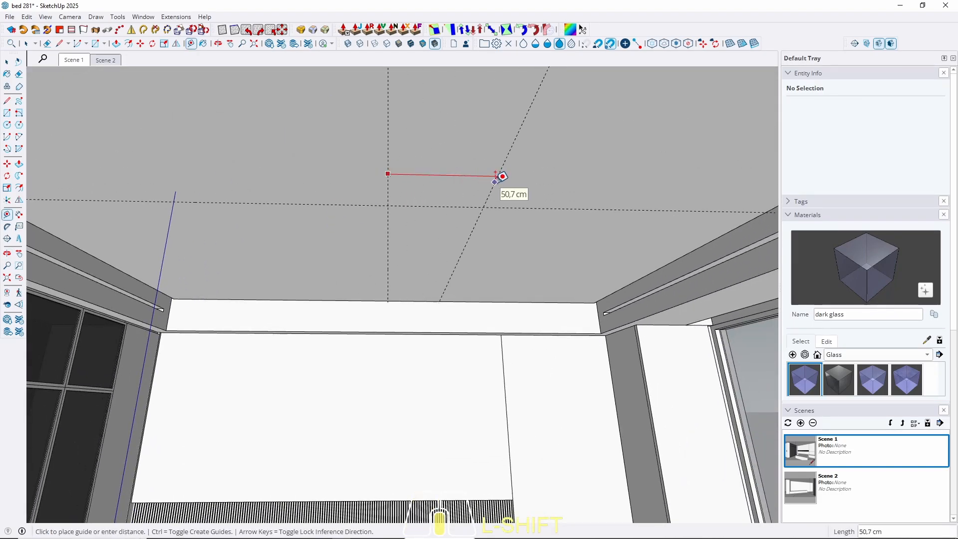
type("50")
key("Return")
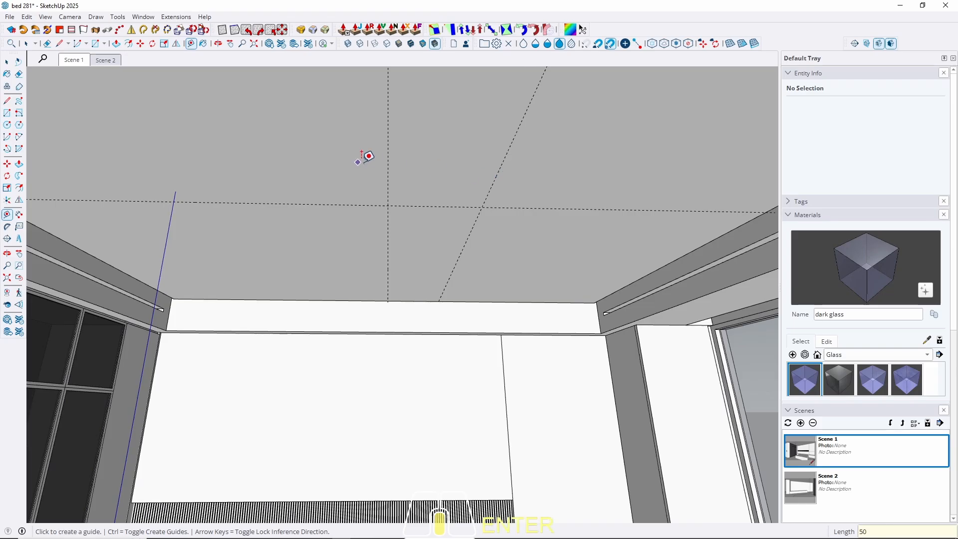
key("space")
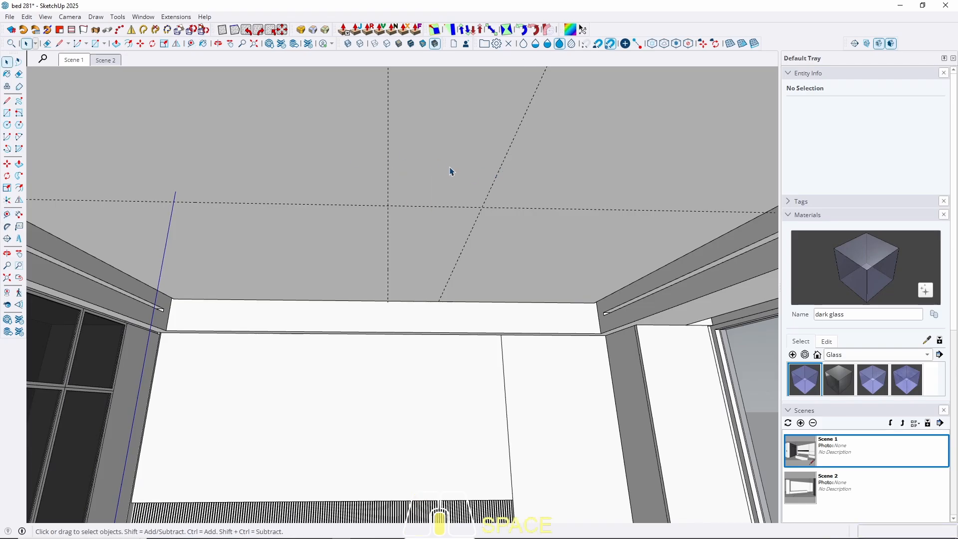
Place guides 30 cm to either side of the ceiling recess's central guide.
key("t")
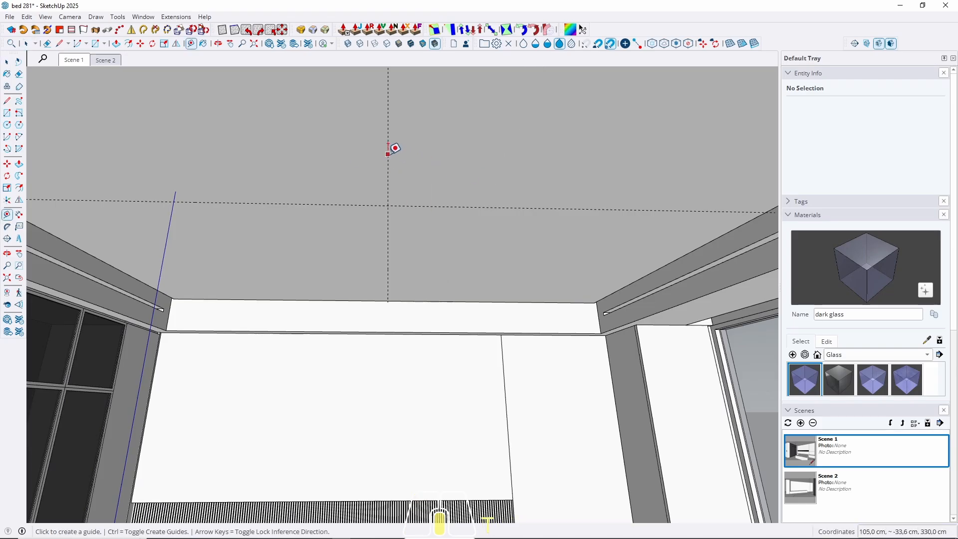
left_click(388, 154)
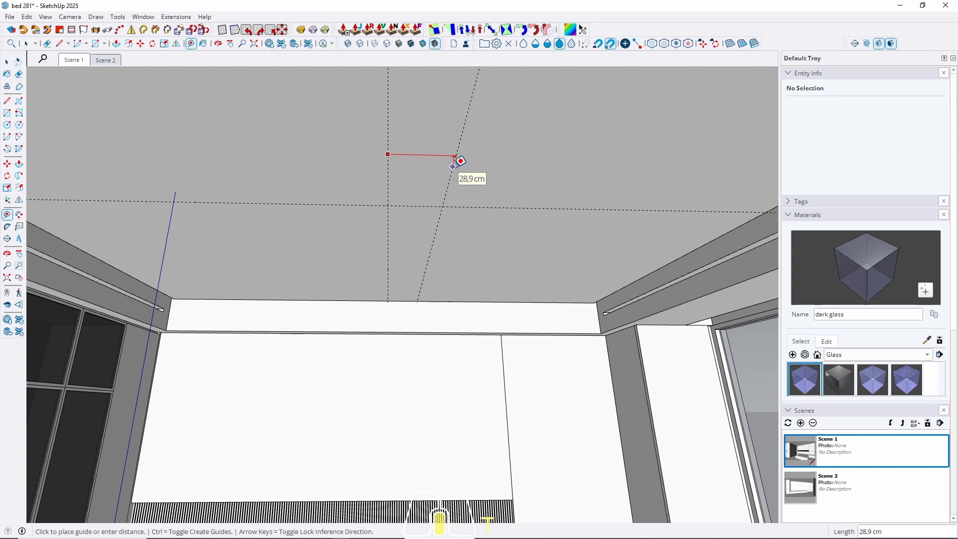
type("30")
key("Return")
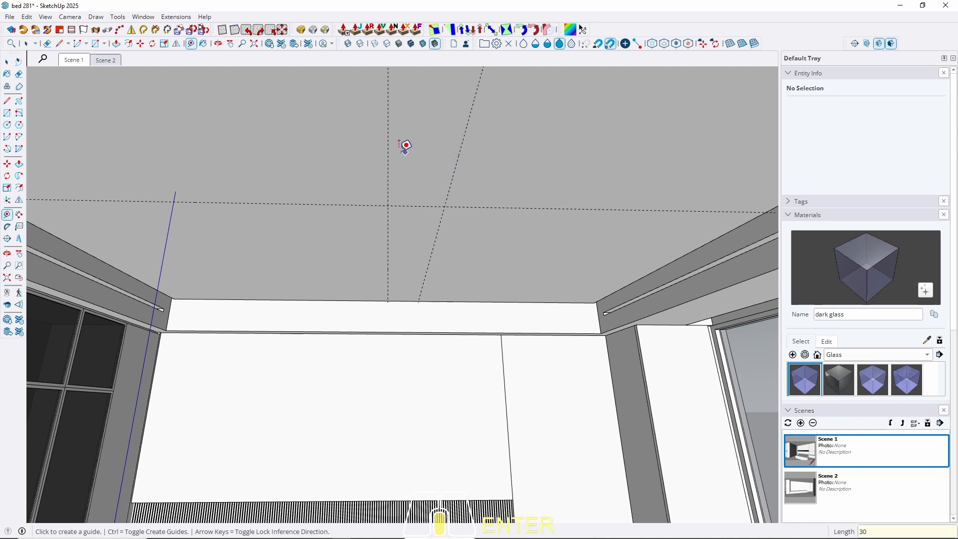
left_click(388, 150)
type("30")
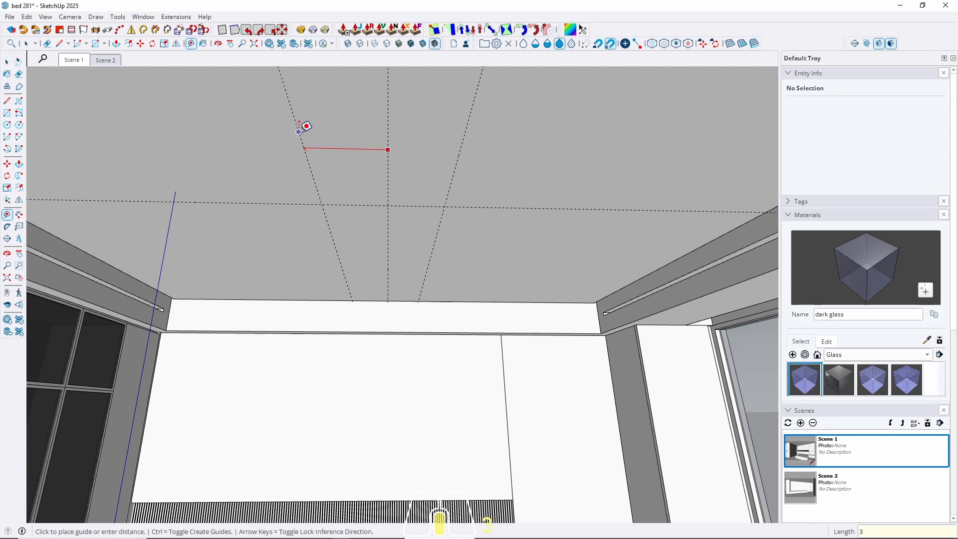
key("Return")
key("space")
Examine the ceiling guides, slatted bed wall and nightstands from Scene 1 and from closer views.
left_click(75, 61)
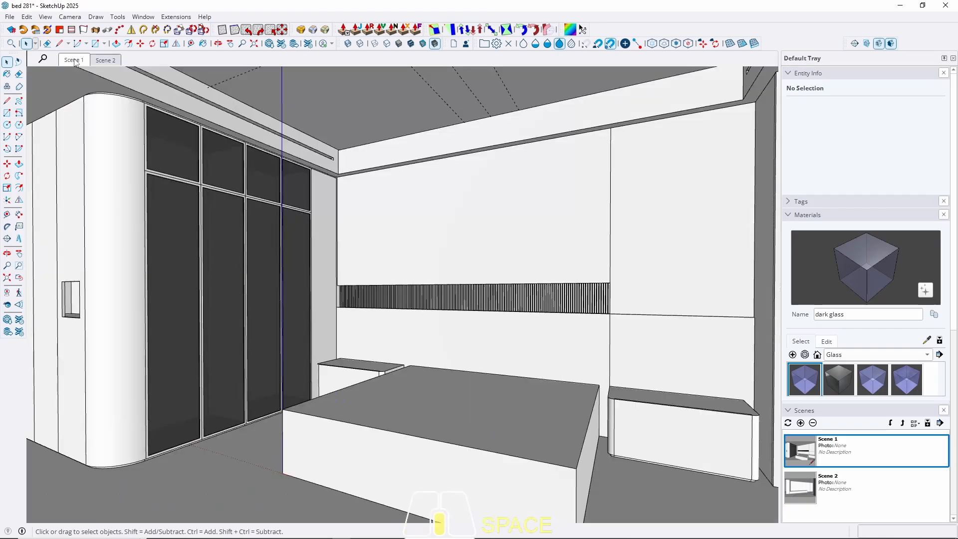
middle_click_drag(436, 267, 441, 233)
left_click(75, 61)
middle_click_drag(519, 234, 631, 126)
middle_click_drag(519, 261, 430, 280)
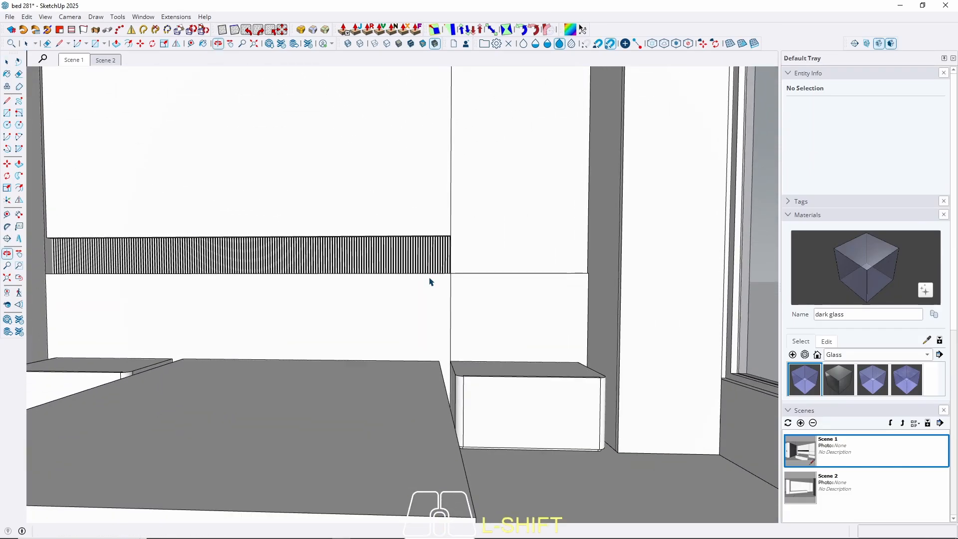
key("space")
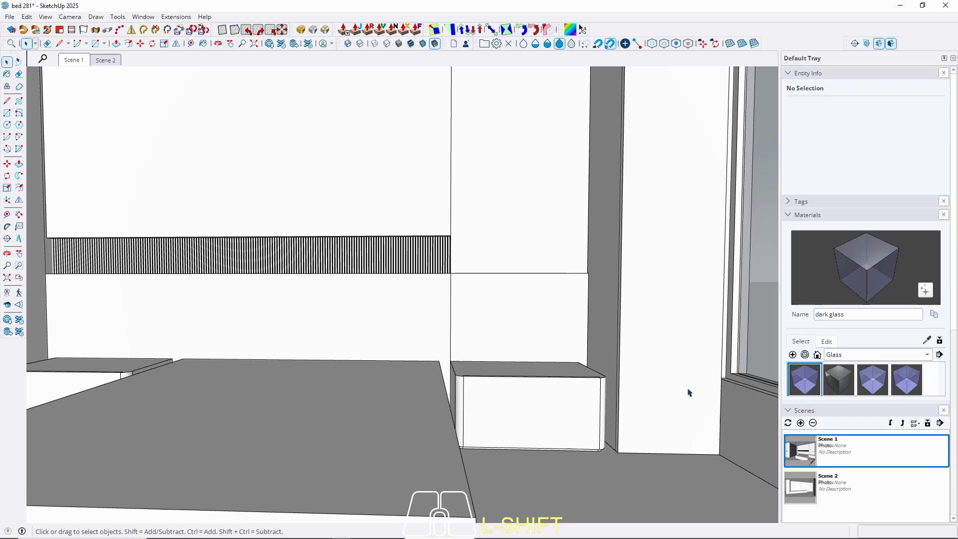
middle_click_drag(231, 270, 299, 319, "shift")
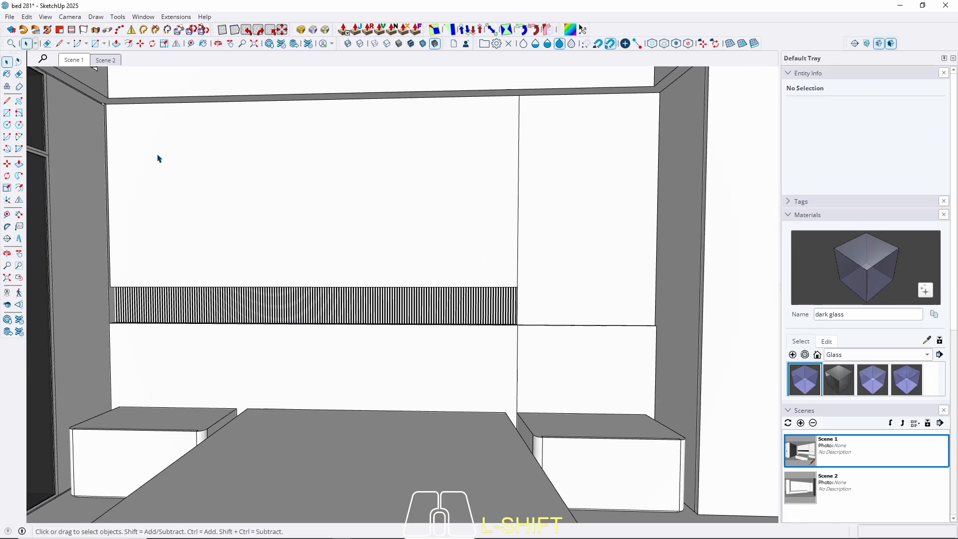
left_click(73, 63)
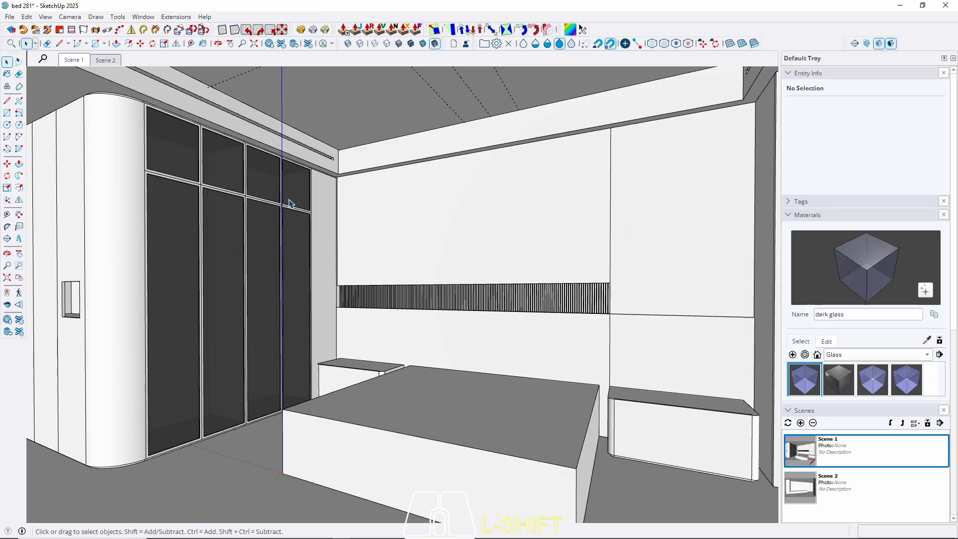
Place a guide on the entry ceiling, parallel to the panel-clad wall and about 95 cm from it, aligned with the doorway frame.
middle_click_drag(260, 187, 319, 243)
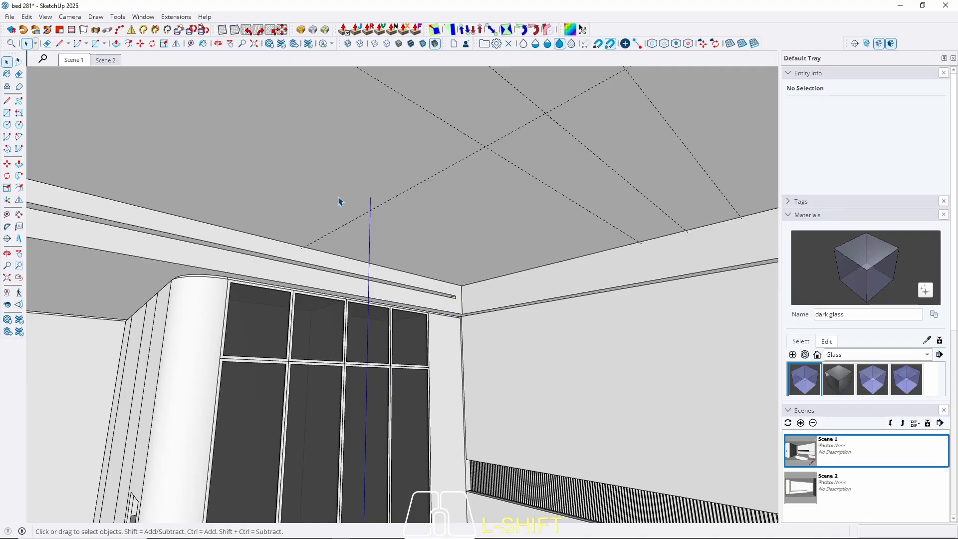
scroll(102, 293, "up", 8)
key("t")
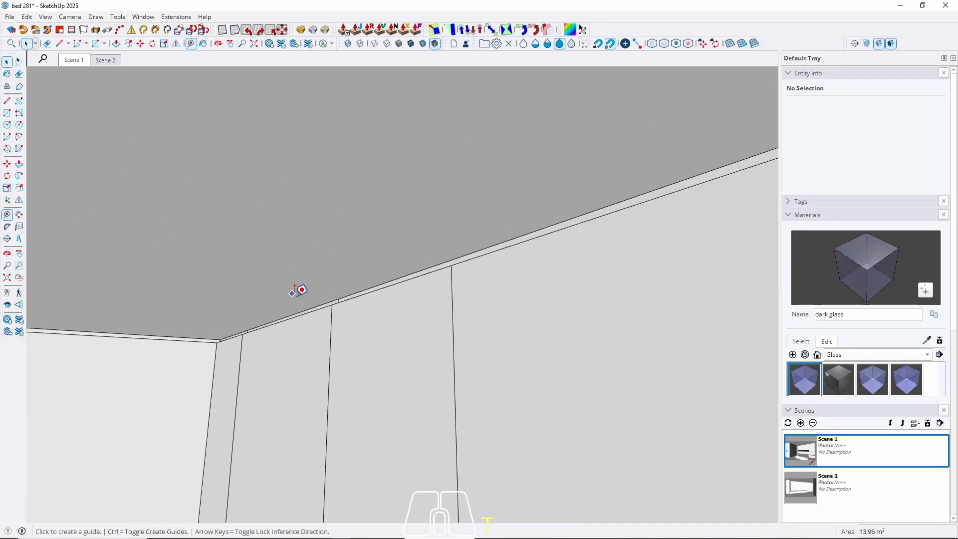
left_click(302, 310)
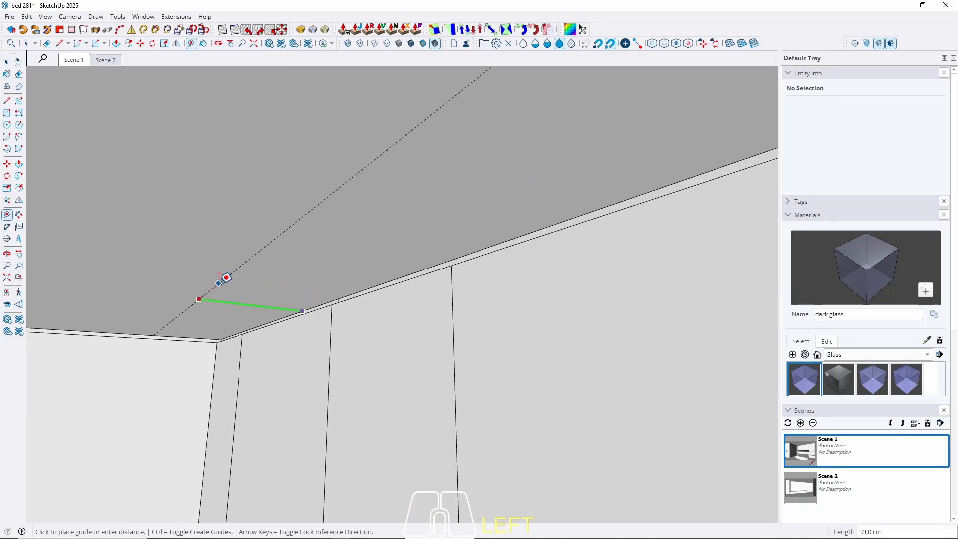
middle_click_drag(223, 278, 160, 296)
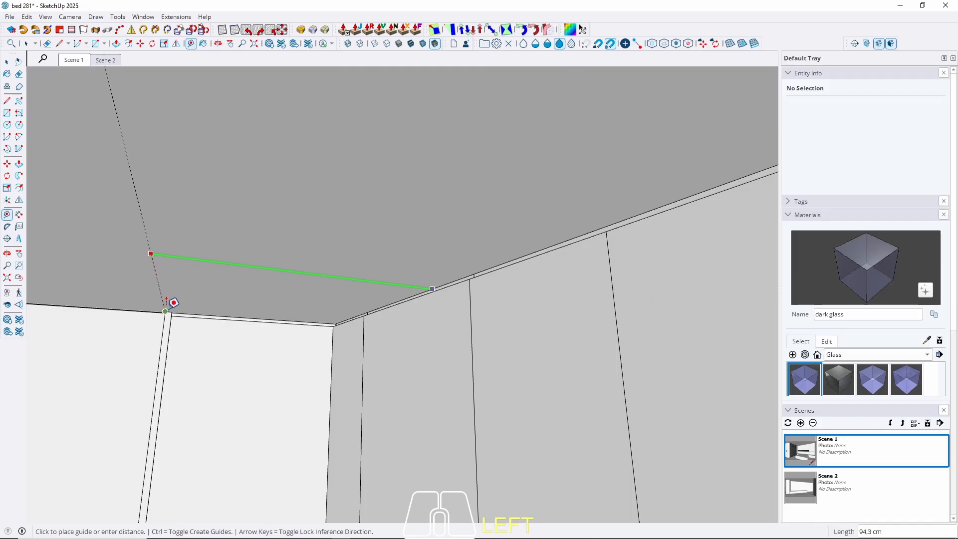
left_click(171, 303)
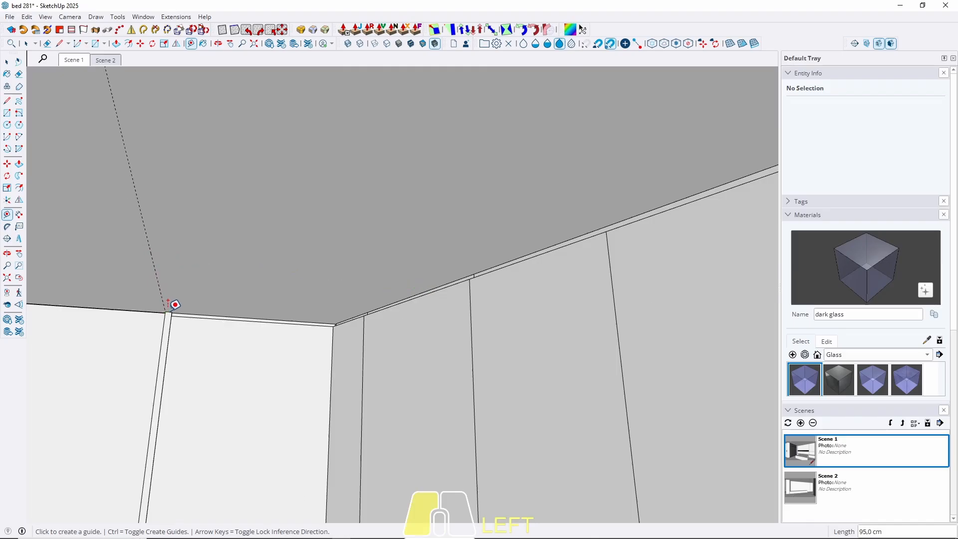
Place a guide on the entry ceiling about 97 cm from the doorway wall, meeting the midpoint of a wall panel.
left_click(199, 313)
mouse_move(293, 216)
middle_mouse_down()
mouse_move(268, 231)
mouse_move(396, 238)
mouse_move(573, 216)
mouse_move(612, 197)
mouse_move(602, 201)
middle_mouse_up()
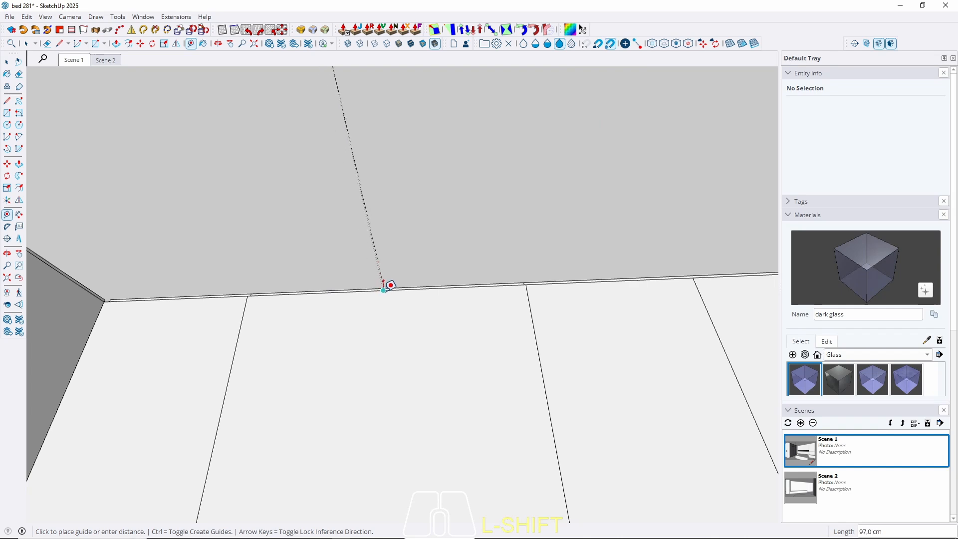
left_click(384, 287)
Place another guide on the entry ceiling, parallel to the previous one and aligned with a joint between the wall panels.
left_click(373, 239)
key("Right")
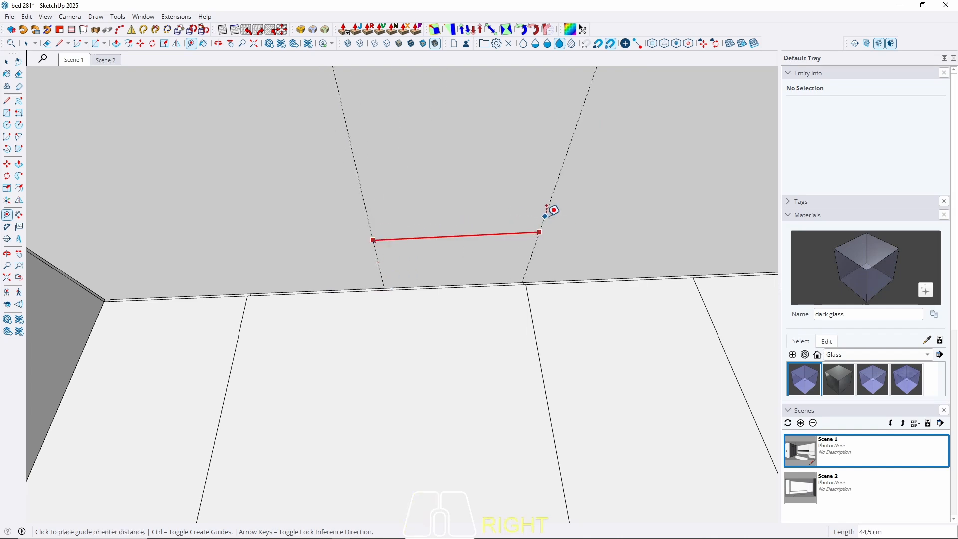
middle_click_drag(546, 210, 310, 225)
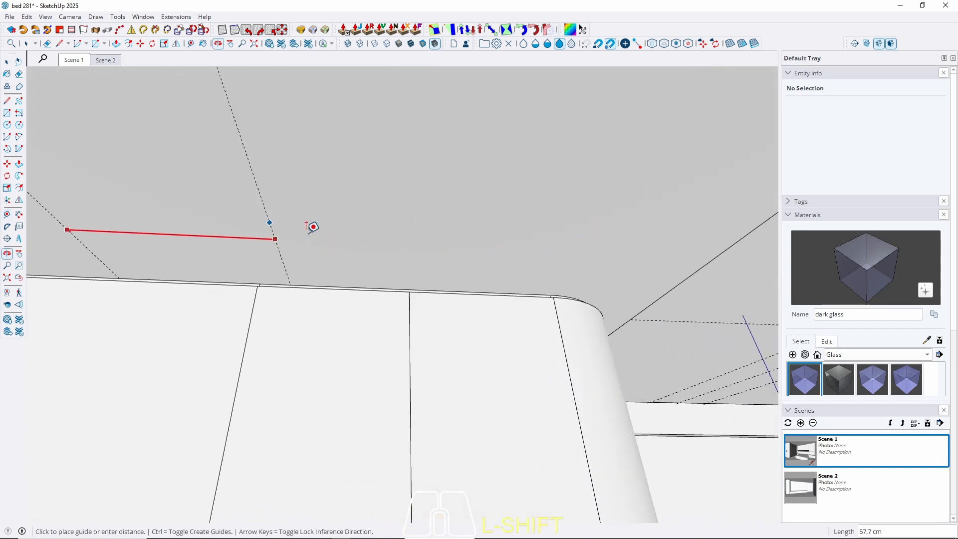
key("shift")
left_click(411, 299)
middle_click_drag(563, 265, 221, 223)
Draw a circle of 2.5 cm radius on the recess ceiling where an outer guide crosses the transverse guide.
key("space")
scroll(332, 221, "up", 6)
key("c")
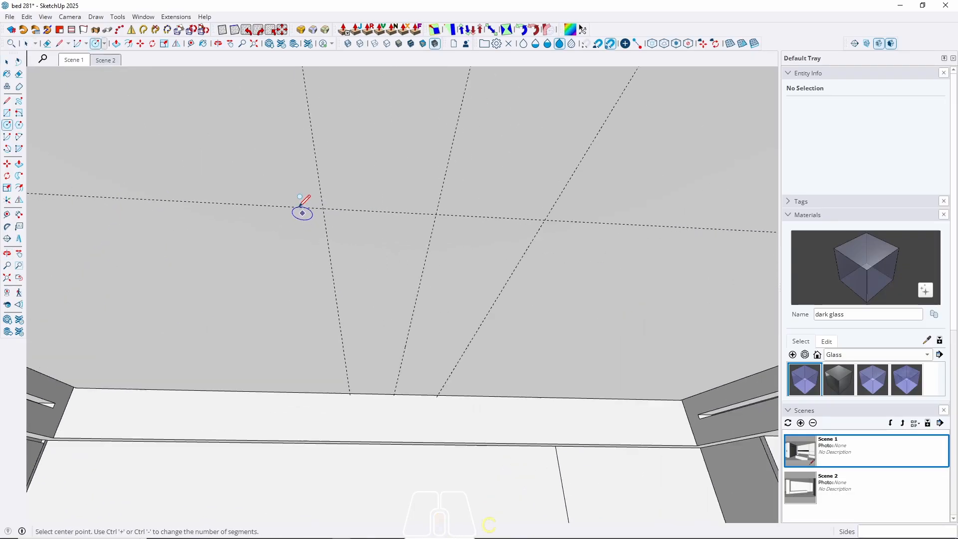
middle_click_drag(352, 209, 362, 238)
left_click(352, 238)
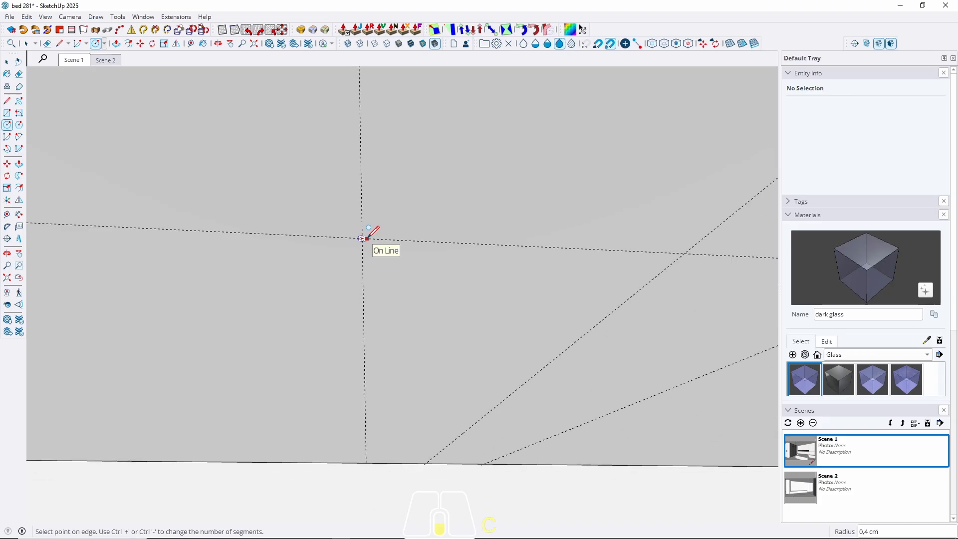
scroll(367, 239, "up", 3)
scroll(367, 239, "down", 8)
scroll(367, 238, "up", 7)
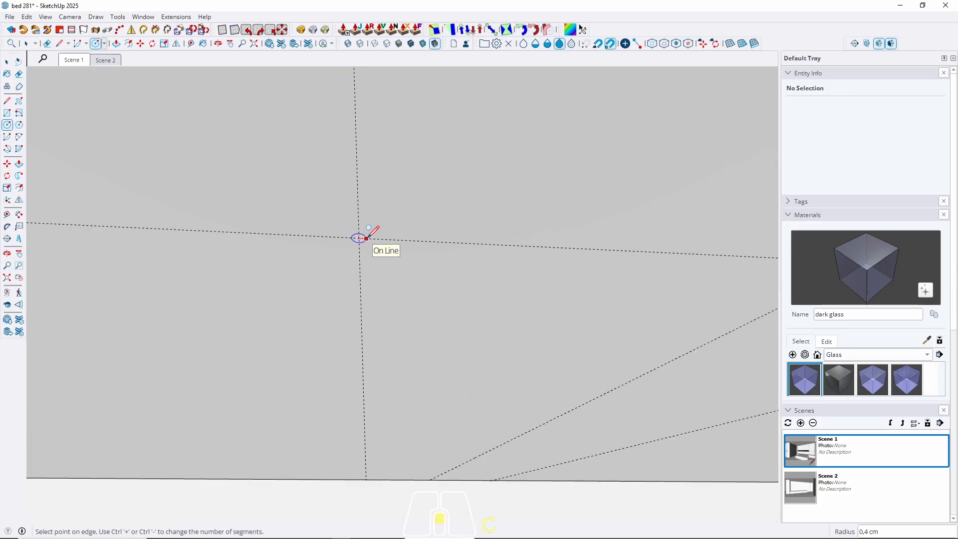
scroll(367, 238, "up", 1)
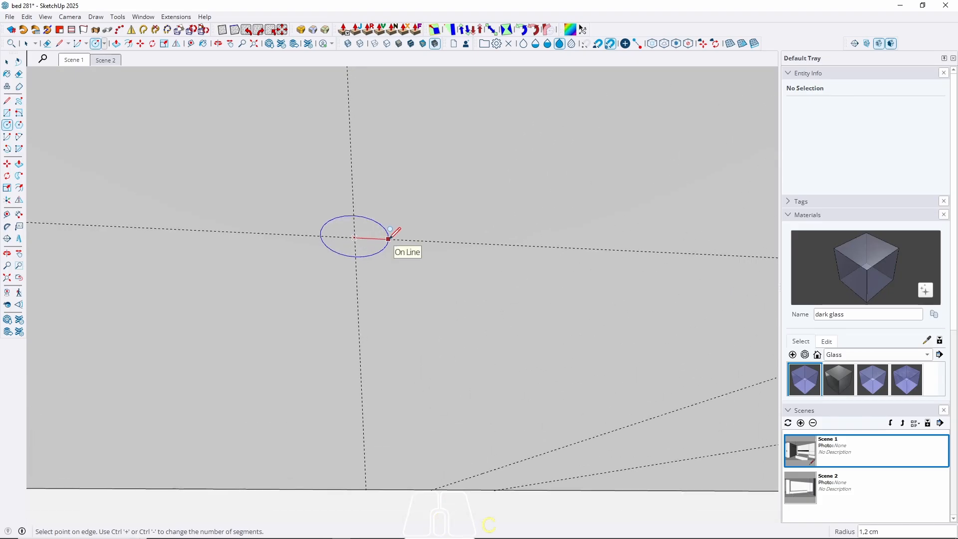
type("2M5")
key("Return")
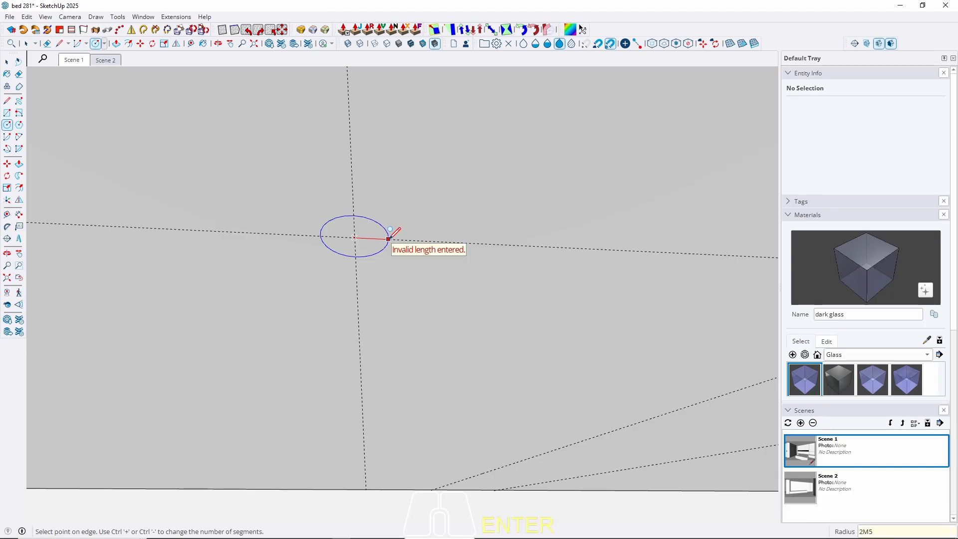
type("2")
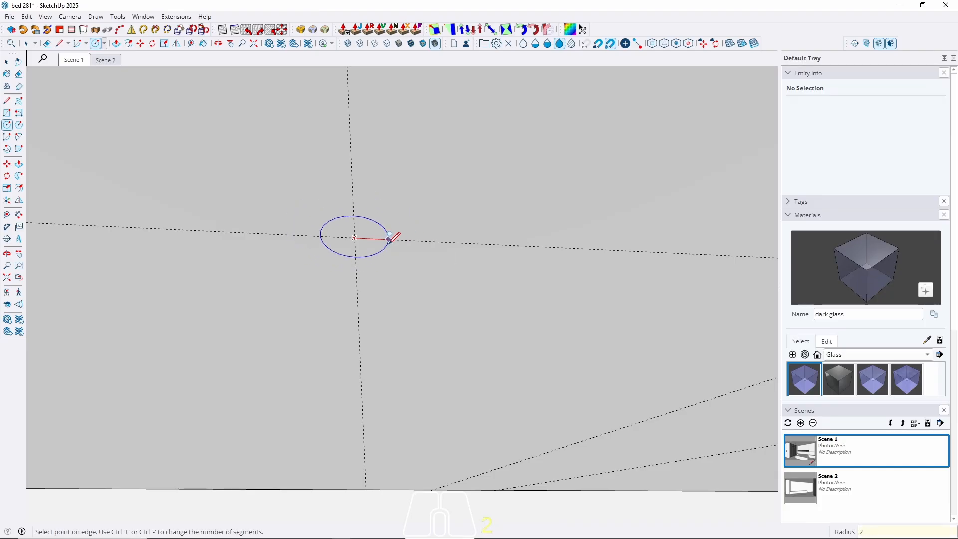
key("Return")
key("space")
scroll(295, 276, "down", 5)
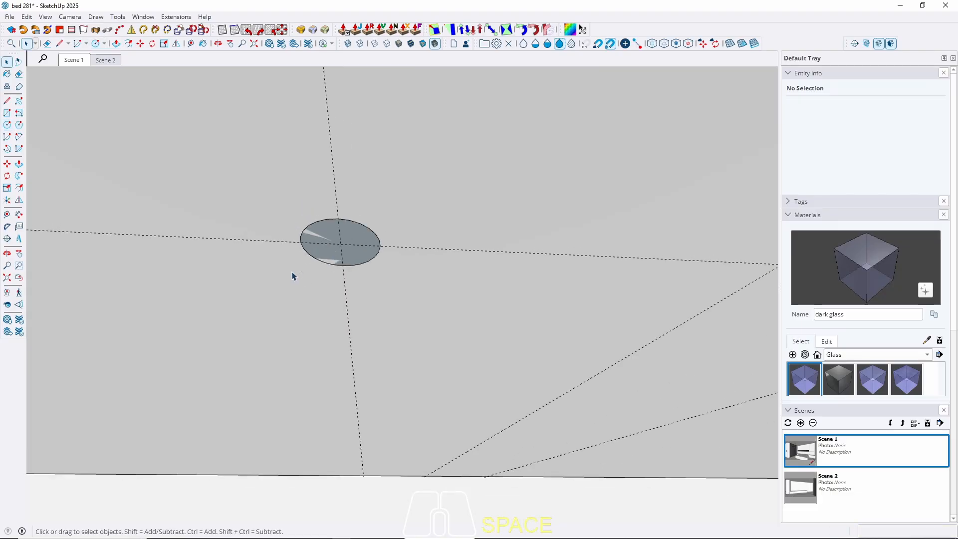
Set the ceiling circle's segment count to 60.
left_click(70, 61)
middle_click_drag(376, 171, 398, 285, "shift")
left_click(19, 278)
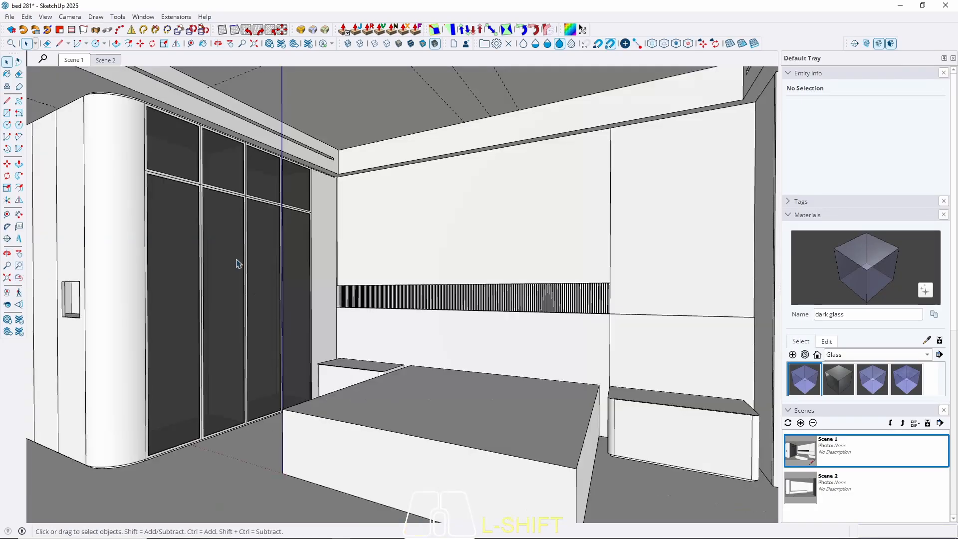
middle_click_drag(237, 263, 300, 239)
scroll(358, 220, "up", 4)
scroll(325, 203, "up", 10)
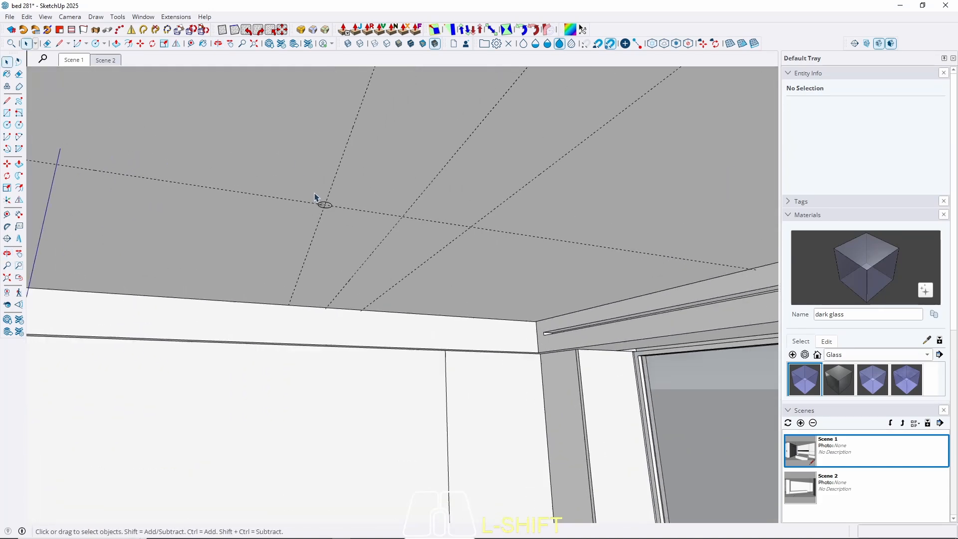
right_click(323, 177)
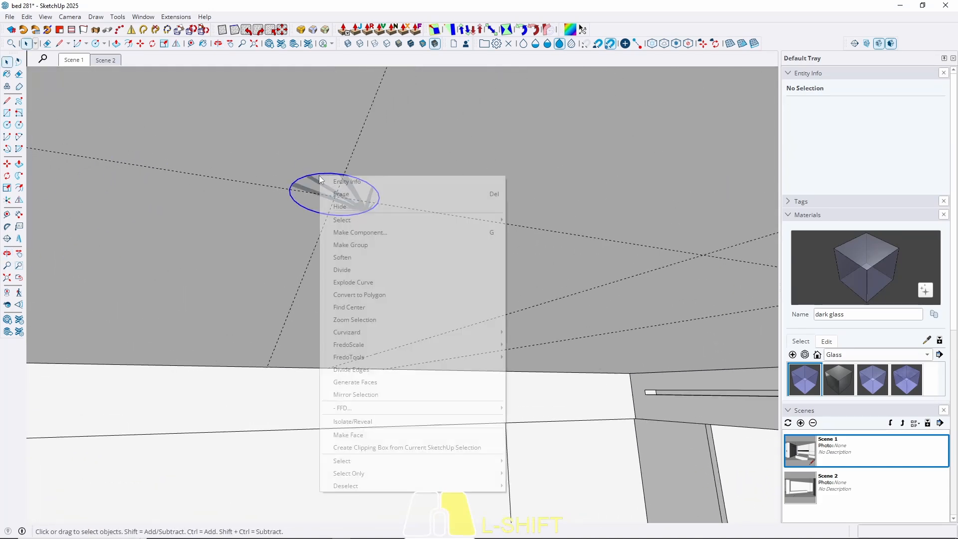
left_click(659, 138)
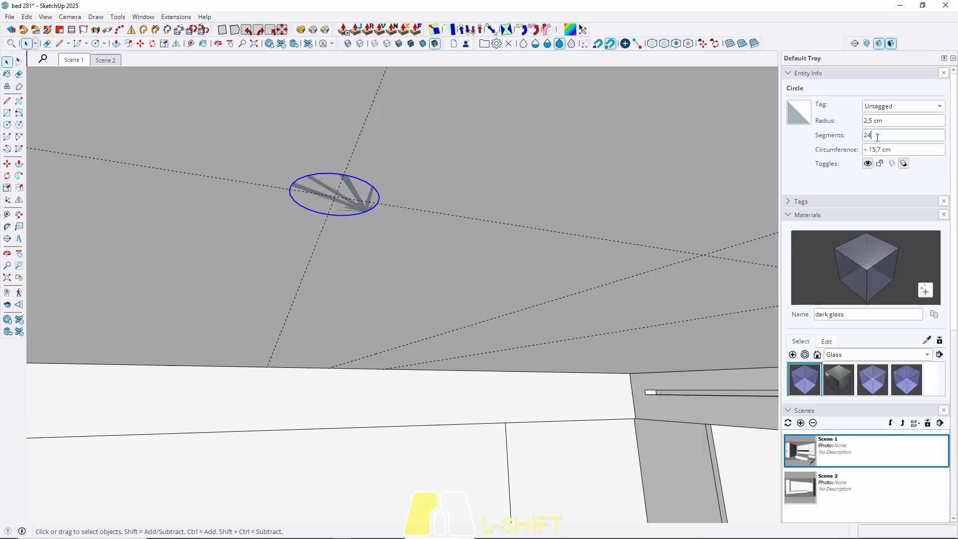
type("60")
key("Return")
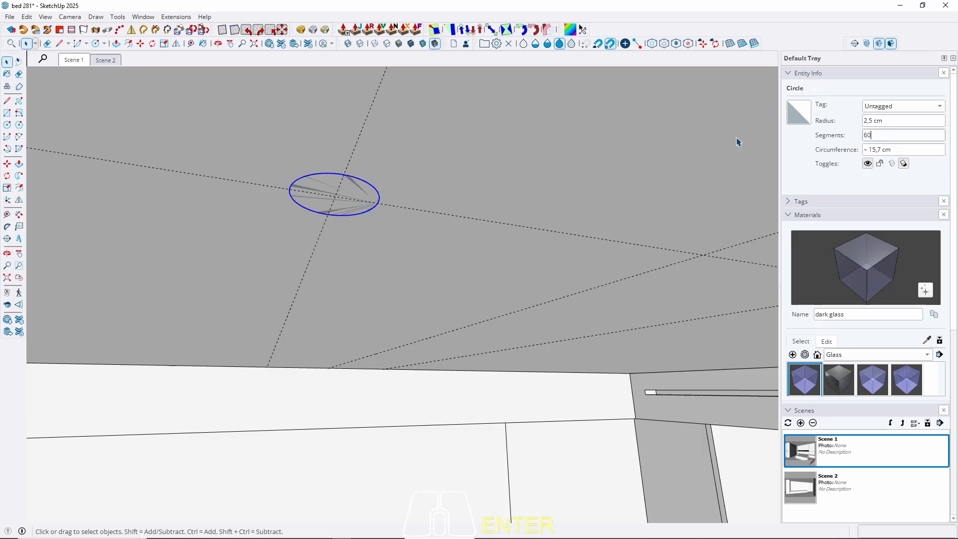
Extrude the ceiling circle downward into a thin disc, undoing the first extrusion and redoing it.
left_click(358, 198)
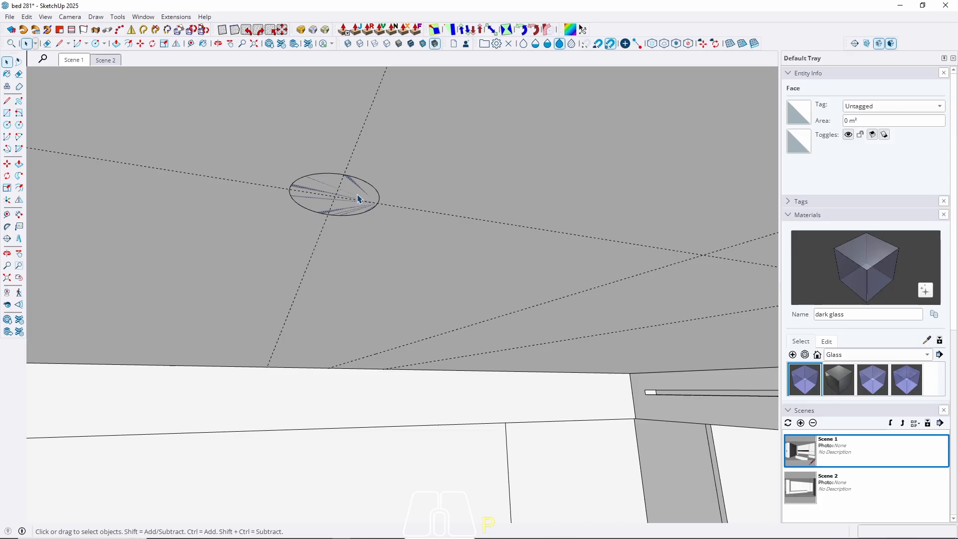
key("p")
left_click(352, 203)
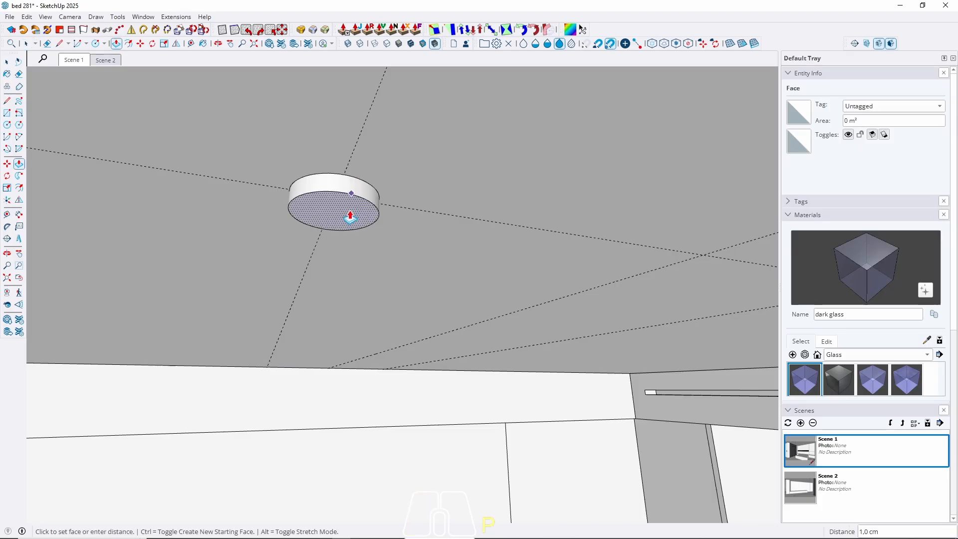
key("Return")
mouse_move(319, 179)
middle_mouse_down()
mouse_move(357, 180)
mouse_move(316, 186)
middle_mouse_up()
key("ctrl+z")
left_click(317, 186)
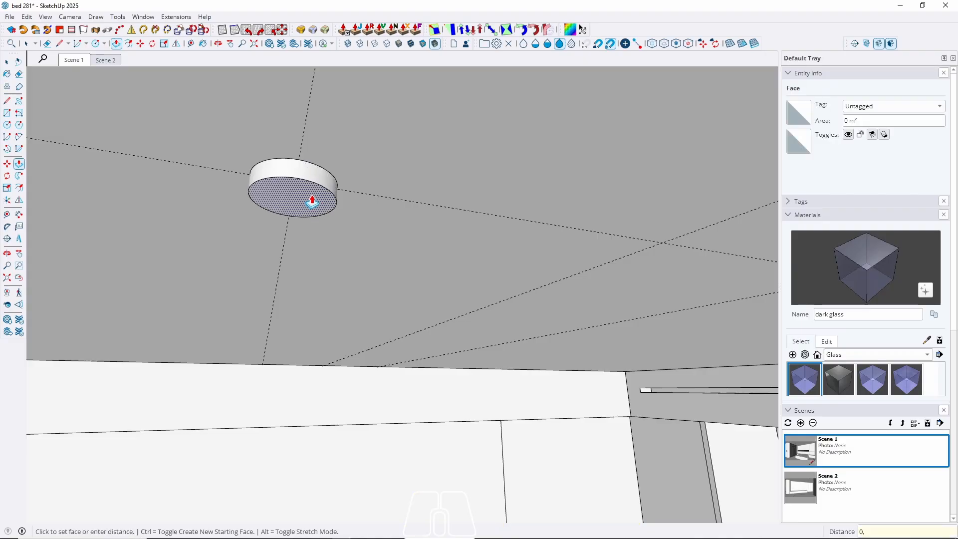
key("space")
Draw a line across the disc's upper opening along the guide, through its centre, to close the top with a face.
middle_click_drag(300, 190, 304, 336)
scroll(240, 150, "up", 5)
key("l")
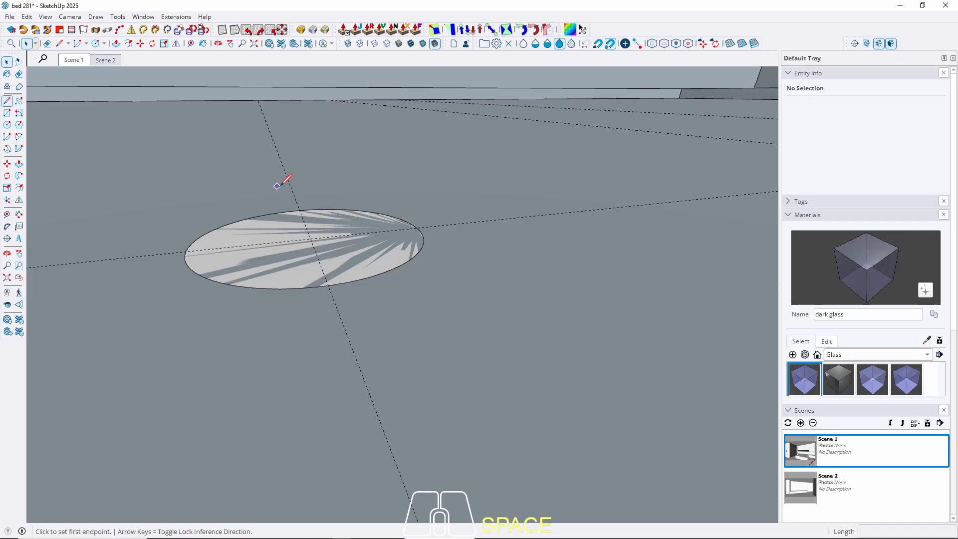
left_click(300, 210)
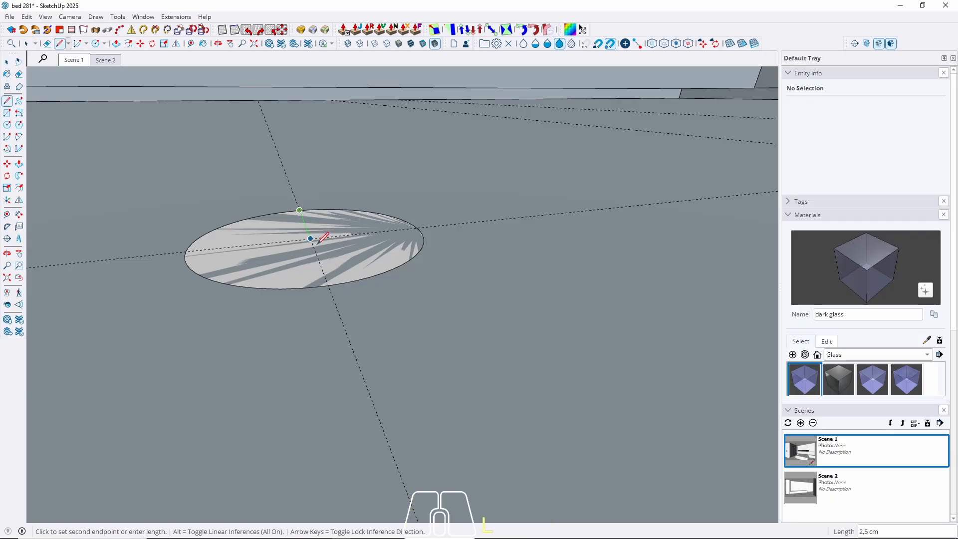
left_click(328, 285)
key("space")
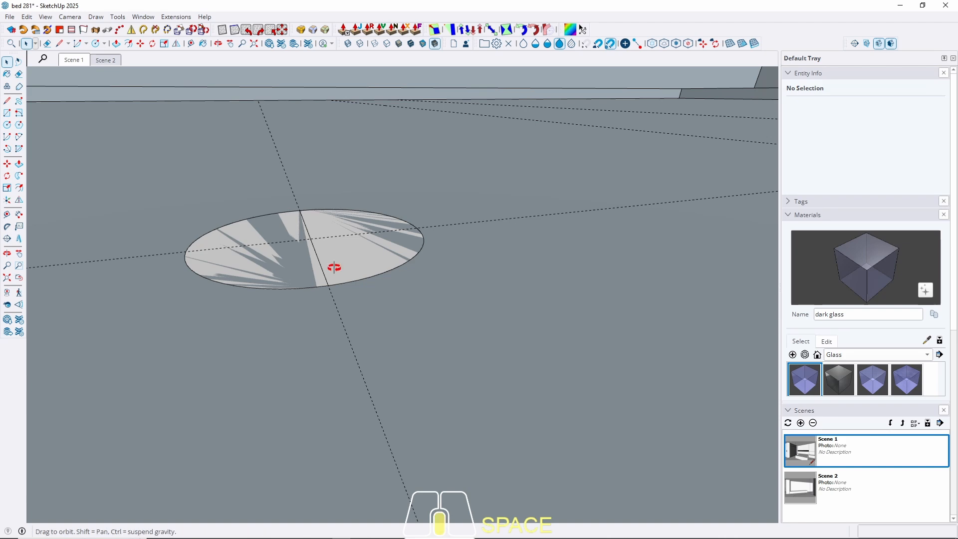
Select the whole disc and make it a component with the default settings.
mouse_move(332, 265)
middle_mouse_down()
mouse_move(335, 246)
mouse_move(335, 259)
middle_mouse_up()
triple_click(334, 259)
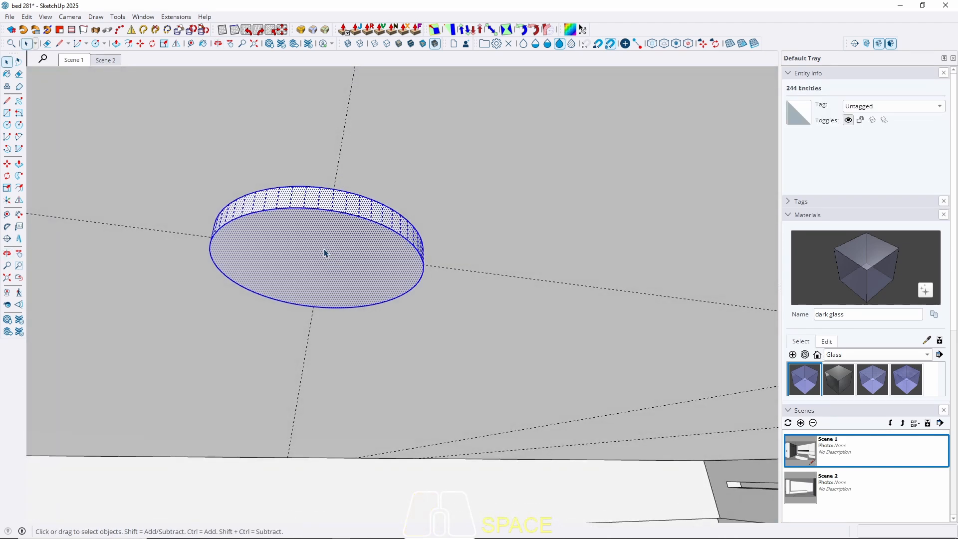
right_click(325, 253)
left_click(374, 79)
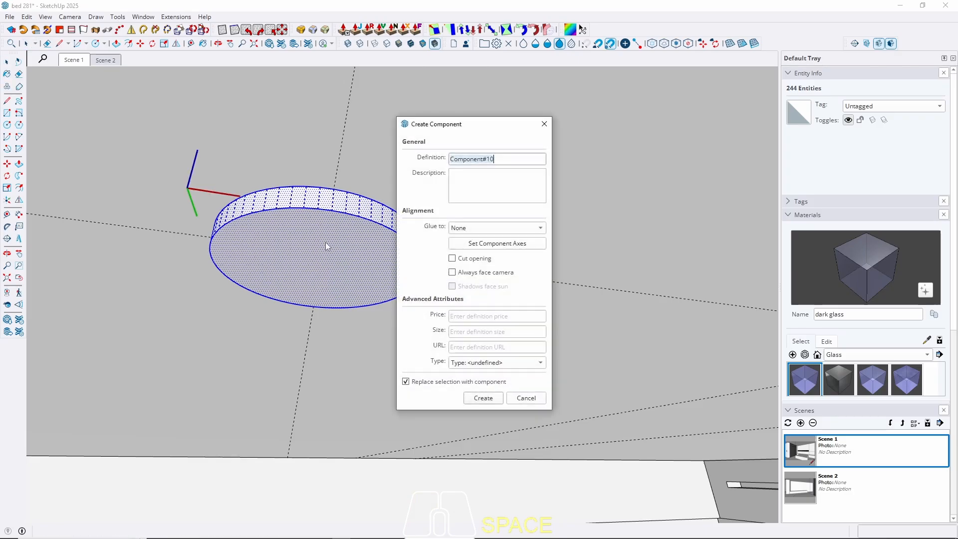
left_click(482, 398)
Inside the disc component, offset the underside's edge inward by 0.3 cm, then offset the resulting inner circle inward again.
double_click(253, 239)
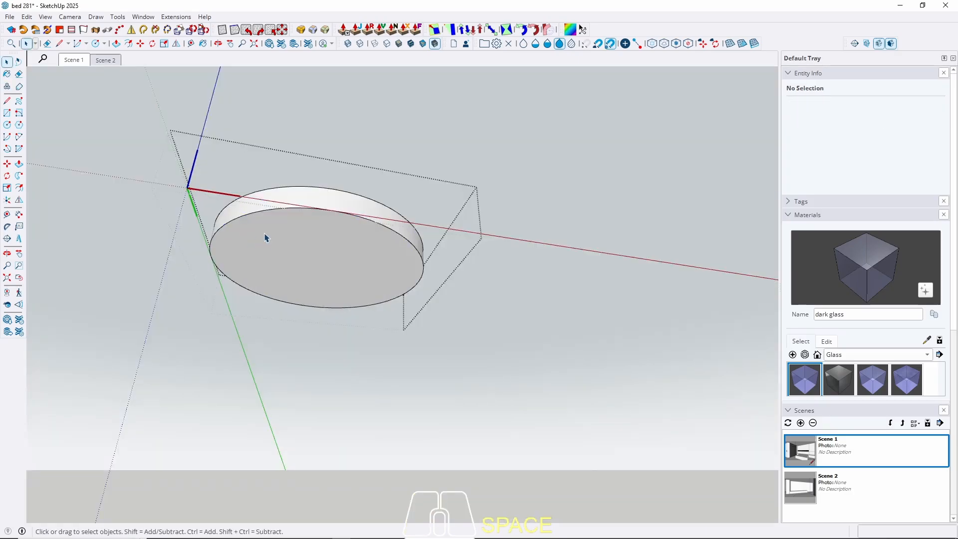
key("f")
left_click(239, 245)
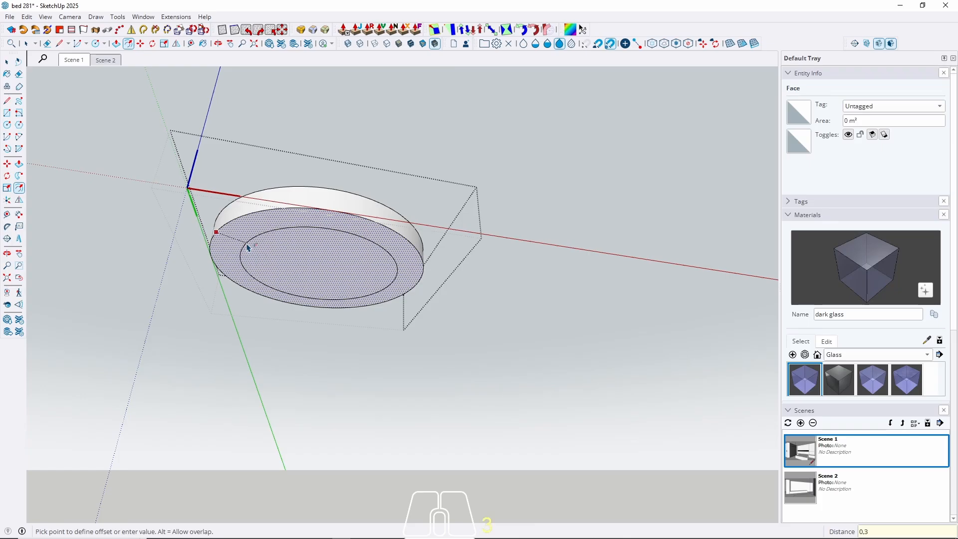
key("Return")
left_click(258, 242)
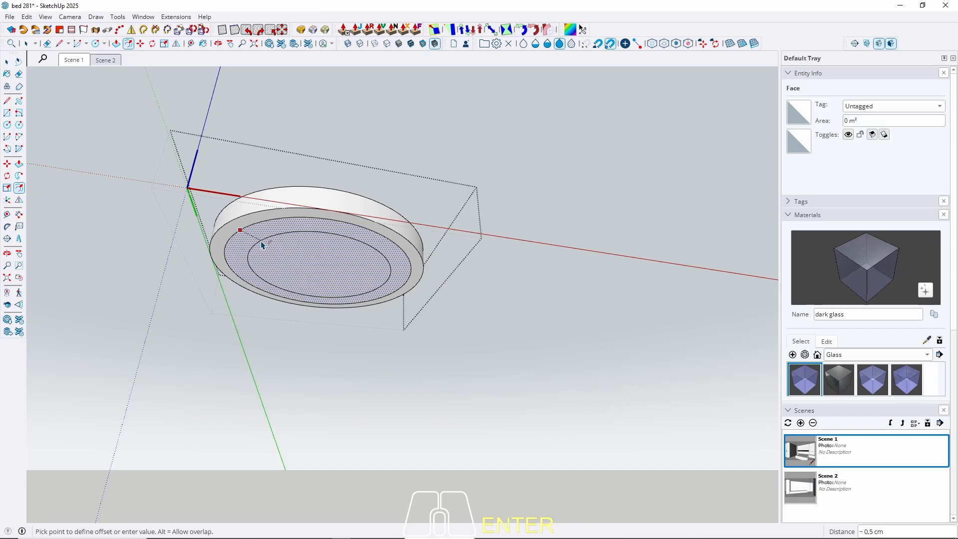
type("0")
key("Return")
key("space")
Push the narrow ring between the two offset circles up into the disc to form a groove, and close the component.
key("p")
scroll(232, 257, "up", 2)
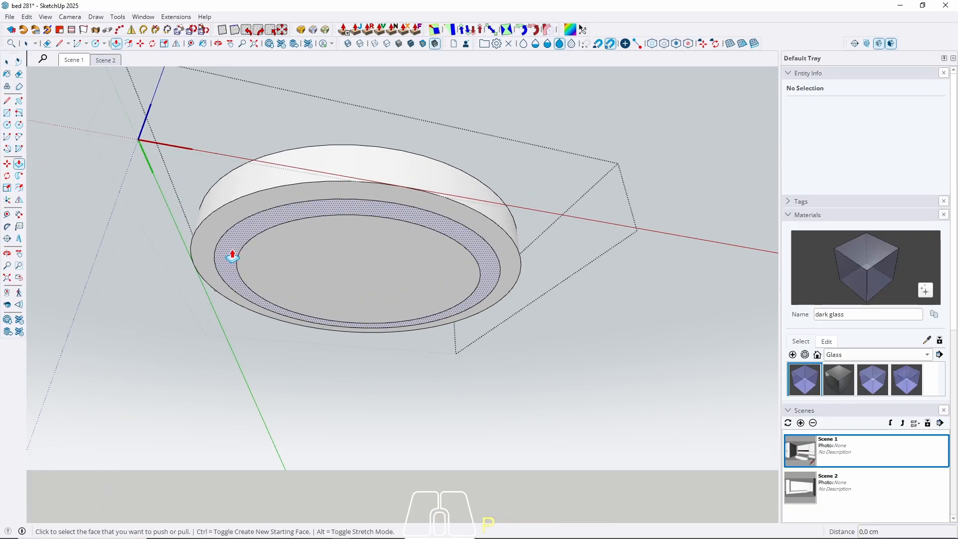
left_click(232, 257)
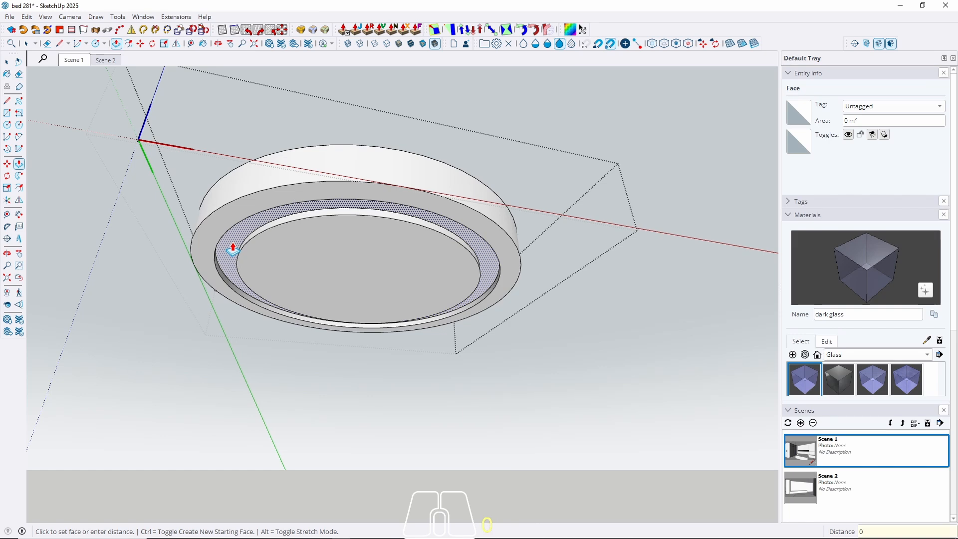
key("Return")
key("space")
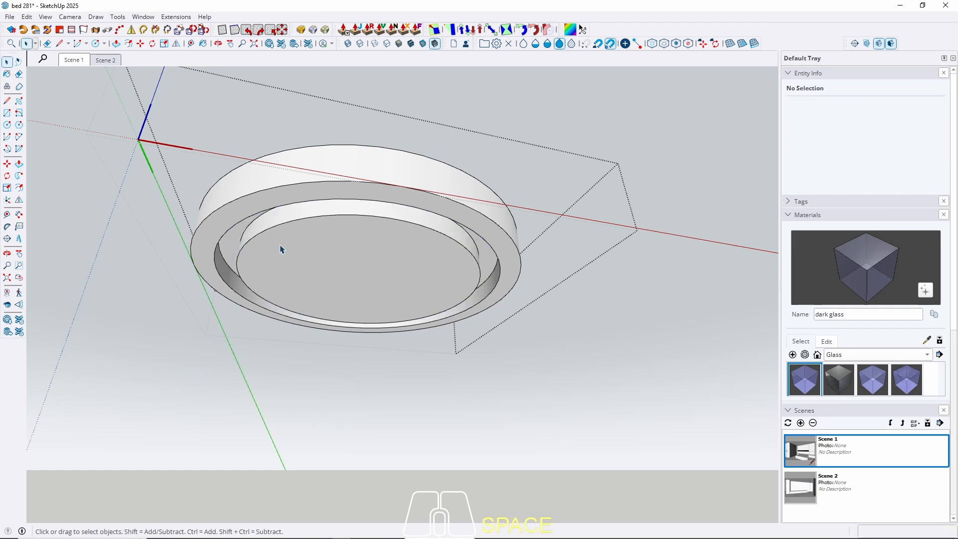
scroll(188, 257, "down", 4)
key("Escape")
Copy the disc component along the red axis to the central guide and multiply it x2 to populate all three guides.
left_click(247, 255)
right_click(243, 253)
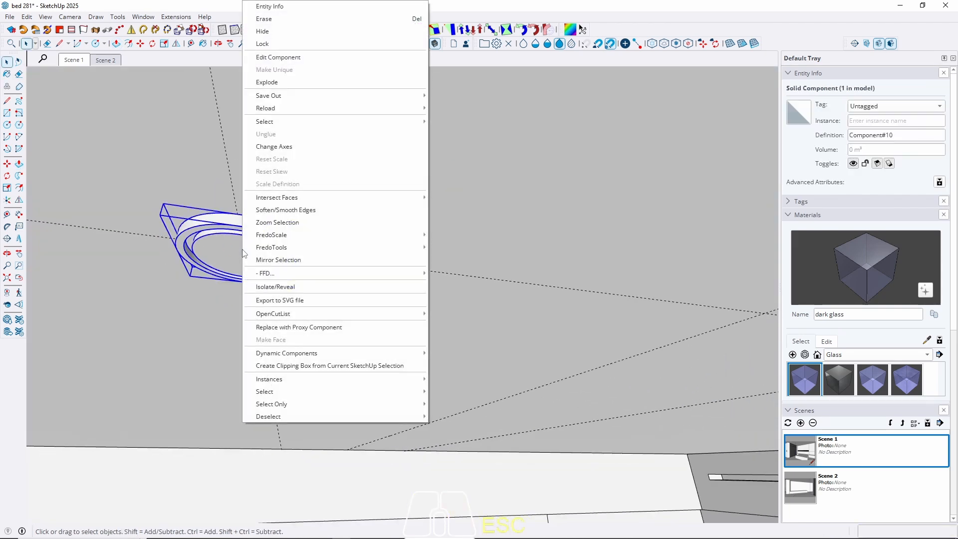
left_click(233, 247)
scroll(233, 247, "down", 8)
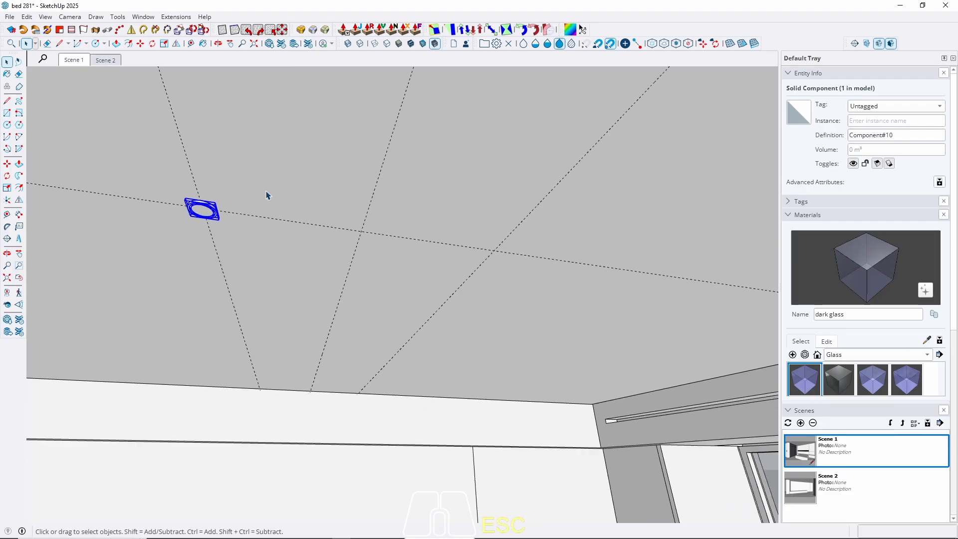
middle_click_drag(267, 195, 236, 185)
key("m")
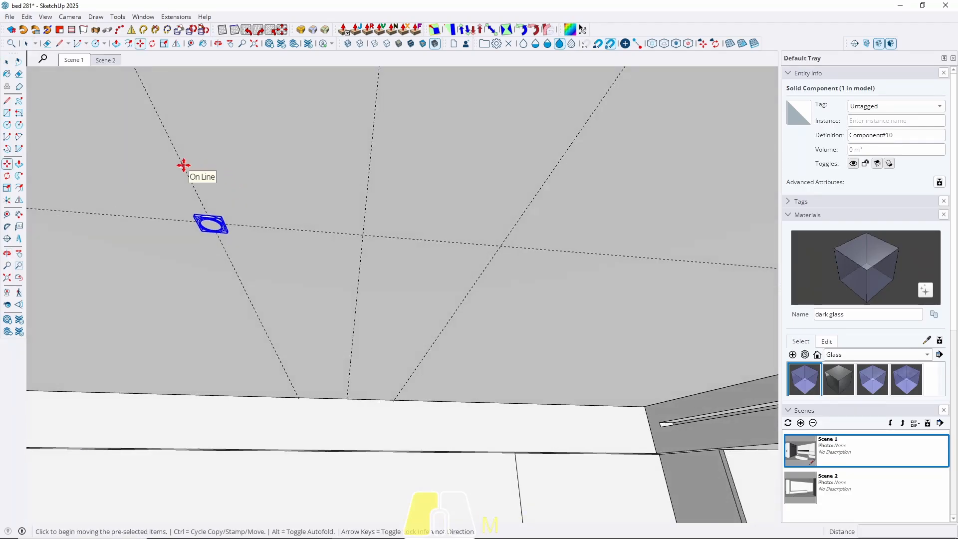
key("ctrl")
left_click(181, 162)
key("Left")
key("Right")
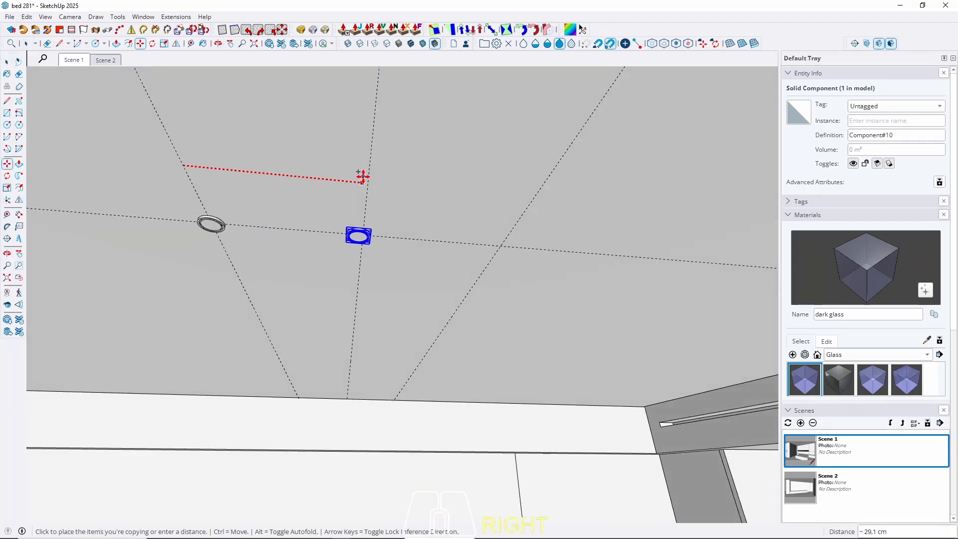
left_click(369, 174)
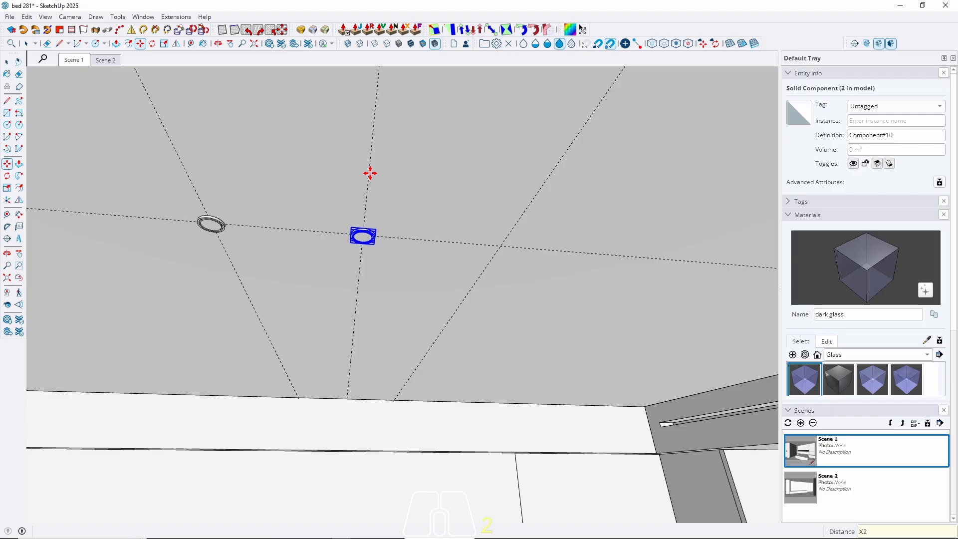
type("x2")
key("Return")
key("space")
Check the three ceiling discs from Scene 1, then select one of them from above and start the Move command.
left_click(77, 60)
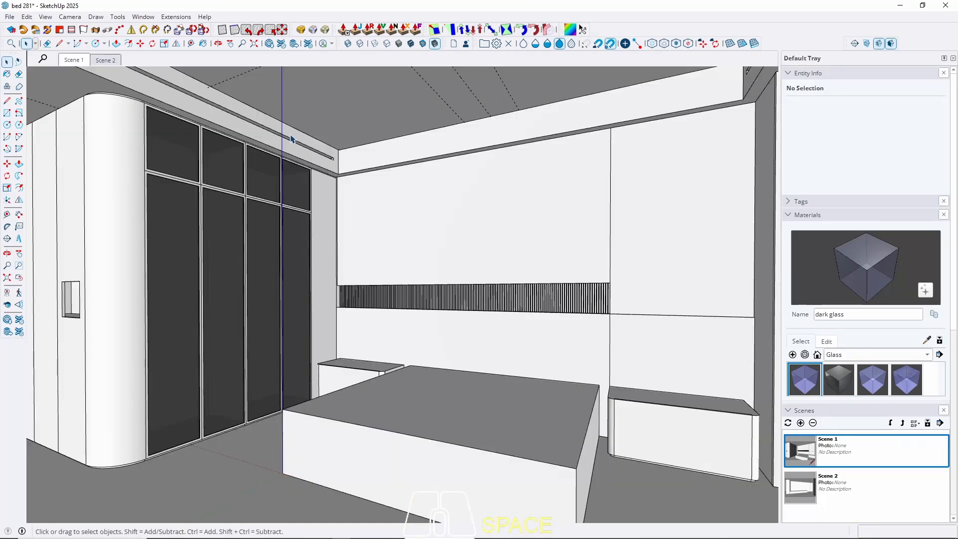
middle_click_drag(351, 217, 351, 239)
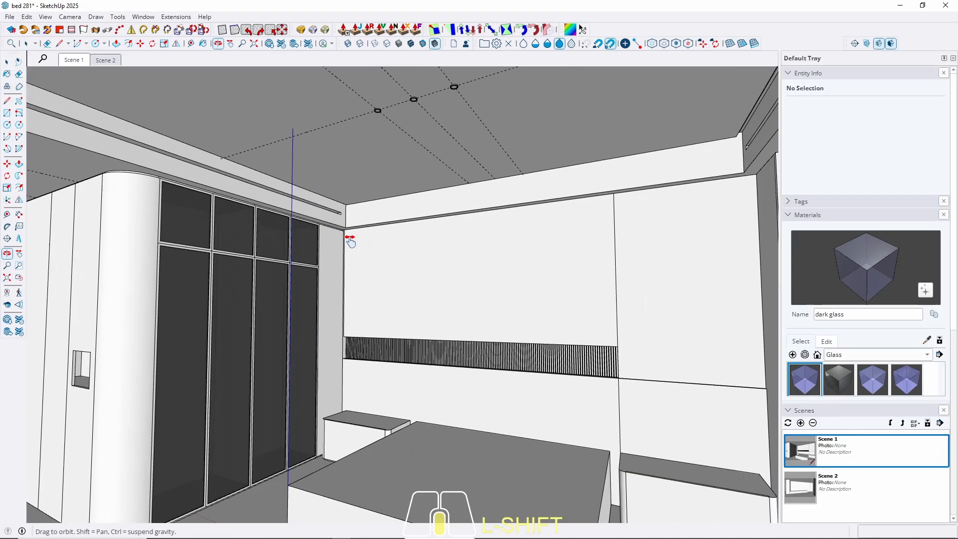
scroll(363, 114, "up", 3)
scroll(363, 115, "up", 3)
middle_click_drag(444, 136, 477, 226)
scroll(453, 201, "up", 2)
scroll(476, 223, "up", 1)
left_click(477, 223)
scroll(477, 226, "up", 3)
key("m")
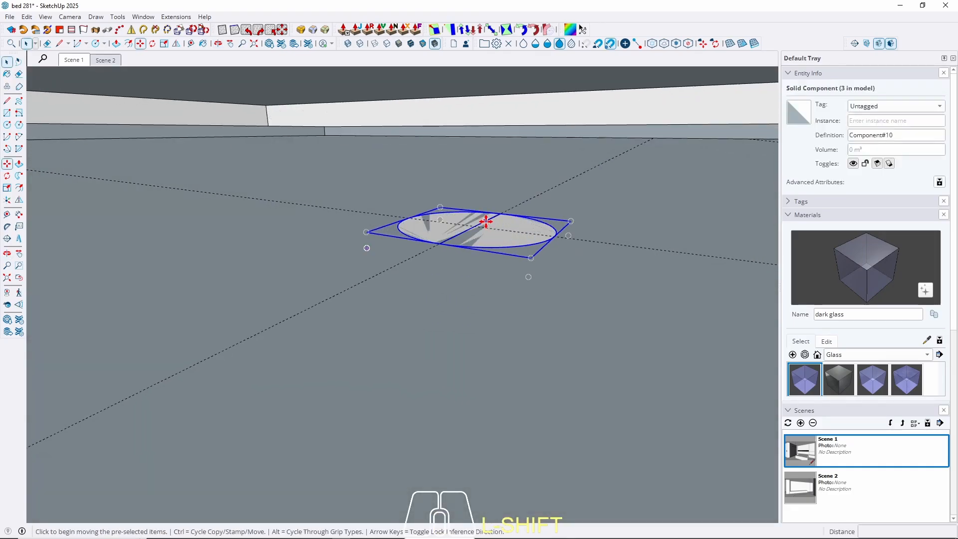
Copy the round ceiling light about 323 cm to the guide line intersection on the ceiling in front of the entrance wall.
key("ctrl")
left_click(475, 227)
middle_click_drag(397, 419, 327, 45)
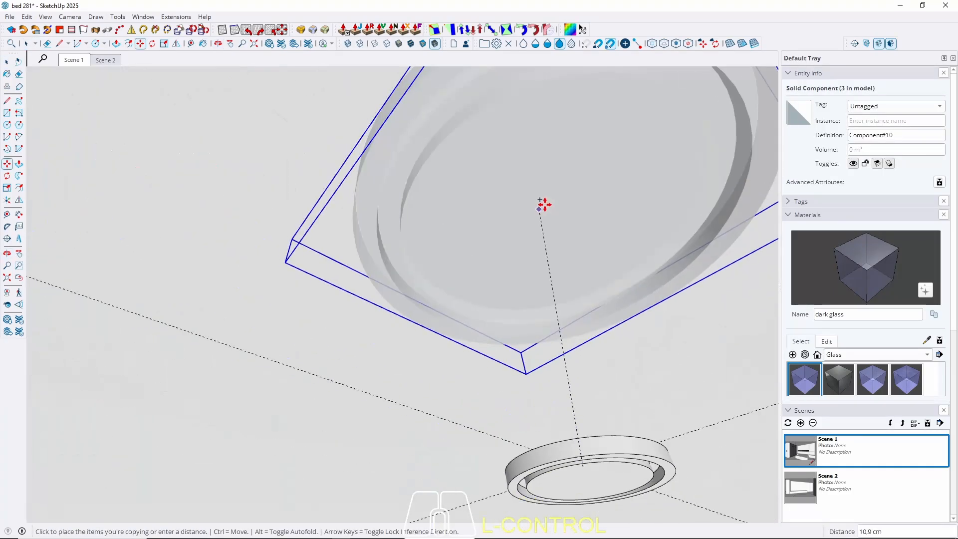
scroll(549, 185, "down", 3)
middle_click_drag(227, 293, 304, 336)
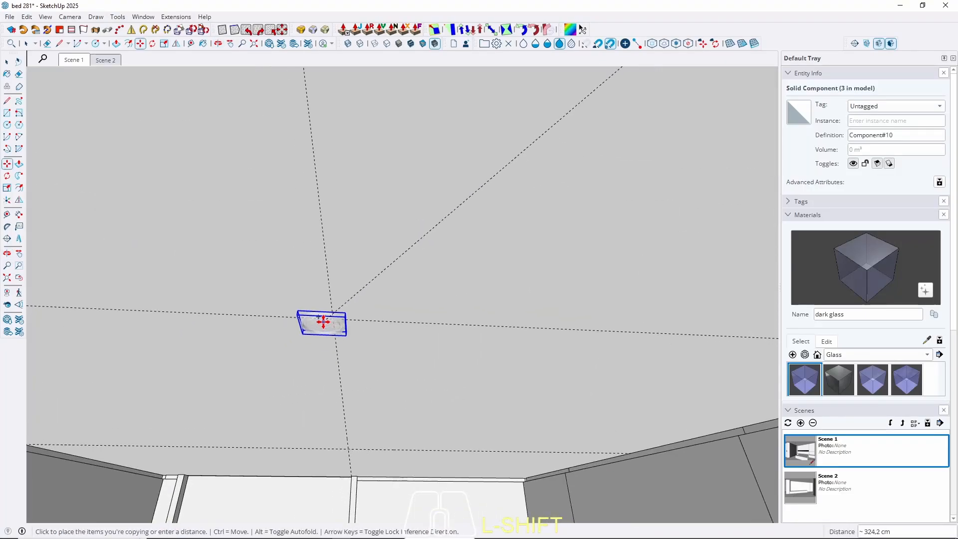
left_click(333, 322)
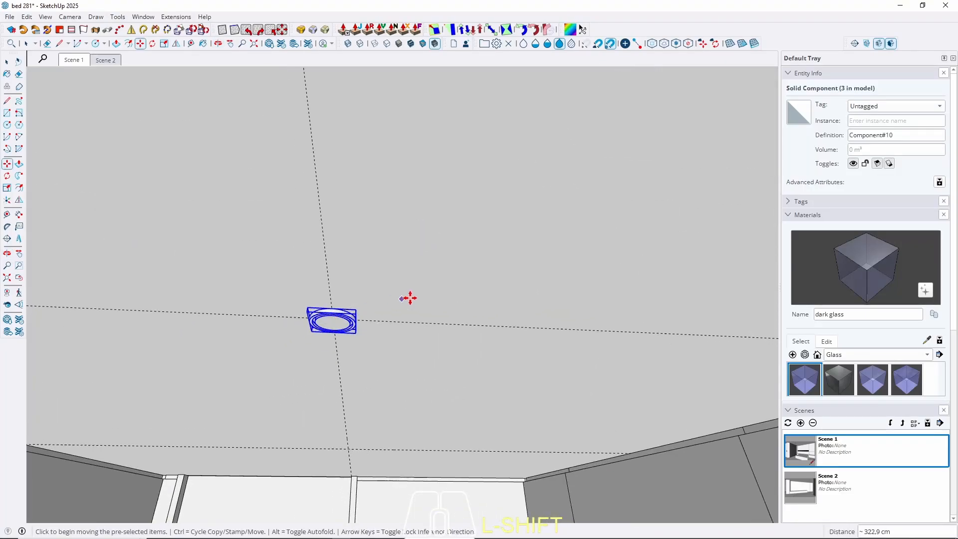
Copy the ceiling light 95 cm along the red axis to the next guide intersection near the entrance wall.
key("ctrl")
left_click(409, 324)
key("Right")
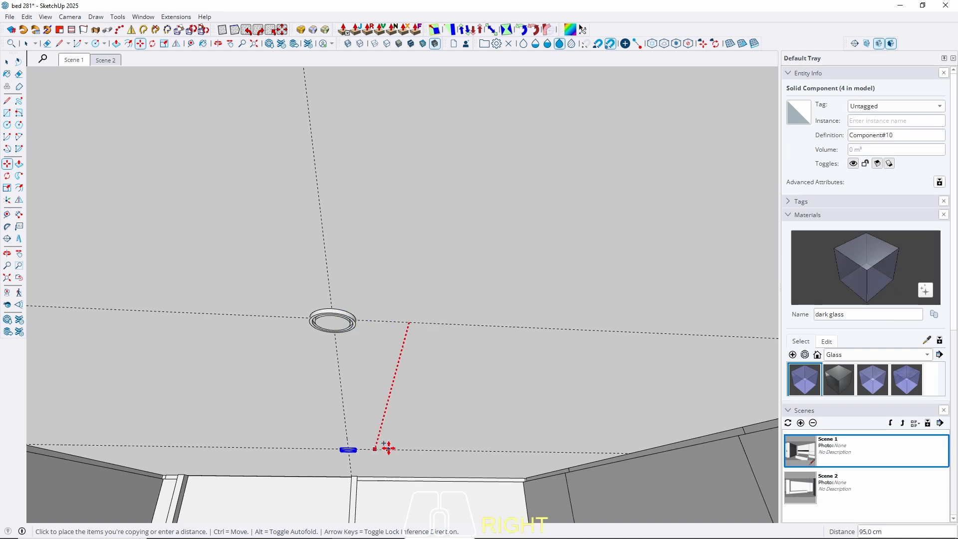
key("space")
Examine the bedroom's ceiling, wardrobe and headboard wall, starting from the Scene 1 view.
left_click(66, 61)
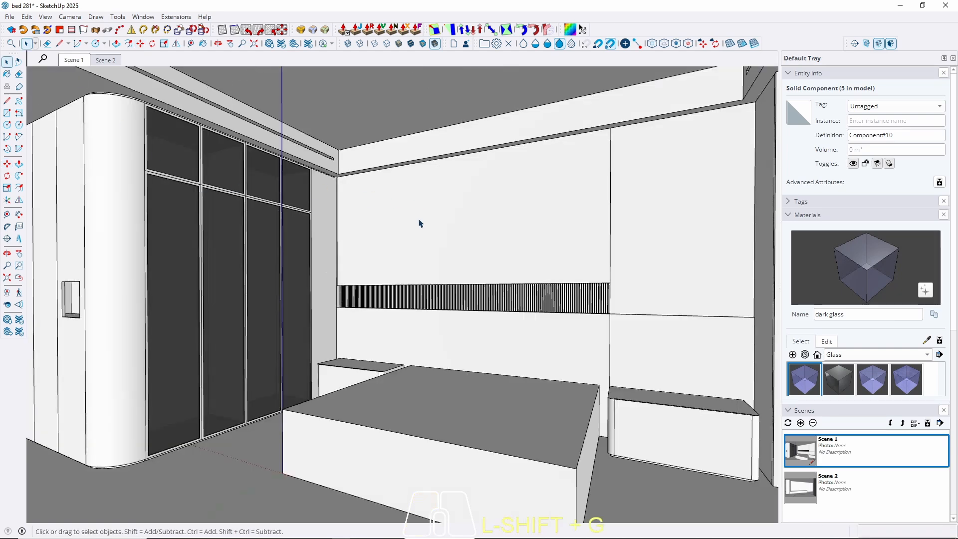
middle_click_drag(419, 224, 196, 156)
middle_click_drag(242, 151, 190, 174)
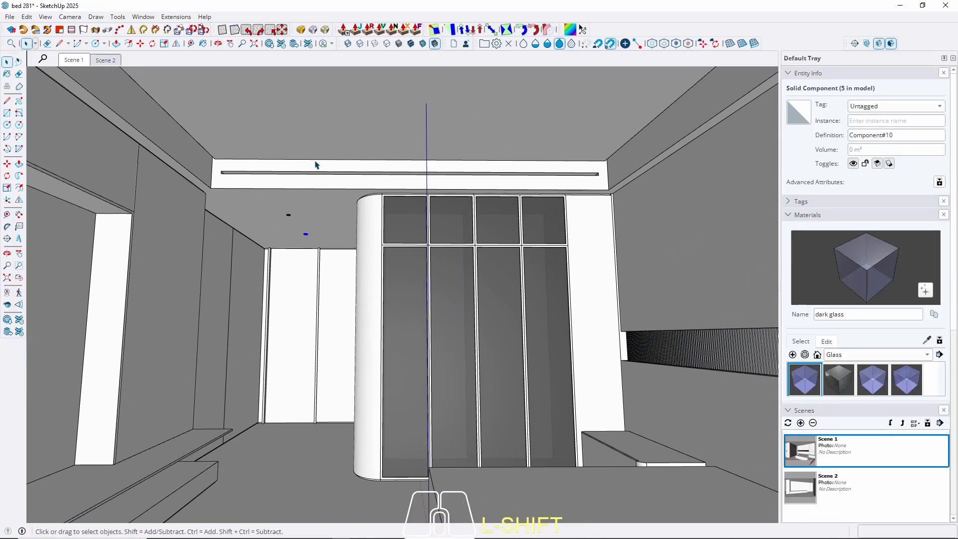
left_click(80, 61)
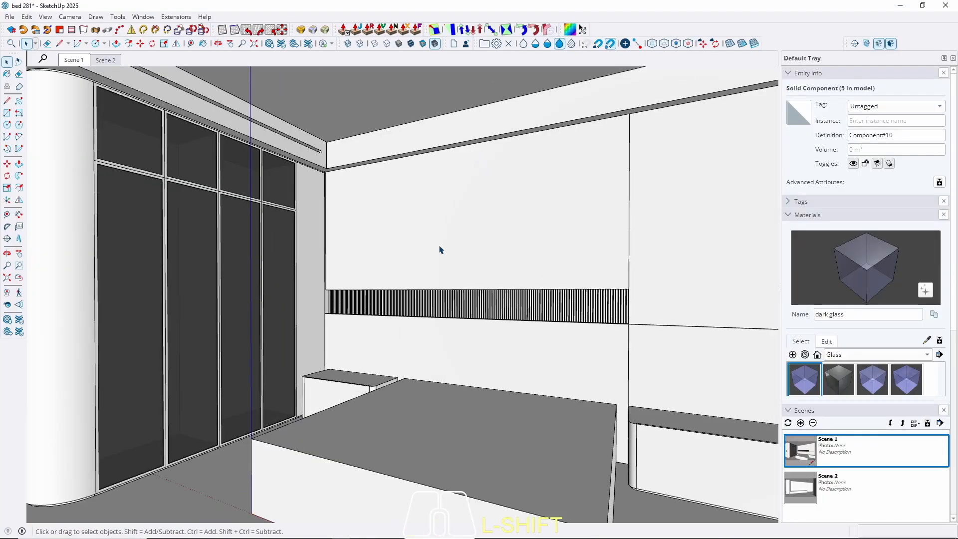
mouse_move(440, 249)
middle_mouse_down()
mouse_move(512, 240)
mouse_move(496, 229)
mouse_move(513, 272)
mouse_move(437, 278)
mouse_move(441, 270)
mouse_move(462, 280)
mouse_move(426, 280)
mouse_move(531, 274)
mouse_move(427, 260)
middle_mouse_up()
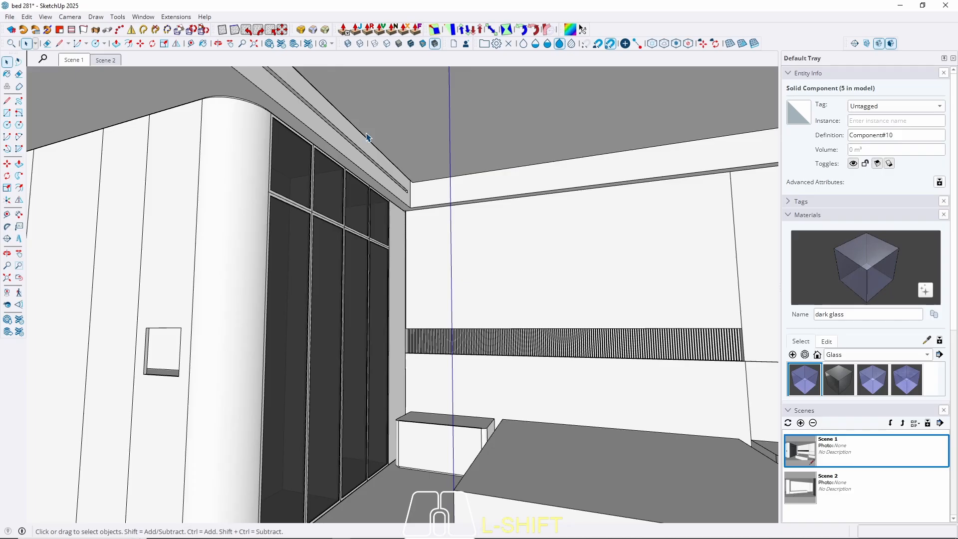
middle_click_drag(460, 193, 397, 199, "shift")
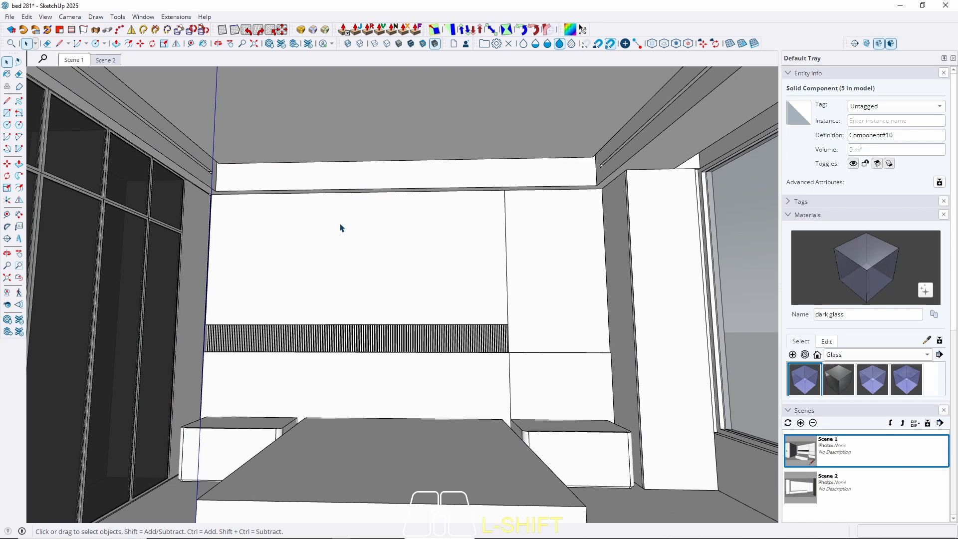
middle_click_drag(383, 236, 403, 251, "shift")
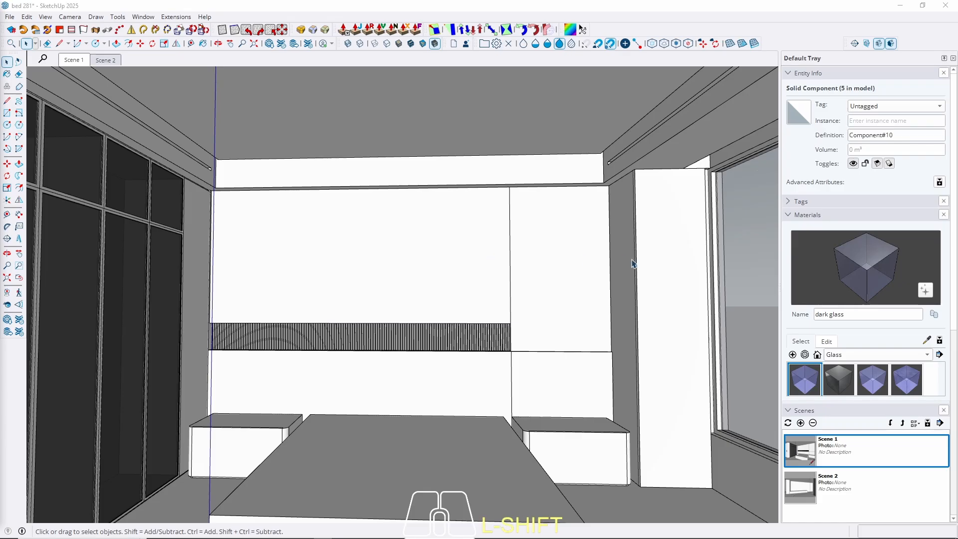
Create a wood material from the texture image 28.jpg with the texture height set to 200 cm.
left_click(792, 355)
left_click(494, 343)
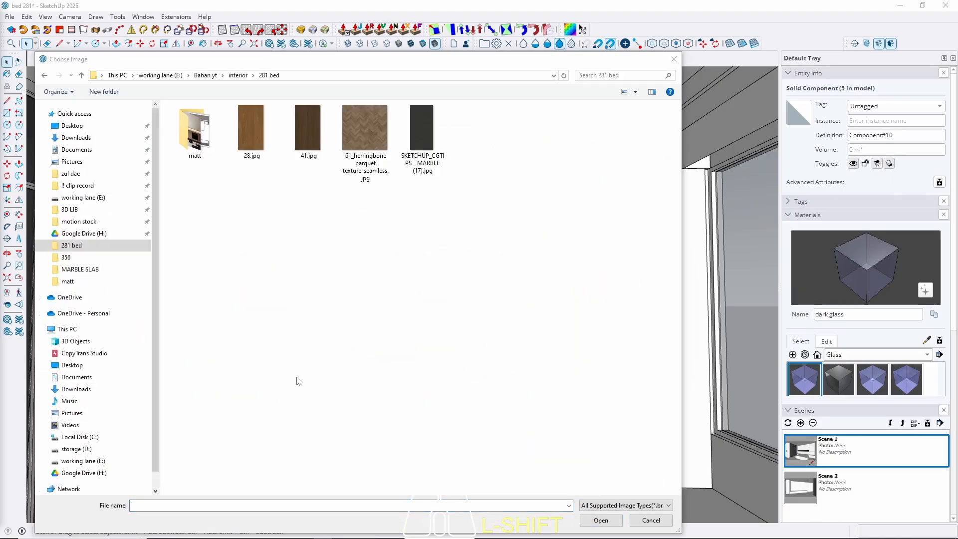
left_click(252, 129)
left_click(593, 520)
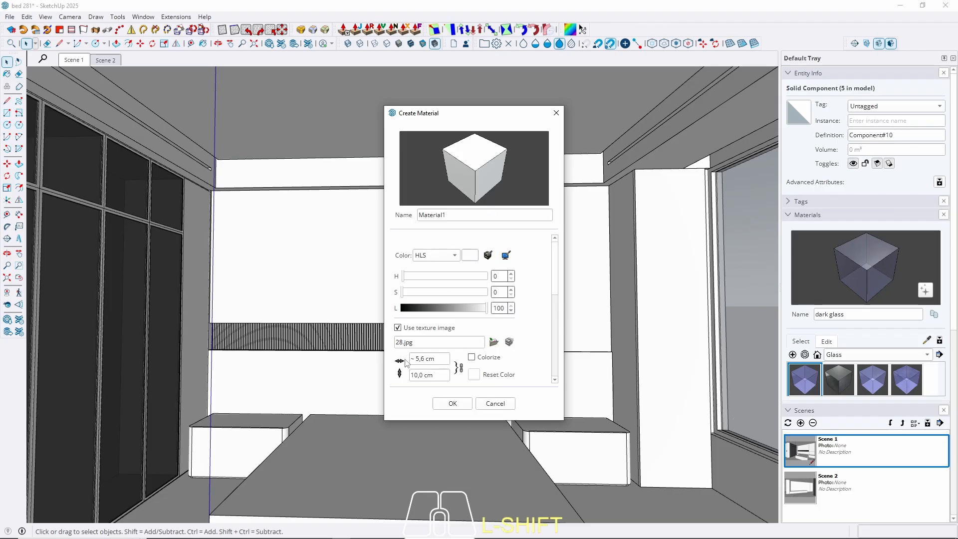
left_click(442, 375)
type("200")
left_click(453, 403)
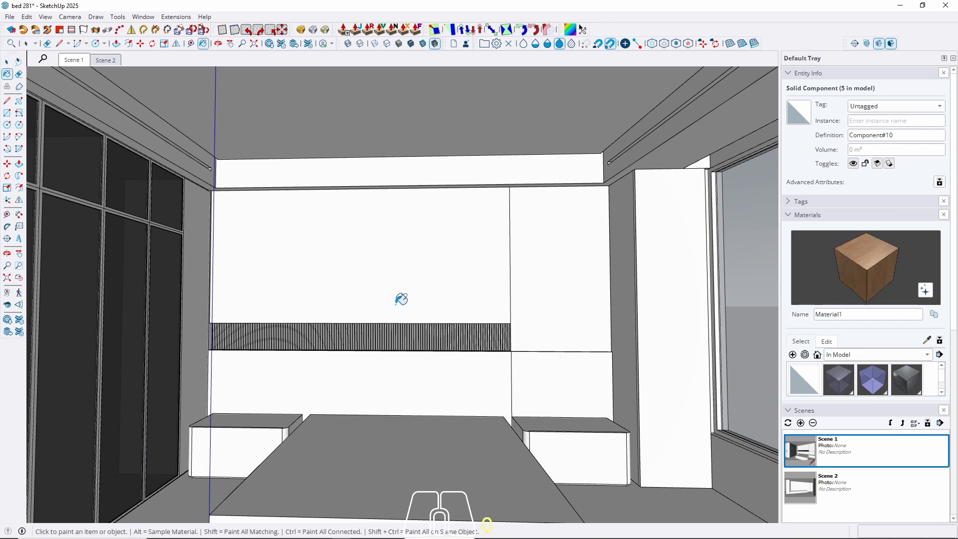
Apply the new wood material to all faces of the upper headboard wall panels.
key("space")
left_click(348, 259)
double_click(348, 259)
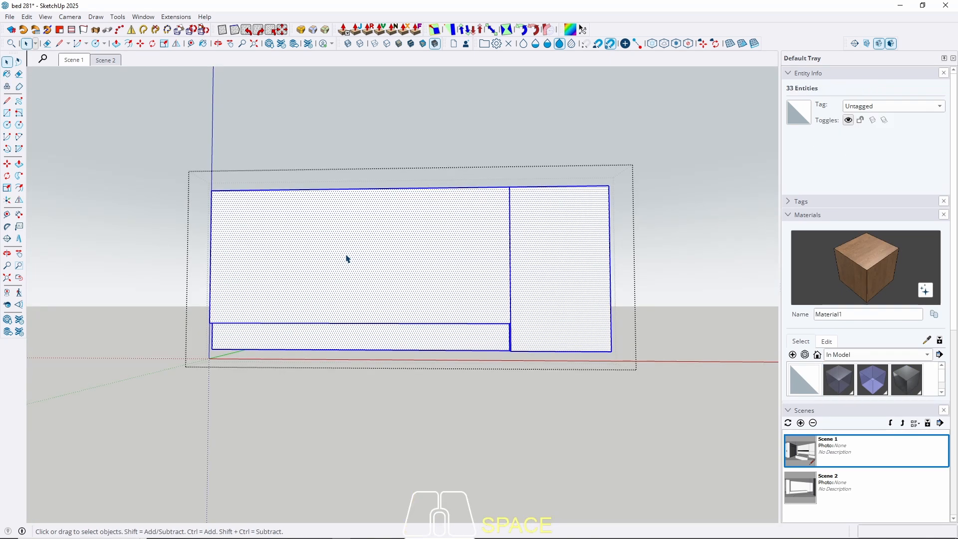
key("b")
left_click(348, 258)
key("space")
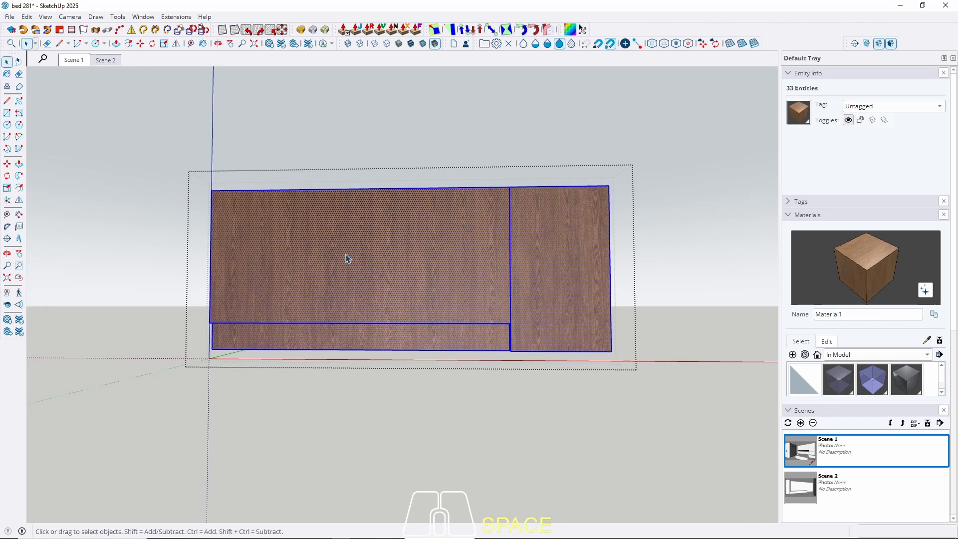
key("Escape")
key("Escape")
Paint the vertical slats beneath the headboard wall panel with the wood material by editing one slat component.
middle_click_drag(347, 259, 306, 199)
scroll(387, 284, "up", 5)
mouse_move(387, 284)
middle_mouse_down()
mouse_move(424, 371)
mouse_move(376, 296)
middle_mouse_up()
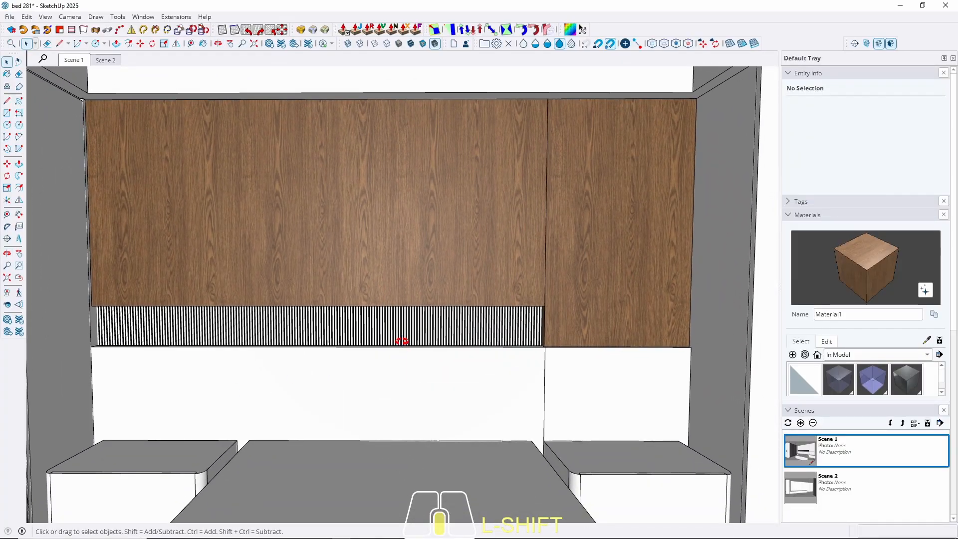
scroll(406, 349, "up", 5)
scroll(586, 372, "up", 4)
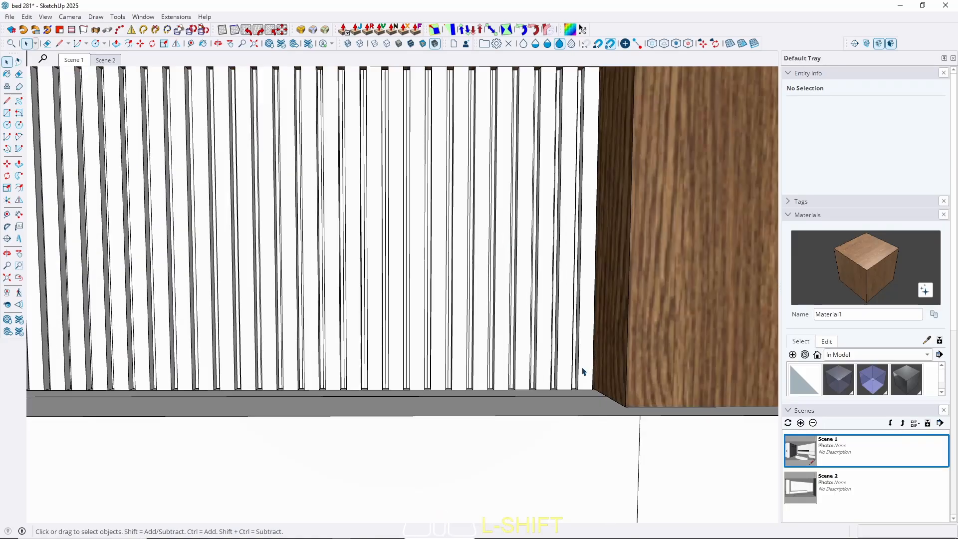
left_click(585, 365)
key("ctrl+a")
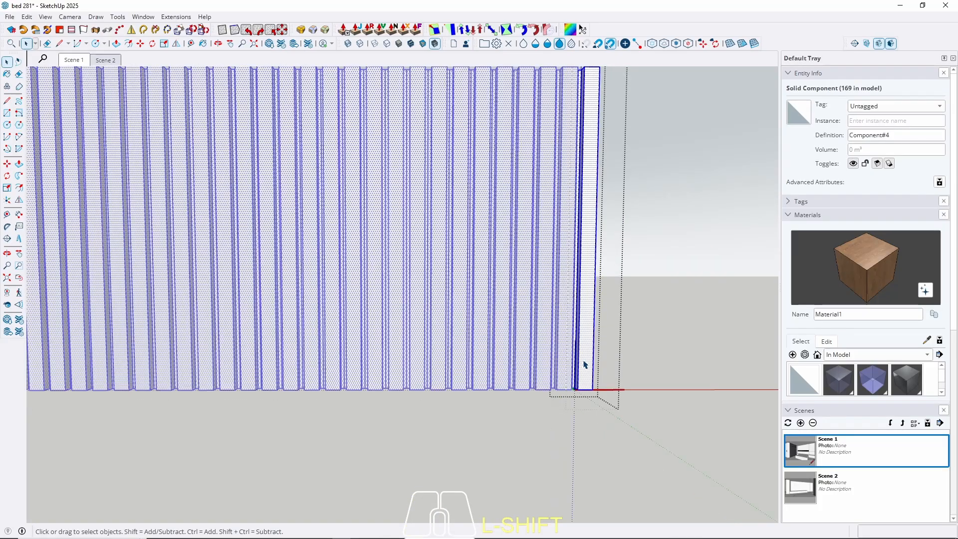
key("b")
left_click(585, 365)
key("space")
scroll(268, 196, "down", 3)
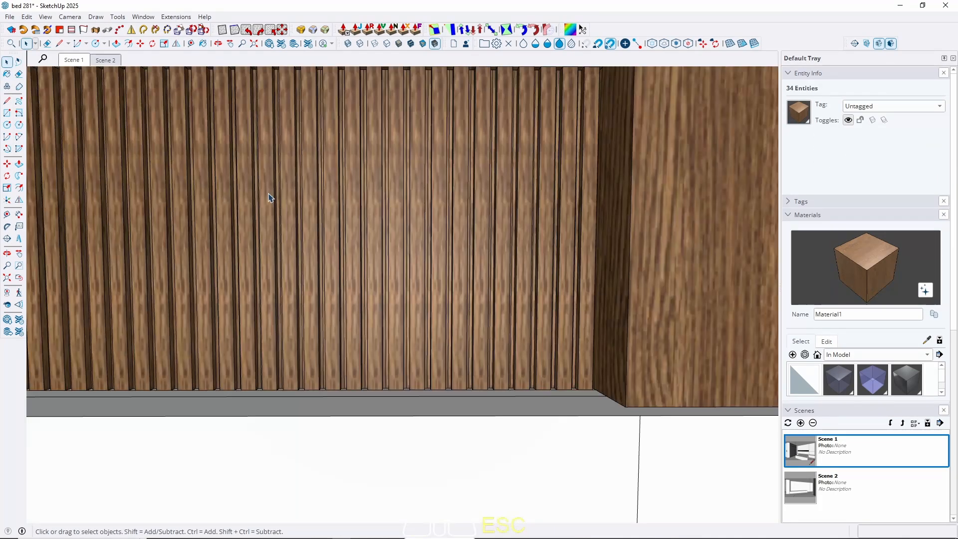
key("Escape")
scroll(339, 187, "down", 6)
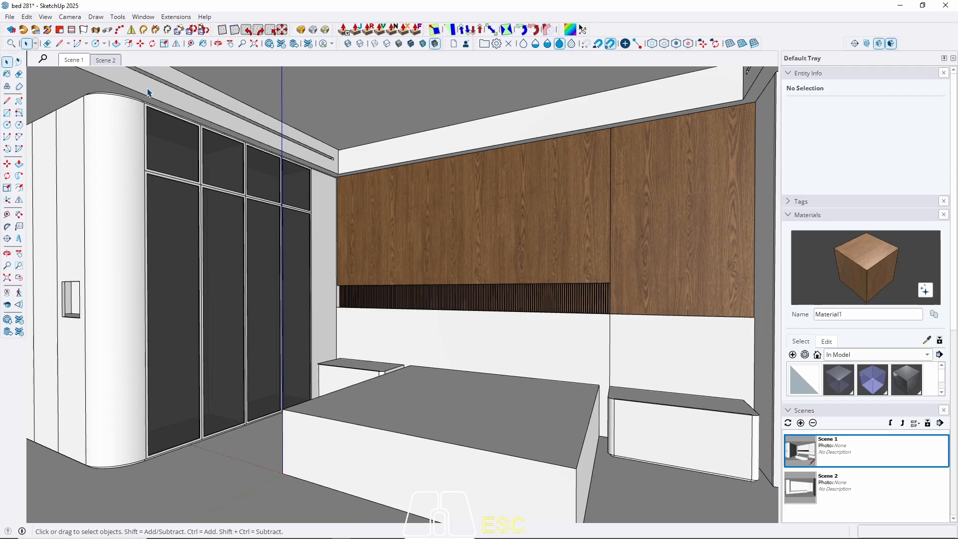
Apply the wood material to the front panel of the tall column between the headboard wall and the window in Scene 1.
left_click(105, 61)
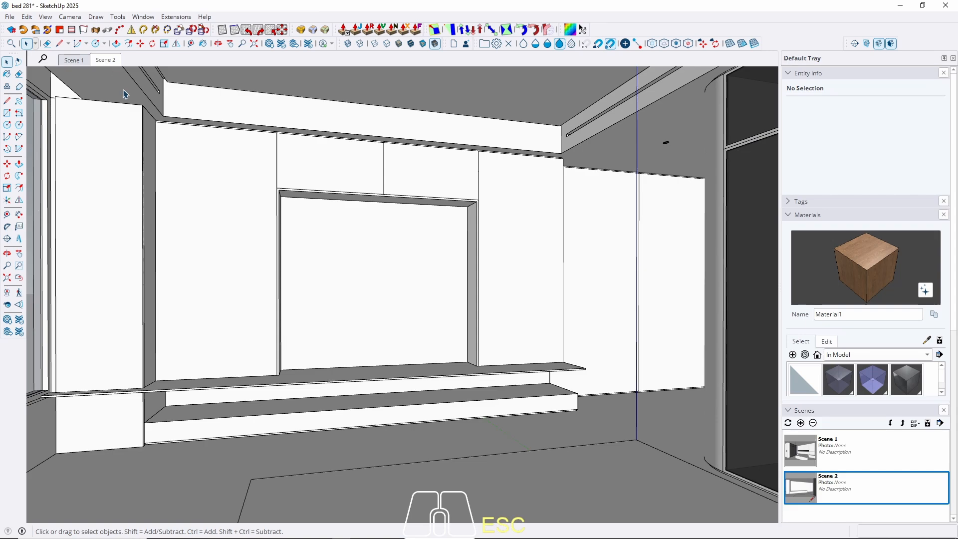
left_click(74, 61)
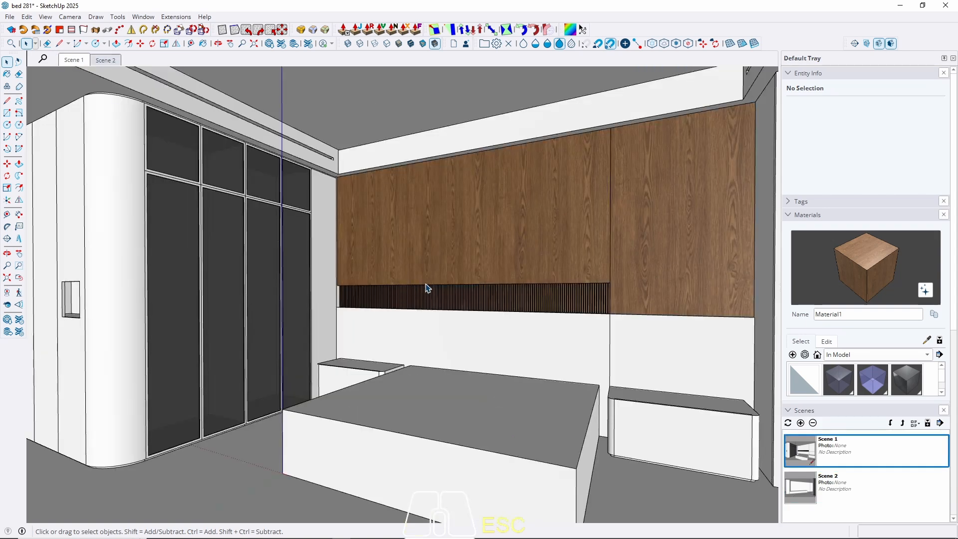
middle_click_drag(426, 288, 451, 263)
triple_click(606, 328)
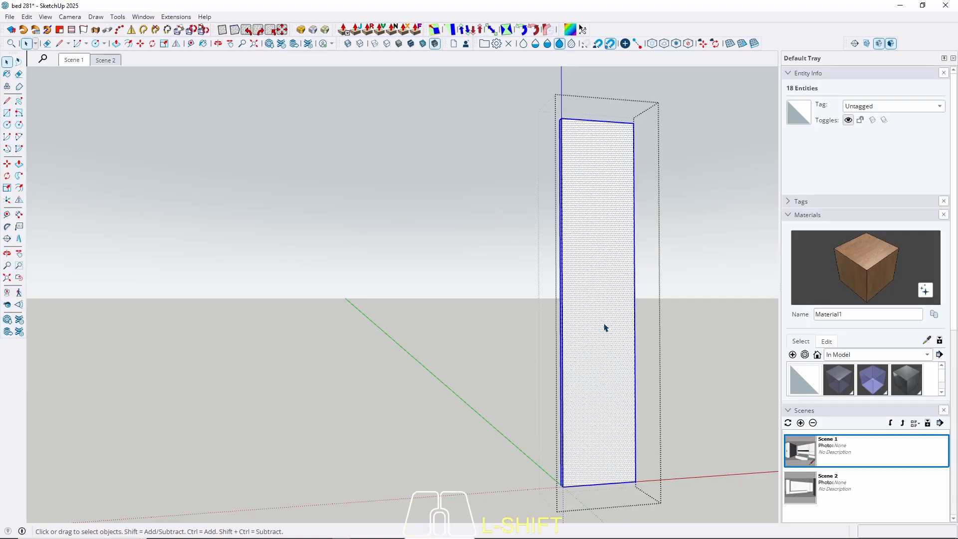
key("b")
left_click(607, 319)
key("space")
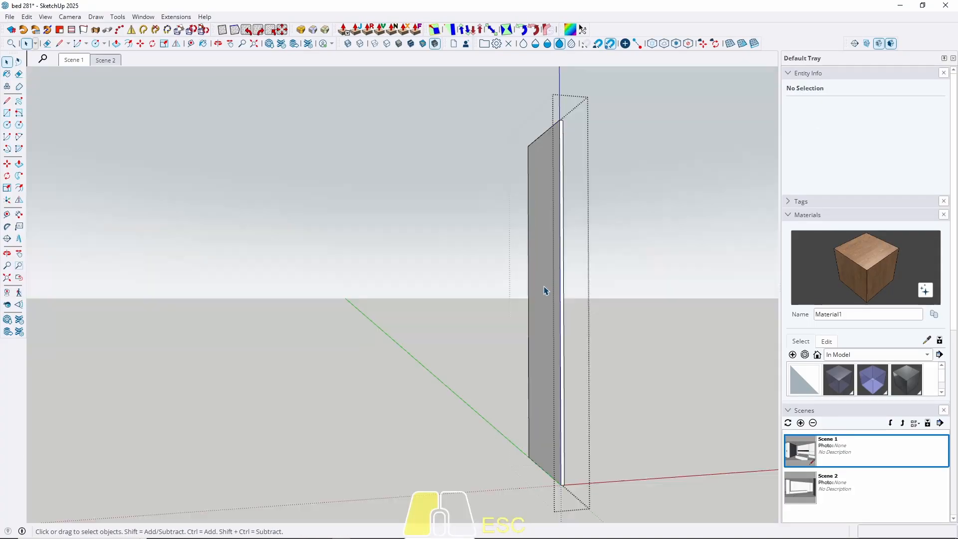
Apply the wood material to the side panel of the tall column beside the window.
triple_click(544, 291)
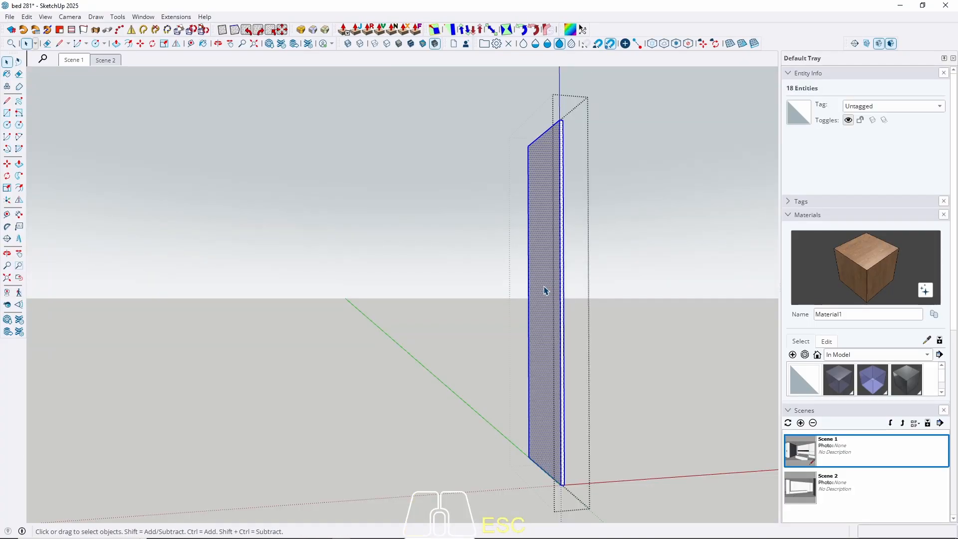
key("b")
left_click(544, 291)
key("space")
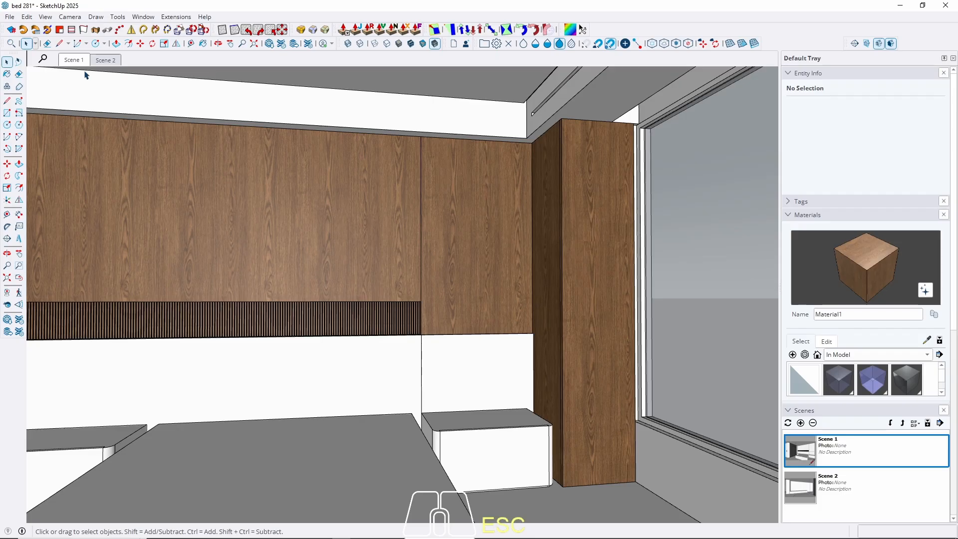
Apply the wood material to the tall column panel between the window and the TV wall in Scene 2.
left_click(103, 62)
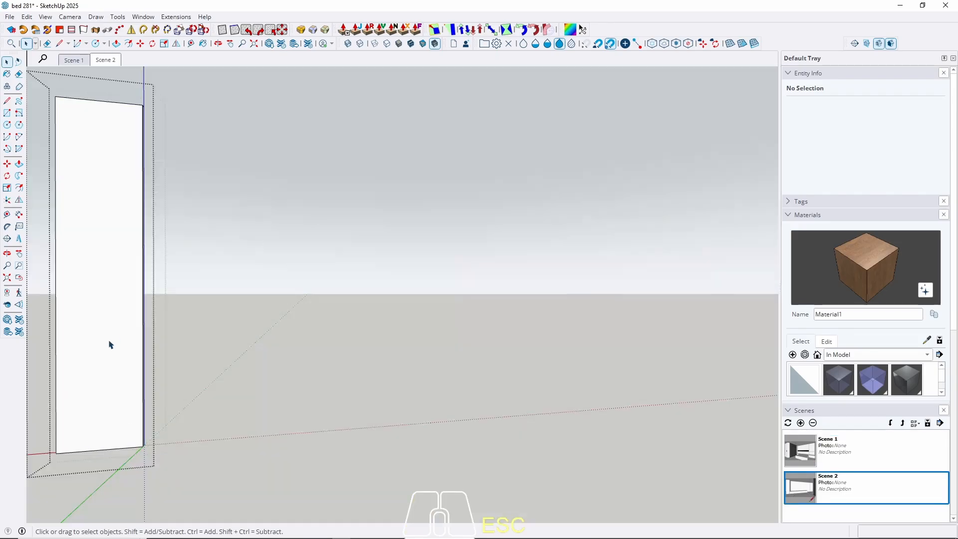
triple_click(109, 342)
key("b")
left_click(113, 334)
key("space")
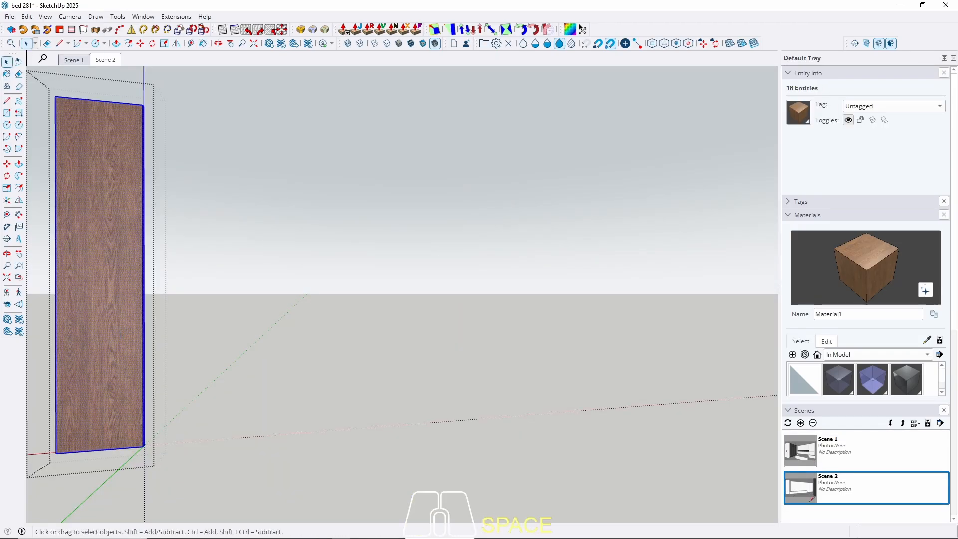
key("Escape")
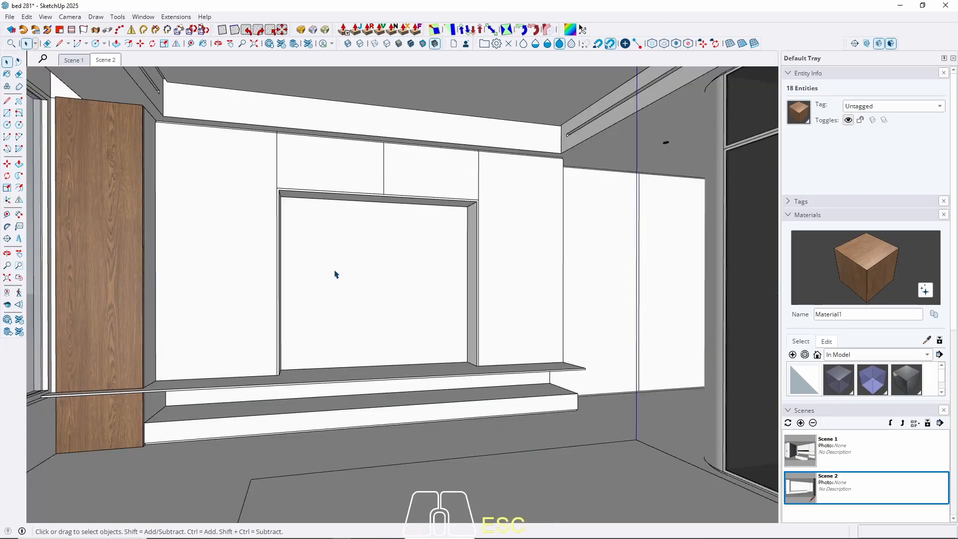
Apply the wood material to the two matching tall panels on either side of the TV niche.
left_click(218, 283)
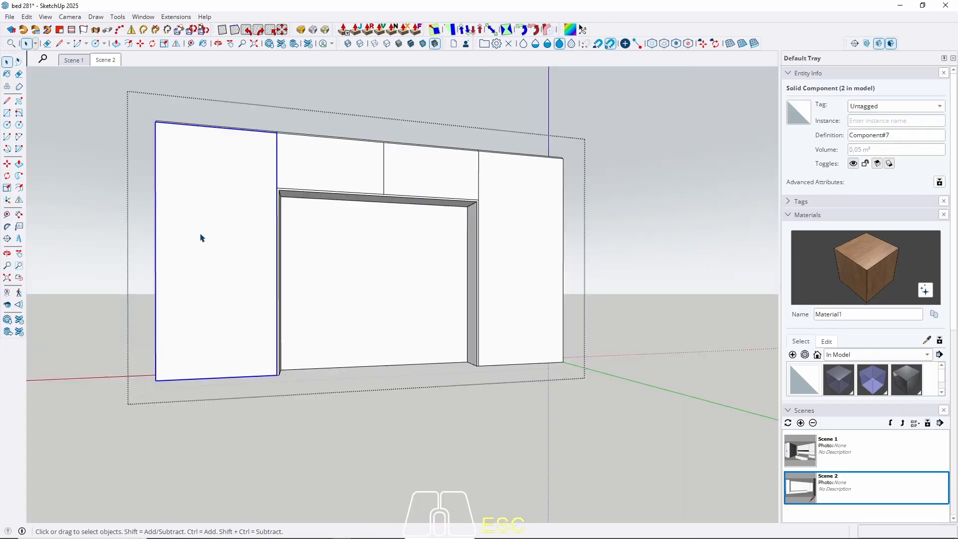
double_click(197, 225)
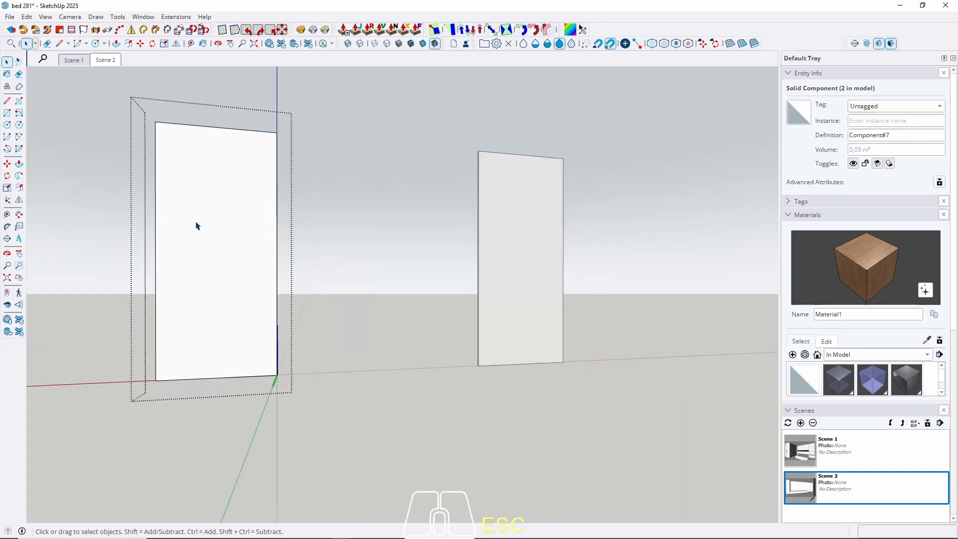
triple_click(197, 224)
key("b")
left_click(199, 219)
key("space")
key("Escape")
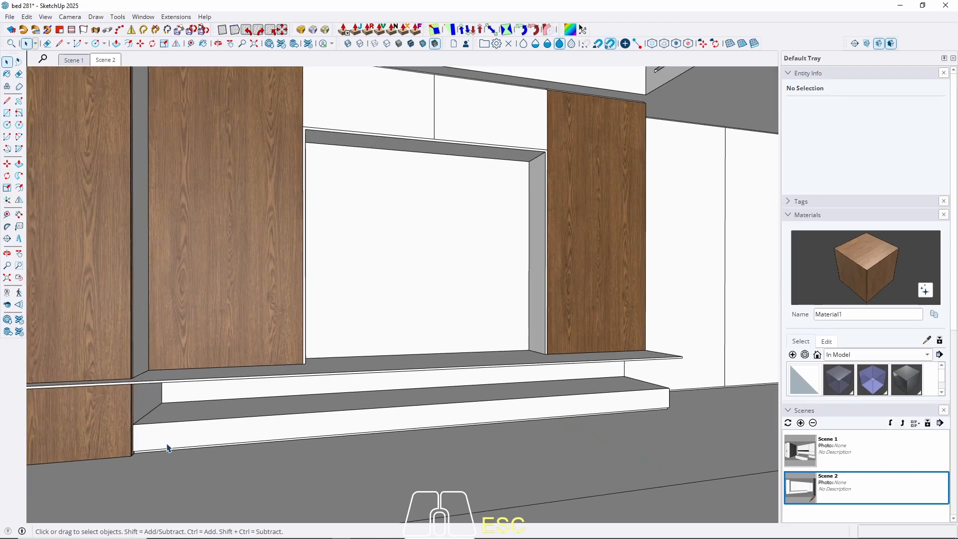
Apply the wood material to the long back panel between the TV wall's shelf and the low bench.
left_click(181, 391)
double_click(186, 394)
triple_click(185, 394)
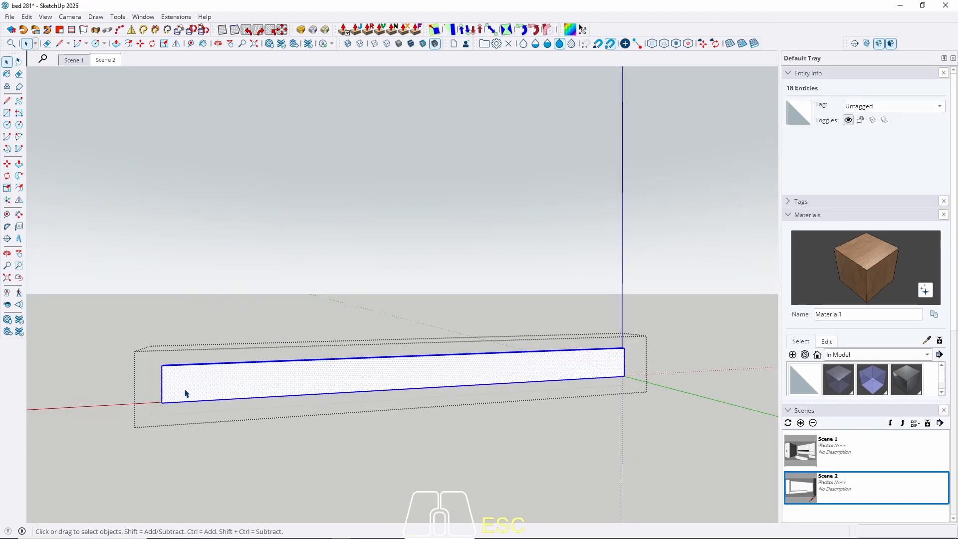
key("b")
left_click(184, 392)
key("space")
key("Escape")
scroll(144, 351, "down", 1)
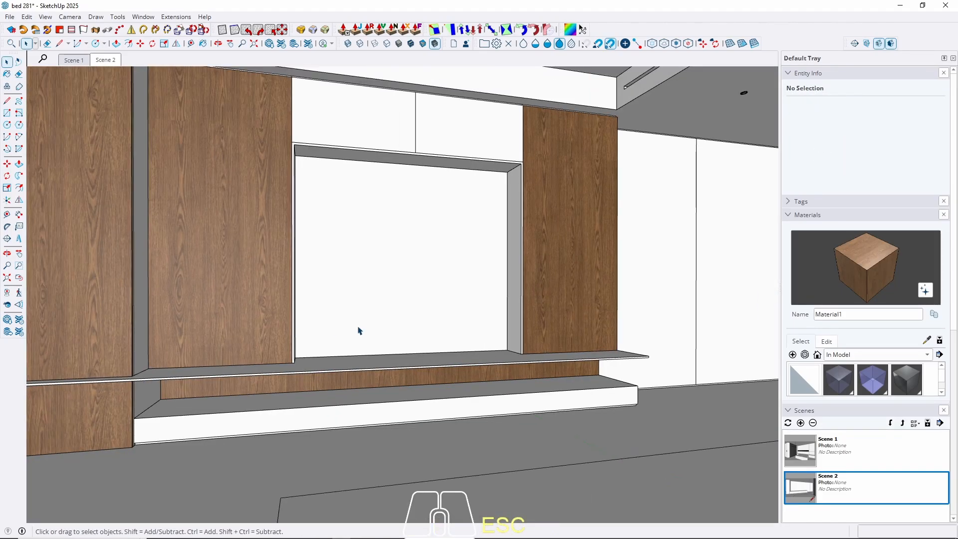
Apply the wood material to all faces of the TV wall panel that surrounds and backs the TV niche.
middle_click_drag(360, 330, 263, 300)
double_click(264, 293)
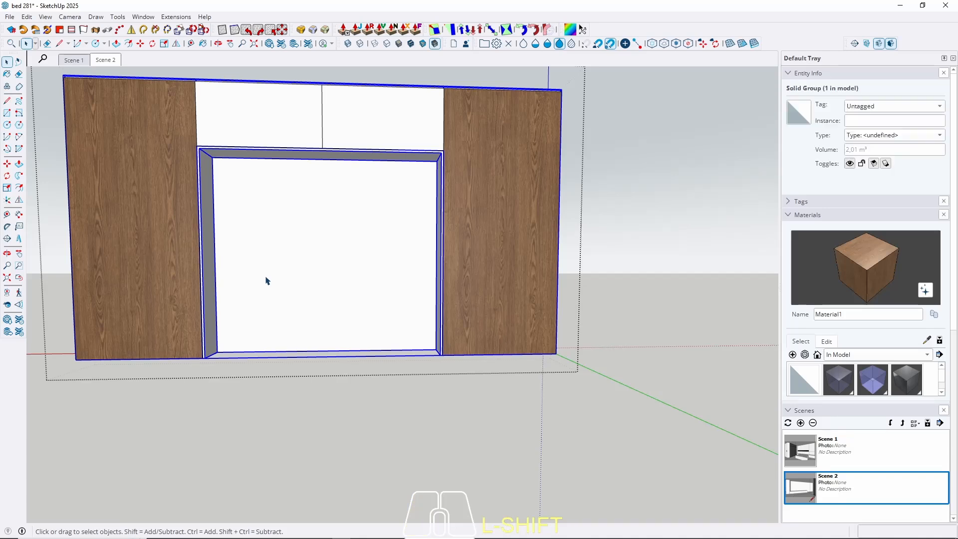
double_click(268, 266)
triple_click(268, 266)
key("b")
left_click(269, 265)
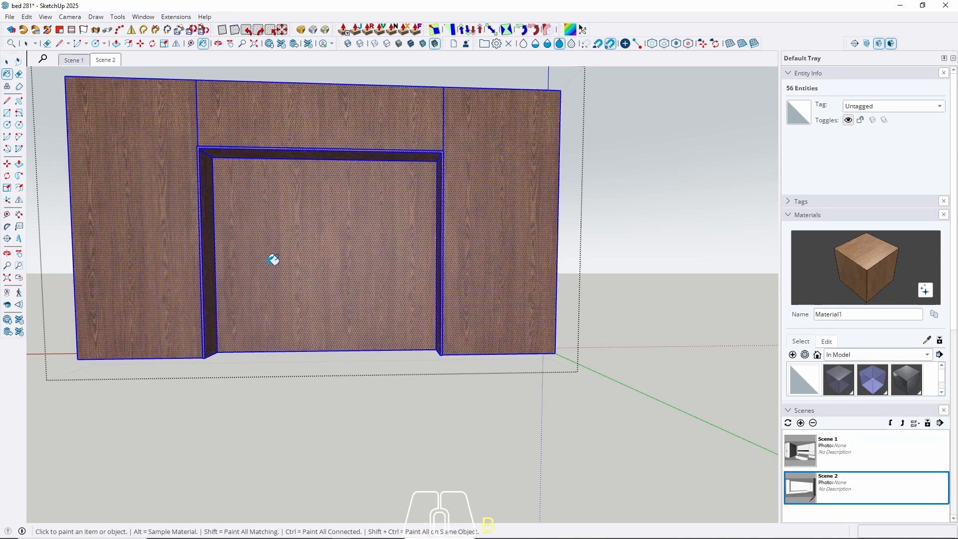
key("space")
key("Escape")
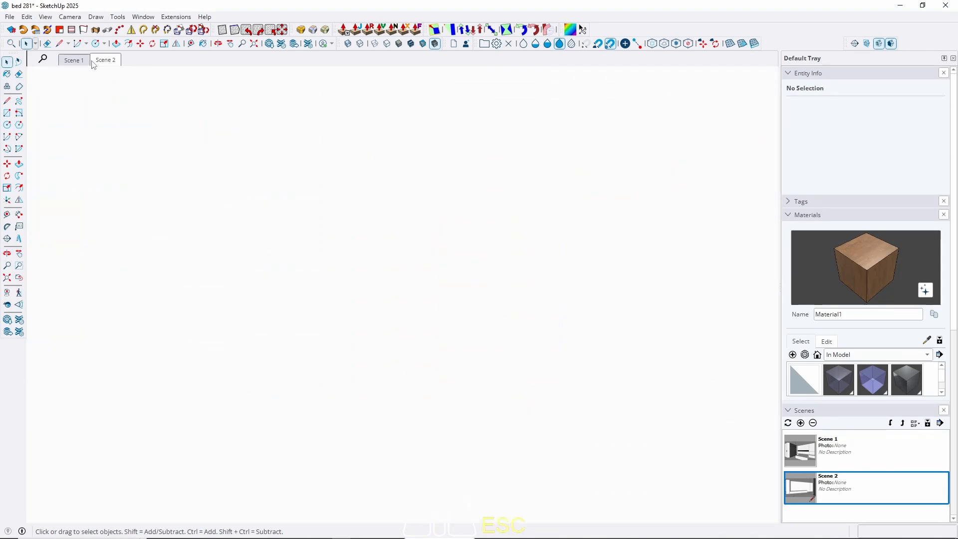
Apply the wood material to the two-part wall panel between the TV wall and the glass wardrobe in Scene 2.
left_click(102, 60)
double_click(613, 303)
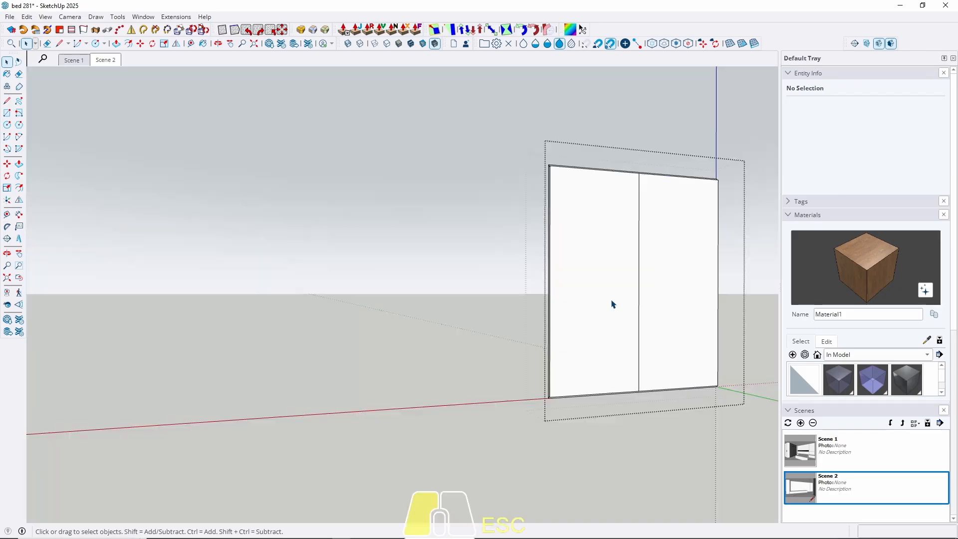
triple_click(592, 275)
key("b")
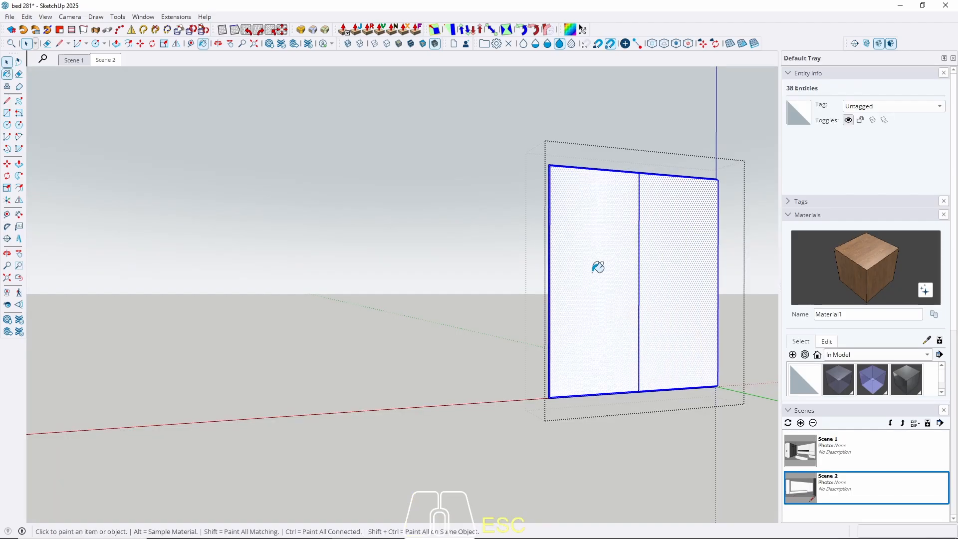
left_click(594, 274)
key("space")
key("Escape")
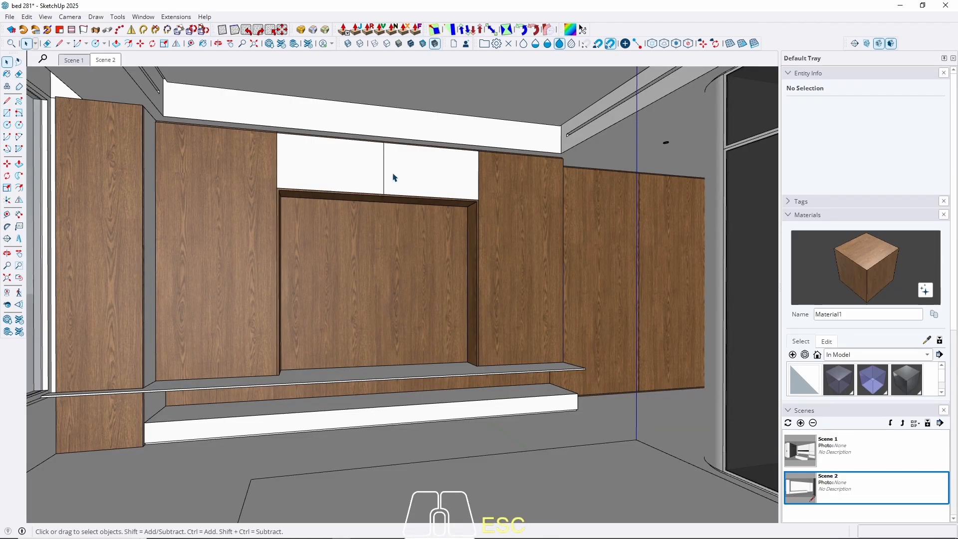
Apply the wood material to the narrow side panel between the column beside the window and the TV wall.
double_click(150, 152)
triple_click(150, 150)
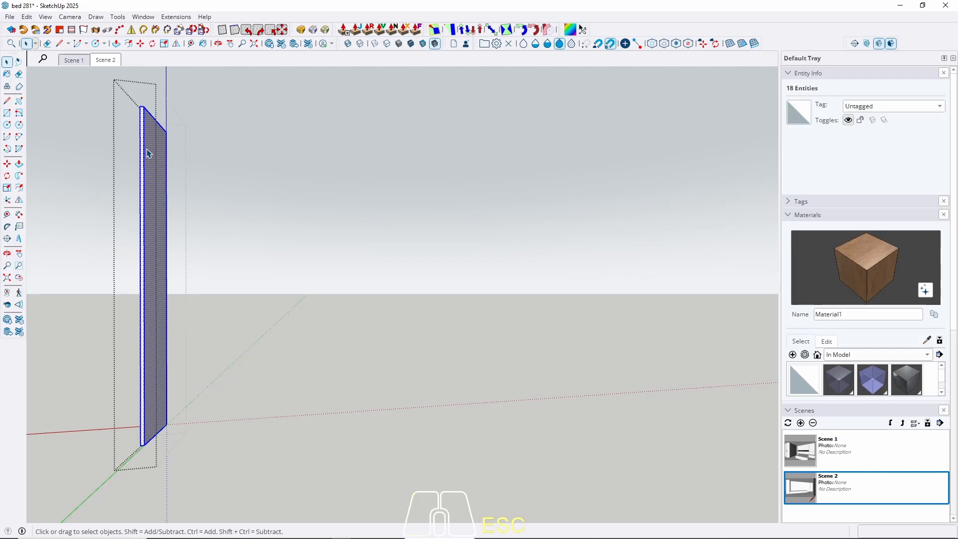
key("b")
left_click(150, 147)
key("space")
key("Escape")
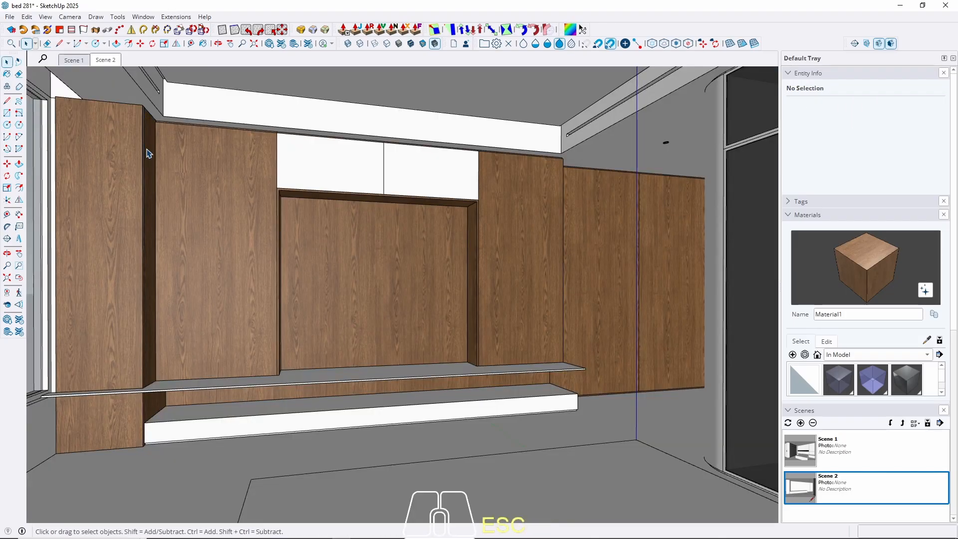
Apply the wood material to the two matching cabinet fronts above the TV niche.
double_click(339, 160)
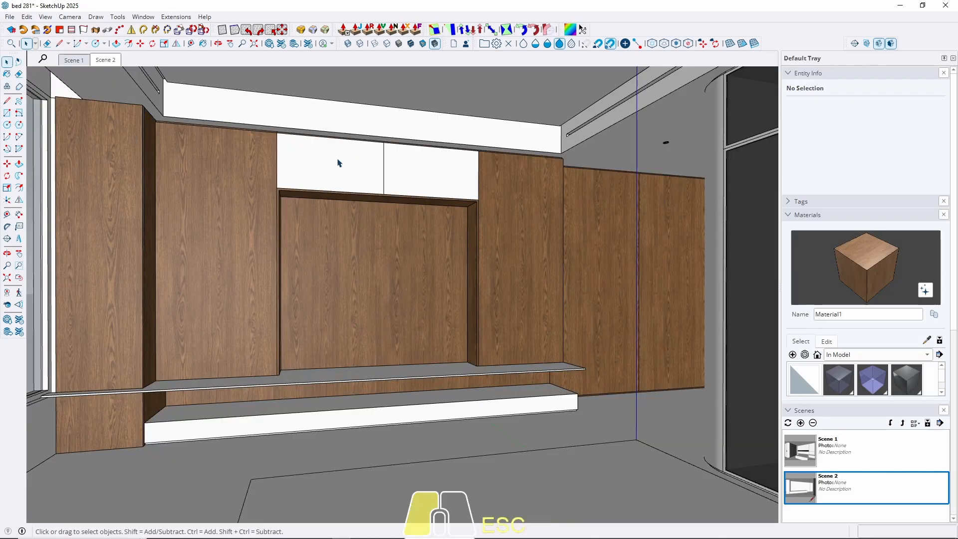
double_click(338, 160)
triple_click(339, 160)
key("b")
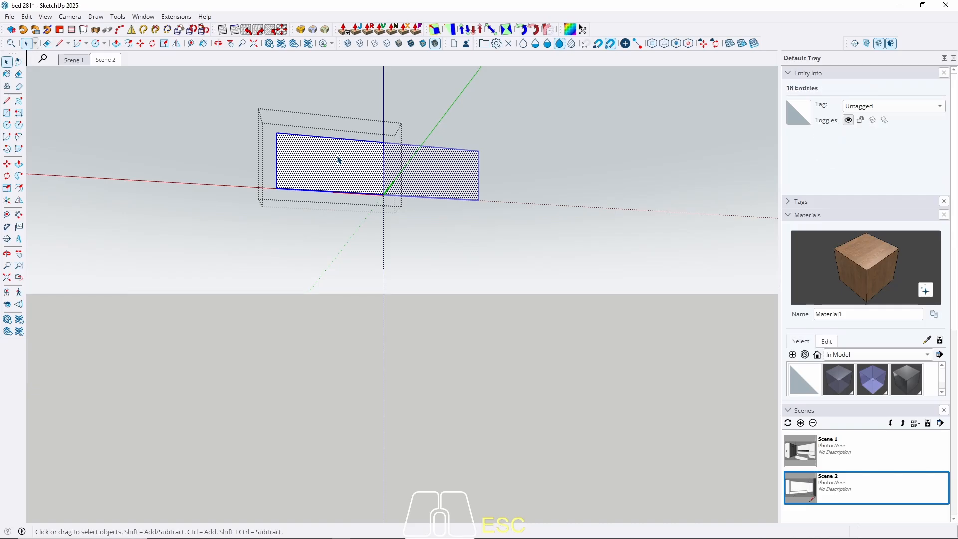
left_click(339, 161)
key("space")
key("Escape")
key("Escape")
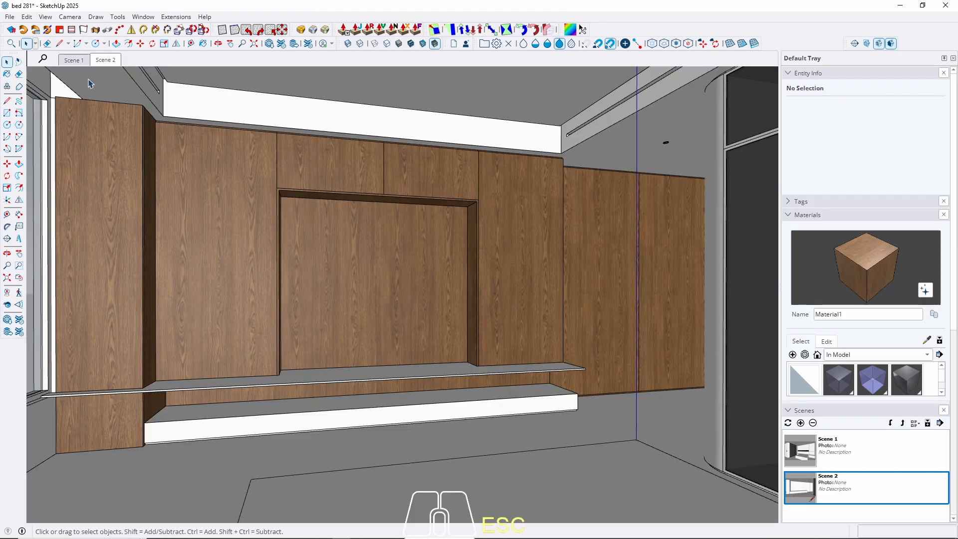
In Scene 1, create a new material from the texture image SKETCHUP_CGTIPS _ MARBLE (17).jpg with a texture height of 240 cm.
left_click(74, 60)
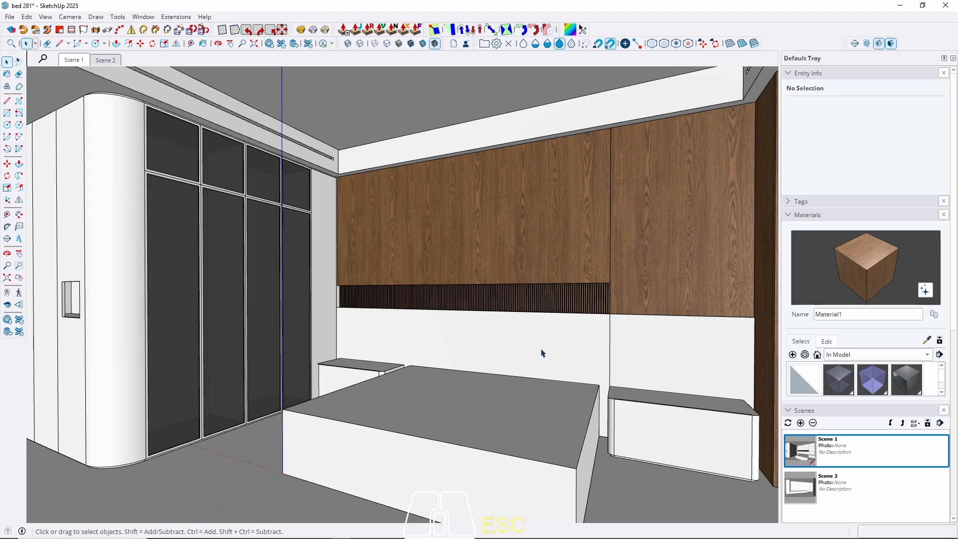
left_click(793, 355)
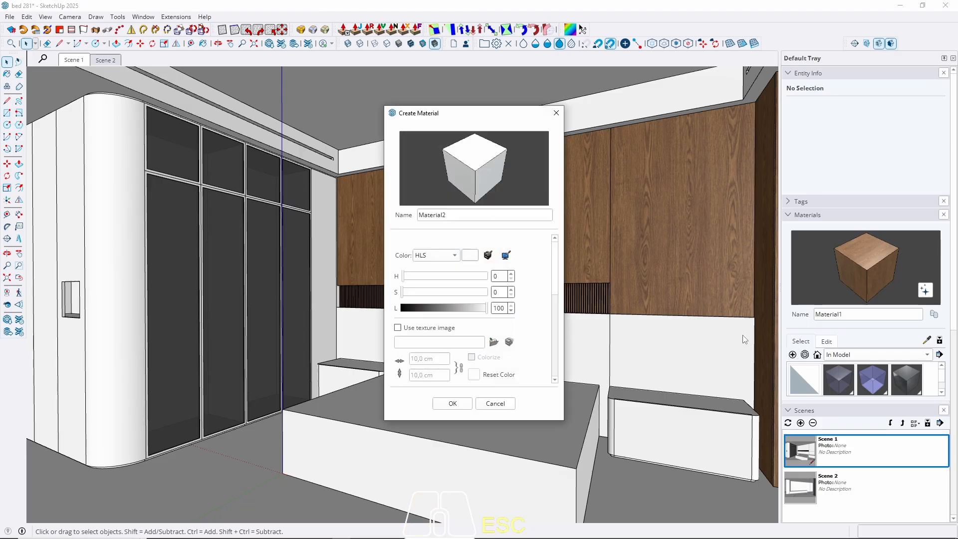
left_click(494, 343)
left_click(420, 130)
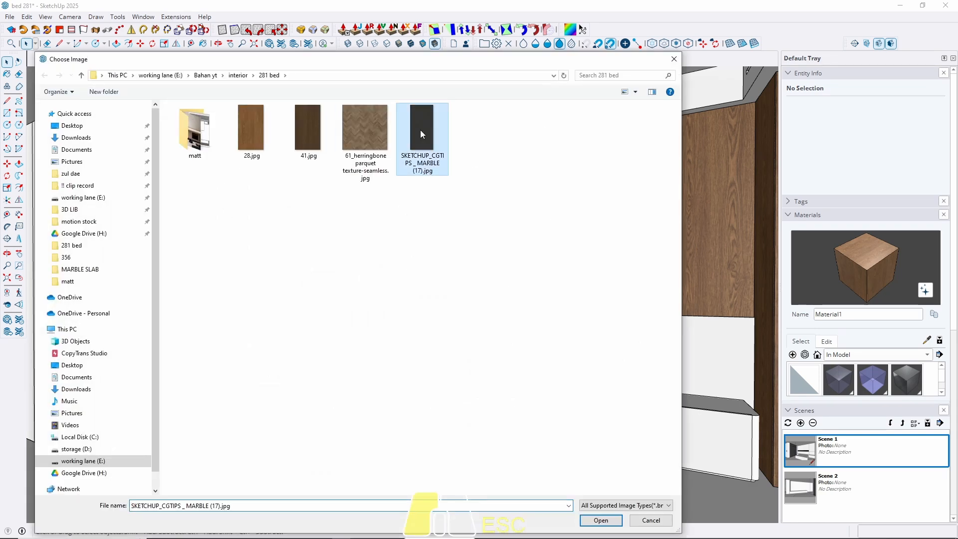
double_click(420, 130)
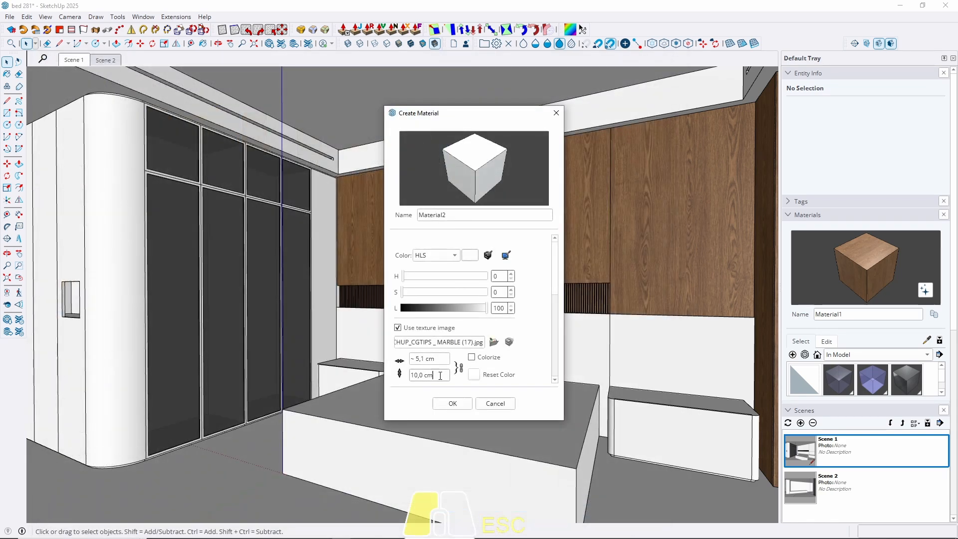
left_click_drag(440, 376, 338, 373)
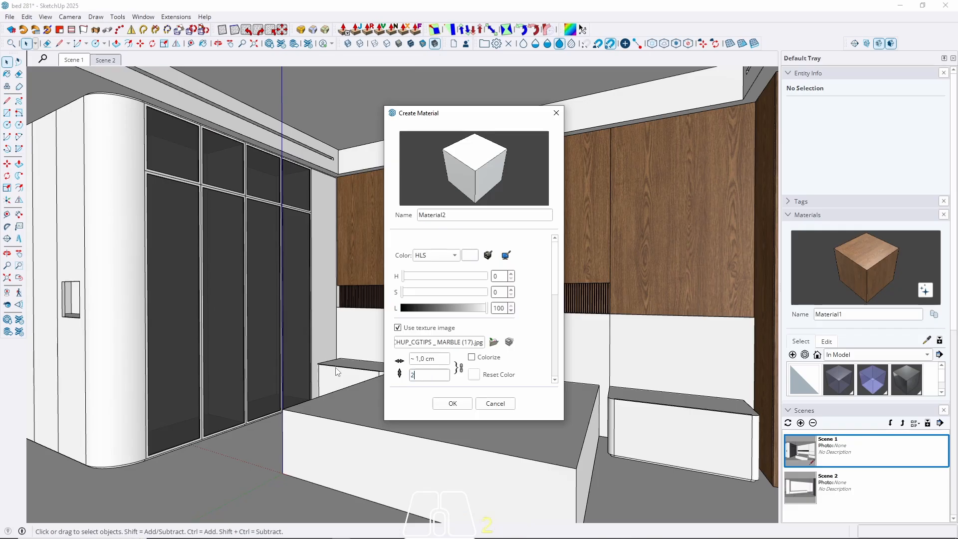
left_click(452, 403)
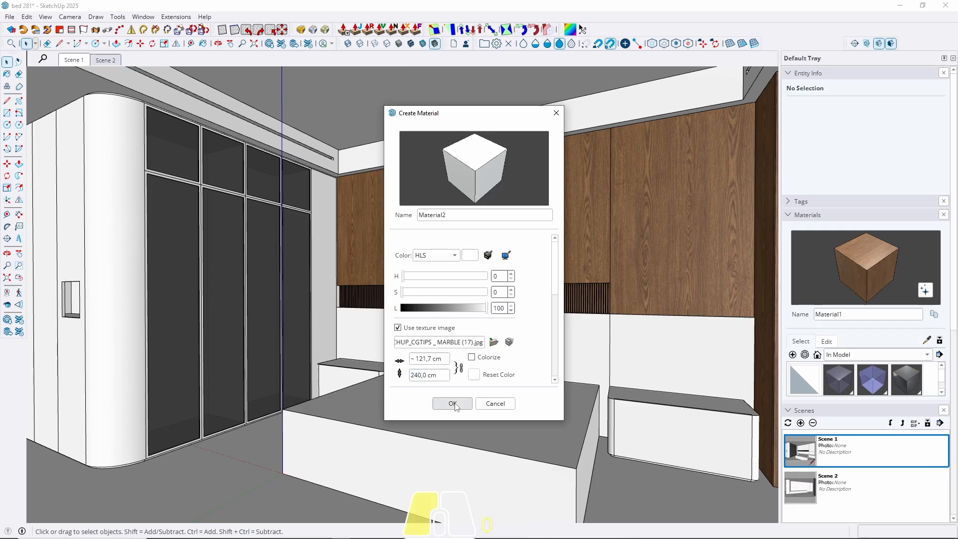
Apply the marble material to the lower headboard panel behind the bed and select its wide front face.
scroll(439, 338, "up", 5)
mouse_move(439, 338)
middle_mouse_down()
mouse_move(570, 369)
mouse_move(374, 344)
middle_mouse_up()
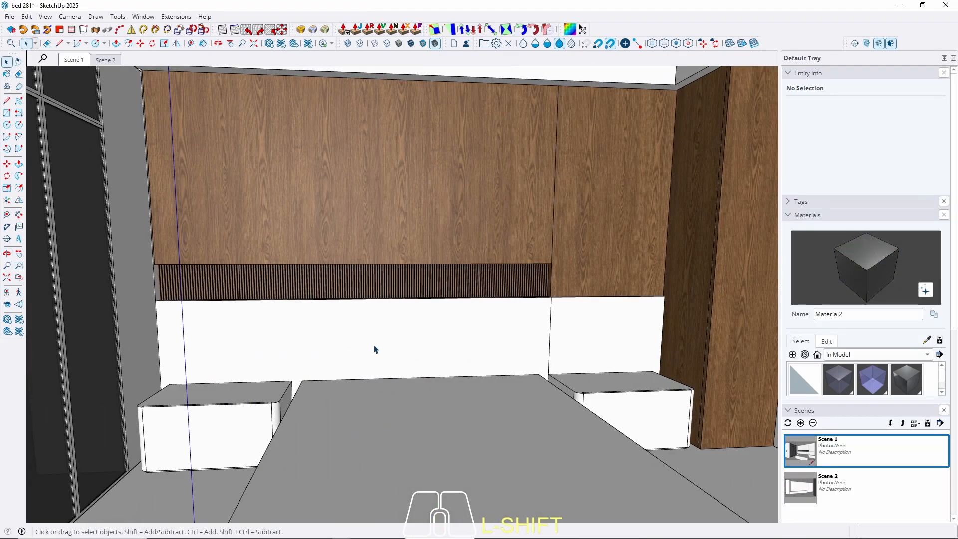
double_click(373, 344)
triple_click(374, 344)
key("b")
left_click(378, 340)
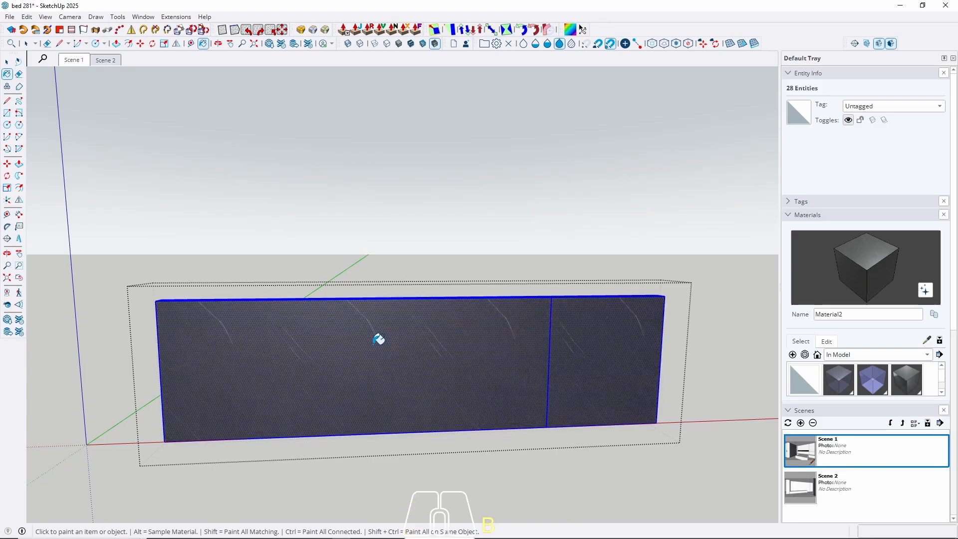
key("space")
left_click(385, 368)
right_click(383, 367)
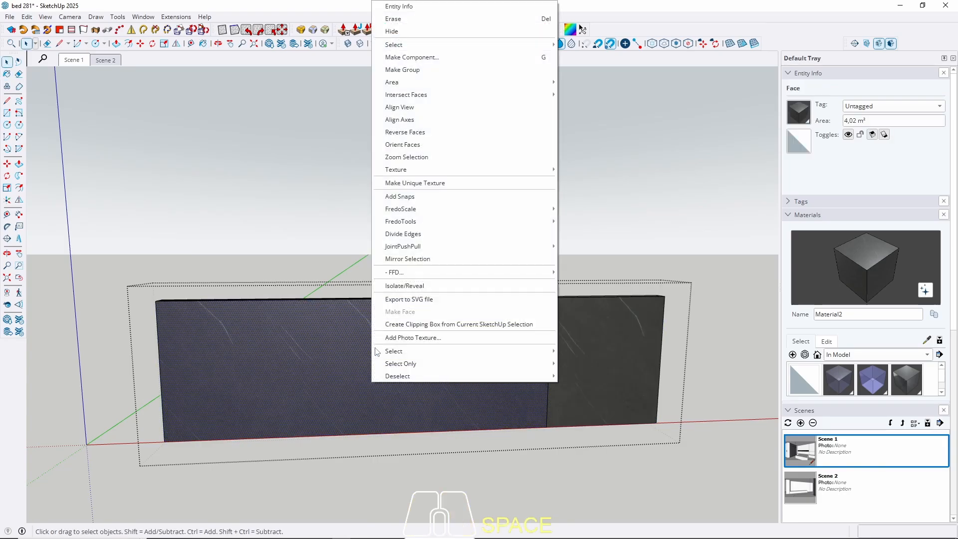
mouse_move(411, 171)
left_click(582, 170)
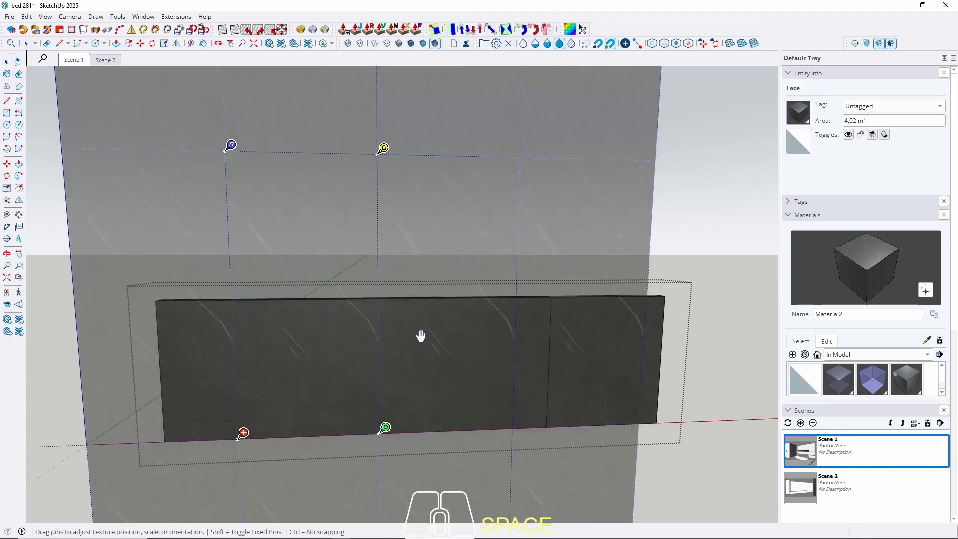
left_click_drag(417, 333, 415, 417)
left_click_drag(409, 381, 407, 341)
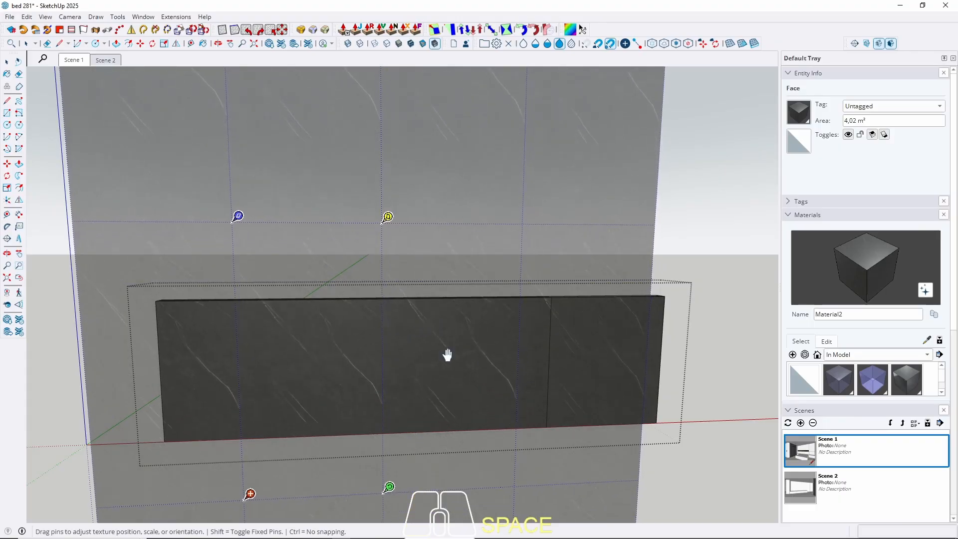
key("Escape")
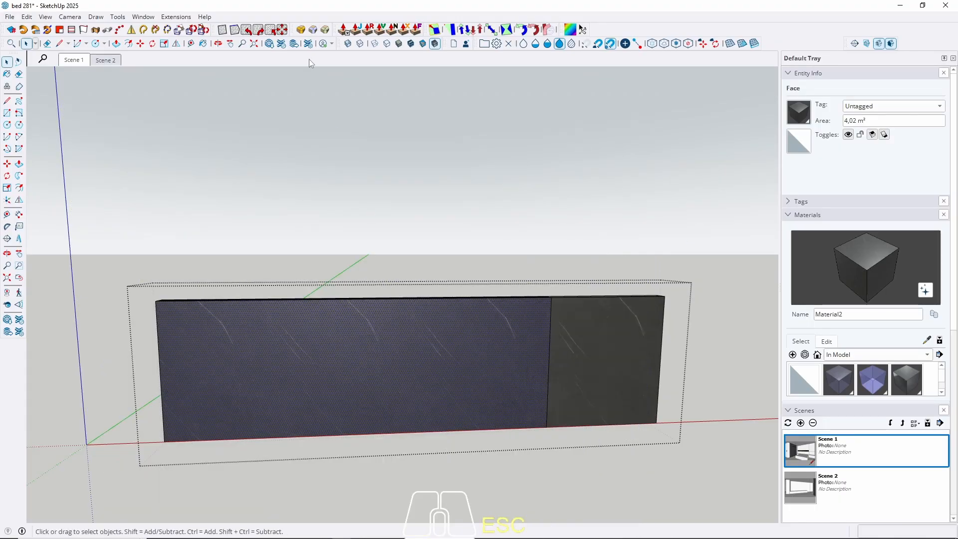
Rotate the marble texture 90° clockwise on the wide lower headboard face and shift it horizontally along the panel.
left_click(258, 31)
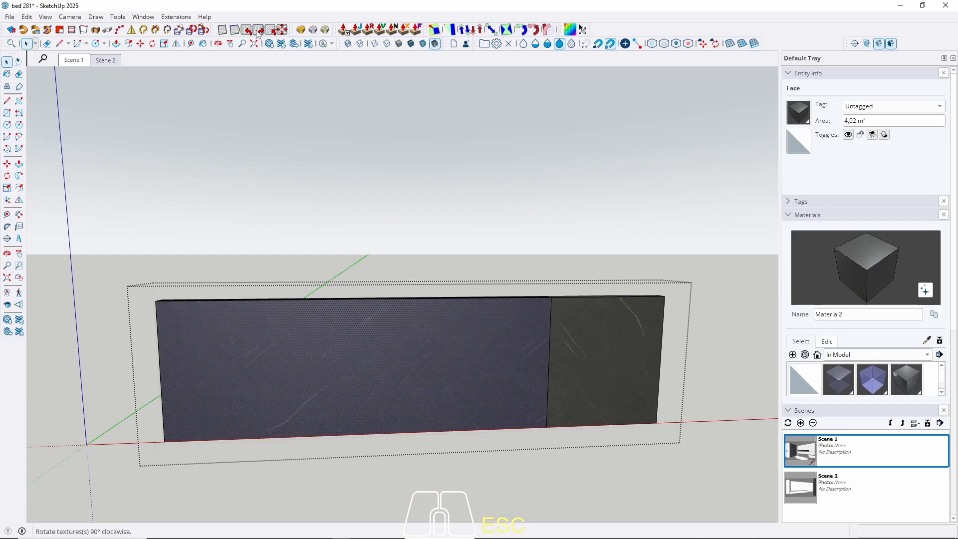
right_click(380, 382)
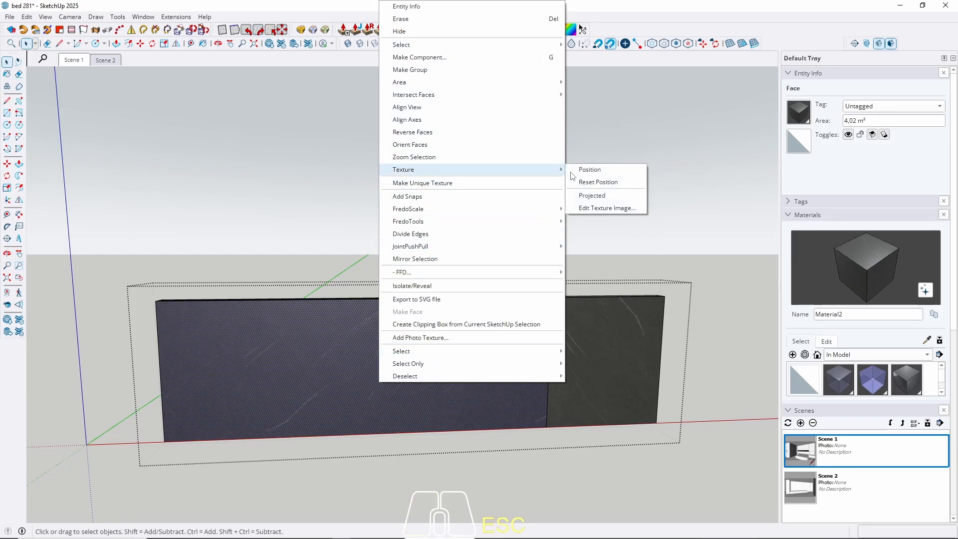
left_click(574, 171)
left_click_drag(371, 392, 681, 396)
right_click(465, 343)
left_click(483, 351)
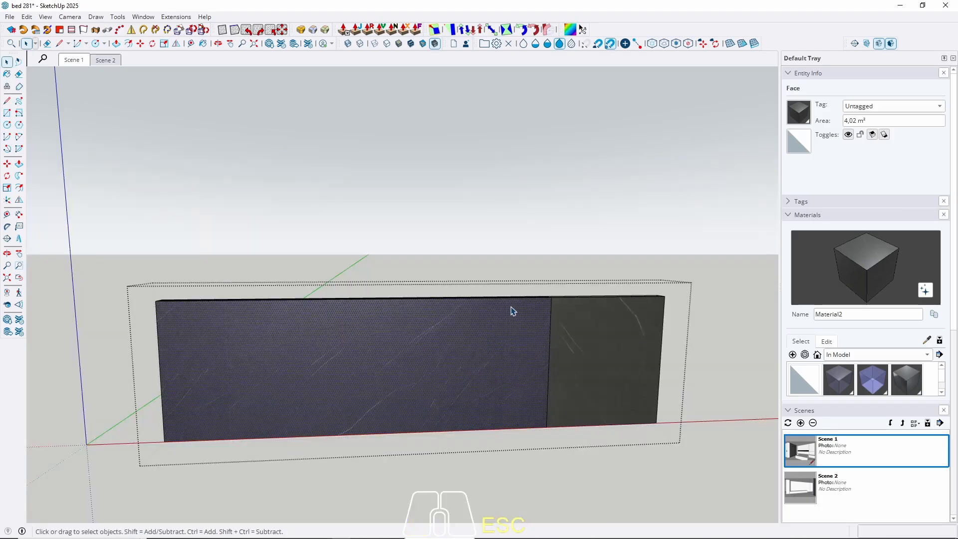
key("Escape")
left_click(73, 60)
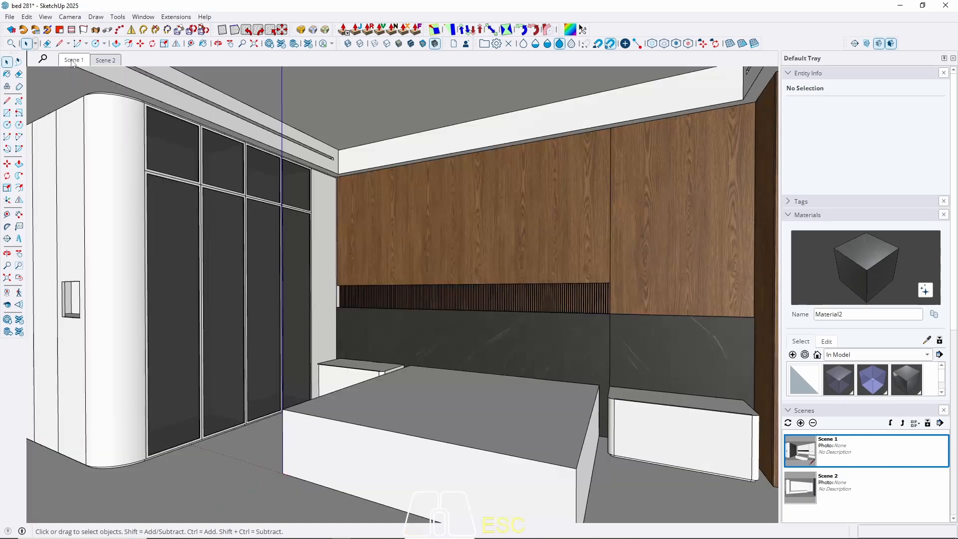
Sample the repositioned marble texture from the wide headboard face and apply it to the narrower lower face beside it.
key("b")
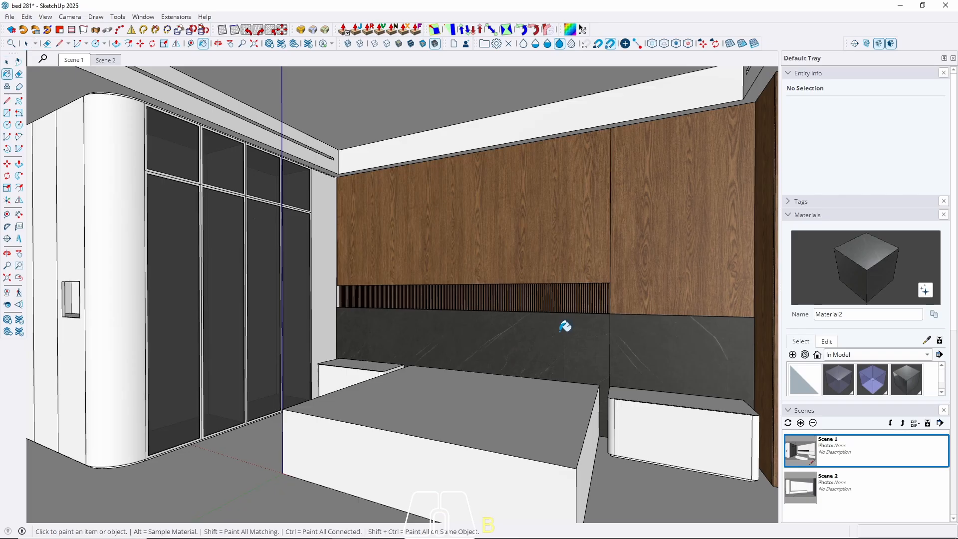
key("alt")
key("space")
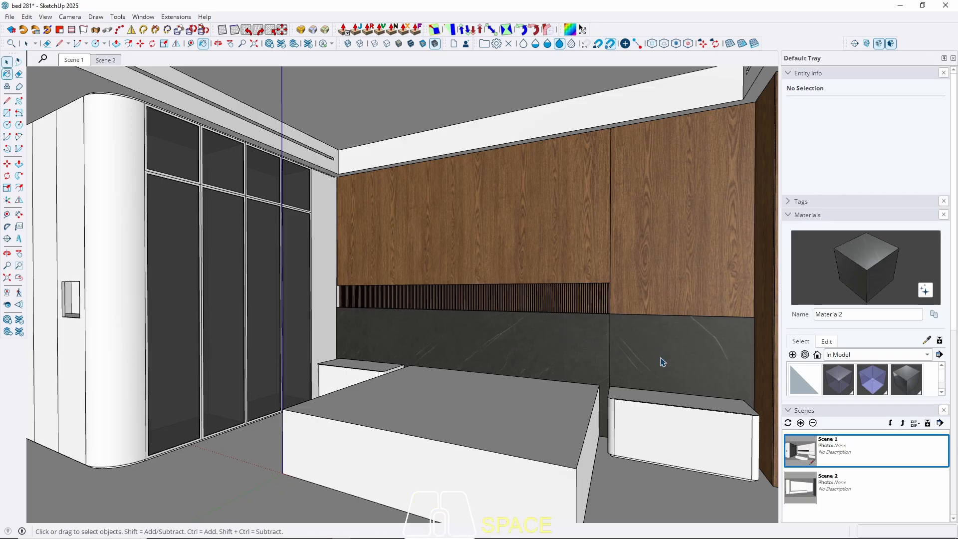
triple_click(659, 361)
left_click(656, 369)
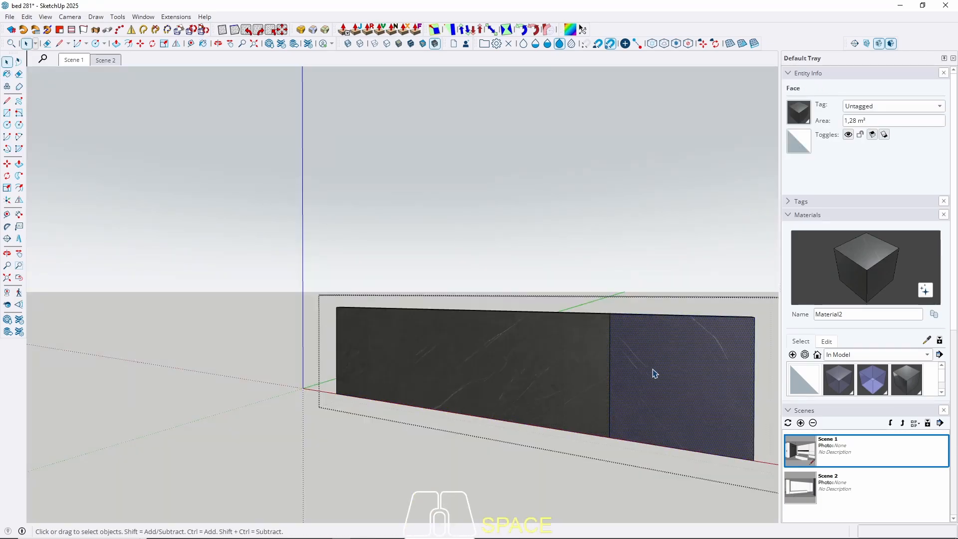
key("b")
key("Escape")
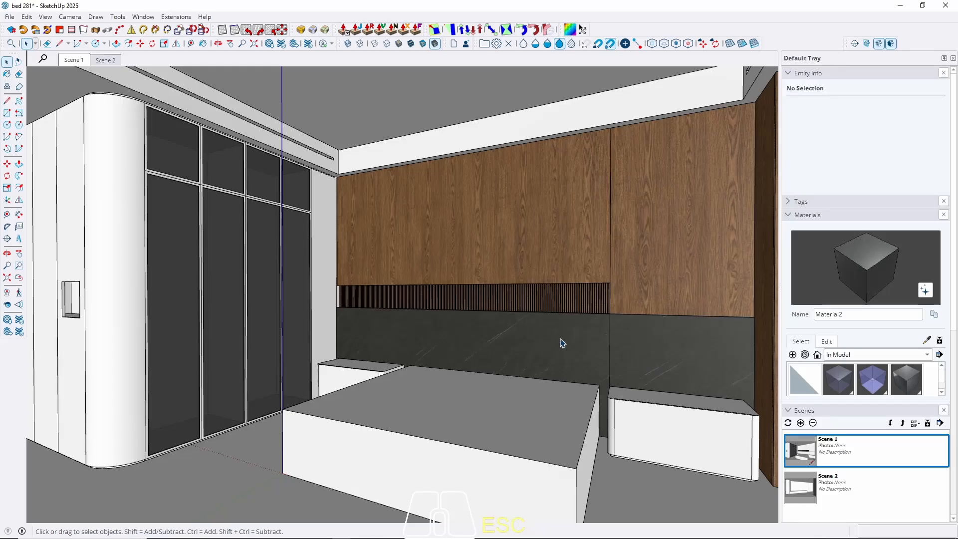
mouse_move(560, 342)
middle_mouse_down()
mouse_move(646, 346)
mouse_move(633, 328)
mouse_move(573, 328)
mouse_move(567, 346)
middle_mouse_up()
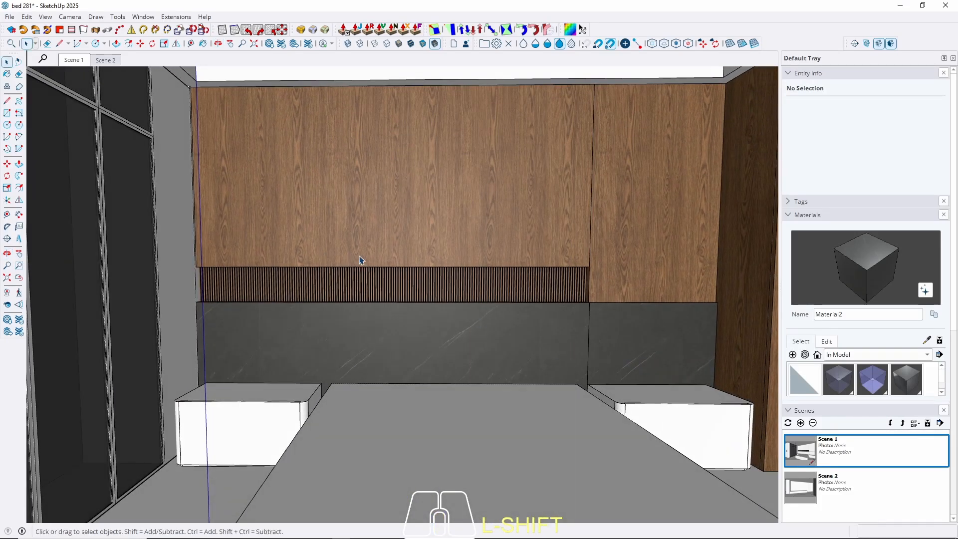
In Scene 2, apply the dark marble material to all faces of the low bench beneath the TV wall.
left_click(100, 61)
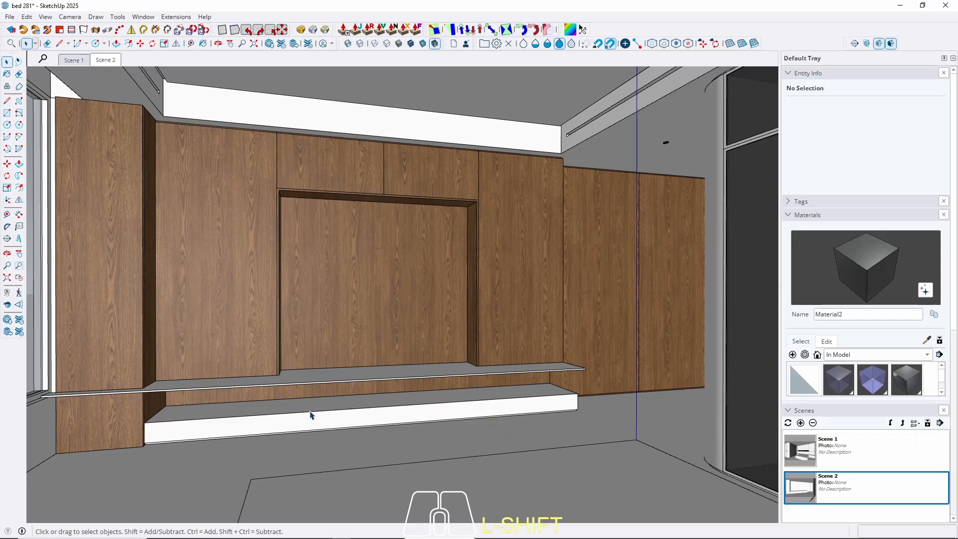
scroll(198, 434, "up", 3)
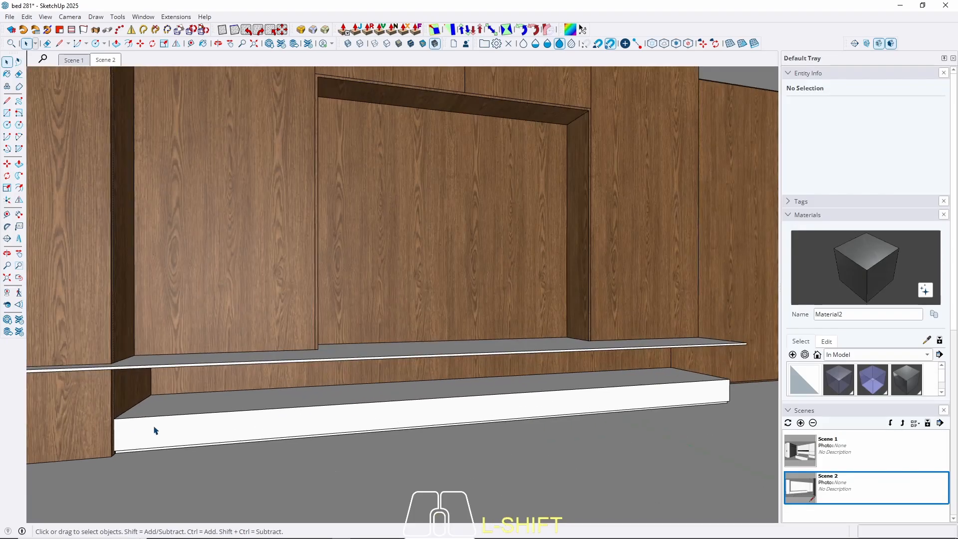
triple_click(155, 430)
key("b")
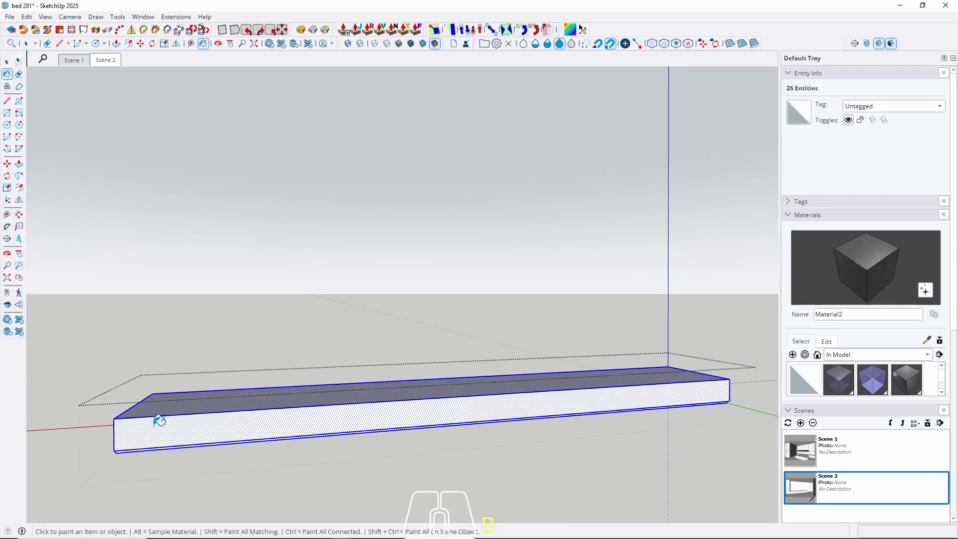
left_click(154, 430)
key("space")
key("Escape")
middle_click_drag(154, 430, 386, 425)
middle_click_drag(369, 436, 223, 389)
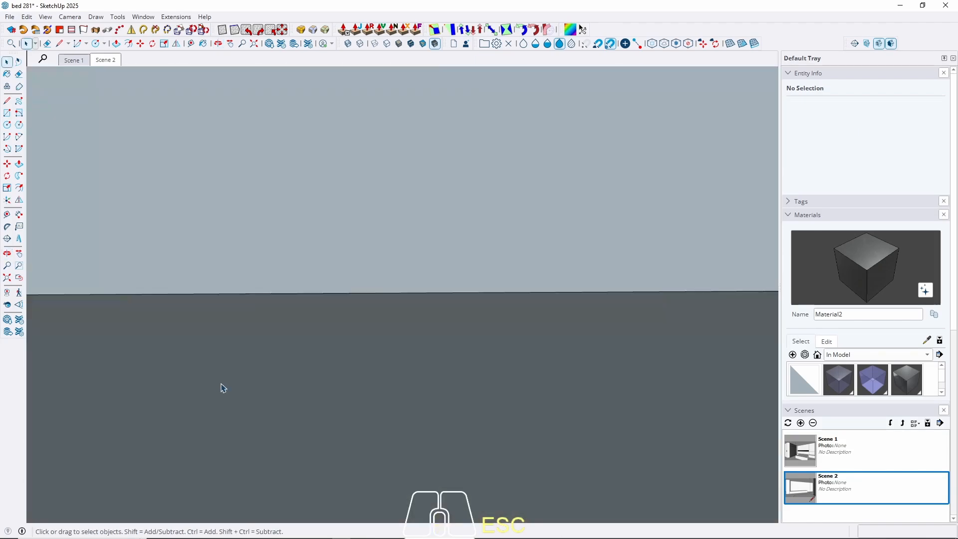
left_click(105, 60)
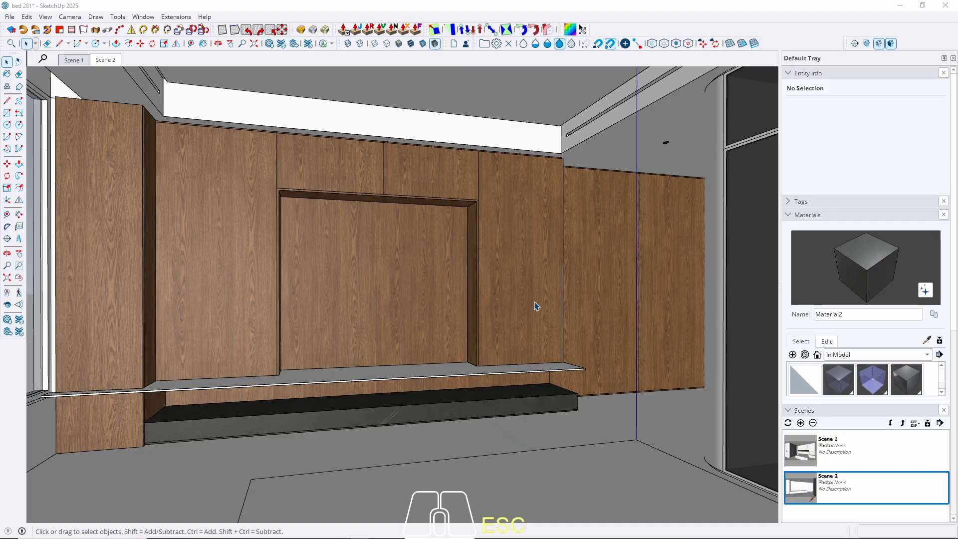
Try to edit the colour of the L08_Velvet_Rose material from the Solid Colors library.
scroll(536, 306, "up", 2)
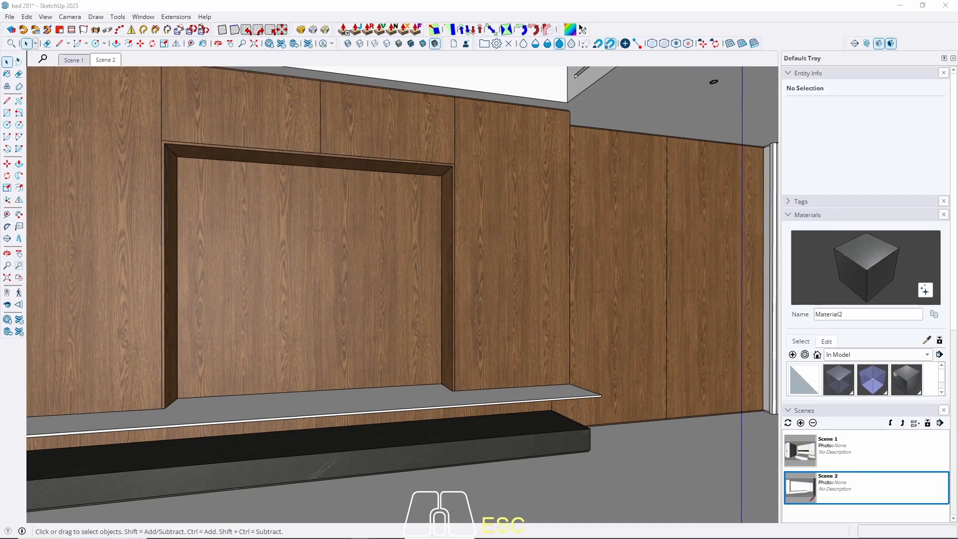
scroll(589, 306, "up", 2)
middle_click_drag(521, 303, 390, 298)
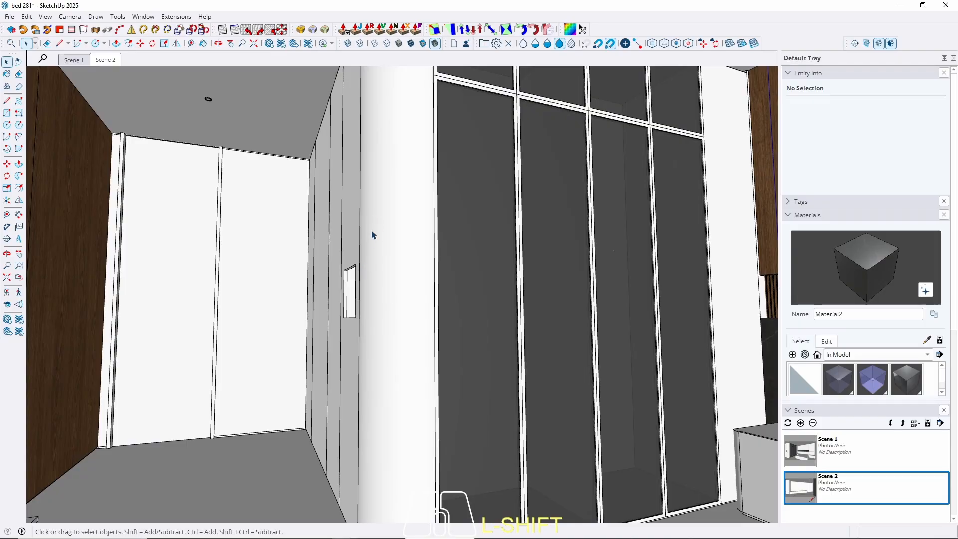
middle_click_drag(359, 252, 351, 280, "shift")
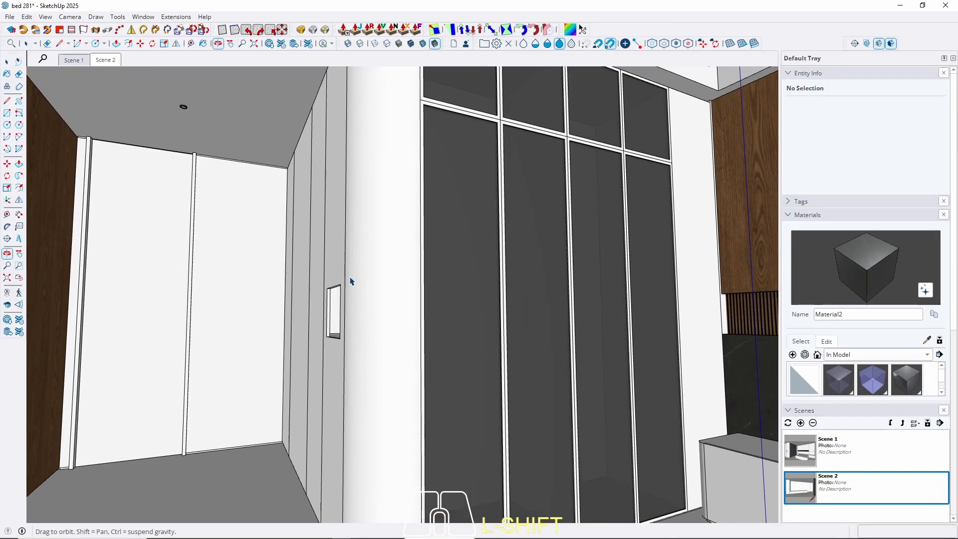
left_click(863, 356)
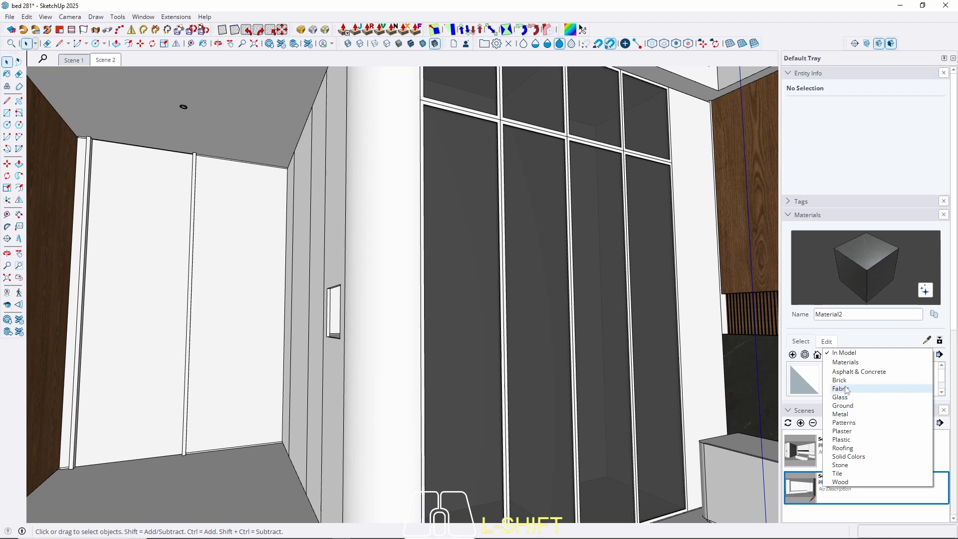
left_click(854, 456)
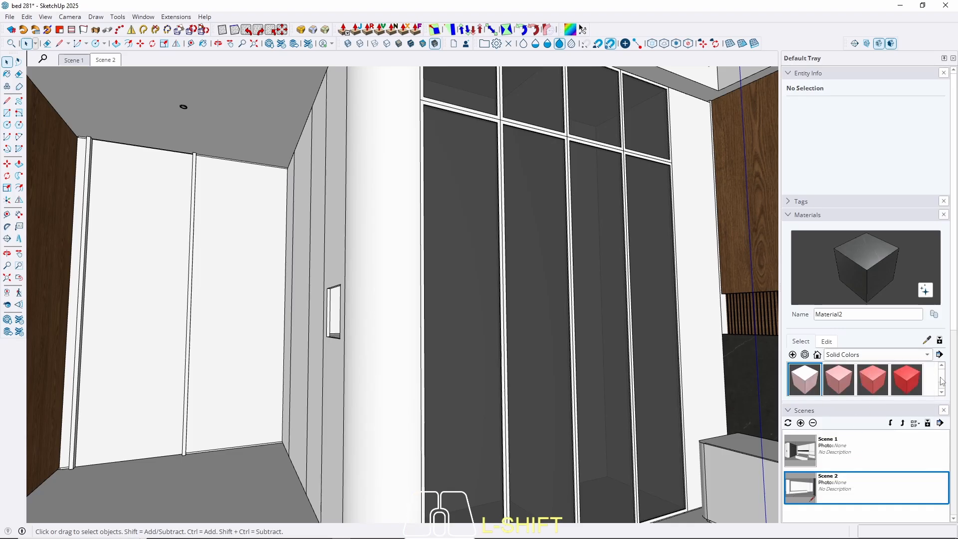
scroll(943, 381, "down", 2)
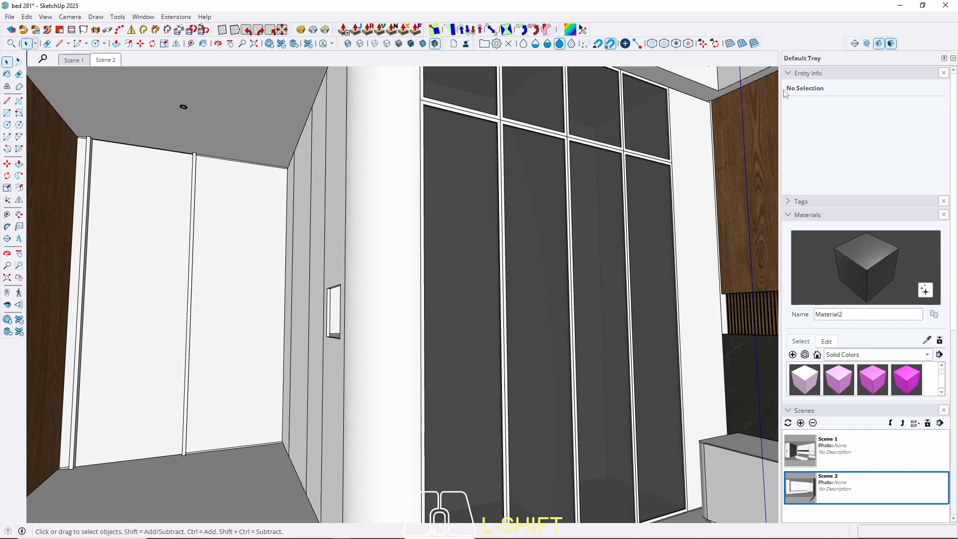
left_click(789, 74)
left_click_drag(847, 287, 851, 422)
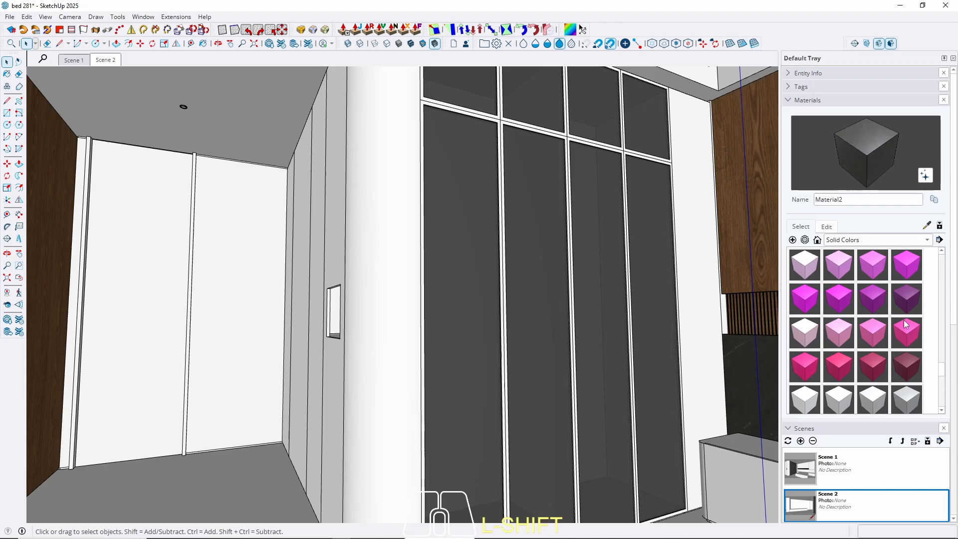
scroll(941, 369, "down", 4)
scroll(938, 357, "up", 3)
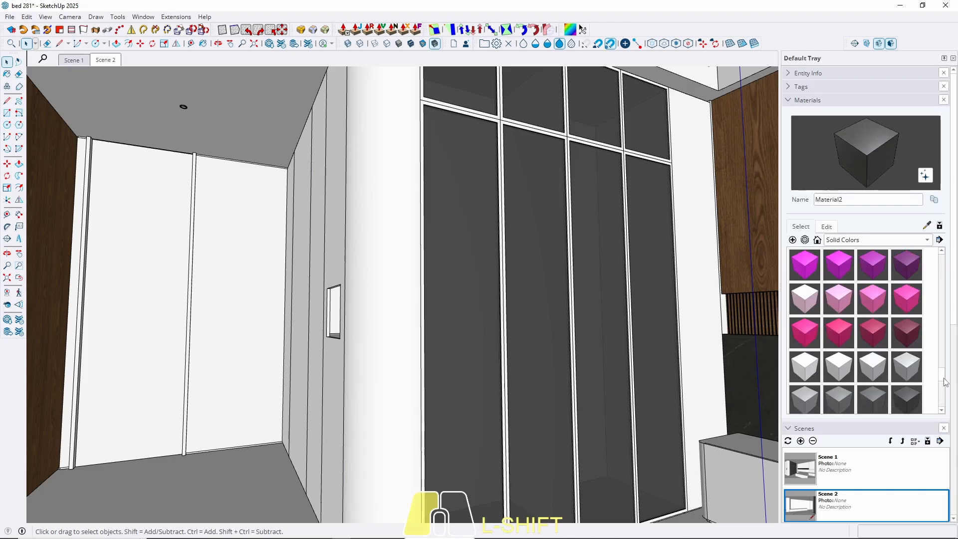
left_click(909, 331)
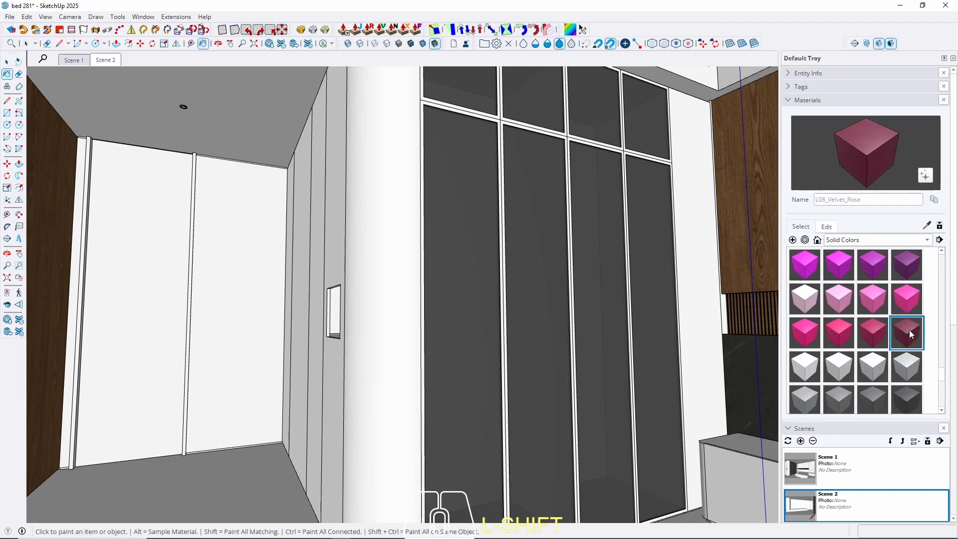
left_click(827, 227)
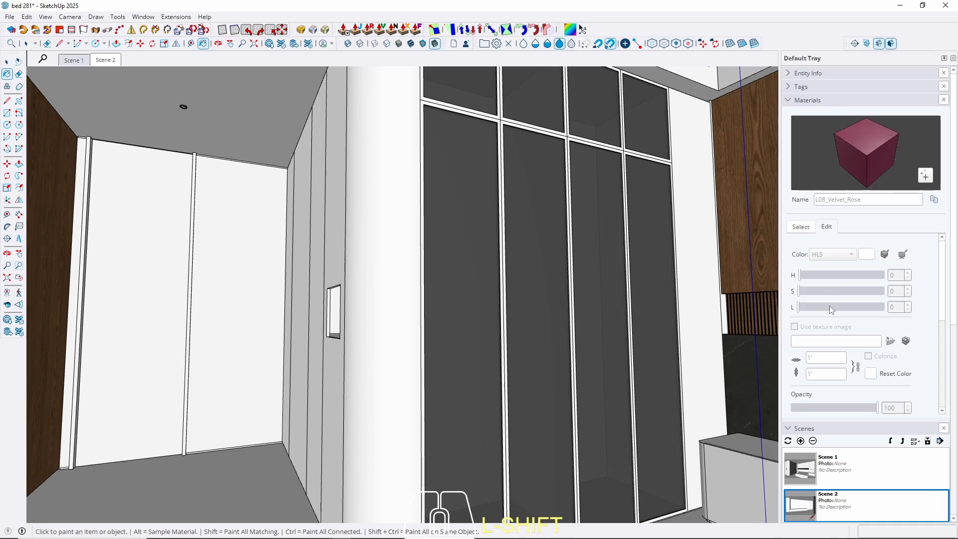
left_click(801, 228)
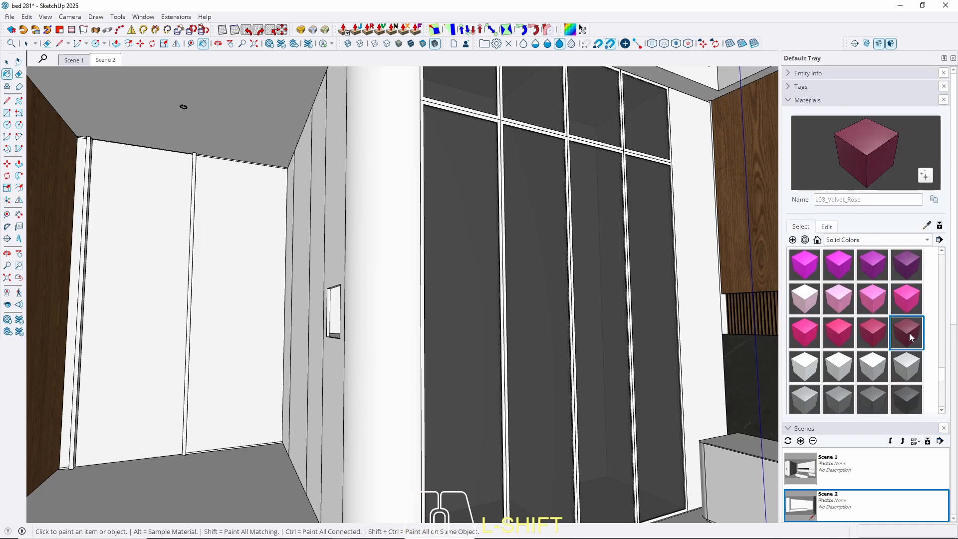
Create a new dark maroon material with an HLS colour of hue 0, saturation 35 and luminosity 18.
left_click(793, 240)
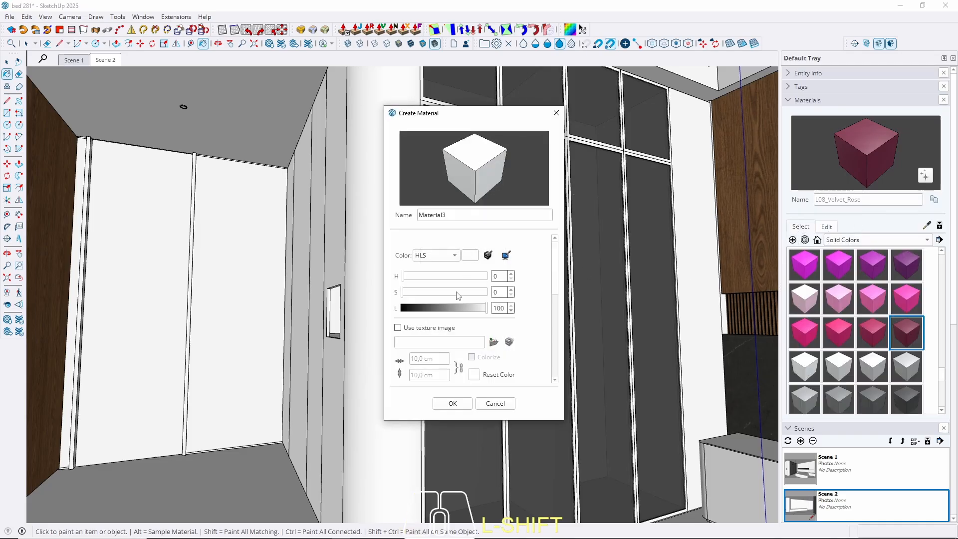
left_click(433, 308)
left_click(434, 292)
left_click_drag(435, 293, 417, 312)
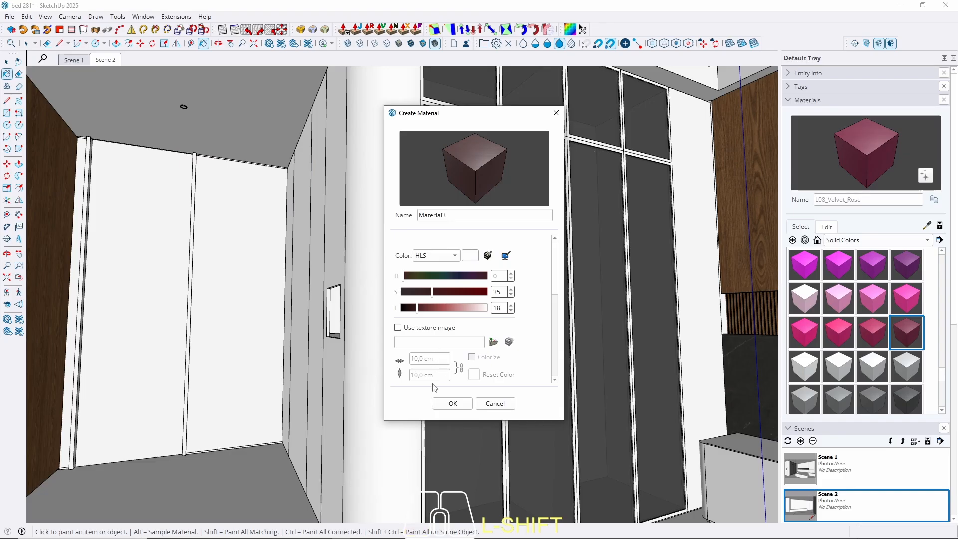
left_click(441, 402)
Apply the new maroon material to the whole curved column at the end of the glass wardrobe.
key("space")
double_click(372, 208)
left_click(371, 207)
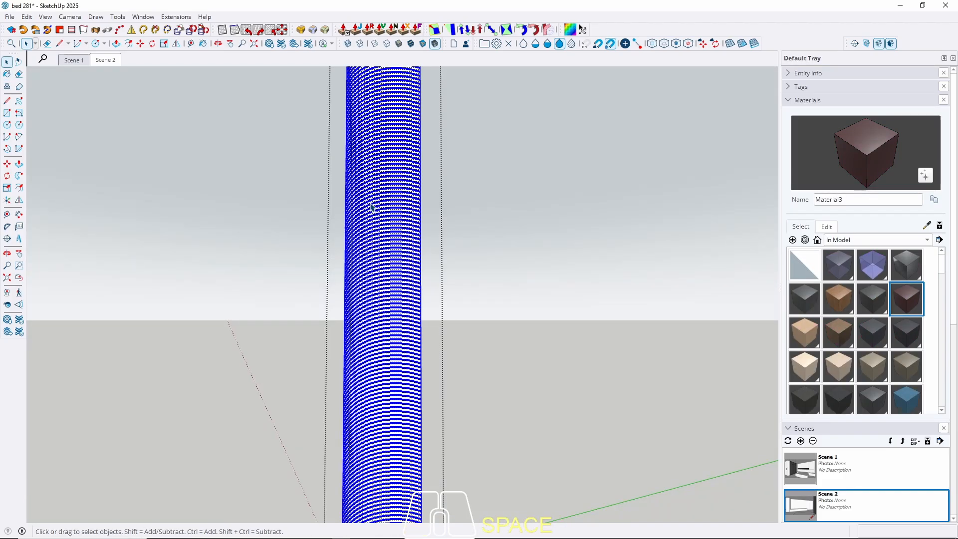
key("b")
left_click(371, 204)
key("space")
key("Escape")
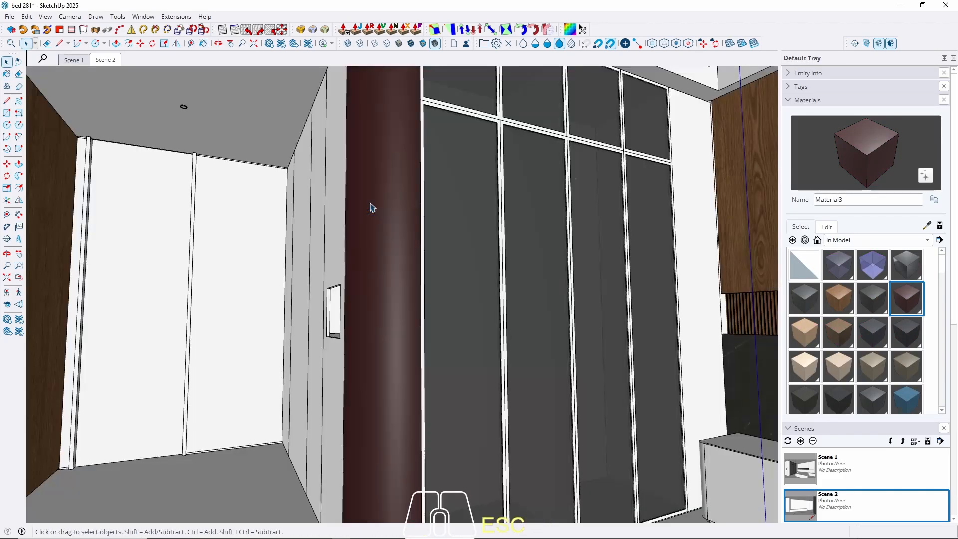
Reduce the saturation of the column's material to 14 and compare the room in Scene 2 and Scene 1.
scroll(274, 188, "down", 3)
middle_click_drag(437, 269, 549, 222)
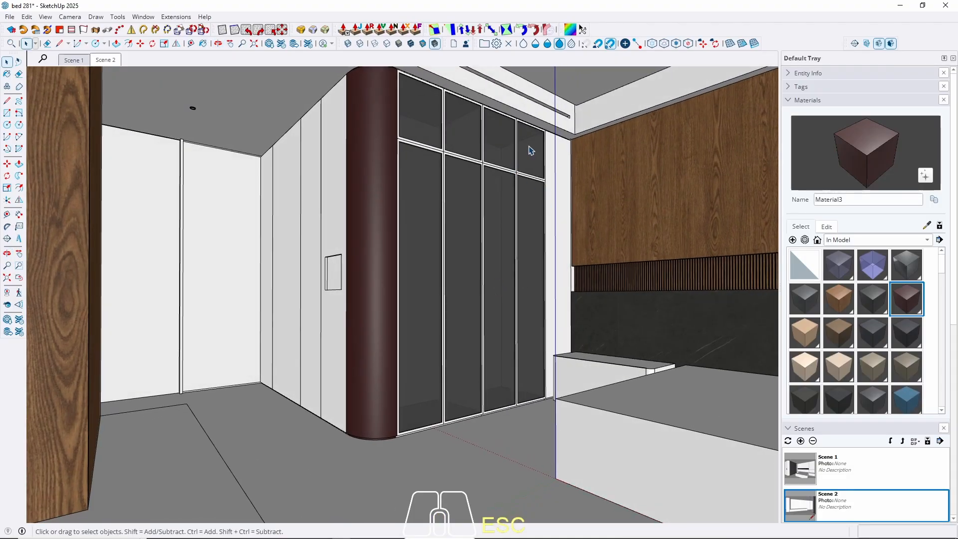
left_click(827, 228)
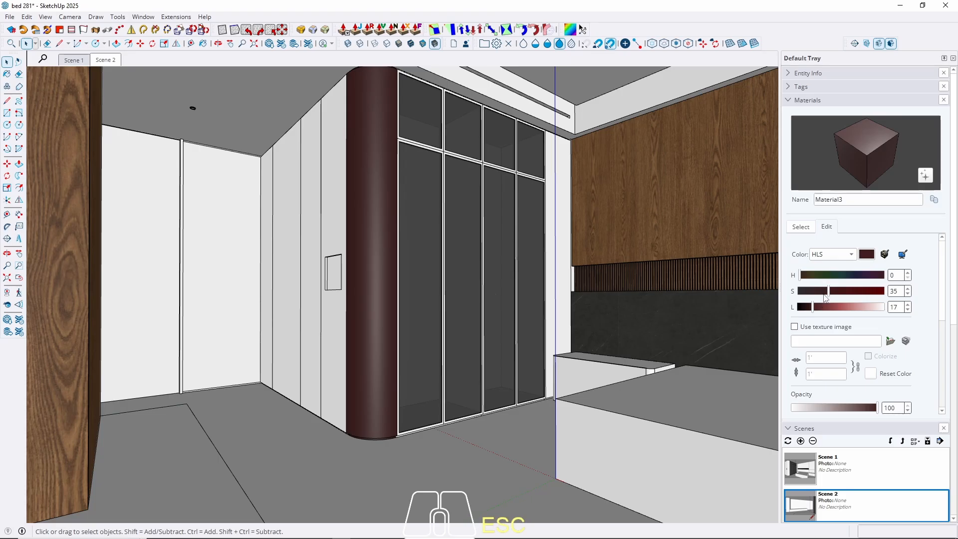
left_click_drag(826, 298, 826, 295)
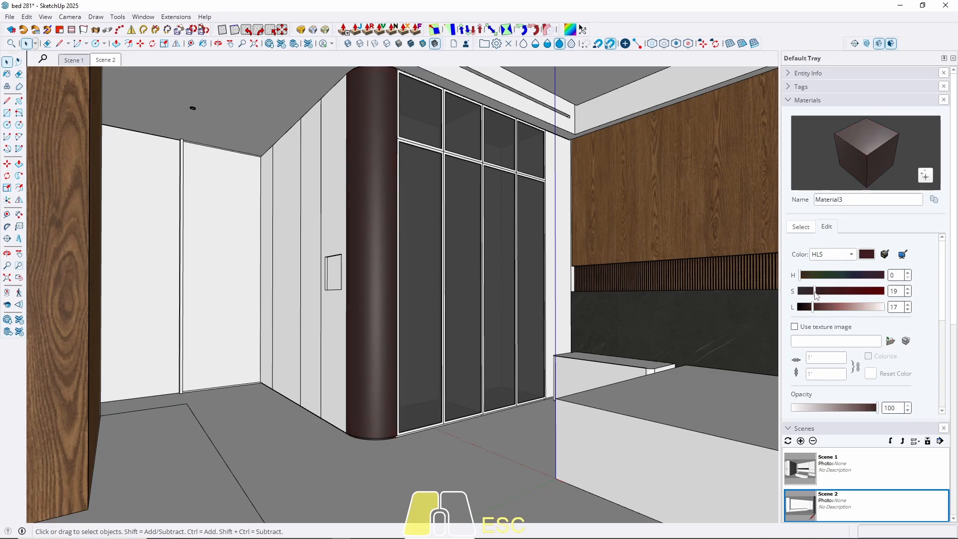
left_click_drag(816, 294, 812, 295)
left_click(107, 60)
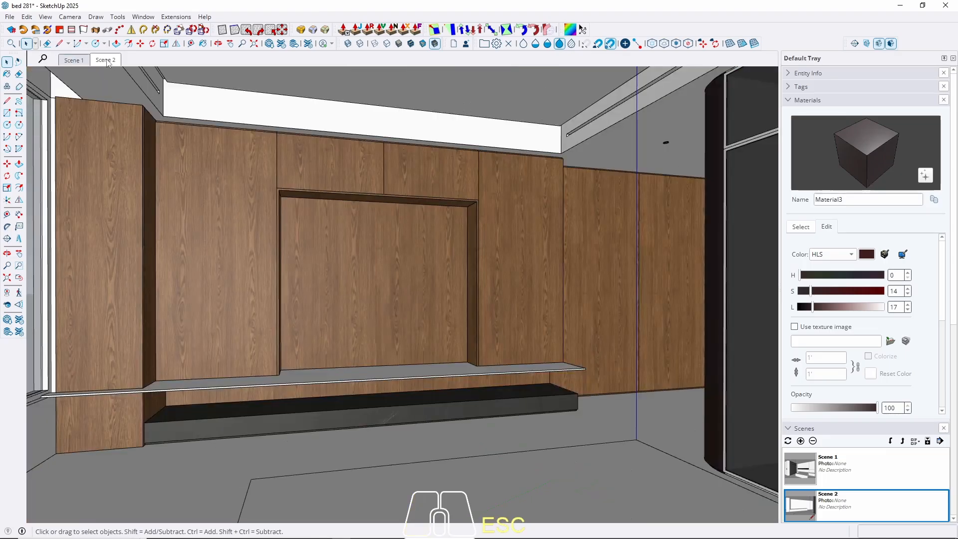
left_click(73, 60)
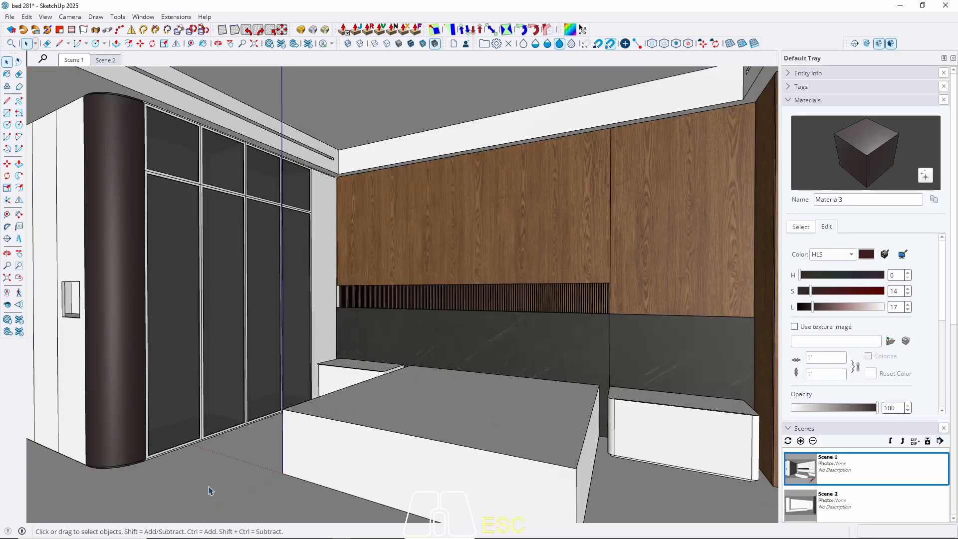
mouse_move(166, 244)
middle_mouse_down()
mouse_move(125, 286)
mouse_move(177, 242)
middle_mouse_up()
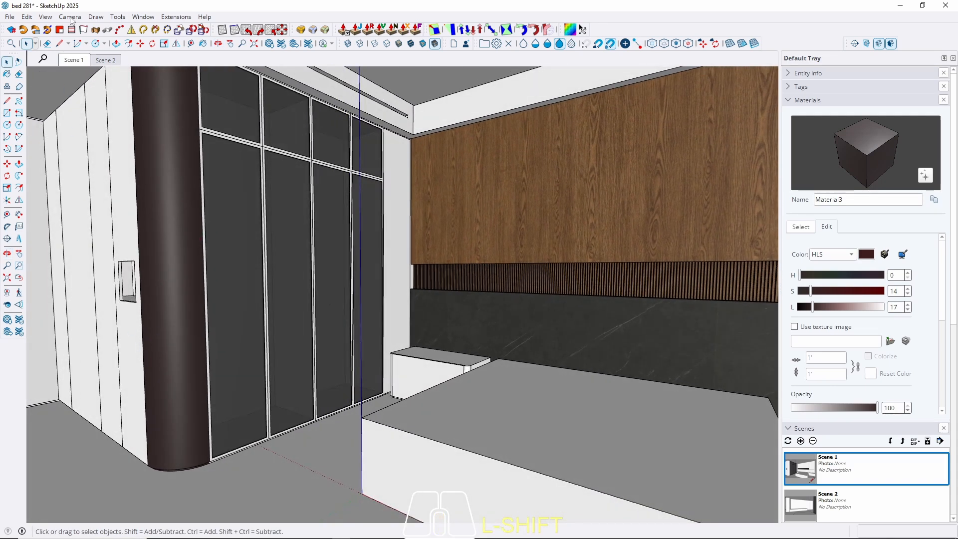
left_click(50, 18)
mouse_move(94, 185)
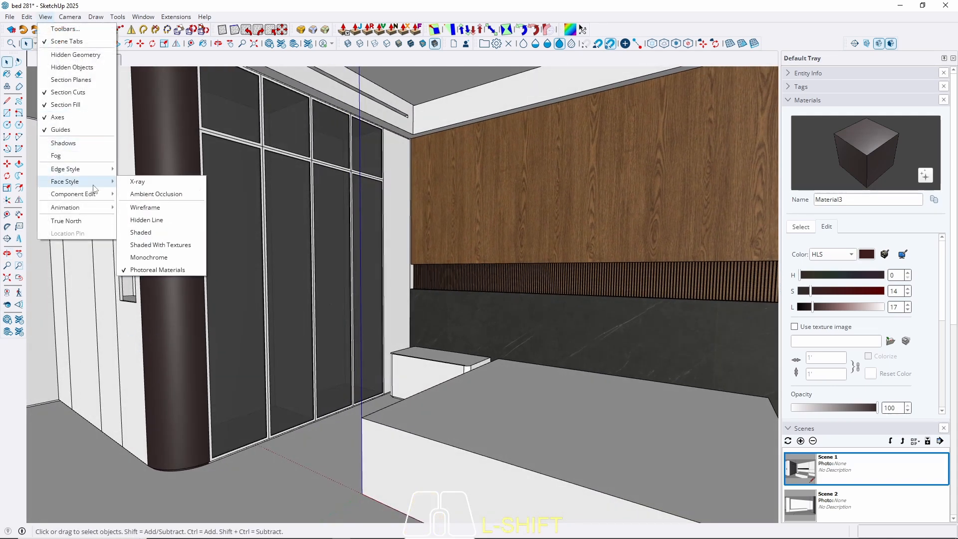
left_click(152, 368)
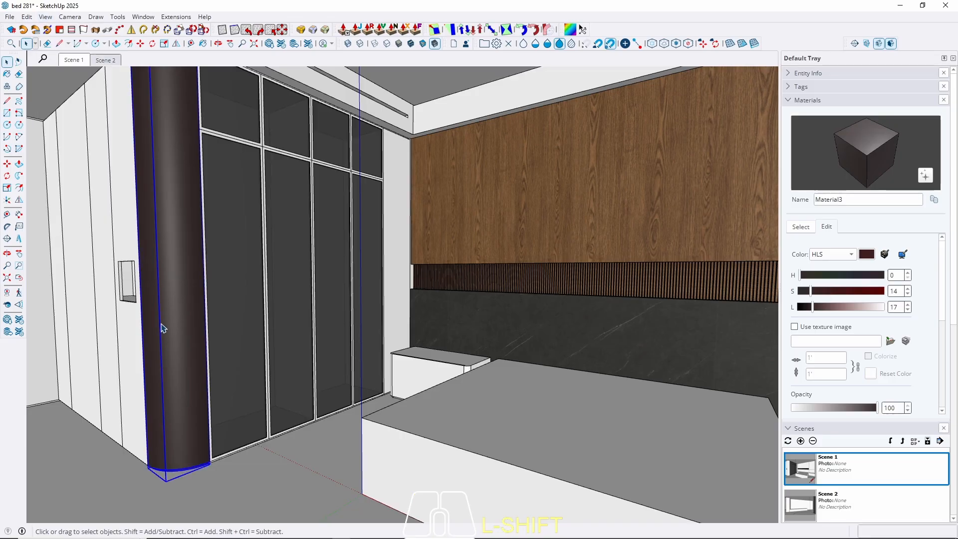
middle_click_drag(160, 327, 167, 252)
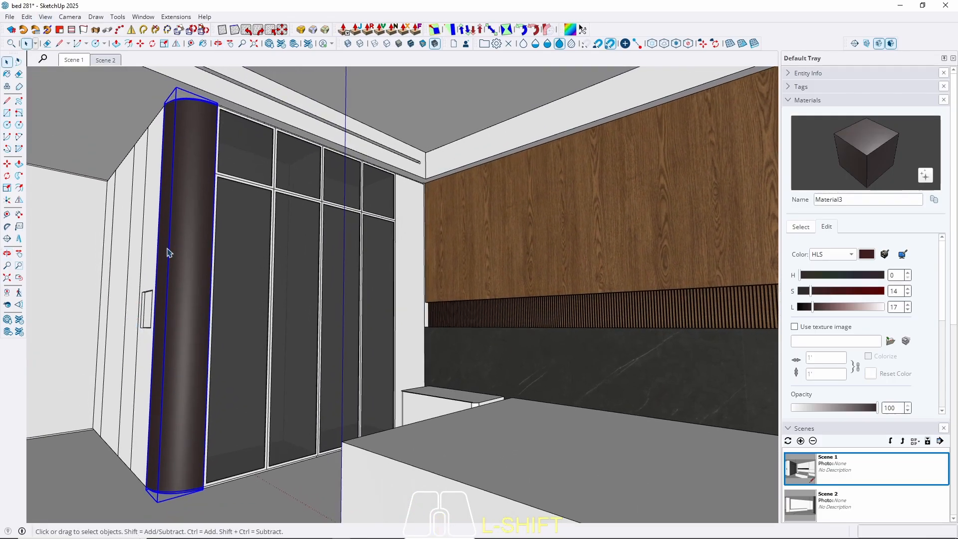
Apply the column's dark brown material to the tall front panel with the niche opening beside the curved column.
double_click(142, 358)
middle_click_drag(147, 349, 156, 393)
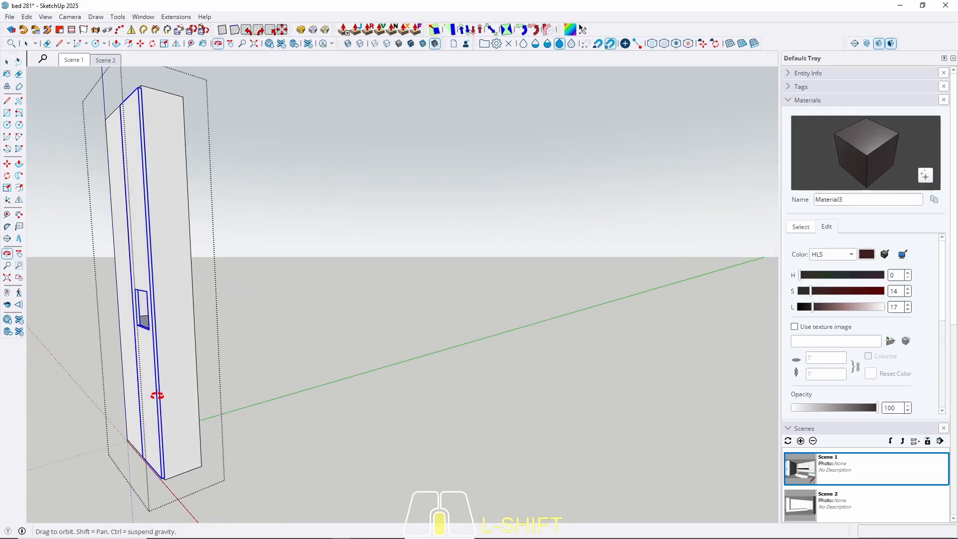
triple_click(150, 363)
key("b")
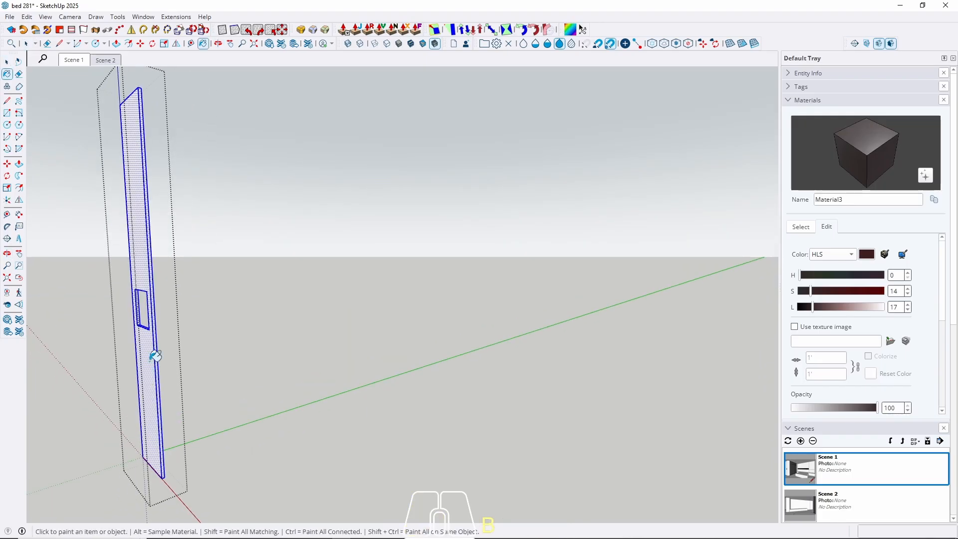
left_click(150, 363)
key("space")
key("Escape")
key("Escape")
Apply the same dark brown material to the small shelf slab inside the niche.
middle_click_drag(166, 361, 216, 409)
scroll(149, 319, "up", 4)
double_click(192, 370)
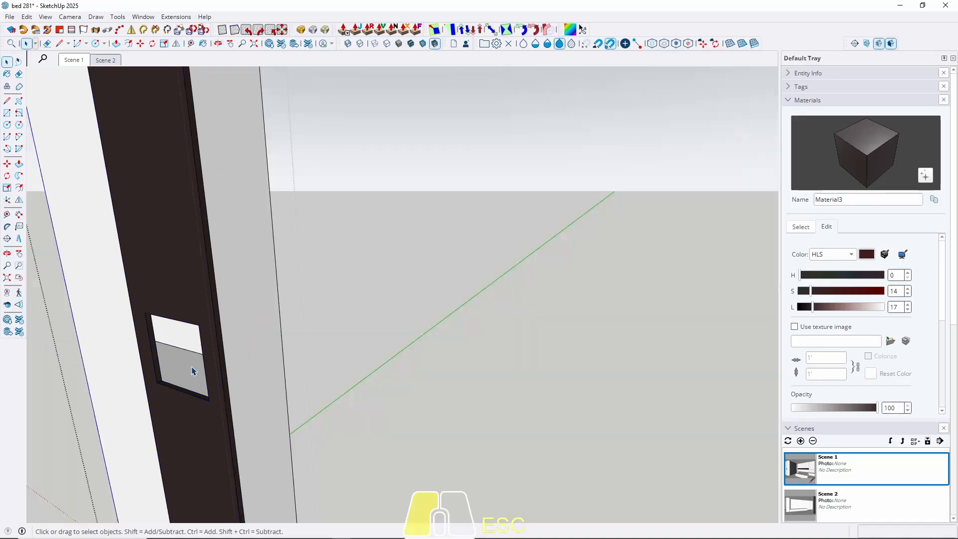
left_click(193, 370)
triple_click(178, 357)
key("b")
left_click(177, 353)
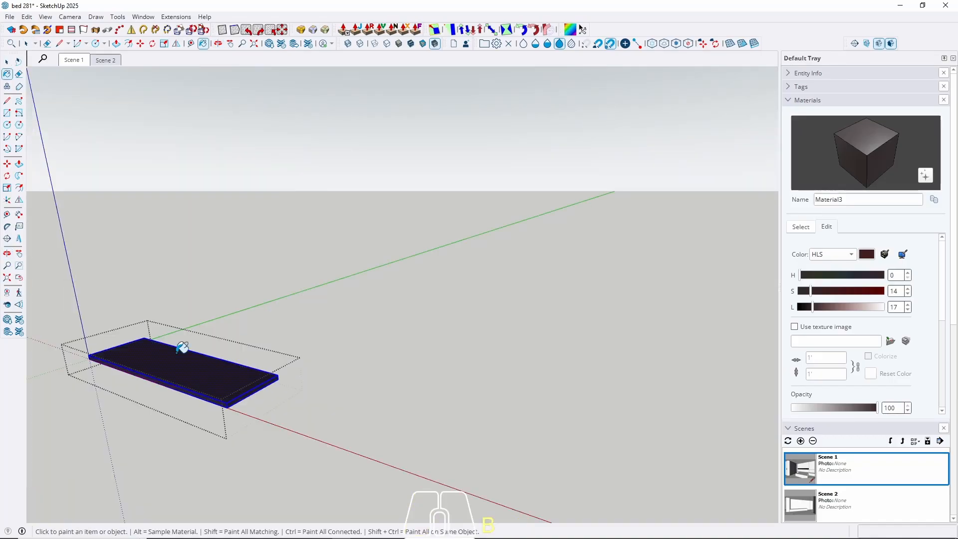
key("space")
key("Escape")
Apply the same dark brown material to the tall cabinet body behind the niche's front panel.
double_click(252, 392)
triple_click(252, 394)
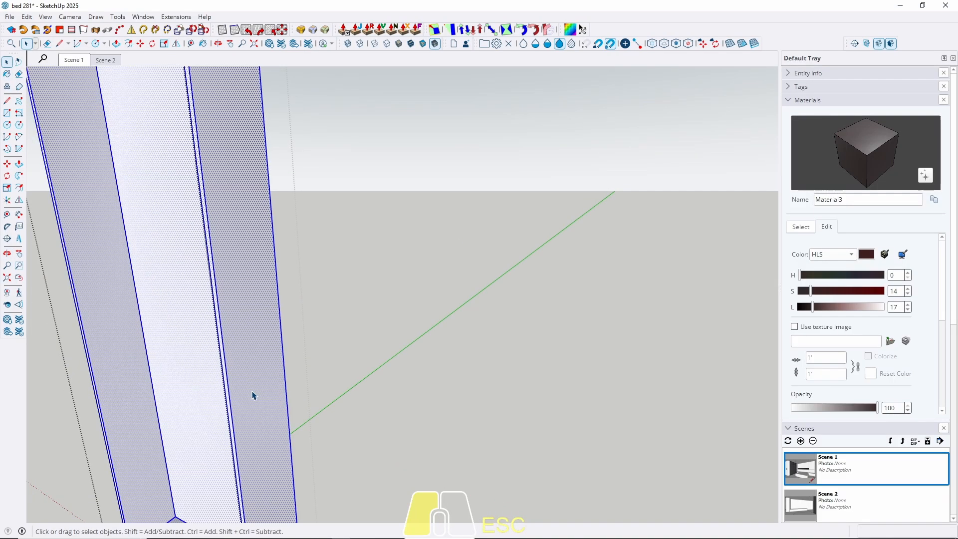
key("b")
left_click(252, 394)
key("space")
key("Escape")
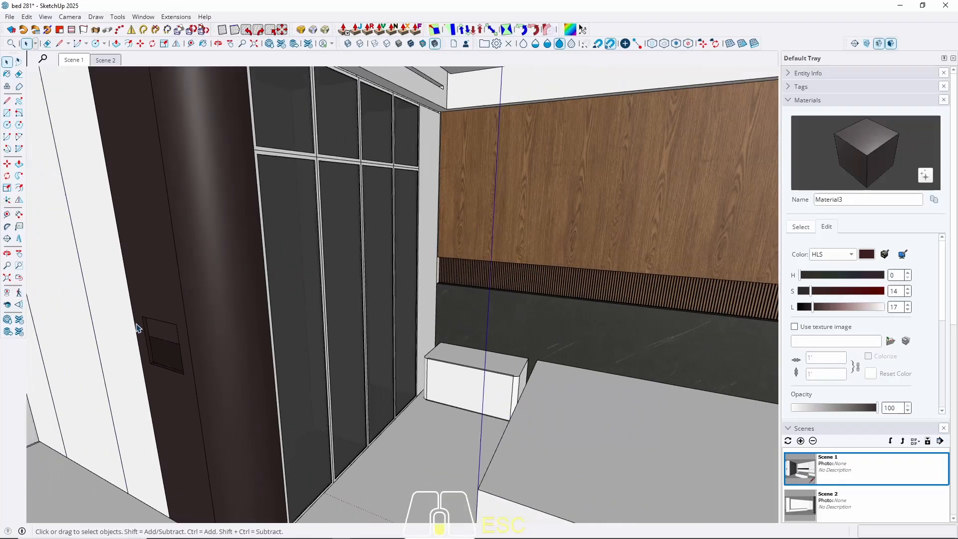
Apply the dark brown material to the tall white panel directly beside the niche's front panel.
double_click(127, 381)
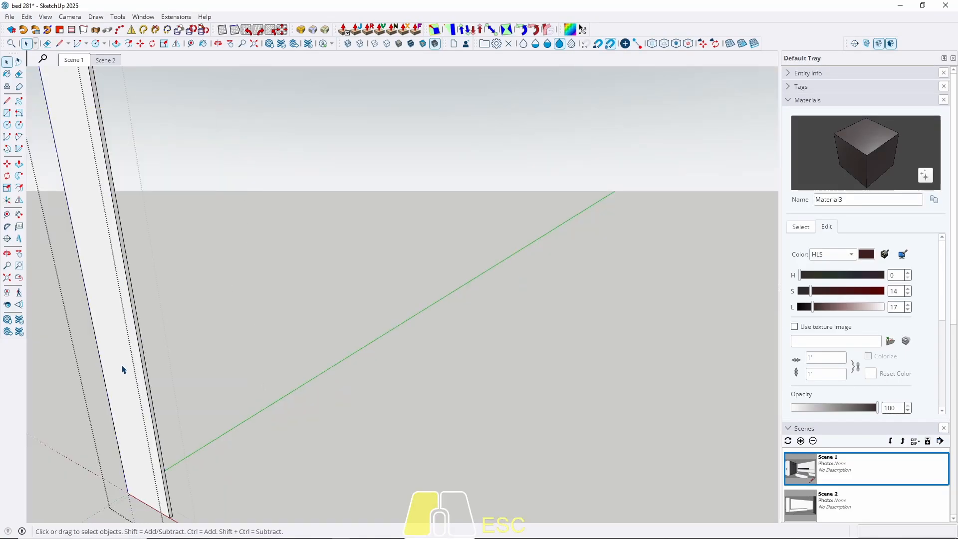
triple_click(123, 369)
key("b")
left_click(129, 353)
key("space")
key("Escape")
Apply the same dark brown material to the following tall panel between the niche cabinet and the corridor's end wall.
middle_click_drag(137, 362, 187, 358)
scroll(246, 353, "up", 5)
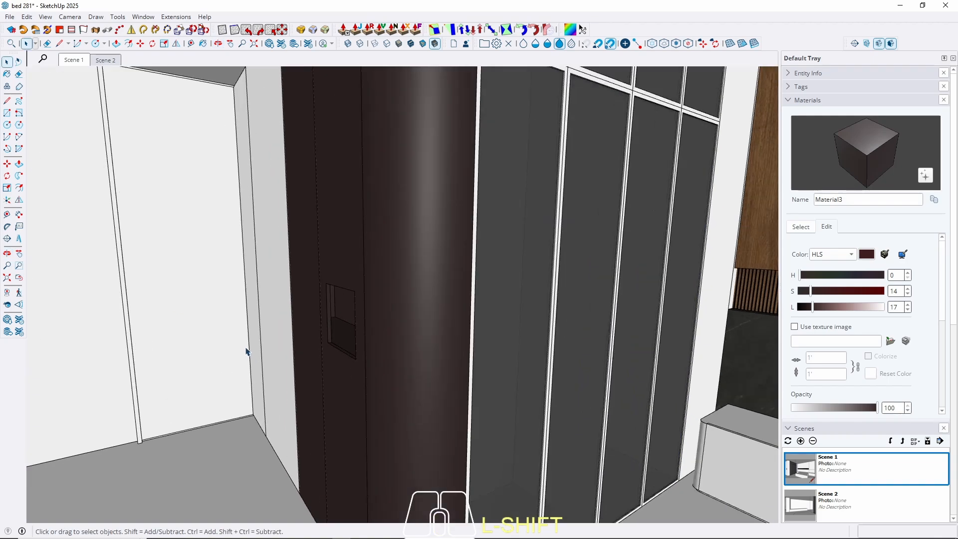
middle_click_drag(246, 353, 325, 393)
triple_click(326, 393)
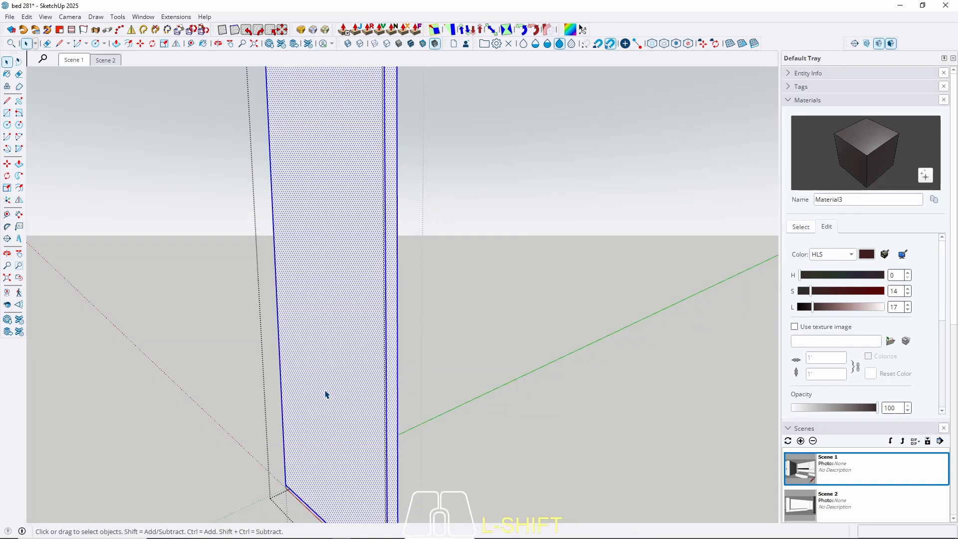
key("b")
left_click(325, 394)
key("space")
key("Escape")
Apply the same dark brown material to the narrow corner panel that meets the corridor's end wall.
triple_click(253, 384)
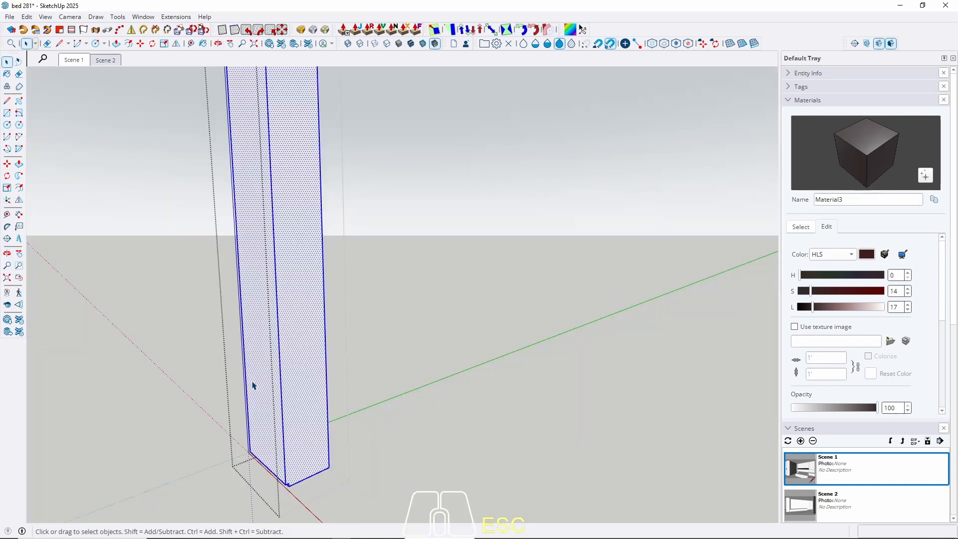
key("b")
left_click(253, 385)
key("space")
key("Escape")
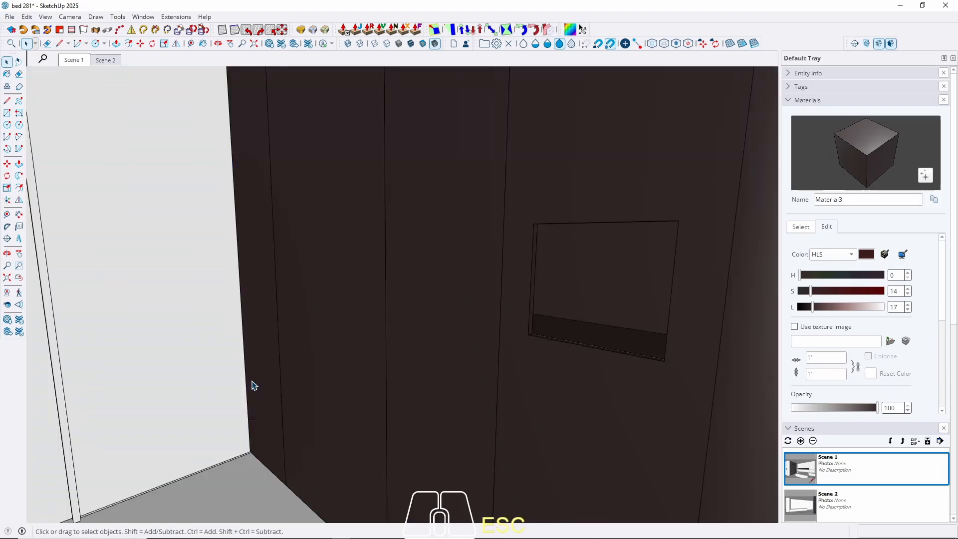
Return to Scene 1 and apply the dark brown material to the tall end panel between the glass wardrobe and headboard wall.
left_click(74, 60)
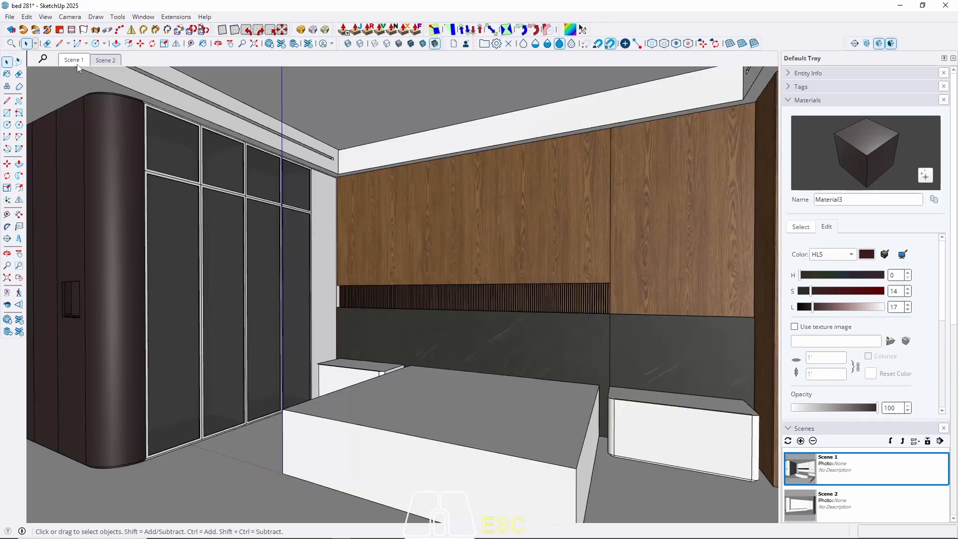
double_click(326, 289)
key("b")
left_click(328, 279)
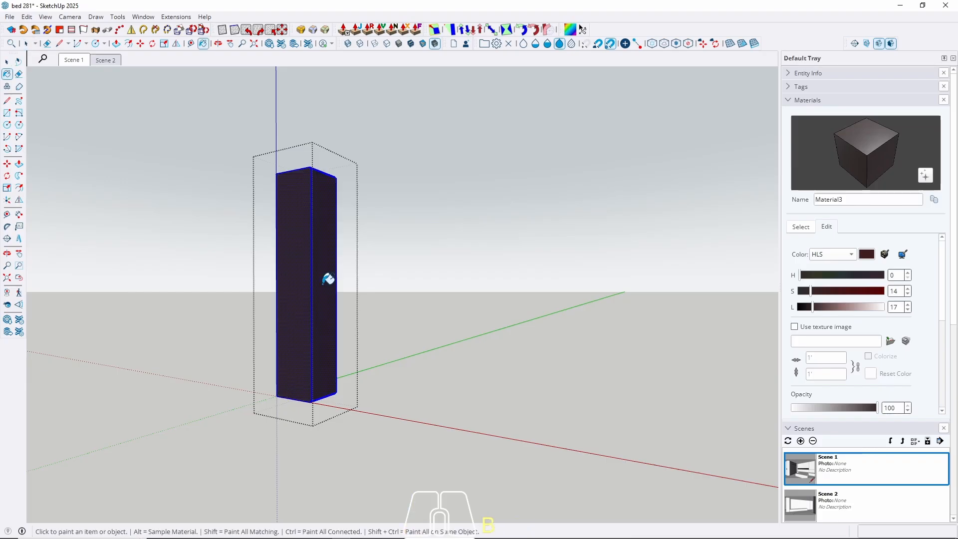
key("Escape")
key("Escape")
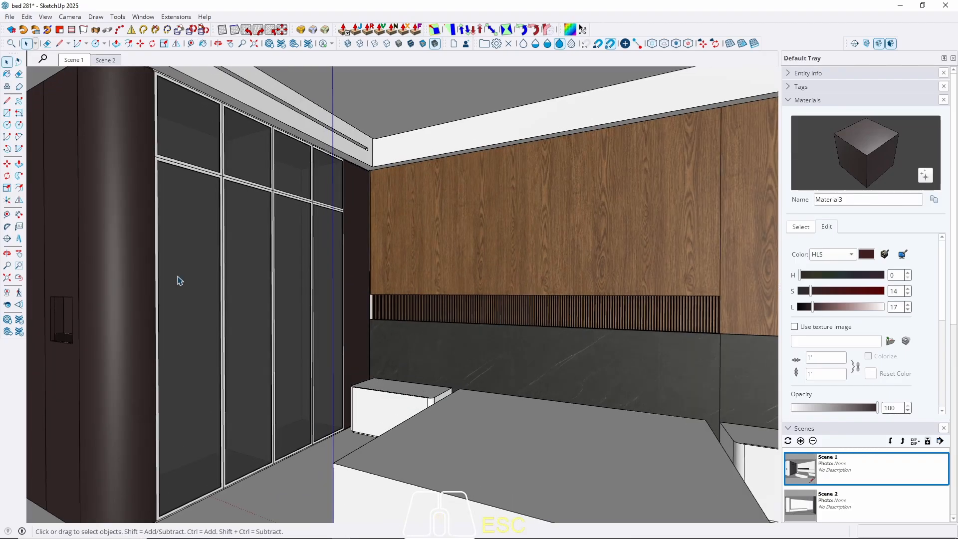
Apply the dark brown material to the large end-wall panel of the corridor on the niche cabinet's side.
middle_click_drag(180, 281, 260, 309)
middle_click_drag(260, 310, 169, 313)
scroll(169, 310, "up", 3)
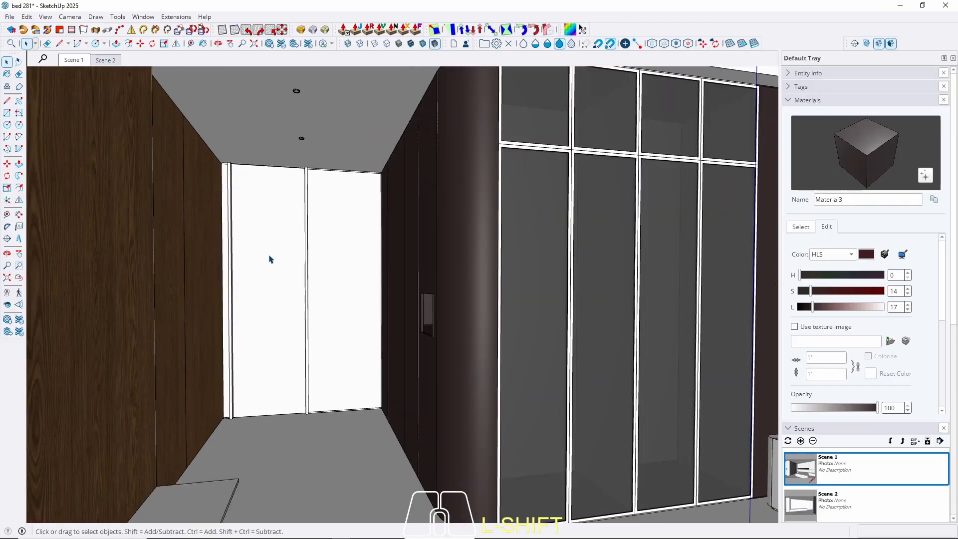
mouse_move(177, 248)
middle_mouse_down()
mouse_move(204, 259)
mouse_move(172, 263)
middle_mouse_up()
double_click(372, 298)
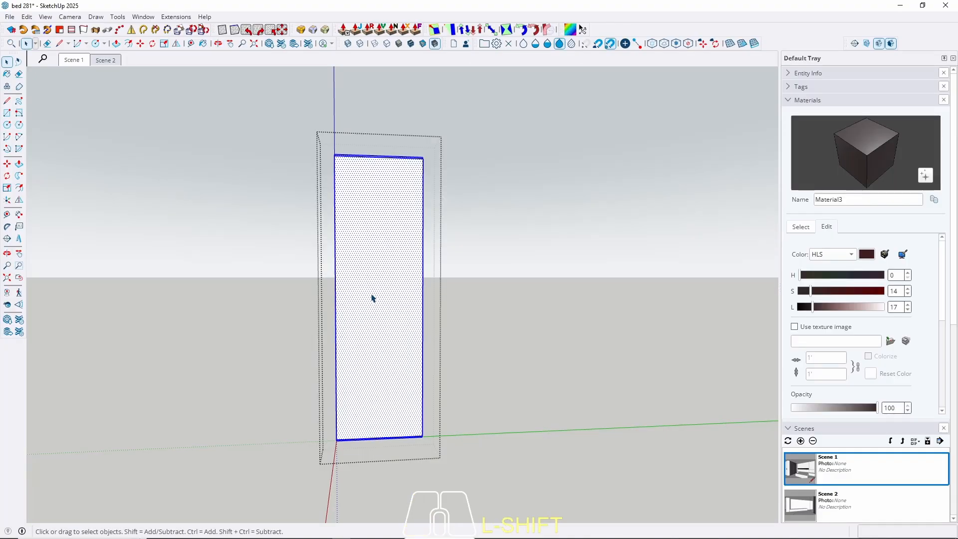
key("b")
left_click(372, 299)
key("space")
key("Escape")
Sample the wood material from the corridor wall and apply it to the narrow white strip where that wall meets the end wall.
middle_click_drag(372, 297, 204, 262)
key("b")
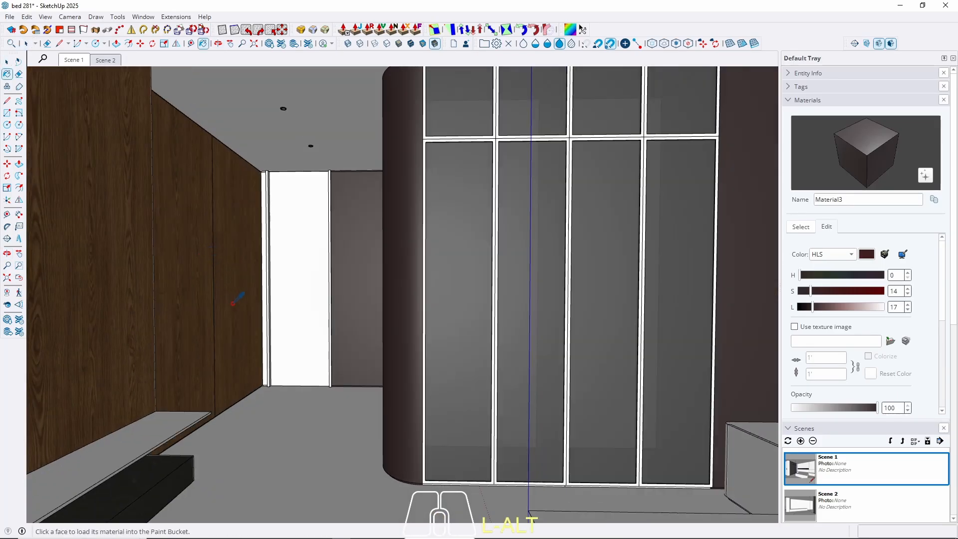
left_click(246, 289, "alt")
key("space")
scroll(246, 288, "up", 5)
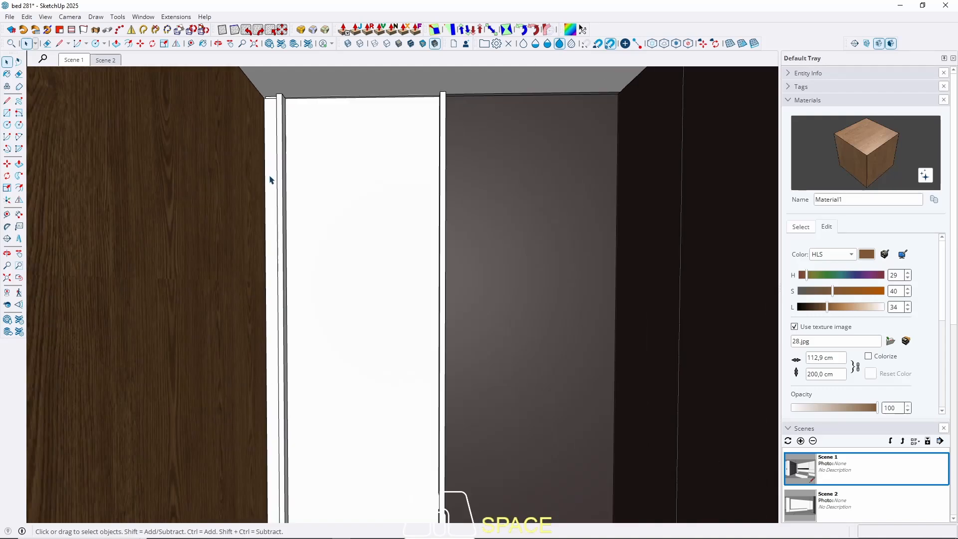
double_click(272, 178)
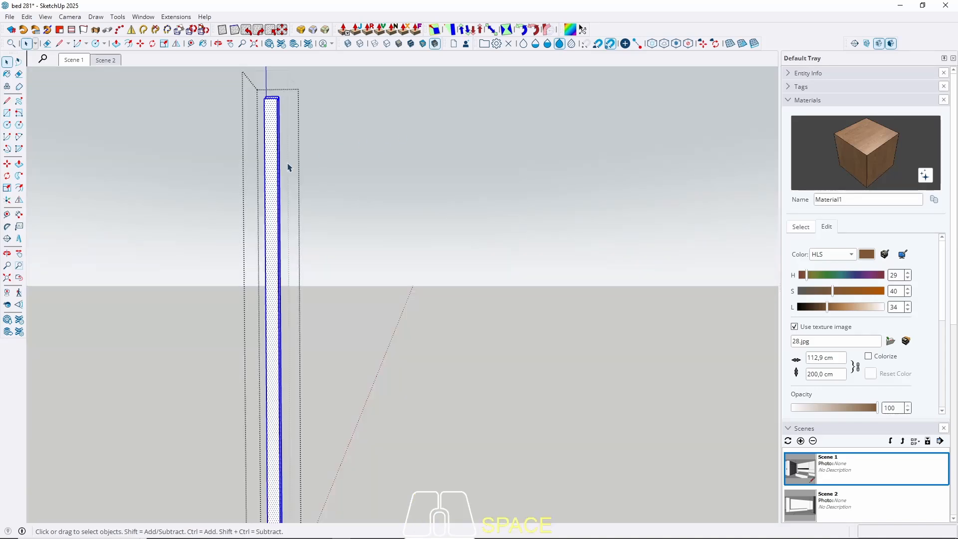
key("b")
left_click(273, 179)
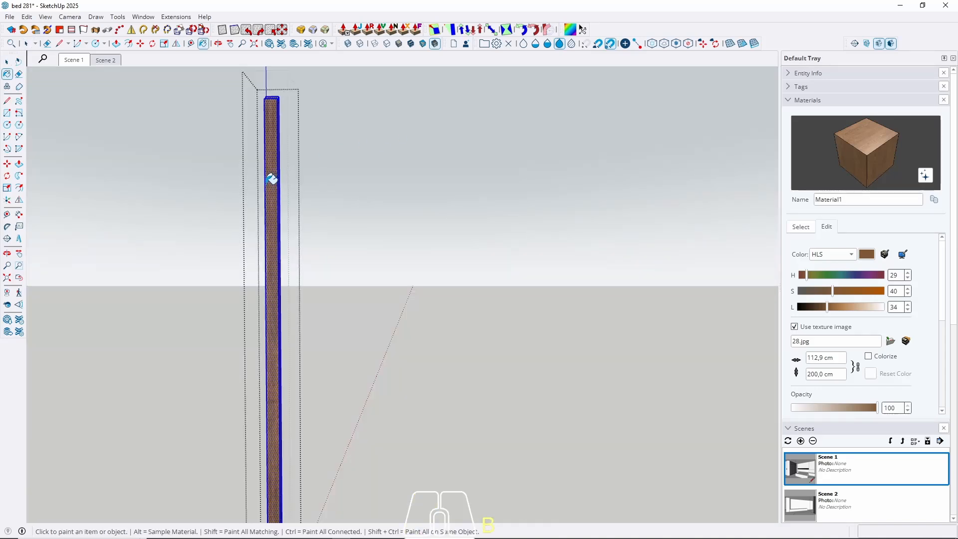
key("space")
key("Escape")
Return to Scene 1 to review the room and dismiss the new-video notification.
middle_click_drag(271, 190, 260, 305)
scroll(264, 235, "down", 3)
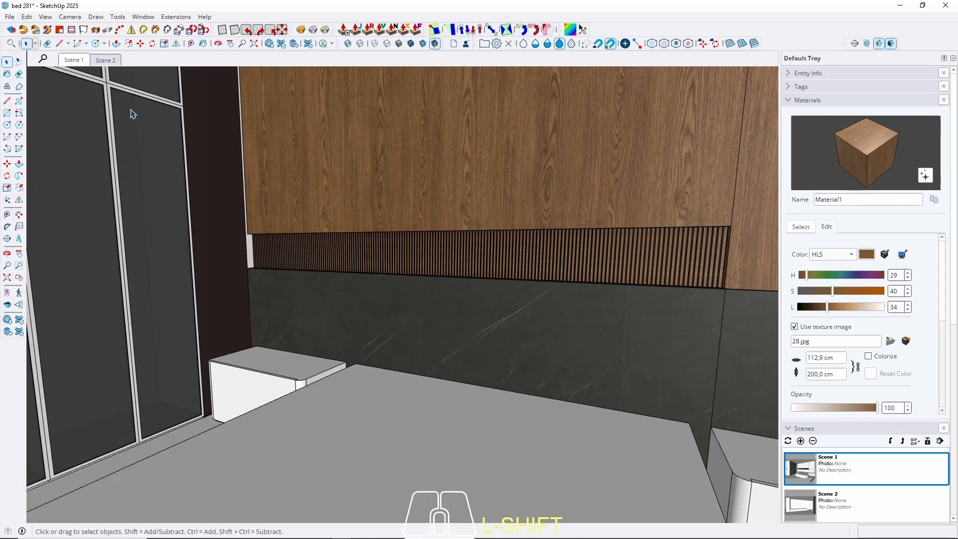
left_click(94, 60)
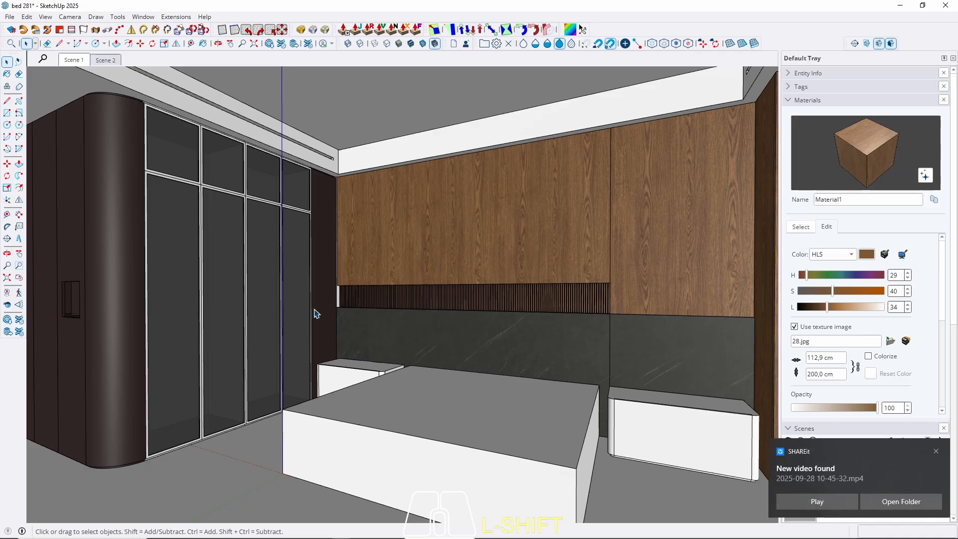
left_click(935, 452)
Sample the dark brown of the wardrobe's end panel and apply it to the thin white panel behind it, beside the slatted strip.
scroll(313, 364, "up", 4)
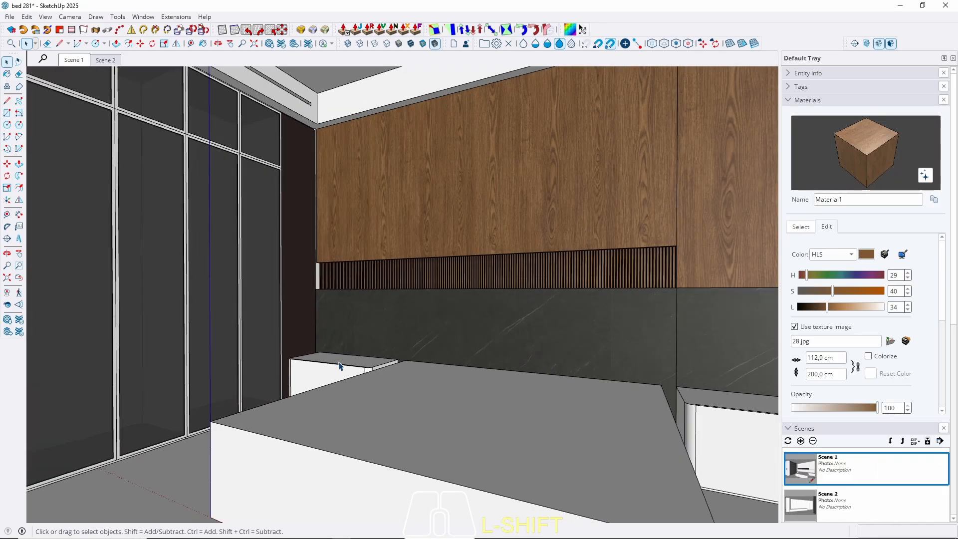
middle_click_drag(312, 364, 432, 377)
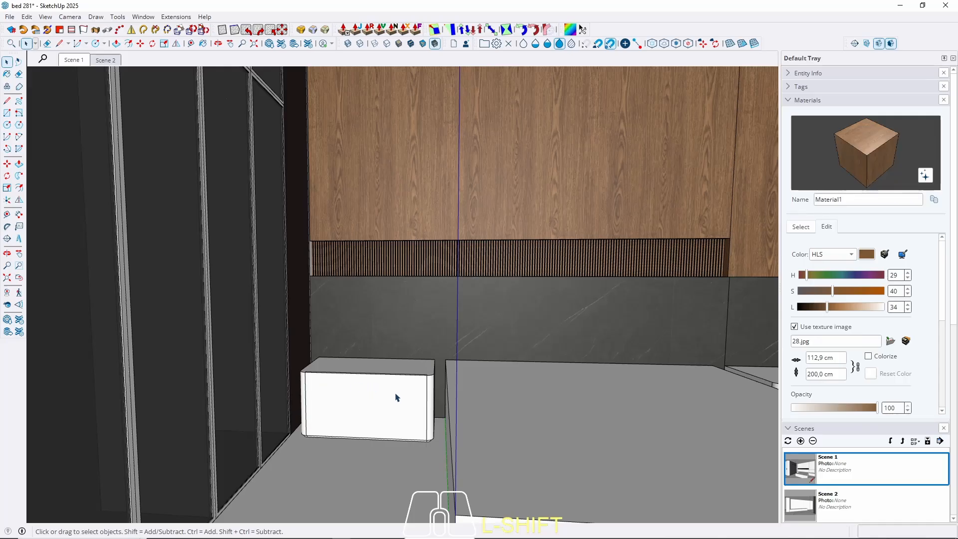
middle_click_drag(370, 391, 379, 372, "shift")
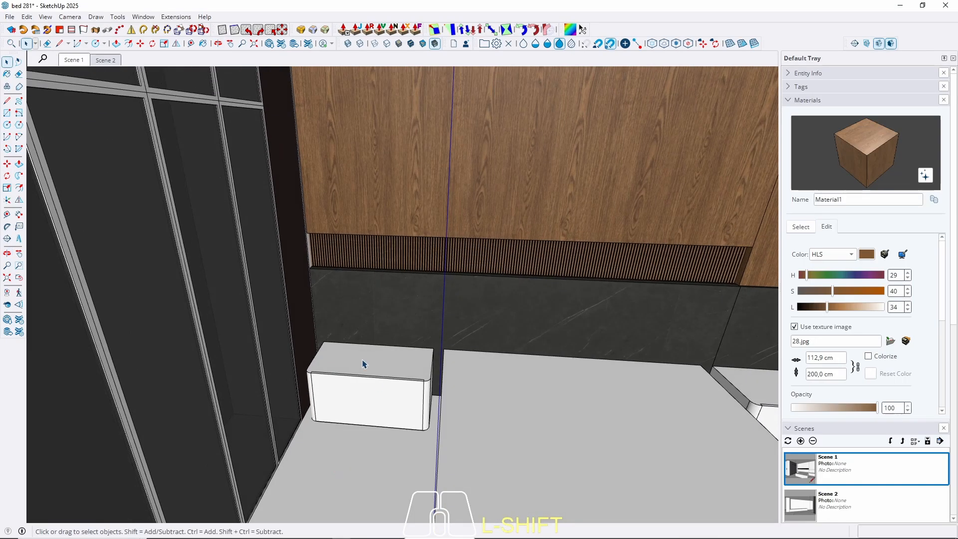
scroll(316, 237, "up", 4)
middle_click_drag(321, 268, 157, 285)
left_click(249, 282)
key("b")
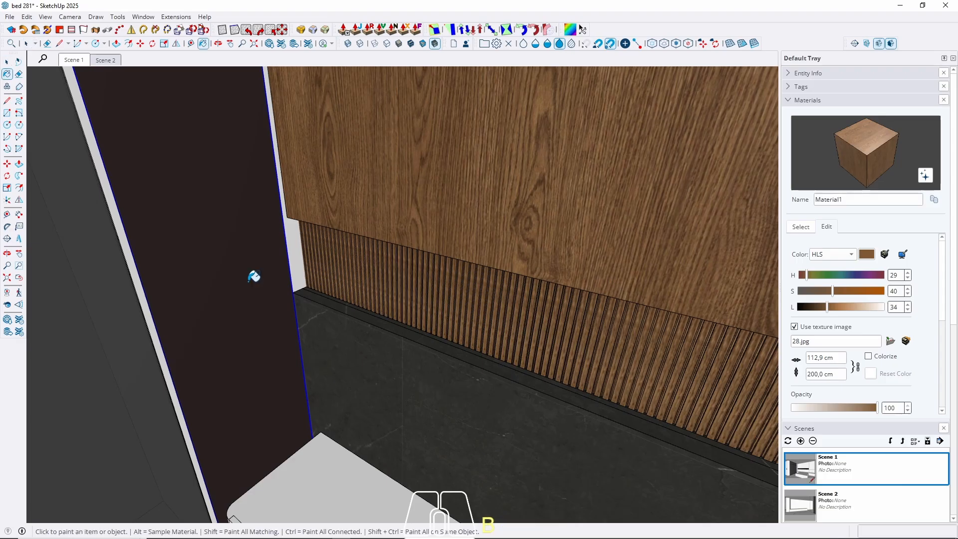
left_click(250, 277, "alt")
key("space")
triple_click(296, 258)
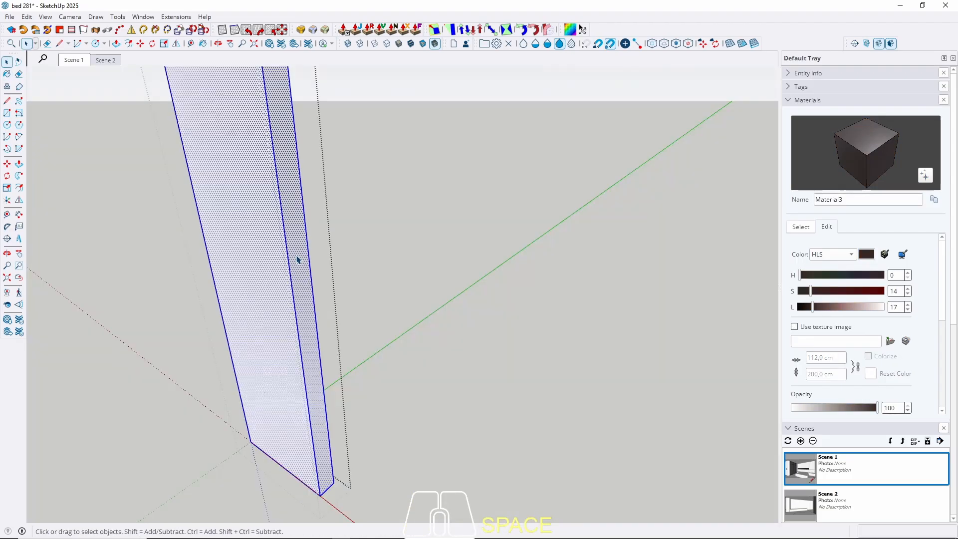
key("b")
left_click(298, 257)
key("space")
key("Escape")
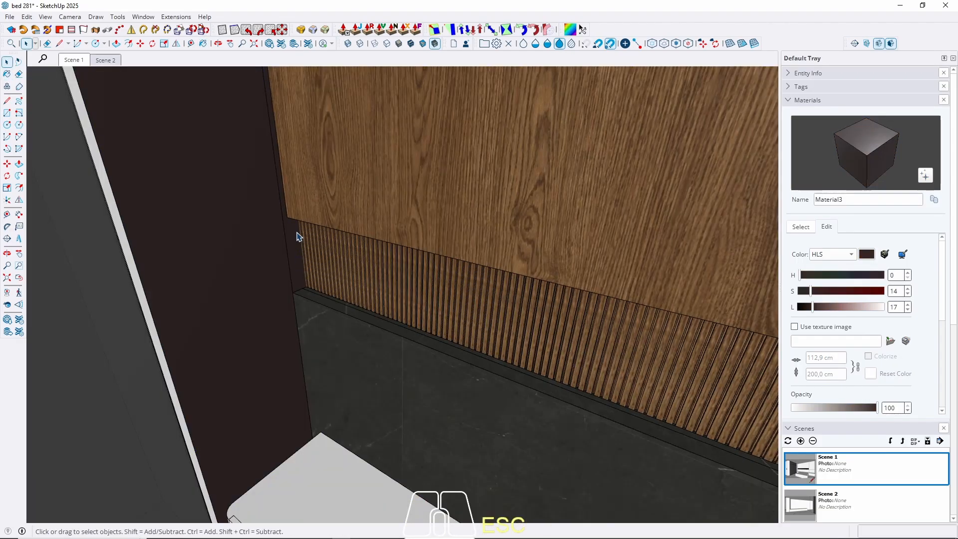
Create a material named Material4 from the texture image 41.jpg with a texture height of 200 cm.
mouse_move(299, 259)
middle_mouse_down()
mouse_move(332, 313)
mouse_move(316, 276)
mouse_move(278, 346)
mouse_move(316, 248)
mouse_move(265, 208)
mouse_move(280, 353)
mouse_move(276, 310)
middle_mouse_up()
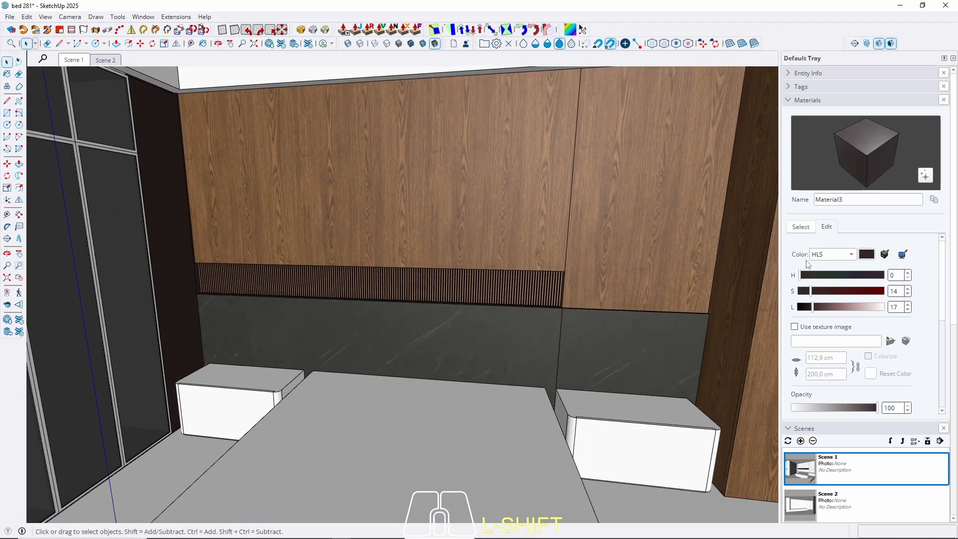
left_click(800, 228)
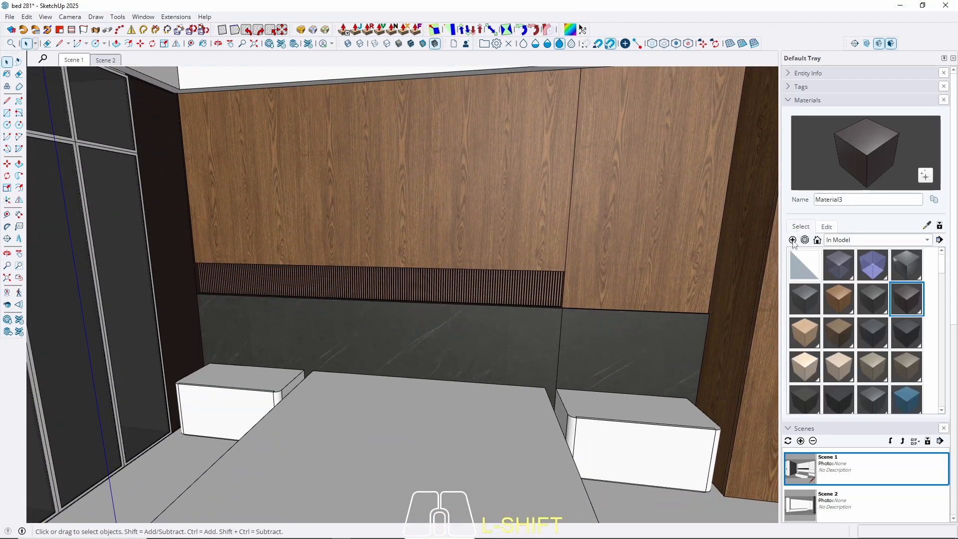
left_click(792, 240)
left_click(492, 342)
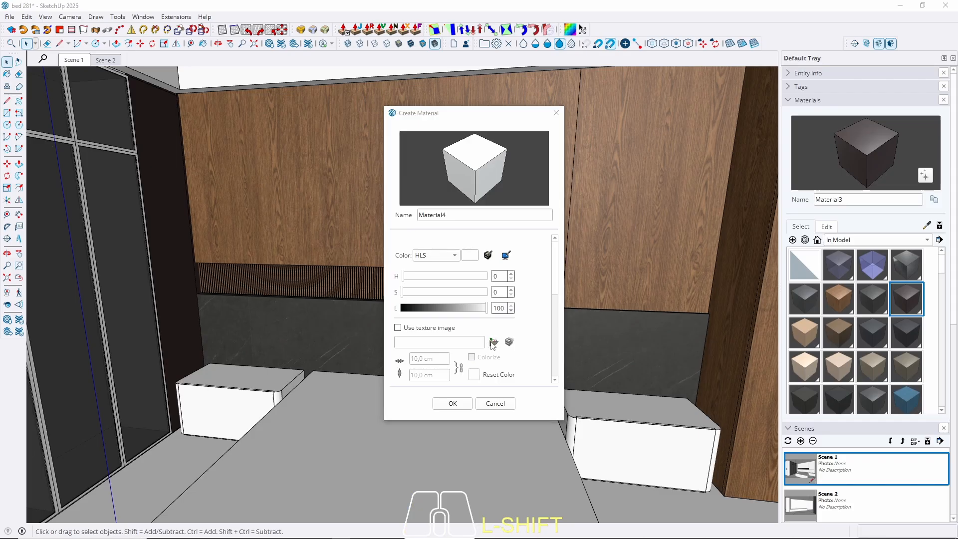
double_click(302, 147)
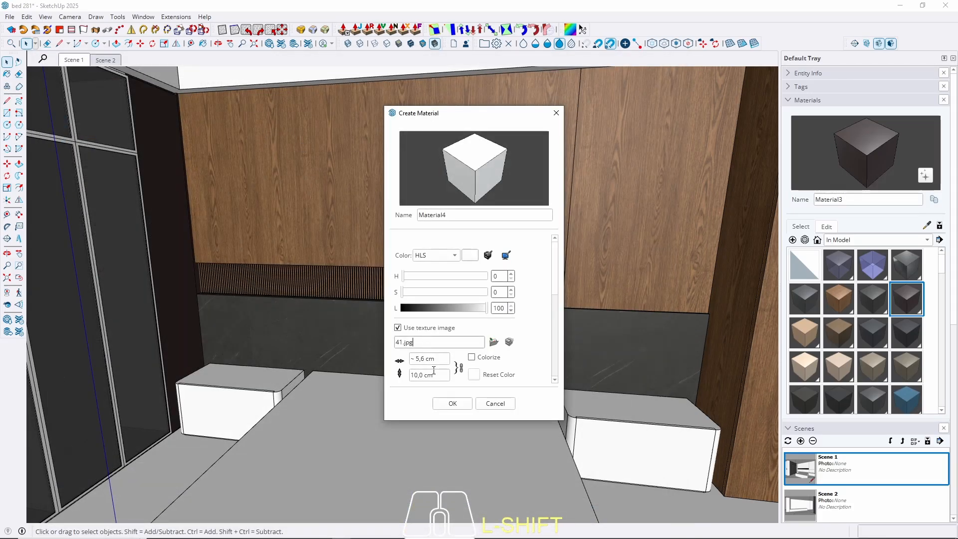
left_click_drag(438, 375, 345, 374)
type("200")
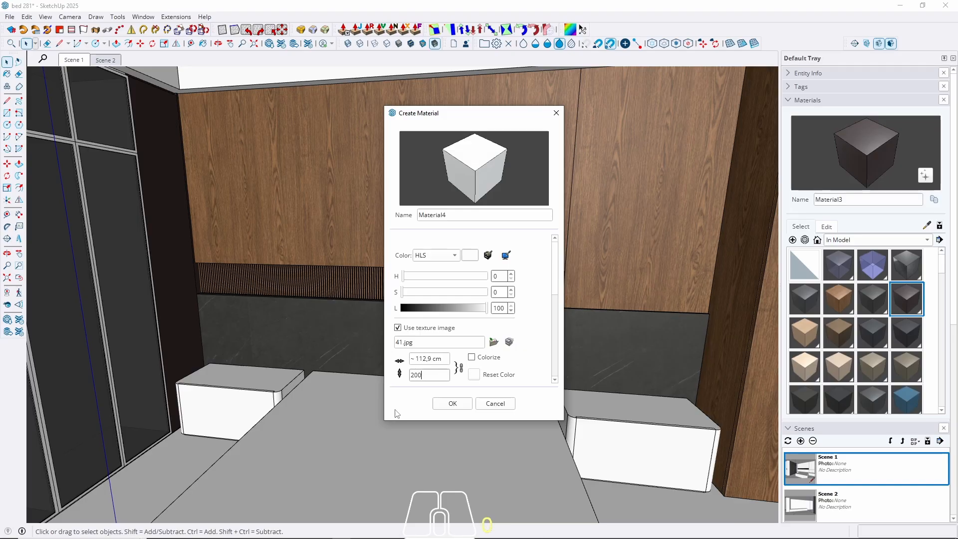
left_click(453, 403)
Apply the new dark wood material to the front panel of the nightstand nearest the wardrobe.
key("space")
scroll(216, 377, "up", 3)
scroll(217, 377, "up", 1)
middle_click_drag(216, 377, 352, 349)
double_click(295, 420)
left_click(296, 420)
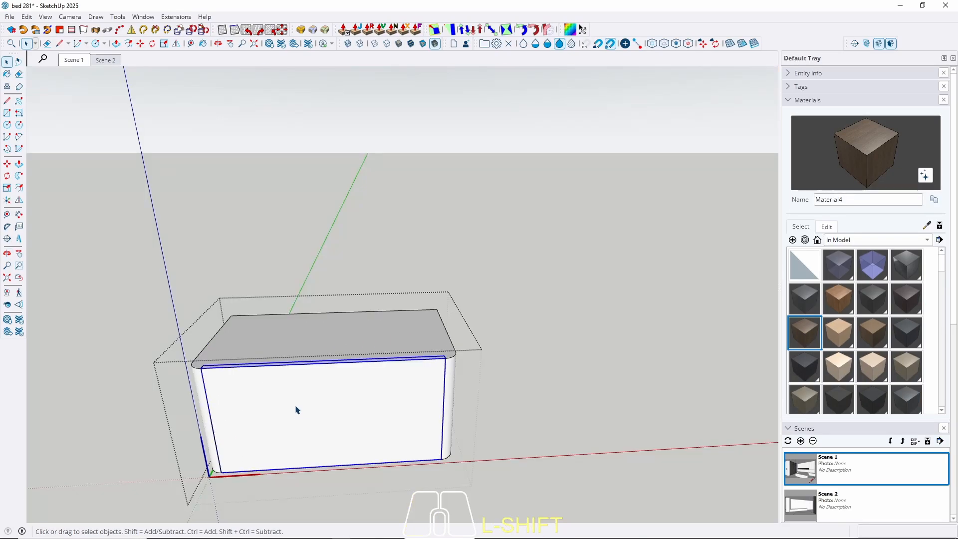
double_click(295, 409)
left_click(295, 409)
key("b")
left_click(296, 407)
key("space")
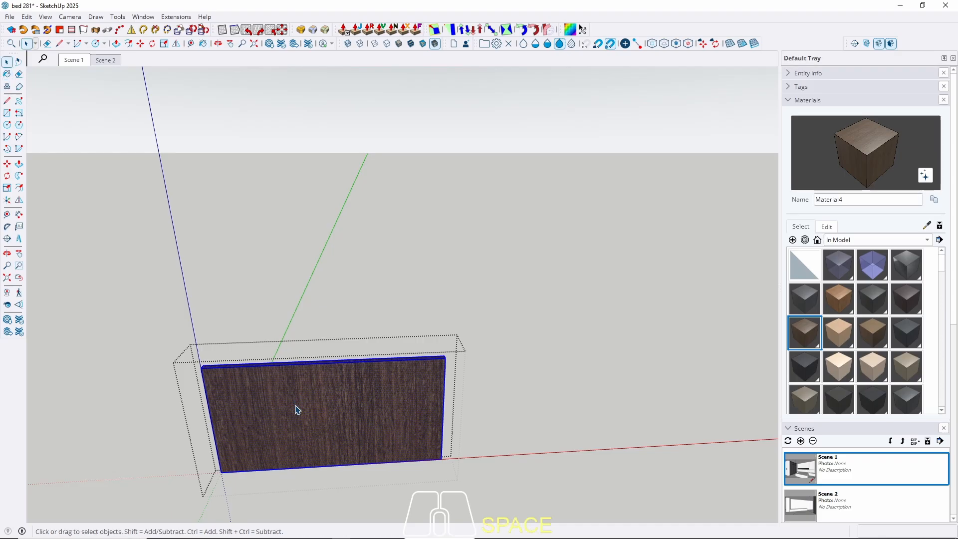
key("Escape")
Apply the same dark wood material to the nightstand's rounded body and top.
left_click(314, 328)
triple_click(314, 330)
key("b")
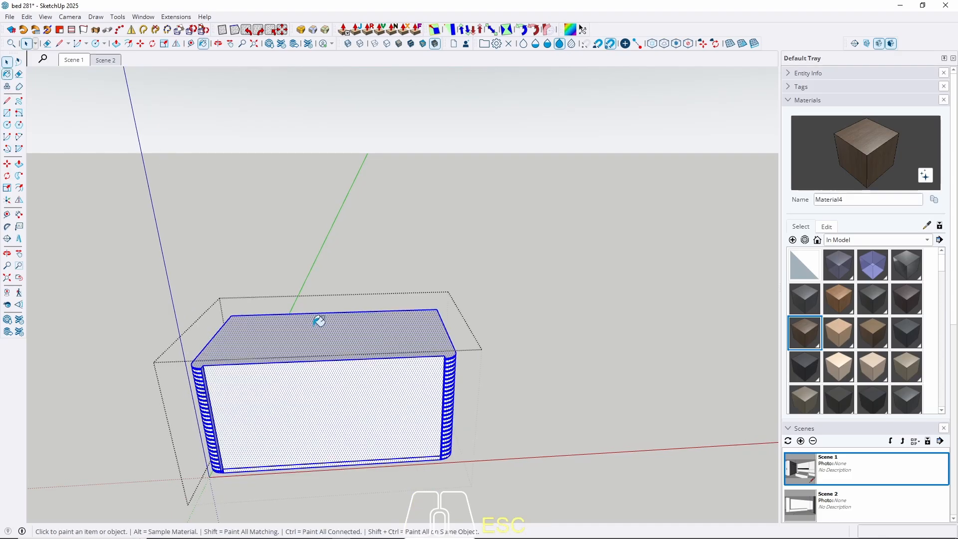
left_click(316, 329)
key("space")
key("Escape")
key("Escape")
scroll(240, 330, "down", 5)
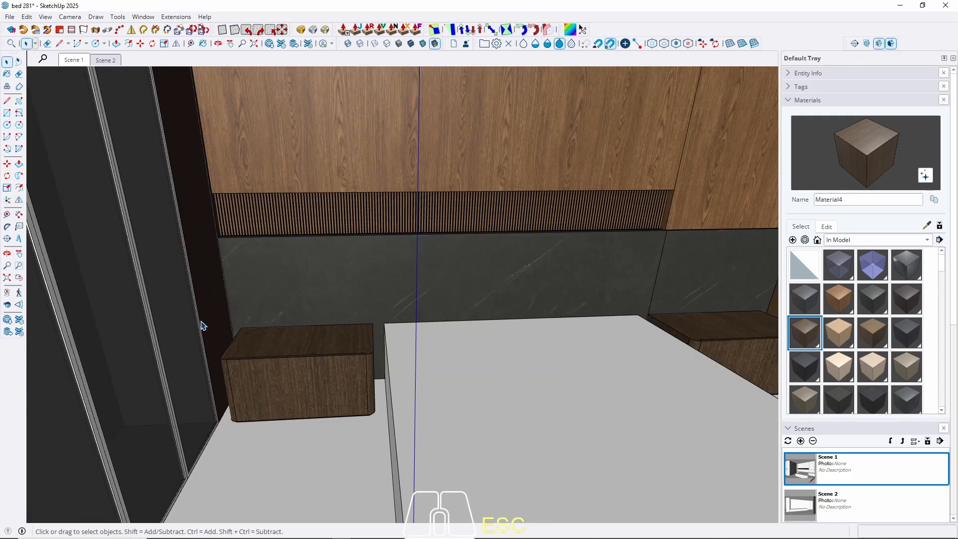
Set the texture height of the nightstands' dark wood material to 150 cm.
middle_click_drag(289, 338, 276, 309)
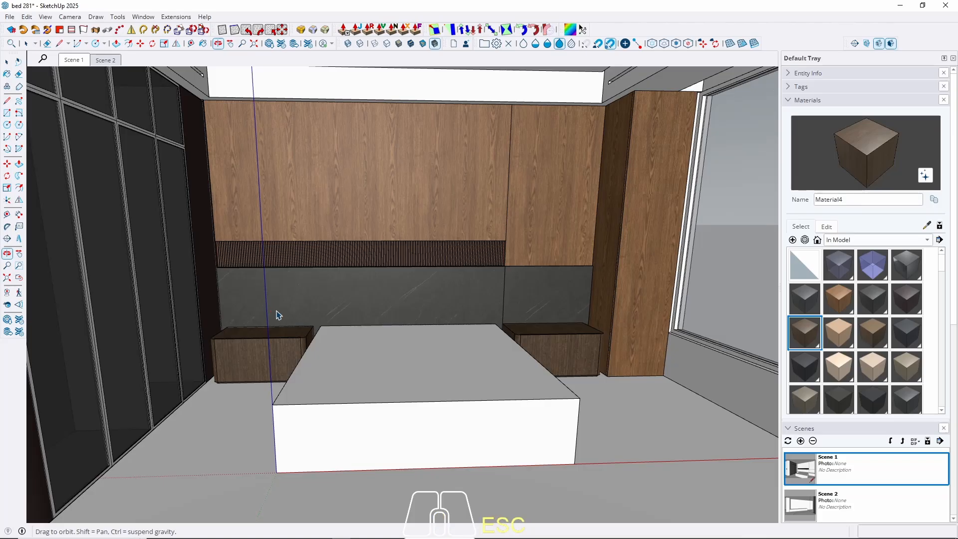
scroll(276, 319, "up", 3)
scroll(268, 363, "down", 3)
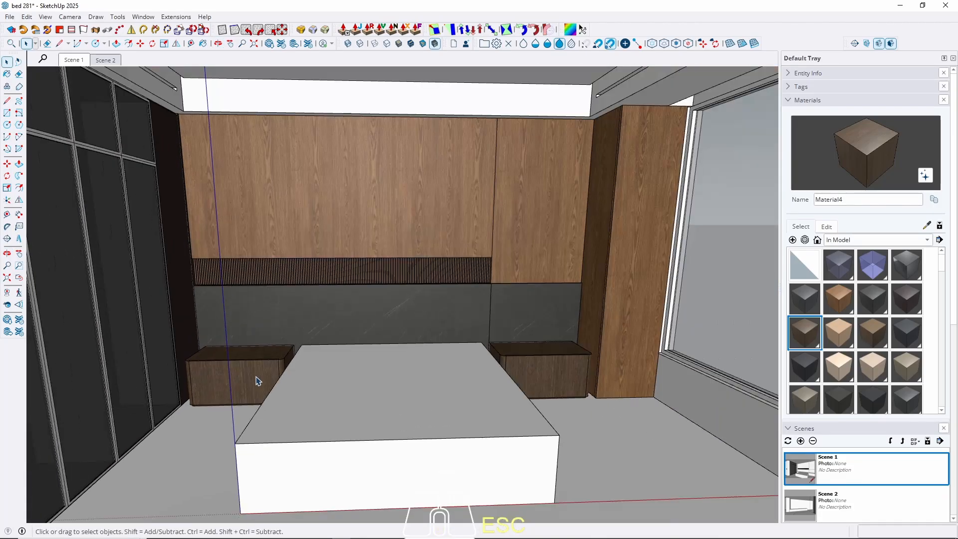
middle_click_drag(256, 380, 541, 383)
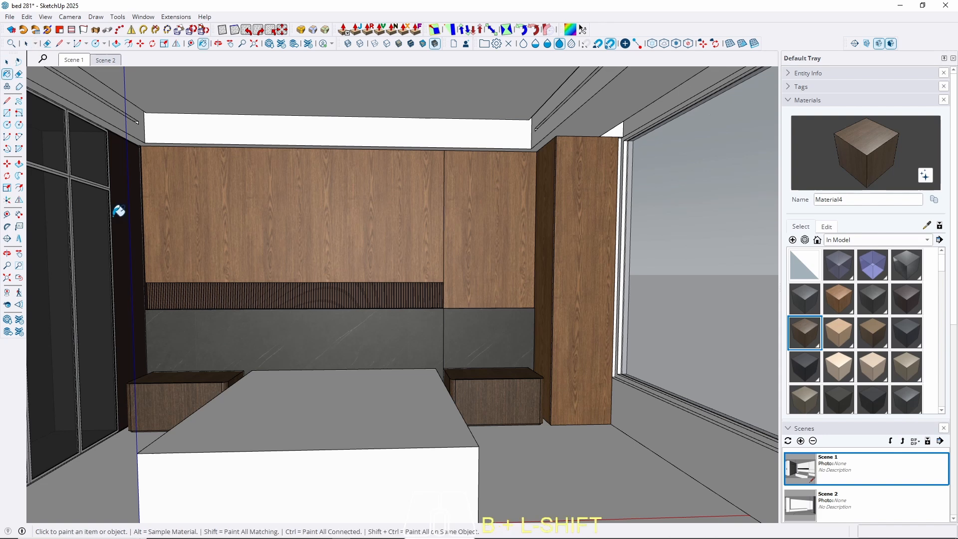
key("b")
left_click(827, 226)
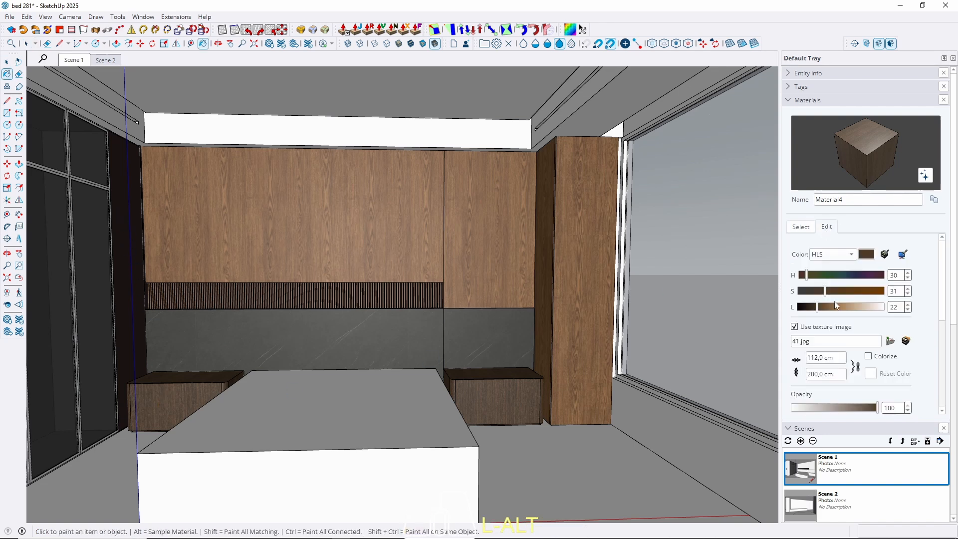
triple_click(837, 375)
type("1")
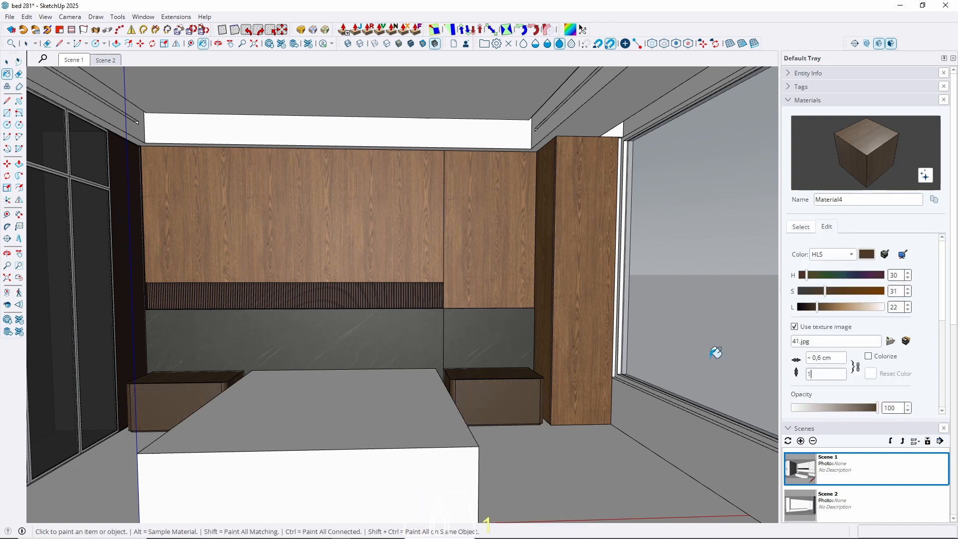
type("50")
key("Return")
key("Escape")
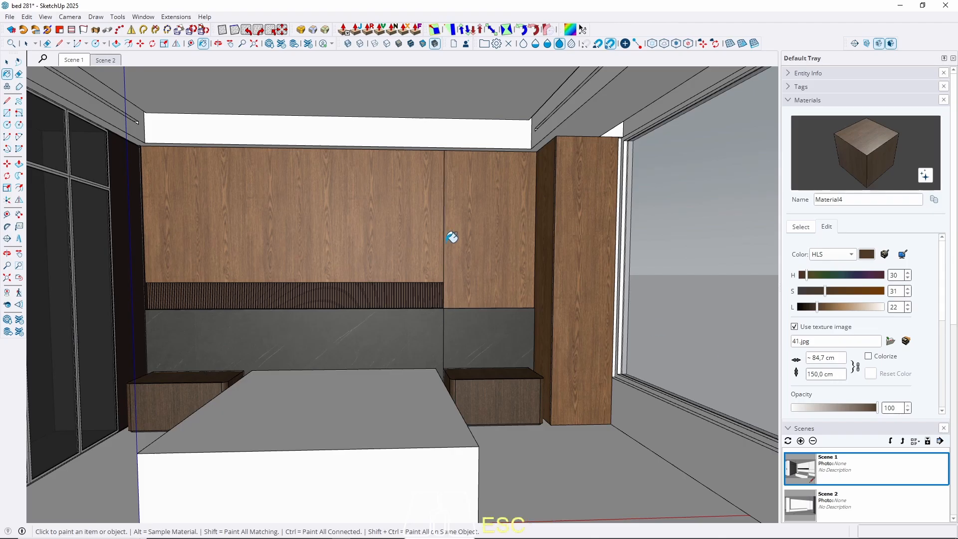
Create a plain dark brown material by matching its colour to the front of the nightstand beside the wardrobe.
mouse_move(314, 220)
middle_mouse_down()
mouse_move(203, 235)
mouse_move(276, 227)
mouse_move(182, 281)
middle_mouse_up()
scroll(182, 281, "up", 2)
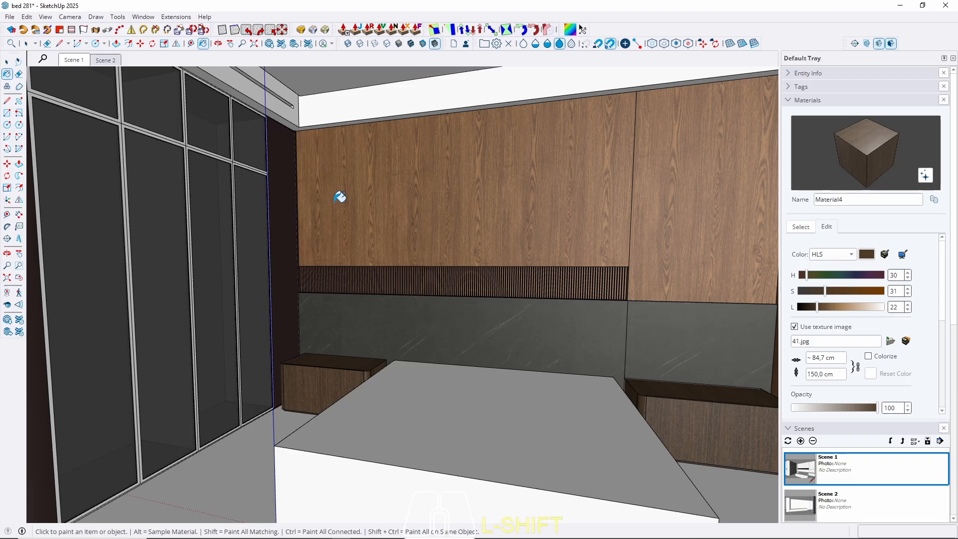
left_click(800, 227)
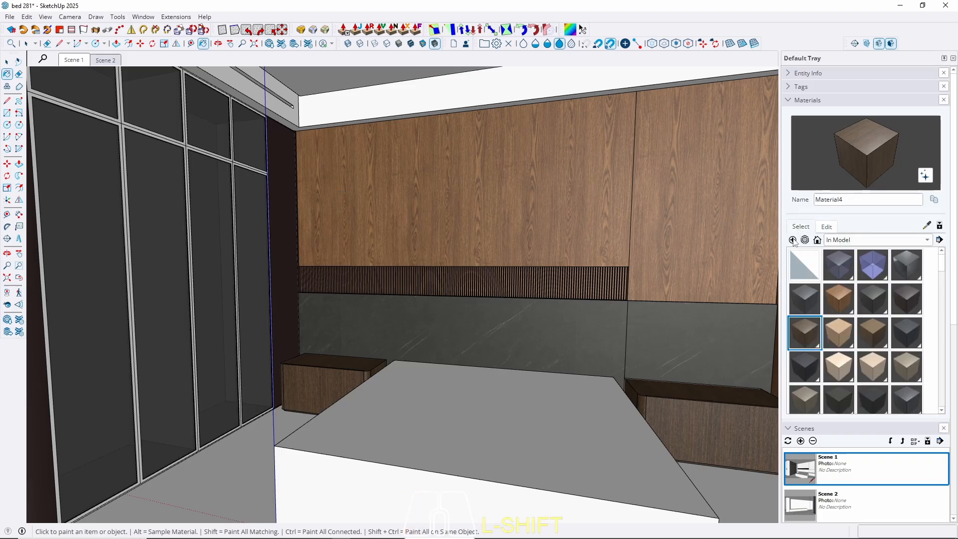
left_click(793, 240)
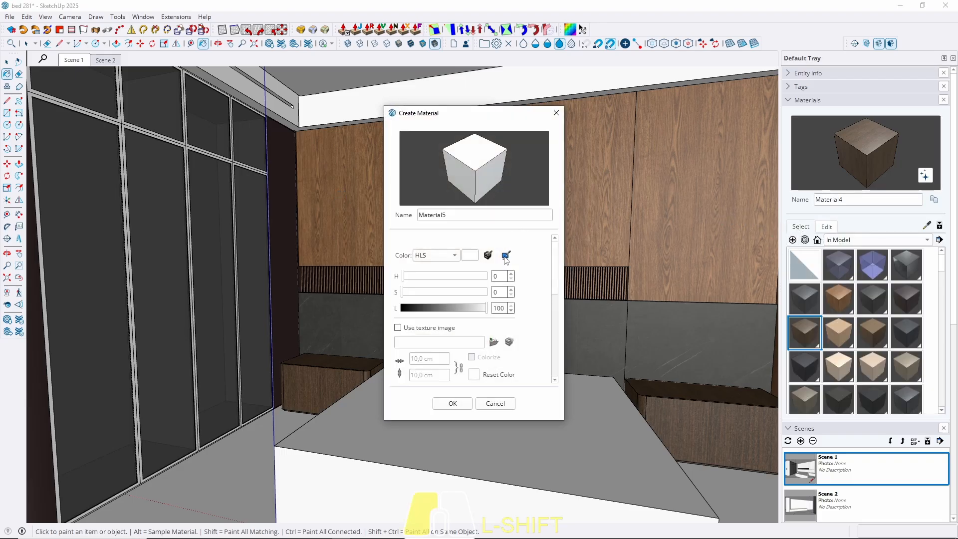
left_click(506, 255)
left_click(341, 381)
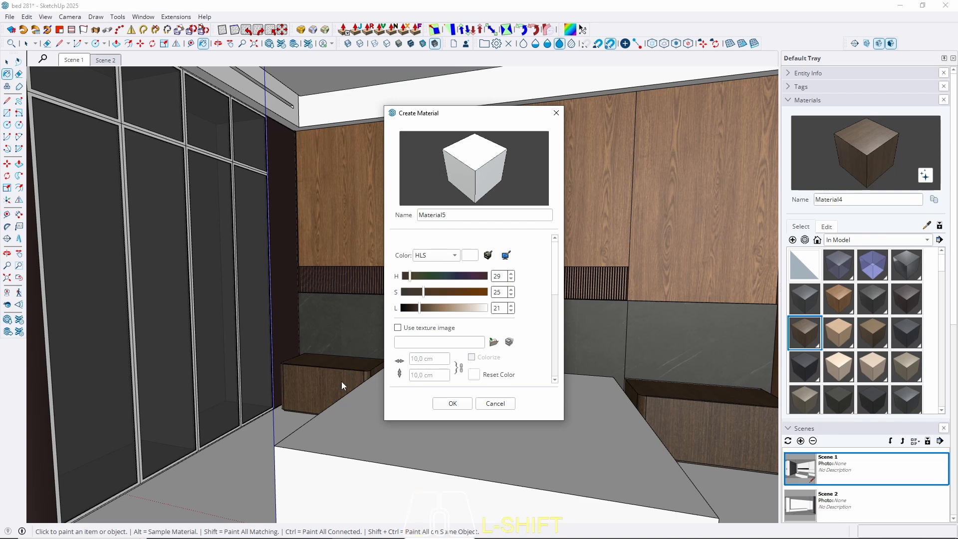
left_click(451, 403)
Apply the new dark brown material to the whole carcass of the glass-door wardrobe.
key("space")
middle_click_drag(209, 306, 225, 369)
left_click(223, 379, "shift")
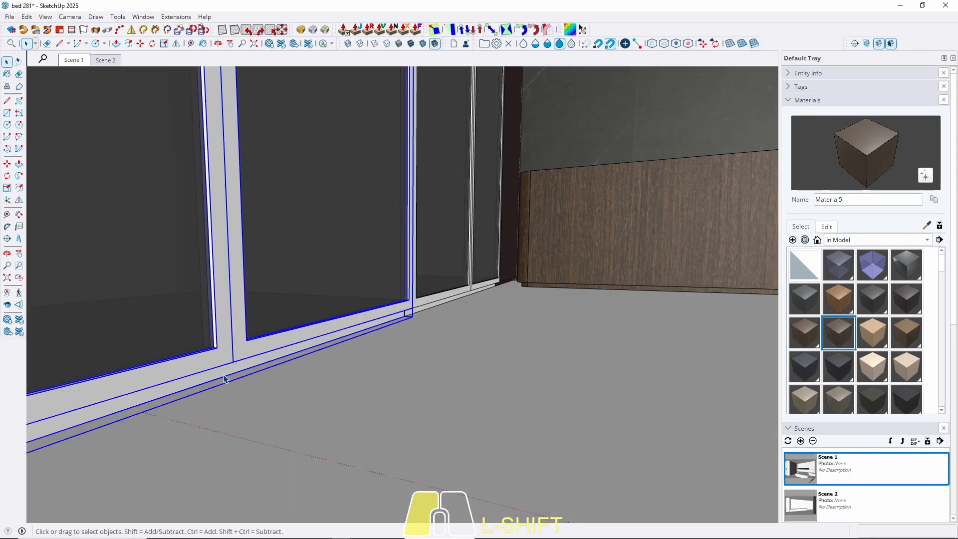
double_click(223, 379, "shift")
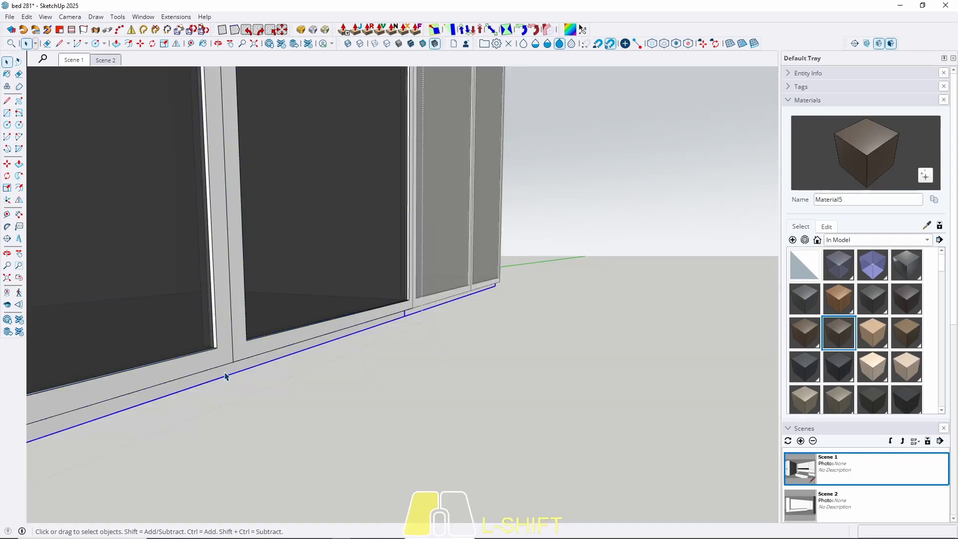
middle_click_drag(224, 376, 247, 358)
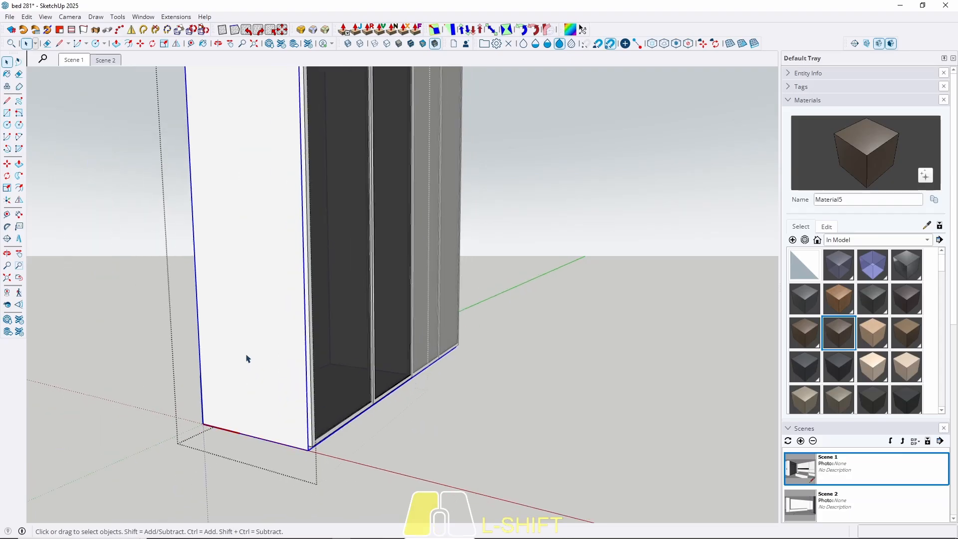
triple_click(247, 358)
key("b")
left_click(254, 343)
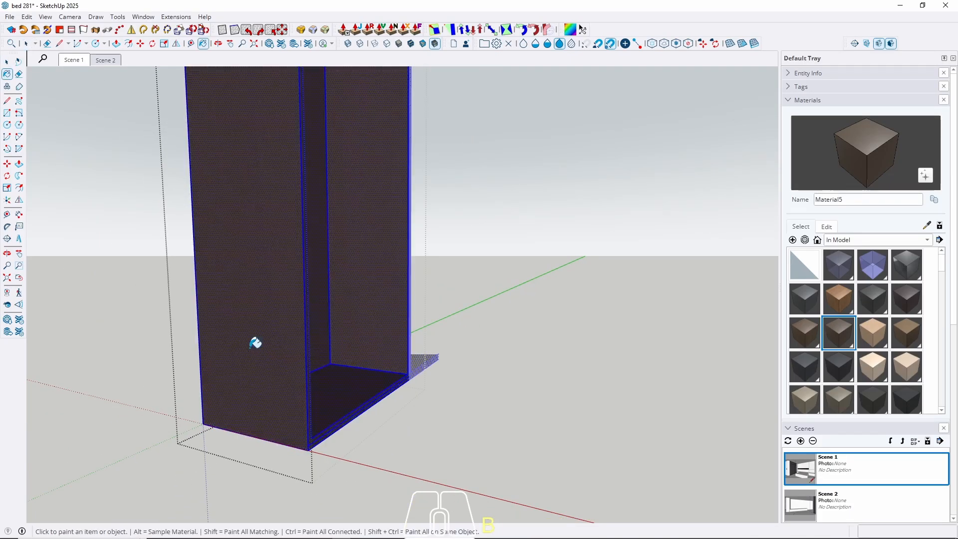
key("space")
key("Escape")
Apply the same dark brown material to the white frames of the wardrobe's tall lower glass doors.
scroll(307, 410, "up", 4)
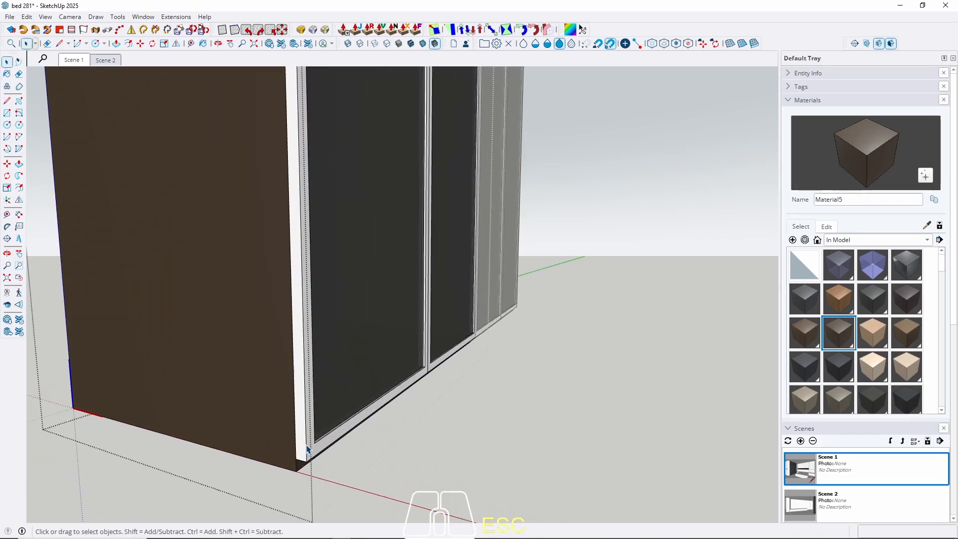
double_click(307, 449)
left_click(307, 448)
double_click(301, 431)
triple_click(301, 432)
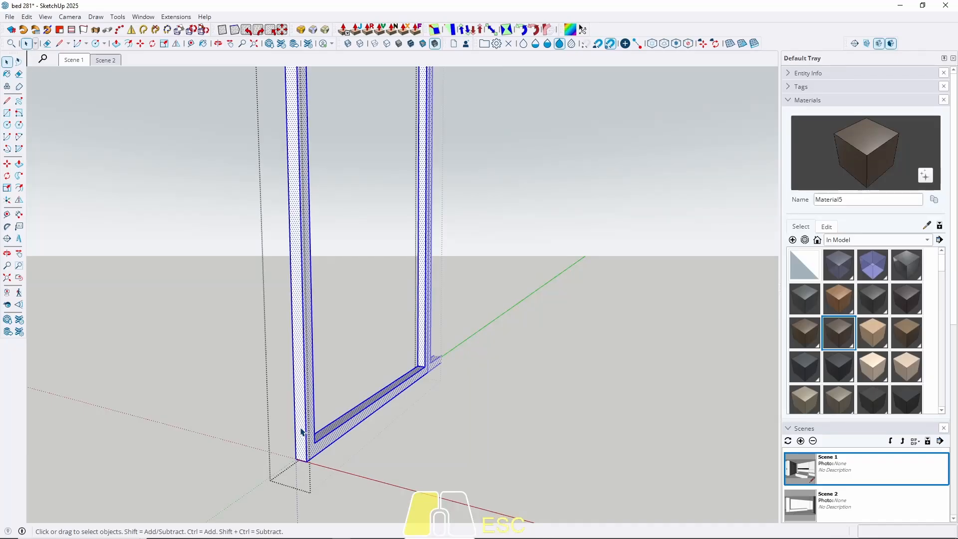
key("b")
left_click(301, 431)
key("space")
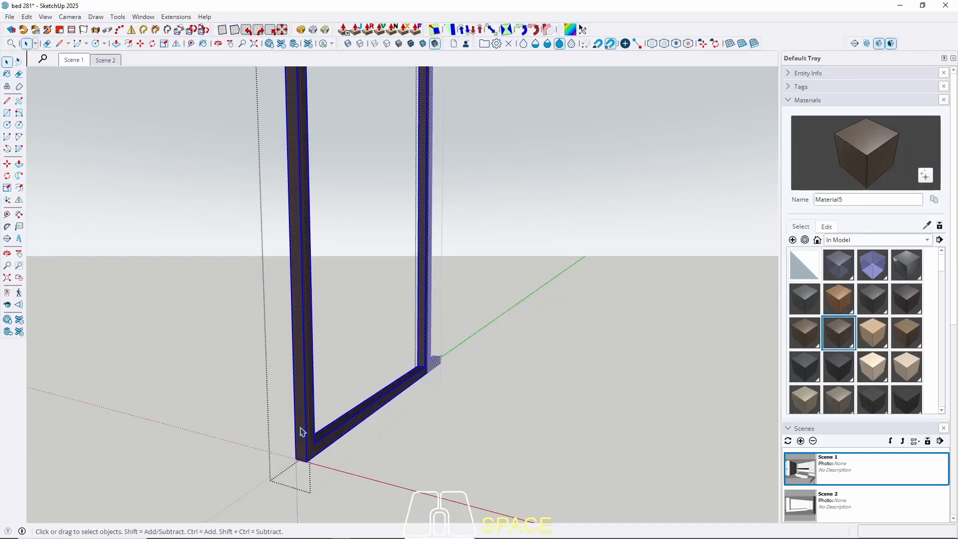
key("Escape")
key("Escape")
key("Escape")
scroll(184, 438, "down", 1)
scroll(146, 443, "down", 4)
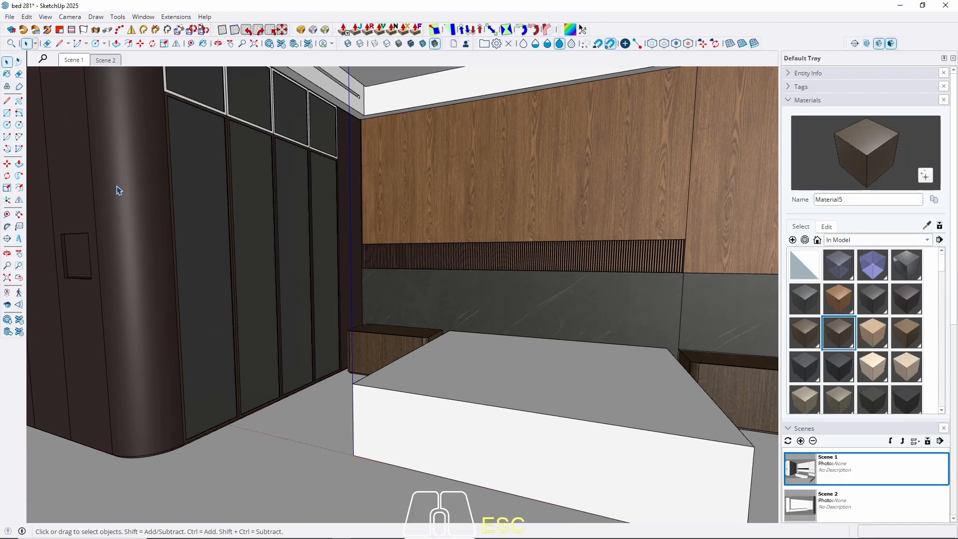
Apply the dark brown material to the frames of the wardrobe's upper glass doors and return to the Scene 1 view.
scroll(216, 94, "up", 2)
middle_click_drag(216, 94, 242, 226, "shift")
scroll(190, 230, "up", 6)
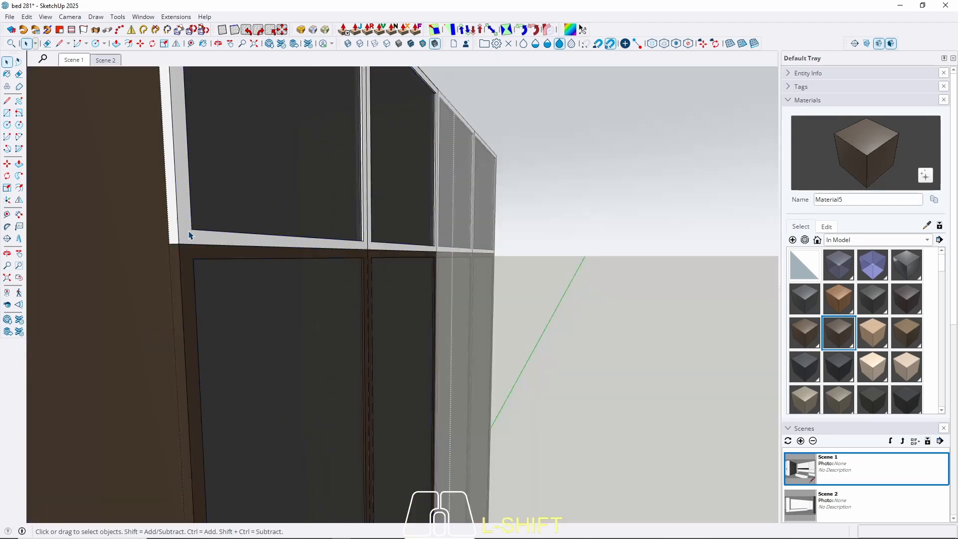
left_click(189, 234)
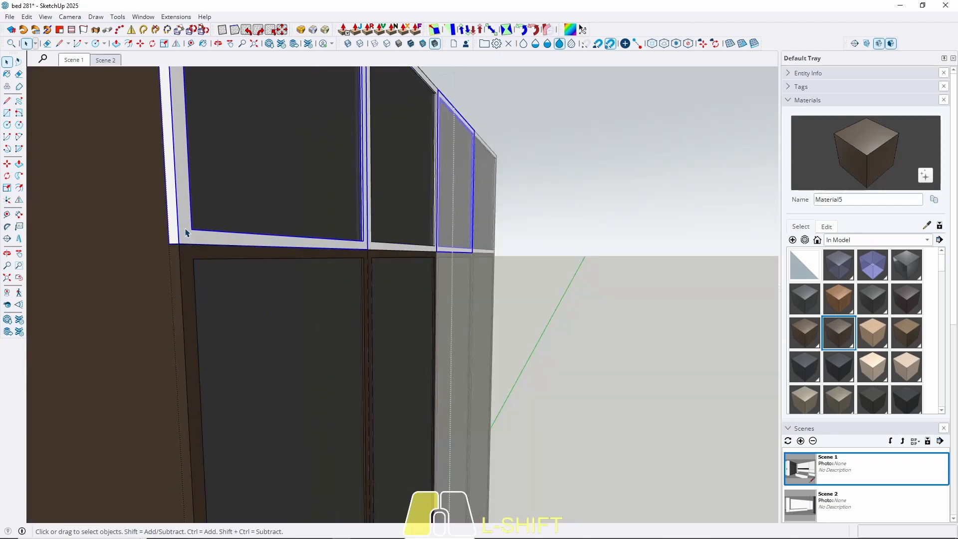
double_click(188, 232)
triple_click(184, 214)
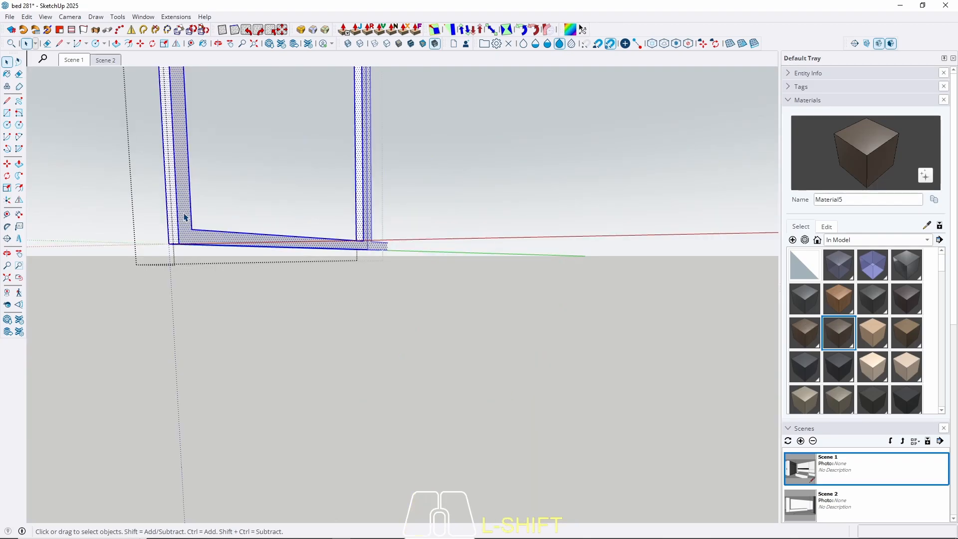
key("b")
left_click(184, 214)
key("space")
left_click(247, 230)
key("Escape")
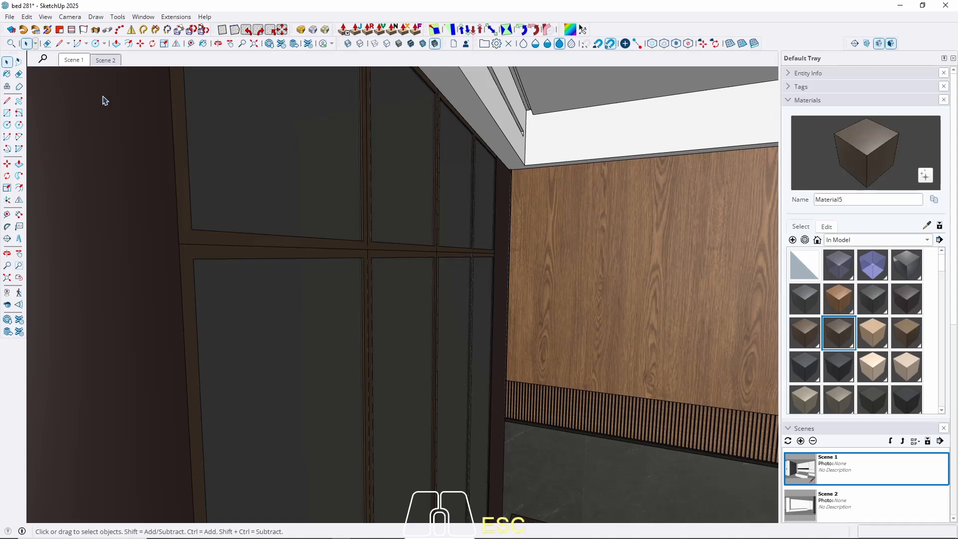
left_click(75, 61)
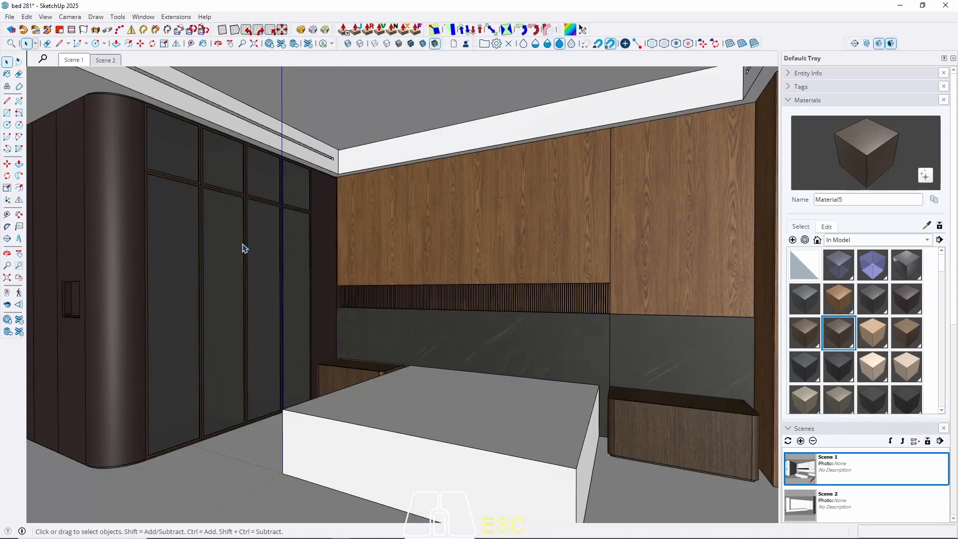
Apply the dark brown material to the white frame posts on both sides of the white door past the wardrobe.
mouse_move(245, 248)
middle_mouse_down()
mouse_move(223, 266)
mouse_move(100, 267)
mouse_move(265, 264)
mouse_move(210, 265)
mouse_move(252, 254)
middle_mouse_up()
scroll(159, 384, "up", 6)
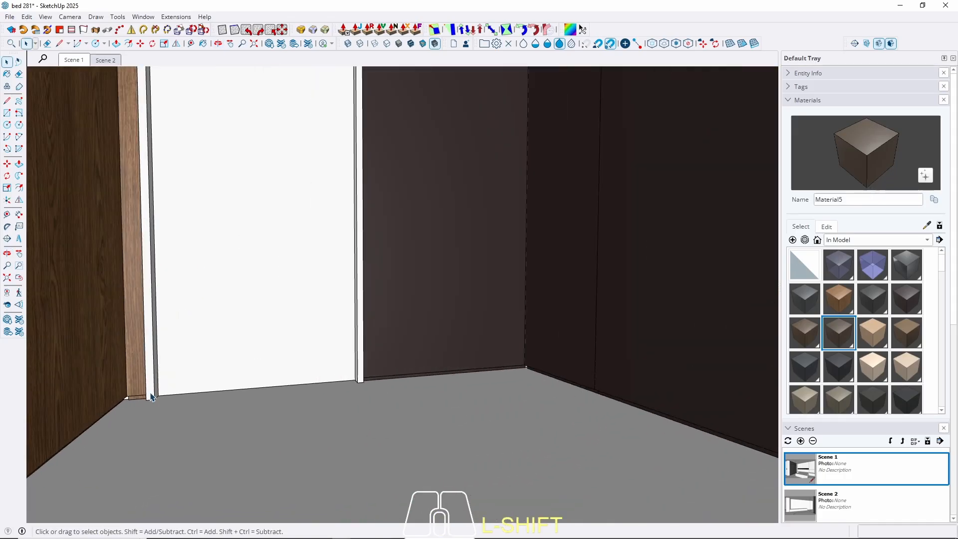
double_click(153, 397)
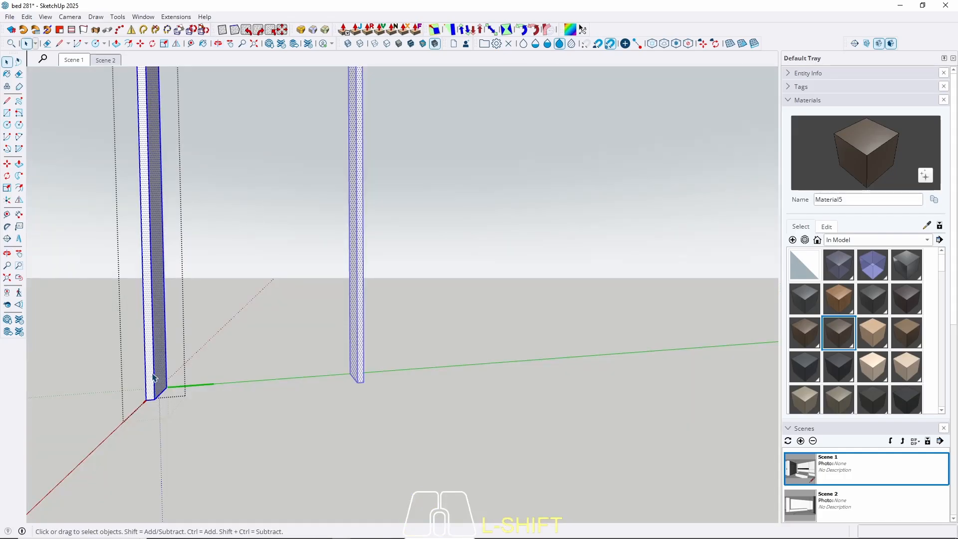
key("b")
left_click(153, 373)
key("space")
key("Escape")
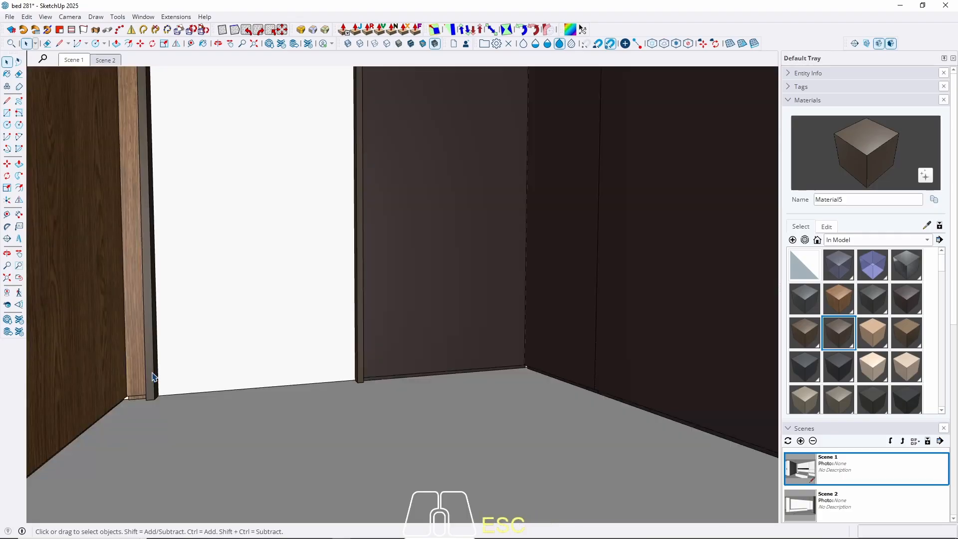
Sample the nightstand's dark wood, apply it to the white door leaf past the wardrobe, and return to Scene 1.
scroll(152, 380, "down", 8)
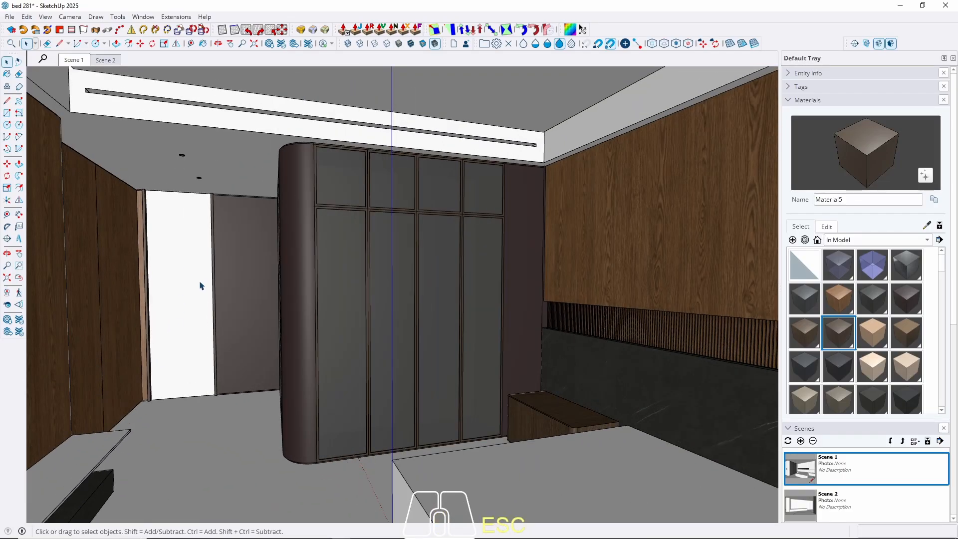
middle_click_drag(210, 294, 163, 304)
middle_click_drag(273, 344, 560, 370)
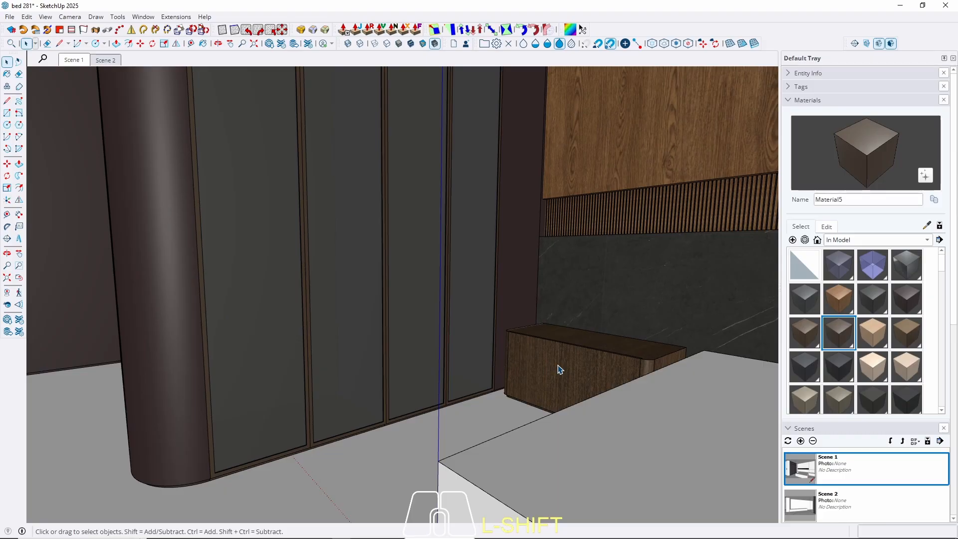
key("b")
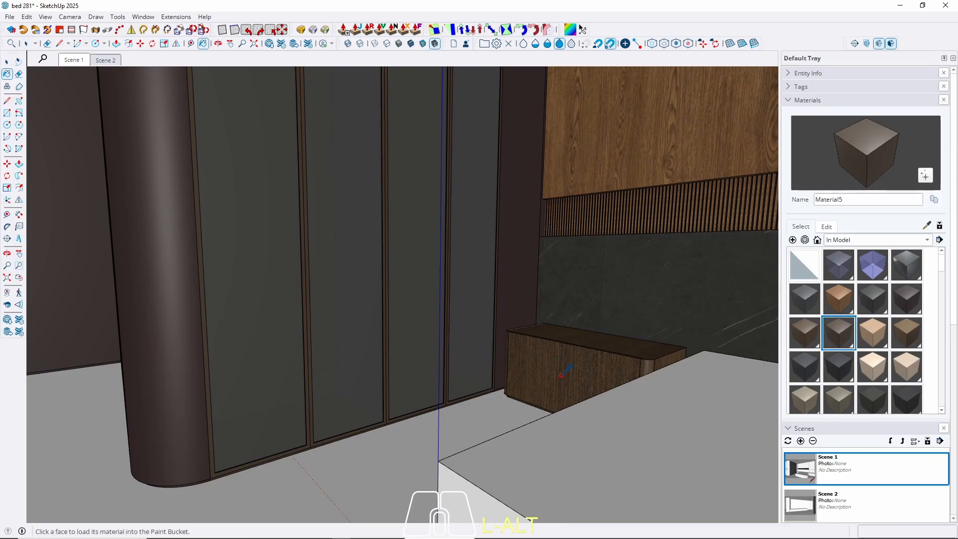
left_click(565, 381, "alt")
key("space")
scroll(566, 381, "down", 4)
middle_click_drag(319, 352, 175, 361)
middle_click_drag(175, 361, 267, 385, "shift")
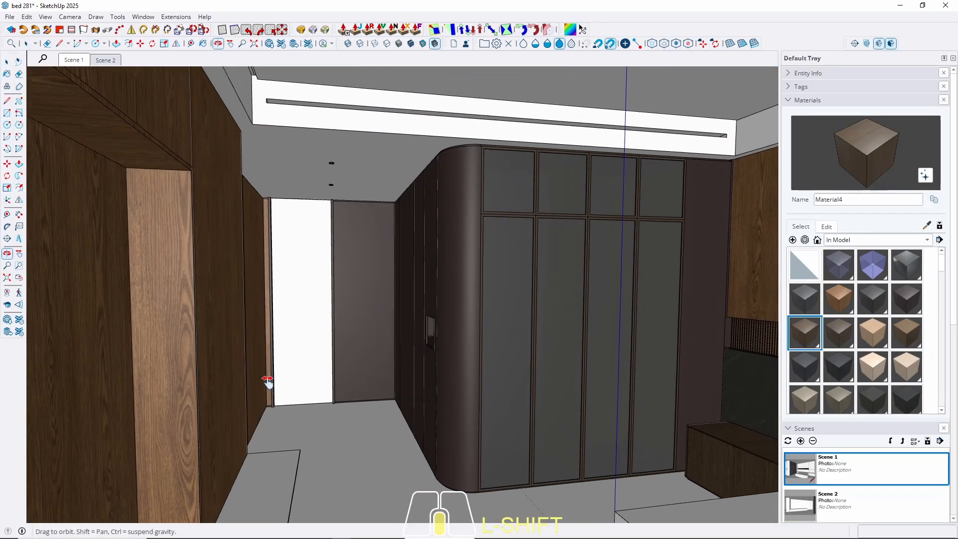
double_click(302, 335)
double_click(302, 335)
key("b")
left_click(305, 329)
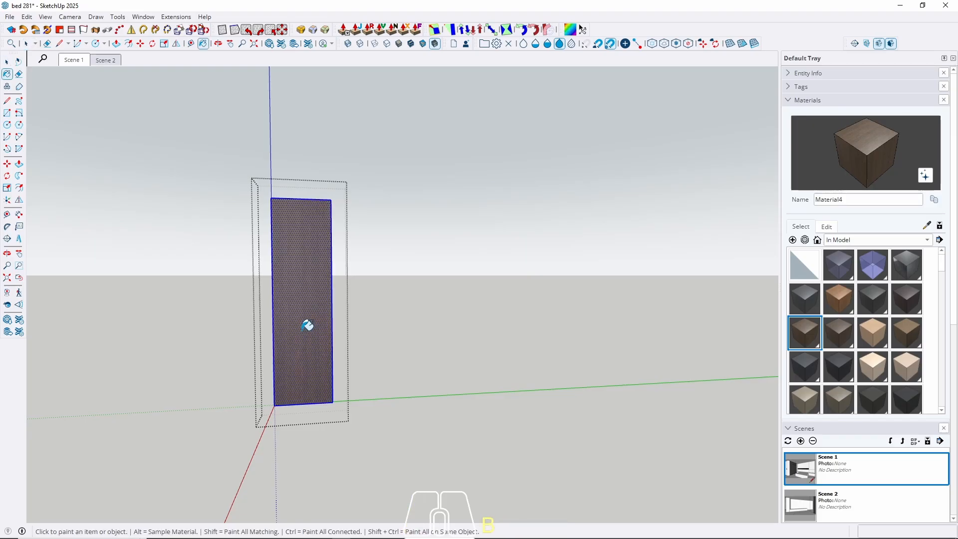
key("space")
key("Escape")
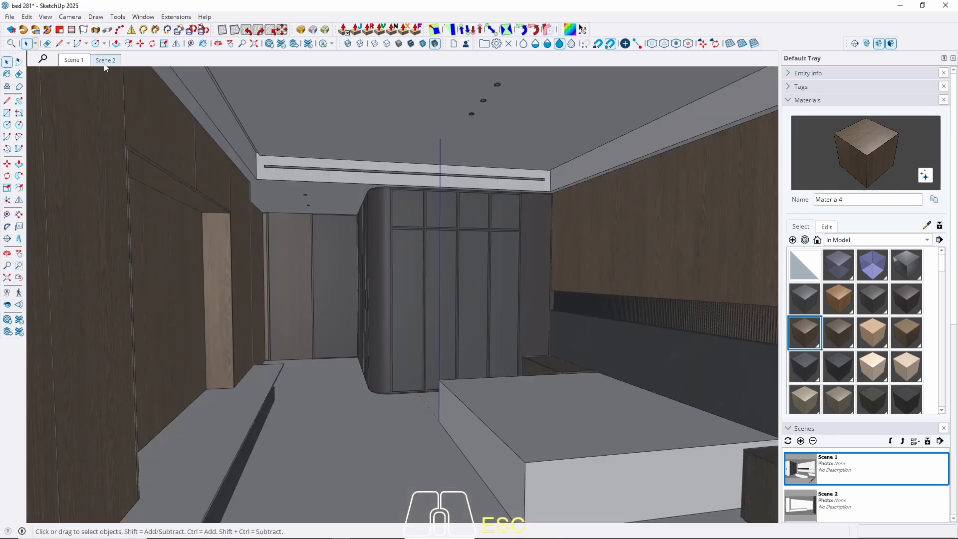
left_click(73, 60)
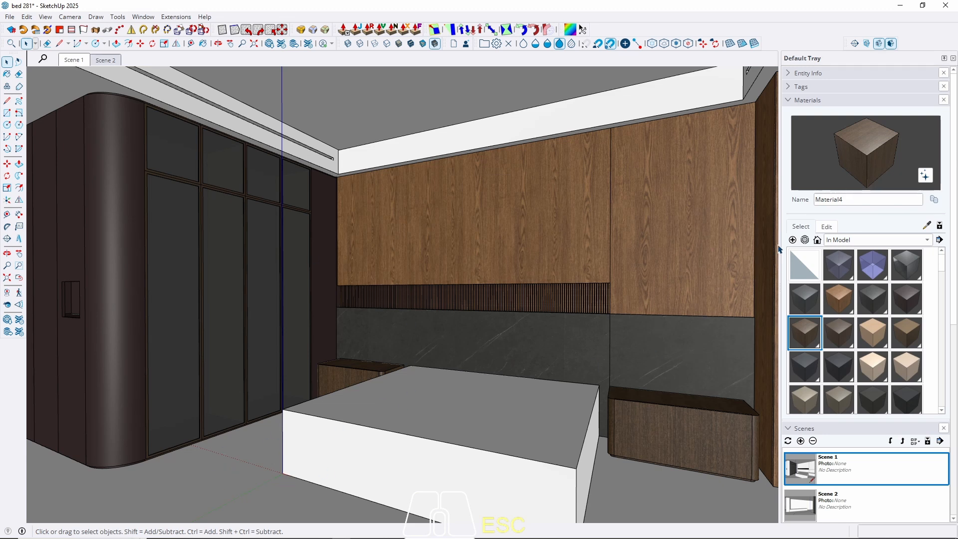
Create a new material from the 61_herringbone parquet texture-seamless.jpg image with a texture width of 100 cm.
left_click(794, 240)
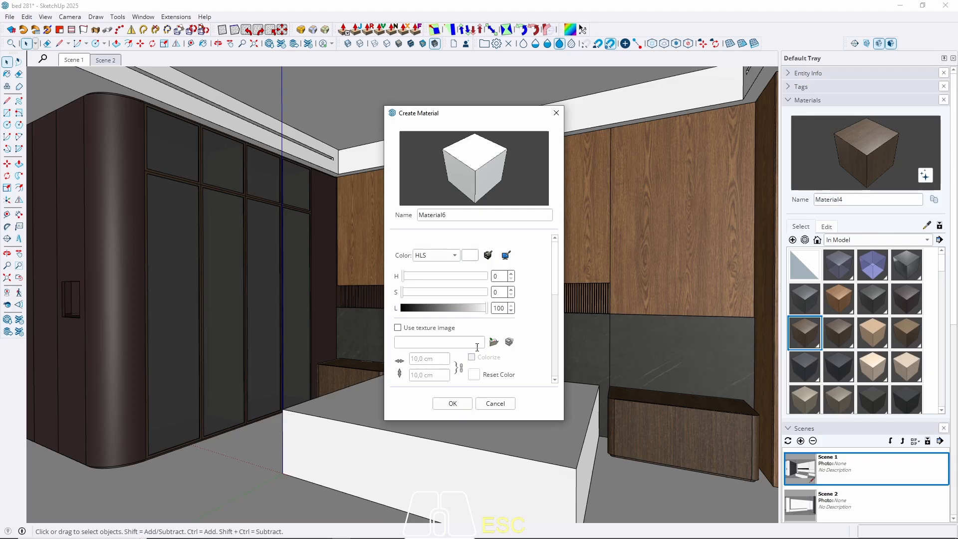
left_click(493, 342)
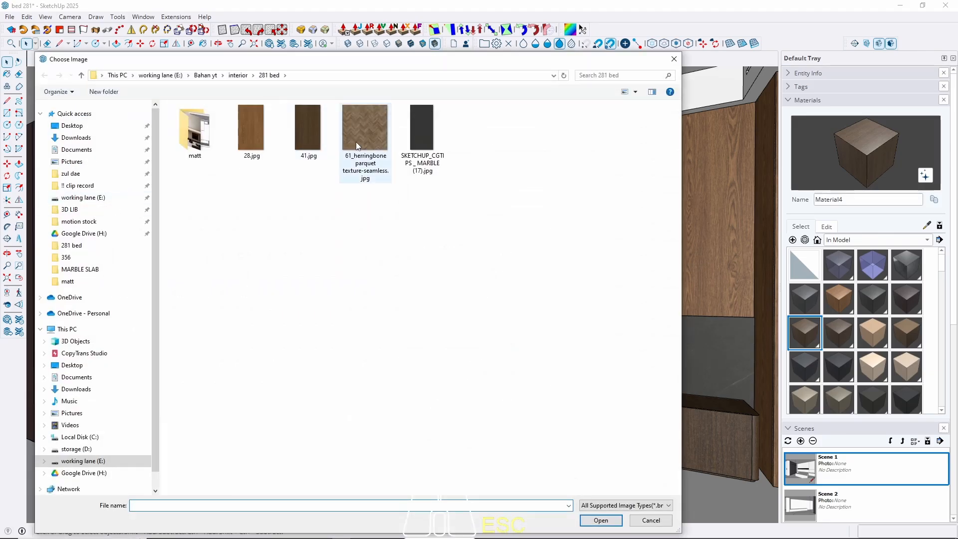
double_click(355, 142)
left_click(442, 361)
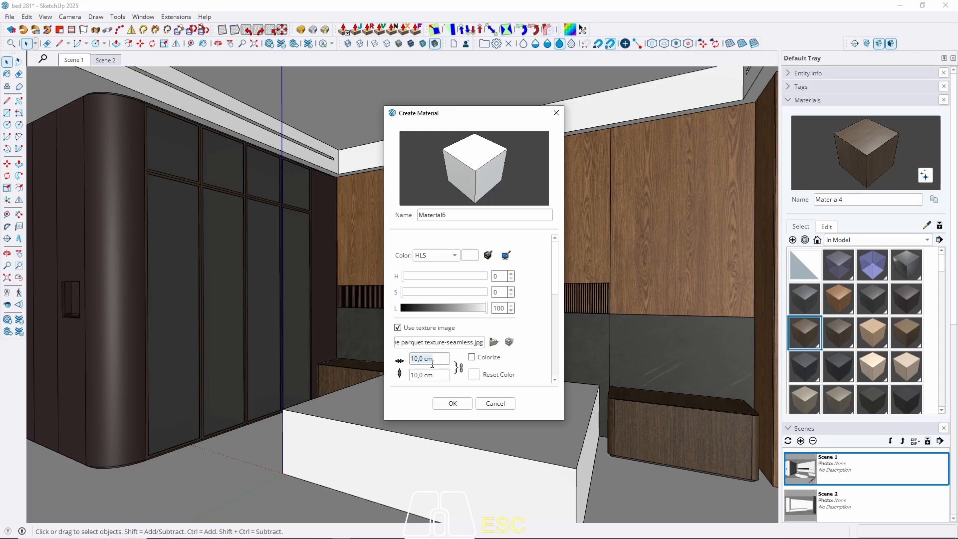
type("100")
left_click(450, 404)
Apply the new herringbone parquet material to all of the bedroom floor's geometry and exit the floor group.
key("space")
triple_click(224, 467)
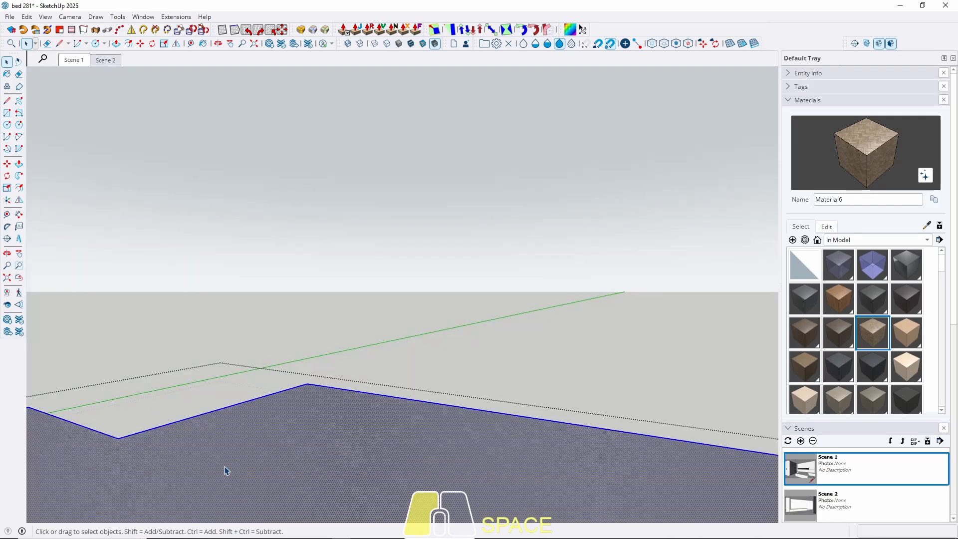
key("b")
left_click(251, 425)
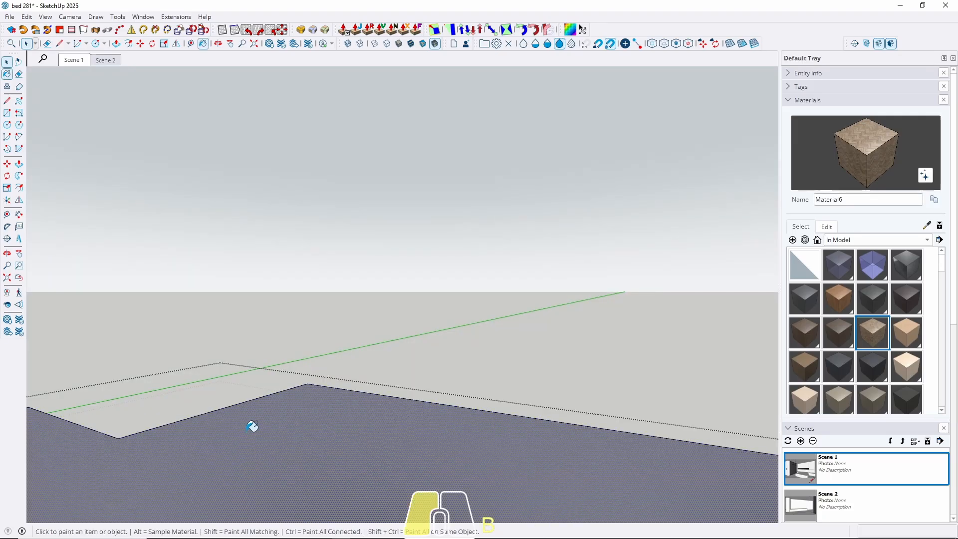
key("space")
key("Escape")
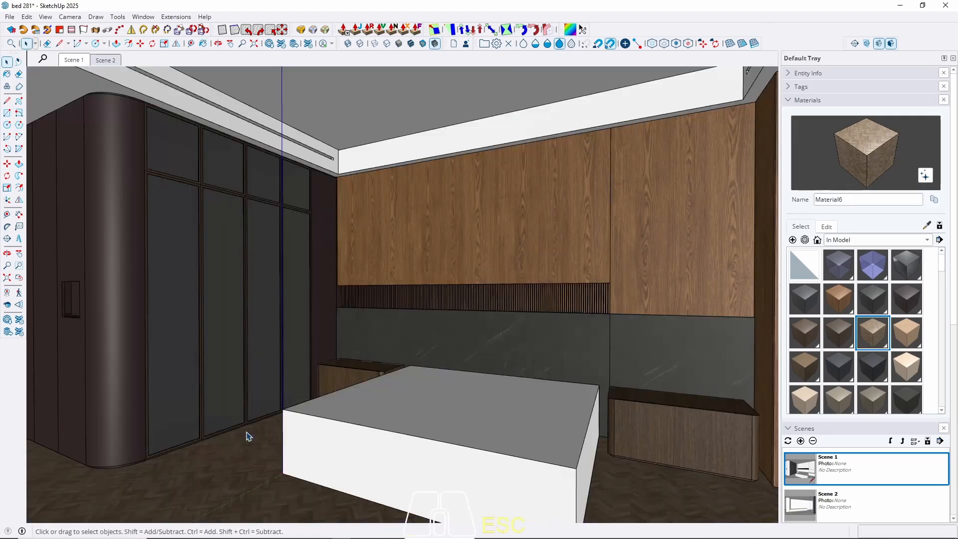
Set the herringbone parquet material's texture width to 250 cm.
scroll(249, 436, "up", 5)
middle_click_drag(267, 432, 315, 511)
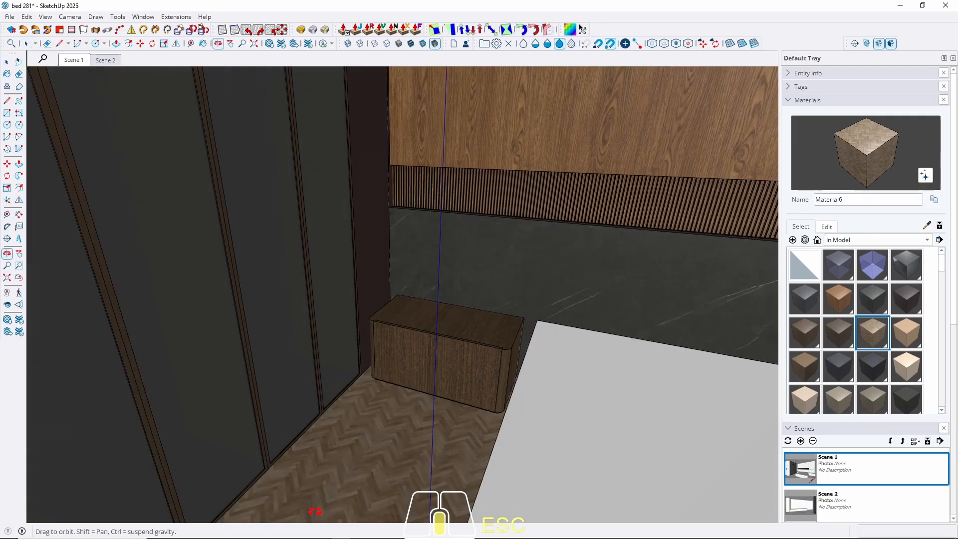
left_click(74, 60)
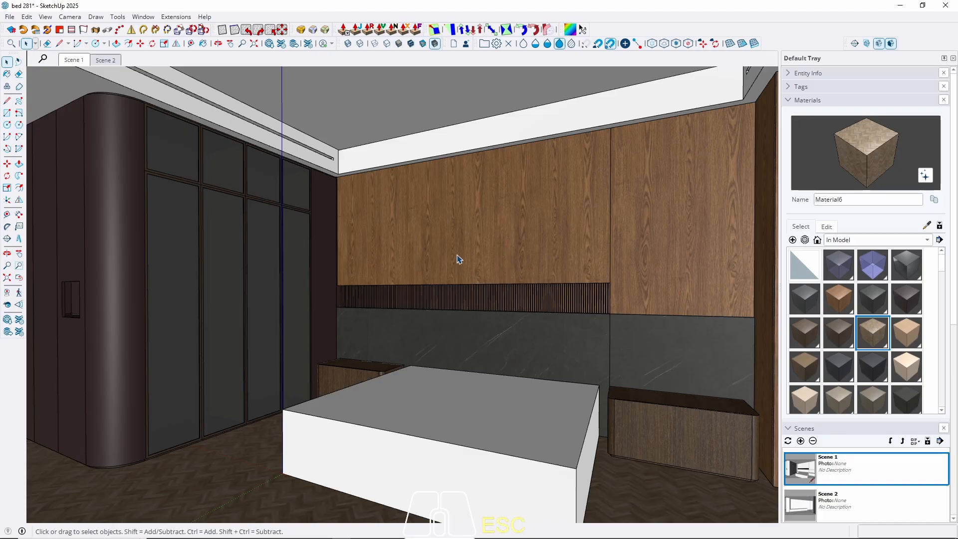
middle_click_drag(392, 303, 419, 317)
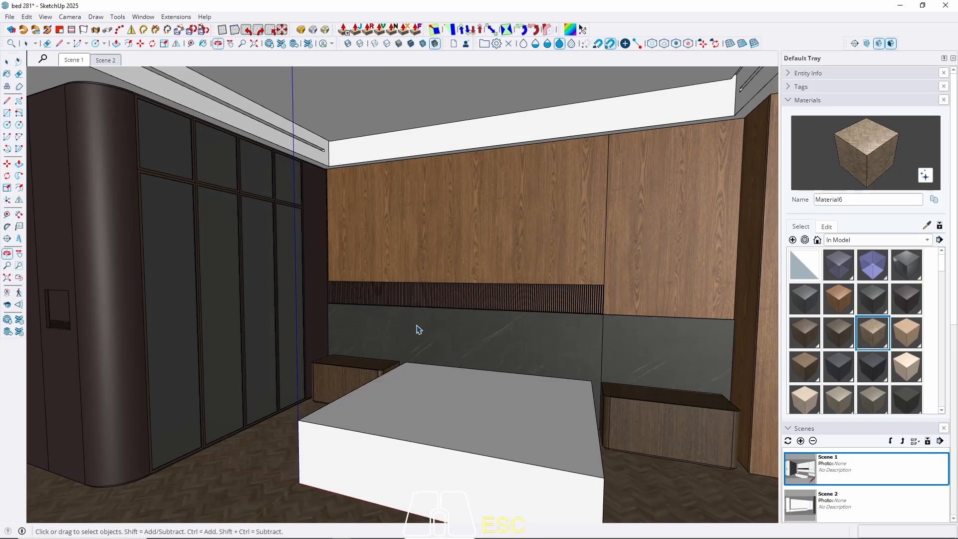
scroll(321, 444, "up", 2)
scroll(321, 445, "up", 2)
middle_click_drag(296, 398, 275, 355)
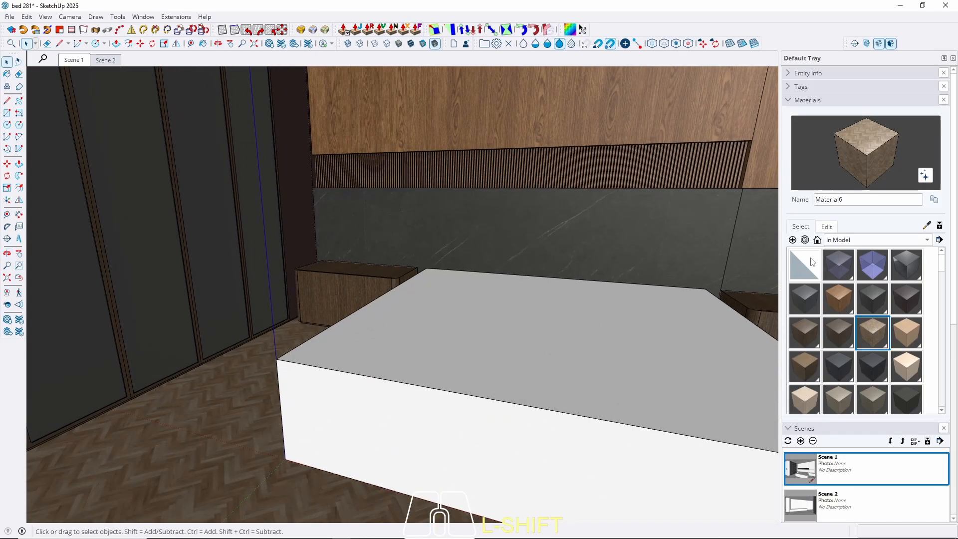
left_click(827, 227)
left_click_drag(841, 359, 674, 337)
type("250")
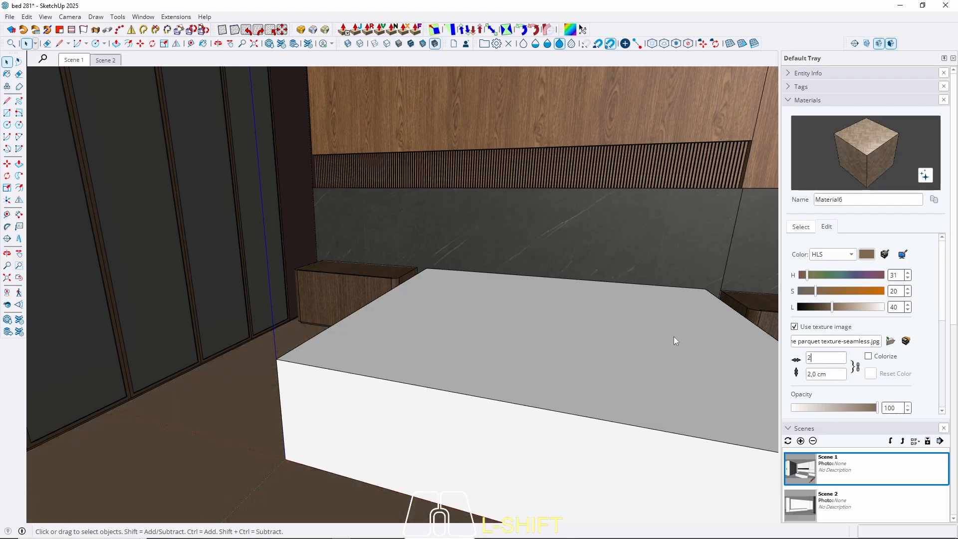
key("Return")
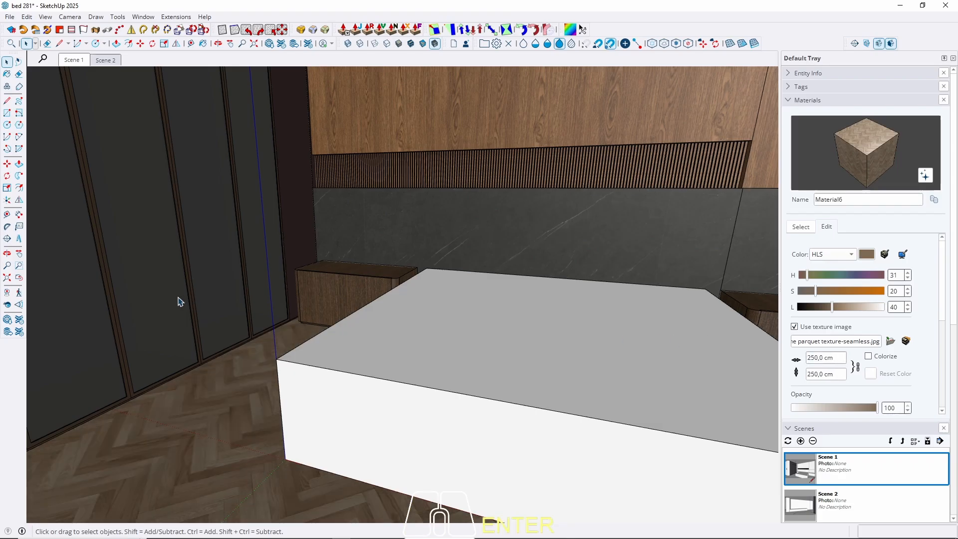
Set the herringbone parquet material's texture width to 300 cm and check the floor in Scene 1 and Scene 2.
scroll(179, 301, "down", 4)
middle_click_drag(482, 402, 504, 429)
scroll(536, 390, "up", 4)
middle_click_drag(399, 320, 346, 383)
left_click_drag(839, 359, 711, 356)
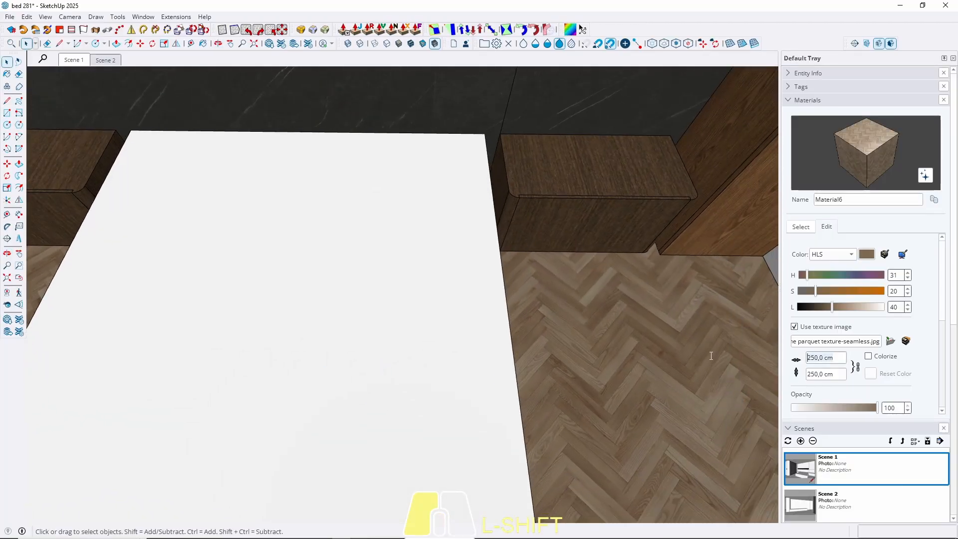
type("300")
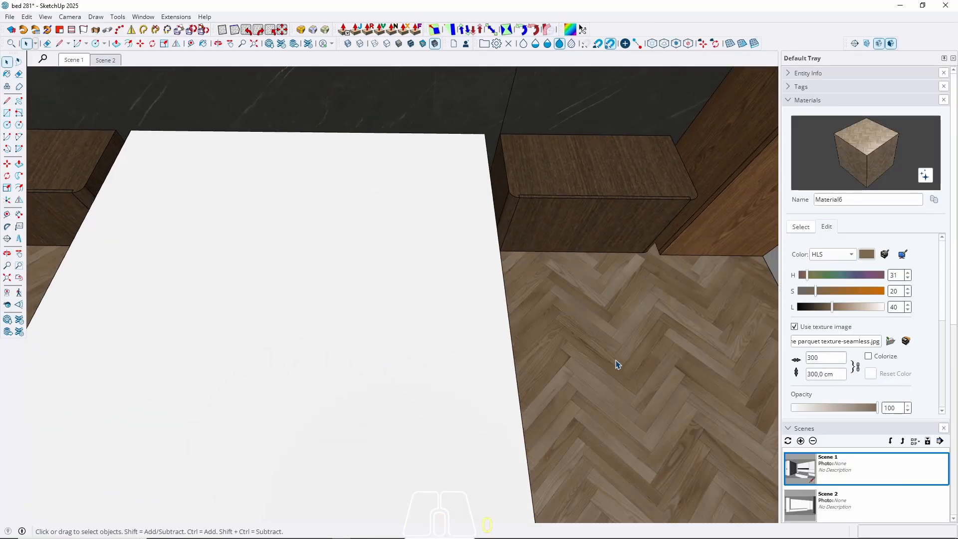
left_click(74, 60)
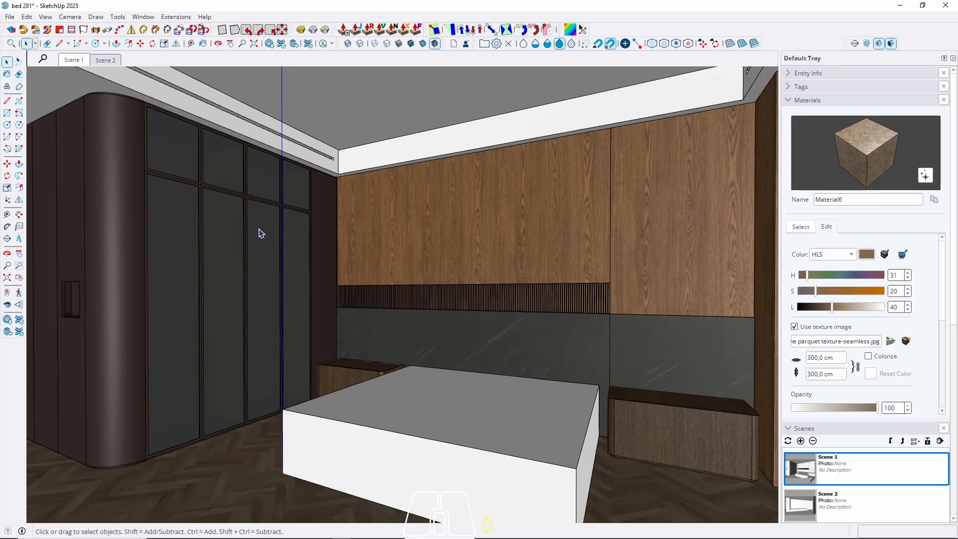
left_click(101, 60)
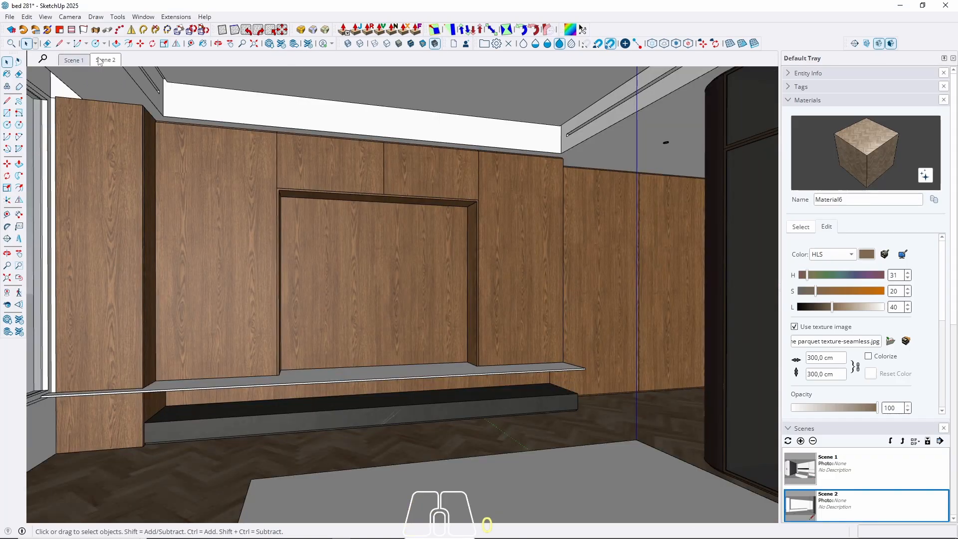
left_click(75, 60)
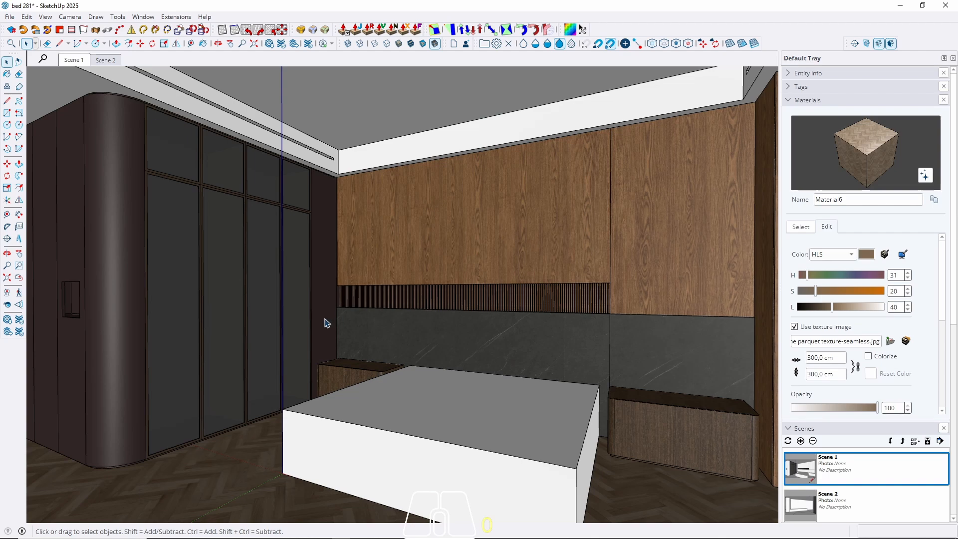
Examine the Plaster and Asphalt & Concrete material collections for a finish for the white ceiling.
mouse_move(327, 324)
middle_mouse_down()
mouse_move(413, 310)
mouse_move(330, 302)
mouse_move(335, 308)
middle_mouse_up()
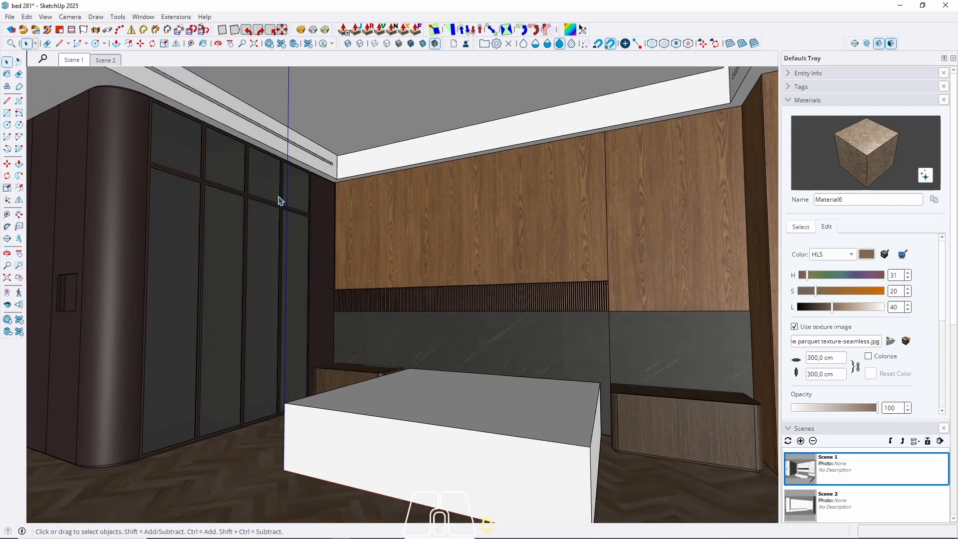
middle_click_drag(302, 220, 434, 152)
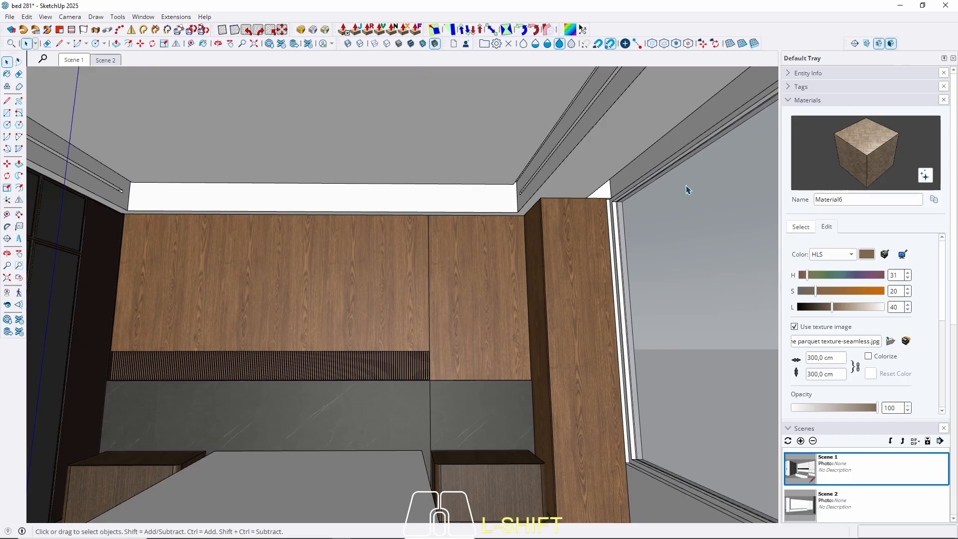
middle_click_drag(489, 268, 522, 290, "shift")
left_click(800, 227)
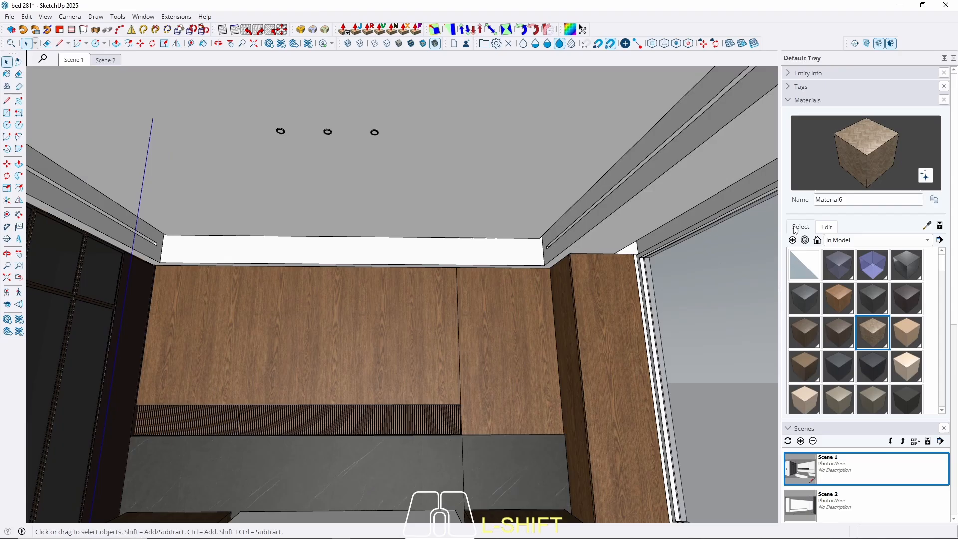
left_click(856, 242)
left_click(853, 319)
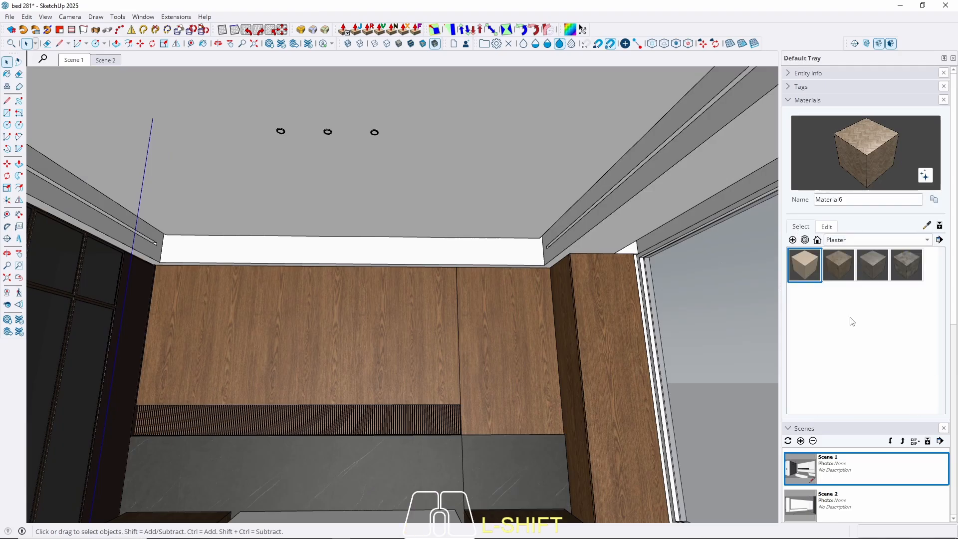
left_click(893, 240)
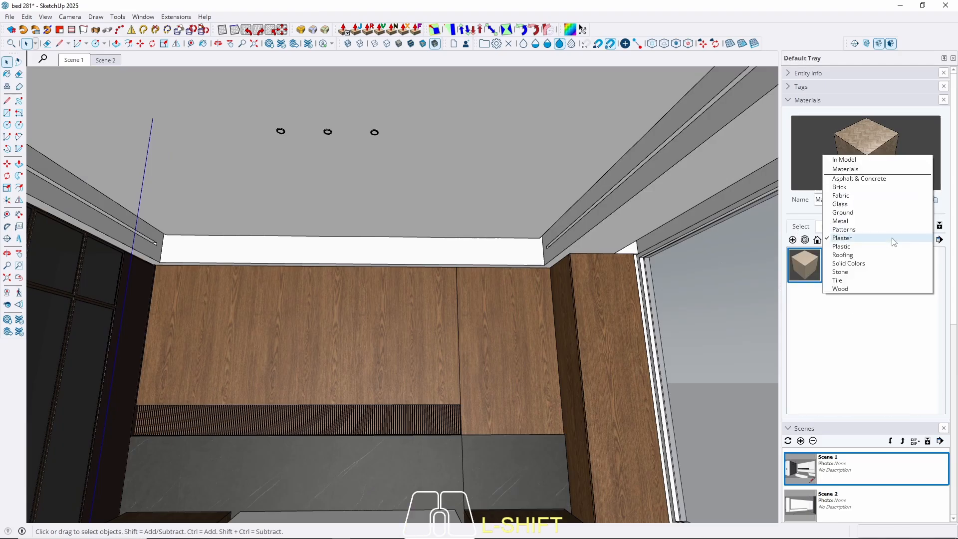
left_click(871, 178)
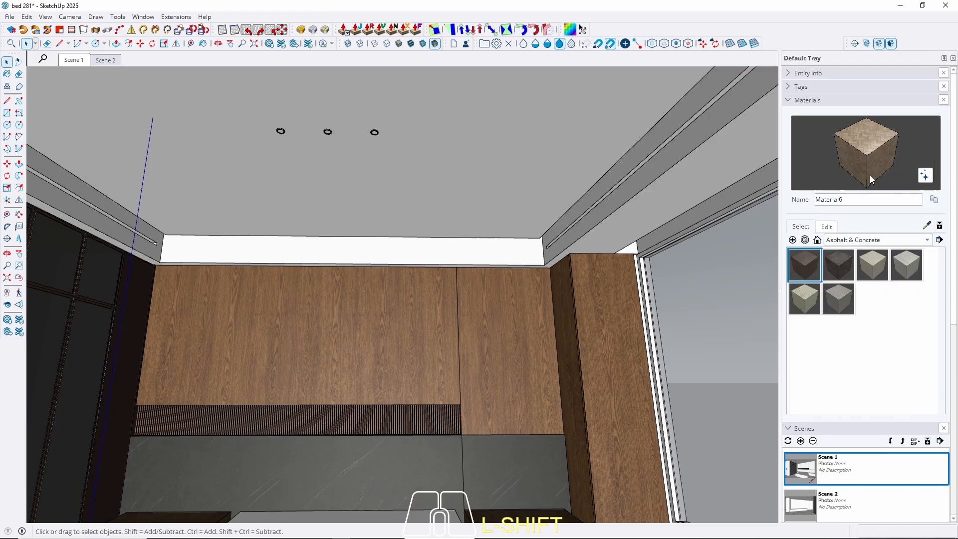
left_click(841, 303)
left_click(883, 267)
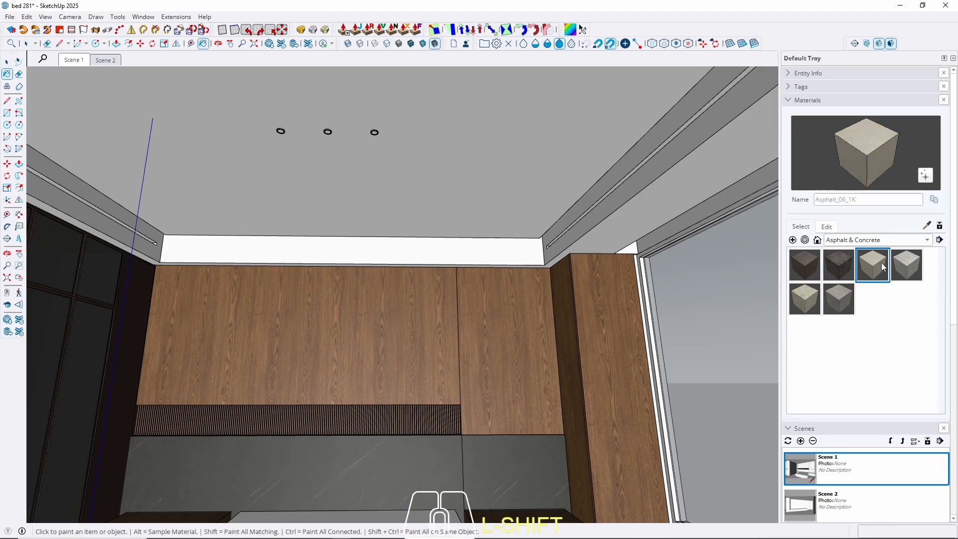
Apply the white Carpet_01_1K material from the Fabric collection to all of the ceiling's faces.
left_click(869, 238)
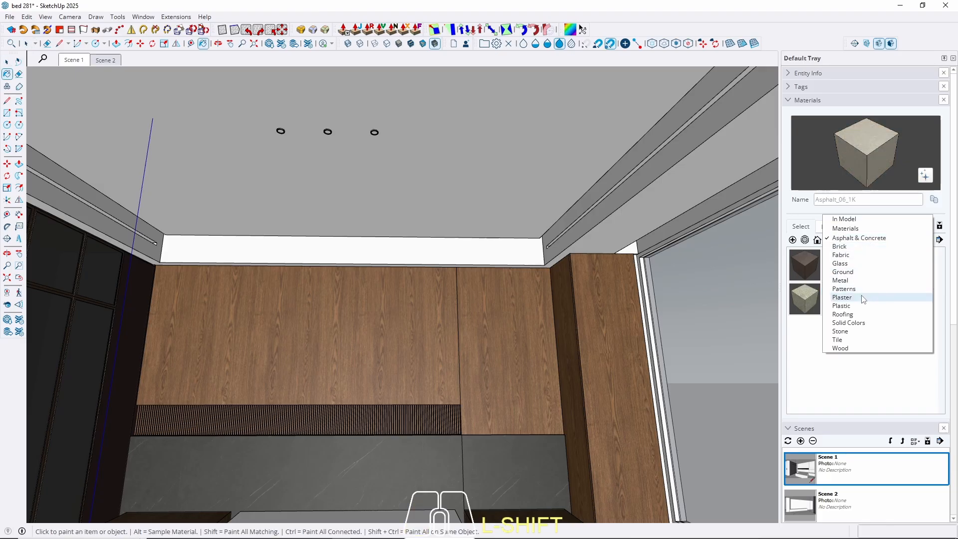
left_click(849, 256)
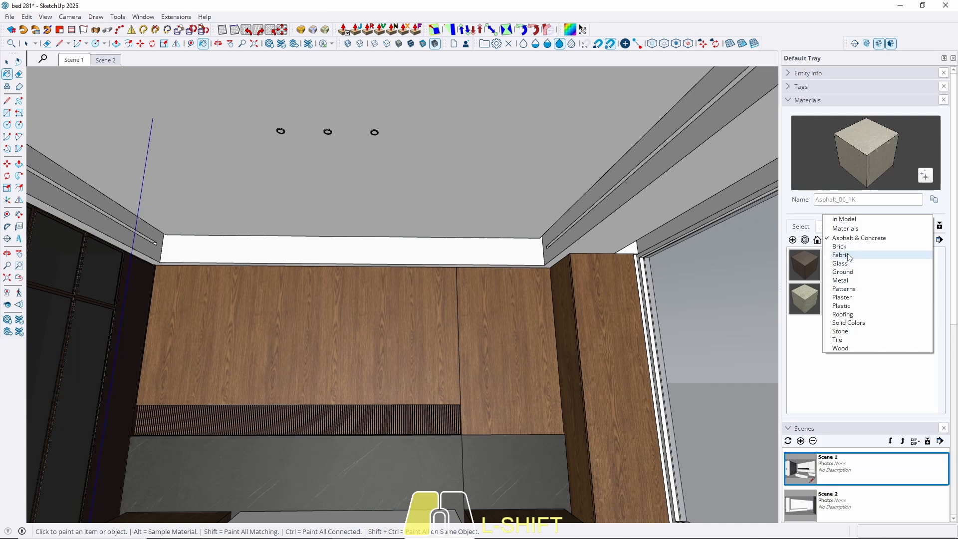
left_click(811, 265)
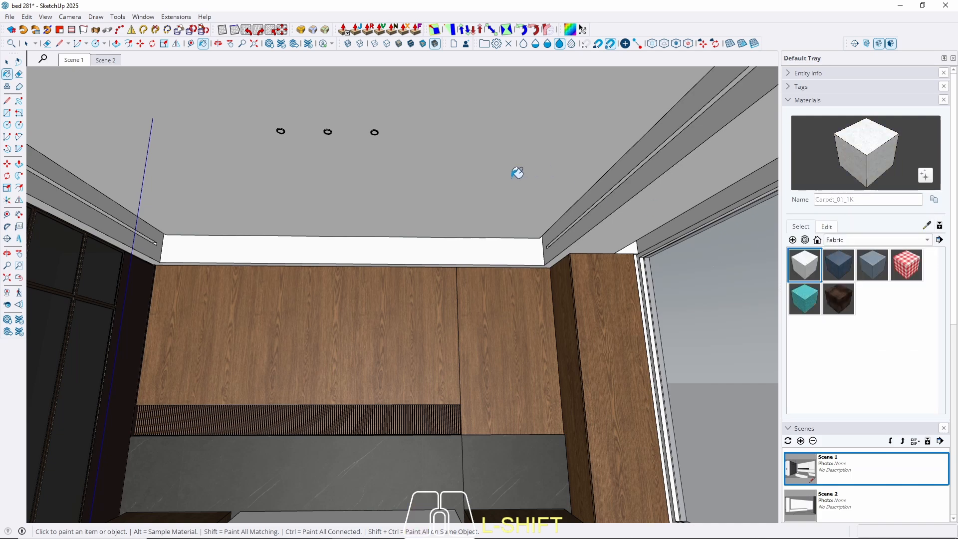
key("space")
double_click(481, 188)
triple_click(481, 188)
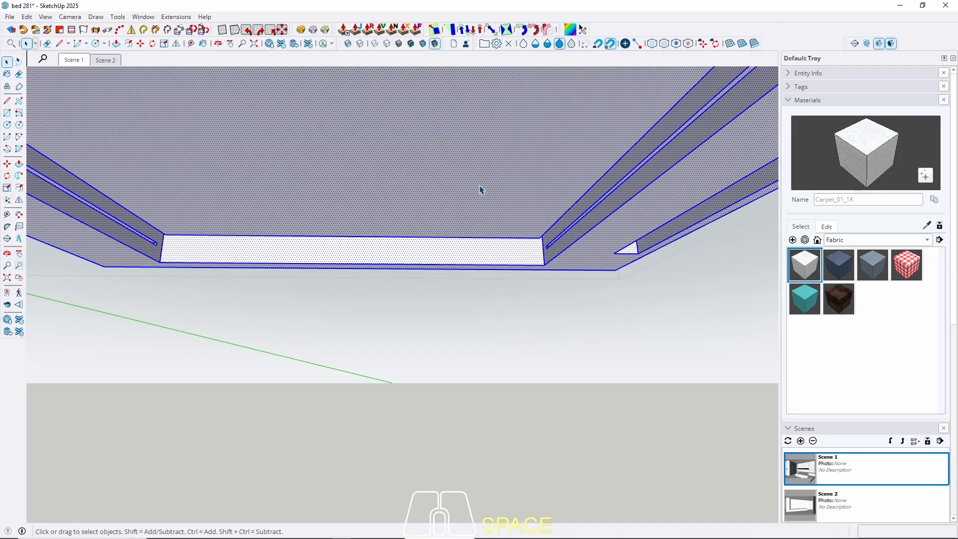
key("b")
left_click(481, 184)
key("space")
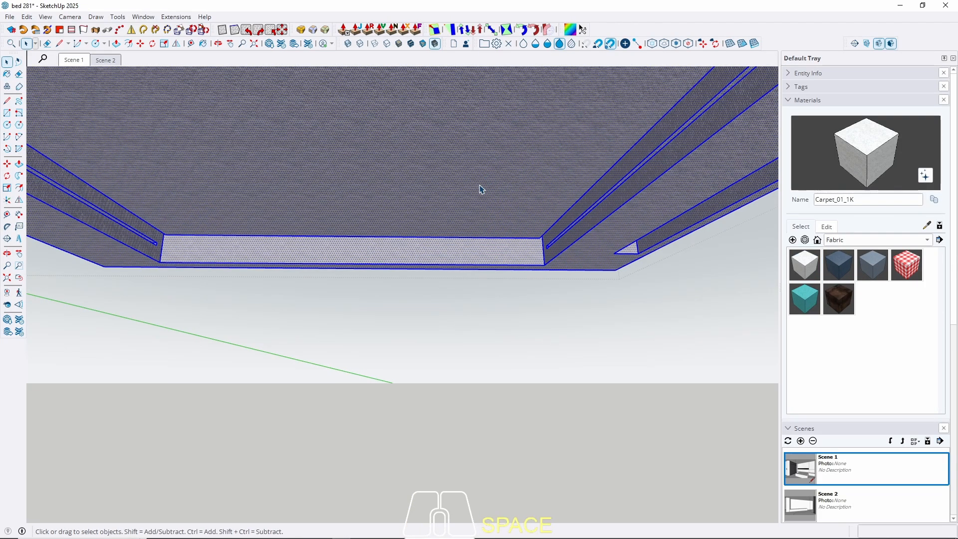
key("Escape")
Examine the Ground, Patterns, Stone and Asphalt & Concrete material collections for another ceiling finish.
scroll(494, 180, "up", 4)
middle_click_drag(477, 263, 464, 147)
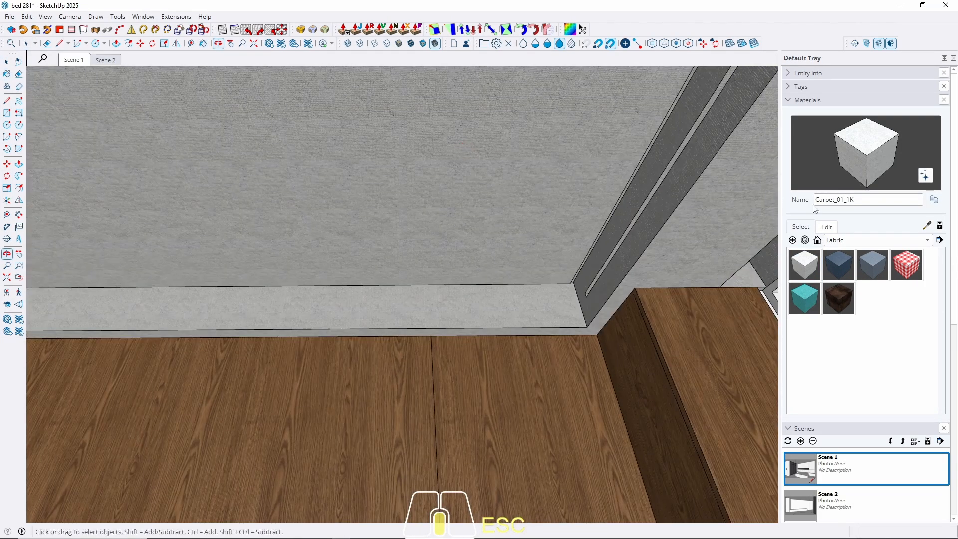
left_click(861, 241)
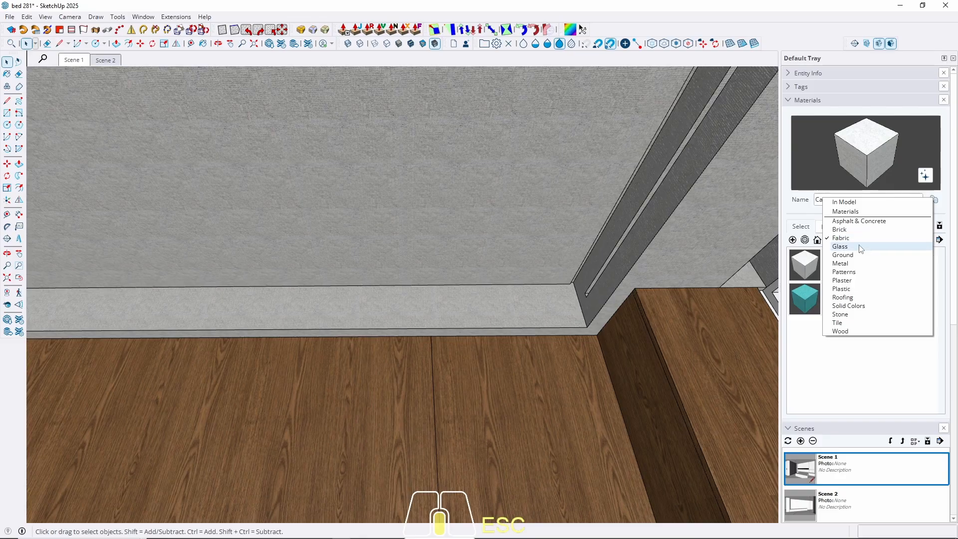
left_click(855, 255)
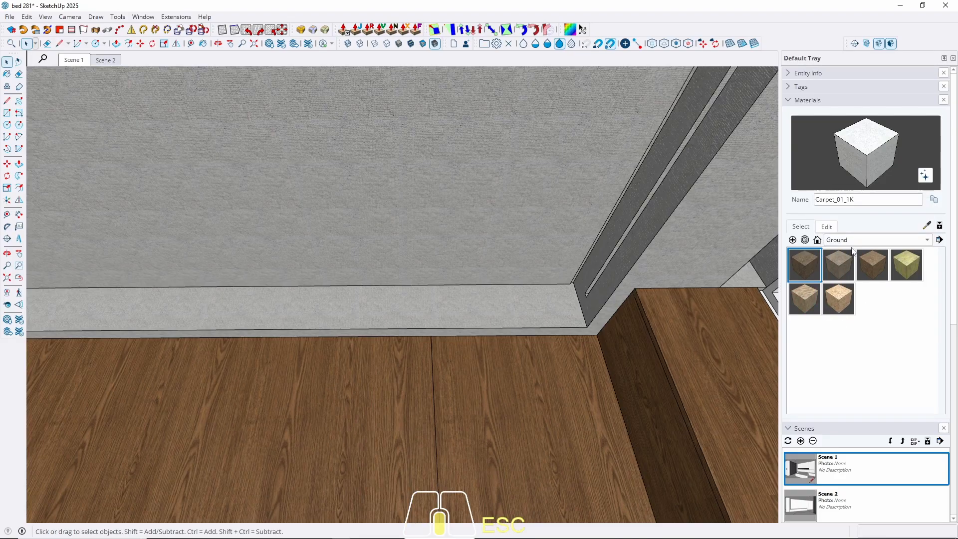
left_click(851, 244)
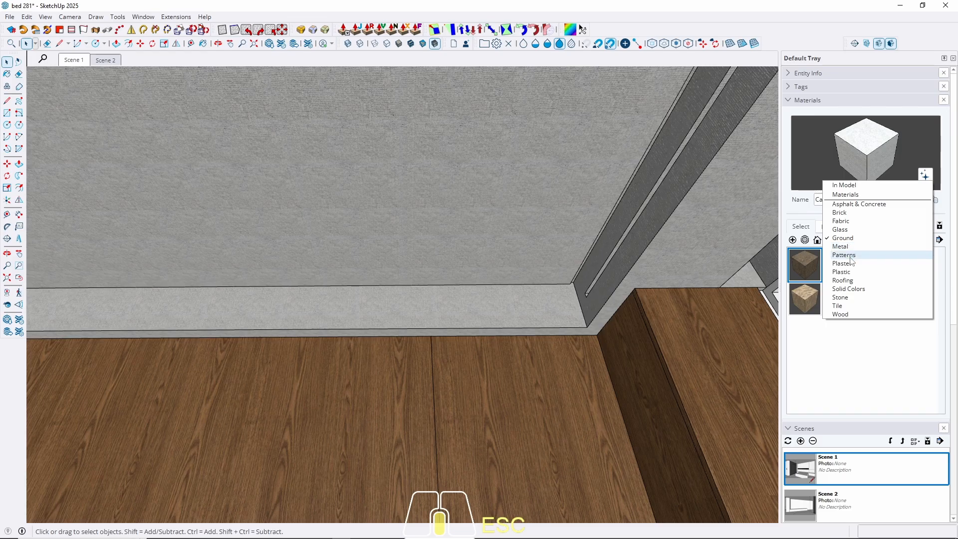
key("Escape")
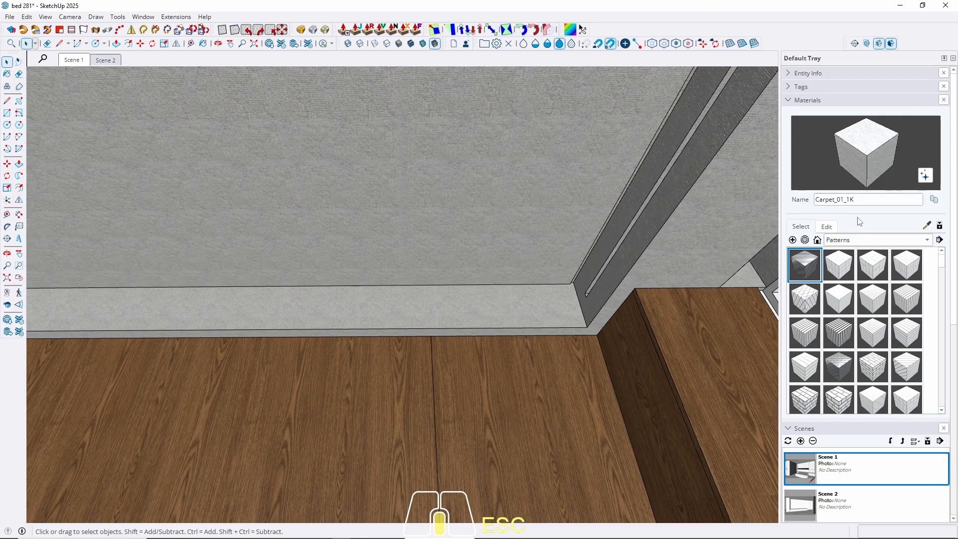
left_click(841, 240)
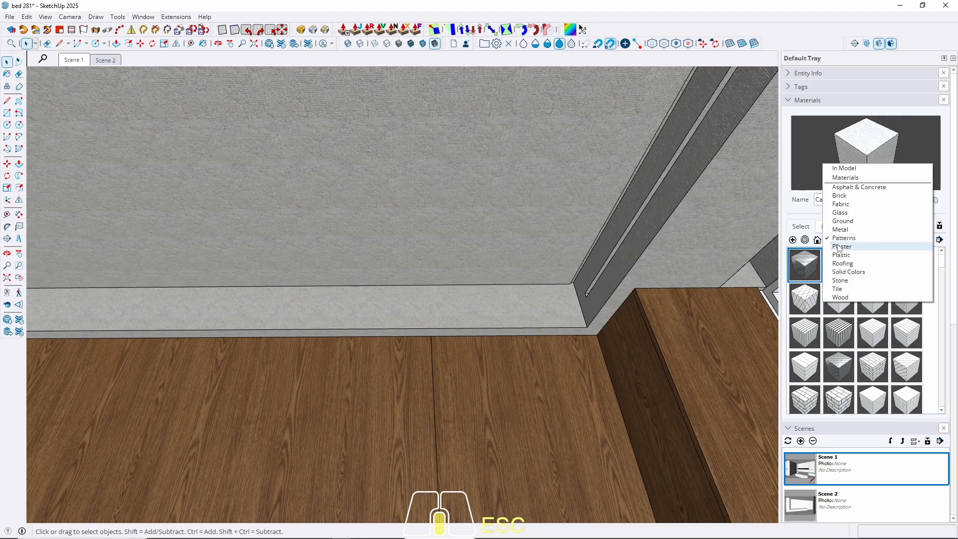
left_click(842, 282)
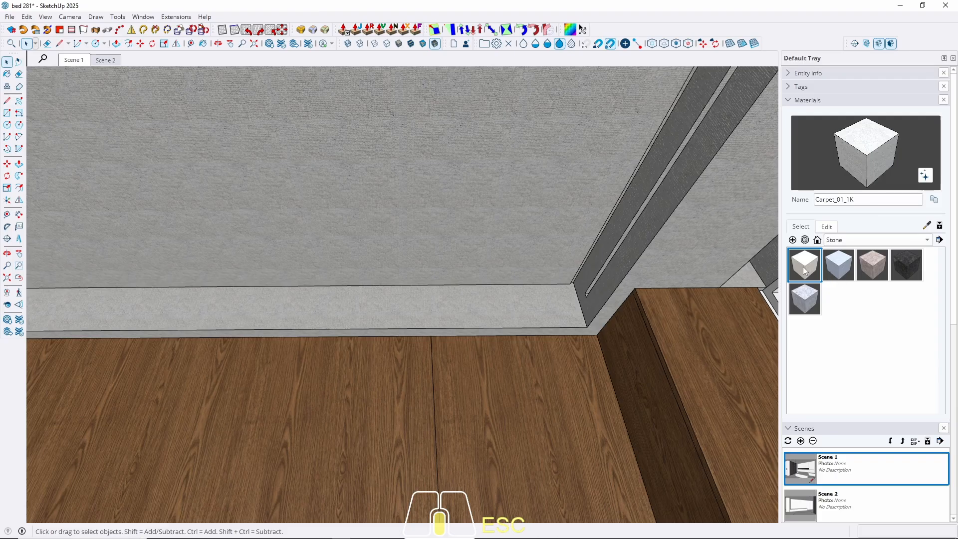
left_click(804, 270)
left_click(879, 240)
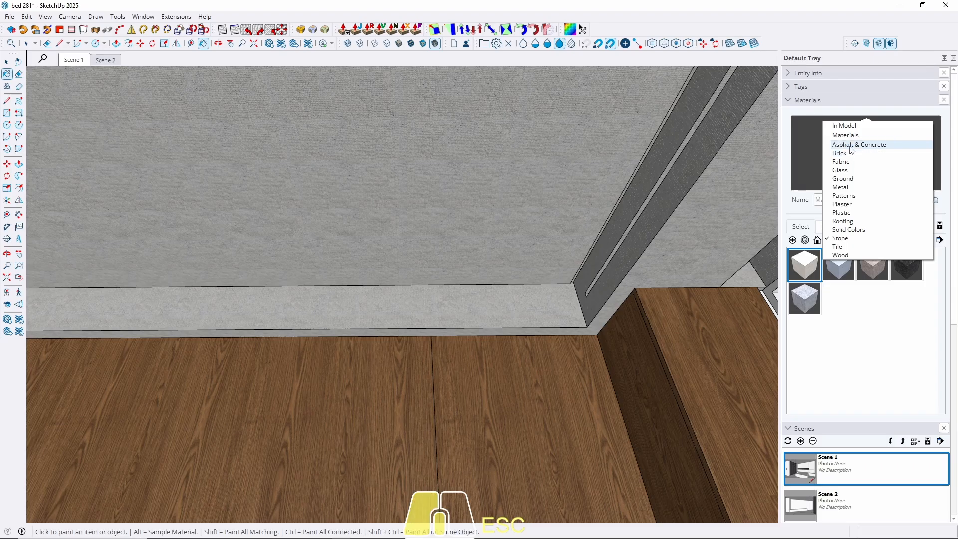
left_click(850, 145)
left_click(834, 301)
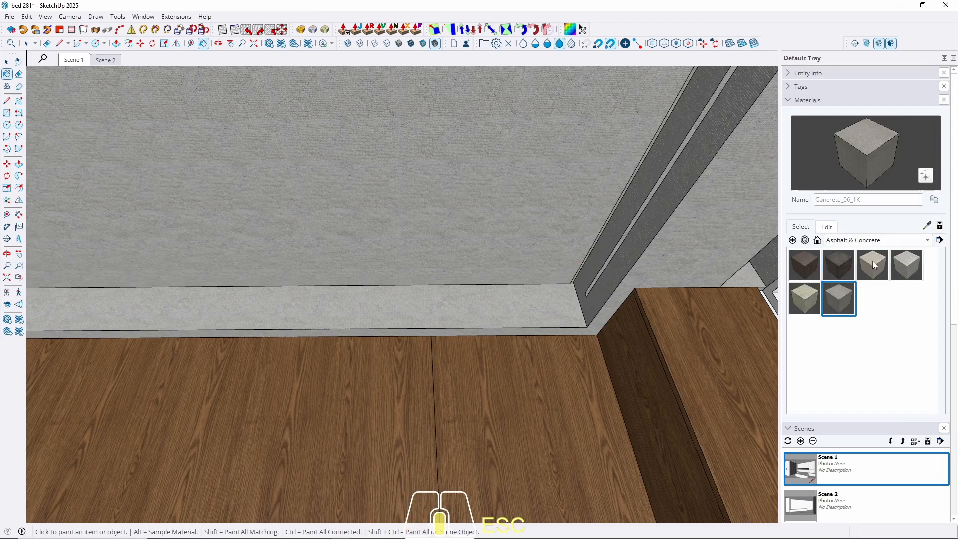
Apply the Asphalt_06_1K material from the Asphalt & Concrete collection to all of the ceiling's faces.
left_click(873, 262)
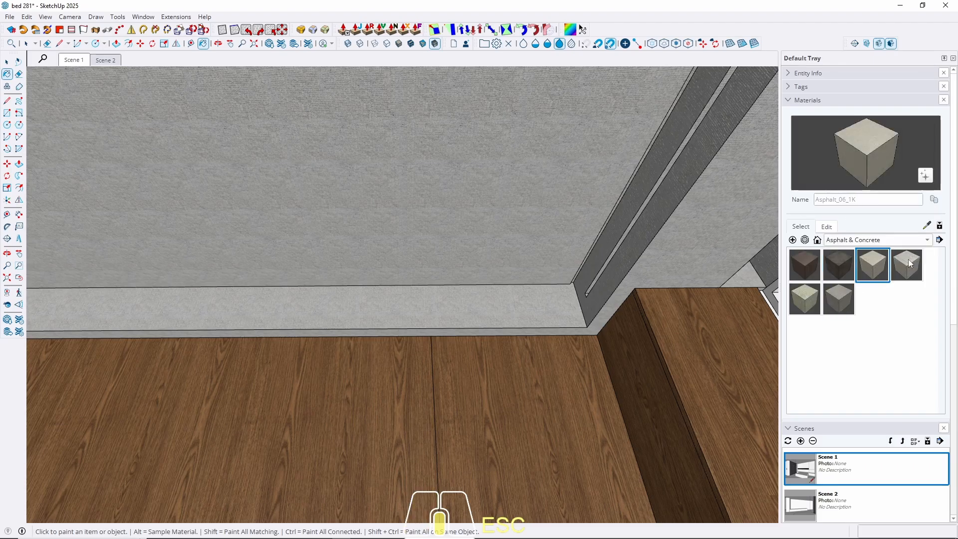
key("space")
triple_click(502, 228)
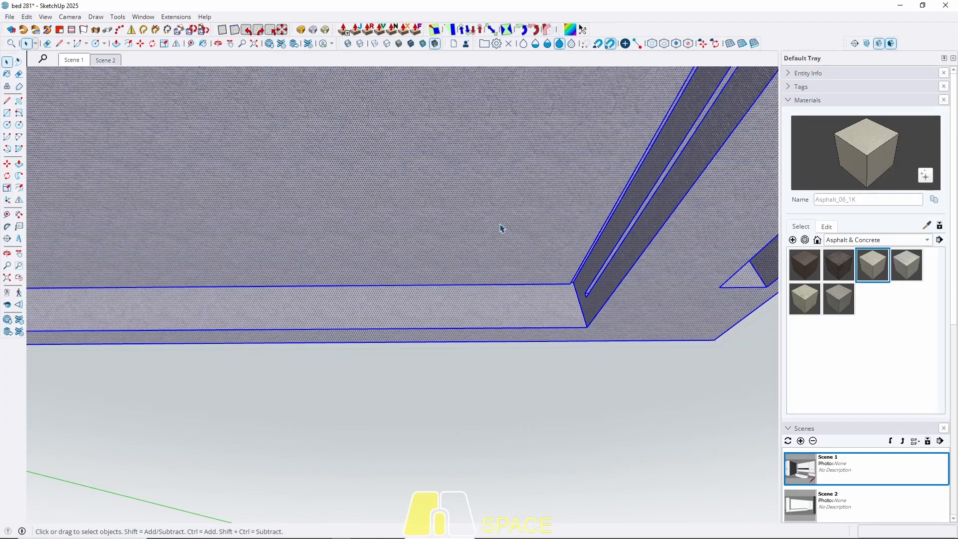
key("b")
left_click(502, 226)
key("space")
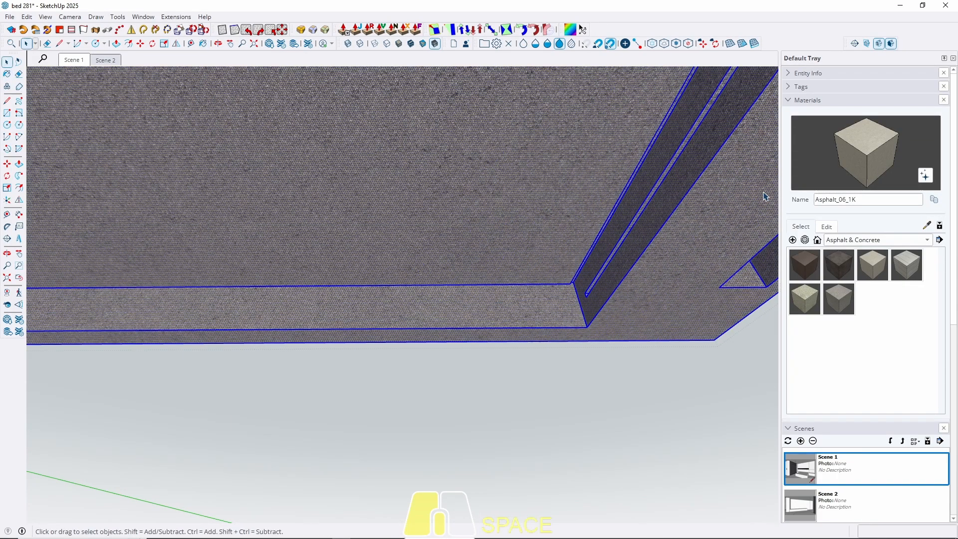
Lighten the Asphalt_06_1K material to near white with hue 4, saturation 4 and lightness 100.
left_click(827, 227)
left_click_drag(852, 302, 881, 310)
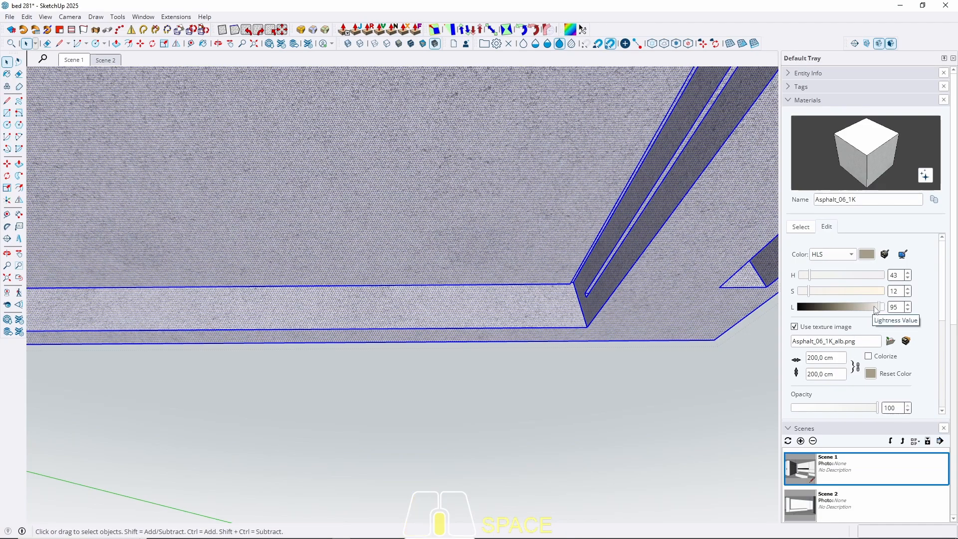
left_click_drag(879, 308, 882, 310)
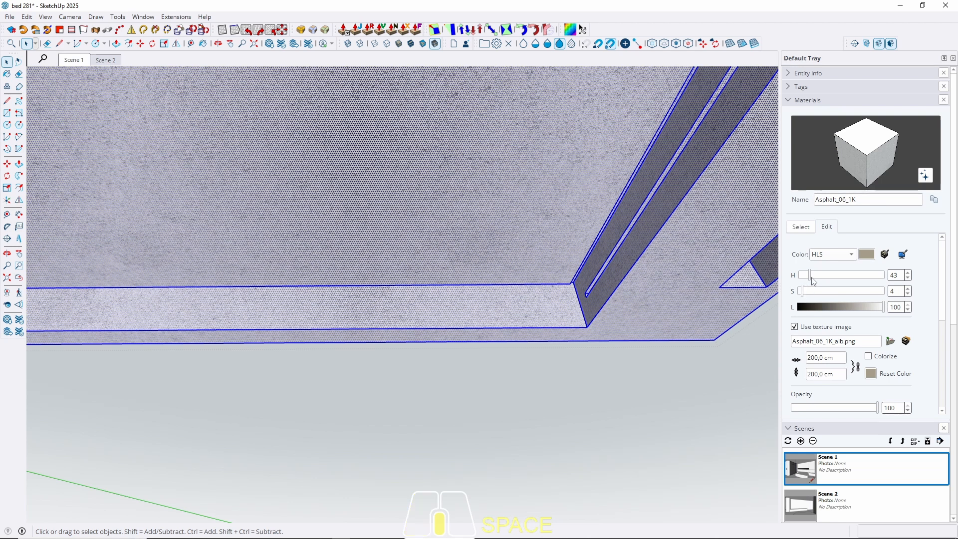
left_click_drag(812, 278, 801, 279)
Set the Asphalt_06_1K material's texture width to 50 cm and return to the Scene 1 view.
left_click_drag(839, 359, 754, 347)
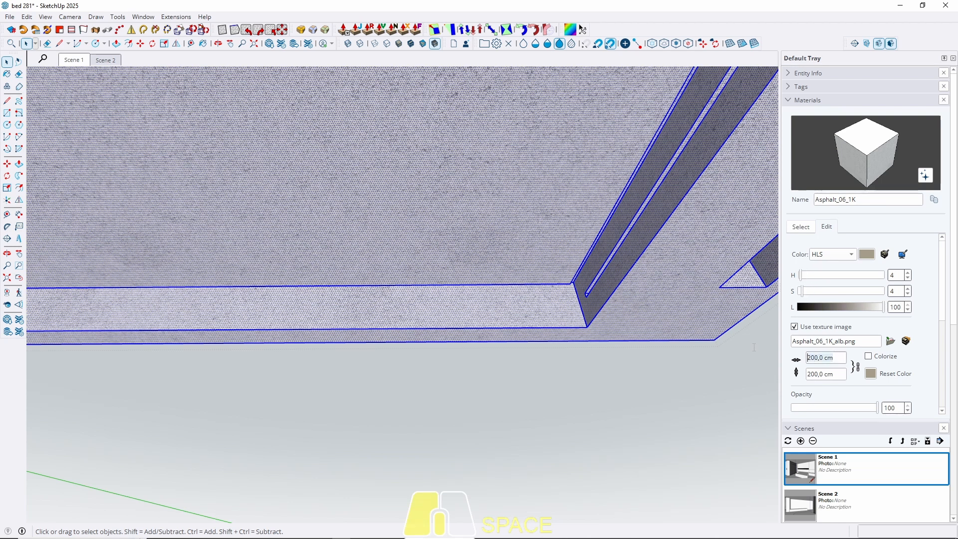
type("5")
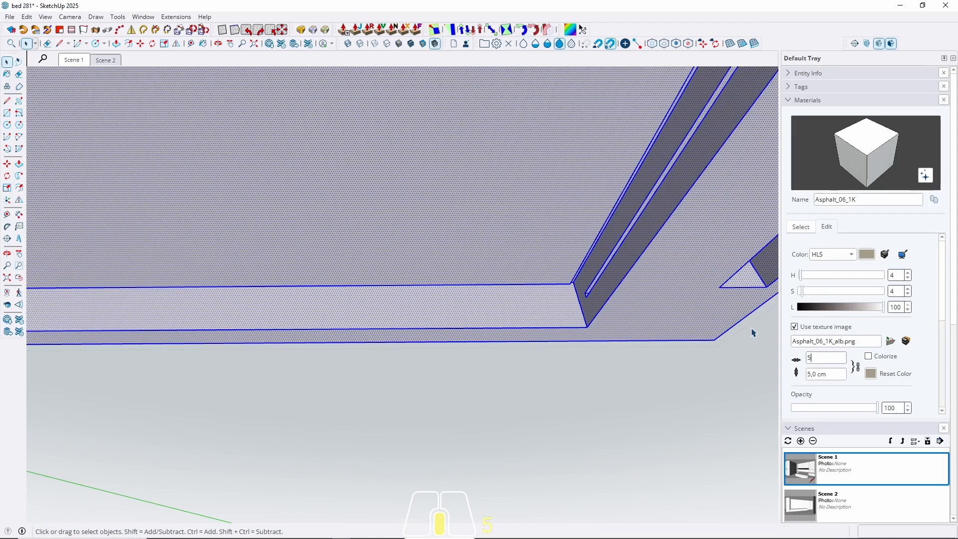
left_click(79, 61)
key("Escape")
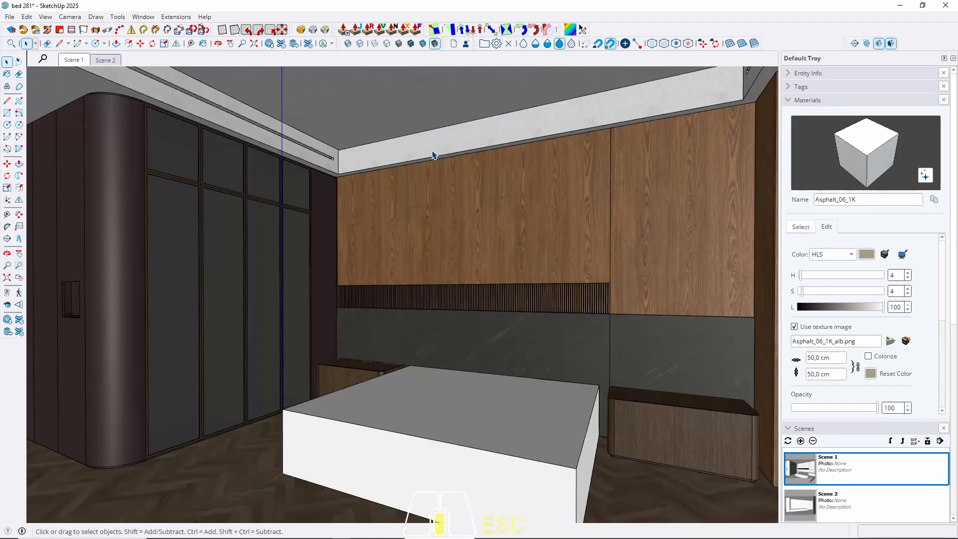
Sample the ceiling's material and apply it to all faces of the low wall below the window.
middle_click_drag(401, 152, 469, 137)
key("b")
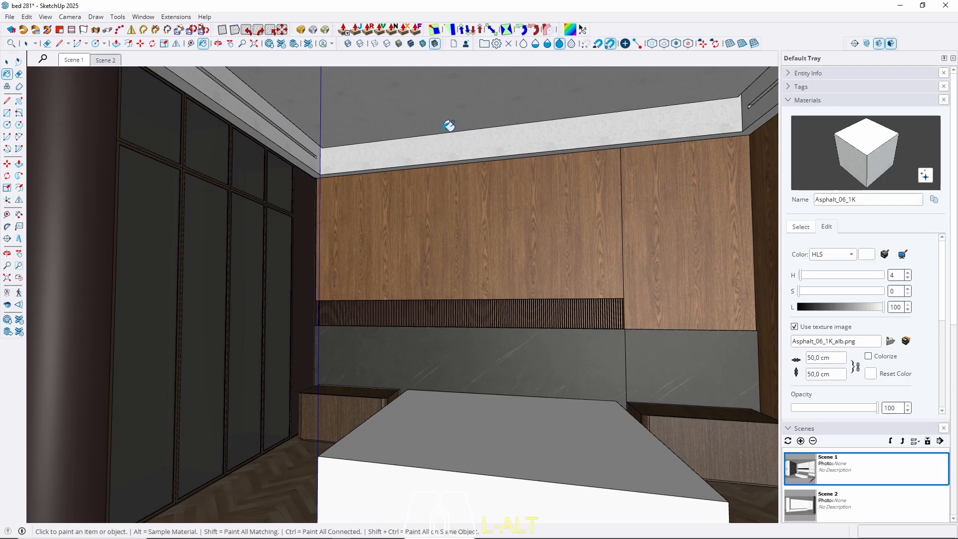
key("space")
middle_click_drag(403, 214, 531, 321)
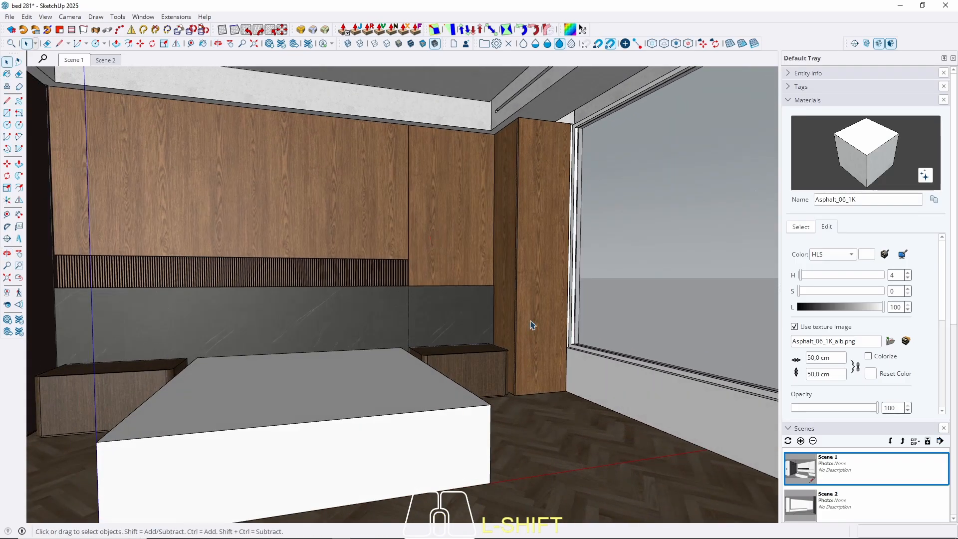
triple_click(608, 393)
key("b")
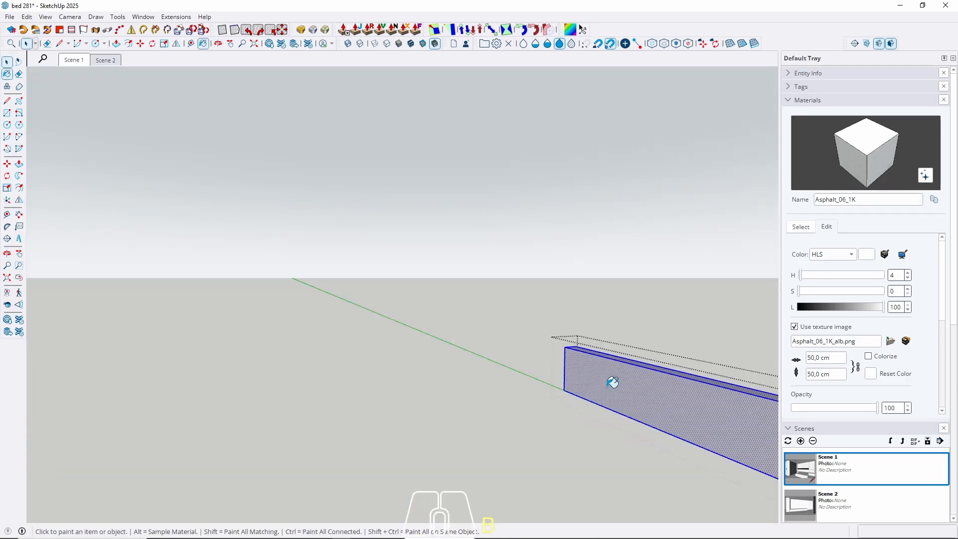
left_click(611, 383)
key("space")
left_click(551, 344)
Apply the Asphalt_06_1K material to the wall section beside the window, behind the wood-clad column.
scroll(575, 349, "up", 6)
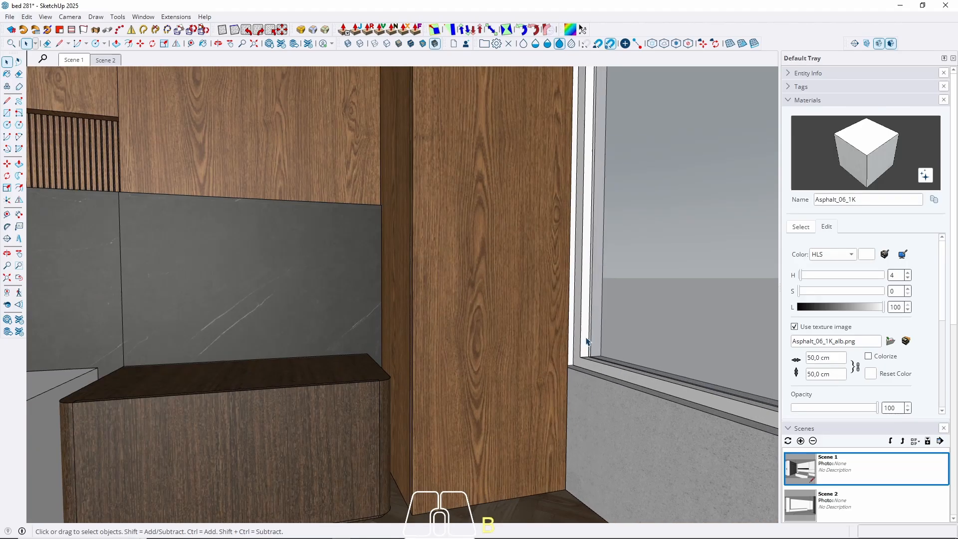
triple_click(568, 373)
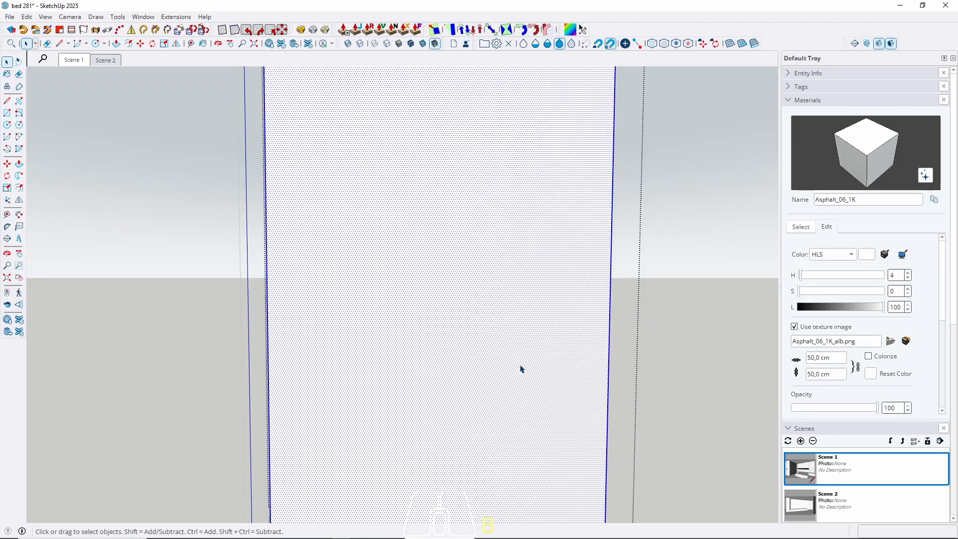
scroll(465, 352, "down", 5)
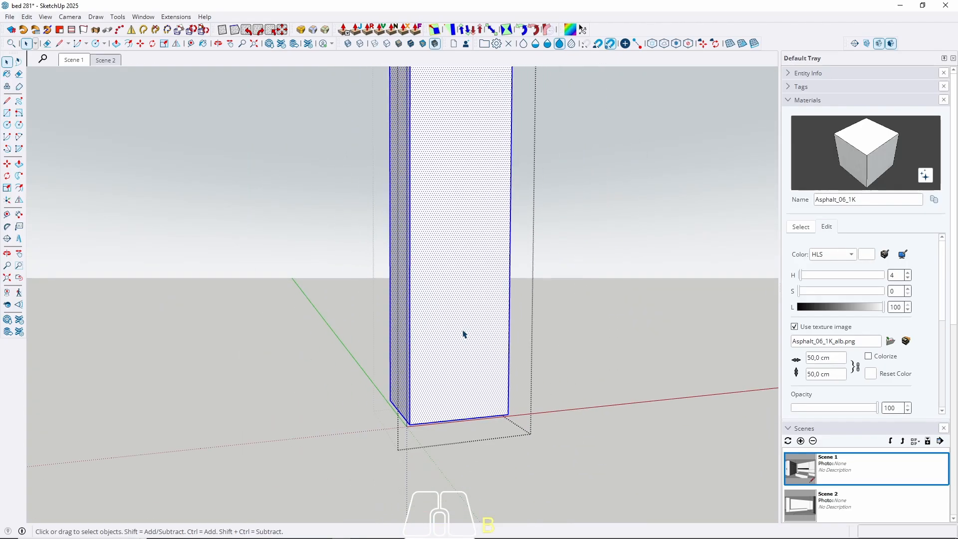
key("Escape")
key("Escape")
scroll(494, 345, "up", 5)
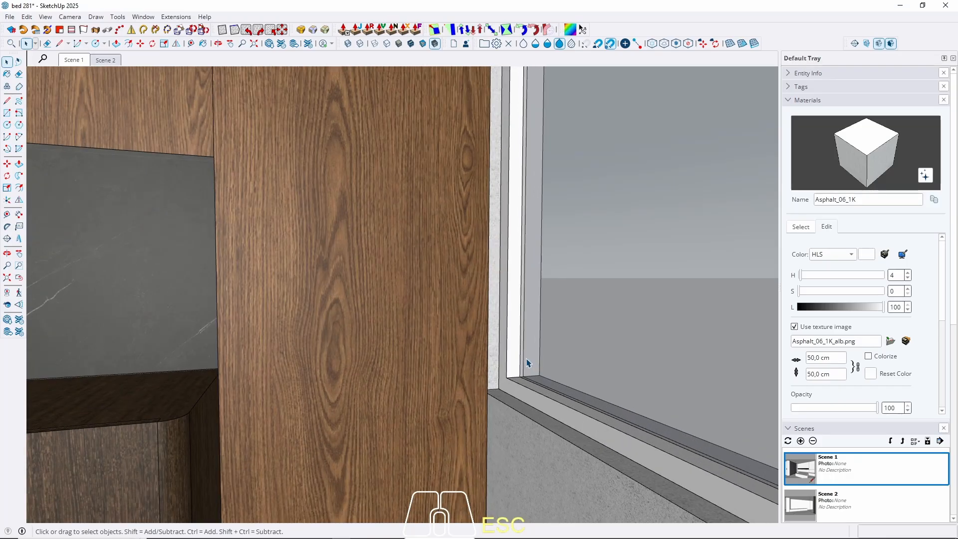
Apply the Asphalt_06_1K material to all faces of the outer side wall behind the headboard.
scroll(528, 363, "down", 8)
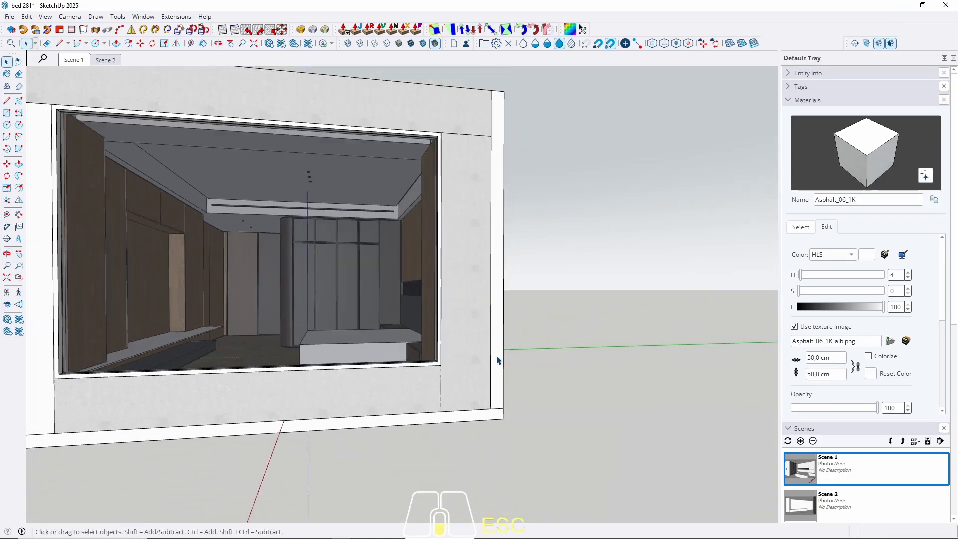
scroll(498, 360, "down", 4)
middle_click_drag(497, 360, 309, 418)
triple_click(417, 247)
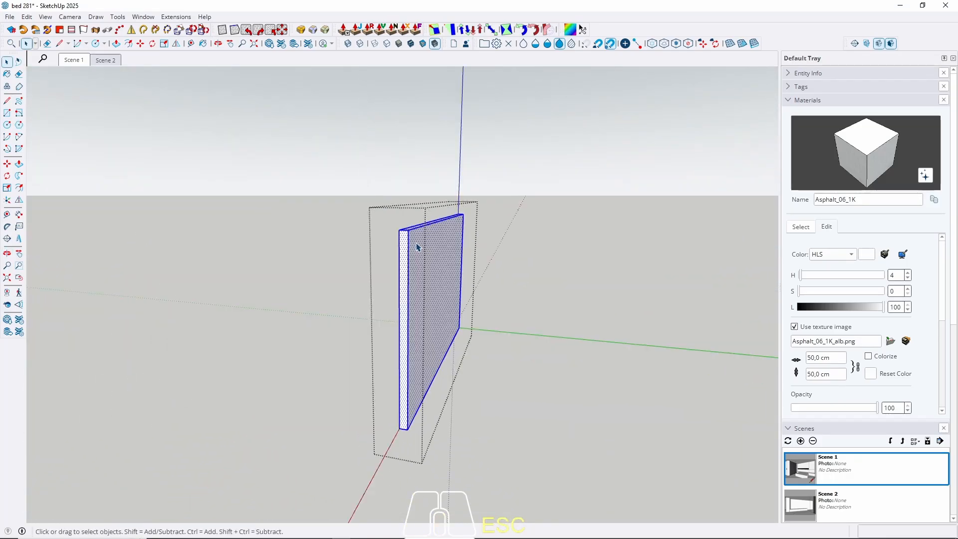
key("b")
left_click(417, 244)
key("space")
key("Escape")
Apply the Asphalt_06_1K material to the wall section at the window's other end, opposite the headboard side, and return to Scene 1.
scroll(188, 366, "up", 4)
double_click(188, 365)
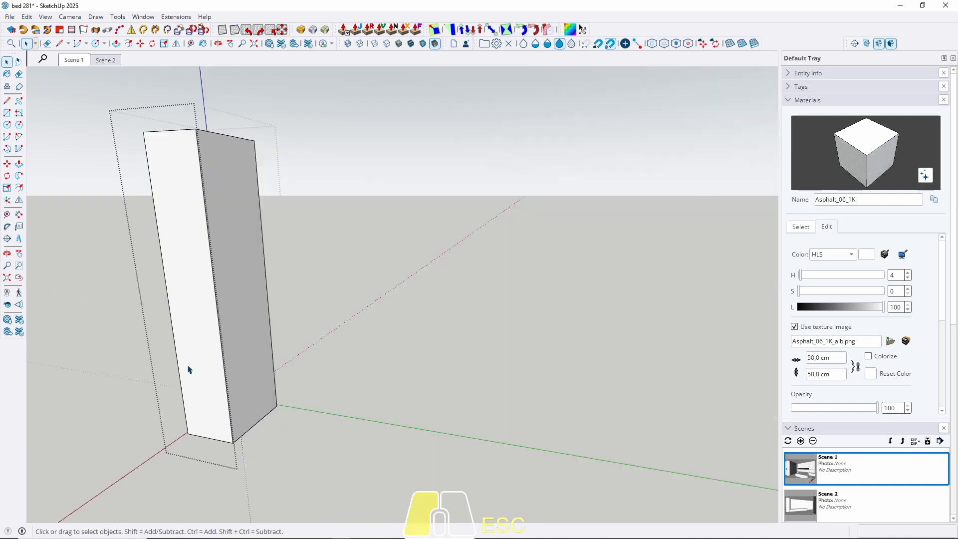
left_click(188, 369)
key("b")
left_click(193, 379)
key("space")
scroll(190, 345, "down", 5)
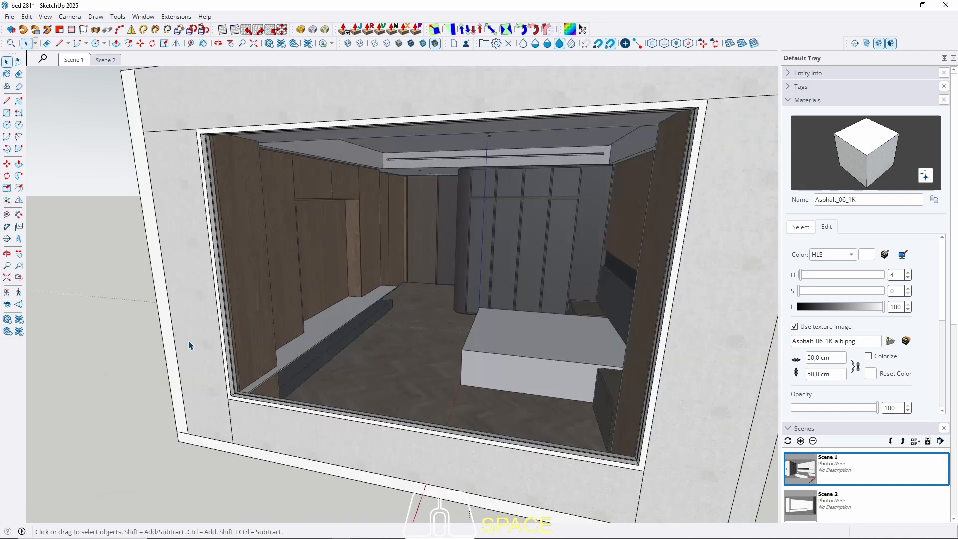
key("Escape")
middle_click_drag(190, 345, 246, 345)
middle_click_drag(181, 372, 70, 309)
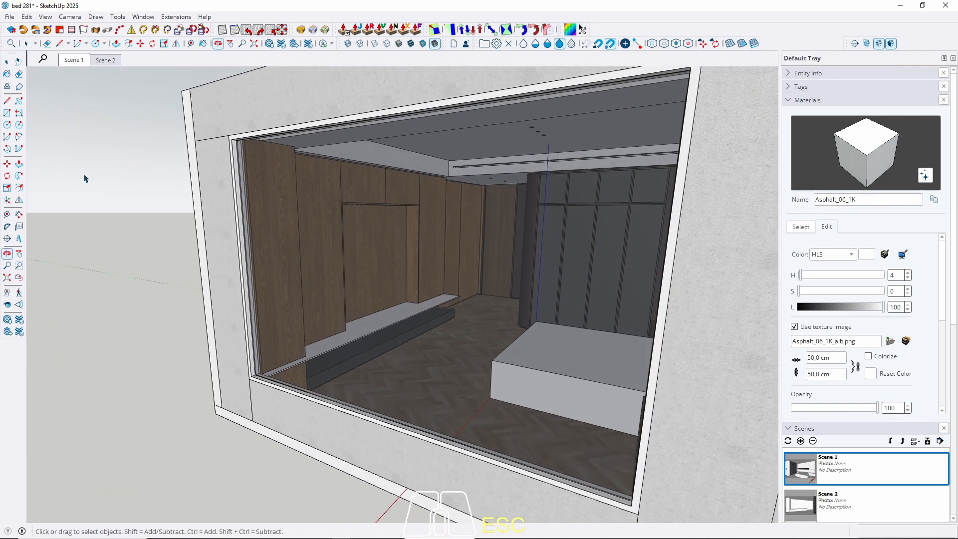
left_click(75, 60)
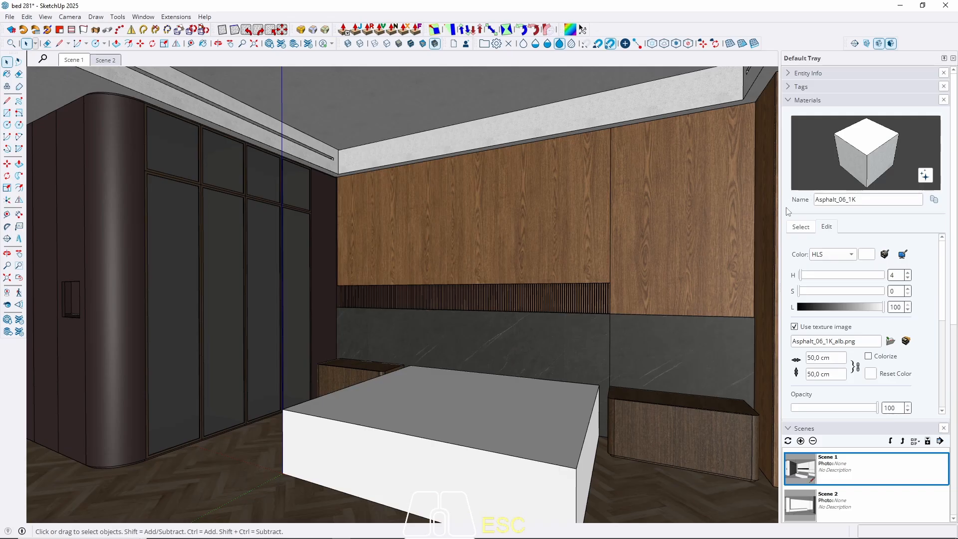
Choose M08_Obsidian_Black from the Solid Colors library and apply it to the window frame.
left_click(801, 228)
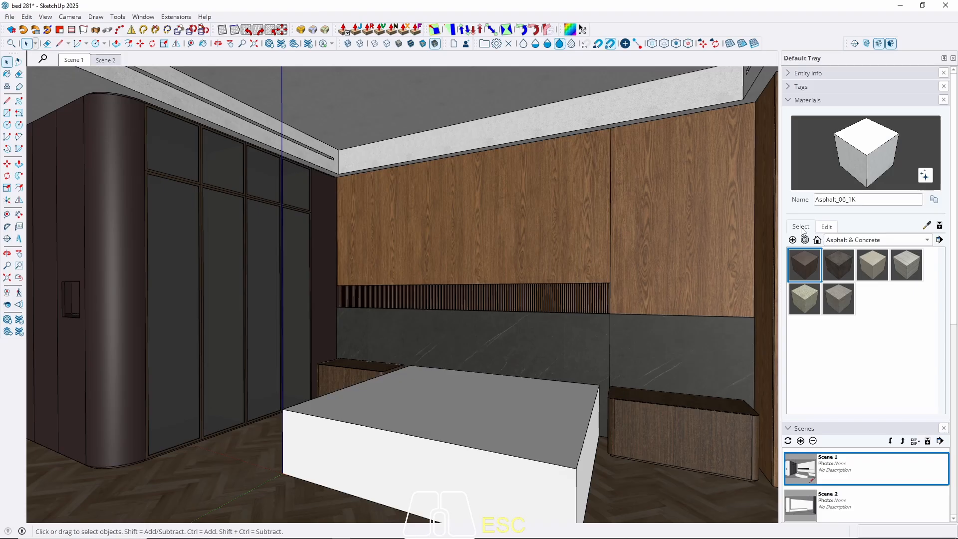
left_click(864, 239)
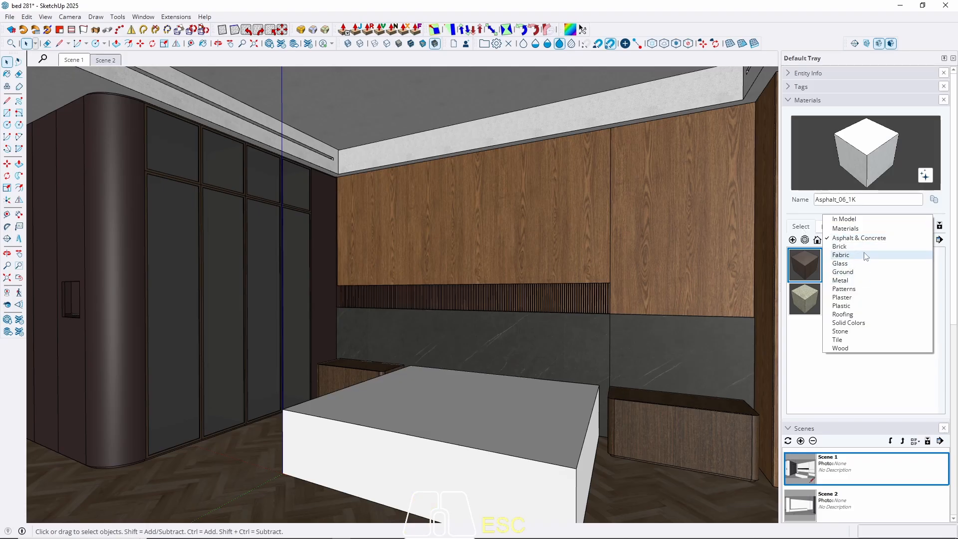
left_click(852, 322)
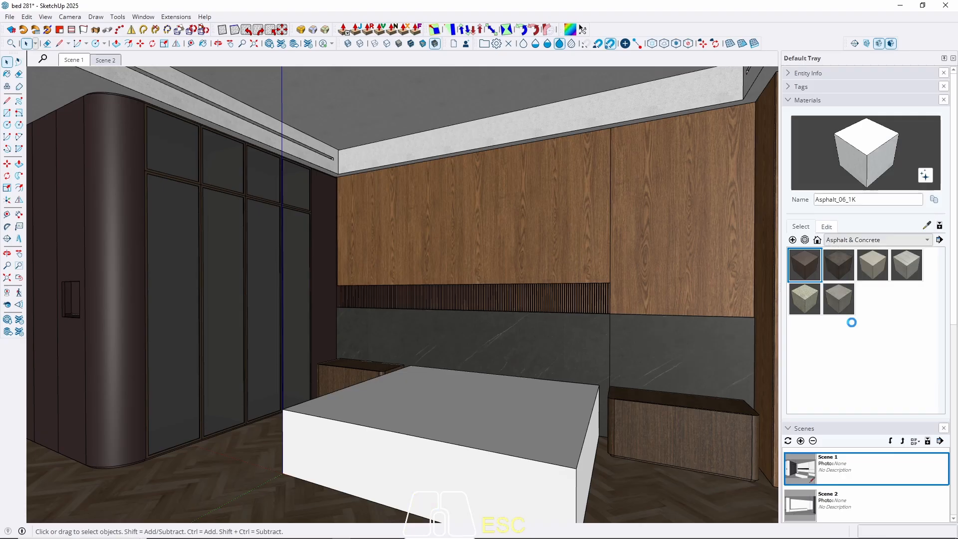
scroll(854, 344, "down", 6)
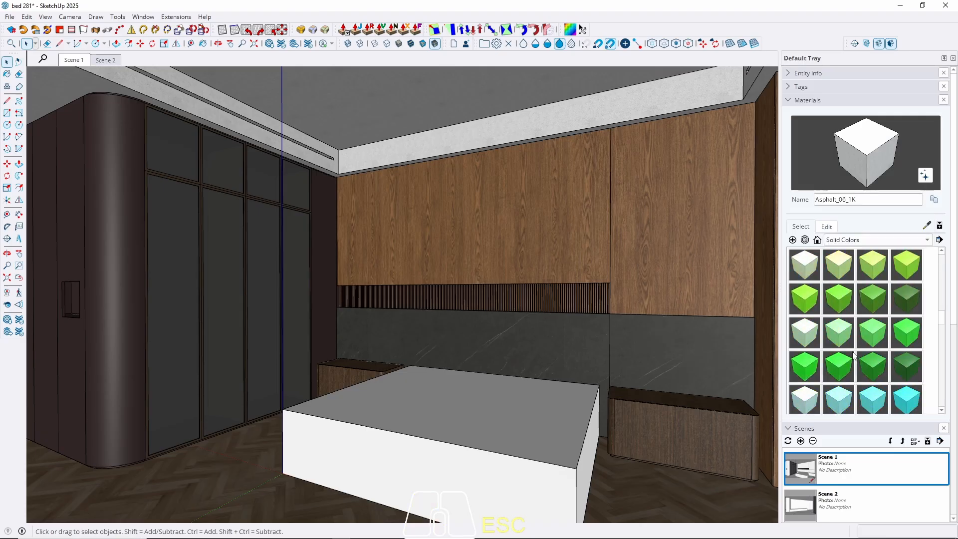
scroll(854, 355, "down", 6)
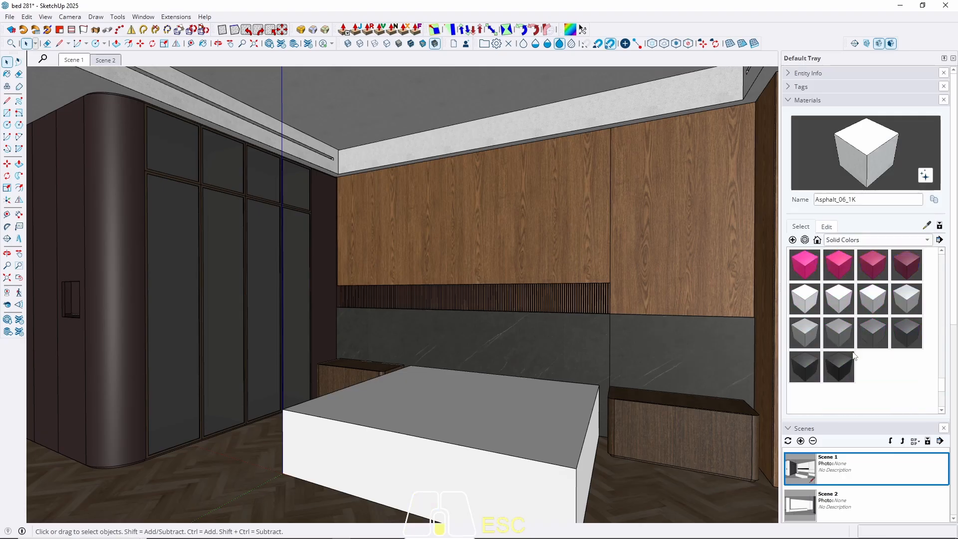
left_click(799, 366)
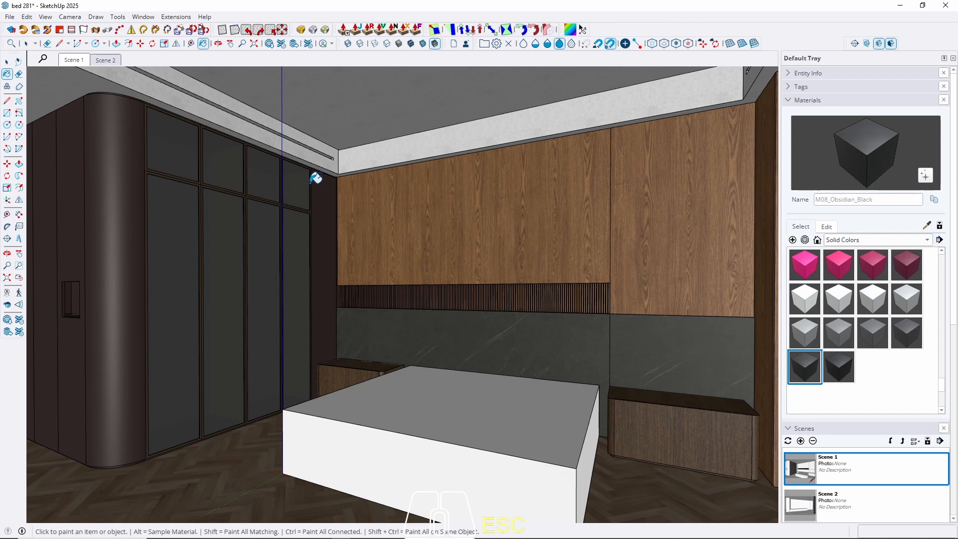
mouse_move(316, 178)
middle_mouse_down()
mouse_move(452, 189)
mouse_move(623, 302)
mouse_move(476, 173)
middle_mouse_up()
scroll(479, 168, "up", 3)
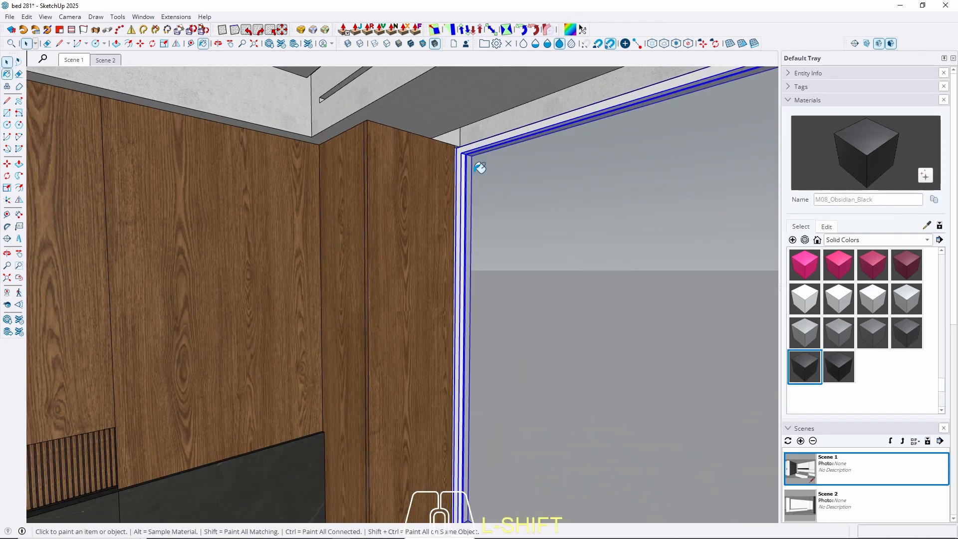
left_click(480, 168, "shift")
key("space")
key("Escape")
Apply M08_Obsidian_Black to the recessed bottom strip of the curved wardrobe corner panel.
mouse_move(401, 208)
middle_mouse_down()
mouse_move(25, 220)
mouse_move(429, 212)
mouse_move(419, 210)
middle_mouse_up()
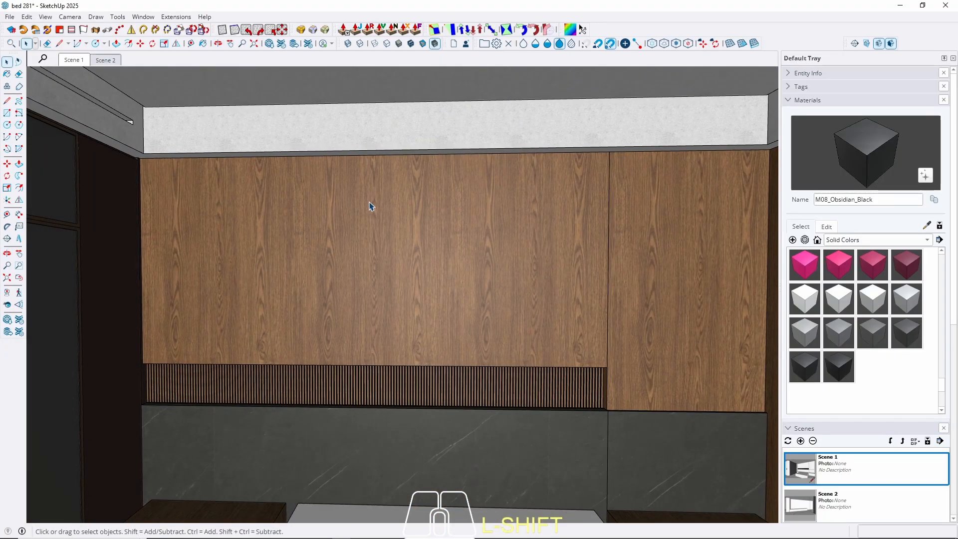
middle_click_drag(227, 188, 458, 317)
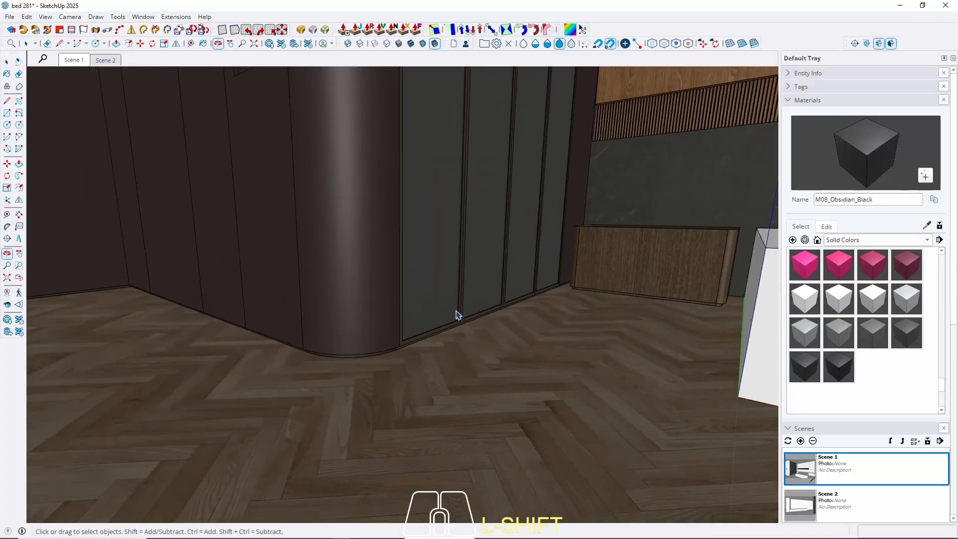
scroll(341, 360, "up", 5)
triple_click(347, 349)
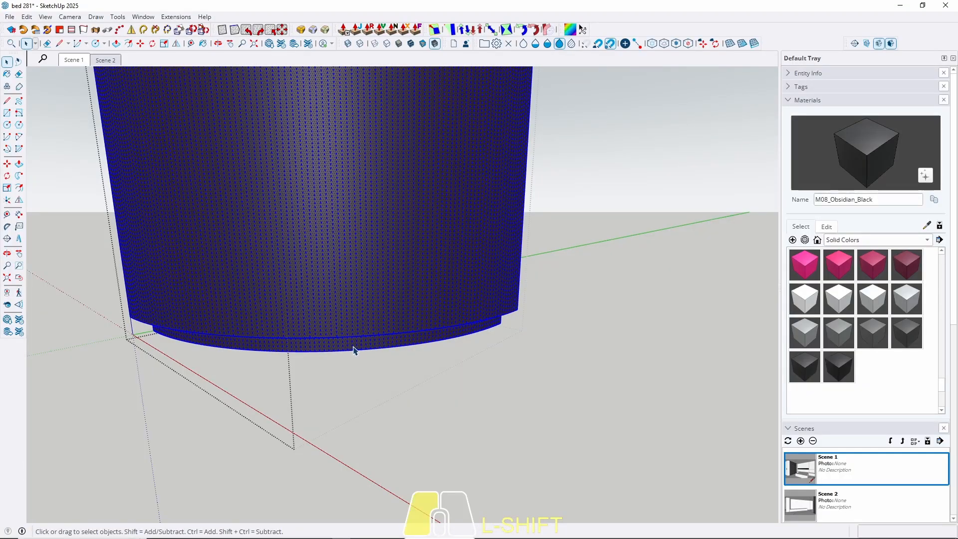
left_click(352, 348)
scroll(357, 338, "down", 8)
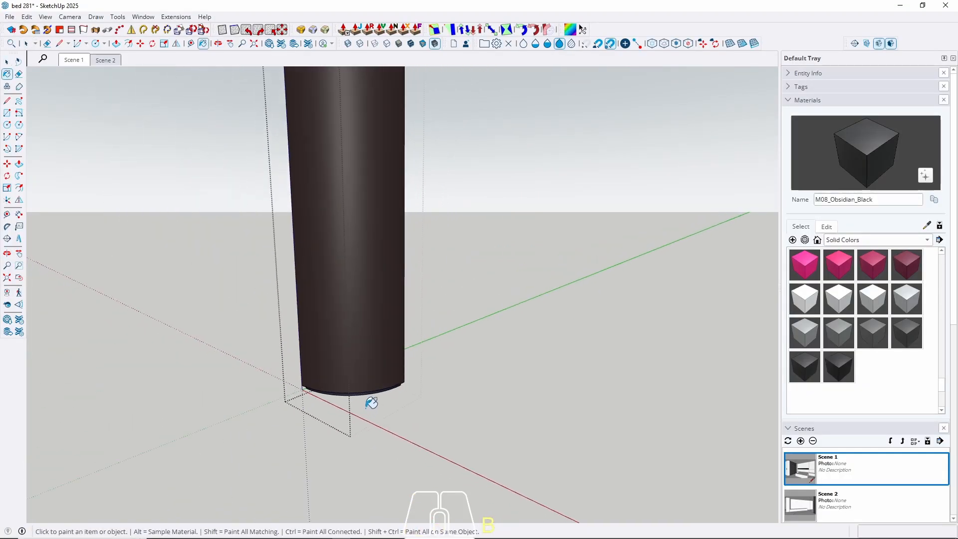
Apply M08_Obsidian_Black to the recessed top strip of the curved wardrobe corner panel.
middle_click_drag(370, 399, 370, 214)
middle_click_drag(370, 215, 368, 344, "shift")
middle_click_drag(368, 261, 366, 300)
middle_click_drag(366, 299, 352, 515, "shift")
scroll(345, 123, "up", 8)
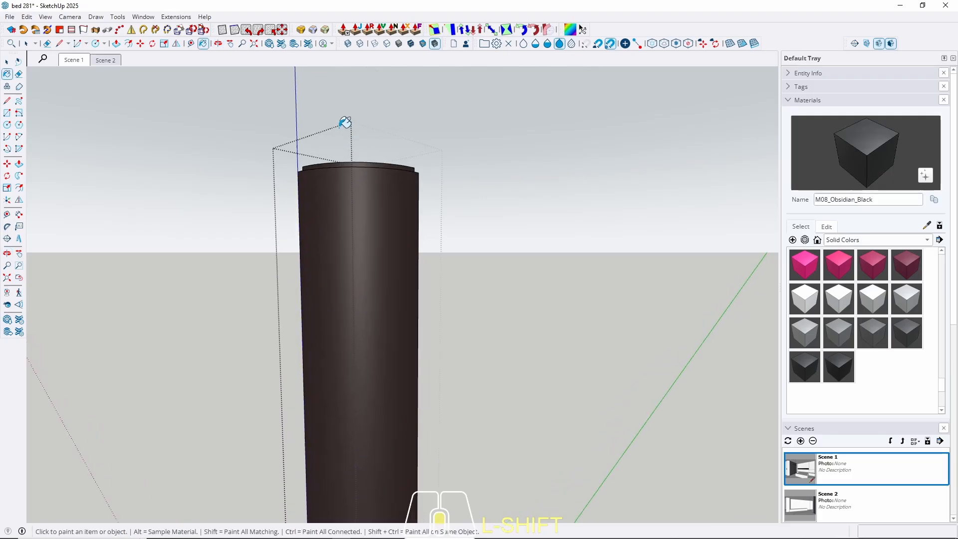
key("space")
key("Escape")
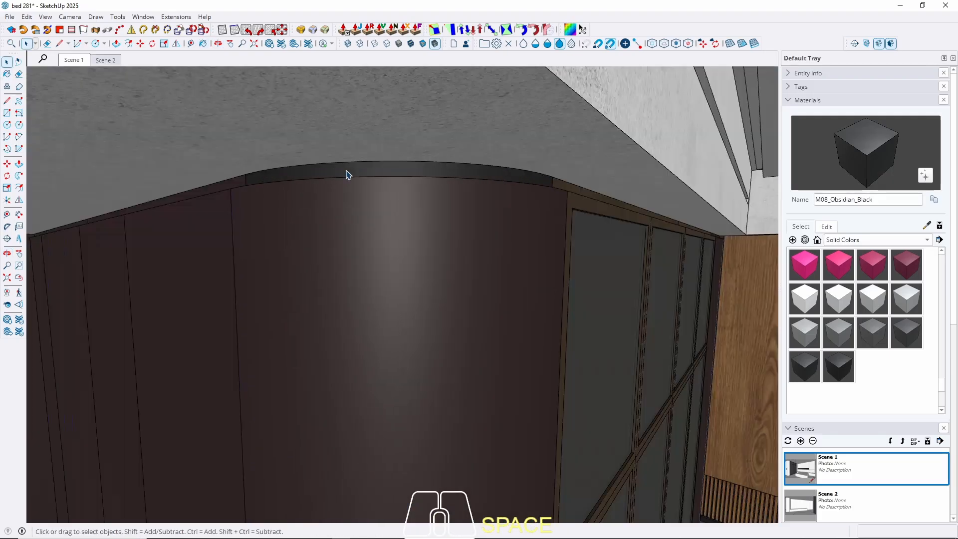
scroll(435, 184, "up", 4)
triple_click(424, 162)
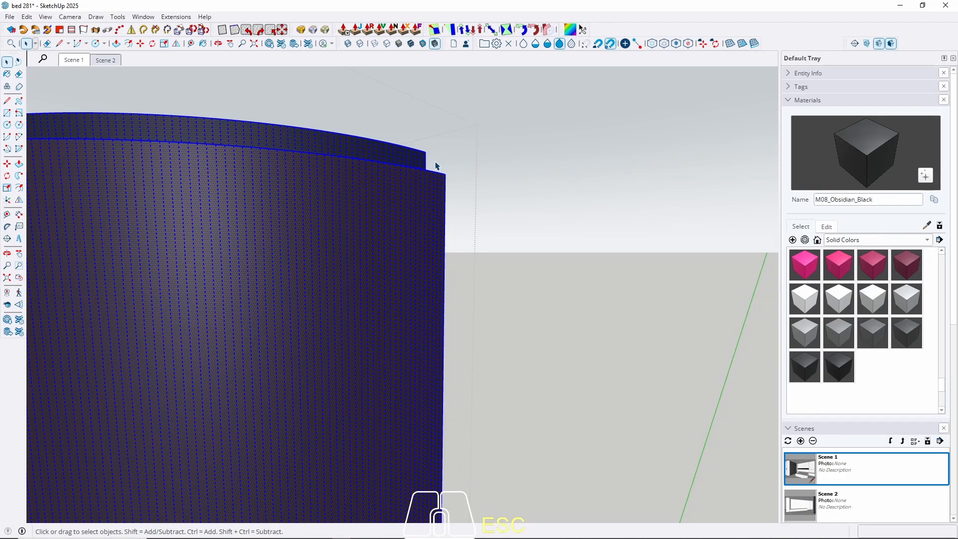
key("Escape")
Apply M08_Obsidian_Black to the recessed top strip above the wardrobe's glass doors.
scroll(435, 161, "up", 1)
scroll(436, 166, "down", 4)
left_click(450, 171)
double_click(451, 171)
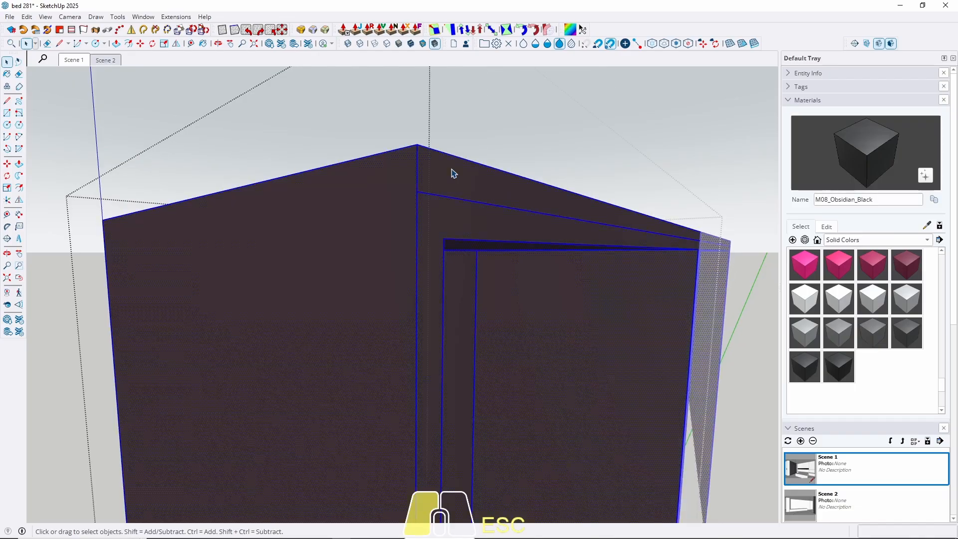
left_click(469, 184)
key("b")
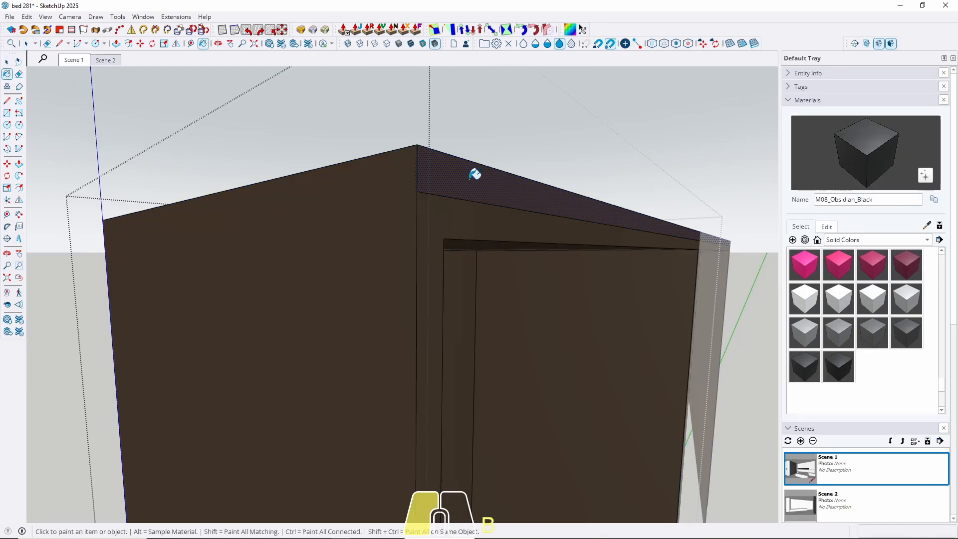
left_click(469, 183)
key("space")
key("Escape")
key("Escape")
scroll(325, 150, "down", 4)
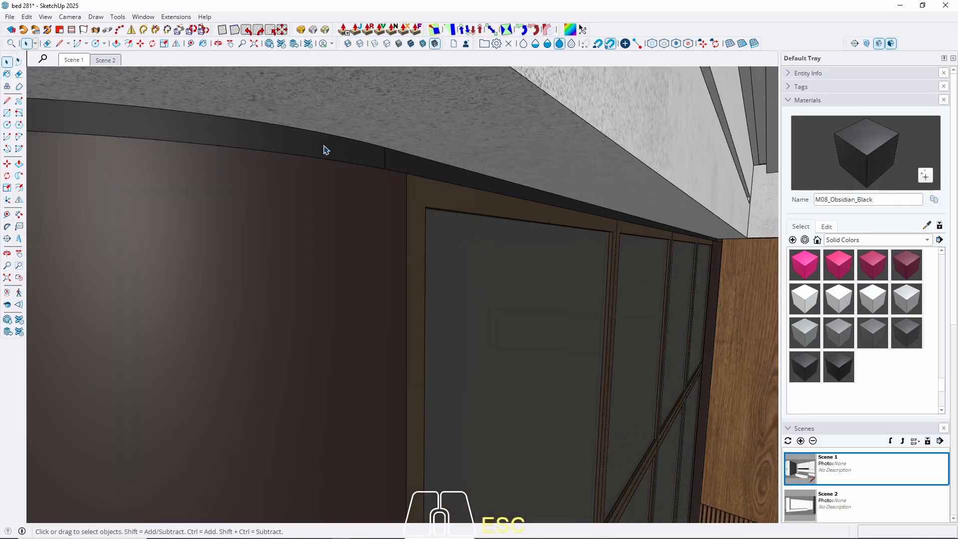
Apply M08_Obsidian_Black to the top strip of the dark filler panel between the wardrobe and the wood-clad headboard wall.
middle_click_drag(631, 206, 280, 196)
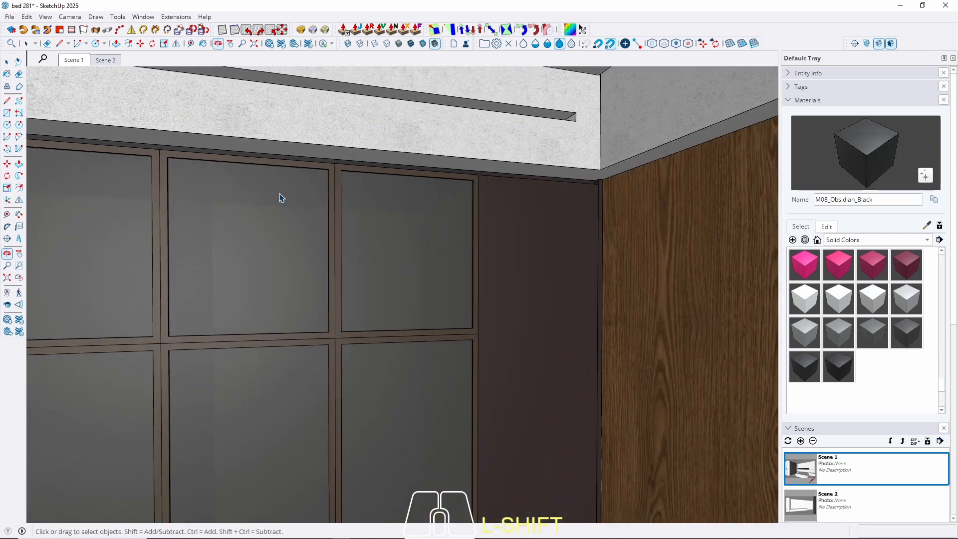
scroll(584, 174, "up", 6)
left_click(246, 156)
double_click(247, 157)
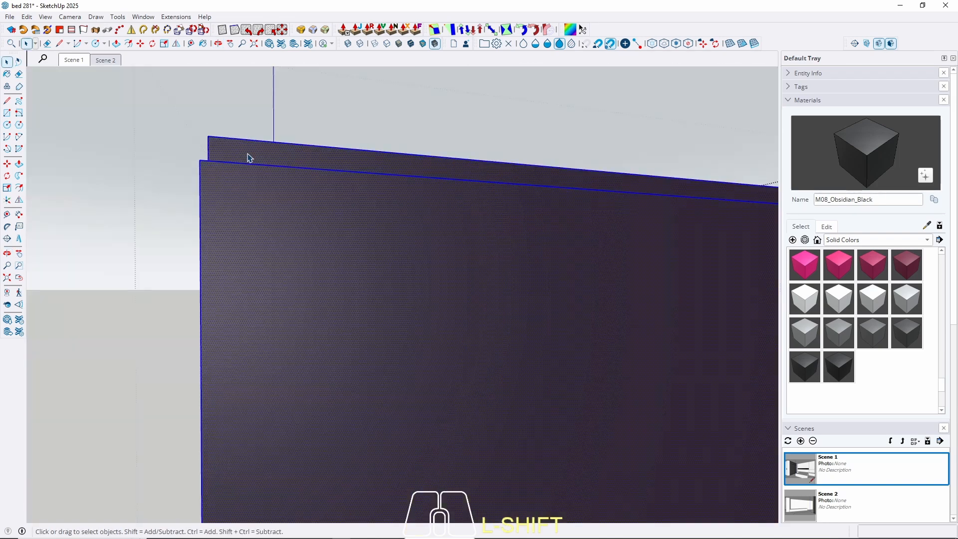
left_click(254, 155)
key("b")
left_click(263, 152)
key("space")
key("Escape")
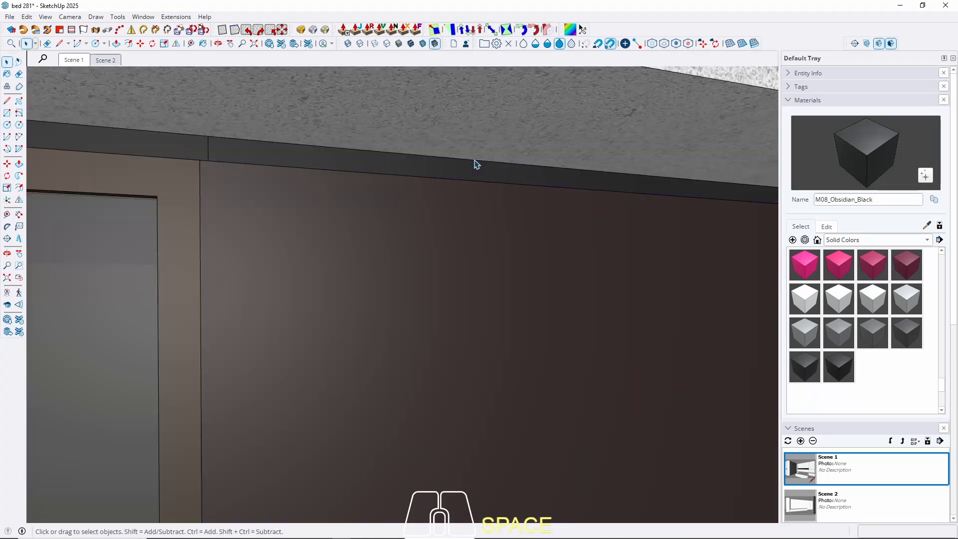
Copy the upper front edges of the wood-clad headboard wall 2 cm downward to mark a narrow strip.
scroll(541, 196, "down", 7)
middle_click_drag(595, 212, 681, 216)
left_click(577, 224)
double_click(578, 224)
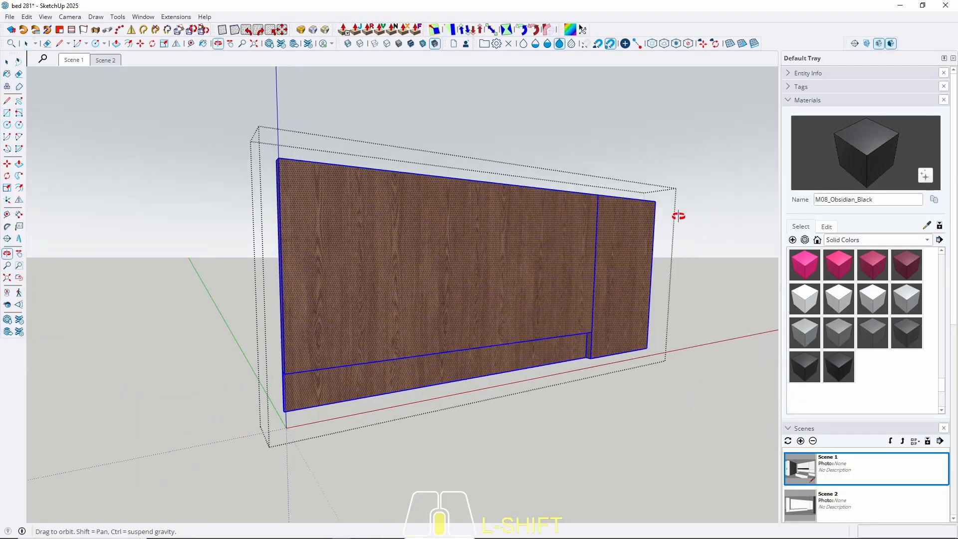
left_click(582, 196)
scroll(603, 202, "up", 5)
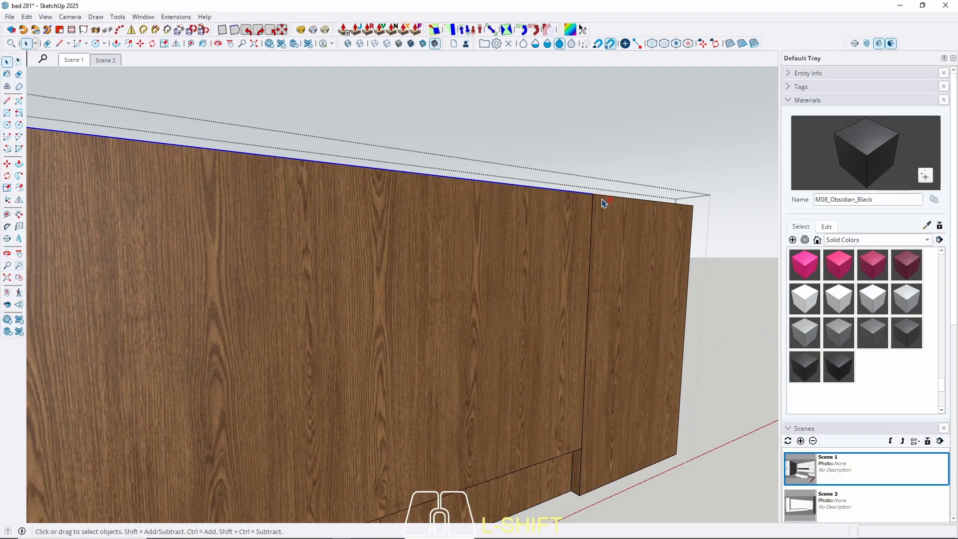
scroll(624, 201, "up", 1)
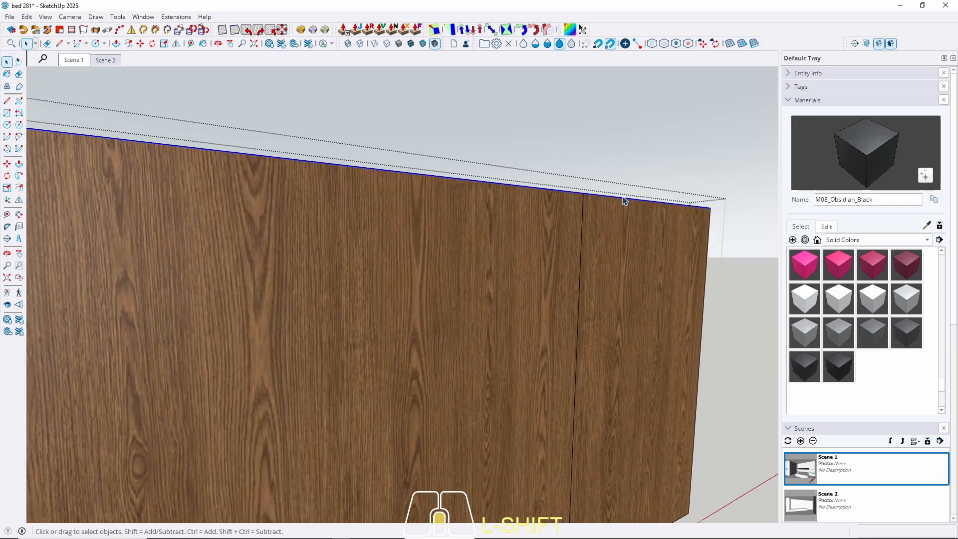
key("m")
left_click(621, 198)
key("ctrl")
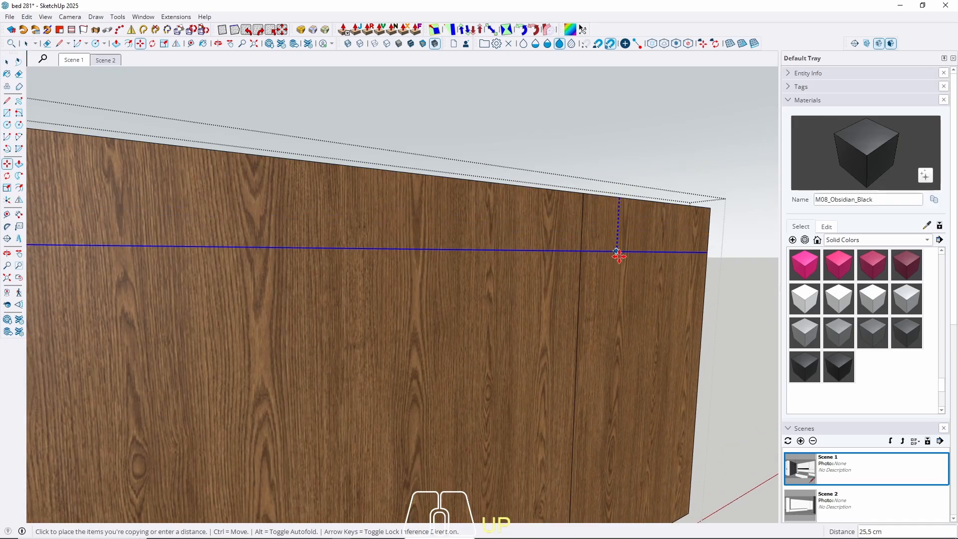
type("2")
key("Return")
key("space")
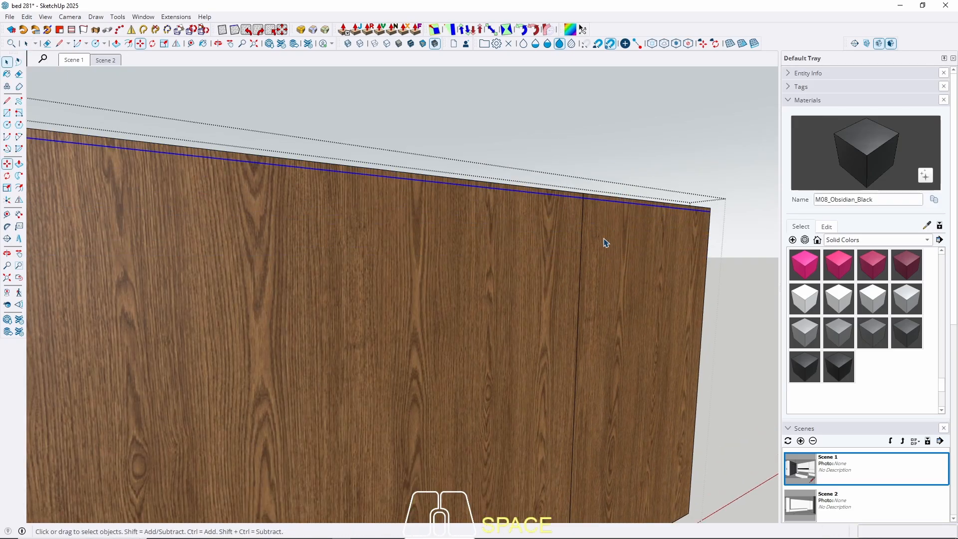
Push the narrow strips along the top of the wood-clad headboard wall inward by 2 cm to form a shadow gap.
middle_click_drag(603, 241, 550, 186)
key("p")
left_click(538, 177)
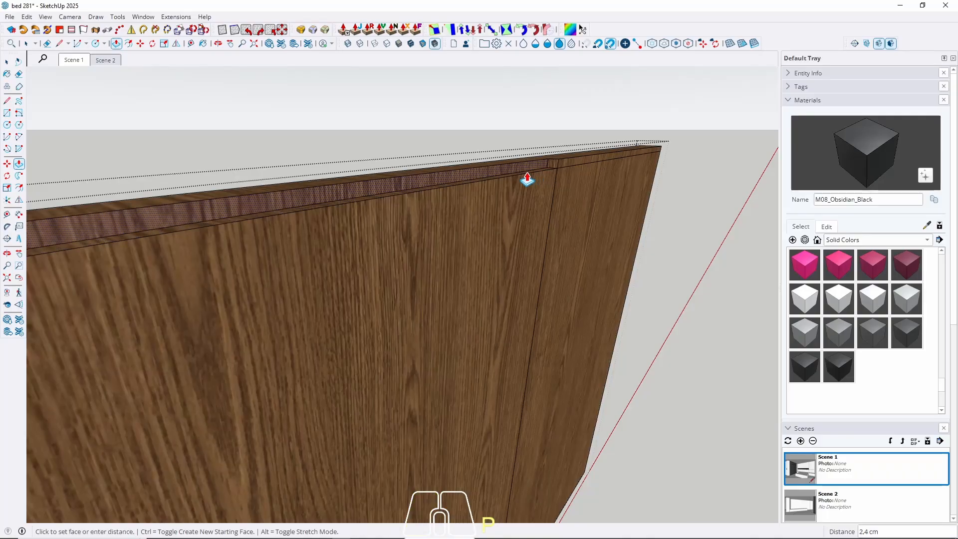
type("2")
key("Return")
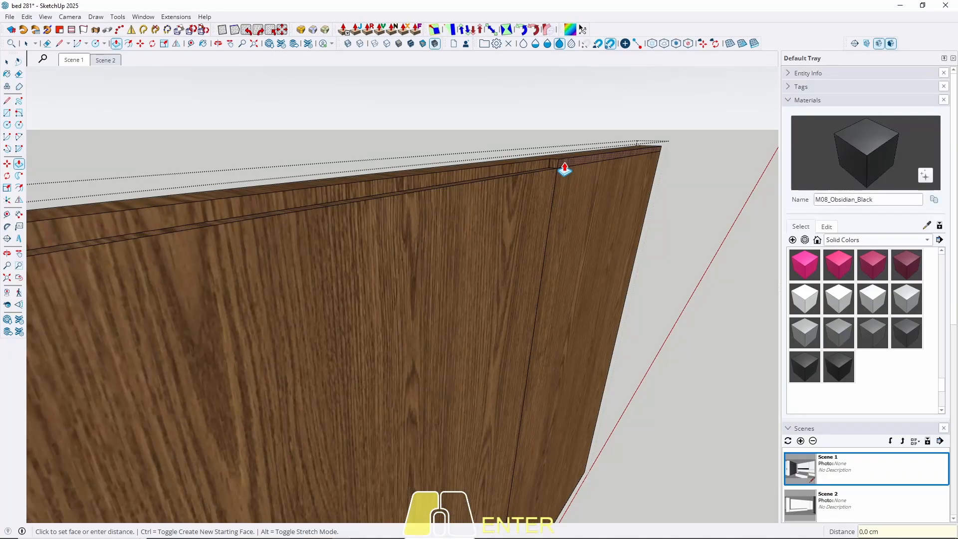
key("space")
Apply M08_Obsidian_Black to the shadow gap above the wood-clad headboard wall and return to Scene 1.
key("b")
left_click(546, 159)
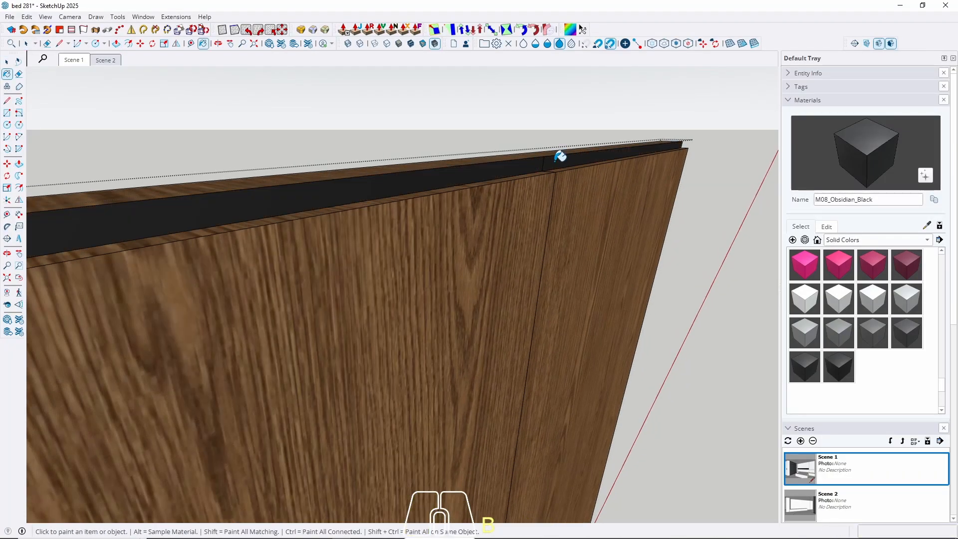
key("space")
mouse_move(561, 154)
middle_mouse_down()
mouse_move(537, 257)
mouse_move(474, 192)
middle_mouse_up()
key("Escape")
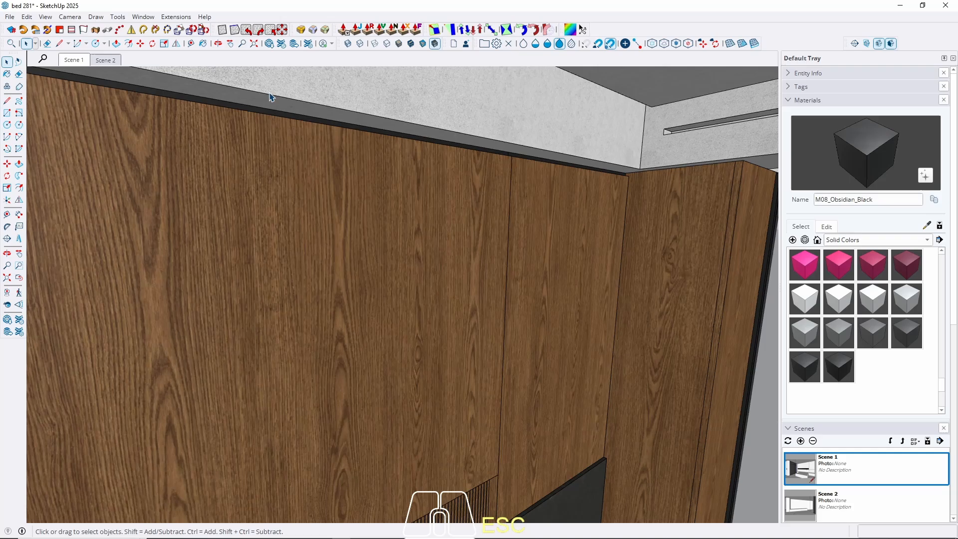
left_click(79, 61)
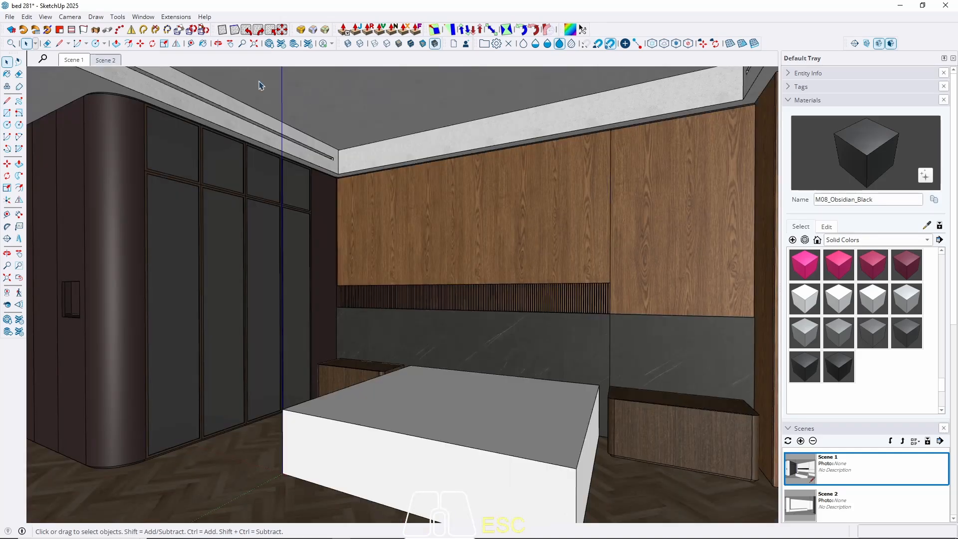
Apply M08_Obsidian_Black to the front of the recessed plinth under the bedside cabinet next to the wardrobe.
middle_click_drag(340, 334, 357, 349)
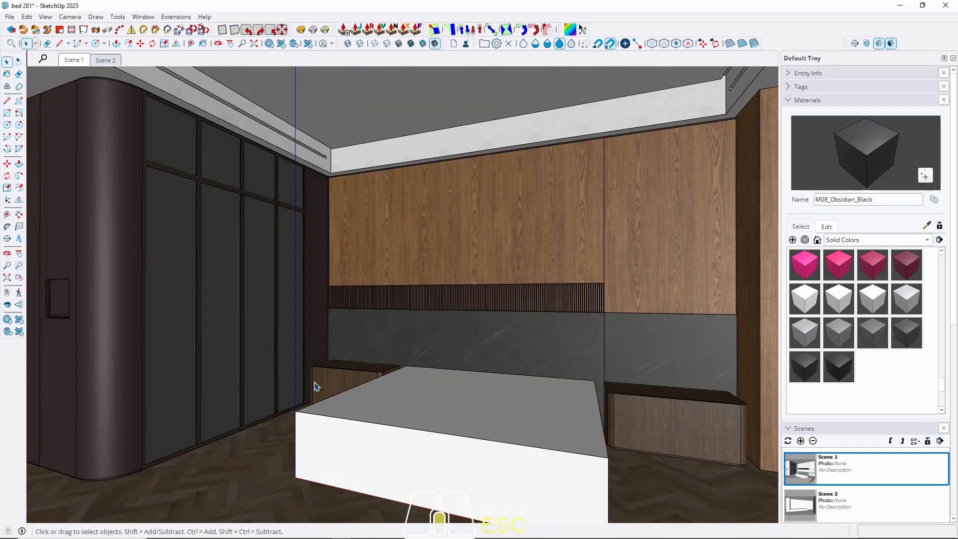
scroll(320, 419, "up", 6)
scroll(338, 436, "up", 10)
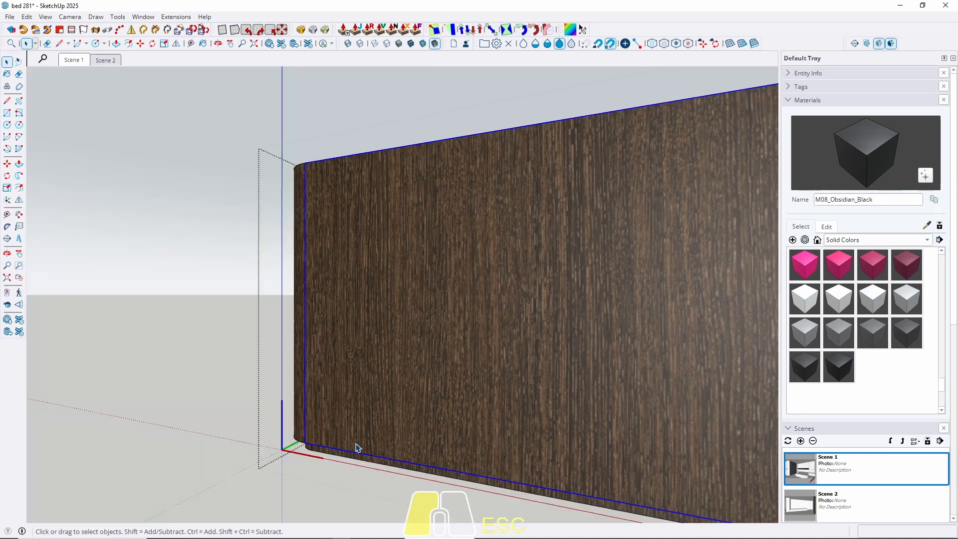
middle_click_drag(357, 444, 401, 289)
scroll(400, 289, "up", 4)
triple_click(382, 303, "shift")
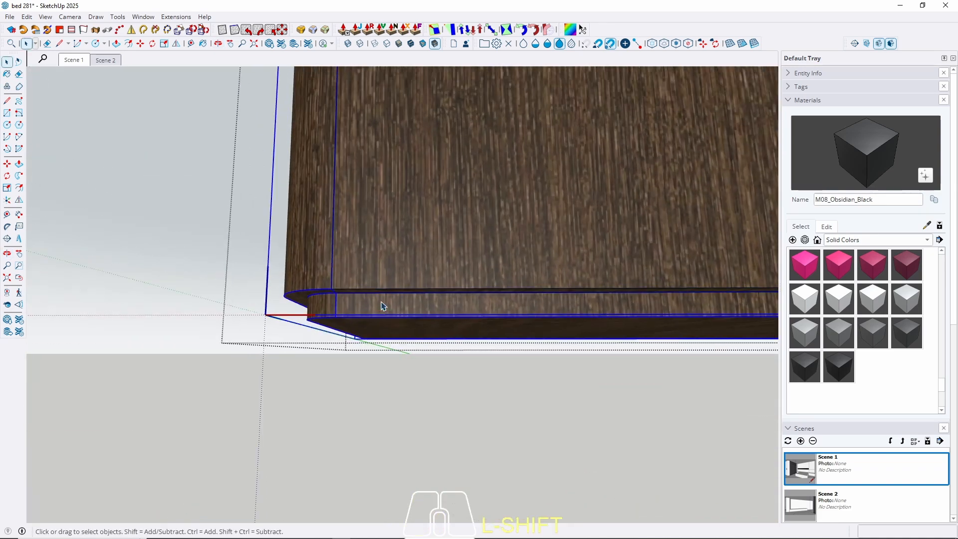
left_click(366, 304)
key("b")
left_click(368, 302)
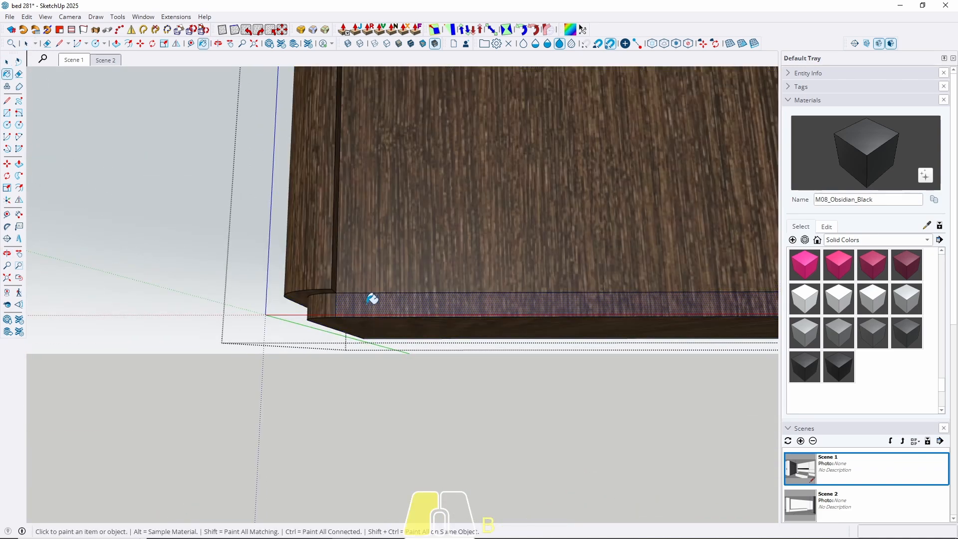
left_click(325, 307)
Apply M08_Obsidian_Black to the rounded corner of the bedside cabinet's recessed plinth and return to Scene 1.
scroll(330, 302, "down", 5)
mouse_move(460, 327)
middle_mouse_down()
mouse_move(479, 285)
mouse_move(672, 272)
middle_mouse_up()
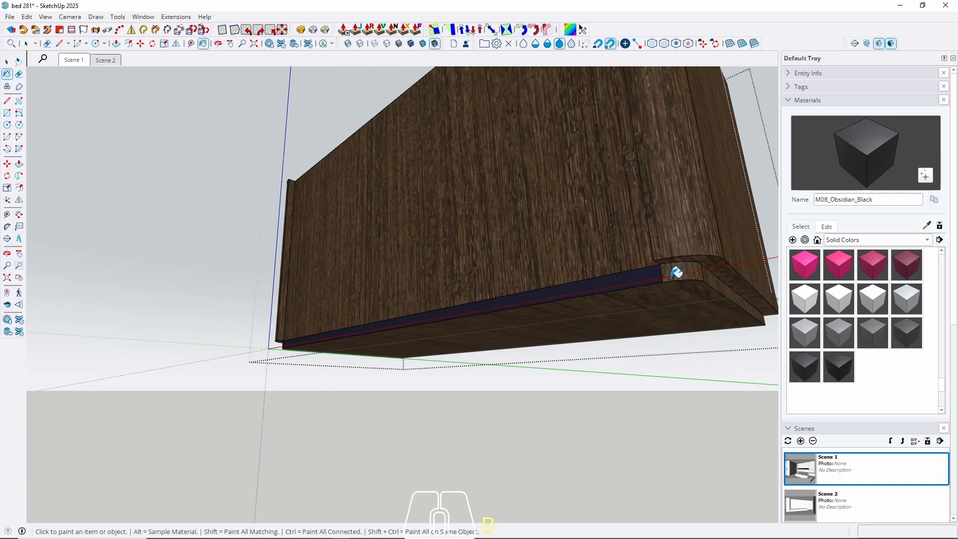
left_click(713, 276)
left_click(714, 281)
scroll(711, 325, "down", 3)
key("space")
key("Escape")
key("Escape")
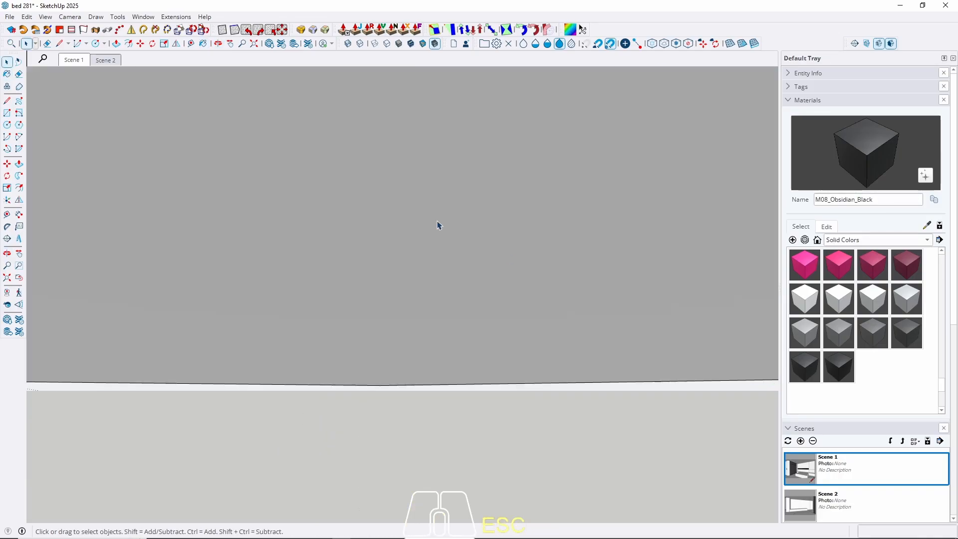
middle_click_drag(295, 122, 276, 155)
left_click(73, 60)
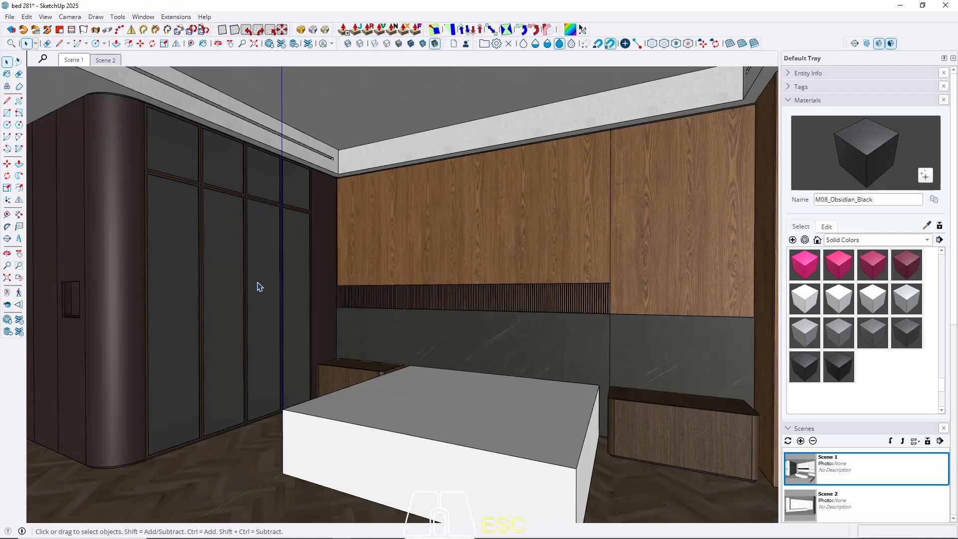
Apply M08_Obsidian_Black to the recessed plinth of the wardrobe cabinet beneath the framed glass doors.
middle_click_drag(434, 256, 421, 227)
middle_click_drag(415, 338, 214, 404)
double_click(213, 404)
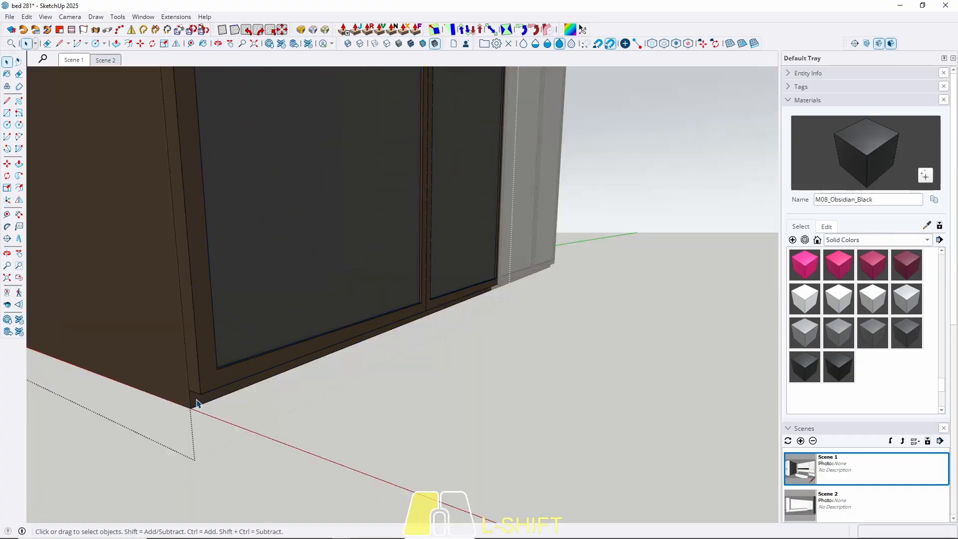
triple_click(216, 394)
left_click(234, 391)
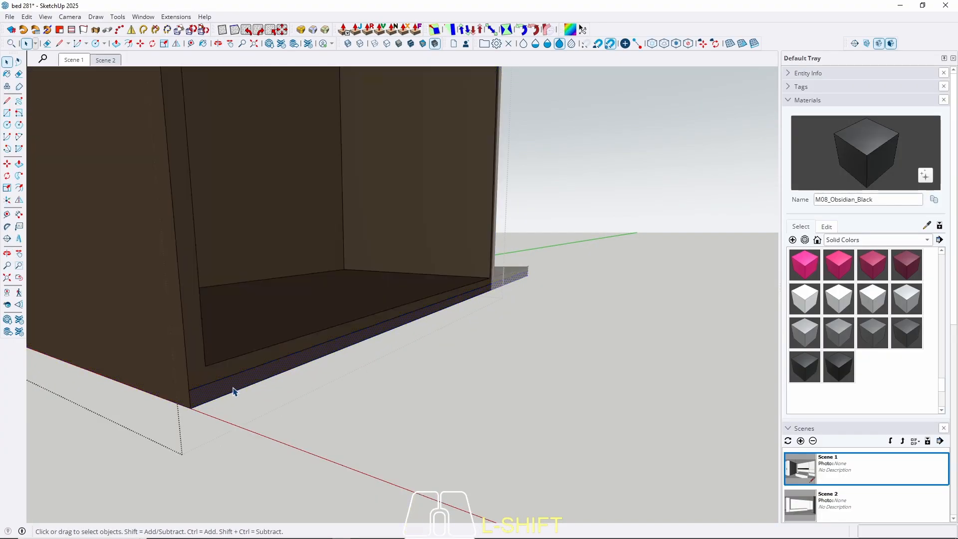
left_click(231, 385, "shift")
key("Escape")
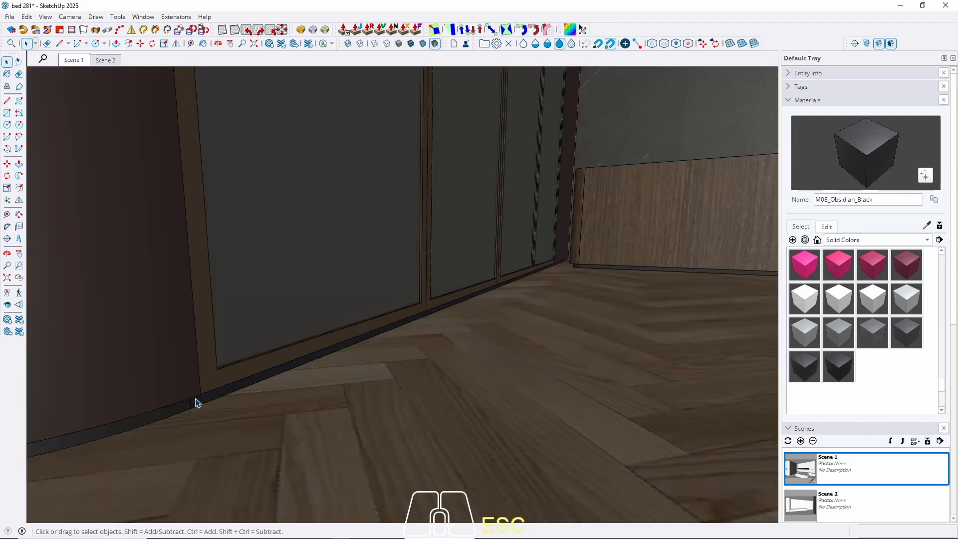
Apply M08_Obsidian_Black to the recessed plinth of the dark filler panel between the wardrobe and the headboard wall.
scroll(539, 272, "up", 6)
triple_click(469, 288)
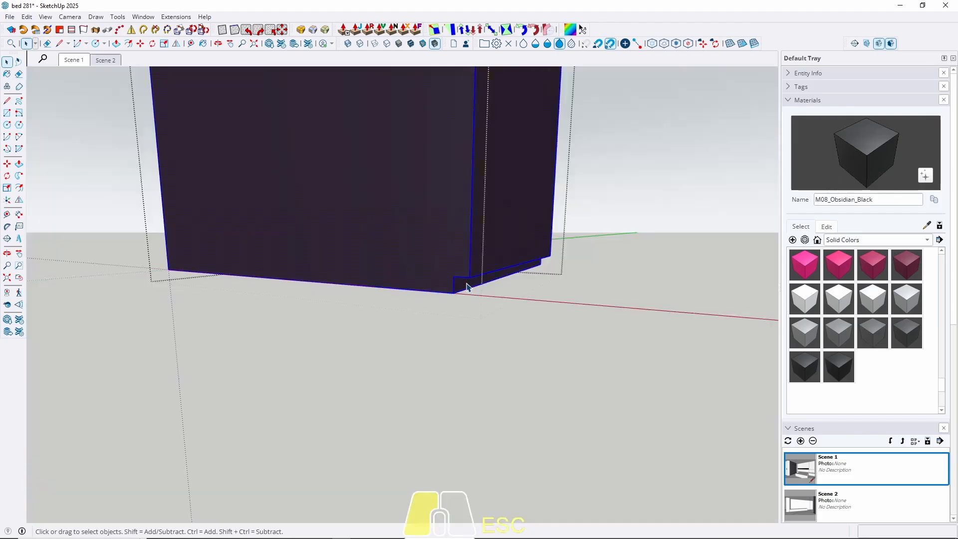
key("Escape")
key("space")
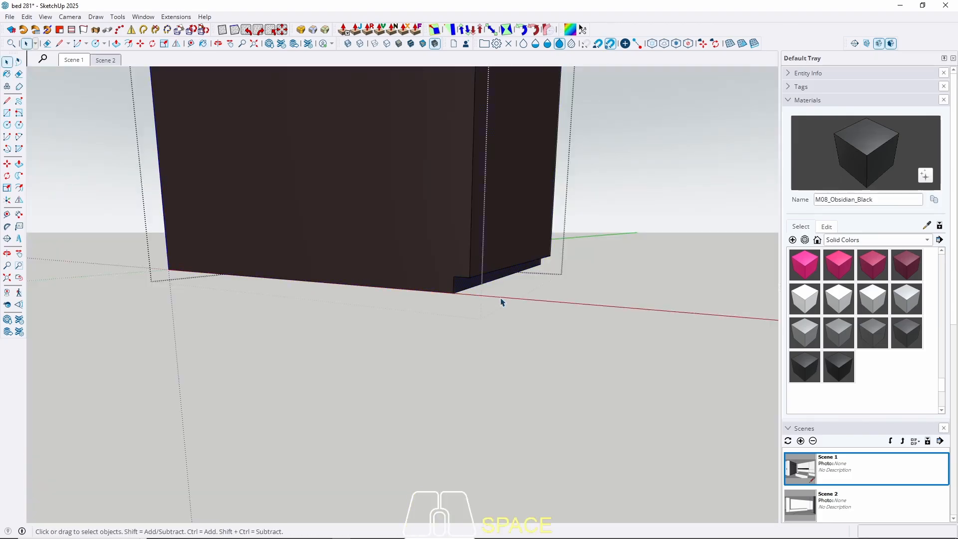
key("b")
scroll(479, 284, "up", 2)
key("space")
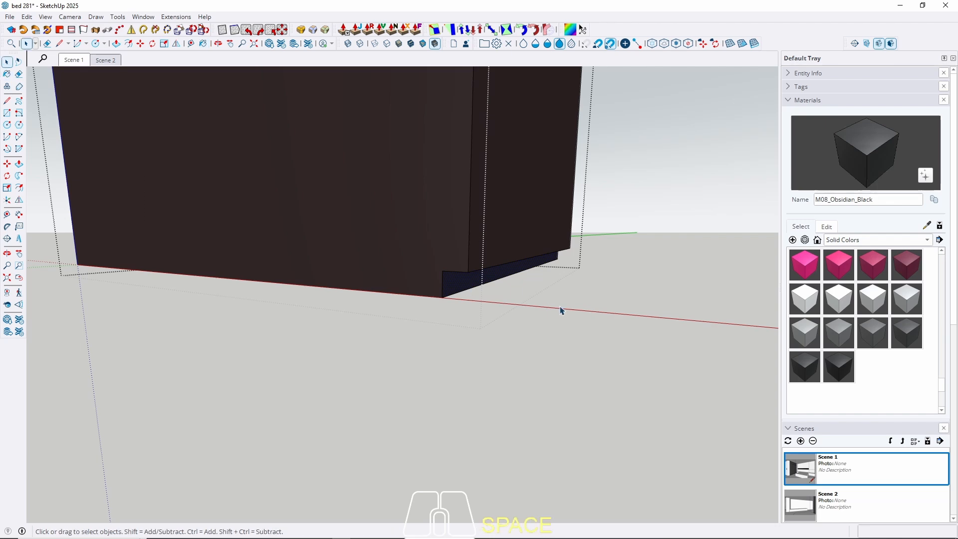
key("Escape")
Apply M08_Obsidian_Black to the plinth strip of the dark side cabinet adjoining the wardrobe's curved end.
middle_click_drag(190, 364, 60, 345, "shift")
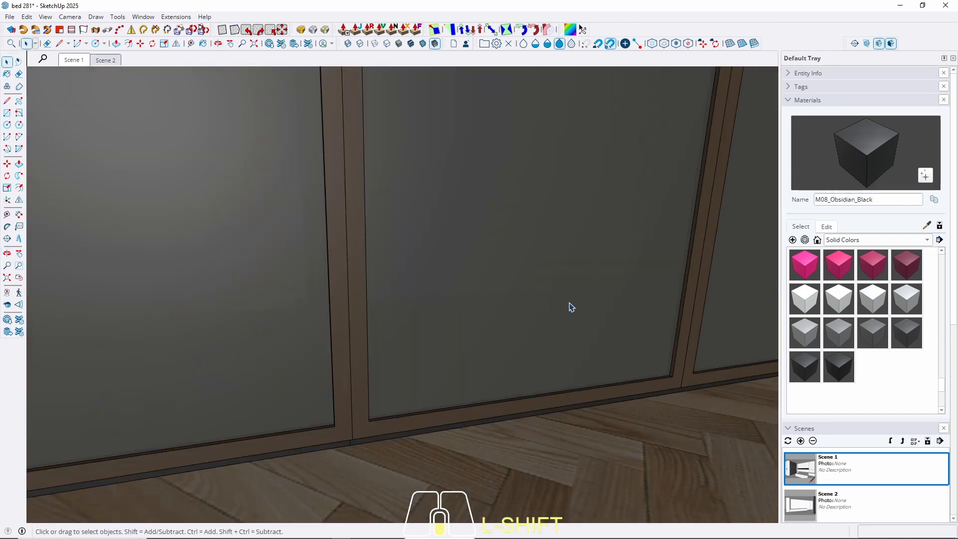
middle_click_drag(571, 306, 589, 174, "shift")
scroll(586, 245, "down", 6)
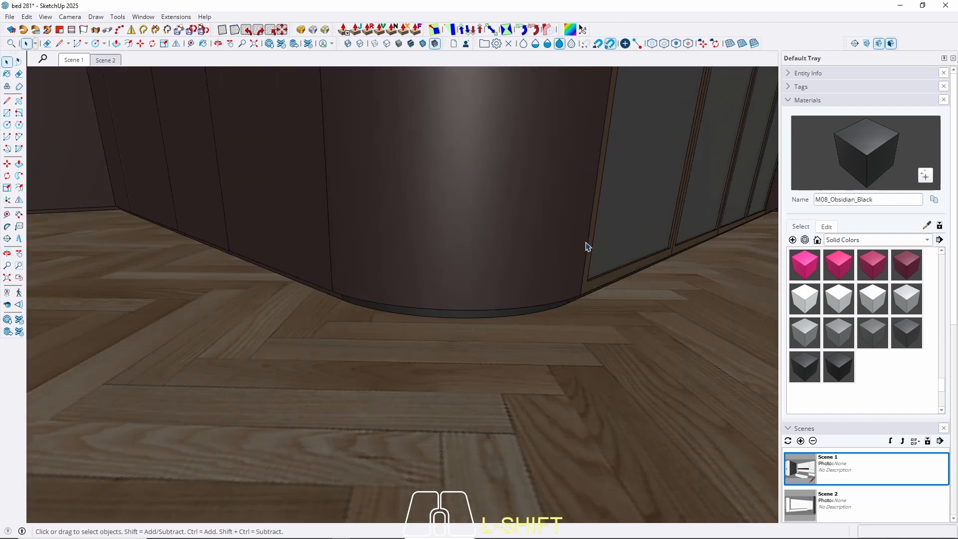
scroll(269, 271, "up", 4)
middle_click_drag(270, 271, 364, 283)
scroll(364, 283, "up", 3)
double_click(364, 303)
left_click(362, 301)
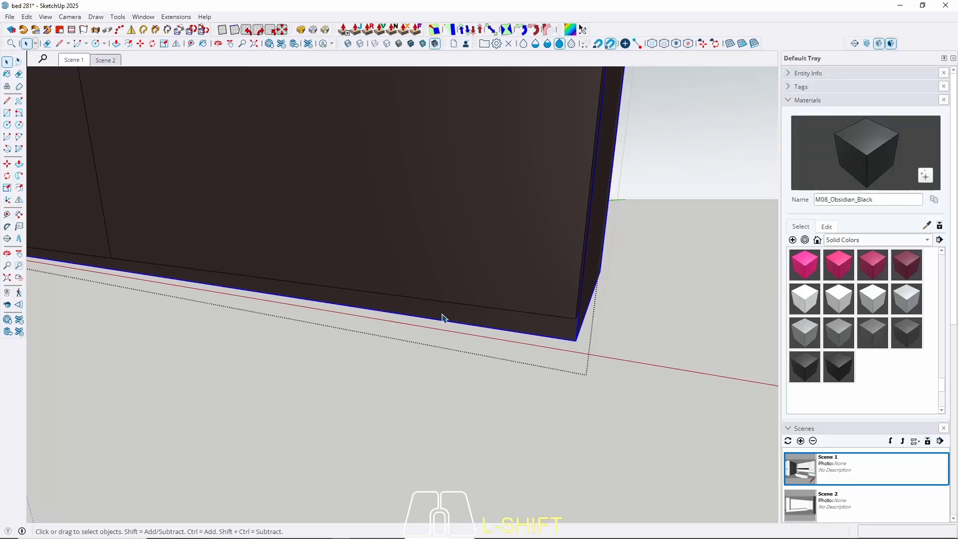
triple_click(471, 319)
key("b")
left_click(492, 316)
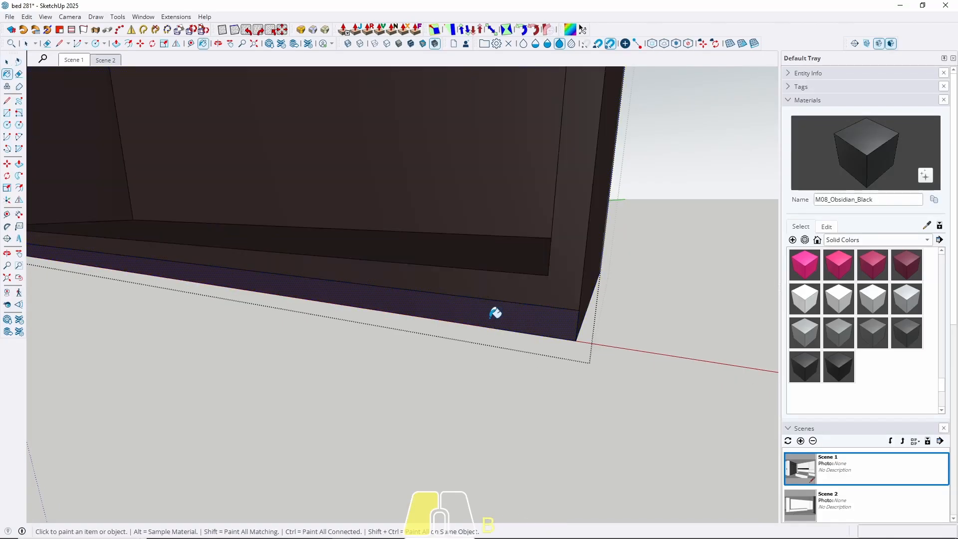
scroll(705, 386, "down", 4)
key("space")
key("Escape")
scroll(153, 283, "up", 4)
scroll(154, 284, "up", 1)
key("Escape")
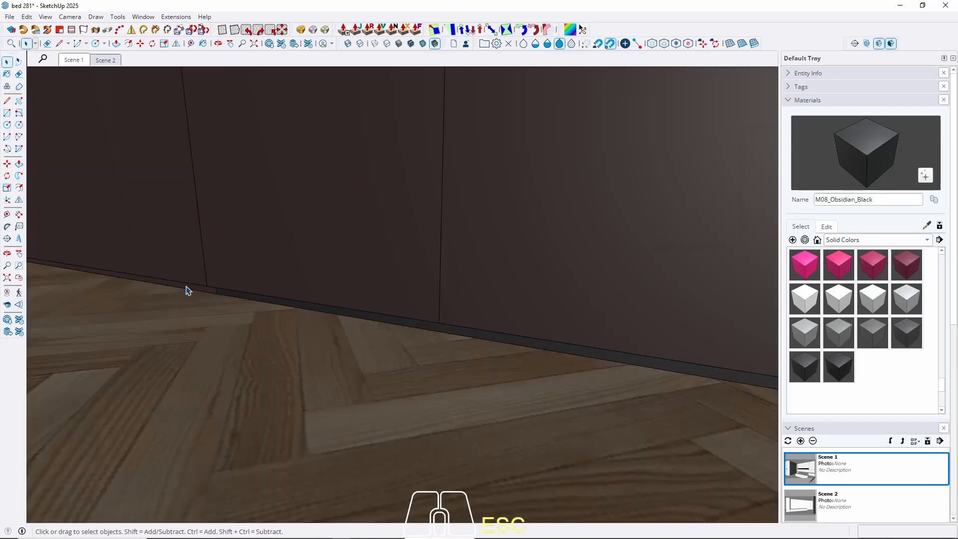
Apply M08_Obsidian_Black to the recessed plinths of the remaining dark panels running from the side cabinet to the corner.
scroll(186, 288, "up", 4)
triple_click(214, 290)
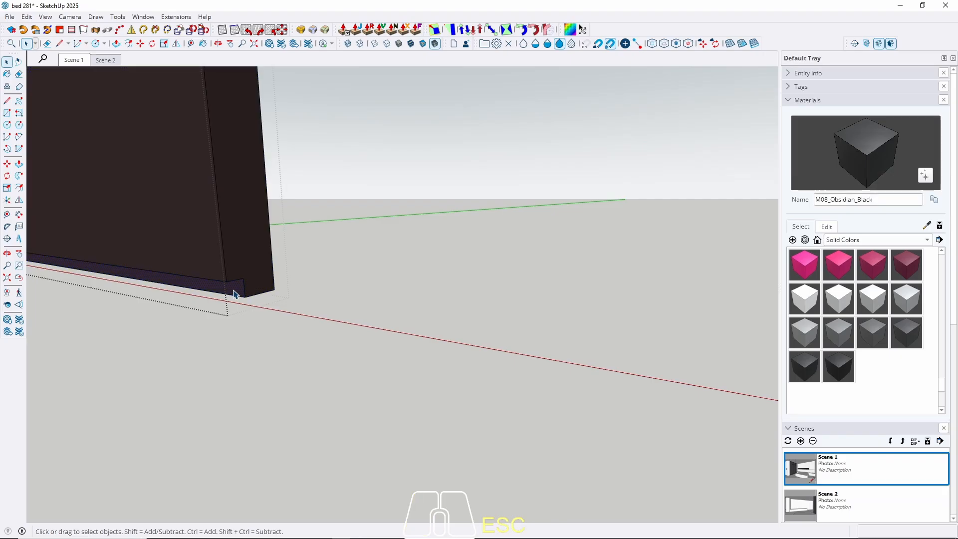
scroll(237, 292, "up", 4)
middle_click_drag(295, 286, 331, 258)
scroll(310, 276, "up", 3)
triple_click(311, 277)
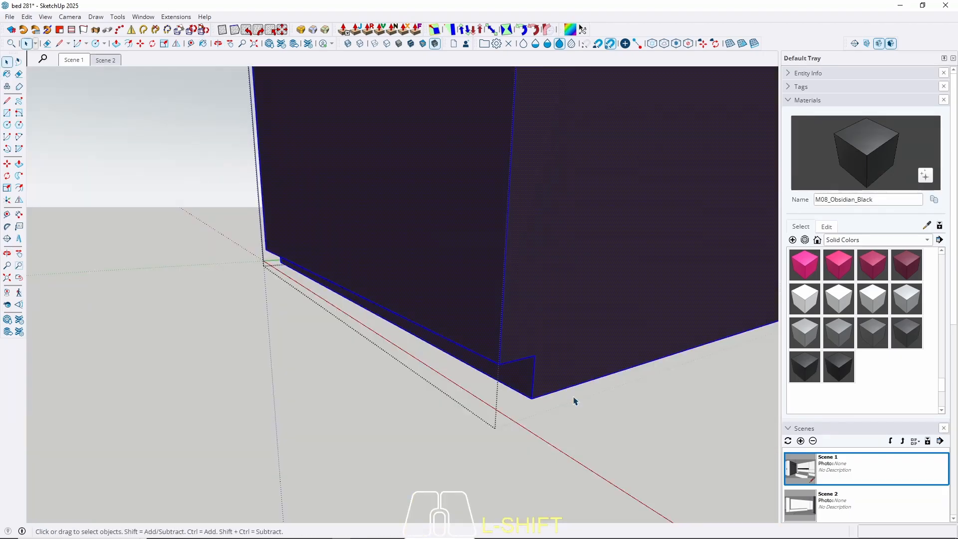
key("b")
left_click(519, 378)
key("space")
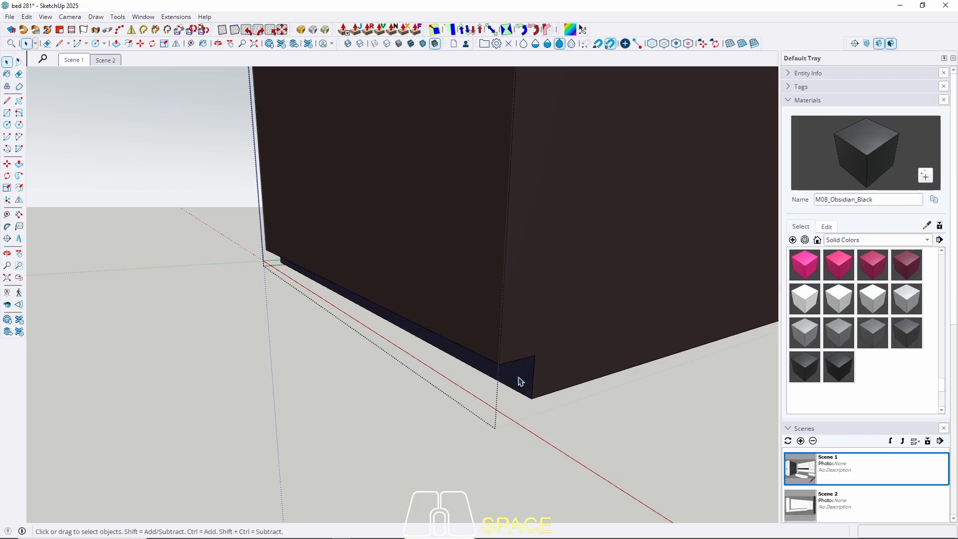
key("Escape")
Apply M08_Obsidian_Black to the recessed plinth of the dark end-wall panel perpendicular to the side cabinets.
double_click(222, 256)
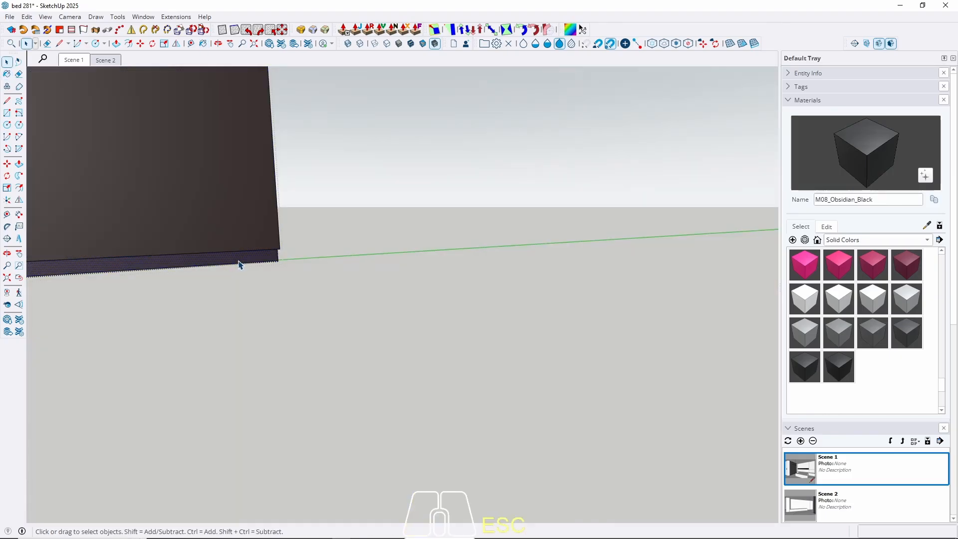
key("b")
left_click(240, 261)
key("space")
key("Escape")
key("Escape")
scroll(291, 380, "down", 5)
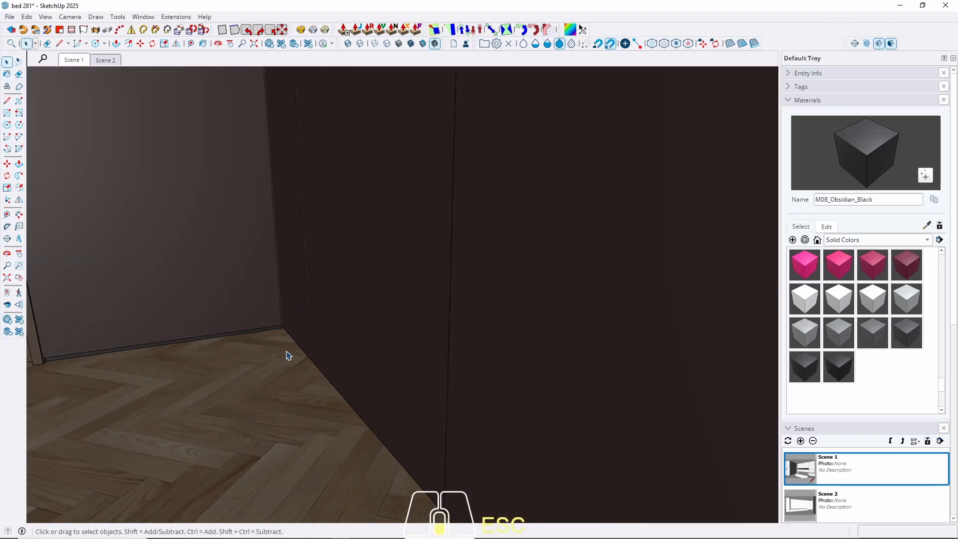
Apply M08_Obsidian_Black to the top shadow gap strip of the side cabinet beside the wardrobe's curved end.
middle_click_drag(288, 355, 320, 312)
mouse_move(319, 312)
middle_mouse_down("shift")
mouse_move(332, 390)
mouse_move(269, 440)
middle_mouse_up("shift")
scroll(269, 440, "down", 5)
scroll(368, 310, "down", 3)
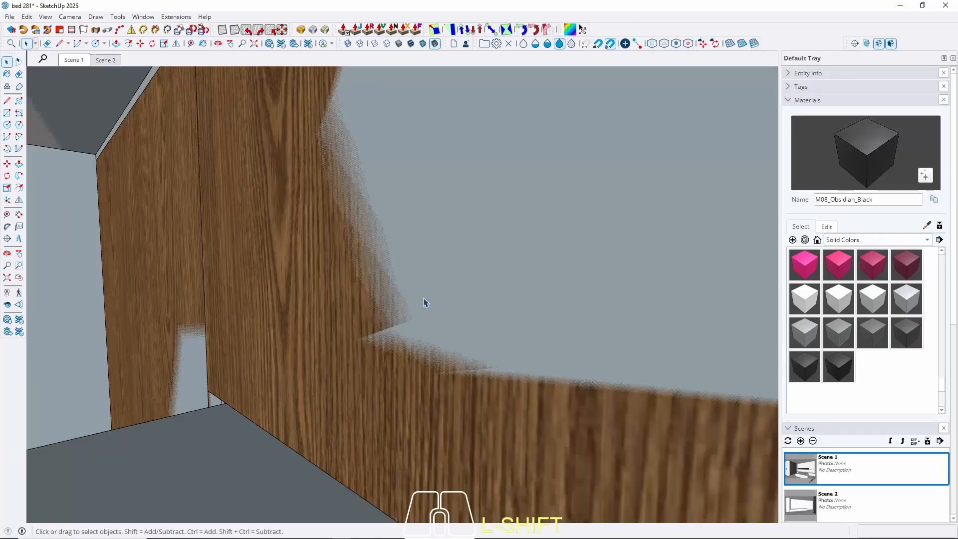
middle_click_drag(424, 302, 300, 272)
scroll(299, 271, "down", 3)
scroll(398, 167, "up", 7)
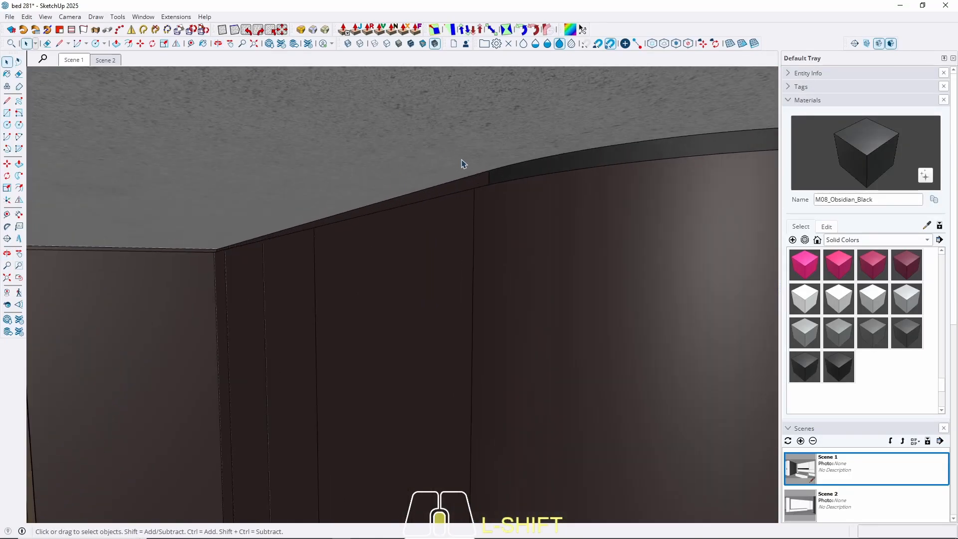
scroll(462, 160, "up", 1)
left_click(460, 185)
double_click(460, 185)
left_click(461, 186)
double_click(467, 187)
triple_click(471, 188)
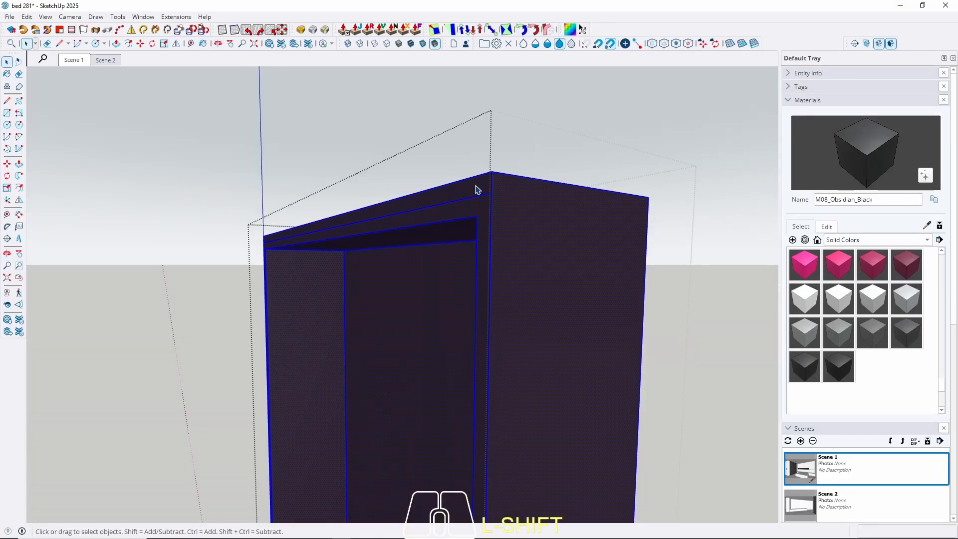
left_click(477, 189)
key("b")
left_click(477, 189)
key("space")
key("Escape")
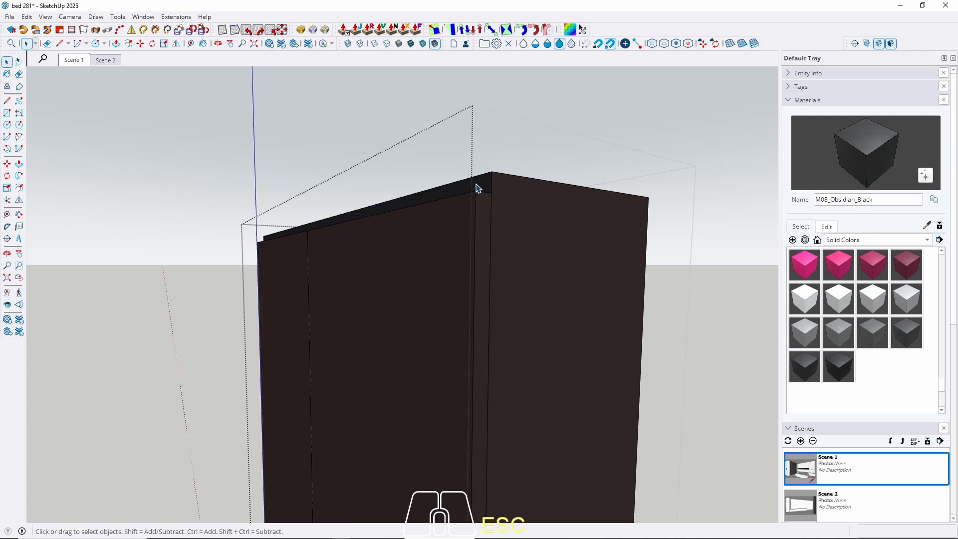
key("Escape")
Apply M08_Obsidian_Black to the top shadow gap strips of the dark panels next to the side cabinet.
middle_click_drag(231, 240, 363, 233)
double_click(358, 232)
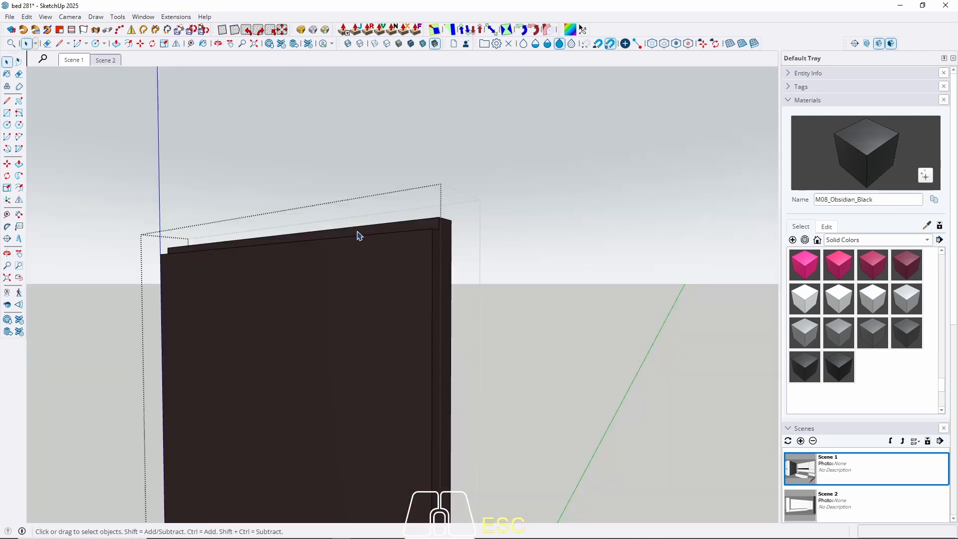
left_click(425, 229)
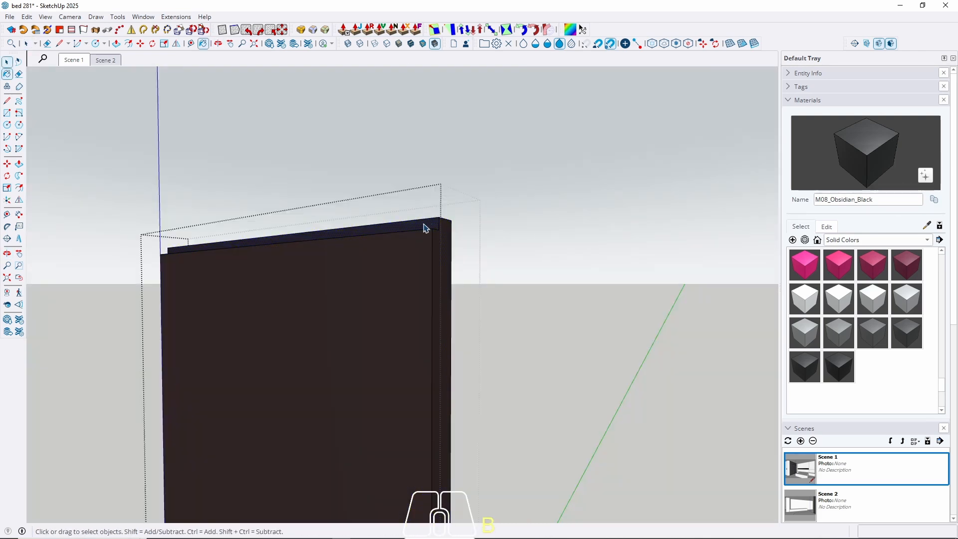
middle_click_drag(428, 225, 113, 269)
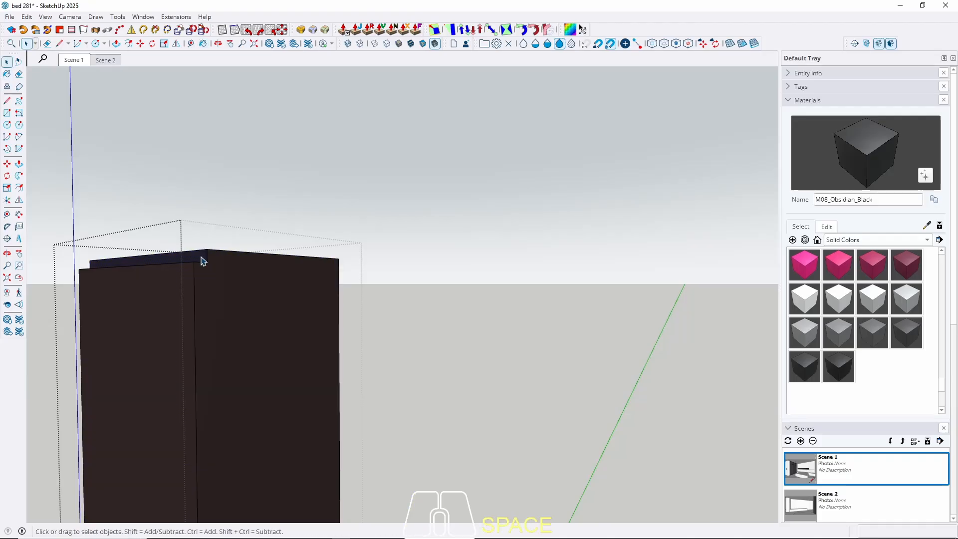
Apply M08_Obsidian_Black to the top shadow gap strip of the dark end-wall panel meeting the corner.
scroll(201, 260, "up", 5)
middle_click_drag(161, 243, 551, 201)
scroll(447, 181, "up", 4)
triple_click(444, 202)
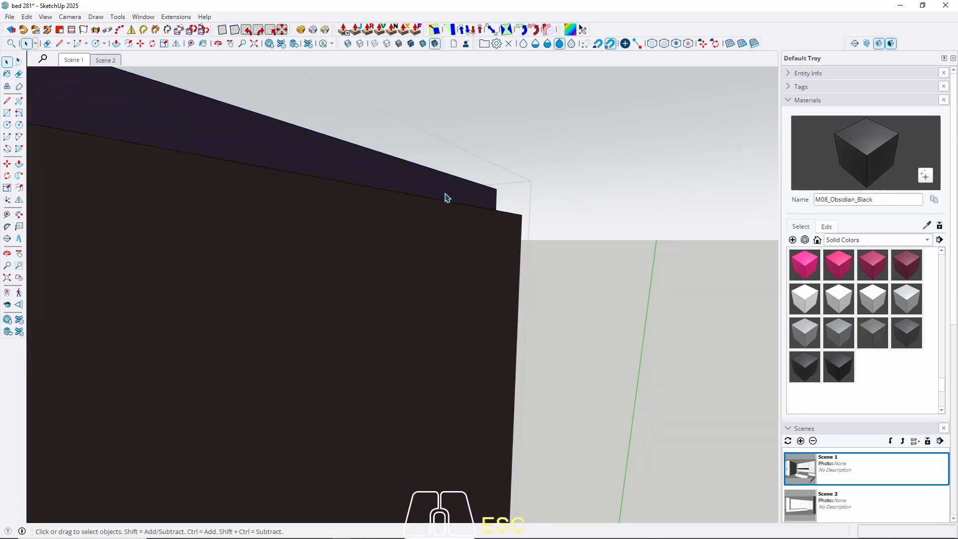
key("b")
left_click(445, 194)
key("space")
key("Escape")
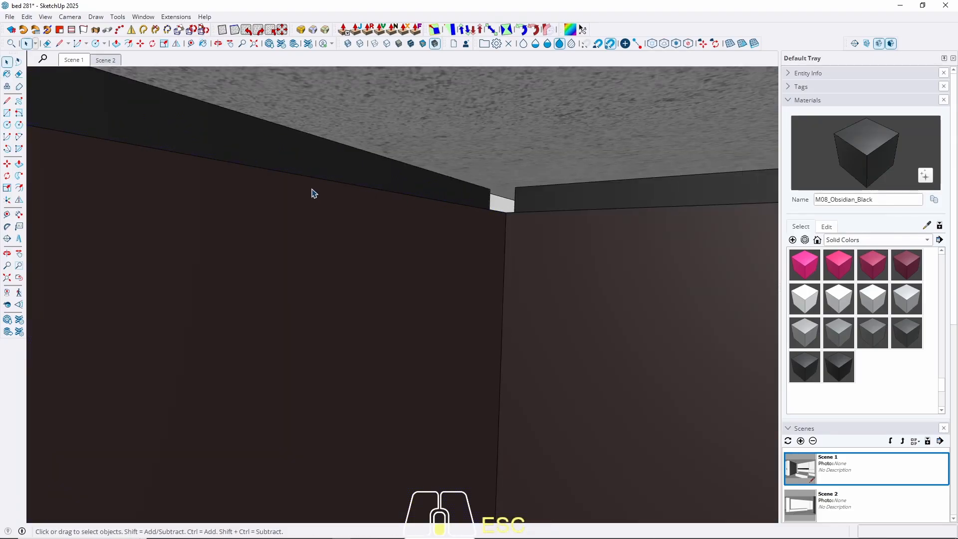
Apply M08_Obsidian_Black to the recessed plinth face of the wood-clad panel near the doorway.
middle_click_drag(313, 192, 304, 155)
scroll(300, 156, "down", 5)
middle_click_drag(348, 254, 307, 280)
scroll(378, 428, "up", 8)
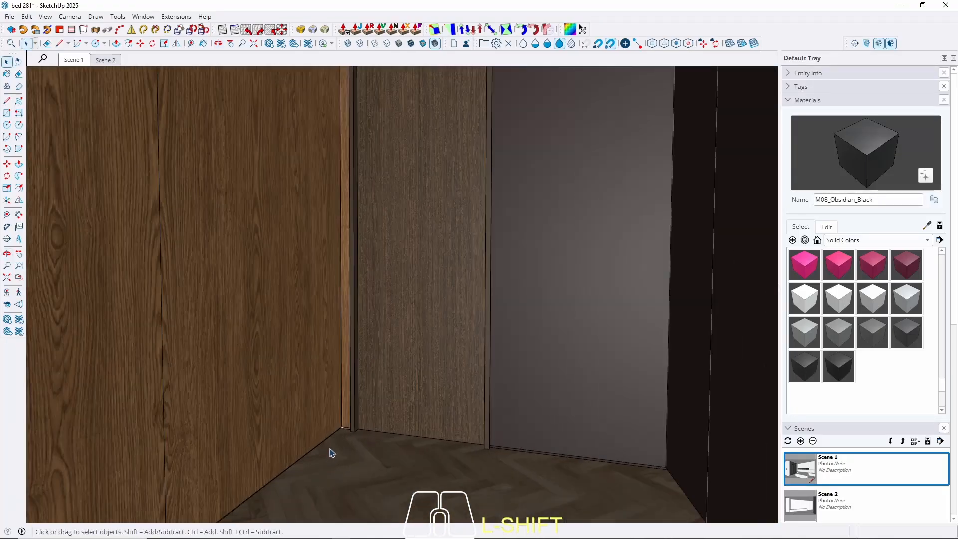
scroll(382, 391, "up", 10)
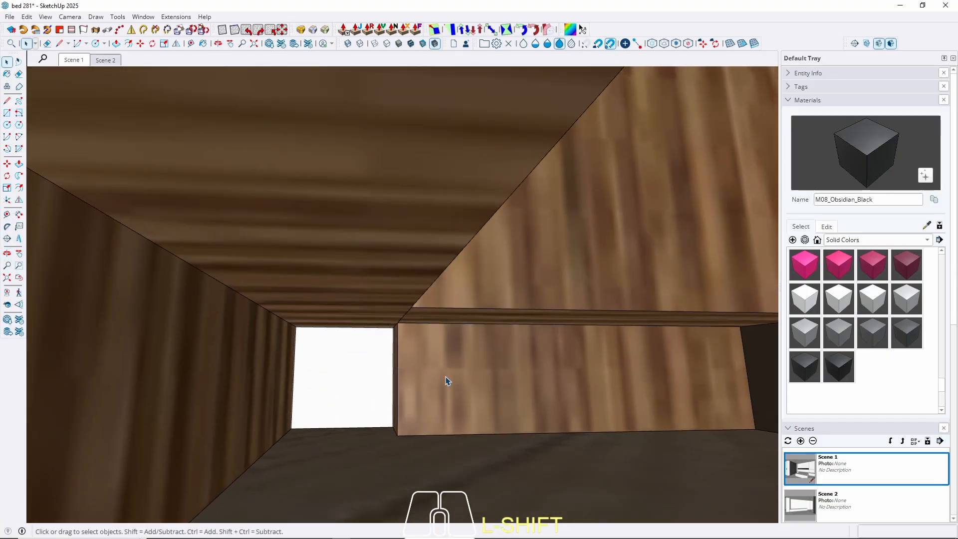
left_click(448, 381, "shift")
key("b")
left_click(452, 384)
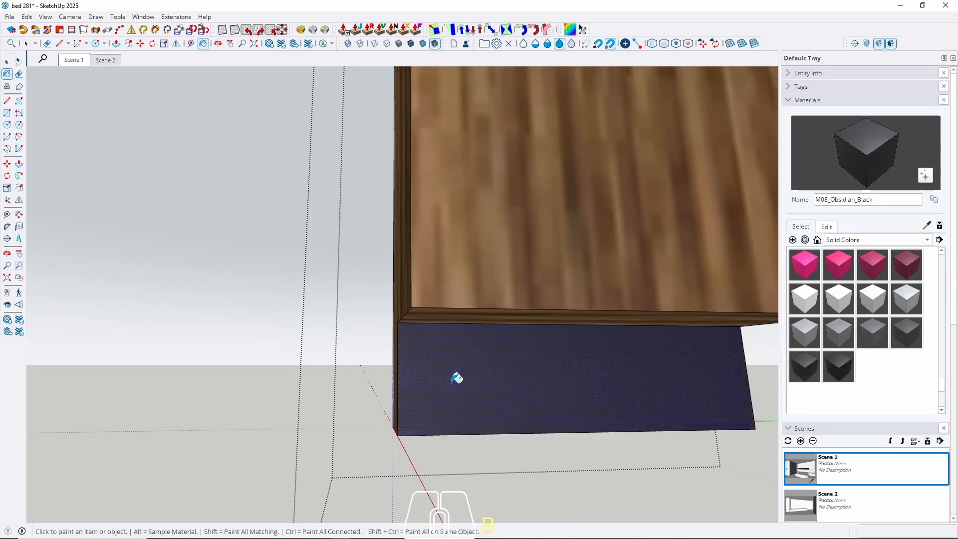
Apply M08_Obsidian_Black to the top shadow gap strip of the narrow wood-clad panel in the corner near the doorway.
key("space")
key("Escape")
mouse_move(479, 389)
middle_mouse_down()
mouse_move(358, 432)
mouse_move(381, 413)
mouse_move(368, 421)
mouse_move(370, 385)
mouse_move(380, 388)
mouse_move(410, 504)
middle_mouse_up()
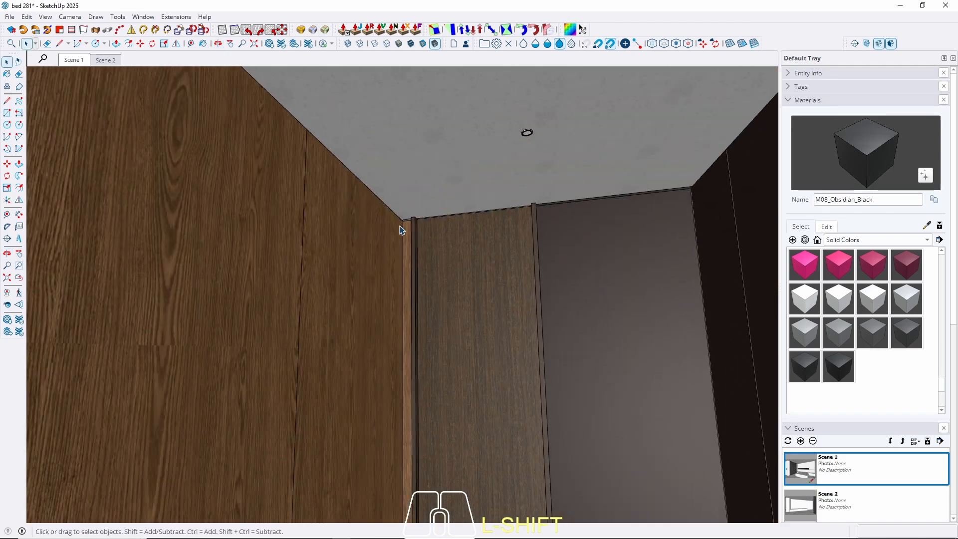
scroll(403, 220, "up", 8)
middle_click_drag(407, 217, 443, 287)
double_click(427, 233)
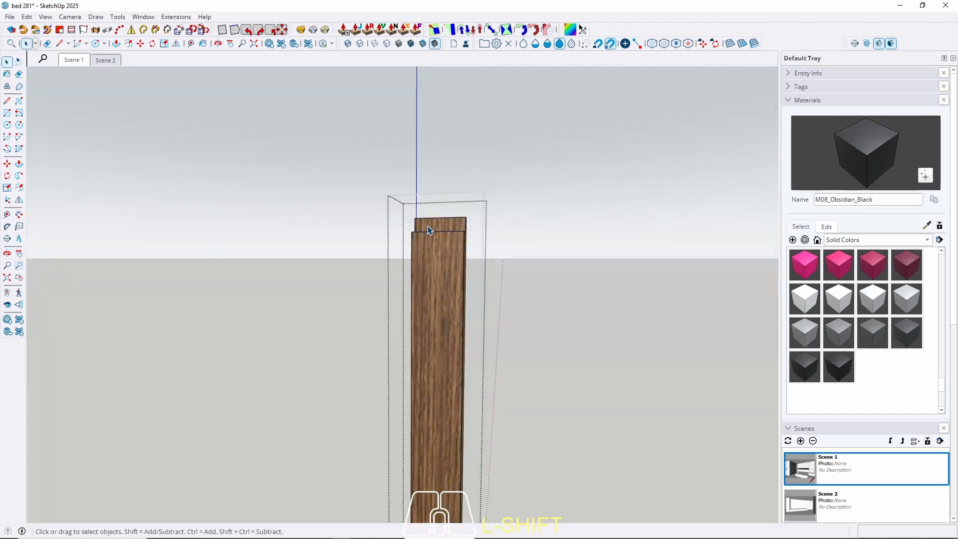
key("b")
left_click(430, 226)
key("space")
scroll(417, 223, "up", 8)
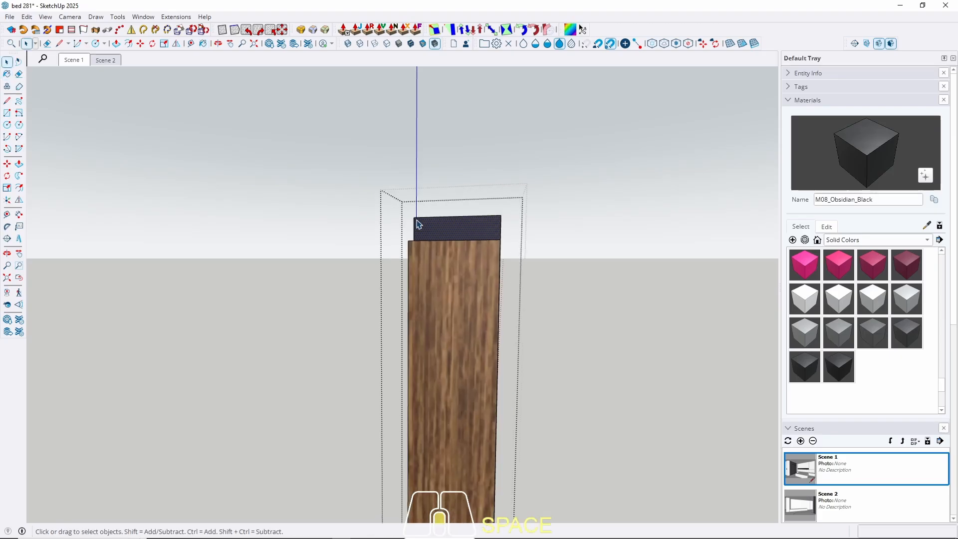
key("Escape")
Split off the end face of the corner panel's black top strip and extrude it 2 cm to meet the adjoining wood wall.
mouse_move(417, 224)
middle_mouse_down()
mouse_move(403, 266)
mouse_move(455, 285)
middle_mouse_up()
double_click(425, 283)
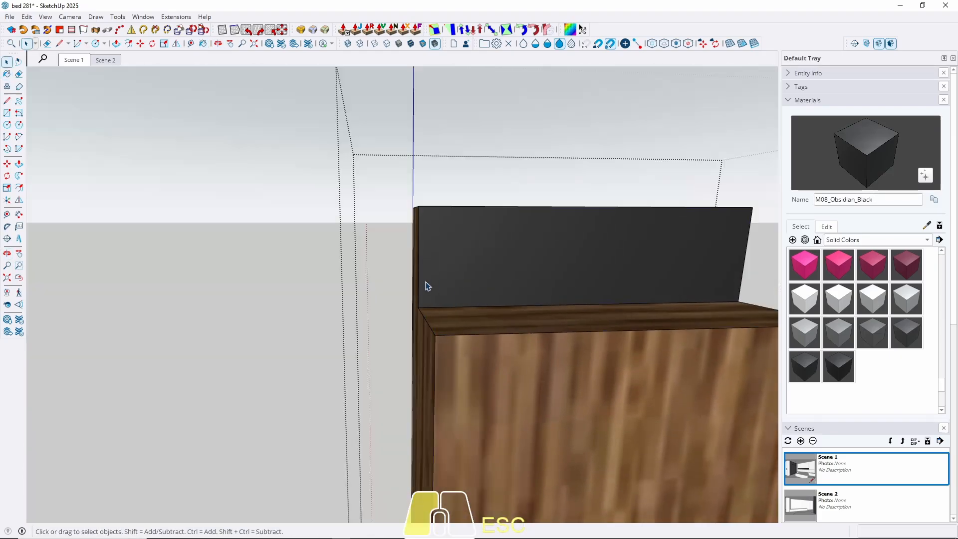
triple_click(425, 283)
scroll(411, 288, "down", 4)
scroll(422, 297, "up", 4)
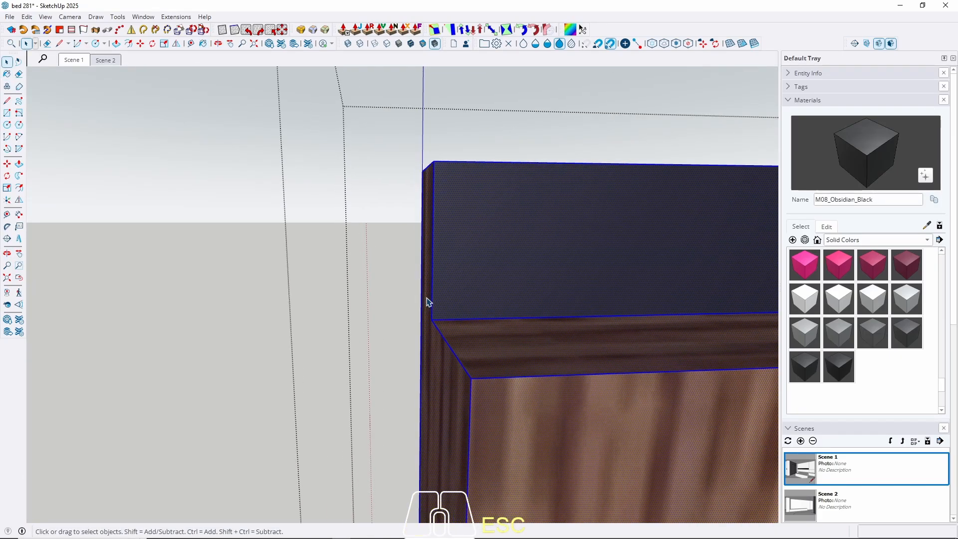
key("Escape")
left_click(437, 315)
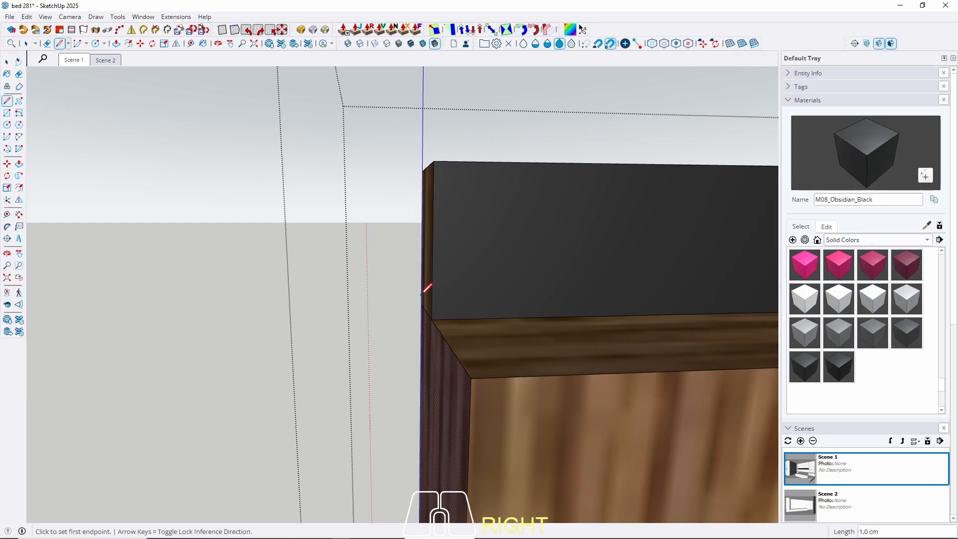
key("space")
key("p")
left_click(424, 298)
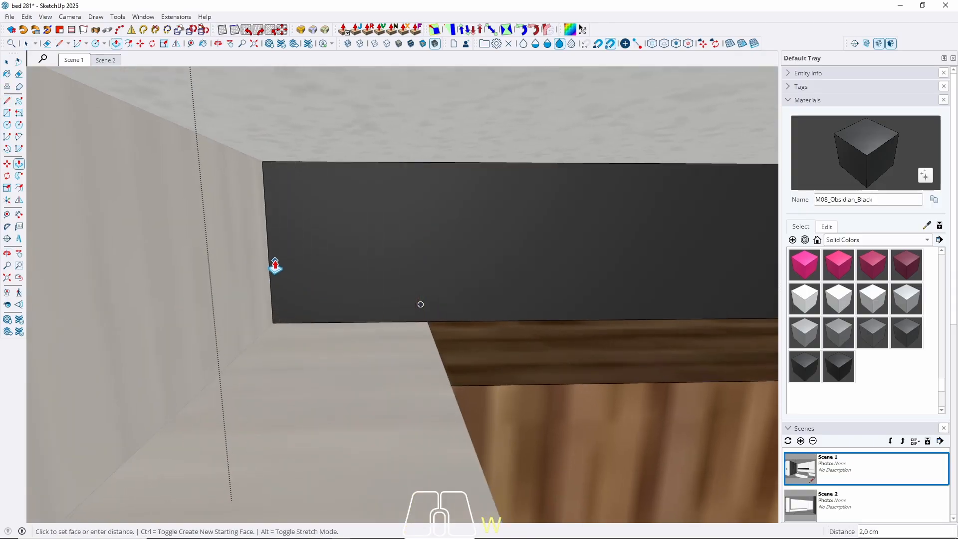
left_click(267, 244)
key("space")
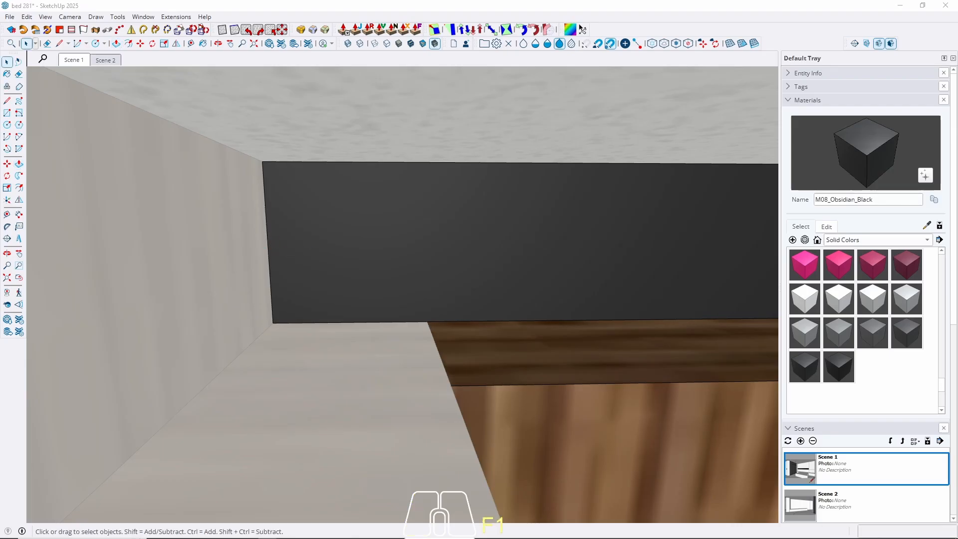
Apply M08_Obsidian_Black to the top shadow gap strip of the wood wall adjoining the corner panel.
left_click(192, 262)
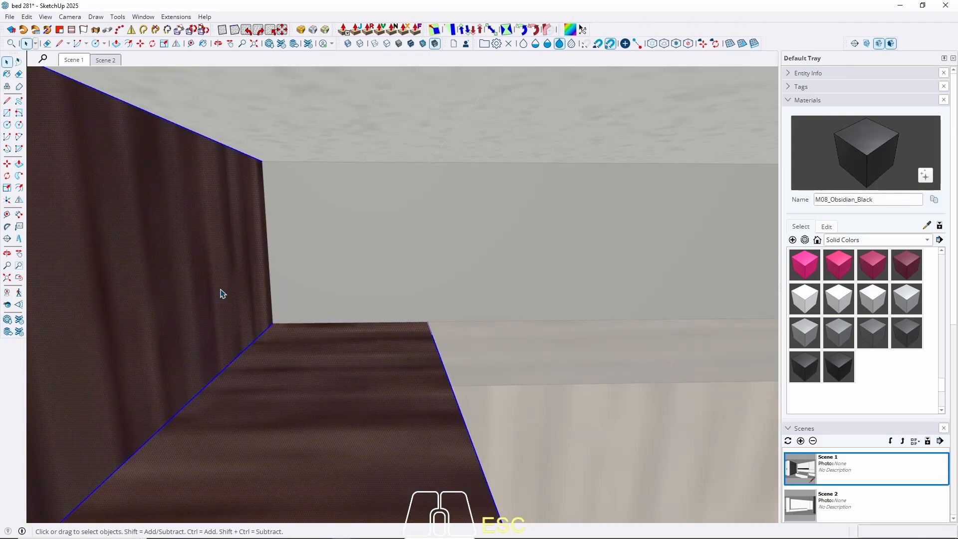
left_click(221, 292)
key("b")
left_click(195, 265)
key("space")
scroll(182, 195, "down", 3)
left_click(182, 131)
scroll(183, 118, "down", 4)
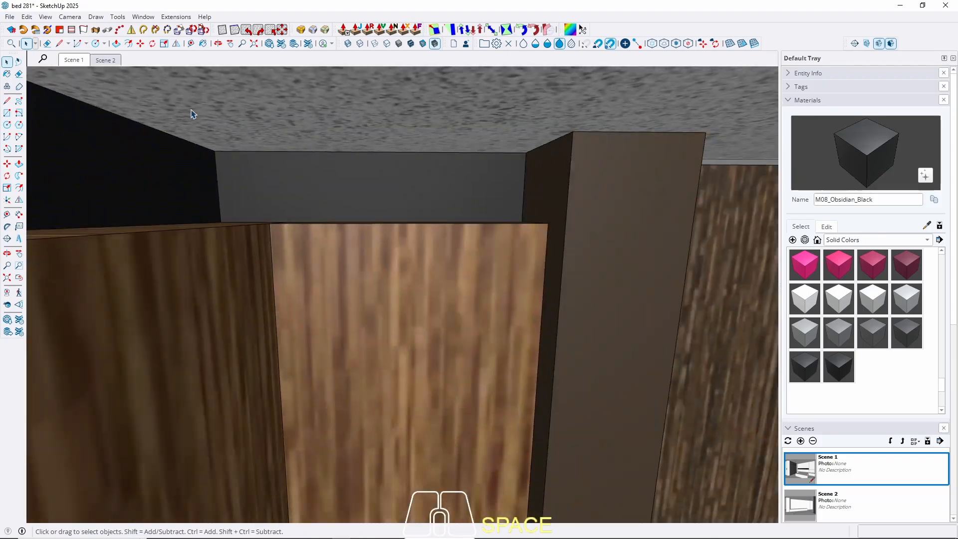
key("Escape")
Draw a rectangle over the exposed end face of the corner panel's black plinth at floor level.
middle_click_drag(191, 113, 188, 214)
scroll(424, 194, "down", 8)
middle_click_drag(415, 210, 425, 240)
scroll(426, 240, "down", 5)
middle_click_drag(423, 344, 414, 250, "shift")
scroll(424, 367, "up", 10)
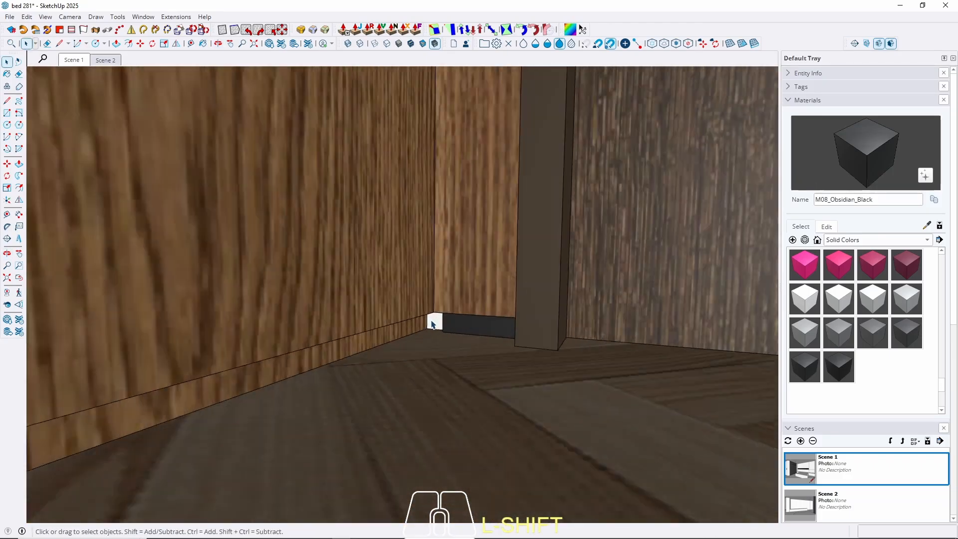
scroll(433, 325, "up", 10)
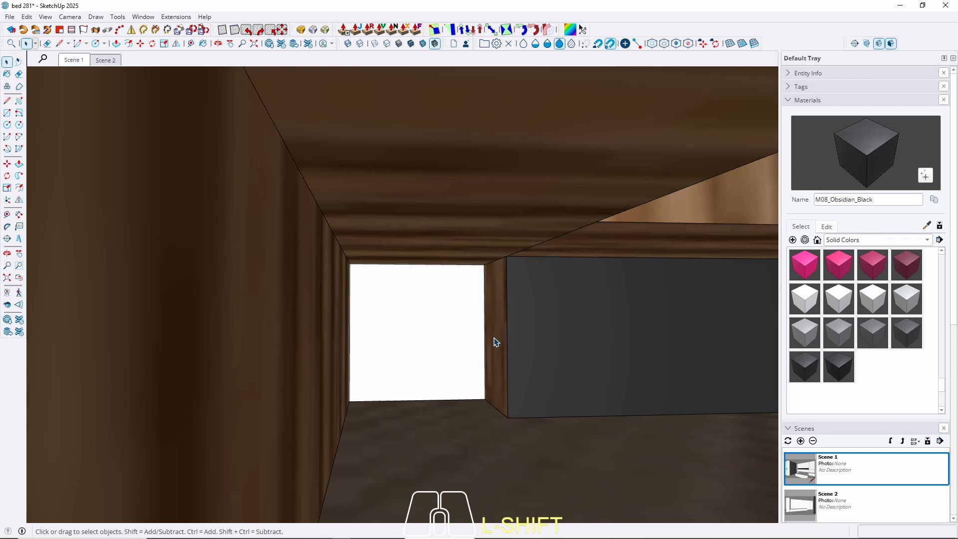
left_click(495, 343)
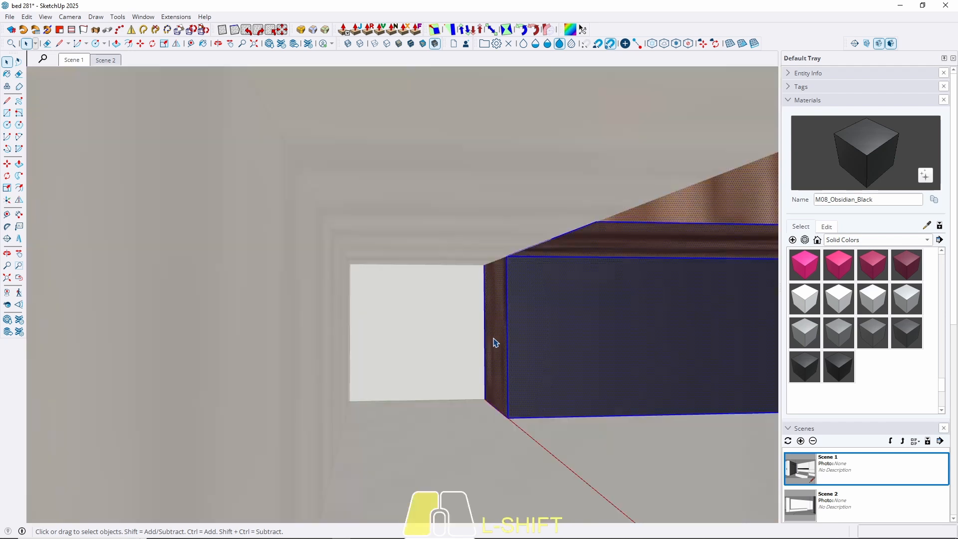
left_click(499, 284)
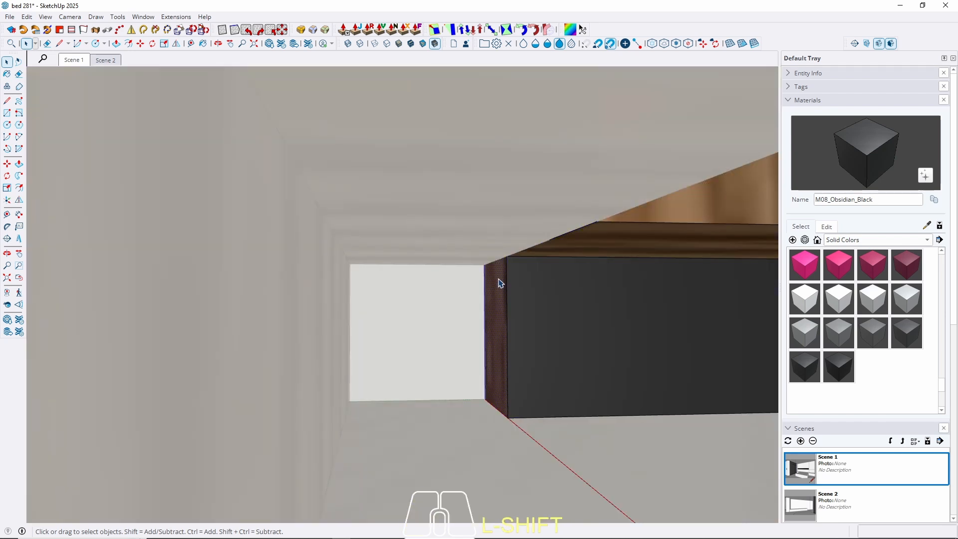
key("r")
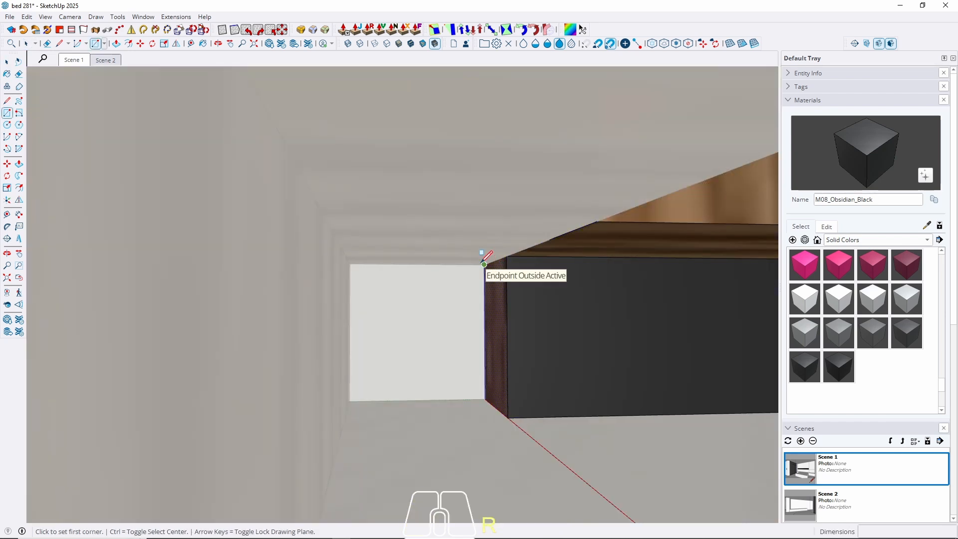
left_click(484, 263)
left_click(509, 405)
key("space")
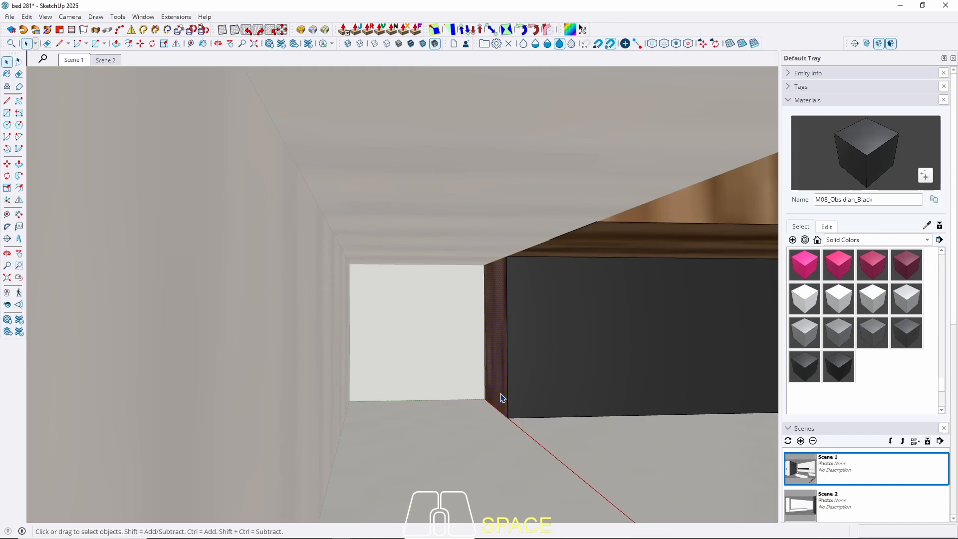
Extrude the plinth's end face across the open gap to meet the adjoining wood wall's plinth.
key("p")
left_click(501, 397)
left_click(340, 422)
key("space")
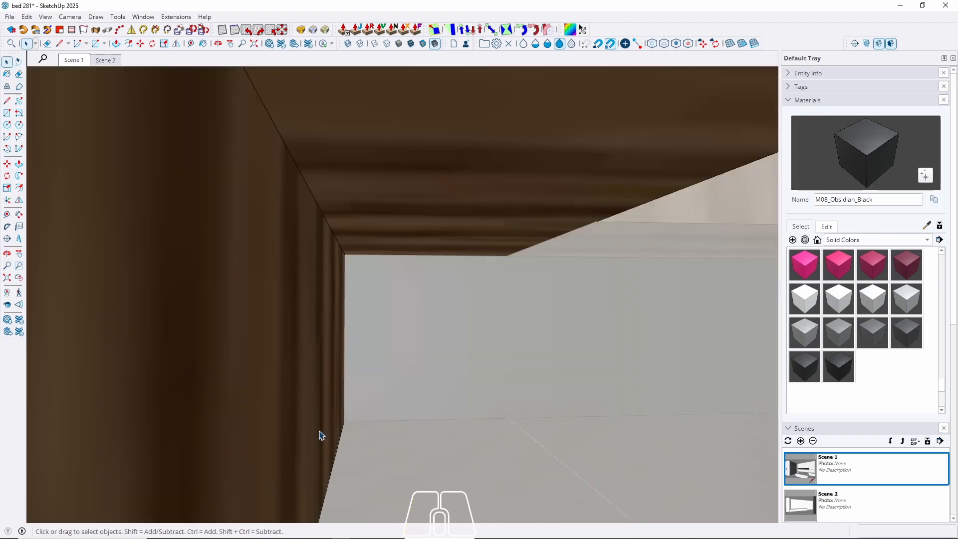
Apply M08_Obsidian_Black to the recessed plinth face of the wood wall adjoining the corner panel.
key("b")
left_click(301, 440)
key("space")
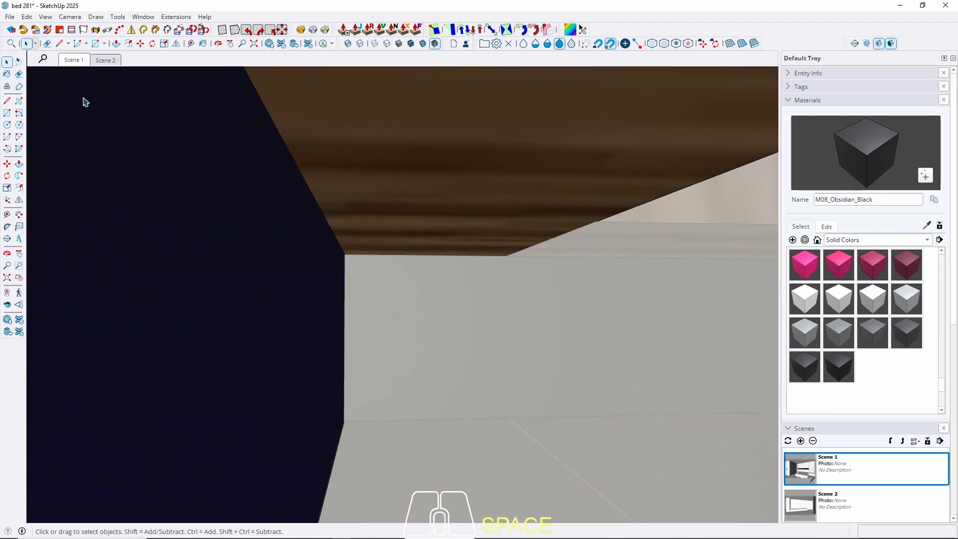
left_click(108, 60)
key("Escape")
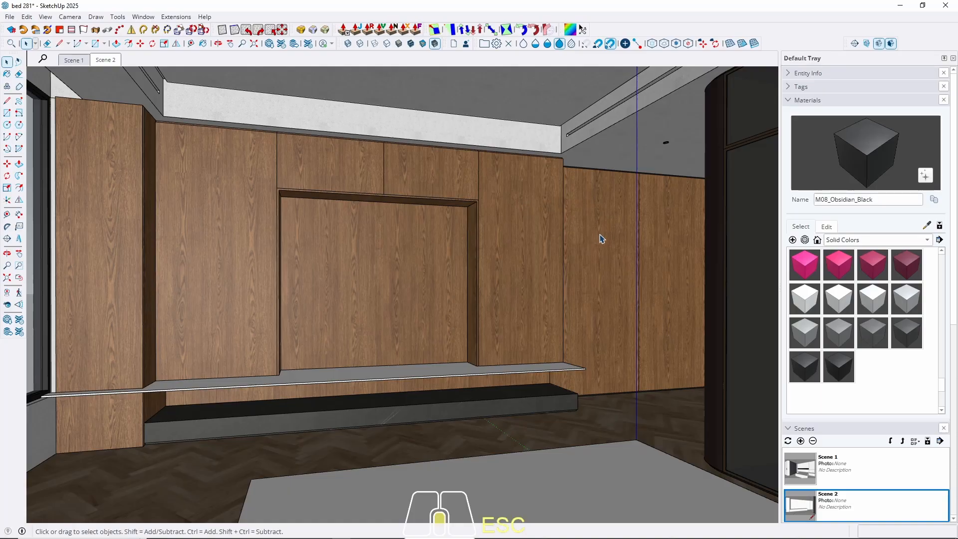
Apply M08_Obsidian_Black to the top shadow gap strip above the wood TV wall's tall panel nearest the doorway.
scroll(601, 238, "up", 4)
middle_click_drag(552, 225, 603, 310, "shift")
scroll(593, 199, "up", 2)
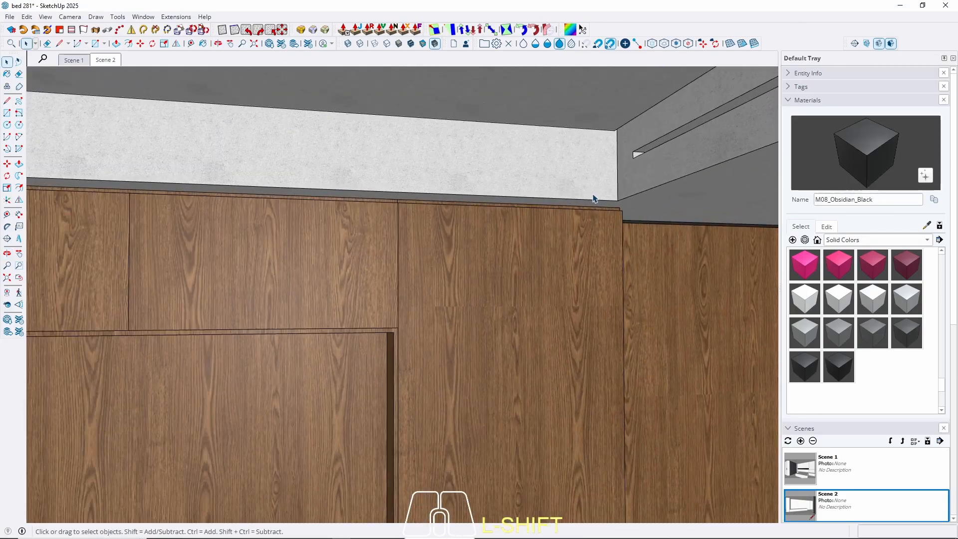
middle_click_drag(594, 199, 561, 150)
scroll(562, 160, "up", 2)
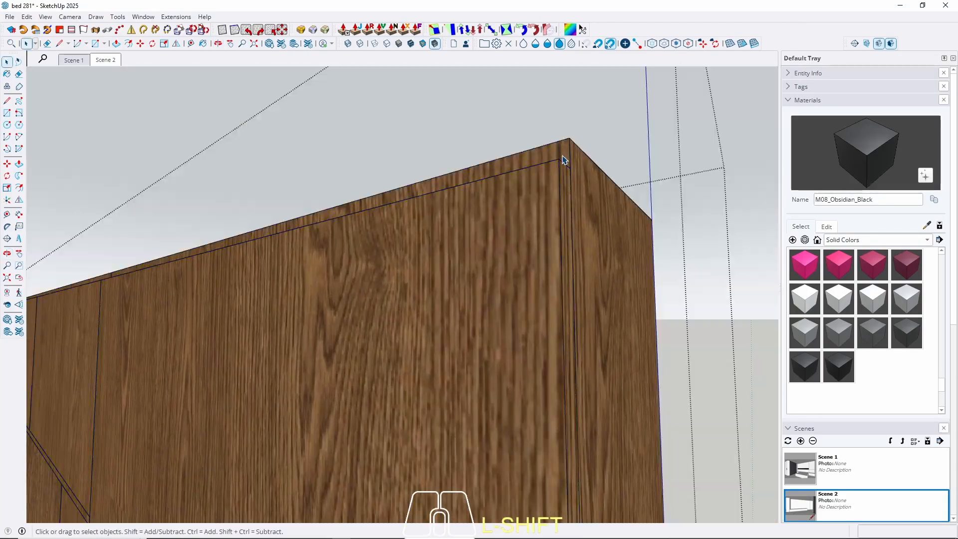
left_click(563, 157)
triple_click(556, 152)
left_click(557, 156)
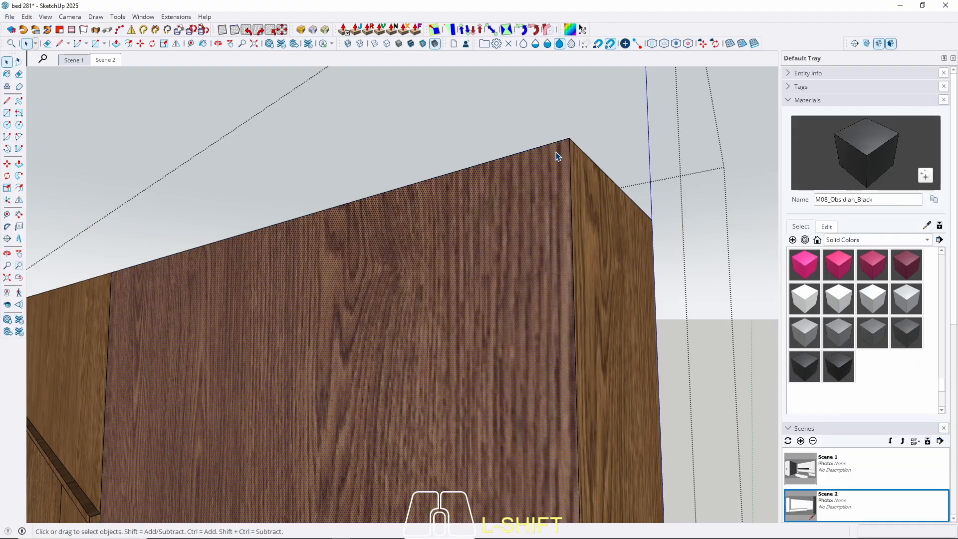
key("w")
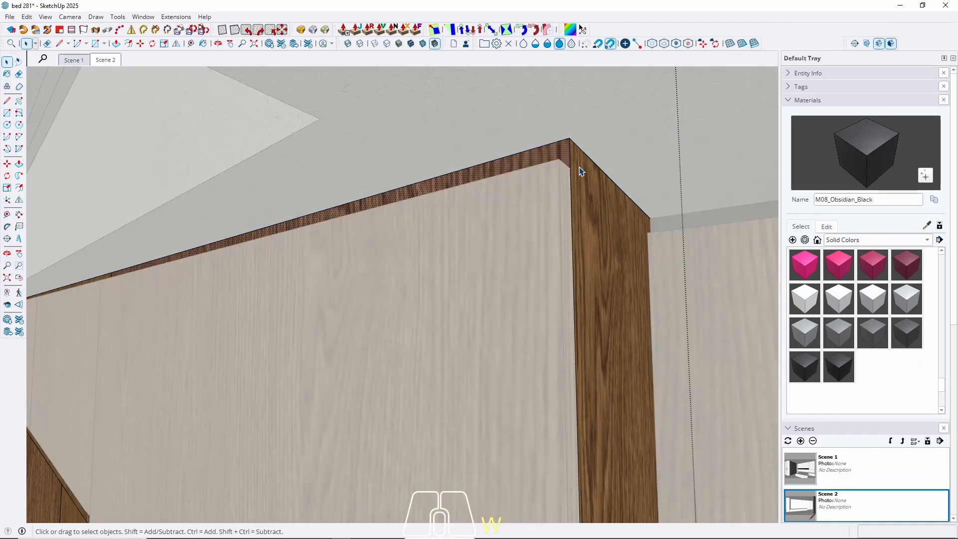
key("b")
left_click(561, 149)
scroll(720, 174, "down", 5)
key("space")
Apply M08_Obsidian_Black to the recessed top strips above the TV niche and the tall panel on its far side.
mouse_move(276, 298)
middle_mouse_down()
mouse_move(453, 287)
mouse_move(399, 247)
middle_mouse_up()
left_click(397, 245)
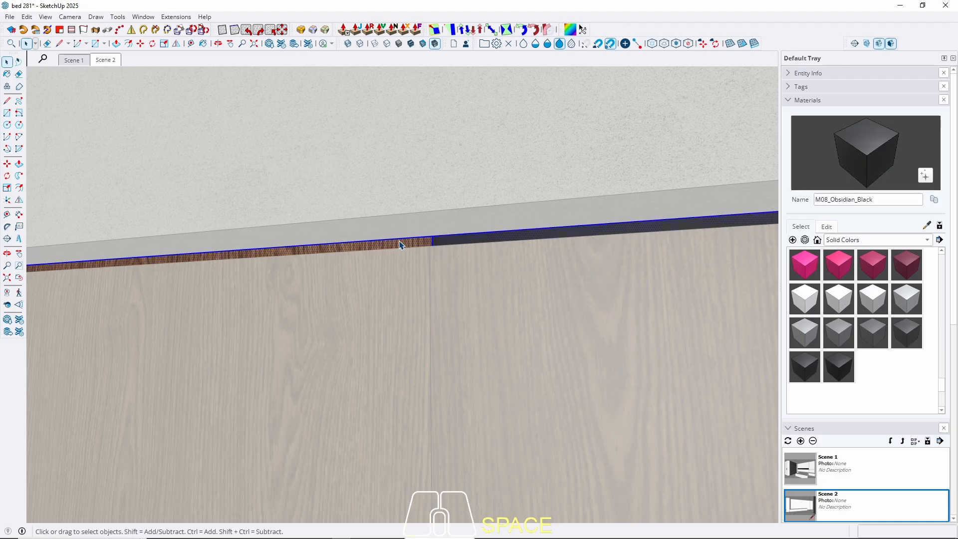
left_click(411, 242)
key("w")
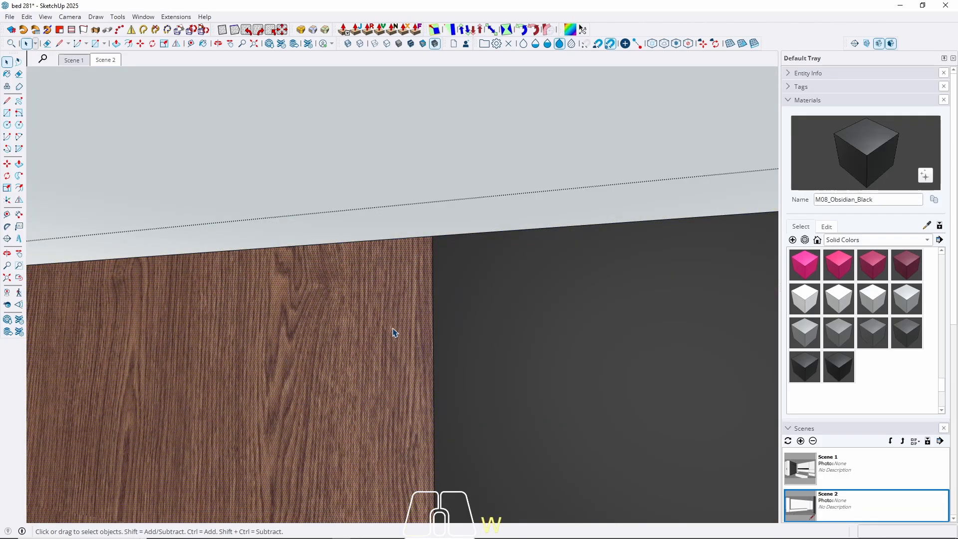
scroll(613, 333, "down", 7)
key("b")
left_click(444, 338)
left_click(240, 342)
key("space")
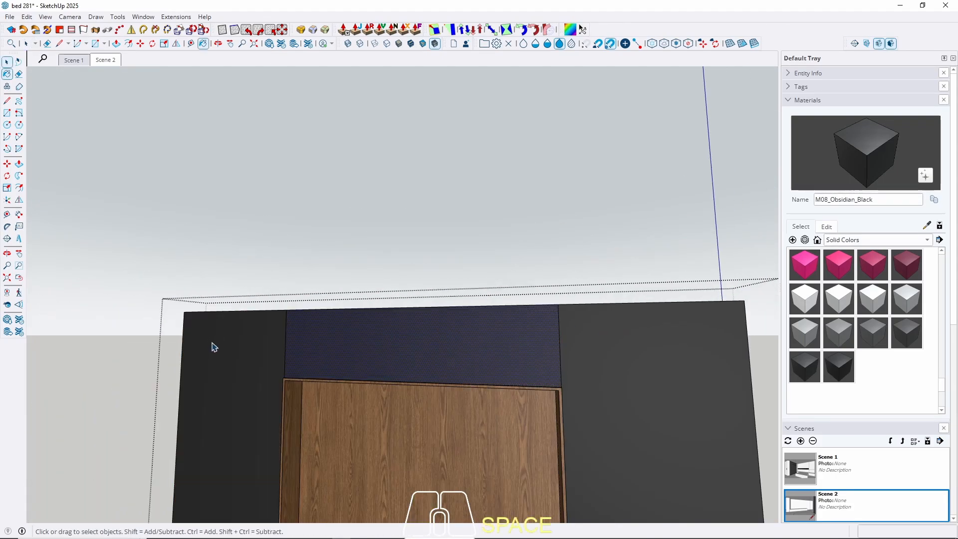
key("Escape")
key("Escape")
Apply M08_Obsidian_Black to the recessed front plinth of the low dark marble console below the TV wall.
scroll(310, 329, "down", 5)
middle_click_drag(310, 329, 108, 94, "shift")
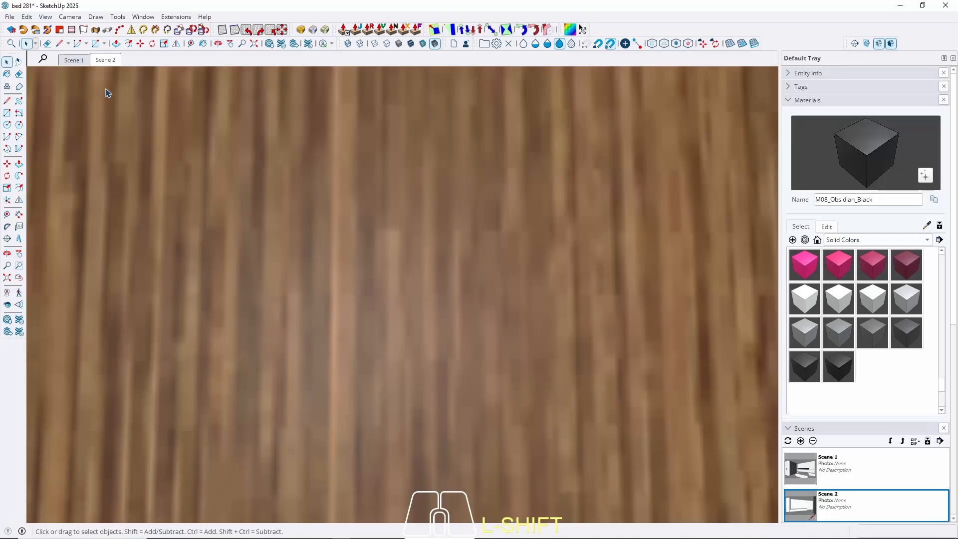
left_click(105, 61)
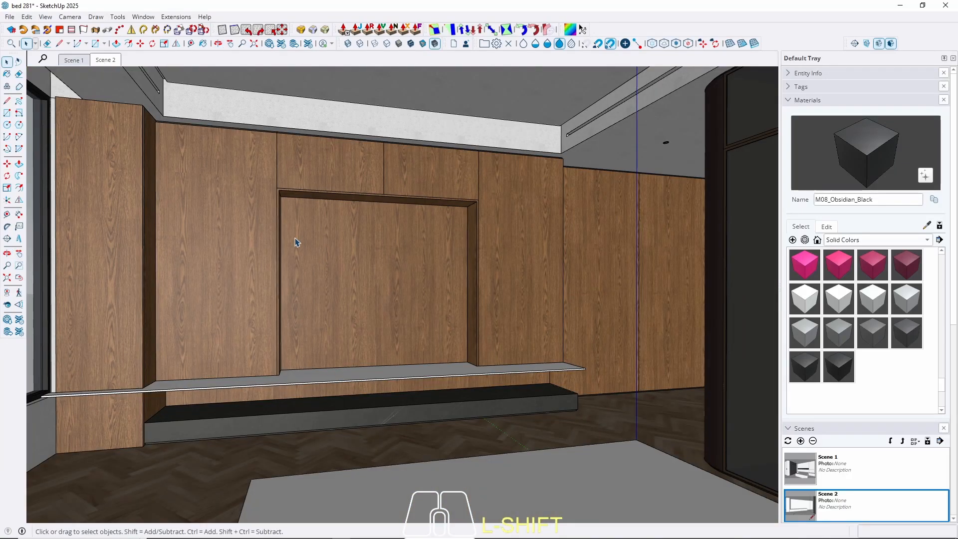
scroll(560, 395, "up", 6)
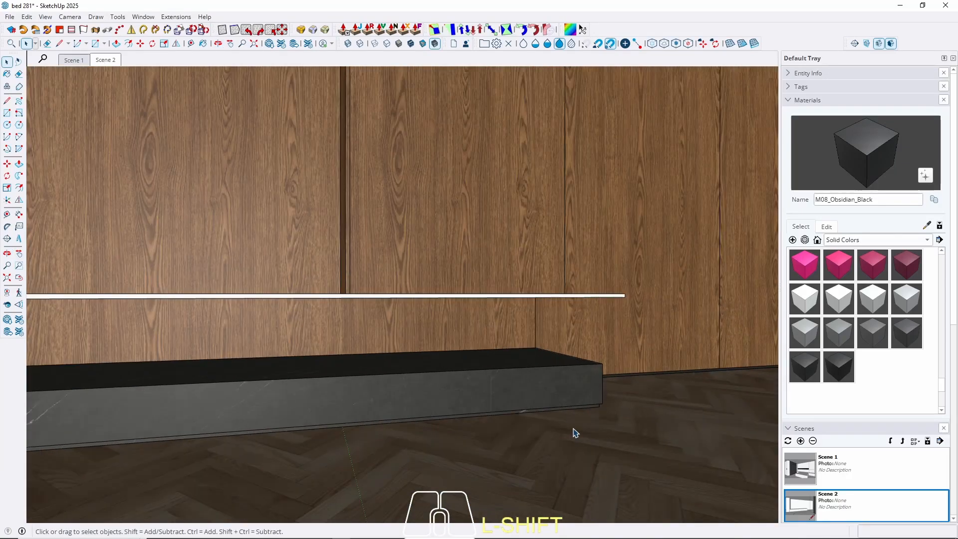
left_click(569, 400)
scroll(569, 400, "up", 2)
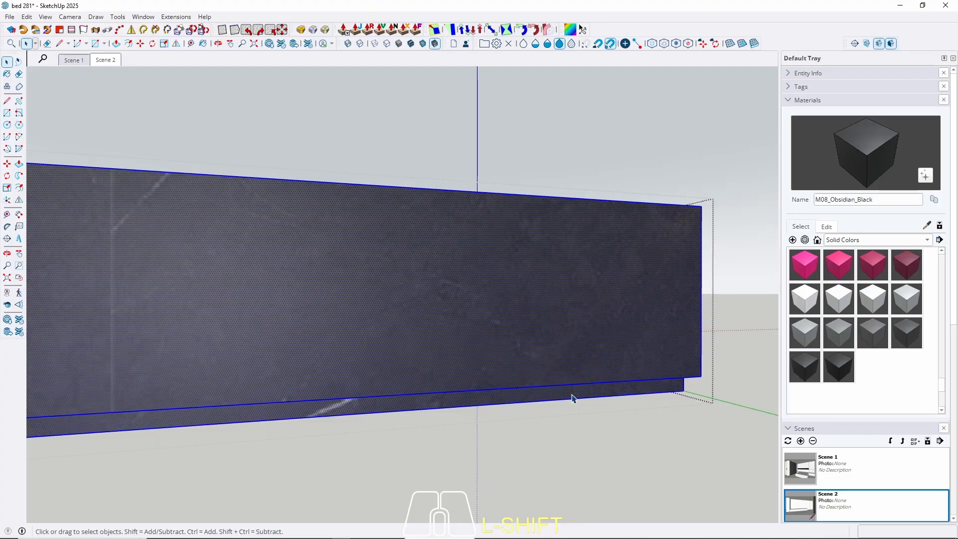
left_click(572, 395)
key("b")
left_click(574, 392)
middle_click_drag(626, 392, 627, 383)
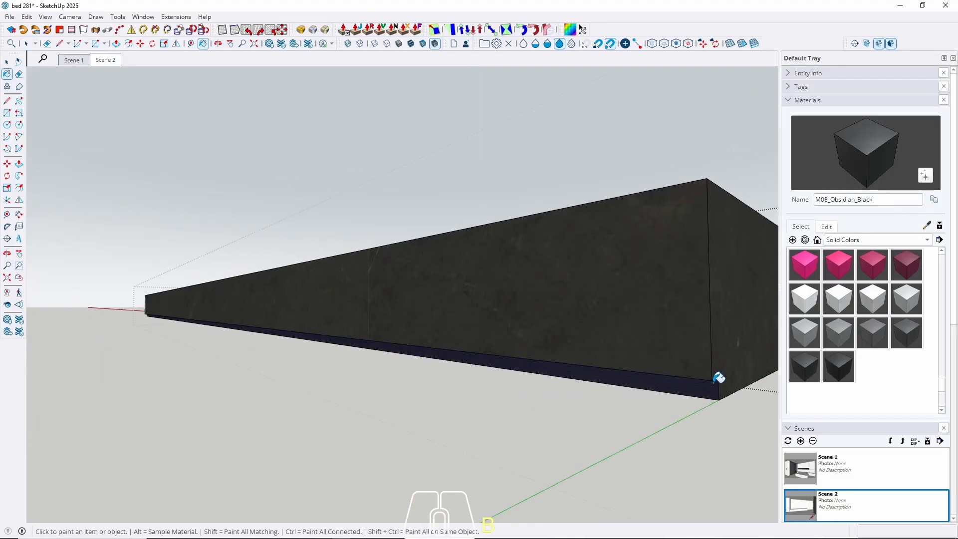
key("space")
middle_click_drag(444, 350, 519, 352)
key("Escape")
scroll(661, 389, "down", 8)
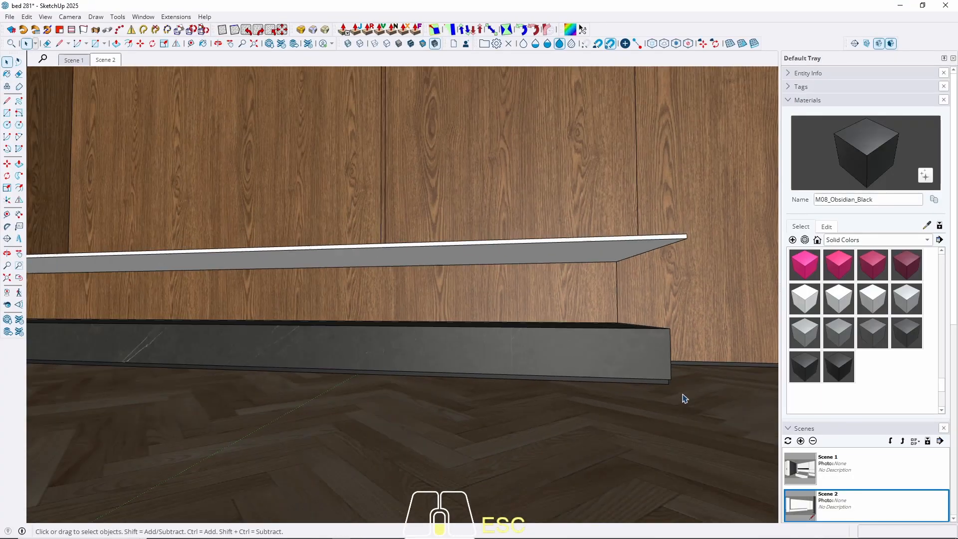
Apply M08_Obsidian_Black to all faces of the thin shelf above the marble console and return to the Scene 1 view.
middle_click_drag(419, 382, 345, 394)
middle_click_drag(224, 330, 362, 325, "shift")
triple_click(293, 316)
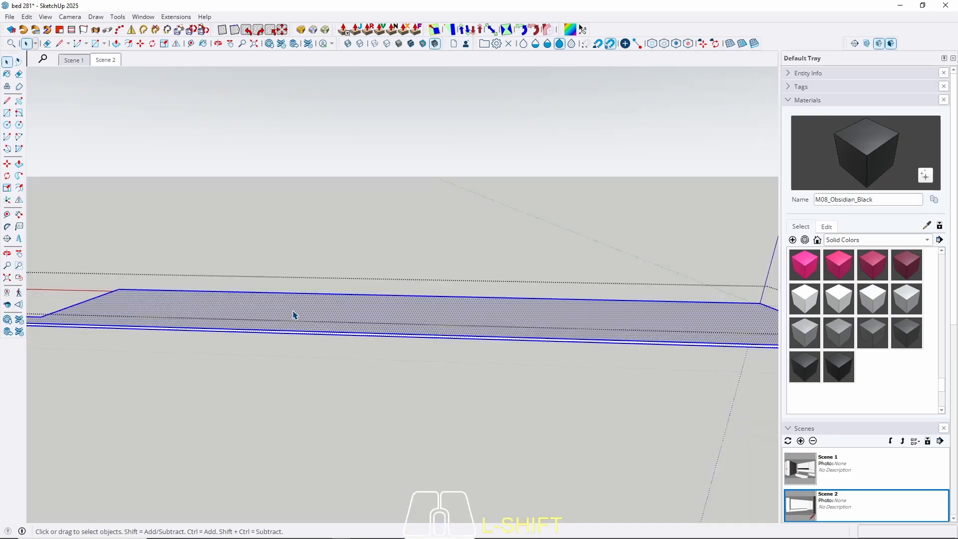
key("b")
left_click(299, 306)
key("space")
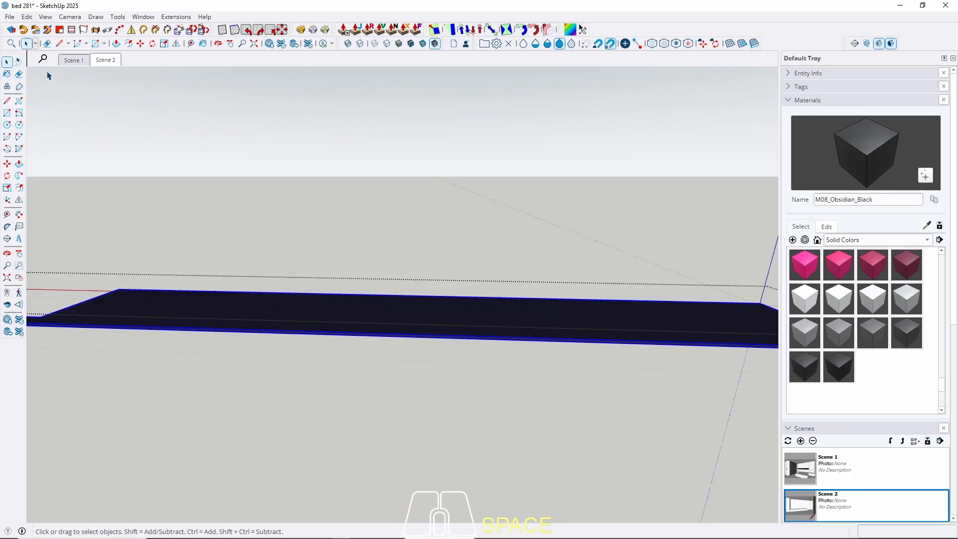
left_click(114, 63)
key("Escape")
left_click(80, 61)
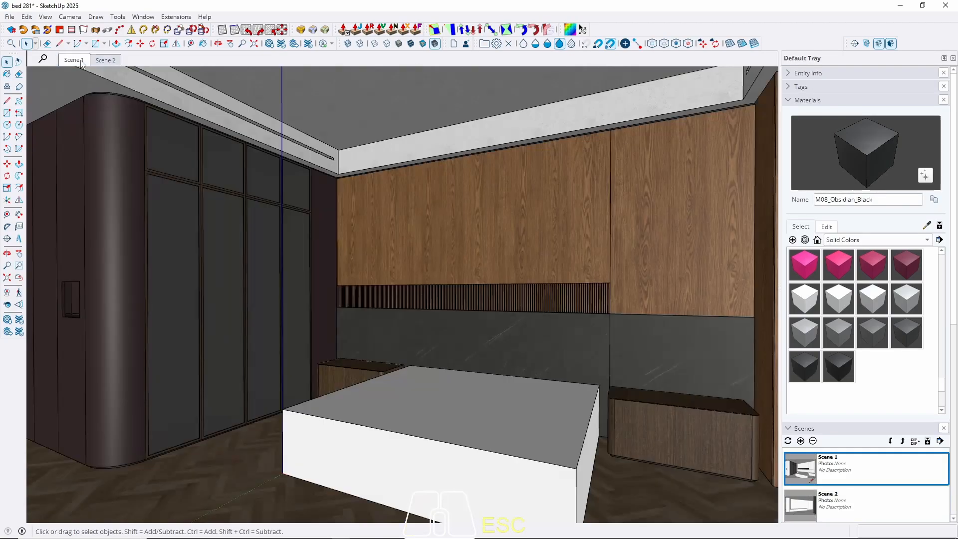
Apply M08_Obsidian_Black to the back, top, bottom and near end faces of the linear ceiling slot above the wardrobe.
left_click(119, 60)
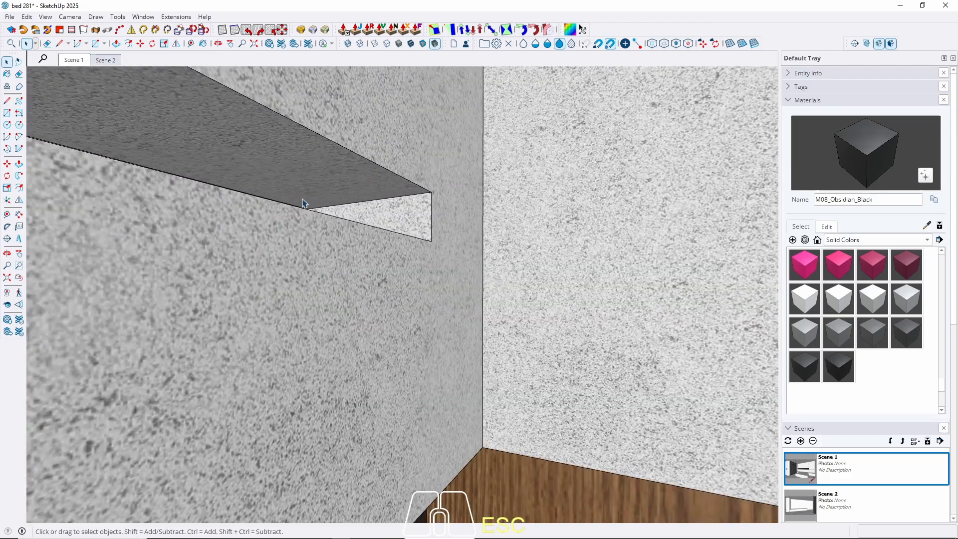
middle_click_drag(302, 200, 258, 250)
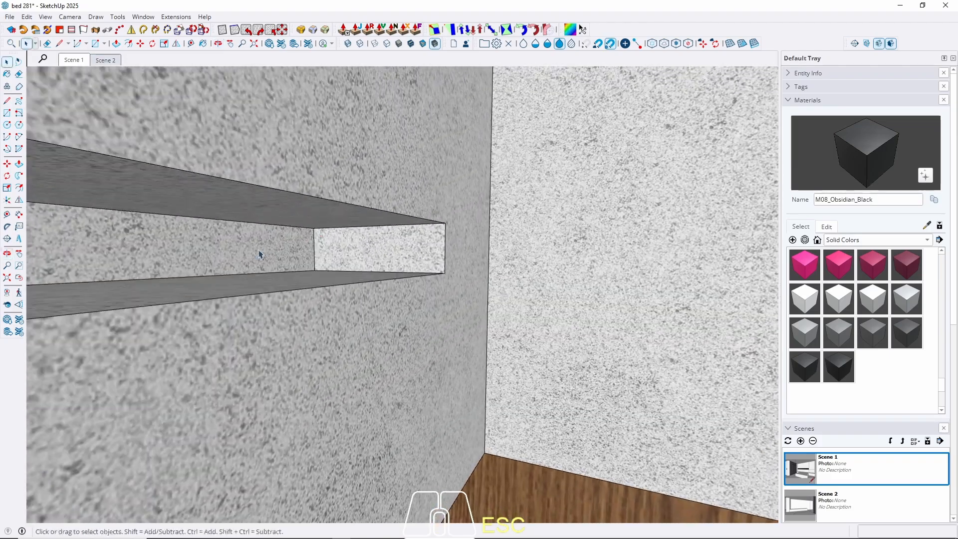
triple_click(259, 251)
left_click(292, 256)
key("b")
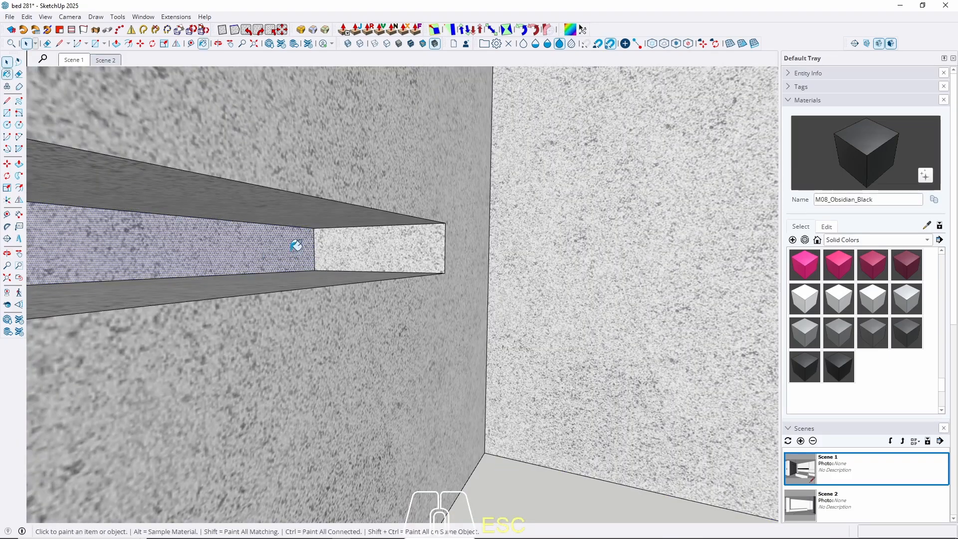
left_click(296, 249)
left_click(357, 242)
left_click(360, 218)
left_click(295, 274)
scroll(428, 248, "down", 8)
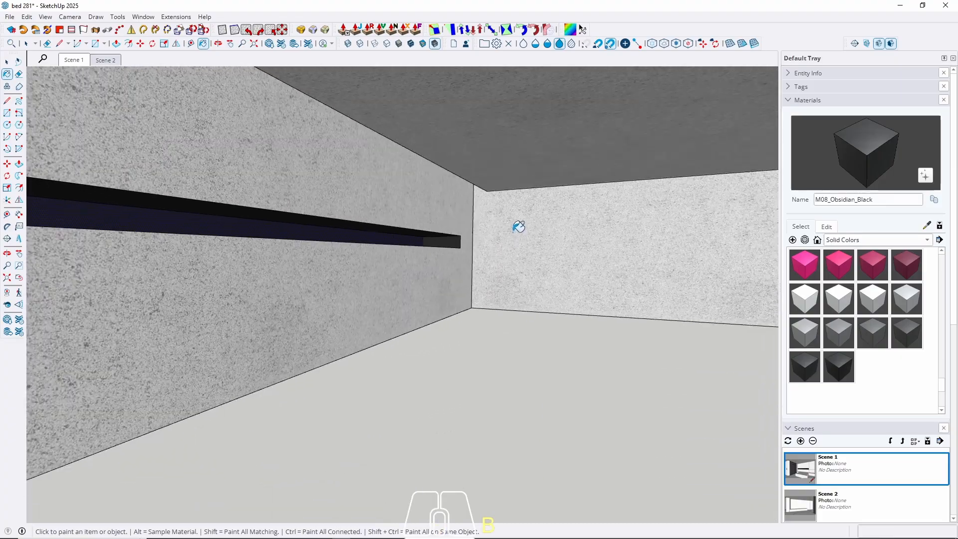
Apply M08_Obsidian_Black to the remaining end face of the wardrobe-side ceiling slot and return to the Scene 1 view.
middle_click_drag(517, 226, 205, 207)
scroll(242, 234, "up", 10)
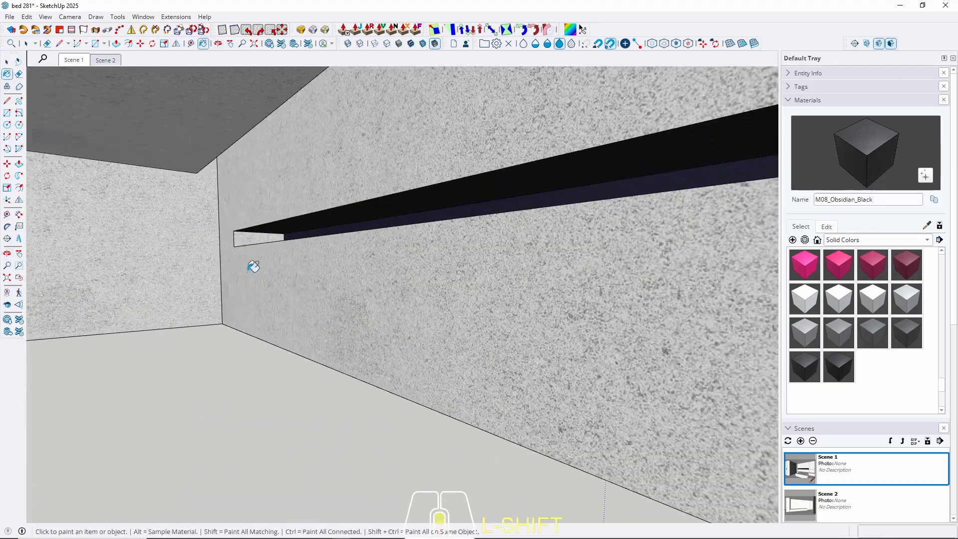
left_click(255, 255)
middle_click_drag(255, 254, 314, 299)
key("space")
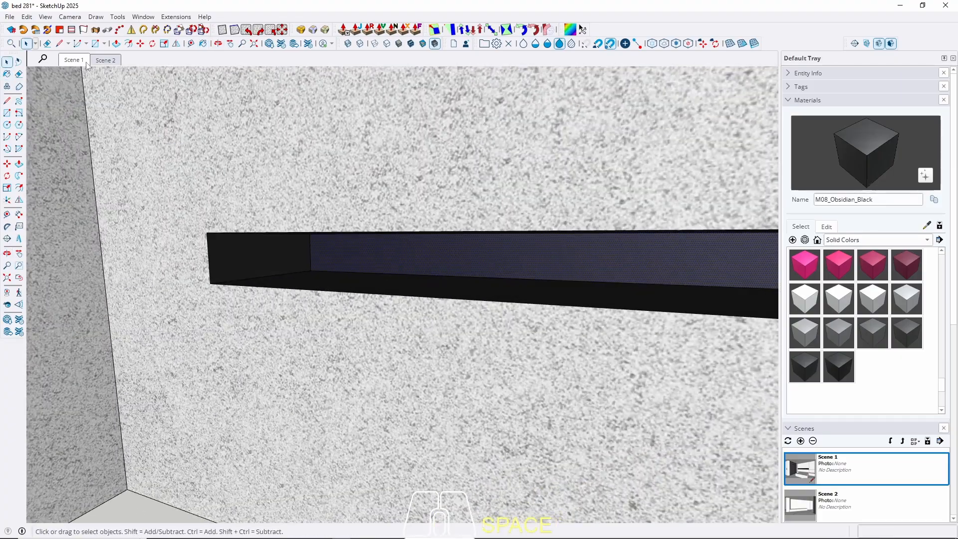
left_click(83, 61)
key("Escape")
Apply M08_Obsidian_Black to the inner faces of the matching linear ceiling slot on the window side.
scroll(346, 161, "up", 3)
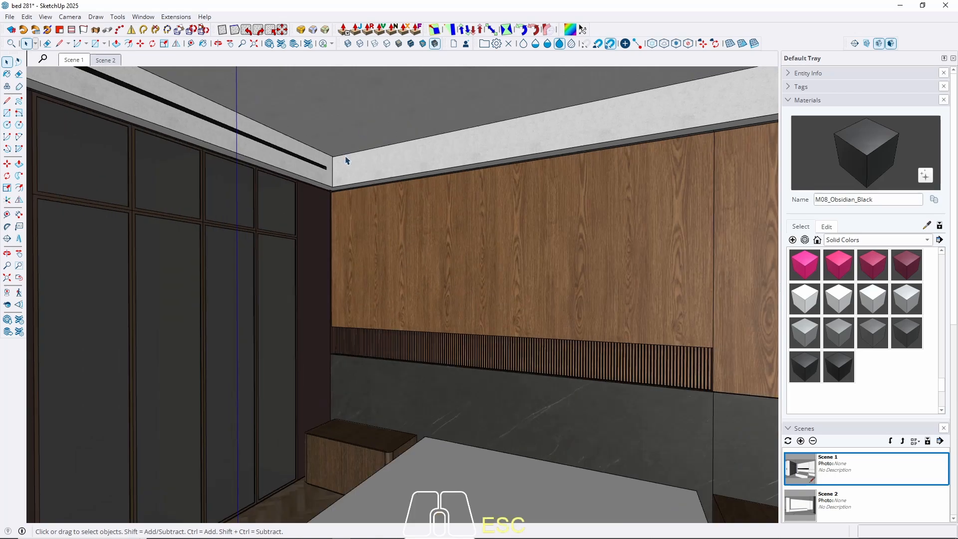
middle_click_drag(347, 160, 395, 168)
scroll(395, 169, "up", 6)
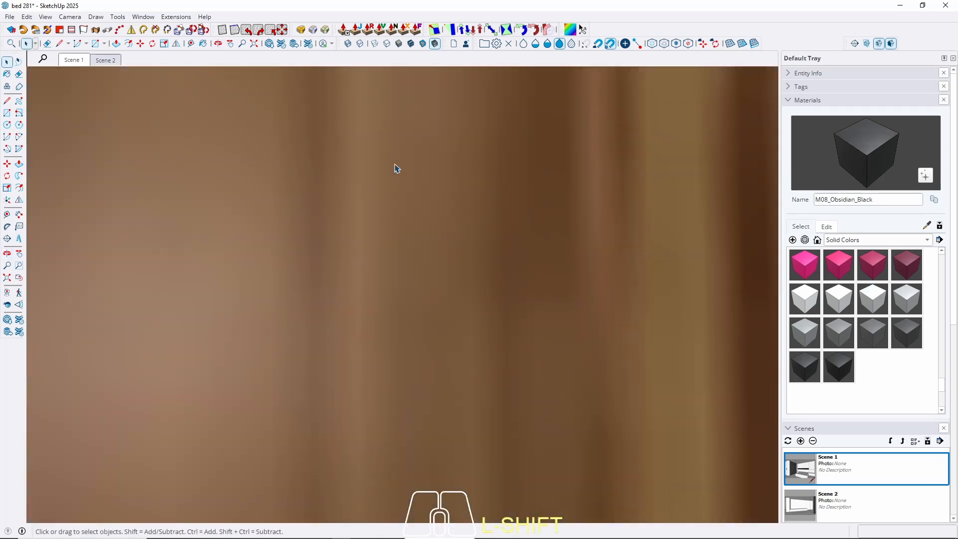
left_click(76, 63)
scroll(439, 220, "up", 3)
middle_click_drag(421, 236, 439, 265)
key("ctrl+a")
left_click(424, 265)
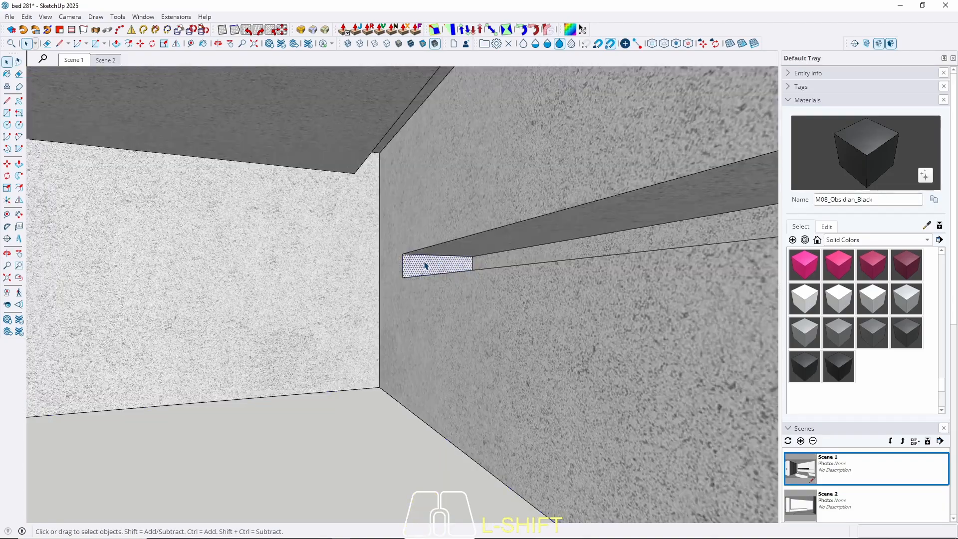
key("b")
left_click(489, 233)
mouse_move(489, 232)
middle_mouse_down()
mouse_move(539, 246)
mouse_move(531, 280)
mouse_move(326, 214)
mouse_move(348, 150)
mouse_move(406, 188)
mouse_move(499, 187)
mouse_move(236, 154)
mouse_move(530, 205)
middle_mouse_up()
left_click(530, 281)
Apply M08_Obsidian_Black to the unpainted end face of the window-side ceiling slot and return to the Scene 1 view.
scroll(519, 235, "up", 5)
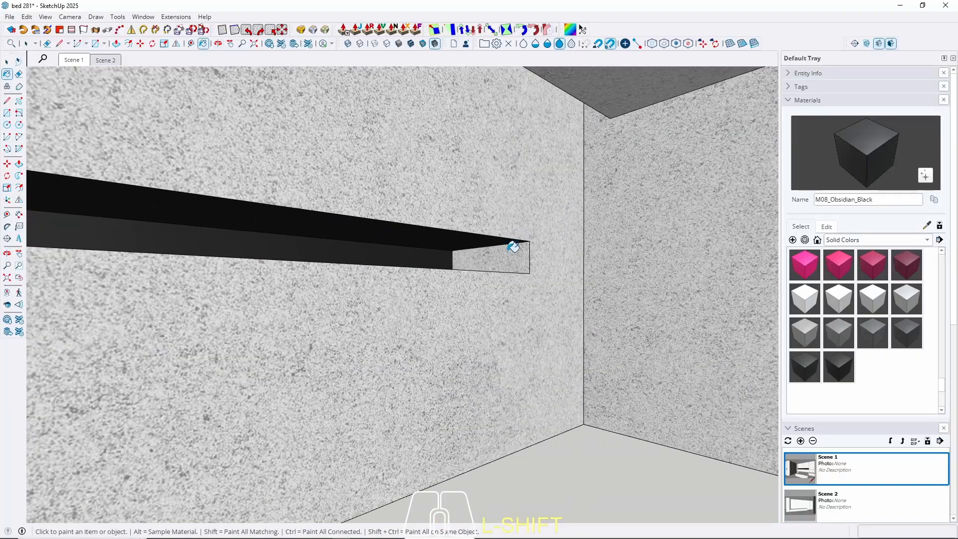
left_click(513, 247)
key("space")
left_click(73, 61)
key("Escape")
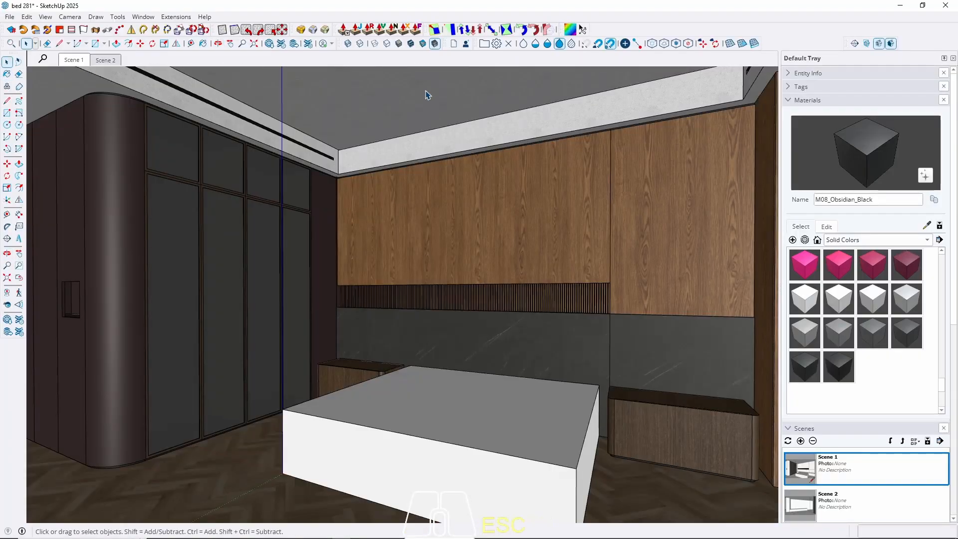
Review the applied materials on the bed wall, wardrobe, TV wall and ceiling through Scene 1 and Scene 2.
left_click(104, 60)
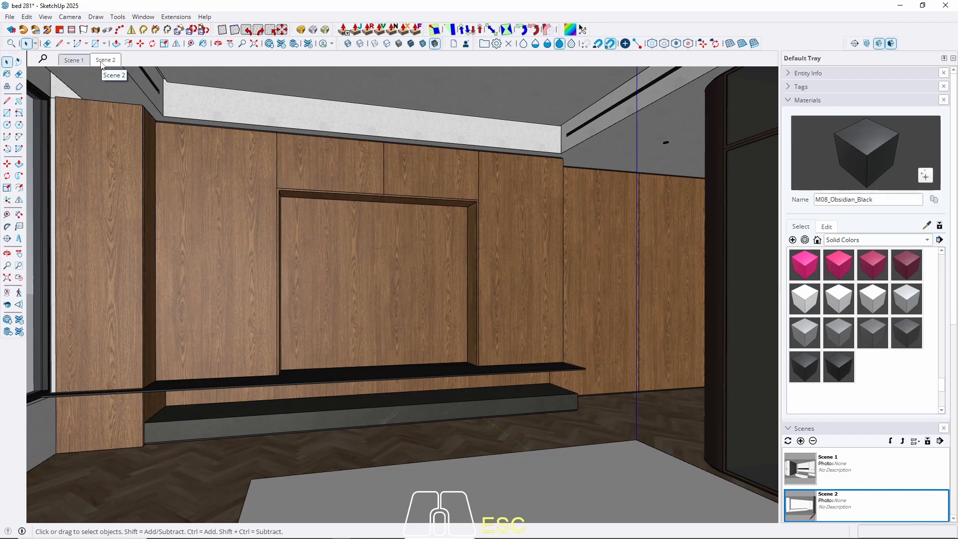
left_click(73, 59)
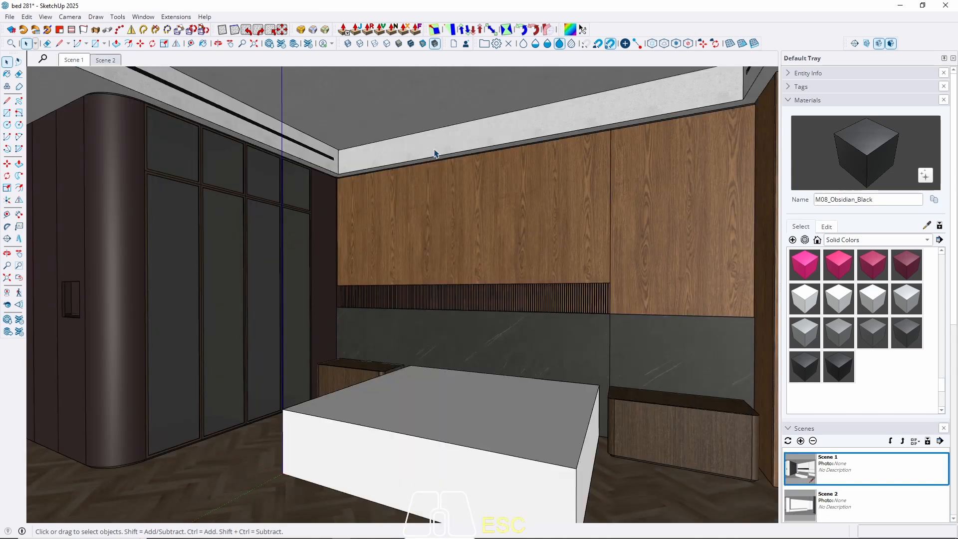
scroll(319, 231, "up", 4)
middle_click_drag(318, 231, 287, 188)
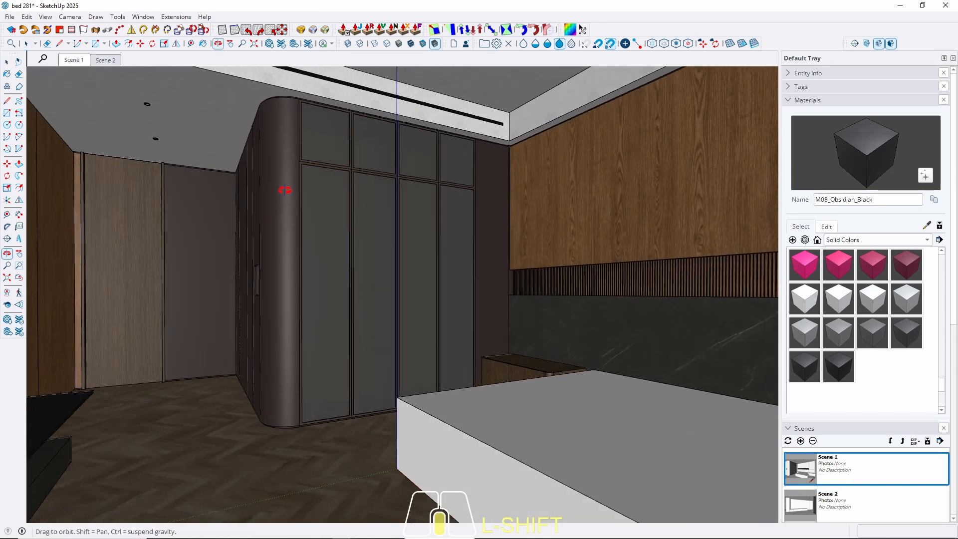
scroll(164, 225, "up", 2)
scroll(163, 221, "up", 1)
middle_click_drag(232, 237, 417, 233)
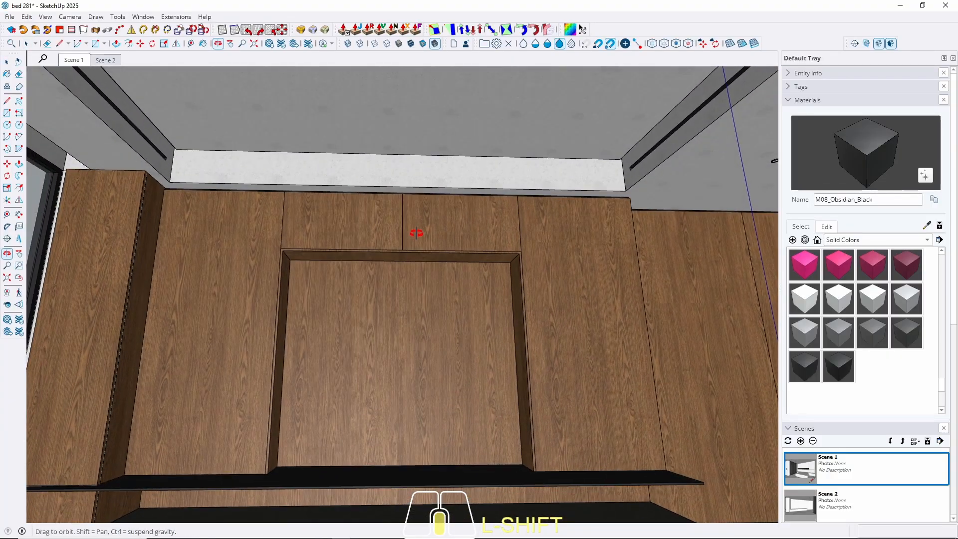
left_click(77, 61)
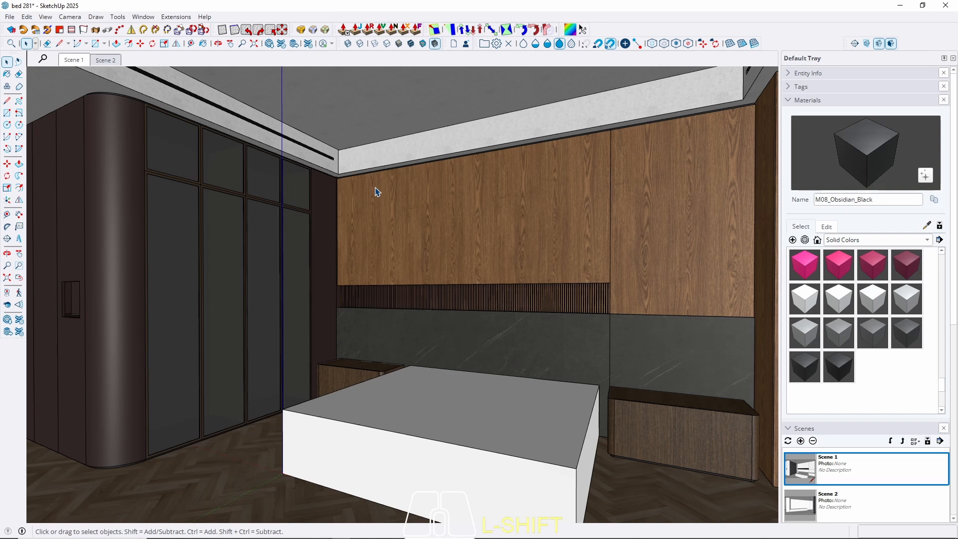
middle_click_drag(362, 202, 362, 201)
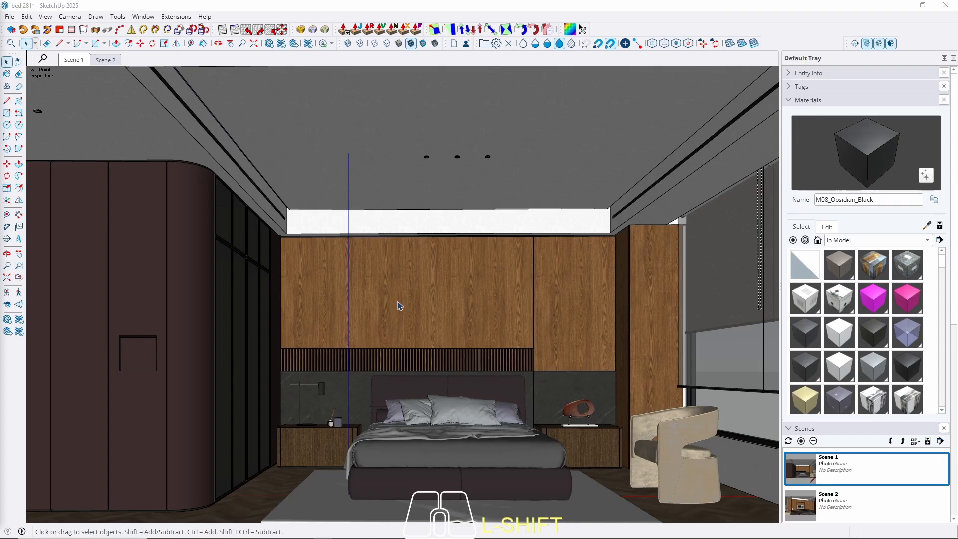
Examine the furnished bedroom's bed, bedside table decor, armchair and table lamp, then restore the Scene 1 view.
scroll(398, 301, "up", 2)
middle_click_drag(397, 300, 374, 316)
scroll(510, 406, "up", 2)
middle_click_drag(463, 402, 444, 447)
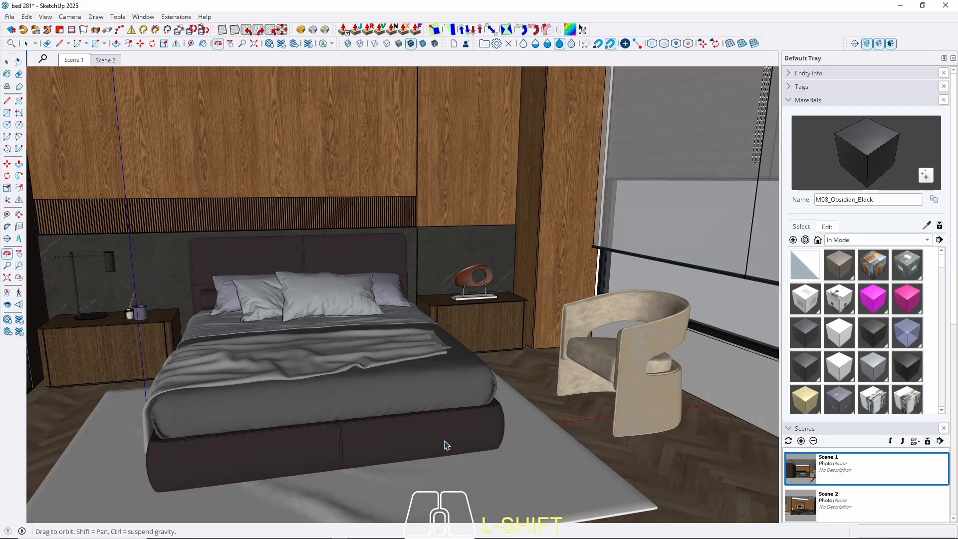
scroll(645, 364, "up", 3)
left_click(634, 354)
middle_click_drag(633, 355, 764, 462)
middle_click_drag(391, 336, 569, 417)
scroll(298, 355, "up", 5)
left_click(347, 331)
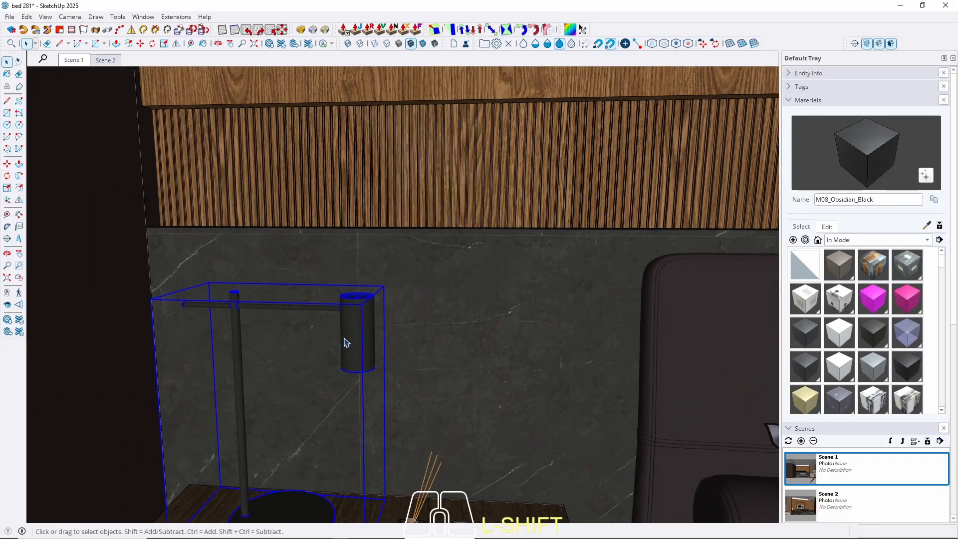
middle_click_drag(344, 338, 403, 299)
scroll(480, 361, "down", 2)
scroll(489, 324, "down", 3)
left_click(74, 60)
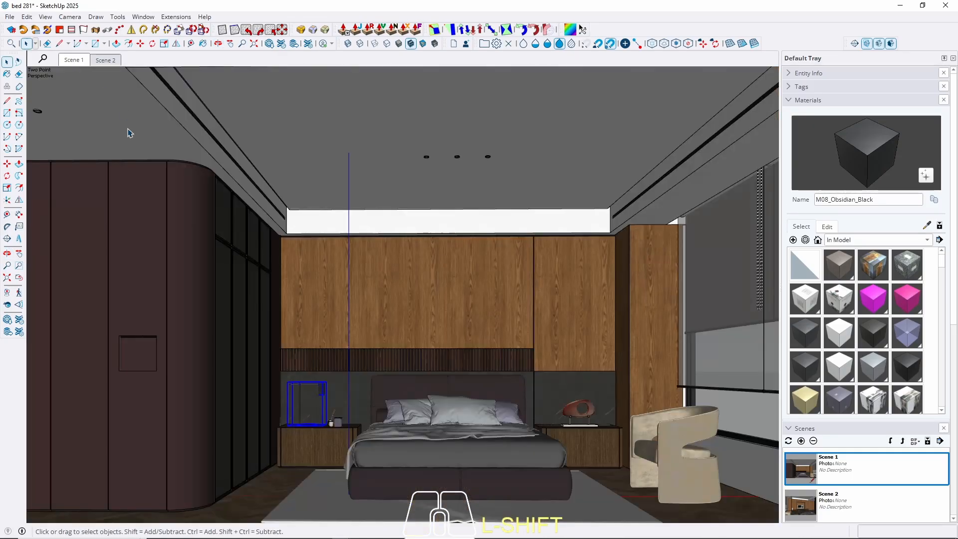
Examine the wardrobe and the decorated TV wall with its television and shelf accessories, finishing in the Scene 1 view.
scroll(172, 331, "up", 5)
middle_click_drag(193, 314, 162, 299)
left_click(106, 61)
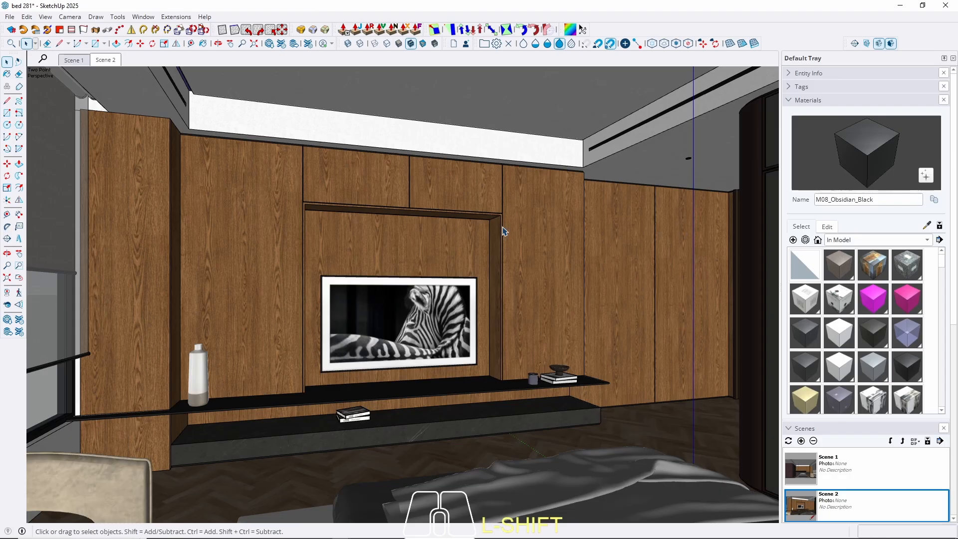
middle_click_drag(505, 227, 539, 241)
middle_click_drag(548, 295, 617, 299)
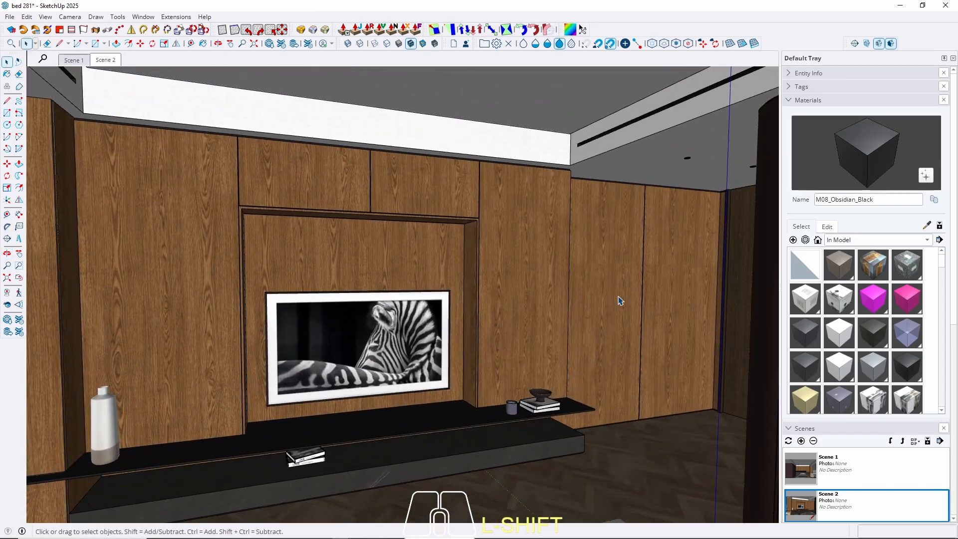
left_click(74, 60)
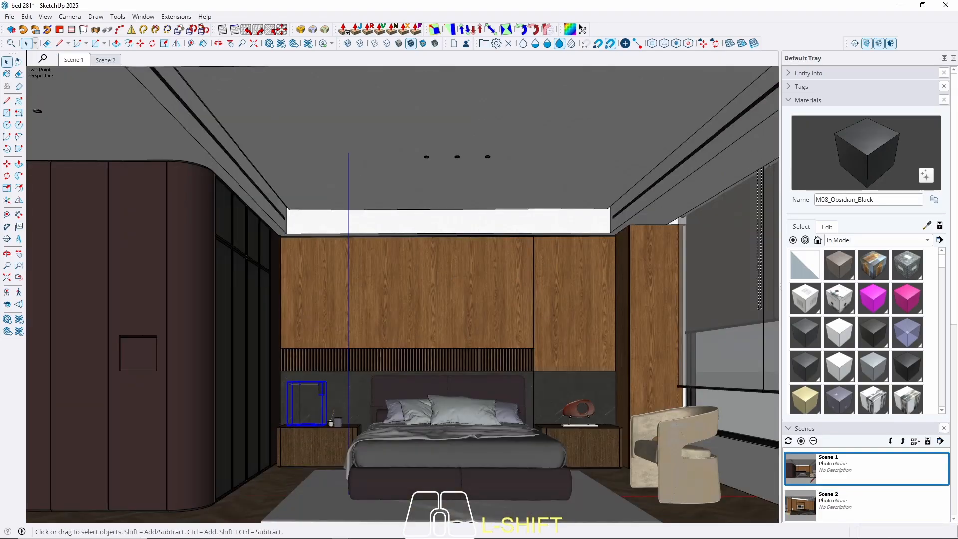